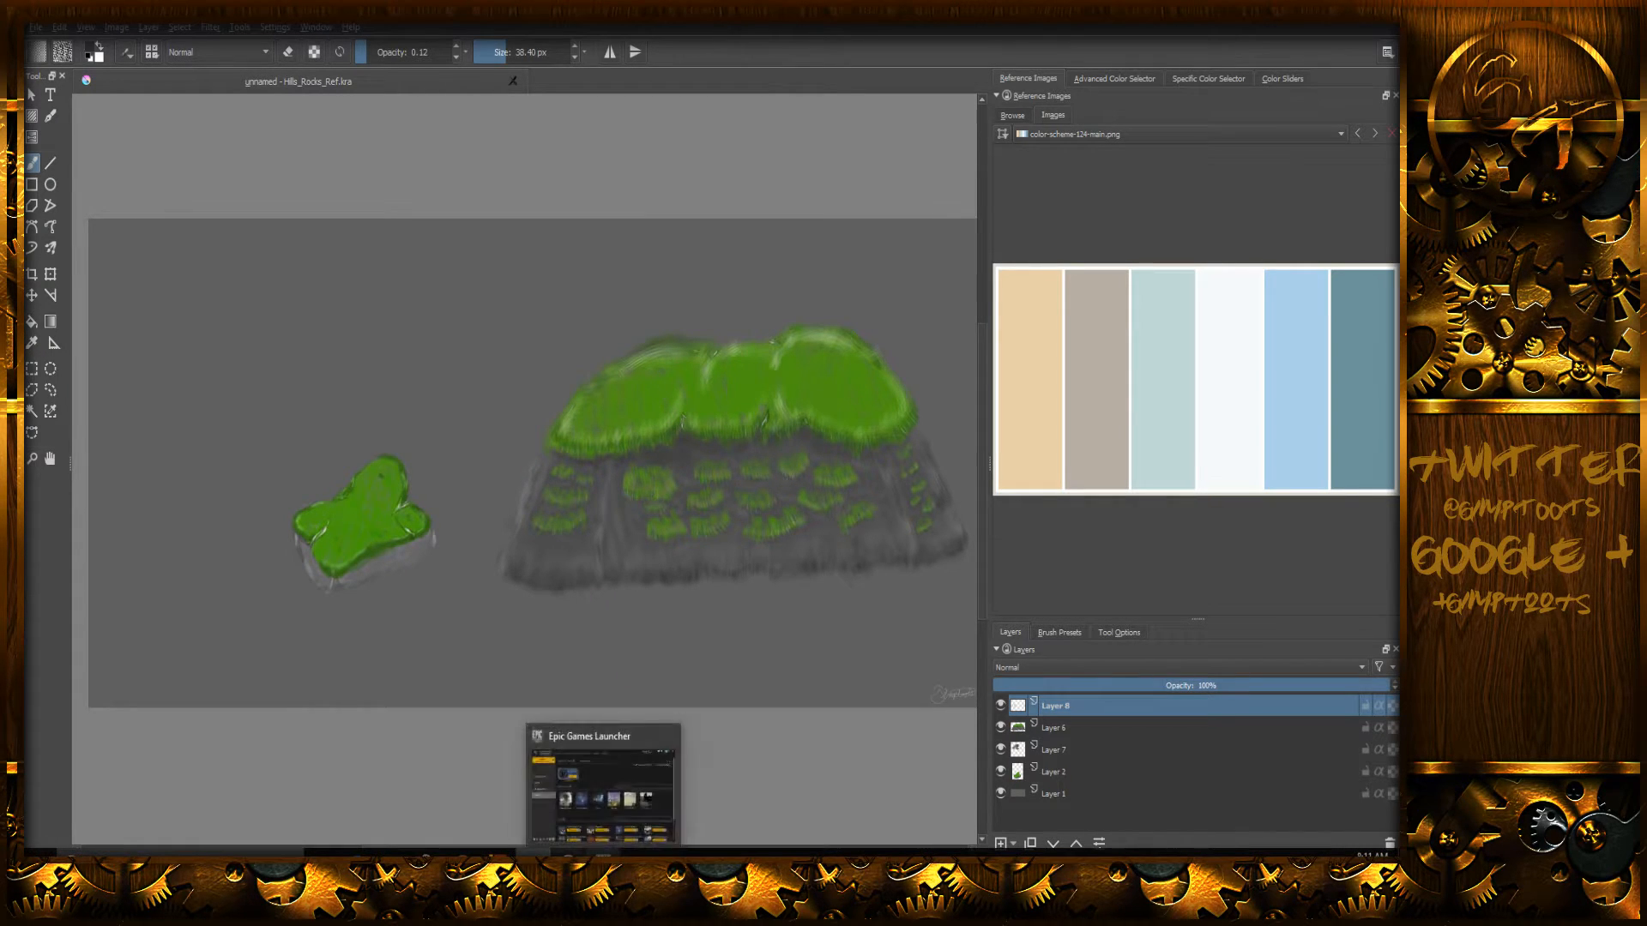
- Search the computer for gimp and launch GIMP 2
mouse_move(567, 853)
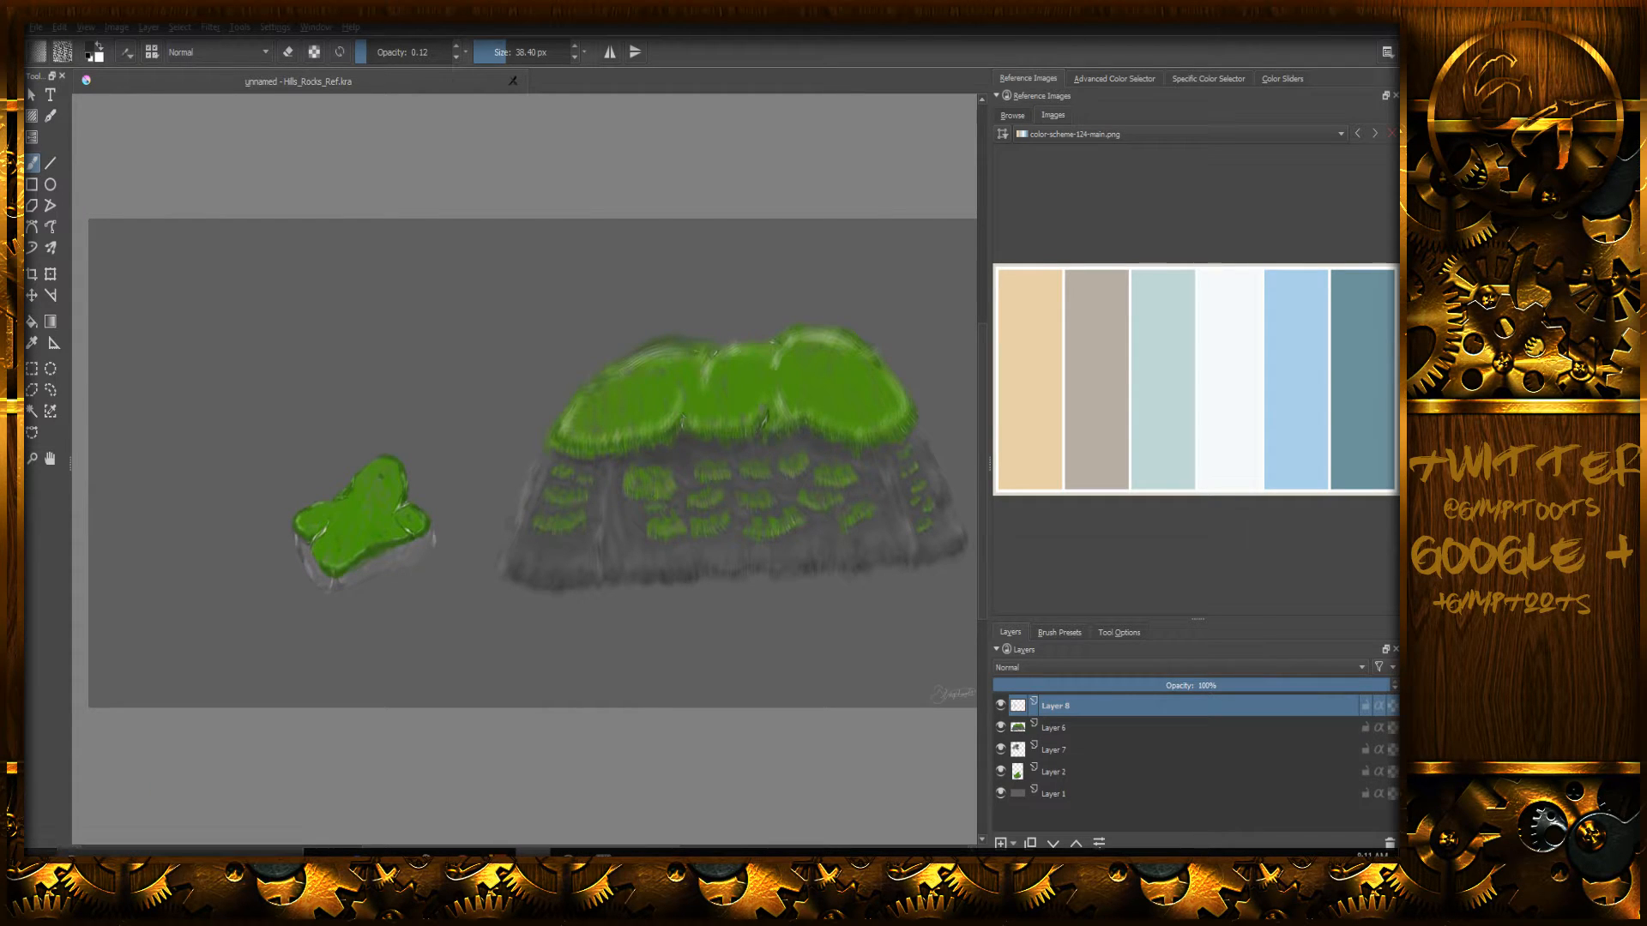
key(super+s)
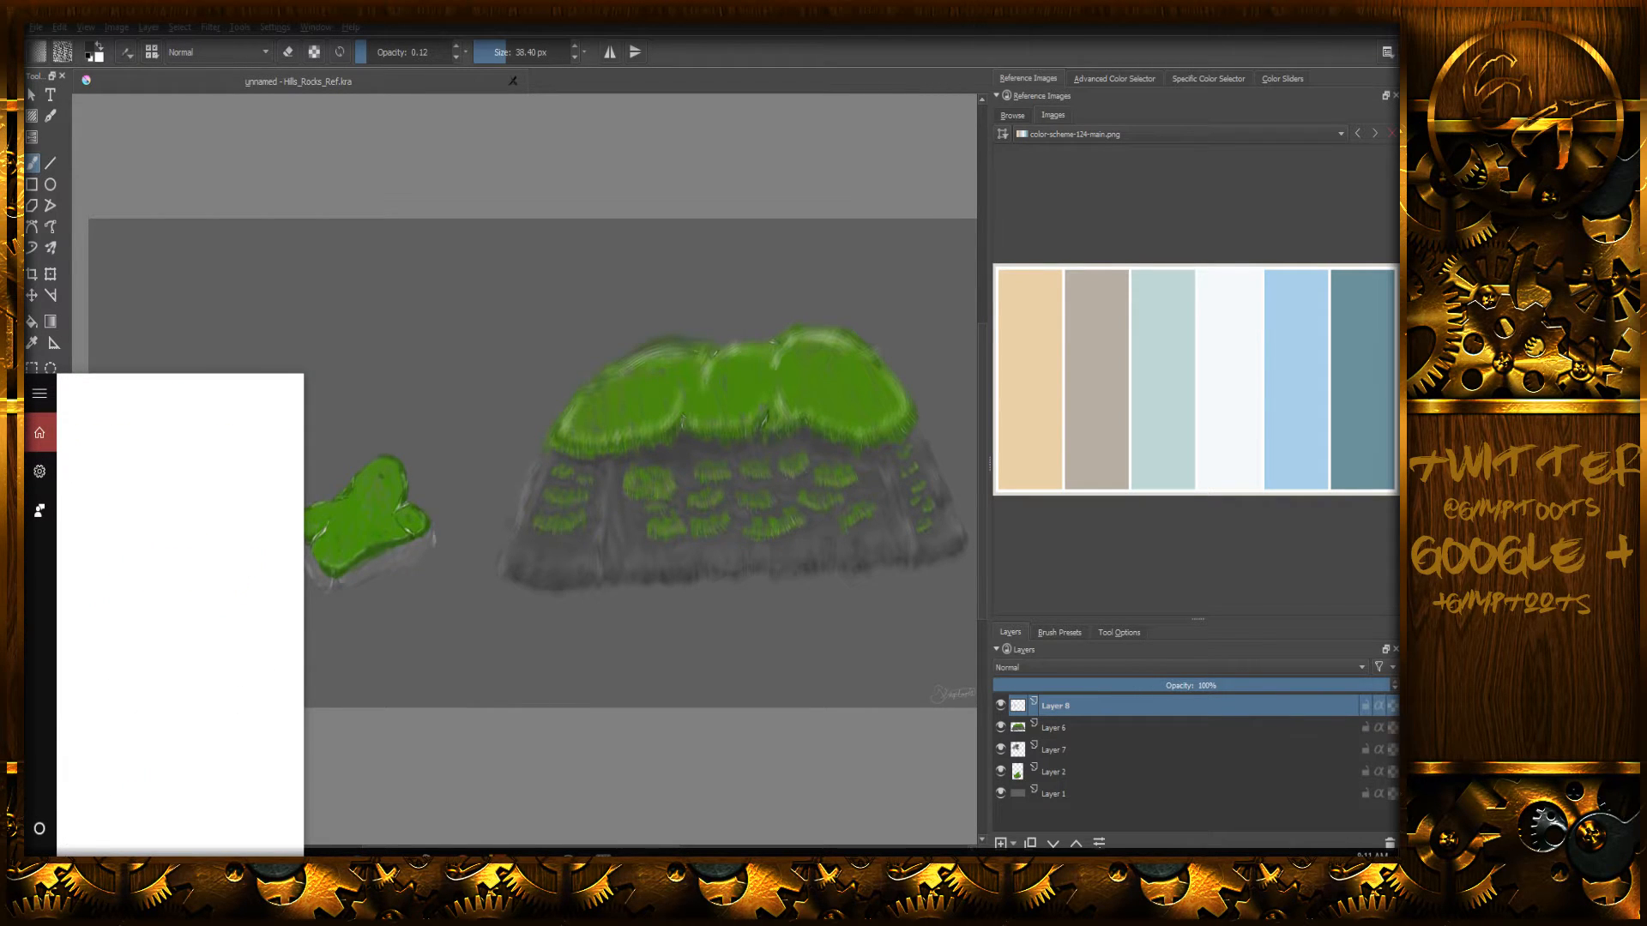
text(gimp)
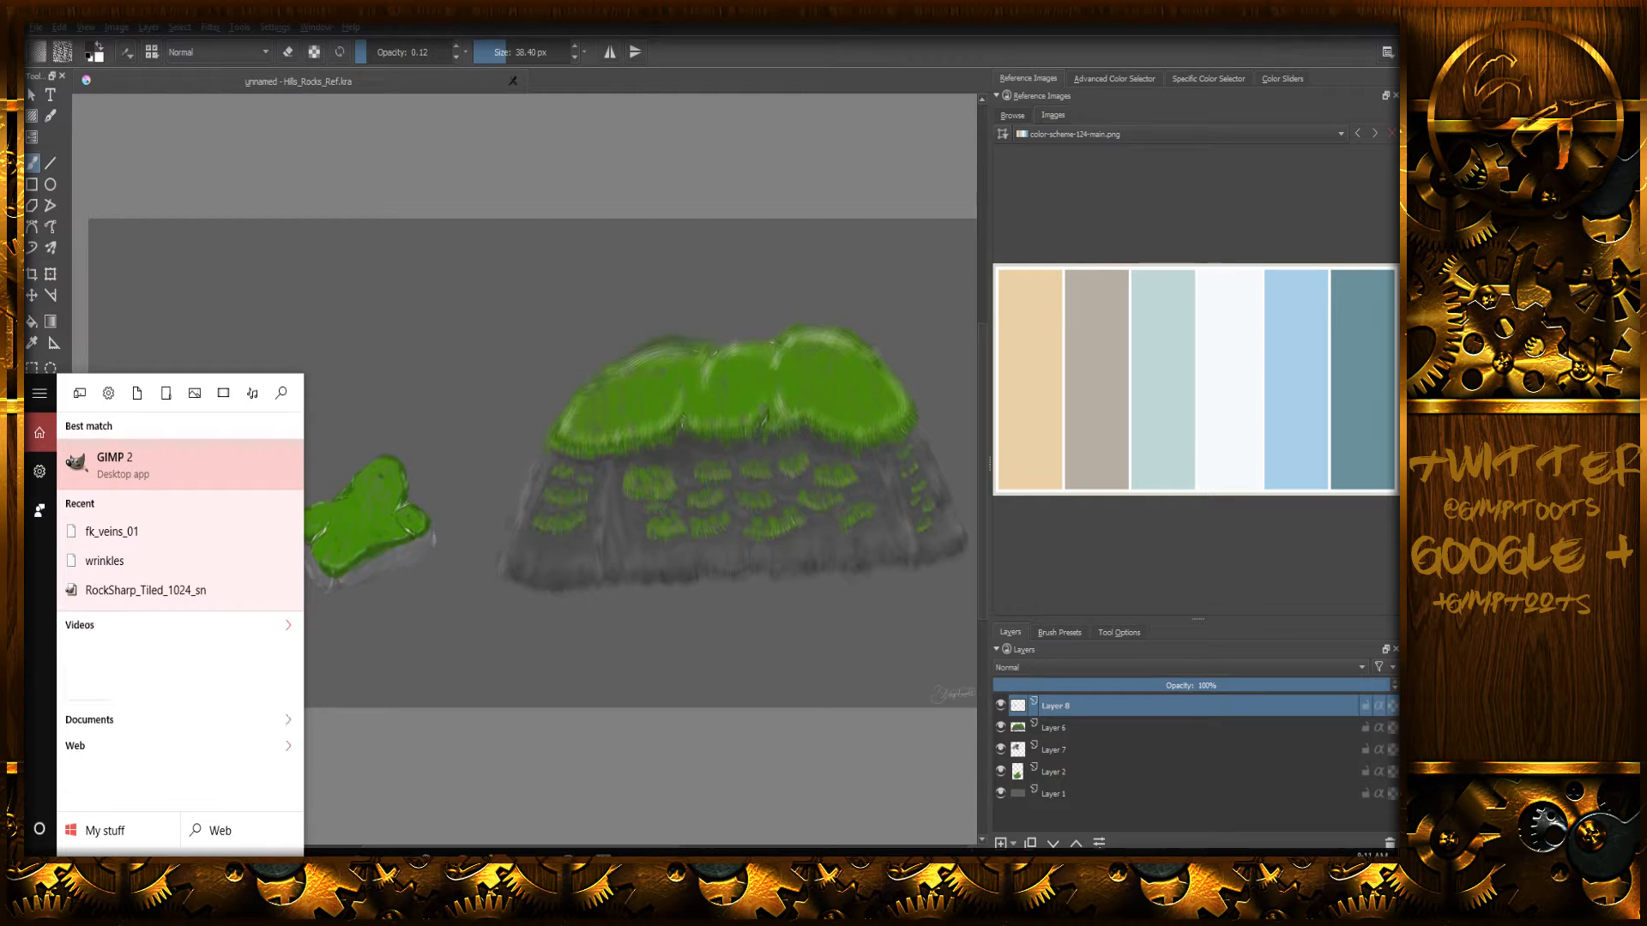
click(173, 467)
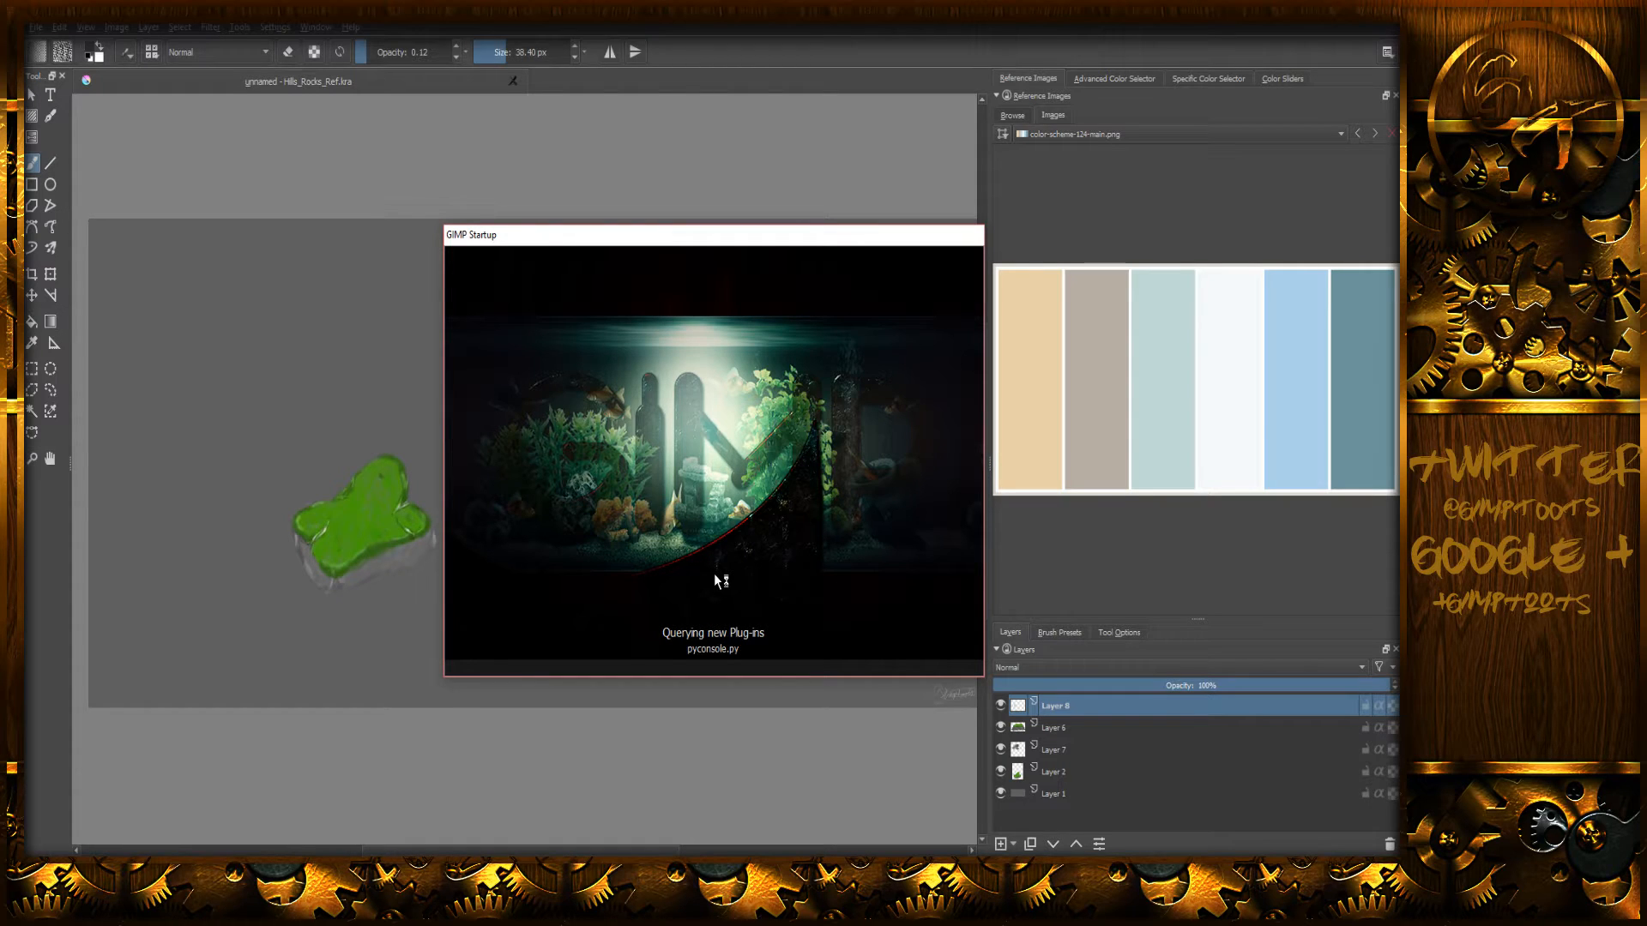
key(Return)
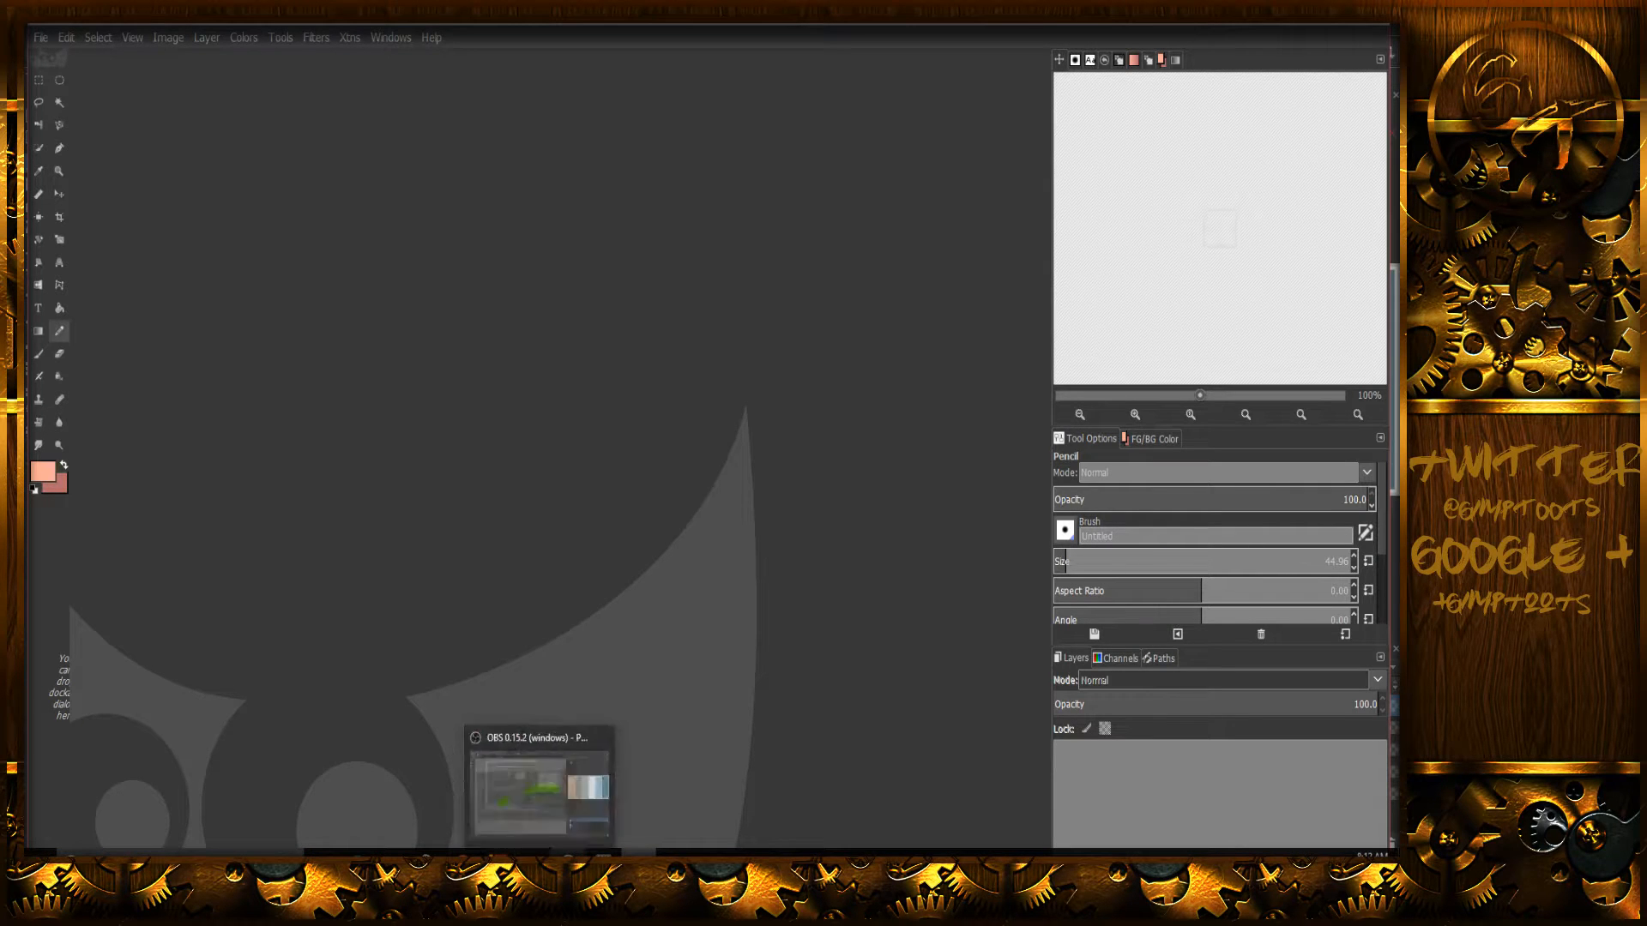
- Switch to OBS, make the Gimp scene live, and bring the GIMP window back on screen
click(538, 854)
click(269, 628)
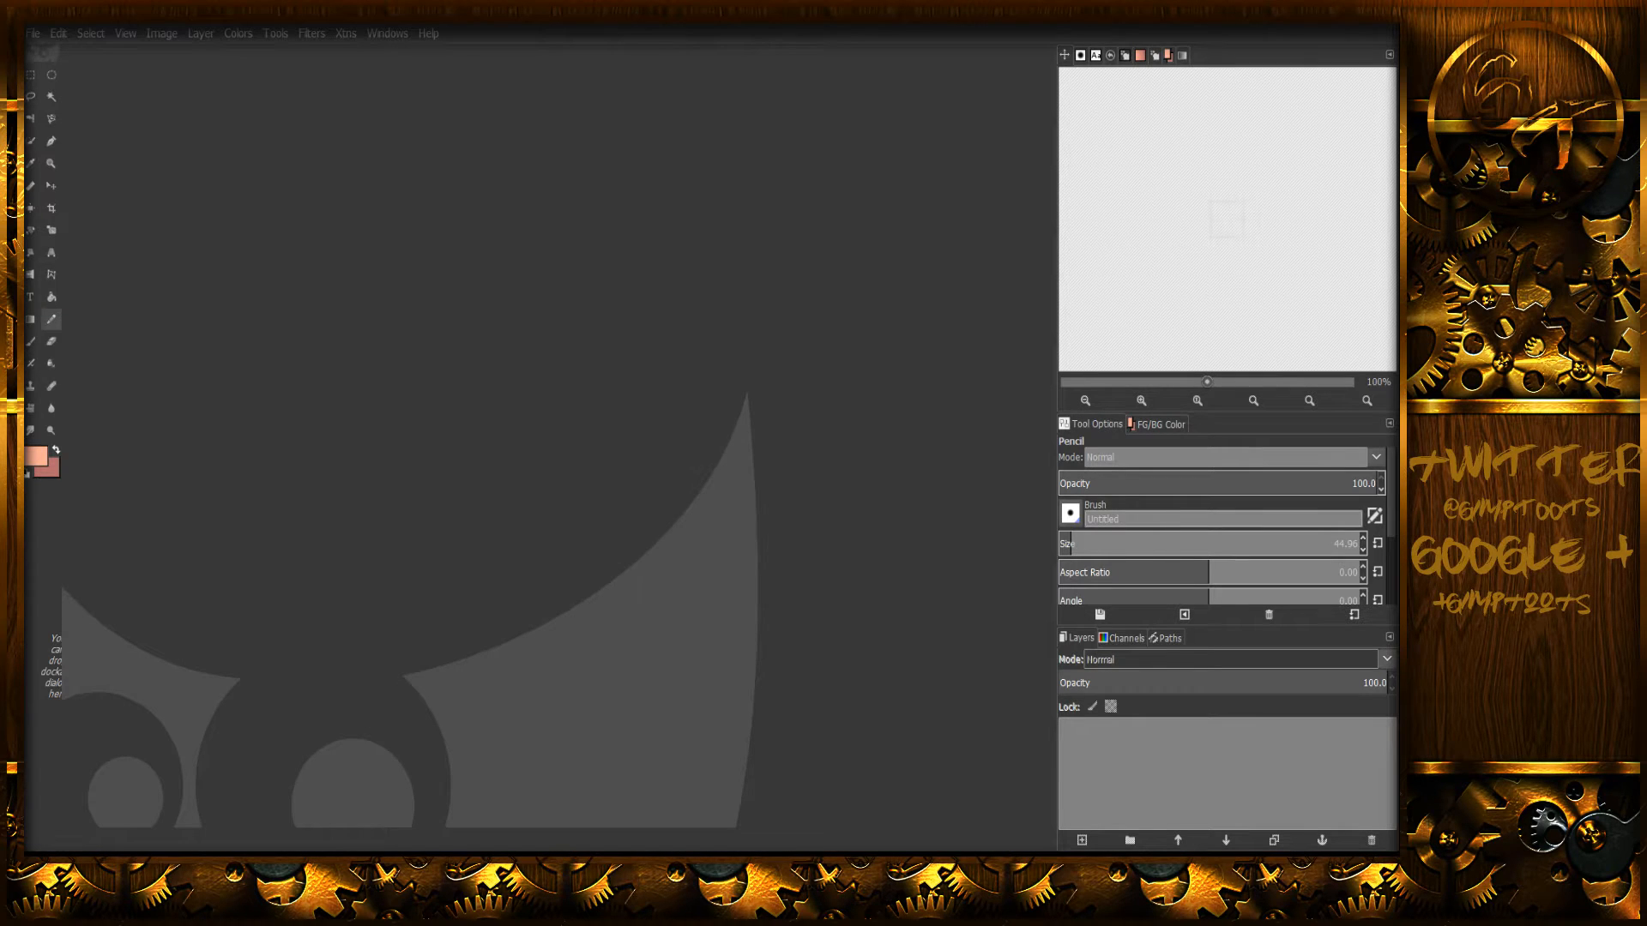
click(637, 841)
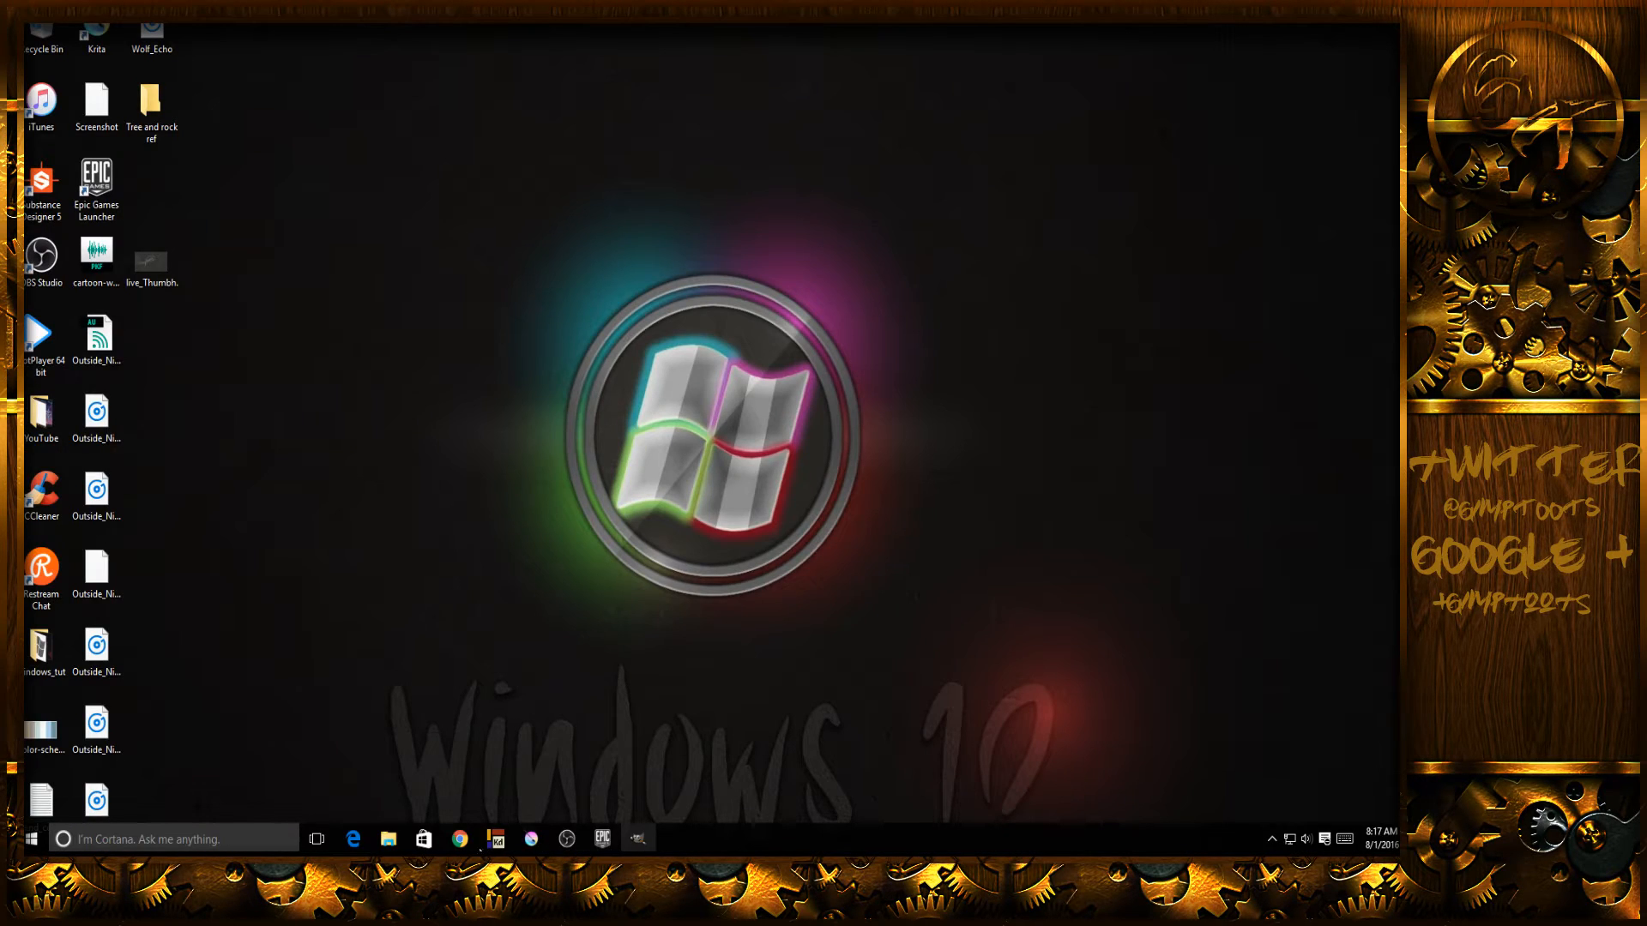
click(639, 840)
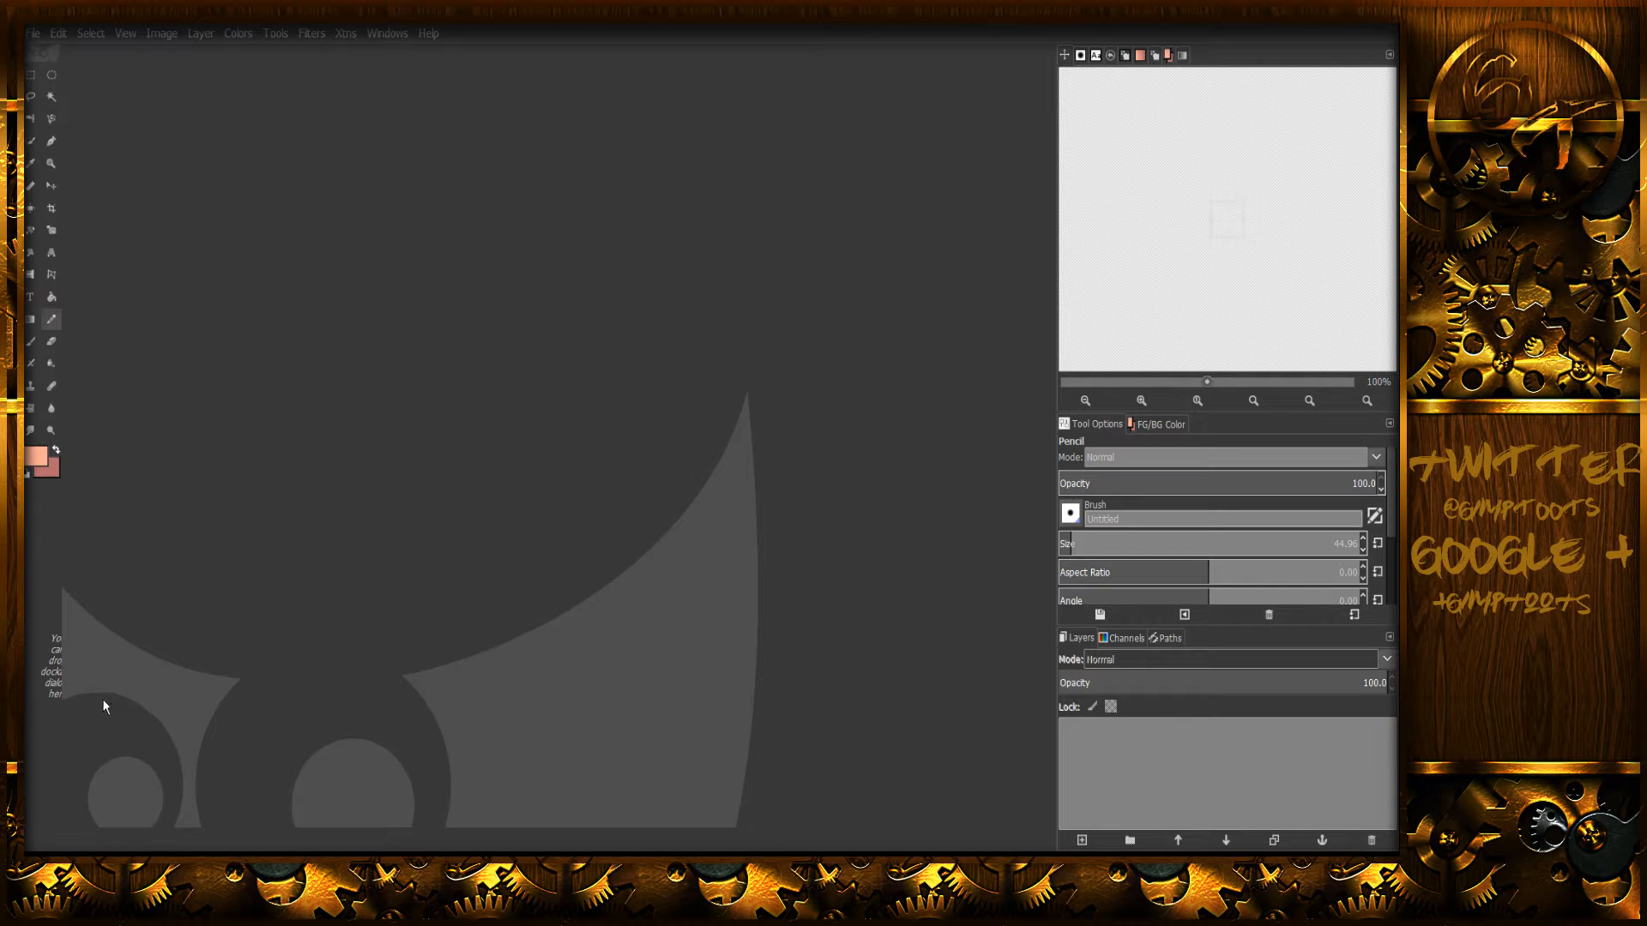
- Switch the stream back to Scene 1 in OBS and minimize OBS to return to Krita
click(141, 639)
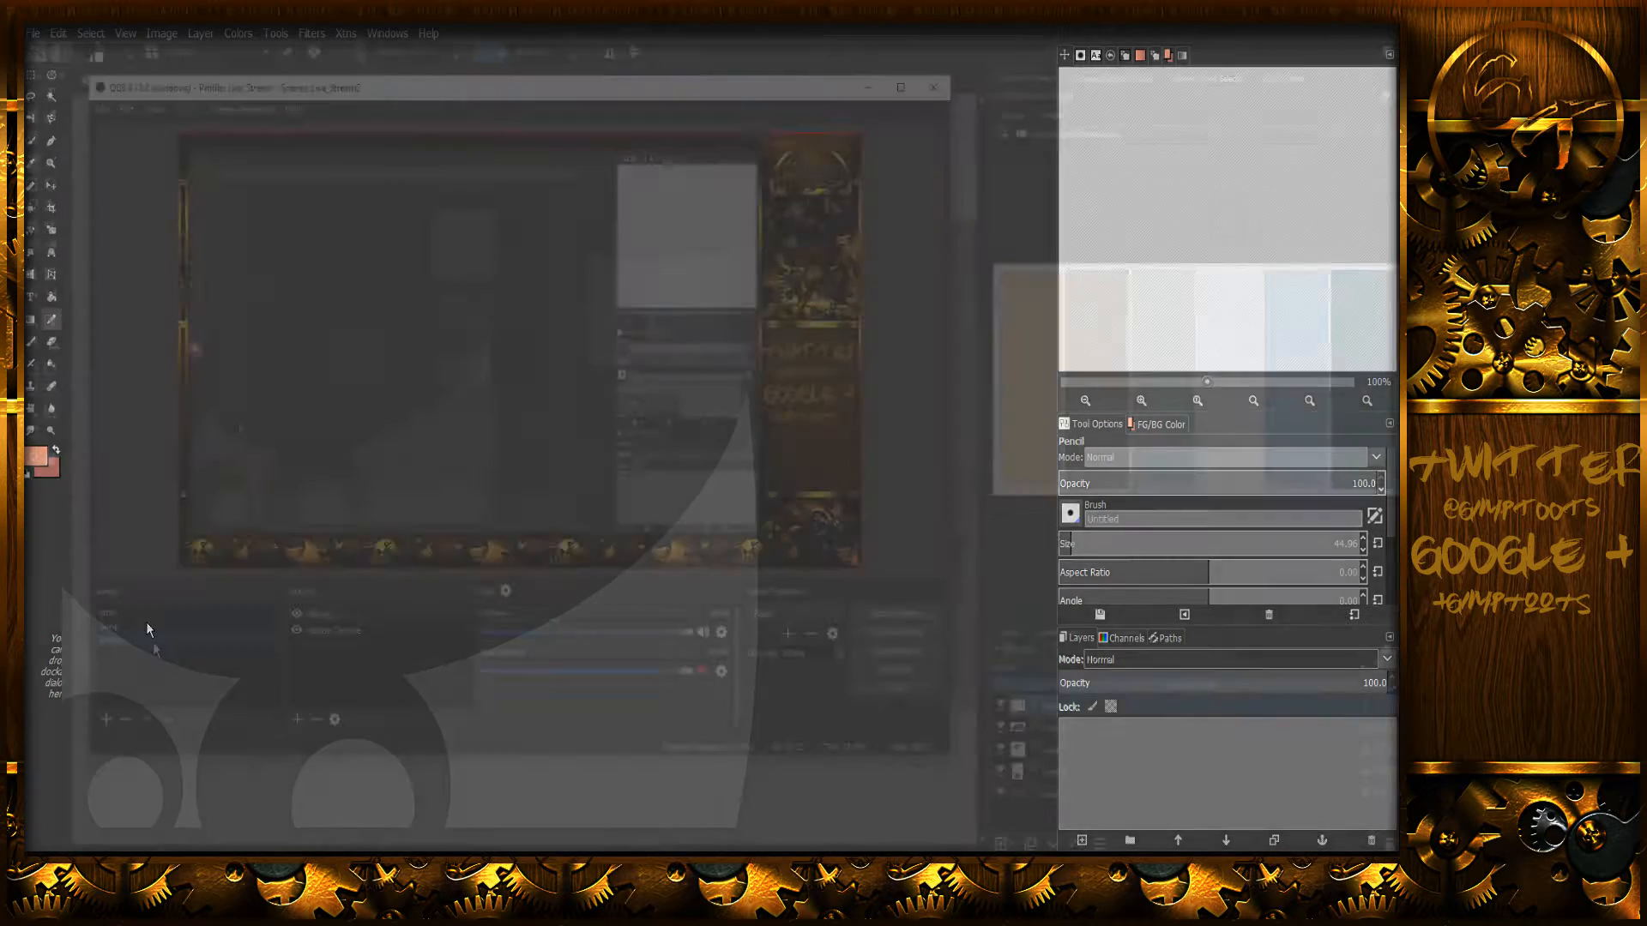
click(132, 630)
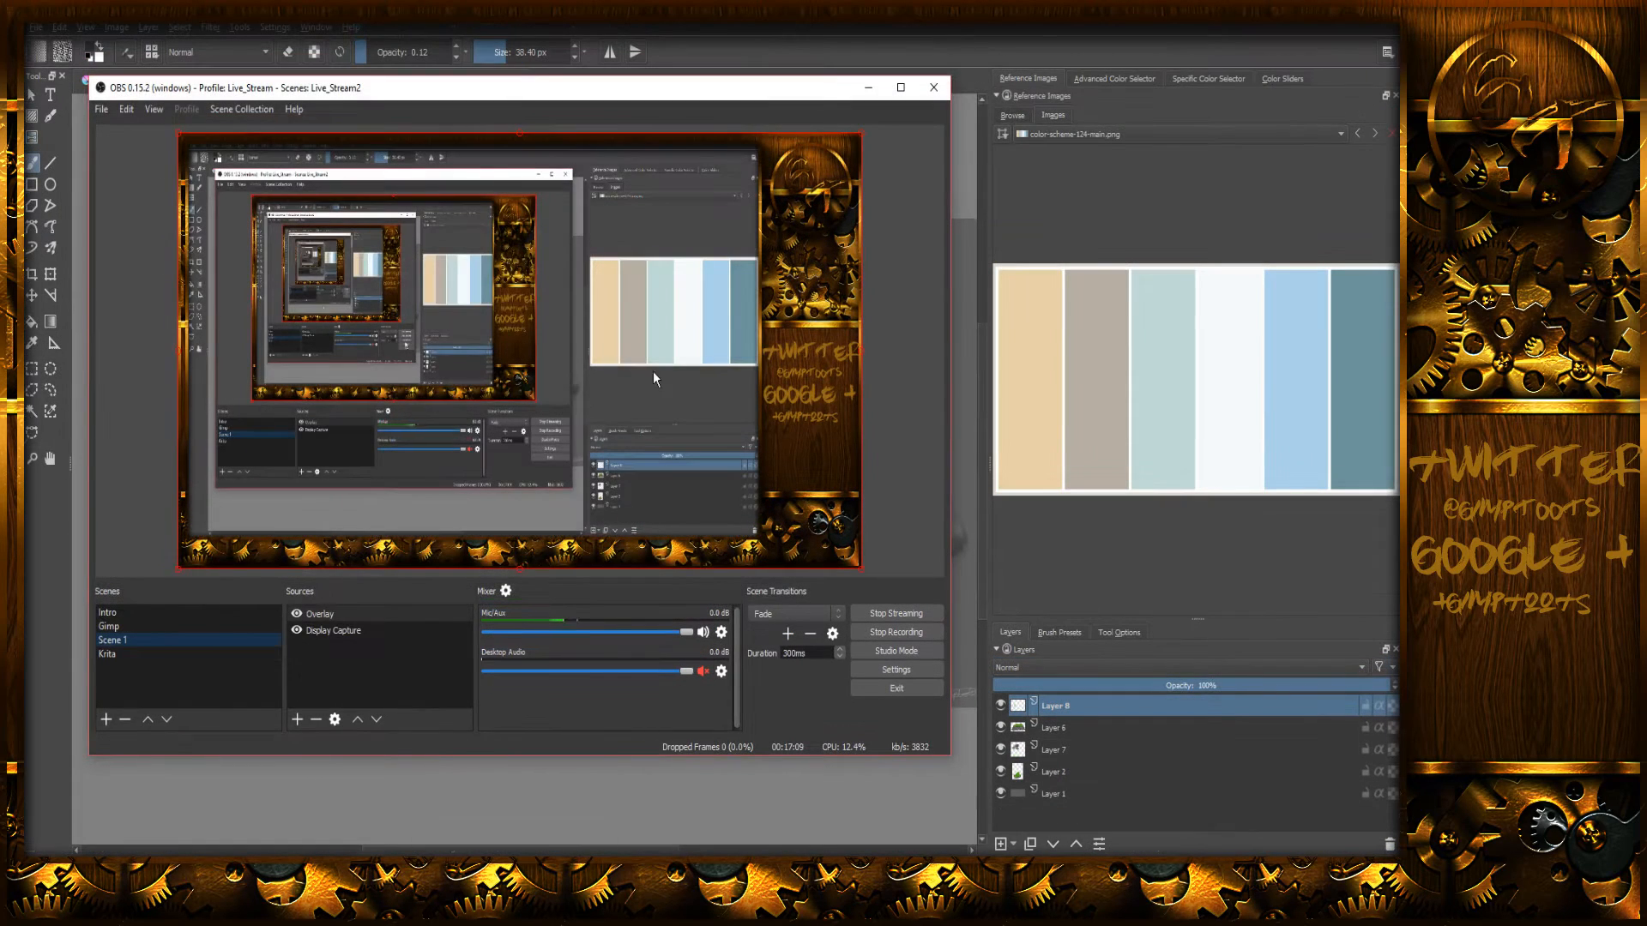
click(865, 92)
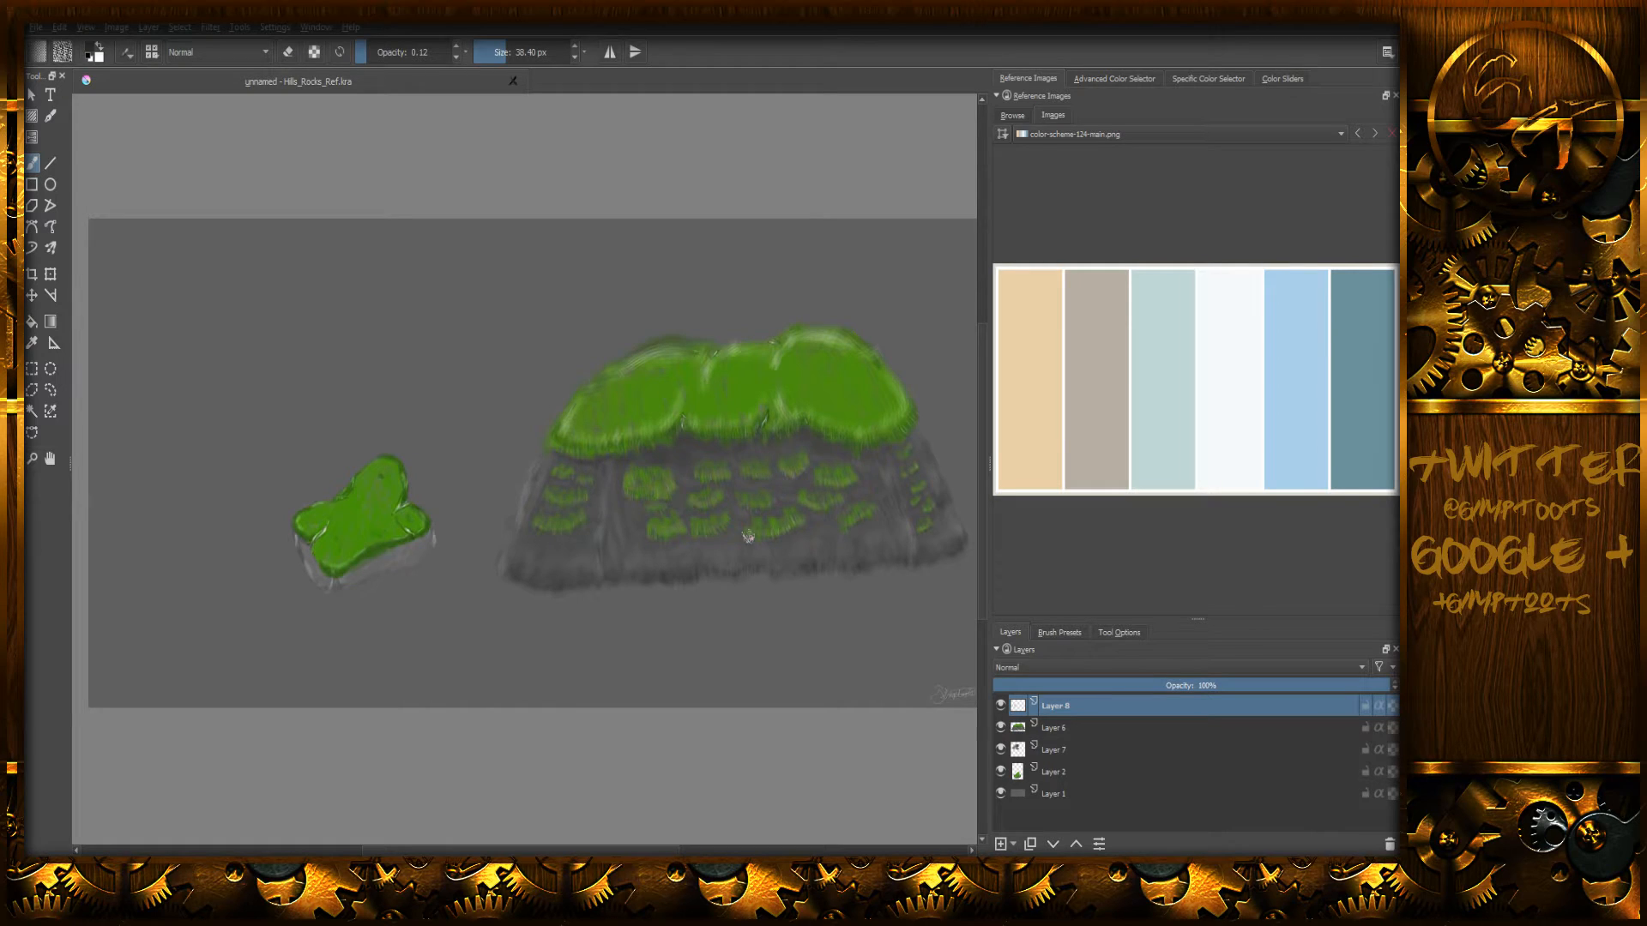
- Open the "Tree and rock ref" folder in the reference browser and display big_Tree_ref.jpg
scroll(746, 532, down, 1)
scroll(741, 525, up, 1)
click(1017, 117)
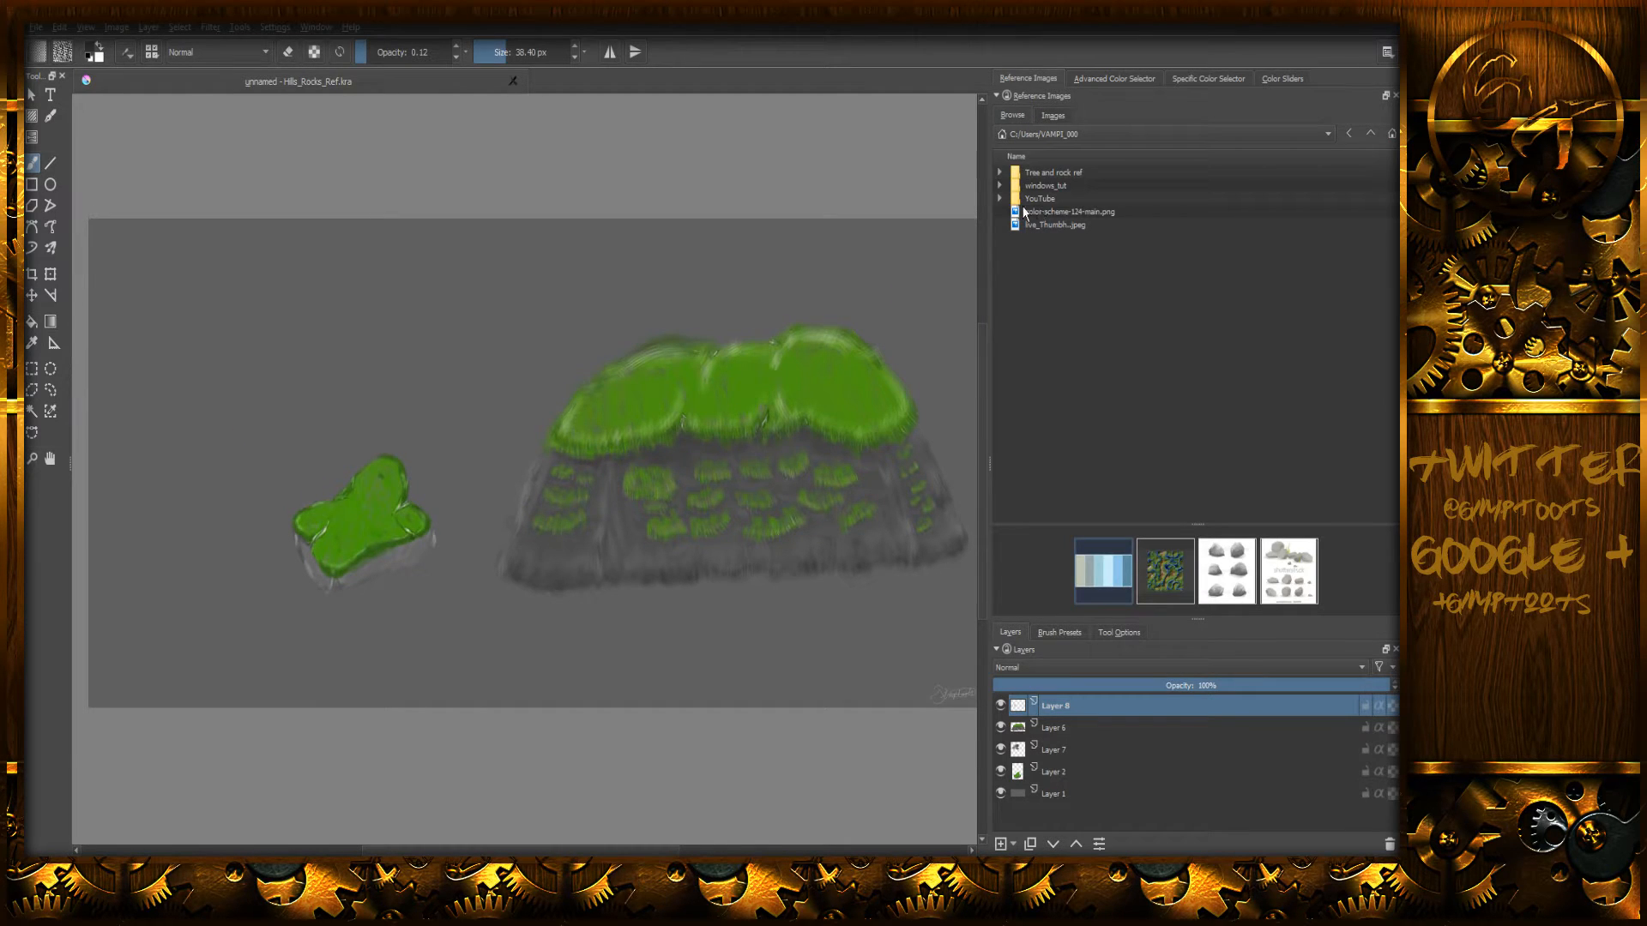
double_click(1043, 176)
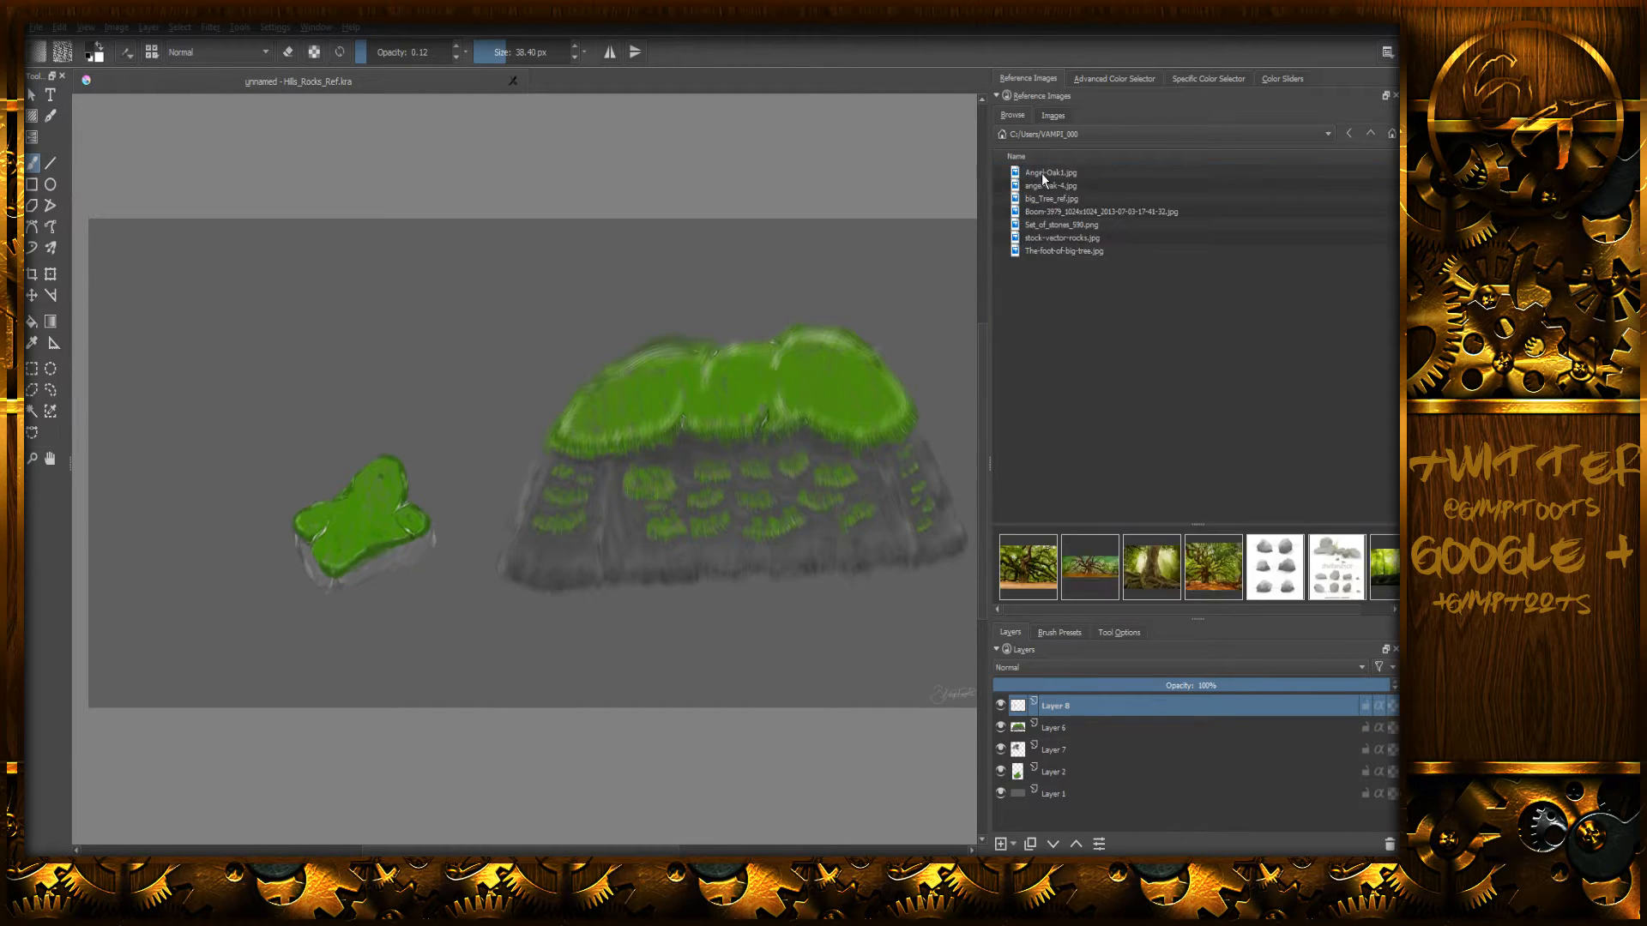
click(1169, 583)
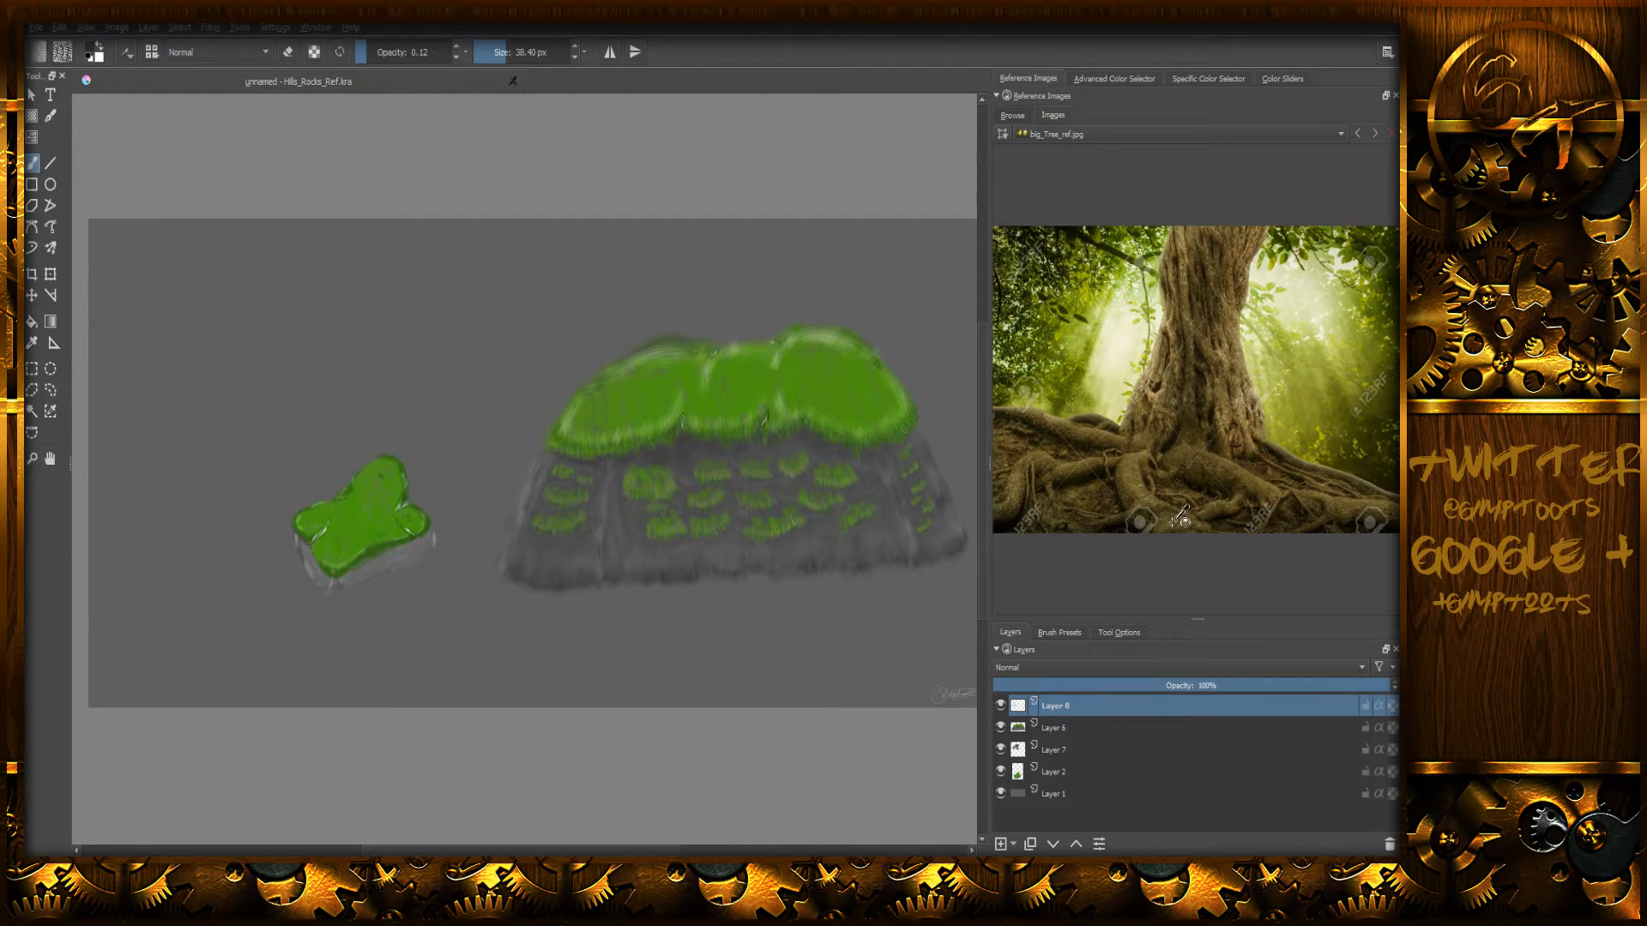
- Display Angel-Oak1.jpg as the reference, followed by angel-oak-4.jpg
click(1011, 115)
click(1091, 569)
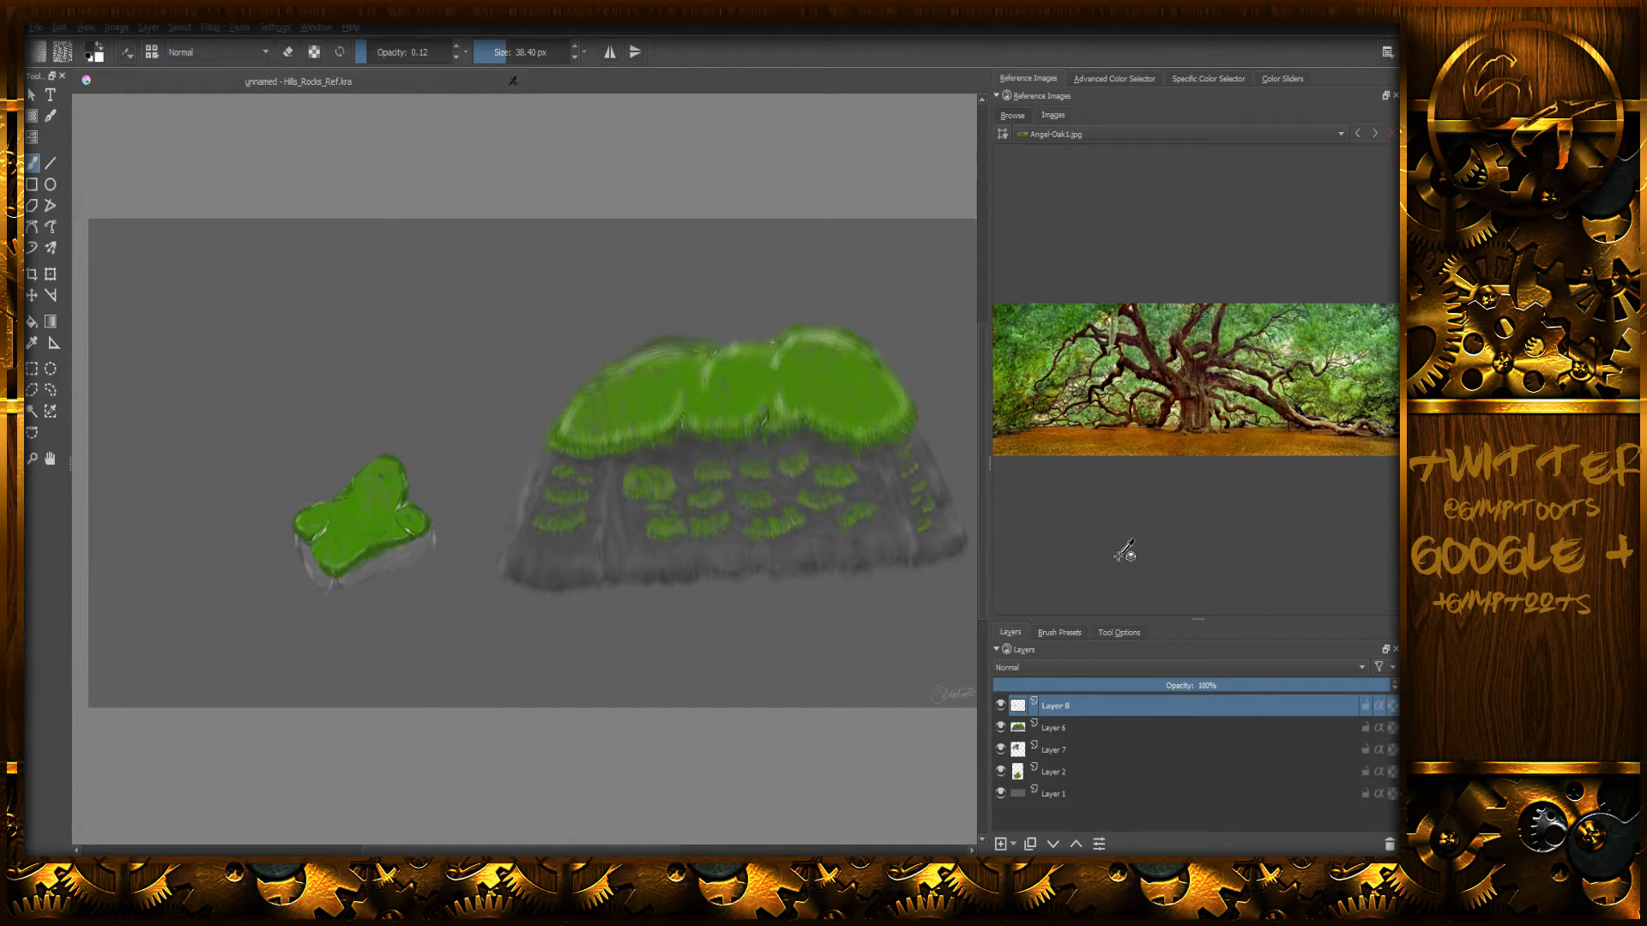
click(1012, 115)
double_click(1025, 579)
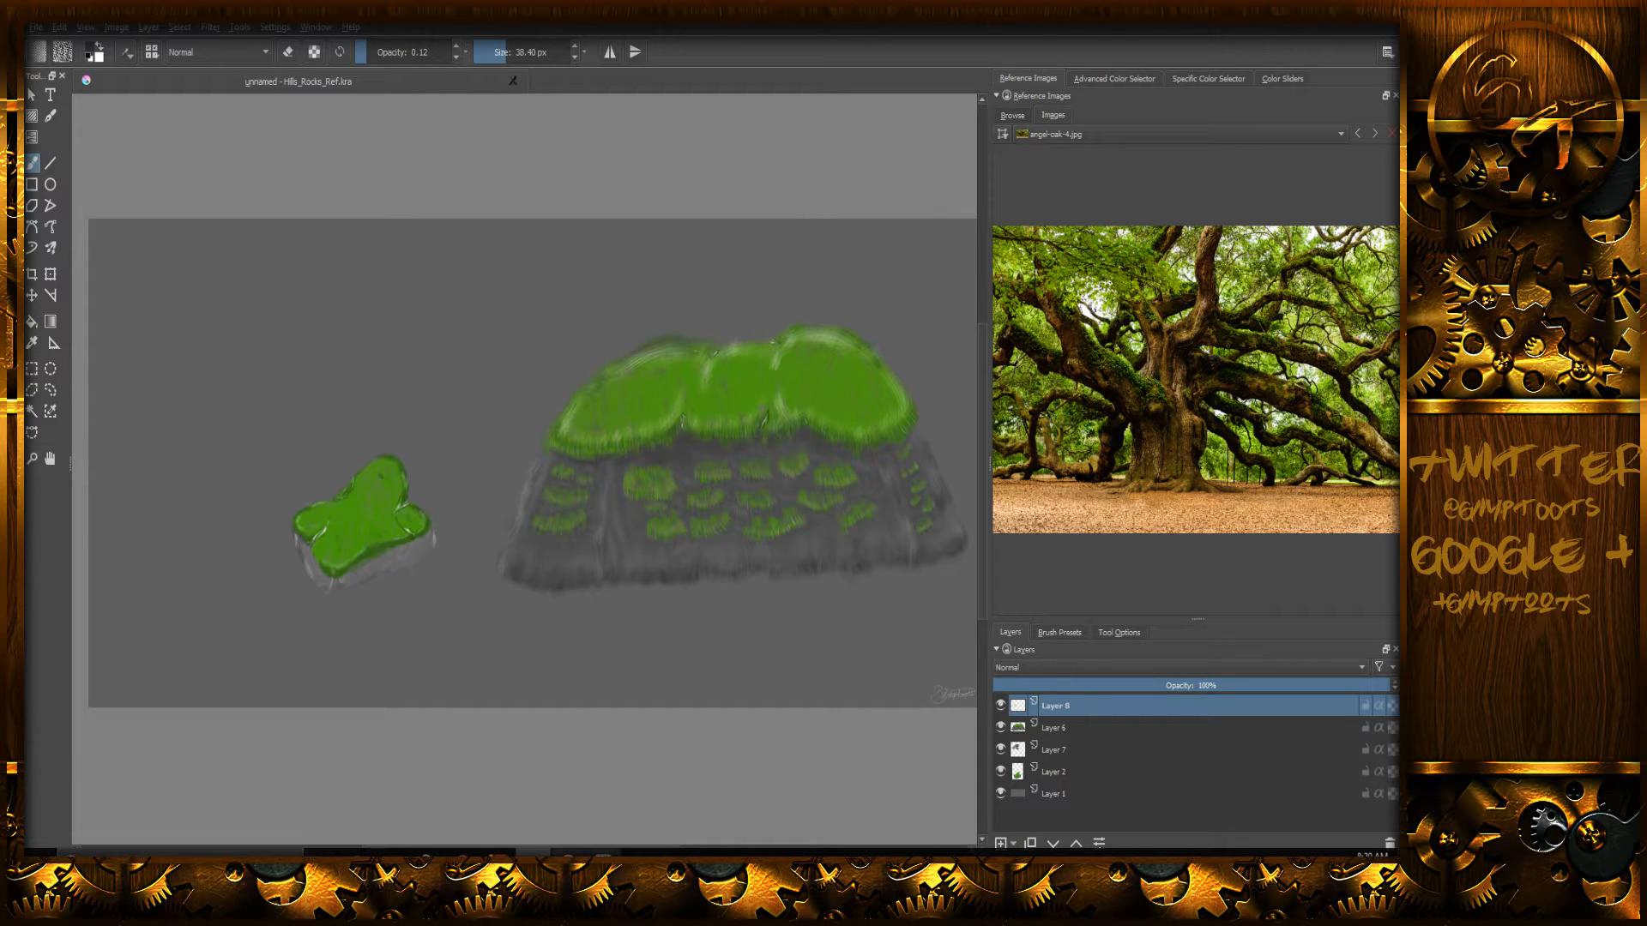
- Switch to the Epic Games Launcher, open the Terrain_1024_1 project, and minimize the launcher
click(604, 859)
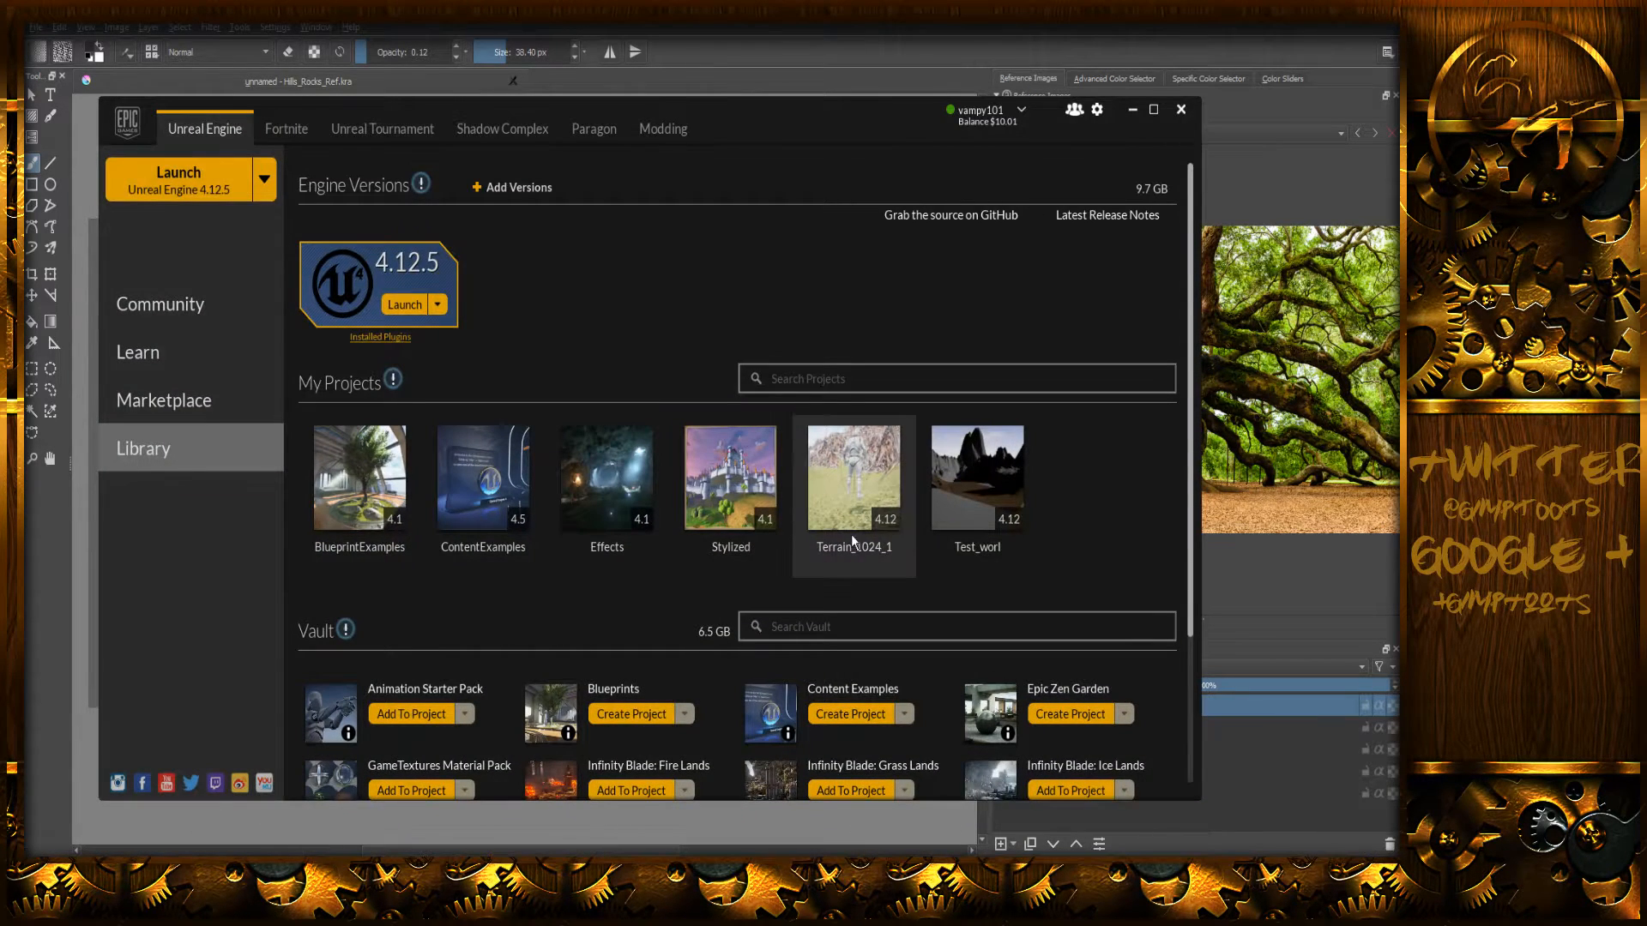
double_click(854, 482)
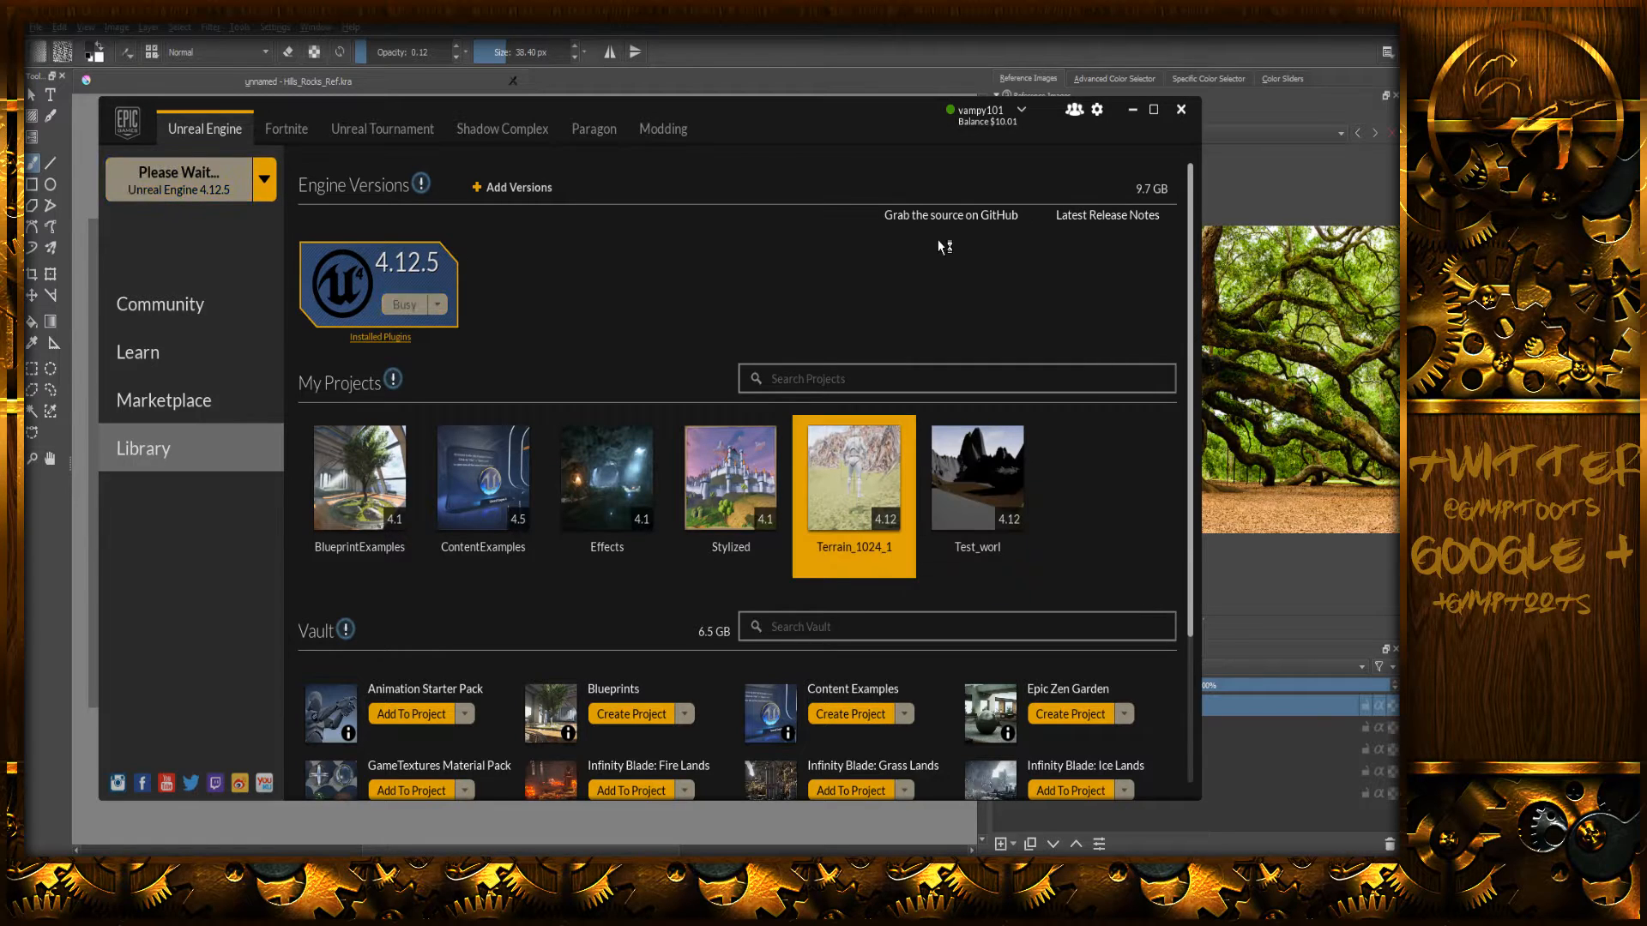
click(1133, 111)
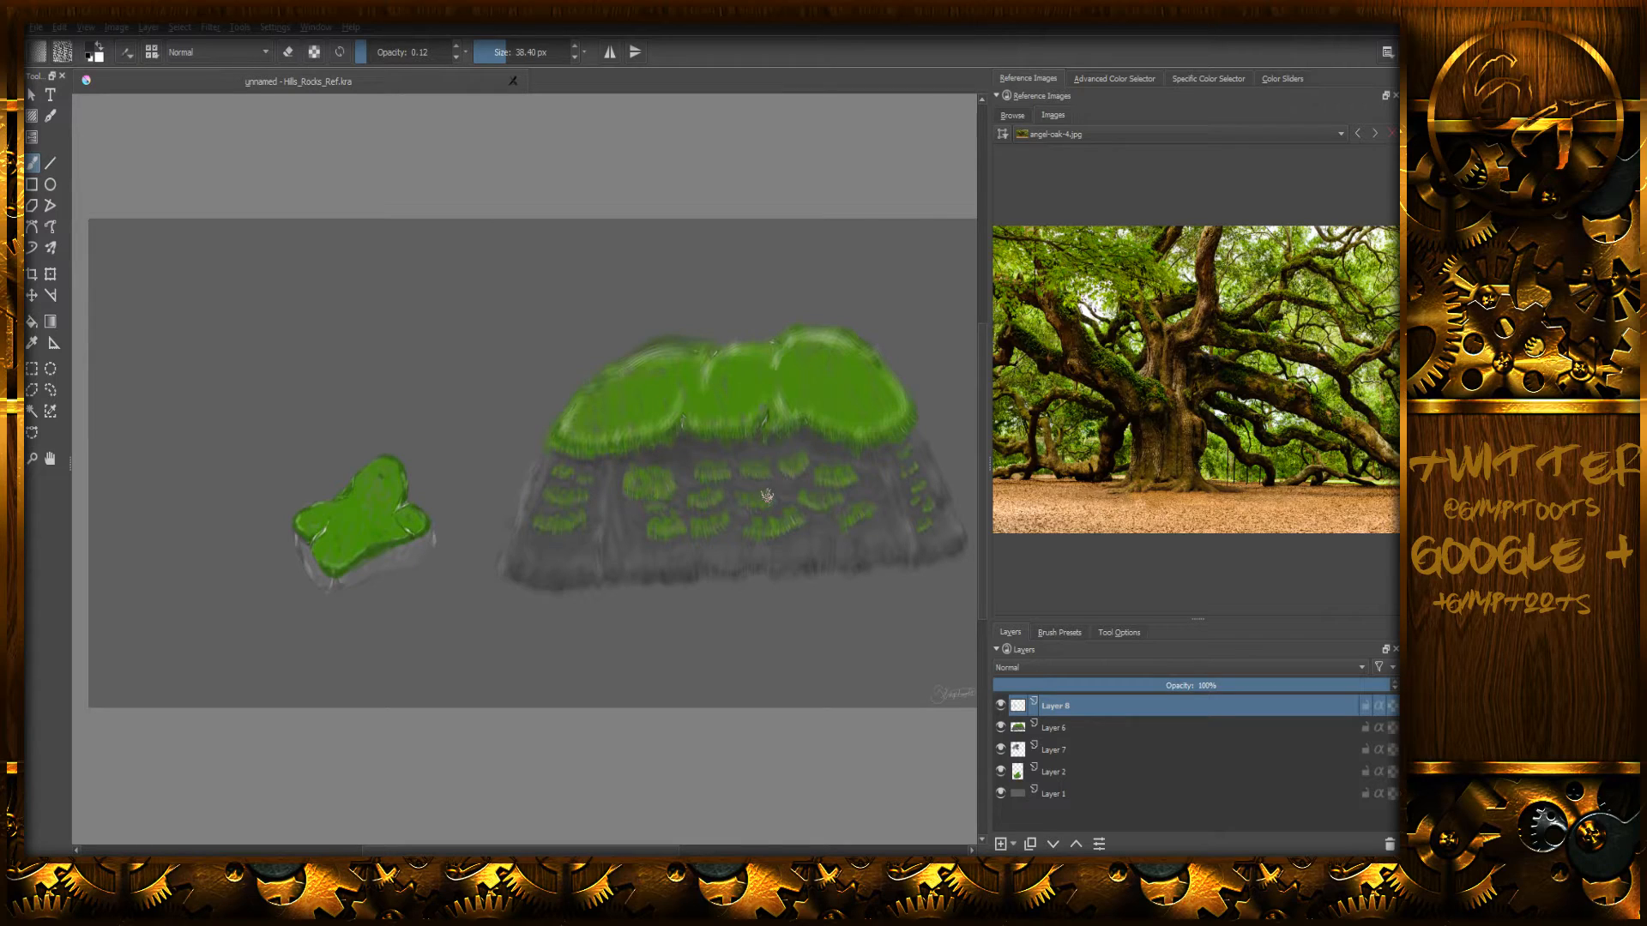
- Check the top layer by toggling its visibility, and add a new paint layer above it
click(1002, 707)
click(1002, 707)
click(1013, 844)
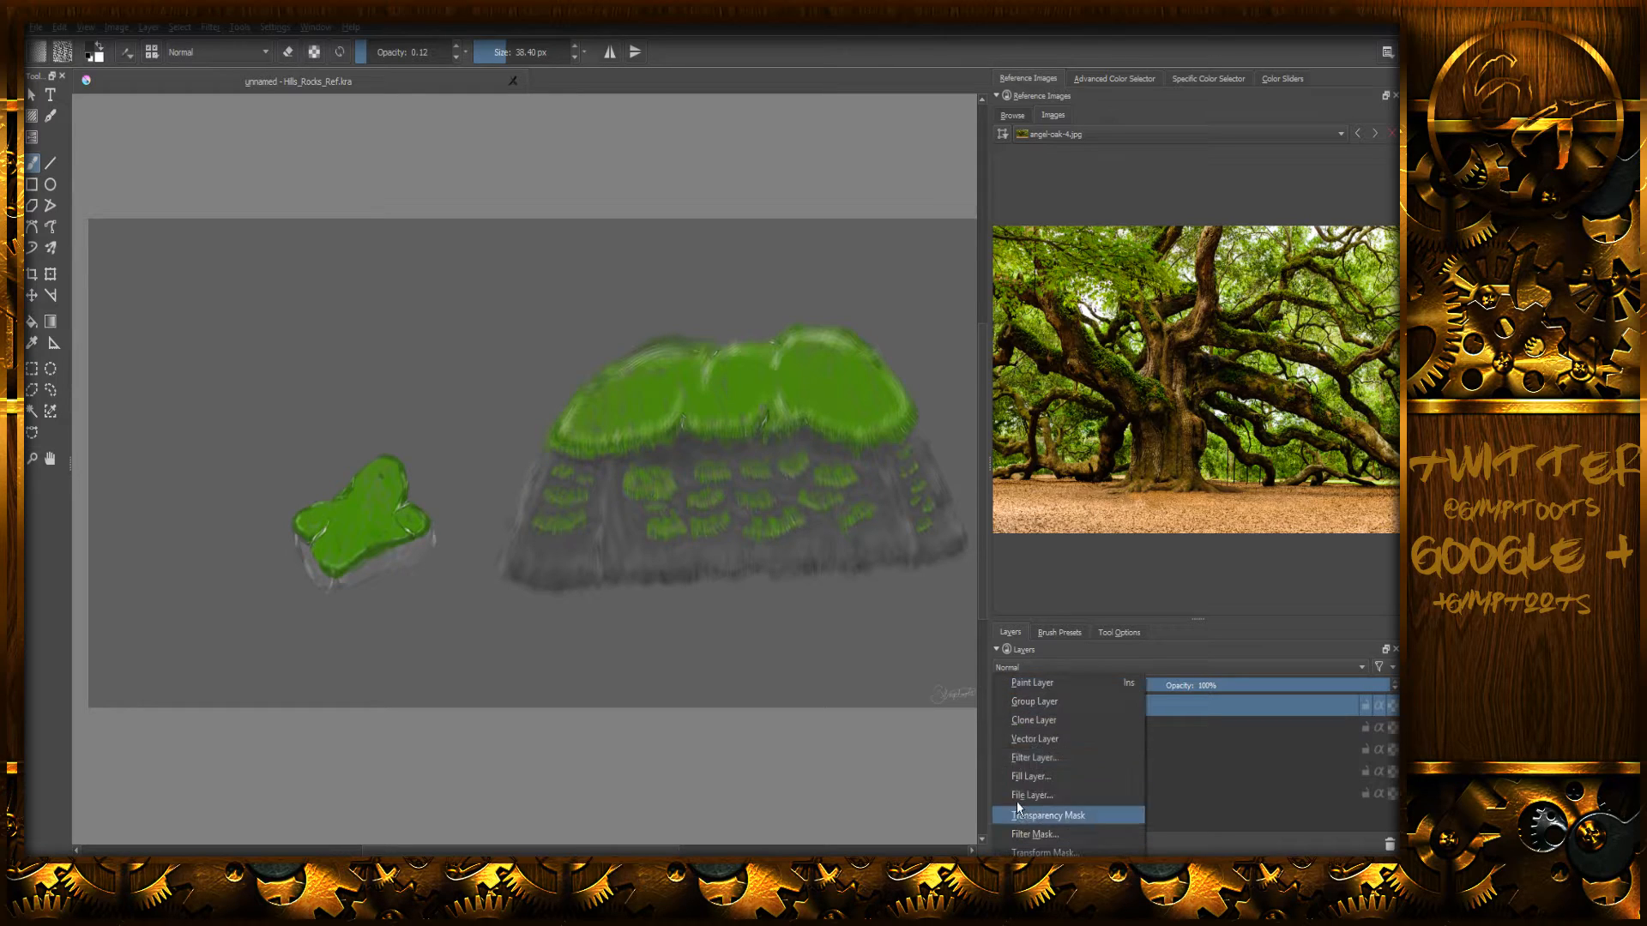
click(1025, 684)
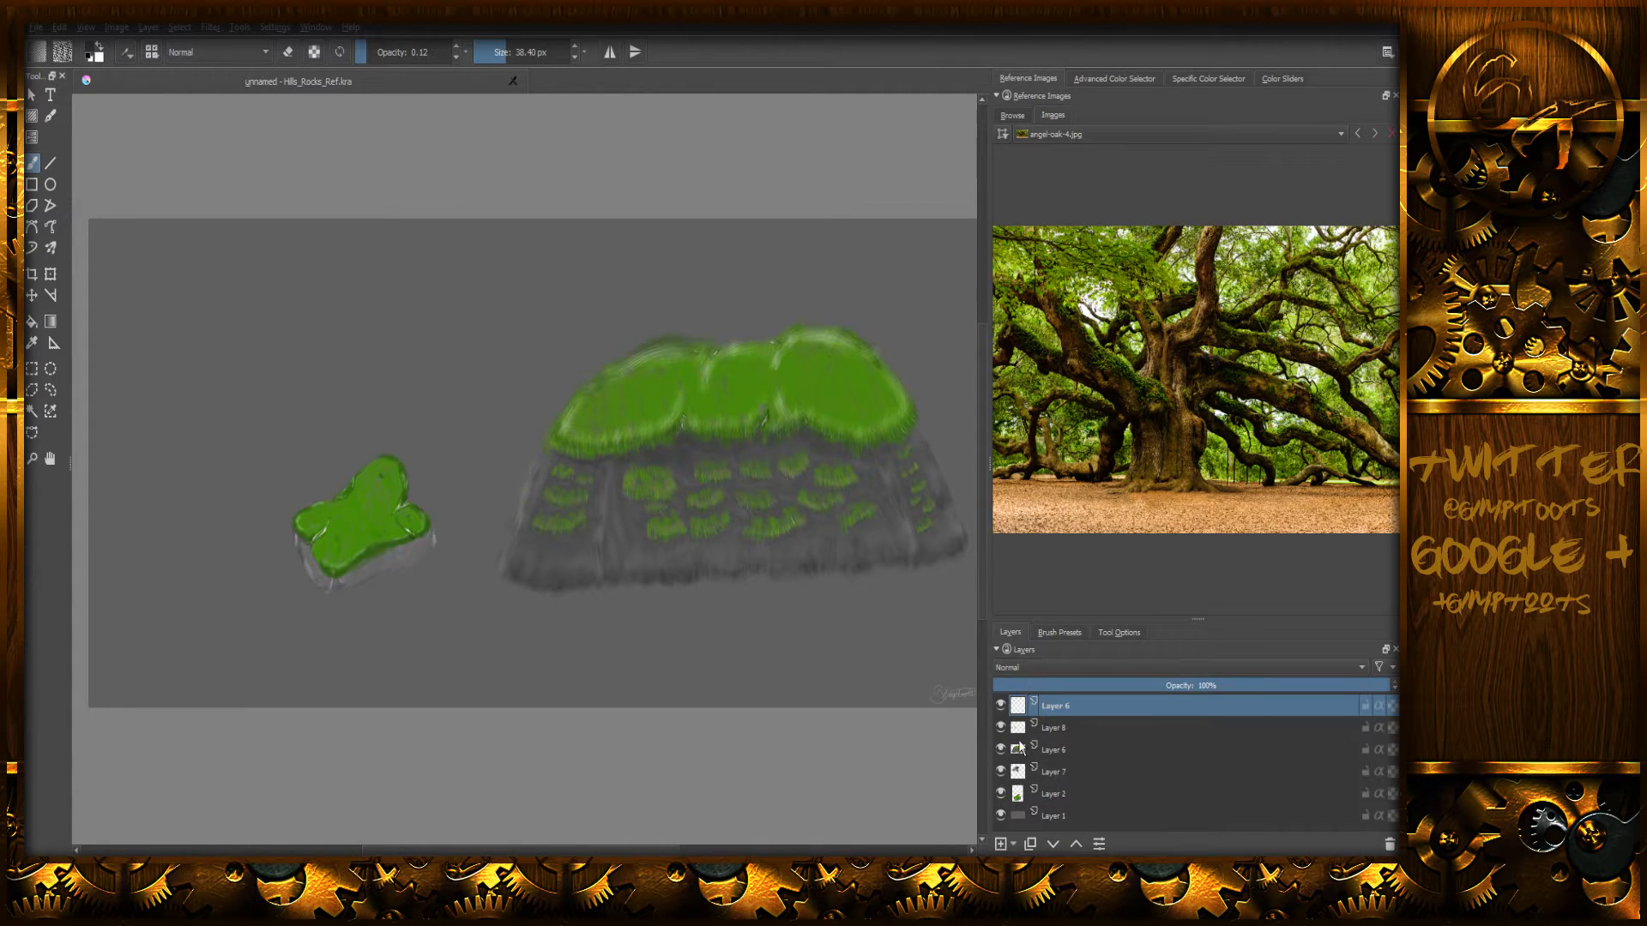
- Hide the four painted layers between the new layer and background Layer 1, and make the new top layer active
mouse_move(1001, 728)
mouse_down()
mouse_move(998, 775)
mouse_move(998, 752)
mouse_up()
click(1000, 749)
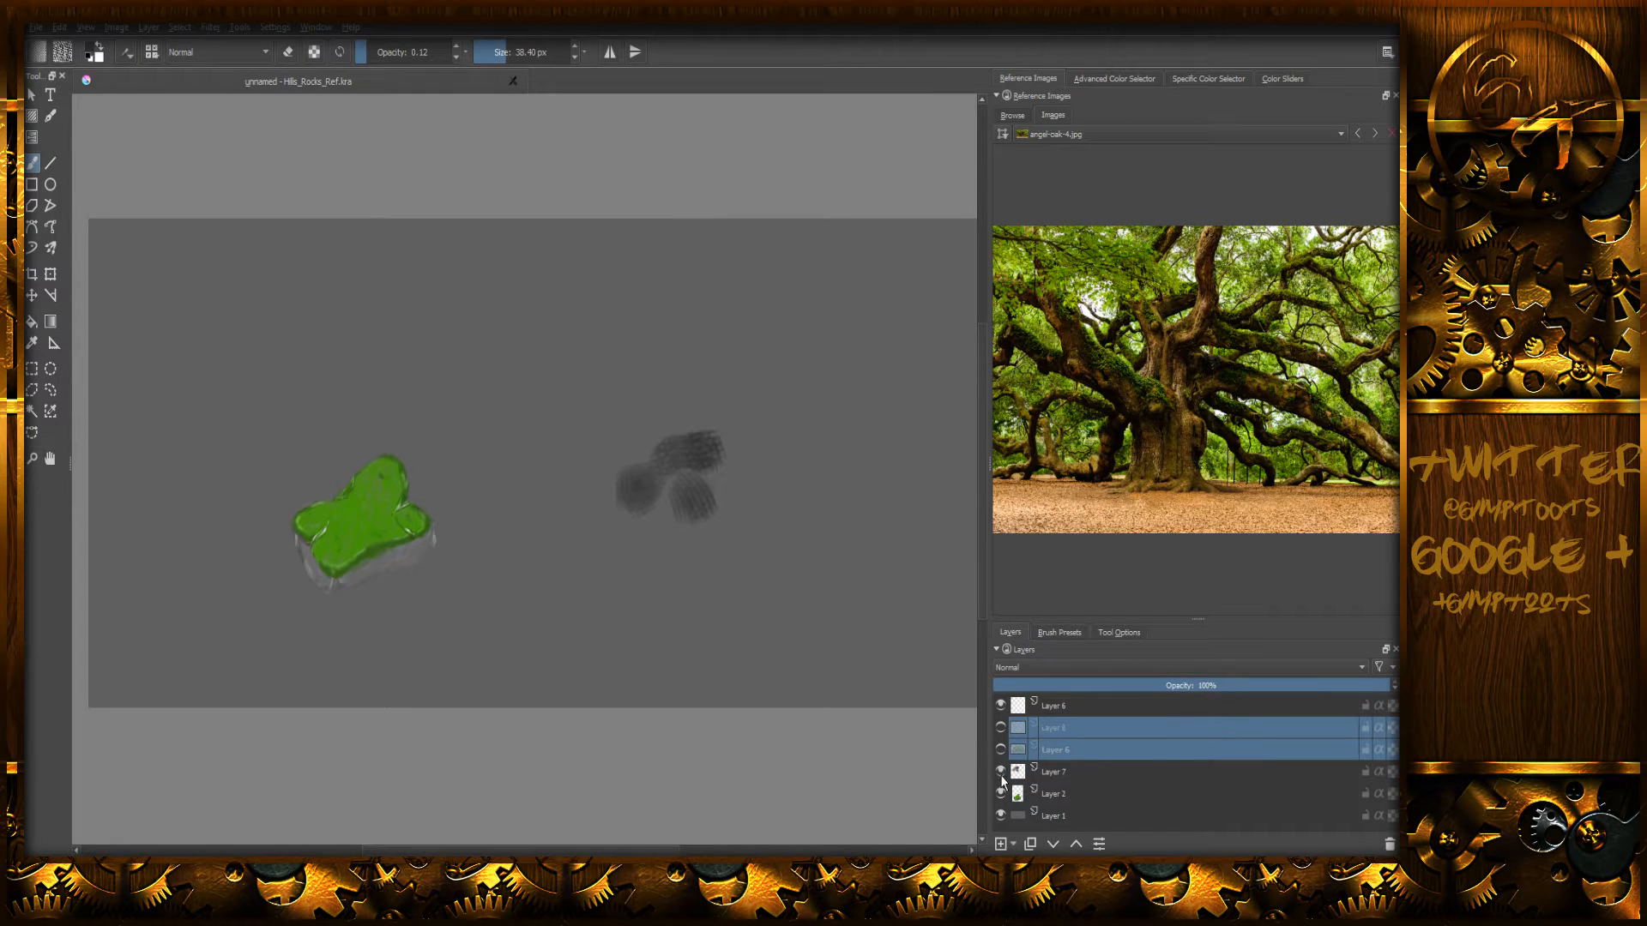
click(1001, 773)
click(1001, 795)
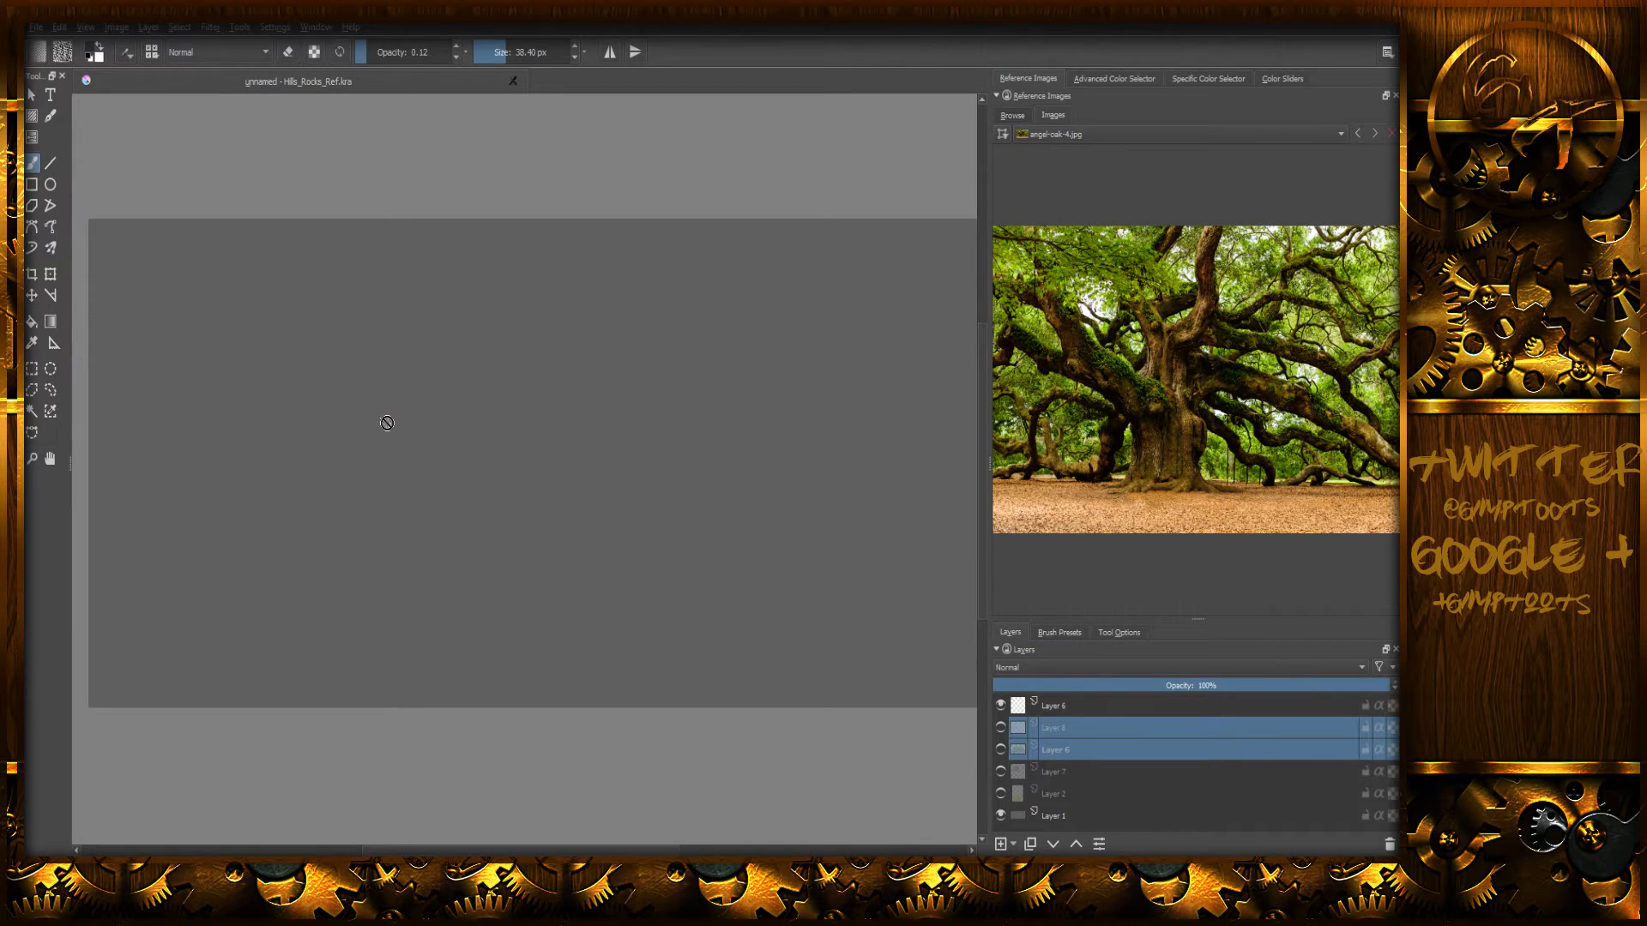
click(1107, 708)
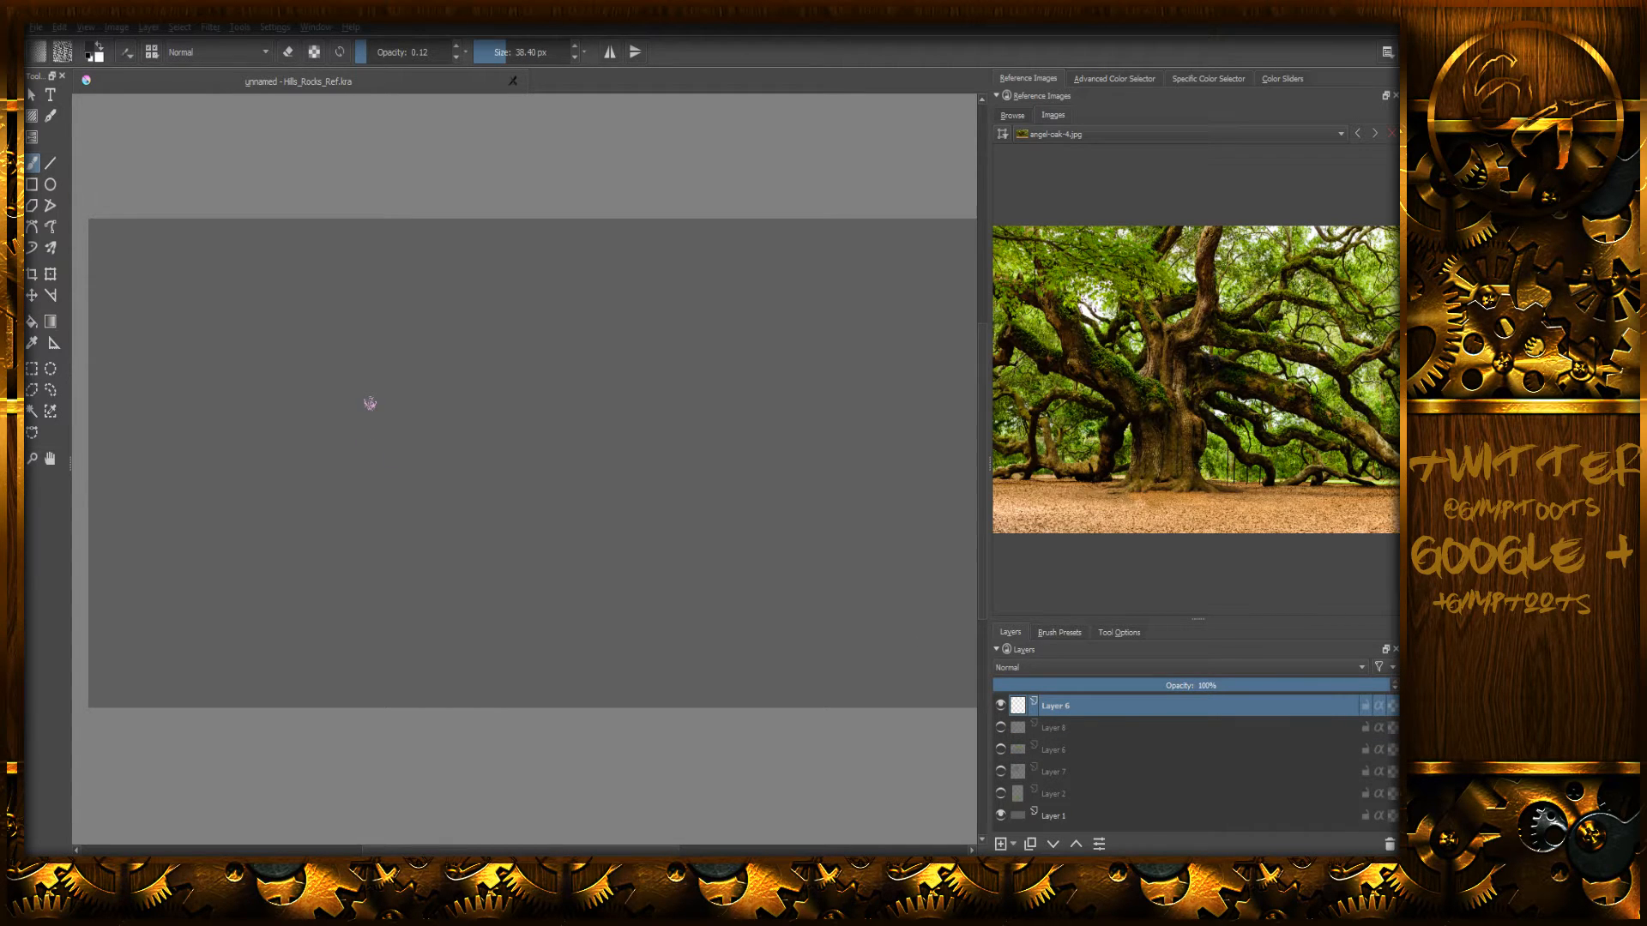
- Sketch a jagged mountain outline on the canvas's left half with the previous brush reduced to about 15 px, erasing part of the overlapping lines
key(slash)
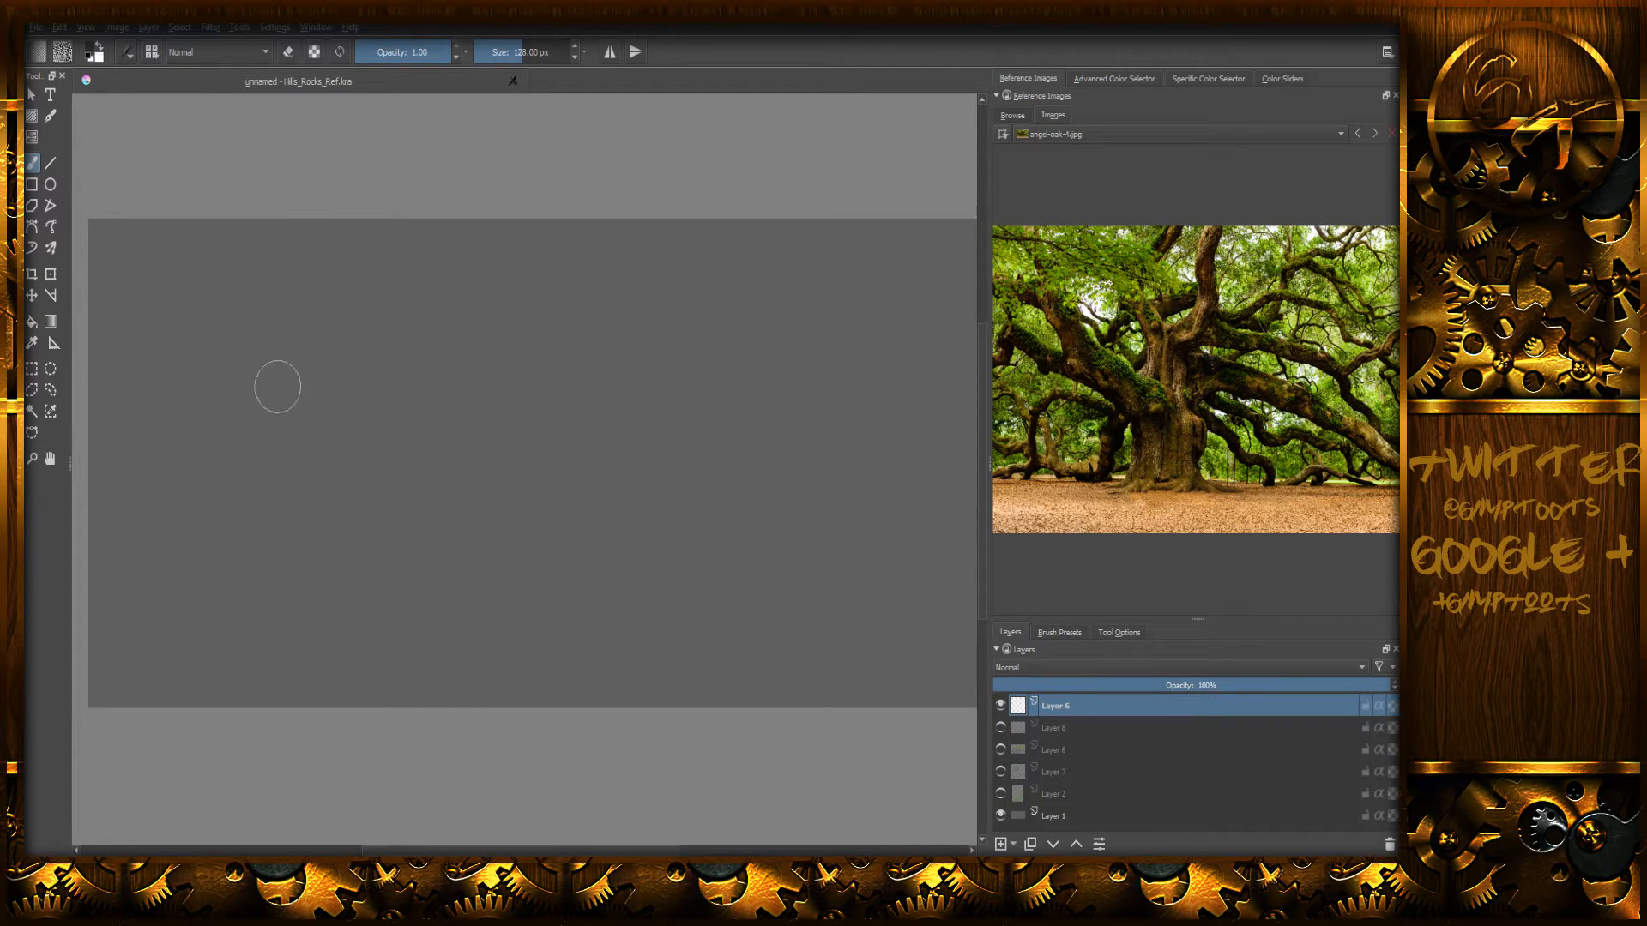
key(bracketleft)
key(bracketleft)
key(bracketleft)
key(bracketleft)
key(bracketleft)
key(bracketleft)
key(bracketleft)
key(bracketleft)
key(bracketleft)
key(bracketleft)
key(bracketleft)
key(bracketleft)
key(bracketleft)
mouse_move(238, 431)
mouse_down()
mouse_move(249, 410)
mouse_move(296, 477)
mouse_move(320, 391)
mouse_move(369, 473)
mouse_move(351, 458)
mouse_move(405, 409)
mouse_move(428, 490)
mouse_up()
key(e)
drag(363, 471, 368, 468)
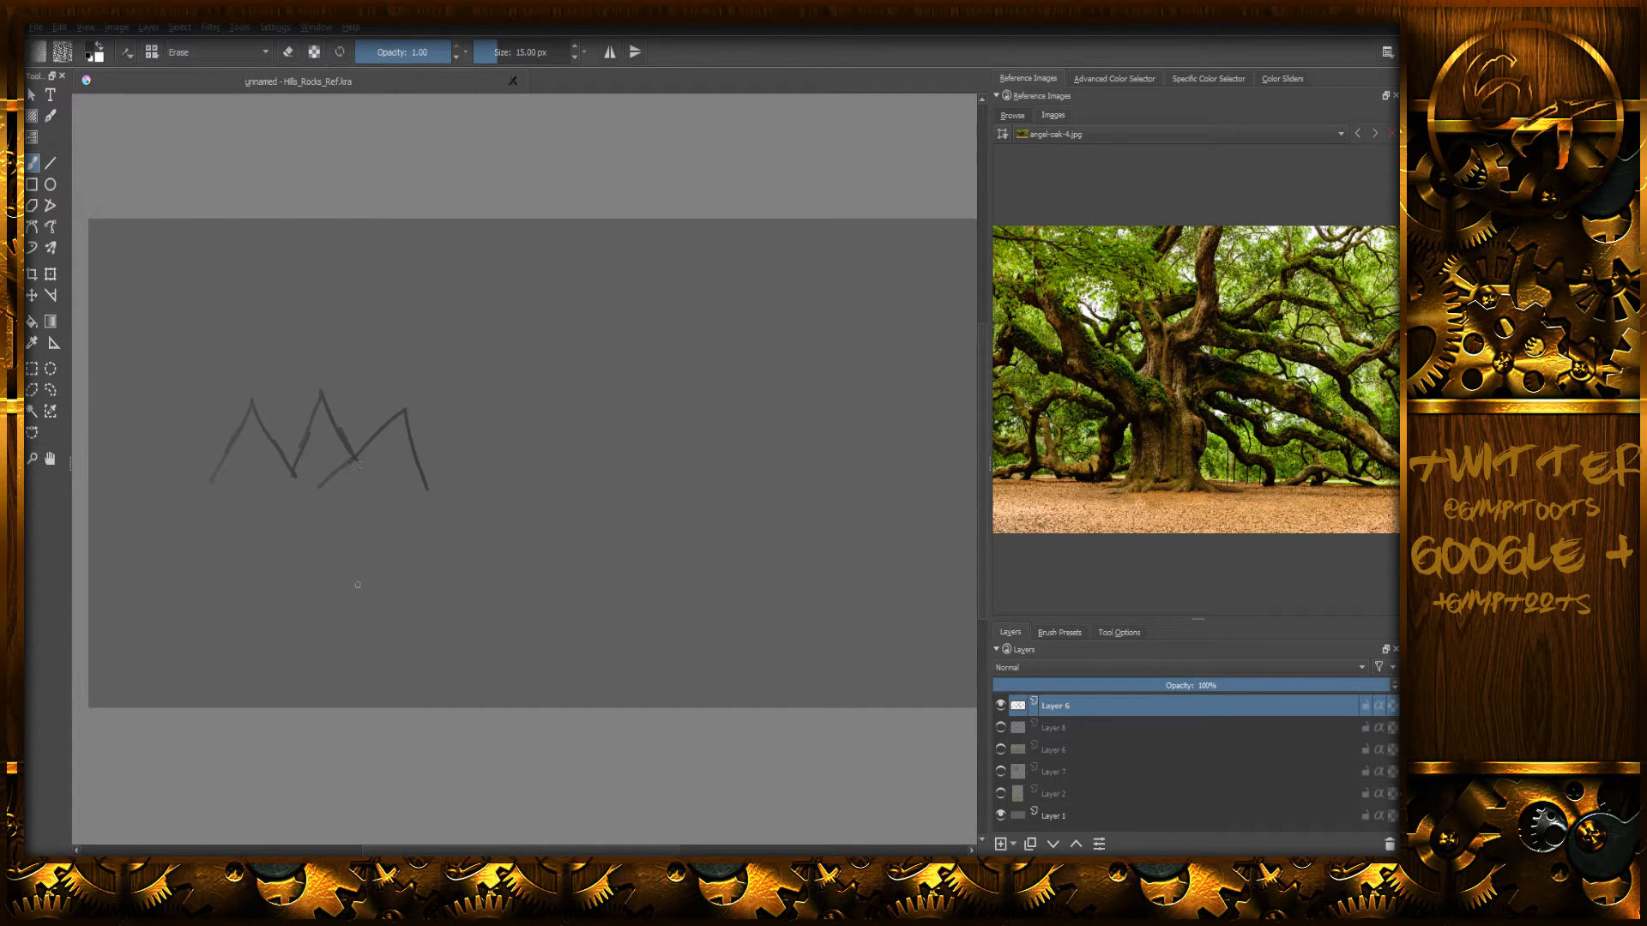
- Turn eraser mode off and handwrite "BRB" in large letters beside the mountain sketch
key(e)
mouse_move(484, 324)
mouse_down()
mouse_move(503, 415)
mouse_move(519, 348)
mouse_move(470, 446)
mouse_up()
drag(581, 389, 700, 456)
mouse_move(669, 336)
mouse_down()
mouse_move(719, 427)
mouse_move(673, 452)
mouse_up()
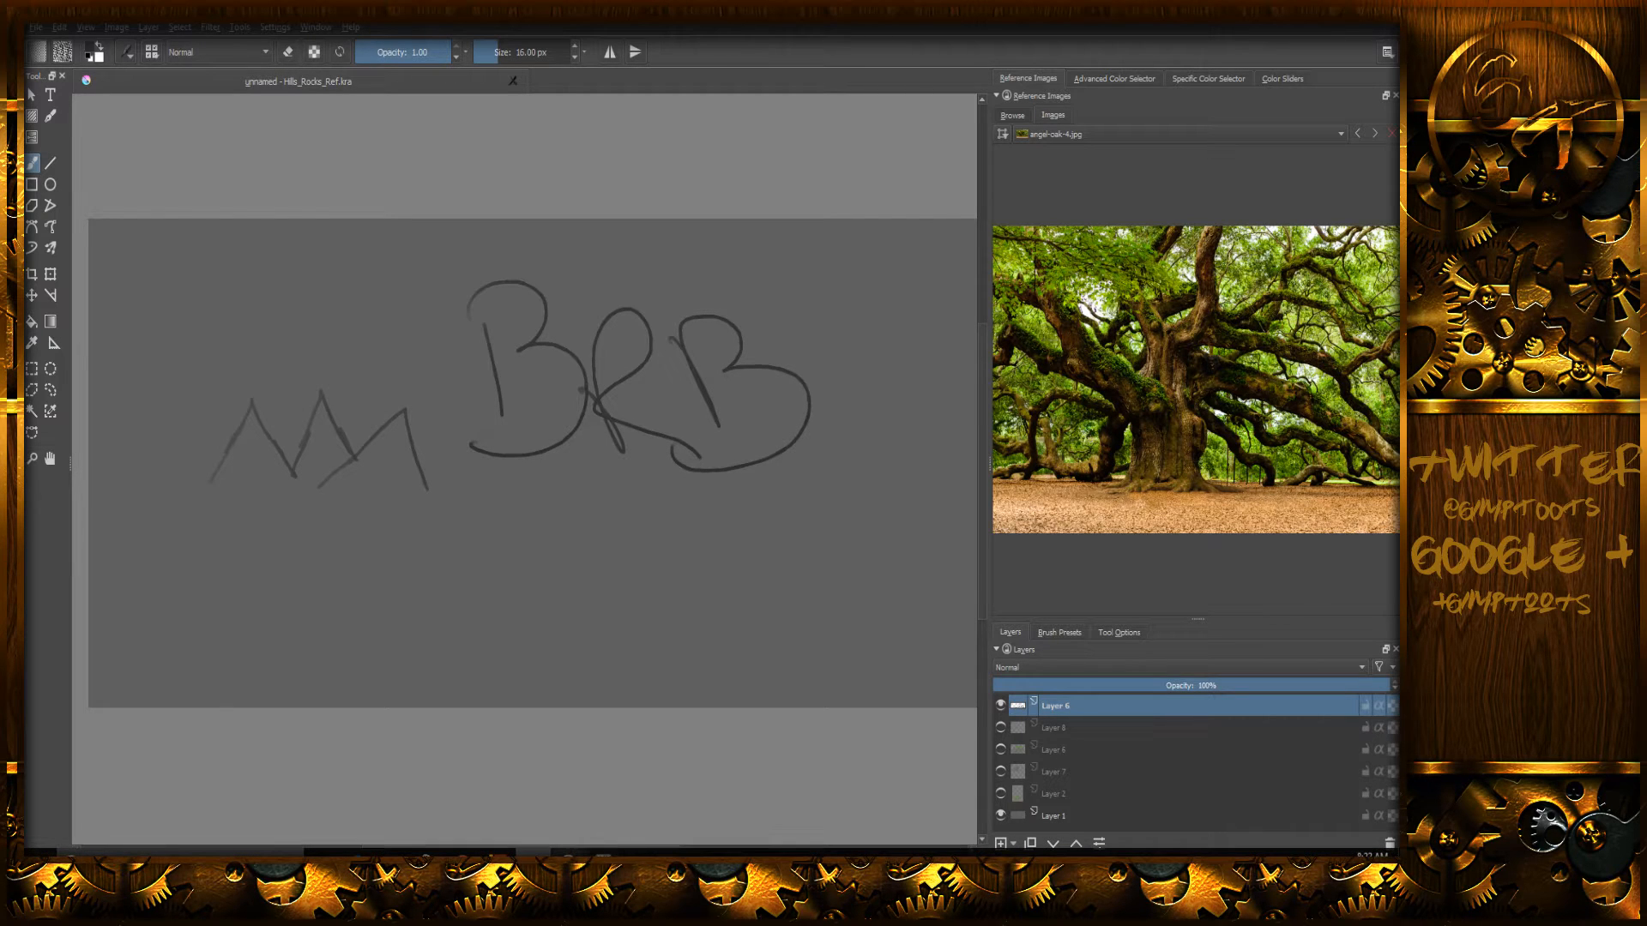
- Switch to OBS, set the live scene to Scene 1, and minimize OBS to reveal the Unreal Editor
click(566, 852)
click(188, 627)
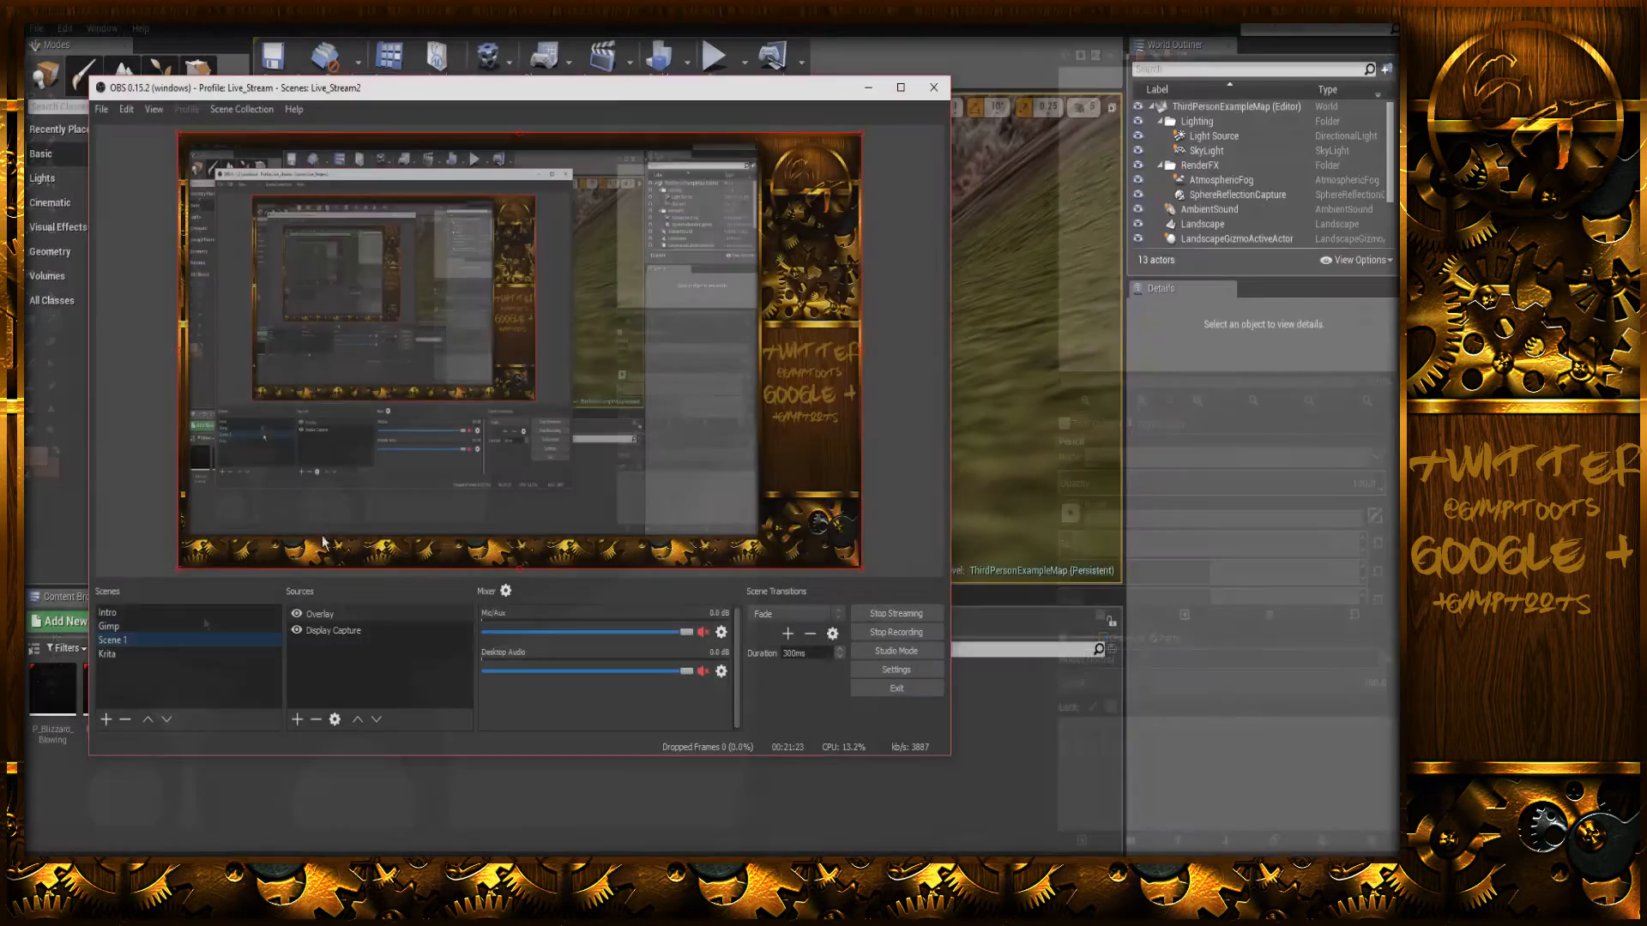
click(870, 86)
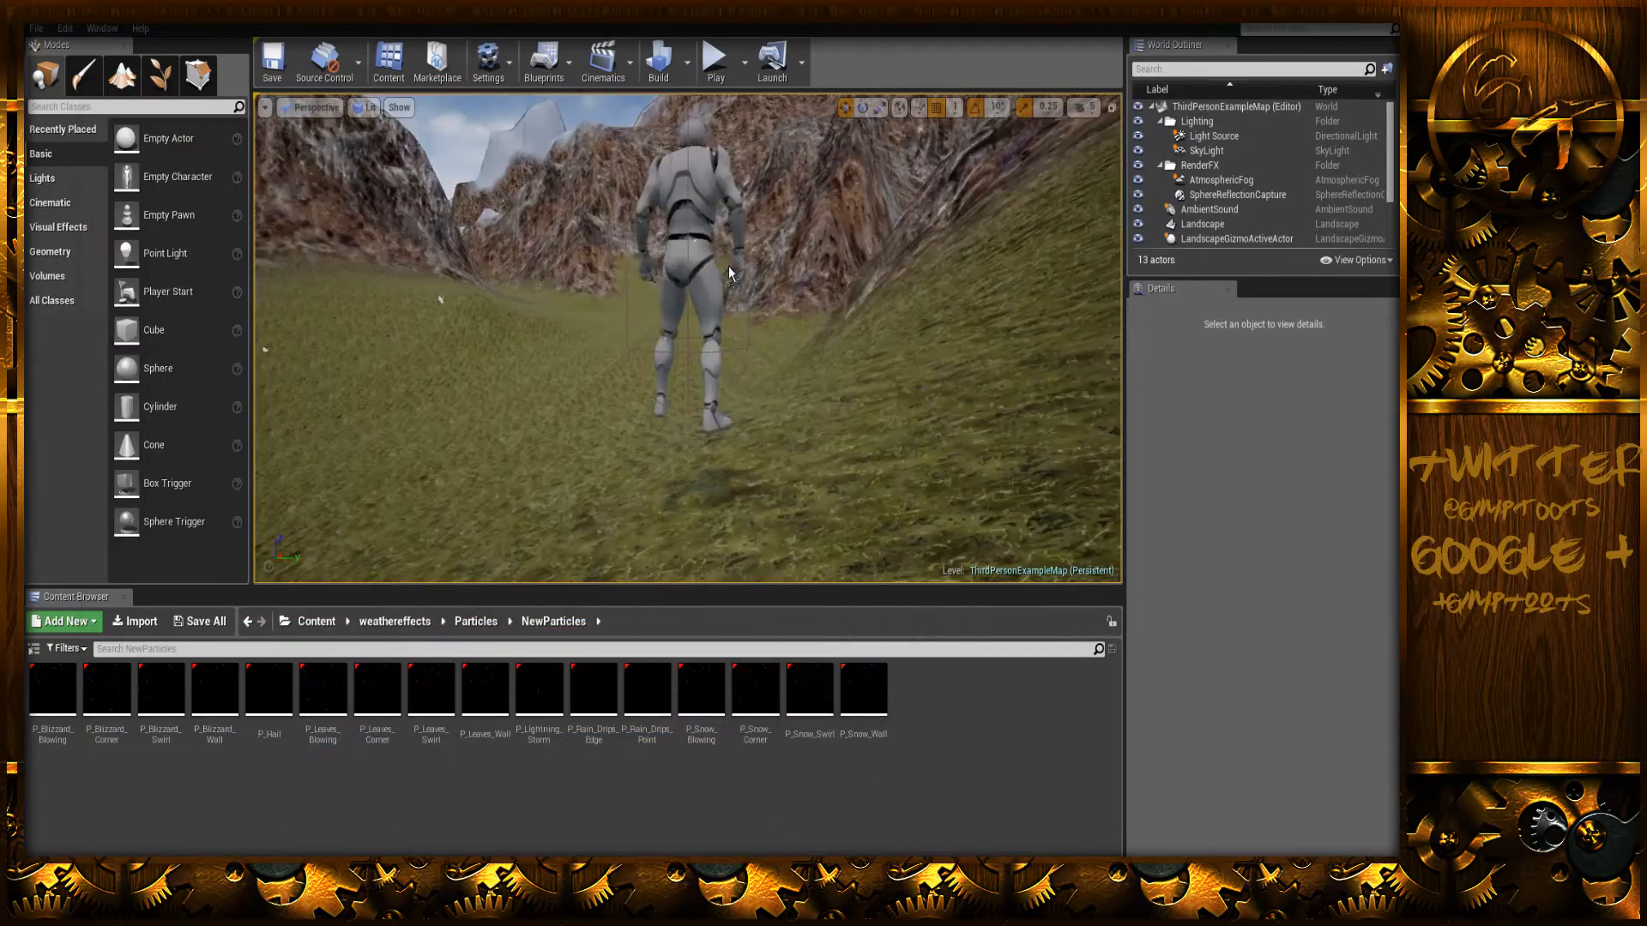
scroll(728, 287, down, 5)
scroll(622, 363, down, 3)
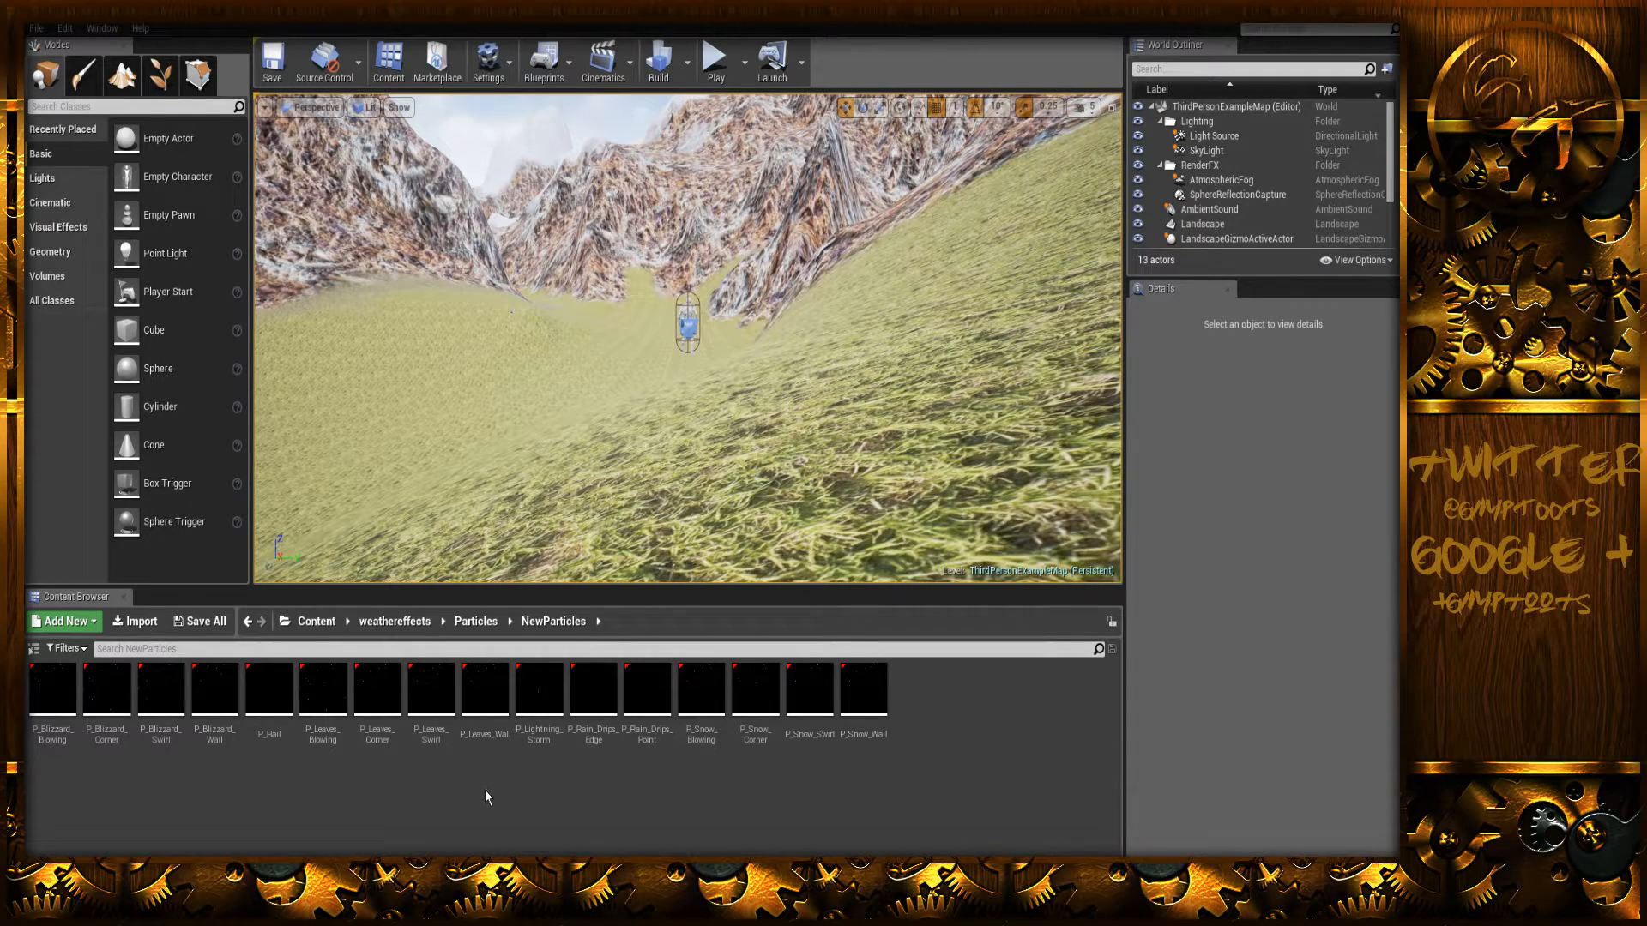
- Unmute the Mic/Aux audio in OBS and return to the Unreal Editor
key(alt+Tab)
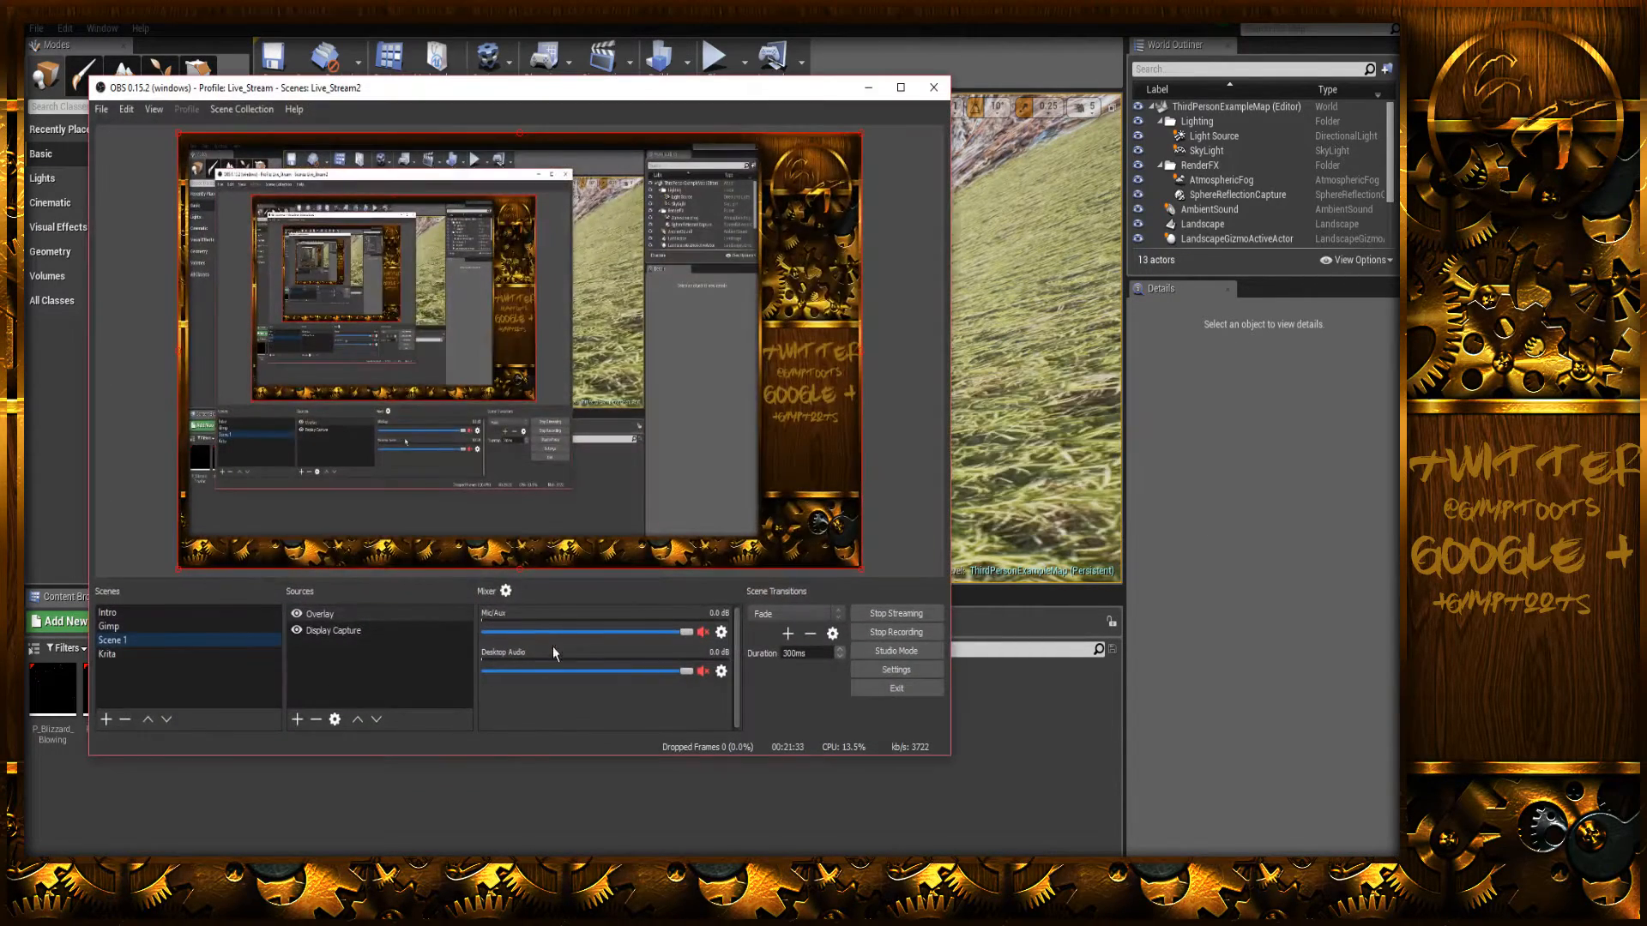
click(703, 632)
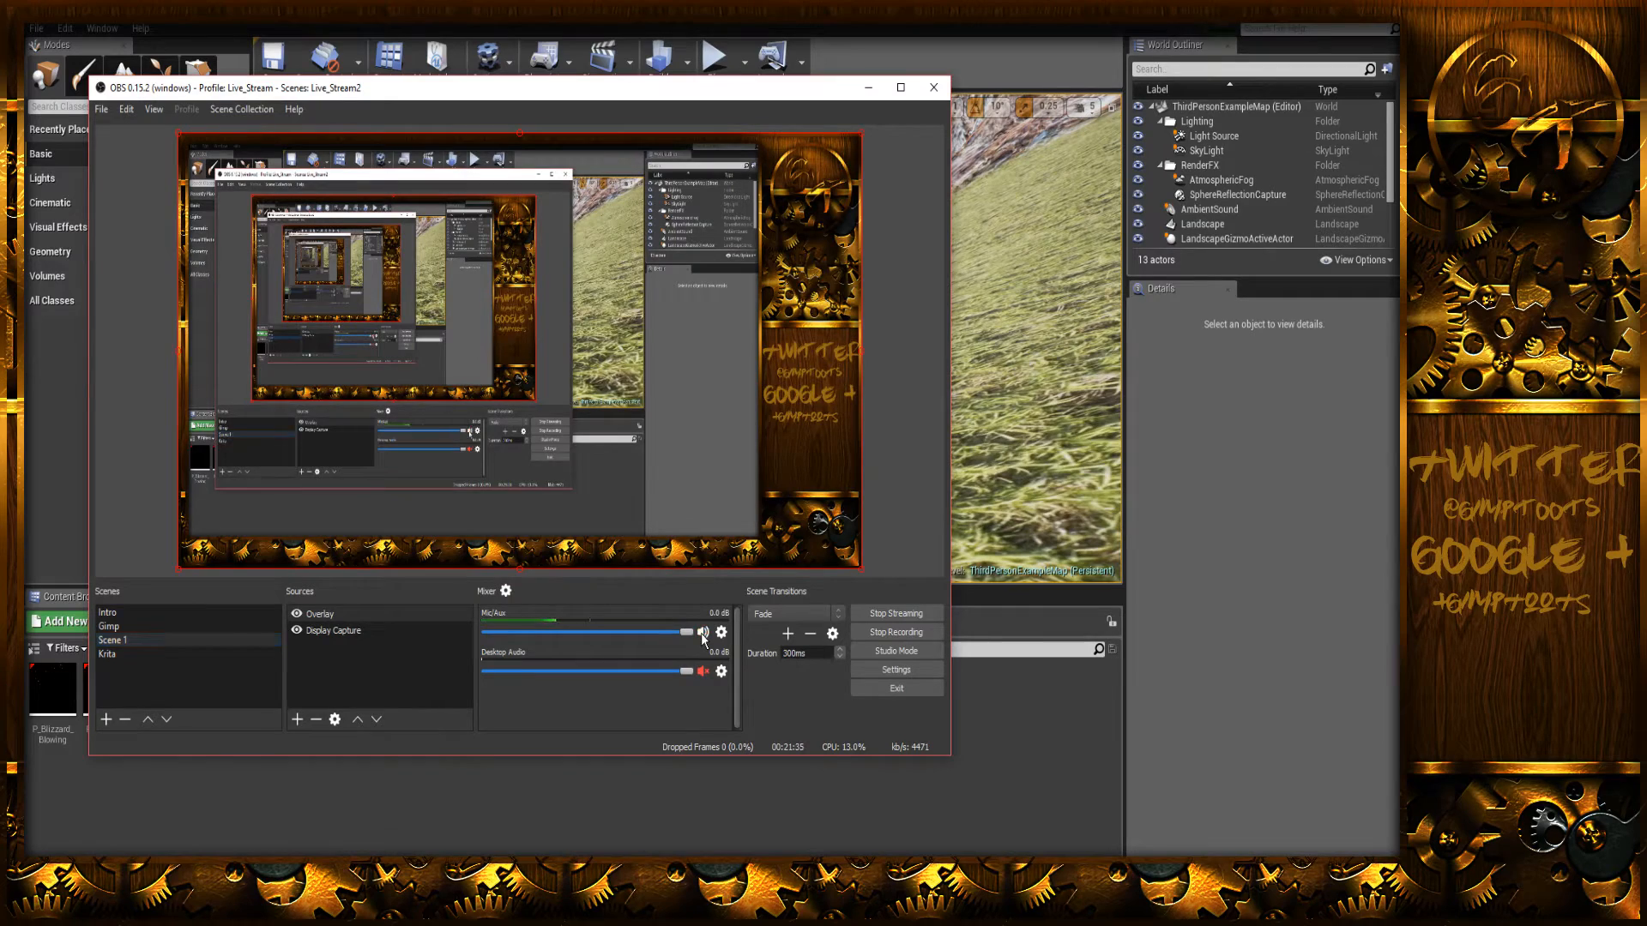
key(alt+Tab)
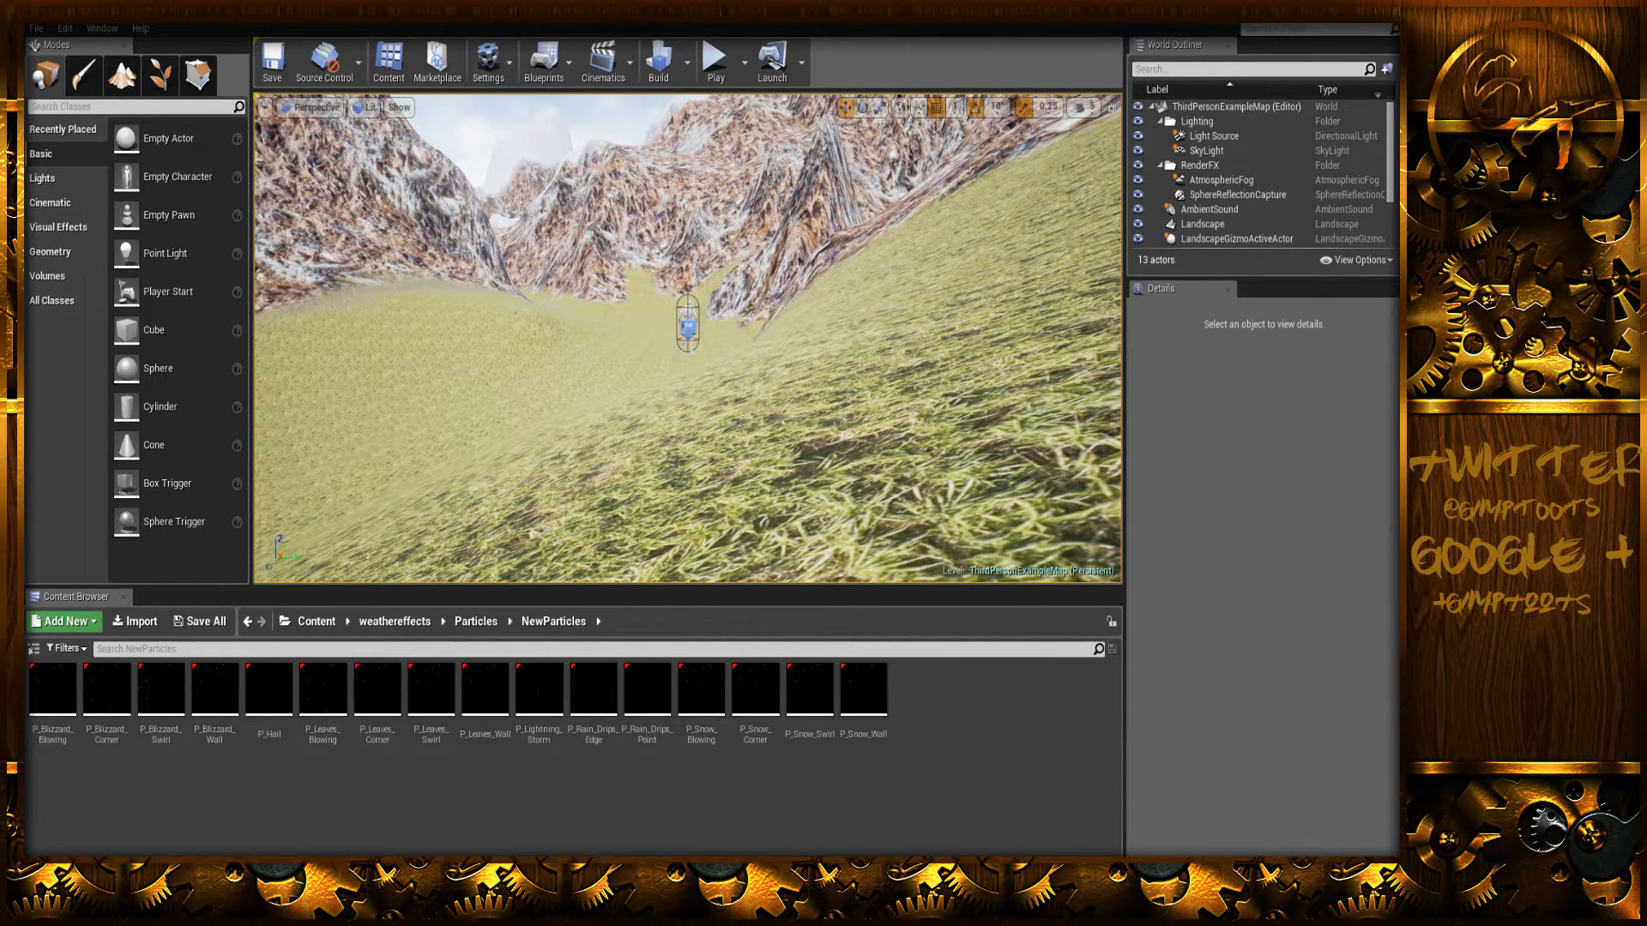
- Play the third-person terrain level in the editor and expand the viewport to full screen
click(716, 64)
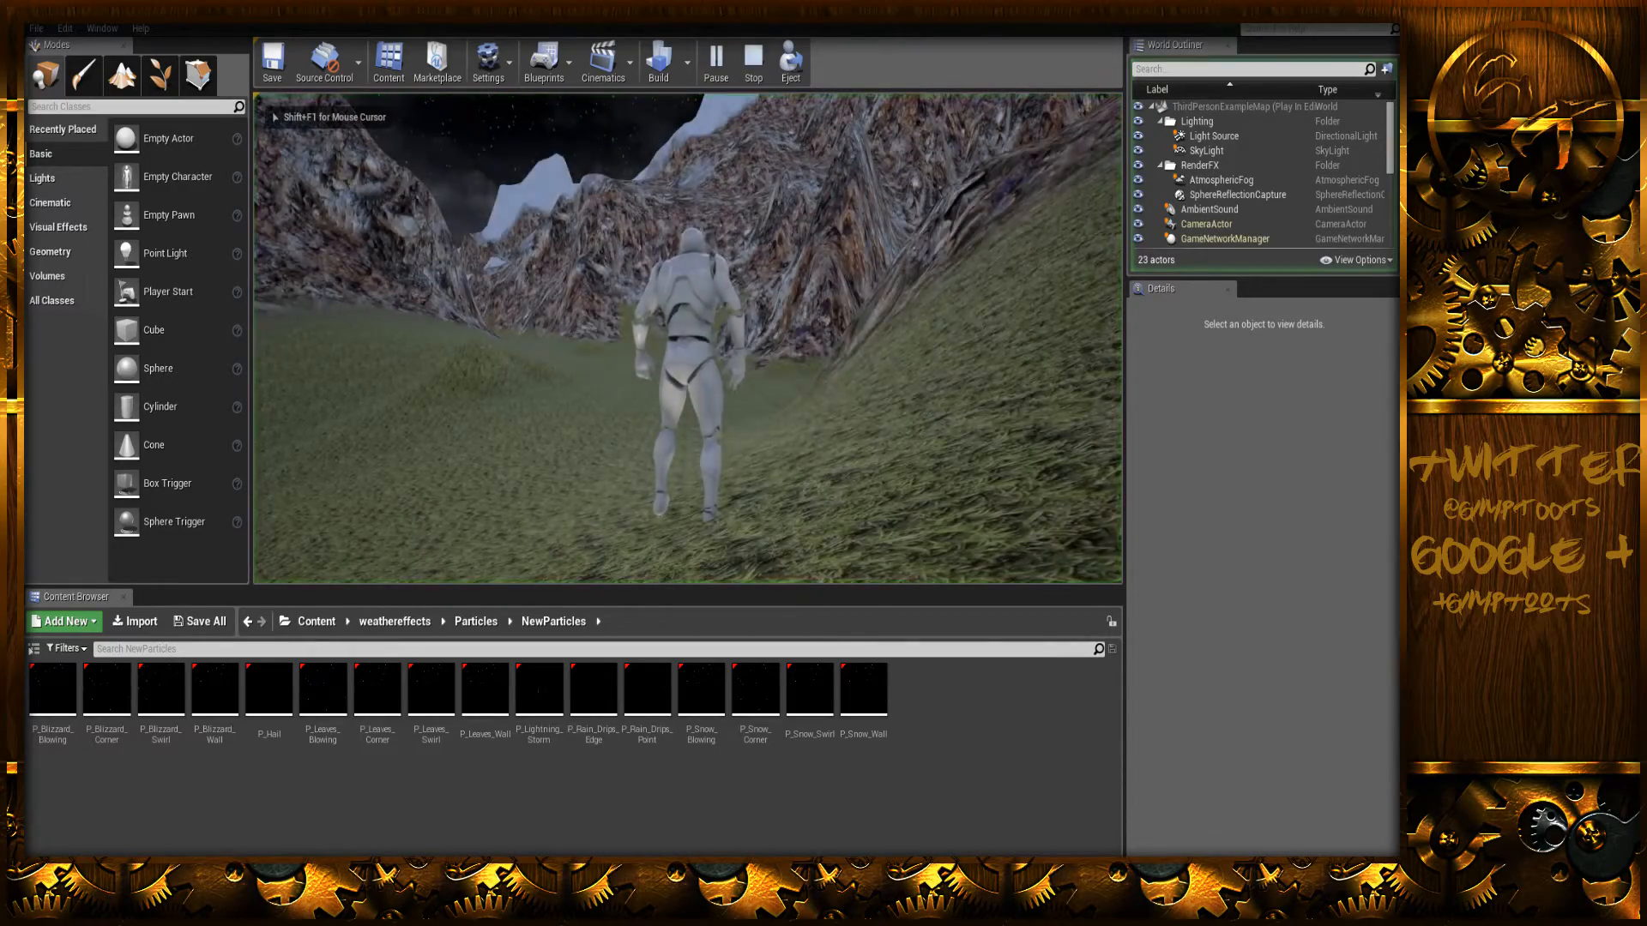
key(F11)
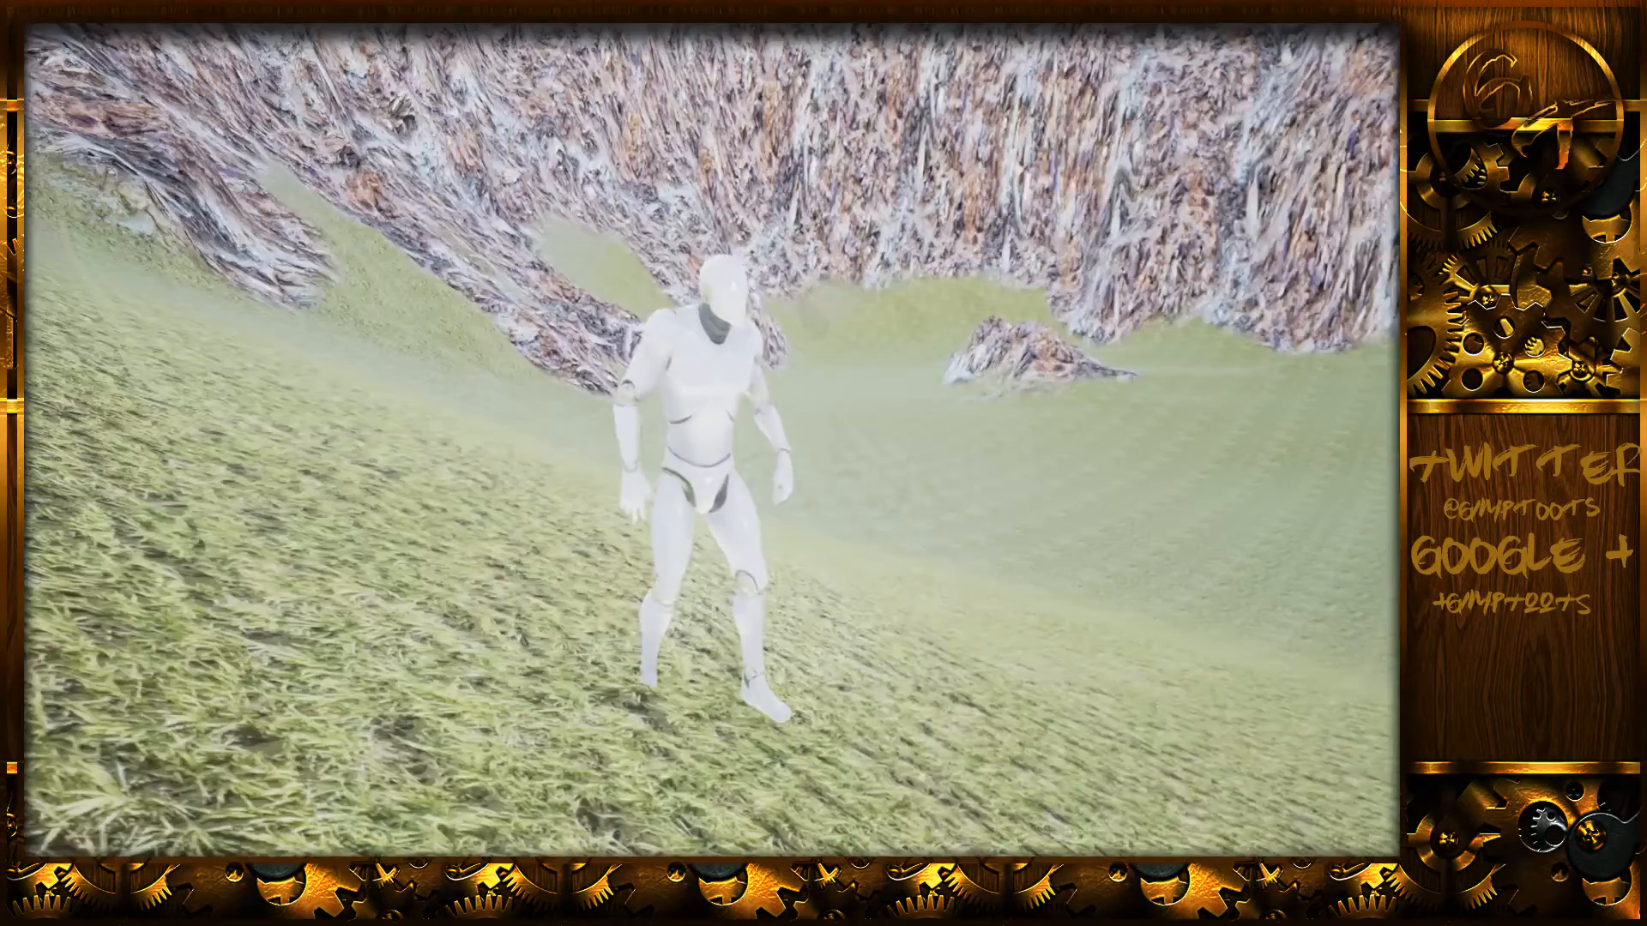
- End the terrain play session, unmute Desktop Audio in OBS, and return to the Unreal Editor
key(w)
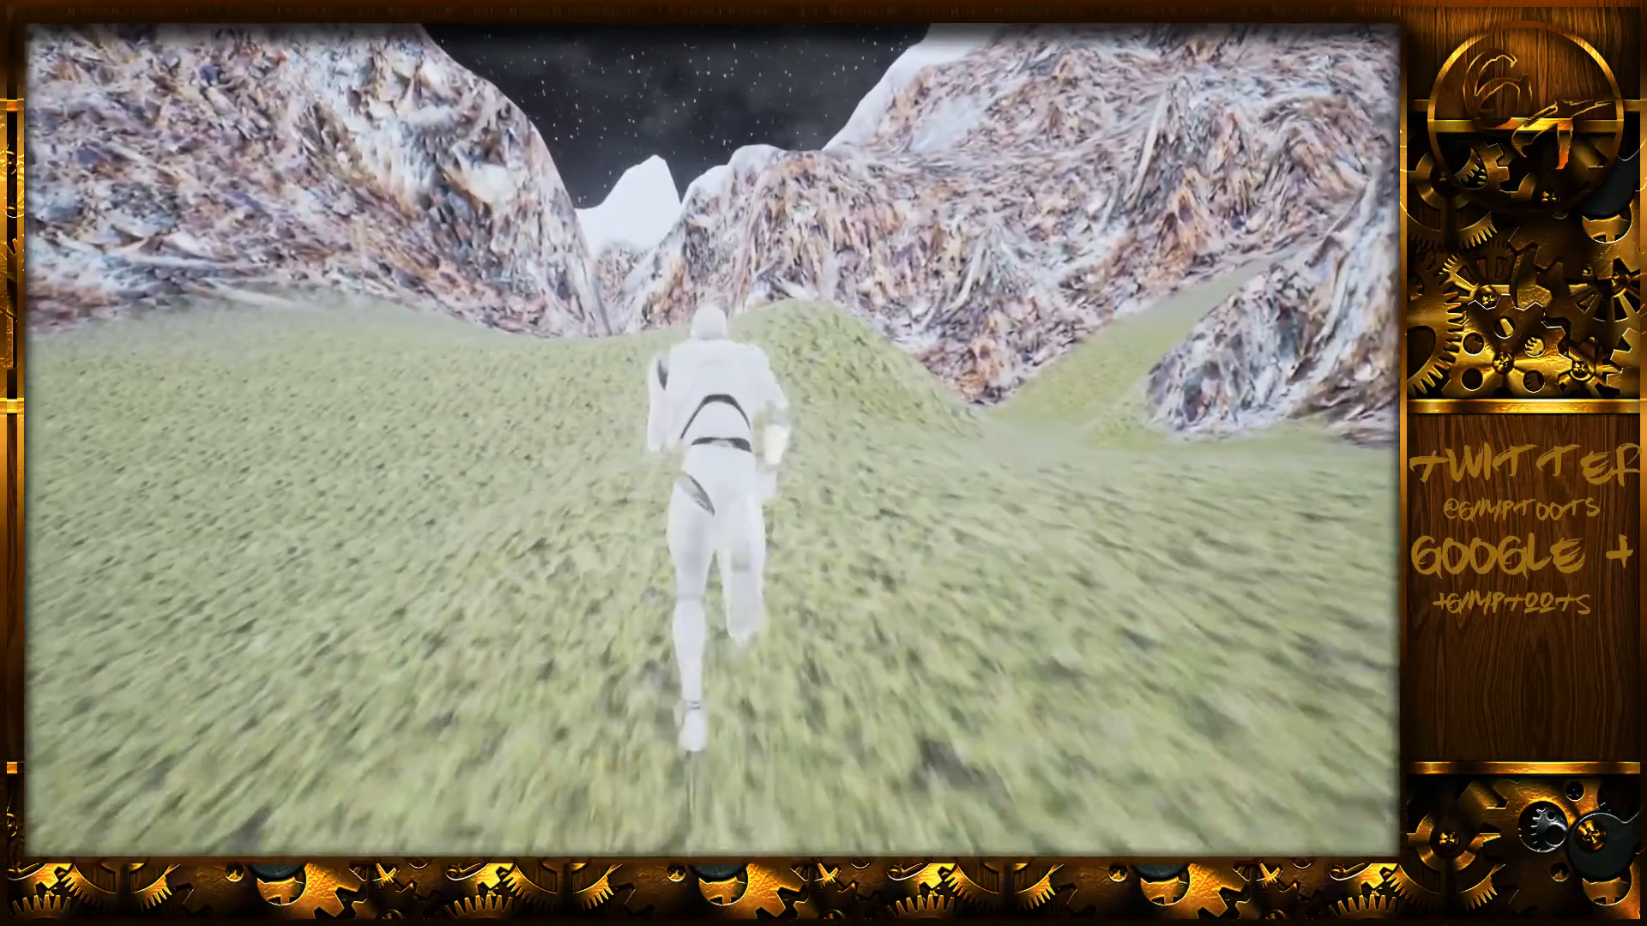
key(Escape)
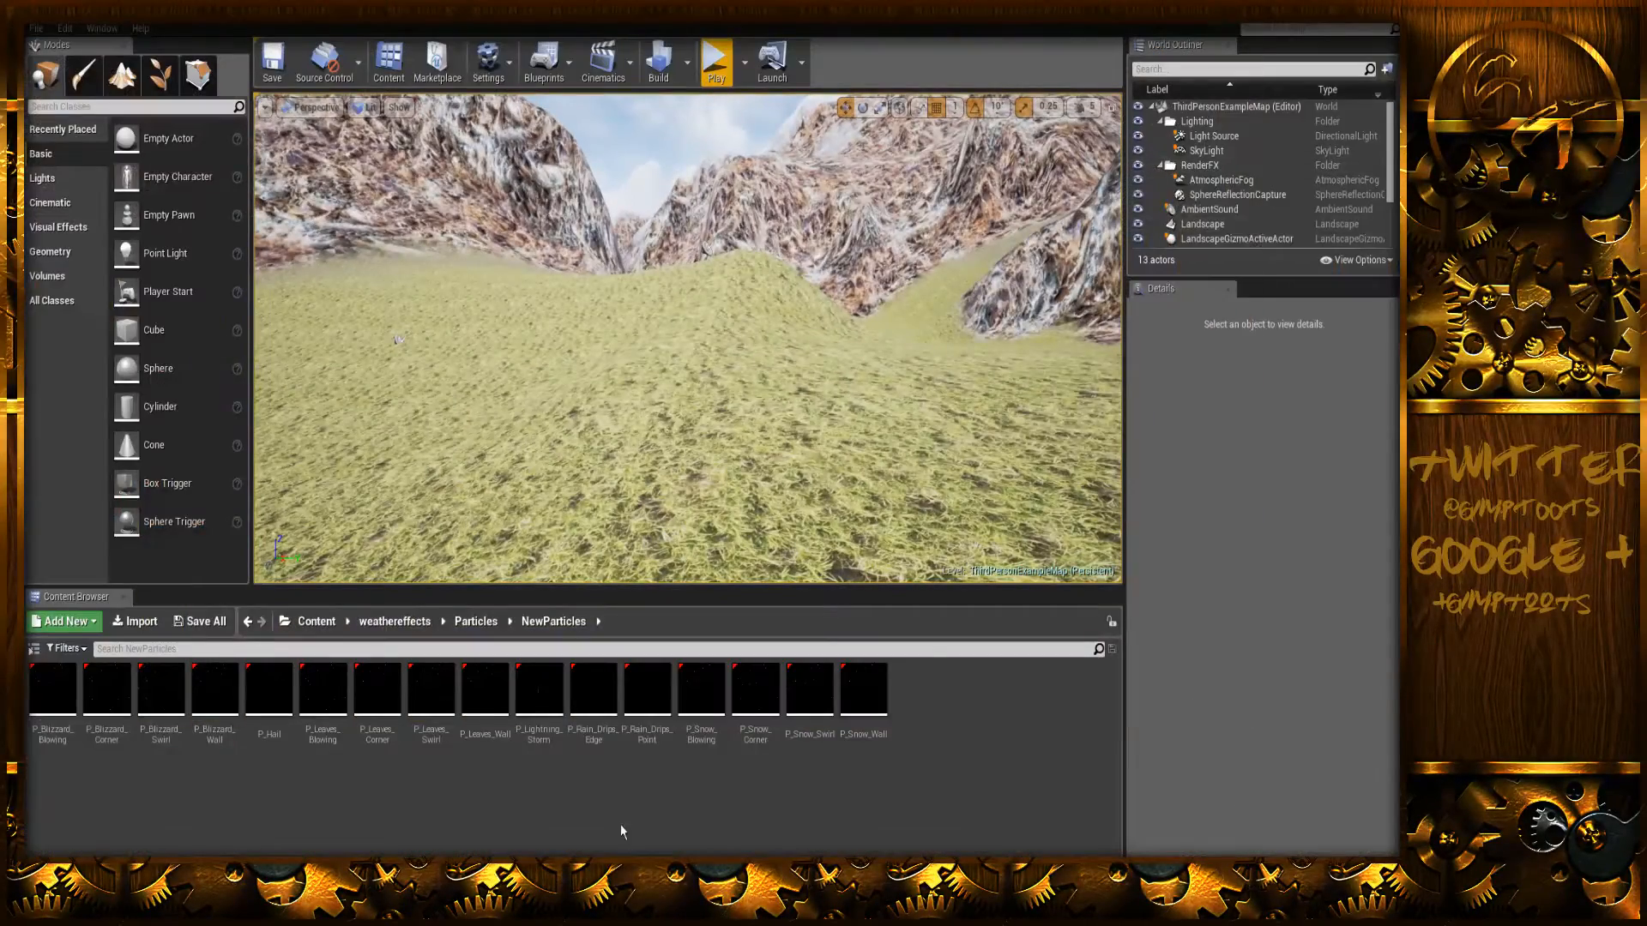
key(alt+Tab)
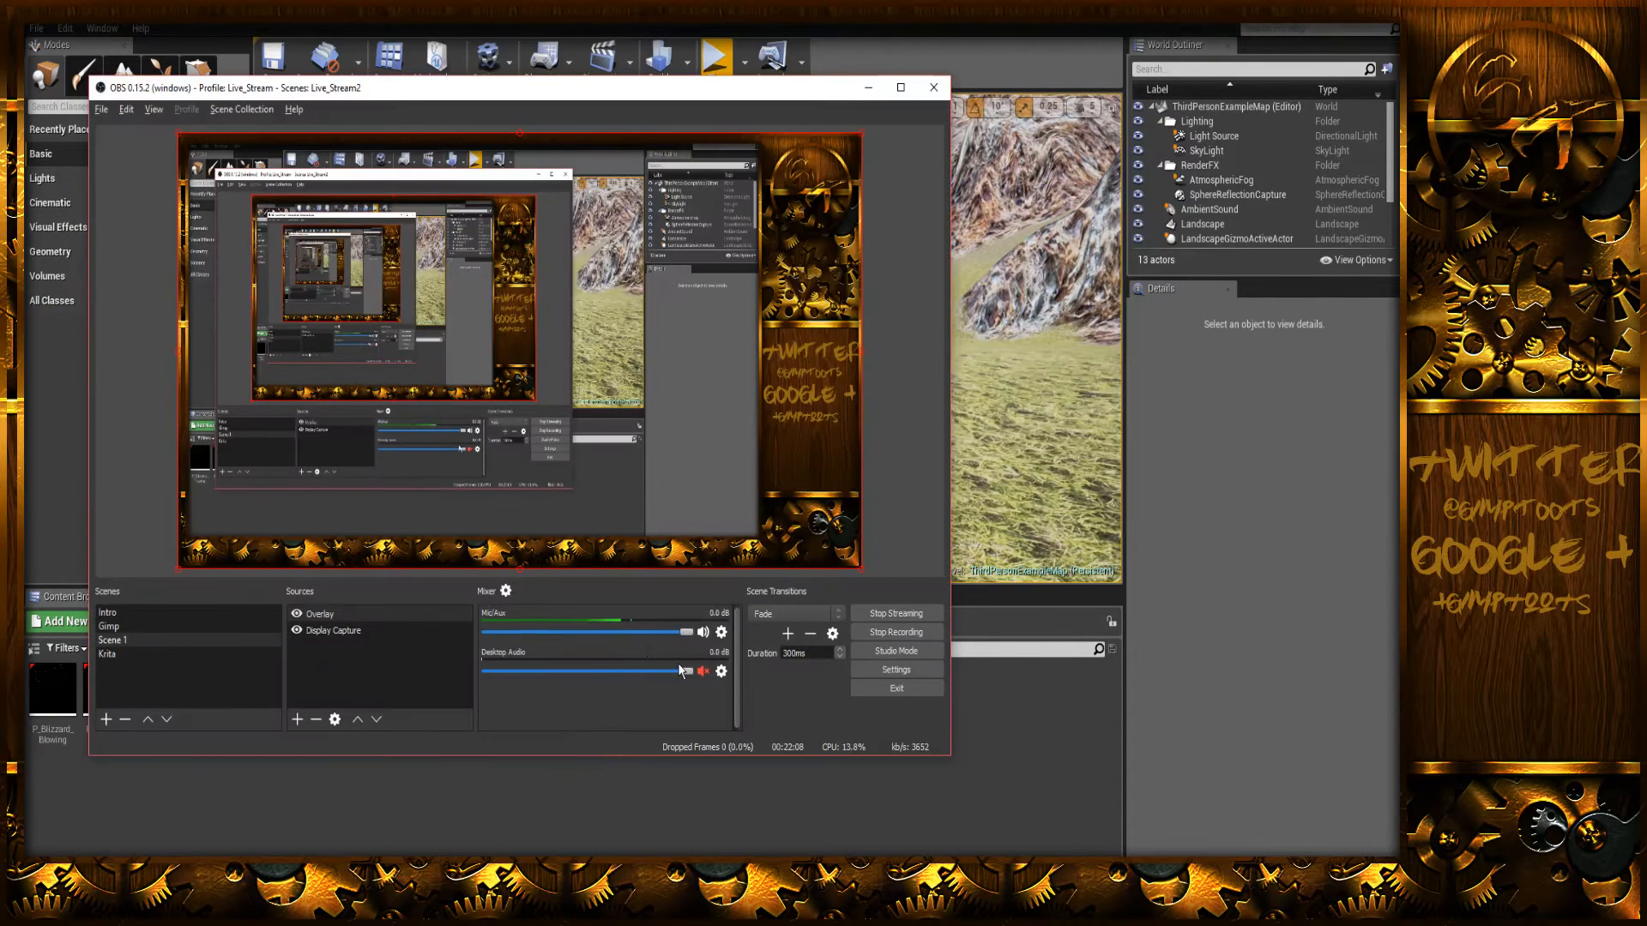
click(703, 671)
key(alt+Tab)
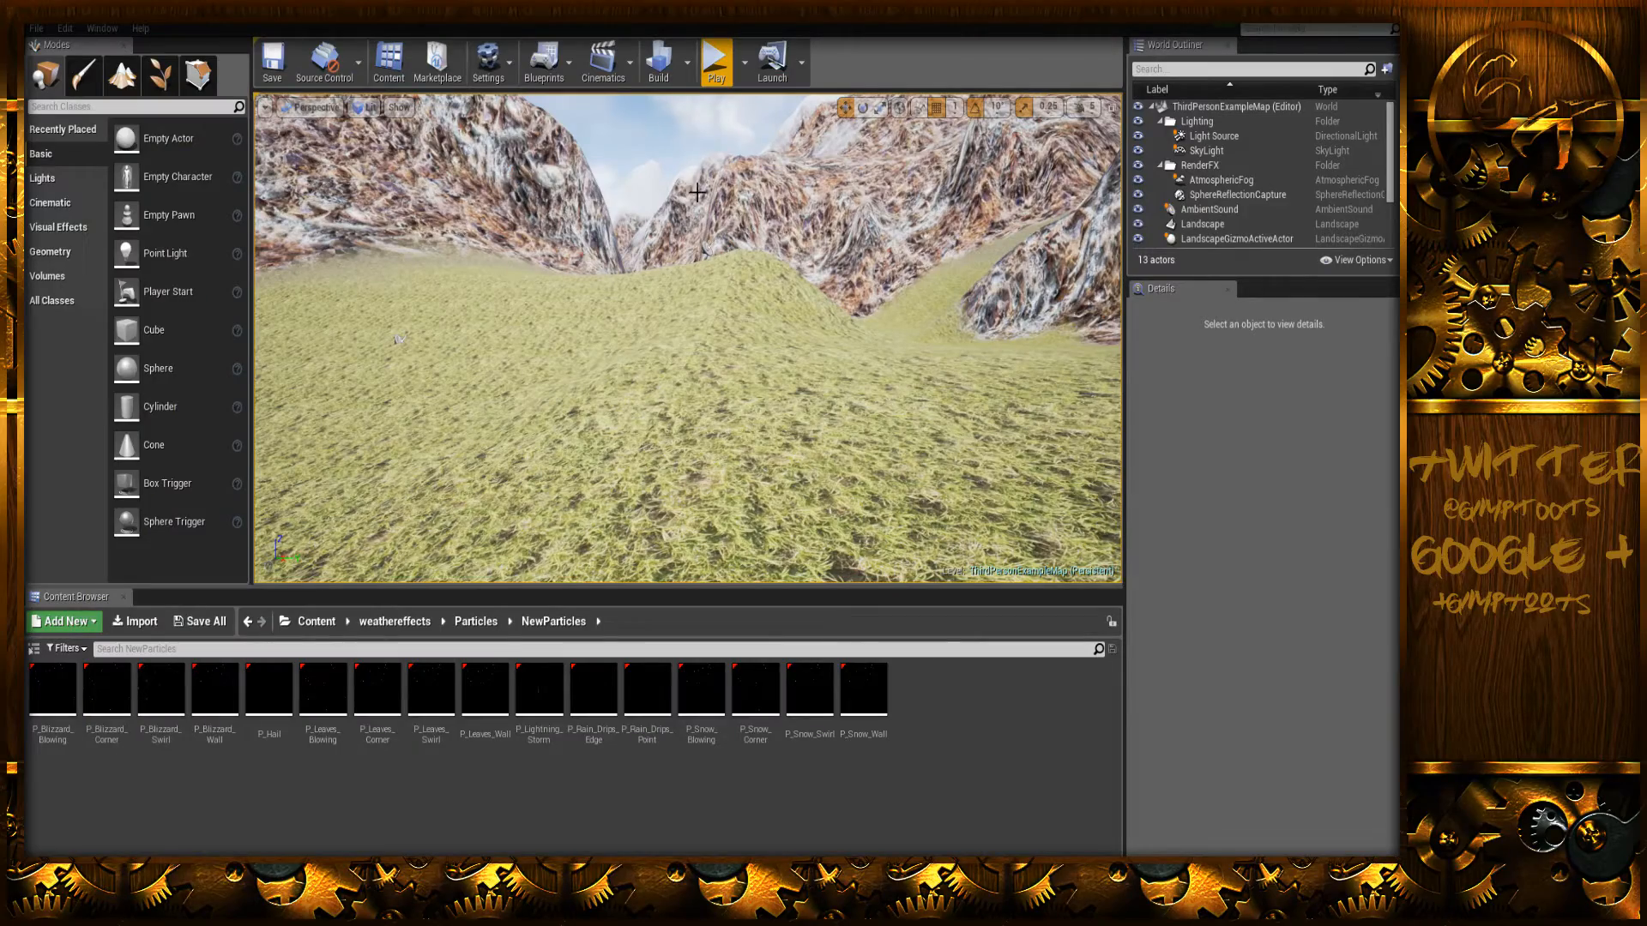
- Play the level in a full-screen viewport, run the character over the grass, and stop the session with the viewport restored
click(715, 68)
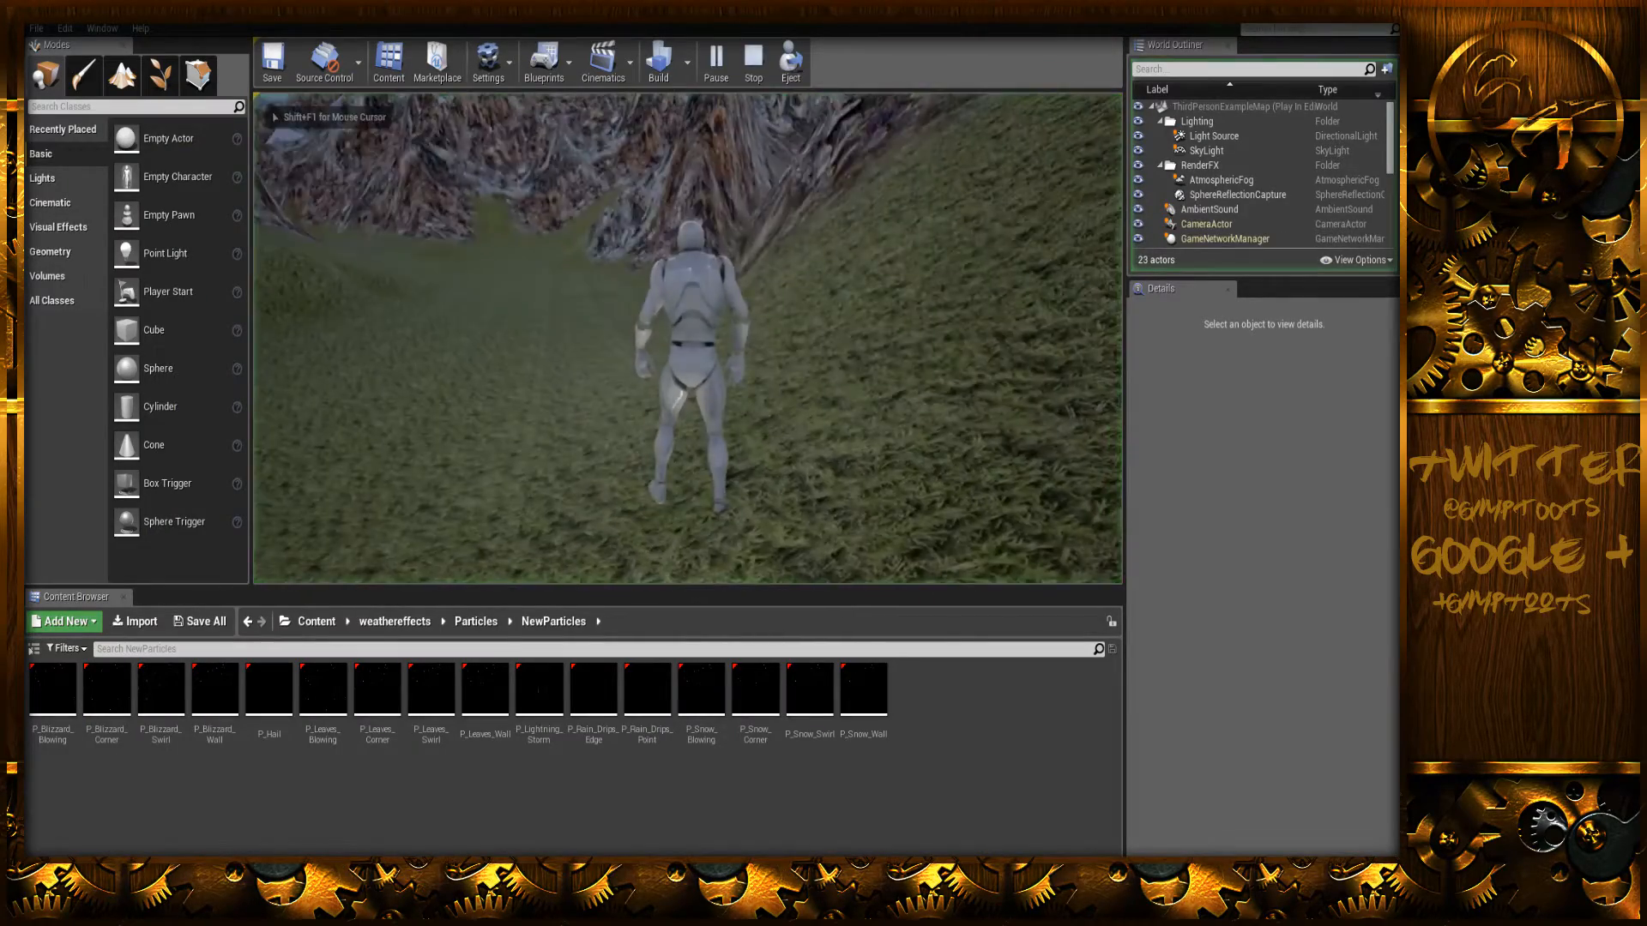
key(F11)
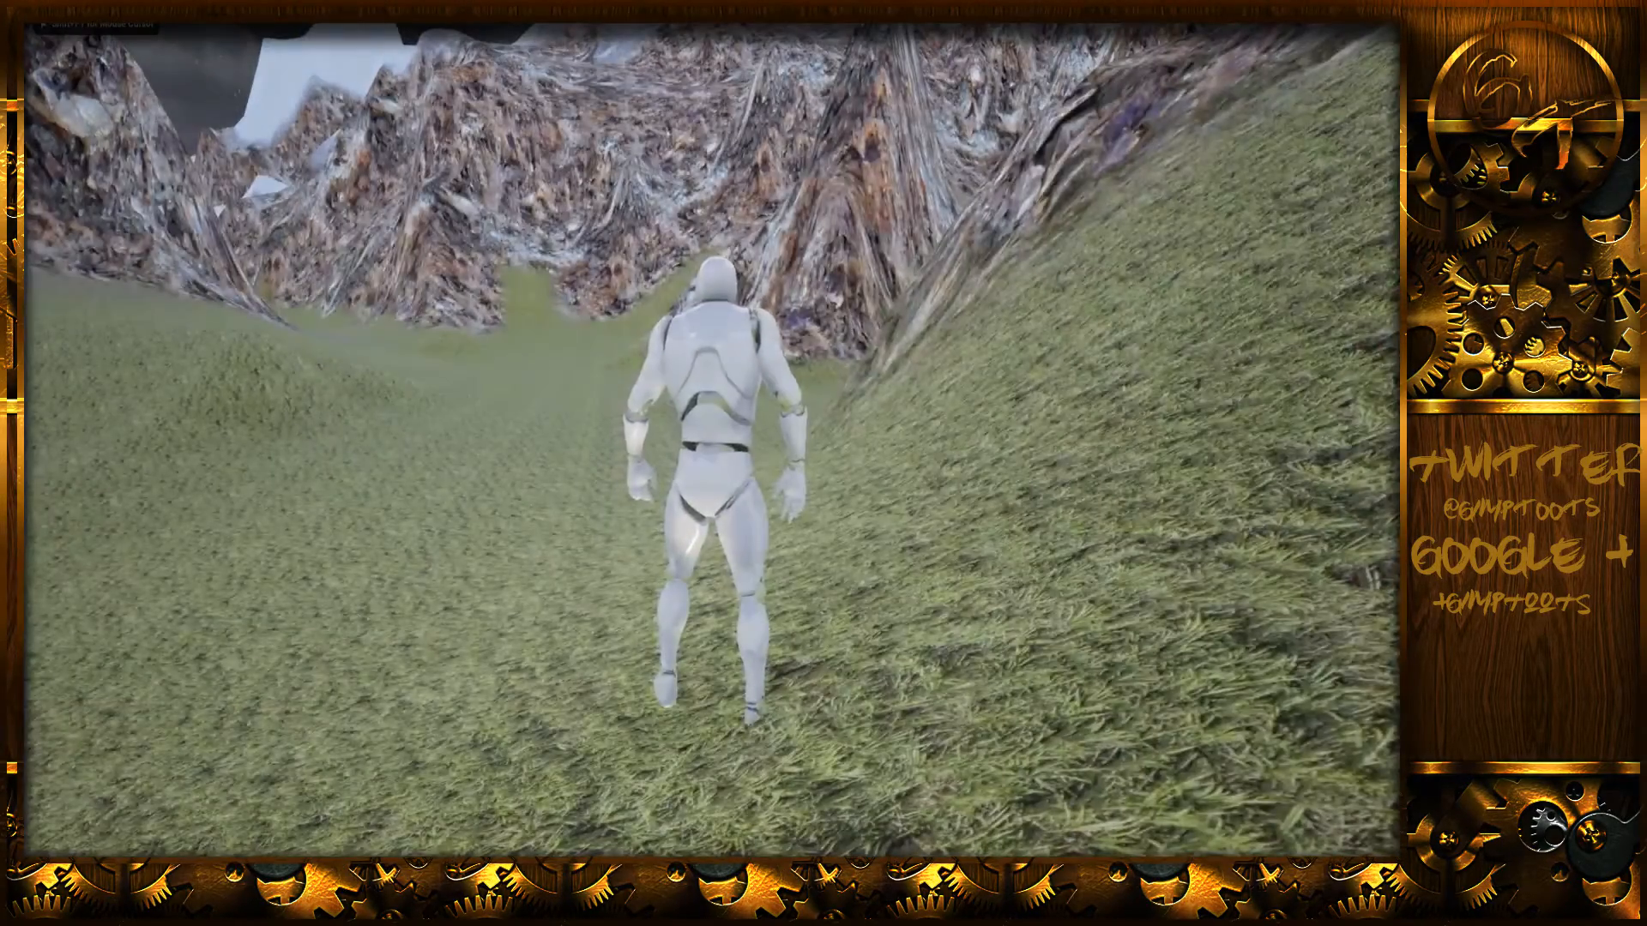
key(w)
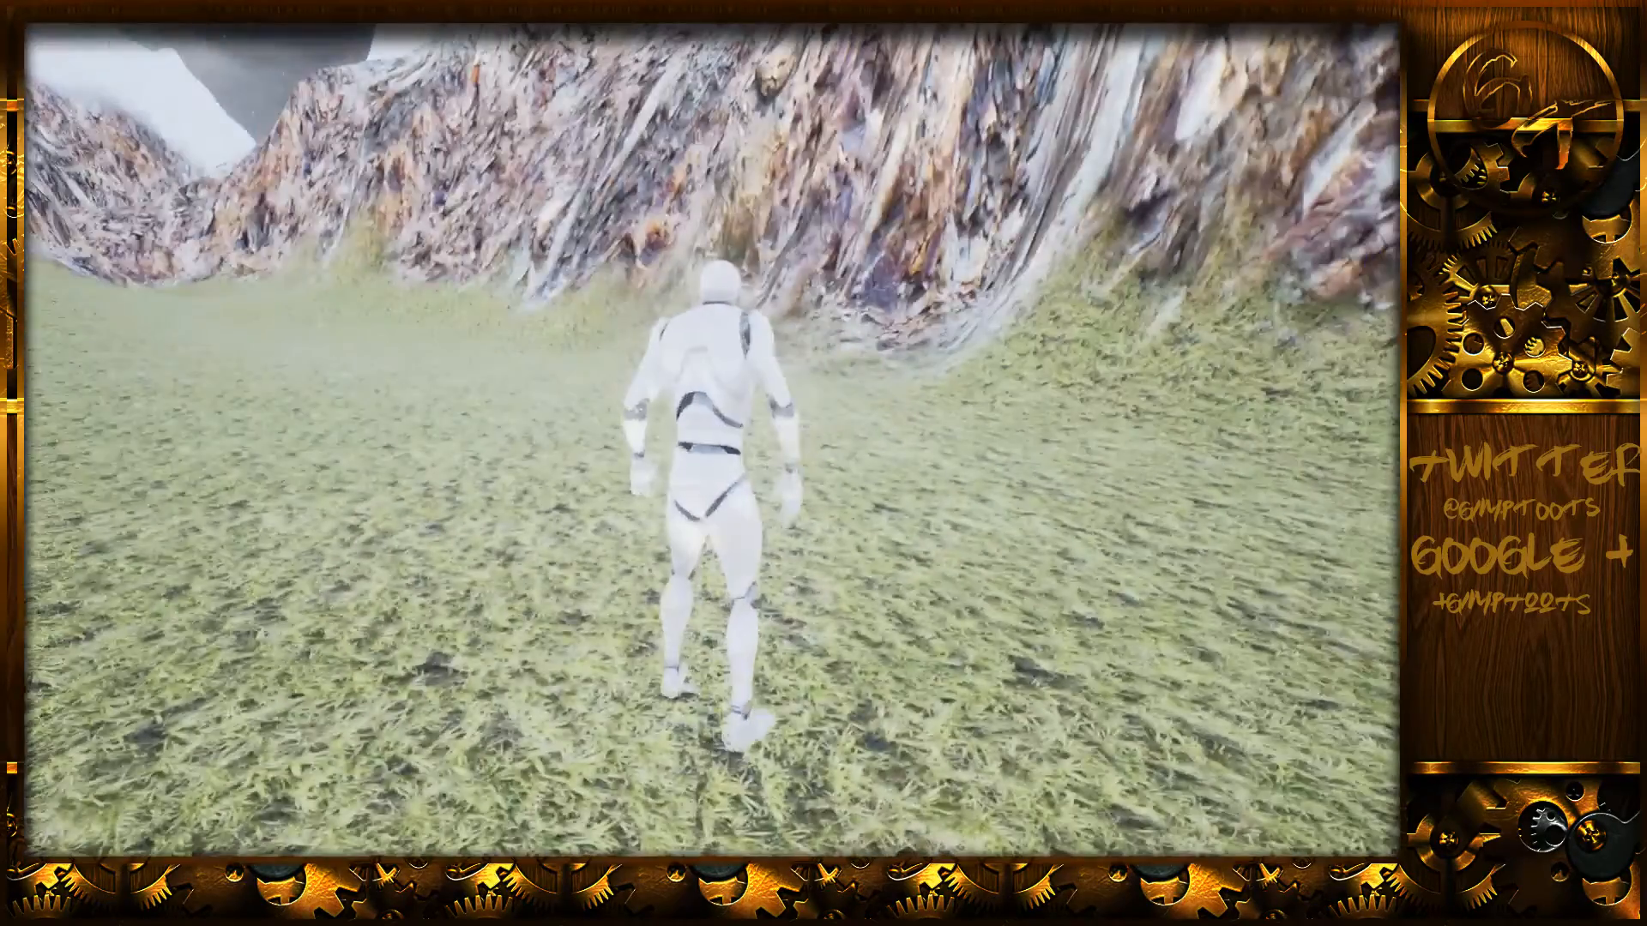
key(Escape)
key(F11)
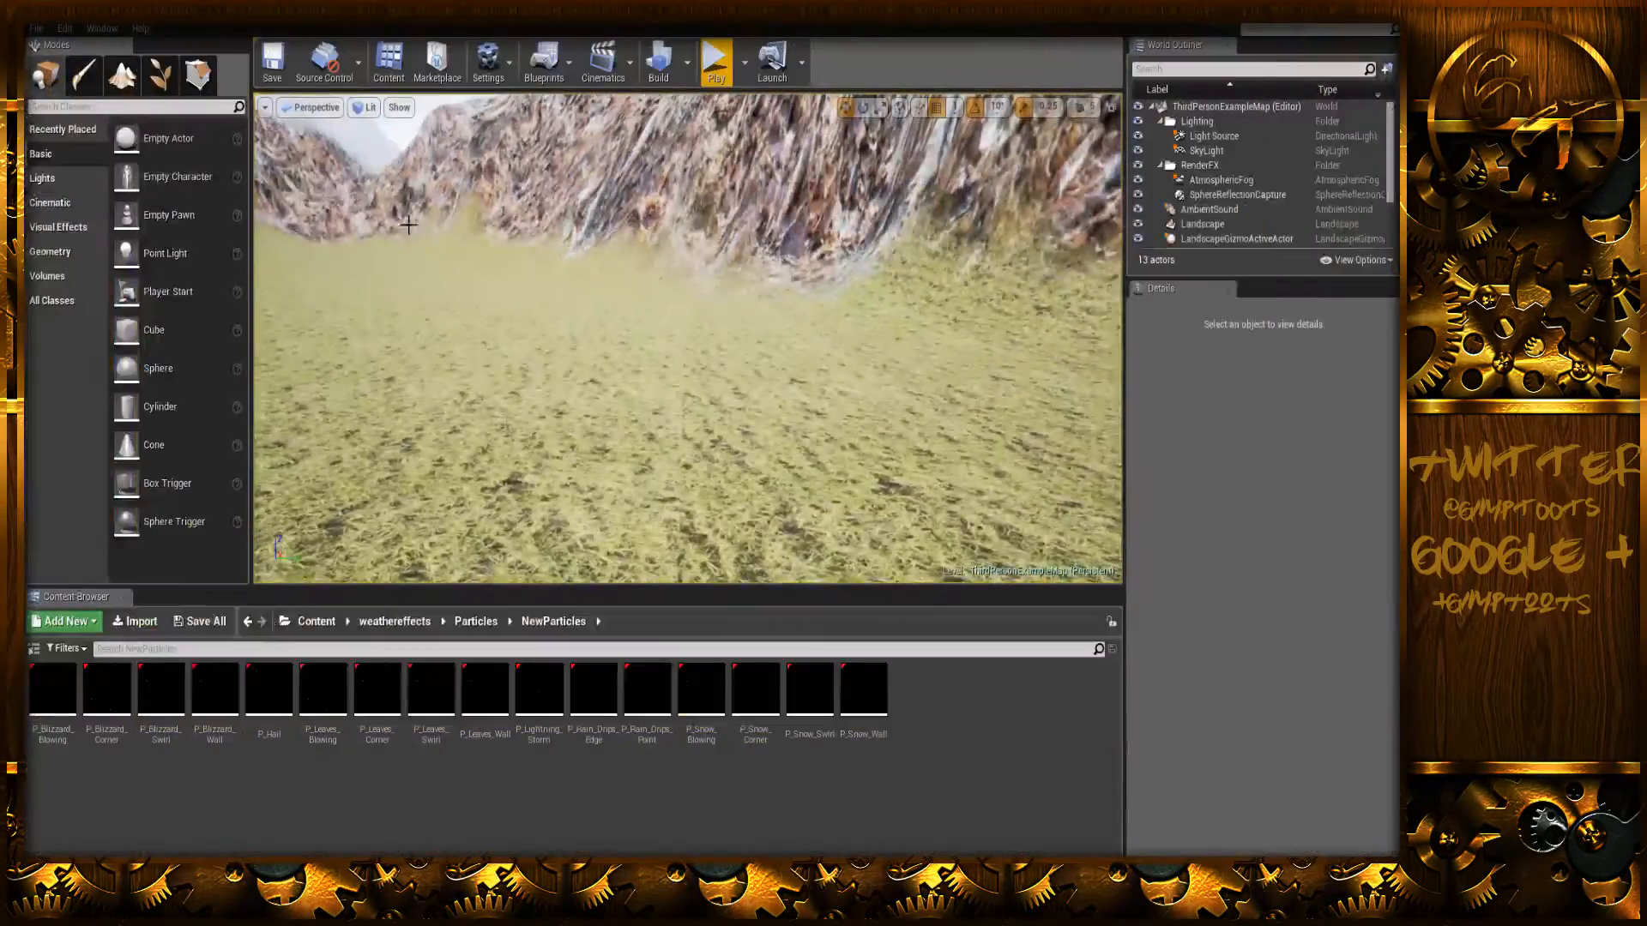
- Switch to OBS, select Scene 1, and minimize OBS to return to the Unreal Editor
key(alt+Tab)
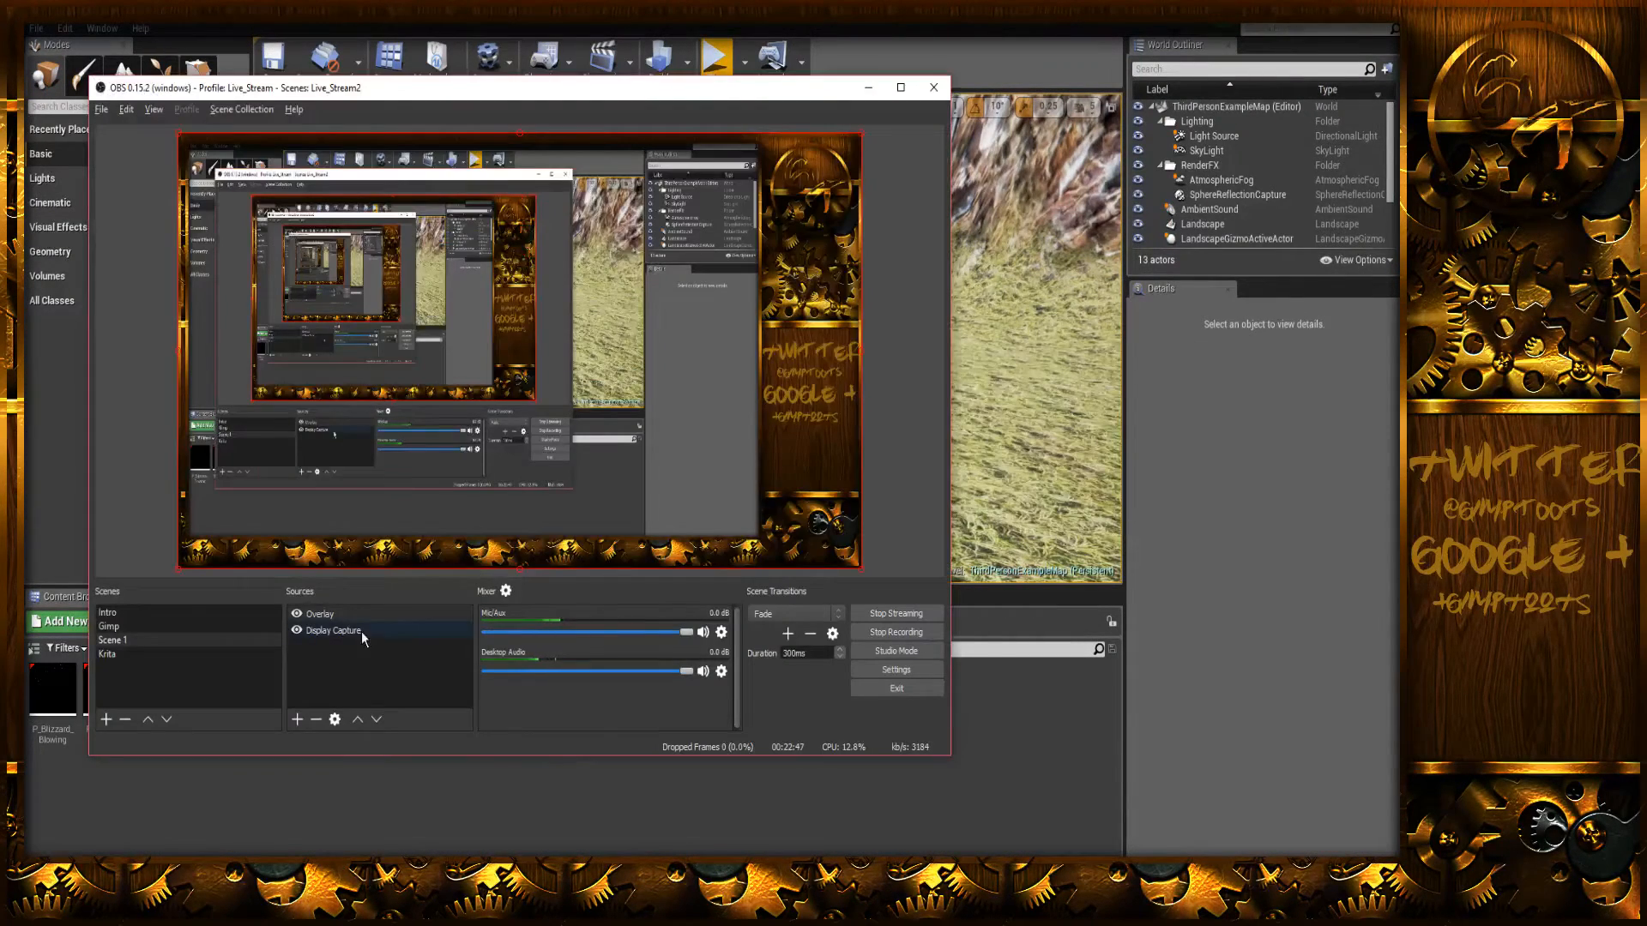
click(245, 626)
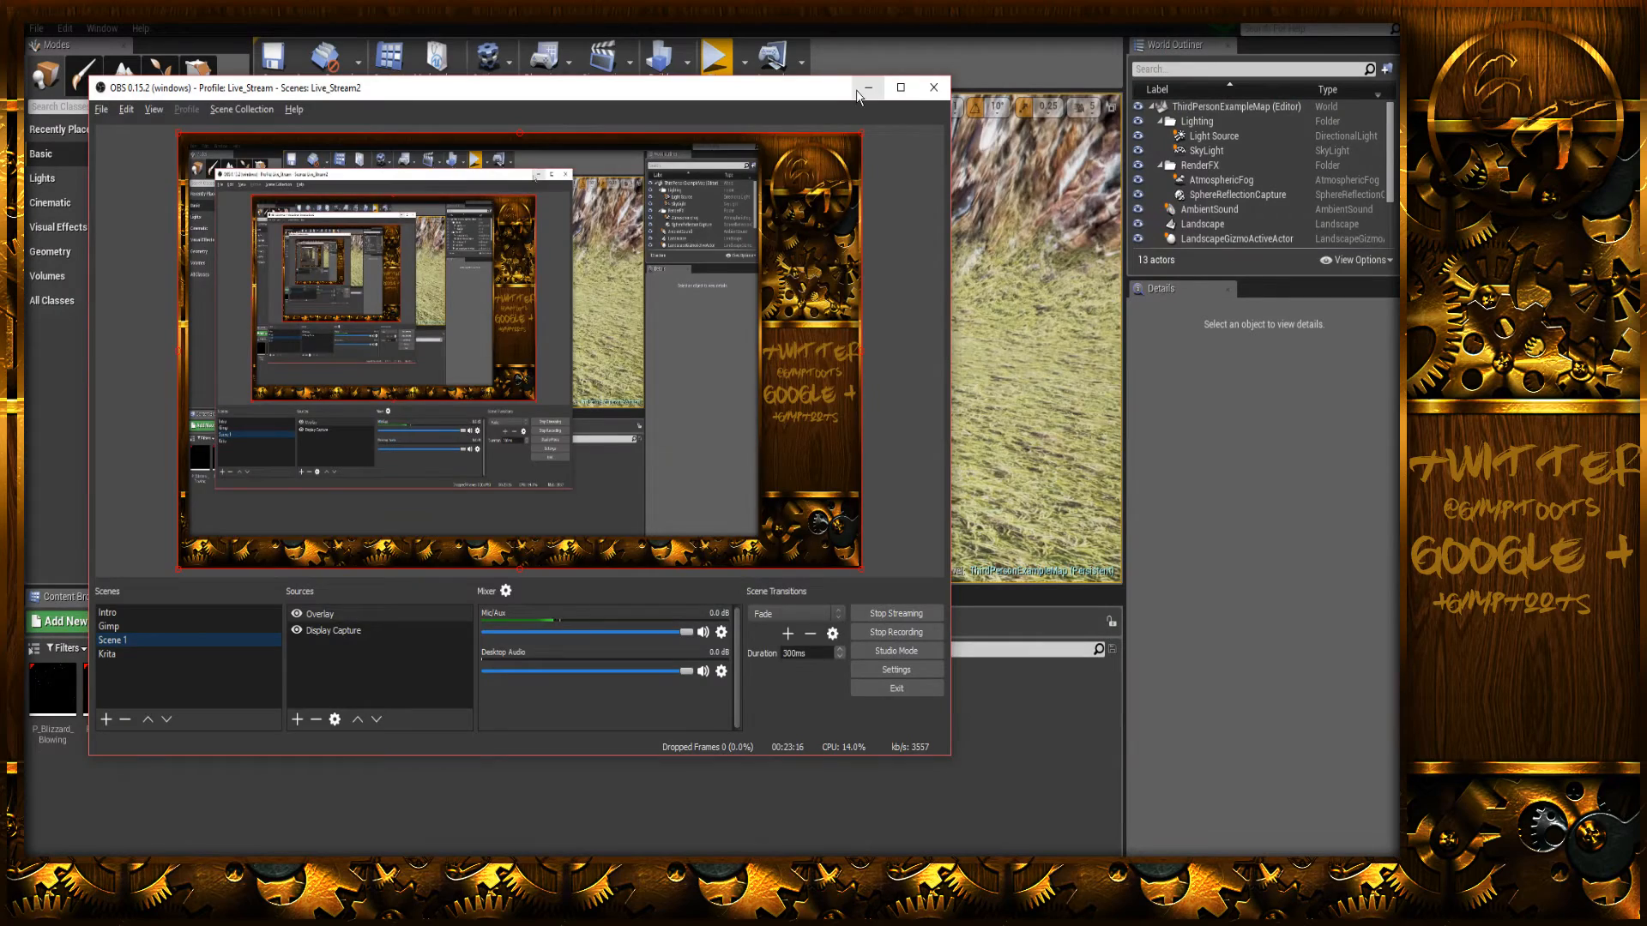
click(866, 89)
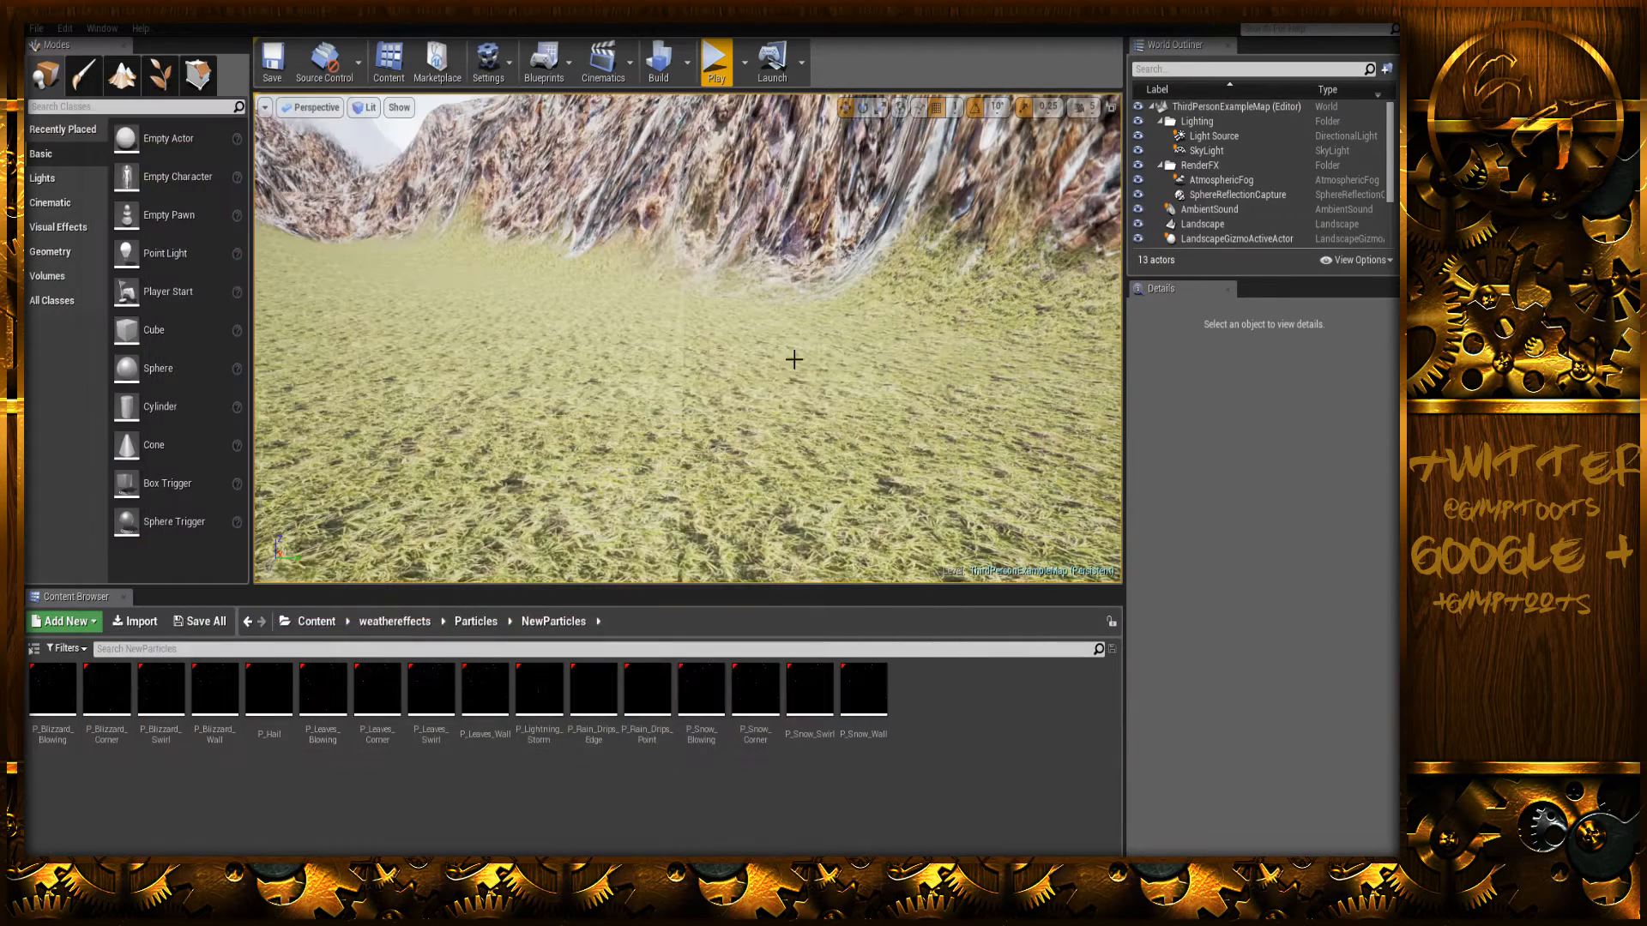
- Replay the level full screen to explore the valley and mountains, ending with the standard editor layout restored
click(715, 60)
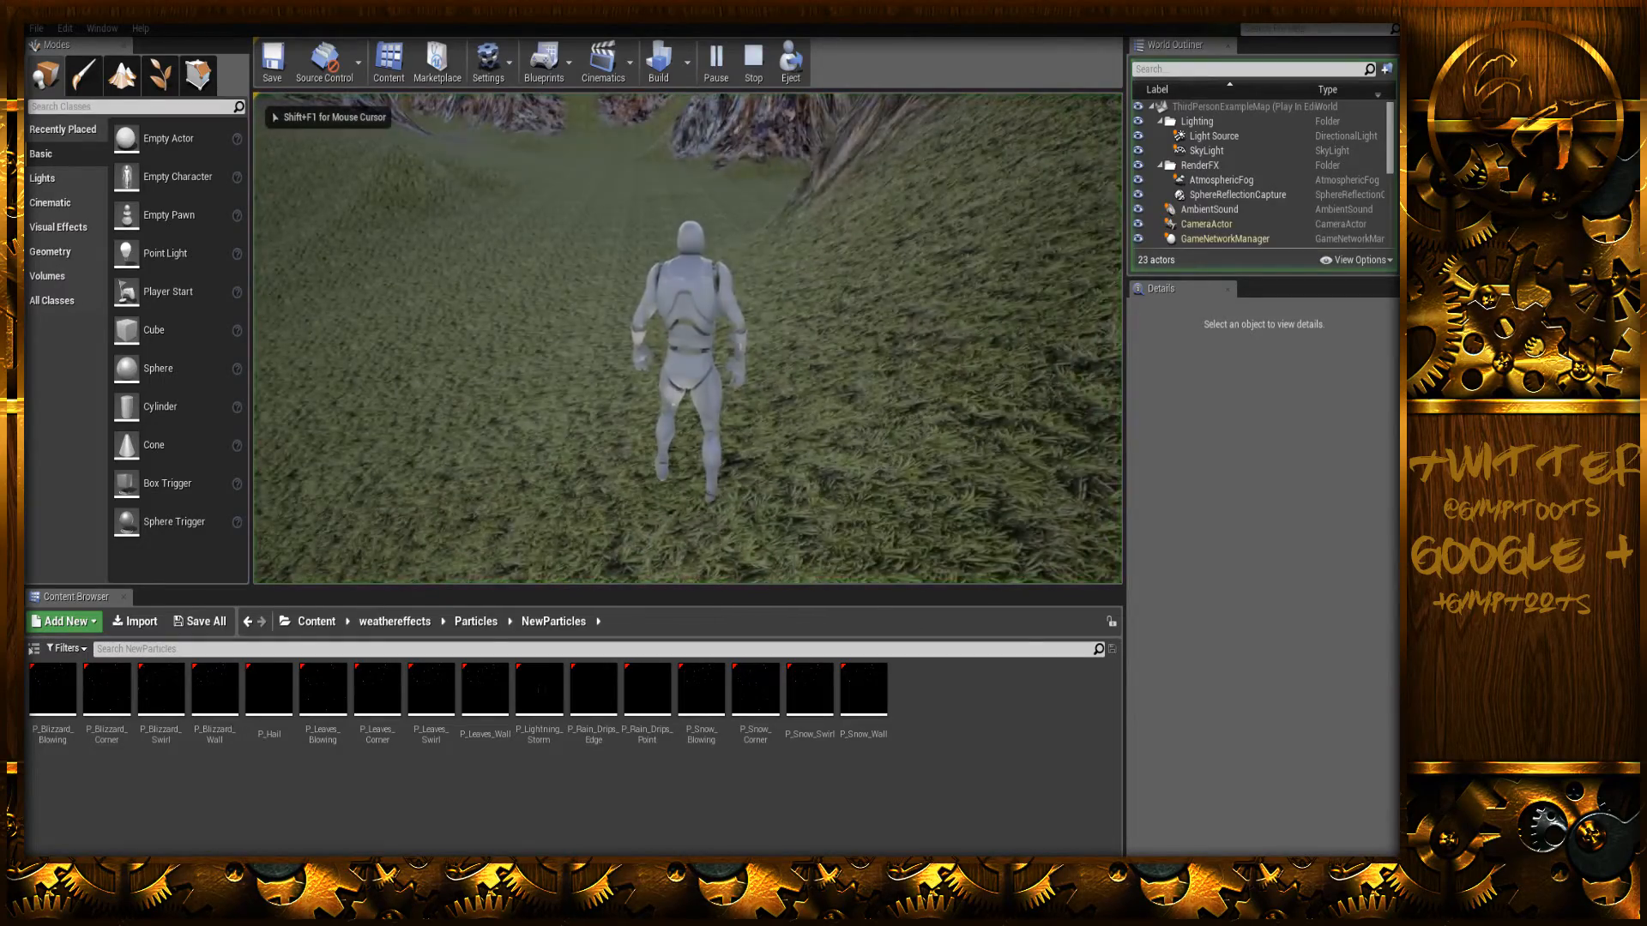
key(F11)
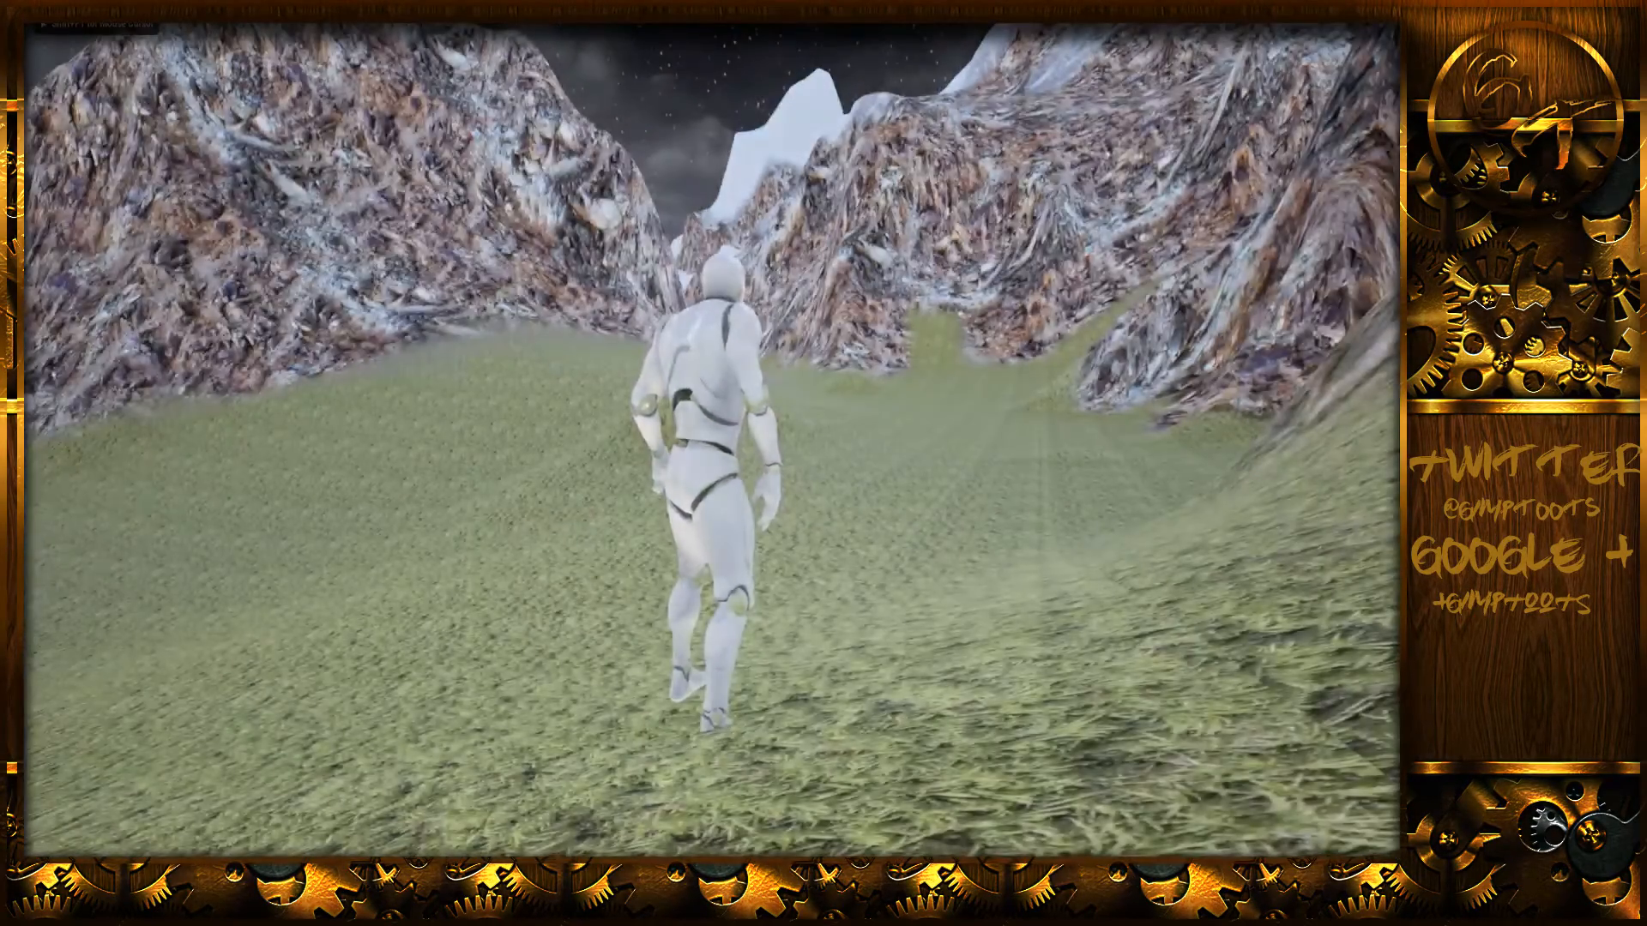
key(w)
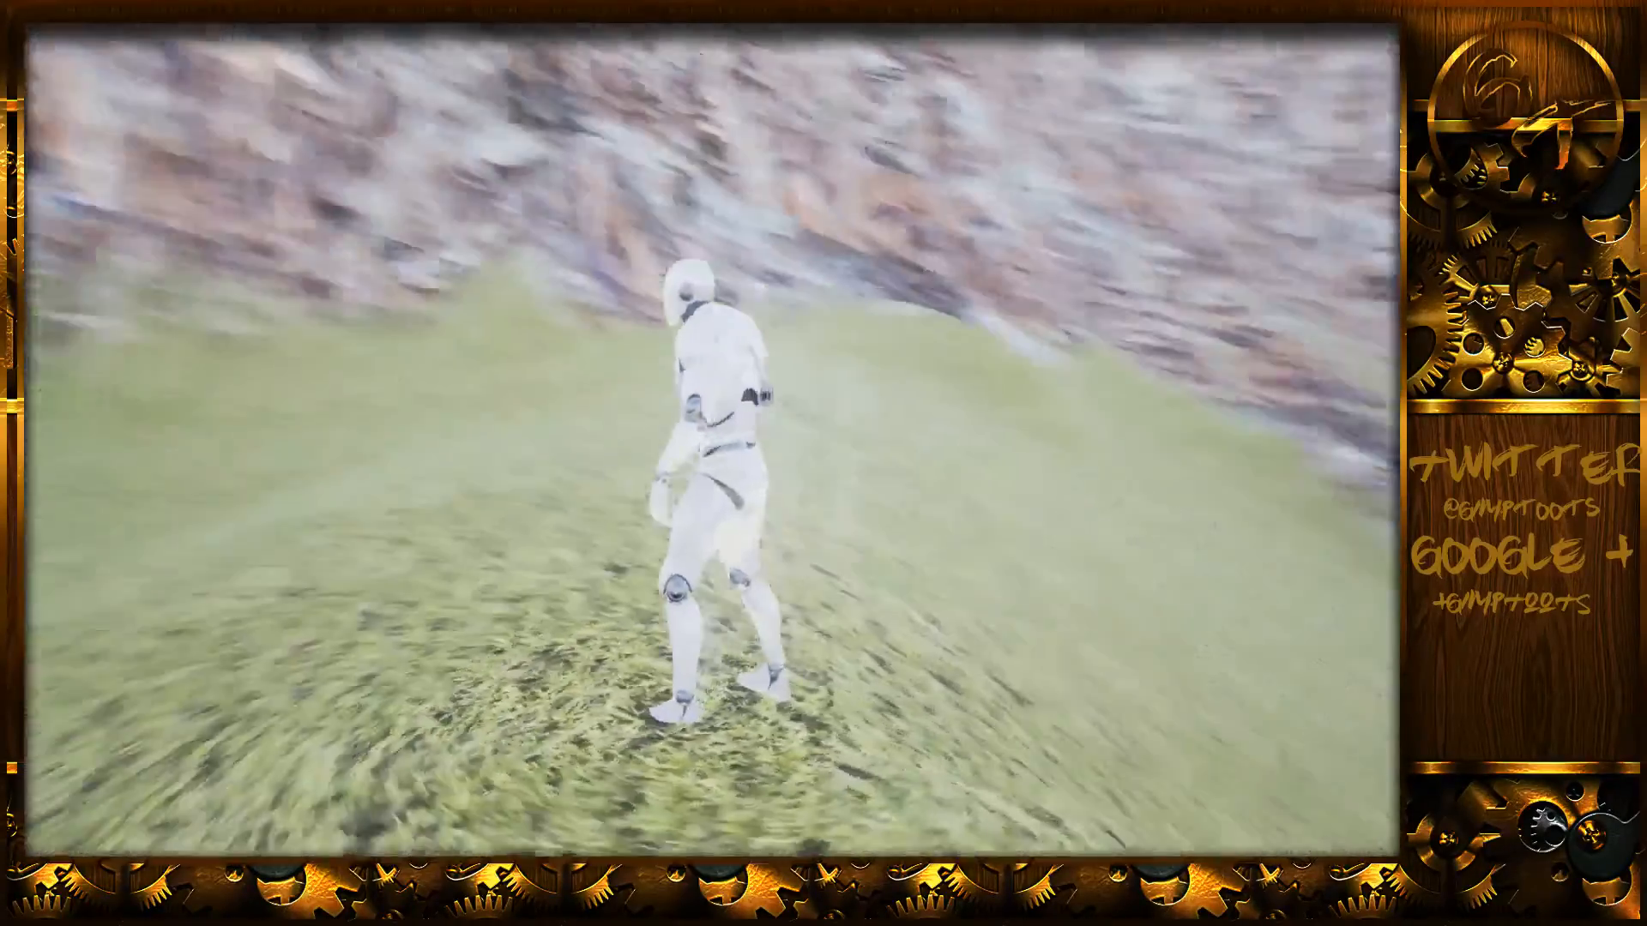
key(w)
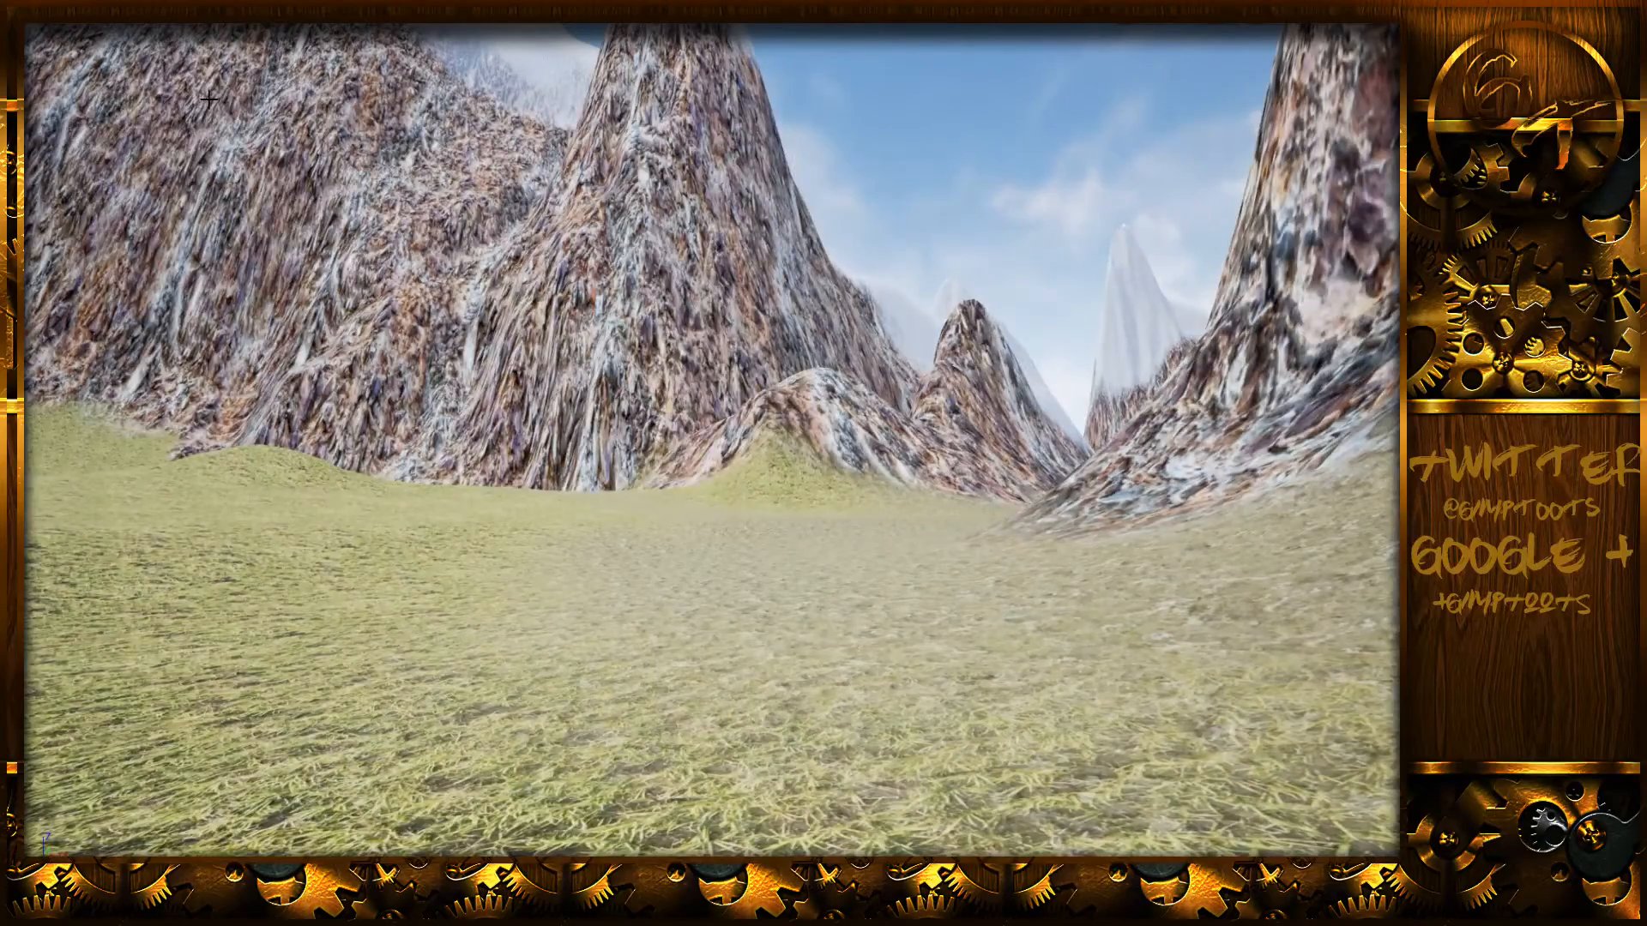
key(F11)
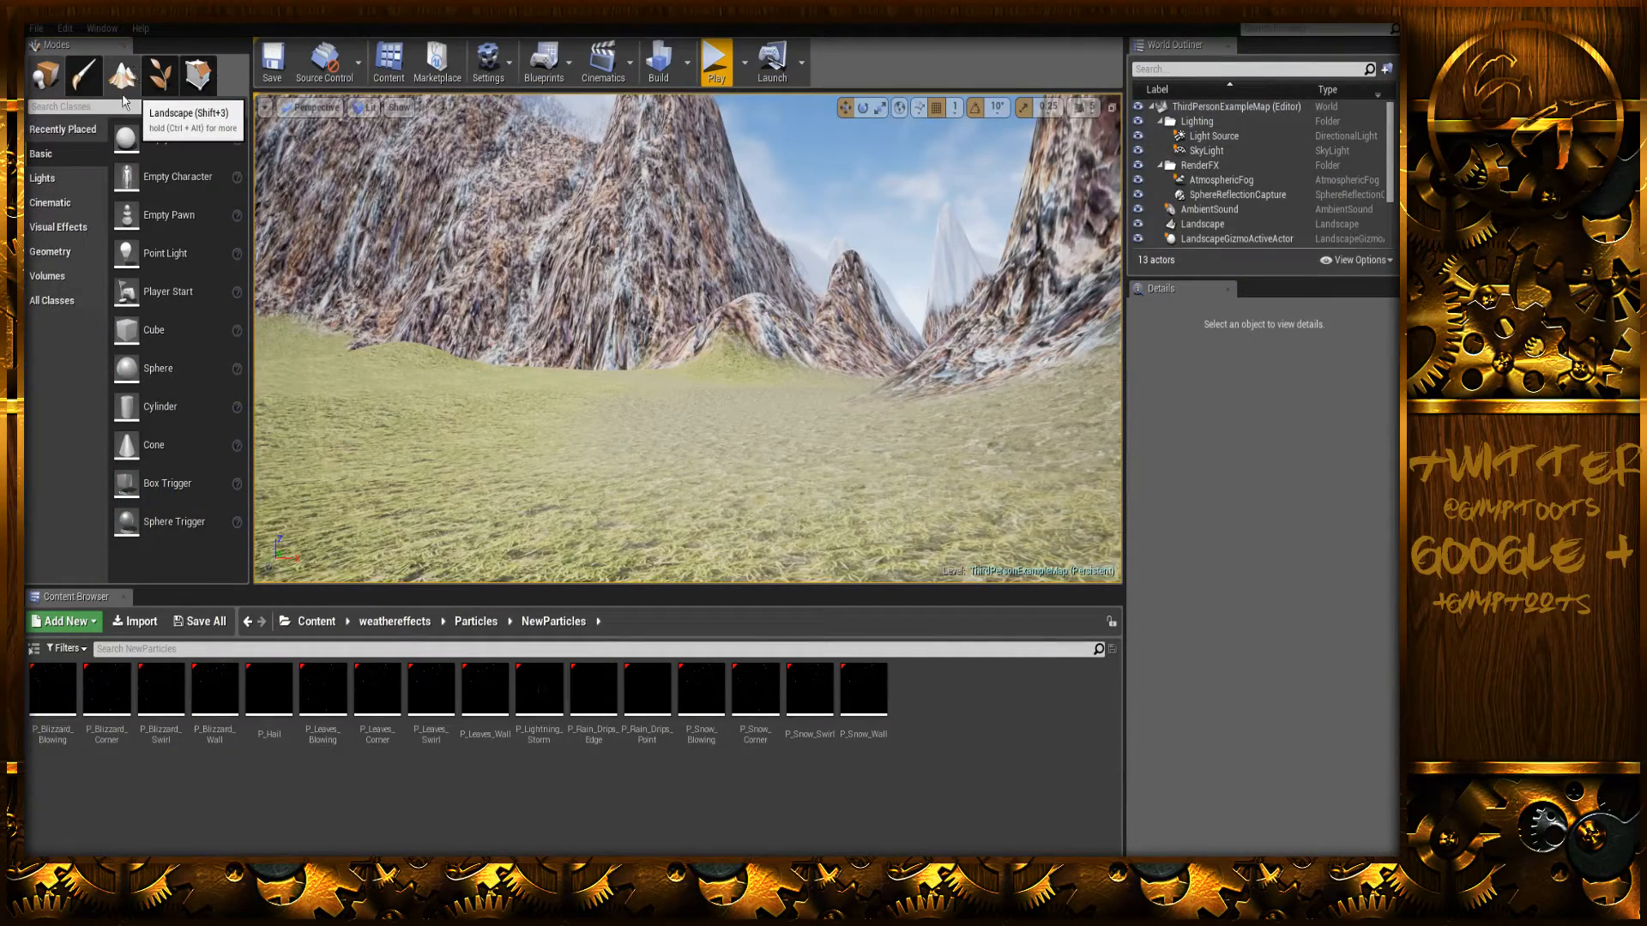
- Switch to Landscape mode's Paint tool and show the full list of target layers
click(124, 67)
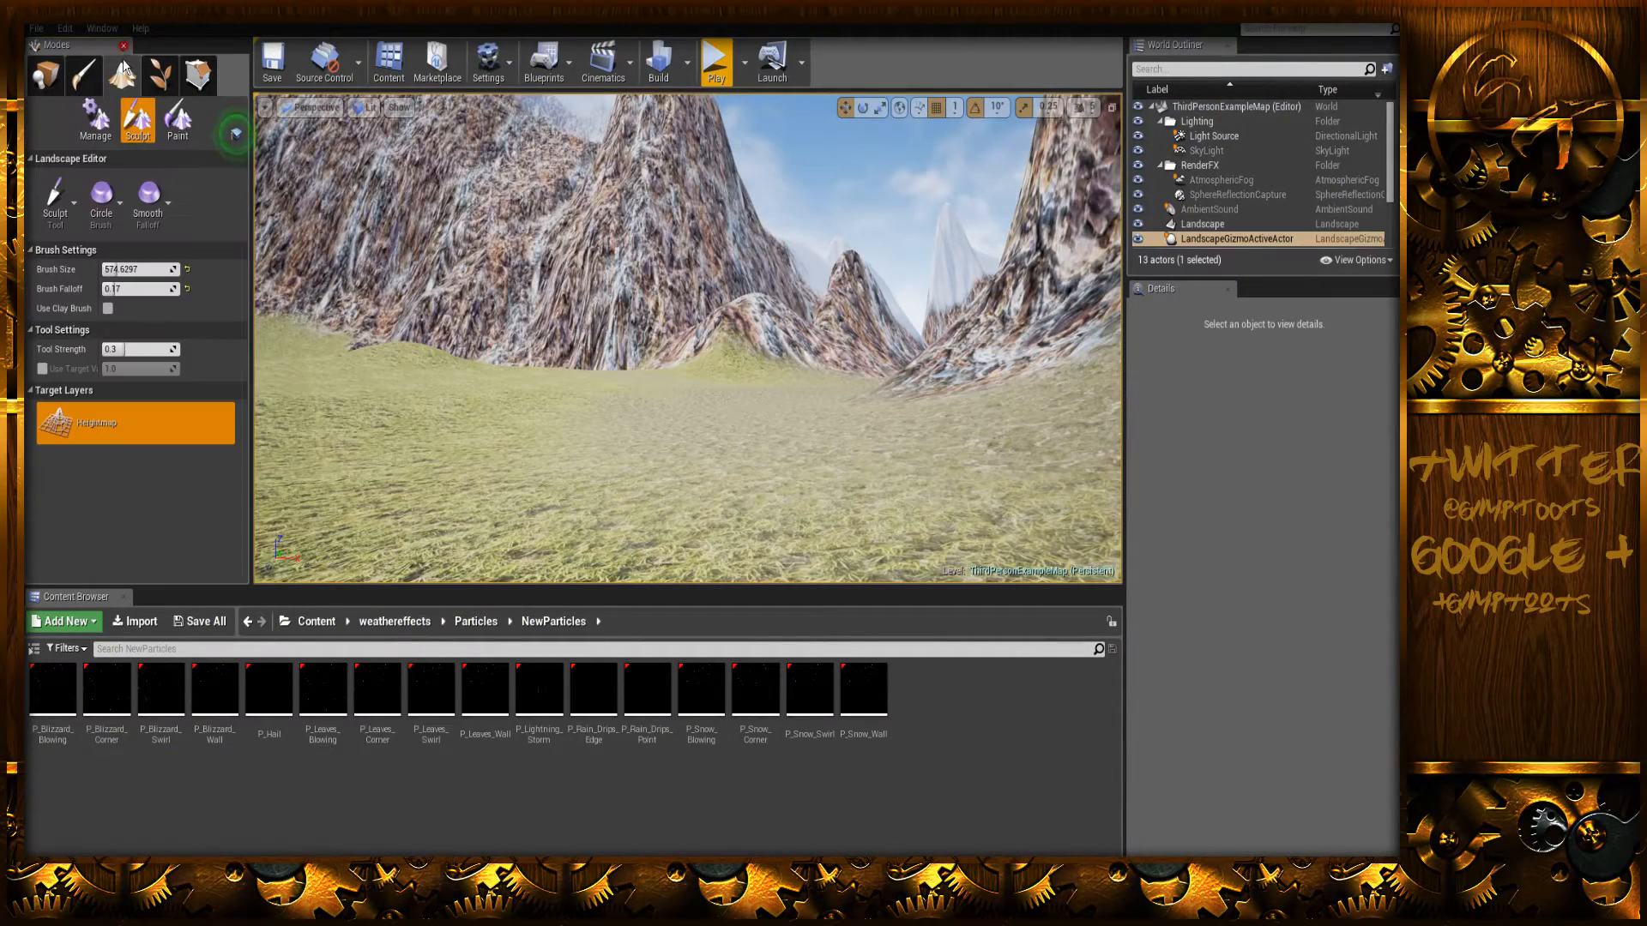
click(178, 123)
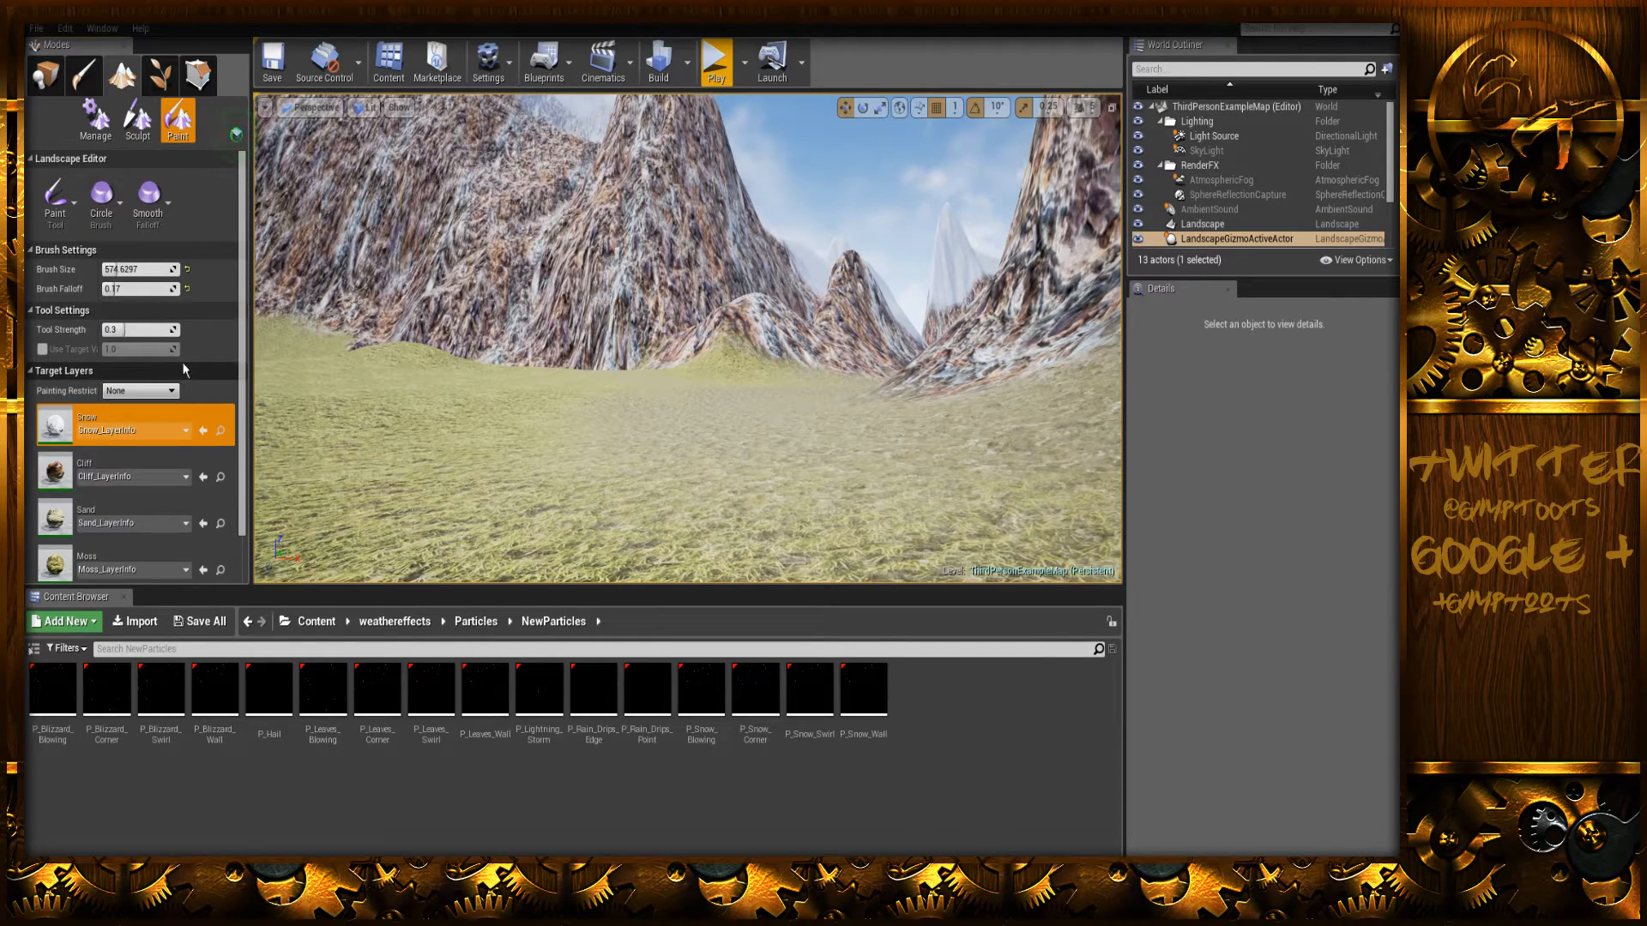
scroll(147, 450, down, 2)
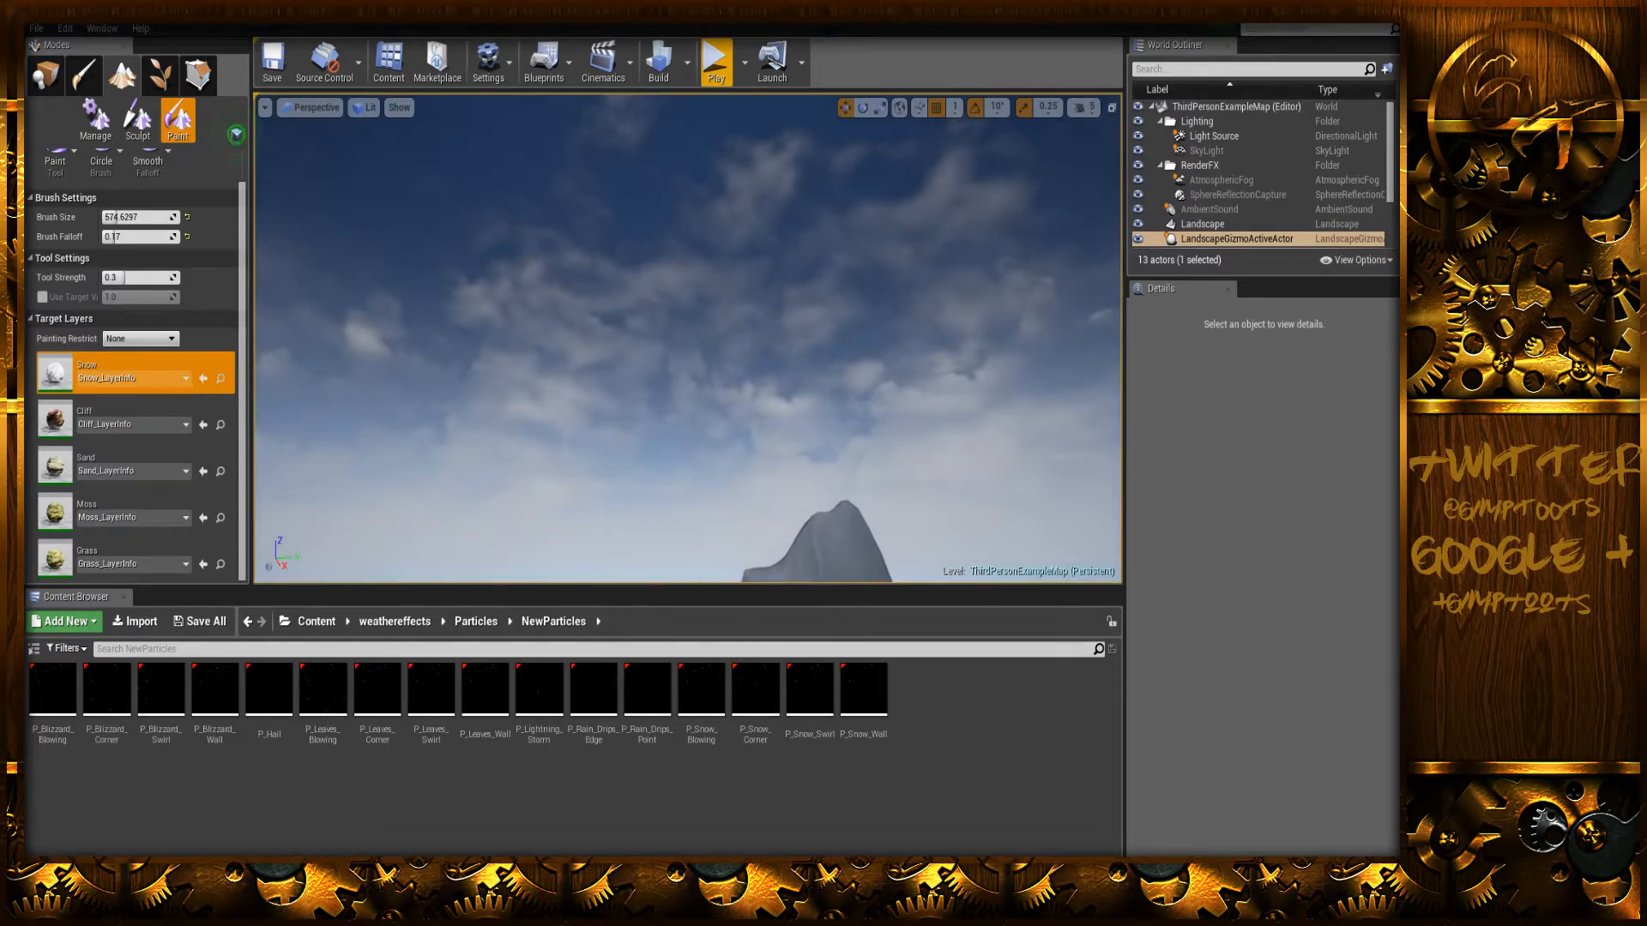
- Select the Cliff target layer and paint it over the green lower slopes of two mountains
right_drag(641, 343, 755, 343)
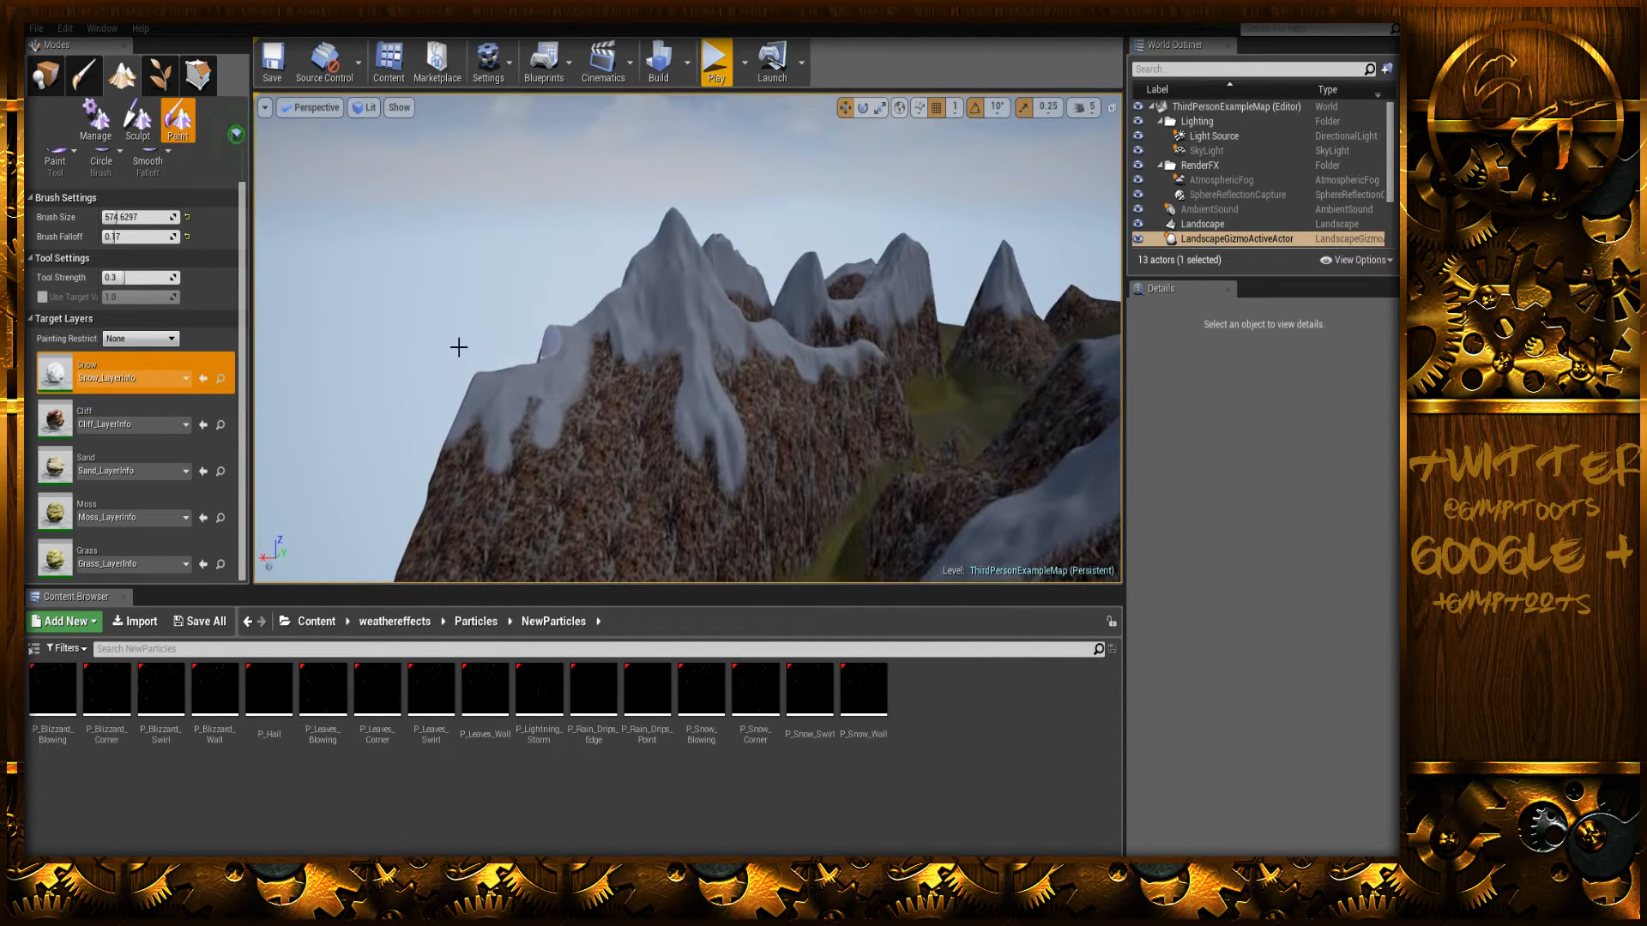
click(59, 430)
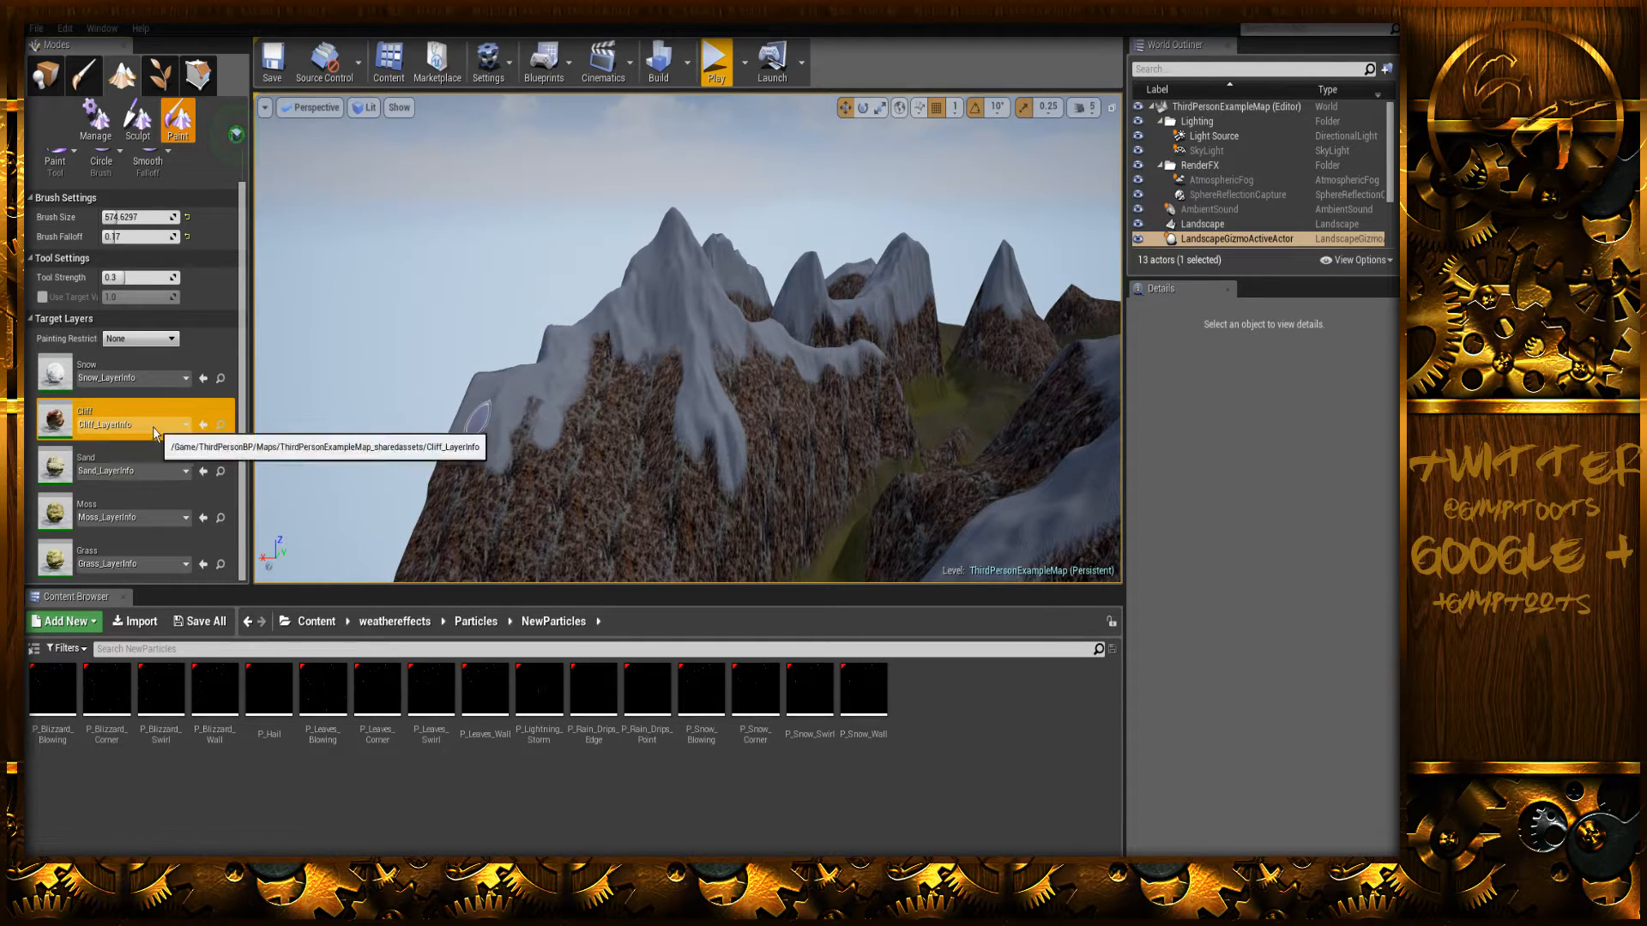
right_drag(509, 437, 509, 437)
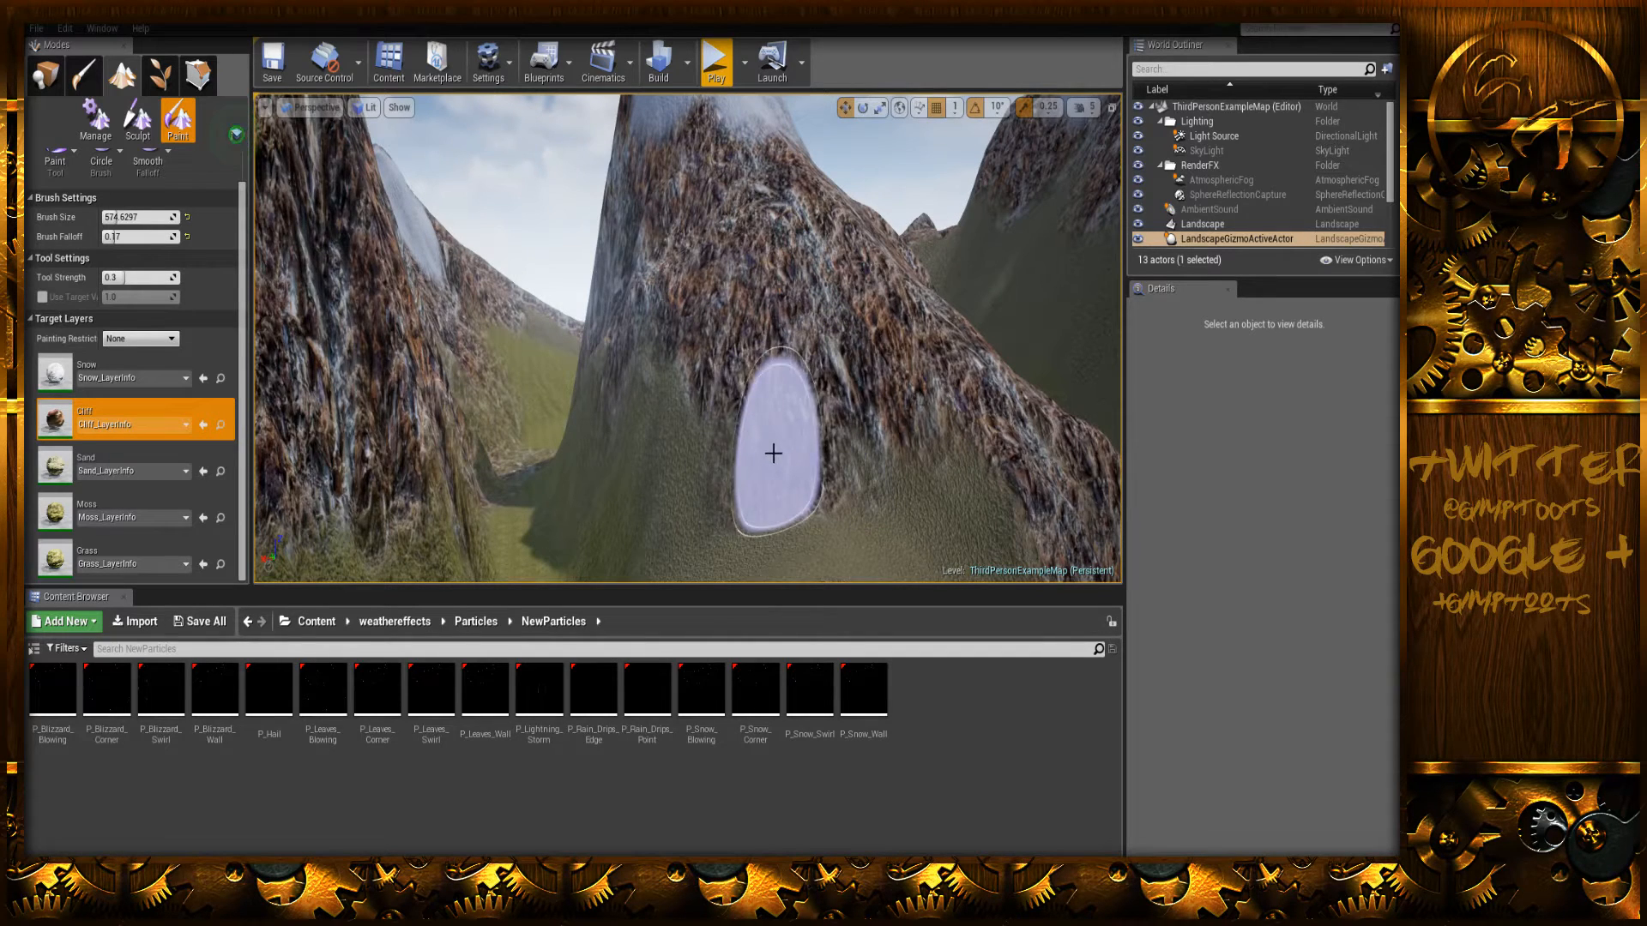
mouse_move(767, 459)
mouse_down()
mouse_move(993, 471)
mouse_move(752, 438)
mouse_up()
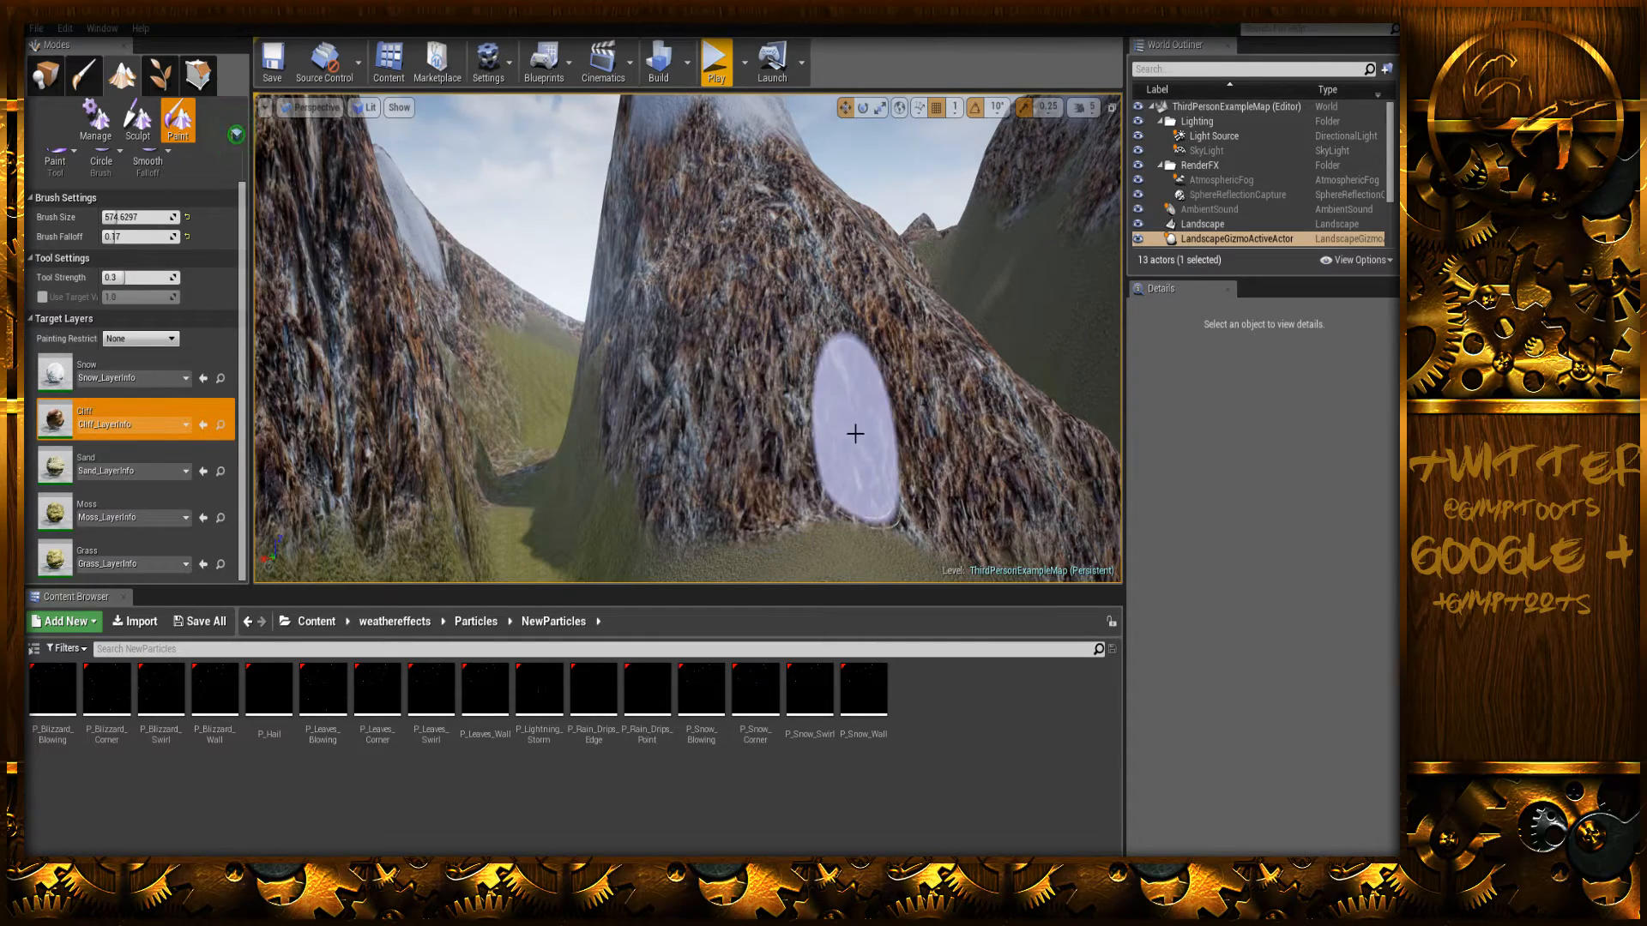
mouse_move(750, 397)
right_down()
mouse_move(866, 309)
mouse_move(918, 322)
mouse_move(1080, 279)
mouse_move(1244, 331)
mouse_move(1304, 326)
mouse_move(1278, 317)
right_up()
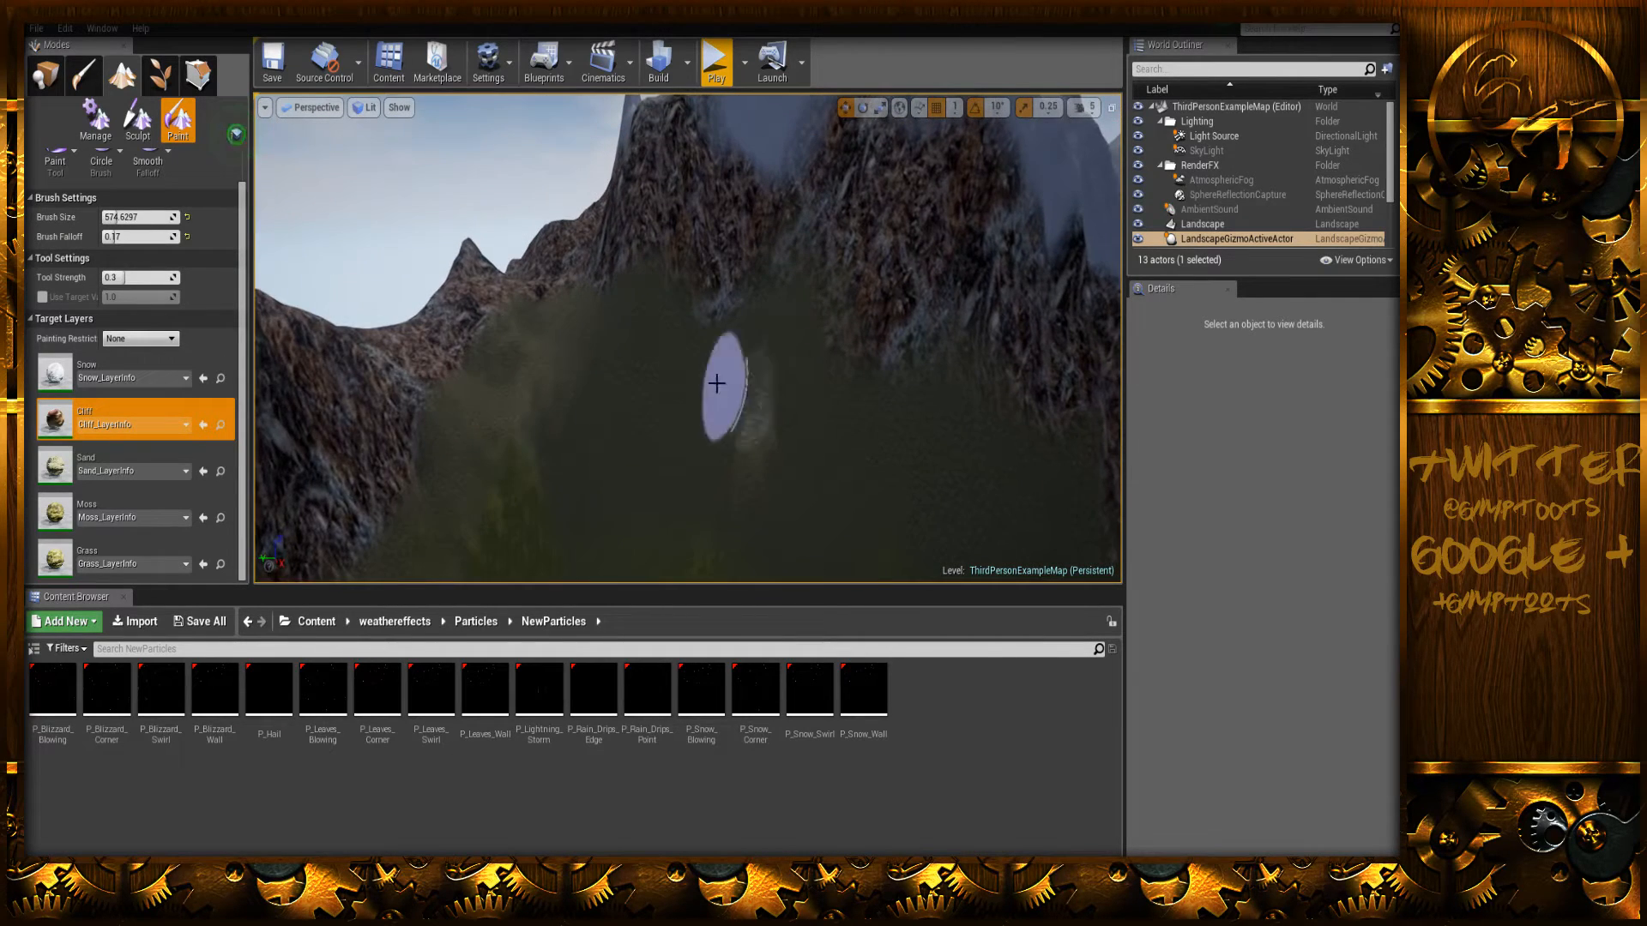
mouse_move(682, 318)
mouse_down()
mouse_move(875, 324)
mouse_move(680, 324)
mouse_move(794, 316)
mouse_move(810, 287)
mouse_move(622, 324)
mouse_move(497, 317)
mouse_move(601, 314)
mouse_move(533, 312)
mouse_move(581, 338)
mouse_move(526, 343)
mouse_move(441, 441)
mouse_move(481, 346)
mouse_move(449, 434)
mouse_move(398, 497)
mouse_move(449, 434)
mouse_move(581, 411)
mouse_move(520, 386)
mouse_move(570, 441)
mouse_move(857, 434)
mouse_move(662, 423)
mouse_move(570, 441)
mouse_move(728, 397)
mouse_move(916, 446)
mouse_move(706, 426)
mouse_move(857, 412)
mouse_move(974, 434)
mouse_move(326, 365)
mouse_up()
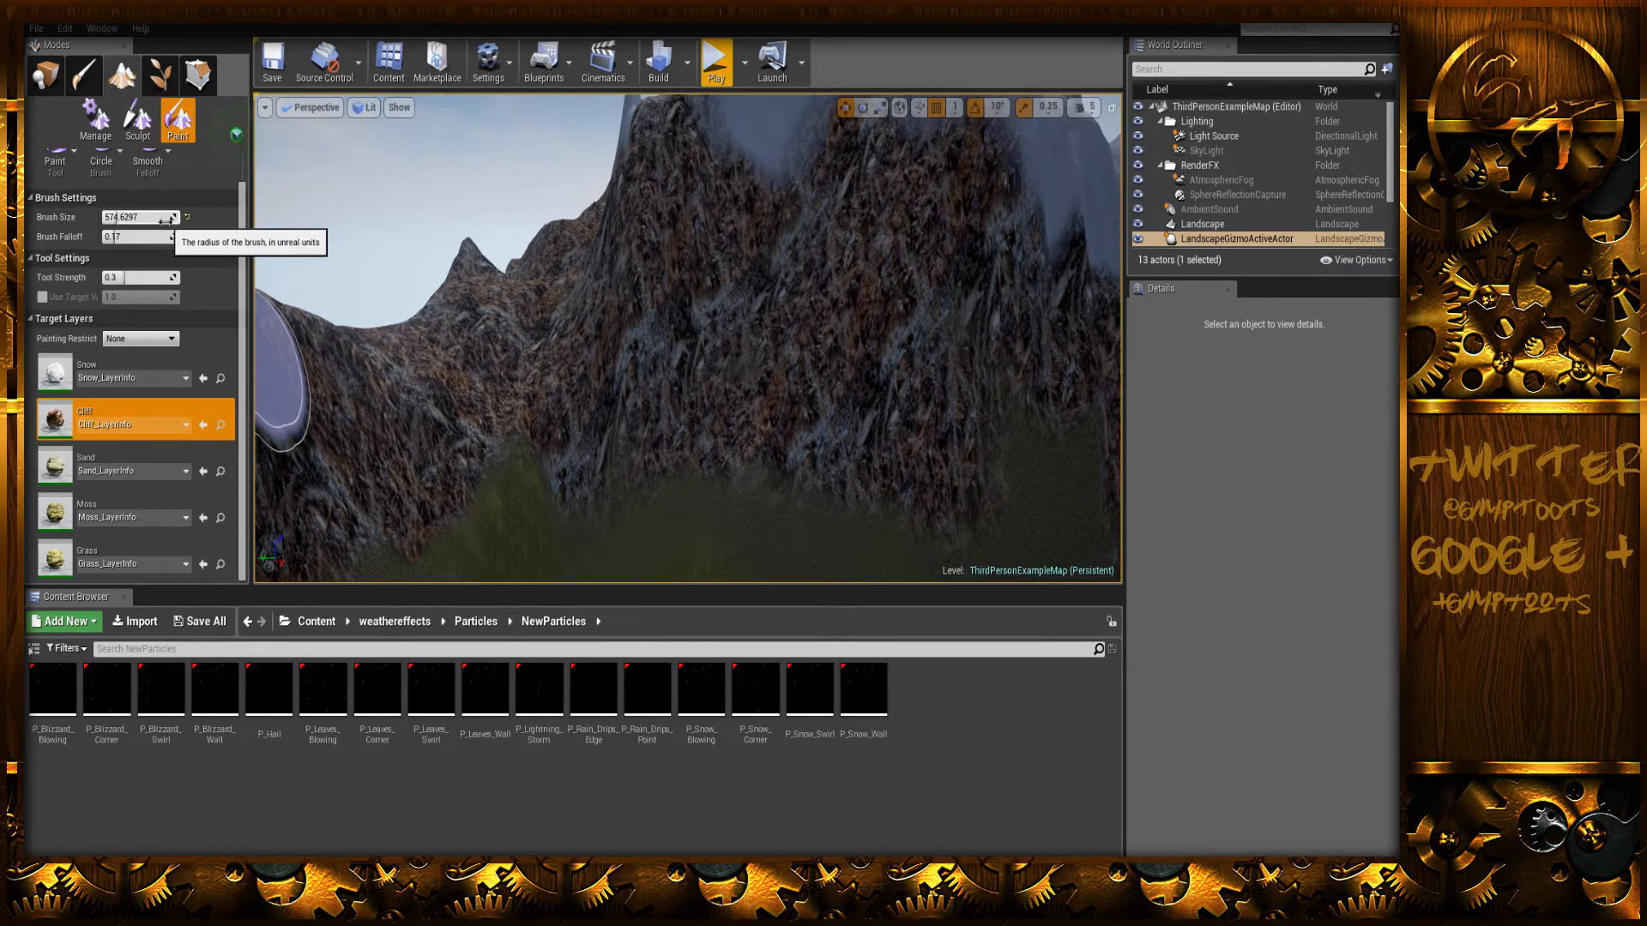
- Paint the Cliff layer along the rock's lower edge on the snow-capped ridge, extending it over the green hillside
mouse_move(671, 376)
right_down()
mouse_move(824, 480)
mouse_move(926, 386)
mouse_move(772, 464)
right_up()
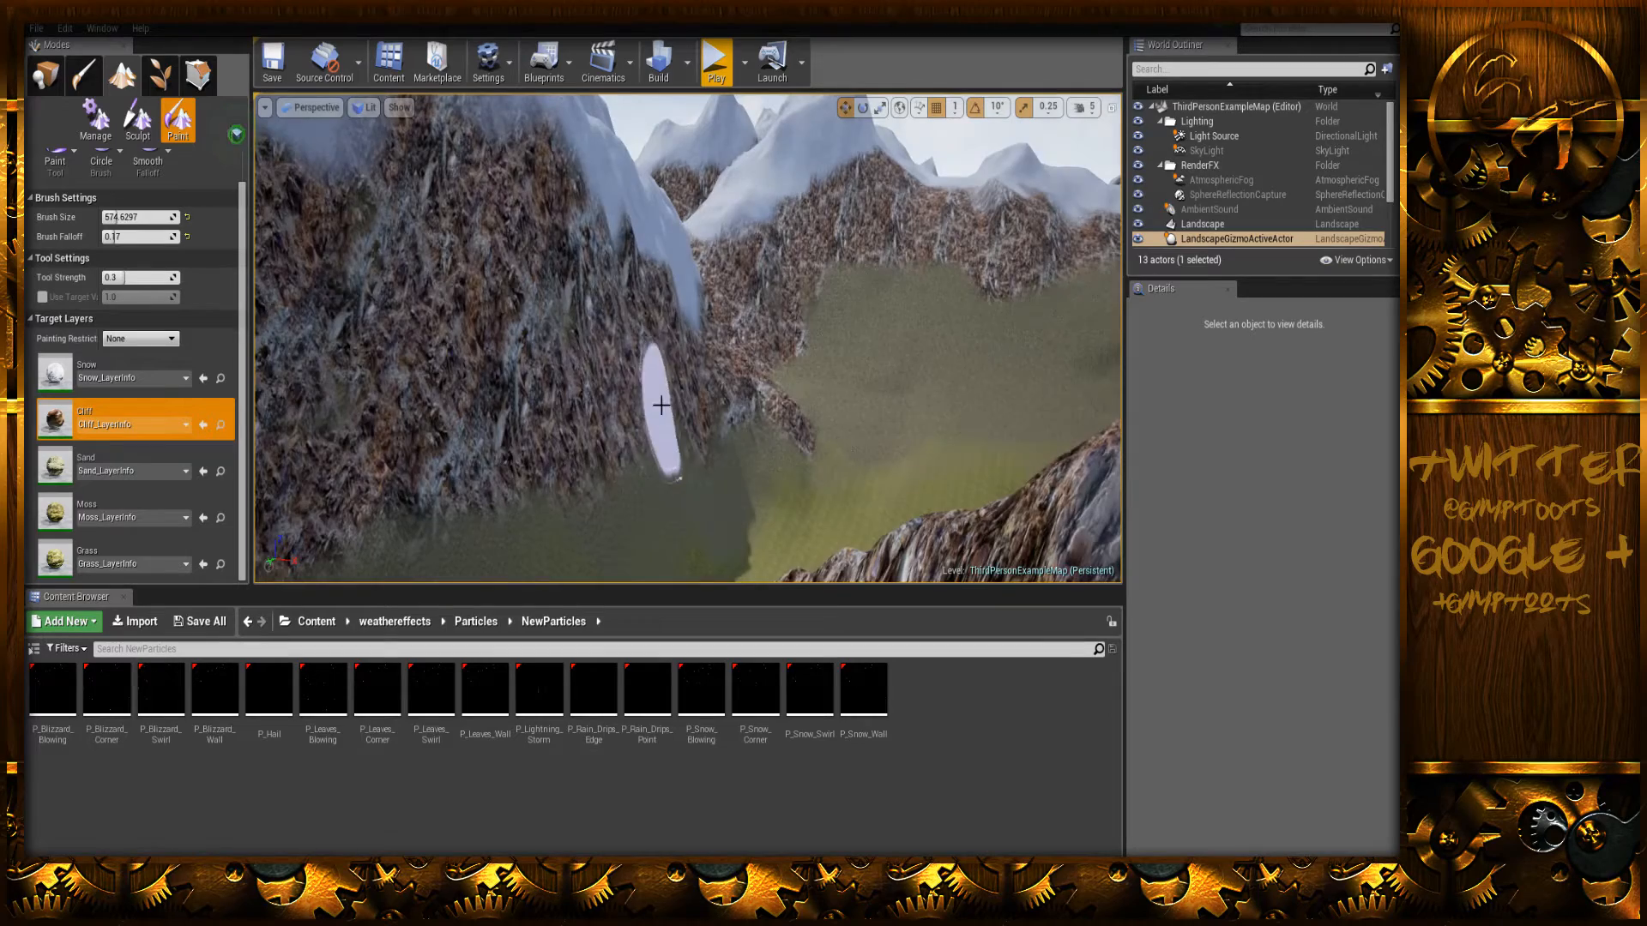
mouse_move(396, 488)
right_down()
mouse_move(532, 484)
mouse_move(584, 412)
mouse_move(557, 399)
mouse_move(583, 403)
mouse_move(309, 477)
right_up()
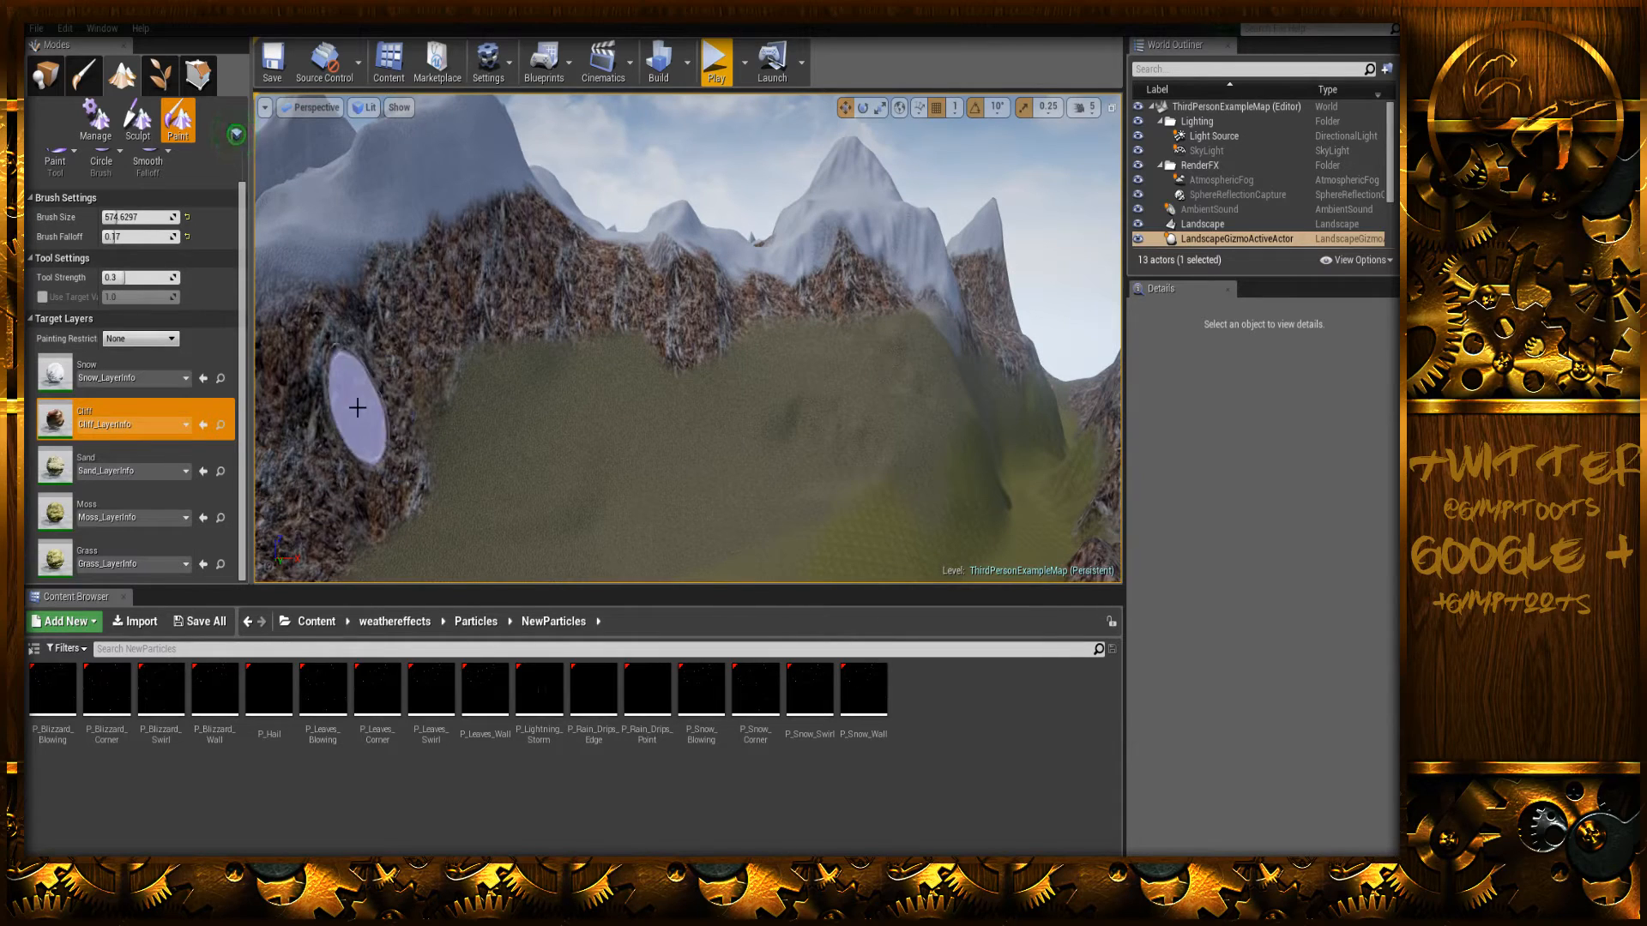
mouse_move(405, 375)
mouse_down()
mouse_move(493, 364)
mouse_move(532, 335)
mouse_move(430, 445)
mouse_move(412, 512)
mouse_move(586, 344)
mouse_move(527, 373)
mouse_move(485, 485)
mouse_move(442, 496)
mouse_move(680, 371)
mouse_move(515, 386)
mouse_move(603, 347)
mouse_up()
mouse_move(608, 419)
right_down()
mouse_move(772, 377)
mouse_move(686, 455)
mouse_move(600, 480)
mouse_move(608, 420)
mouse_move(532, 343)
mouse_move(563, 452)
right_up()
mouse_move(562, 452)
mouse_down()
mouse_move(760, 427)
mouse_move(636, 533)
mouse_move(758, 415)
mouse_move(618, 532)
mouse_move(608, 459)
mouse_move(758, 526)
mouse_move(904, 478)
mouse_move(749, 547)
mouse_move(1072, 433)
mouse_move(863, 471)
mouse_move(658, 552)
mouse_move(825, 554)
mouse_up()
mouse_move(825, 554)
right_down()
mouse_move(1004, 557)
mouse_move(1064, 600)
mouse_move(1115, 480)
mouse_move(1004, 523)
mouse_move(825, 554)
right_up()
drag(851, 278, 816, 280)
drag(941, 307, 934, 331)
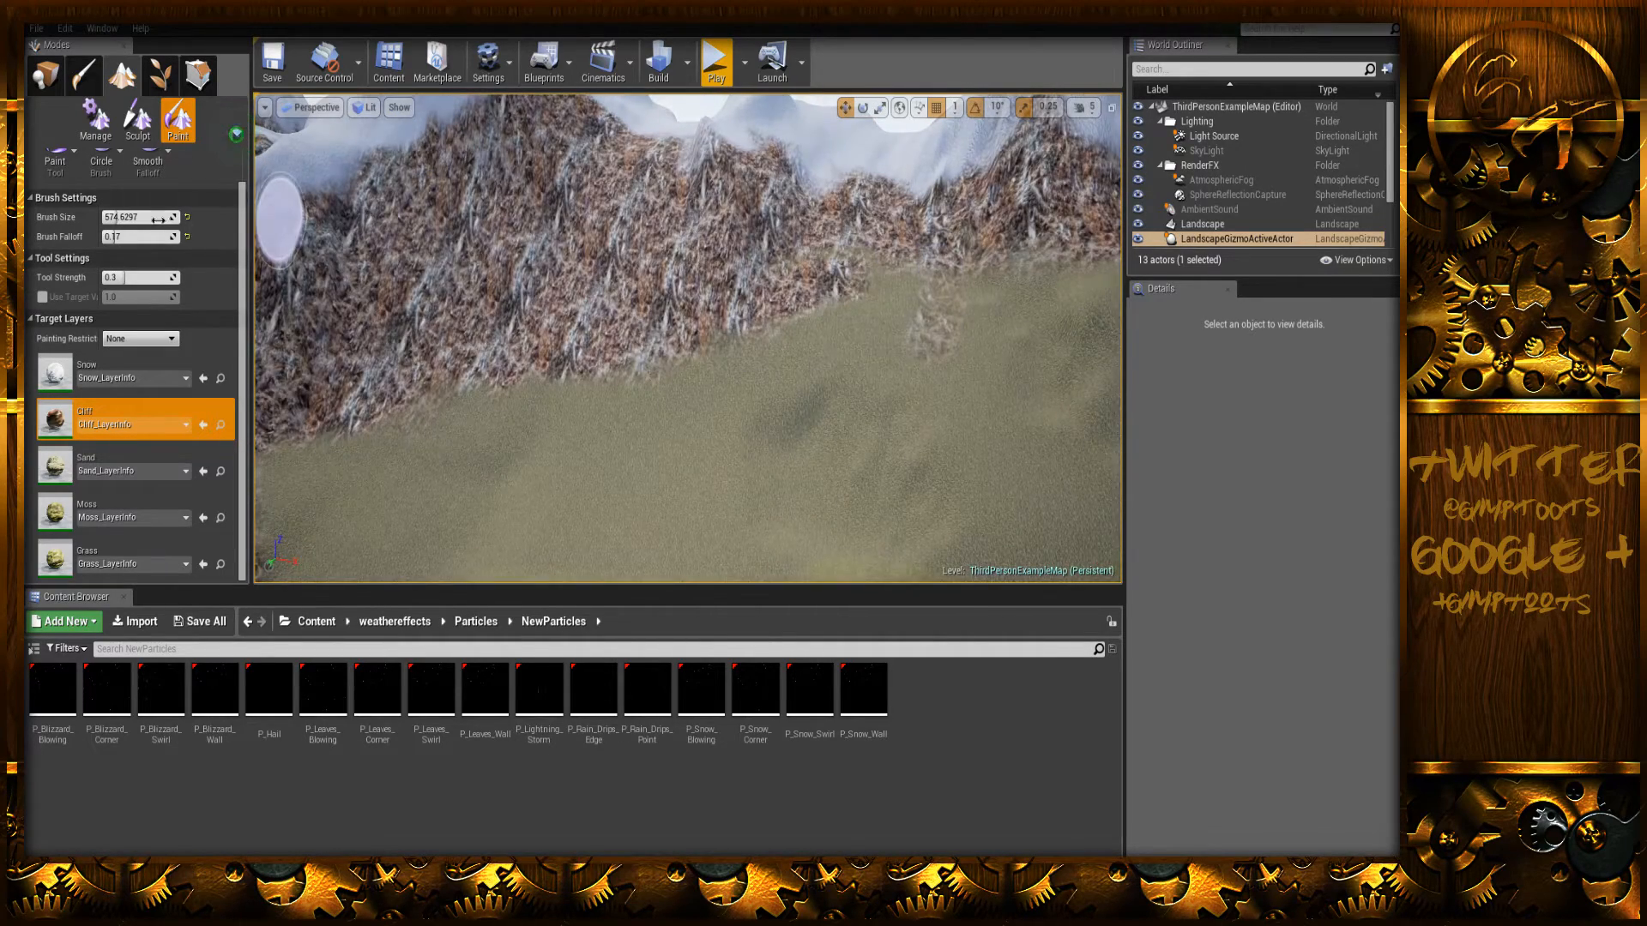
- Increase the brush size to about 1309 and paint a broad Cliff band down the ridge's green slope
drag(158, 220, 223, 220)
mouse_move(952, 330)
mouse_down()
mouse_move(886, 312)
mouse_move(916, 295)
mouse_move(600, 313)
mouse_move(923, 313)
mouse_move(878, 275)
mouse_move(812, 279)
mouse_move(362, 480)
mouse_up()
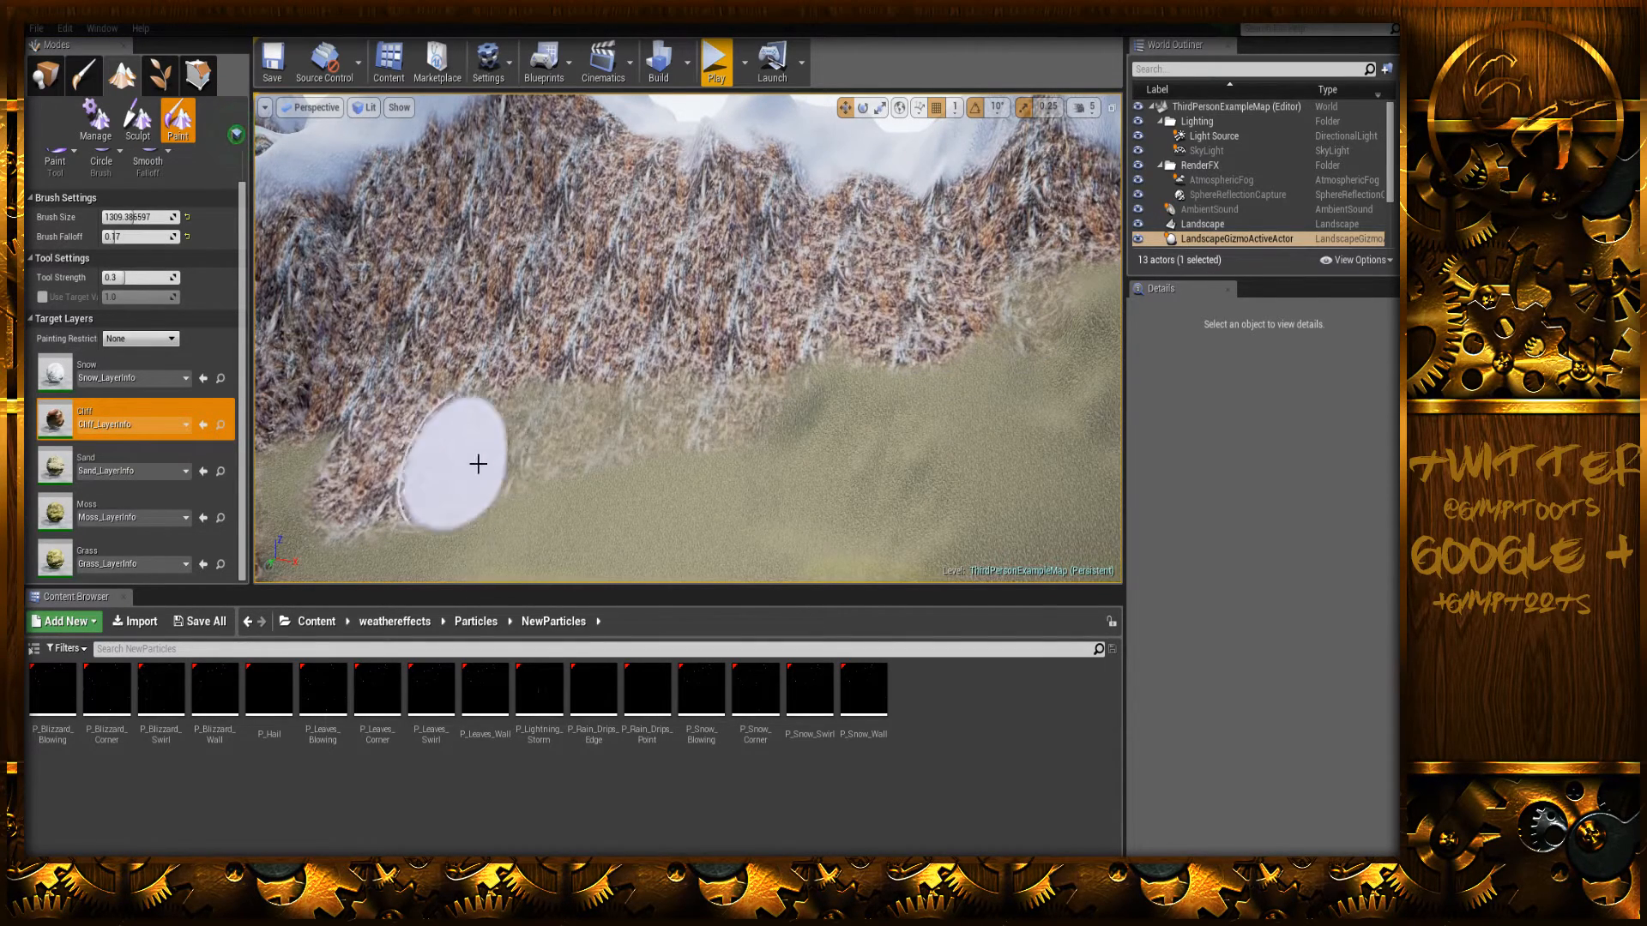
mouse_move(463, 378)
mouse_down()
mouse_move(934, 368)
mouse_move(543, 414)
mouse_up()
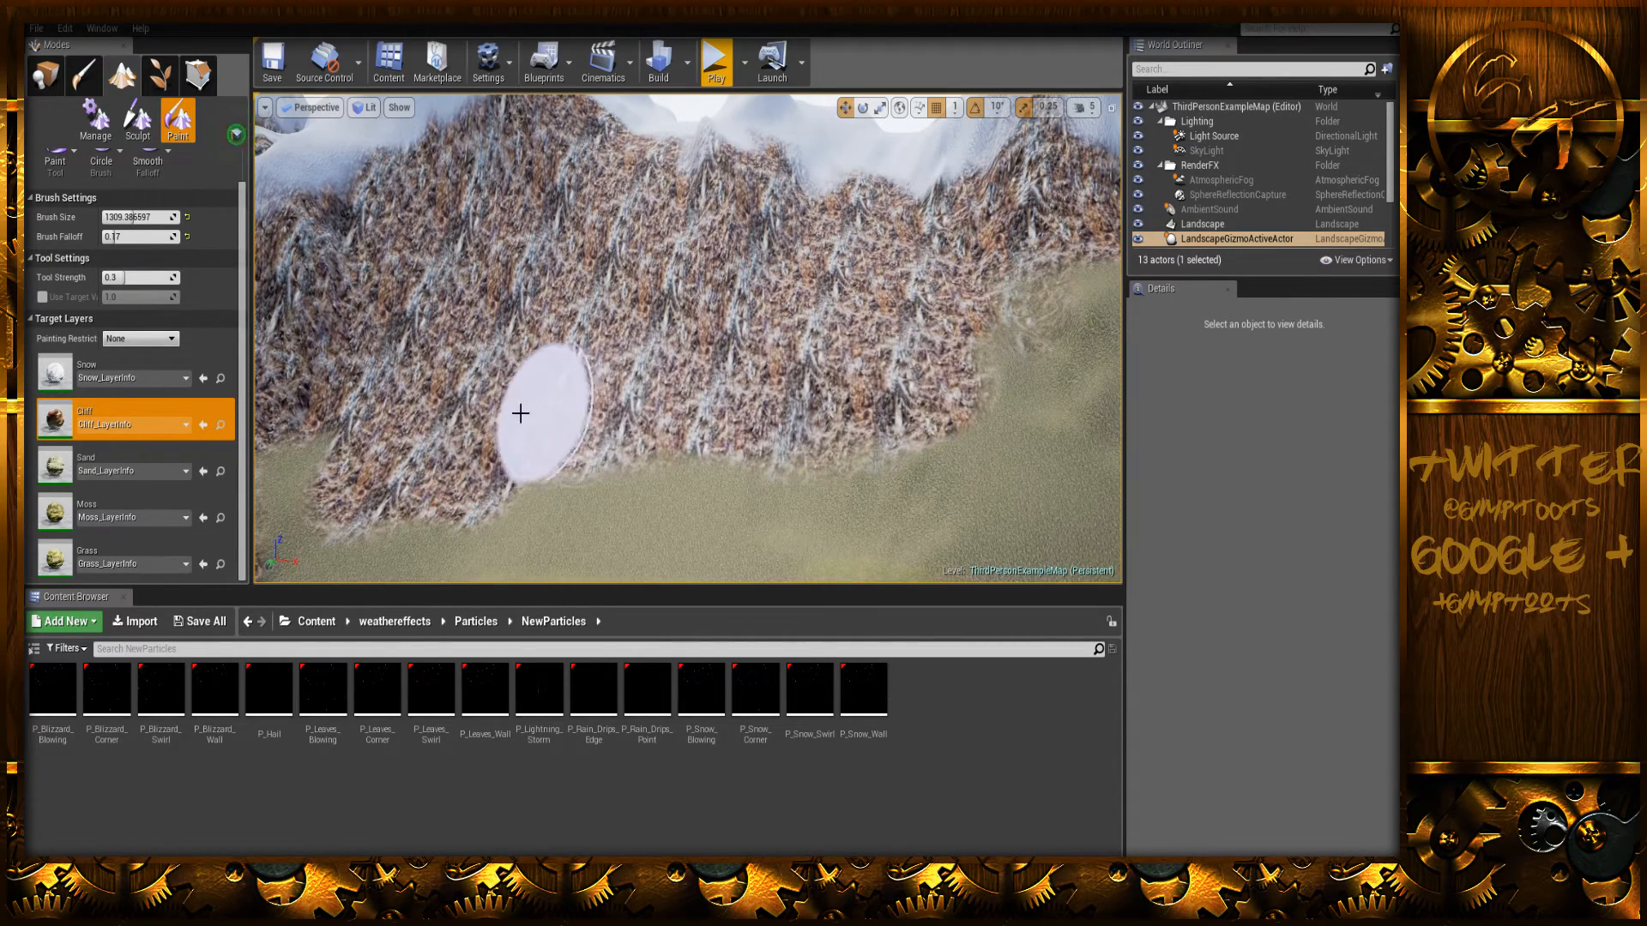
- Paint the Cliff layer over the green base of the steep mountain, extending it to the gap beside the neighbouring hill
mouse_move(349, 447)
right_down()
mouse_move(652, 420)
mouse_move(687, 489)
mouse_move(635, 481)
mouse_move(737, 480)
mouse_move(840, 437)
mouse_move(789, 386)
mouse_move(681, 386)
mouse_move(644, 317)
mouse_move(549, 313)
mouse_move(507, 360)
mouse_move(583, 381)
mouse_move(451, 373)
mouse_move(399, 390)
mouse_move(362, 439)
right_up()
key(w)
key(w)
key(w)
key(w)
key(w)
key(w)
key(w)
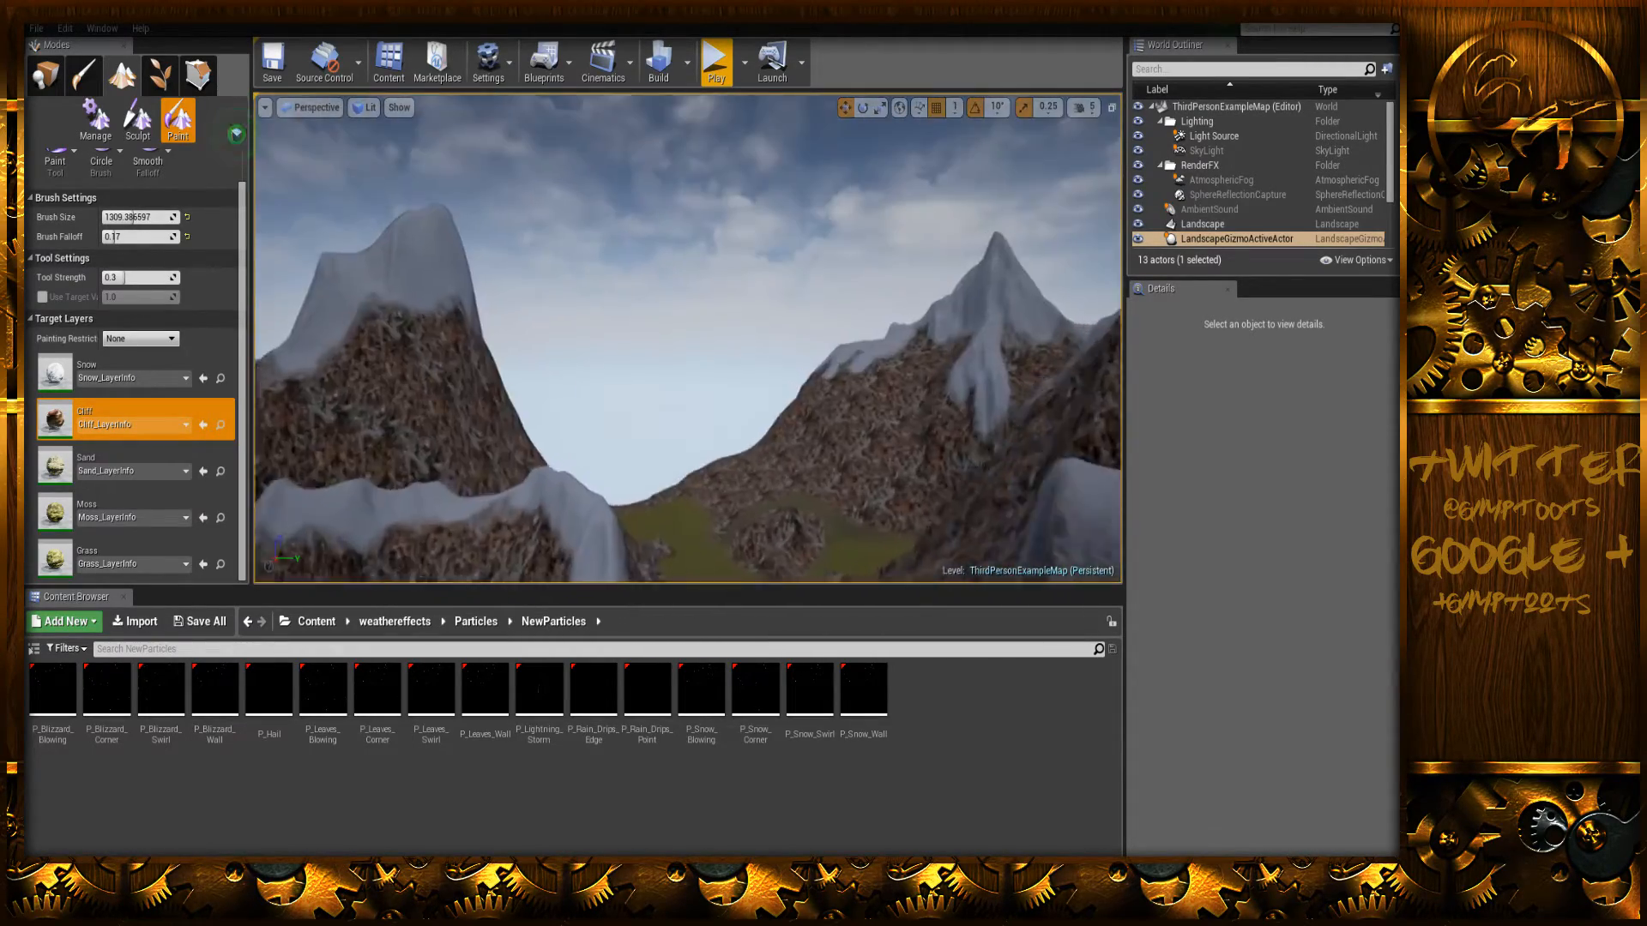
right_drag(688, 338, 259, 368)
key(w)
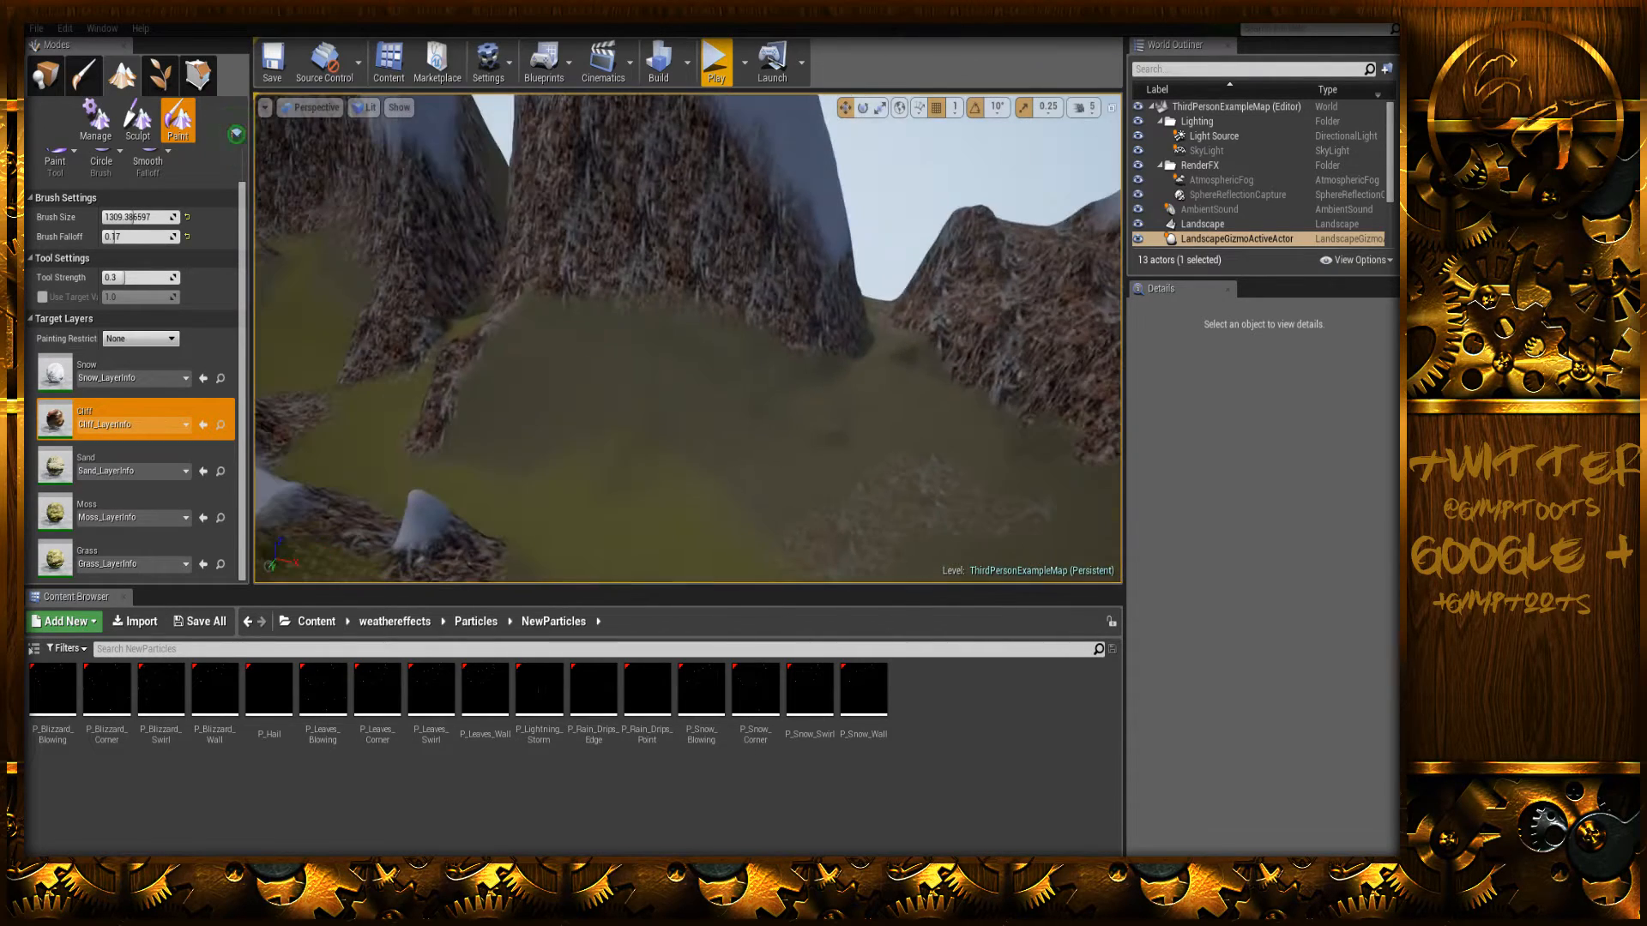
mouse_move(730, 330)
mouse_down()
mouse_move(786, 347)
mouse_move(515, 347)
mouse_move(486, 392)
mouse_move(496, 346)
mouse_move(570, 287)
mouse_move(795, 331)
mouse_move(658, 356)
mouse_move(813, 349)
mouse_up()
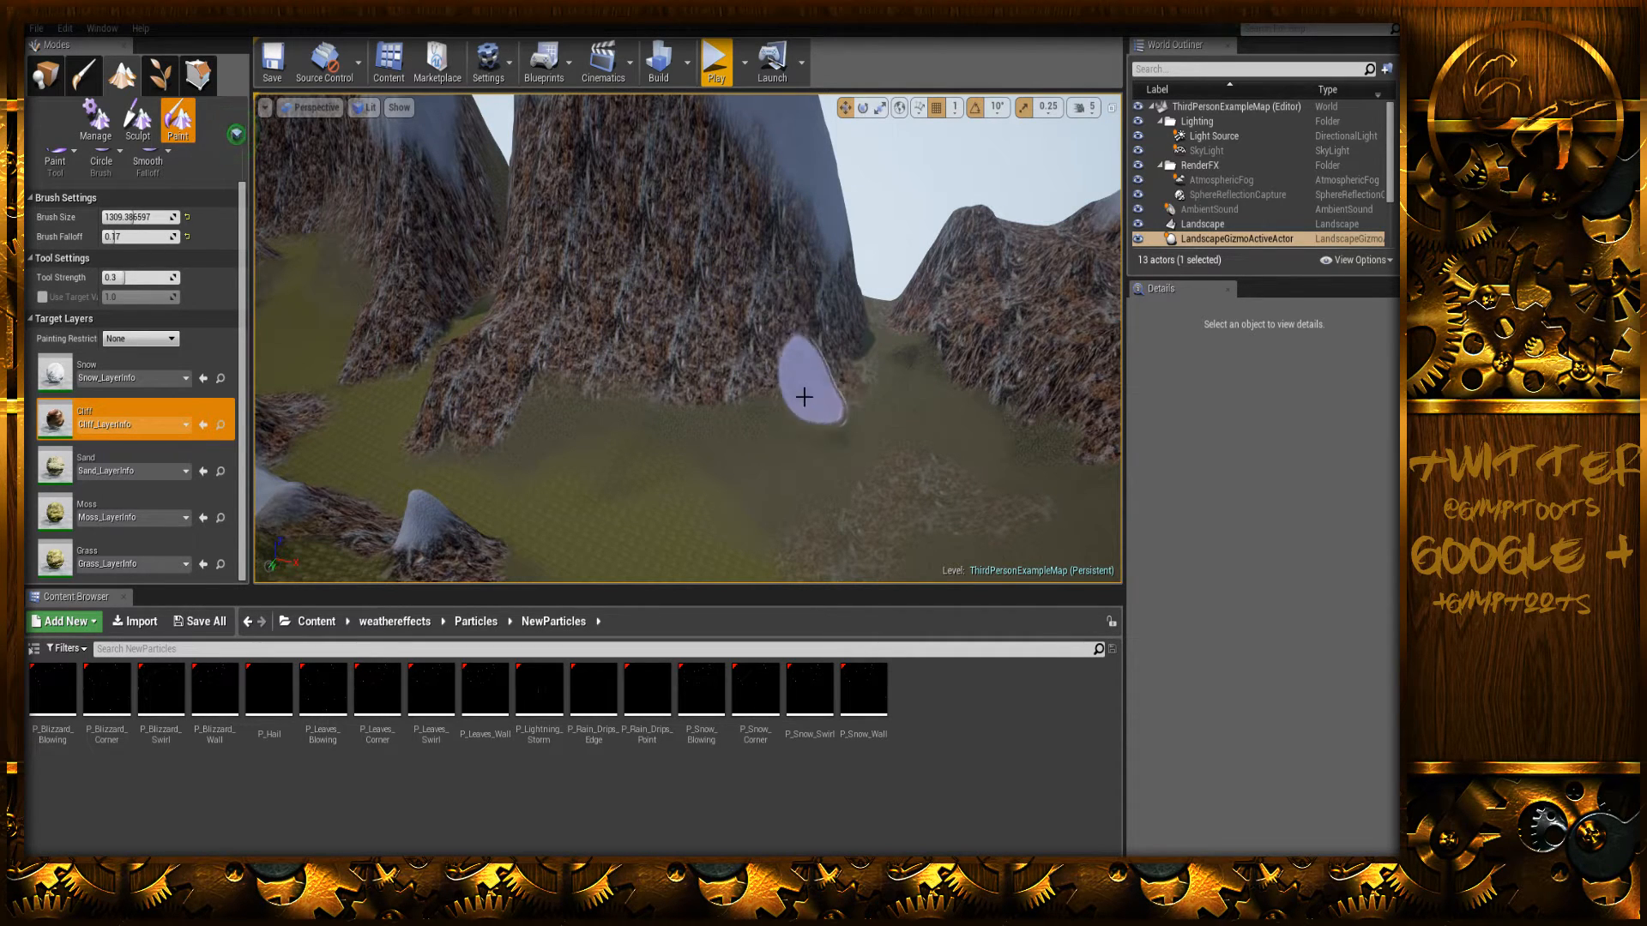
mouse_move(797, 422)
mouse_down()
mouse_move(526, 389)
mouse_move(632, 323)
mouse_move(845, 350)
mouse_up()
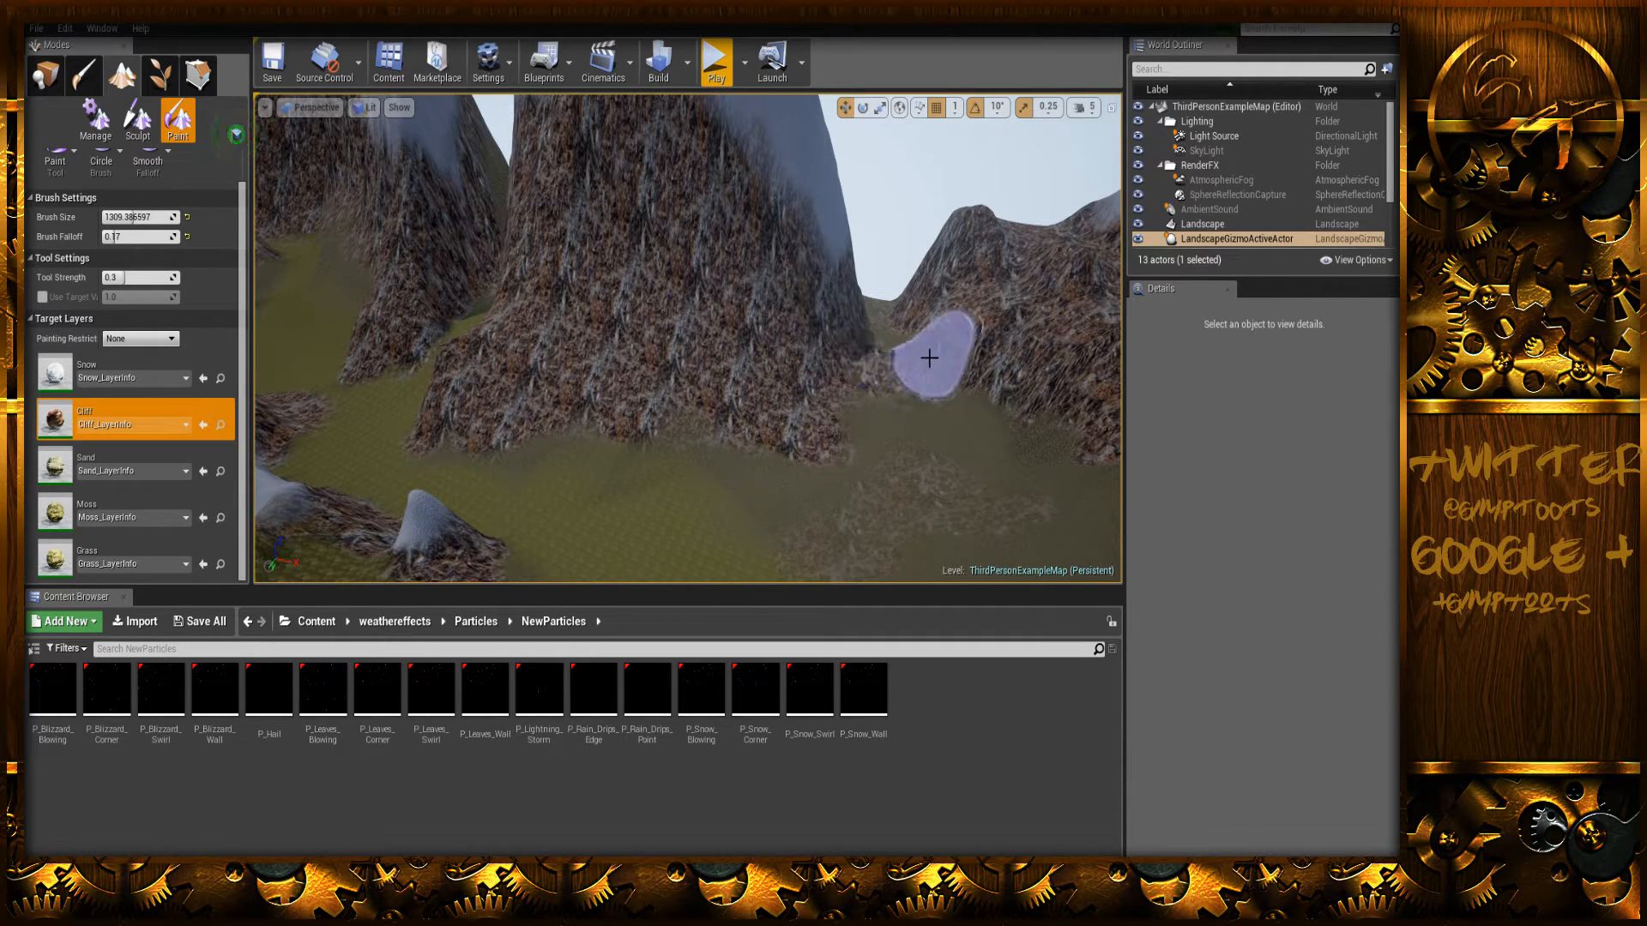
- Paint the Cliff layer down the grassy foot of the rock wall beside the valley
right_drag(883, 366, 880, 363)
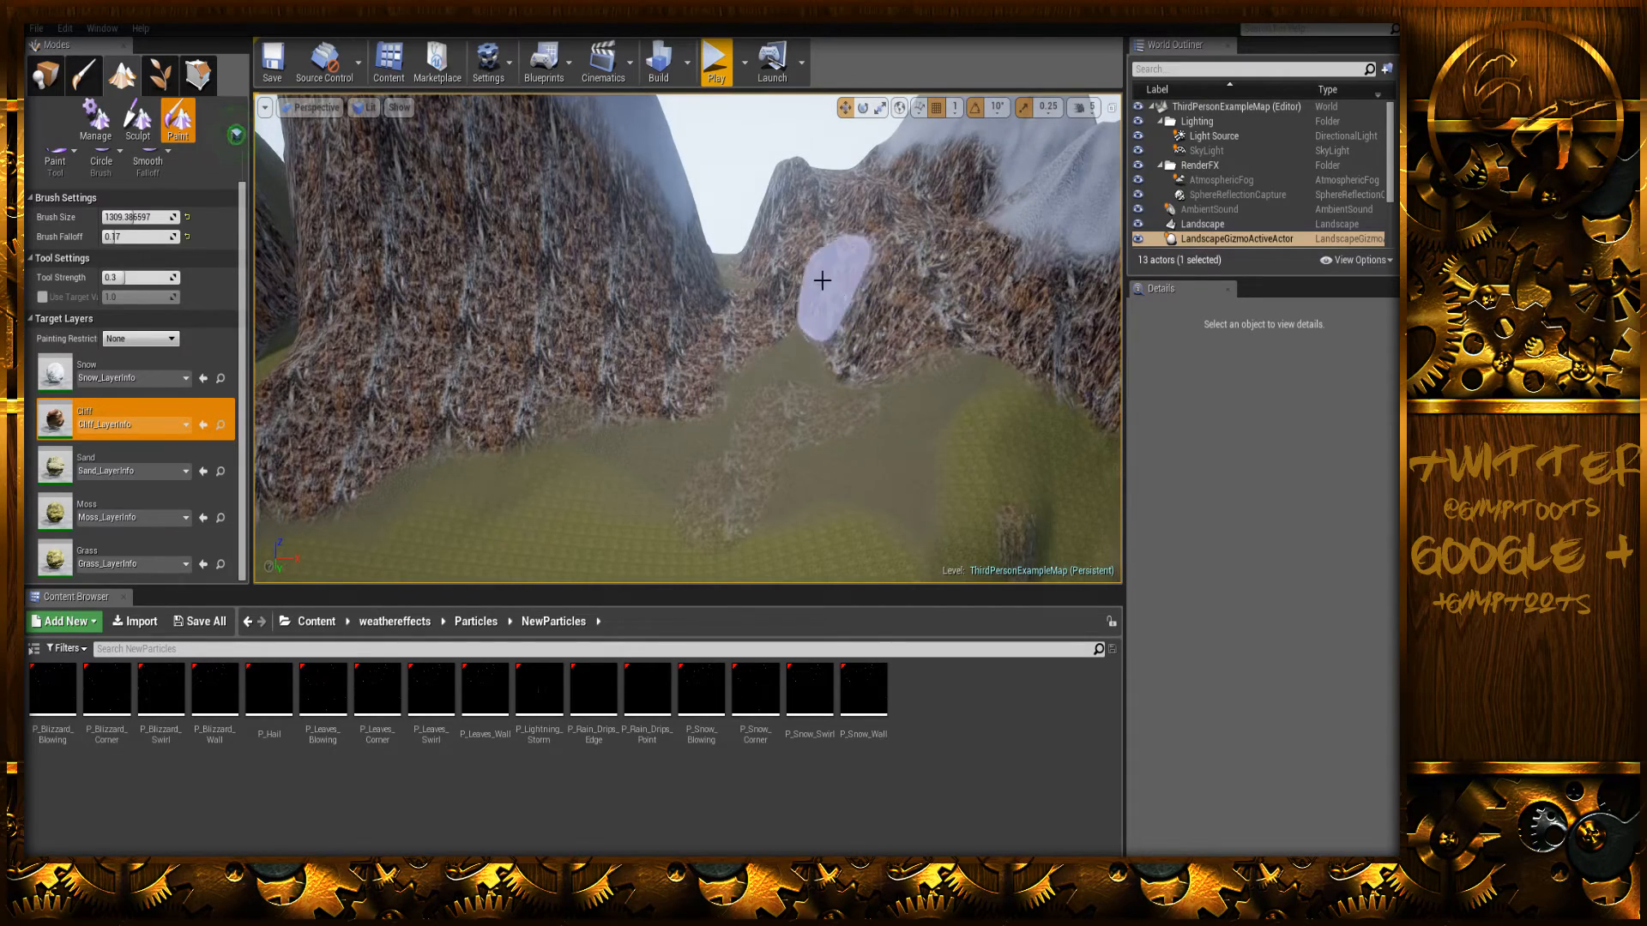
mouse_move(822, 288)
right_down()
mouse_move(822, 317)
mouse_move(815, 250)
mouse_move(814, 295)
mouse_move(830, 294)
right_up()
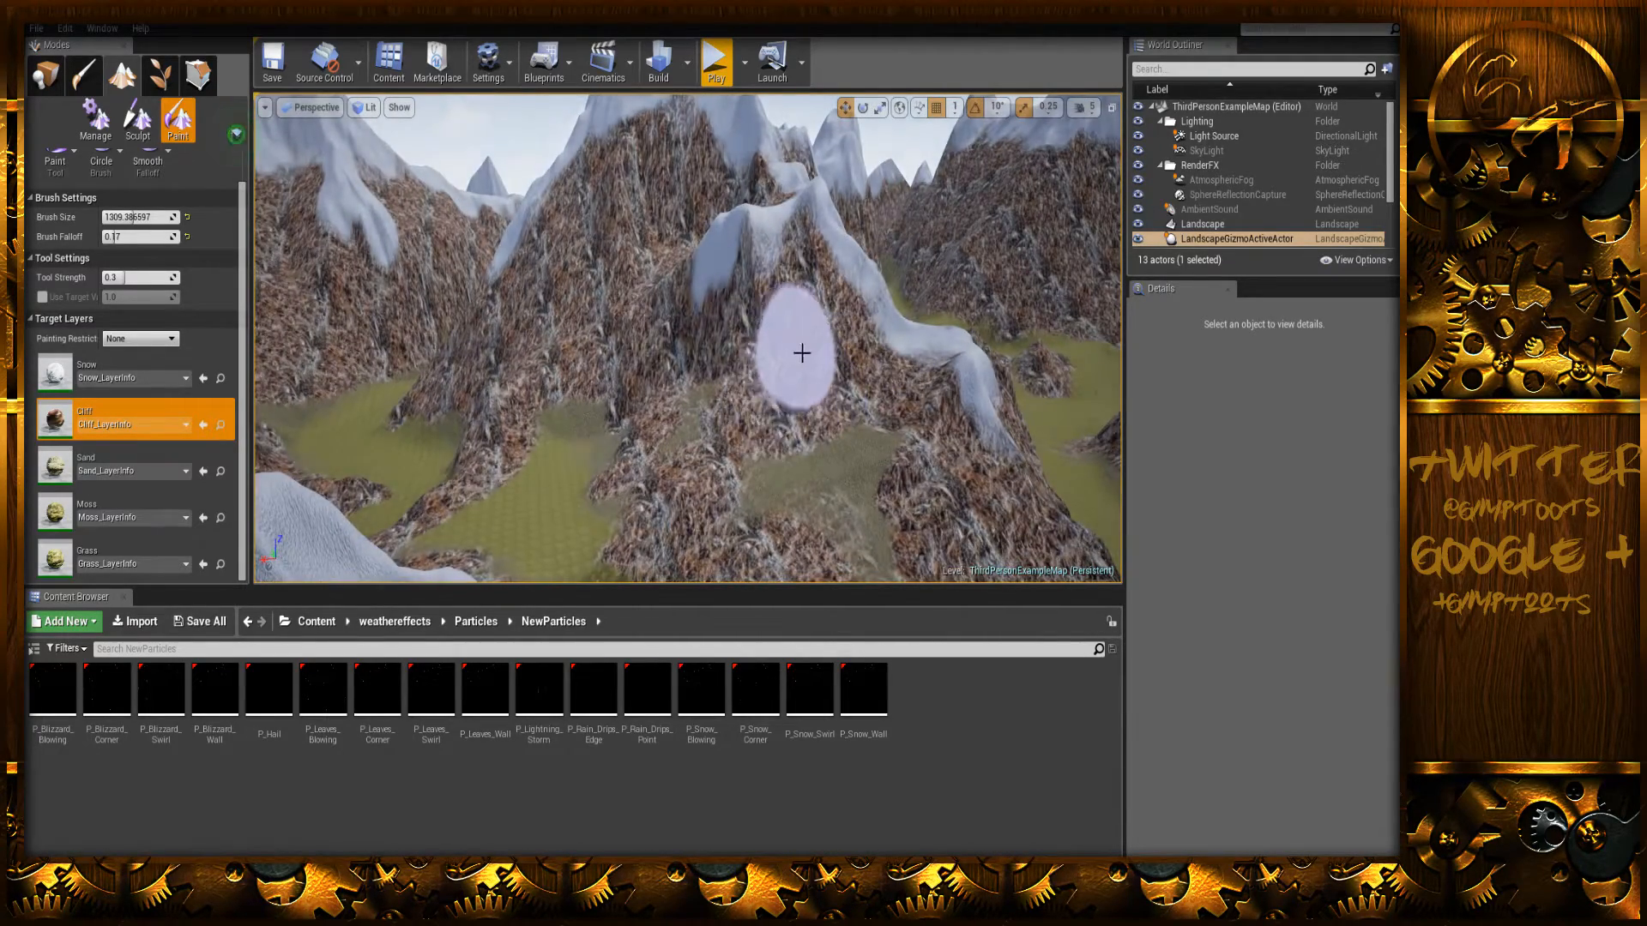
mouse_move(796, 374)
right_down()
mouse_move(669, 300)
mouse_move(704, 300)
mouse_move(707, 391)
mouse_move(712, 288)
mouse_move(730, 292)
mouse_move(686, 316)
mouse_move(686, 356)
mouse_move(733, 353)
mouse_move(747, 278)
mouse_move(798, 382)
mouse_move(798, 300)
mouse_move(798, 412)
mouse_move(794, 361)
right_up()
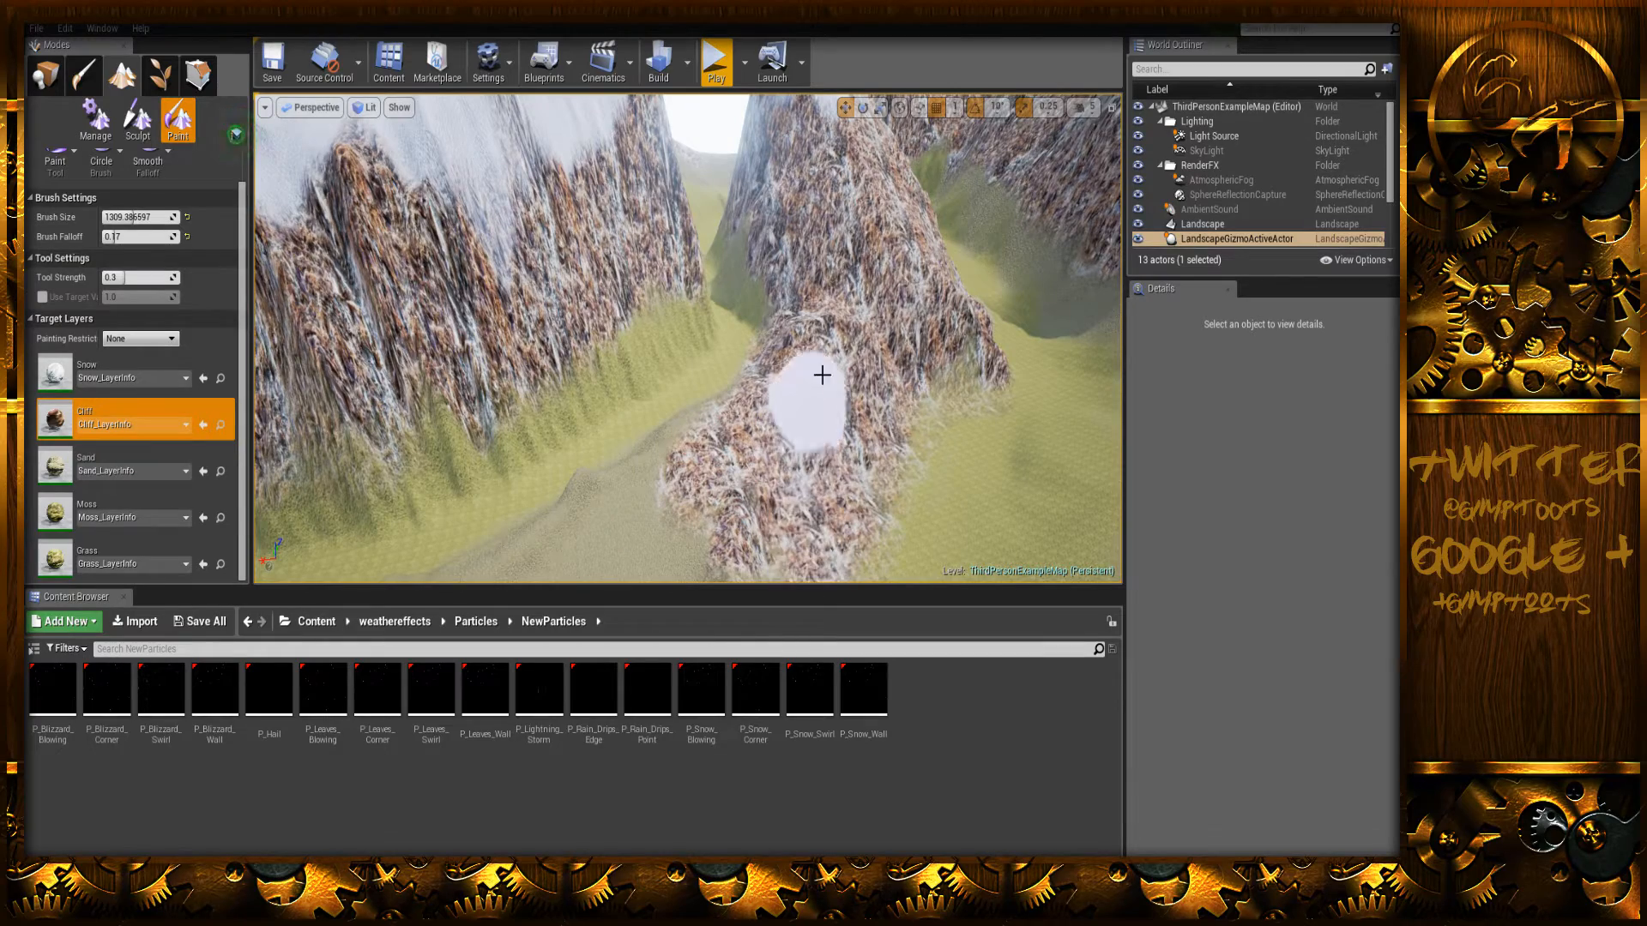
mouse_move(849, 357)
right_down()
mouse_move(721, 412)
mouse_move(634, 515)
right_up()
mouse_move(724, 250)
mouse_down()
mouse_move(706, 254)
mouse_move(918, 254)
mouse_move(1024, 311)
mouse_move(934, 357)
mouse_move(904, 441)
mouse_move(729, 464)
mouse_move(593, 456)
mouse_up()
- Paint the Cliff layer along the upper edge of the green hollow beneath the snow-capped ridge
mouse_move(594, 456)
right_down()
mouse_move(618, 257)
mouse_move(634, 279)
mouse_move(618, 236)
mouse_move(592, 322)
mouse_move(596, 227)
mouse_move(614, 210)
mouse_move(652, 343)
mouse_move(753, 444)
right_up()
key(w)
key(w)
mouse_move(727, 407)
mouse_down()
mouse_move(884, 549)
mouse_move(835, 471)
mouse_move(668, 396)
mouse_move(584, 331)
mouse_up()
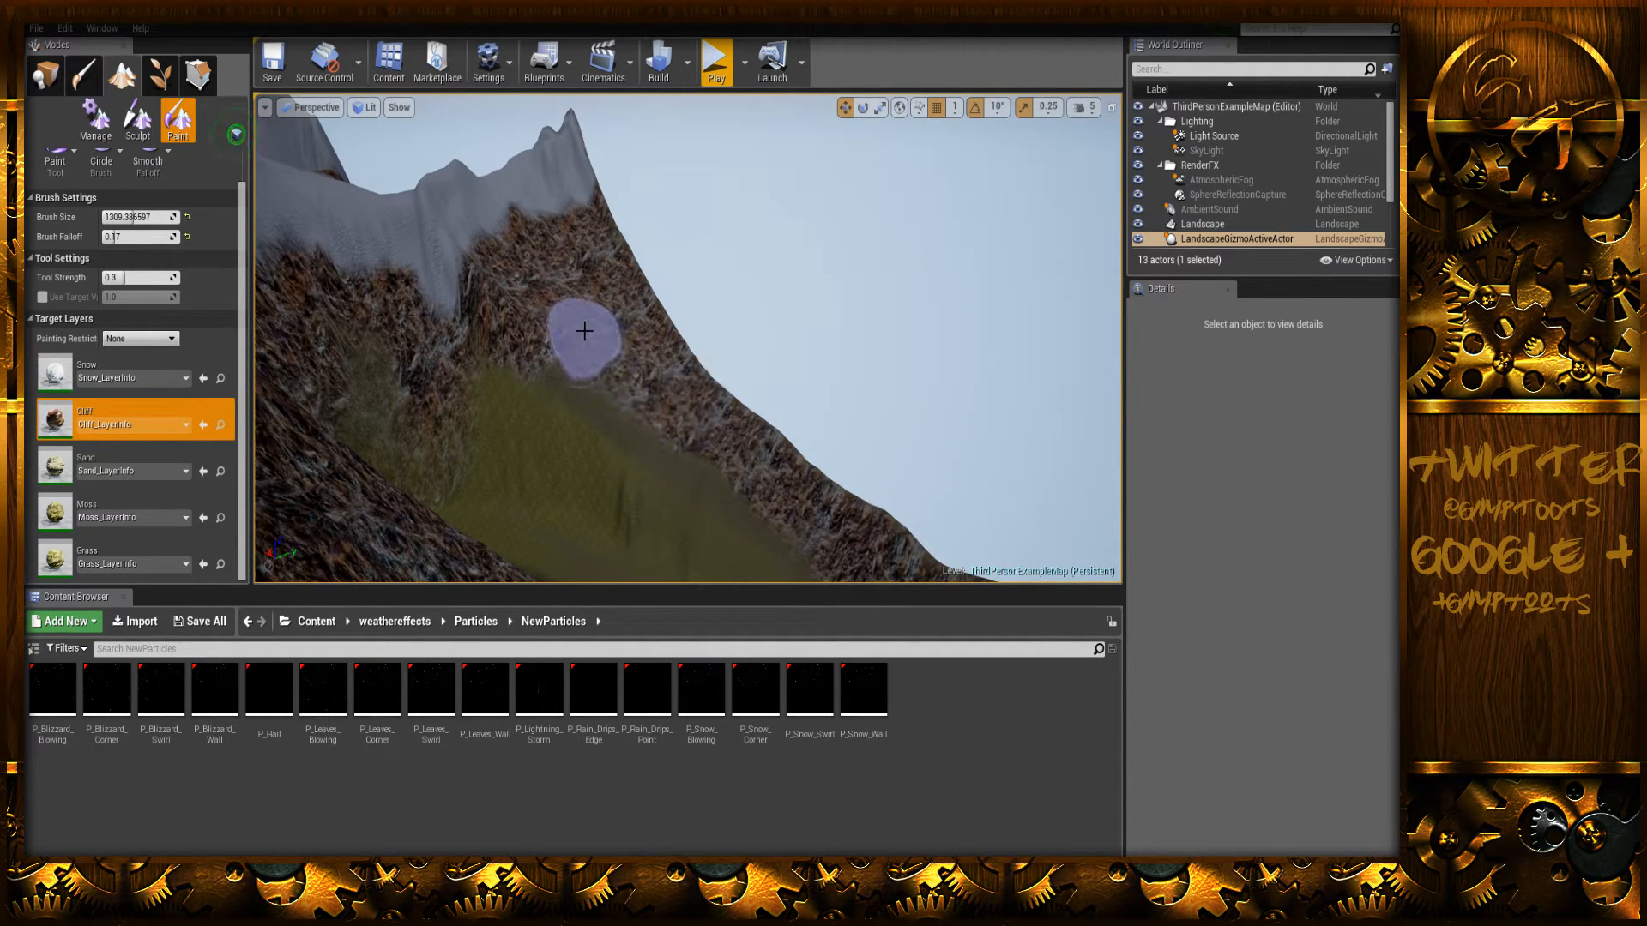
- Paint the Cliff layer over the green flank of the large snow-capped mountain, up to its snow line
mouse_move(493, 372)
right_down()
mouse_move(678, 369)
mouse_move(806, 266)
mouse_move(566, 381)
mouse_move(596, 373)
right_up()
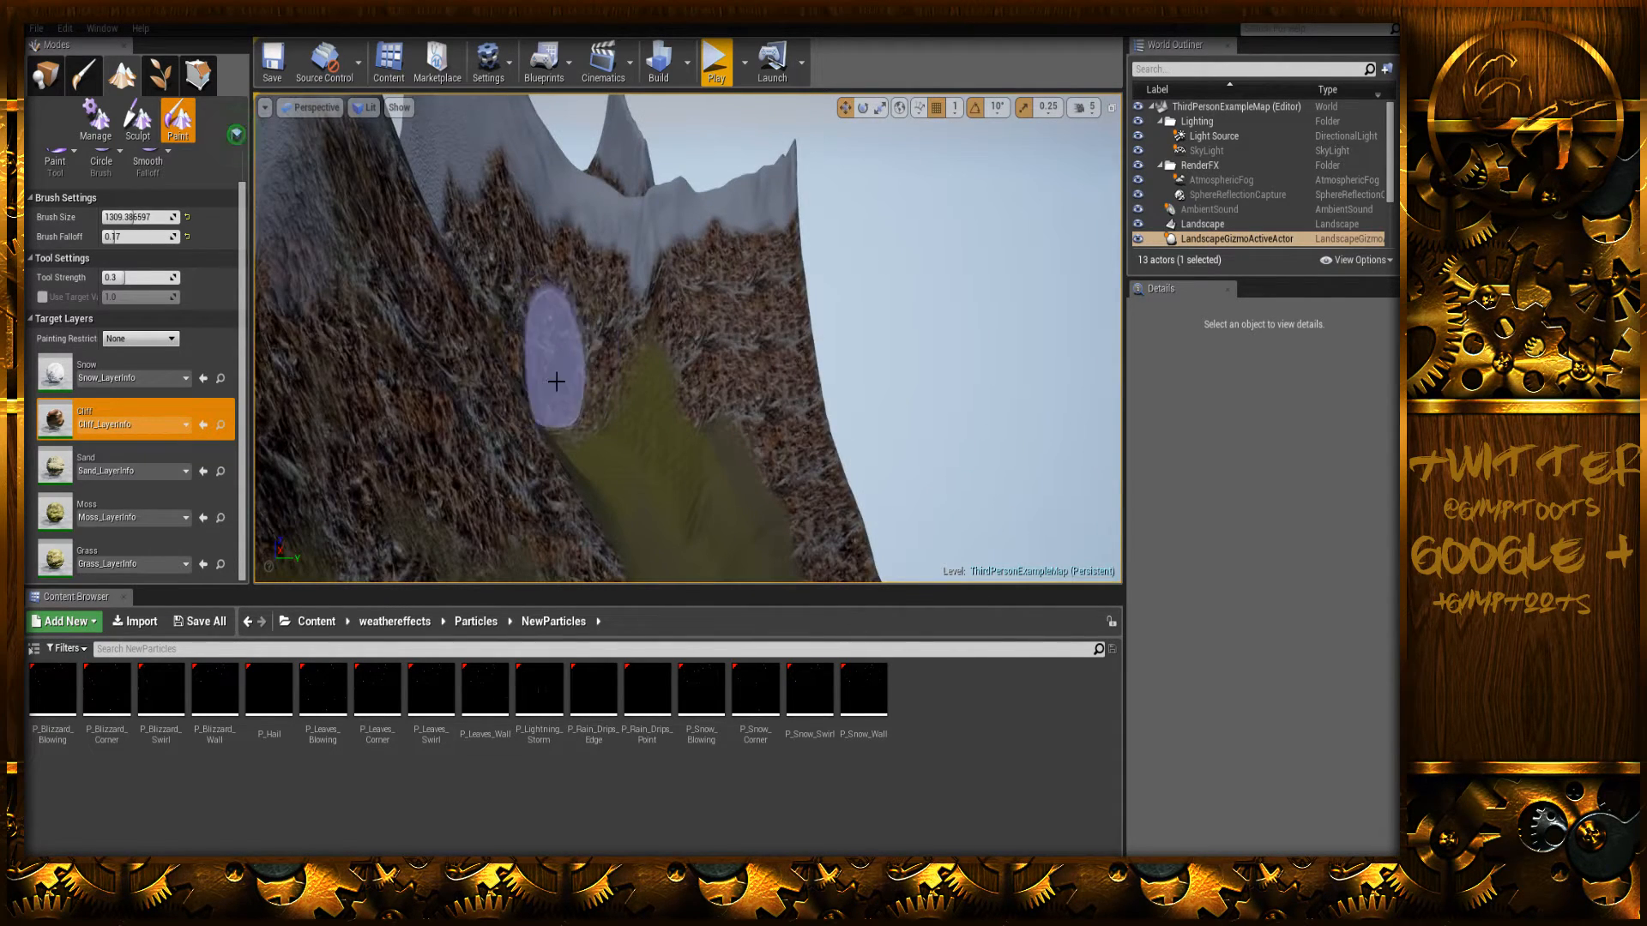
right_drag(554, 400, 621, 438)
mouse_move(455, 441)
right_down()
mouse_move(480, 403)
mouse_move(497, 446)
mouse_move(446, 441)
mouse_move(442, 468)
mouse_move(455, 455)
mouse_move(429, 442)
mouse_move(518, 415)
right_up()
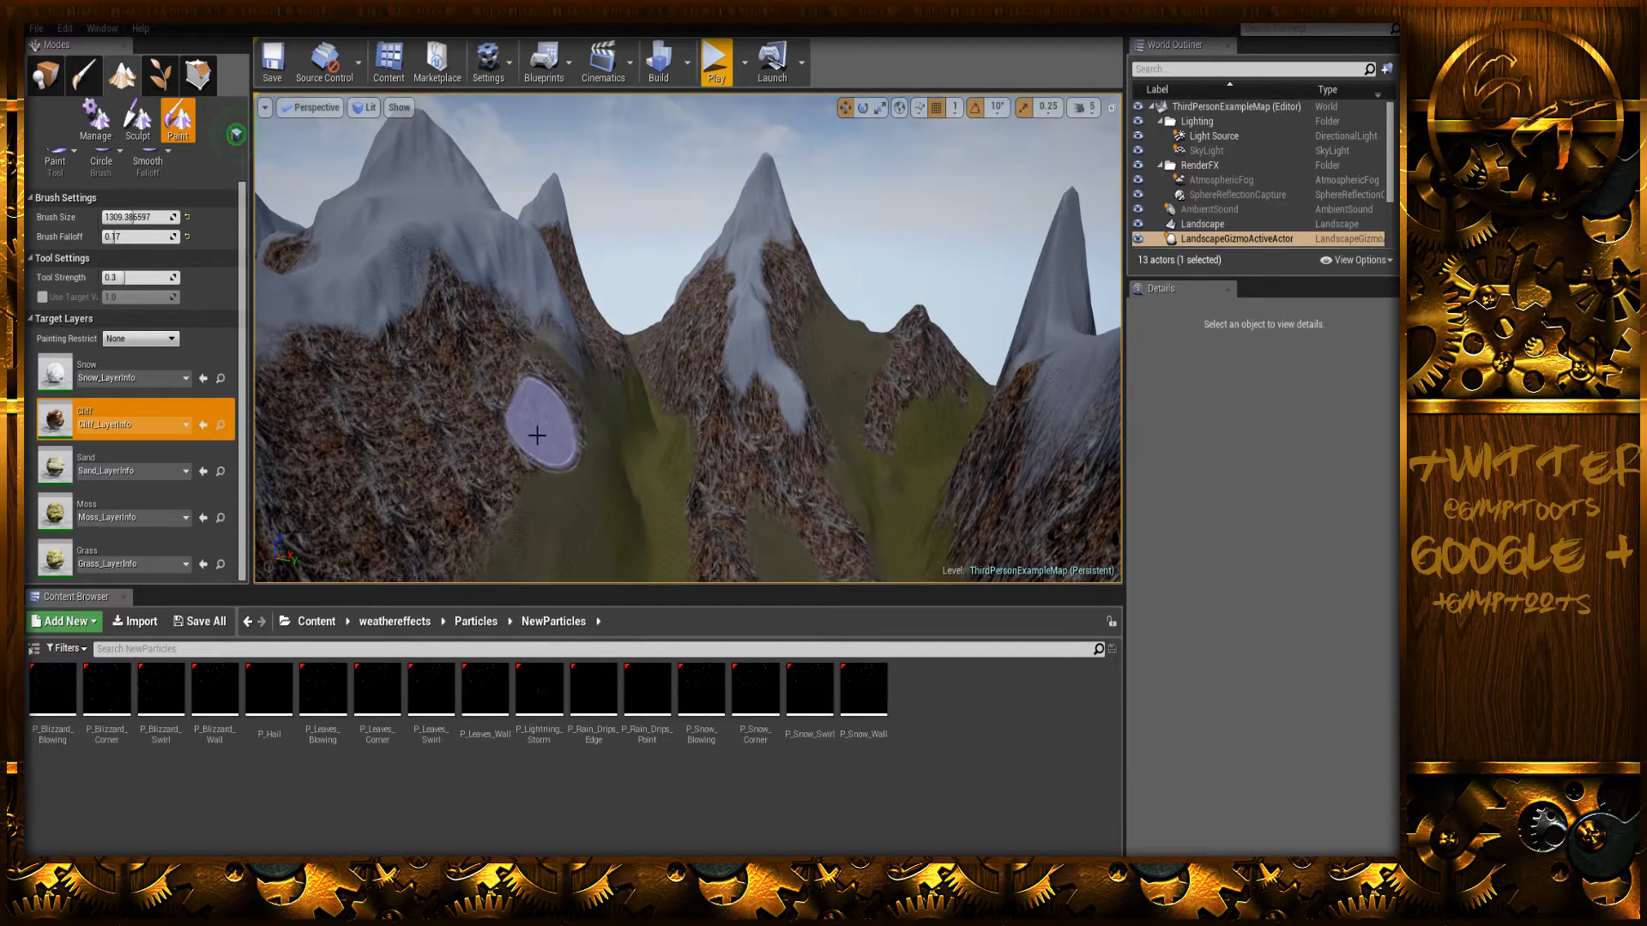
mouse_move(594, 444)
mouse_down()
mouse_move(496, 544)
mouse_move(529, 383)
mouse_up()
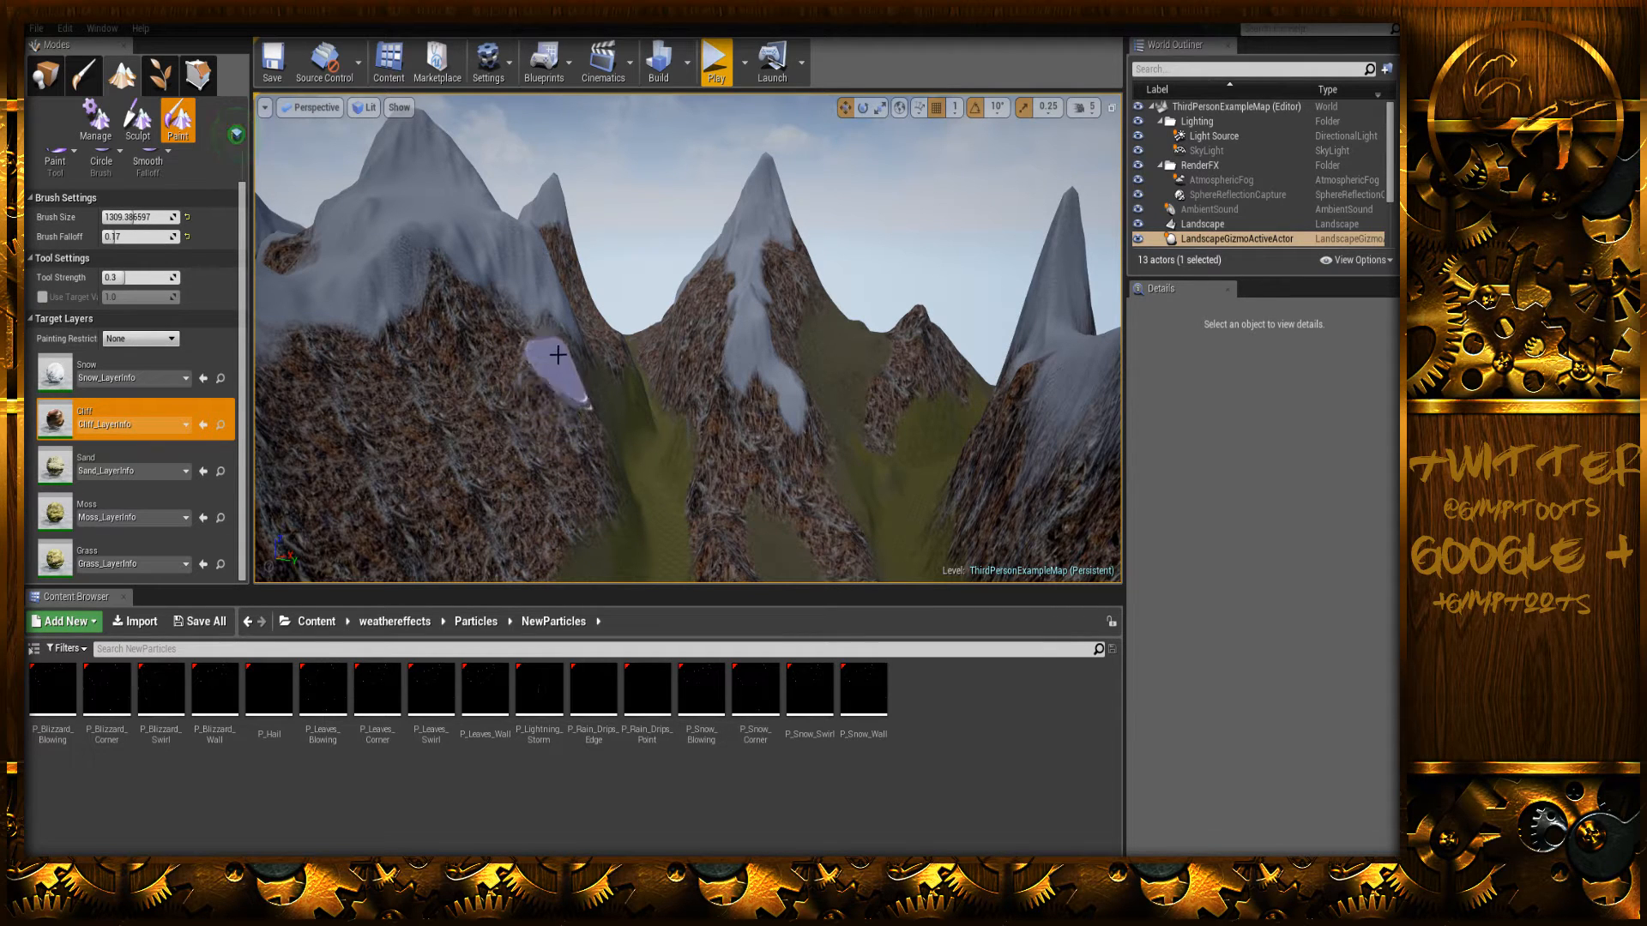
- Paint a diagonal Cliff band over the green hump that divides the valley floor
mouse_move(481, 515)
right_down()
mouse_move(481, 446)
mouse_move(544, 455)
mouse_move(543, 492)
mouse_move(566, 488)
mouse_move(481, 485)
mouse_move(474, 463)
right_up()
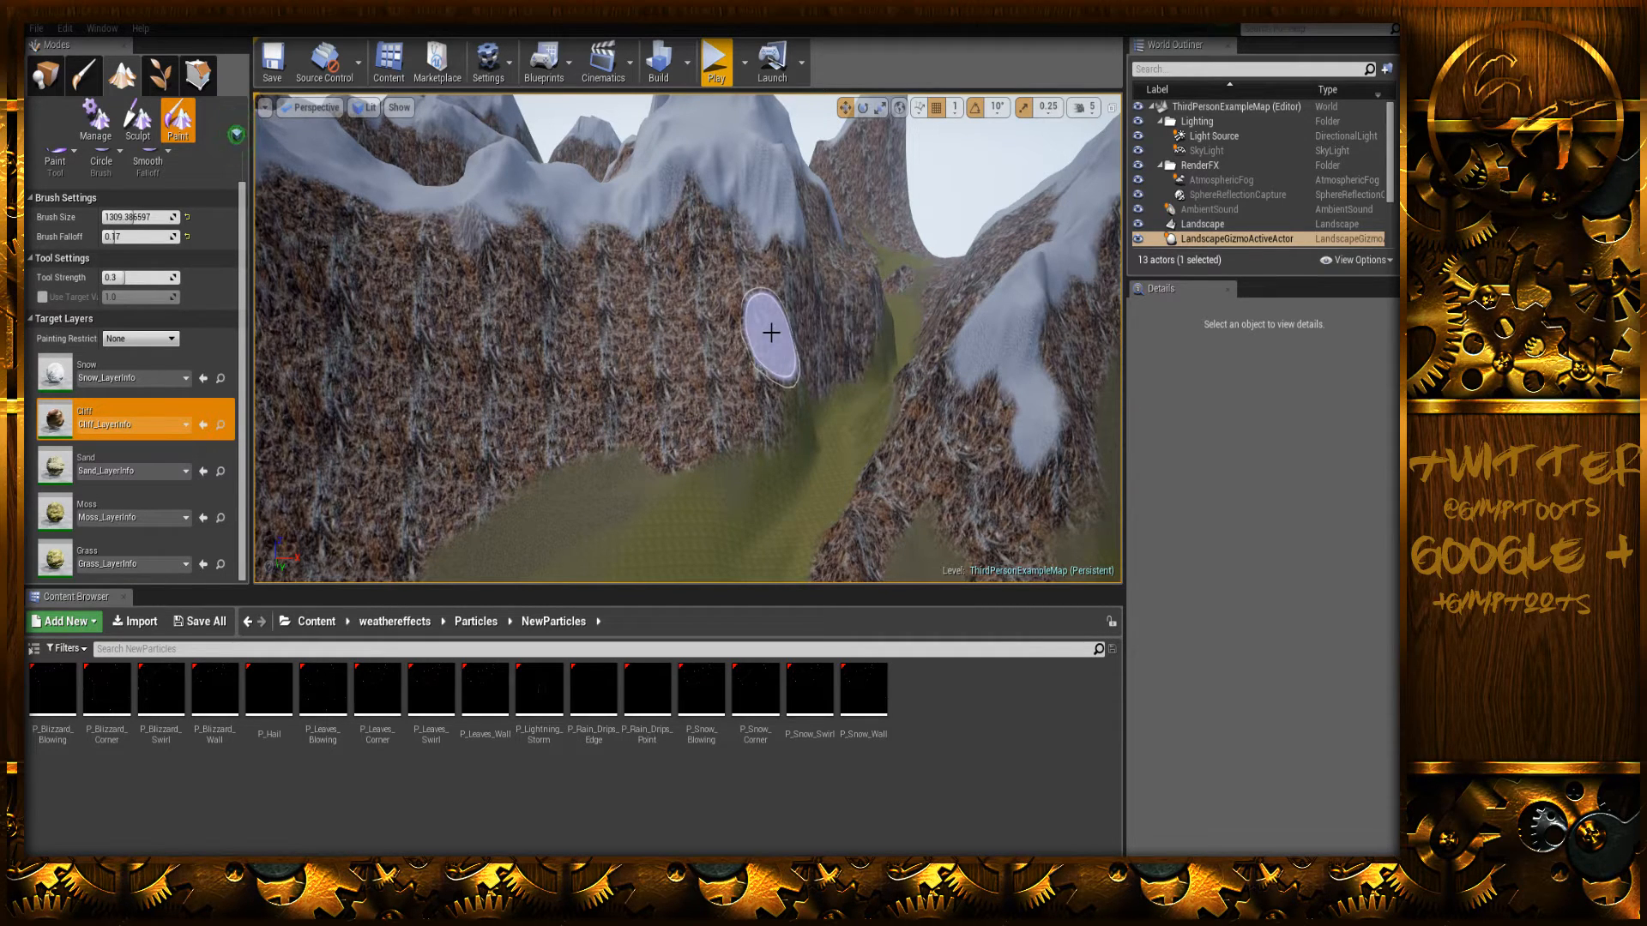
mouse_move(814, 224)
right_down()
mouse_move(850, 265)
mouse_move(819, 361)
mouse_move(824, 258)
mouse_move(767, 243)
right_up()
mouse_move(776, 432)
right_down()
mouse_move(776, 321)
mouse_move(768, 395)
mouse_move(738, 390)
mouse_move(727, 354)
mouse_move(704, 386)
mouse_move(665, 374)
mouse_move(639, 411)
mouse_move(639, 365)
mouse_move(639, 394)
mouse_move(701, 403)
right_up()
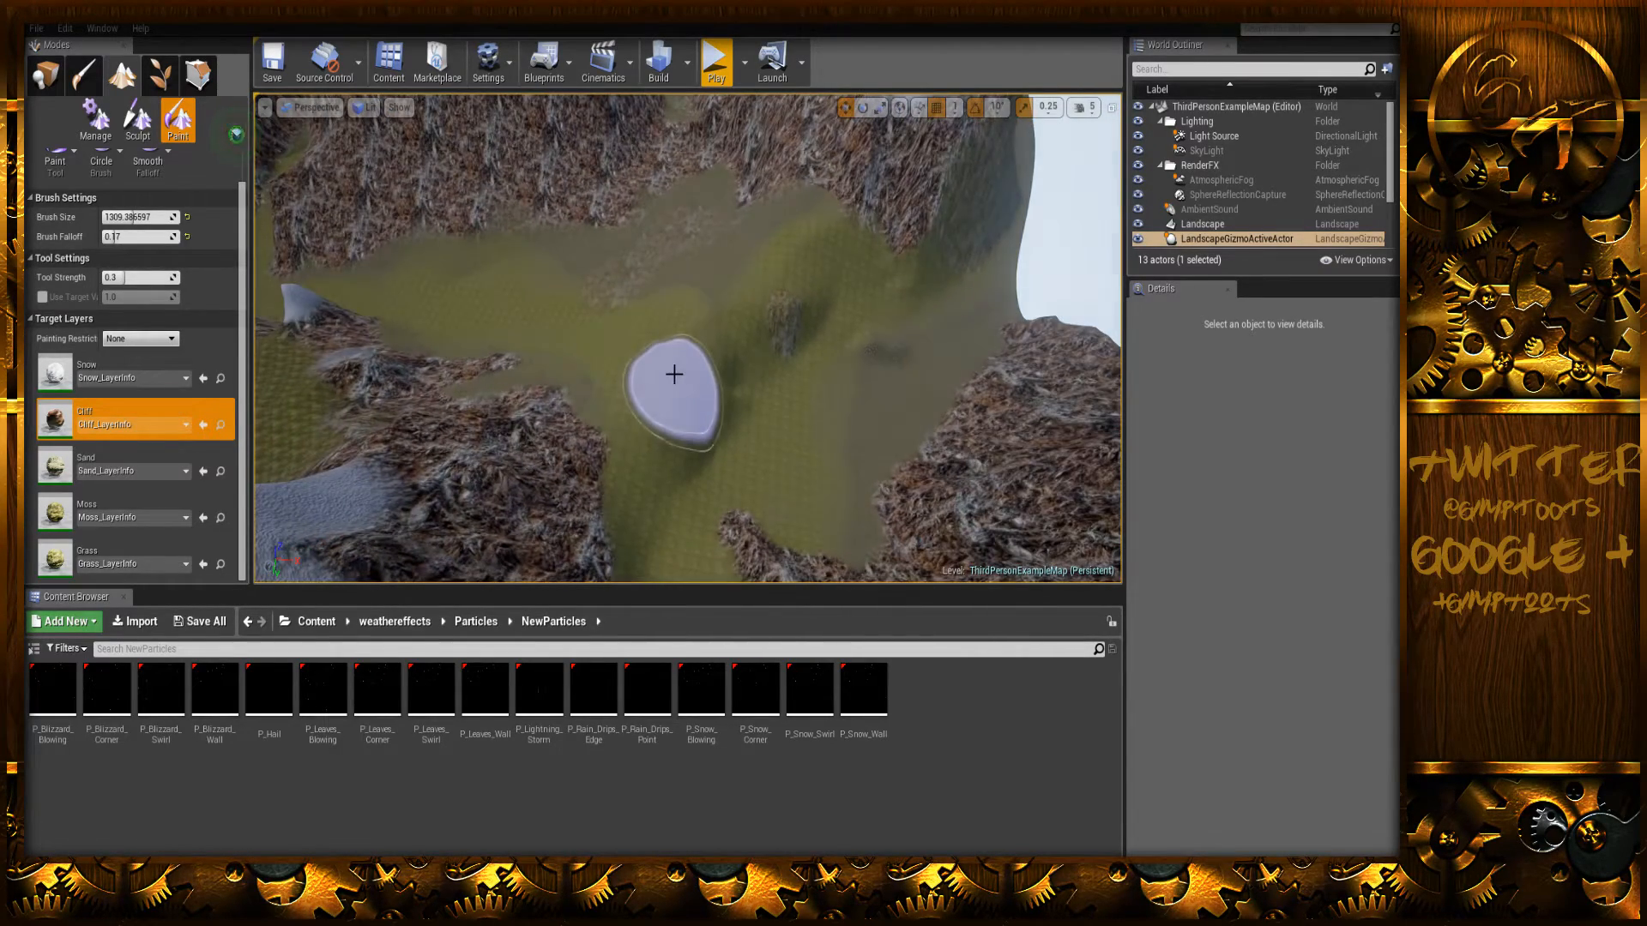
mouse_move(634, 405)
mouse_down()
mouse_move(621, 441)
mouse_move(838, 223)
mouse_up()
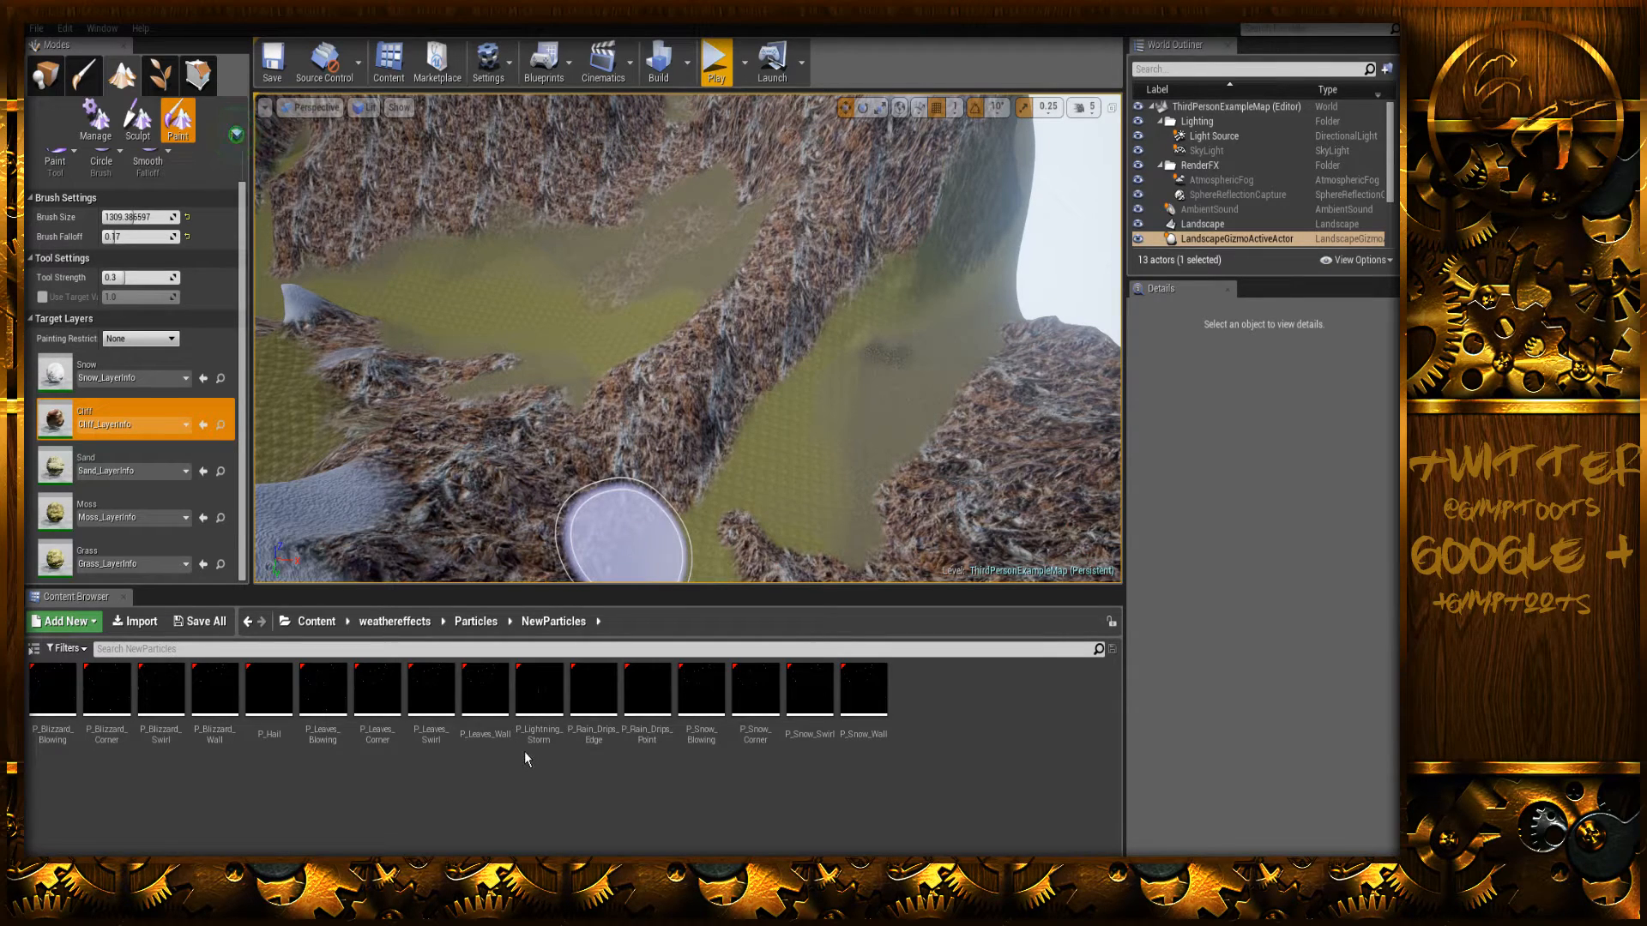
- Check the stream in OBS and return to Unreal Editor to inspect the cliff texture around the gorge and valley floor
key(alt+Tab)
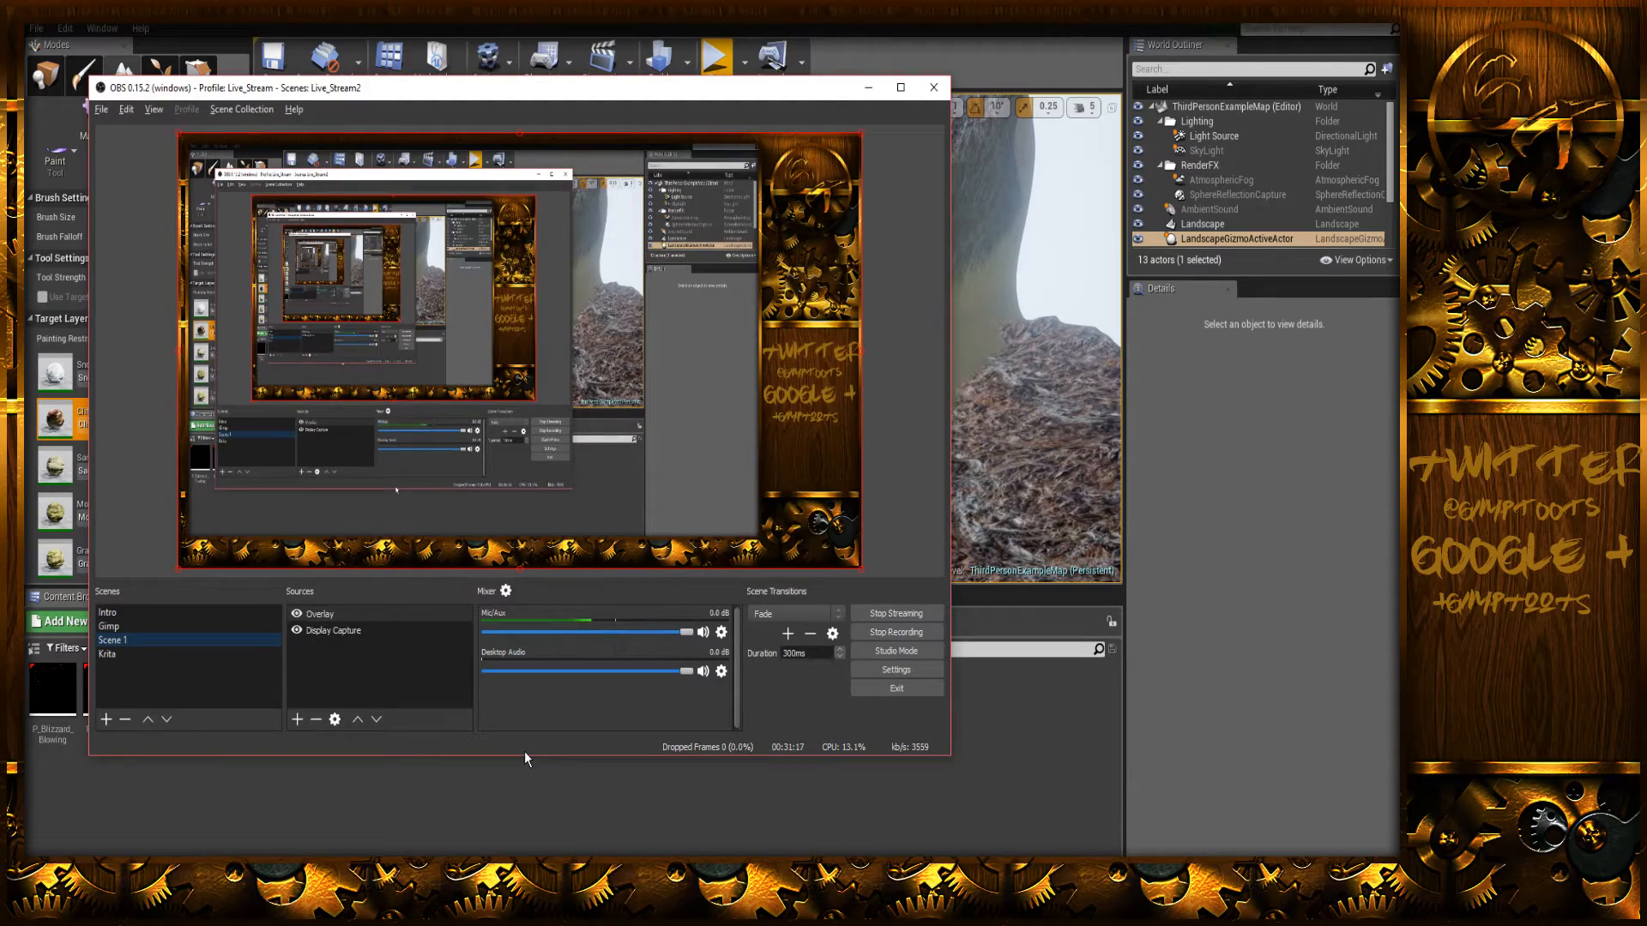
key(alt+Tab)
right_drag(745, 392, 460, 339)
key(w)
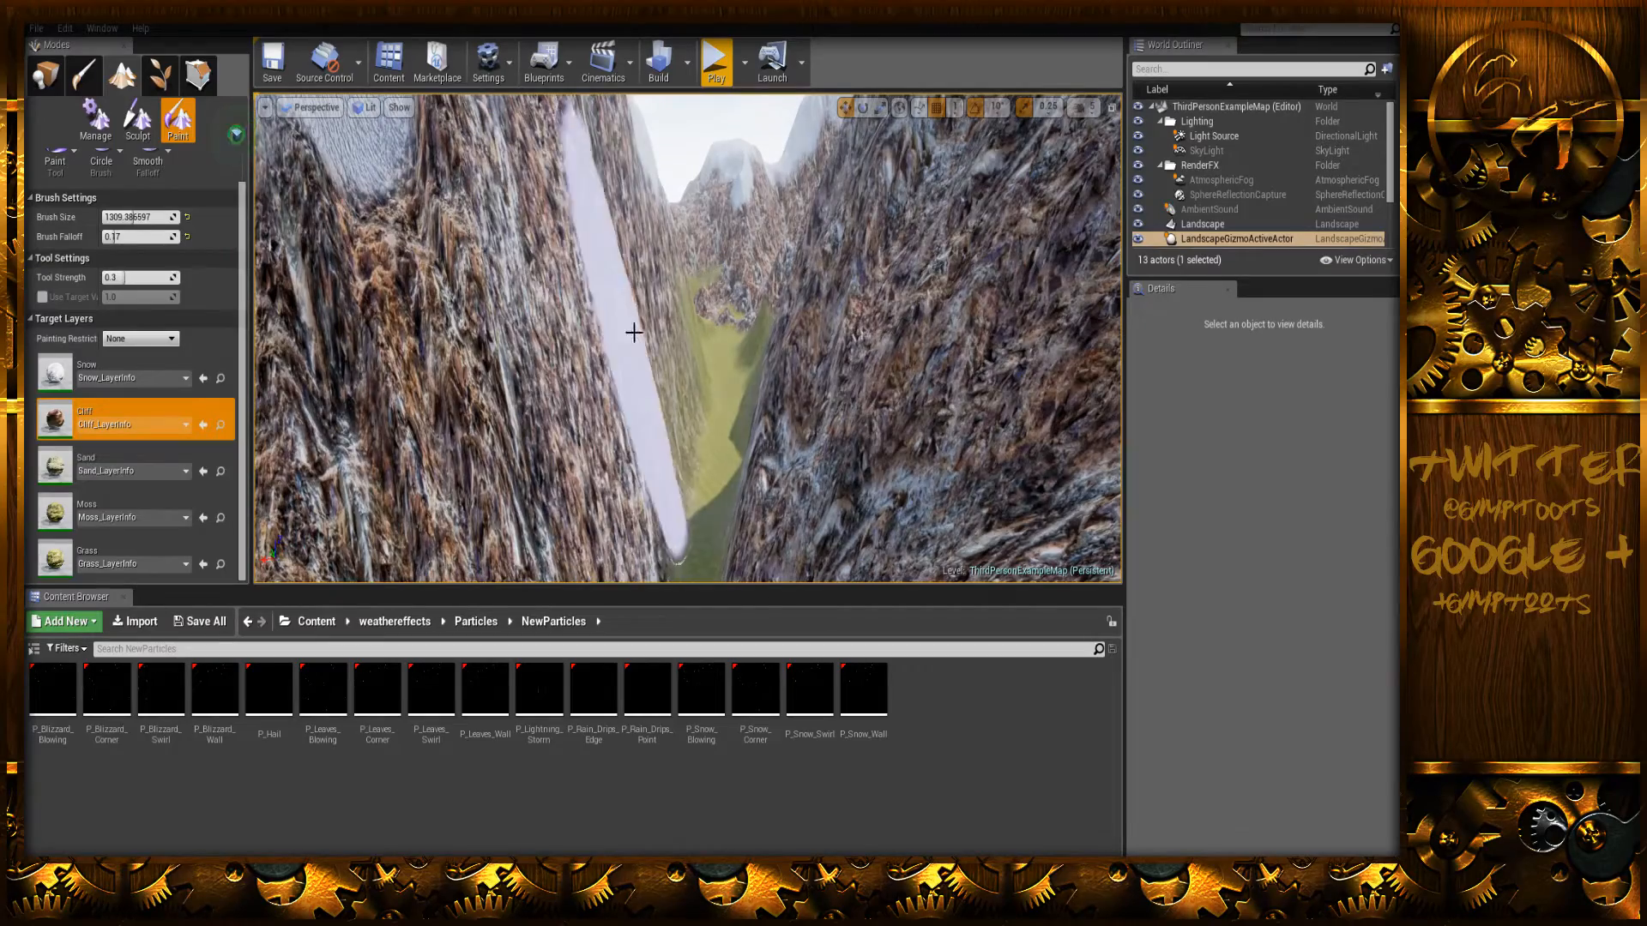
right_drag(664, 305, 664, 304)
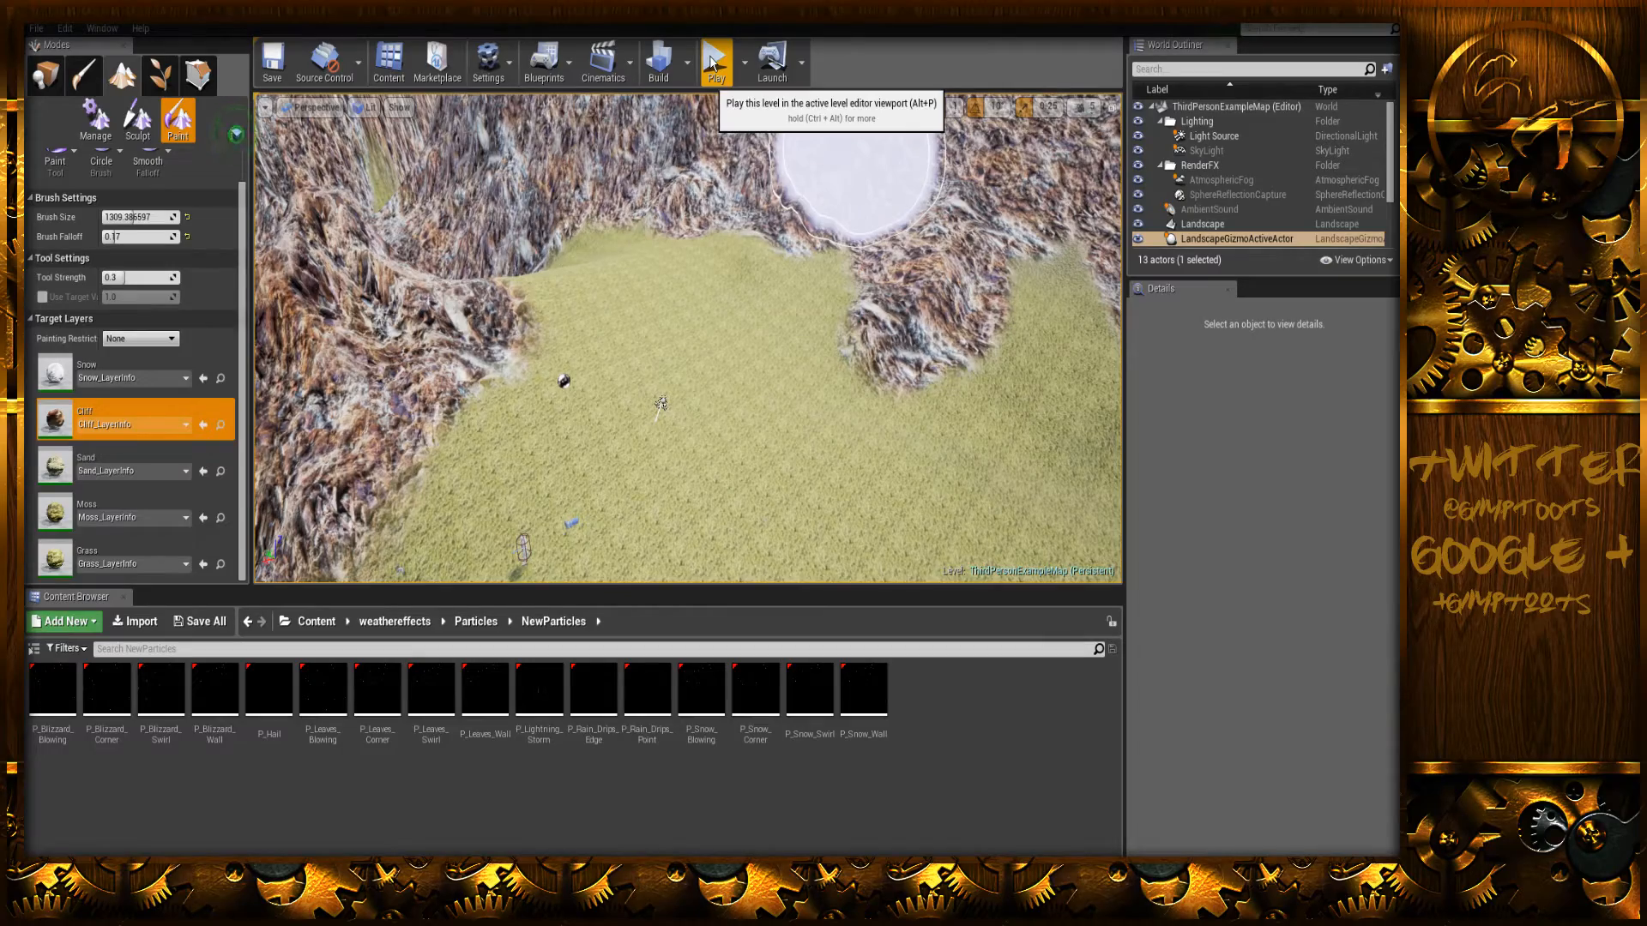
mouse_move(790, 233)
right_down()
mouse_move(802, 129)
mouse_move(1121, 148)
mouse_move(1012, 176)
mouse_move(926, 167)
mouse_move(815, 112)
mouse_move(828, 249)
mouse_move(870, 262)
mouse_move(777, 316)
right_up()
key(w)
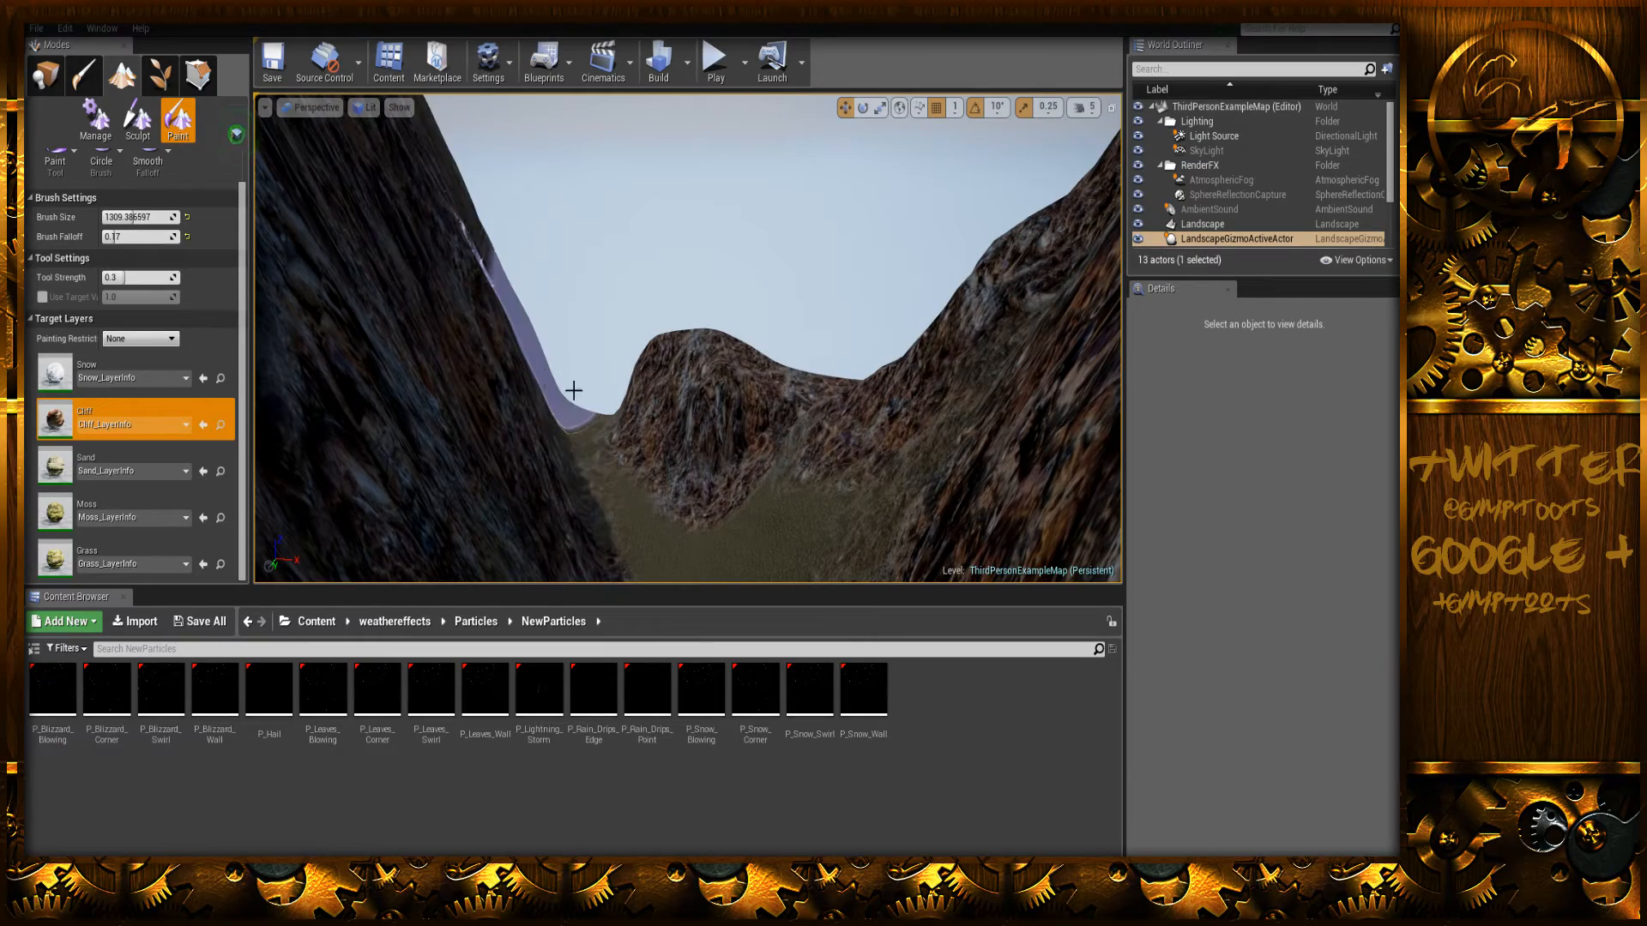
right_drag(235, 134, 236, 133)
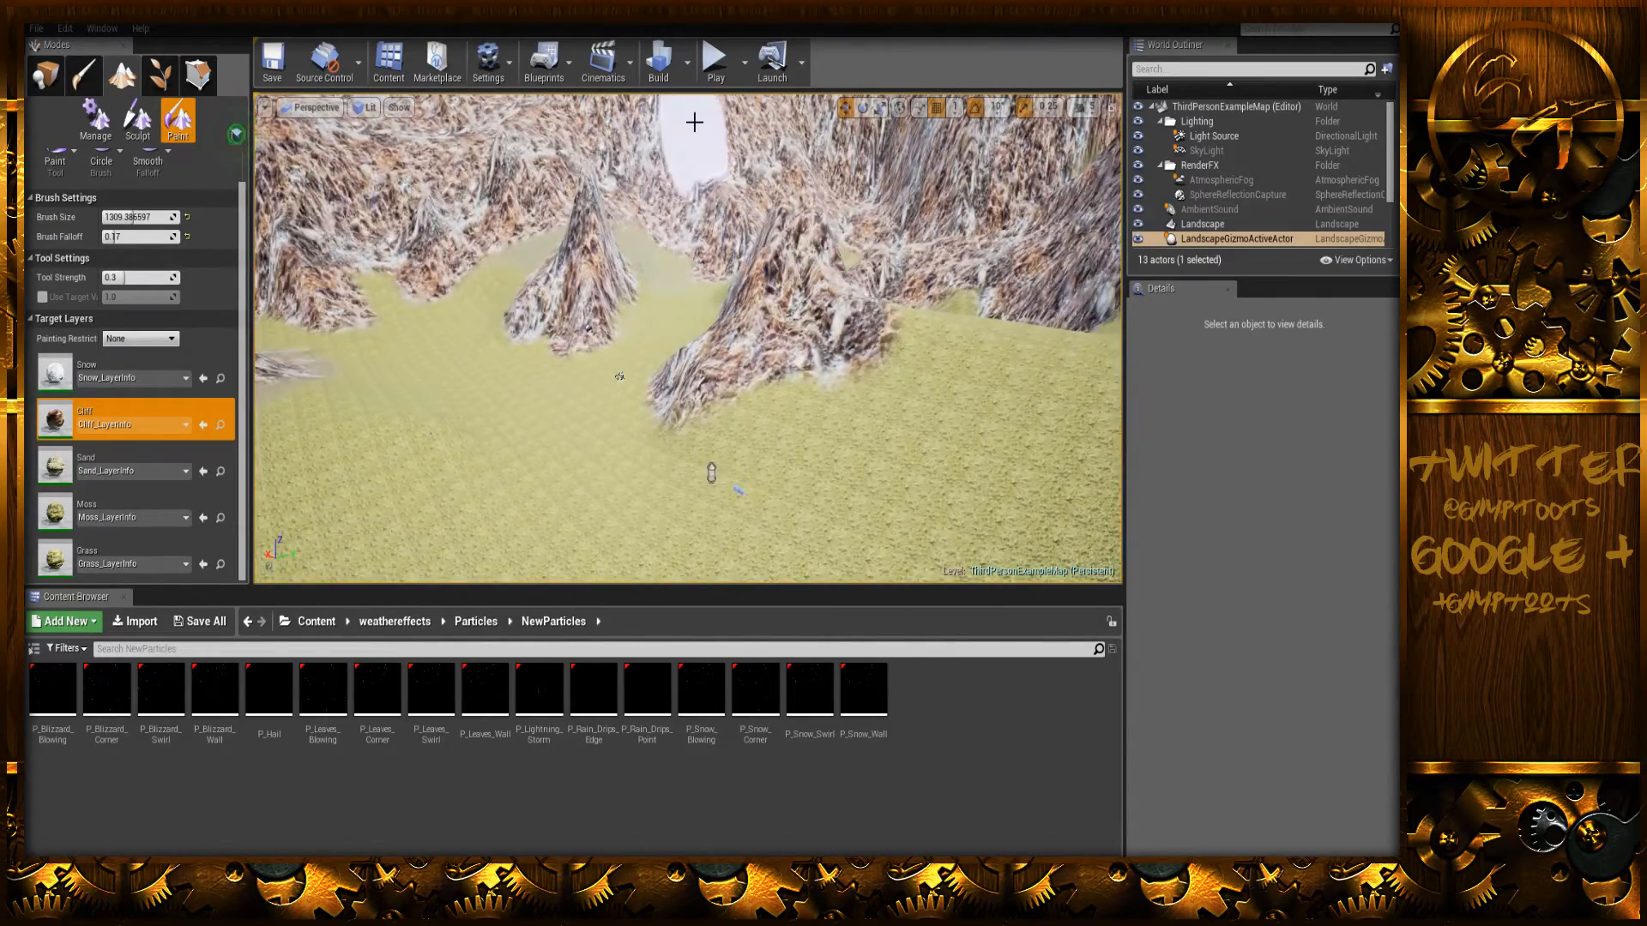
- Play the level full screen, run the character through the grassy valleys to inspect the cliffs, and return to the editor
click(715, 48)
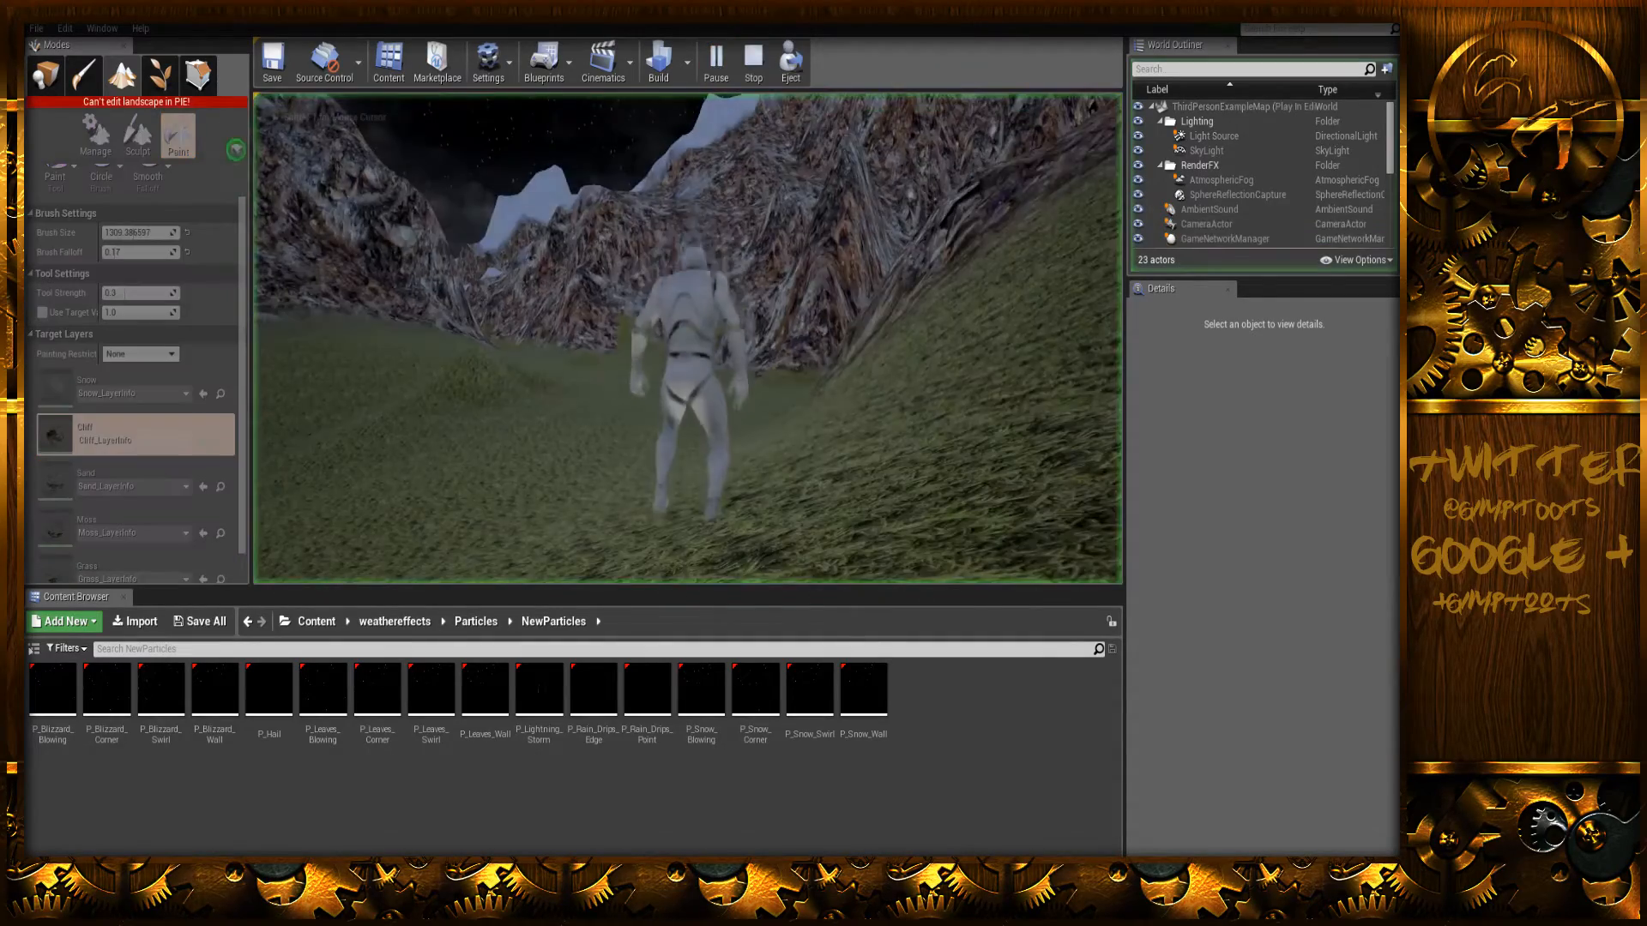
key(F11)
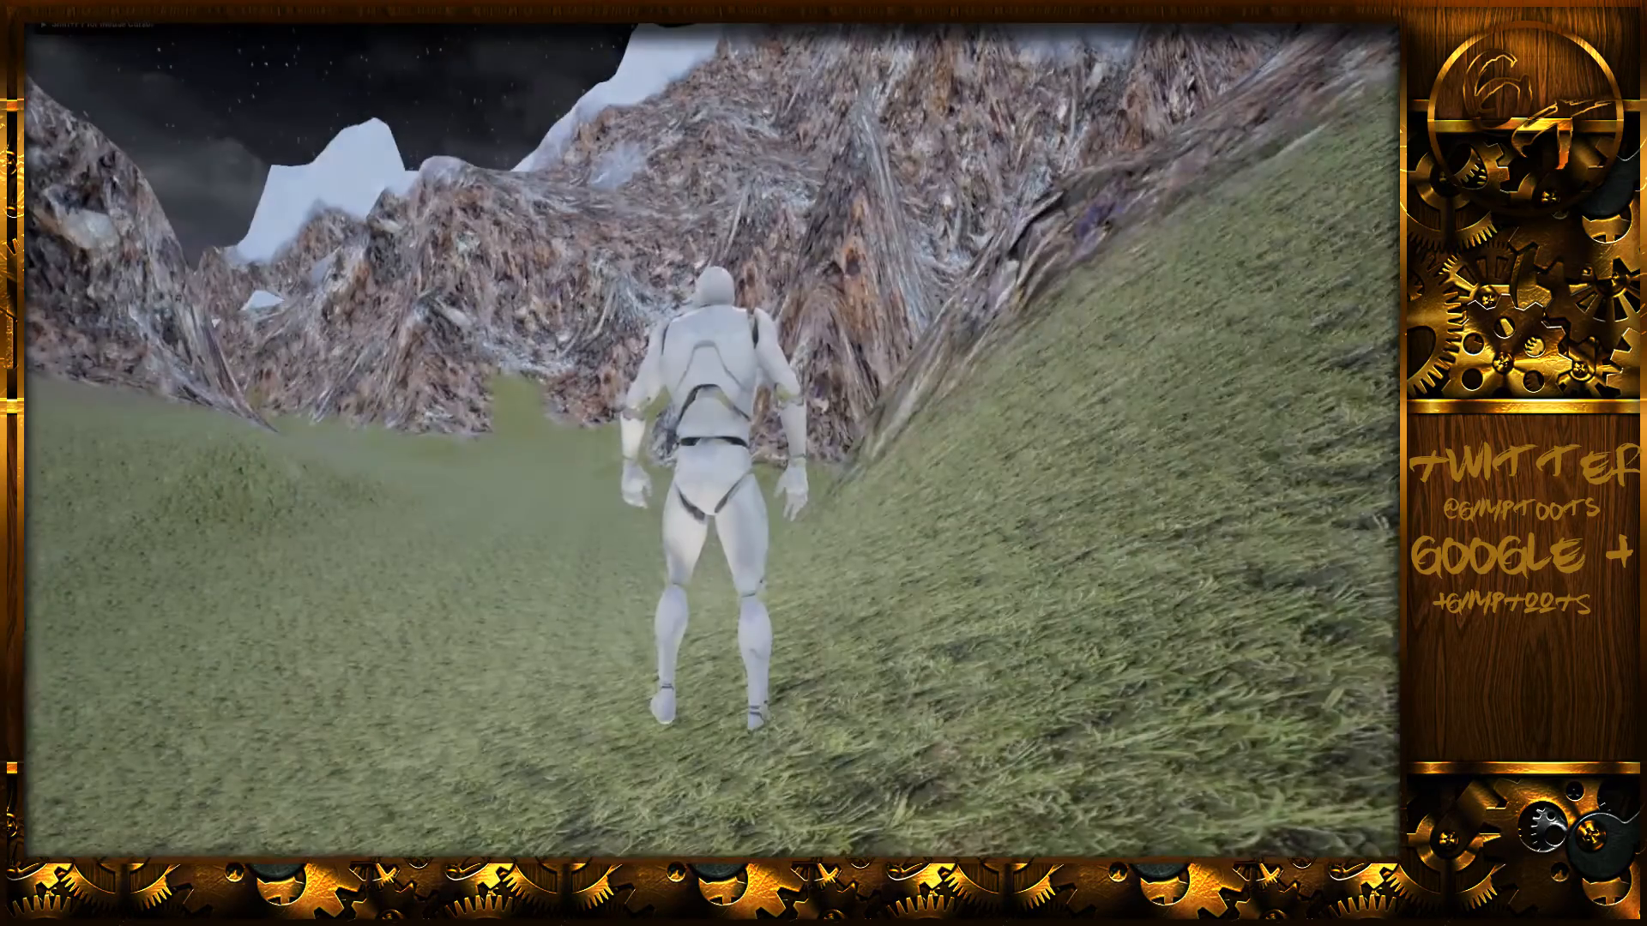
key(w)
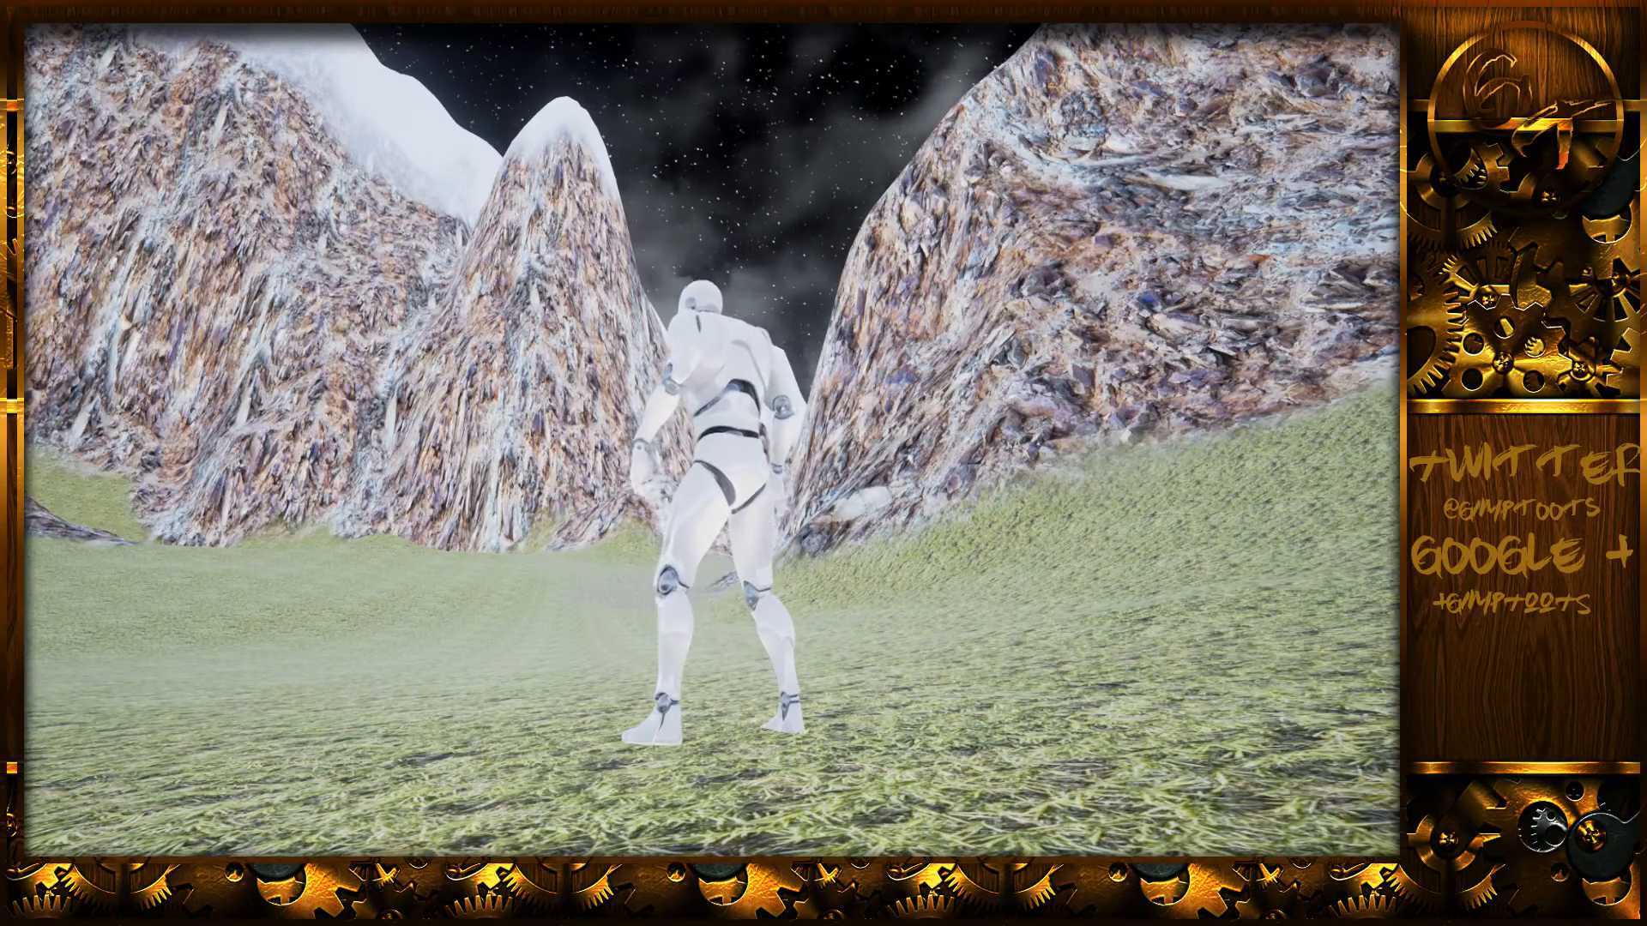
key(w)
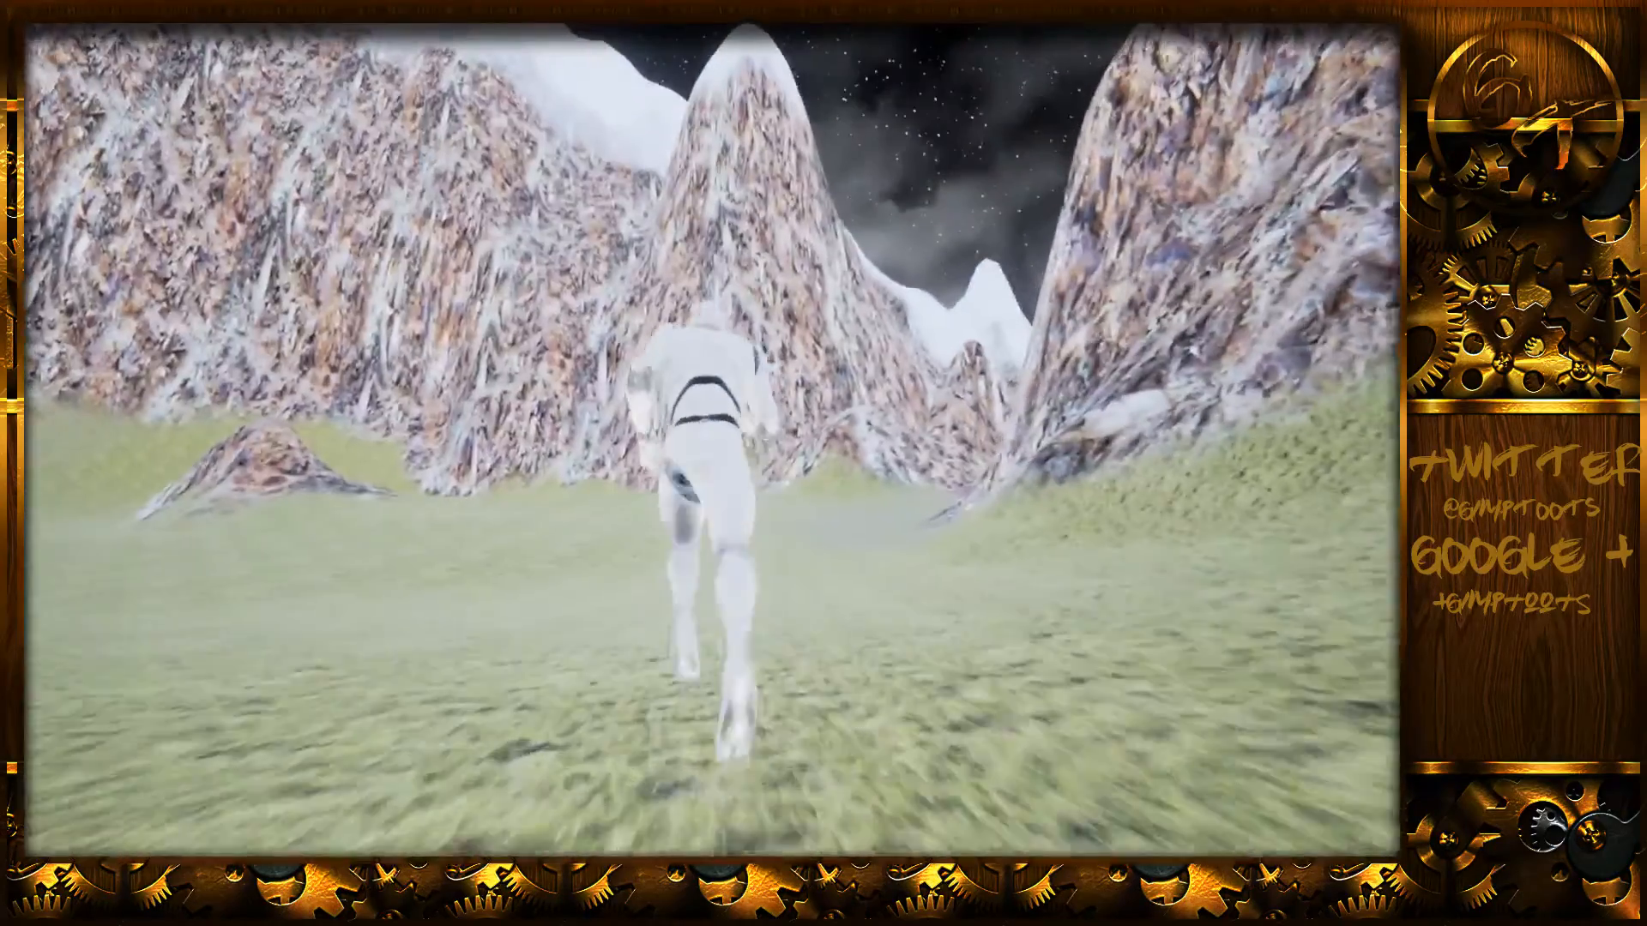
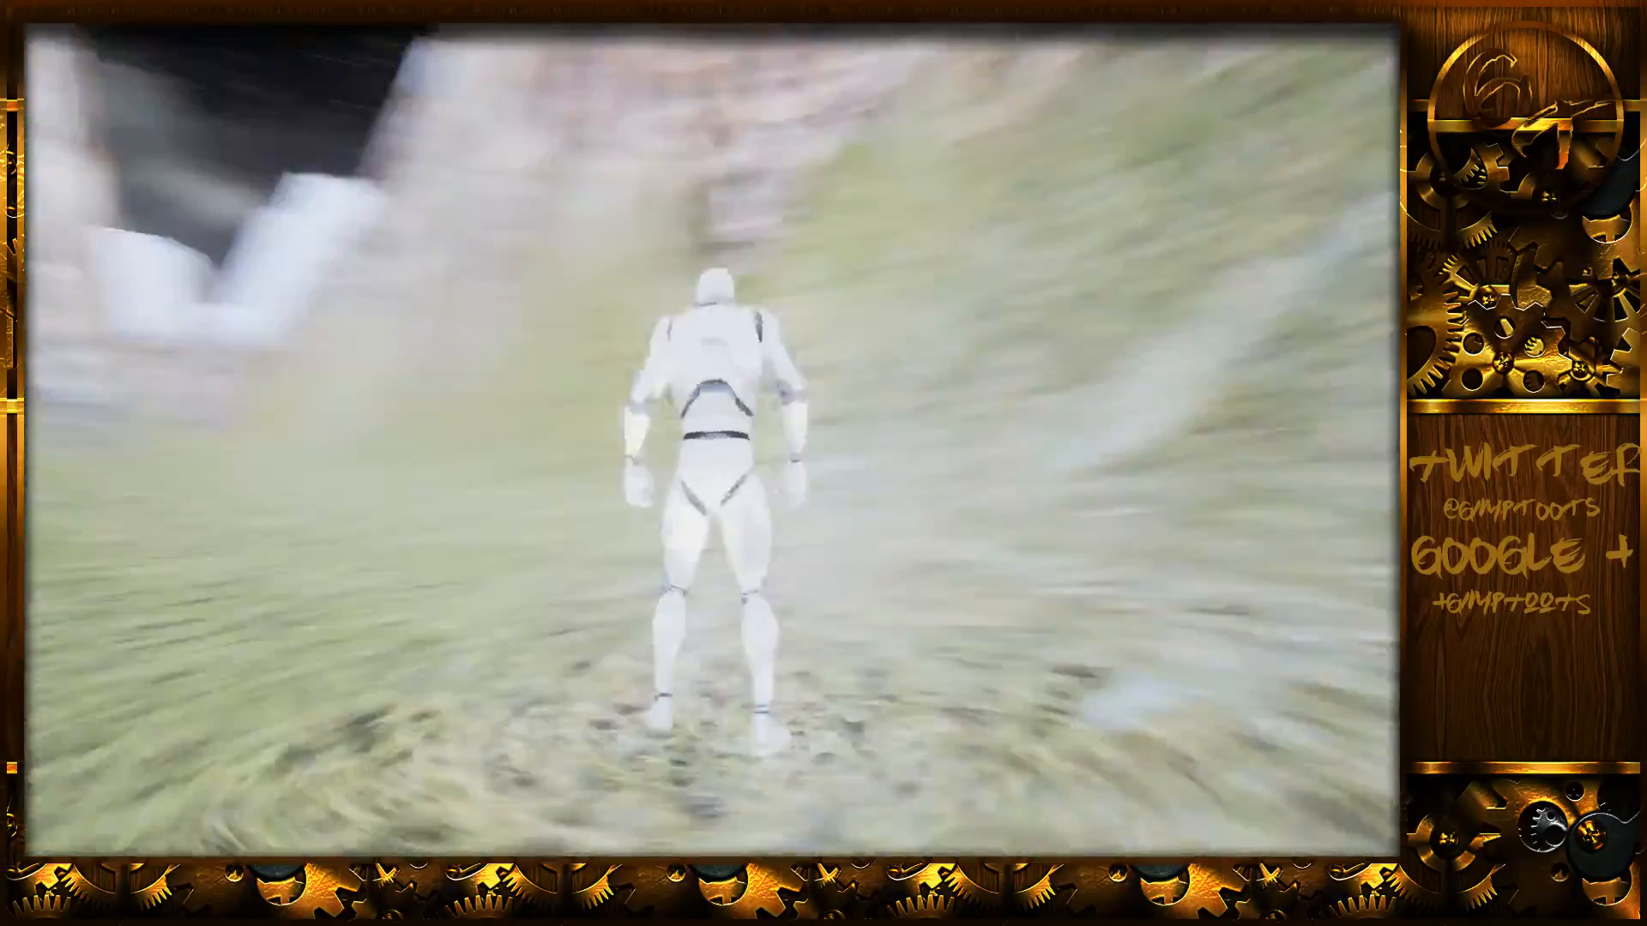
key(w)
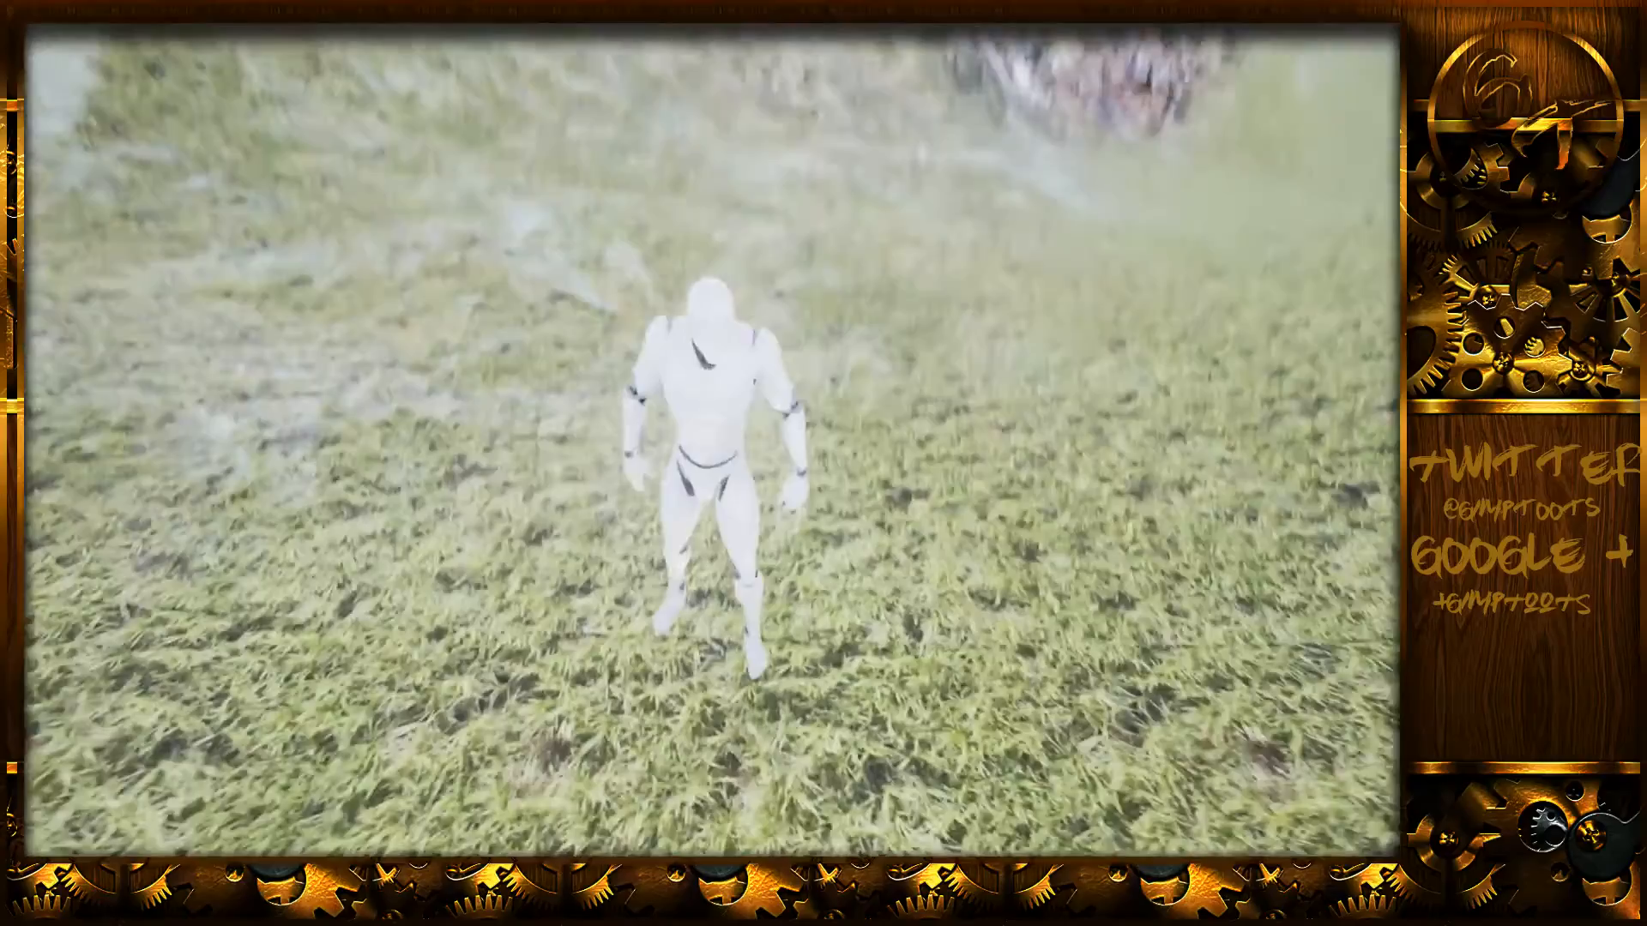
key(w)
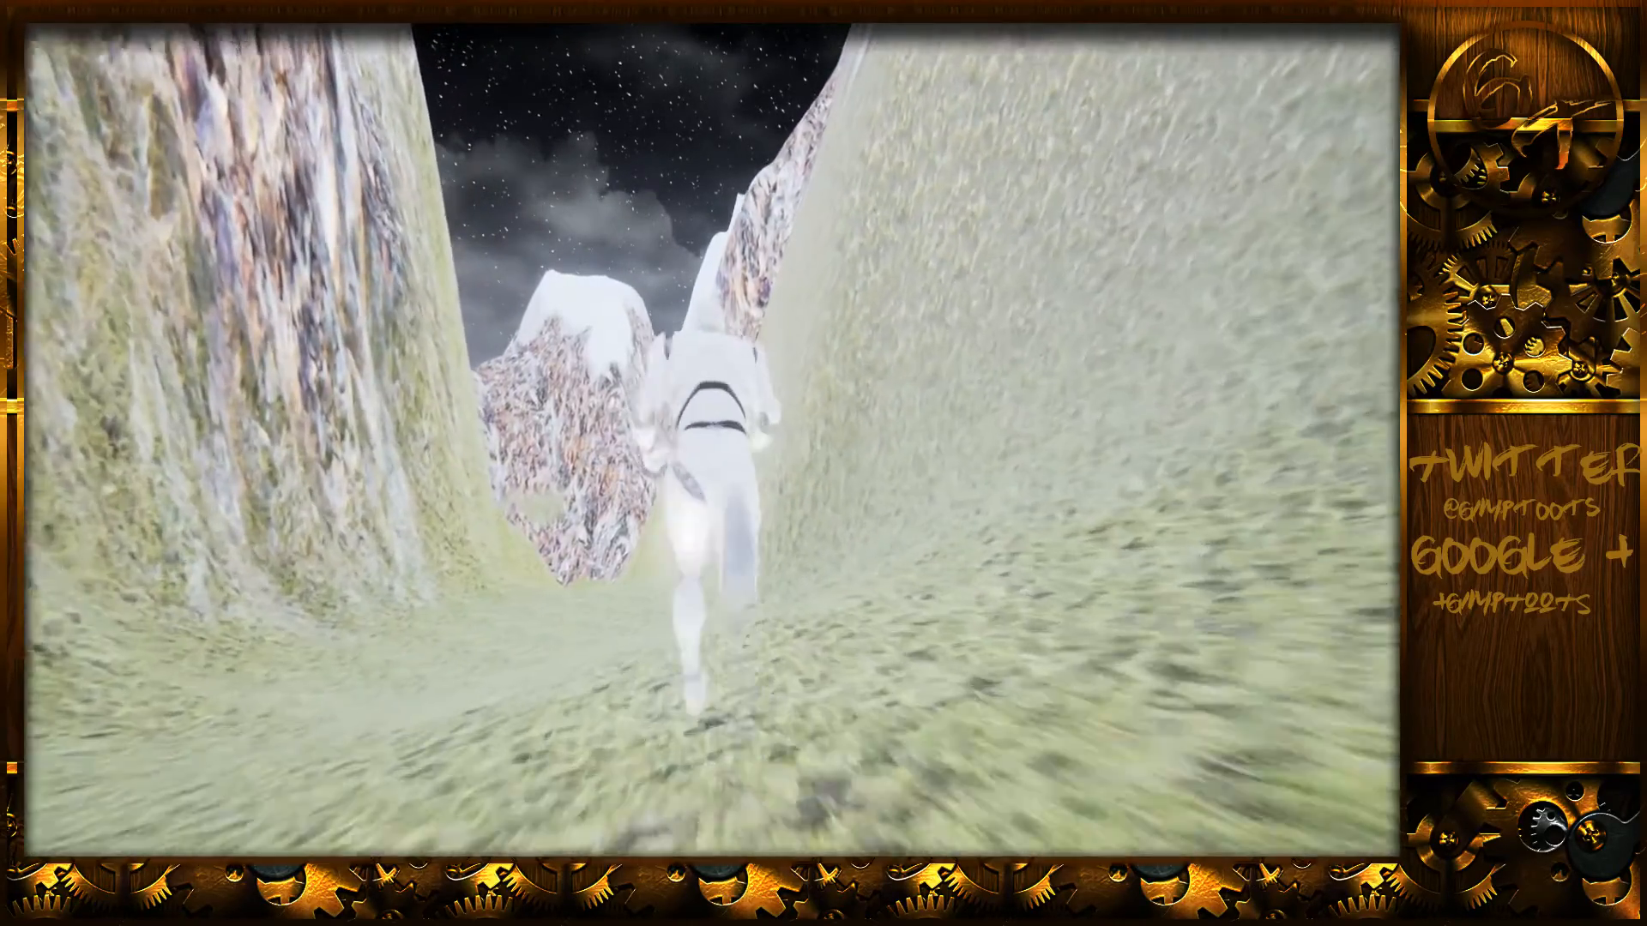
key(w)
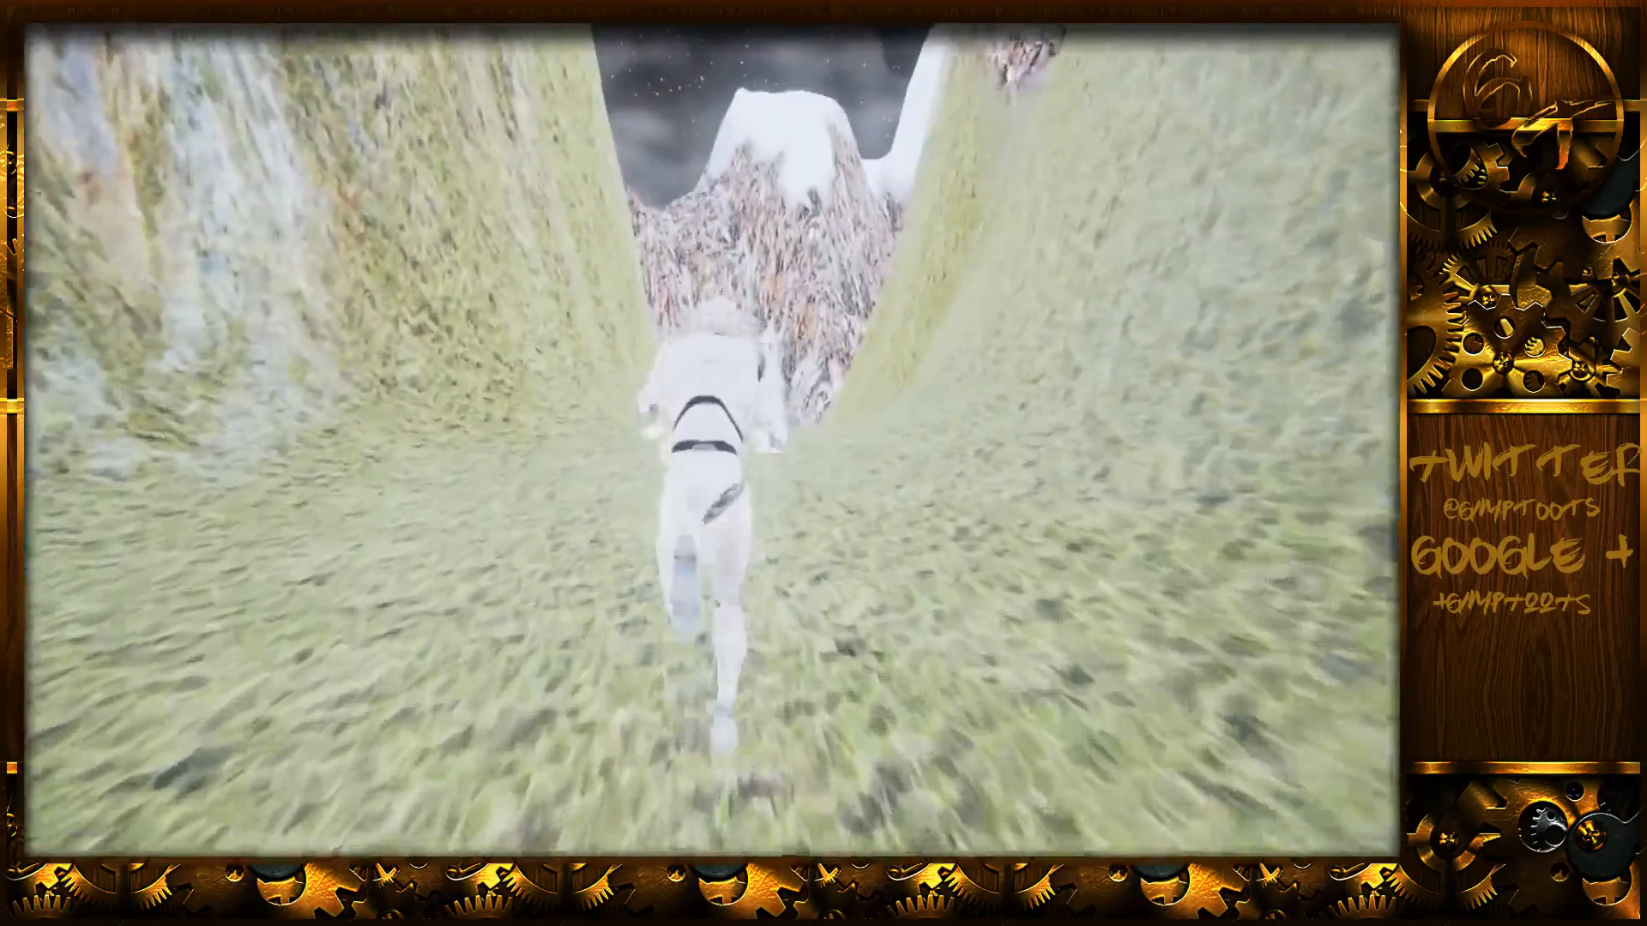
key(w)
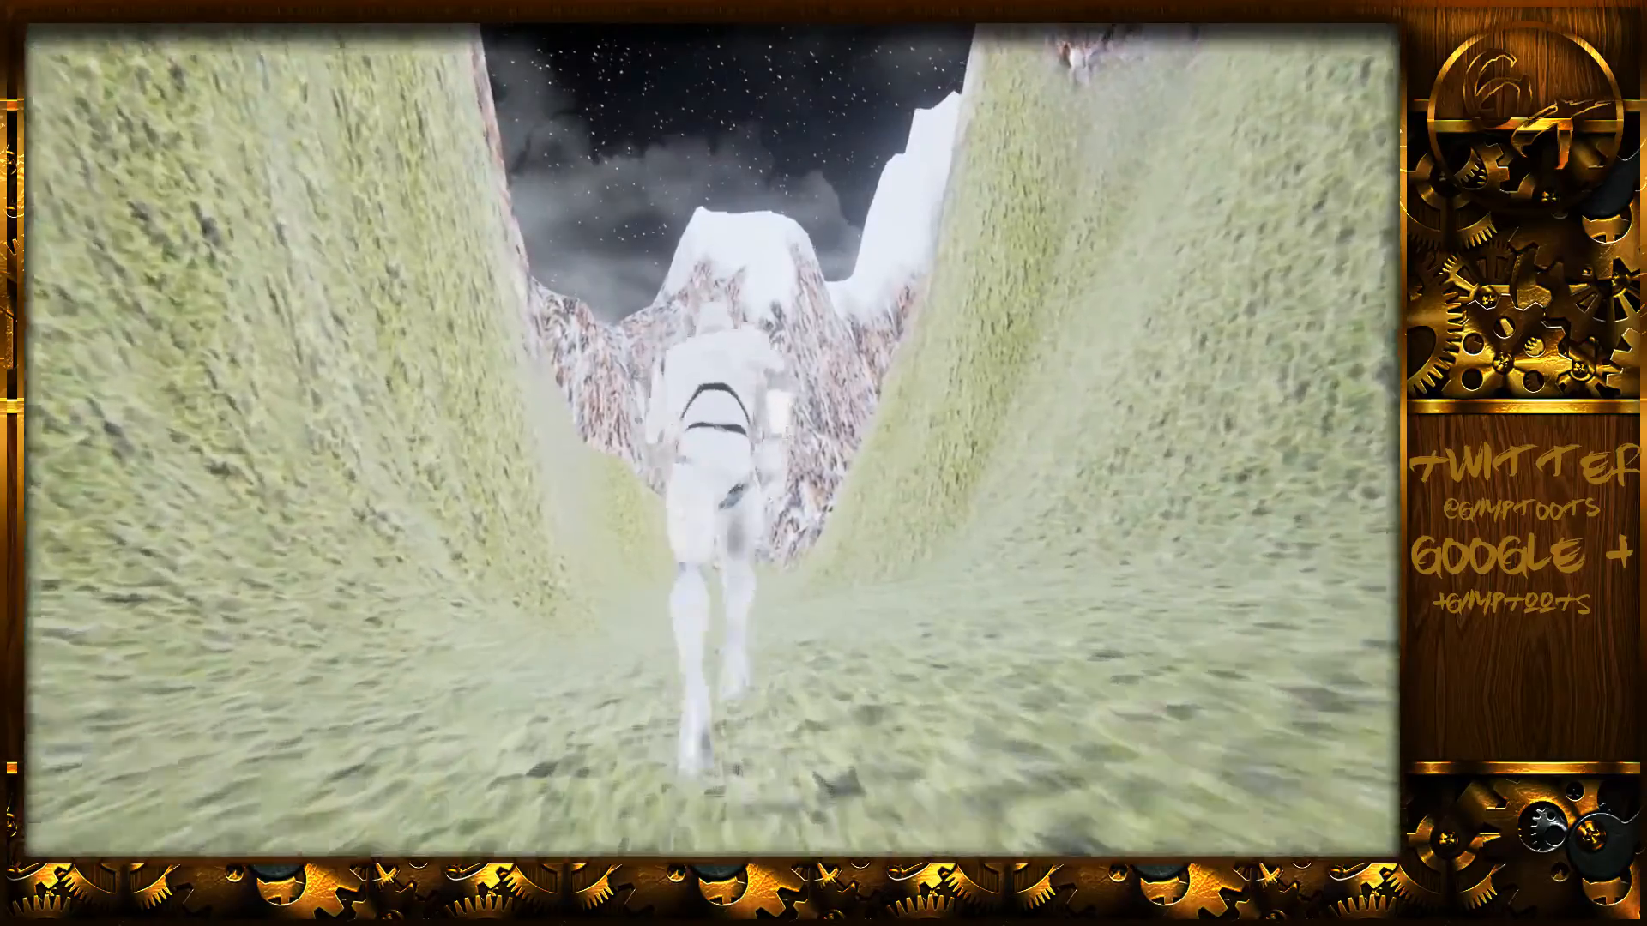
key(w)
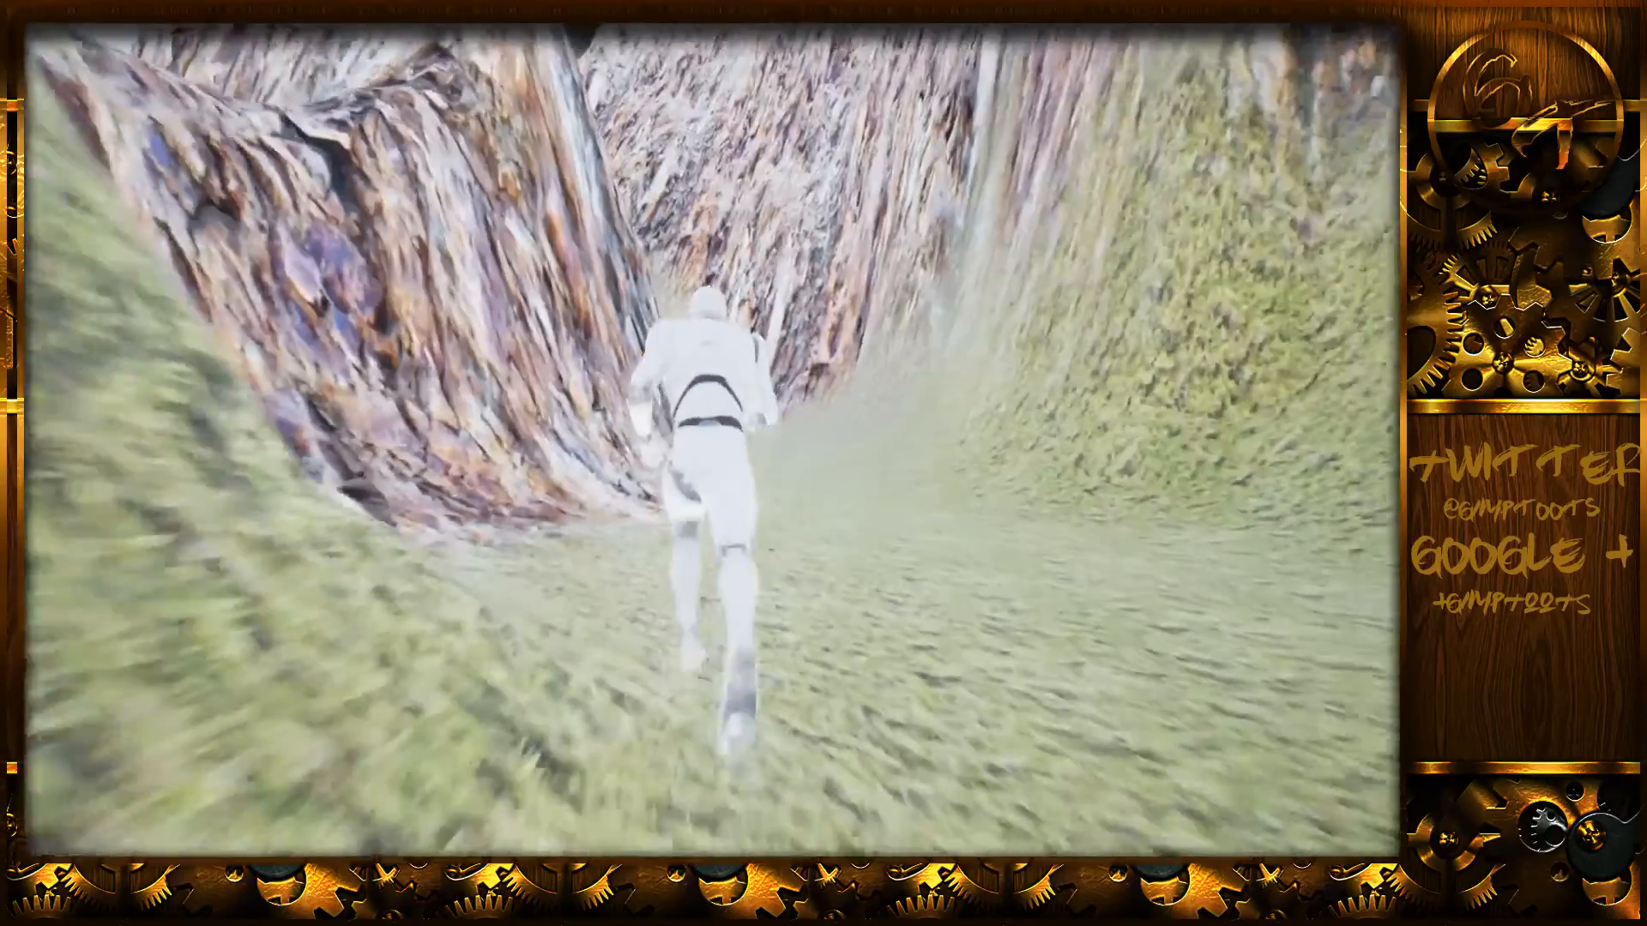
key(Escape)
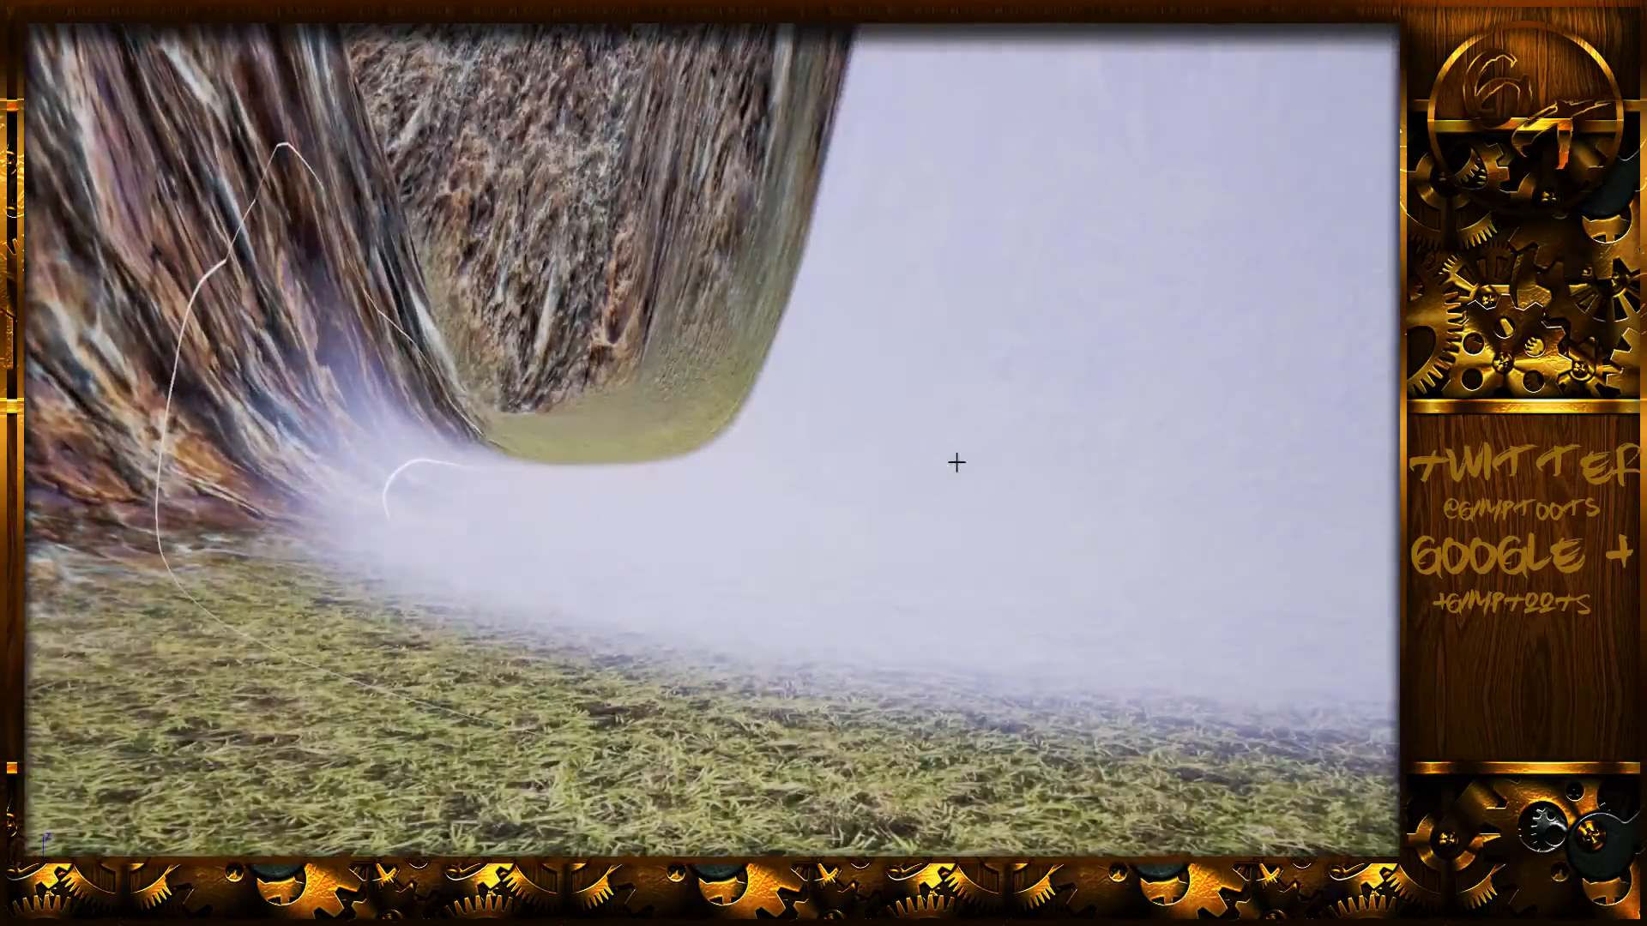
key(F11)
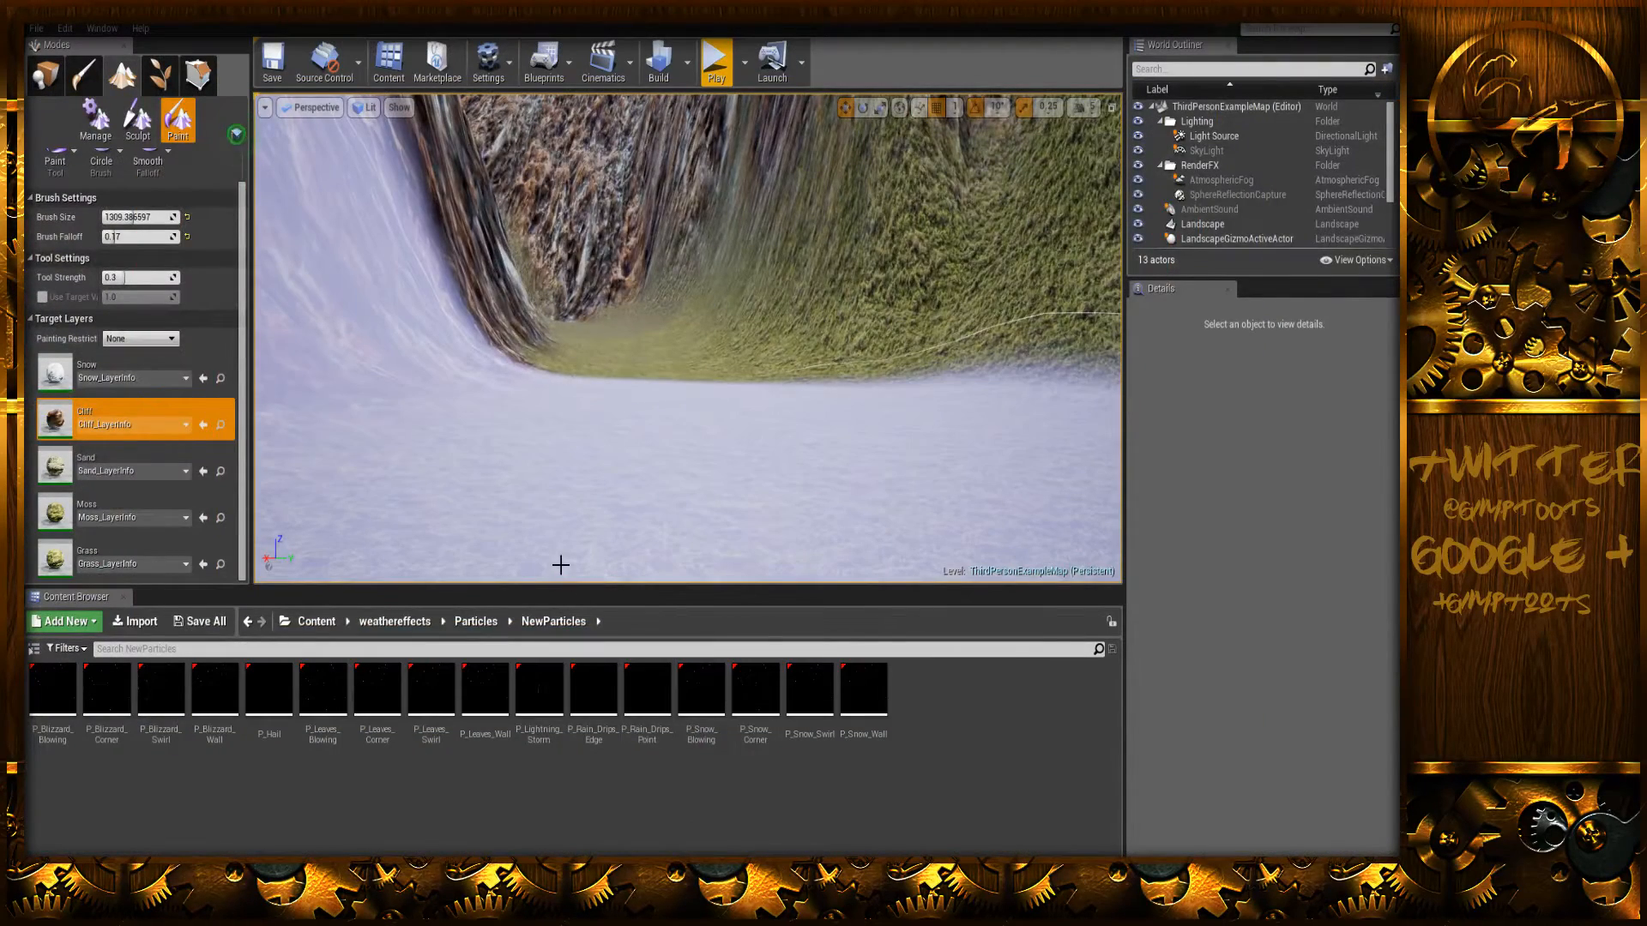
- Switch to OBS to check the stream and minimize its window
key(alt+Tab)
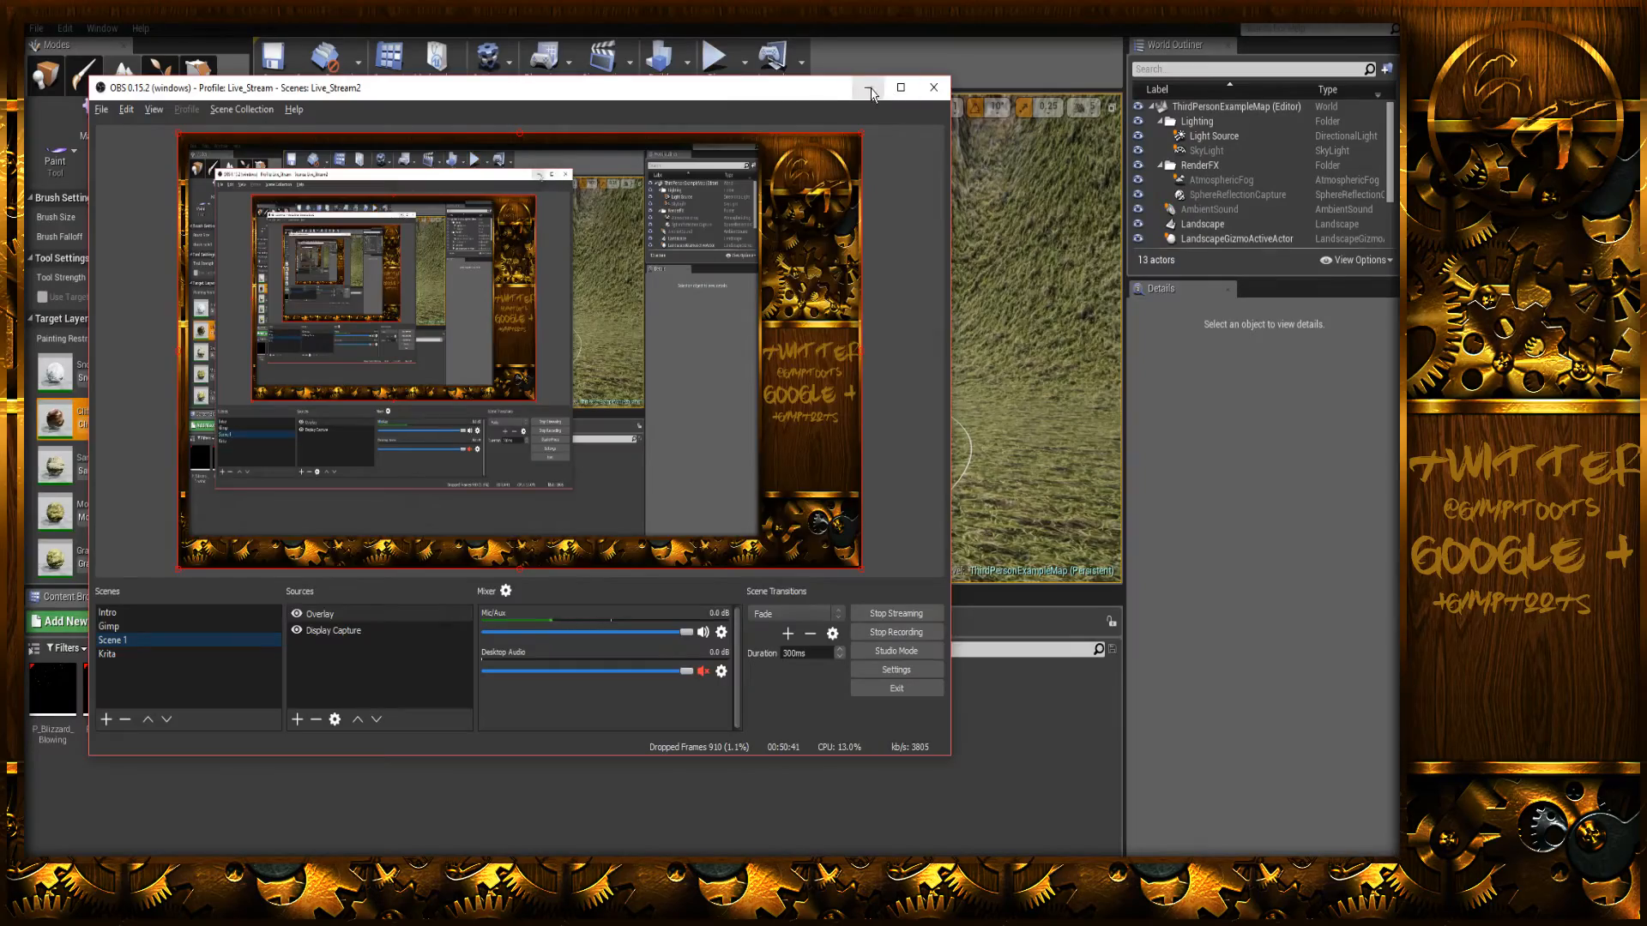
click(871, 91)
- Reduce the brush size to about 517 and paint the Cliff layer along the upper part of the steep grassy slope
right_drag(709, 338, 815, 341)
mouse_move(695, 325)
right_down()
mouse_move(740, 328)
mouse_move(780, 300)
mouse_move(858, 343)
mouse_move(709, 288)
right_up()
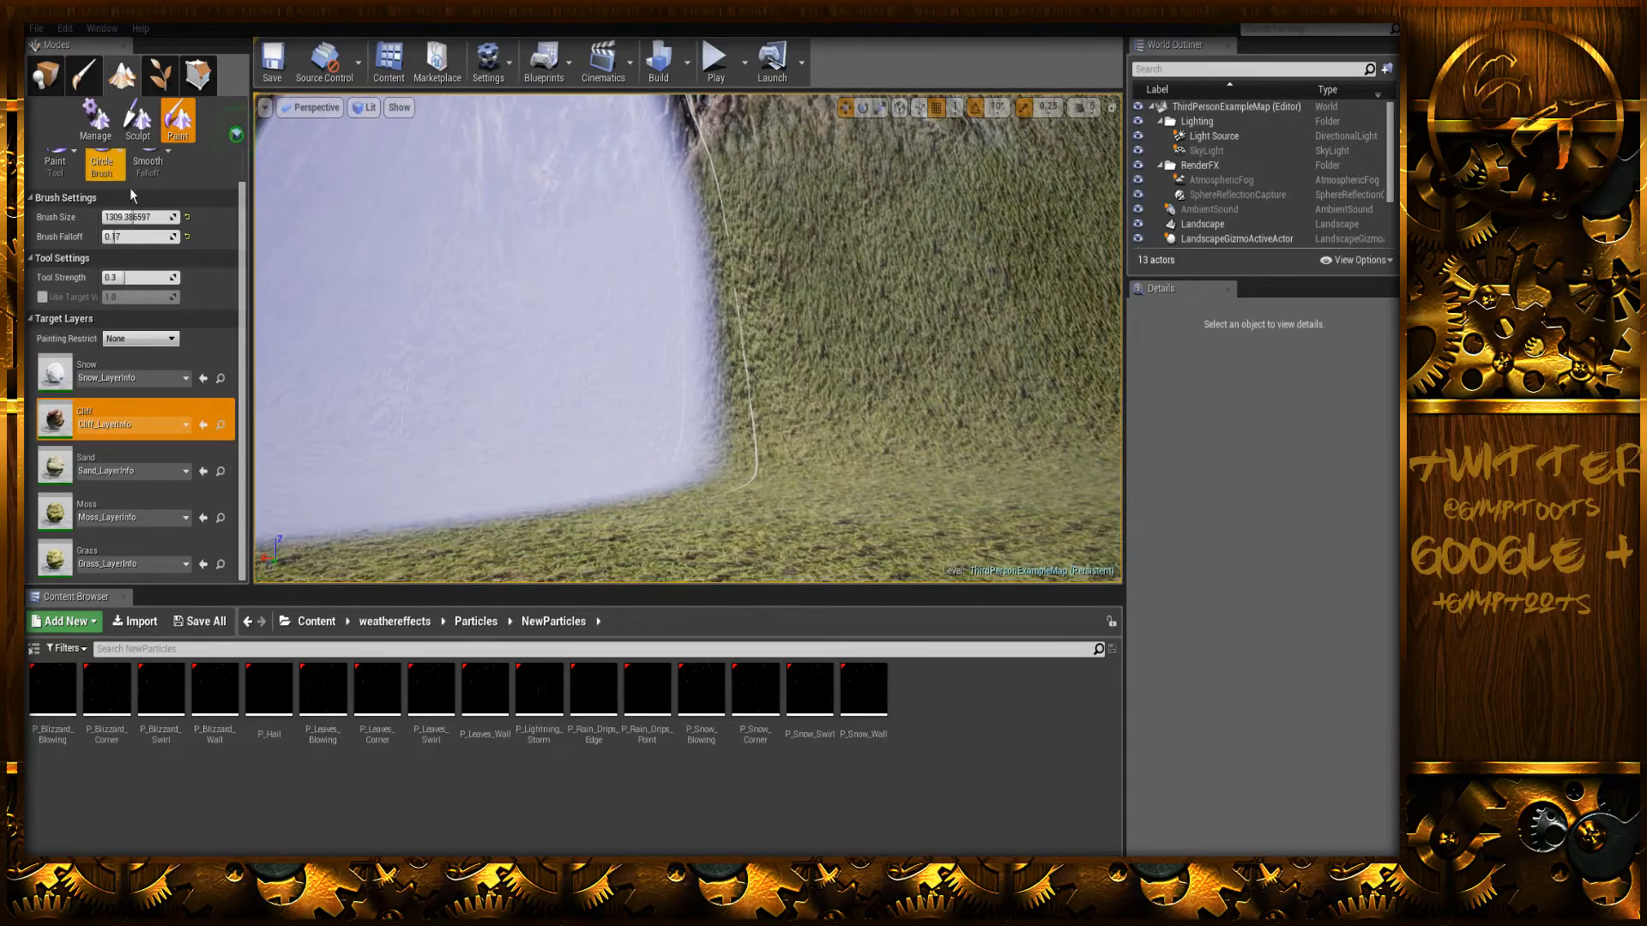
drag(132, 217, 115, 217)
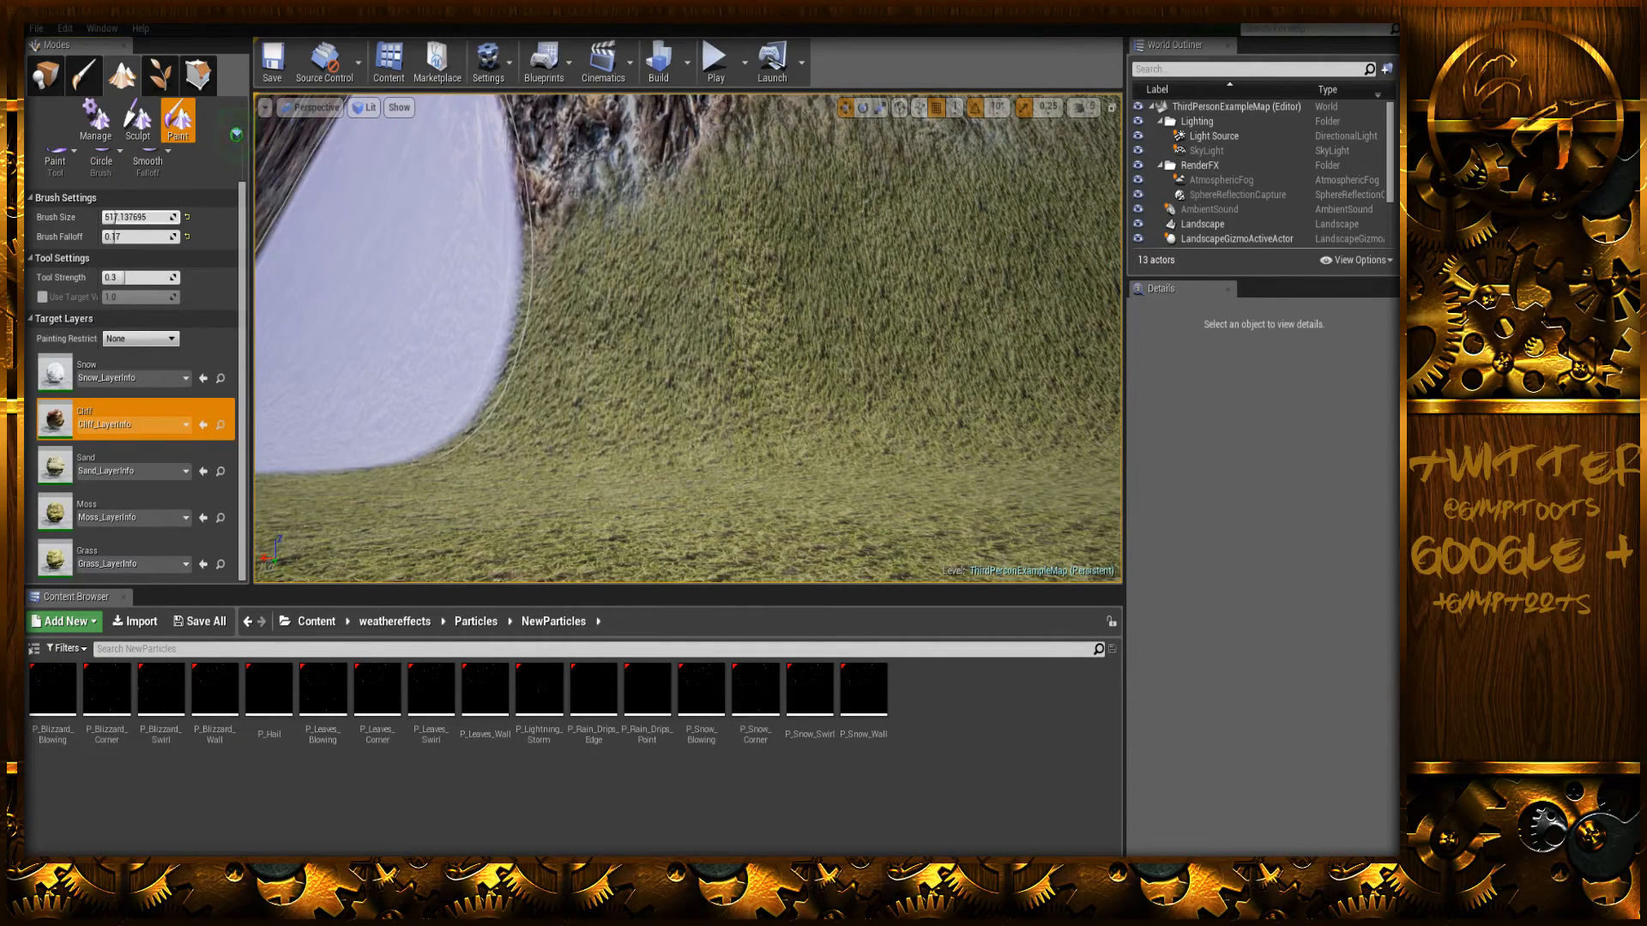
mouse_move(562, 209)
mouse_down()
mouse_move(404, 173)
mouse_move(714, 163)
mouse_move(783, 173)
mouse_move(779, 187)
mouse_up()
mouse_move(779, 187)
right_down()
mouse_move(755, 198)
mouse_move(824, 129)
mouse_move(835, 55)
mouse_move(802, 309)
mouse_move(793, 232)
right_up()
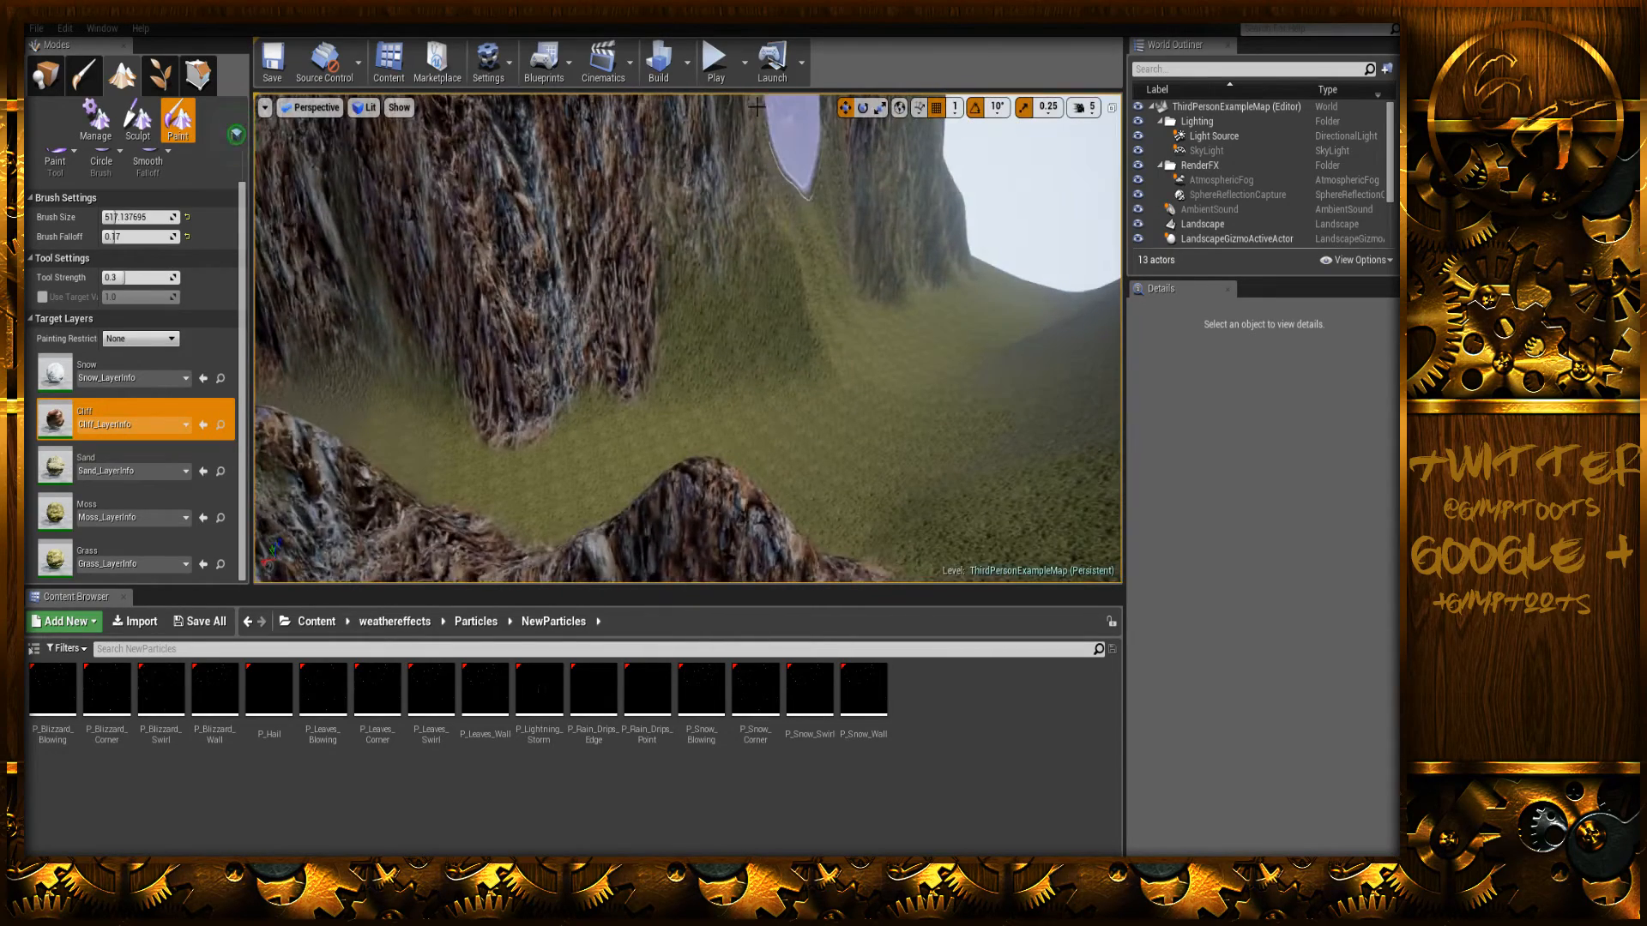
- Paint the Cliff layer over the rest of the steep grassy slope and the green patches on the neighbouring mountain walls
mouse_move(801, 249)
mouse_down()
mouse_move(691, 260)
mouse_move(785, 193)
mouse_move(802, 142)
mouse_move(862, 215)
mouse_move(772, 256)
mouse_up()
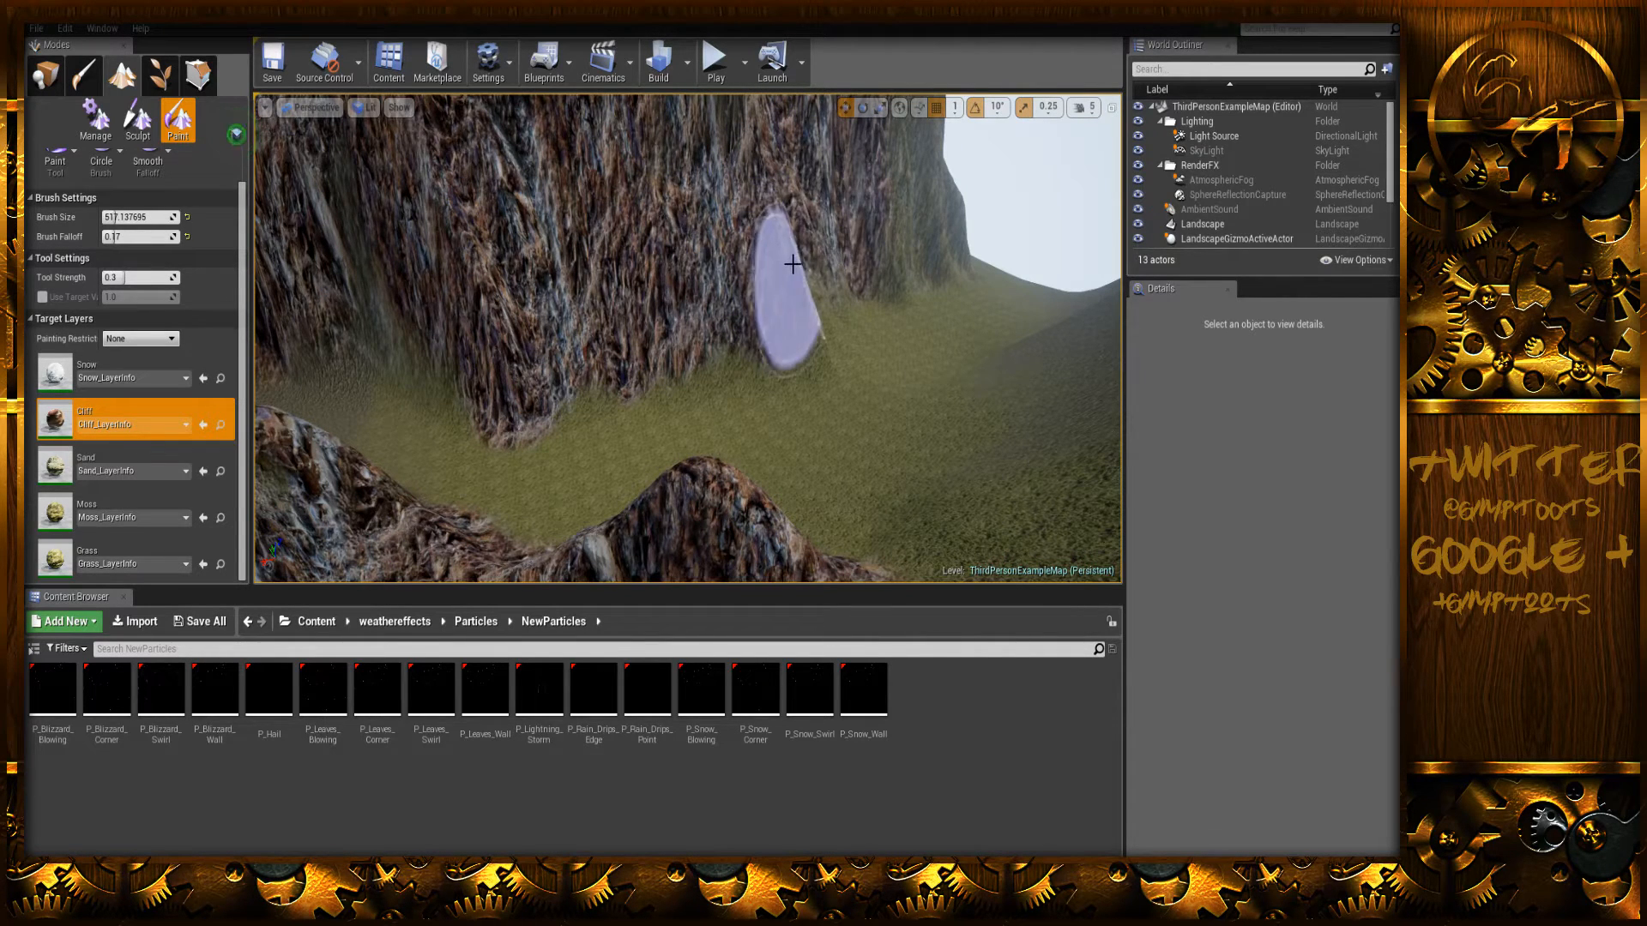
mouse_move(724, 291)
mouse_down()
mouse_move(441, 309)
mouse_move(324, 272)
mouse_move(570, 262)
mouse_move(823, 158)
mouse_move(960, 185)
mouse_up()
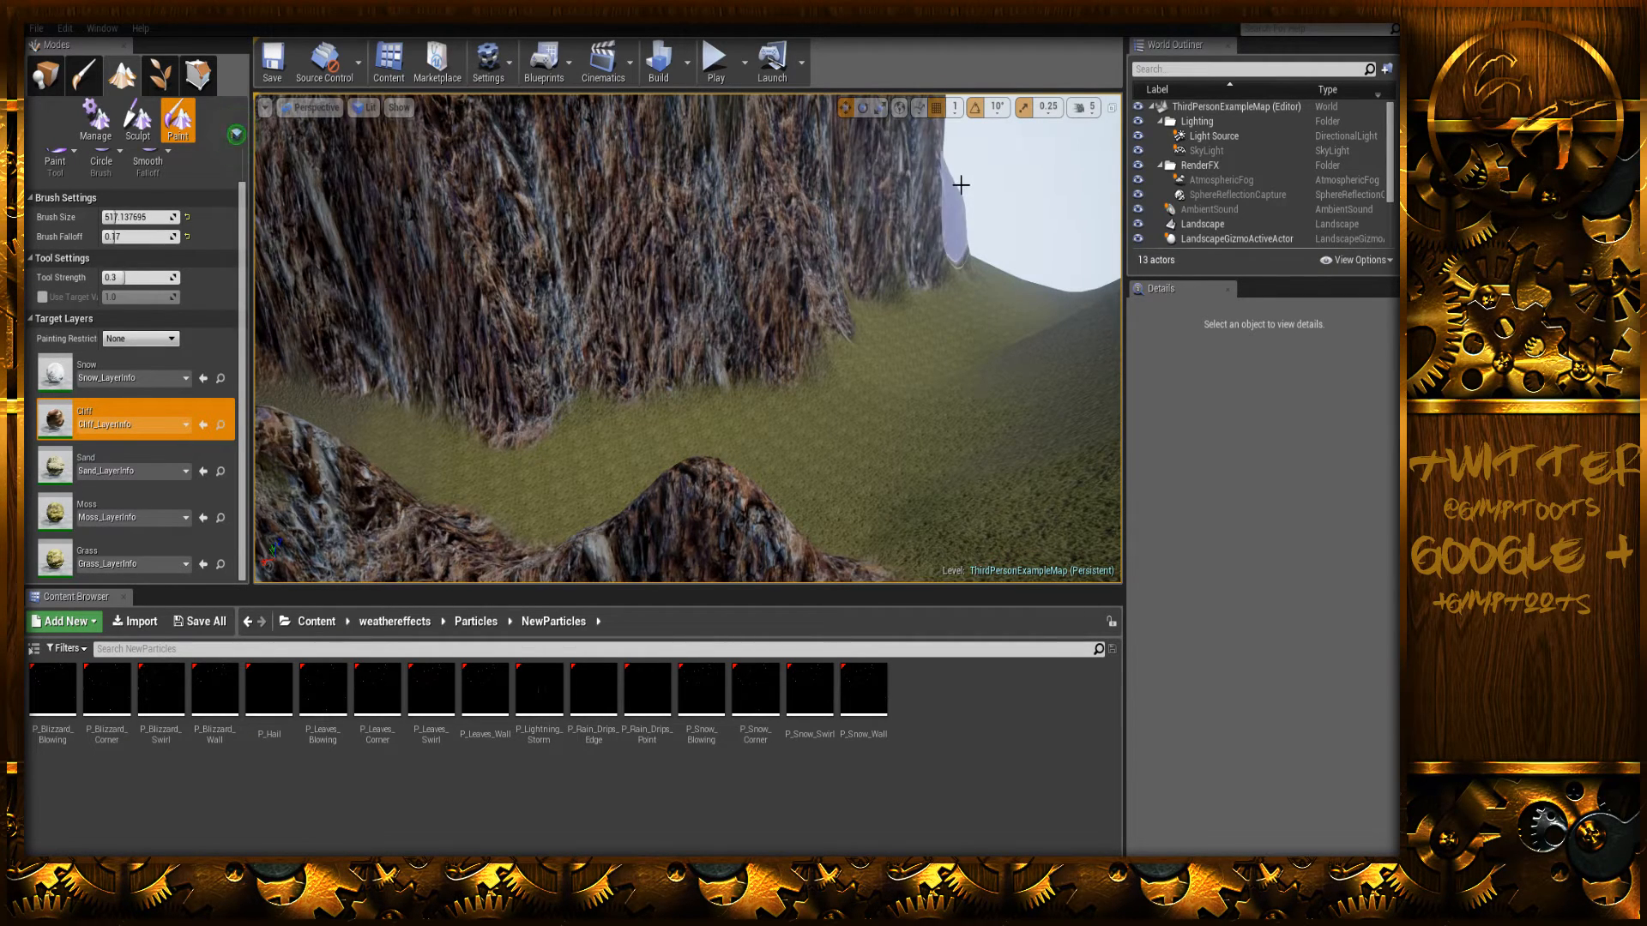
mouse_move(700, 233)
right_down()
mouse_move(480, 184)
mouse_move(635, 283)
mouse_move(719, 253)
right_up()
mouse_move(698, 253)
mouse_down()
mouse_move(713, 320)
mouse_move(651, 313)
mouse_move(650, 337)
mouse_move(803, 390)
mouse_move(717, 386)
mouse_move(769, 364)
mouse_move(567, 260)
mouse_move(563, 203)
mouse_move(661, 214)
mouse_up()
mouse_move(661, 214)
right_down()
mouse_move(540, 95)
mouse_move(729, 318)
mouse_move(790, 301)
mouse_move(661, 214)
right_up()
mouse_move(623, 211)
mouse_down()
mouse_move(555, 235)
mouse_move(555, 357)
mouse_move(604, 489)
mouse_move(668, 497)
mouse_move(423, 269)
mouse_move(404, 345)
mouse_move(382, 357)
mouse_move(302, 326)
mouse_move(449, 404)
mouse_move(284, 404)
mouse_move(481, 441)
mouse_move(463, 489)
mouse_move(423, 420)
mouse_up()
mouse_move(423, 419)
right_down()
mouse_move(377, 463)
mouse_move(411, 446)
mouse_move(481, 326)
mouse_move(532, 489)
mouse_move(549, 480)
right_up()
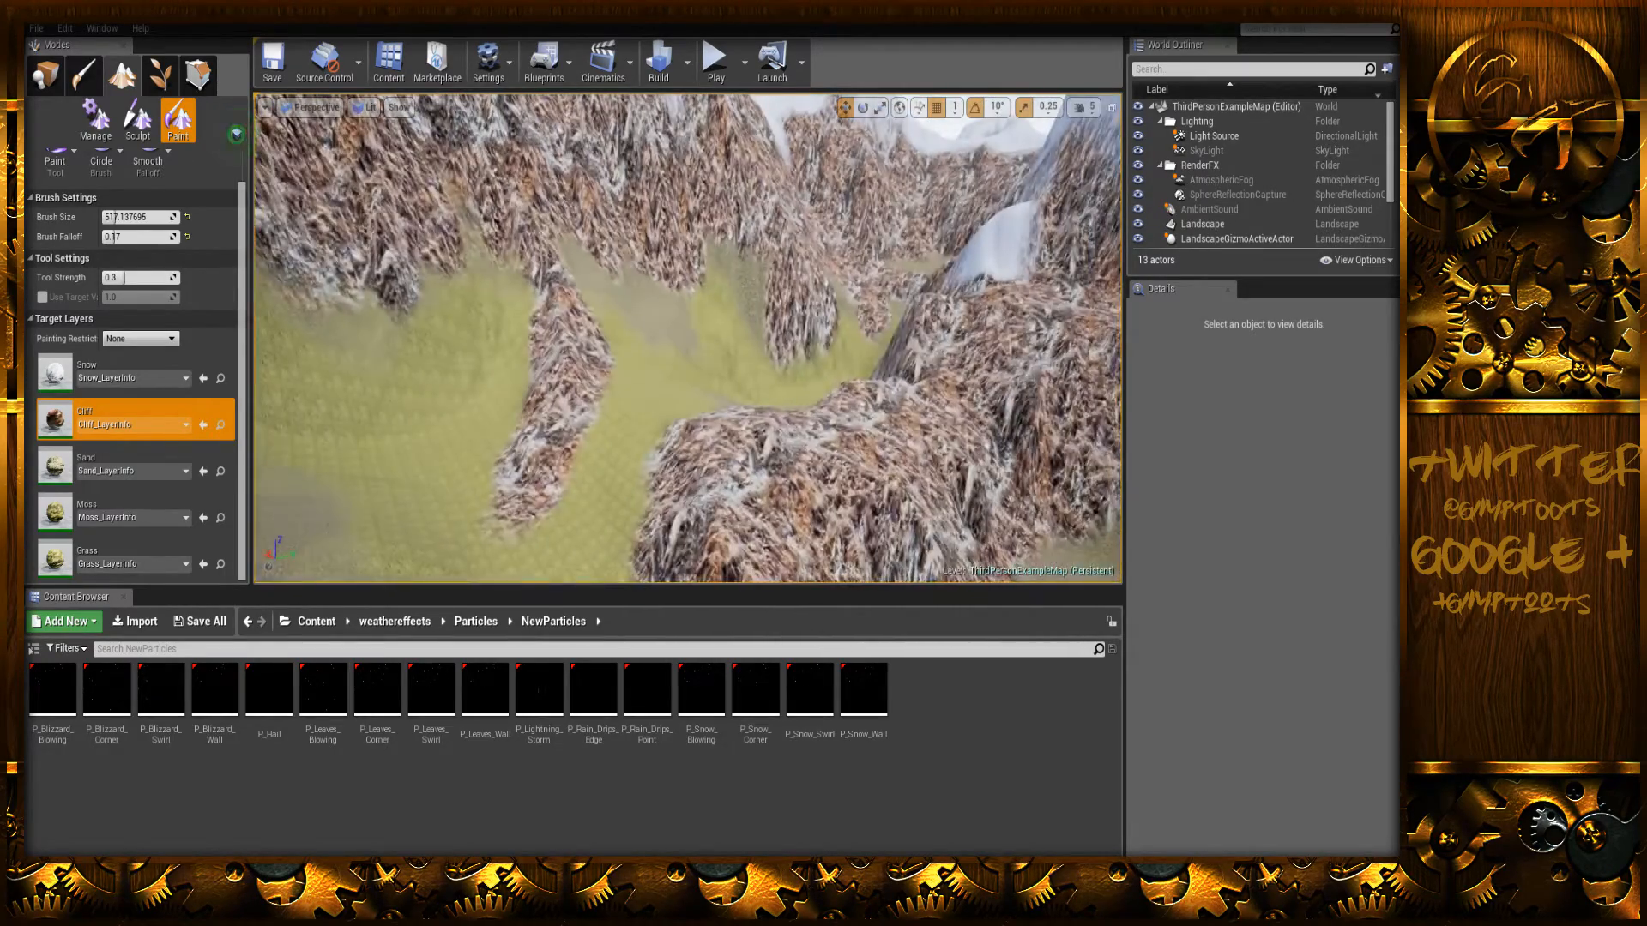
- Paint the Cliff layer along the lower faces of the rock walls where they meet the valley floor
mouse_move(422, 415)
right_down()
mouse_move(437, 395)
mouse_move(420, 382)
right_up()
mouse_move(577, 335)
mouse_down()
mouse_move(544, 360)
mouse_move(661, 338)
mouse_move(867, 243)
mouse_move(681, 303)
mouse_move(445, 280)
mouse_move(787, 228)
mouse_move(842, 195)
mouse_move(875, 237)
mouse_up()
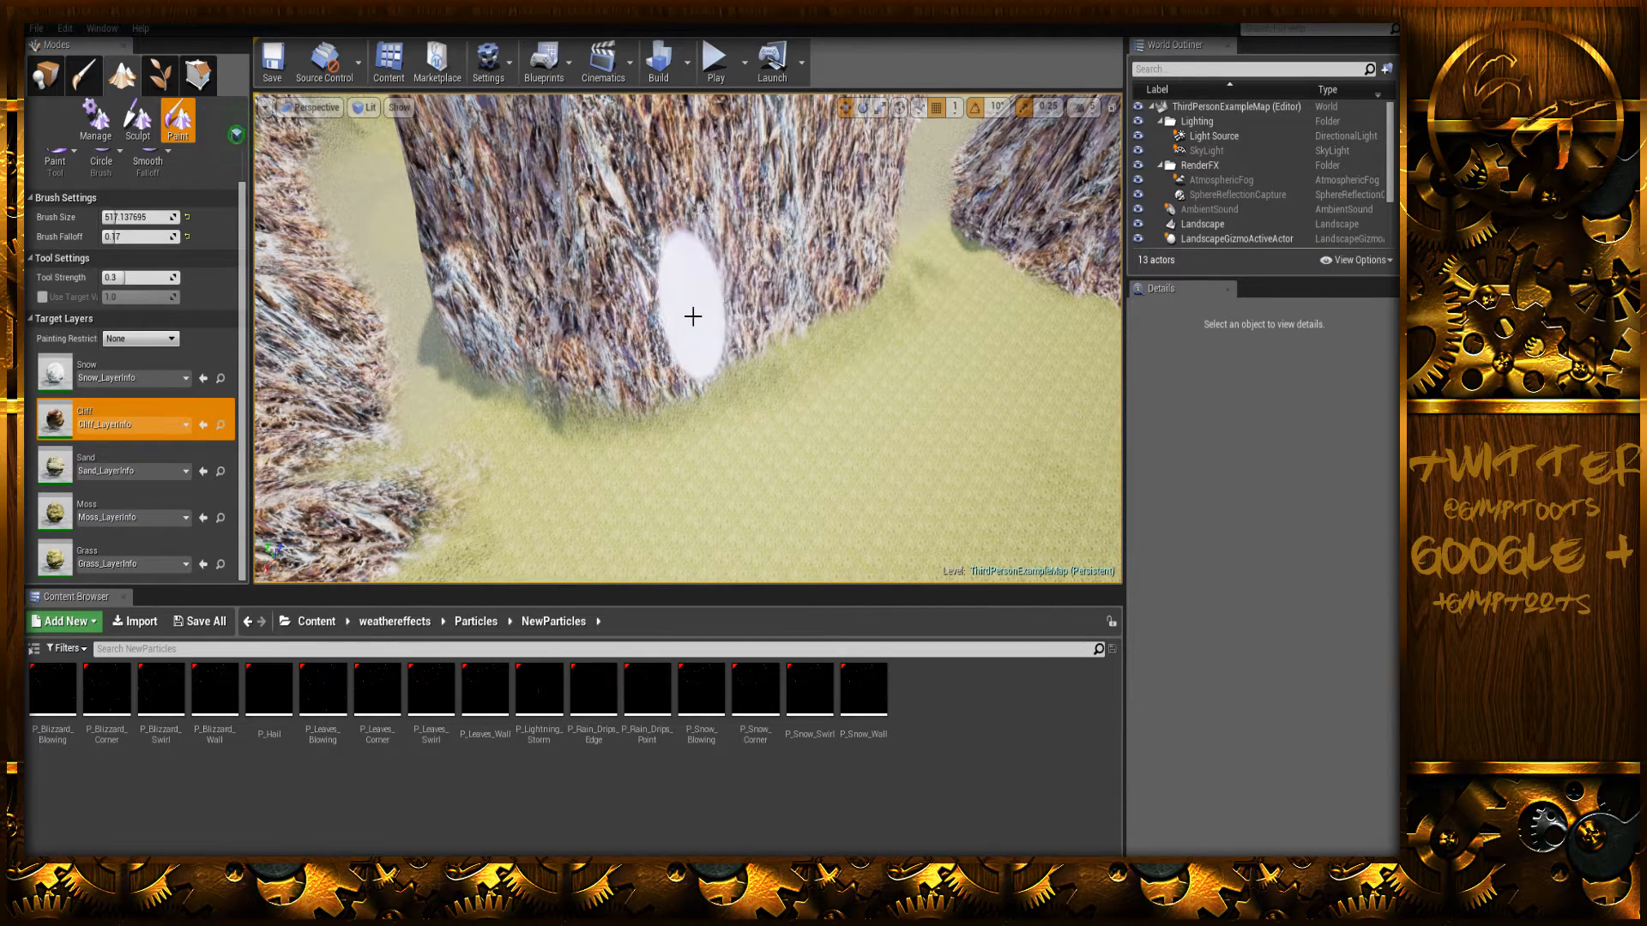
mouse_move(836, 264)
mouse_down()
mouse_move(762, 323)
mouse_move(600, 361)
mouse_up()
mouse_move(600, 361)
right_down()
mouse_move(773, 283)
mouse_move(737, 257)
mouse_move(635, 266)
mouse_move(532, 326)
mouse_move(463, 300)
mouse_move(463, 360)
mouse_move(481, 369)
mouse_move(472, 279)
mouse_move(484, 374)
right_up()
mouse_move(631, 351)
mouse_down()
mouse_move(552, 268)
mouse_move(507, 404)
mouse_move(514, 378)
mouse_move(431, 322)
mouse_move(668, 350)
mouse_up()
mouse_move(703, 313)
mouse_down()
mouse_move(728, 291)
mouse_move(779, 334)
mouse_move(834, 331)
mouse_move(812, 224)
mouse_move(871, 279)
mouse_move(864, 404)
mouse_move(904, 386)
mouse_move(909, 423)
mouse_move(584, 407)
mouse_move(1004, 324)
mouse_move(974, 317)
mouse_move(992, 335)
mouse_move(1042, 295)
mouse_move(1029, 349)
mouse_move(986, 353)
mouse_move(832, 431)
mouse_move(606, 386)
mouse_move(295, 388)
mouse_up()
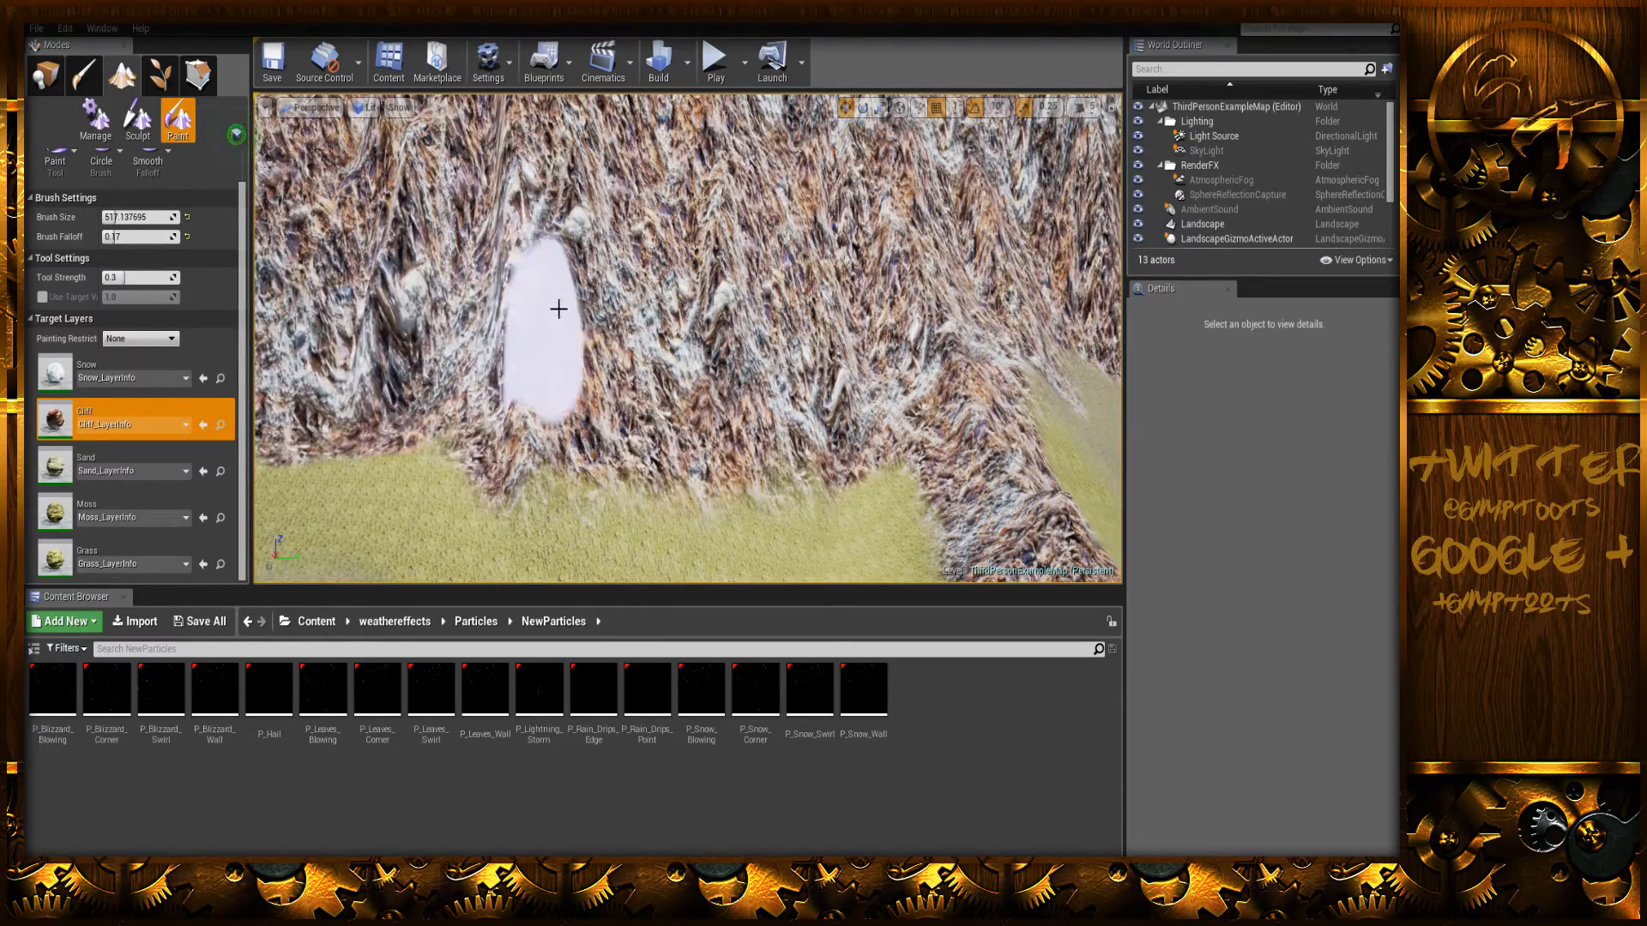
- Examine the valley walls and snow-capped ridges from several viewpoints for remaining grassy slopes
mouse_move(658, 352)
right_down()
mouse_move(377, 318)
mouse_move(326, 275)
mouse_move(411, 480)
mouse_move(471, 421)
right_up()
key(w)
right_drag(686, 408, 723, 374)
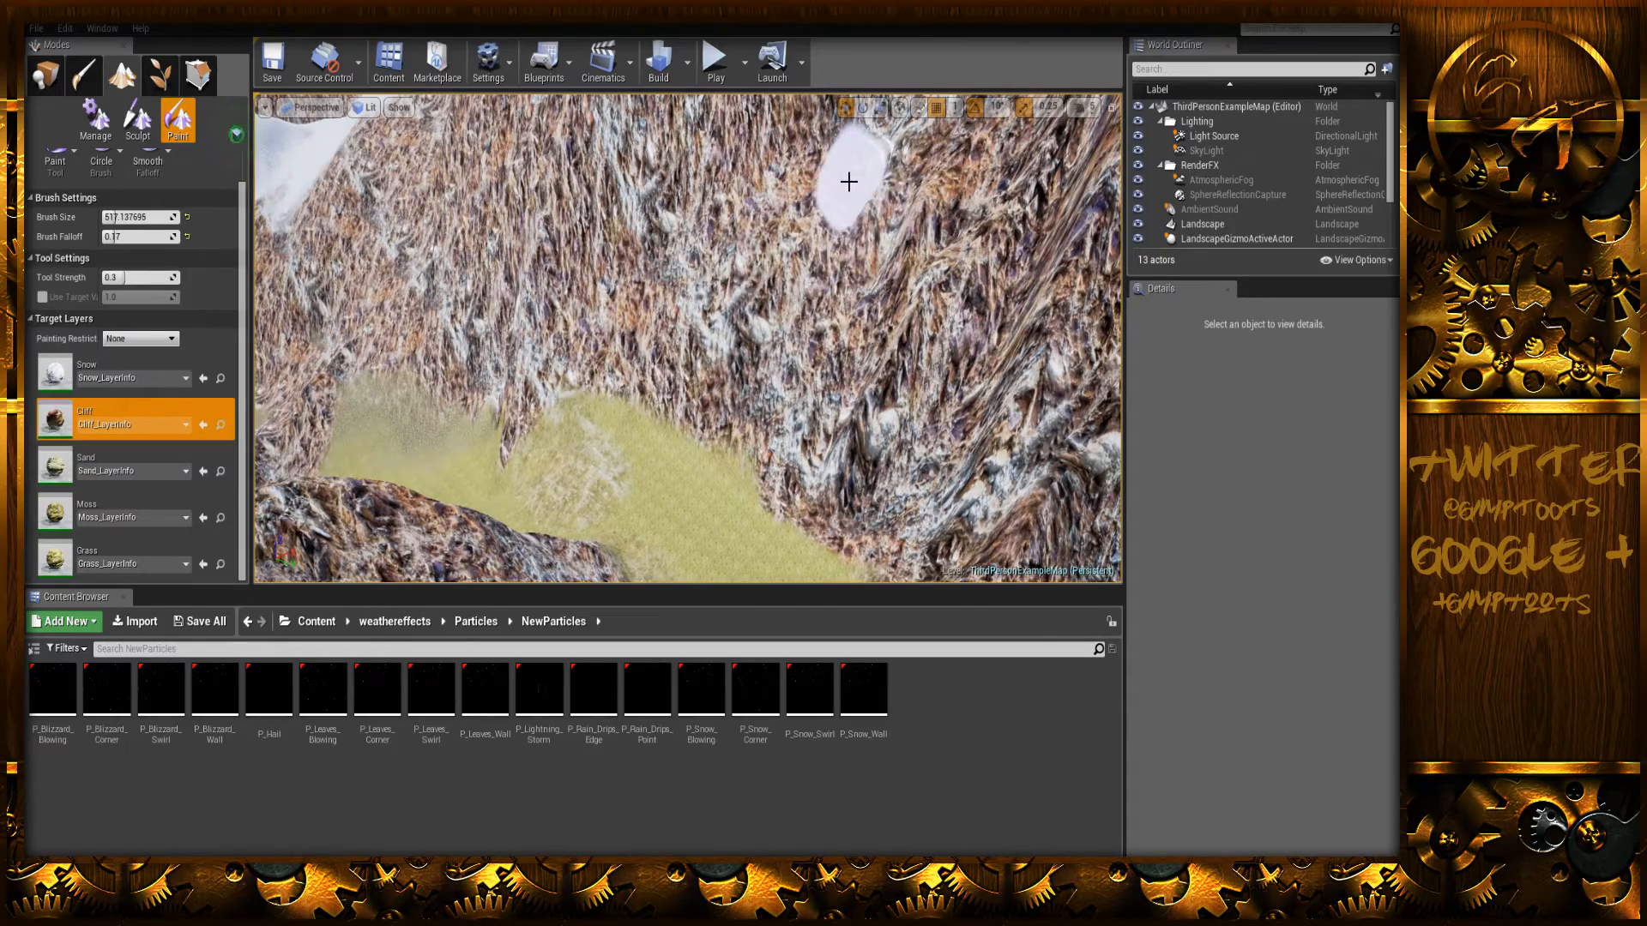
mouse_move(879, 283)
right_down()
mouse_move(755, 272)
mouse_move(686, 209)
mouse_move(639, 205)
mouse_move(686, 196)
mouse_move(852, 290)
right_up()
key(w)
key(w)
right_drag(852, 369, 656, 476)
key(w)
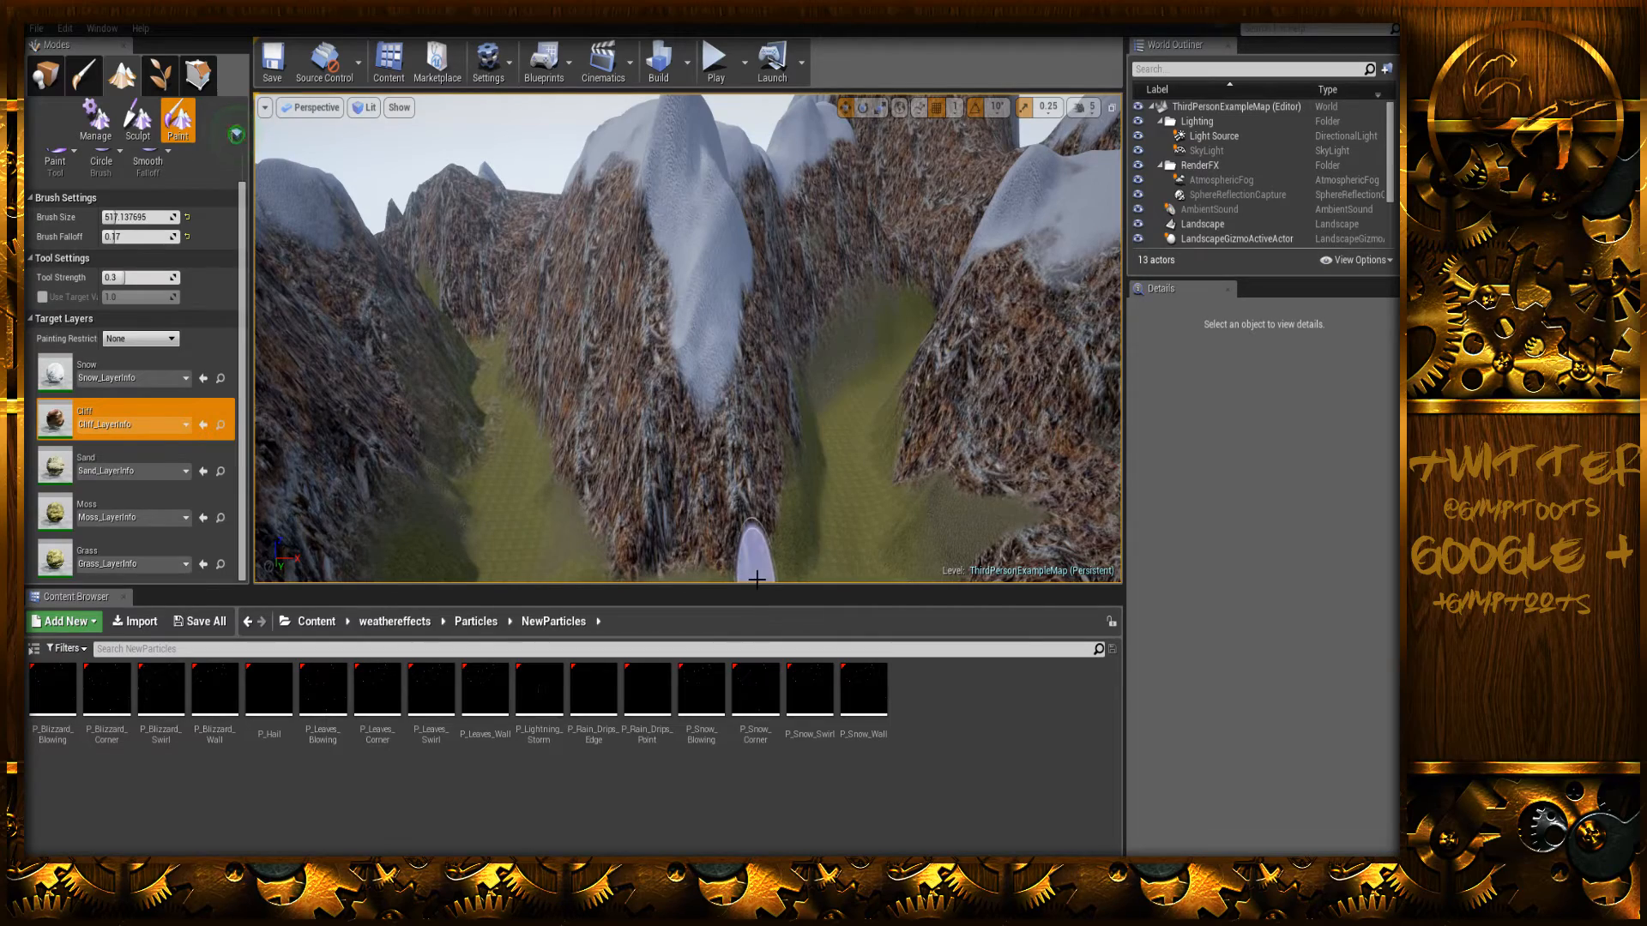
- Enlarge the viewport by shrinking the Content Browser and examine the painted cliffs around the snowy peaks
drag(756, 612, 756, 751)
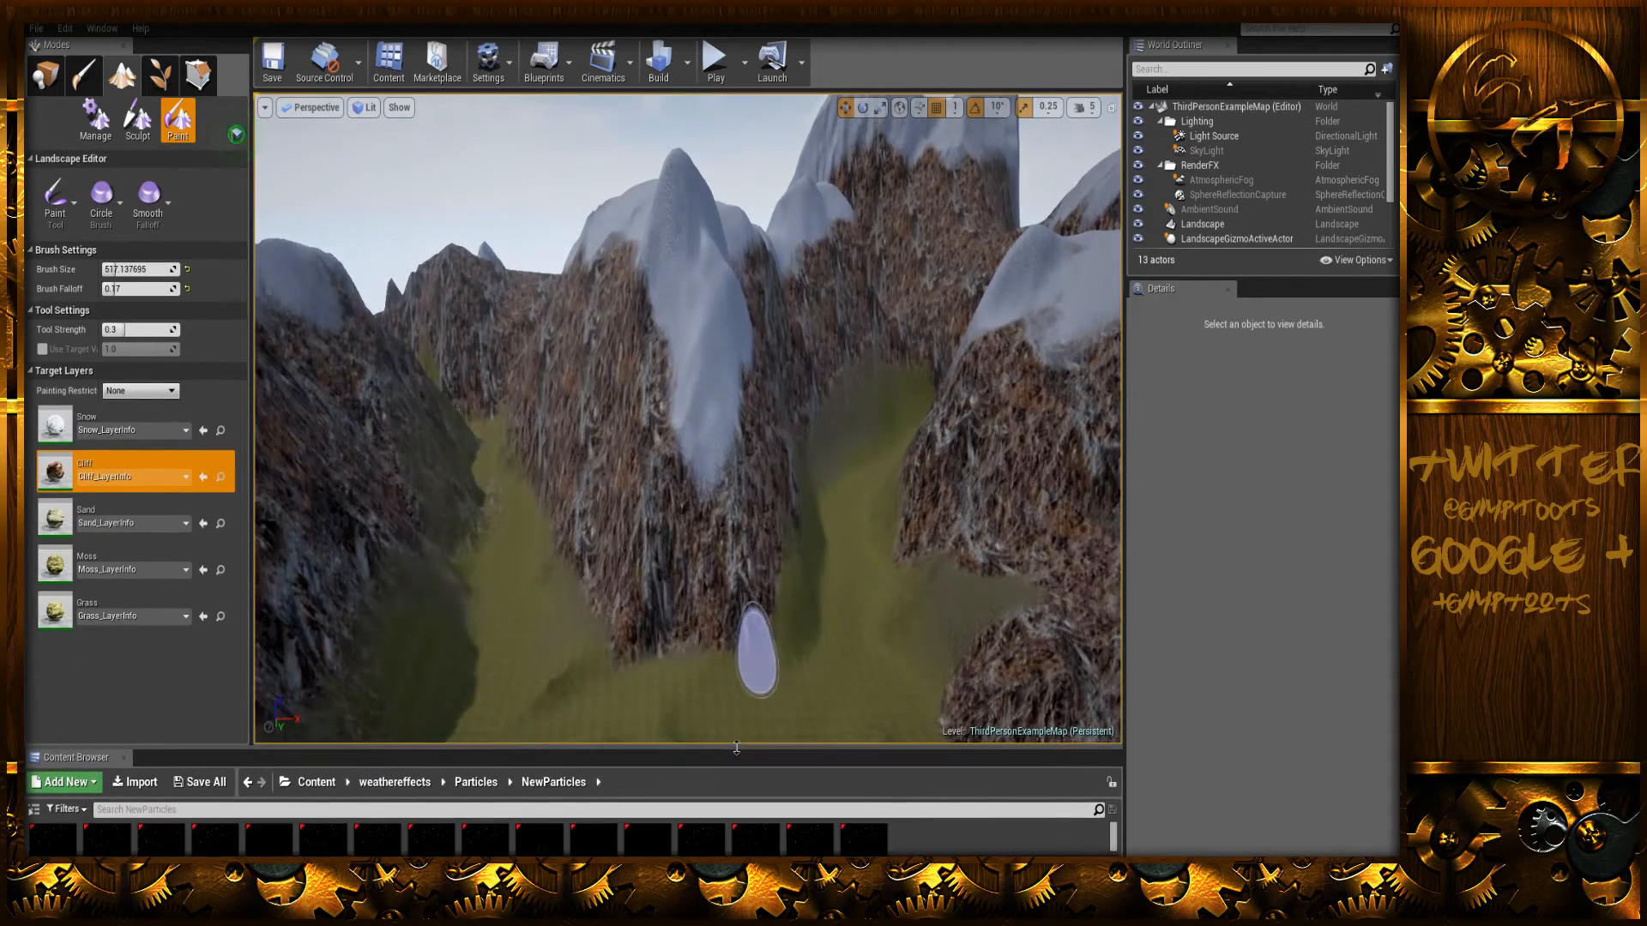
mouse_move(688, 419)
right_down()
mouse_move(729, 360)
mouse_move(639, 377)
mouse_move(695, 358)
mouse_move(669, 397)
mouse_move(592, 416)
mouse_move(480, 365)
right_up()
mouse_move(845, 532)
right_down()
mouse_move(626, 519)
mouse_move(549, 600)
mouse_move(558, 506)
mouse_move(601, 536)
mouse_move(669, 514)
mouse_move(622, 467)
mouse_move(729, 609)
mouse_move(549, 412)
right_up()
mouse_move(815, 450)
right_down()
mouse_move(755, 571)
mouse_move(755, 468)
mouse_move(811, 455)
mouse_move(880, 535)
right_up()
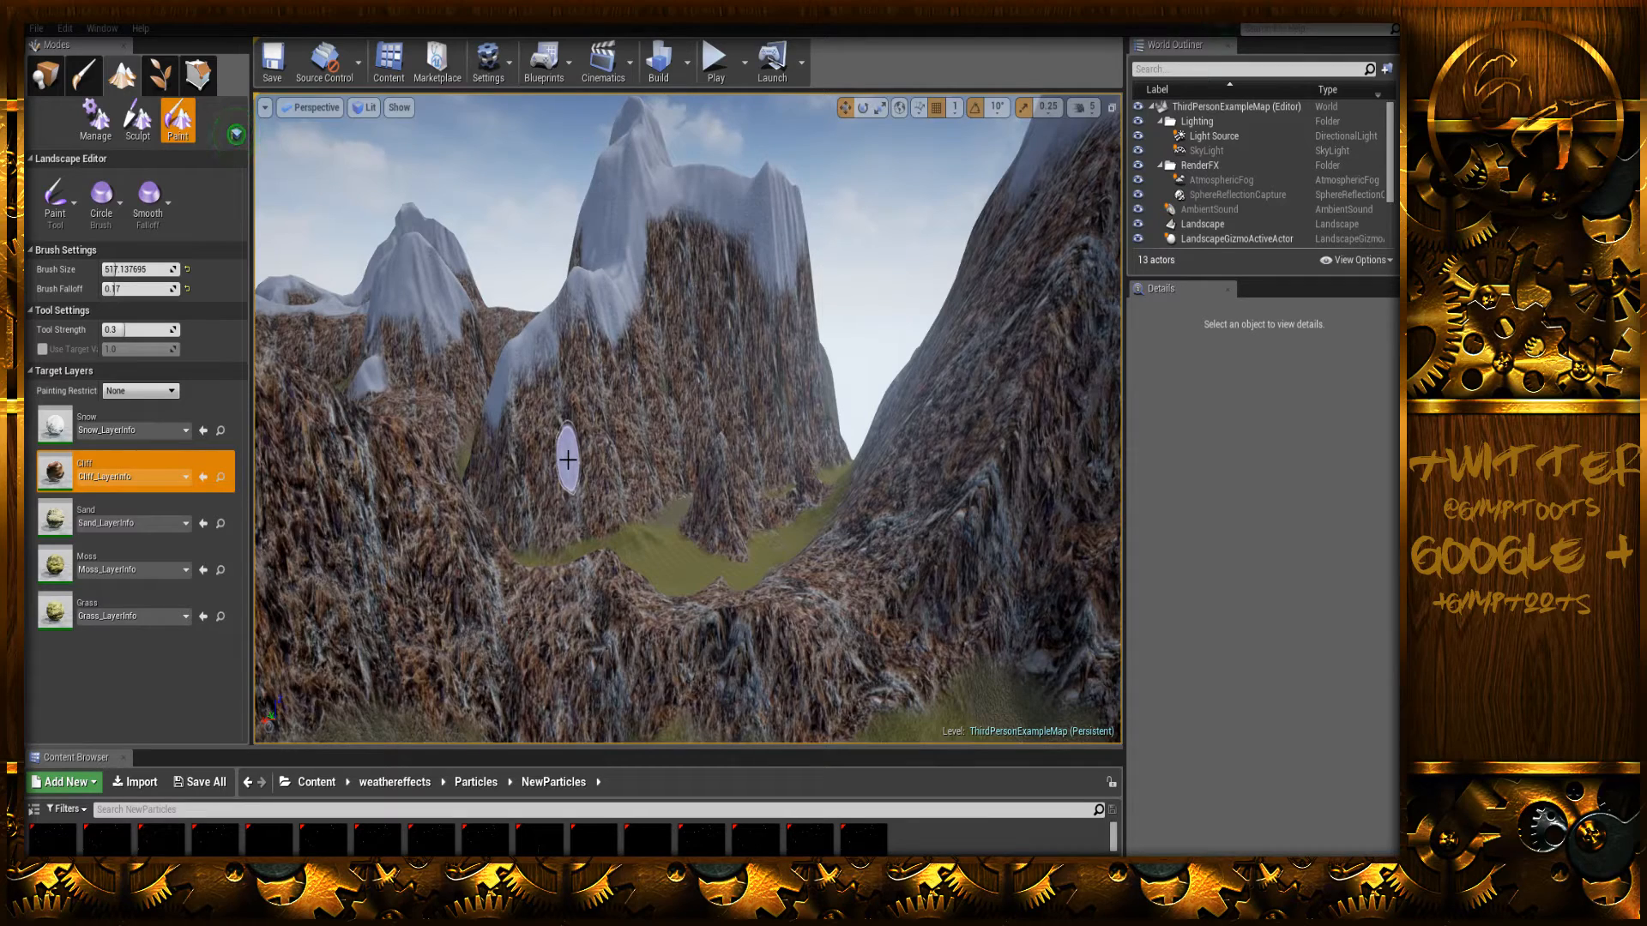
mouse_move(735, 544)
right_down()
mouse_move(721, 386)
mouse_move(748, 442)
right_up()
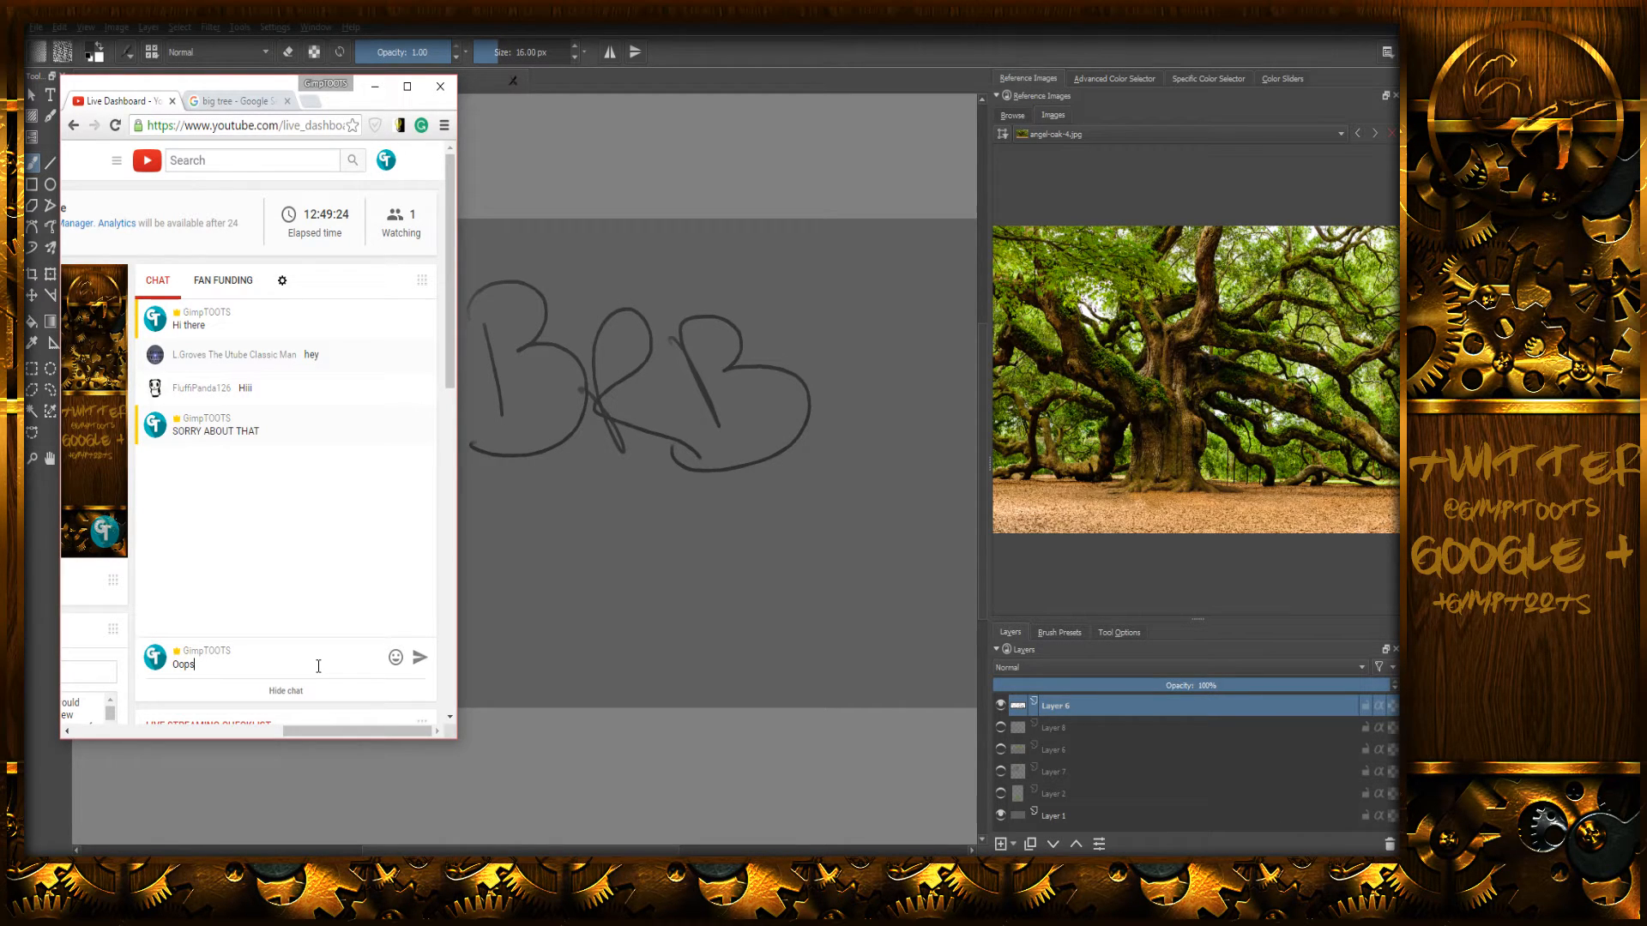
- In the YouTube live dashboard, post the chat message "seems like unreal engine crashed the stream for a second"
drag(143, 706, 156, 696)
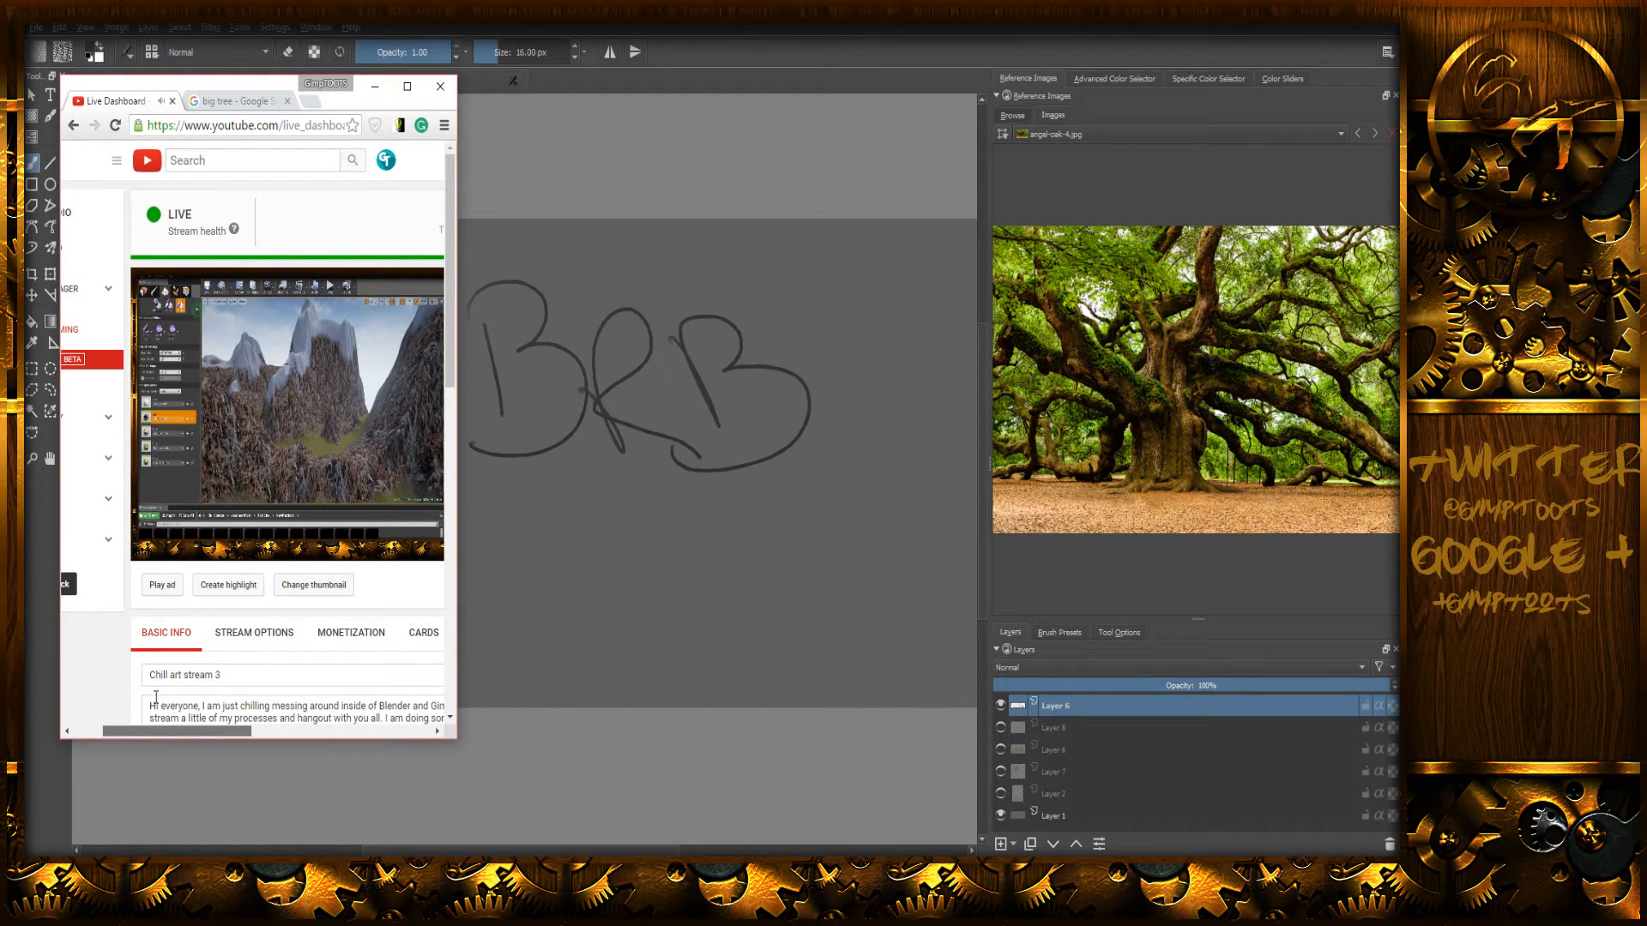
drag(152, 732, 297, 734)
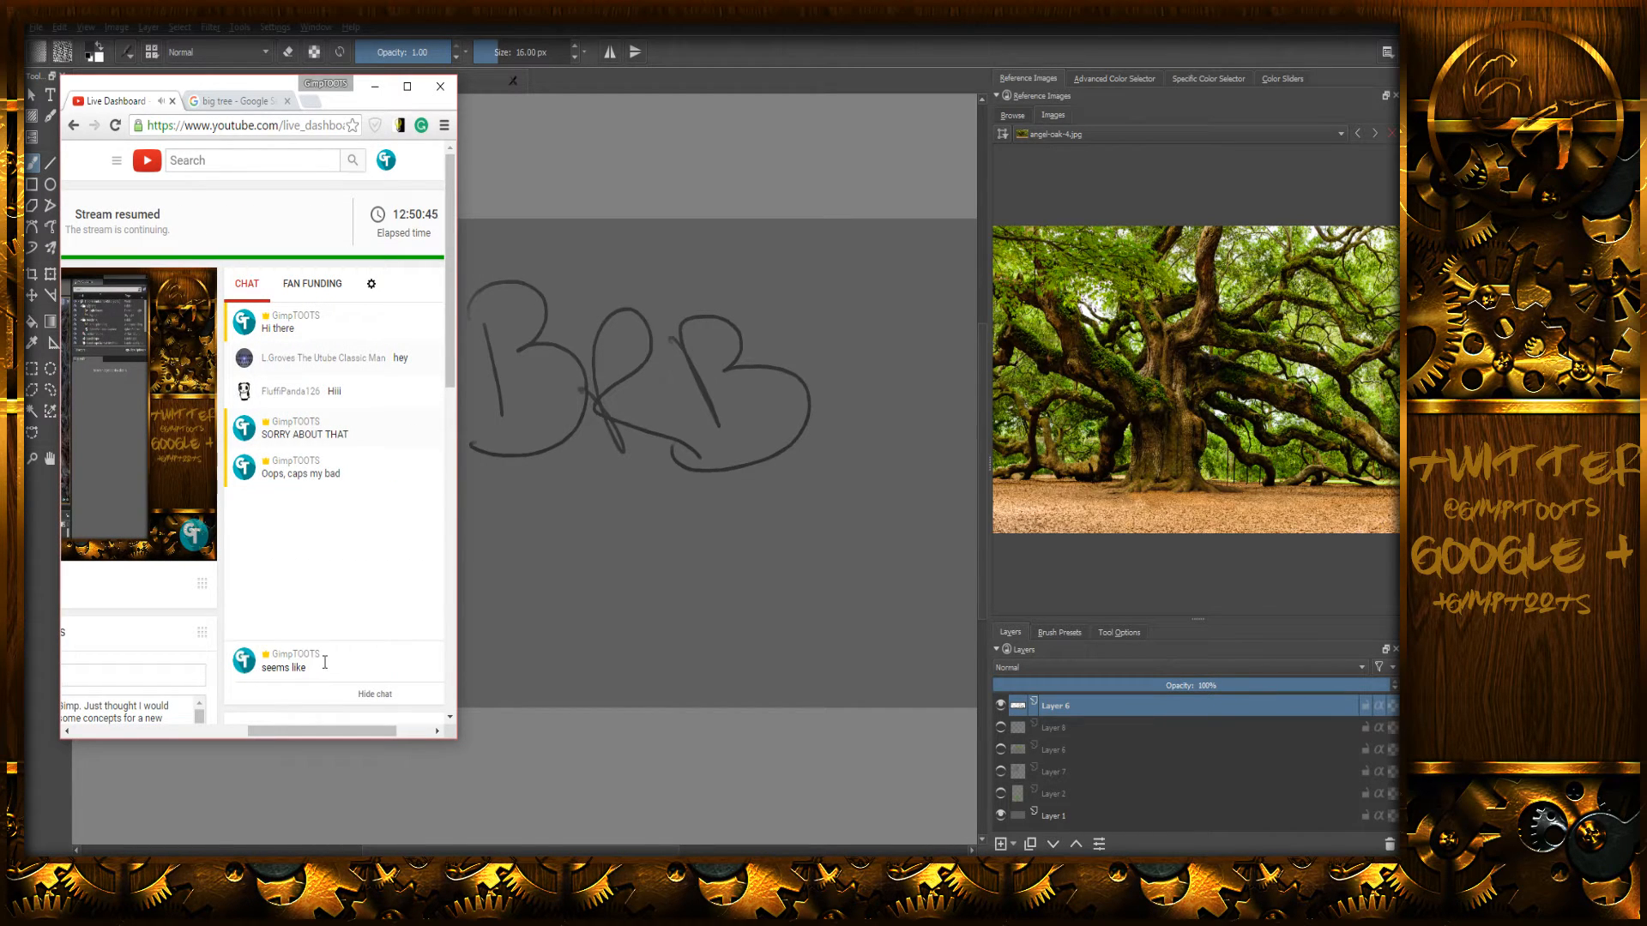
text(unreal engine)
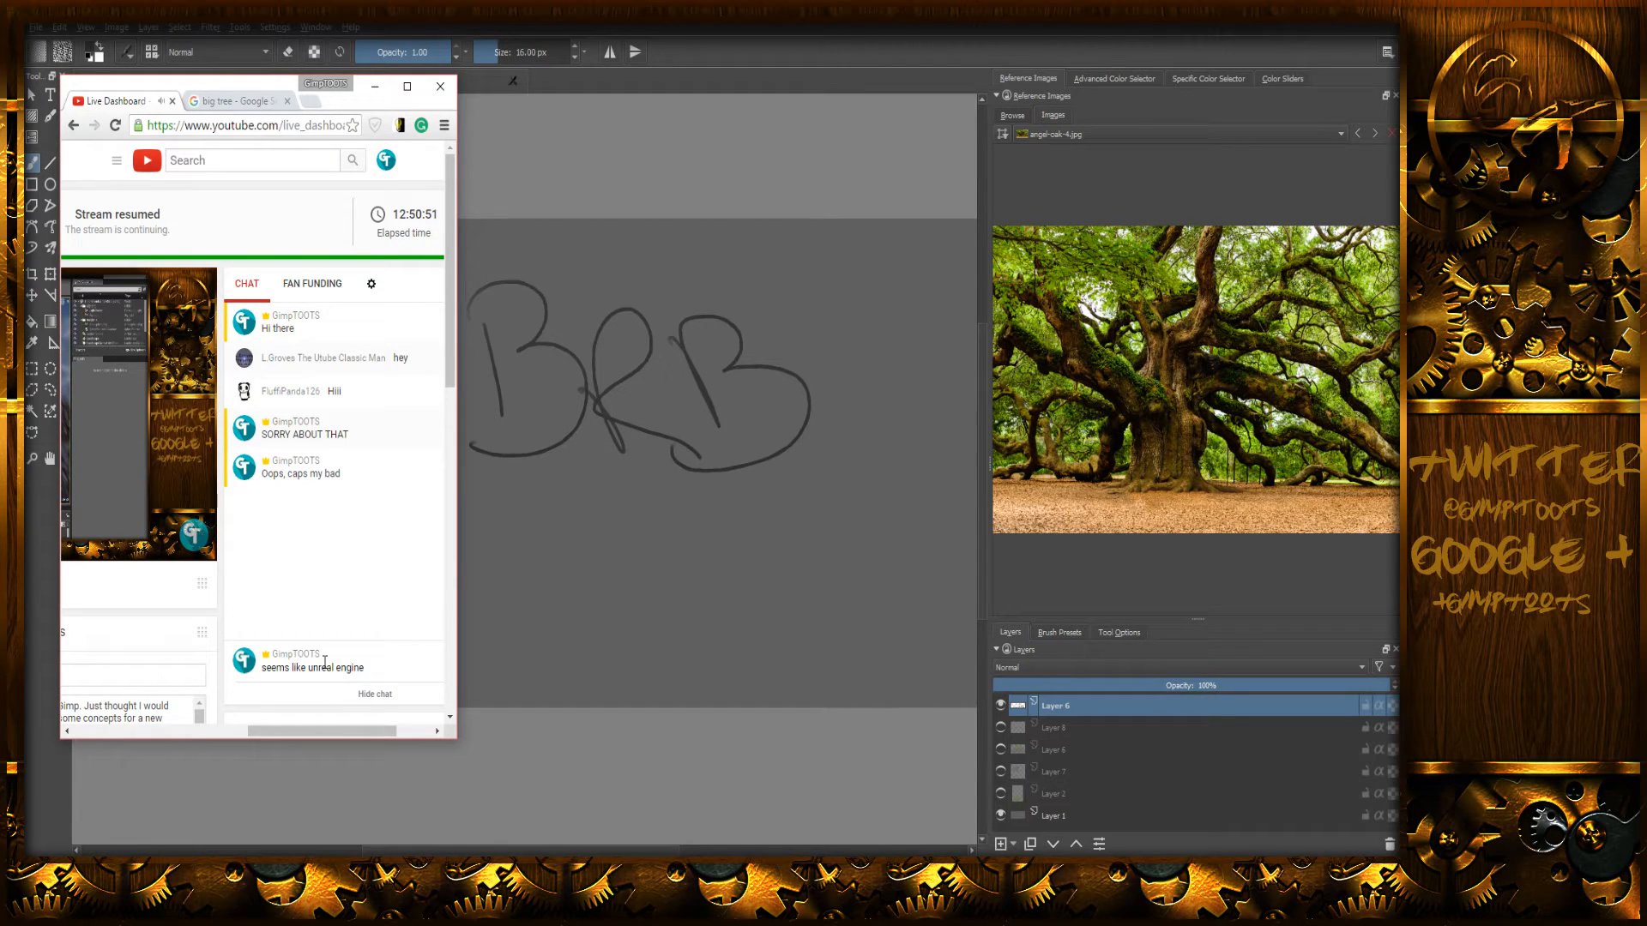
text( crashed the stream f)
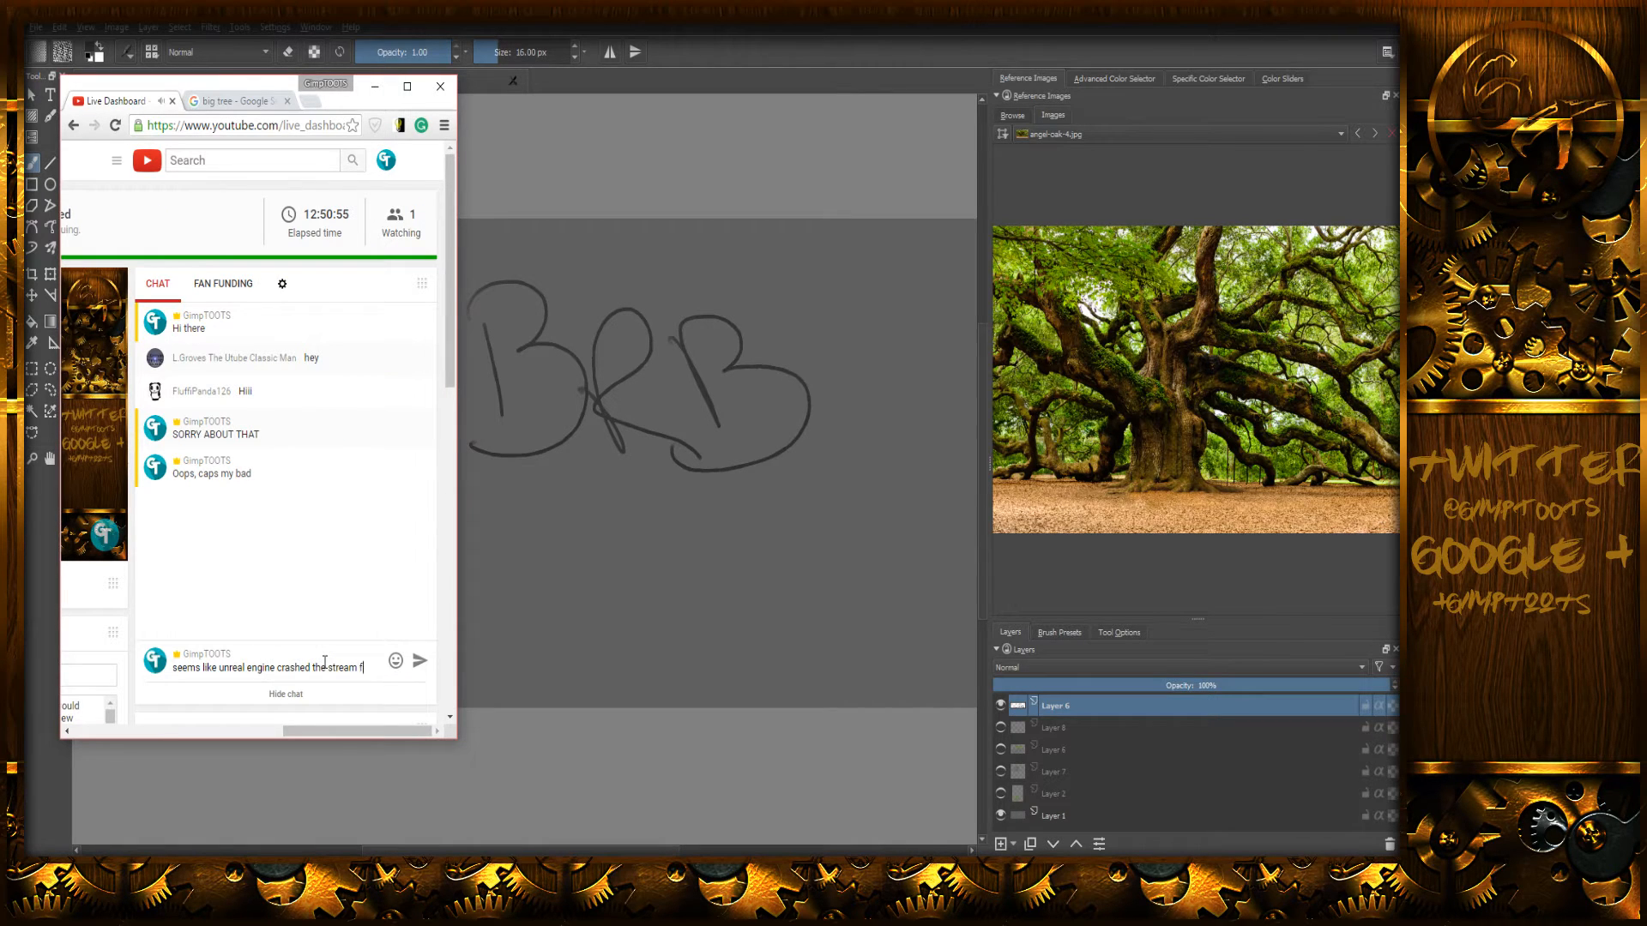
text(or a second)
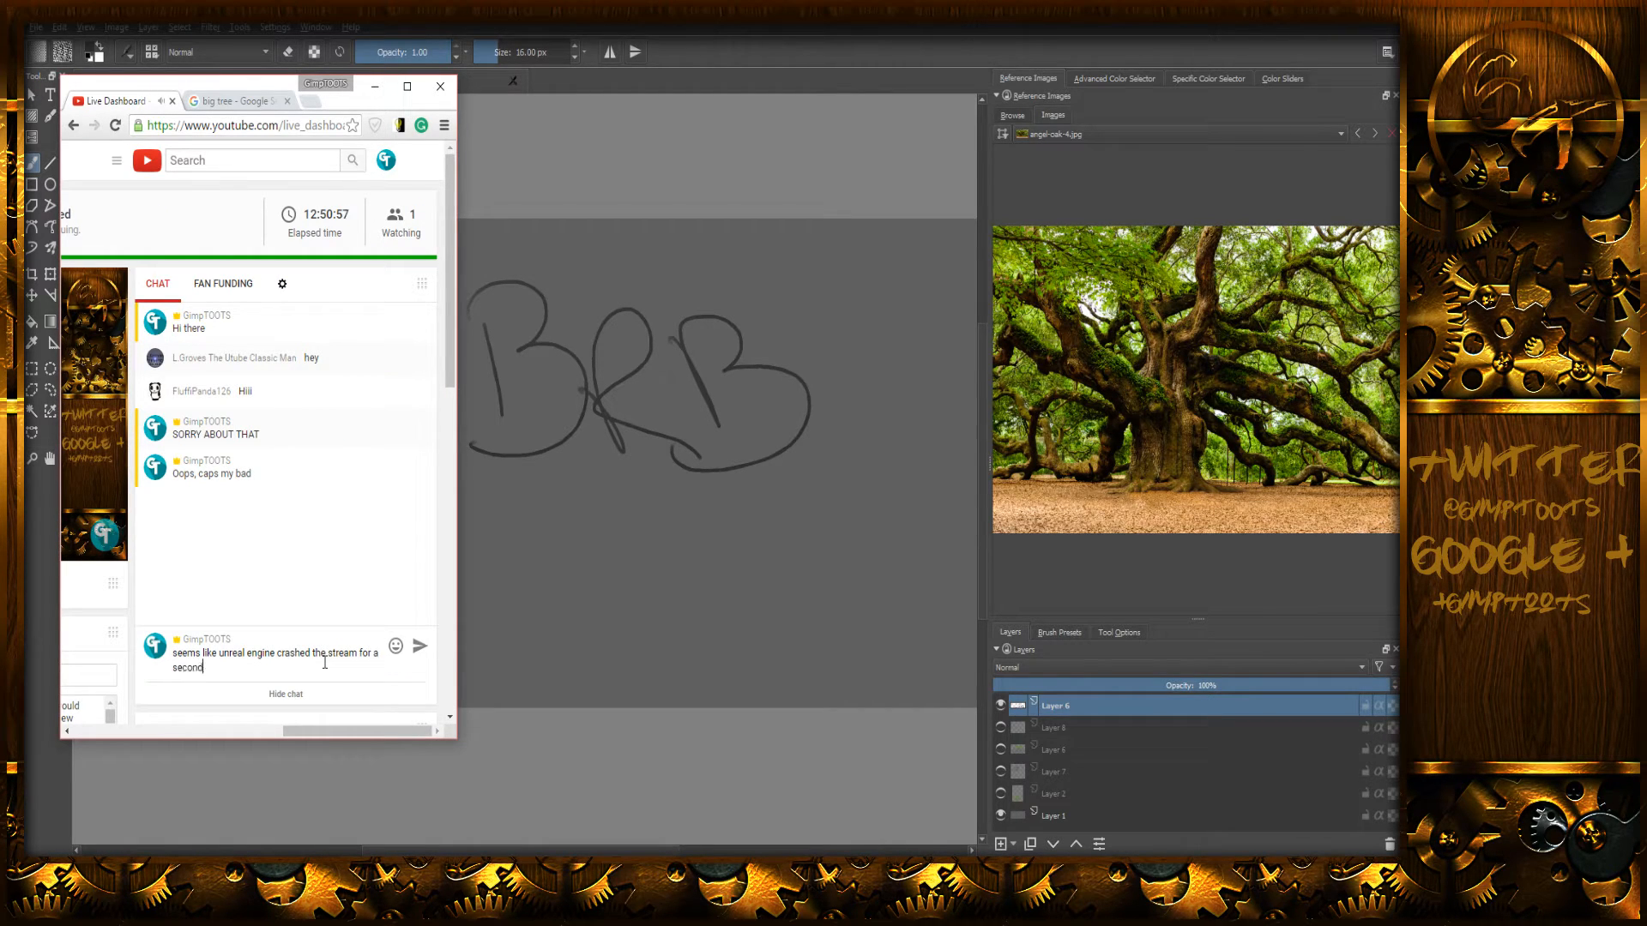
key(Return)
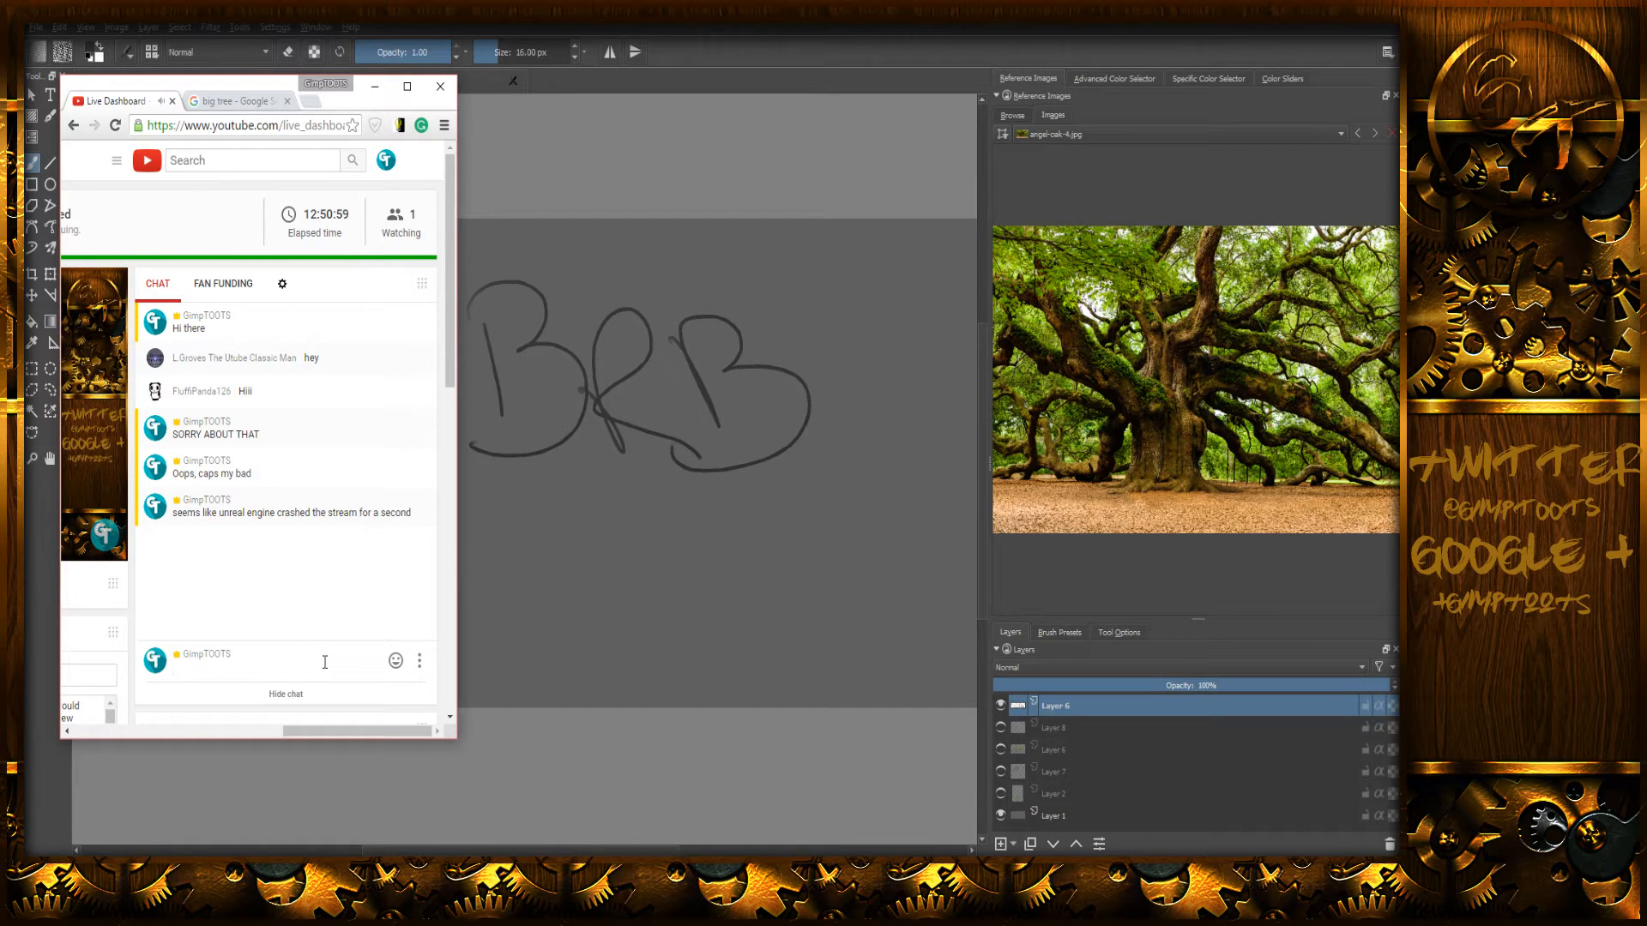
- Check the live stream preview on the dashboard and minimize the browser window
drag(351, 730, 196, 720)
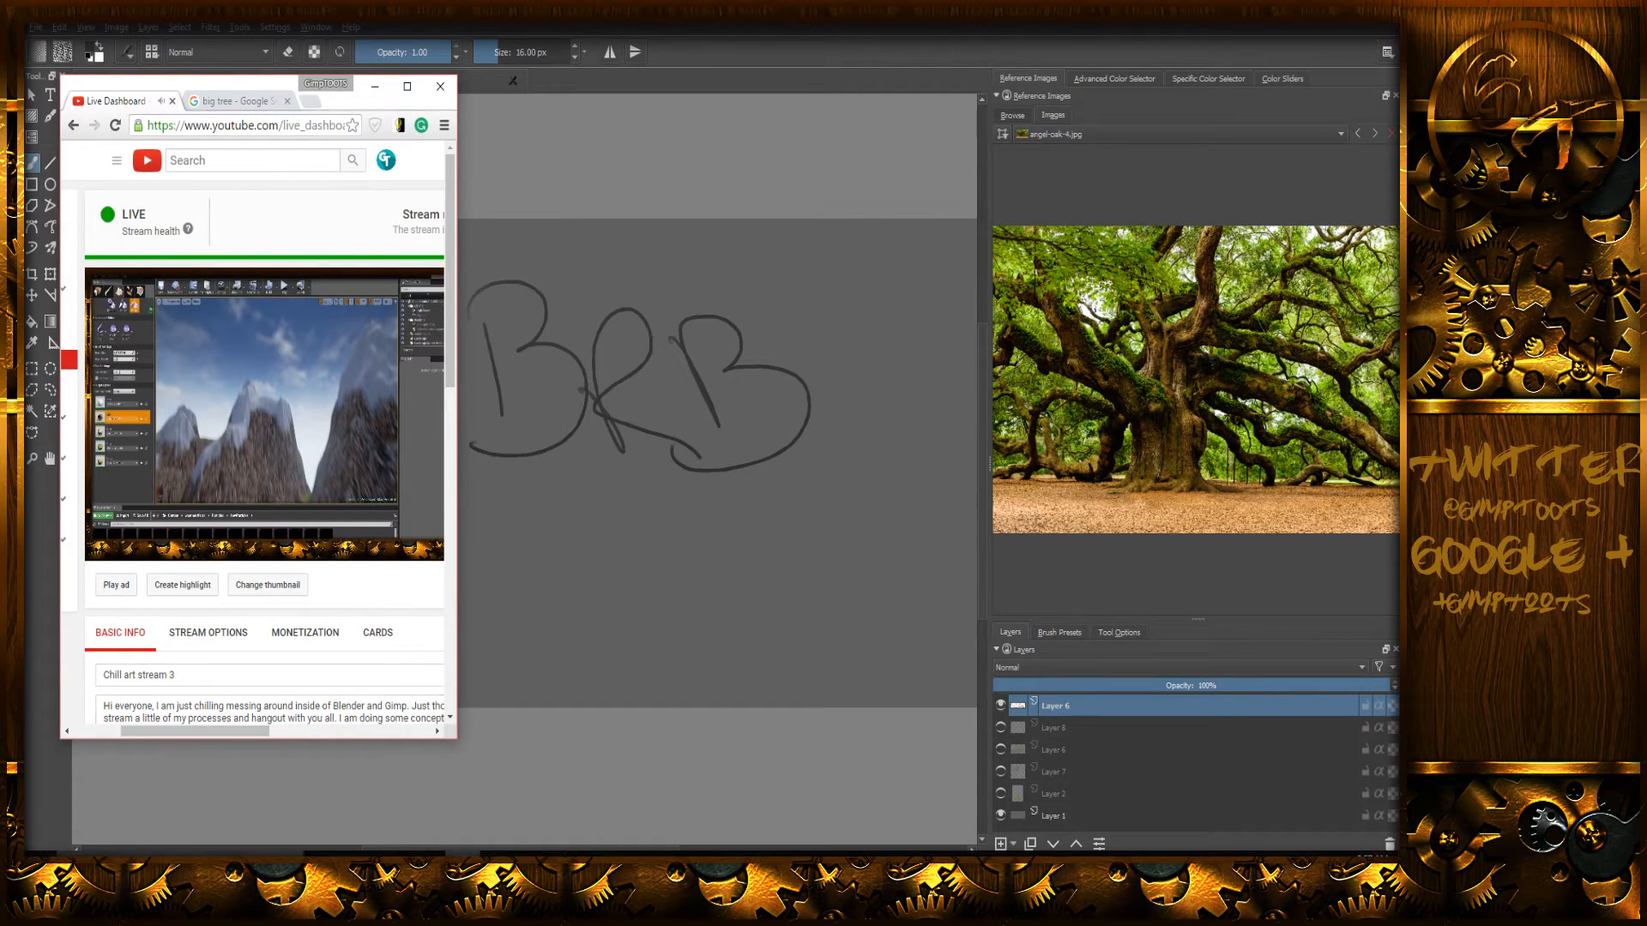
mouse_move(600, 852)
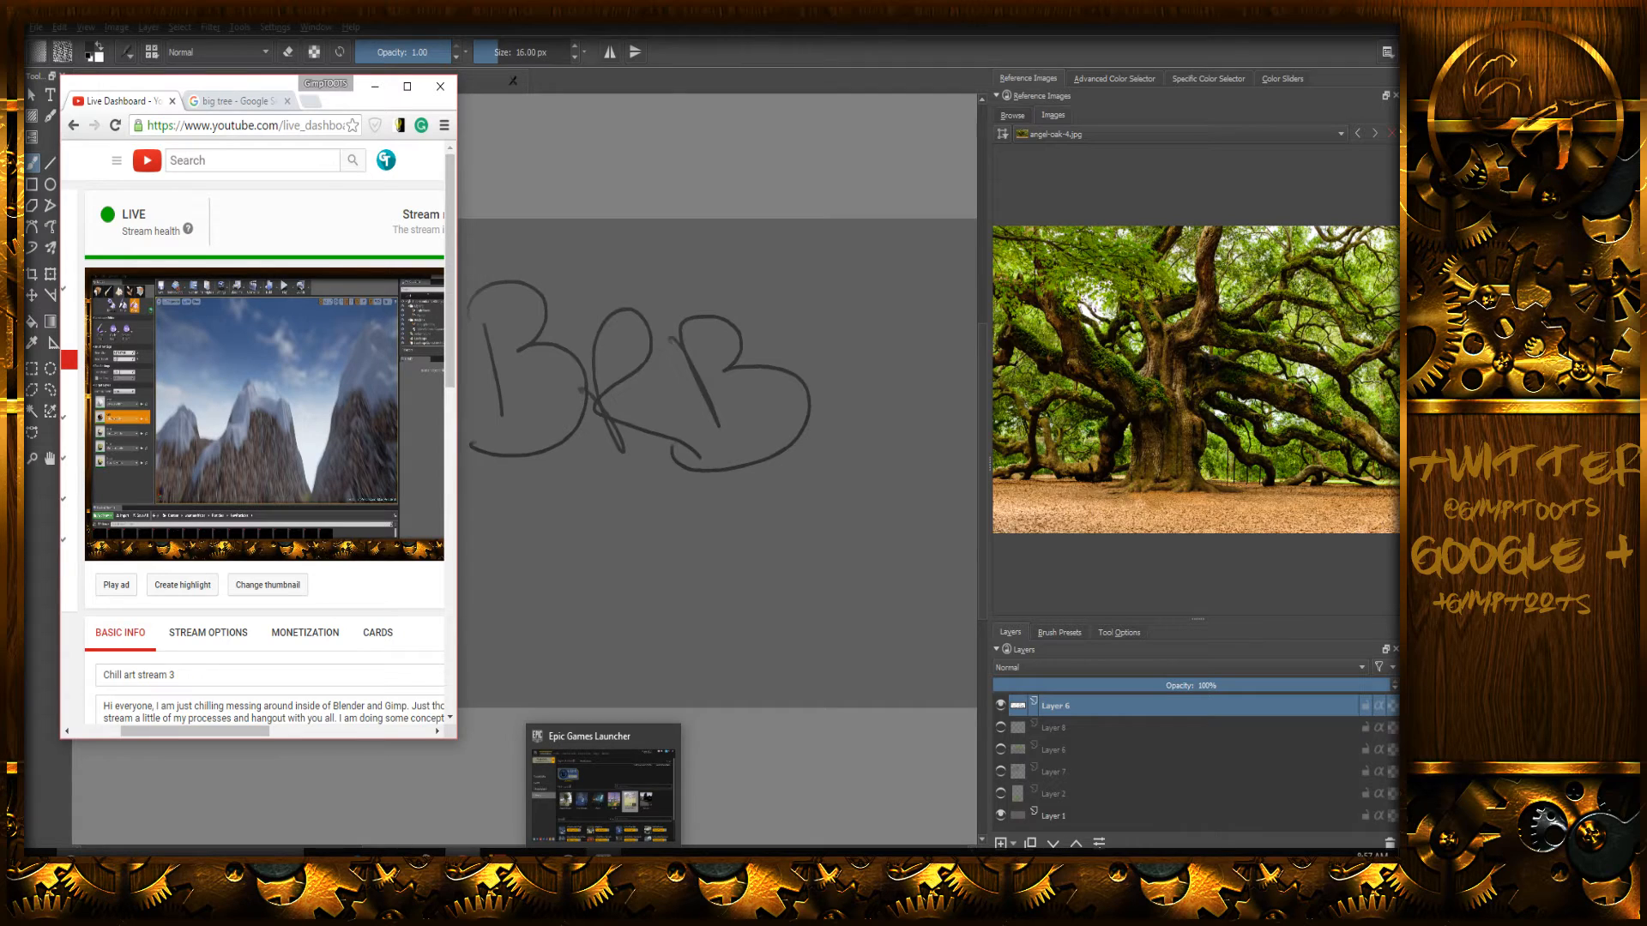
mouse_move(194, 734)
mouse_down()
mouse_move(333, 736)
mouse_move(210, 729)
mouse_up()
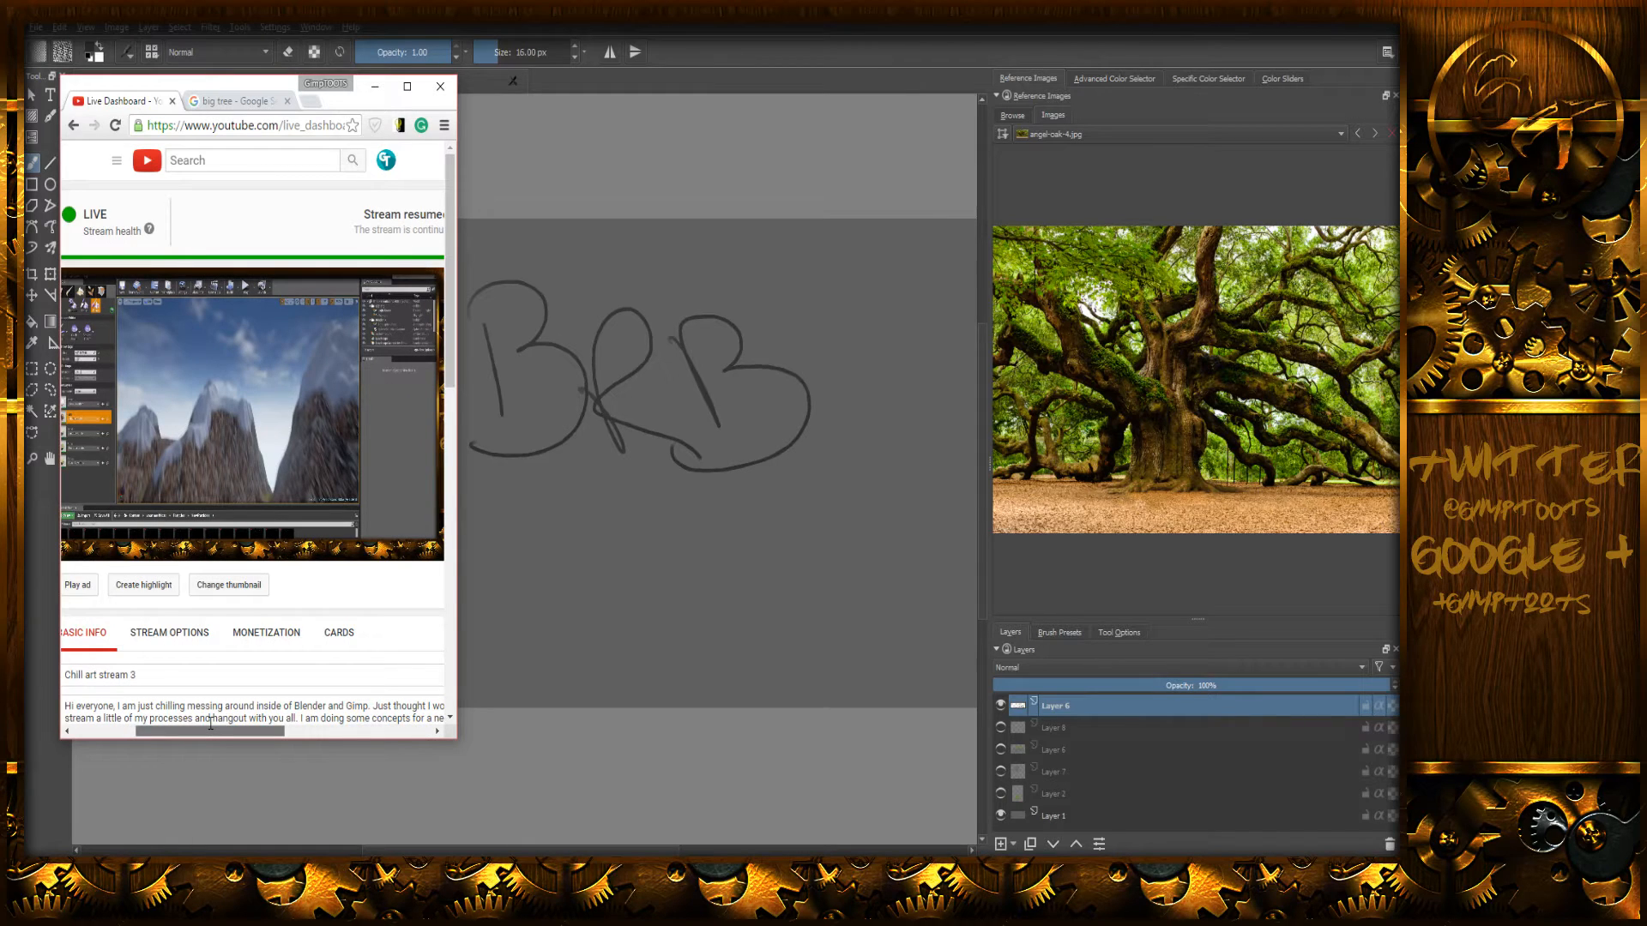
drag(218, 723, 203, 756)
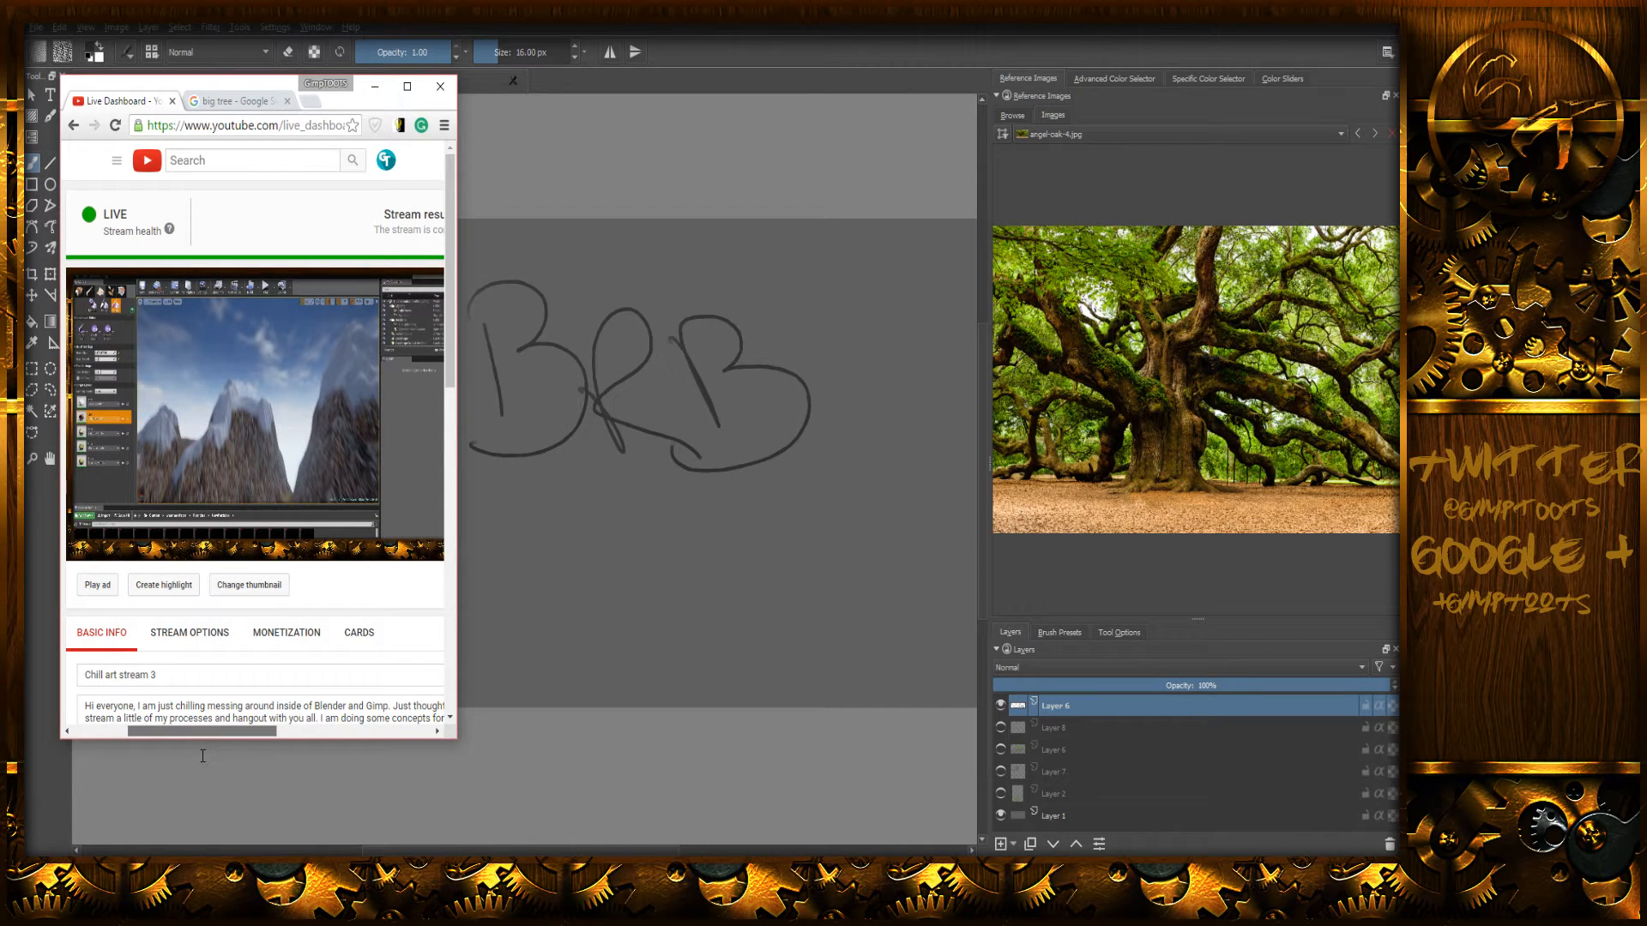
click(374, 88)
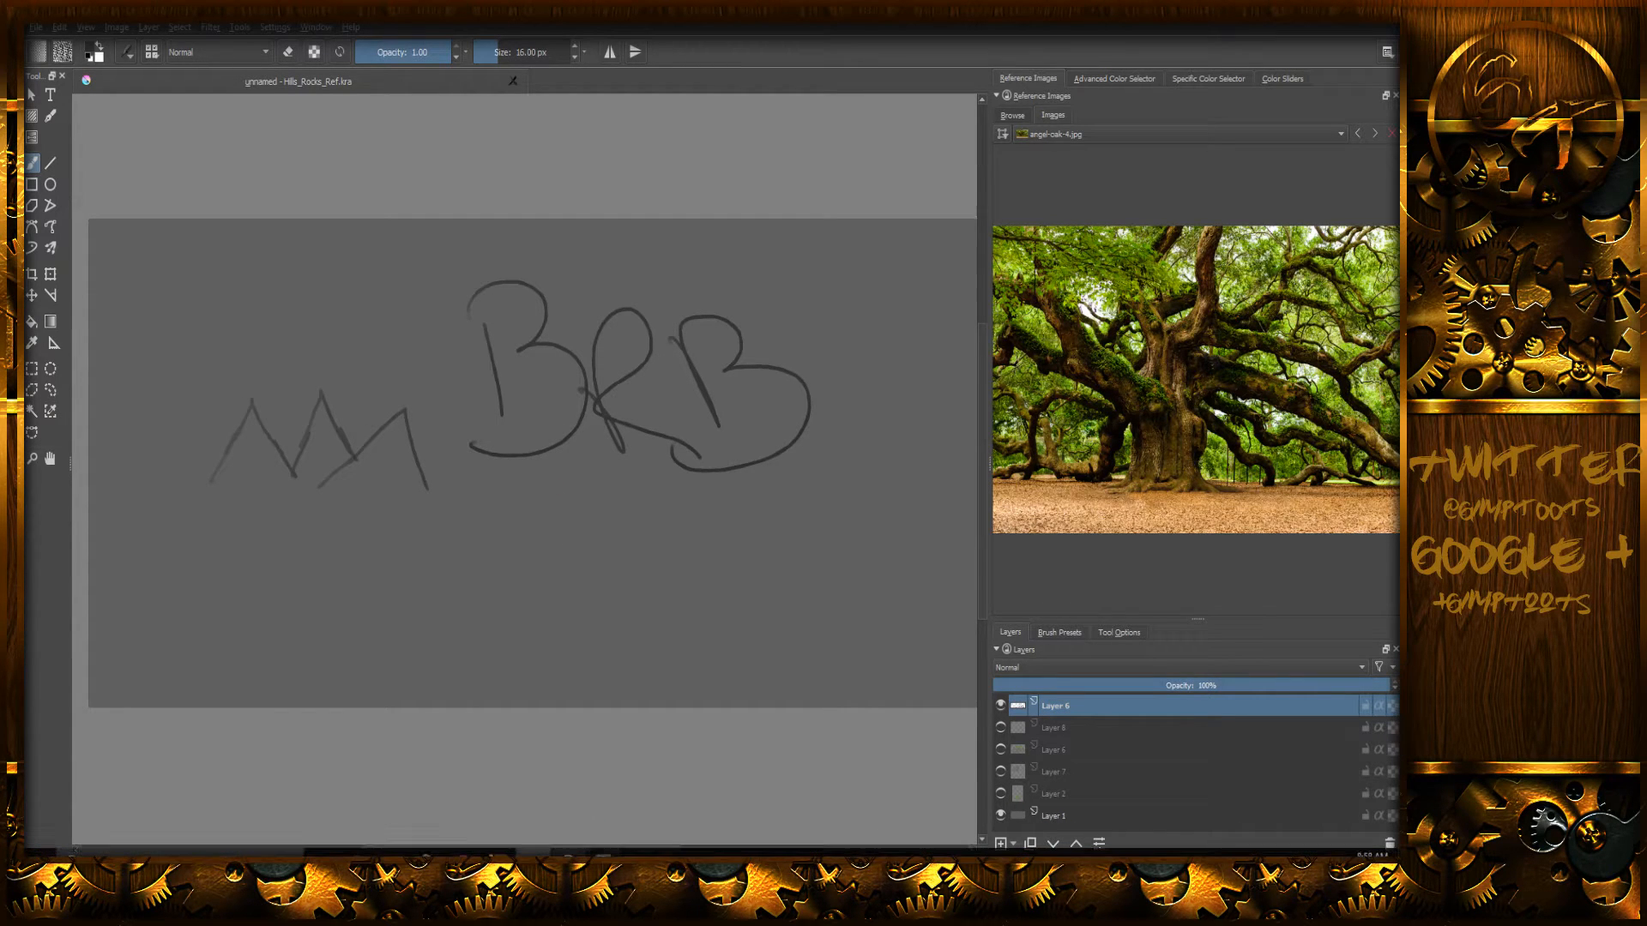
- In Krita, clear the BRB lettering and zigzag sketch from the topmost layer and return the brush to normal painting
click(568, 861)
click(569, 853)
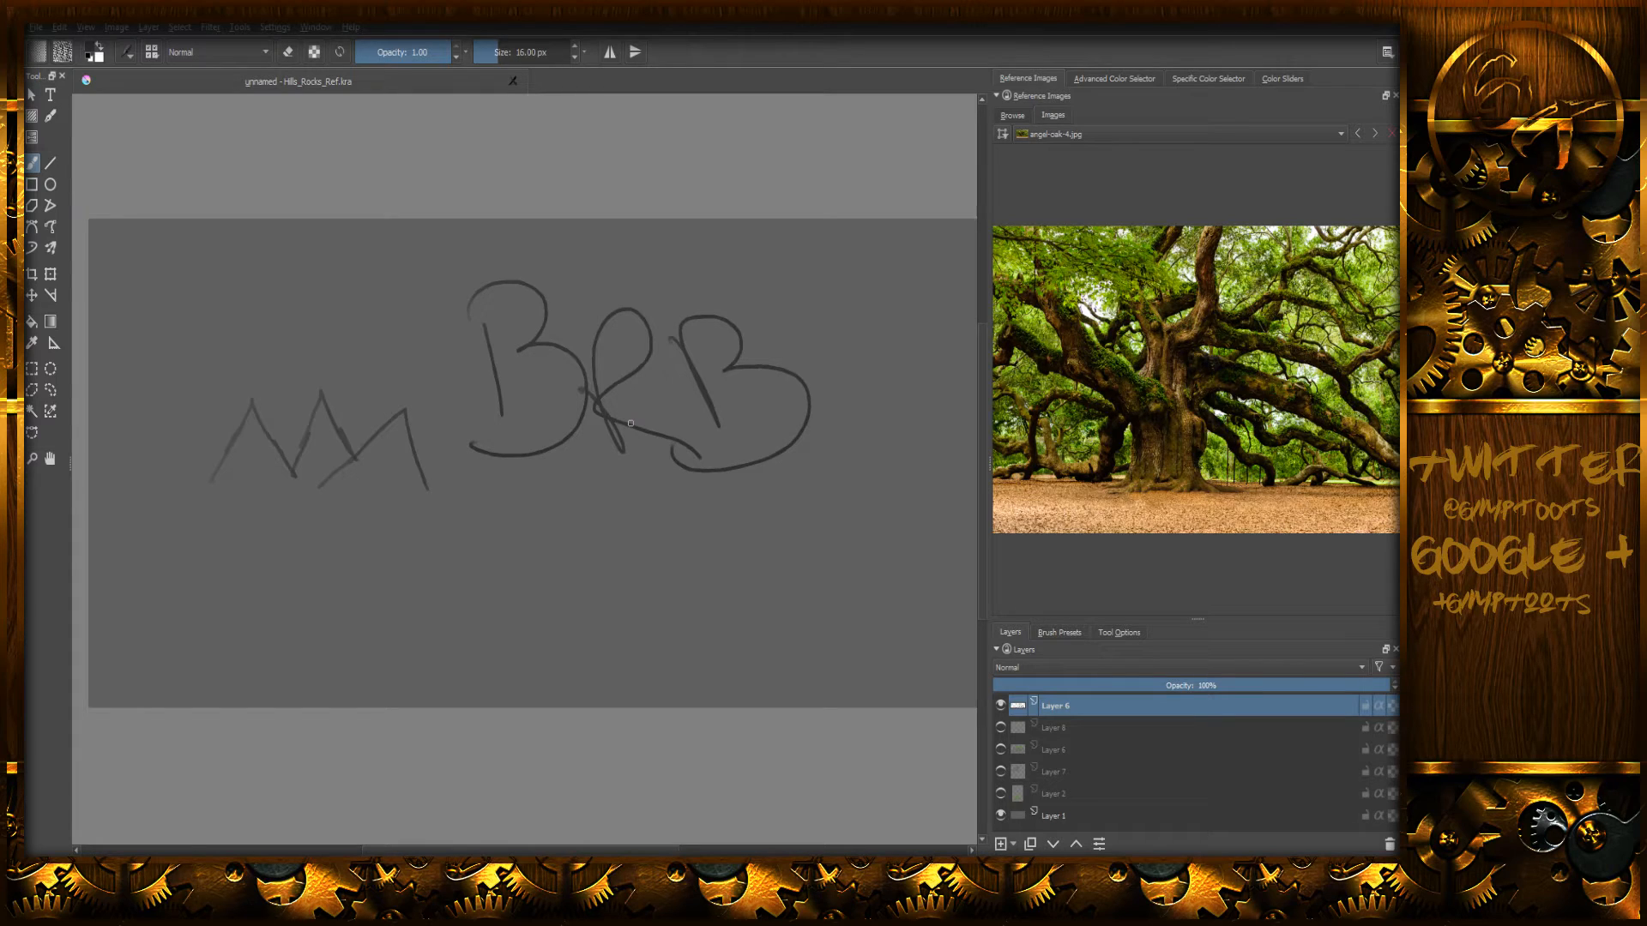
key(e)
key(Delete)
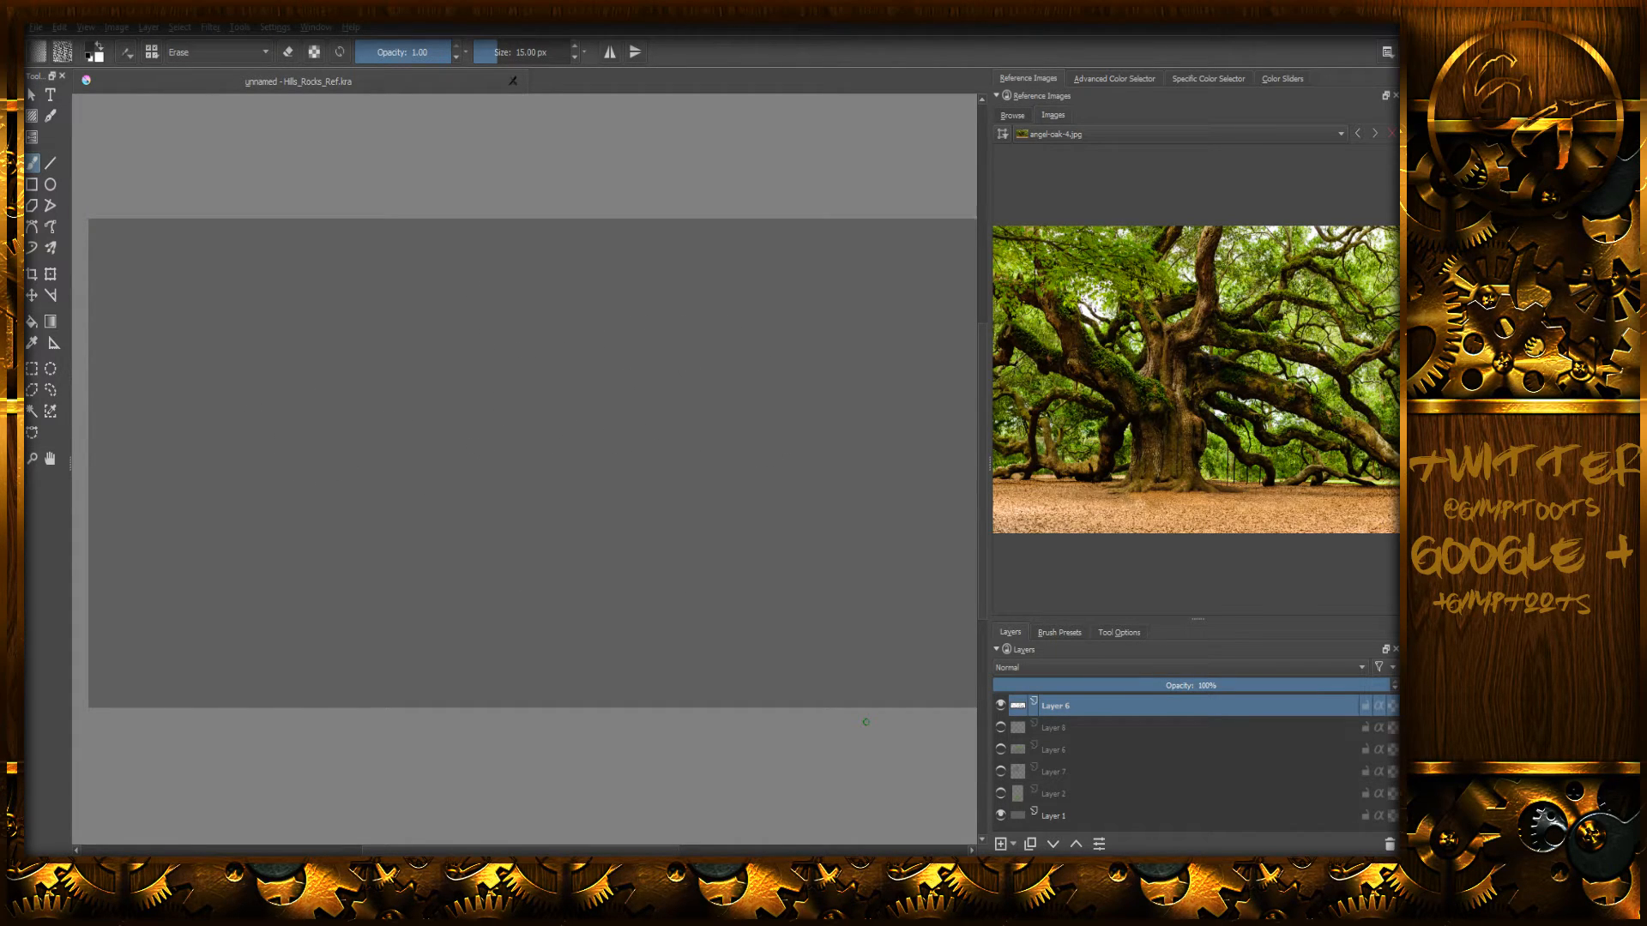
key(e)
- Show the hidden layers that hold the green-topped rock paintings
click(1001, 727)
click(1000, 749)
click(1000, 793)
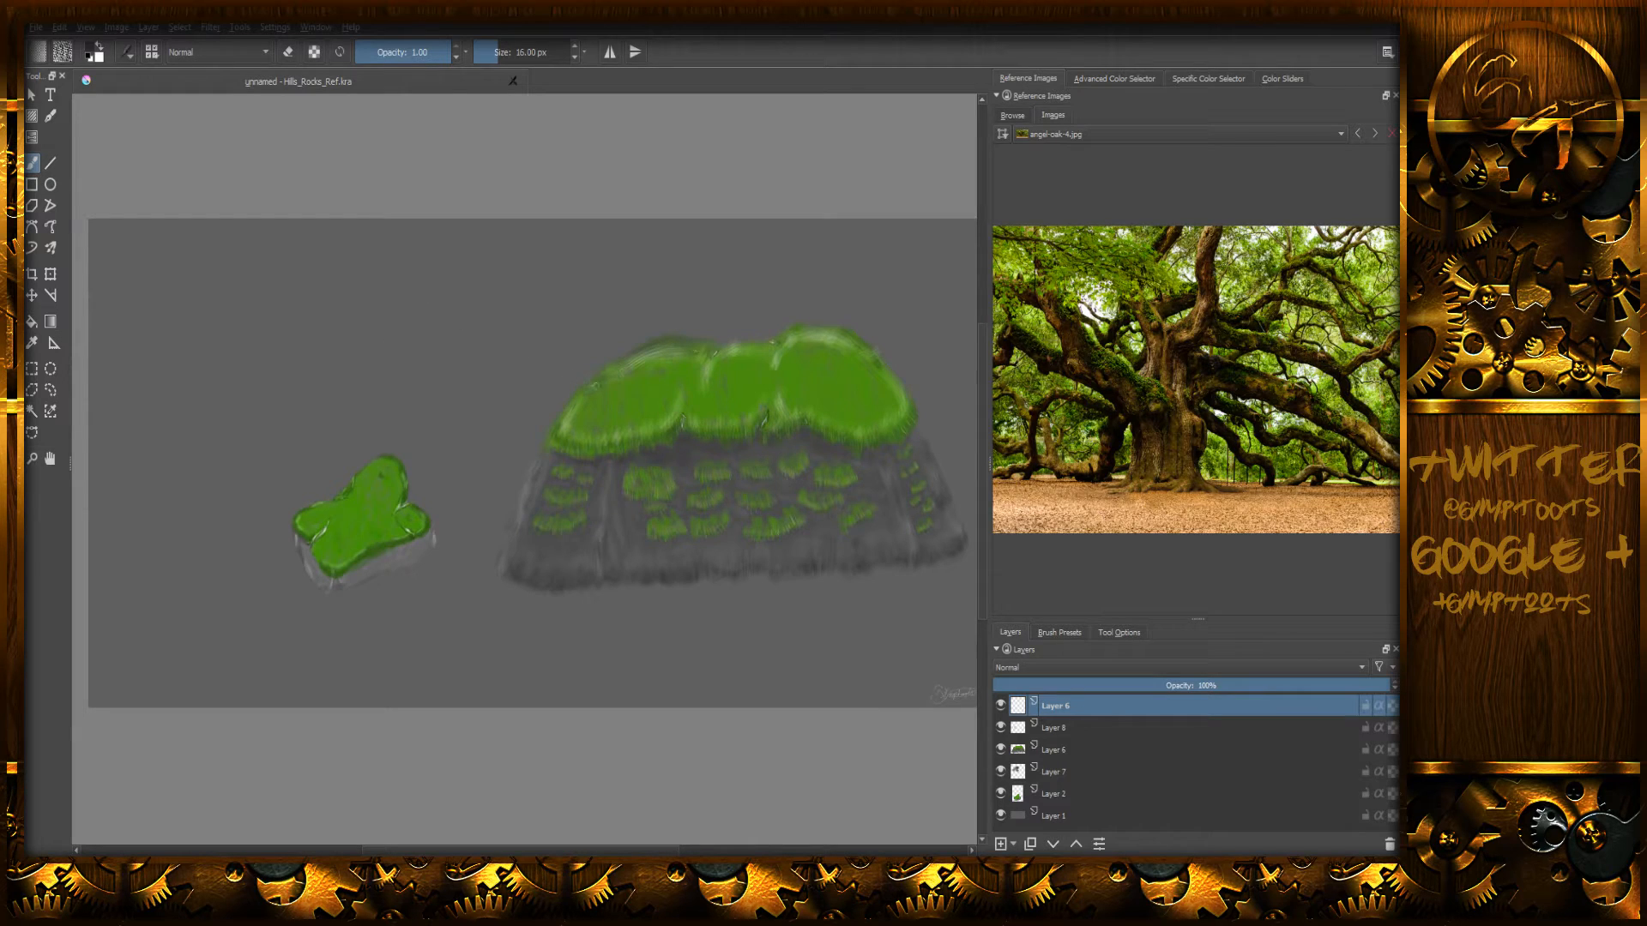
- Examine the painted concepts of the grass-topped cliff block and the small mossy rock
drag(629, 398, 517, 339)
mouse_move(507, 406)
mouse_down()
mouse_move(552, 350)
mouse_move(540, 386)
mouse_move(486, 375)
mouse_up()
mouse_move(600, 345)
mouse_down()
mouse_move(542, 373)
mouse_move(587, 422)
mouse_move(500, 396)
mouse_up()
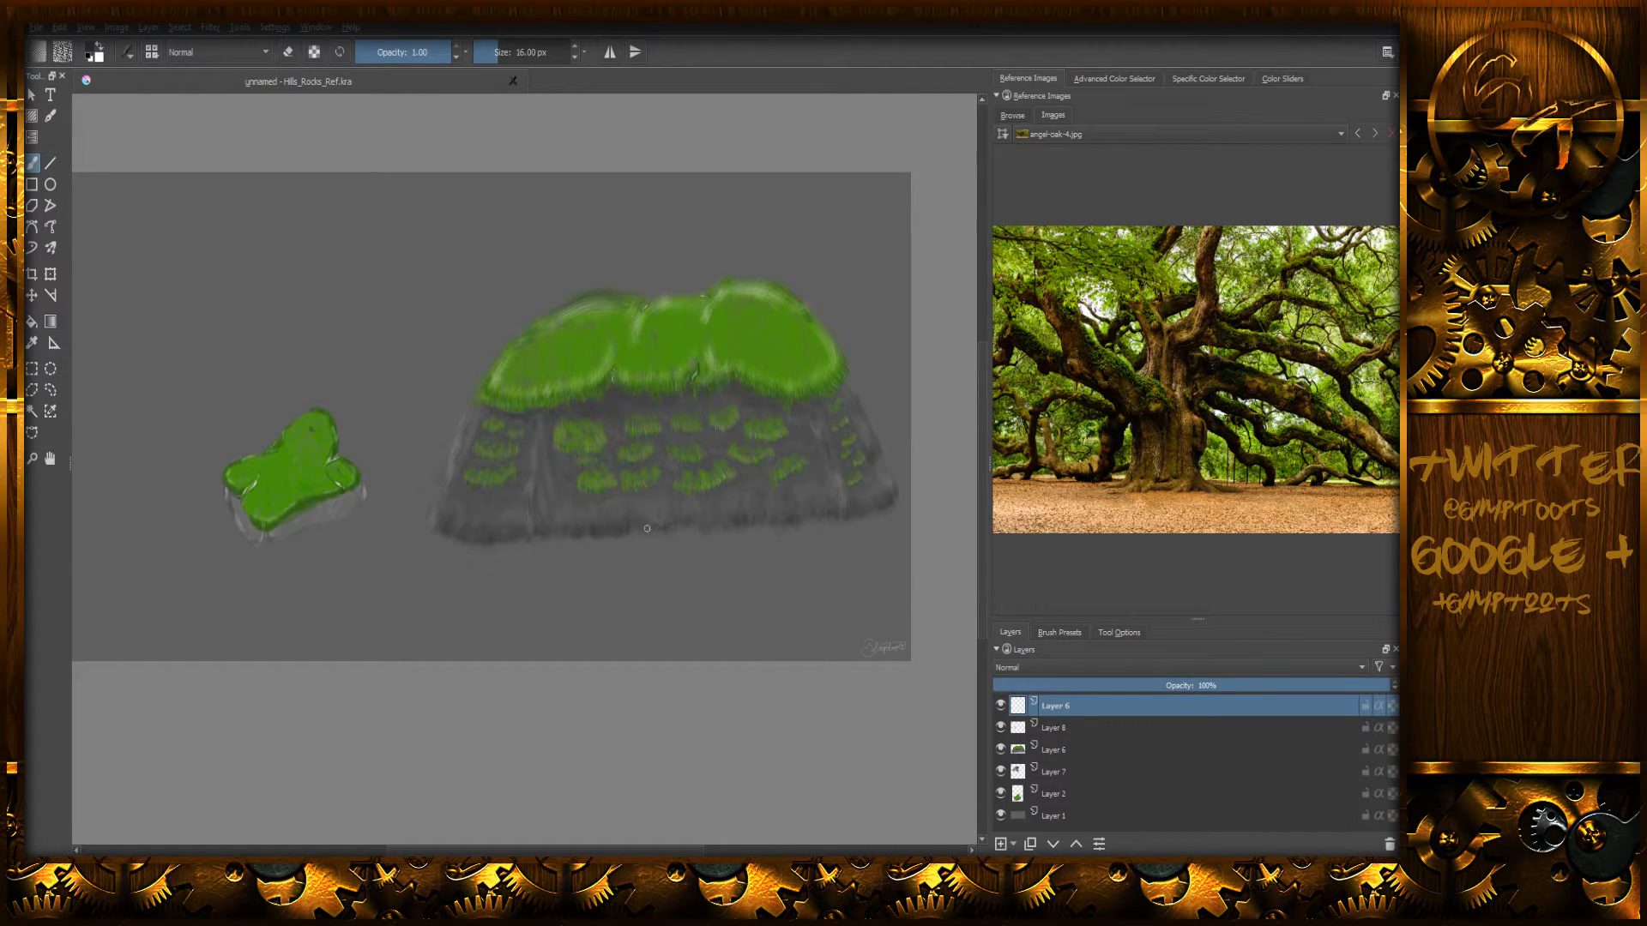
middle_drag(535, 524, 621, 460)
middle_drag(531, 446, 510, 512)
middle_drag(650, 478, 625, 511)
mouse_move(592, 448)
middle_down()
mouse_move(581, 478)
mouse_move(603, 464)
middle_up()
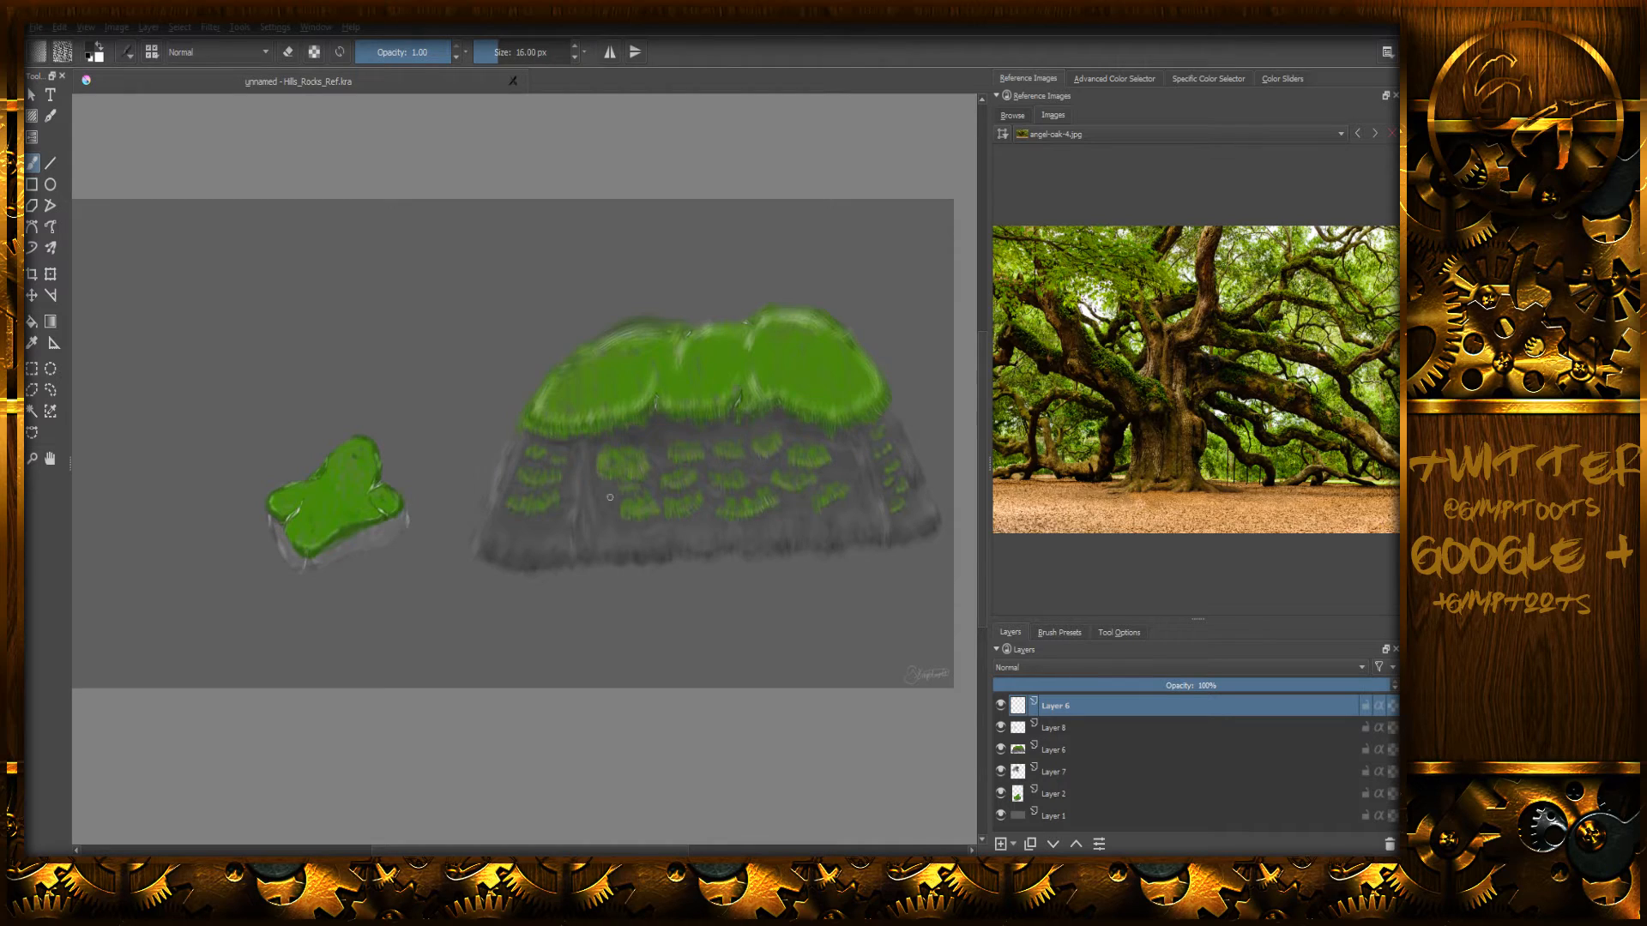
ctrl+scroll(610, 496, down, 2)
ctrl+scroll(618, 501, up, 5)
ctrl+scroll(632, 508, down, 3)
ctrl+scroll(661, 501, down, 1)
middle_drag(661, 501, 645, 504)
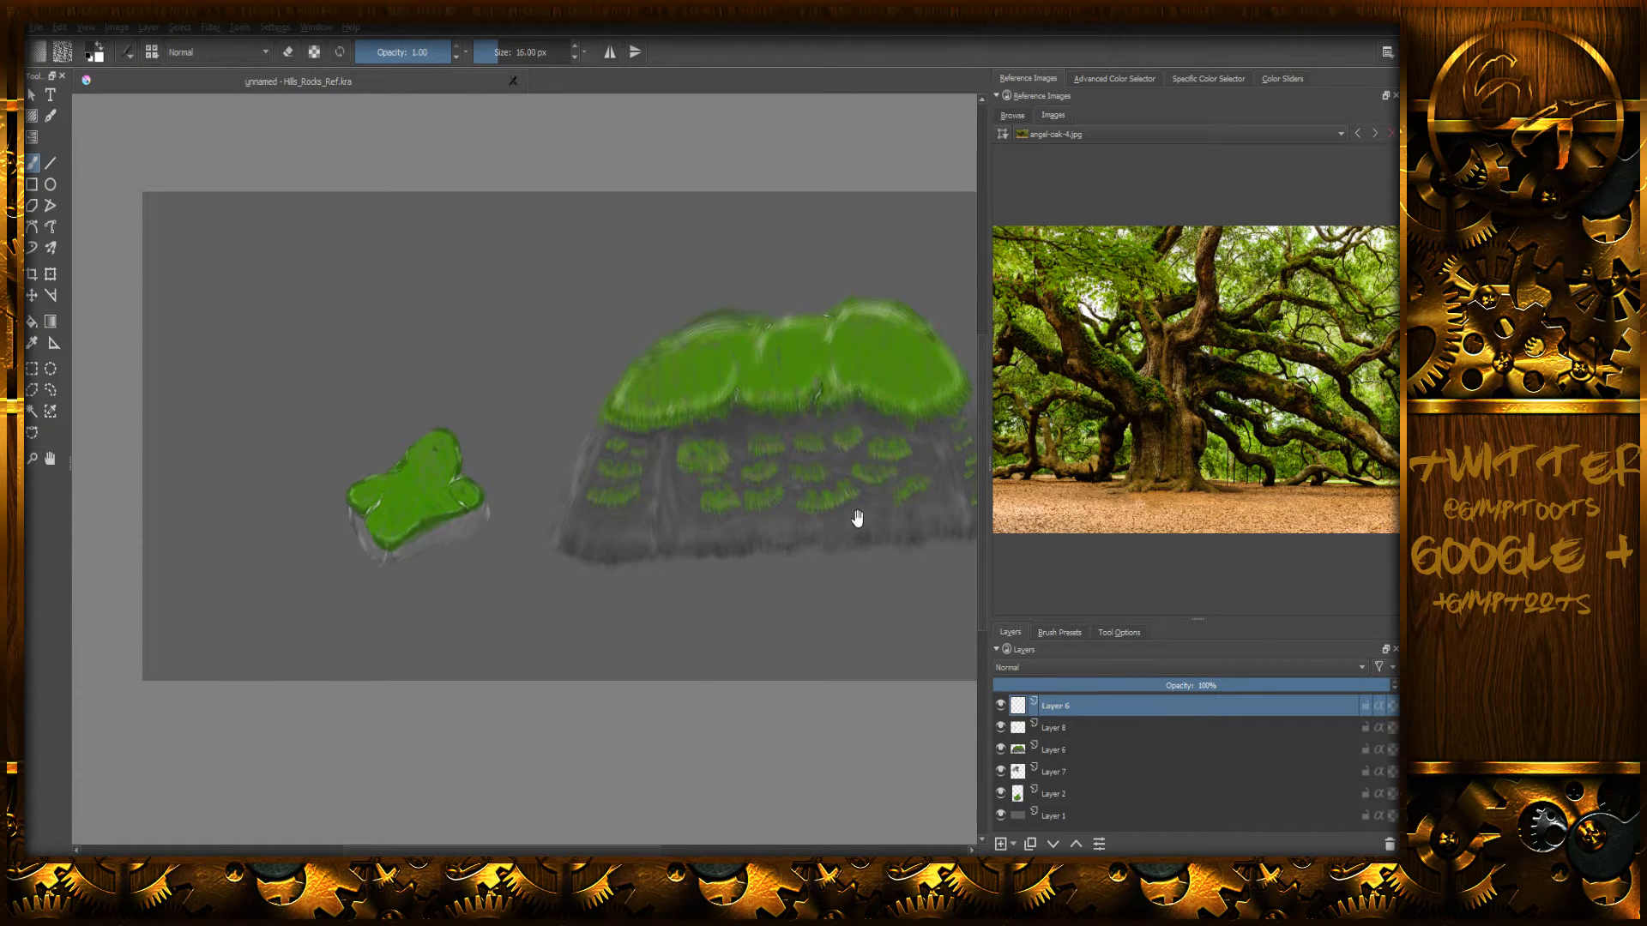
middle_drag(823, 531, 729, 545)
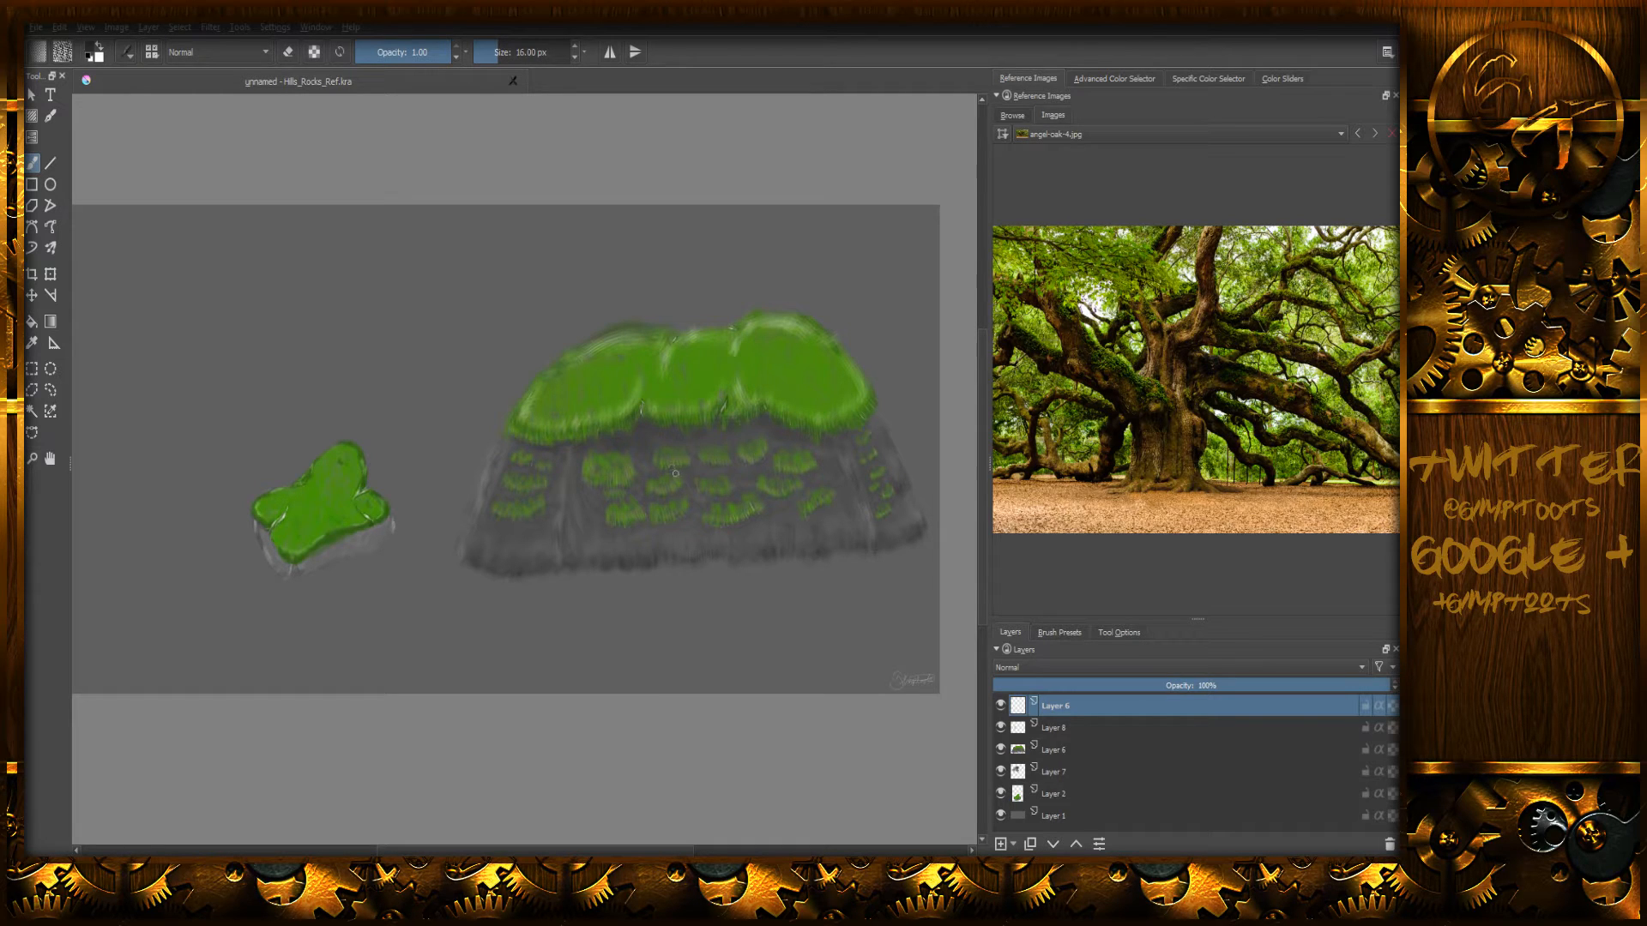
mouse_move(709, 547)
middle_down()
mouse_move(636, 493)
mouse_move(607, 511)
mouse_move(672, 449)
mouse_move(610, 501)
mouse_move(657, 521)
mouse_move(592, 448)
mouse_move(614, 489)
mouse_move(587, 488)
mouse_move(654, 518)
mouse_move(625, 525)
mouse_move(623, 507)
middle_up()
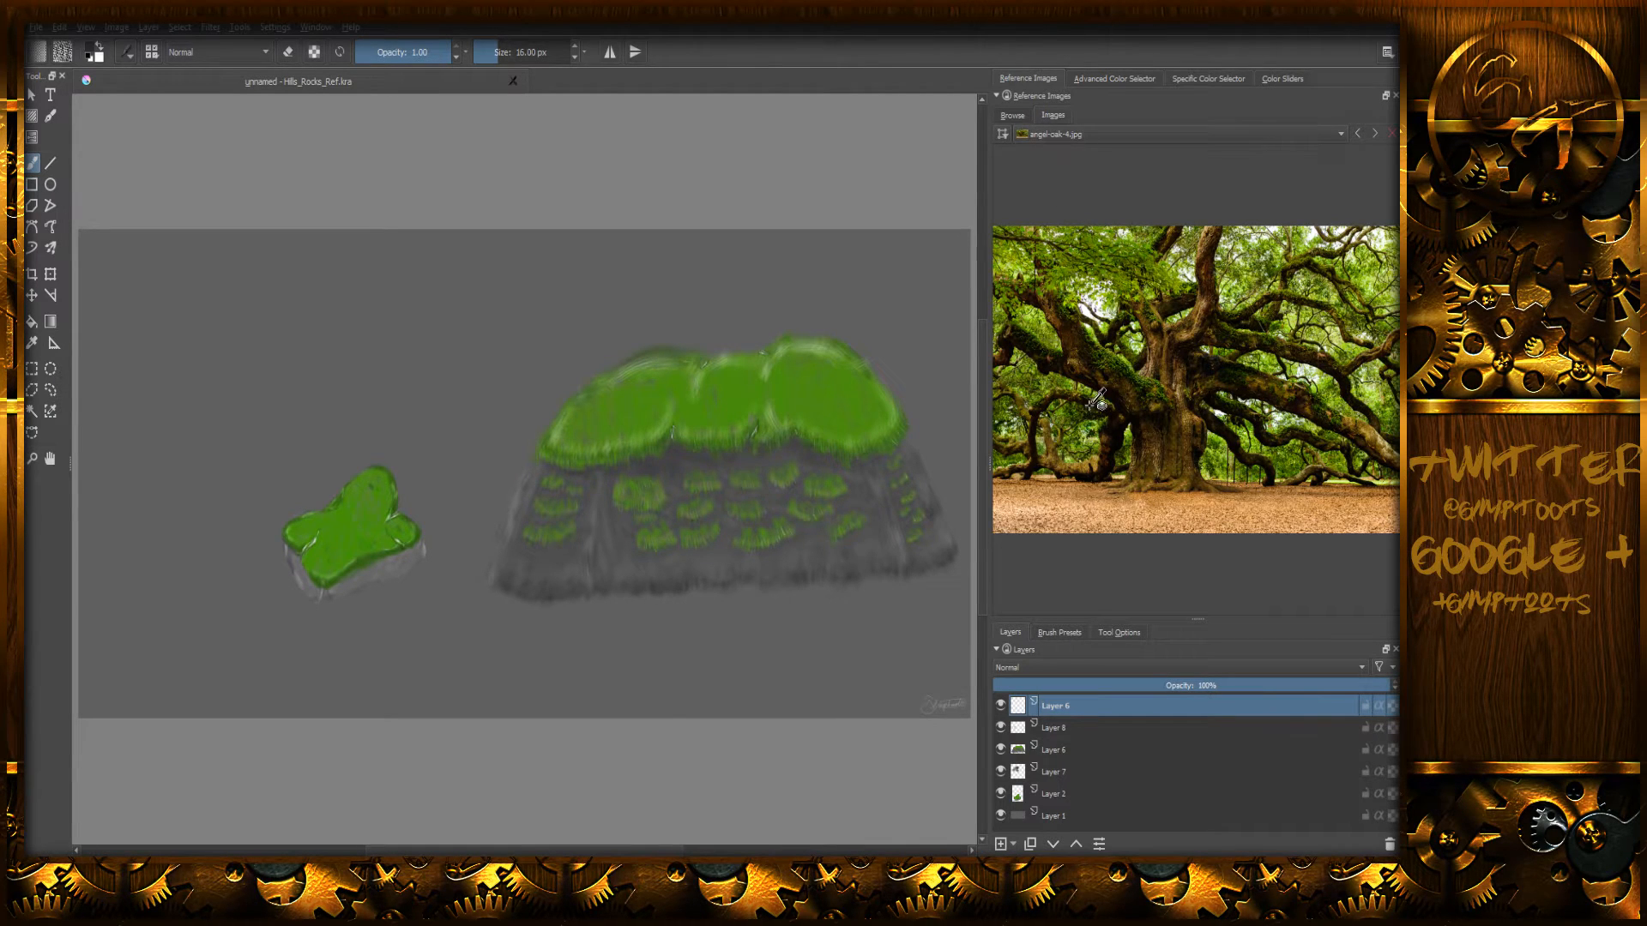
- Browse the tree reference images, viewing Angel-Oak1.jpg, big_Tree_ref.jpg and The-foot-of-big-tree.jpg in turn
click(1023, 130)
click(1098, 553)
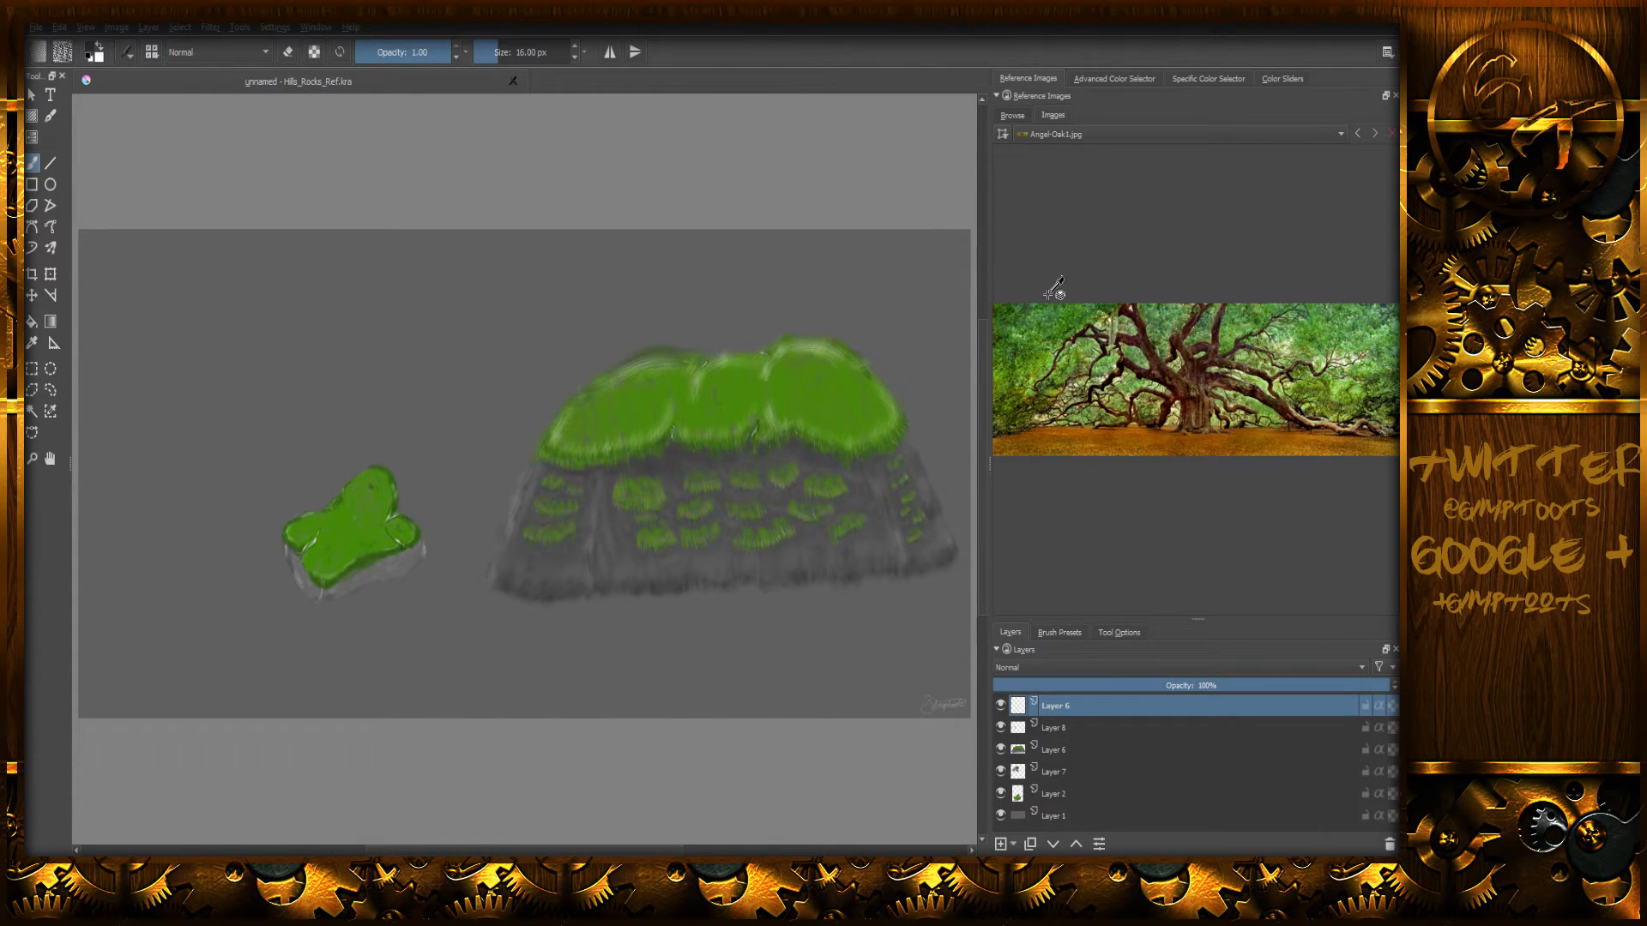
click(1021, 116)
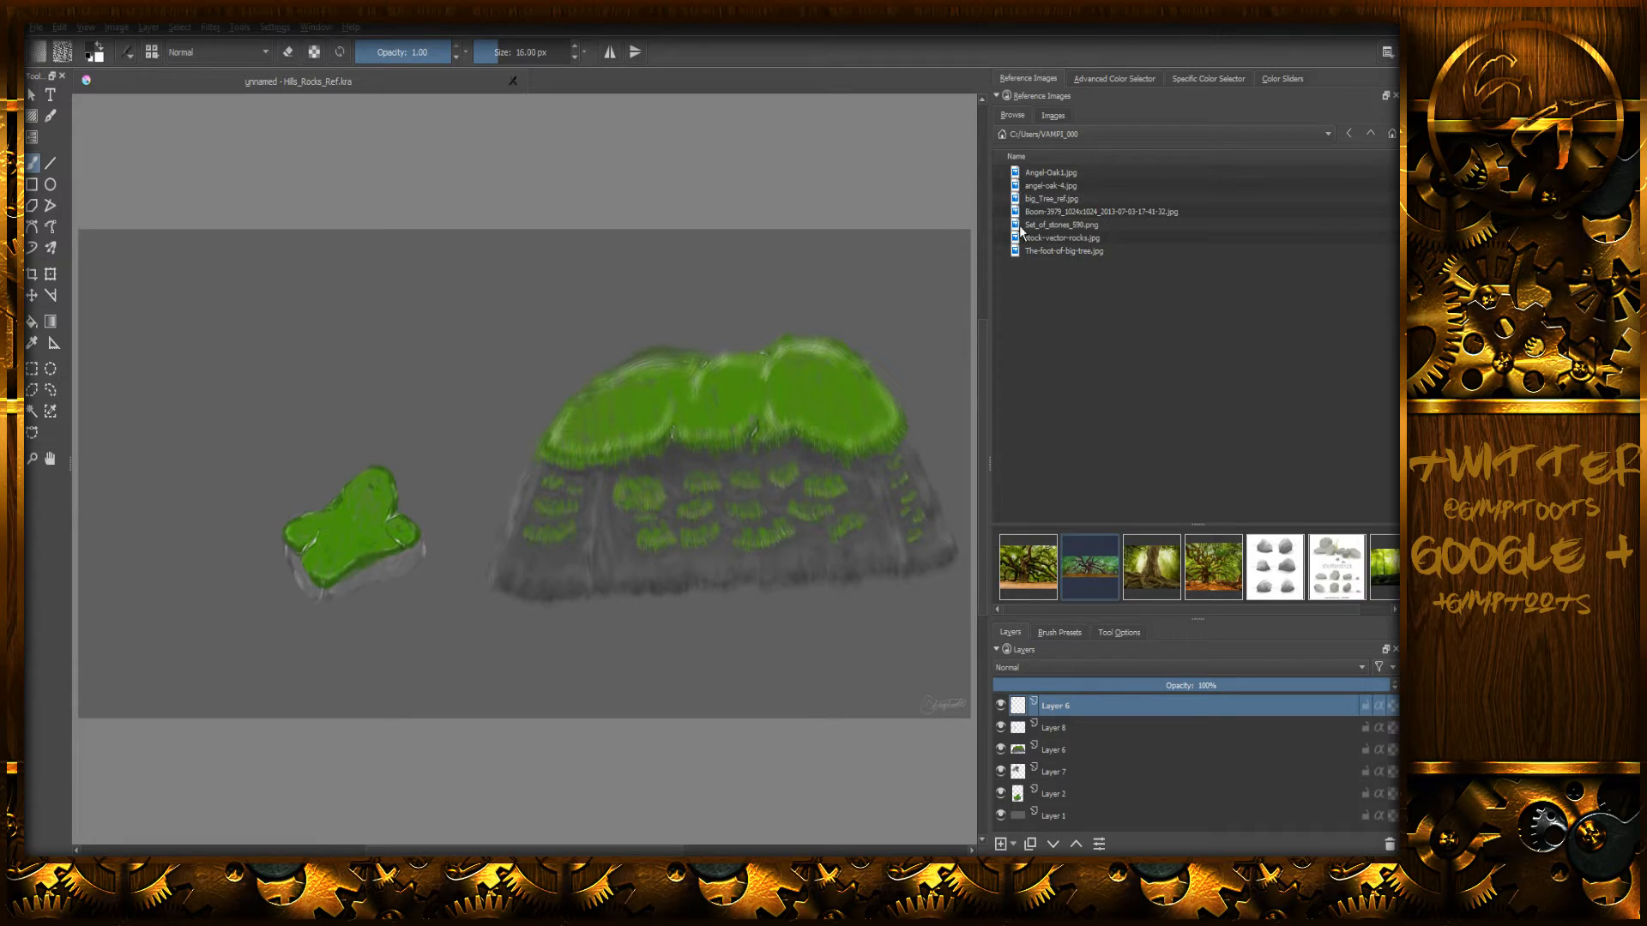
click(1153, 578)
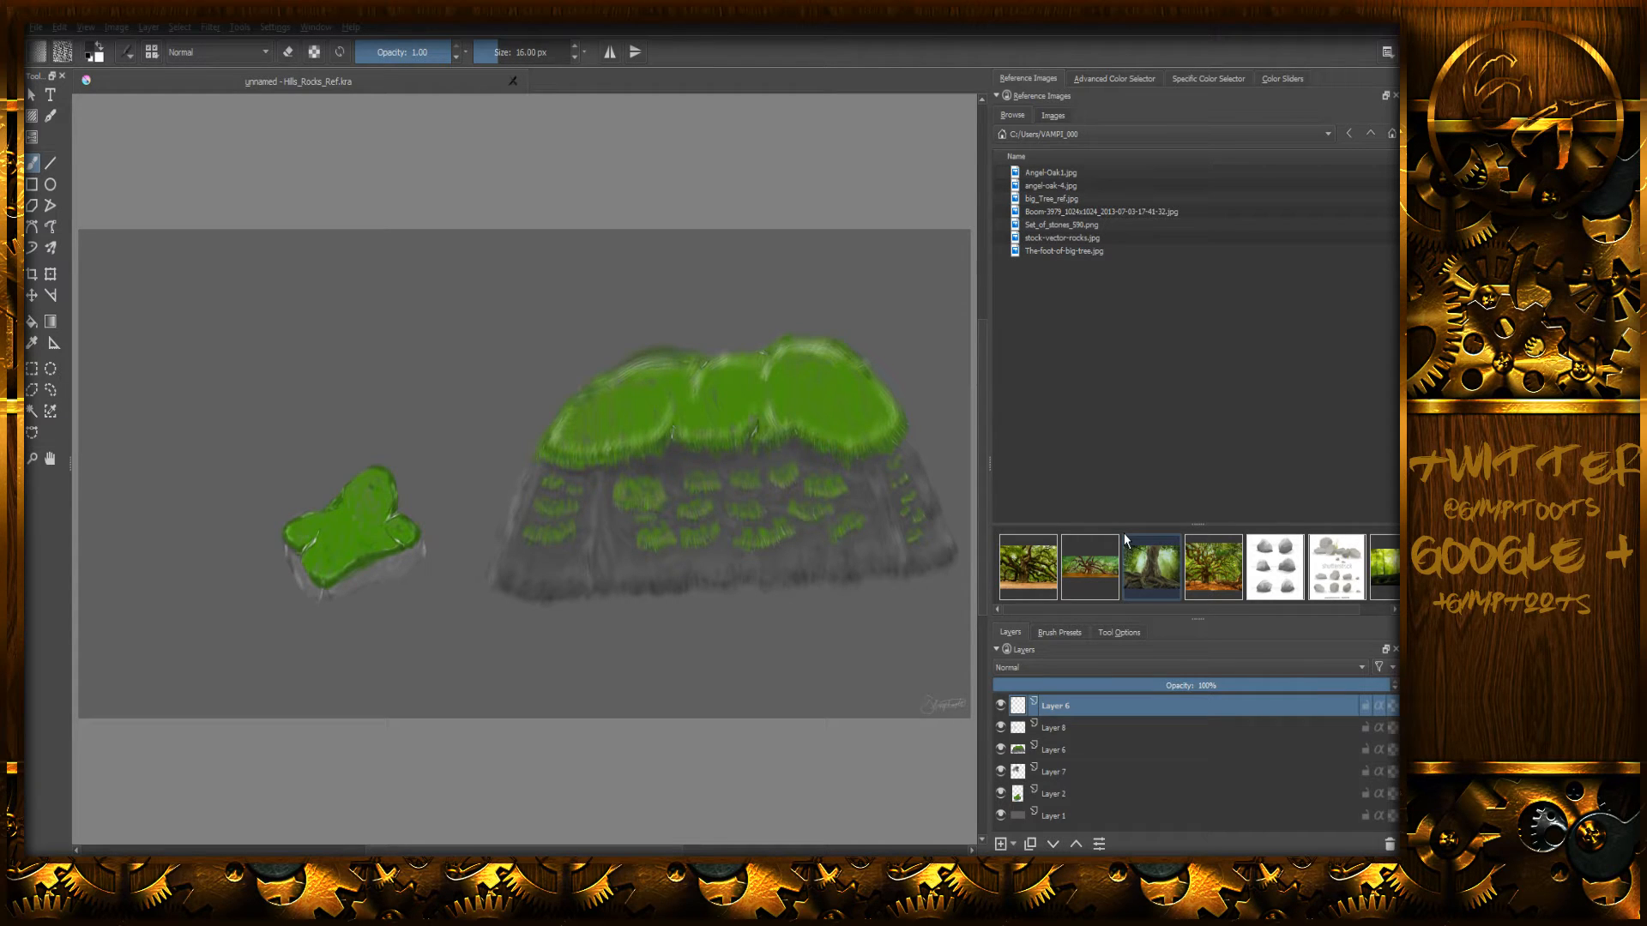
double_click(1148, 583)
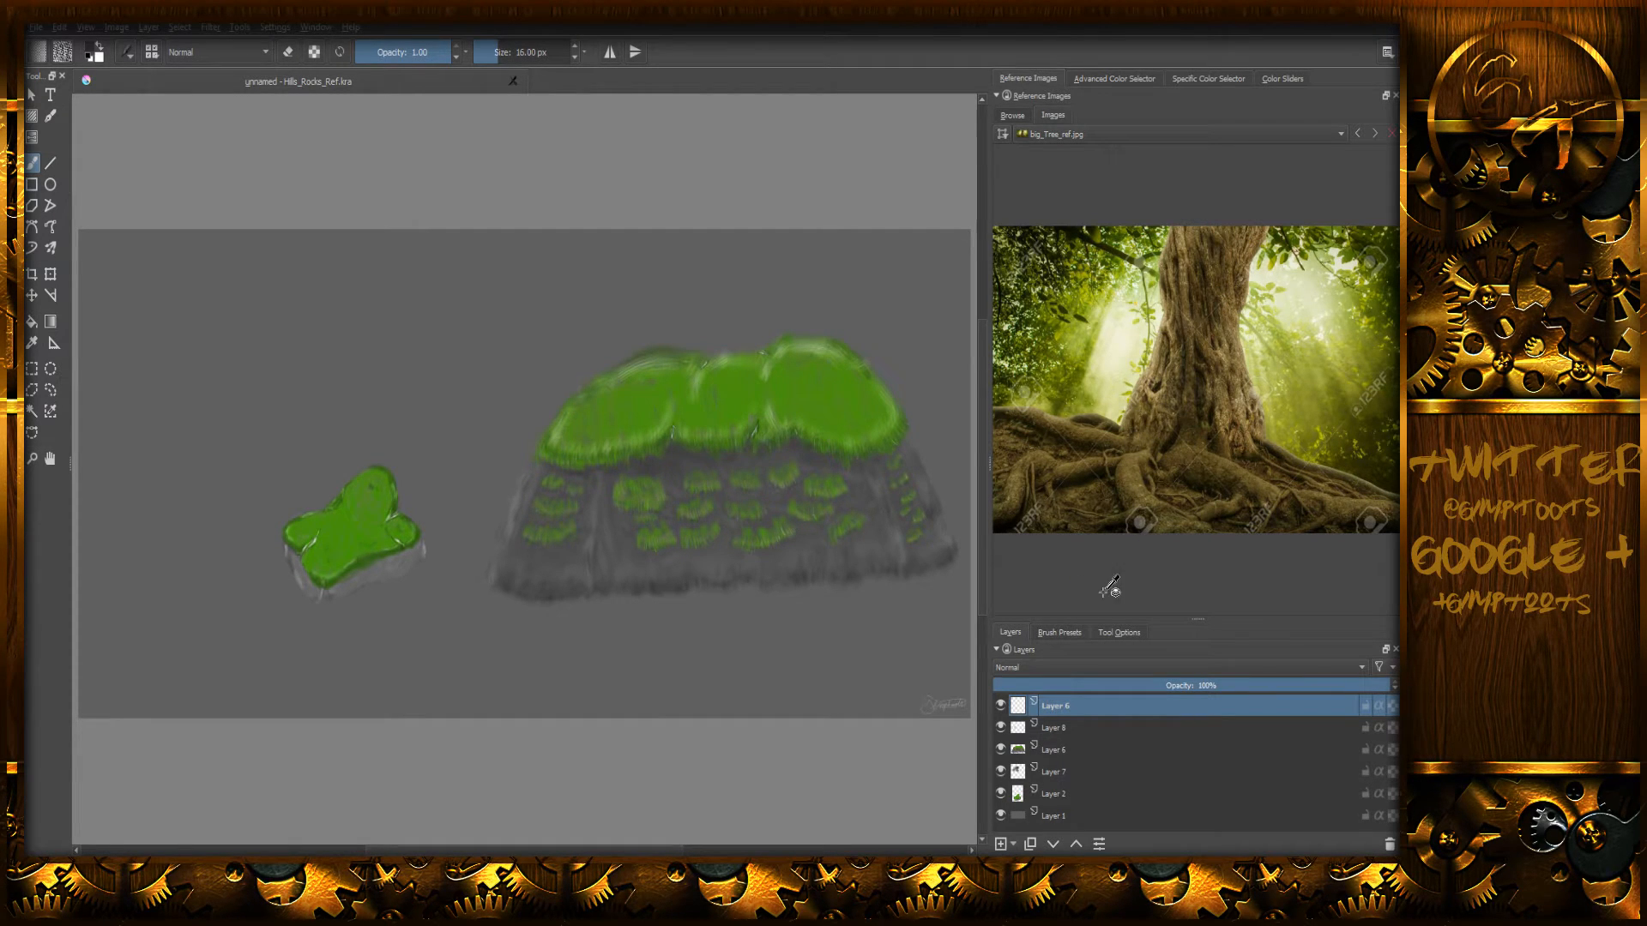
click(1016, 118)
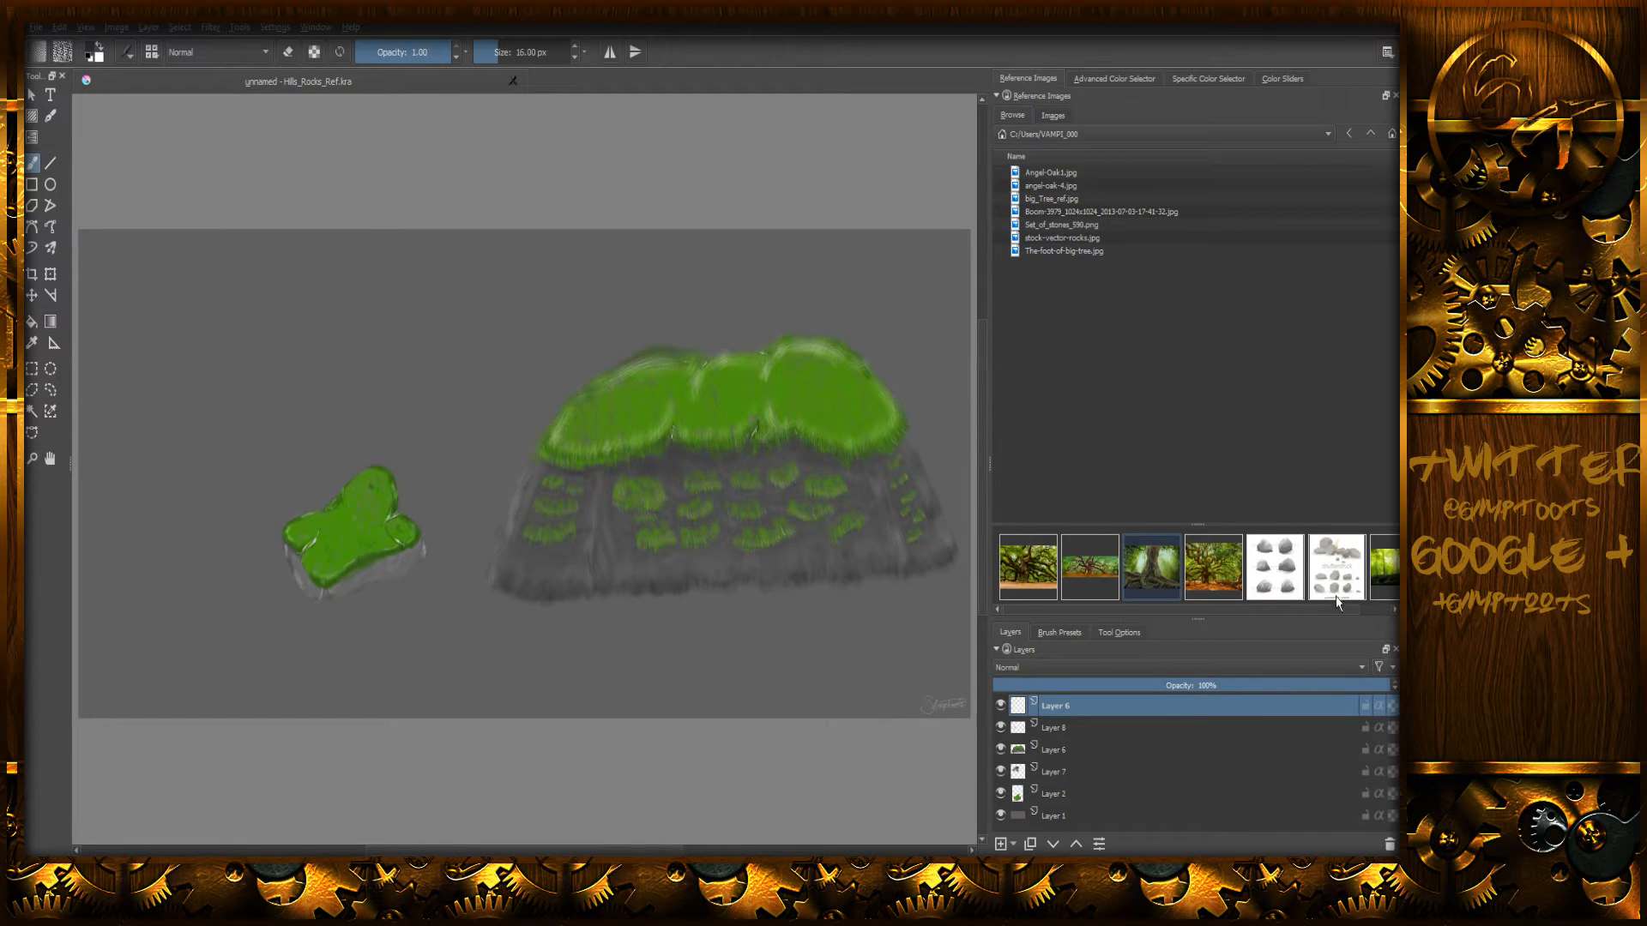
click(1384, 573)
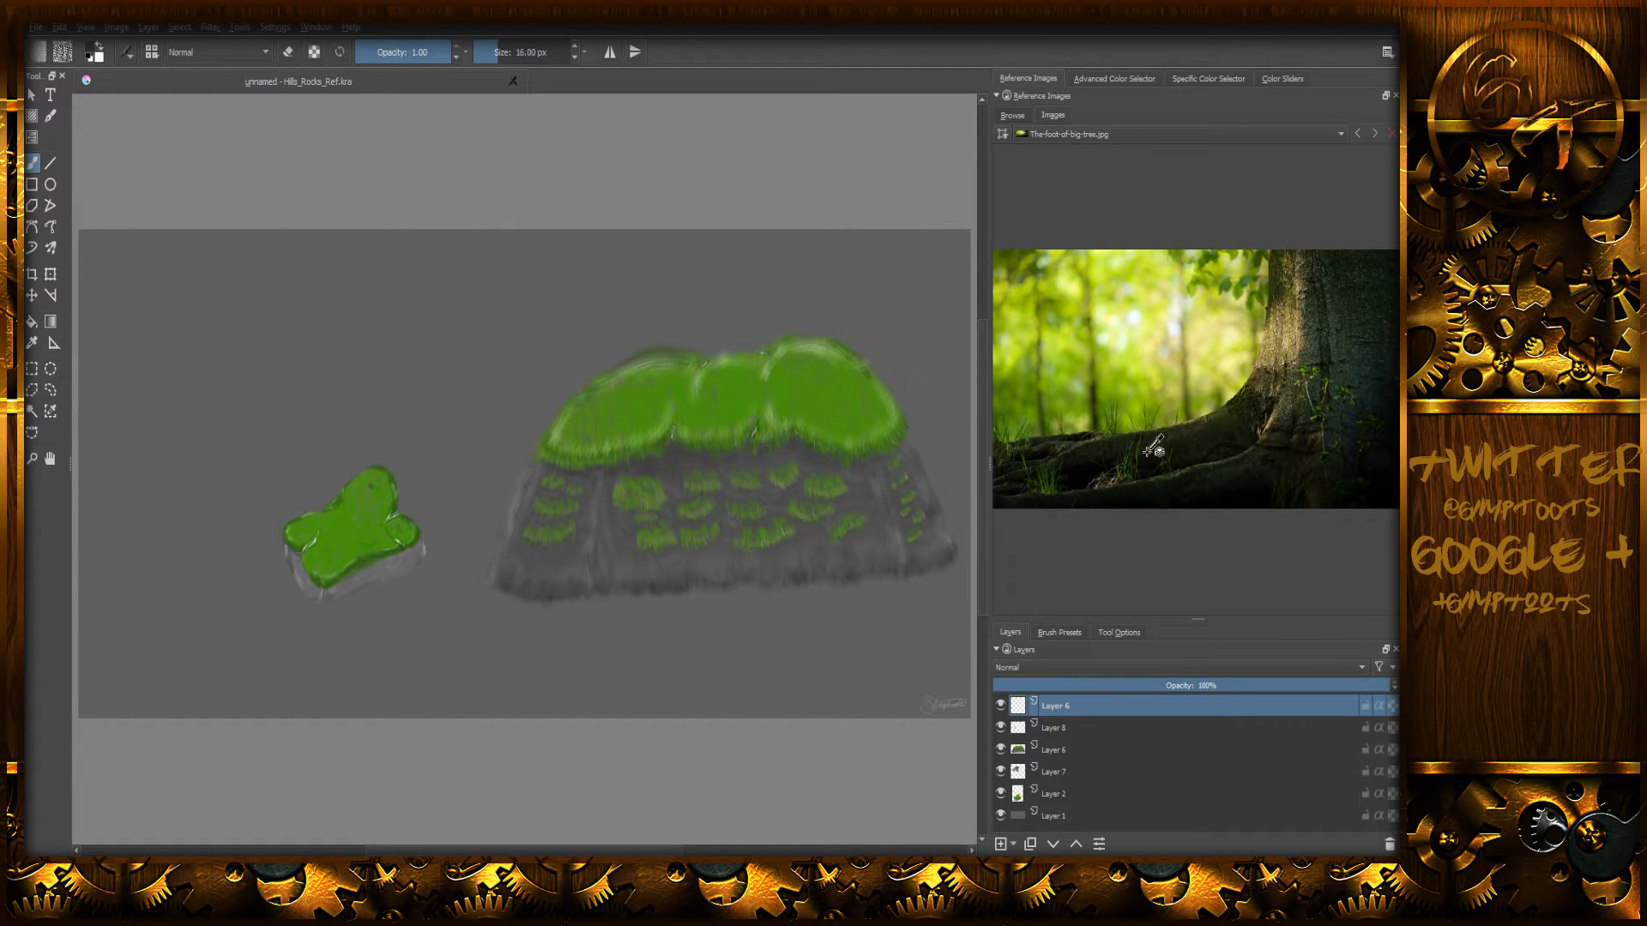
- Enlarge the reference image area and view Set_of_stones_590.png, the Boom-3979 tree photo and angel-oak-4.jpg in turn
drag(1198, 619, 1164, 410)
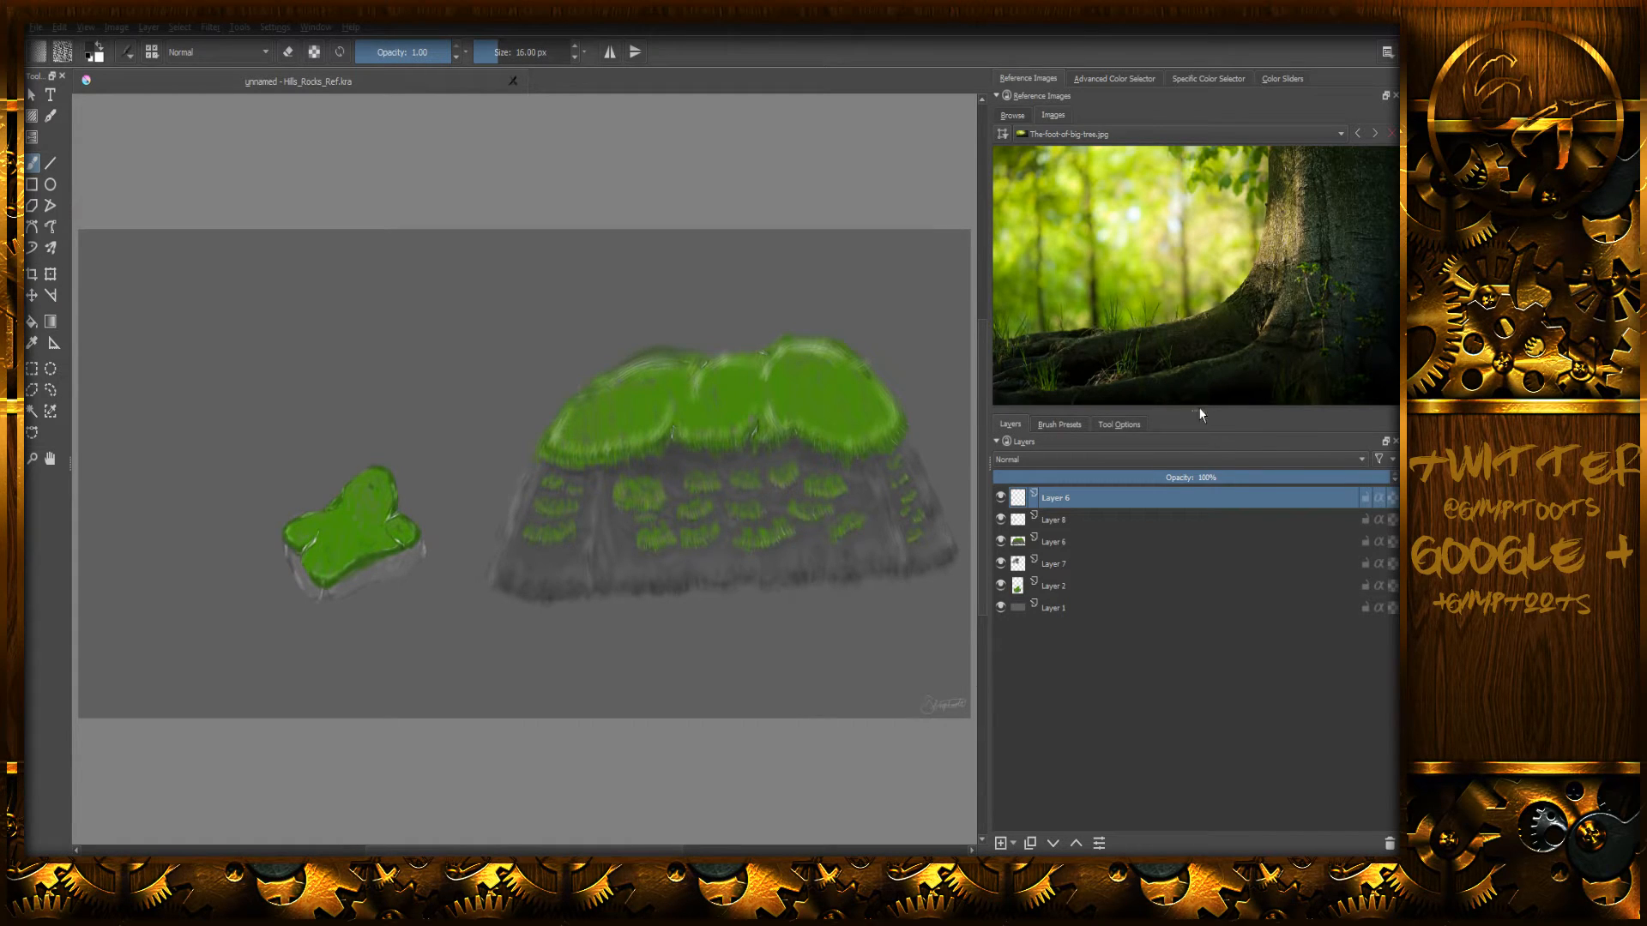
drag(1199, 414, 1179, 654)
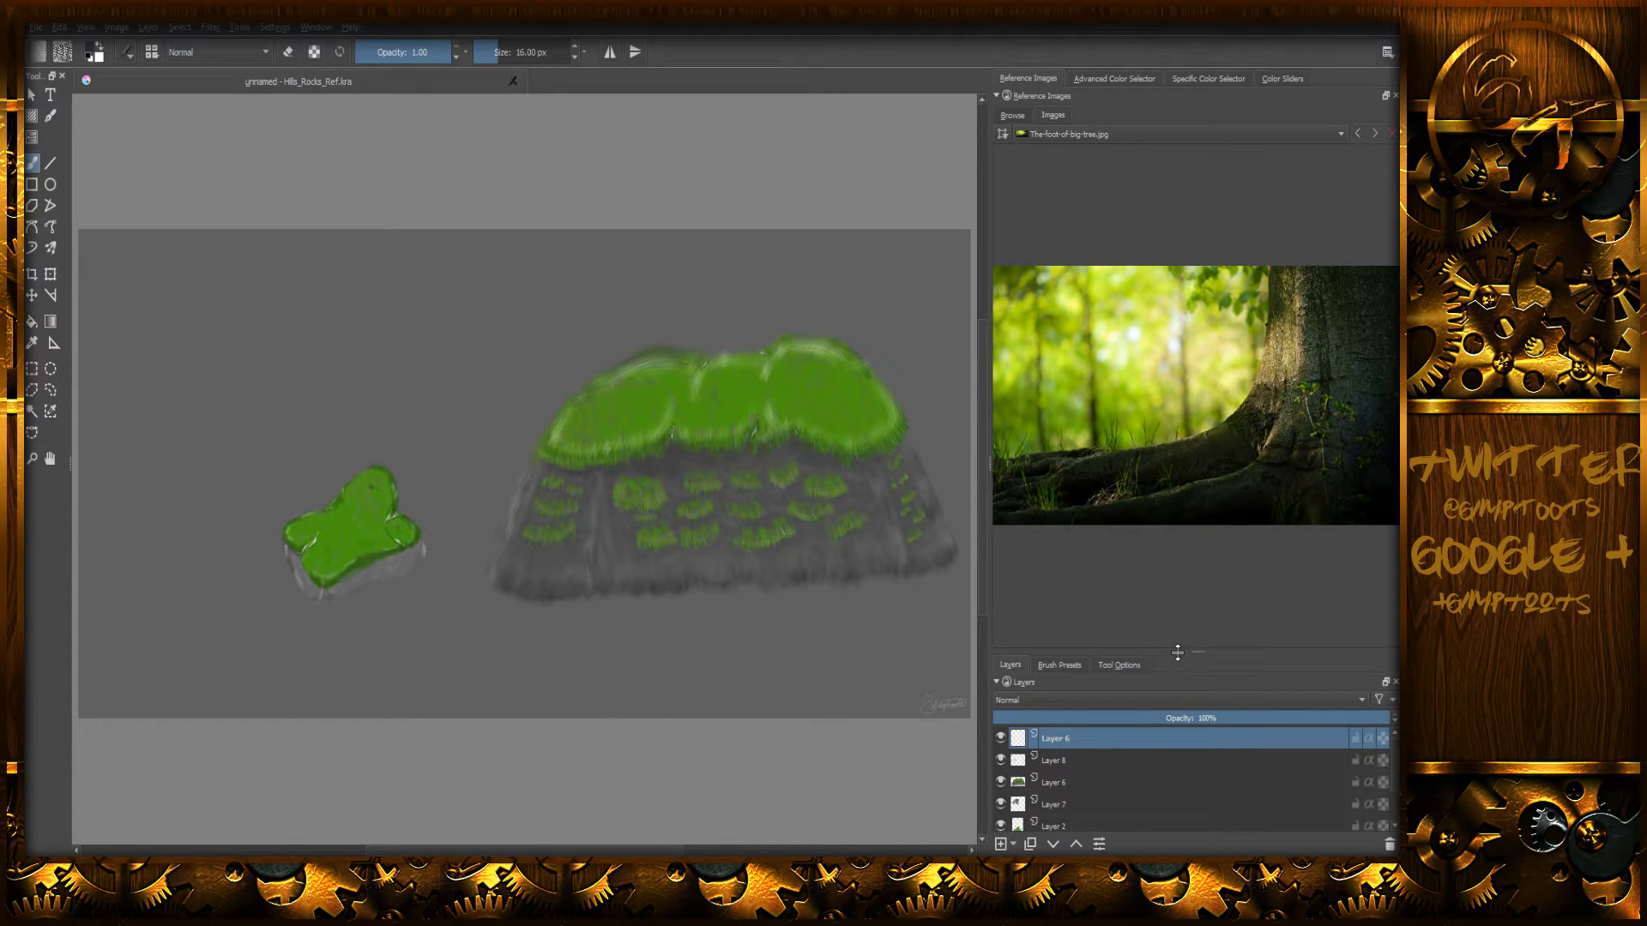
click(1012, 115)
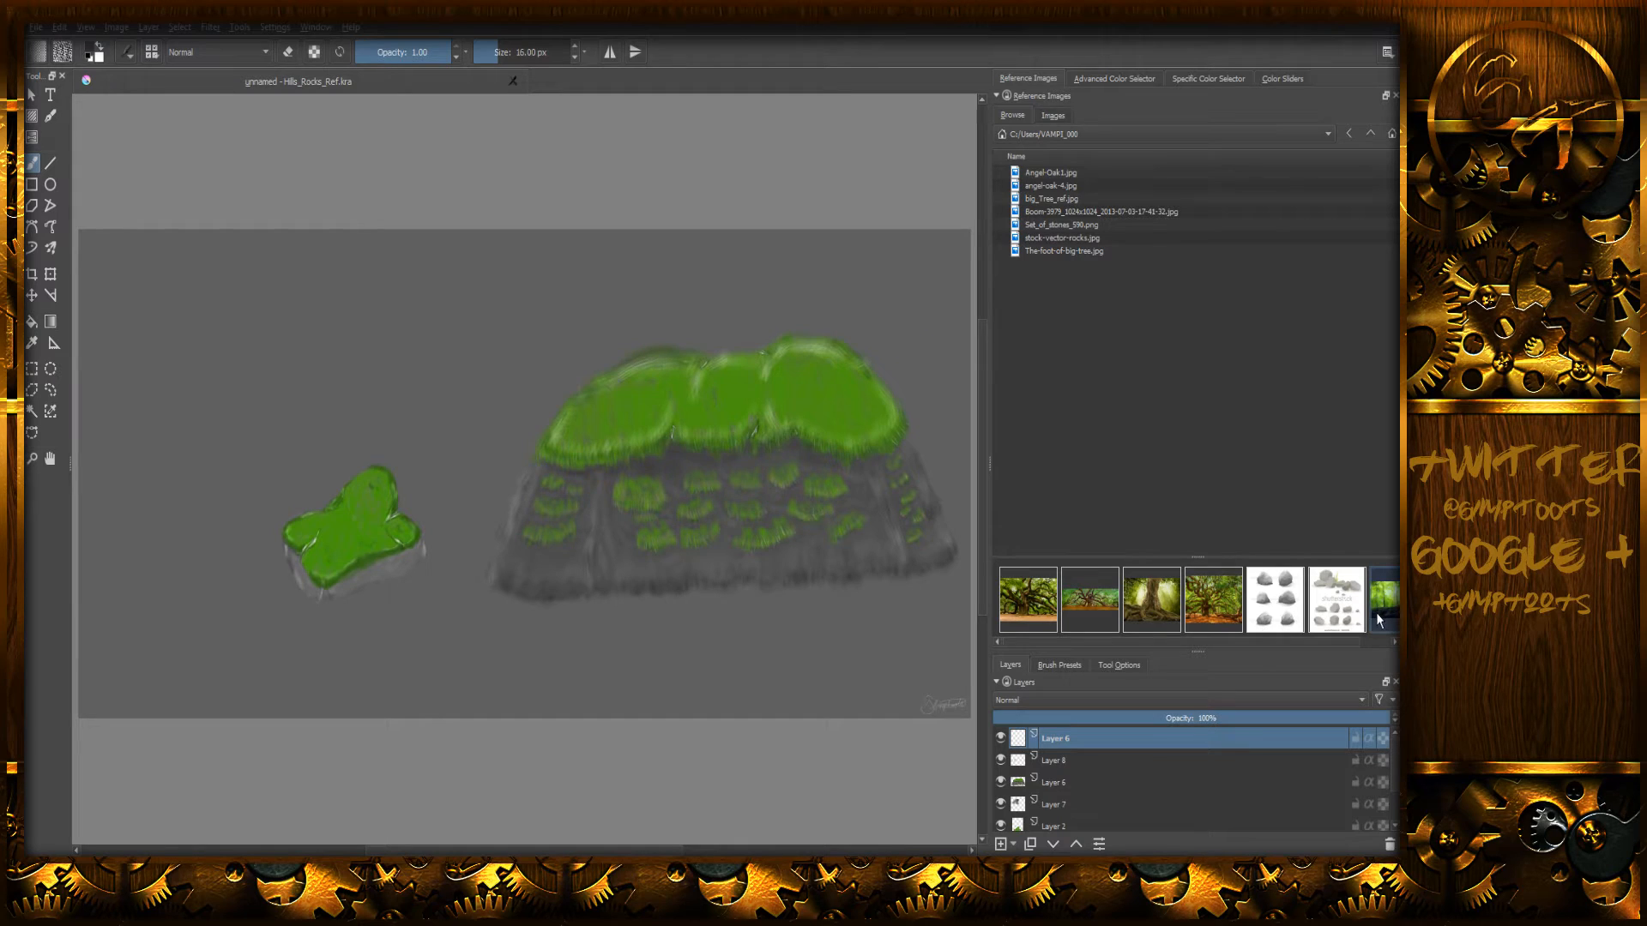
click(1268, 613)
double_click(1274, 605)
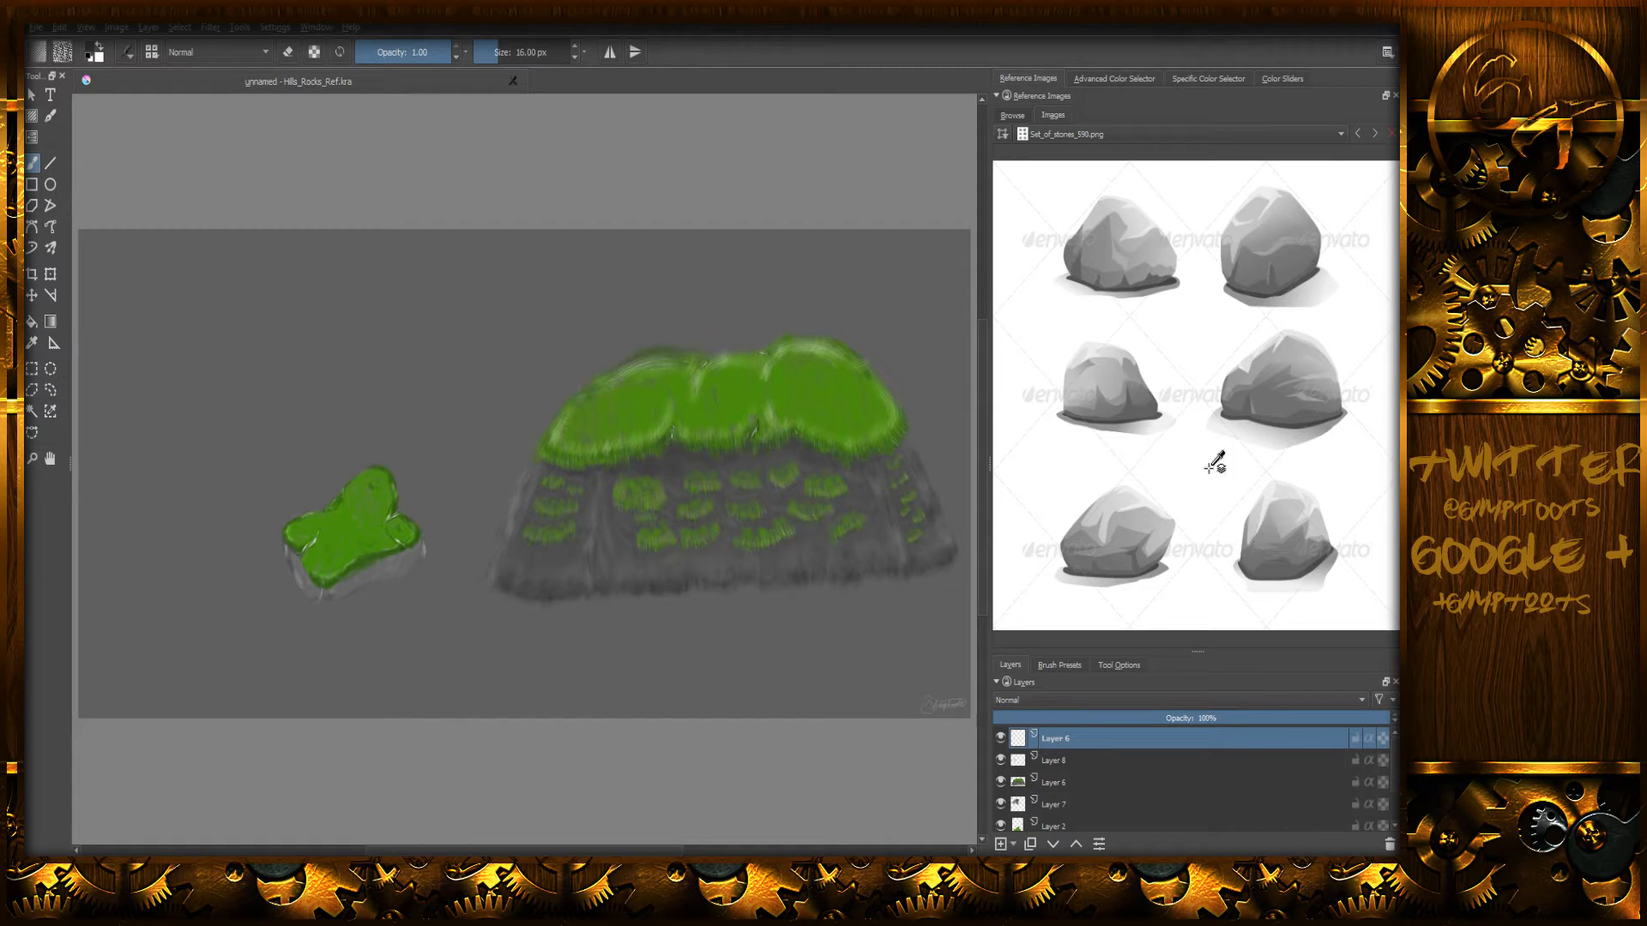
click(1010, 131)
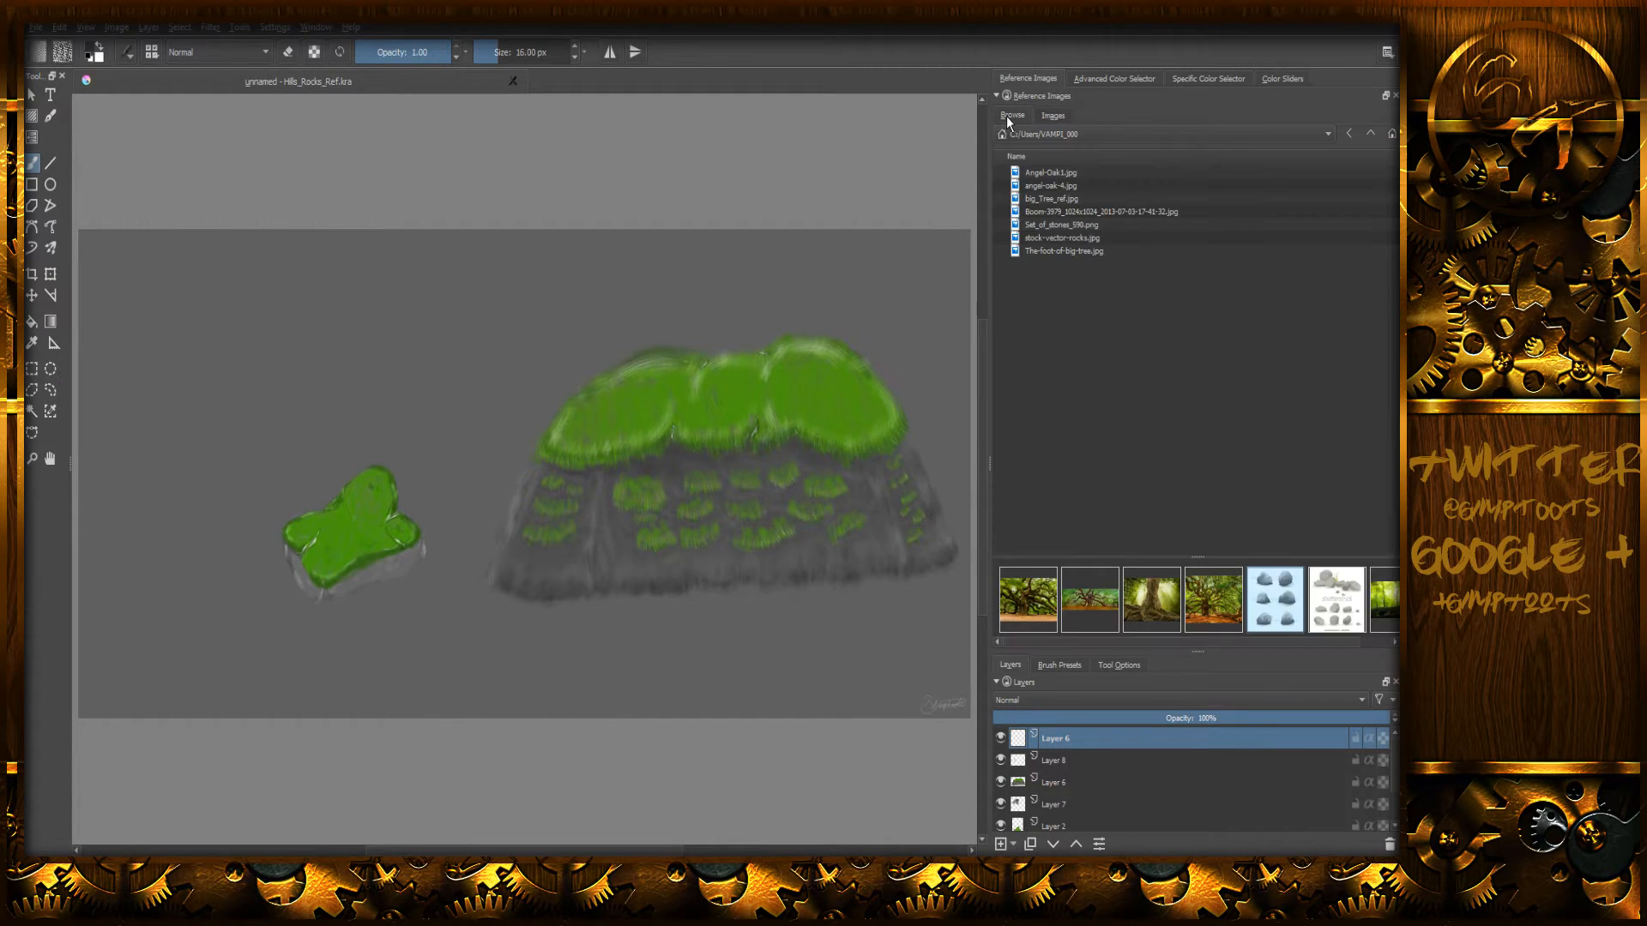
double_click(1210, 603)
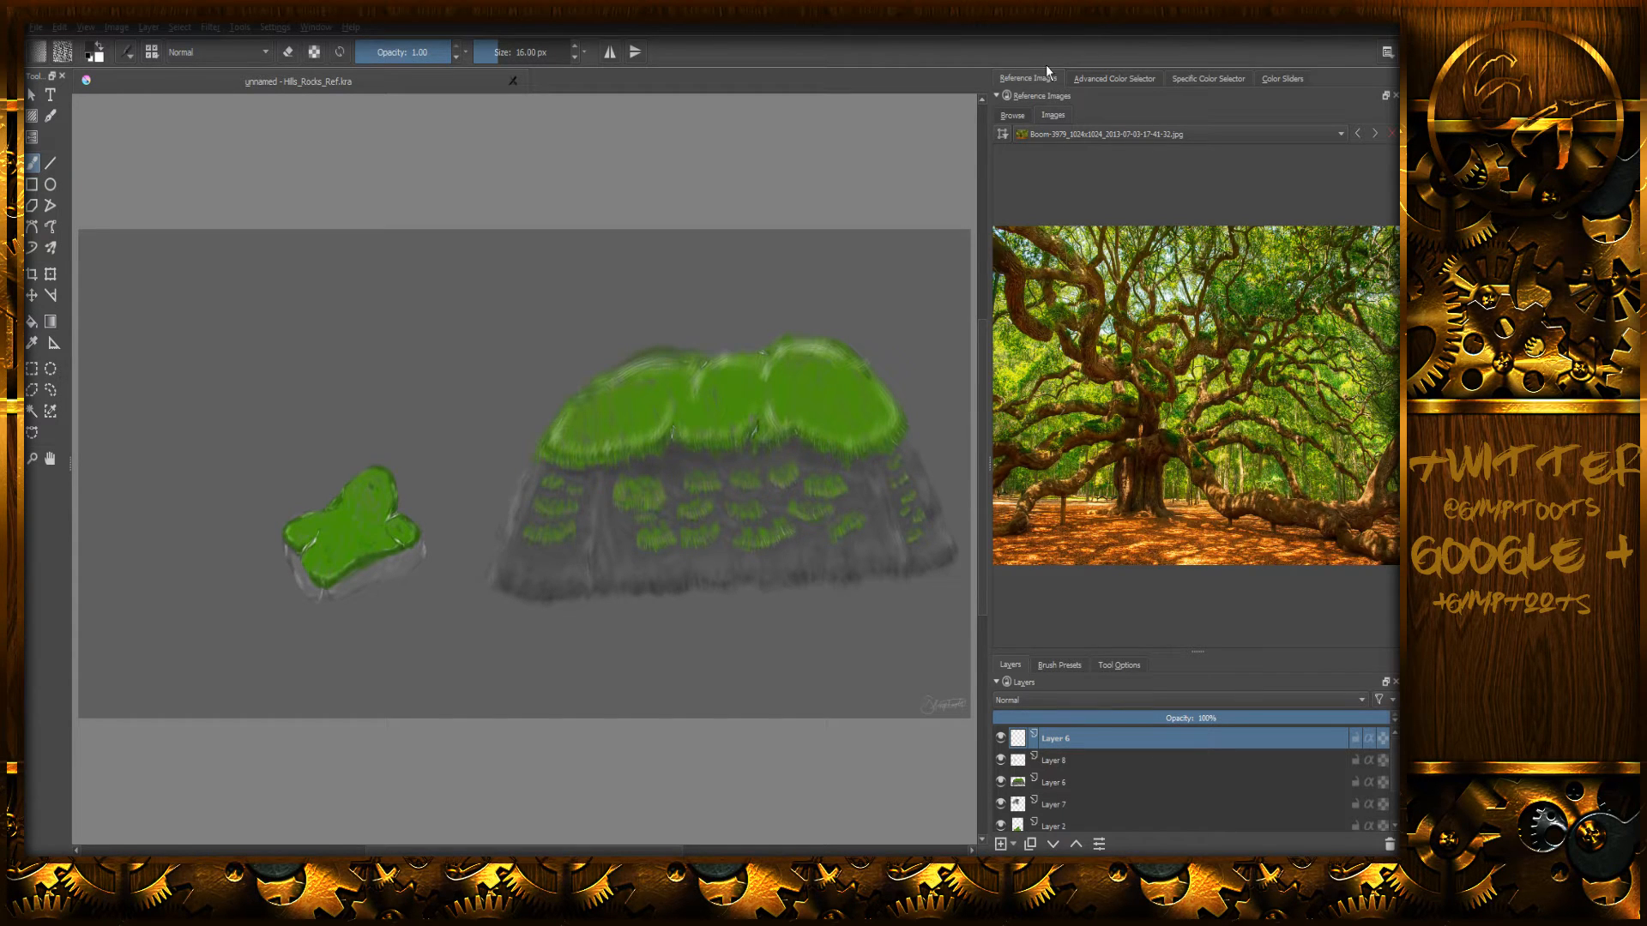
click(1024, 113)
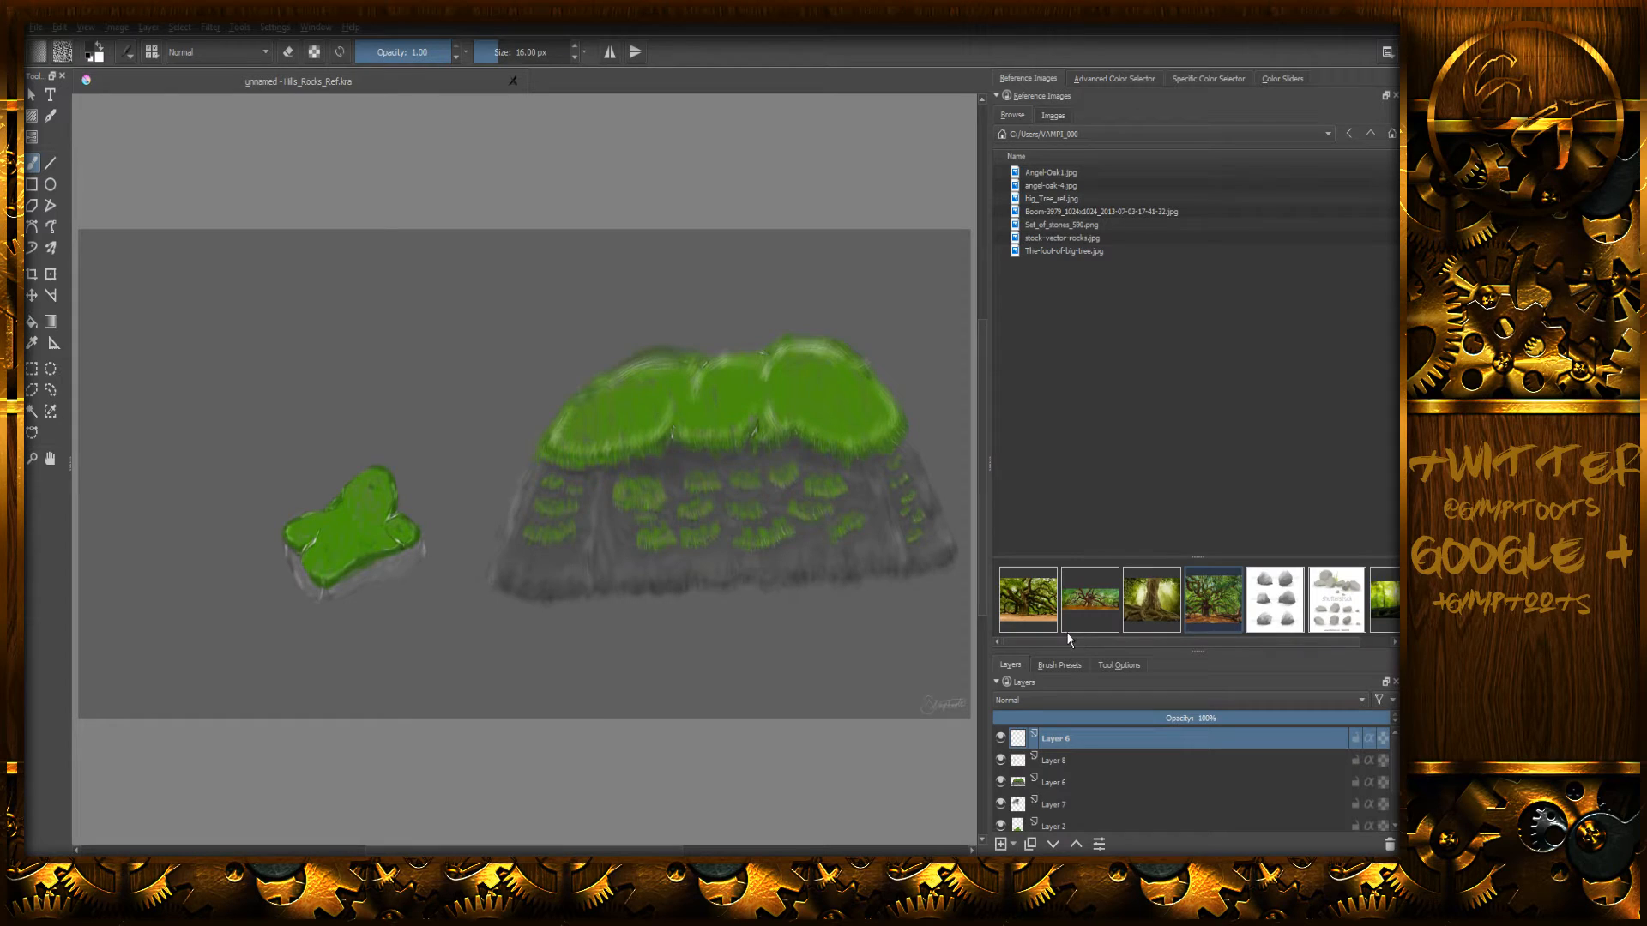
double_click(1041, 611)
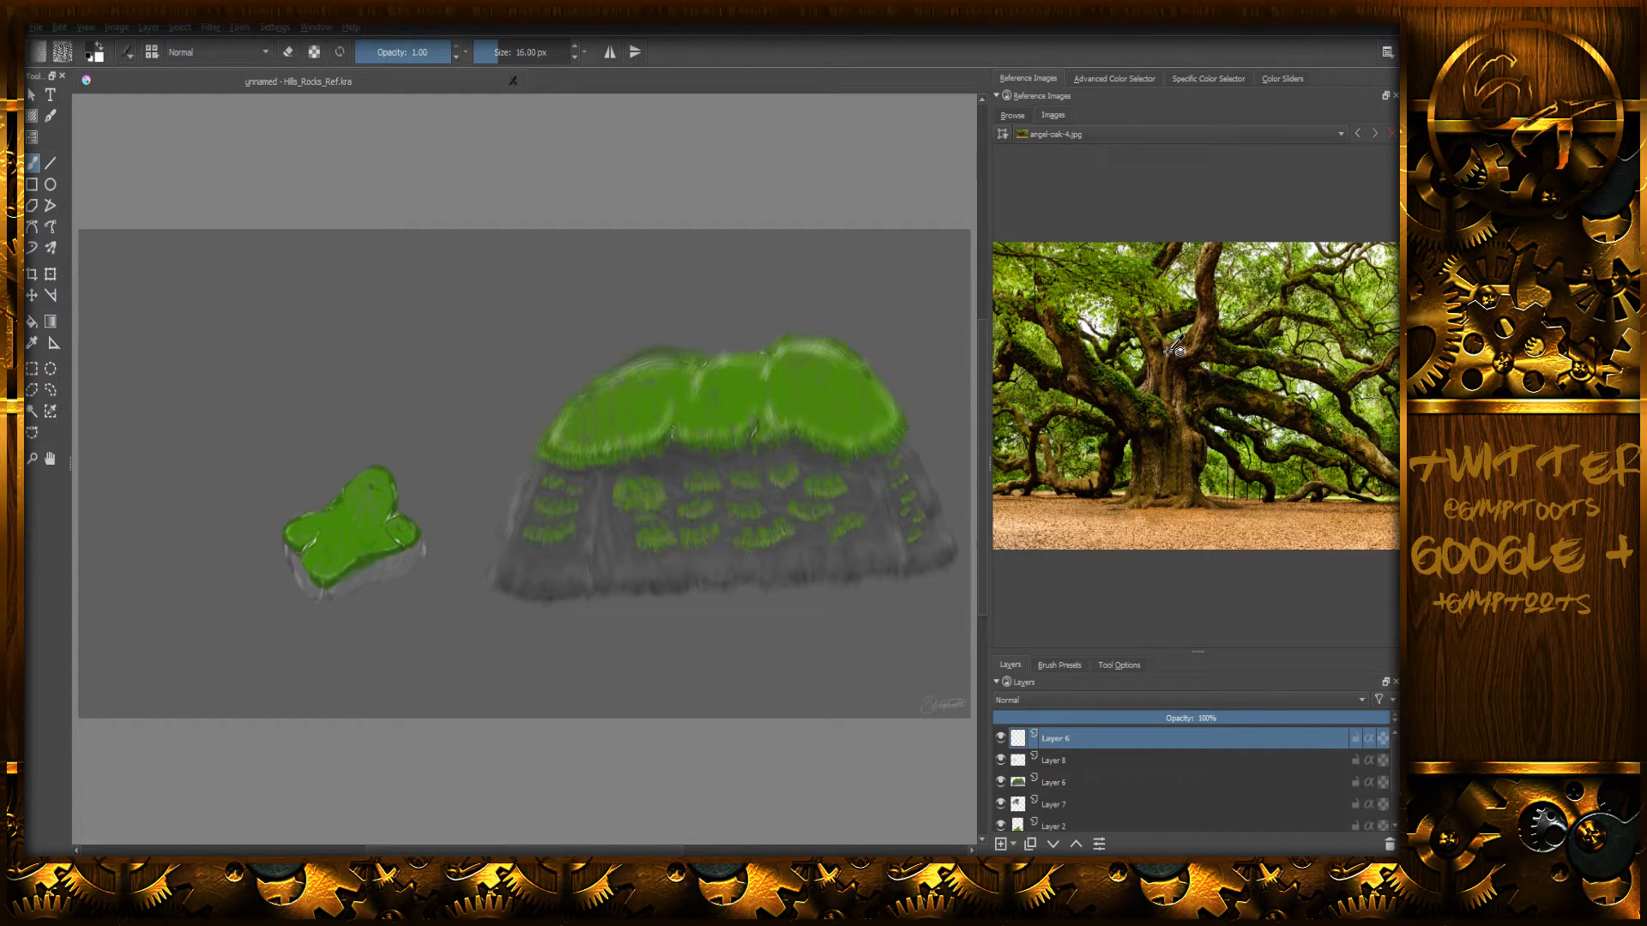
- Magnify angel-oak-4.jpg to 208% and examine the leaf clusters and branches around the trunk
click(1003, 135)
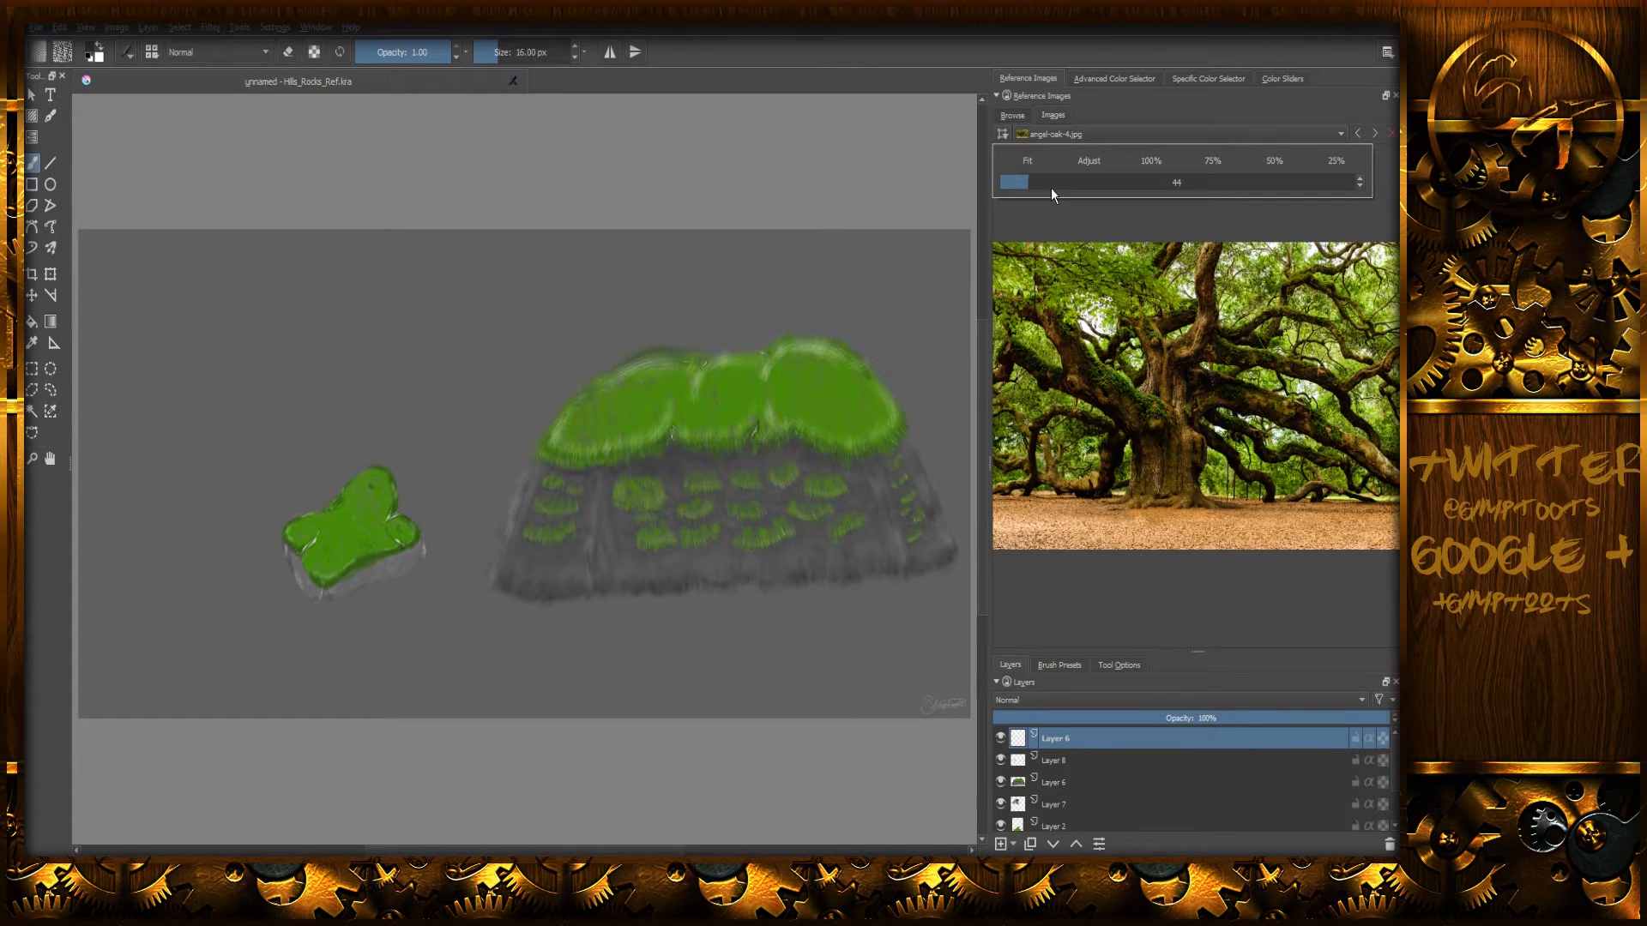
mouse_move(1139, 184)
mouse_down()
mouse_move(1172, 185)
mouse_move(1147, 180)
mouse_up()
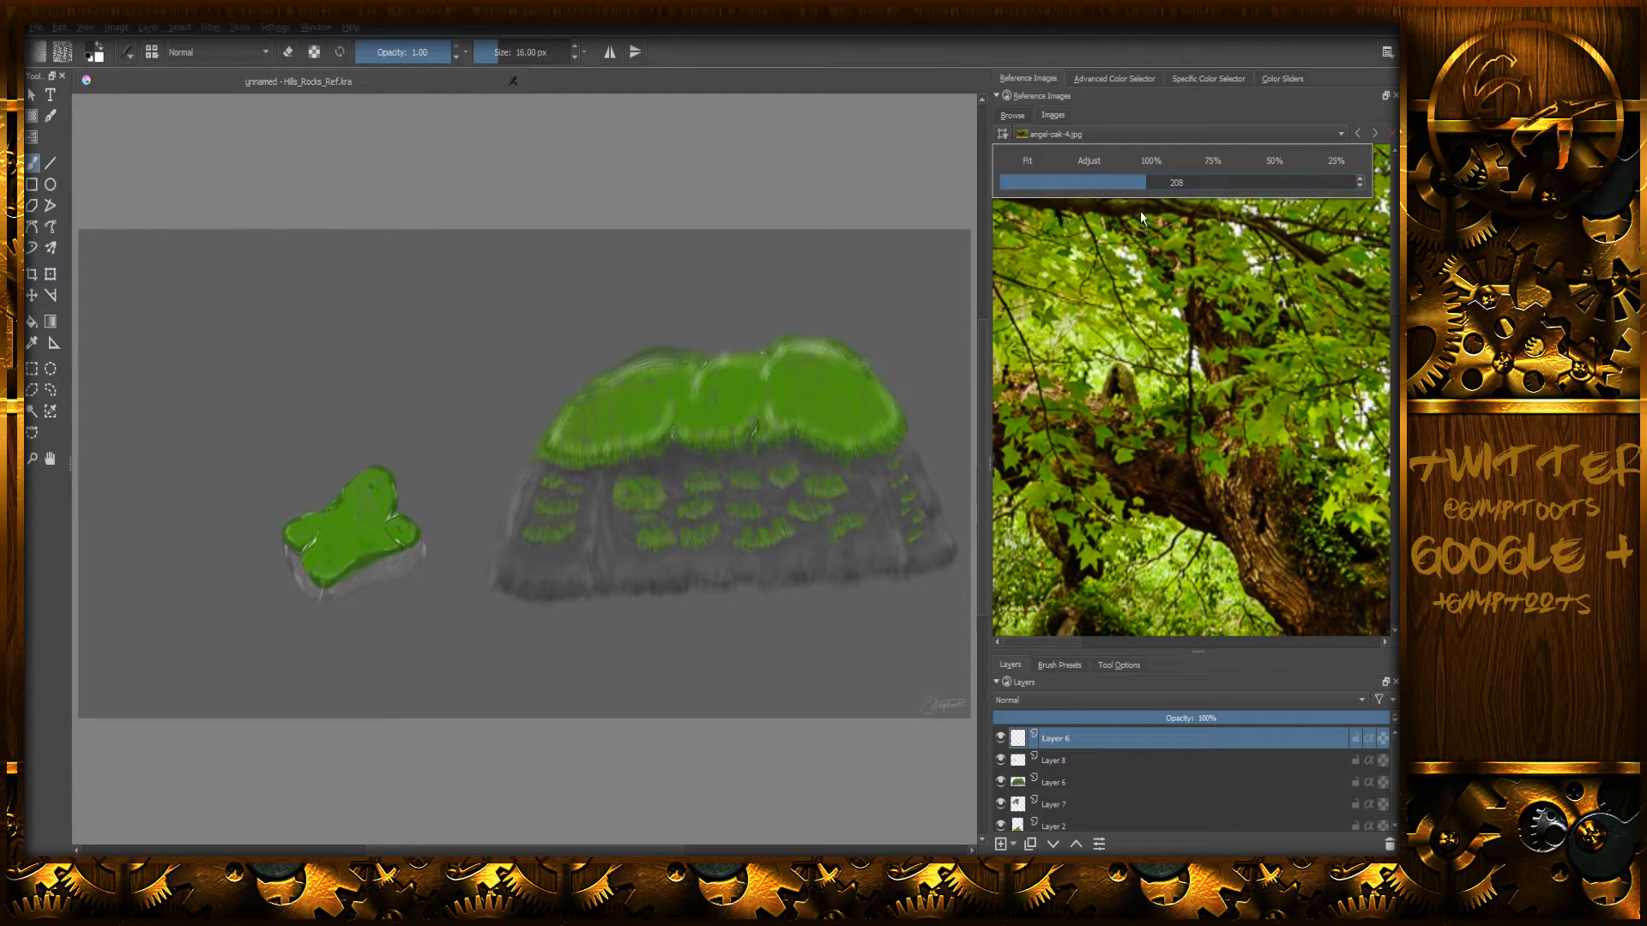
drag(1181, 379, 1206, 266)
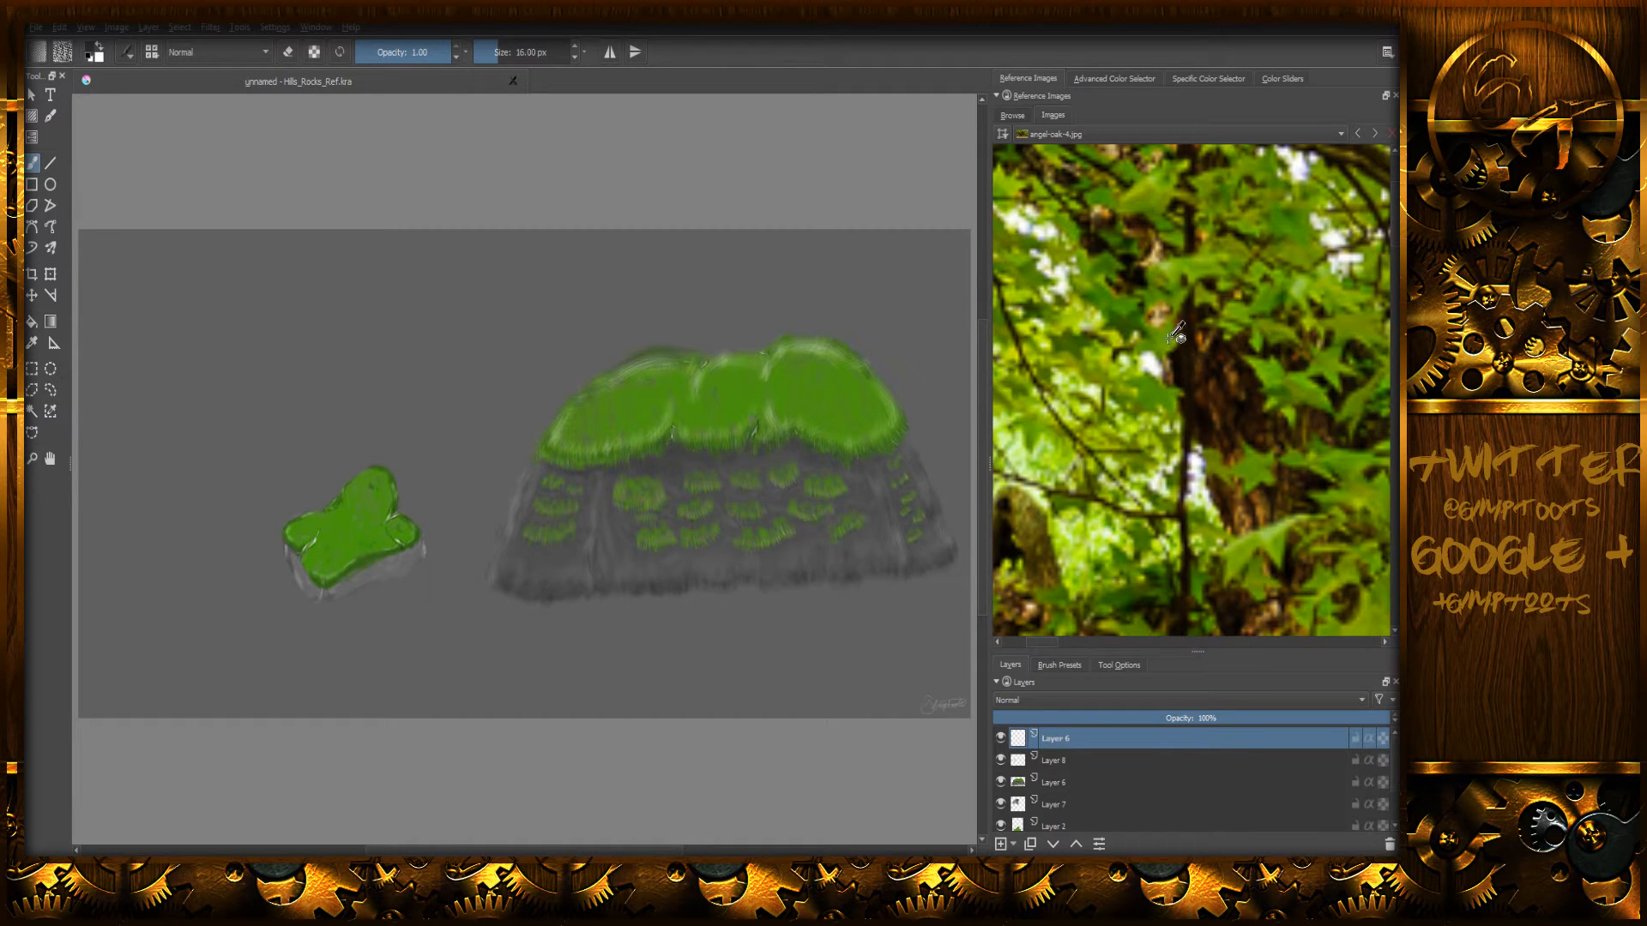
drag(1165, 321, 1243, 400)
drag(1108, 273, 1304, 507)
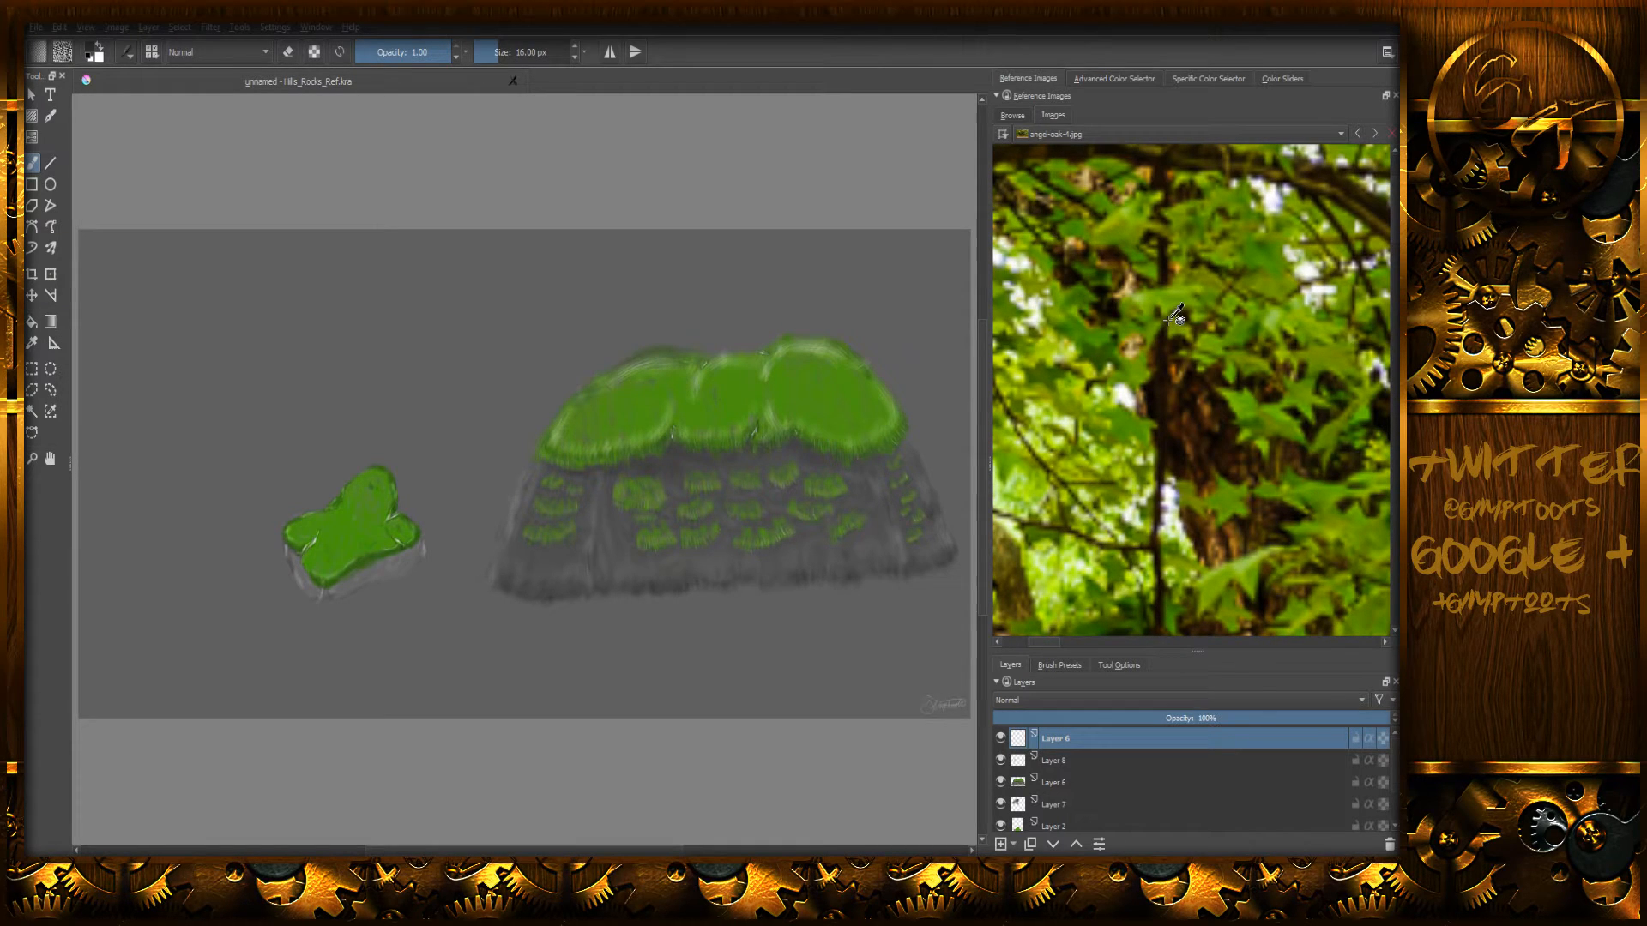
drag(1160, 296, 1272, 453)
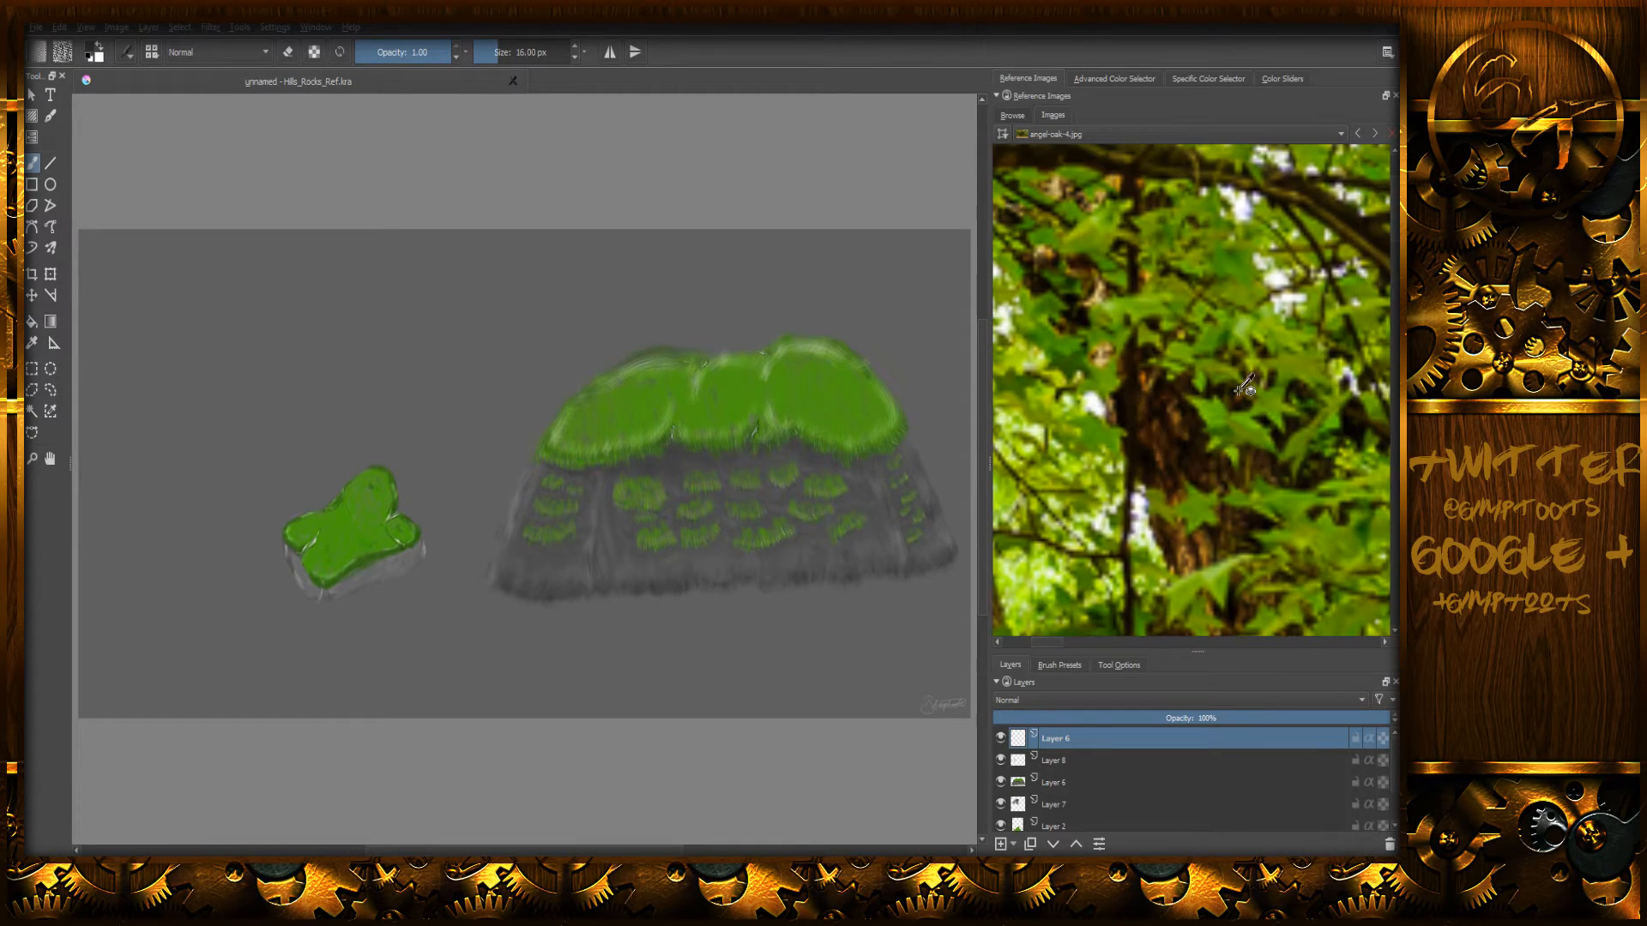
drag(1175, 296, 1278, 446)
drag(1061, 196, 1245, 479)
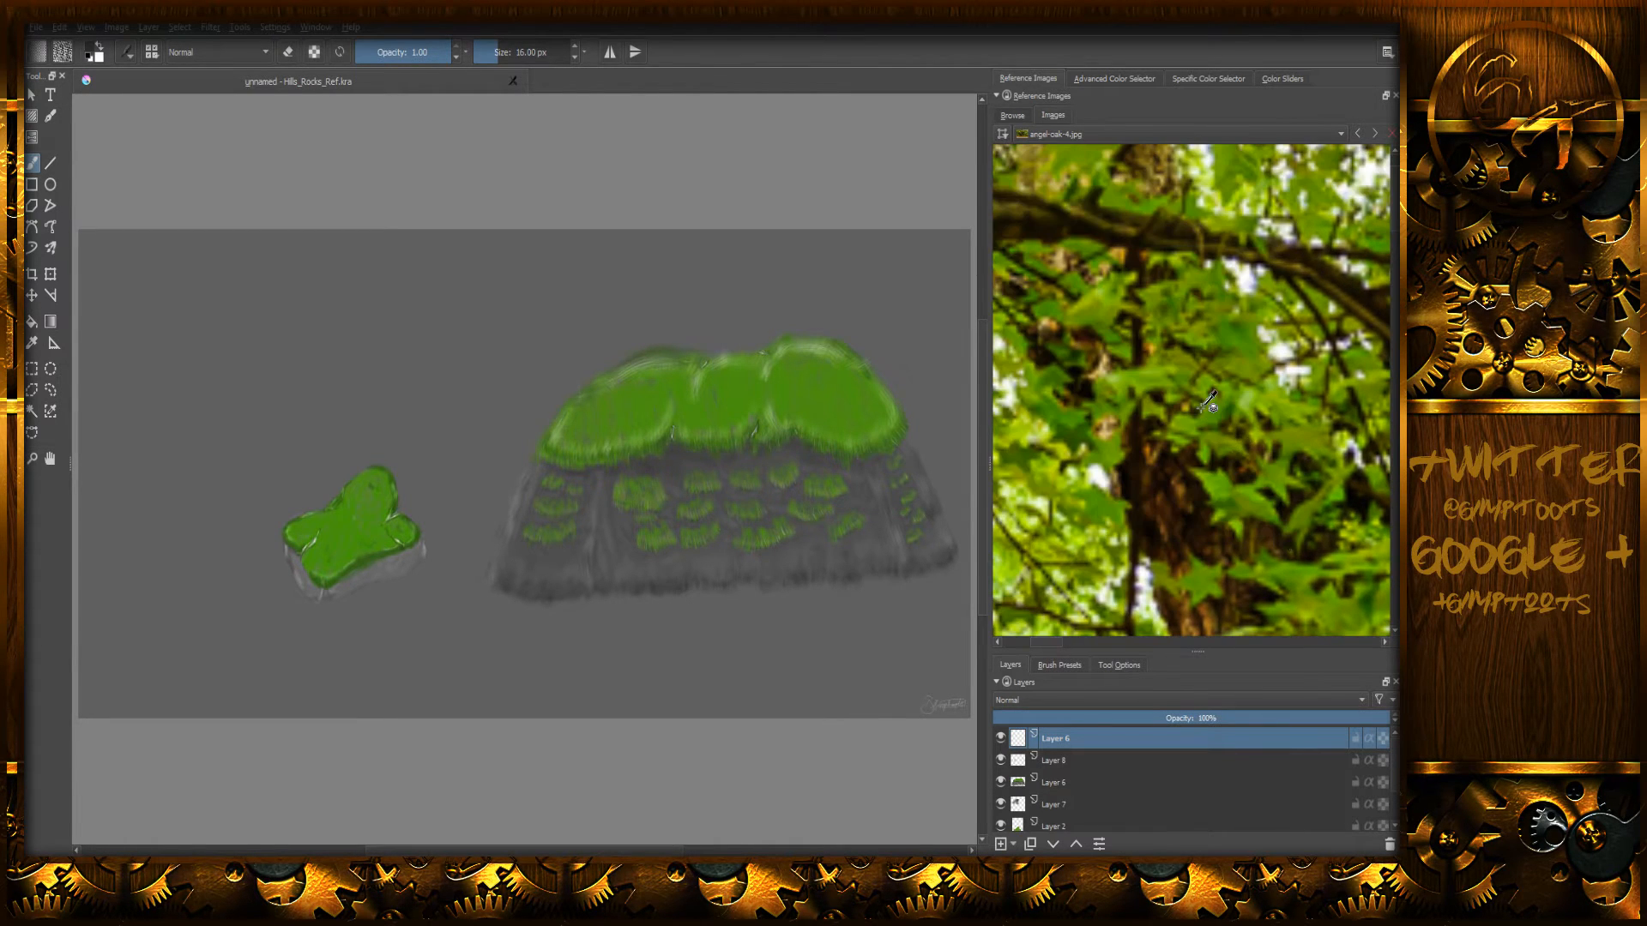
scroll(1209, 402, down, 5)
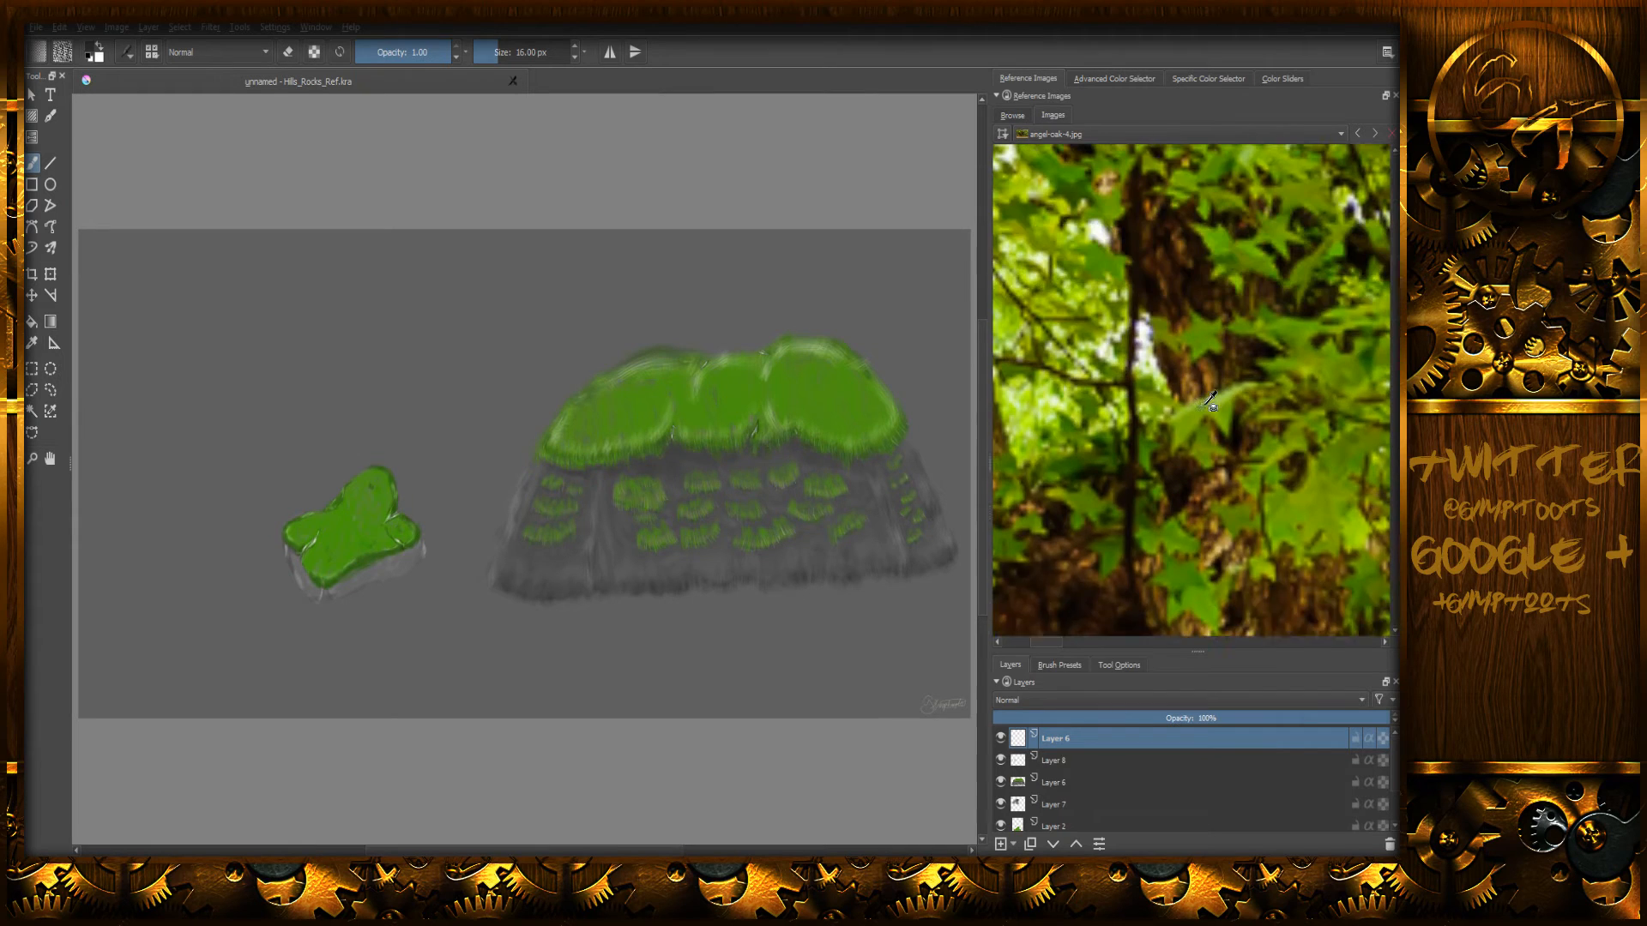
drag(1202, 409, 1080, 470)
scroll(1197, 442, down, 6)
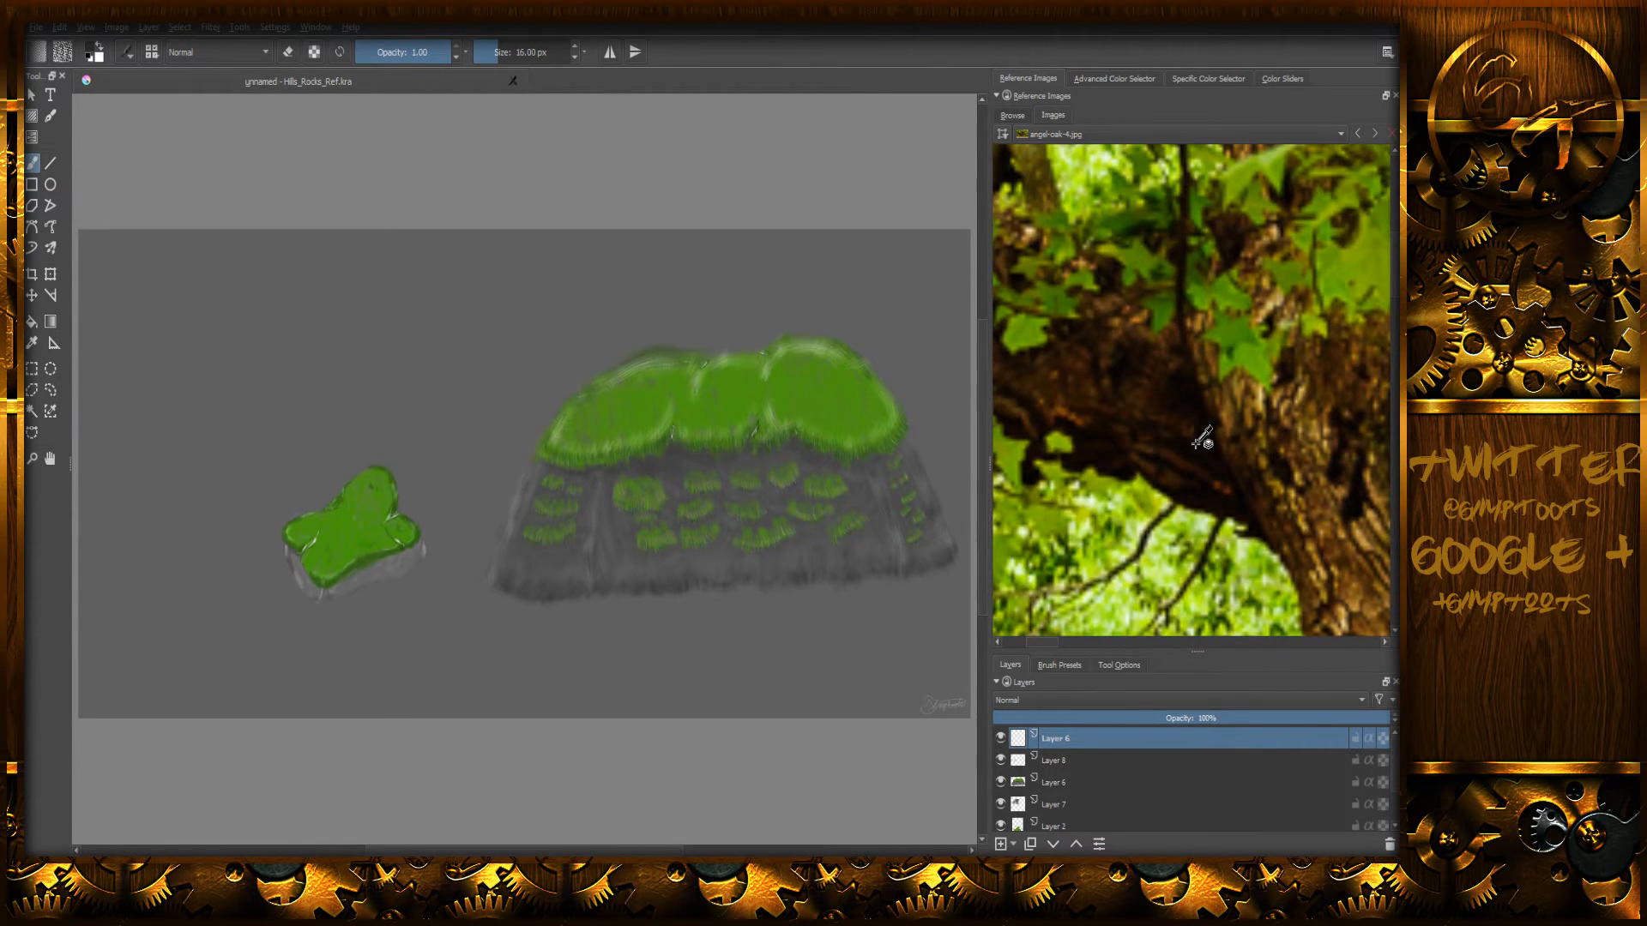
- Inspect the oak's bark and limbs close up, and sample a pale yellow-green from the foliage as the painting colour
drag(1137, 224, 1291, 496)
drag(1141, 249, 1386, 634)
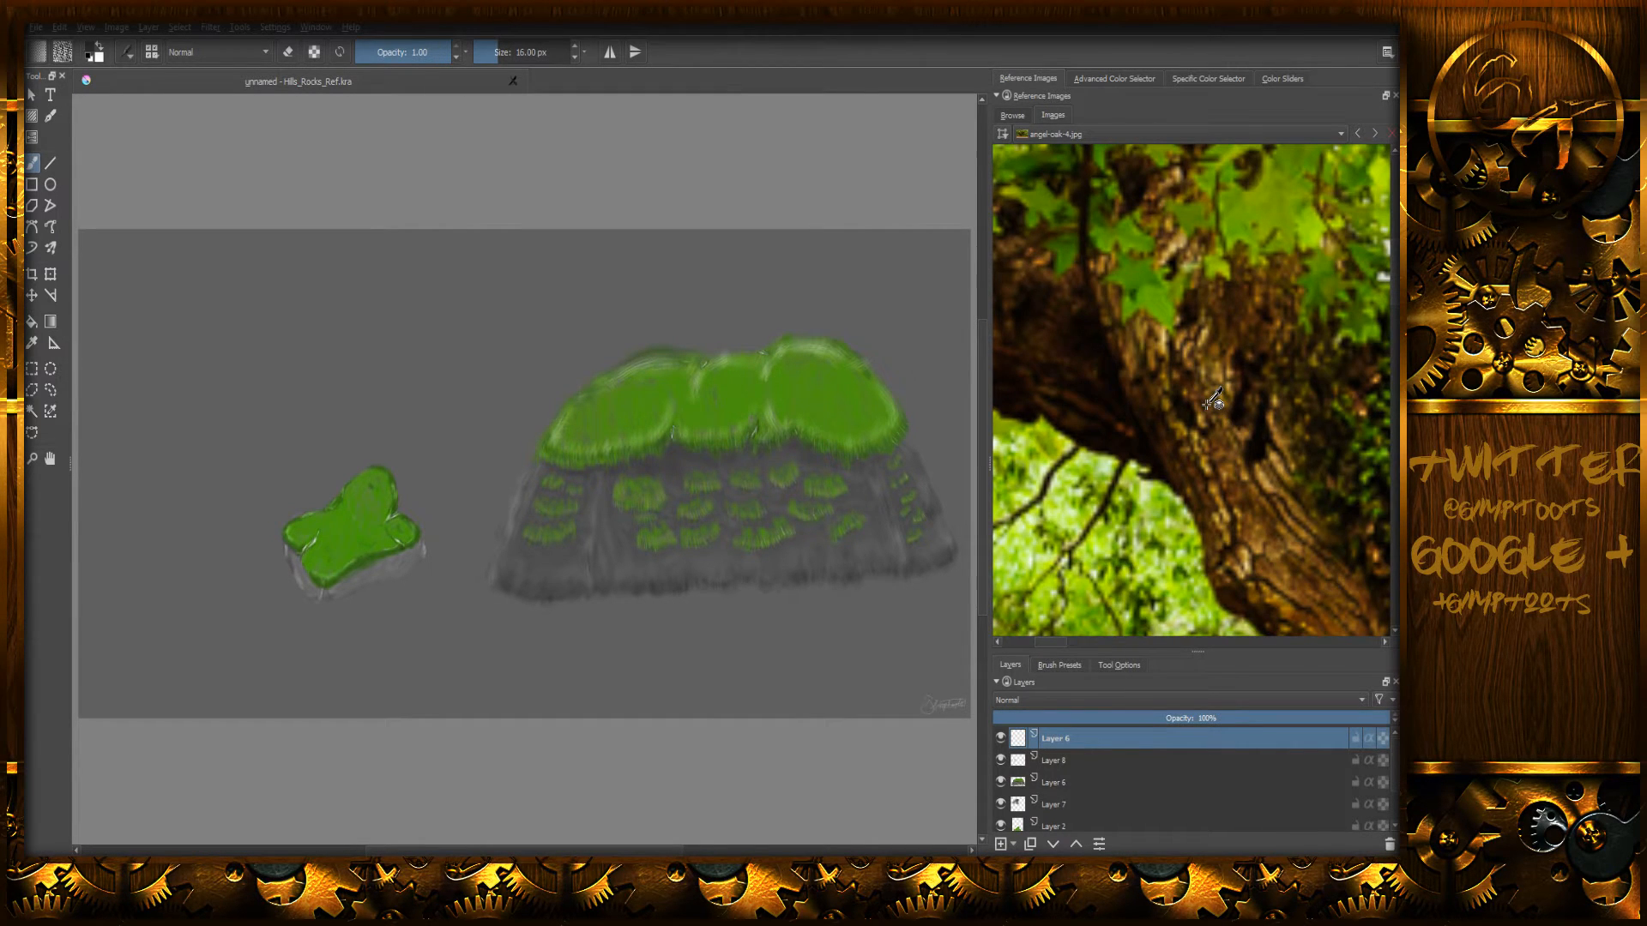
scroll(1207, 404, down, 5)
scroll(1213, 399, up, 10)
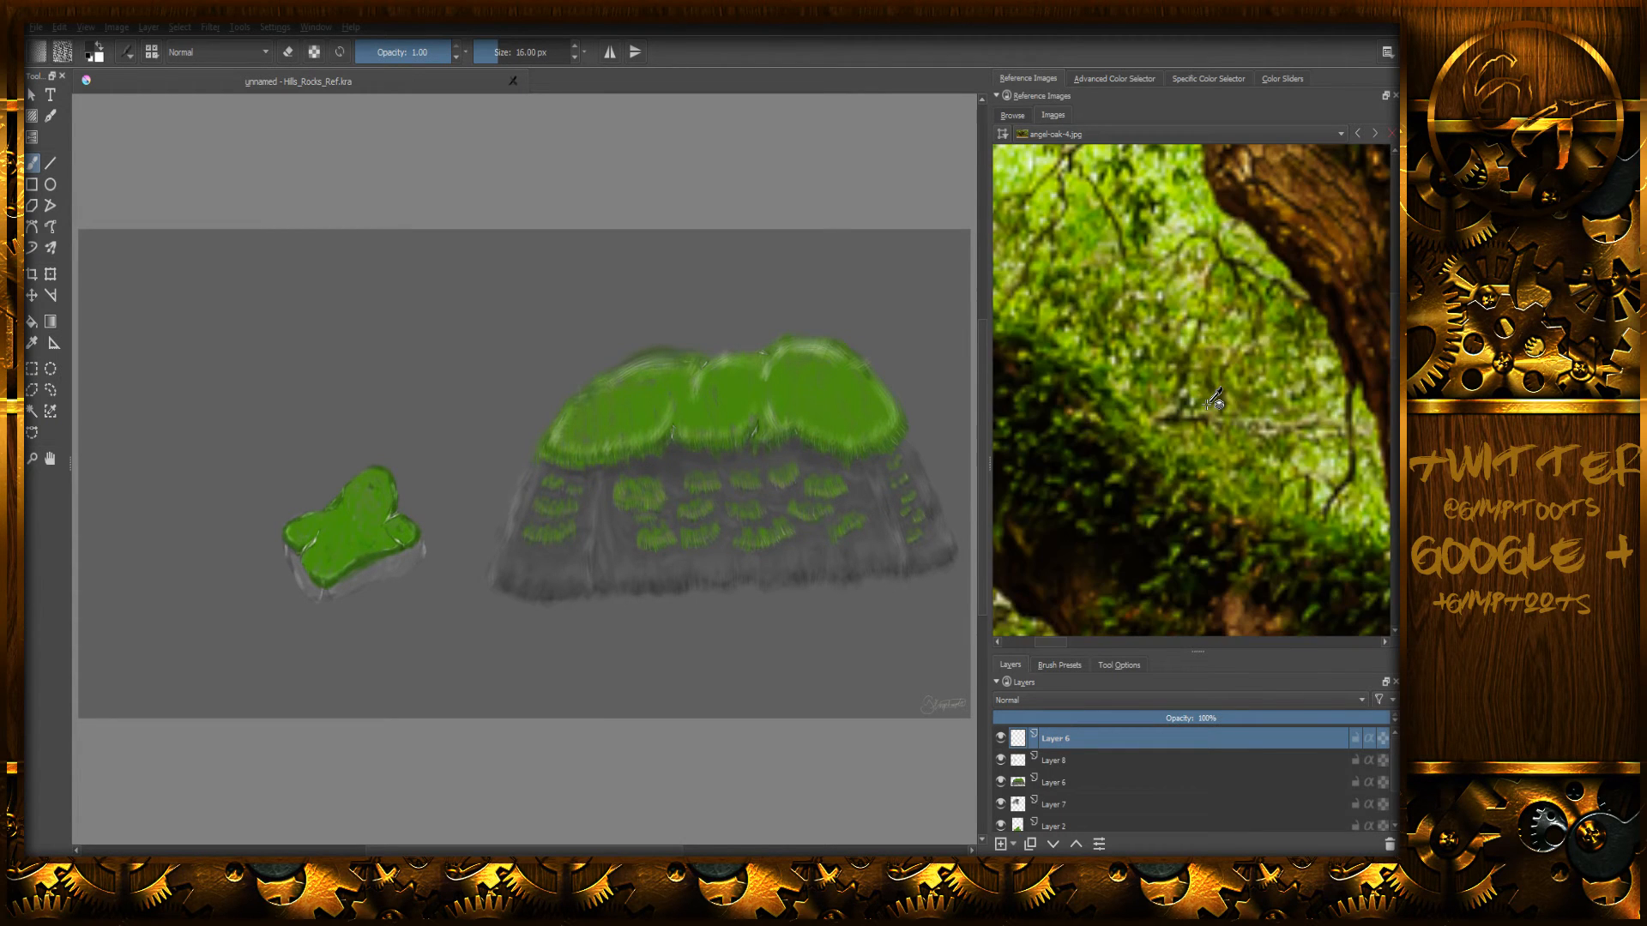
scroll(1213, 400, down, 3)
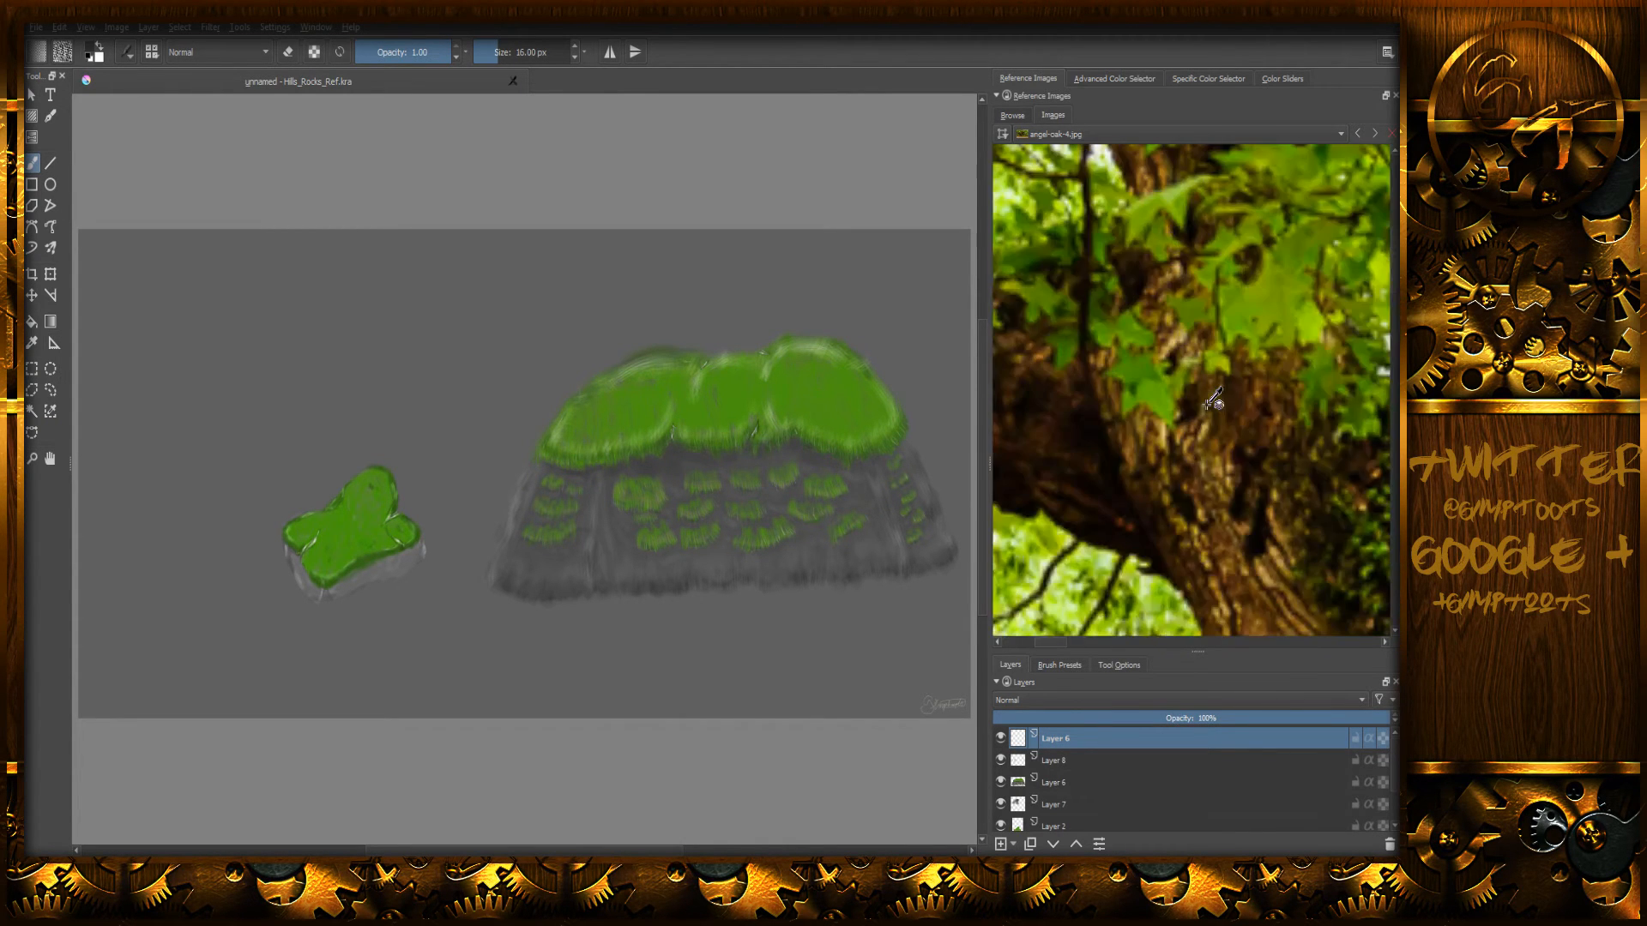
scroll(1213, 400, up, 3)
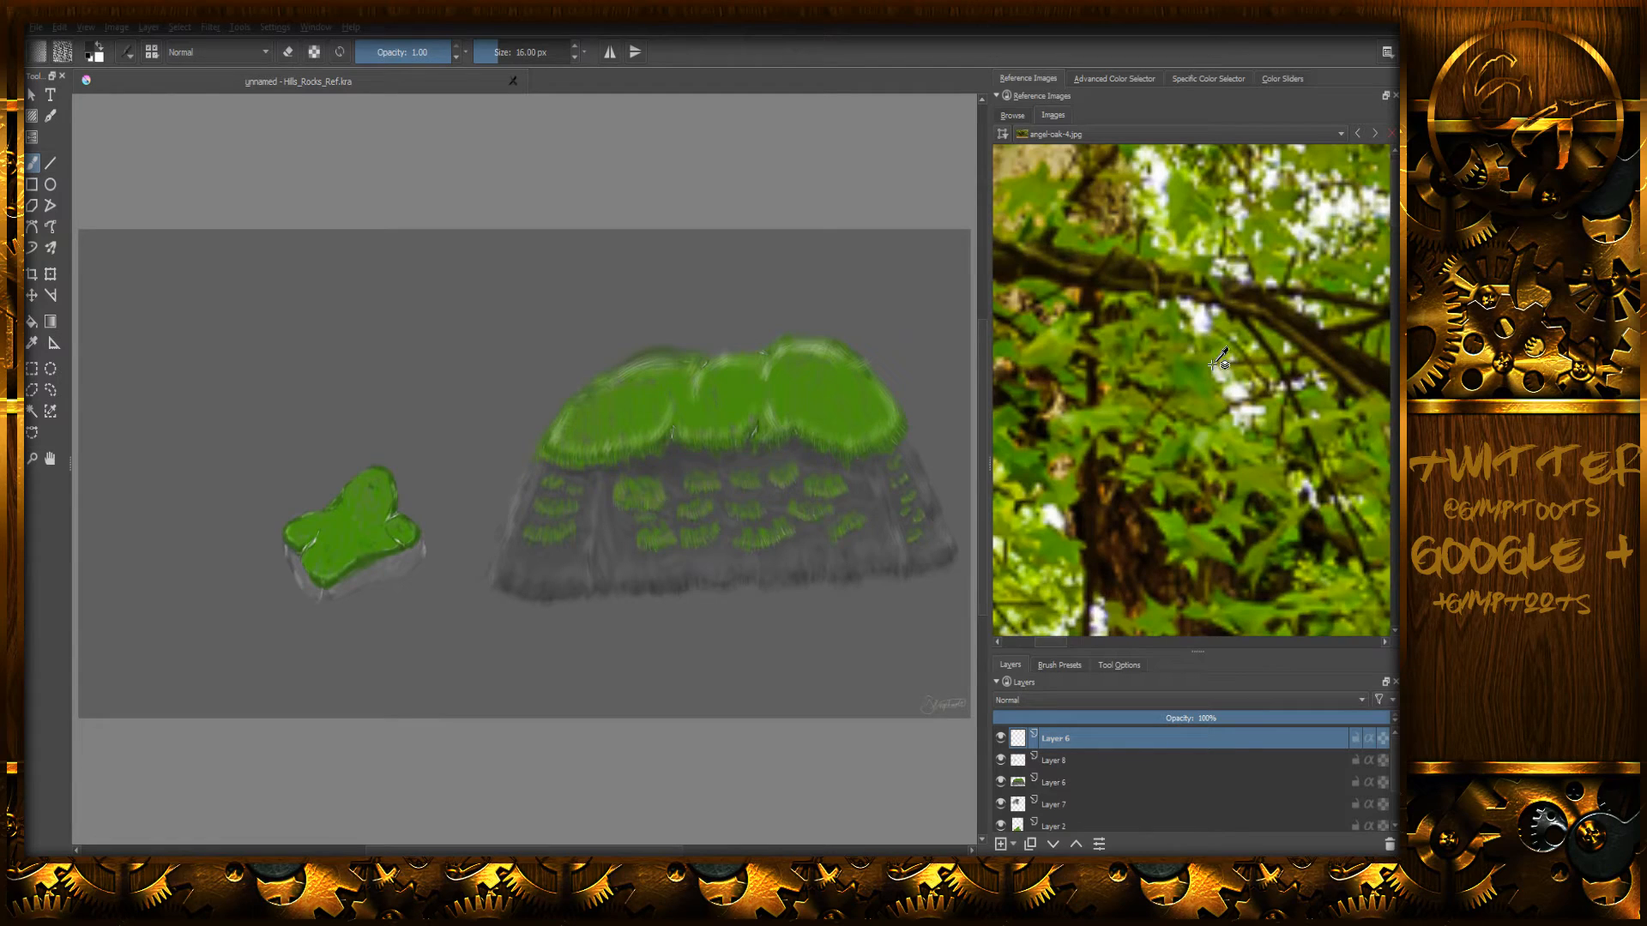
click(1256, 360)
drag(1263, 412, 1262, 413)
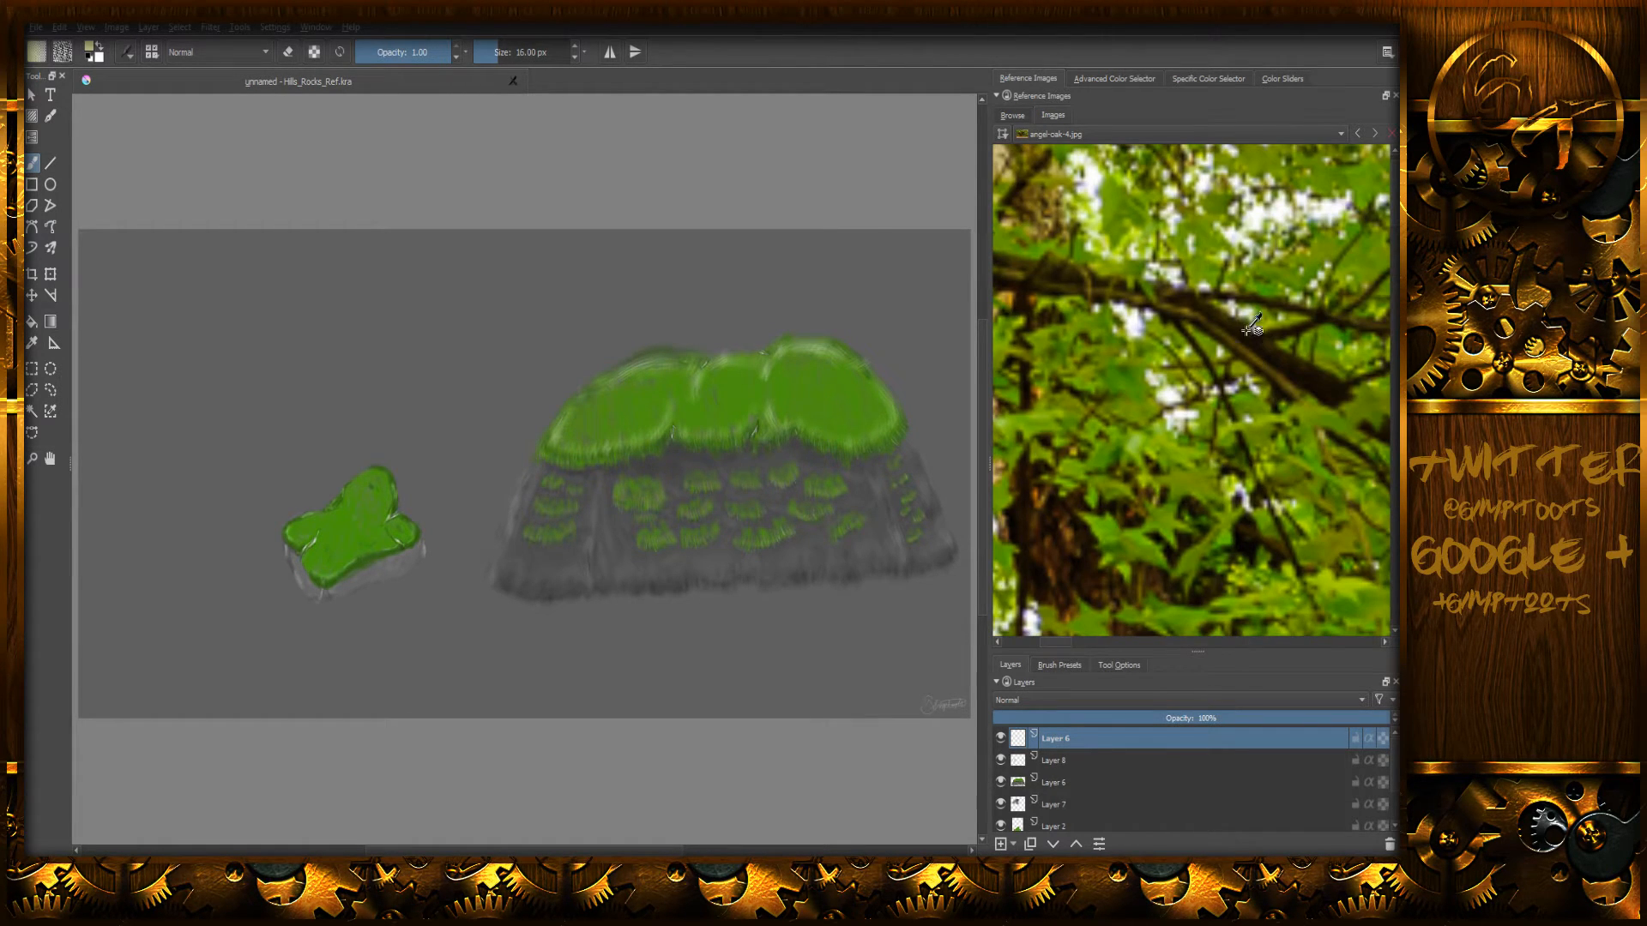
- Reduce the oak reference's magnification, look over its spreading branches, and leave the trunk framed in the viewer
click(1003, 136)
drag(1064, 183, 1034, 185)
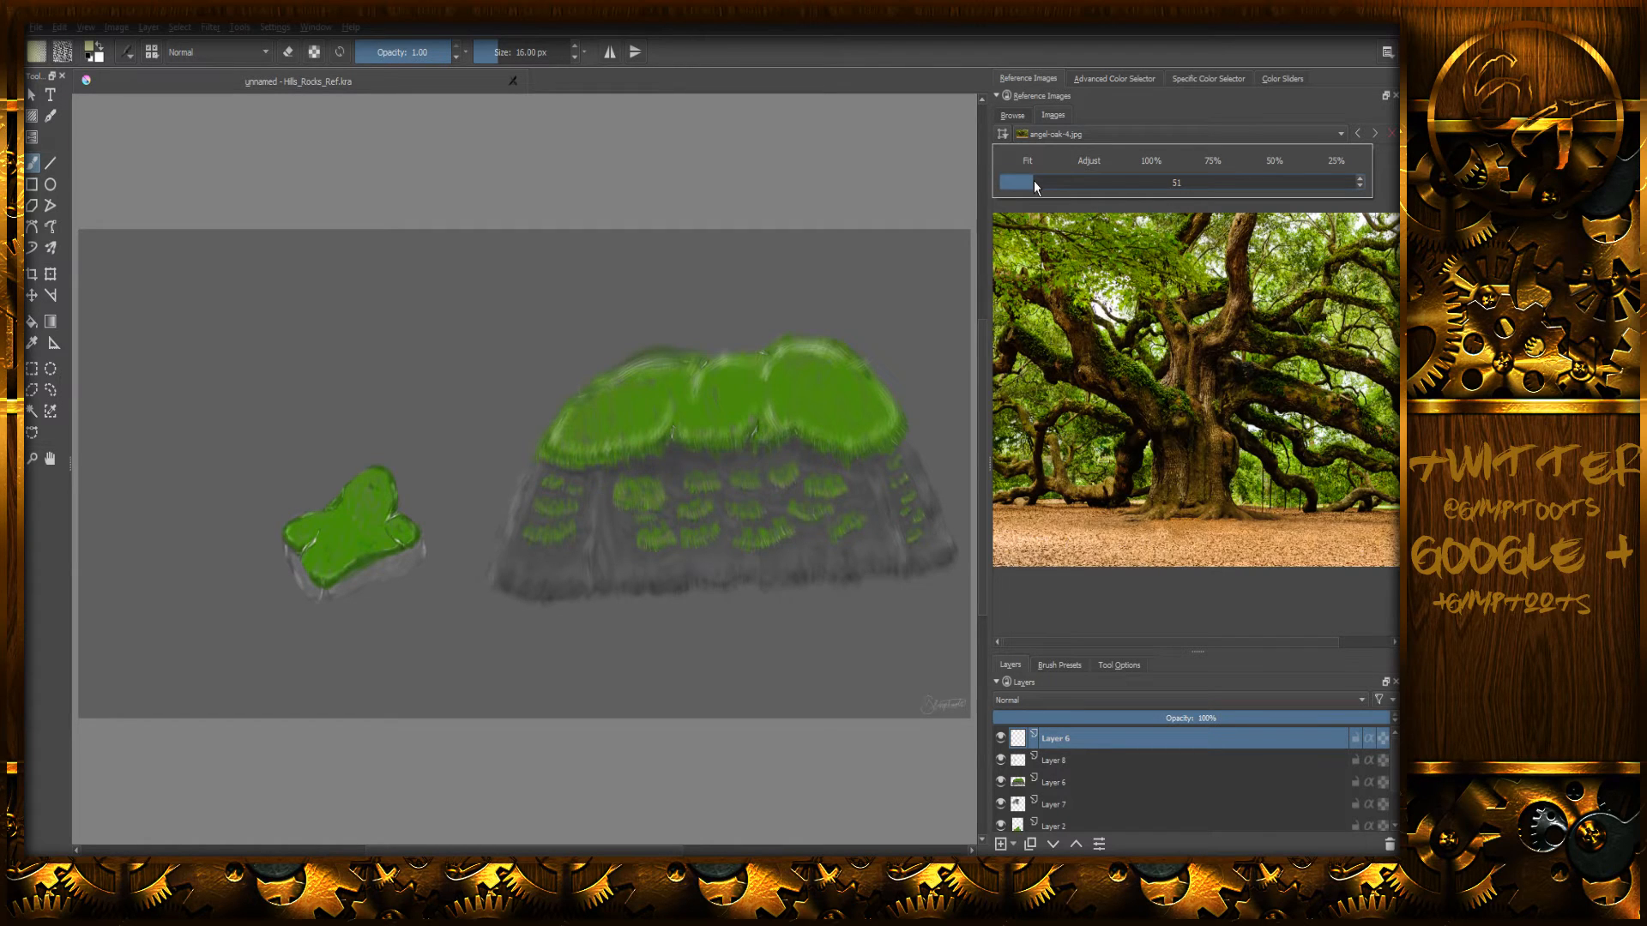
mouse_move(1034, 184)
mouse_down()
mouse_move(1067, 184)
mouse_move(1051, 185)
mouse_up()
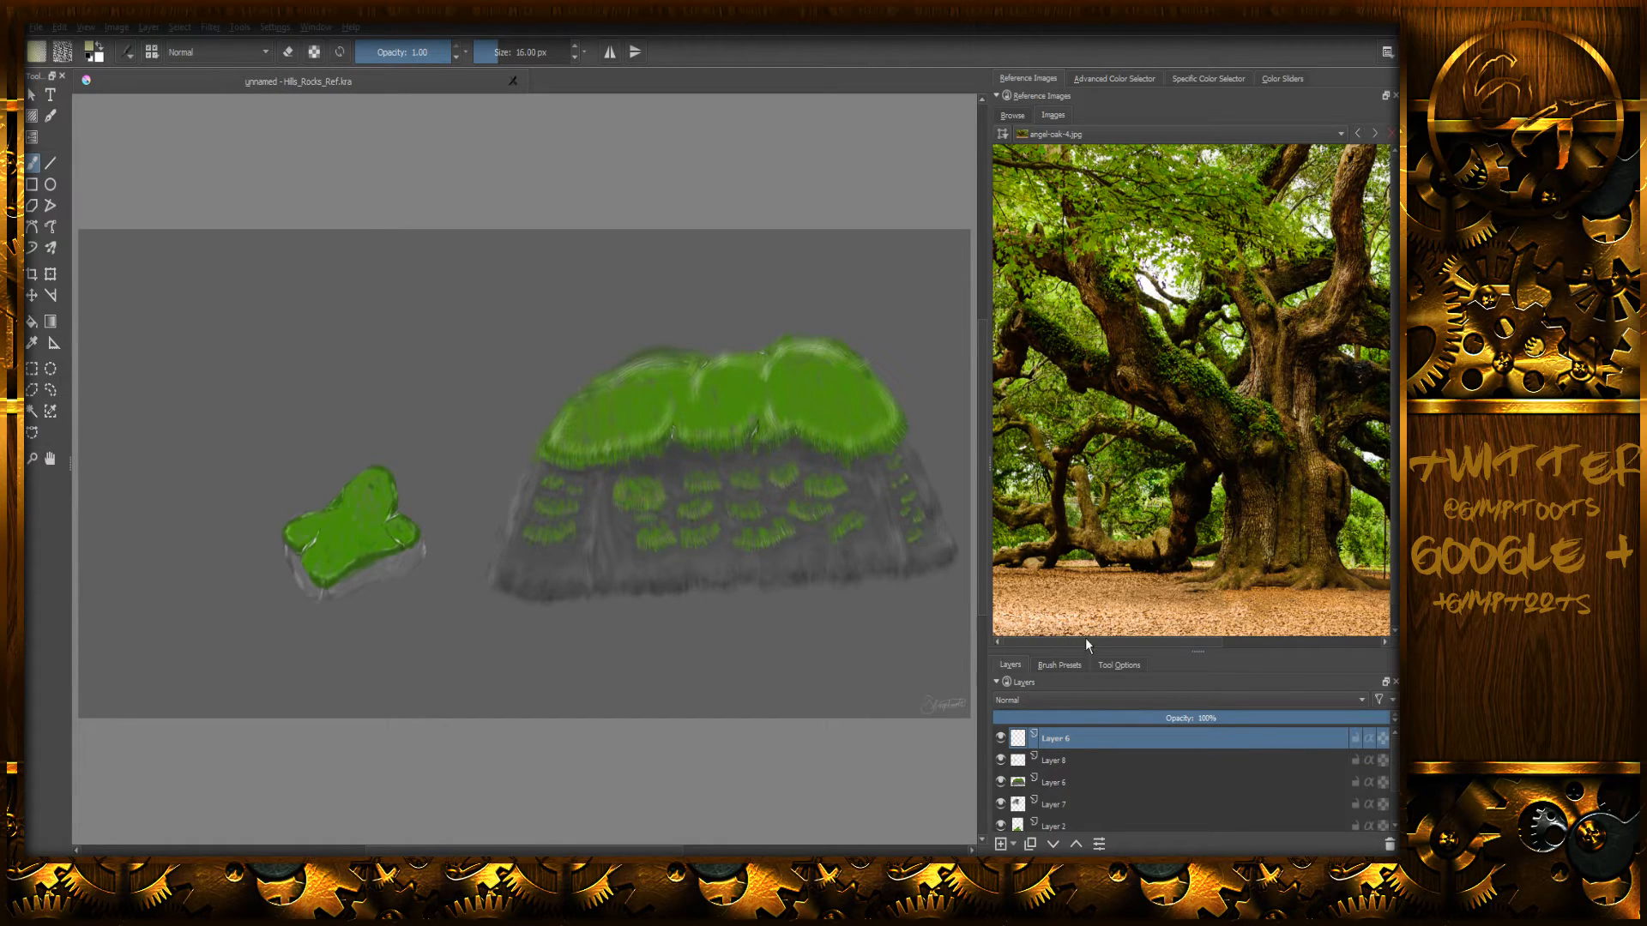
drag(1187, 641, 1352, 657)
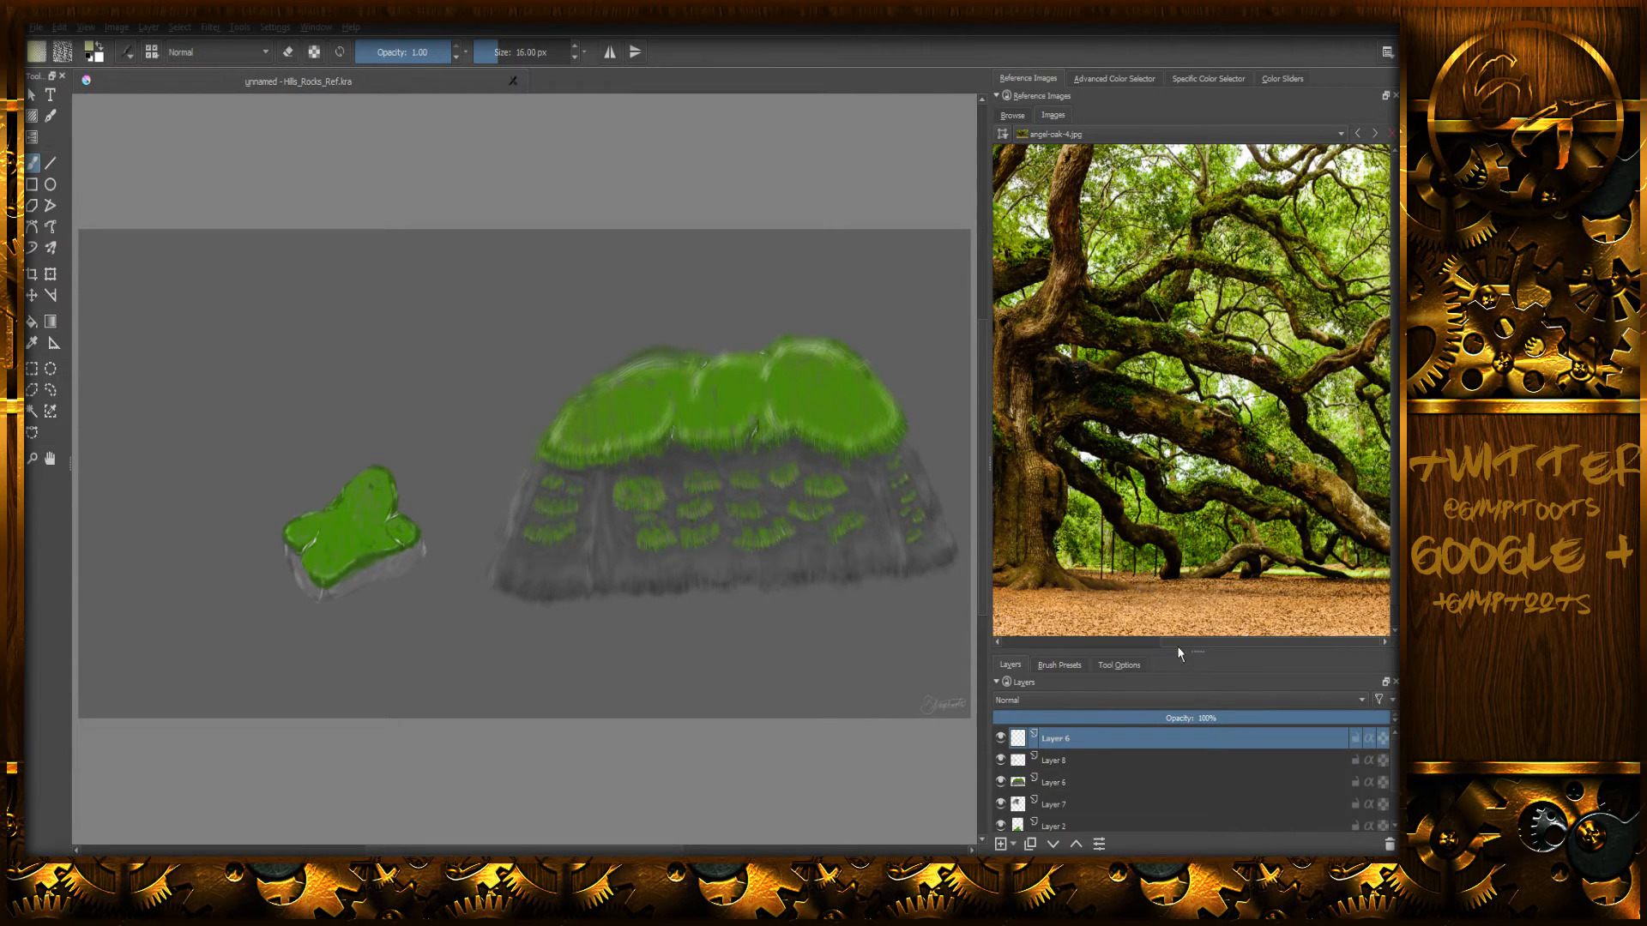
drag(1187, 641, 1068, 638)
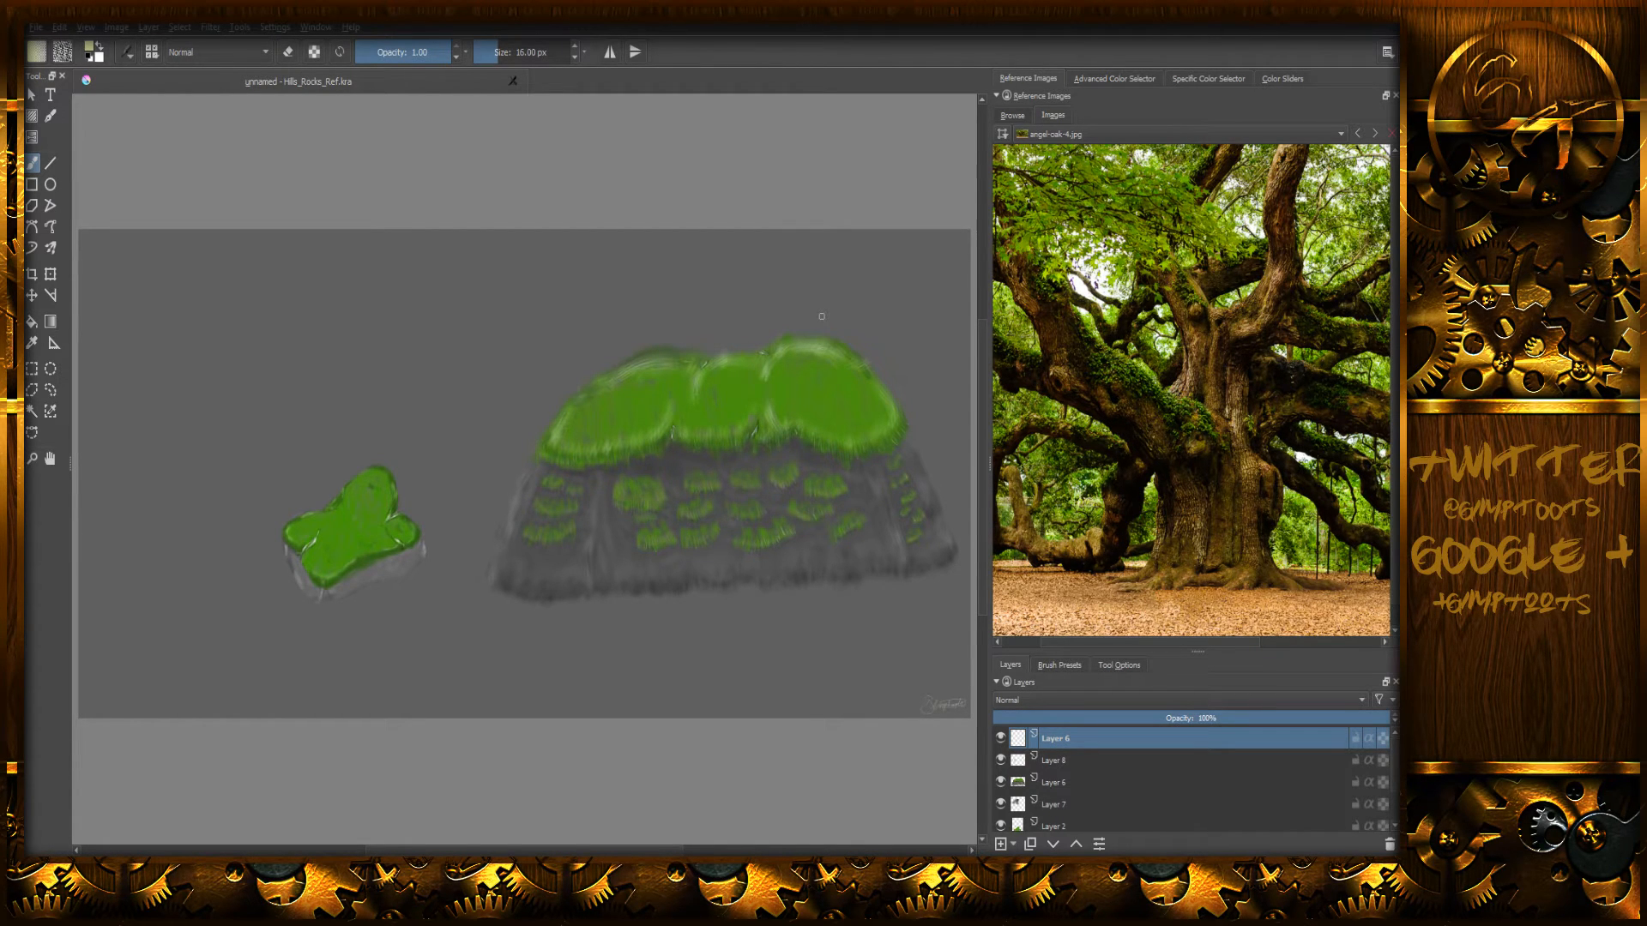
right_click(430, 340)
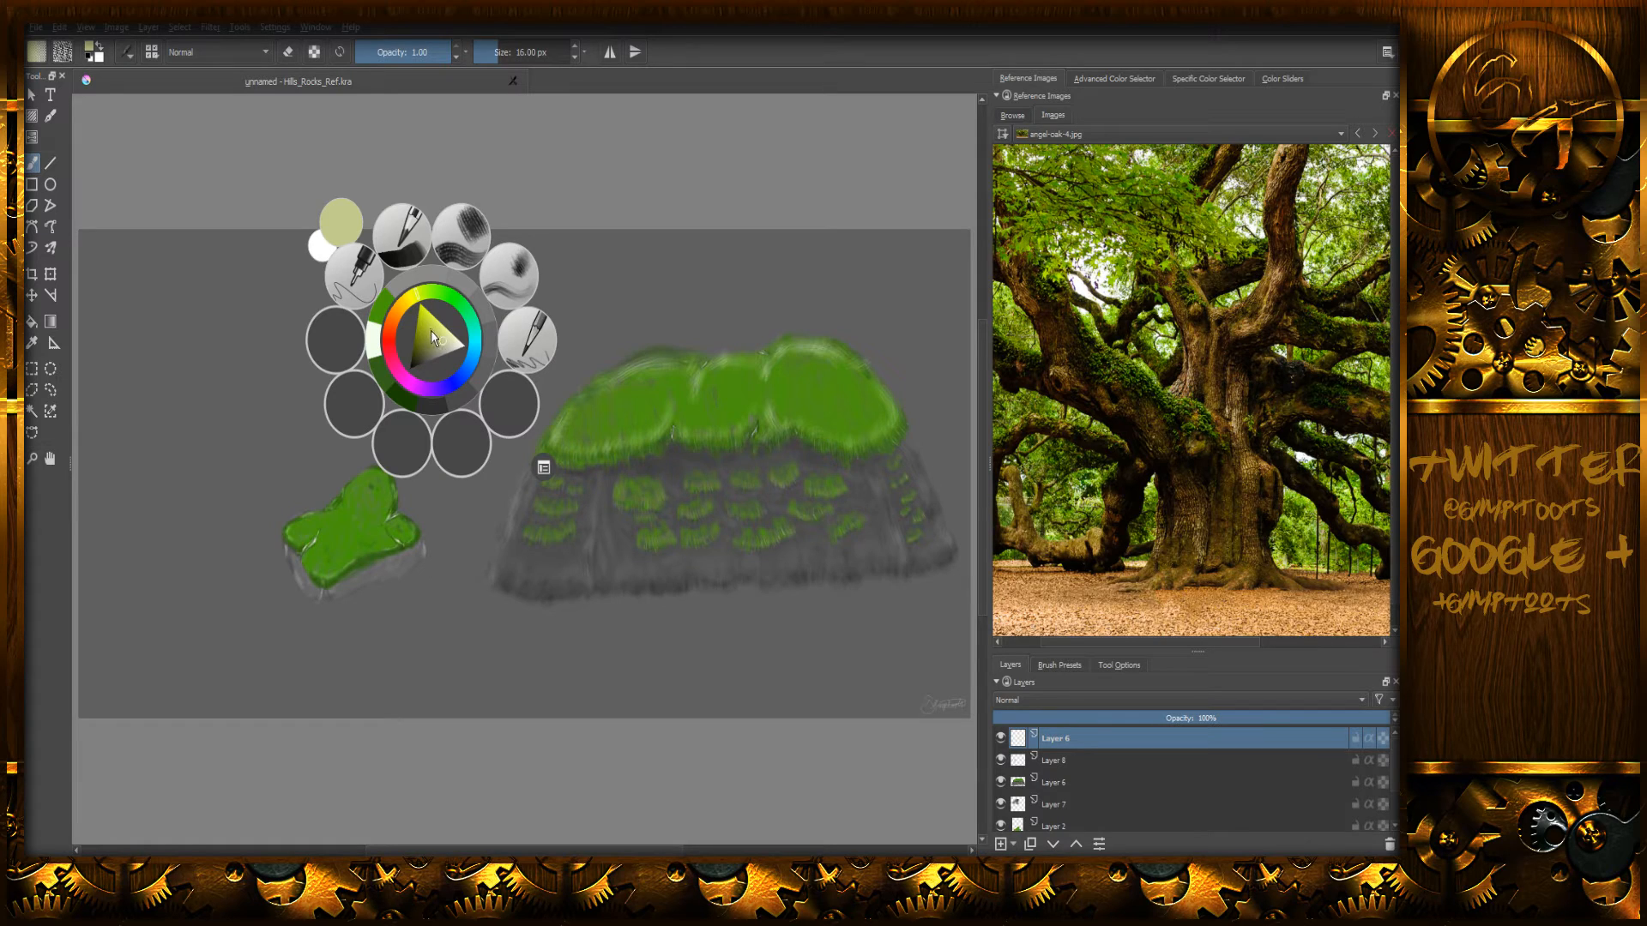
click(650, 147)
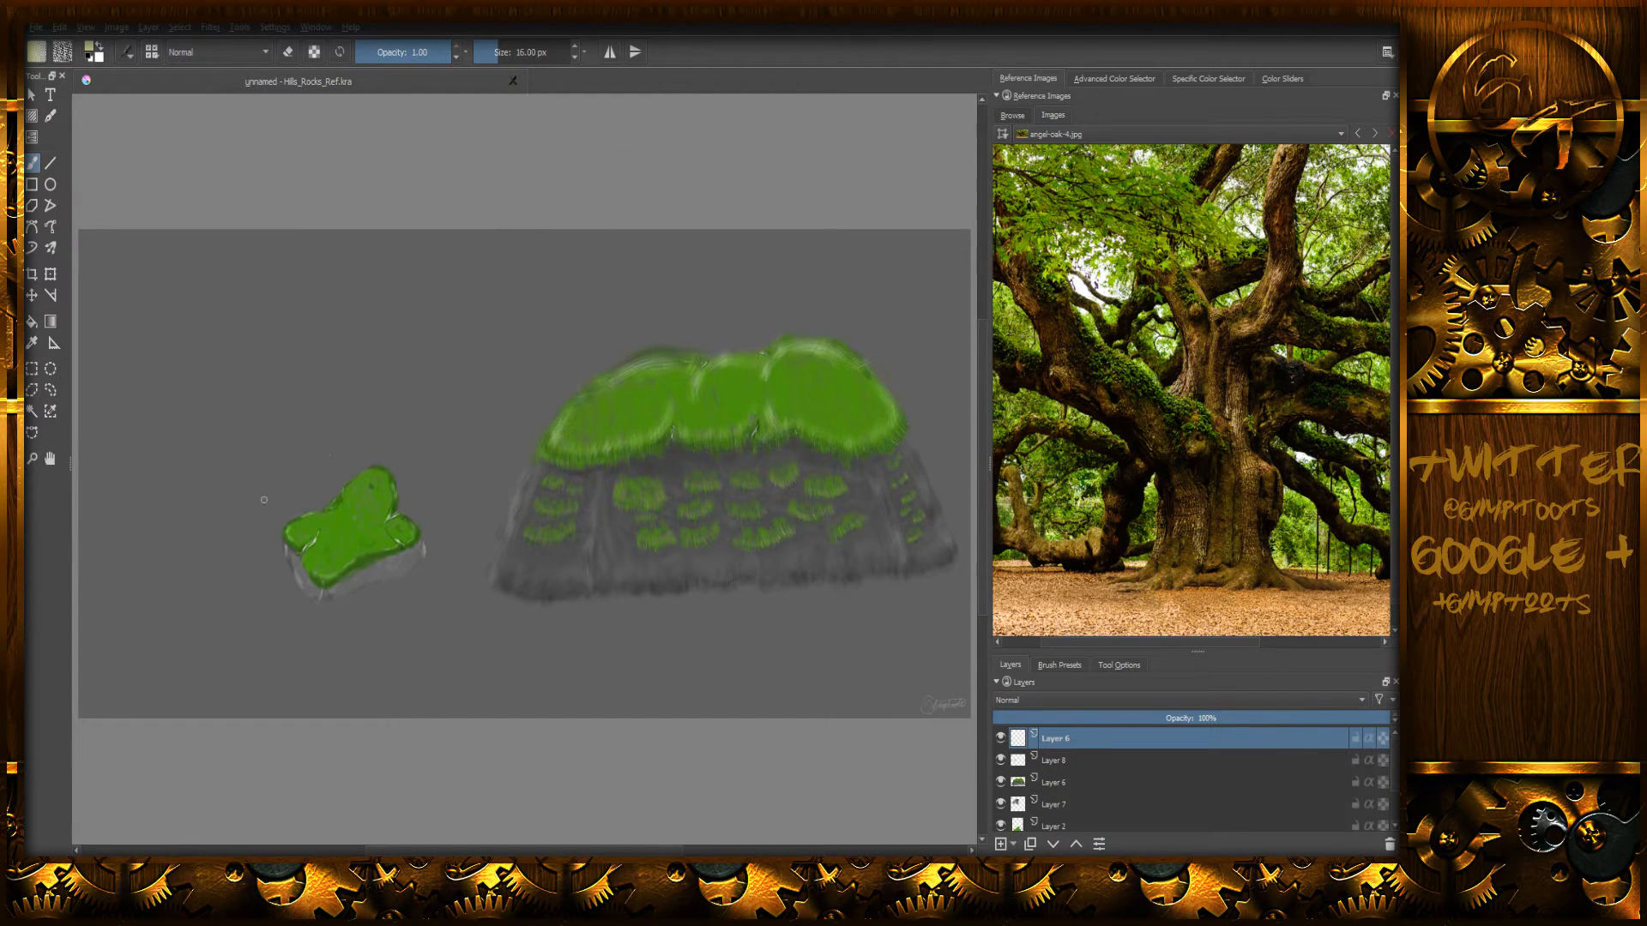
- Create a new document from the Design cinema 16:10 template (2484x1200, 96 dpi, RGB, 8-bit)
click(36, 26)
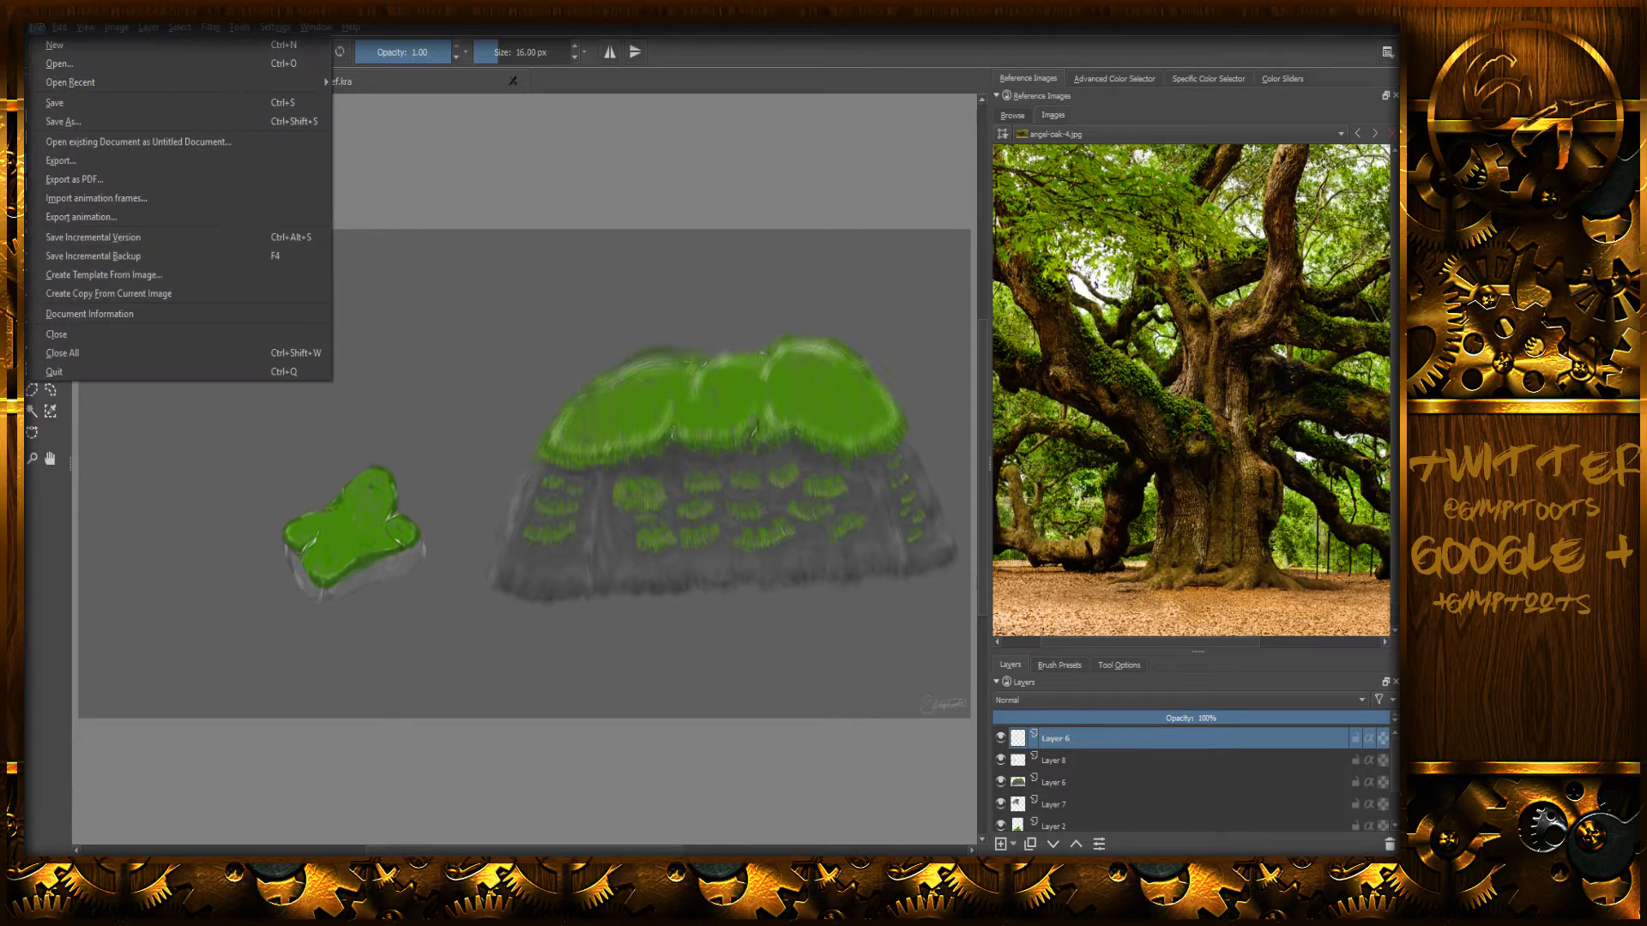
click(60, 46)
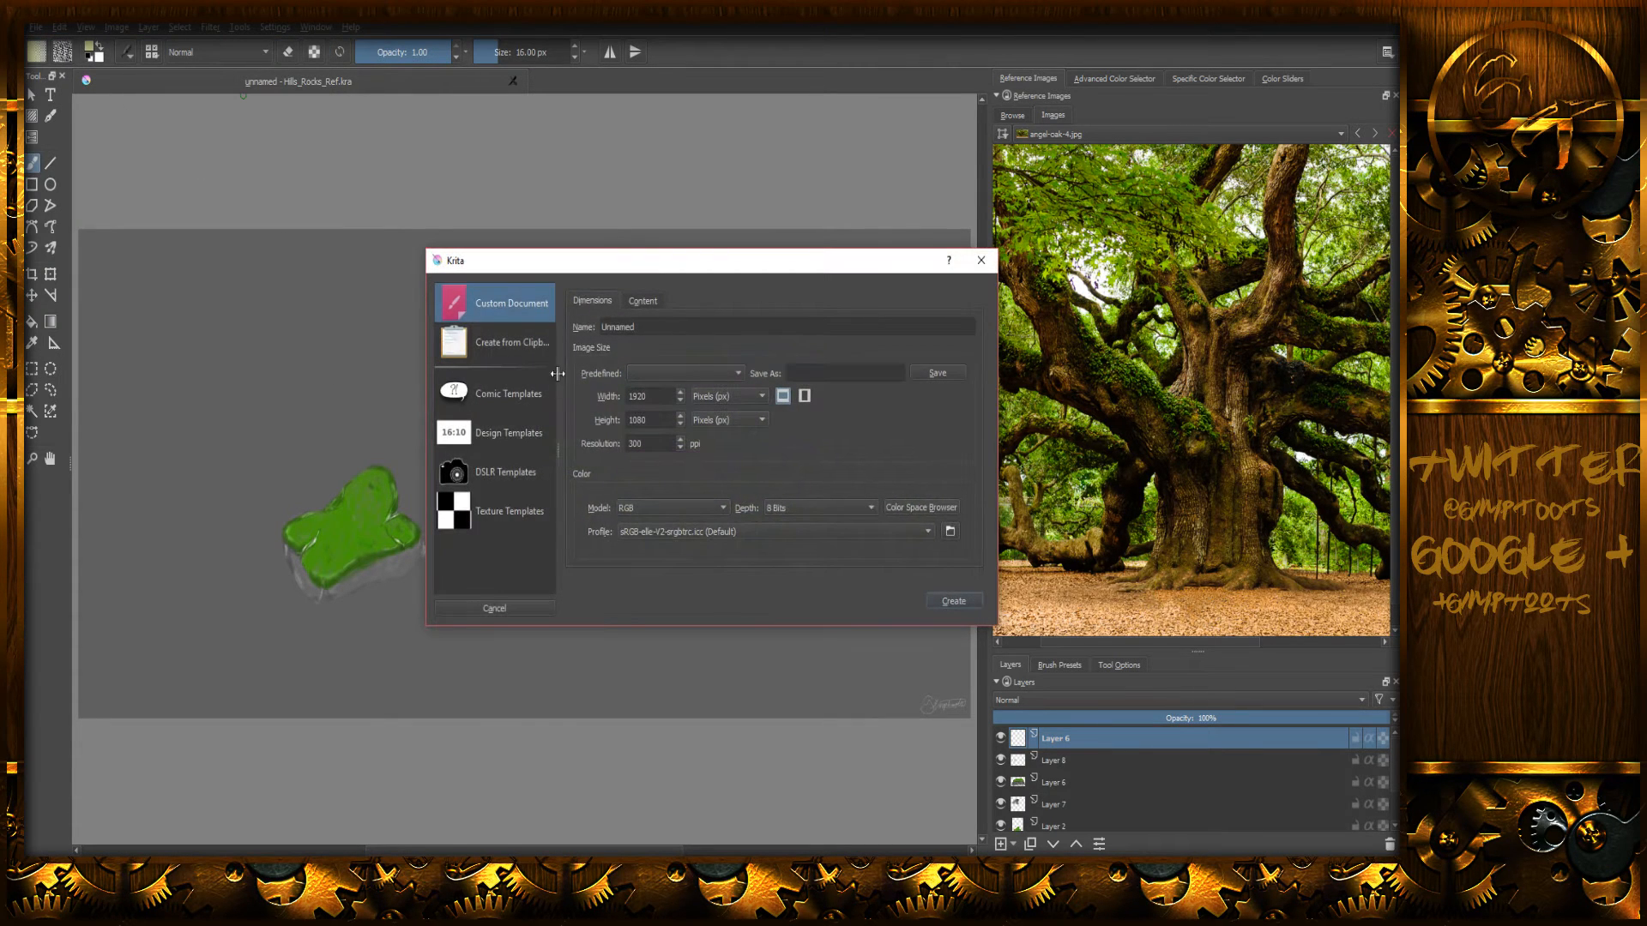
click(511, 433)
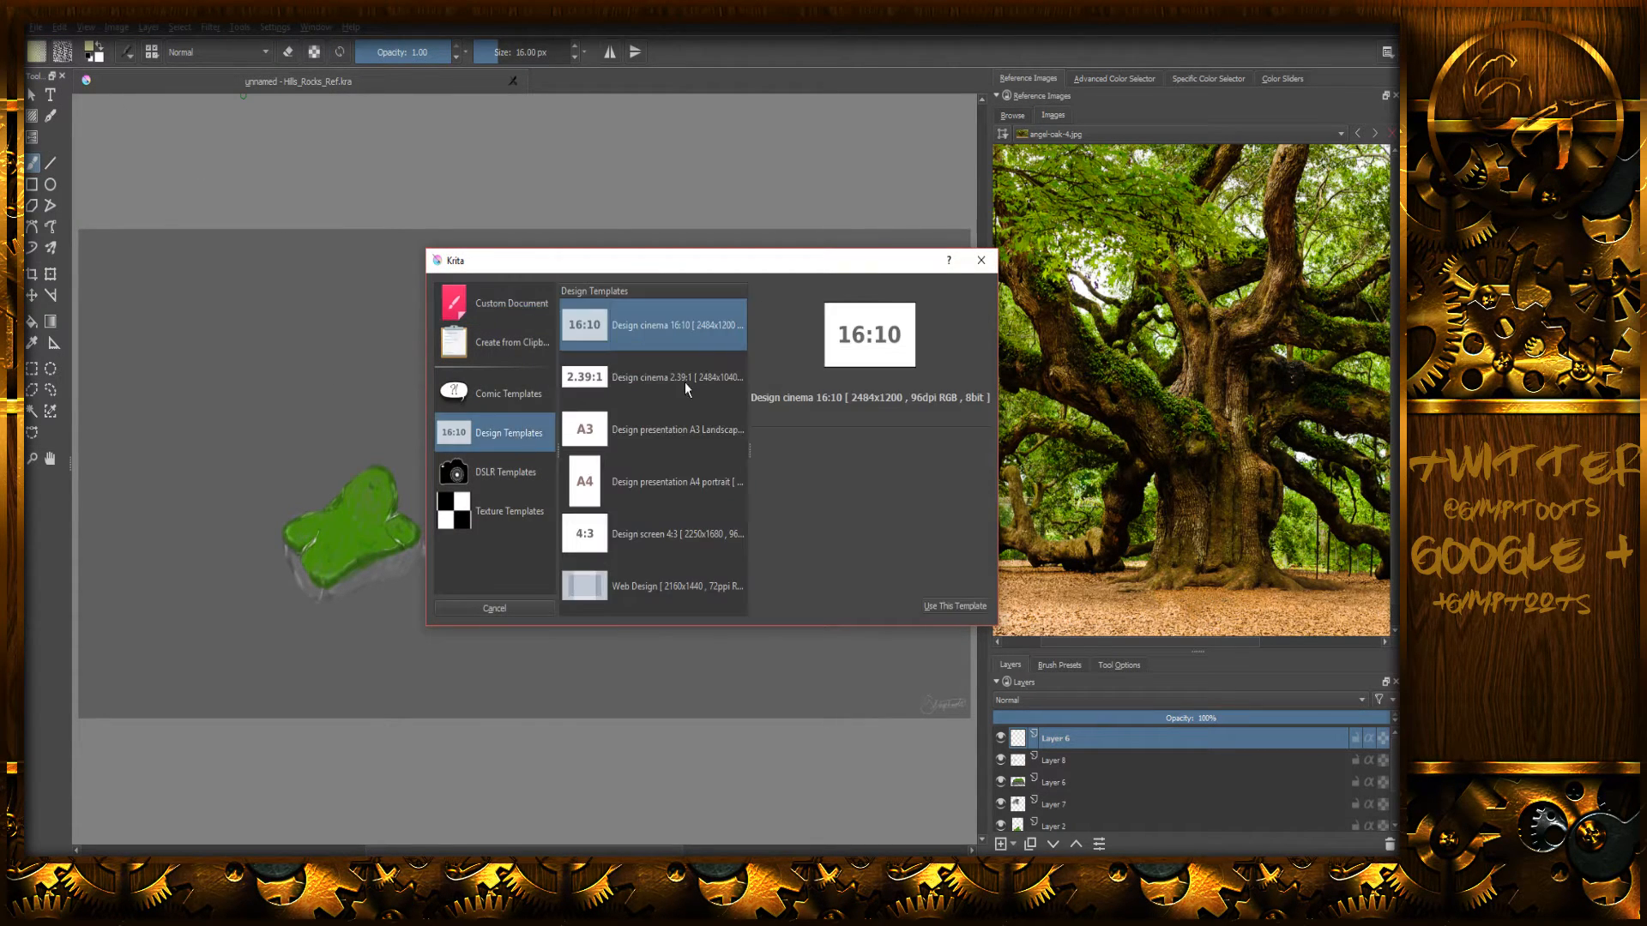
click(945, 607)
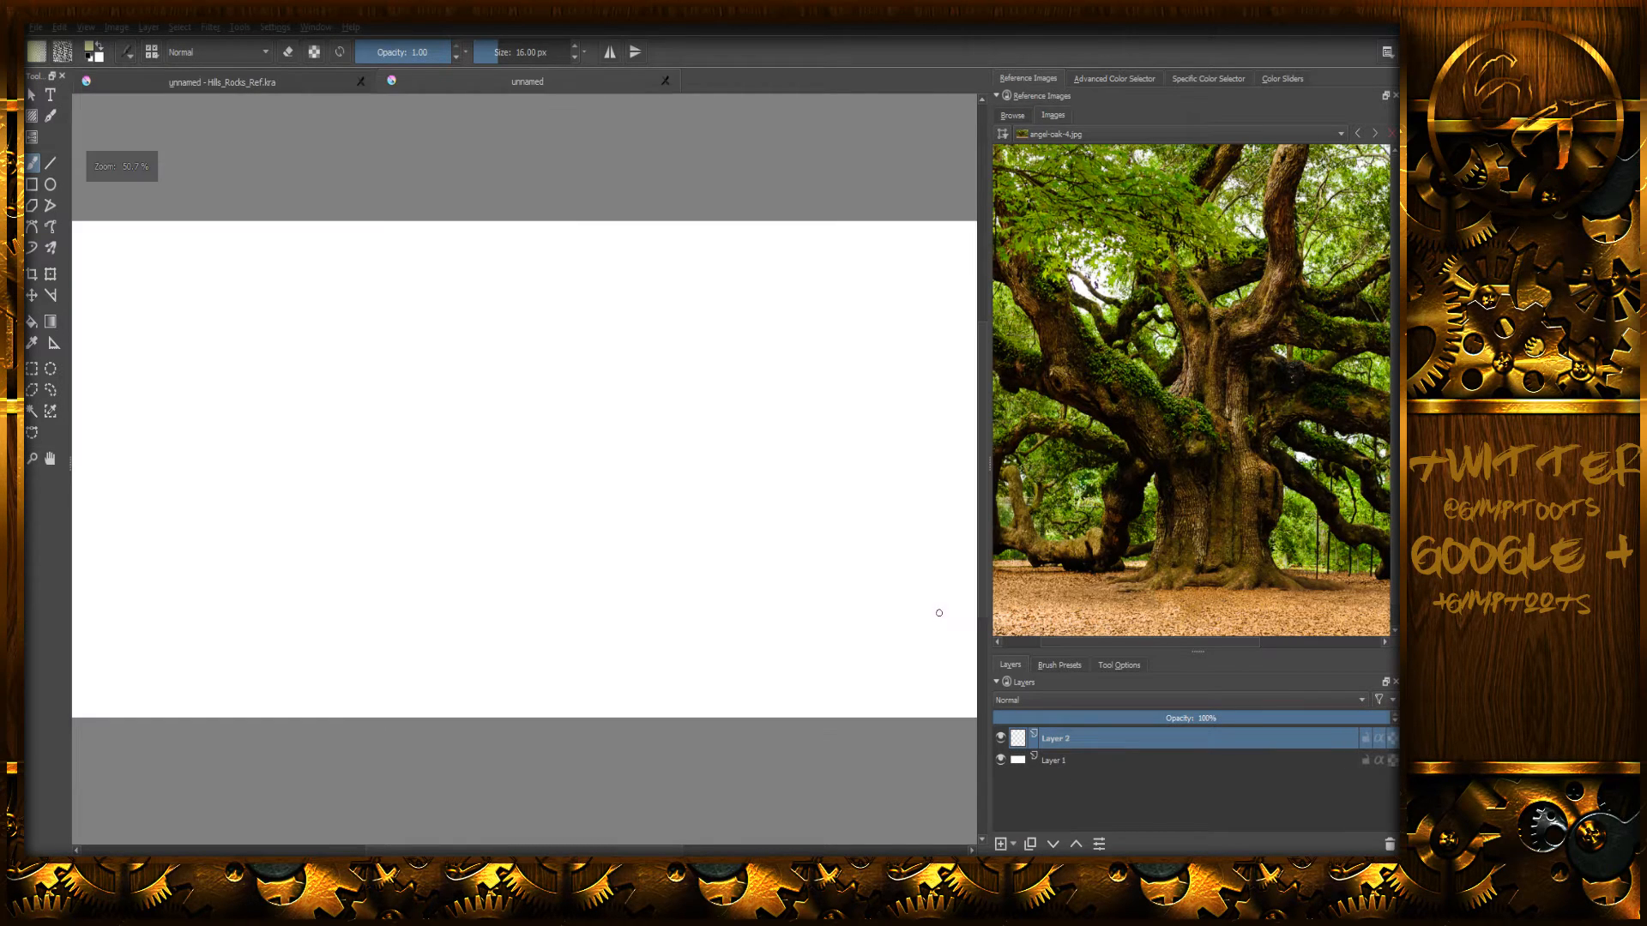
- Check the new canvas's general document information, leaving its fields as they are
click(36, 27)
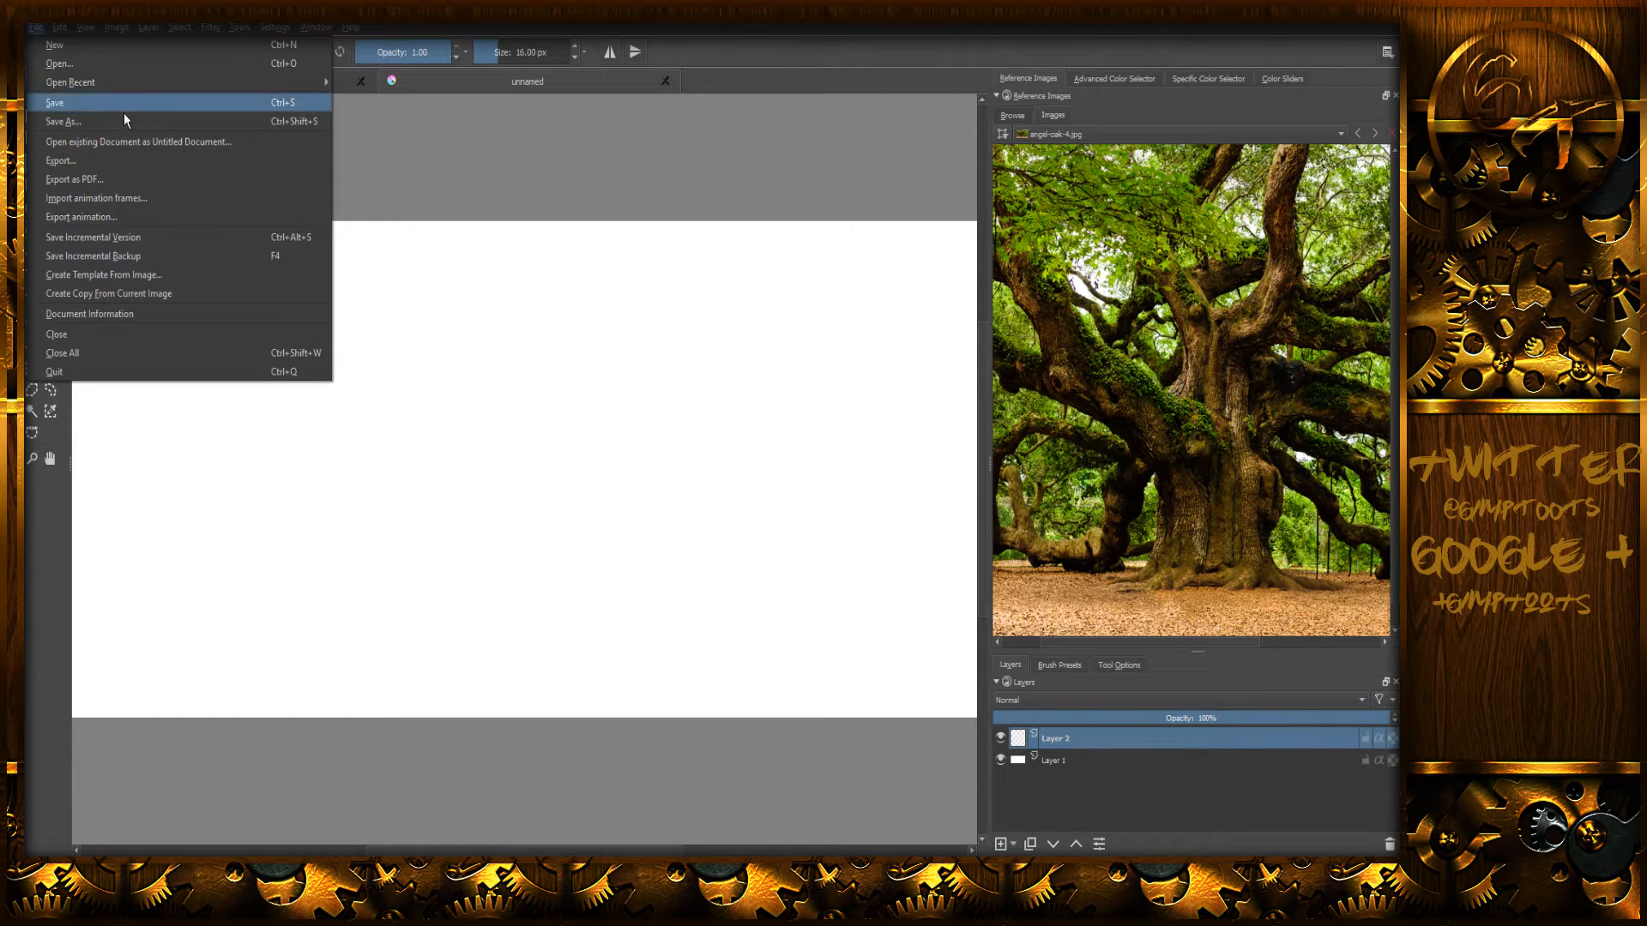
click(148, 307)
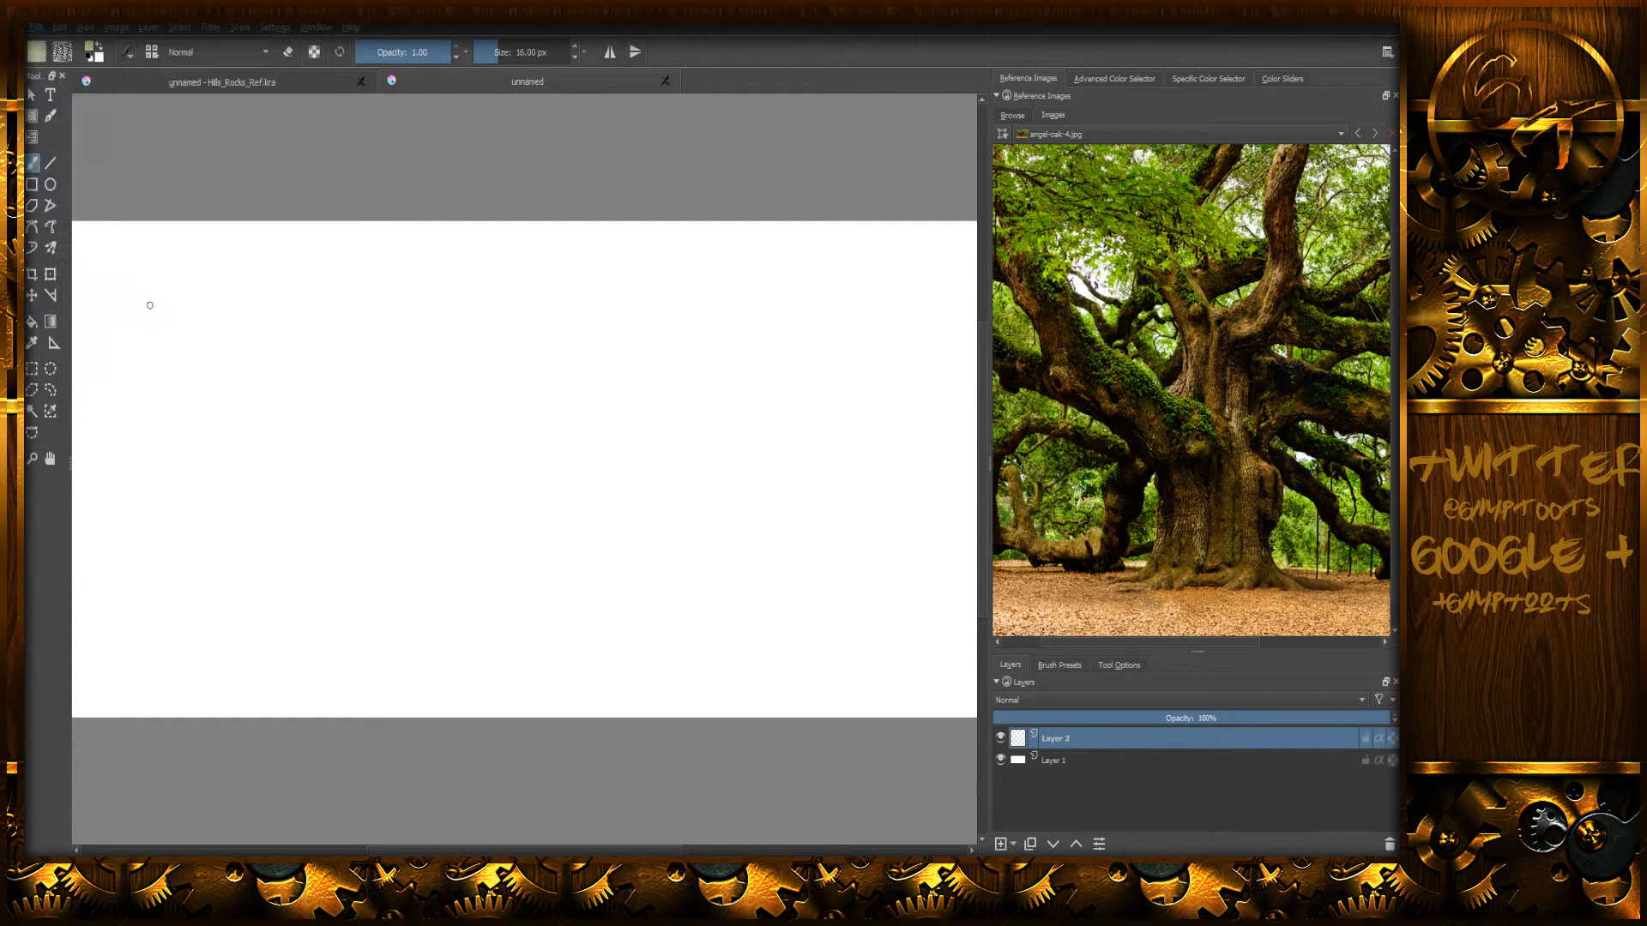
click(36, 27)
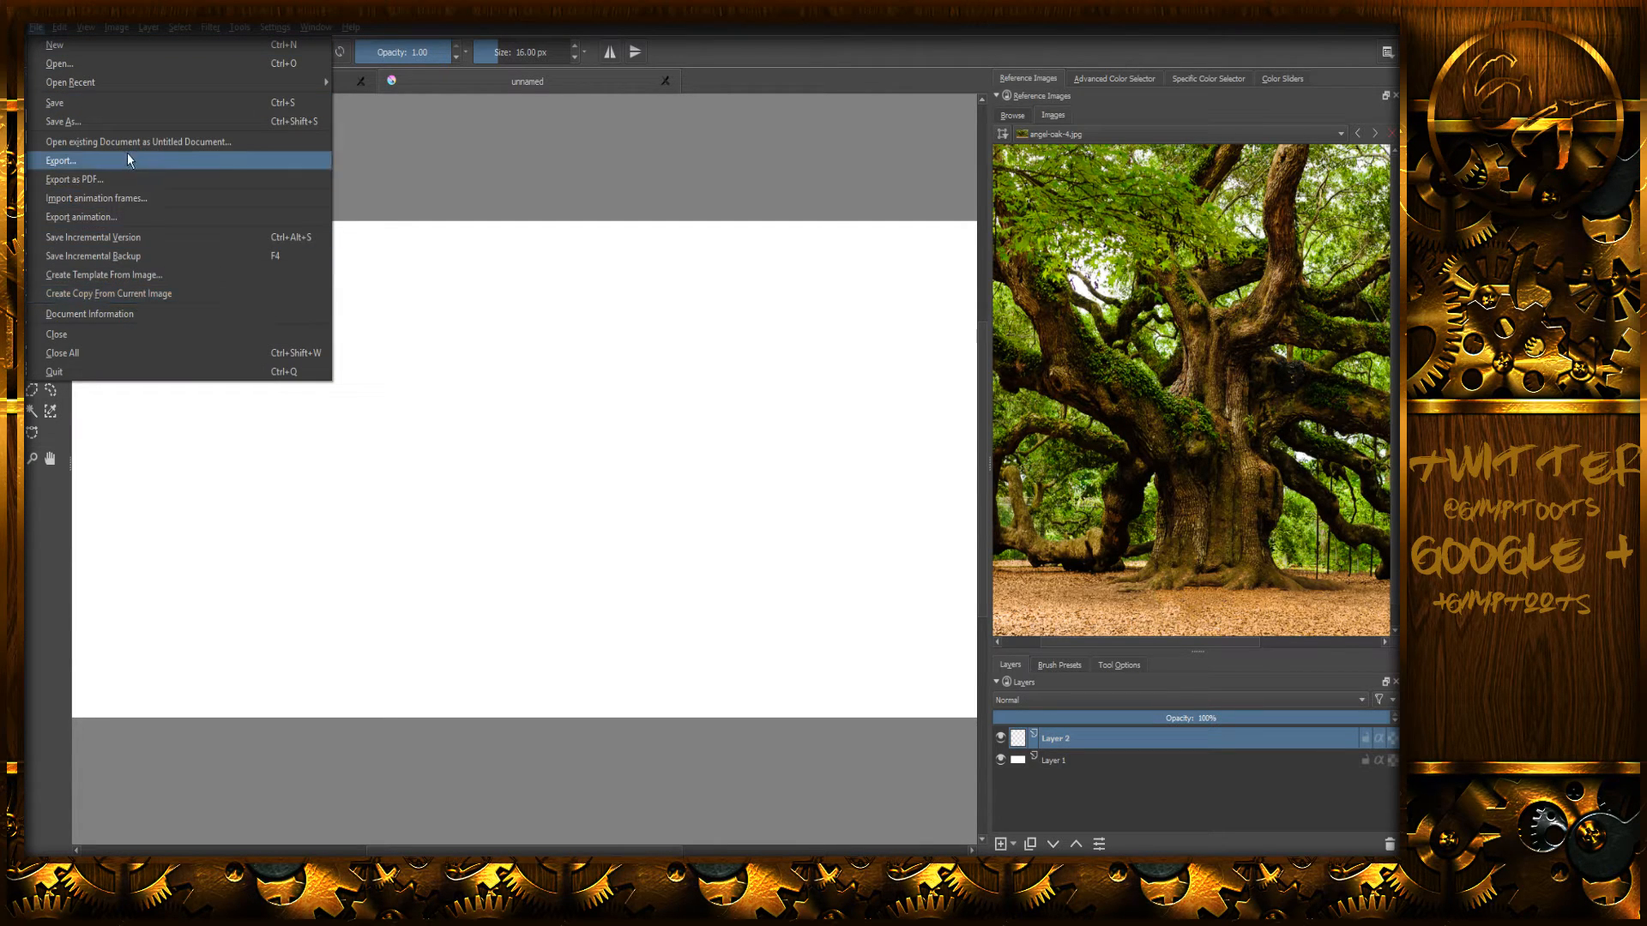
click(132, 313)
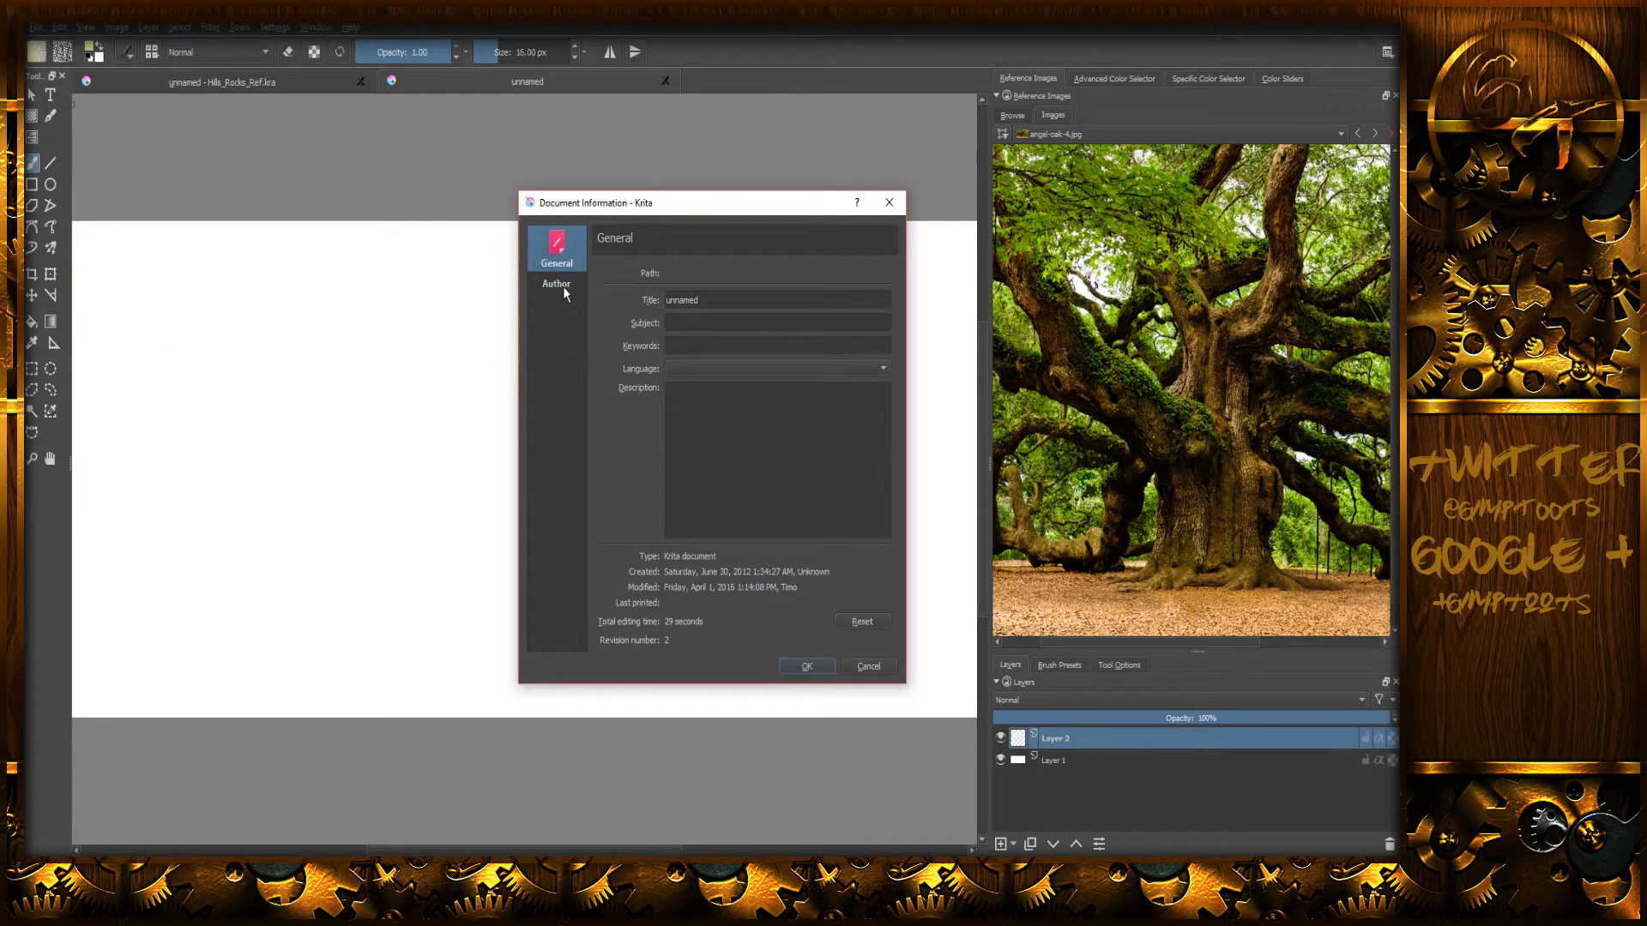
click(864, 667)
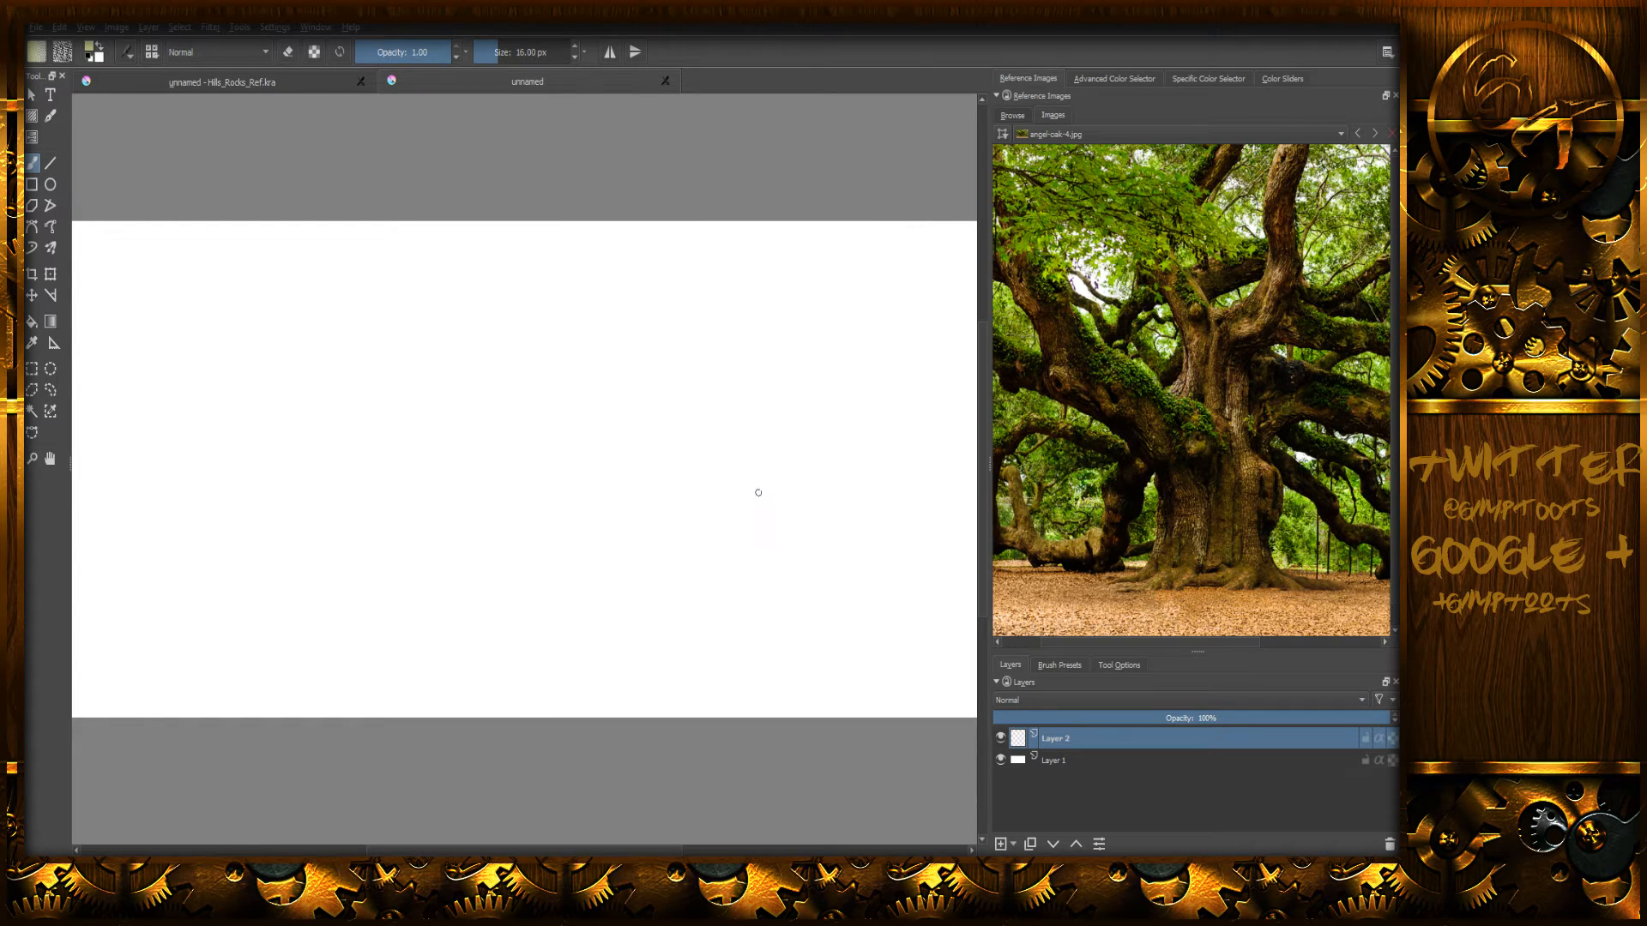
- Check the image properties for the canvas's width, height, resolution and colour mode
click(275, 28)
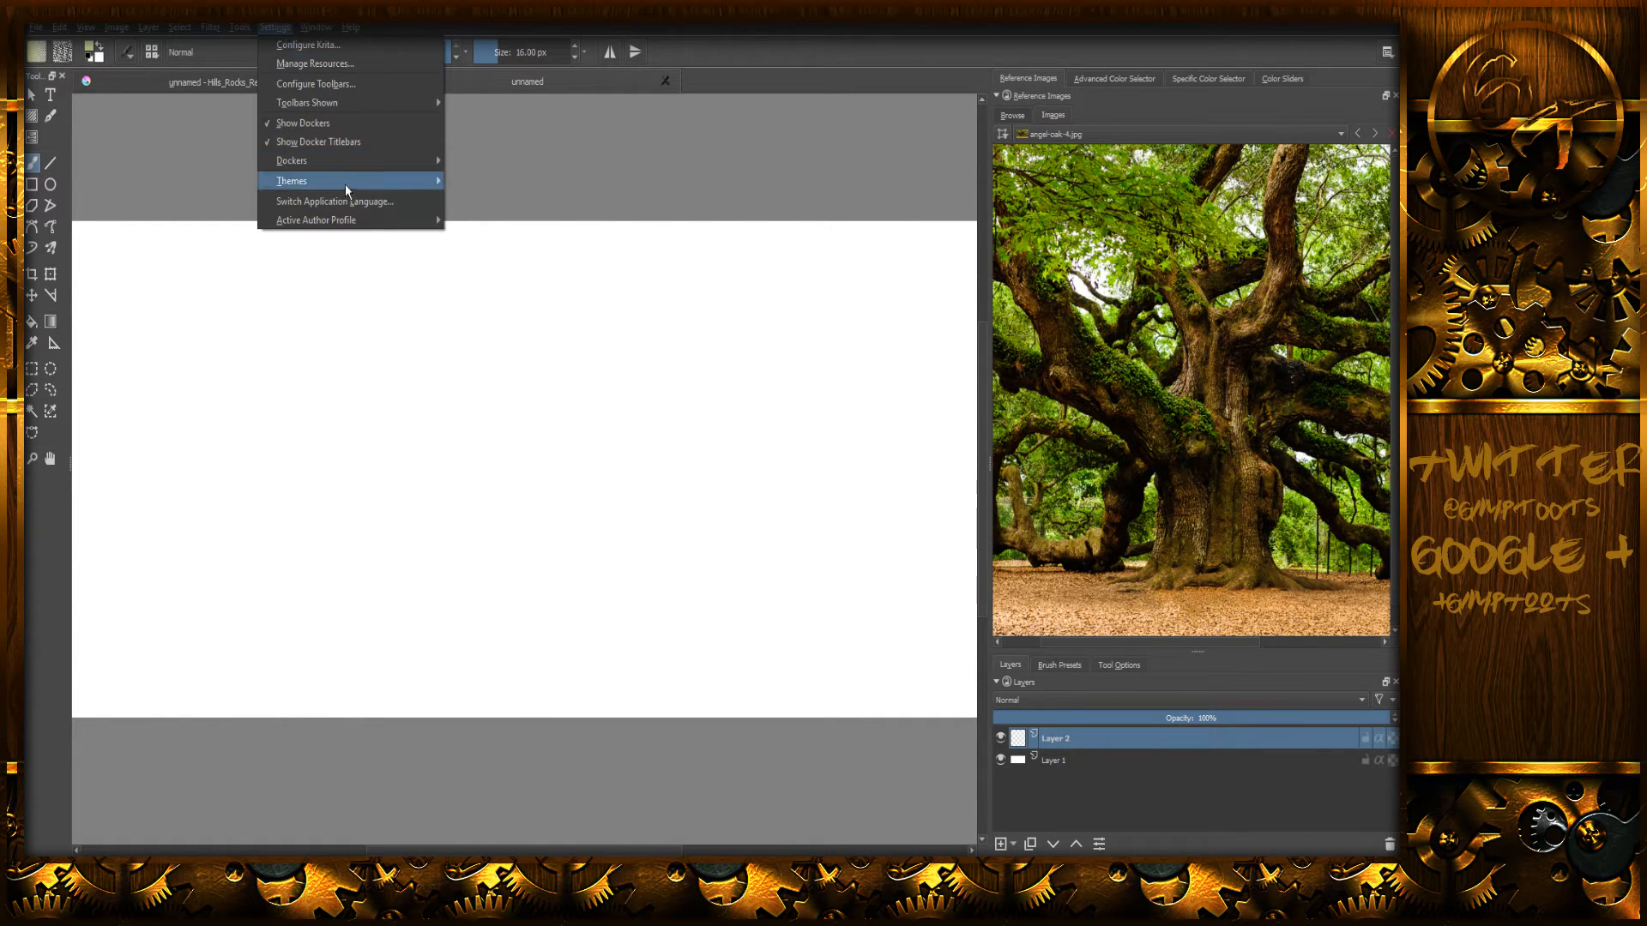
mouse_move(355, 214)
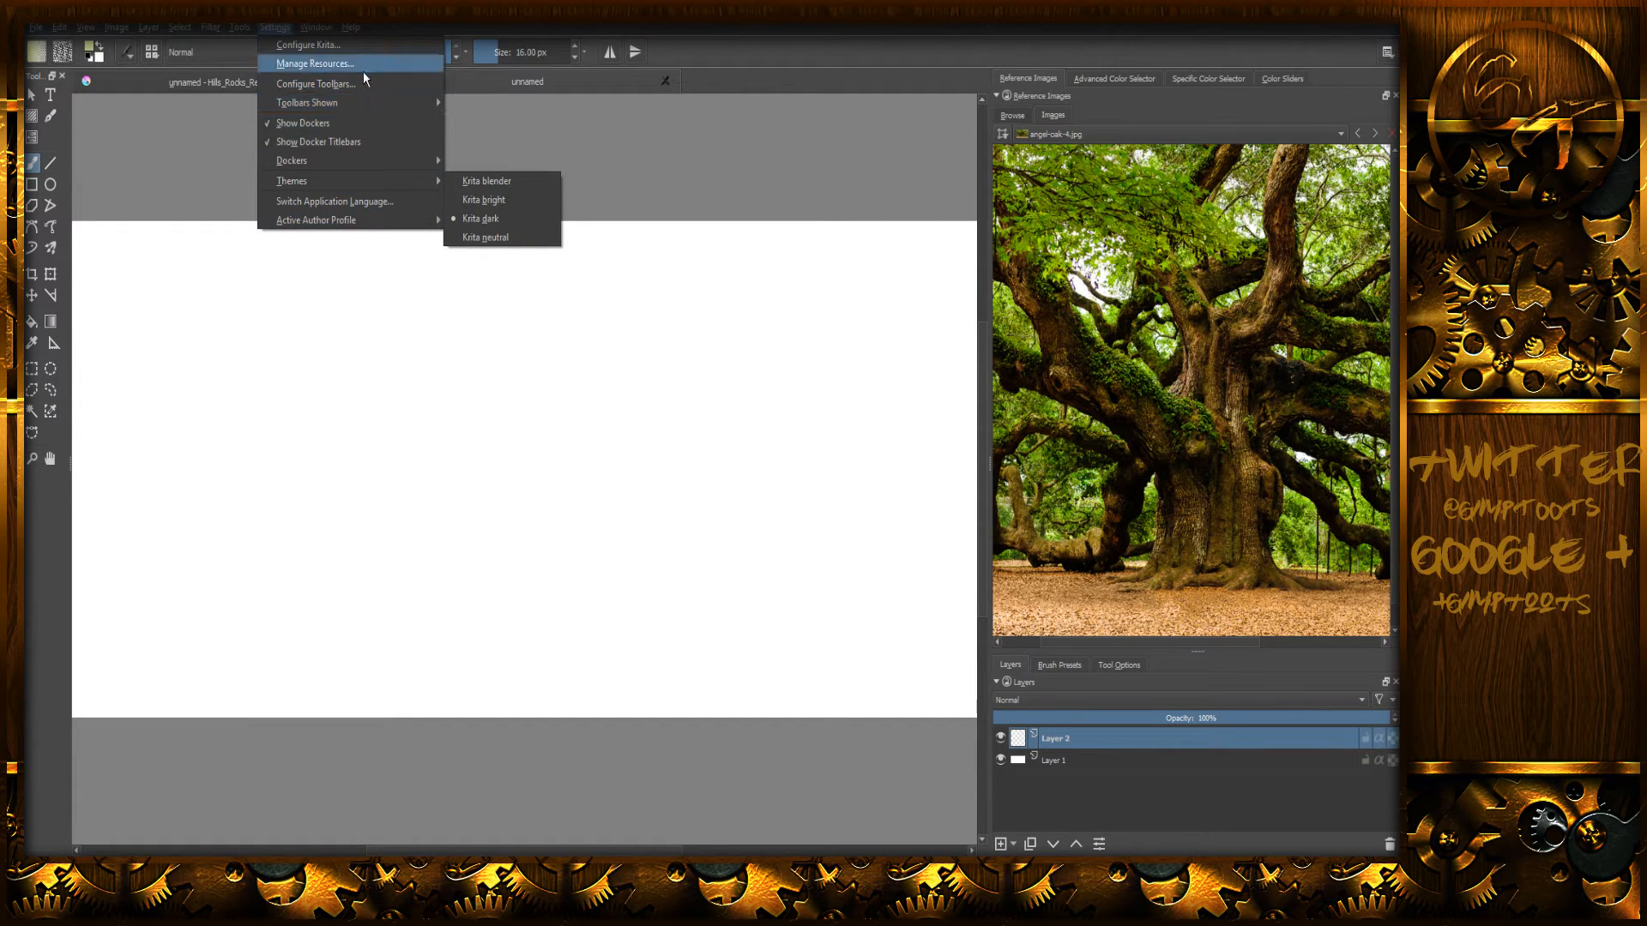
mouse_move(353, 102)
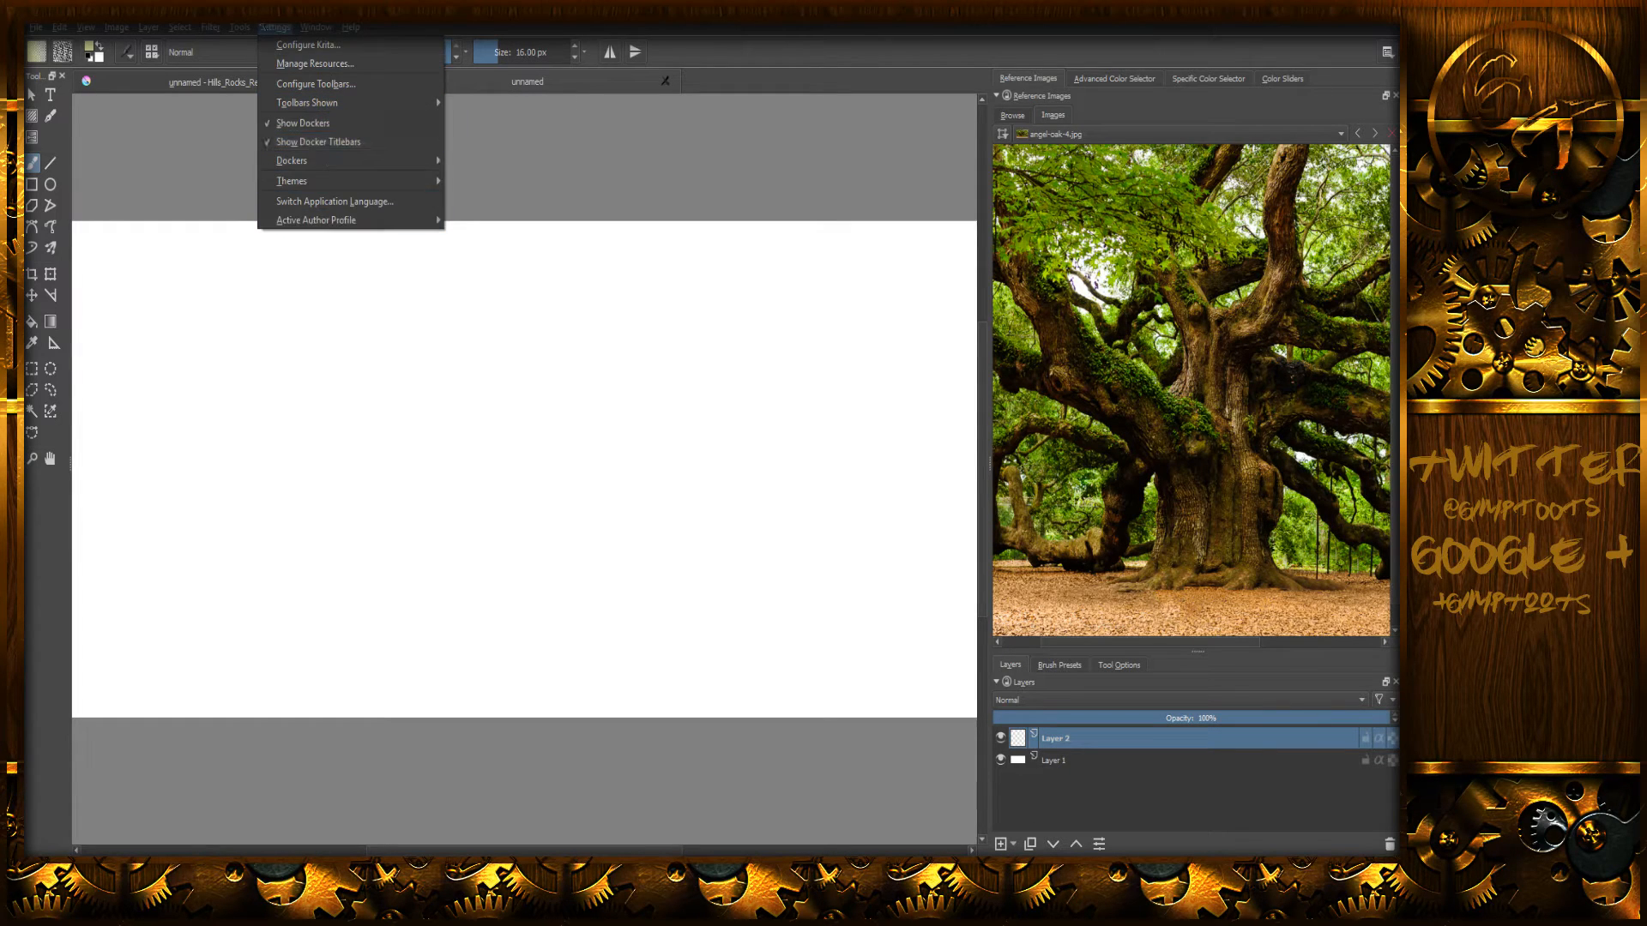
mouse_move(210, 27)
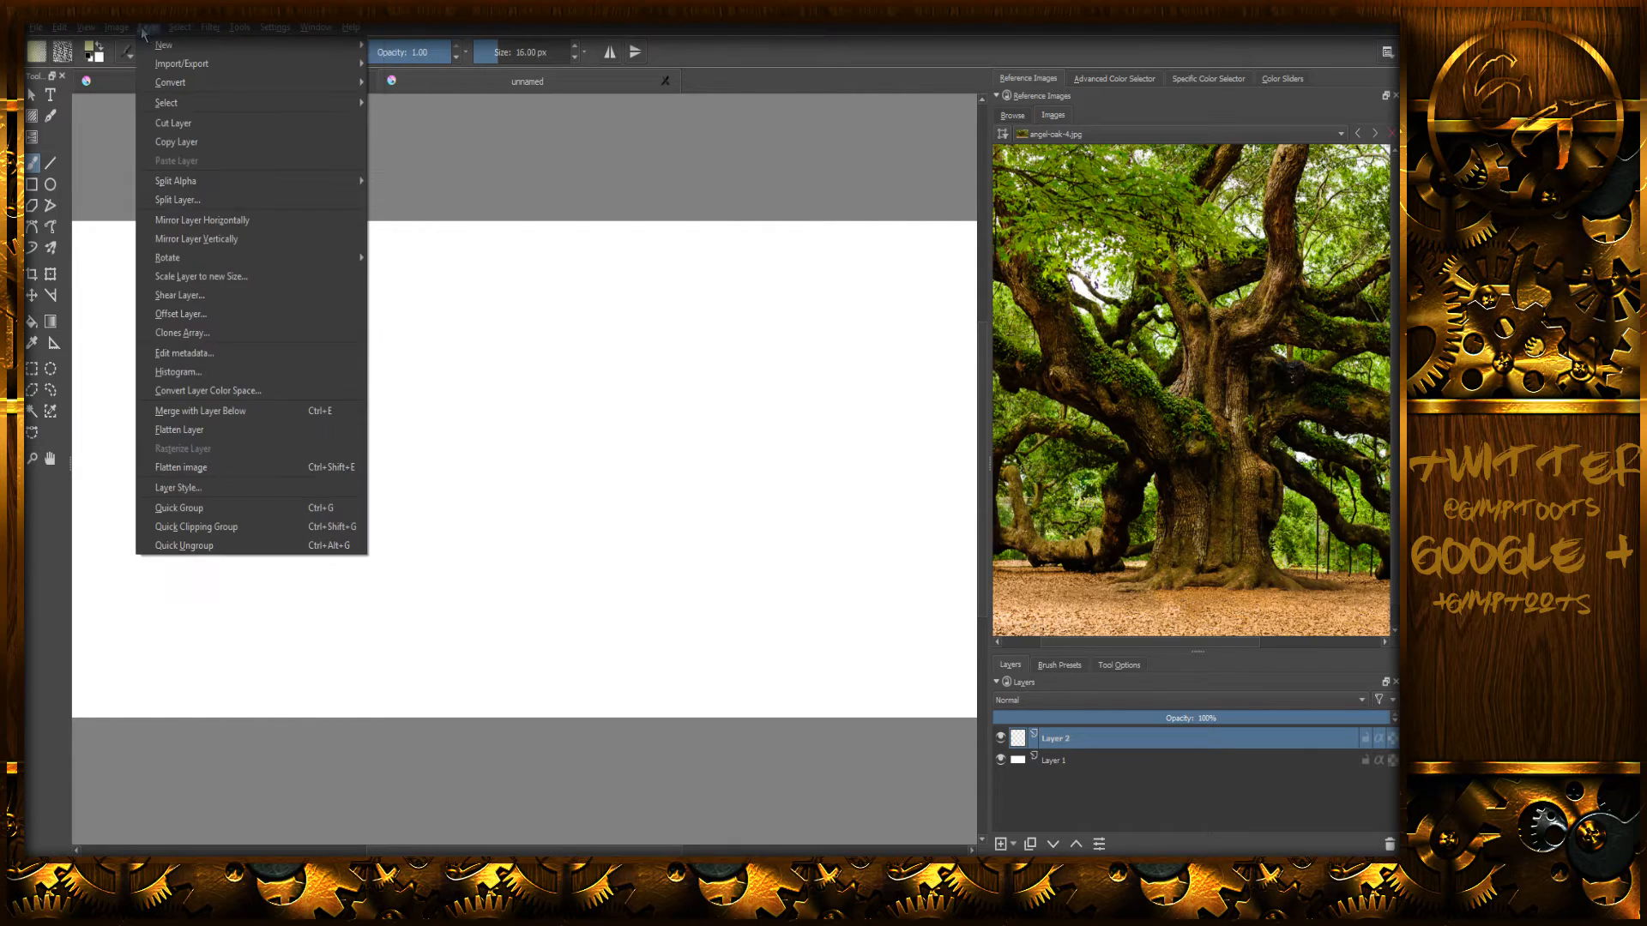
mouse_move(116, 26)
click(135, 45)
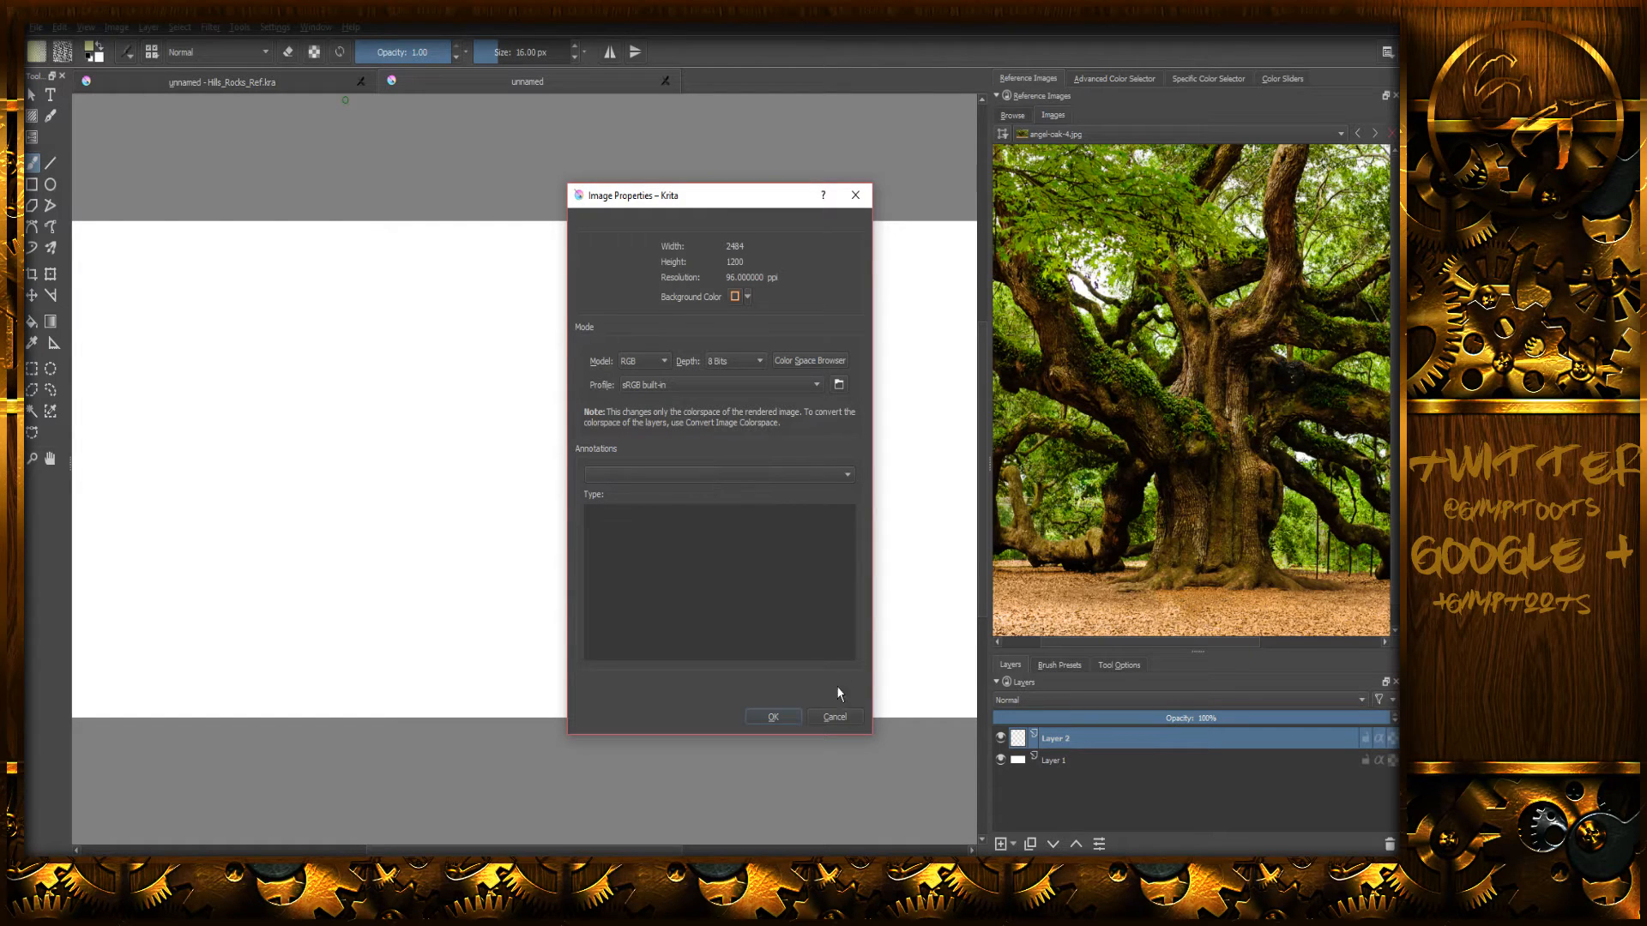
click(834, 717)
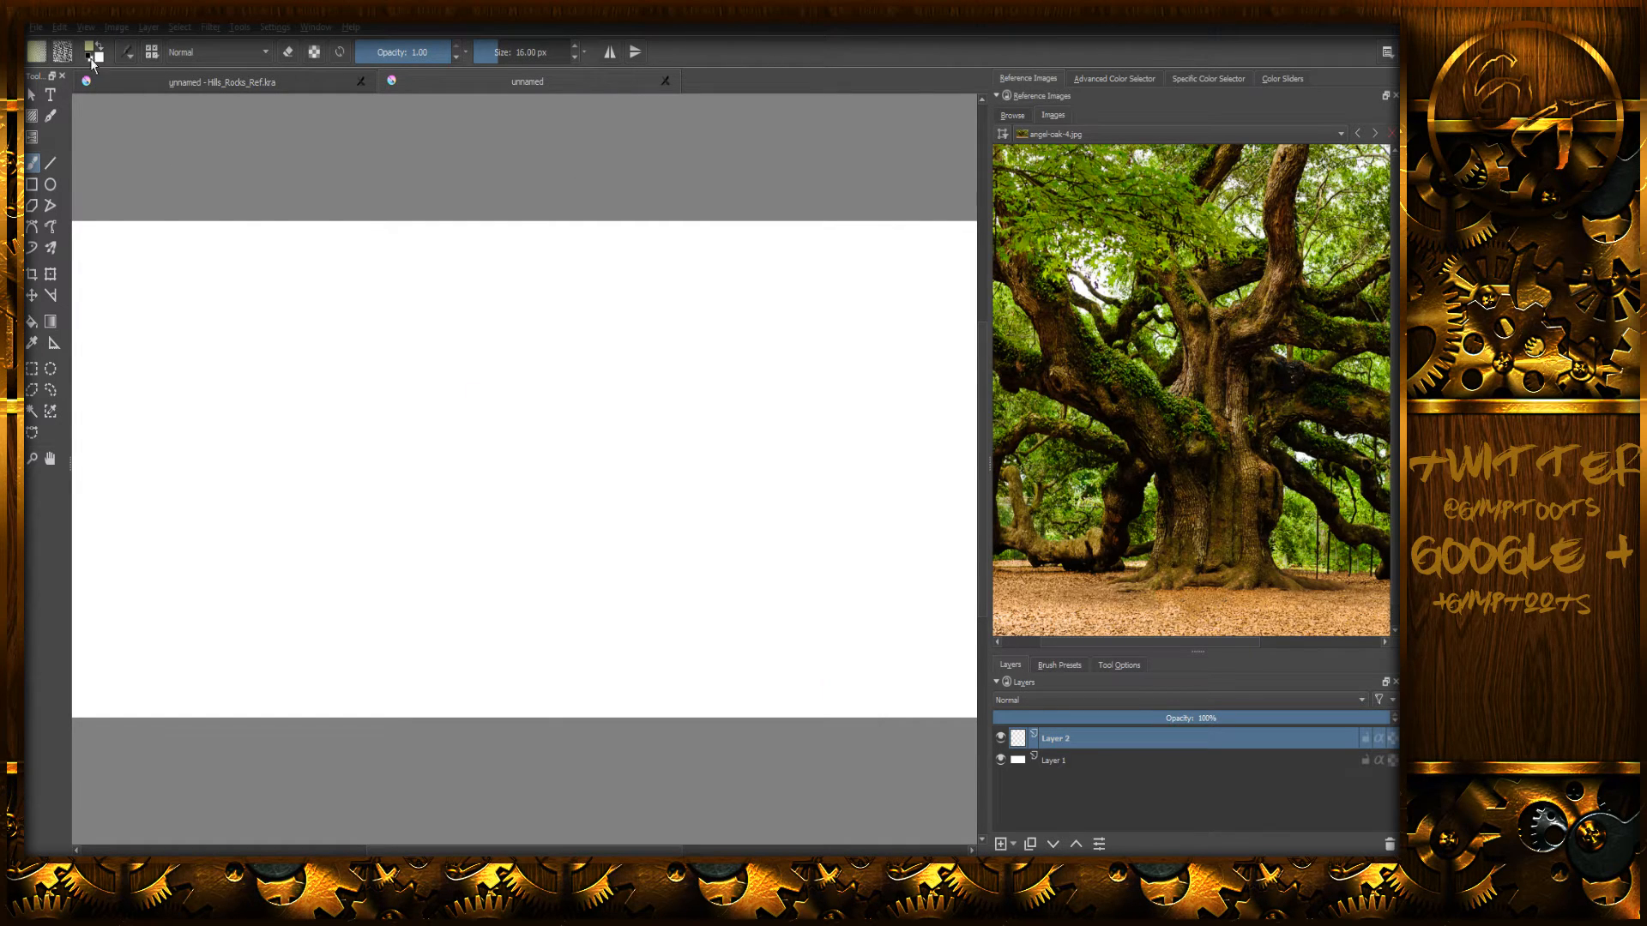
- Set up a new custom document of 2484 x 1200 px and save the size as the preset "2484 x 1200 (widescreen)"
click(36, 27)
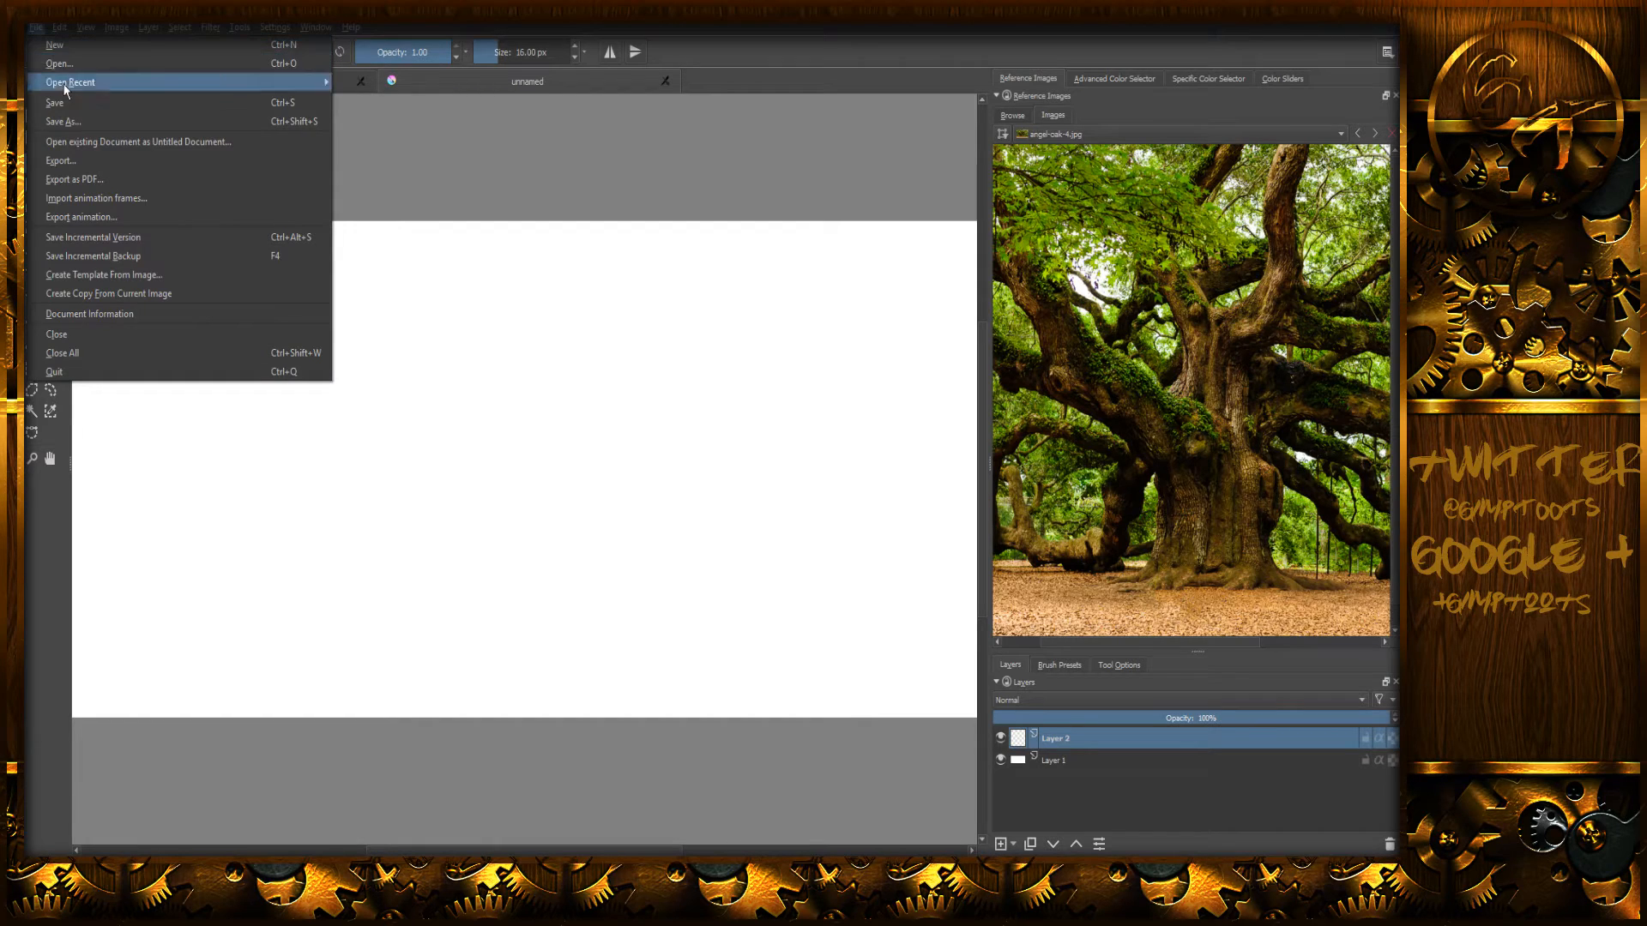
click(56, 48)
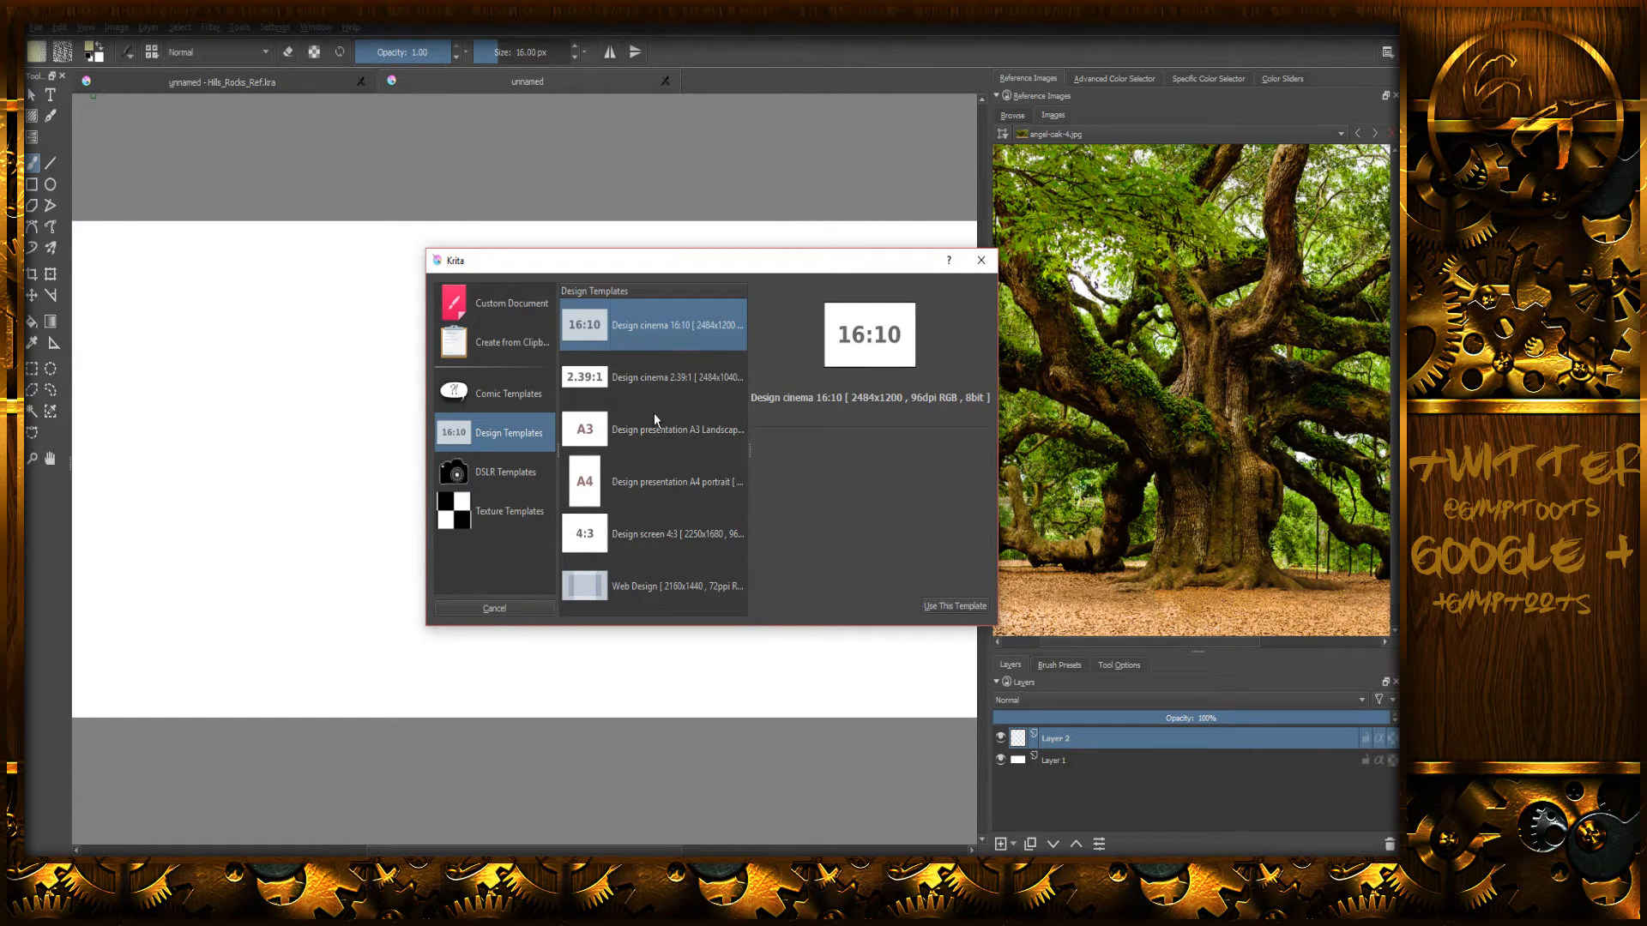
click(487, 307)
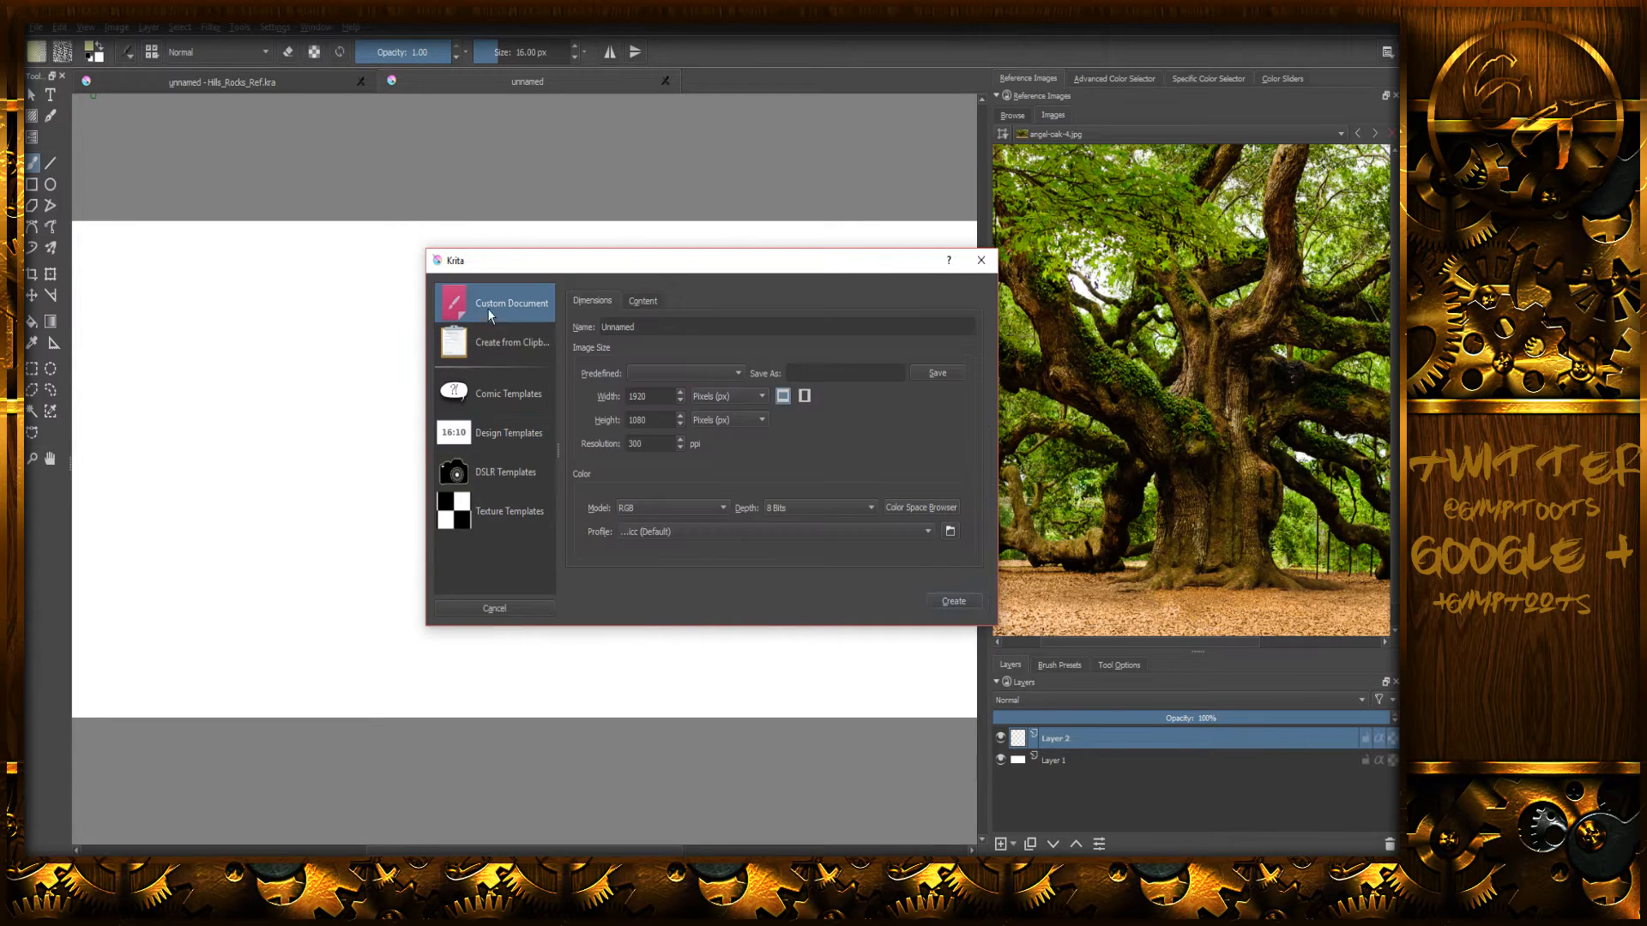
drag(659, 398, 606, 399)
text(24)
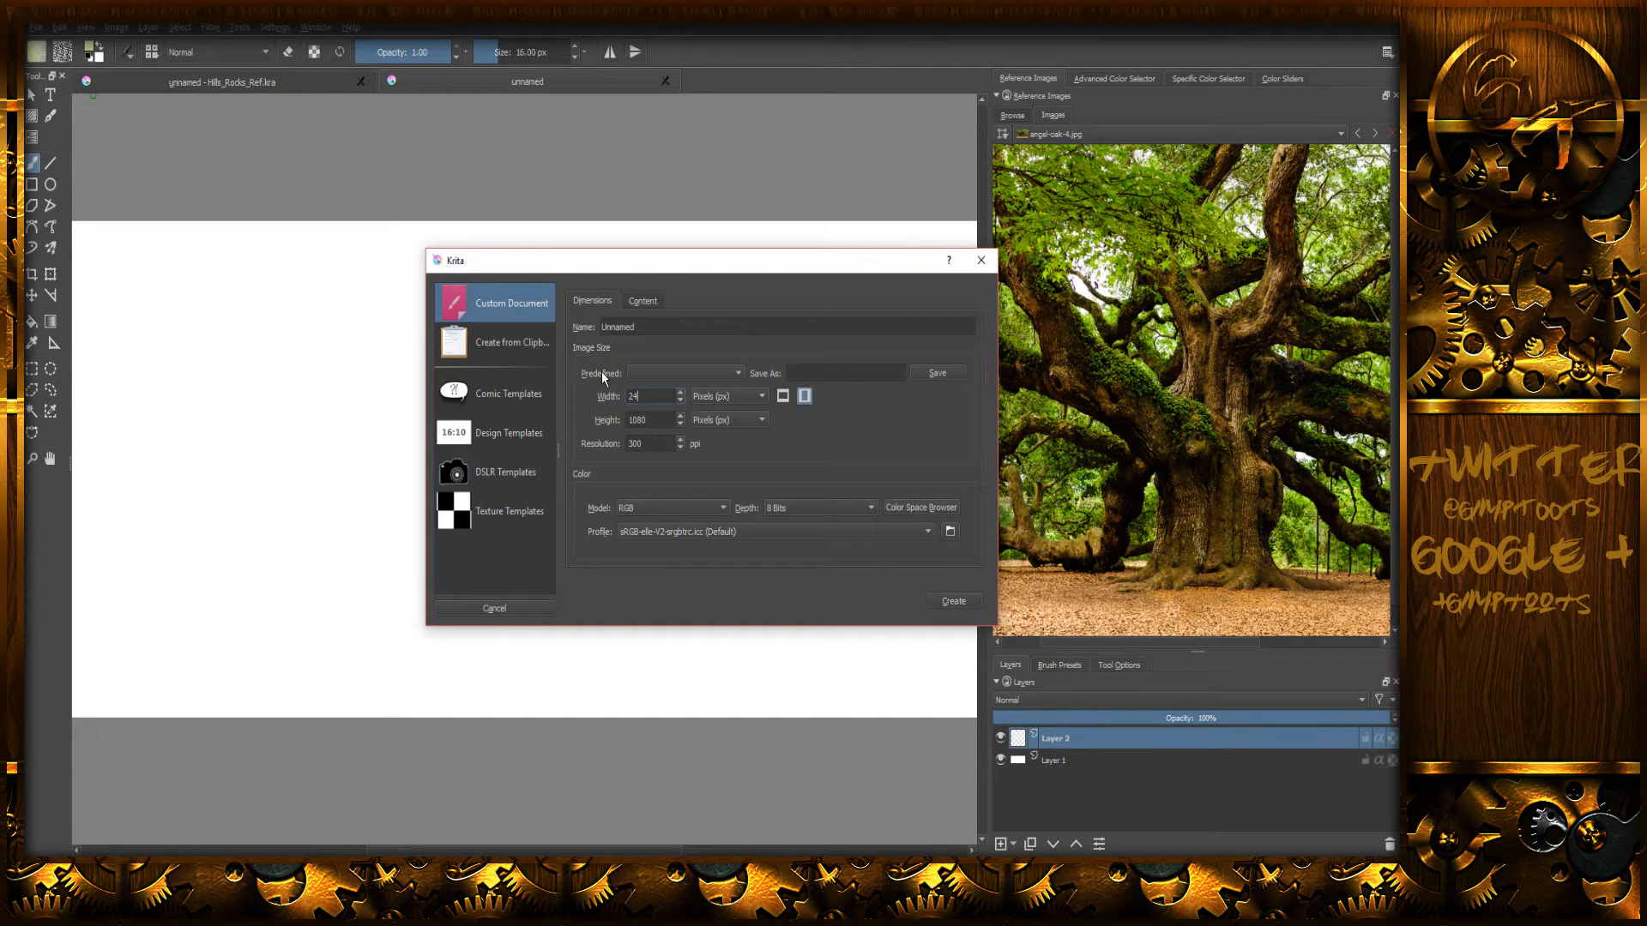
text(84)
click(810, 372)
text(2484)
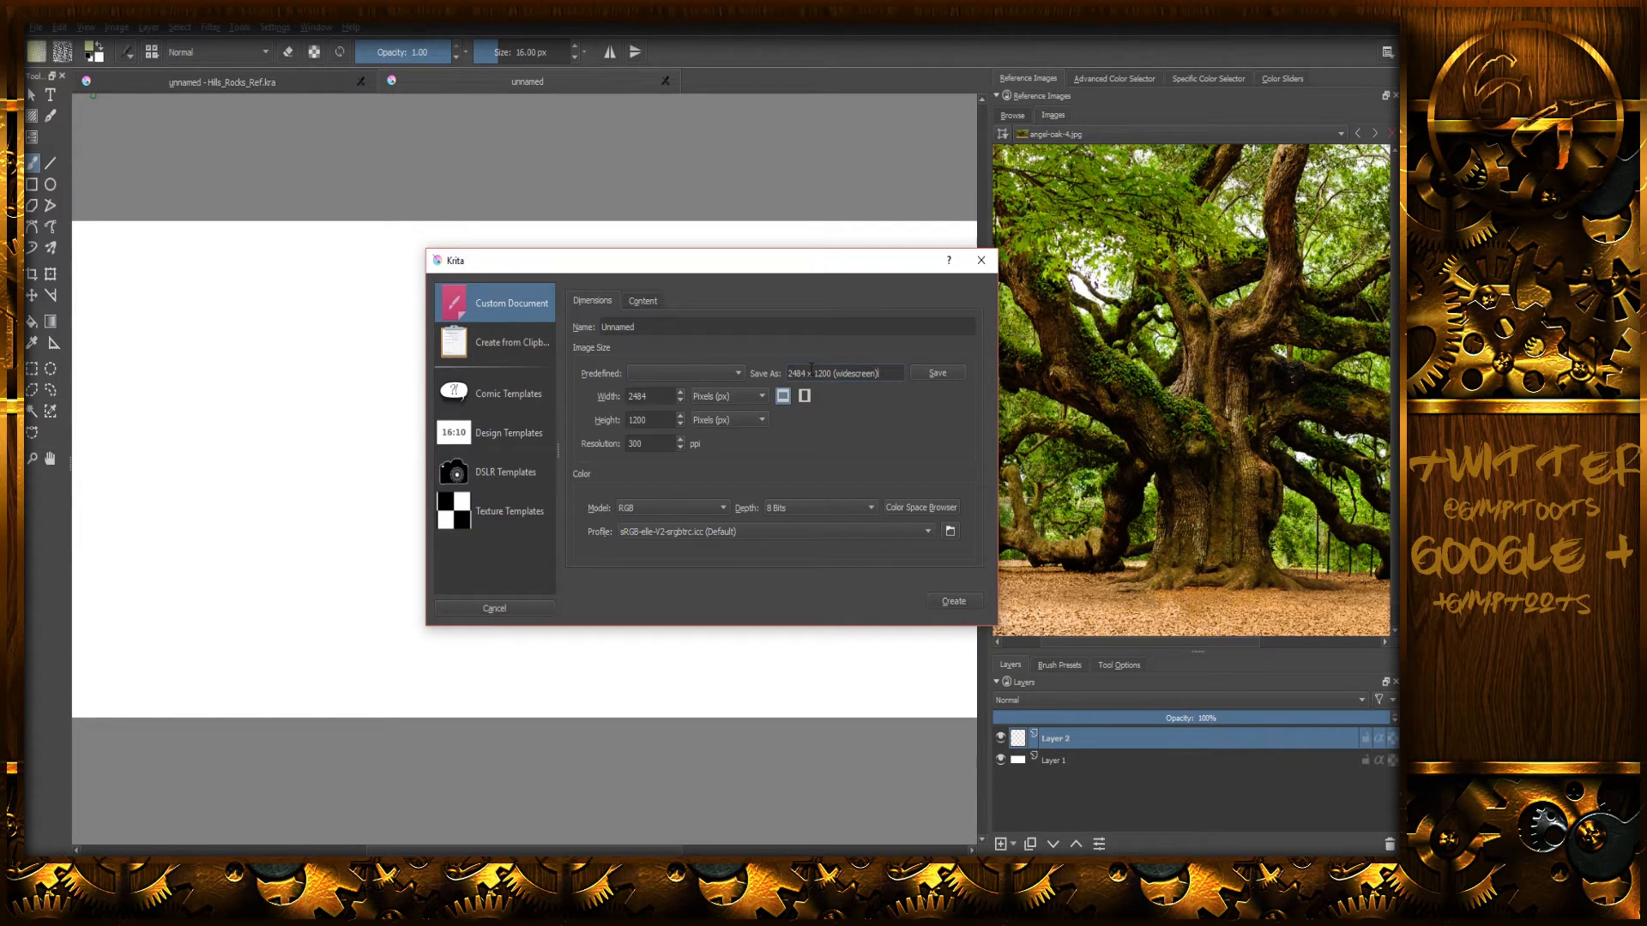
click(950, 374)
- Create the custom document and close the earlier unnamed document made from the template
click(950, 602)
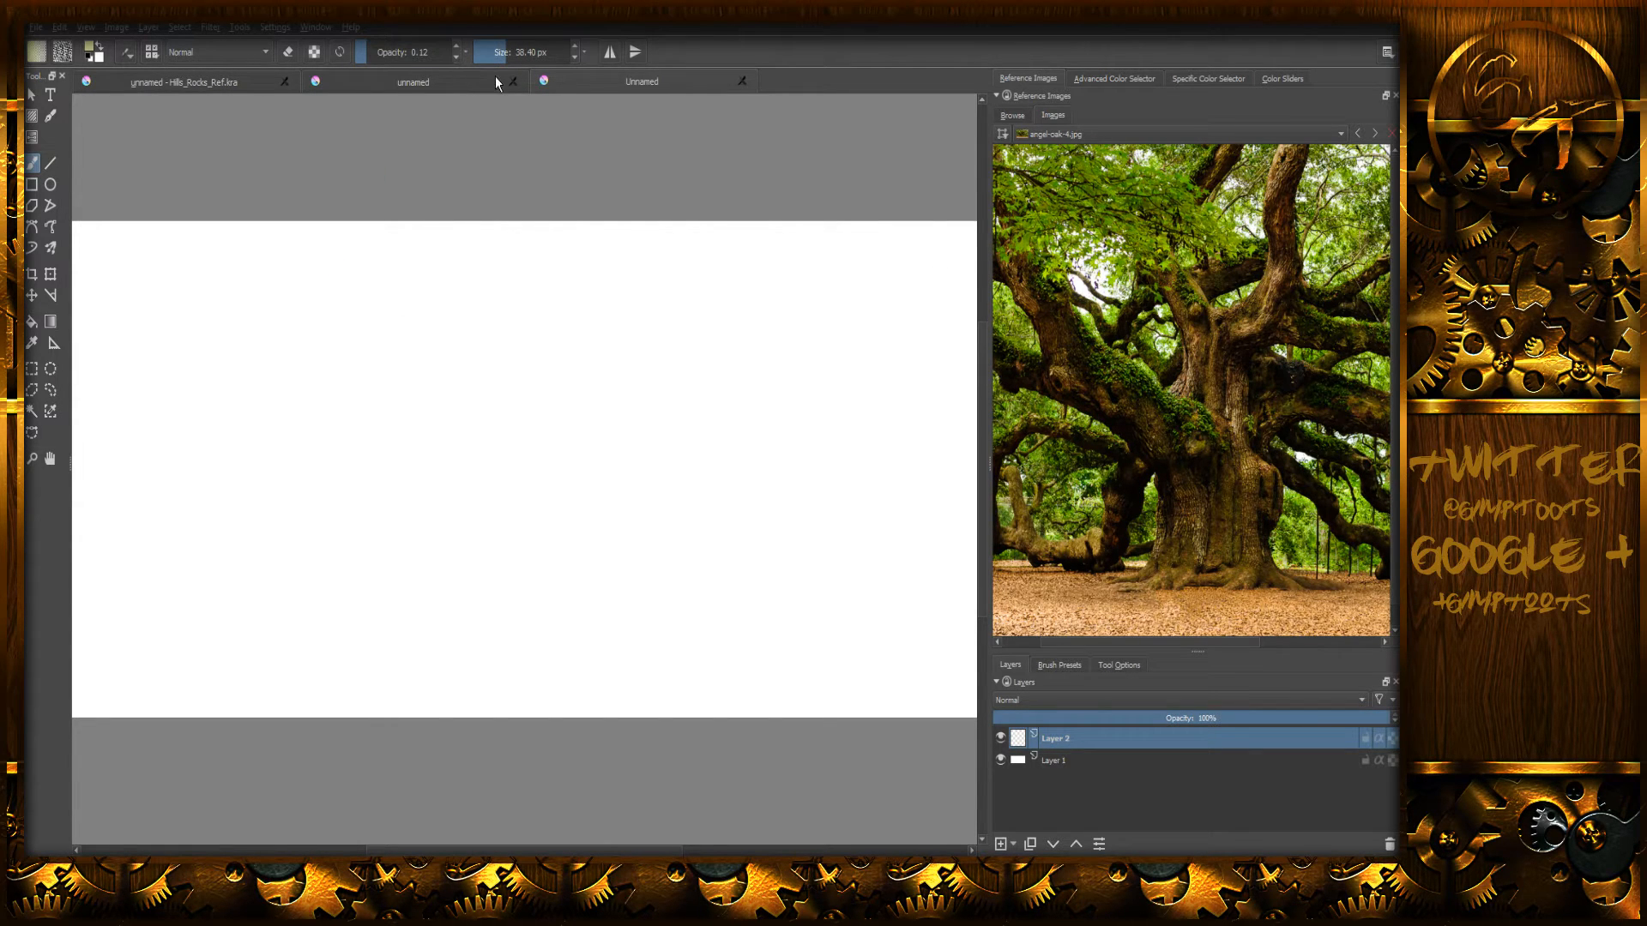
click(513, 80)
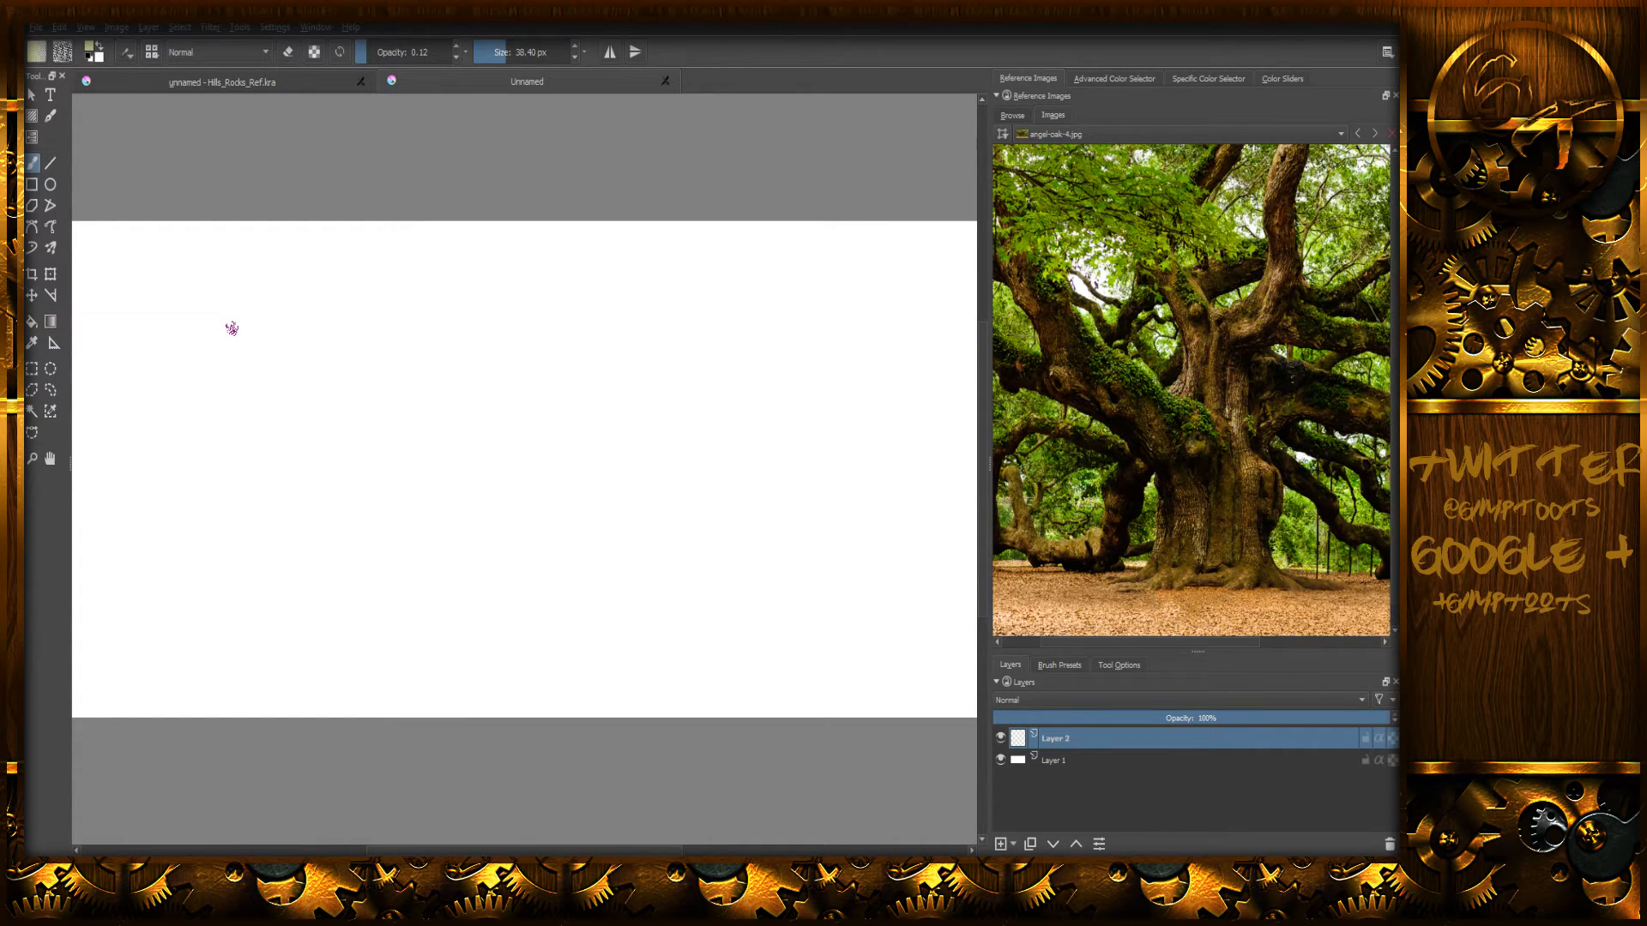
- Pick a dark grey from the colour wheel and fill Layer 2 of the canvas with it
key(/)
right_click(472, 450)
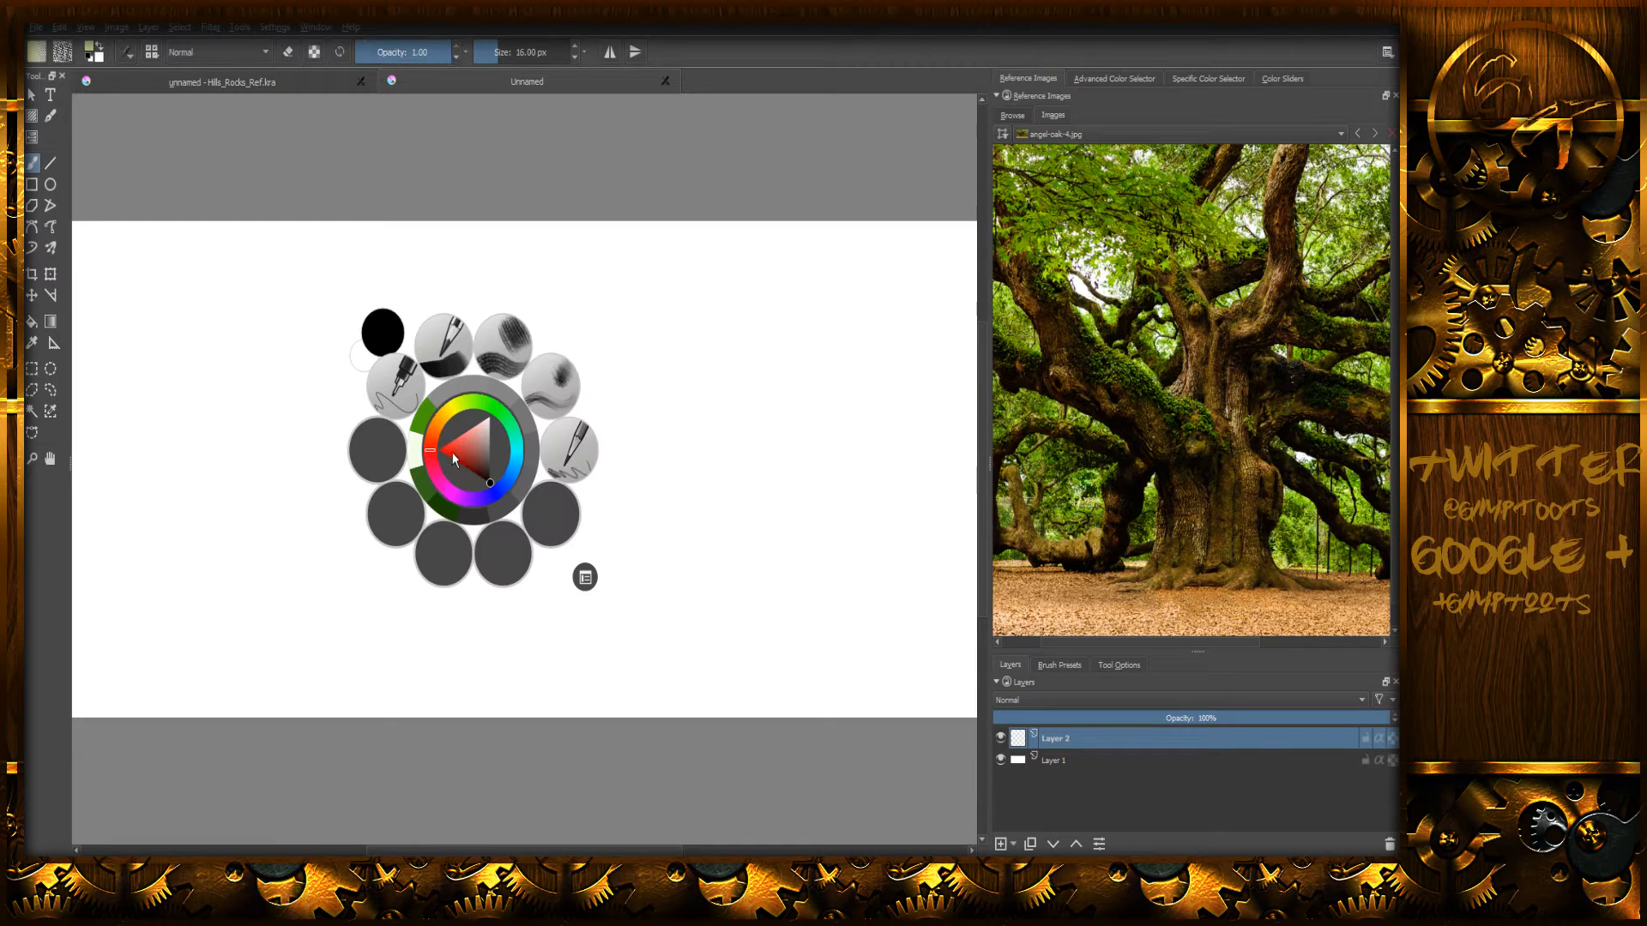
right_click(497, 512)
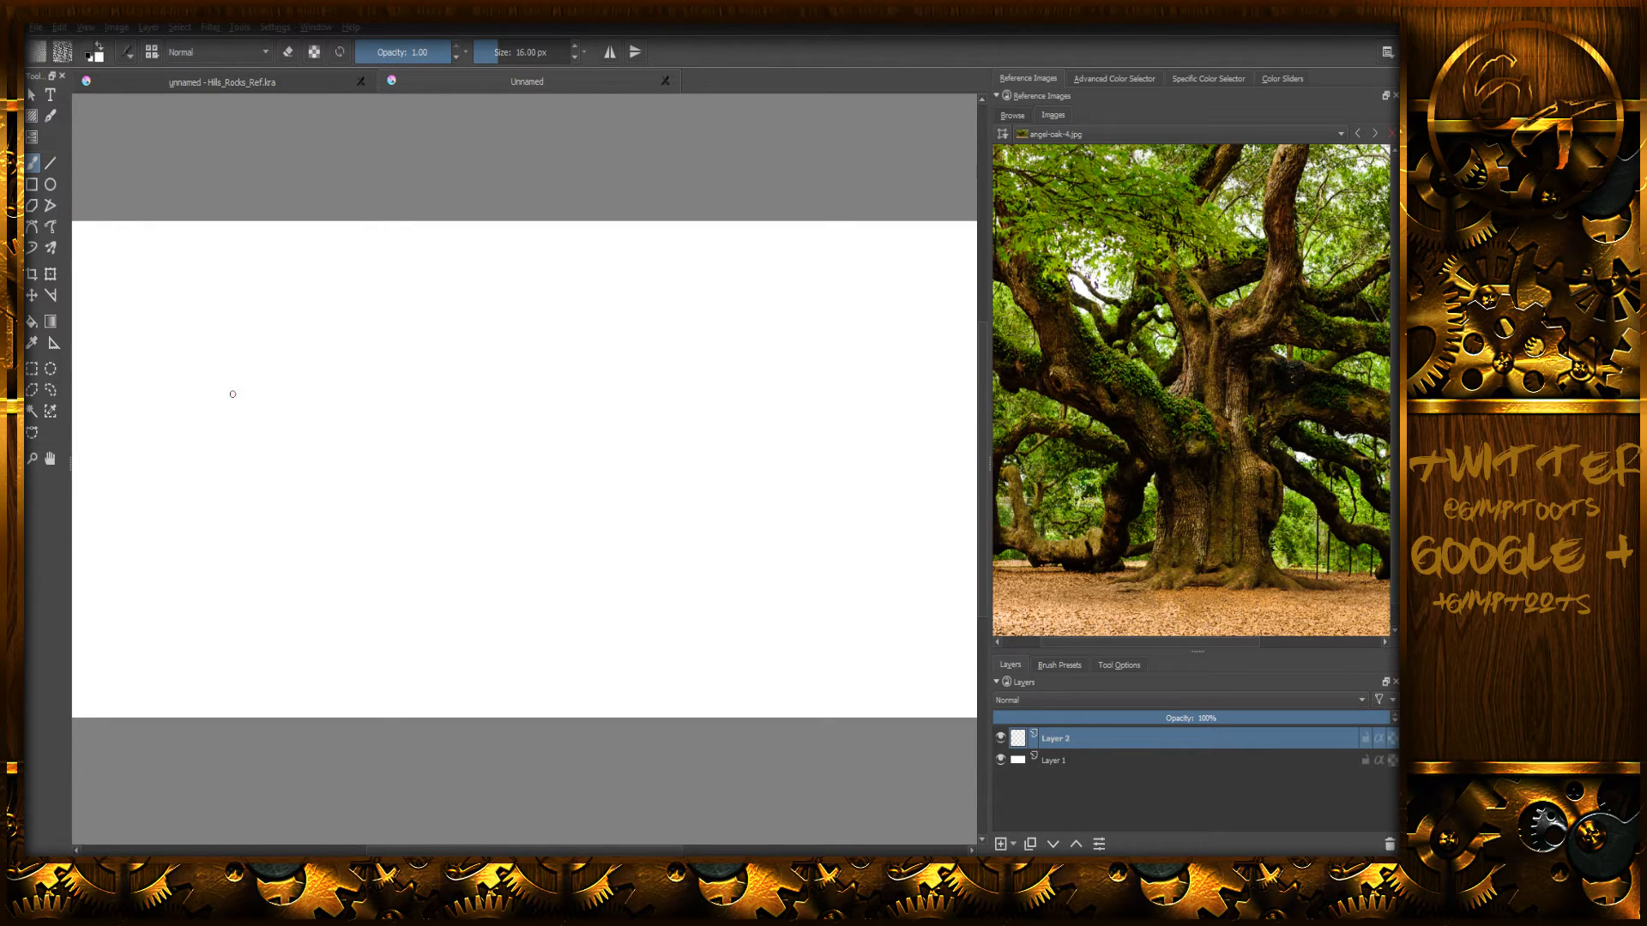
click(33, 323)
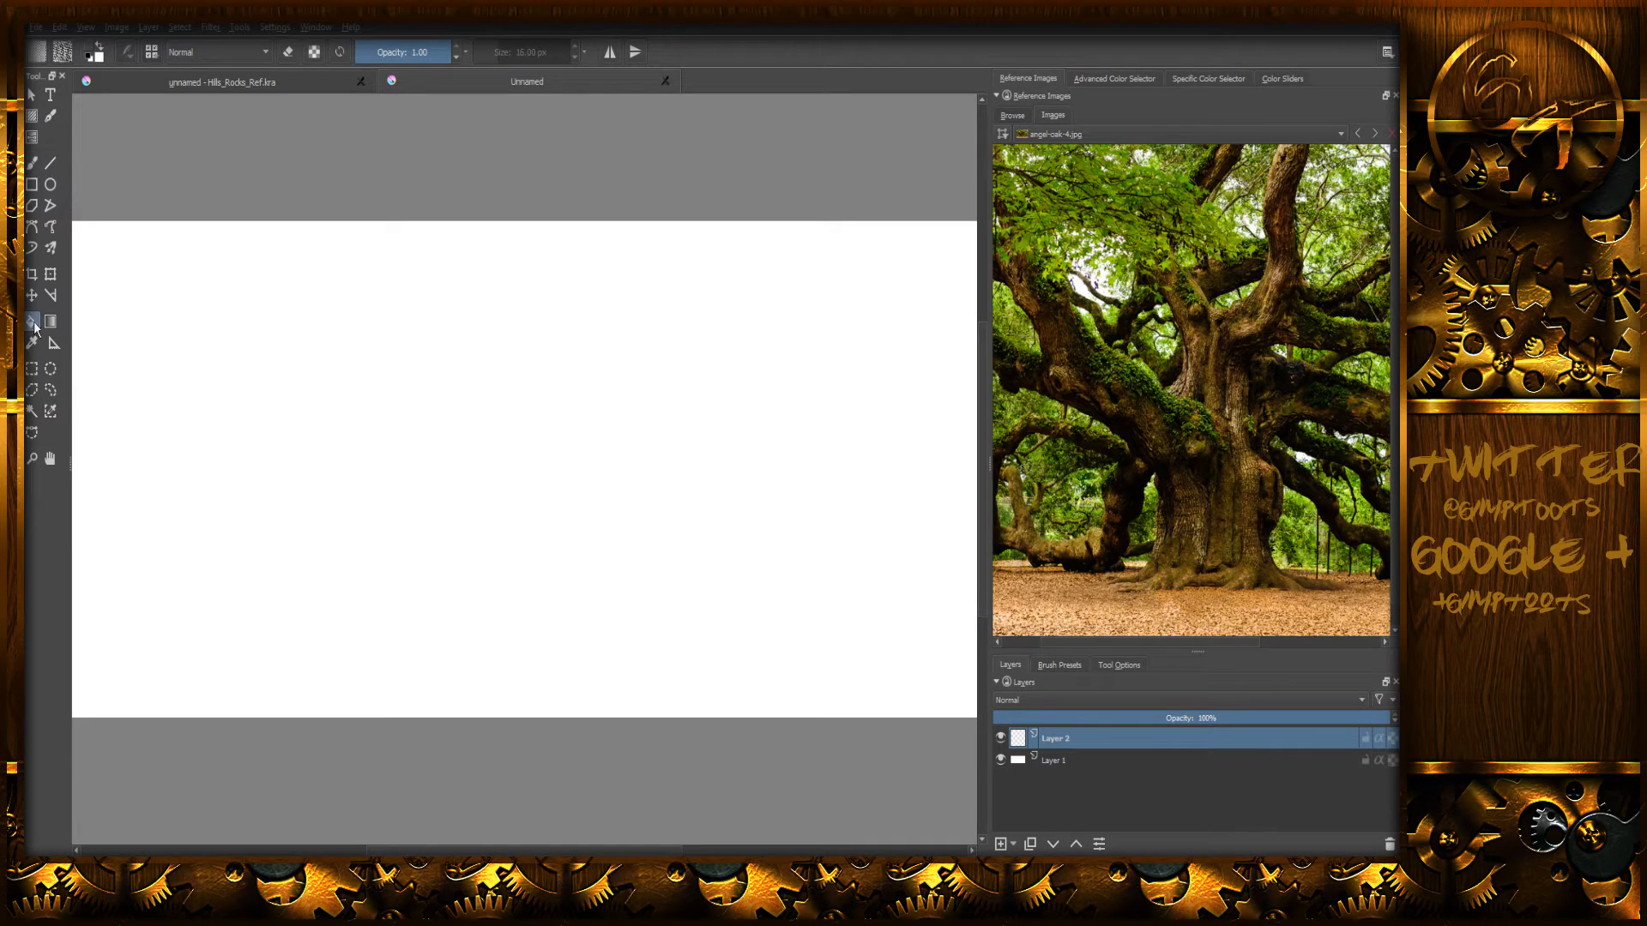
click(392, 449)
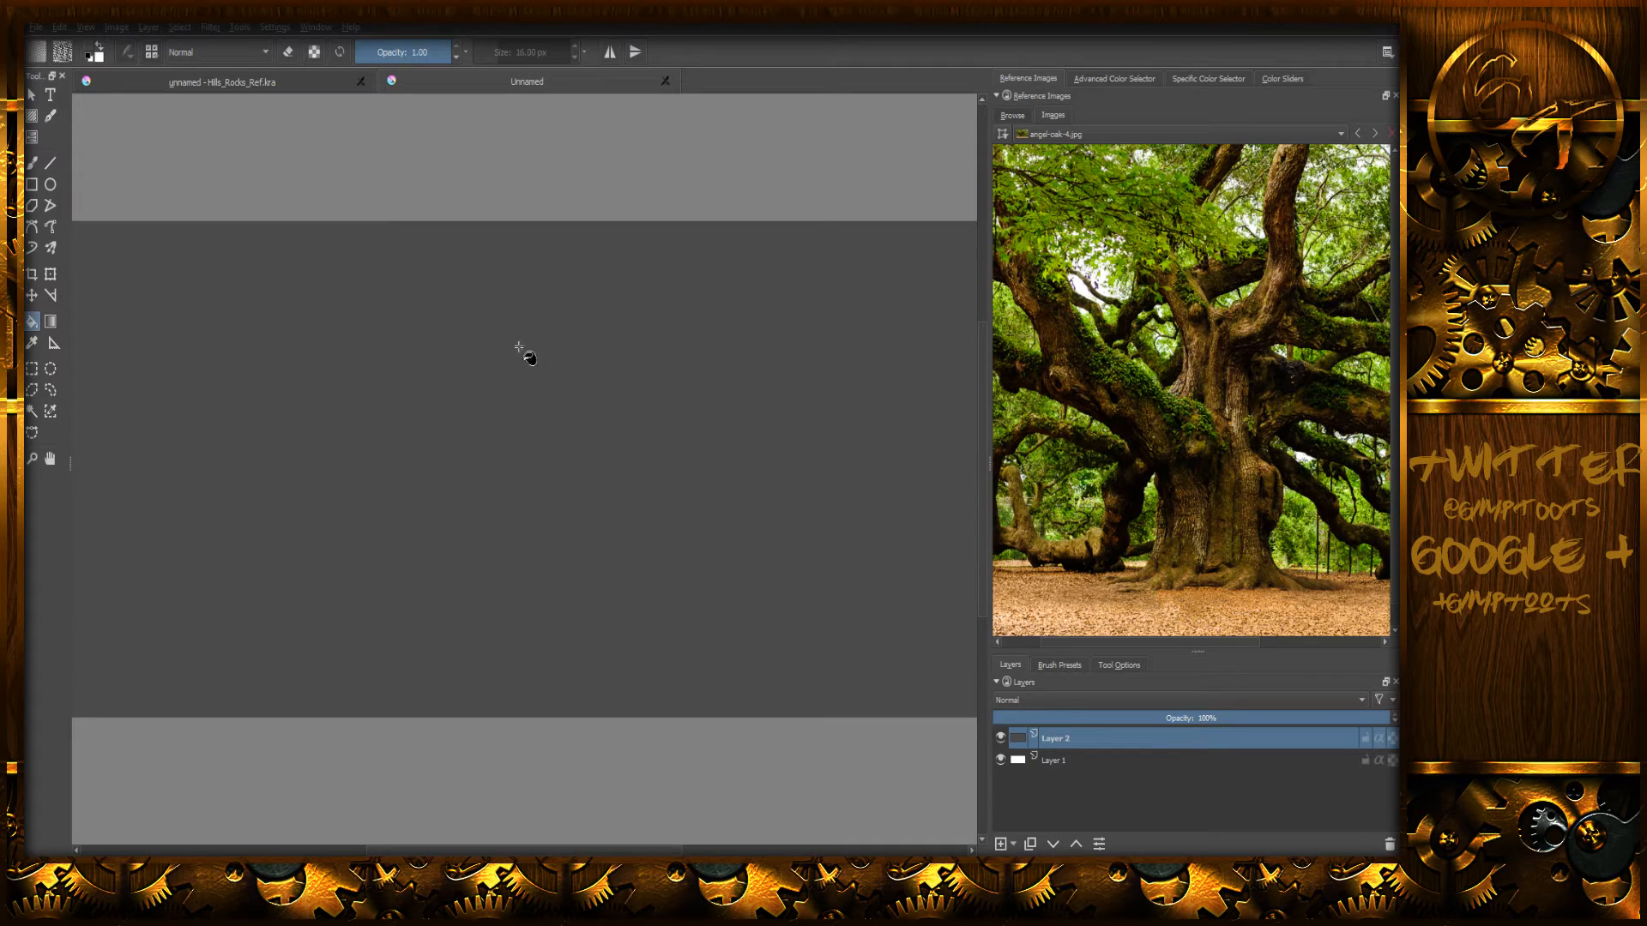
- Add a new paint layer above the grey fill and choose the Pencil_2B brush at 6 px
click(1014, 845)
click(1026, 685)
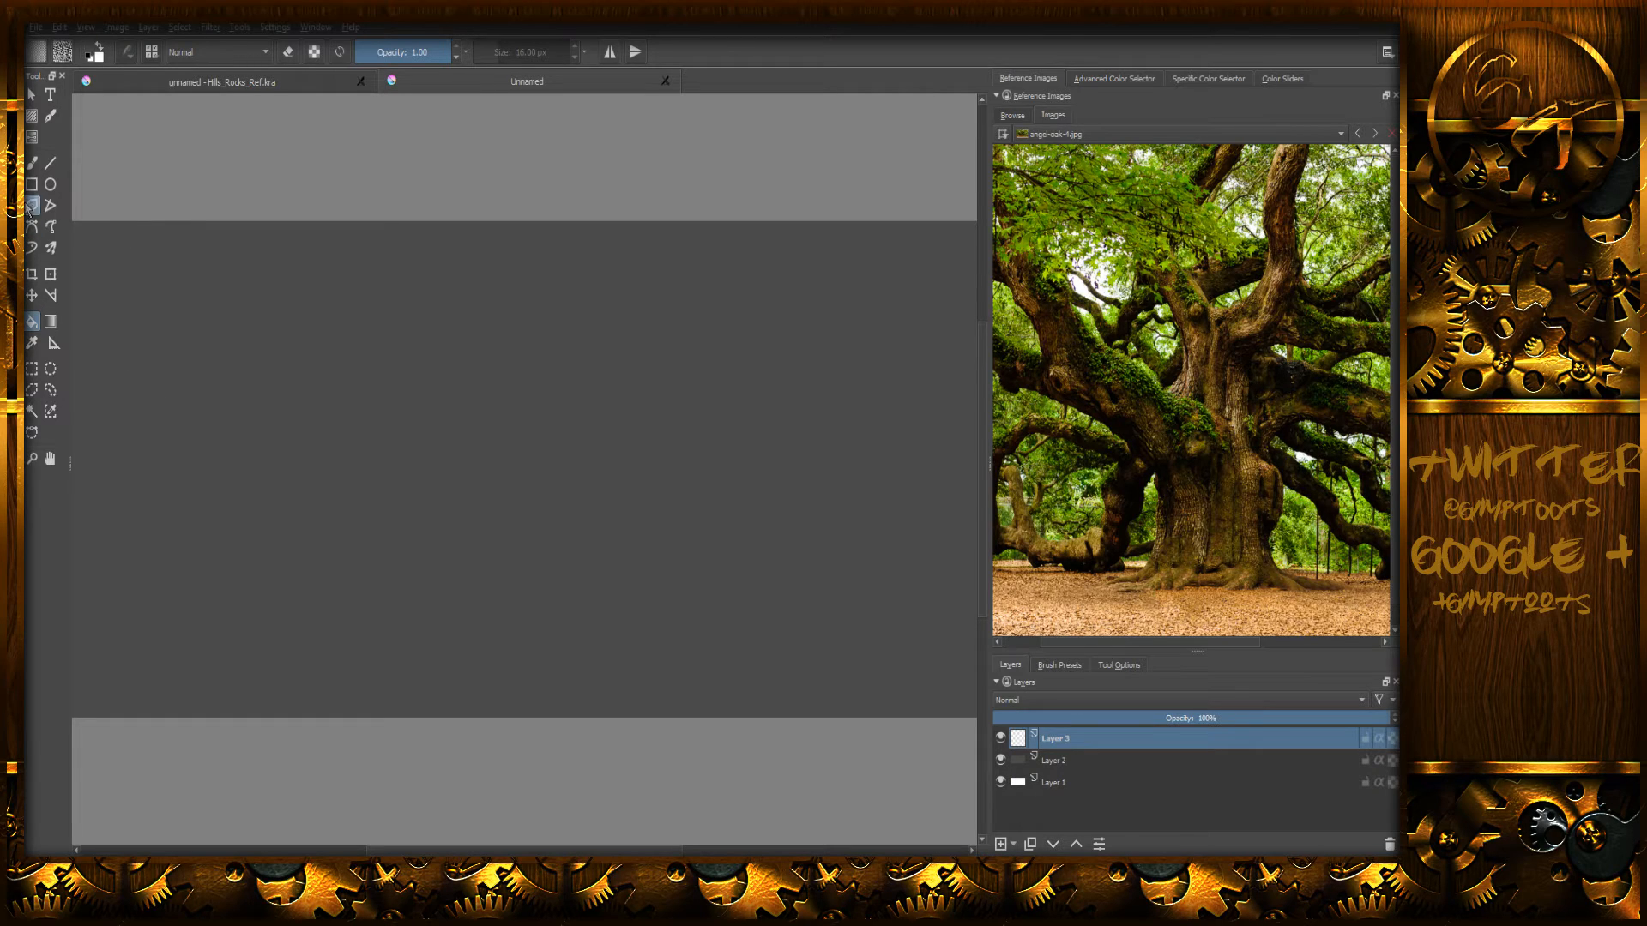
click(32, 163)
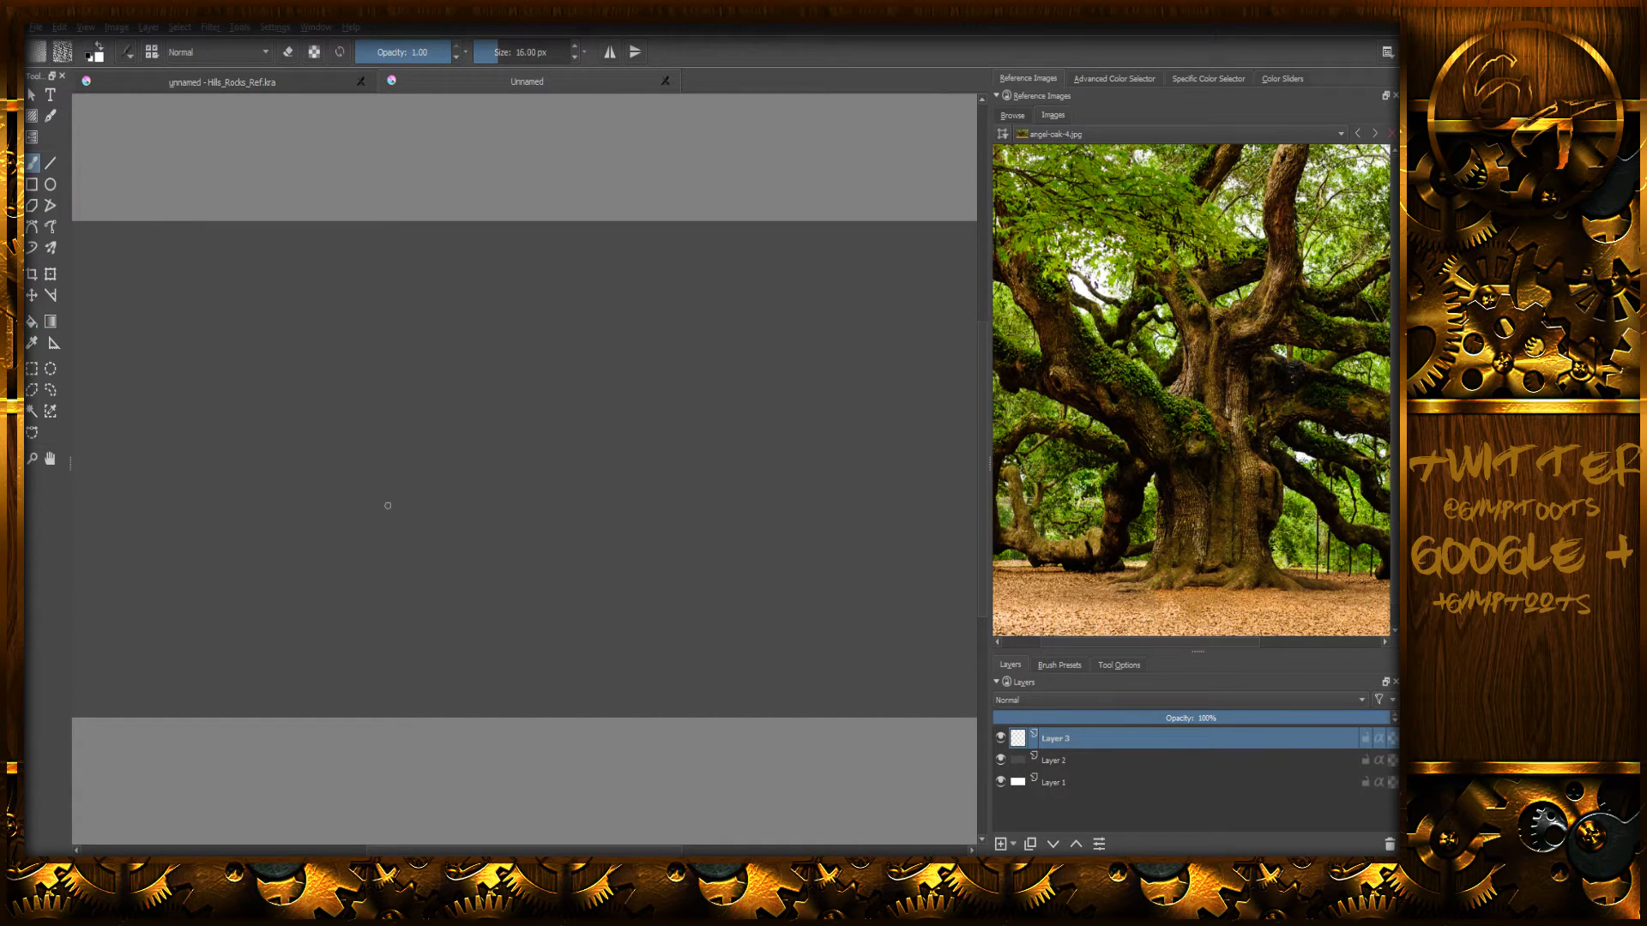
right_click(343, 429)
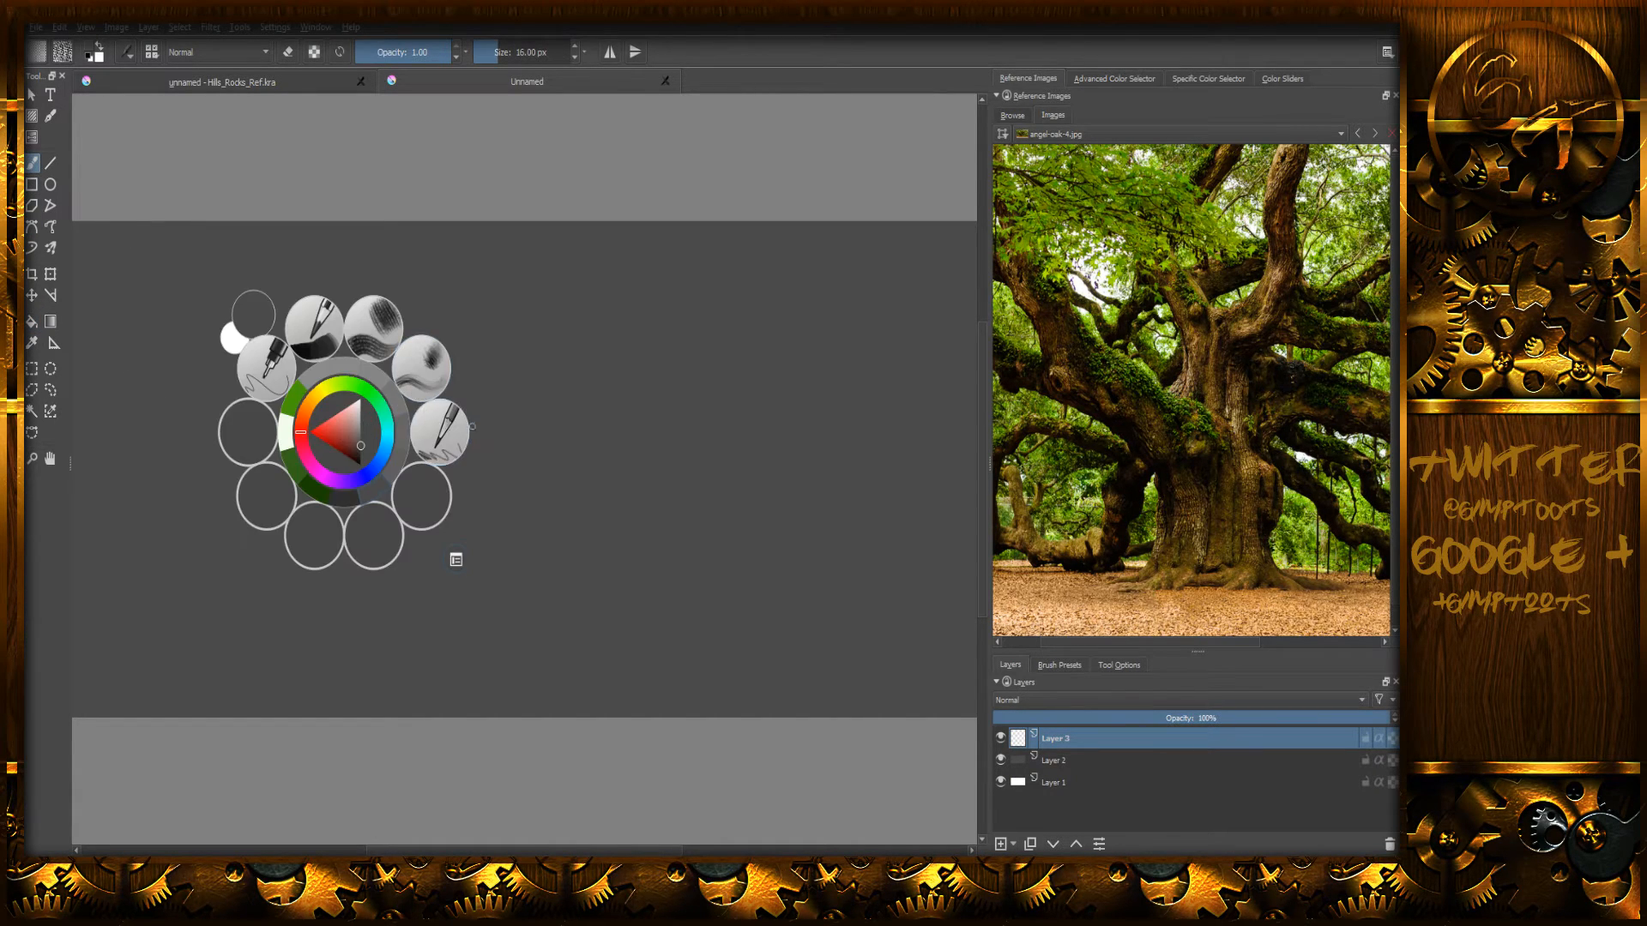
click(439, 441)
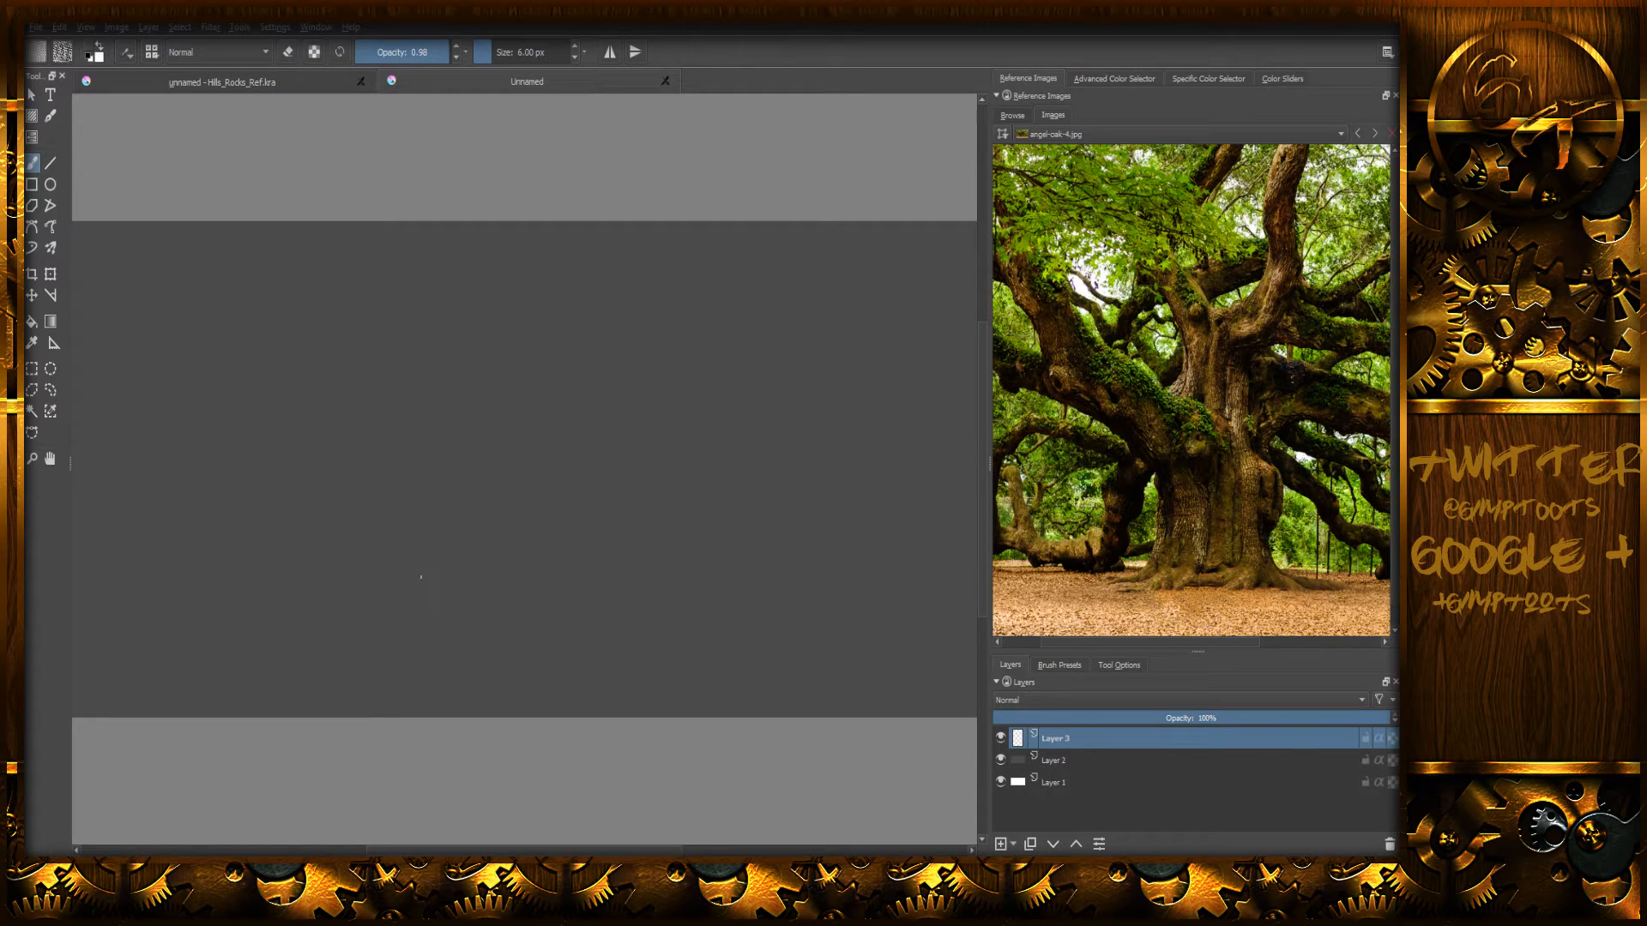
- Choose a darker colour and sketch the left and right outlines of the oak trunk, flaring out at the base
right_click(328, 418)
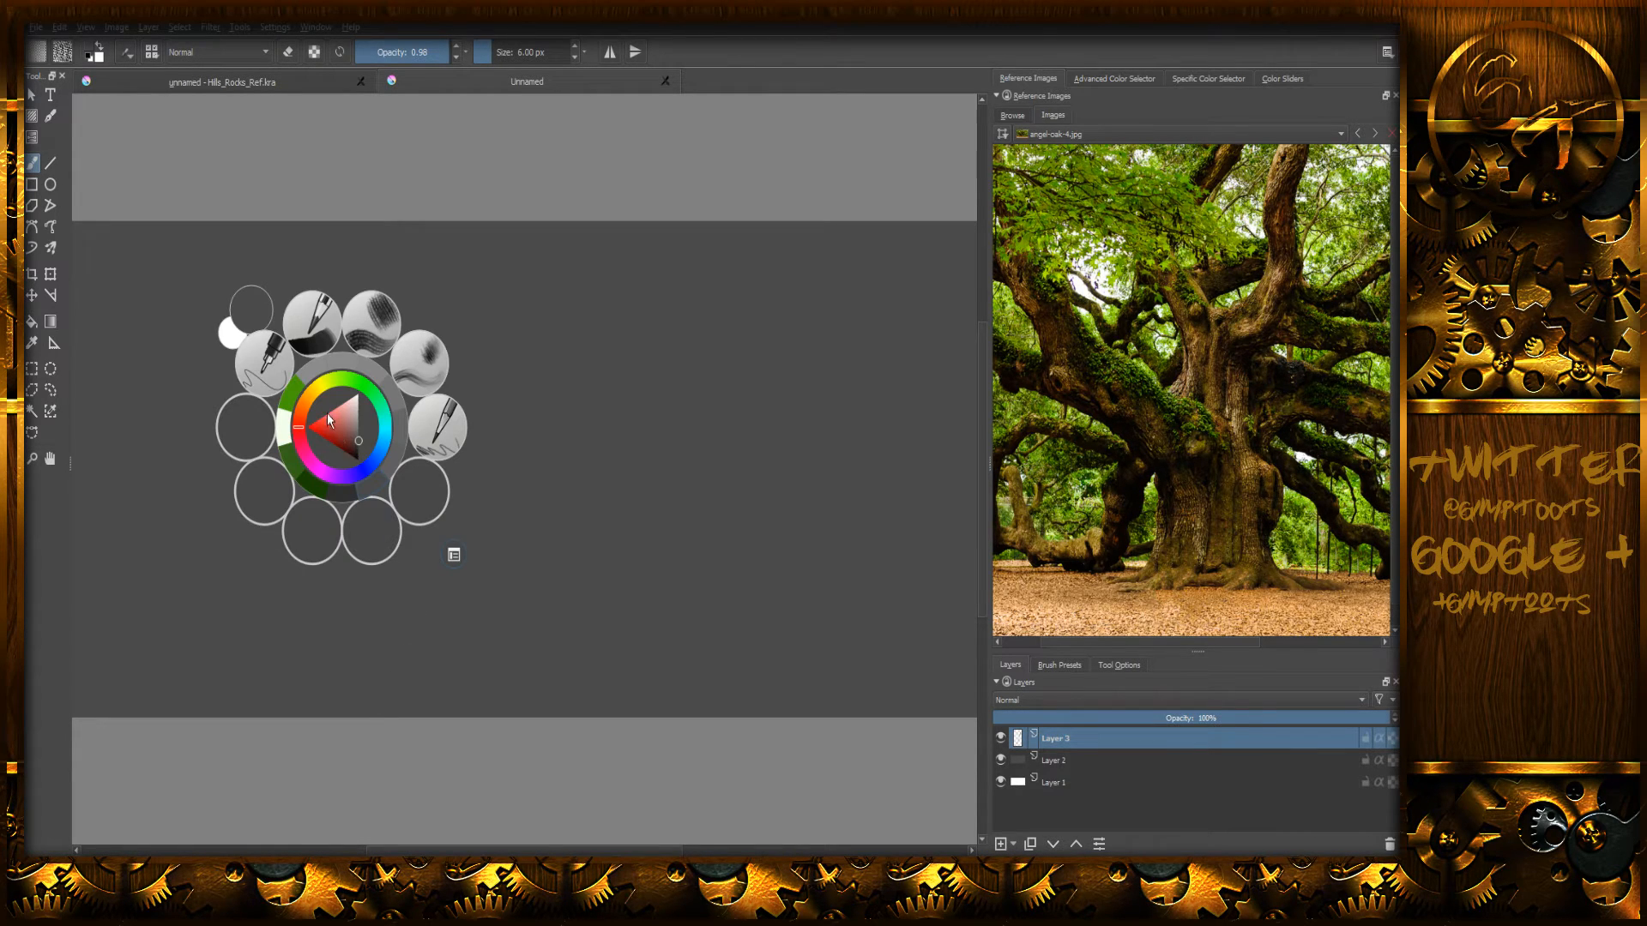
right_click(343, 492)
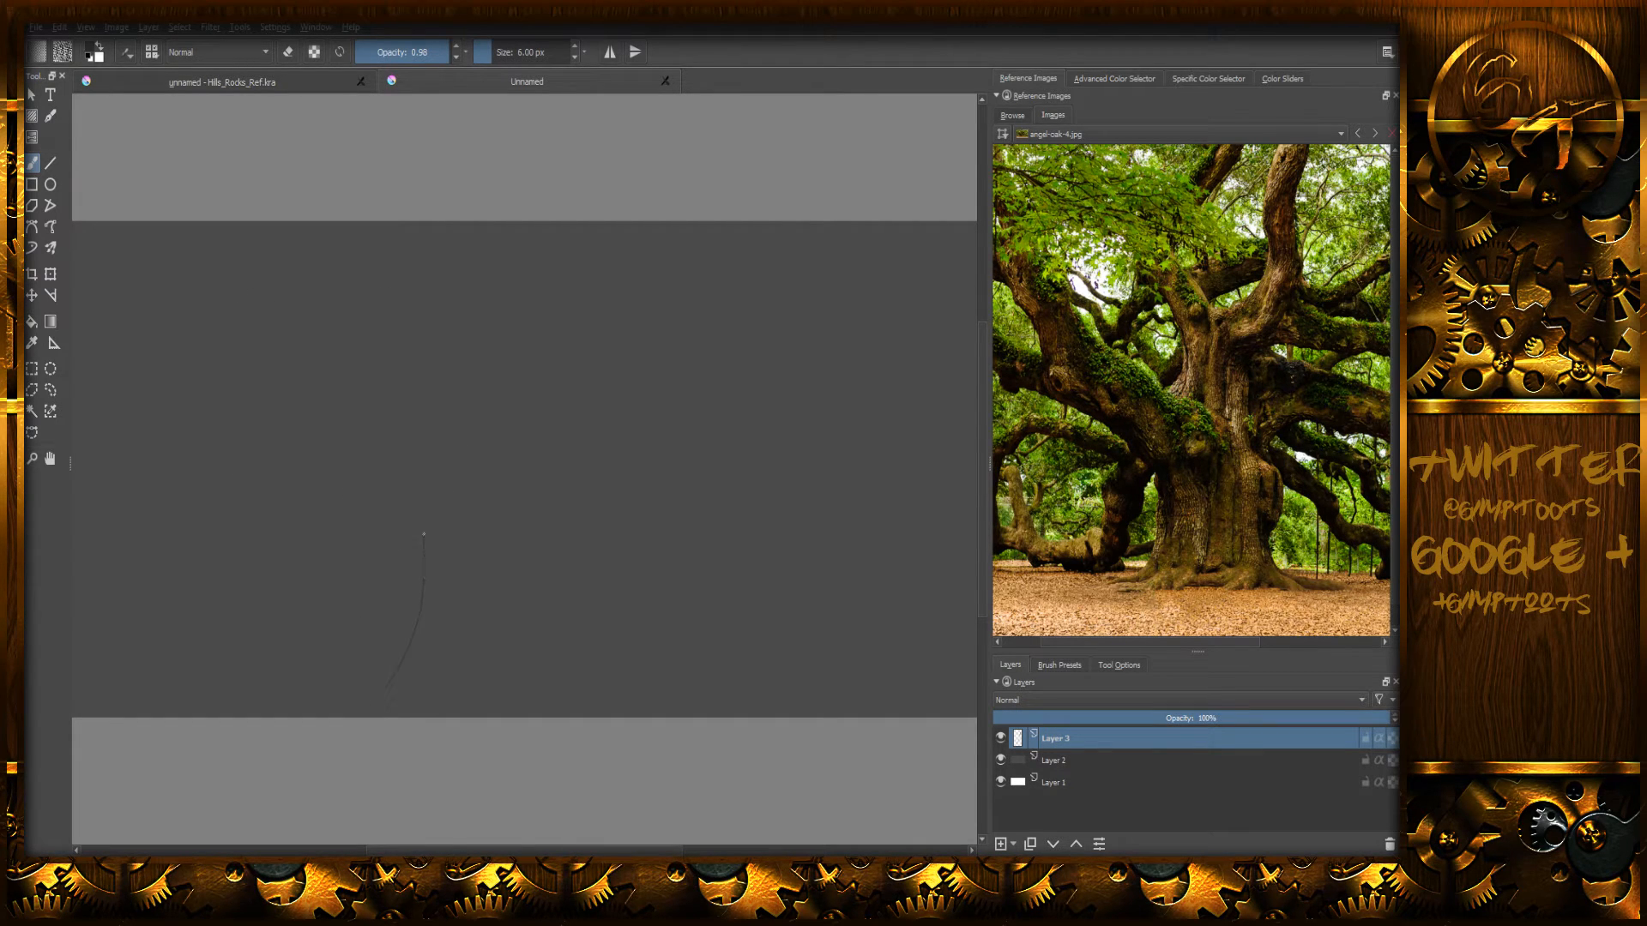
drag(414, 485, 401, 447)
drag(543, 426, 554, 377)
key(e)
drag(400, 446, 417, 492)
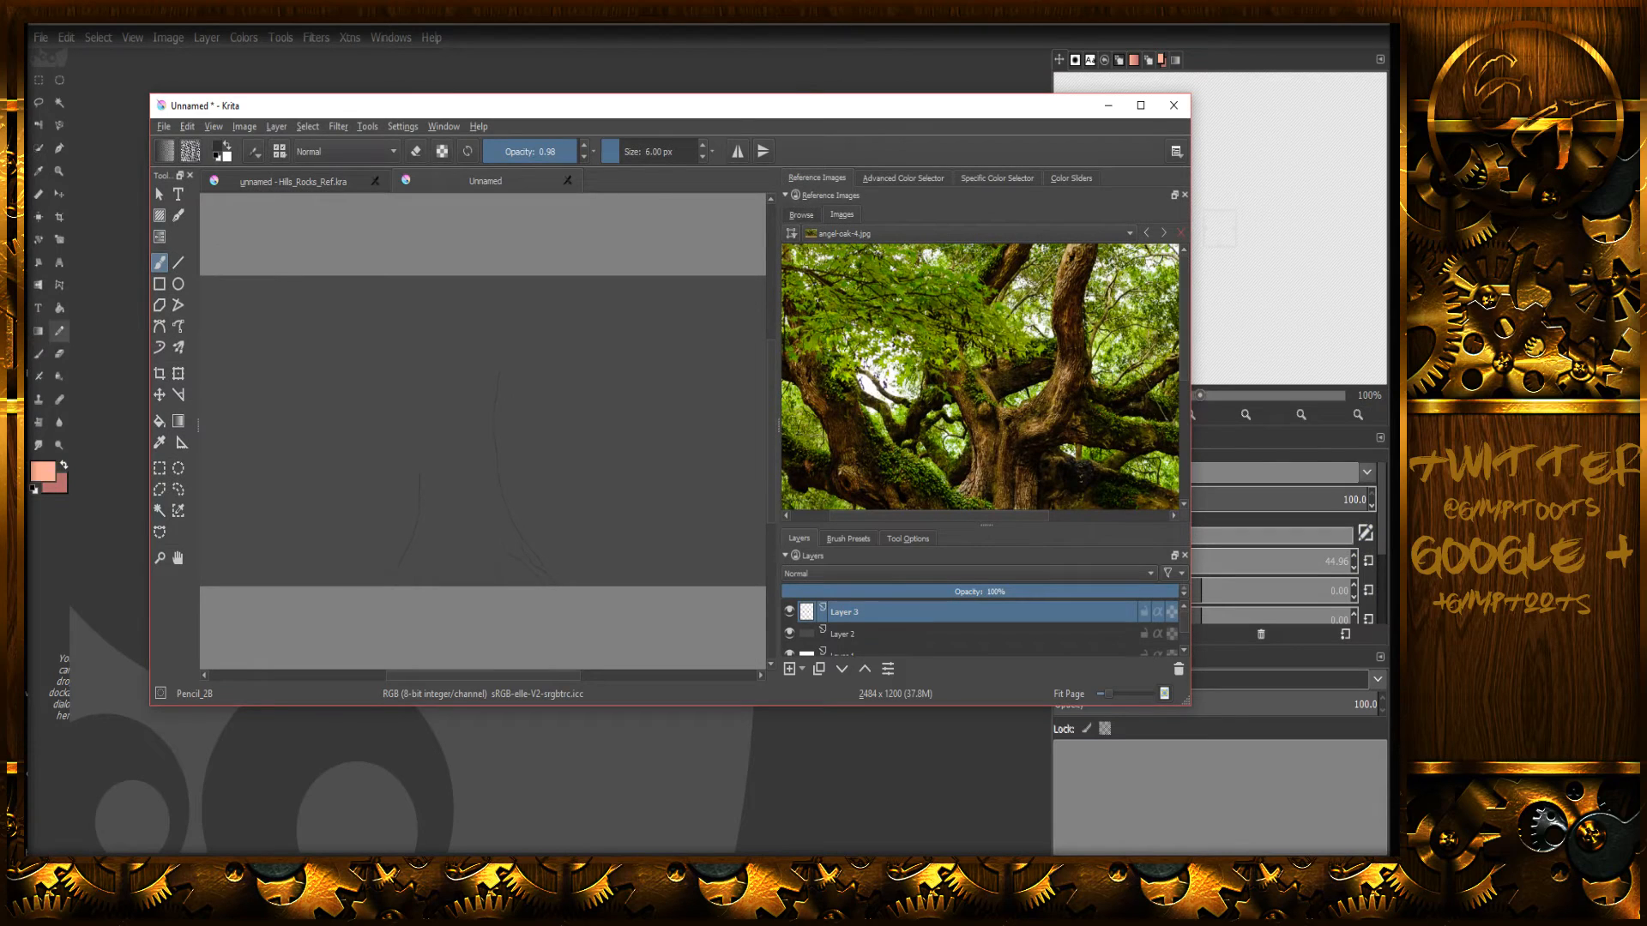
- Maximize the Krita window, then extend the trunk's left outline upward and rework its lower end with pencil and eraser
click(1141, 105)
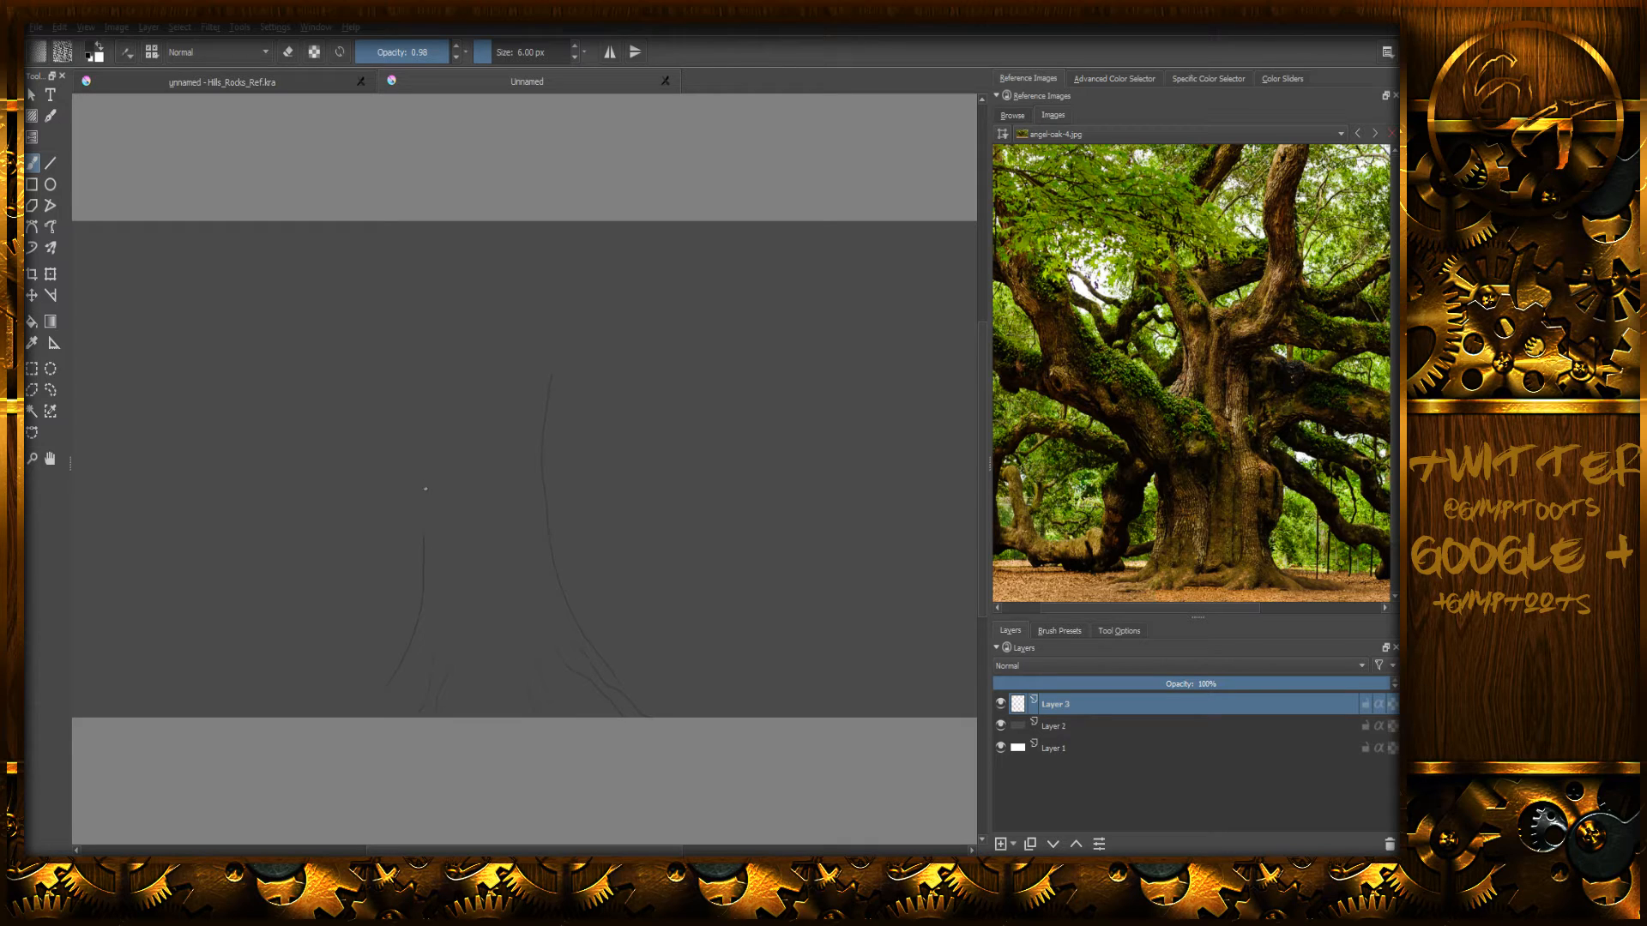
key(e)
drag(387, 680, 394, 669)
key(e)
key(e)
mouse_move(405, 431)
mouse_down()
mouse_move(403, 416)
mouse_move(407, 450)
mouse_up()
key(e)
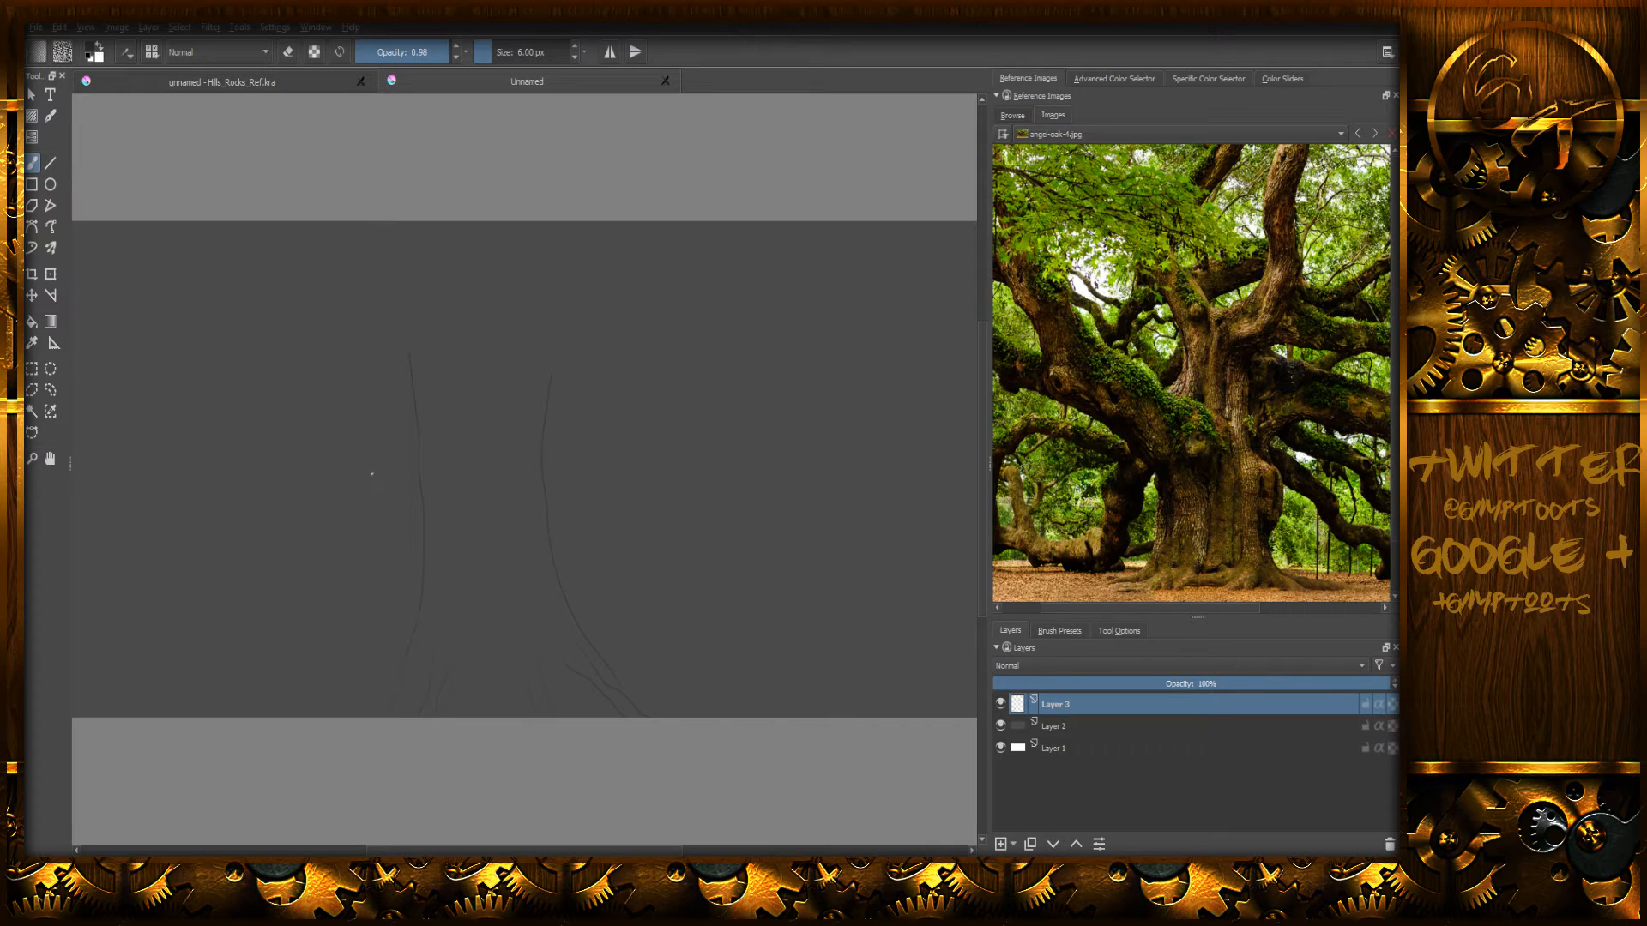
- Sketch the root lines across the trunk's base, correcting strokes with the eraser
key(e)
key(e)
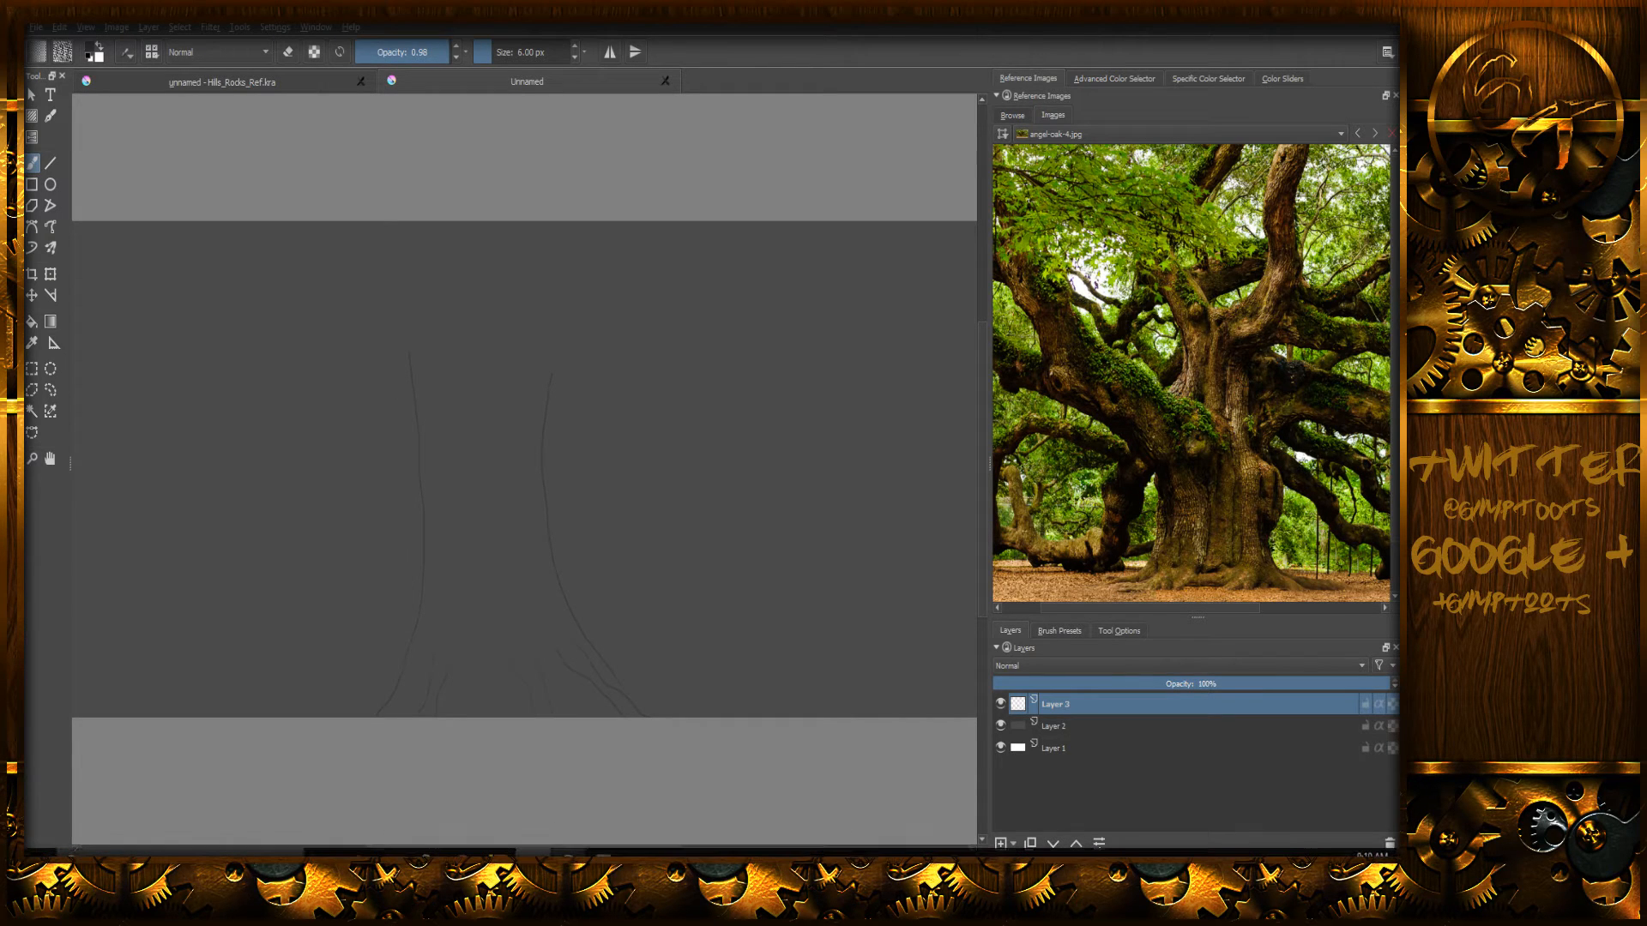
mouse_move(568, 854)
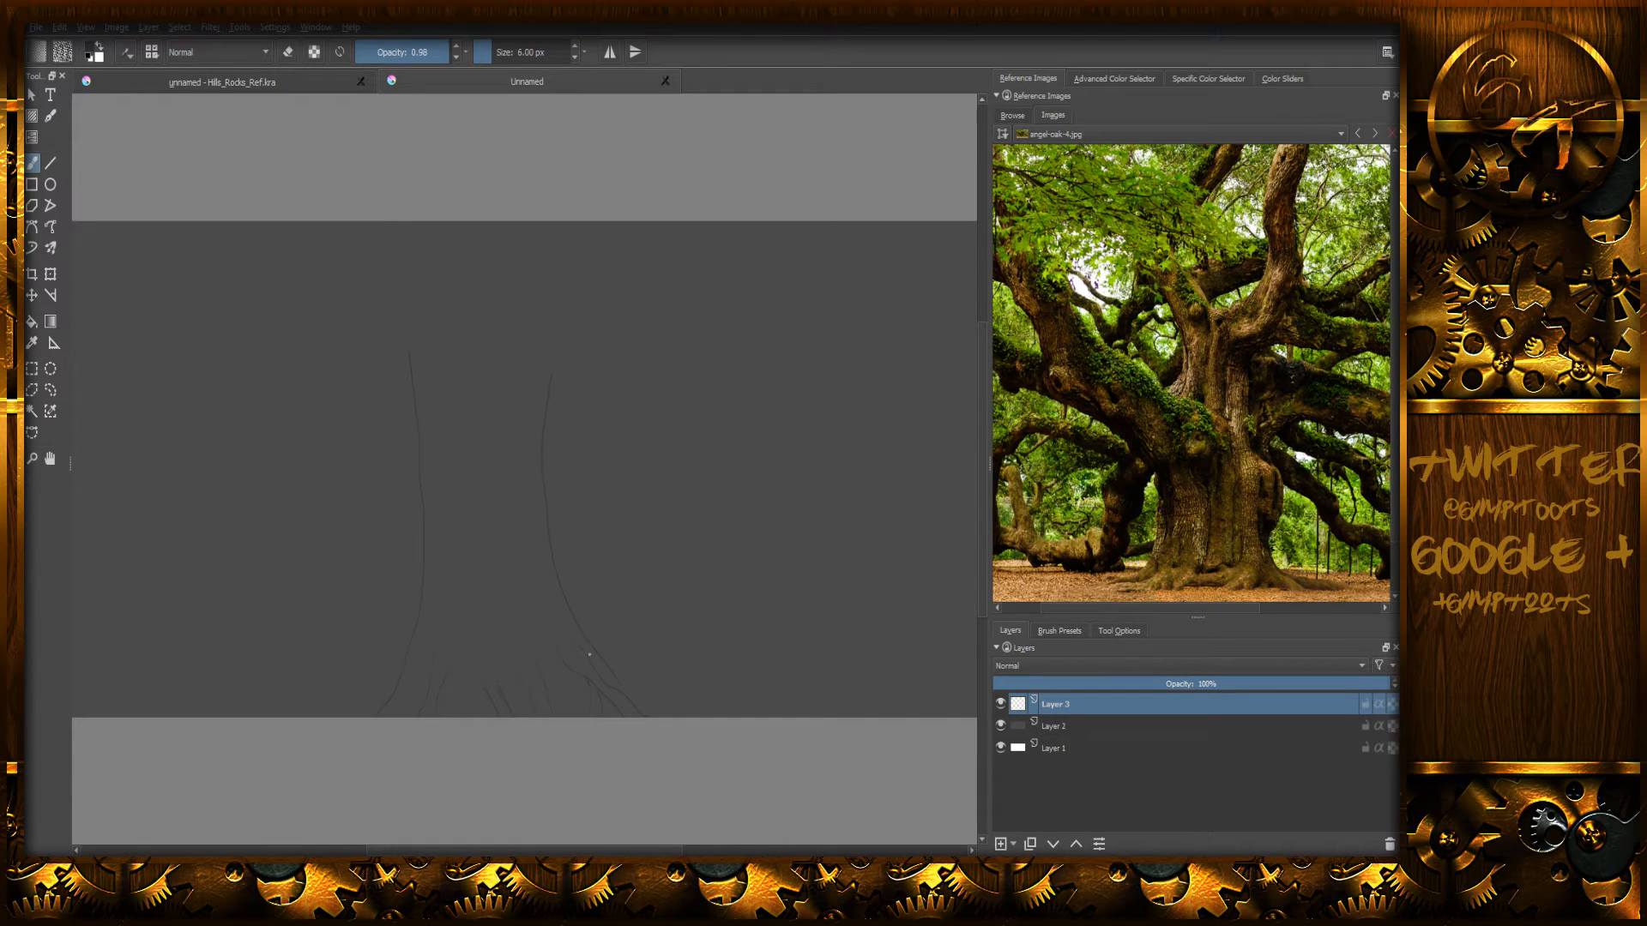
key(e)
key(e)
- Rename the sketch layer, Layer 3, as Lines
double_click(1064, 701)
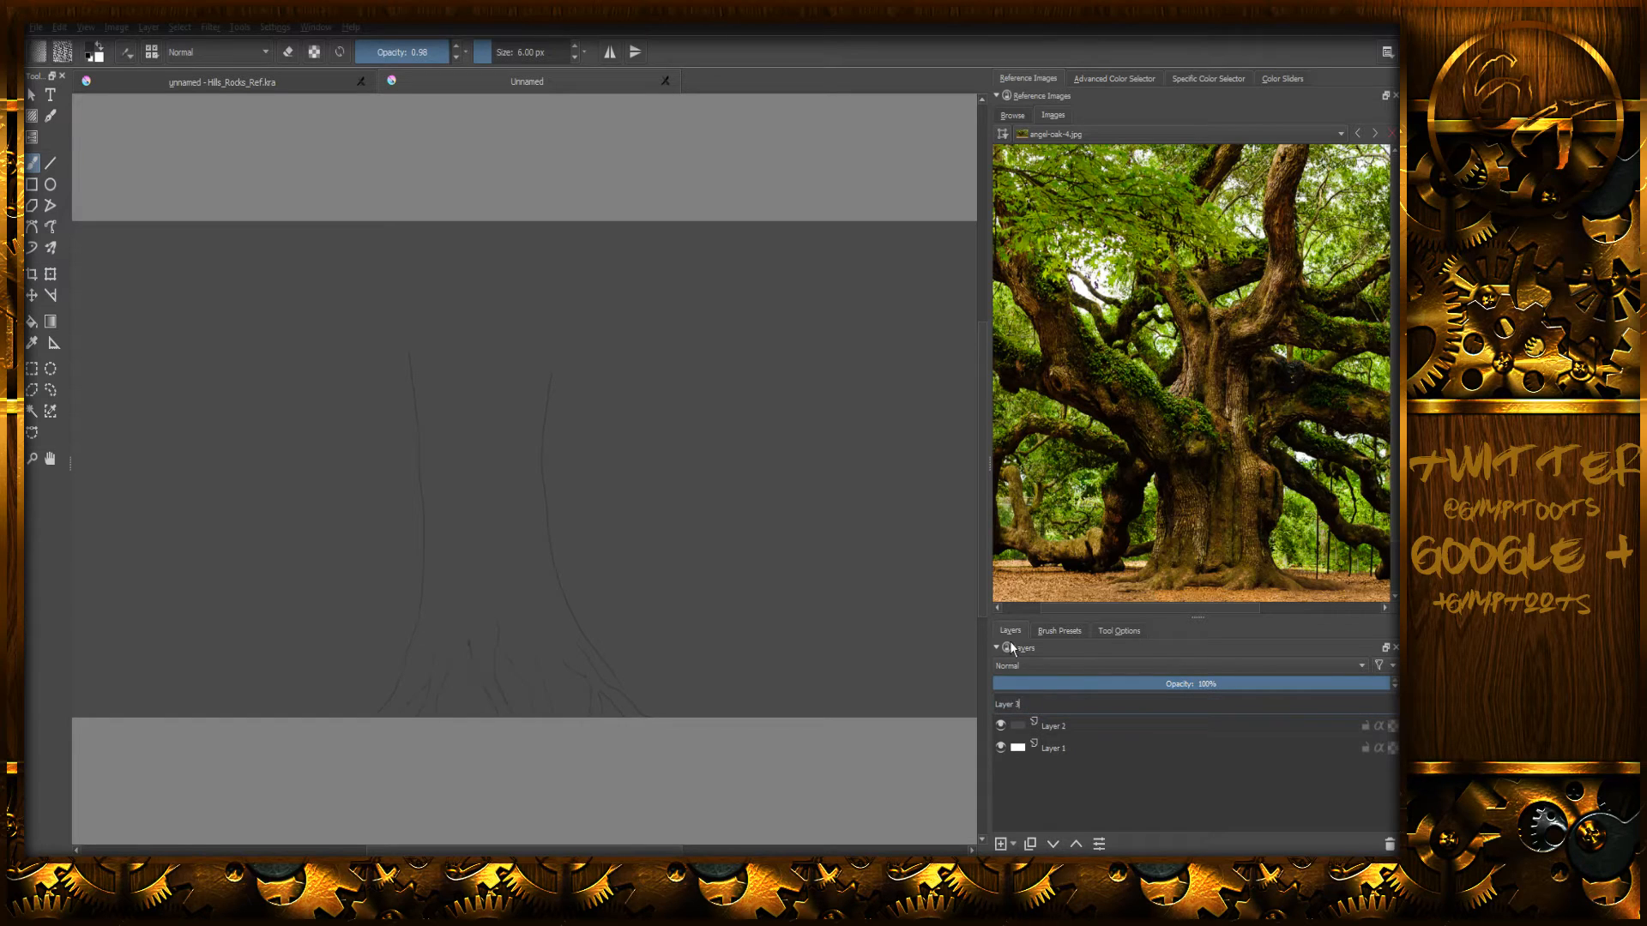
key(BackSpace)
key(BackSpace)
key(BackSpace)
key(BackSpace)
key(BackSpace)
key(BackSpace)
text(Lines)
key(Return)
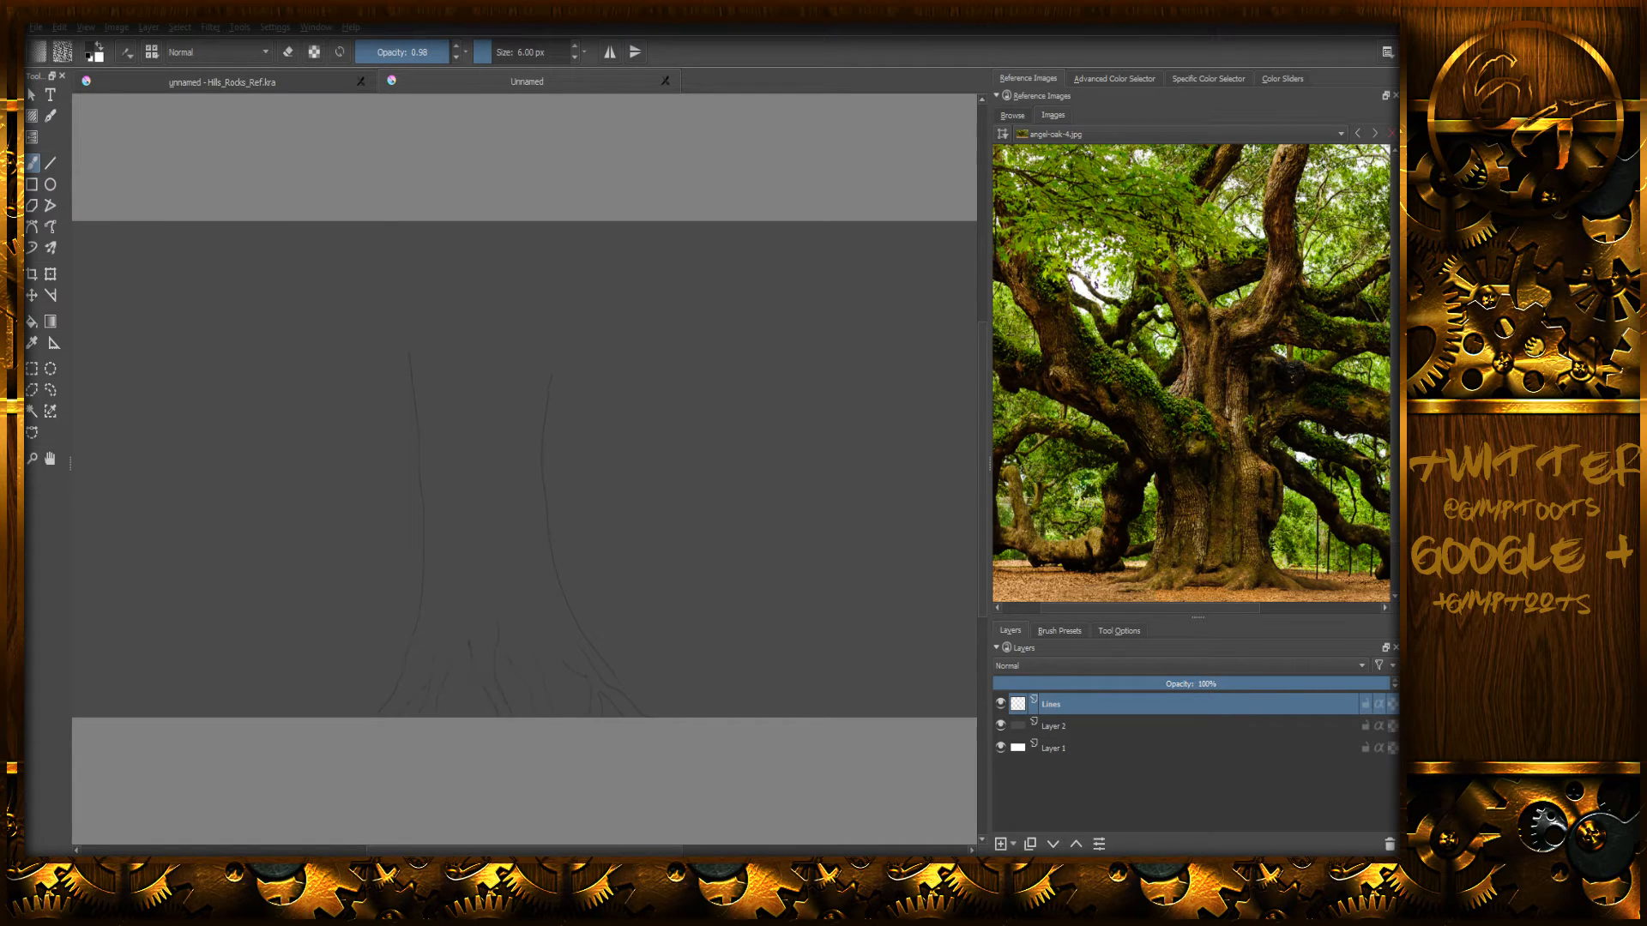
- Check the live stream dashboard's chat in the browser, then minimize it to return to the drawing
click(467, 855)
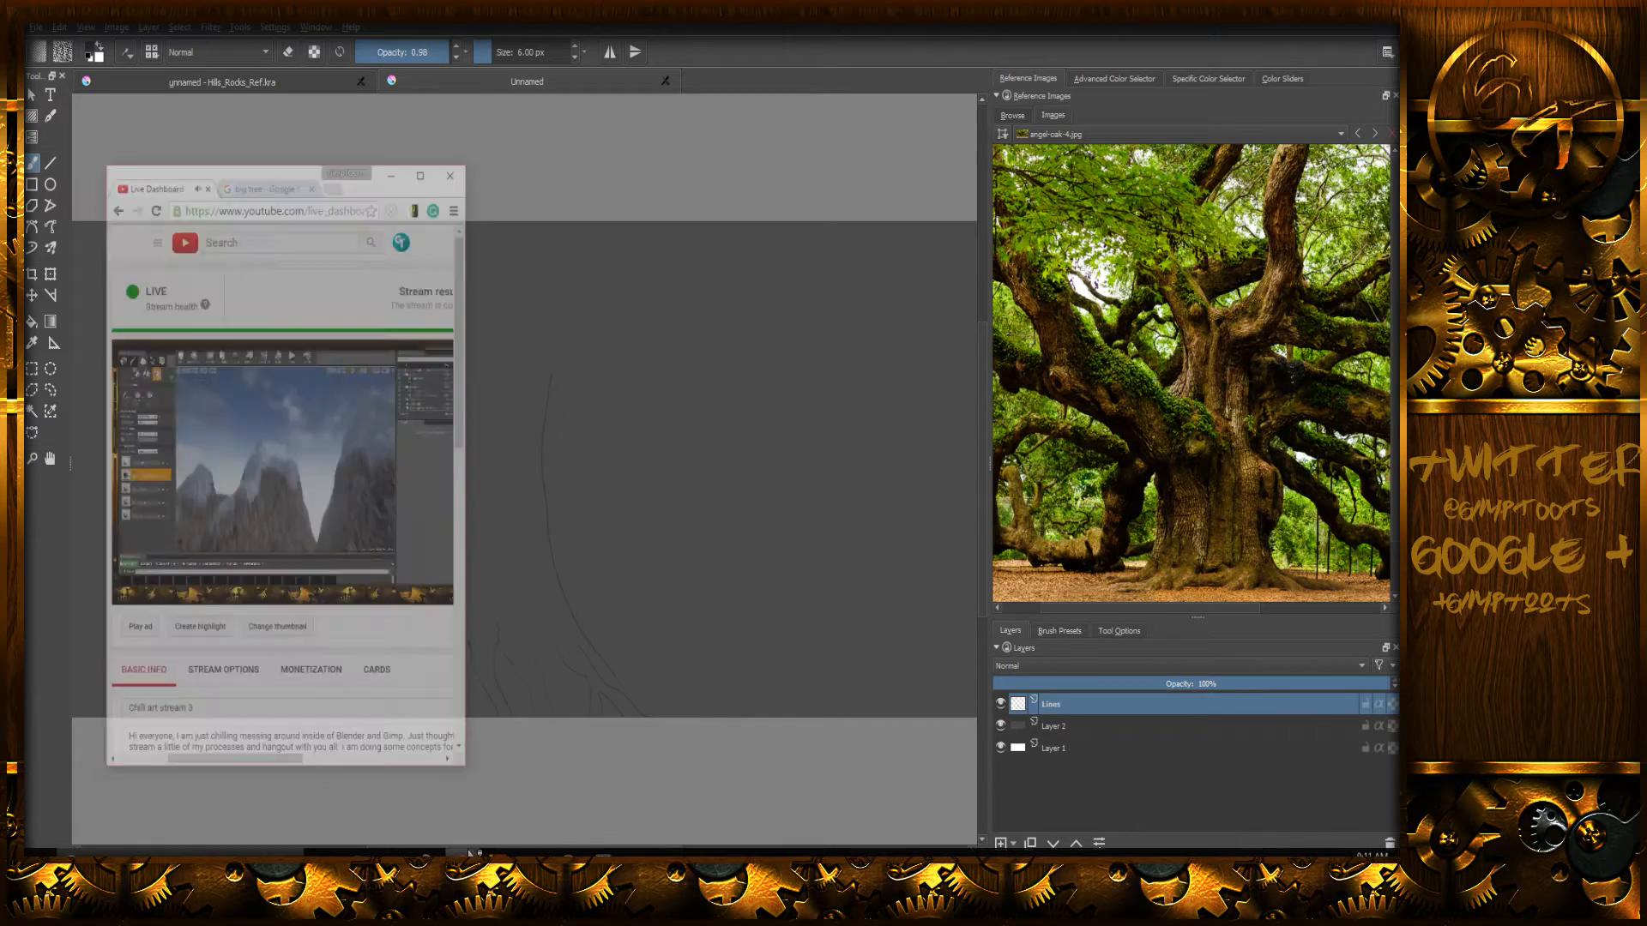
drag(243, 735, 440, 726)
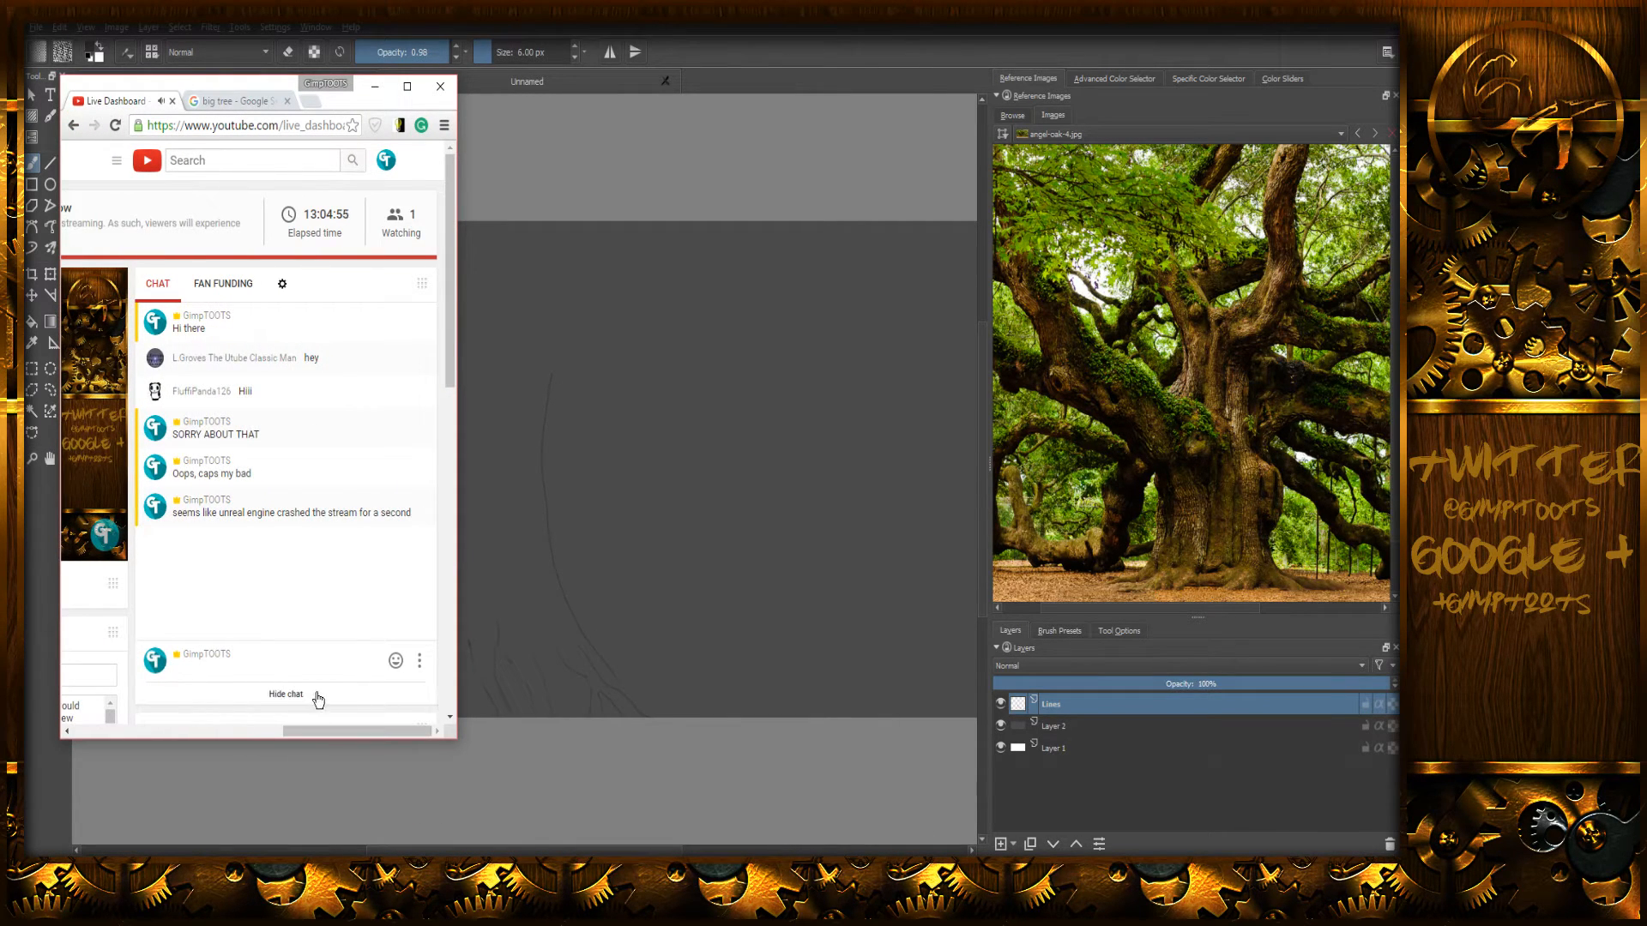
click(375, 88)
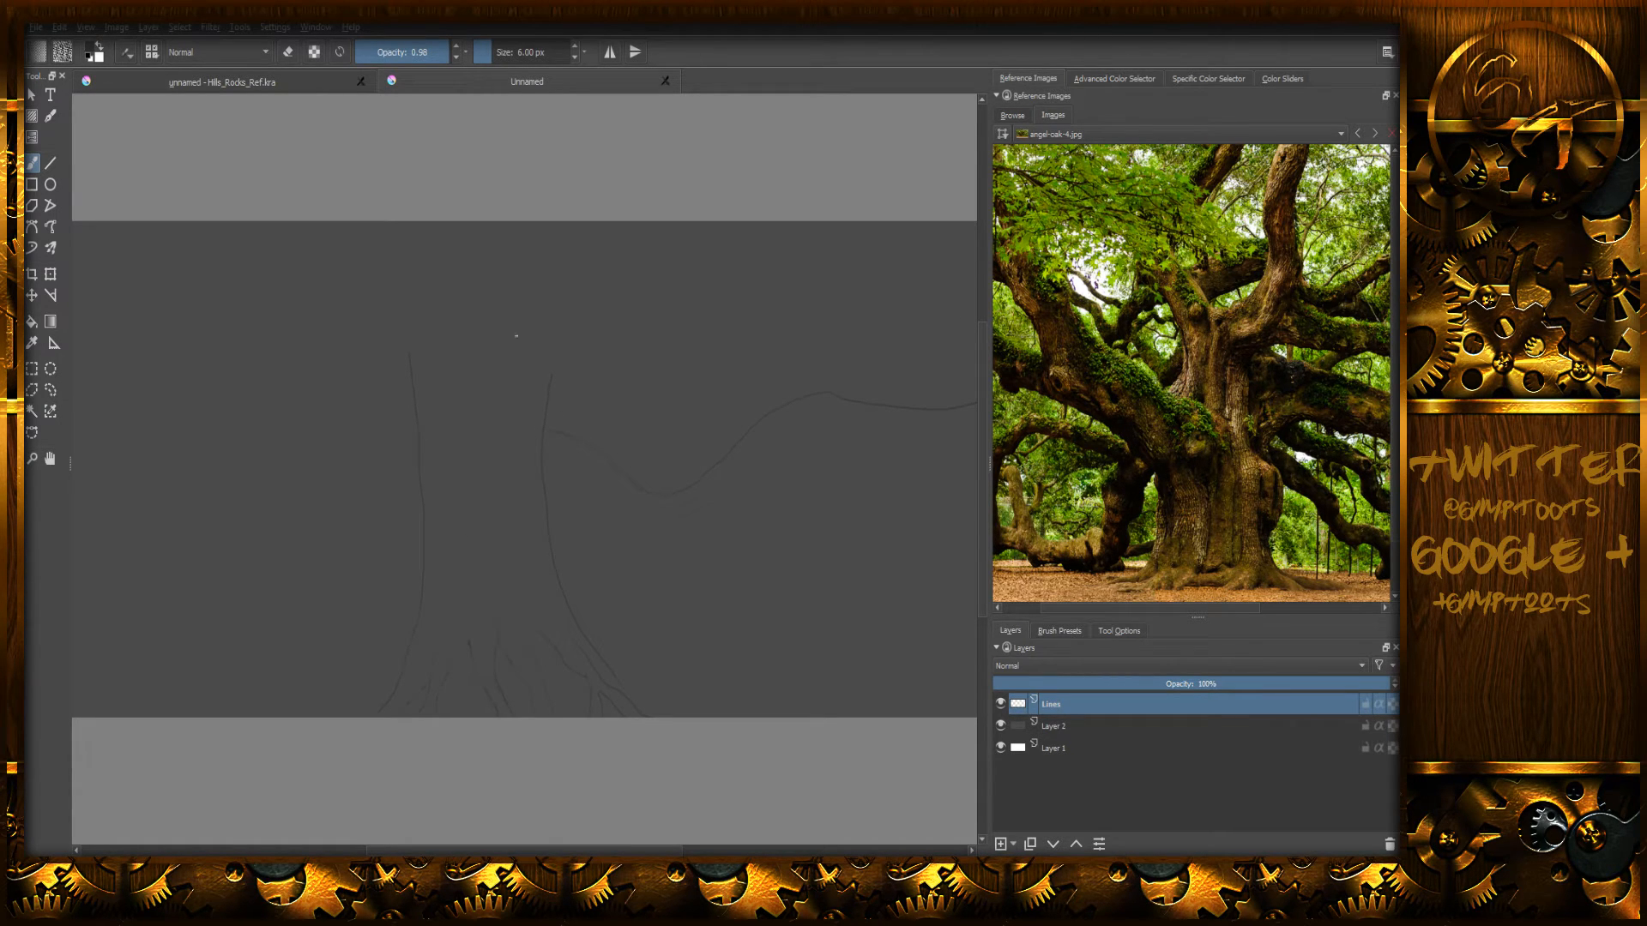
- Sketch a wavy limb from the trunk's right side to the canvas edge with an upright branch rising from it, correcting strokes with the eraser
middle_drag(739, 481, 573, 539)
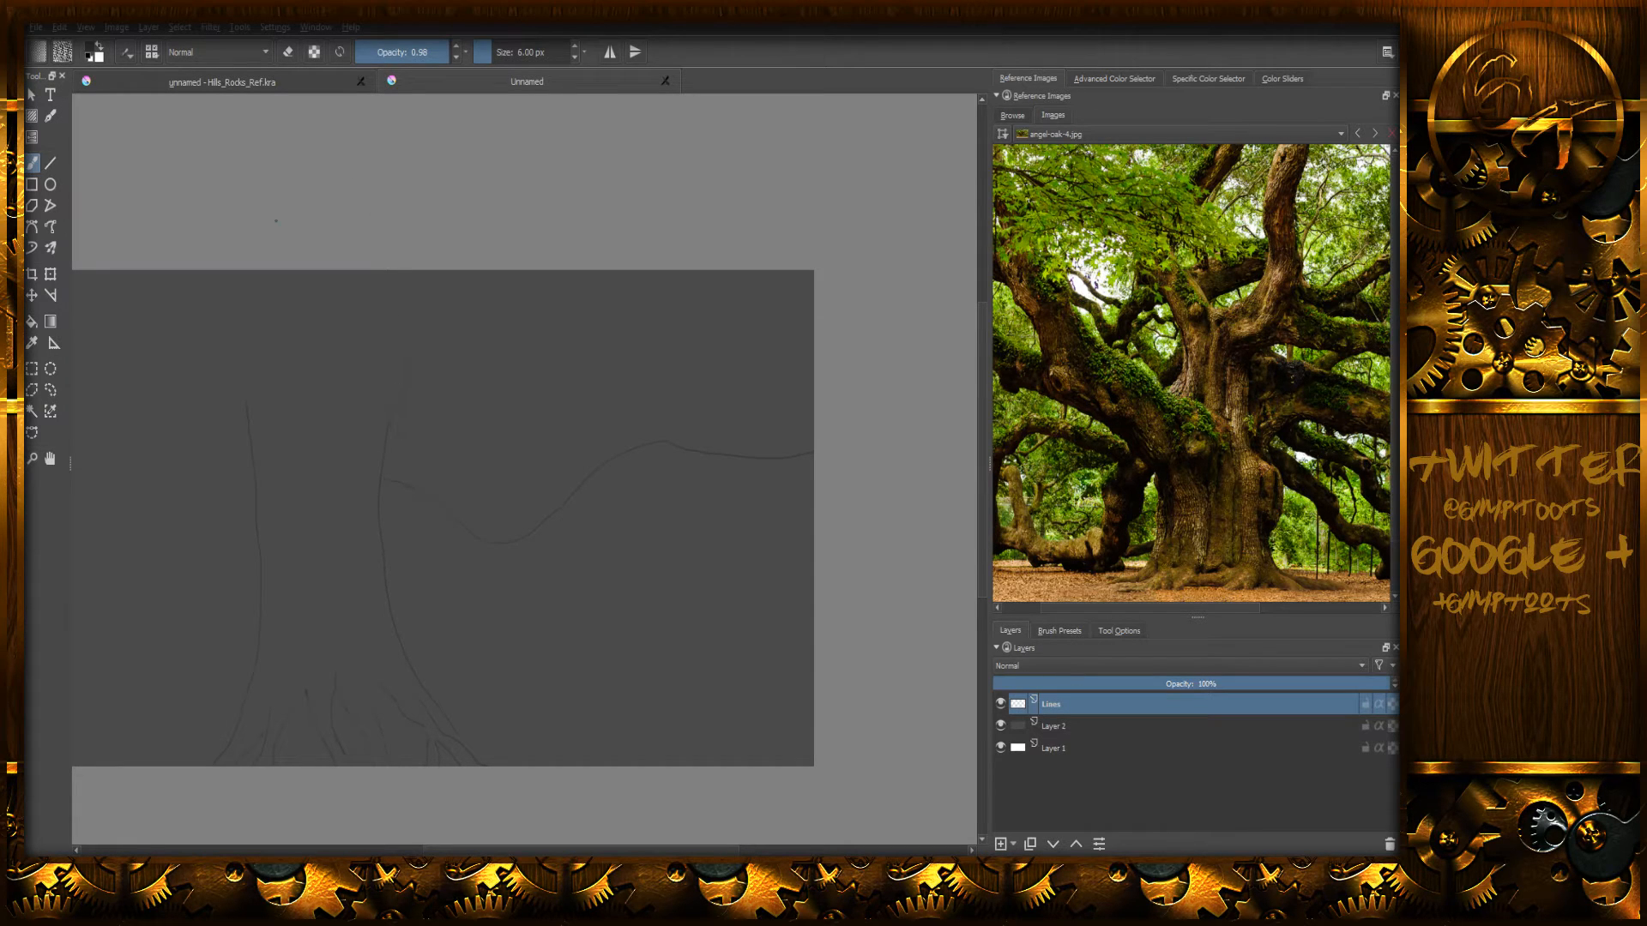
key(e)
key(e)
key(e)
drag(632, 413, 670, 377)
key(e)
scroll(637, 414, down, 4)
scroll(645, 442, up, 6)
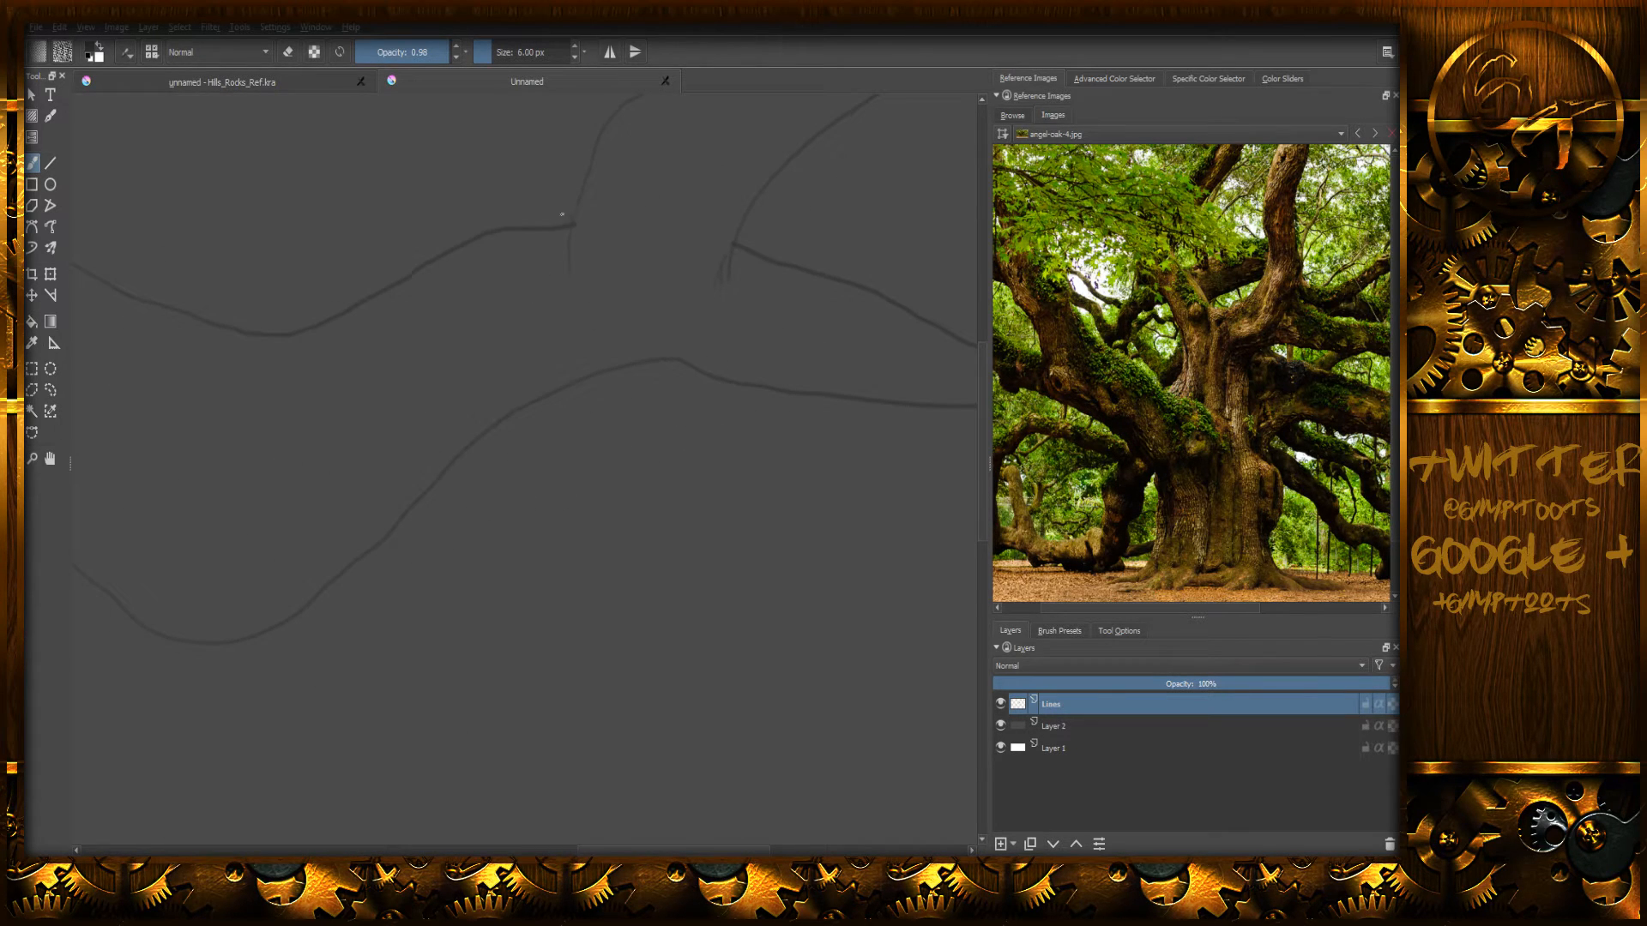
- Clean up the line ends where the upright branch meets the limb and sketch crease strokes at its base
drag(574, 226, 574, 246)
key(e)
drag(587, 229, 581, 247)
mouse_move(722, 293)
mouse_down()
mouse_move(722, 242)
mouse_move(710, 255)
mouse_up()
key(e)
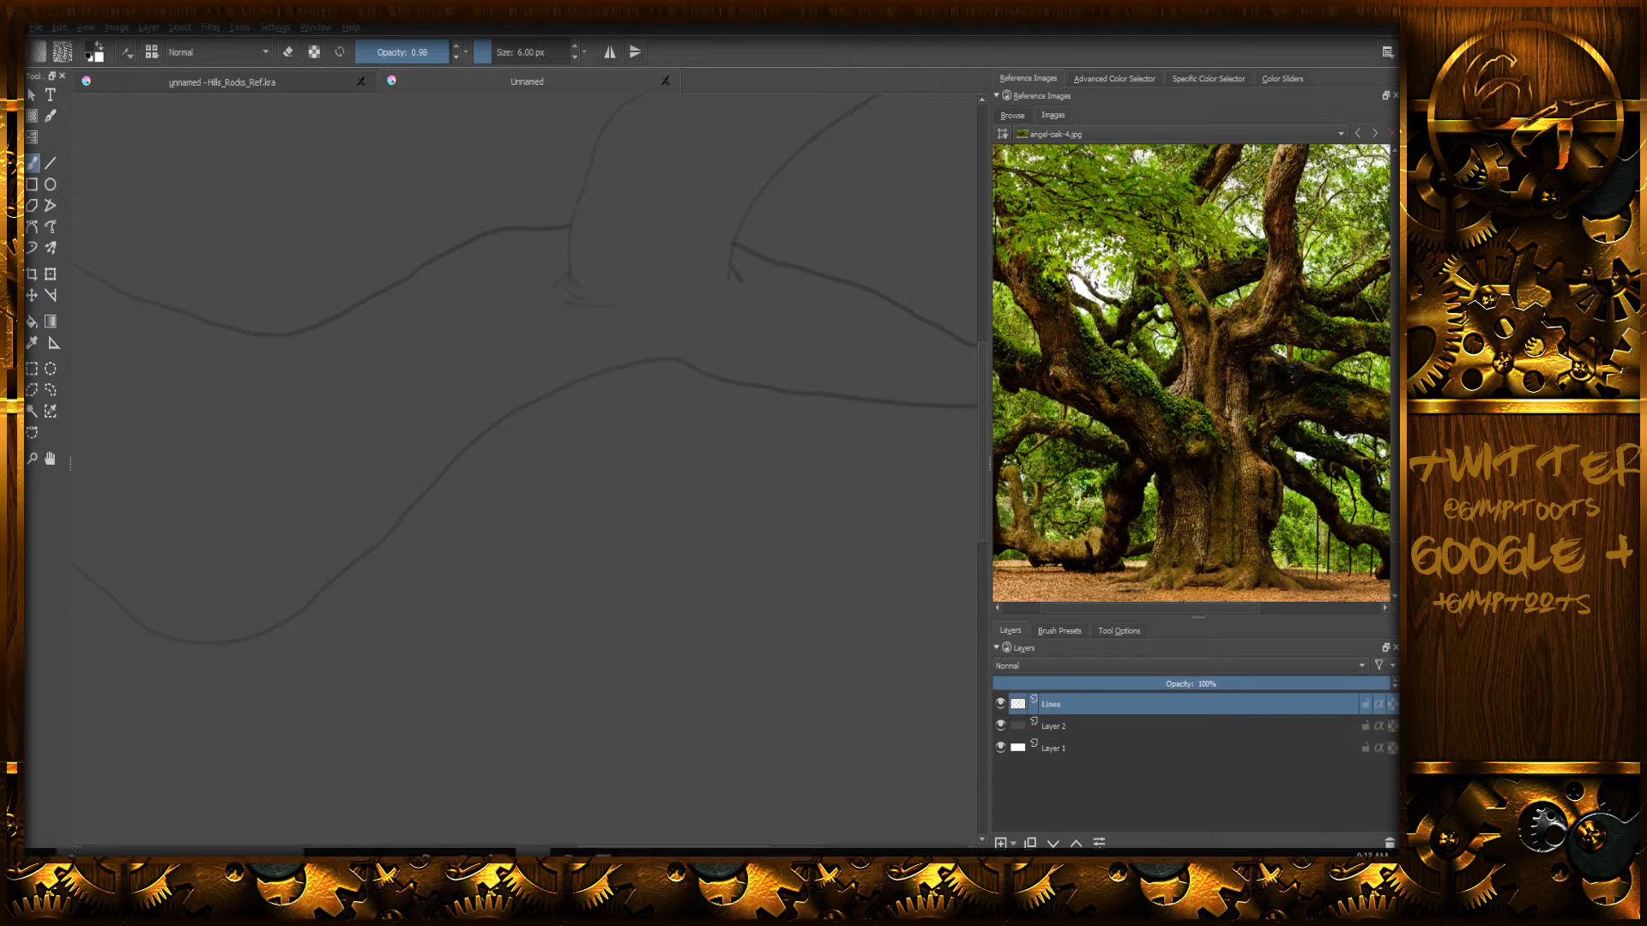
mouse_move(568, 852)
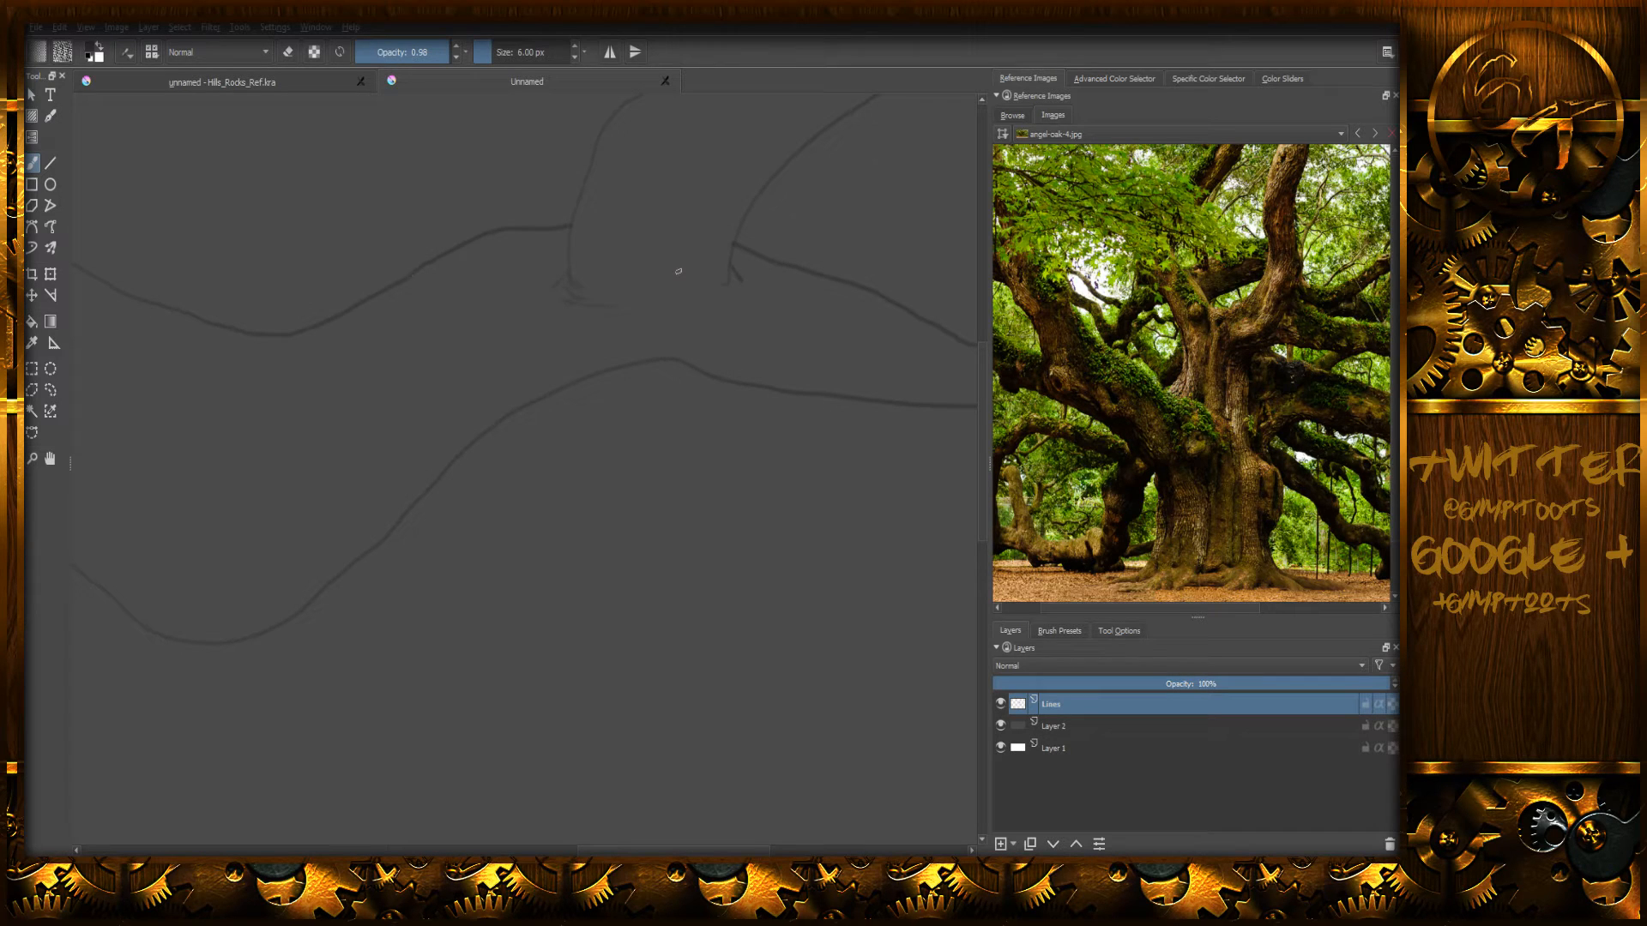
- Add curved bark creases on both sides of the upright branch's base
key(6)
key(6)
key(6)
key(6)
key(6)
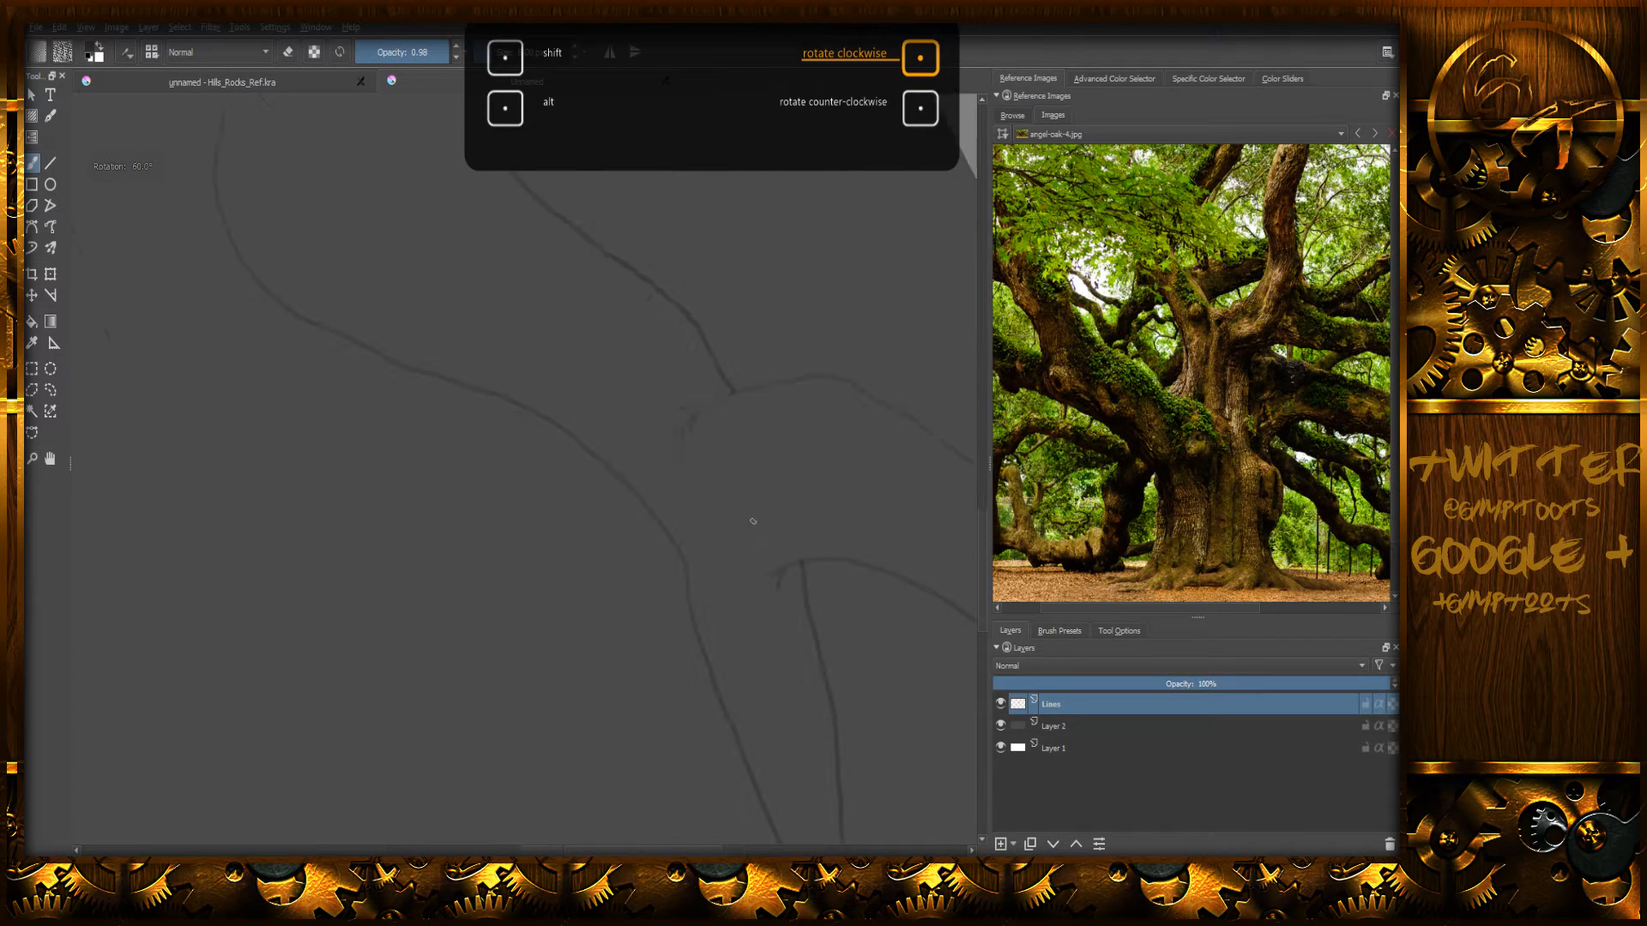
key(6)
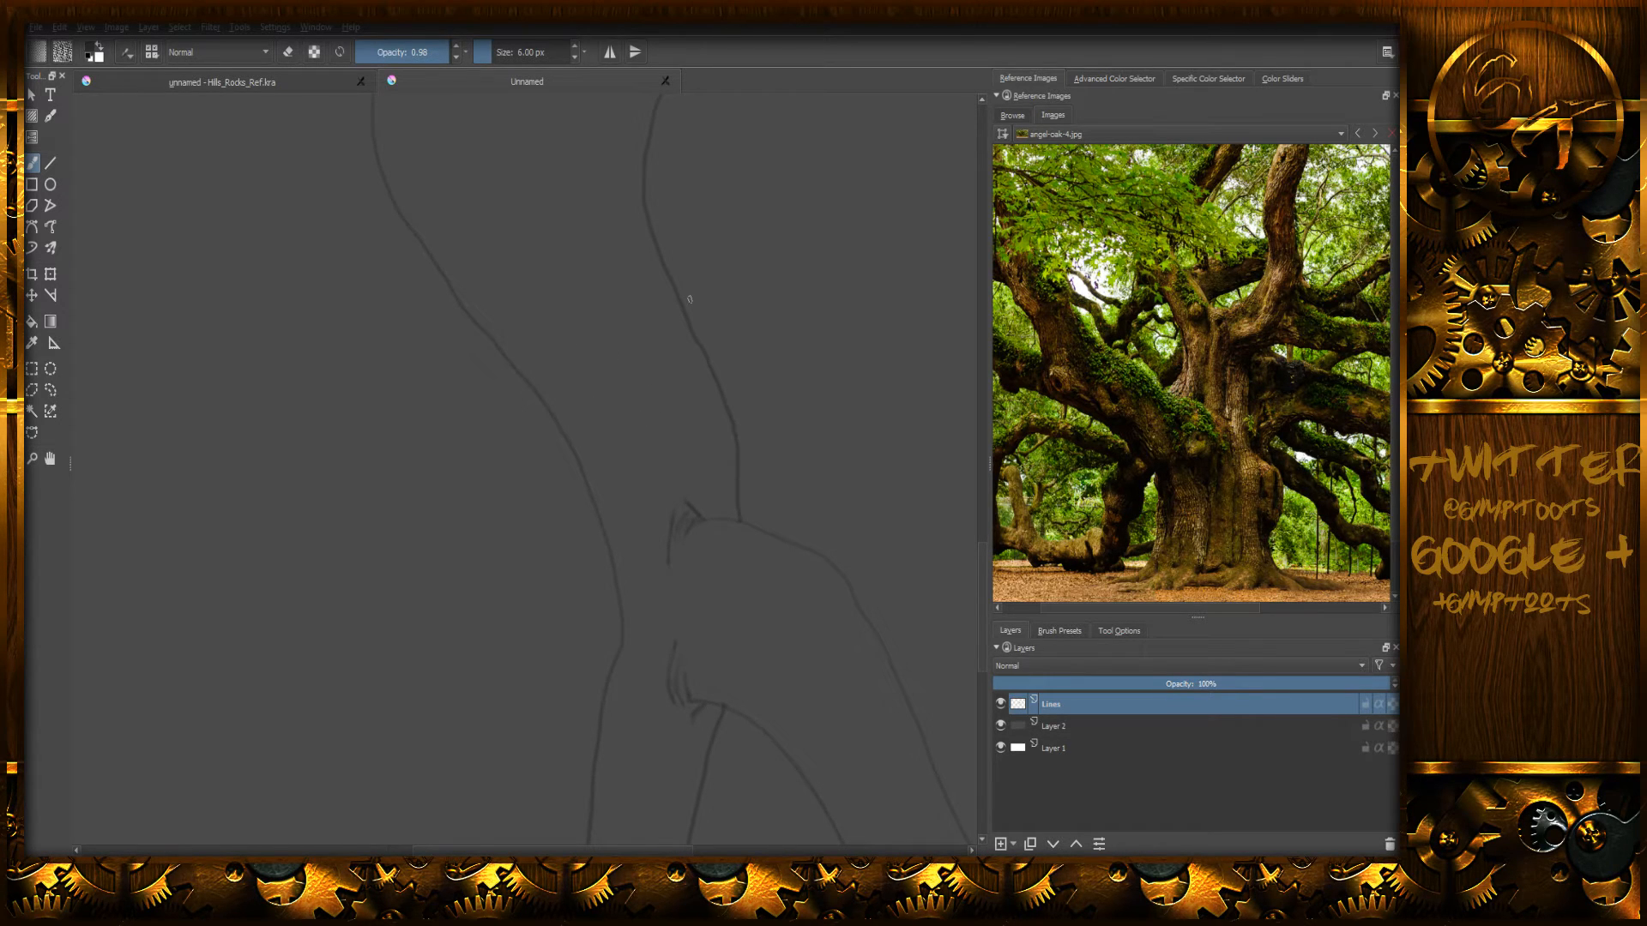
key(4)
key(4)
key(4)
key(4)
key(4)
key(4)
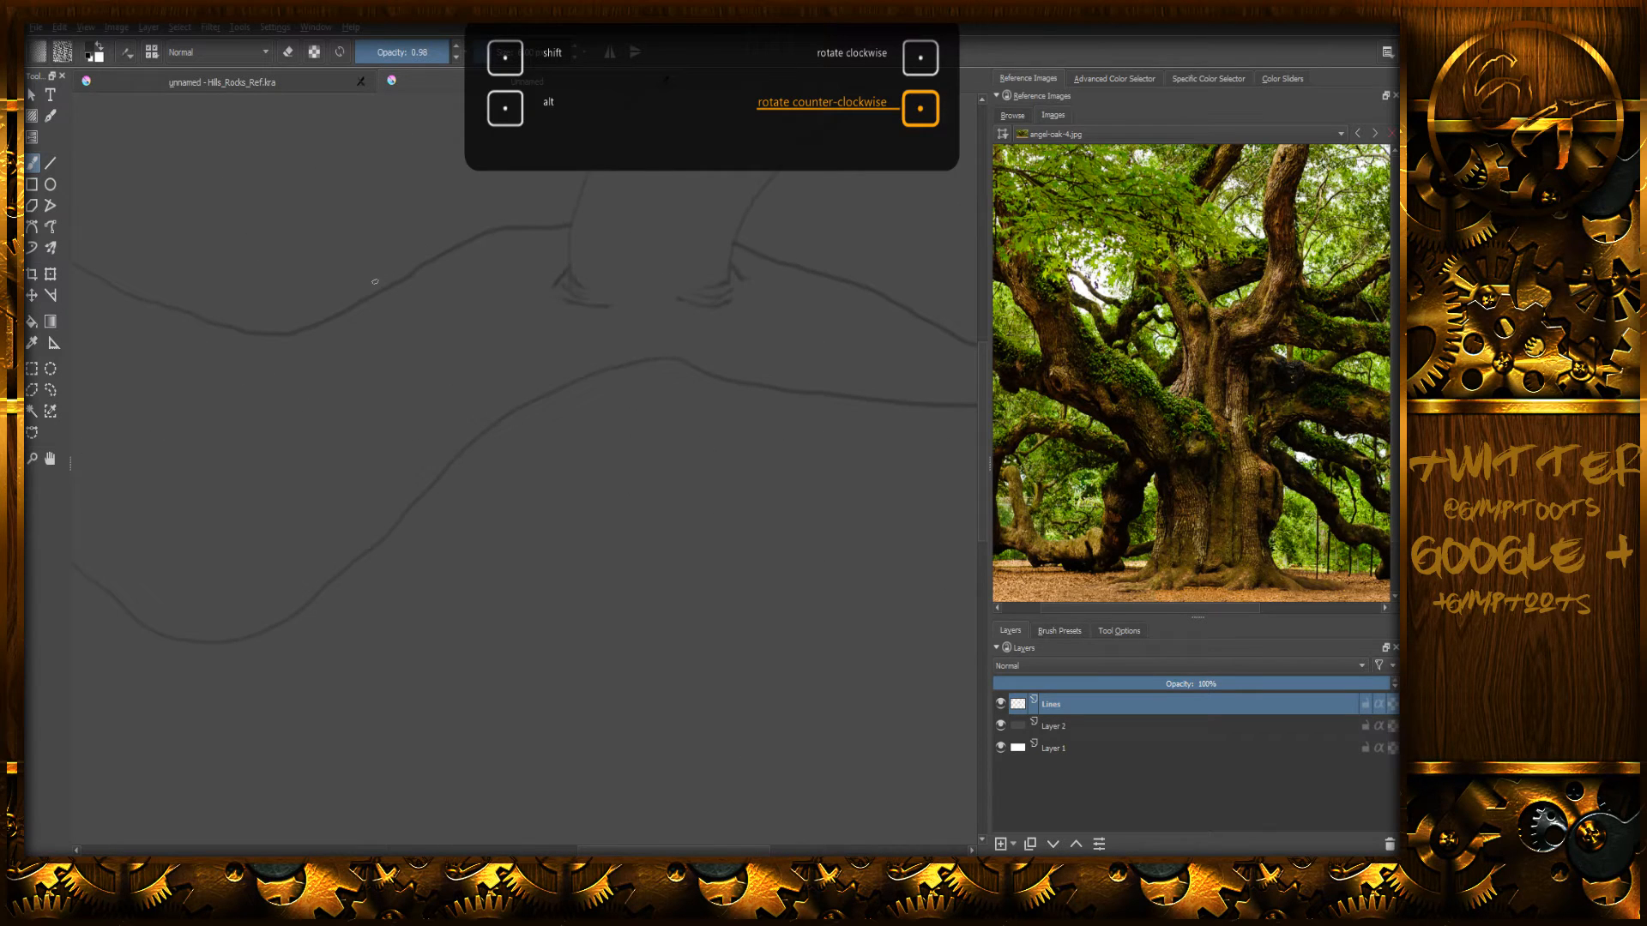
key(4)
- Sketch a fork at the top of the upright branch and a second curved branch near the canvas's right edge
key(6)
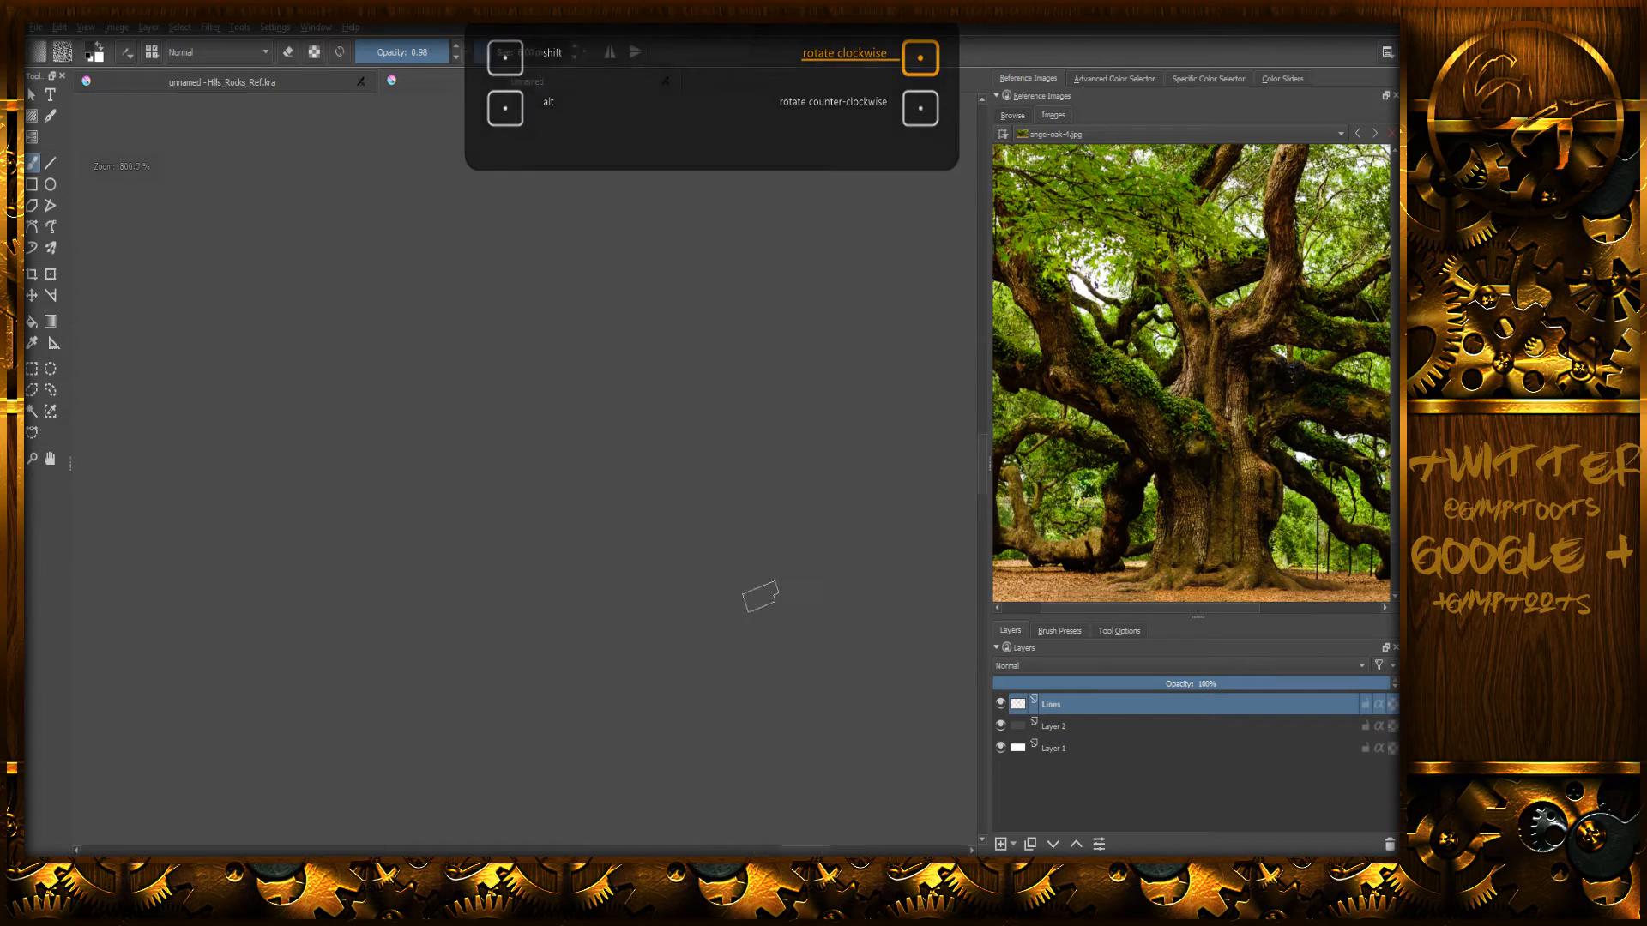
scroll(754, 537, down, 5)
scroll(753, 538, up, 2)
scroll(753, 539, down, 2)
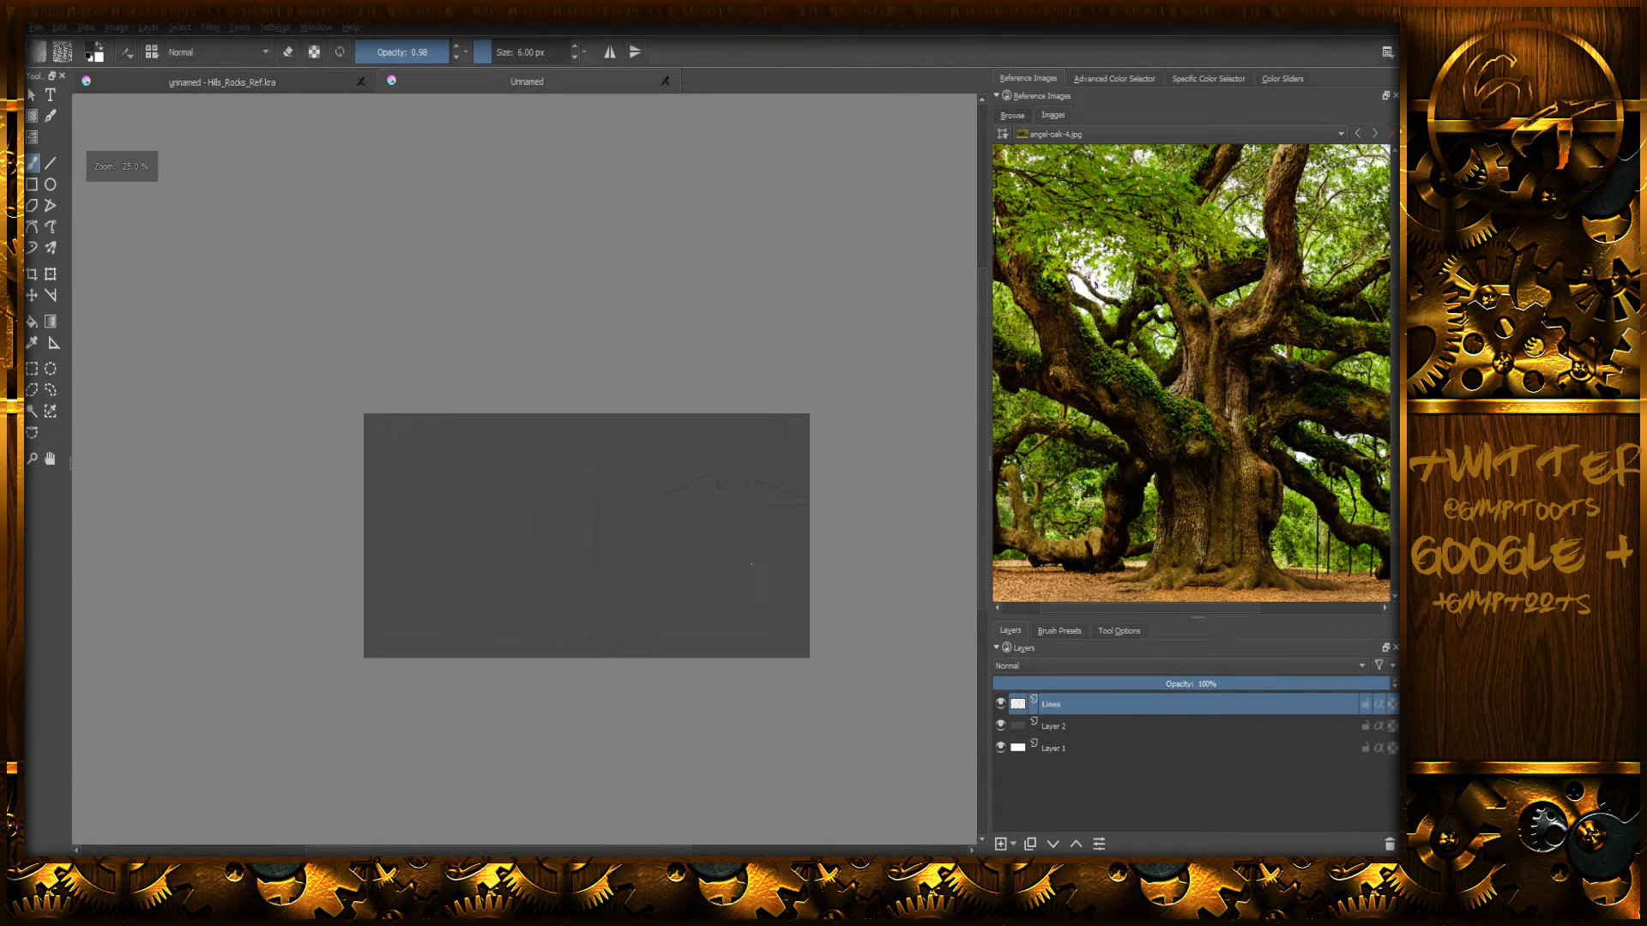
scroll(755, 549, down, 2)
scroll(761, 617, up, 2)
scroll(761, 616, down, 1)
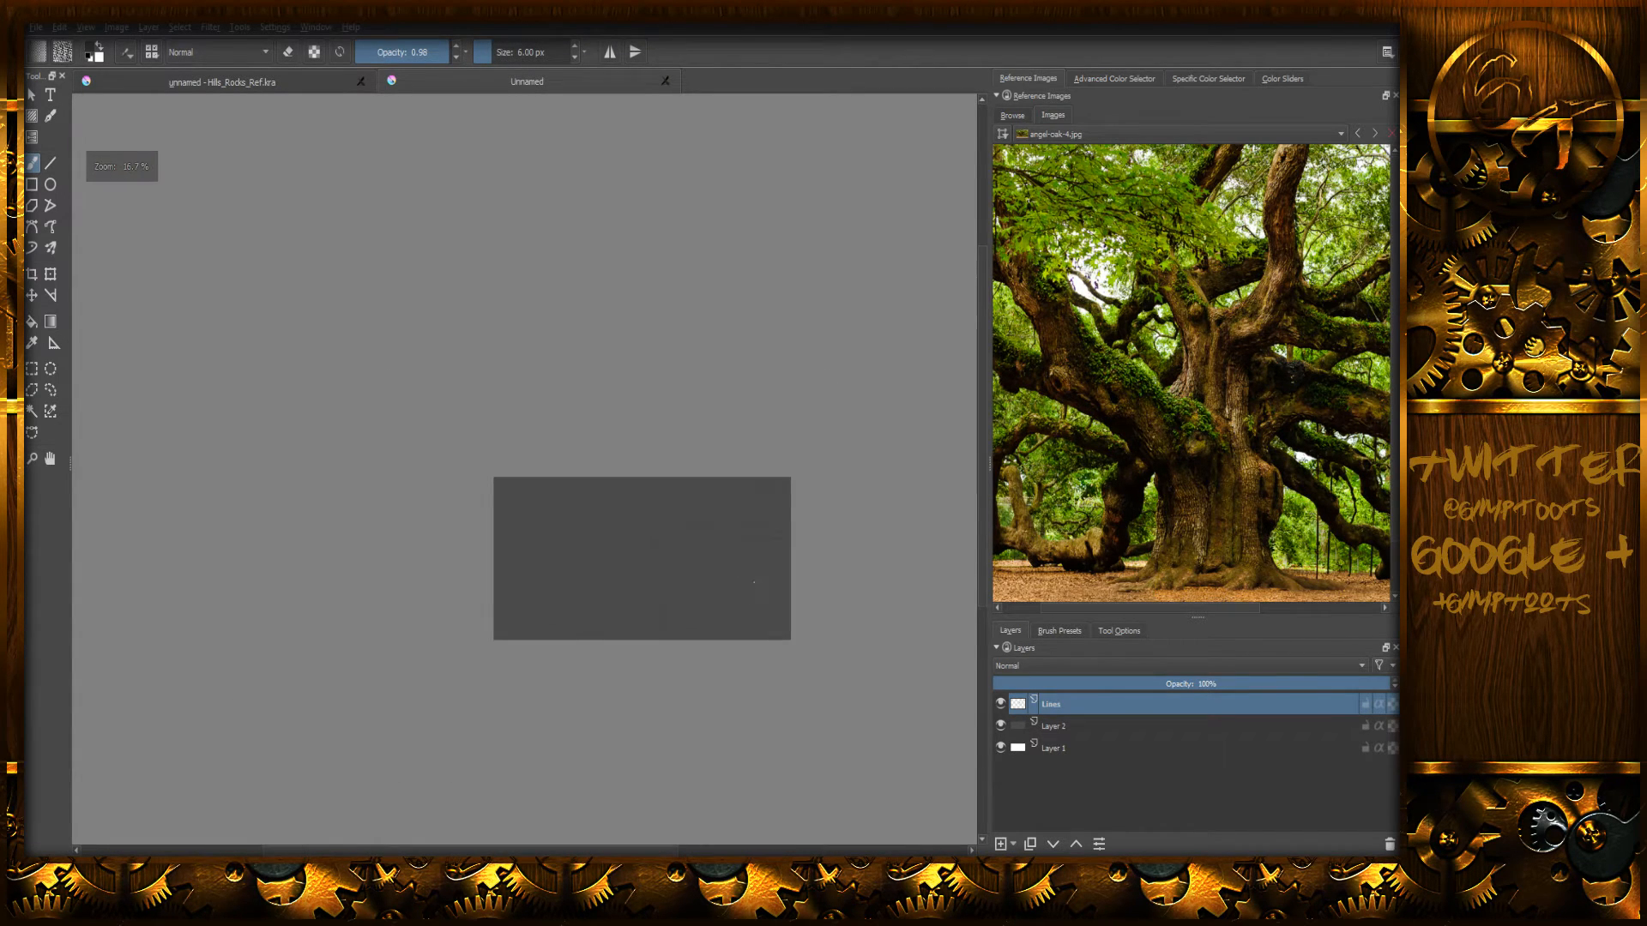
scroll(755, 604, up, 3)
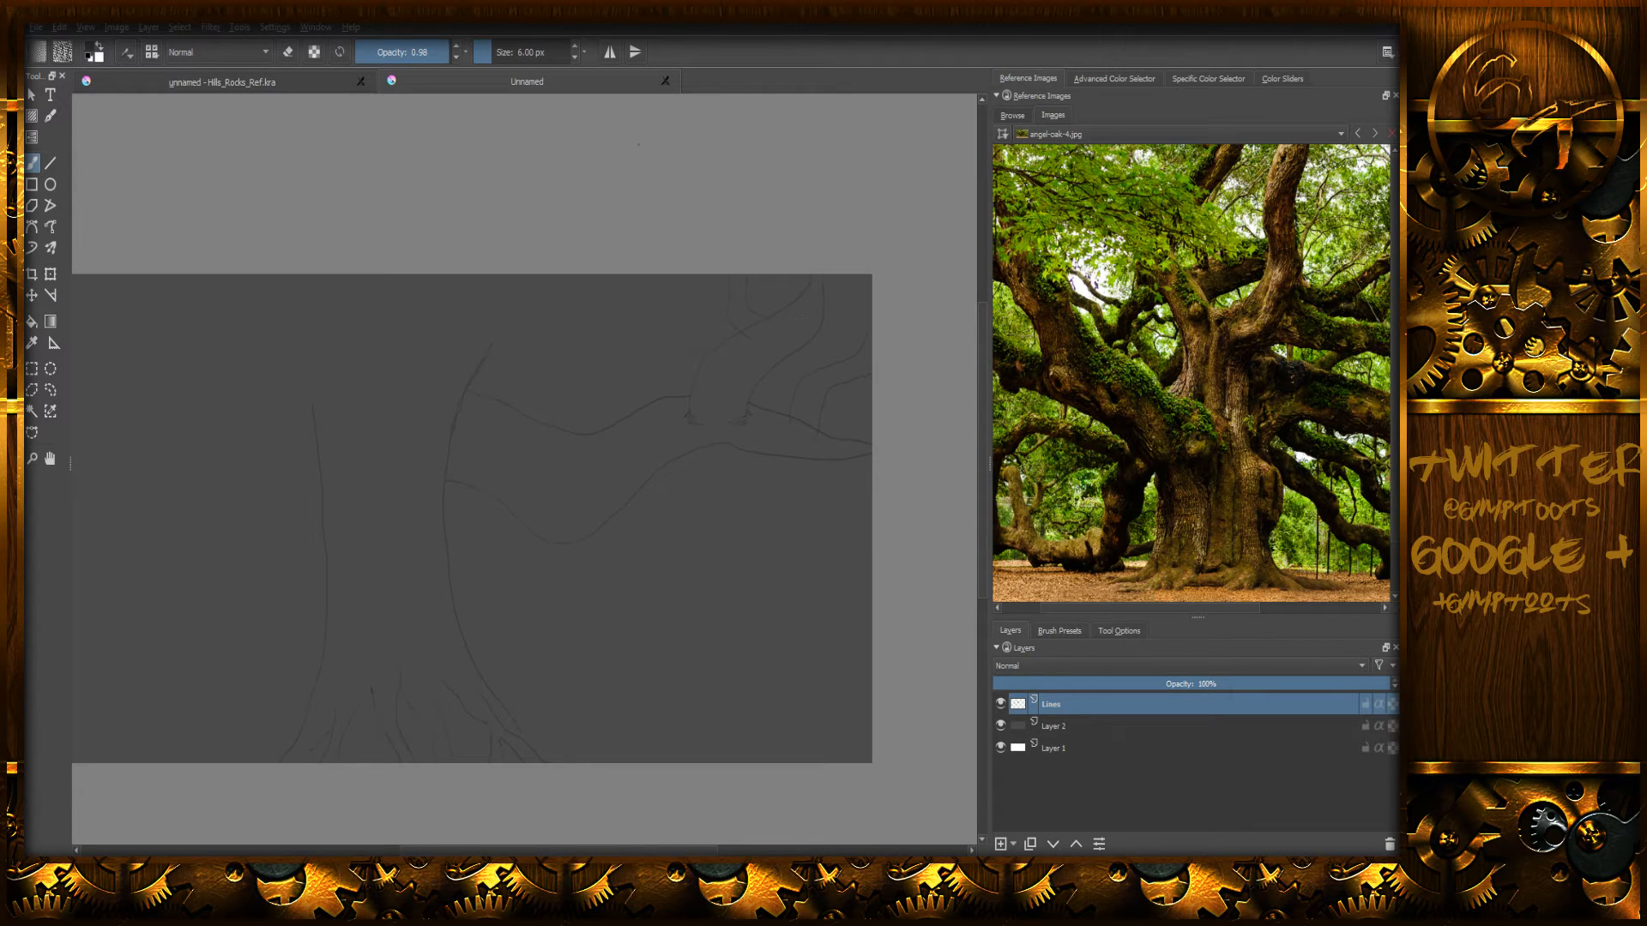
key(e)
key(e)
- Look at the Hills_Rocks_Ref.kra painting, then return to the tree drawing
click(265, 85)
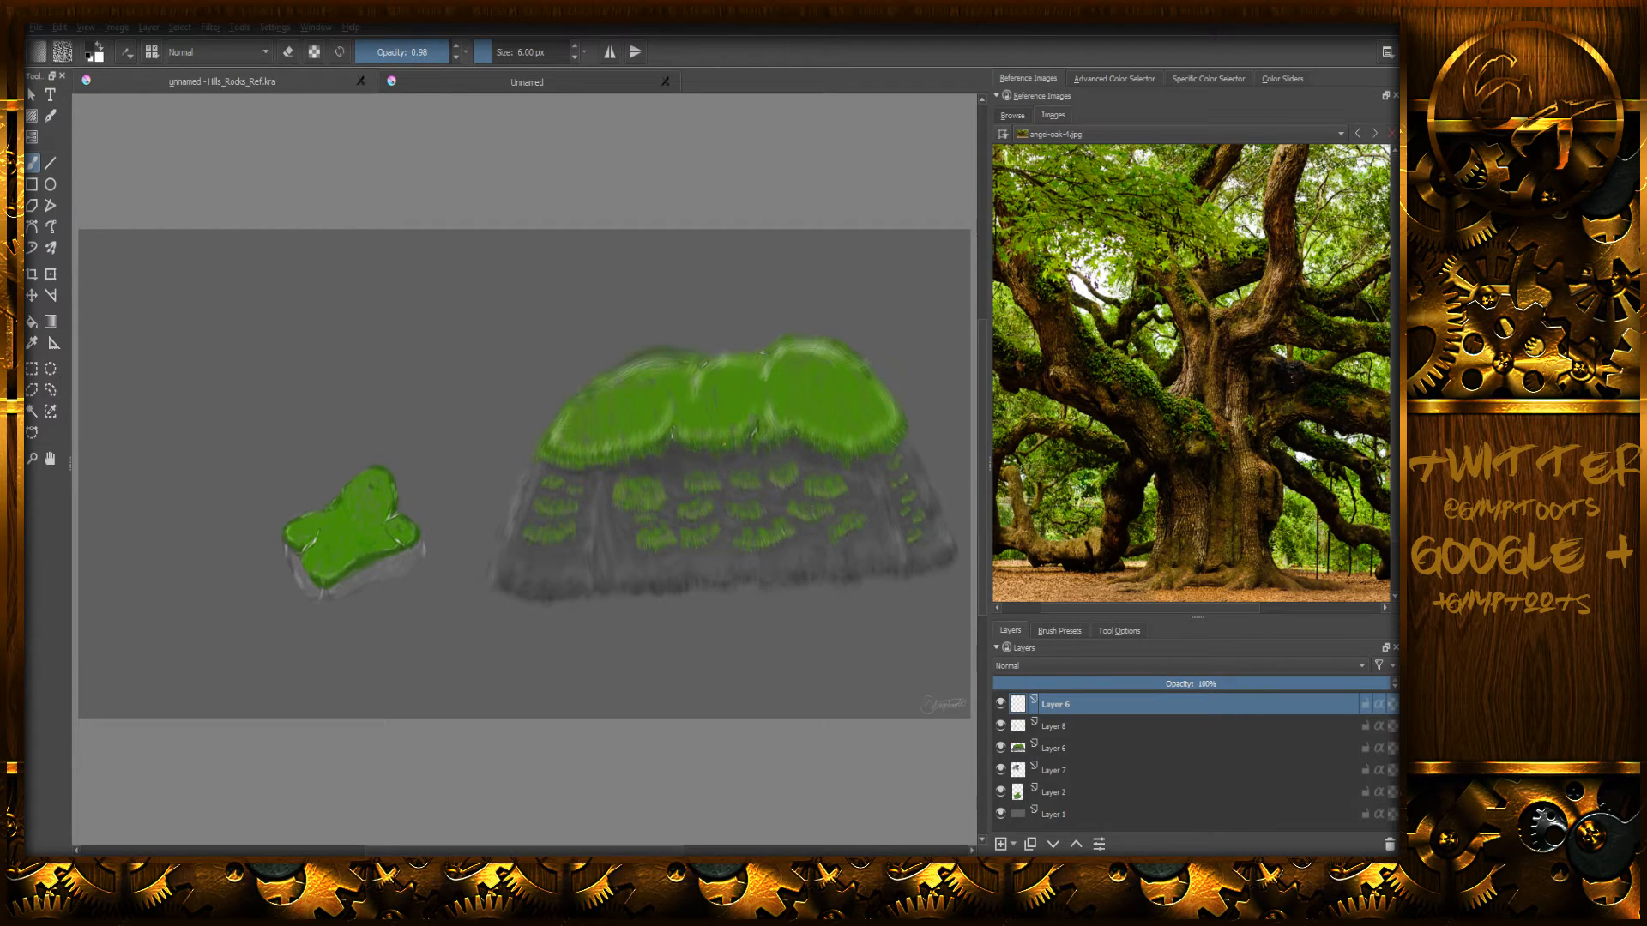
click(517, 84)
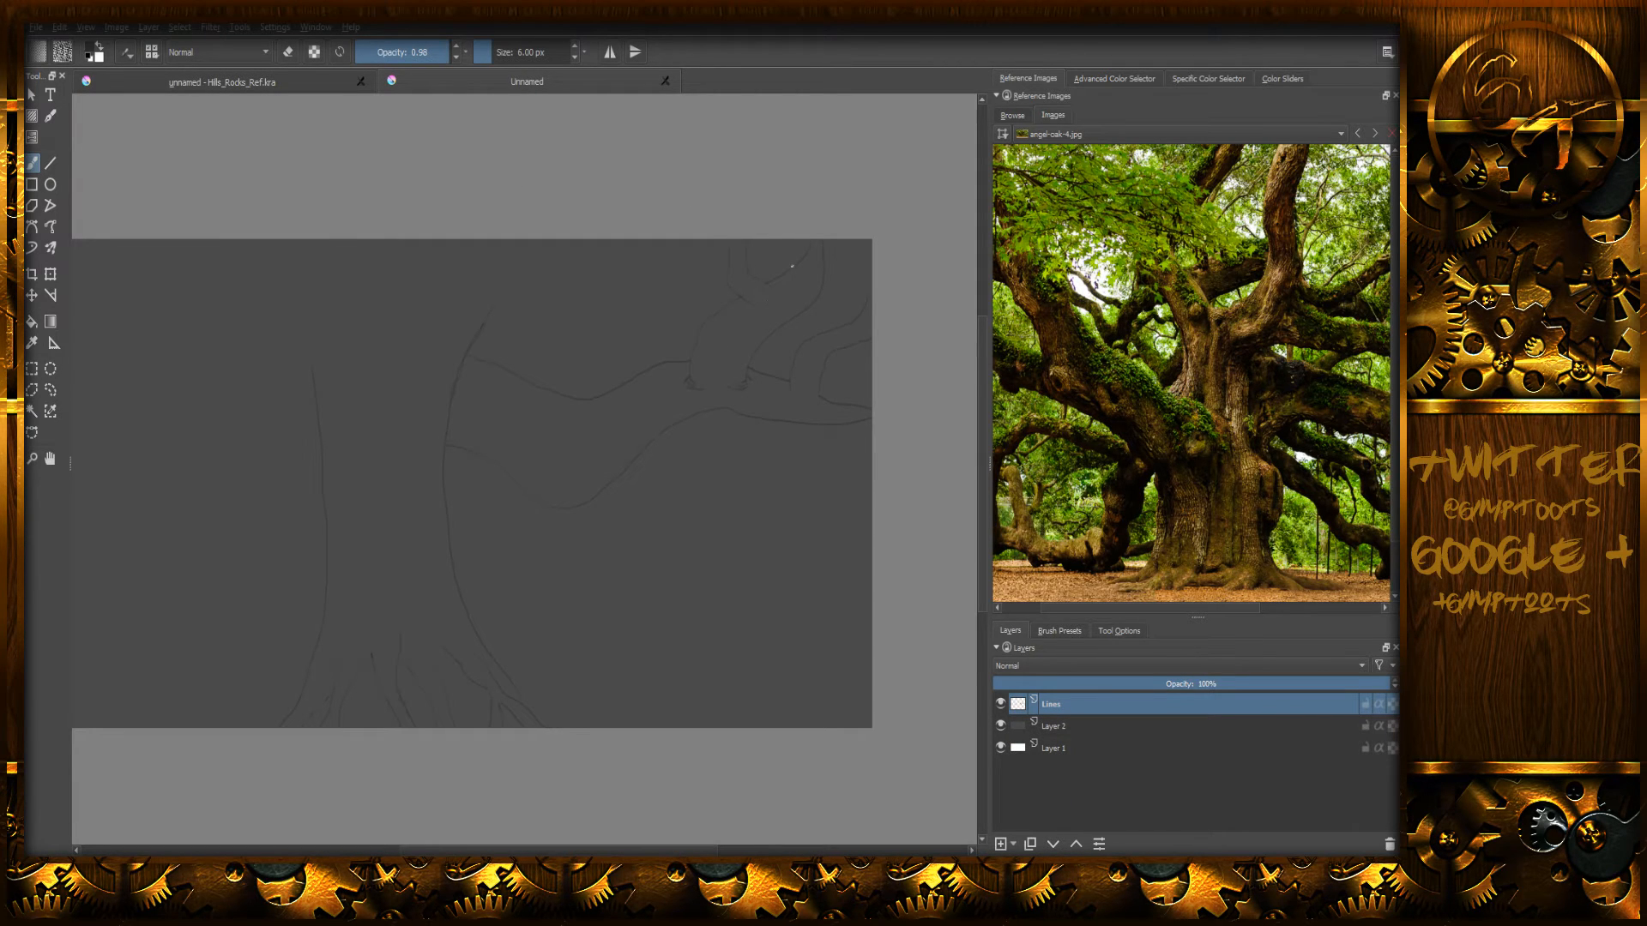
- Erase the overshooting line ends where the upright branch forks, using the 15 px eraser
scroll(792, 264, up, 4)
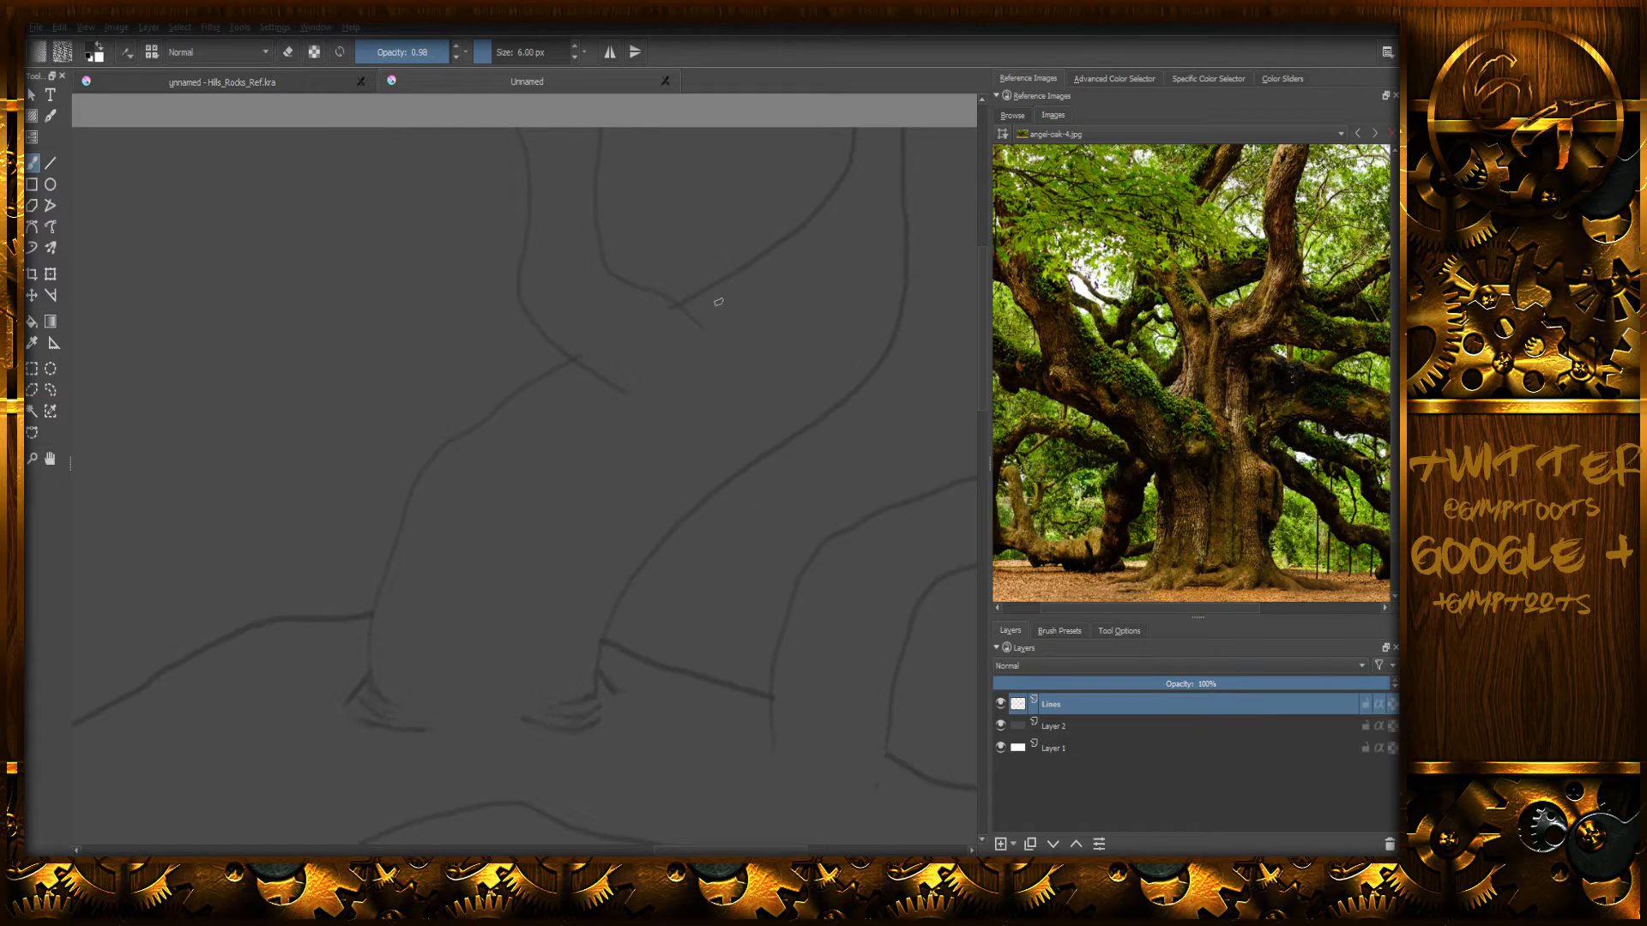
scroll(715, 305, up, 4)
mouse_move(702, 415)
middle_down()
mouse_move(742, 371)
mouse_move(862, 461)
middle_up()
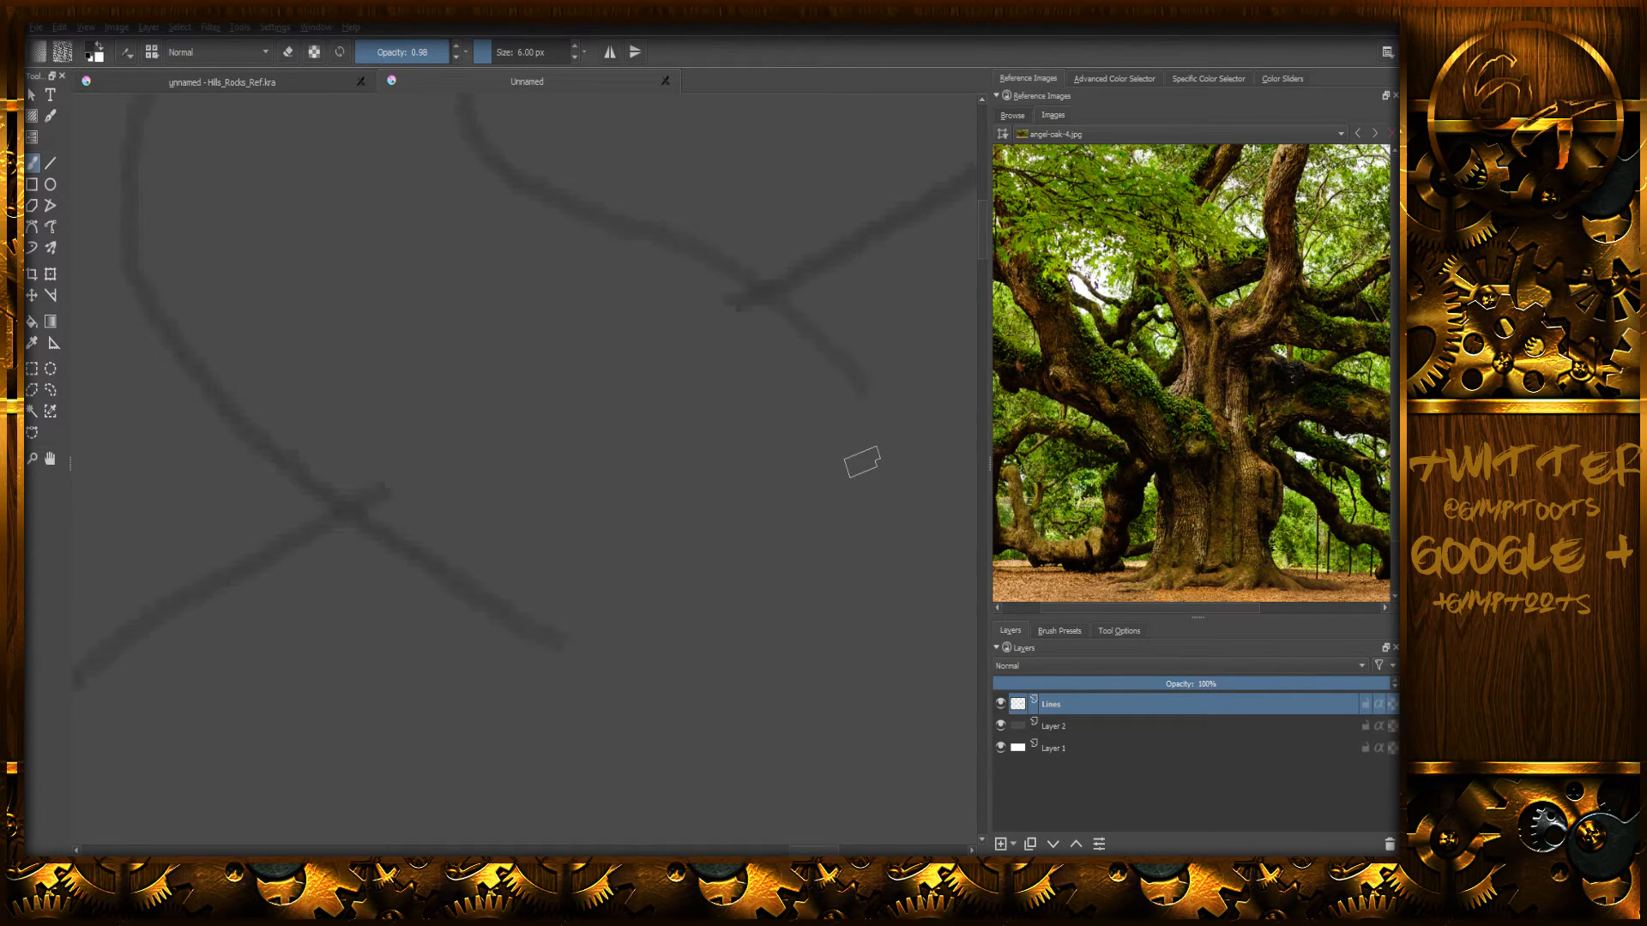
key(e)
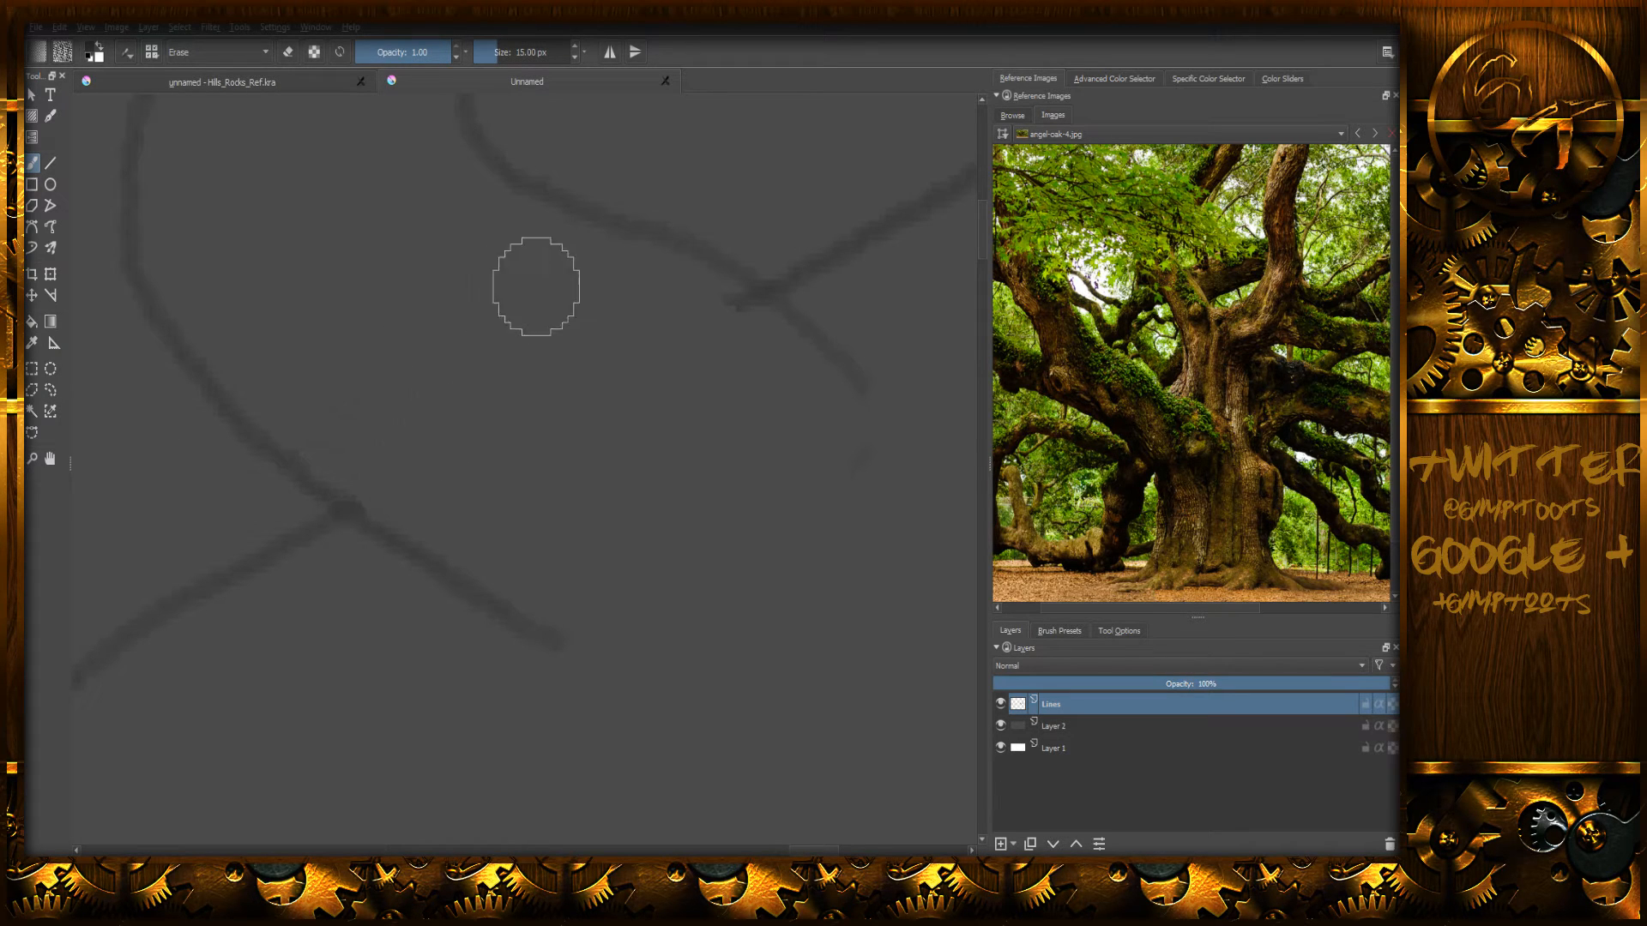
mouse_move(664, 305)
mouse_down()
mouse_move(724, 324)
mouse_move(805, 463)
mouse_move(872, 493)
mouse_move(852, 509)
mouse_up()
mouse_move(610, 622)
mouse_down()
mouse_move(497, 677)
mouse_move(565, 622)
mouse_move(519, 651)
mouse_move(515, 632)
mouse_up()
drag(849, 408, 820, 460)
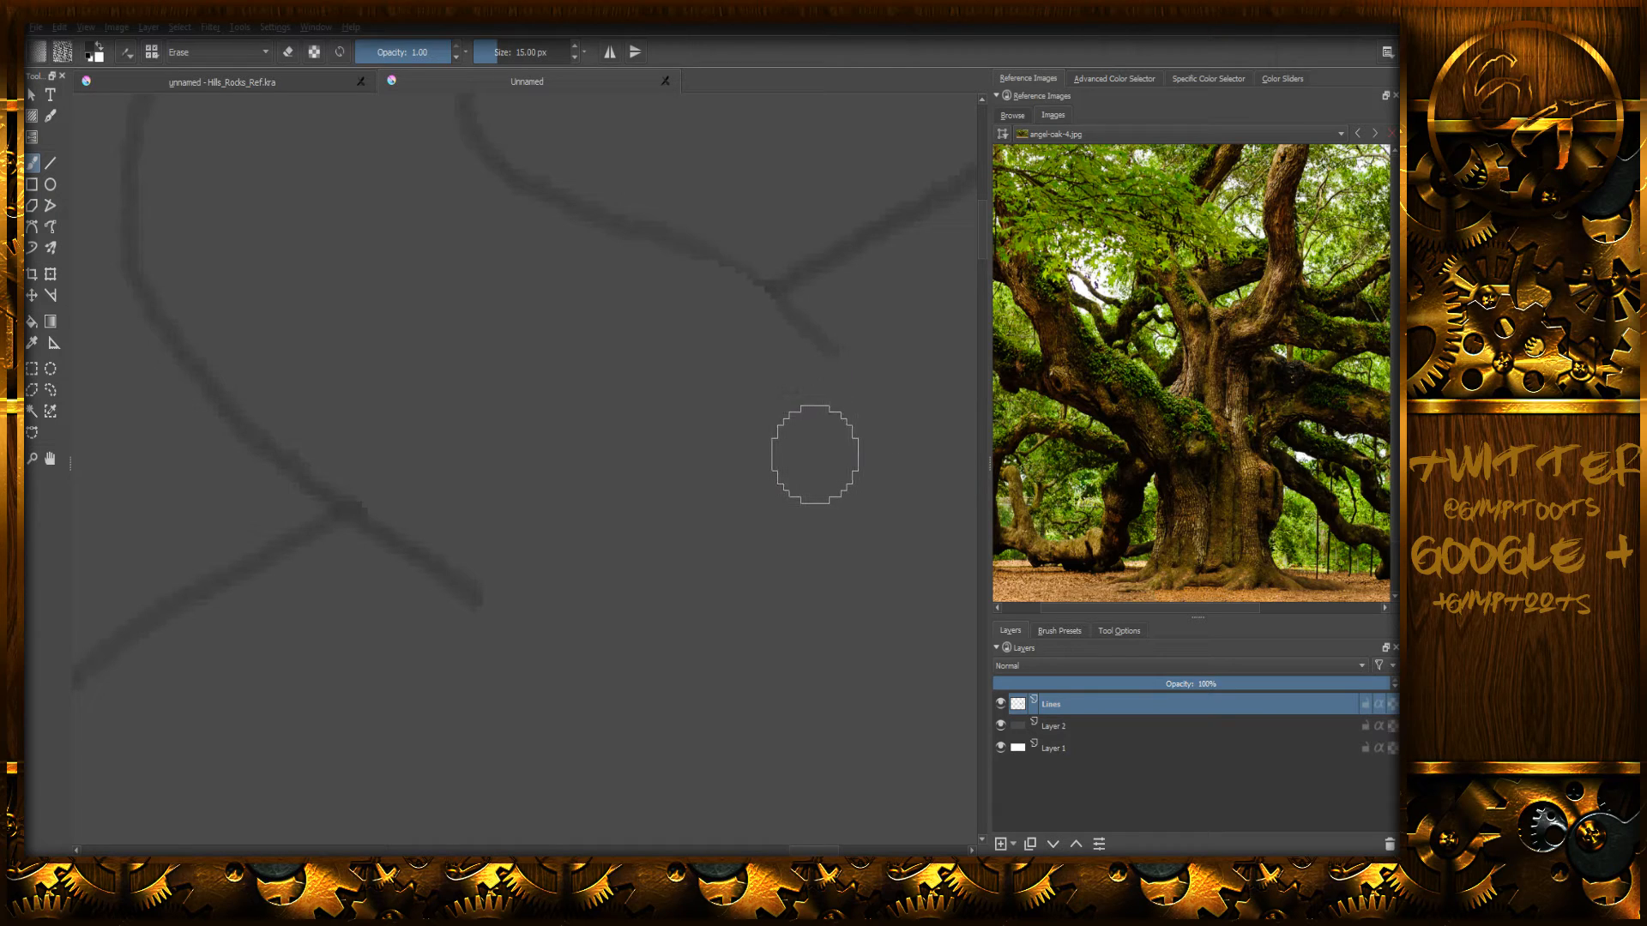
- Pencil short crease strokes off both corners of the fork and hook the ends of its inner lines
key(e)
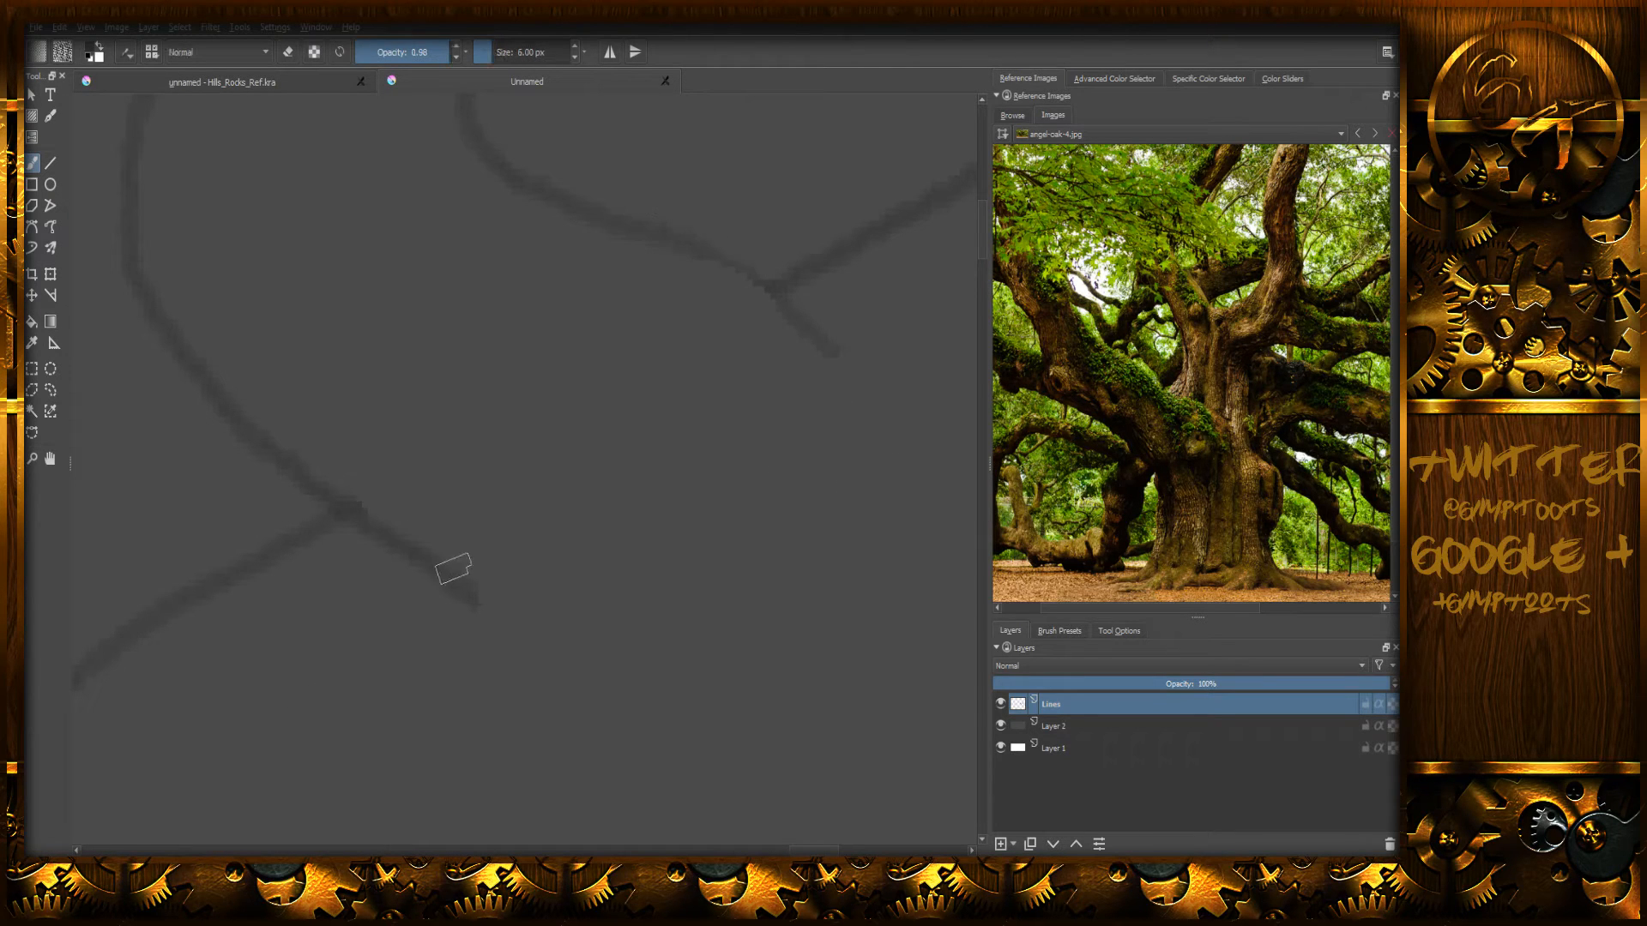
drag(417, 560, 390, 685)
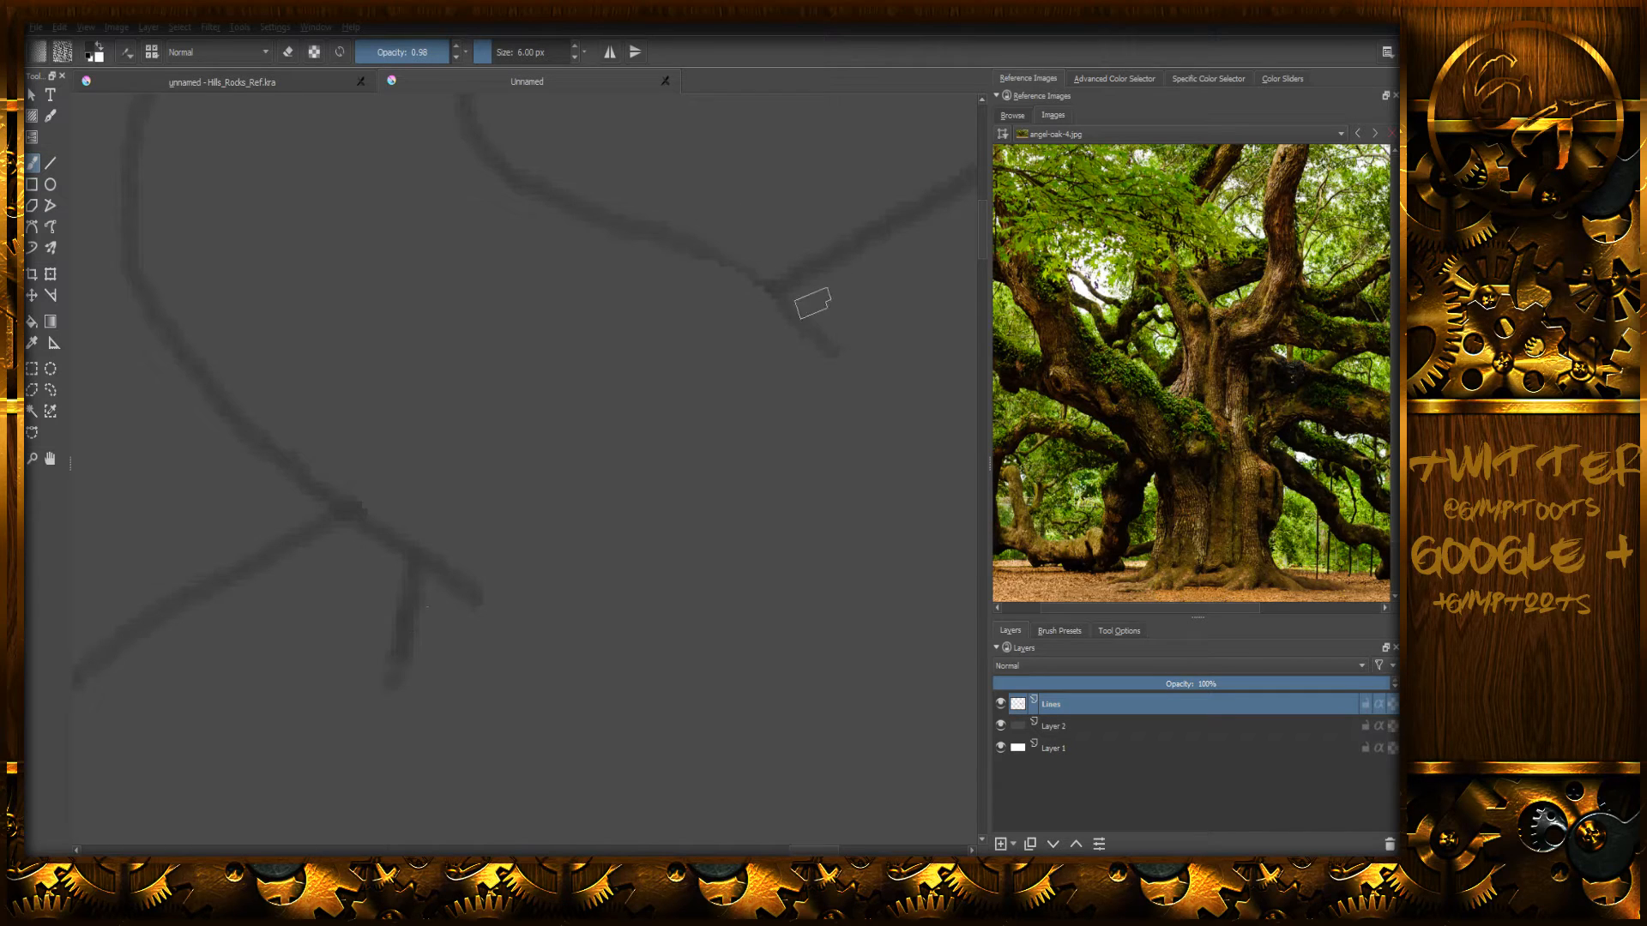
drag(783, 313, 899, 283)
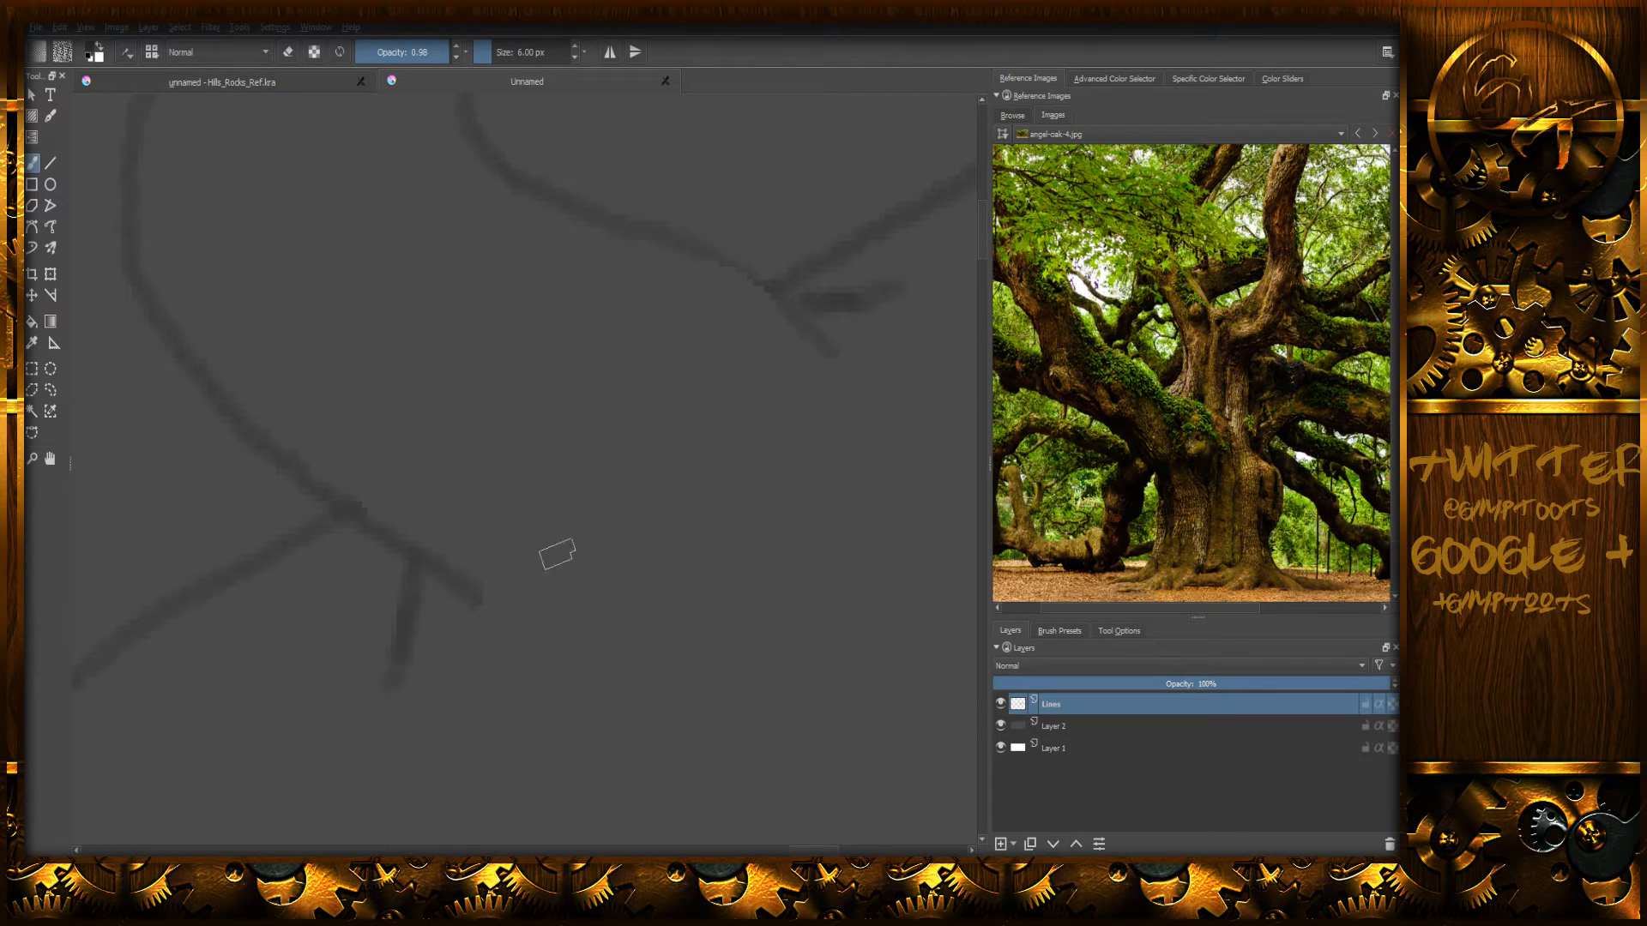
mouse_move(487, 605)
mouse_down()
mouse_move(463, 595)
mouse_move(489, 581)
mouse_up()
mouse_move(802, 322)
mouse_down()
mouse_move(849, 363)
mouse_move(836, 401)
mouse_up()
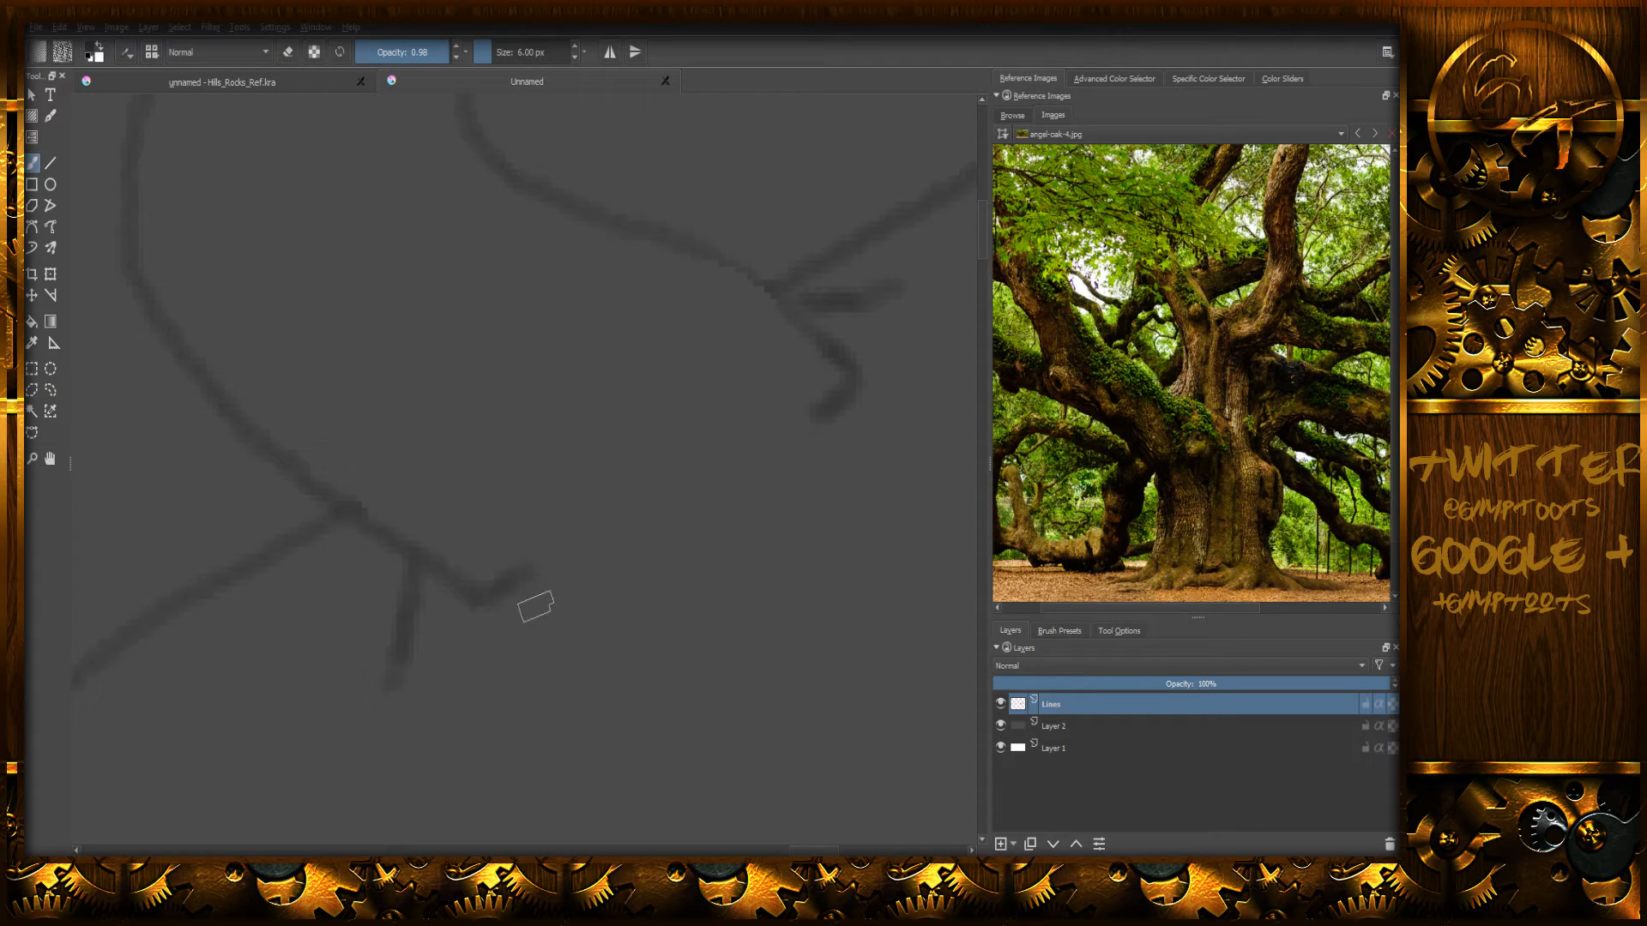
- Draw nested curved bark creases beside both corners of the fork, redoing a misplaced stroke
mouse_move(573, 590)
mouse_down()
mouse_move(466, 673)
mouse_move(617, 586)
mouse_up()
key(ctrl+z)
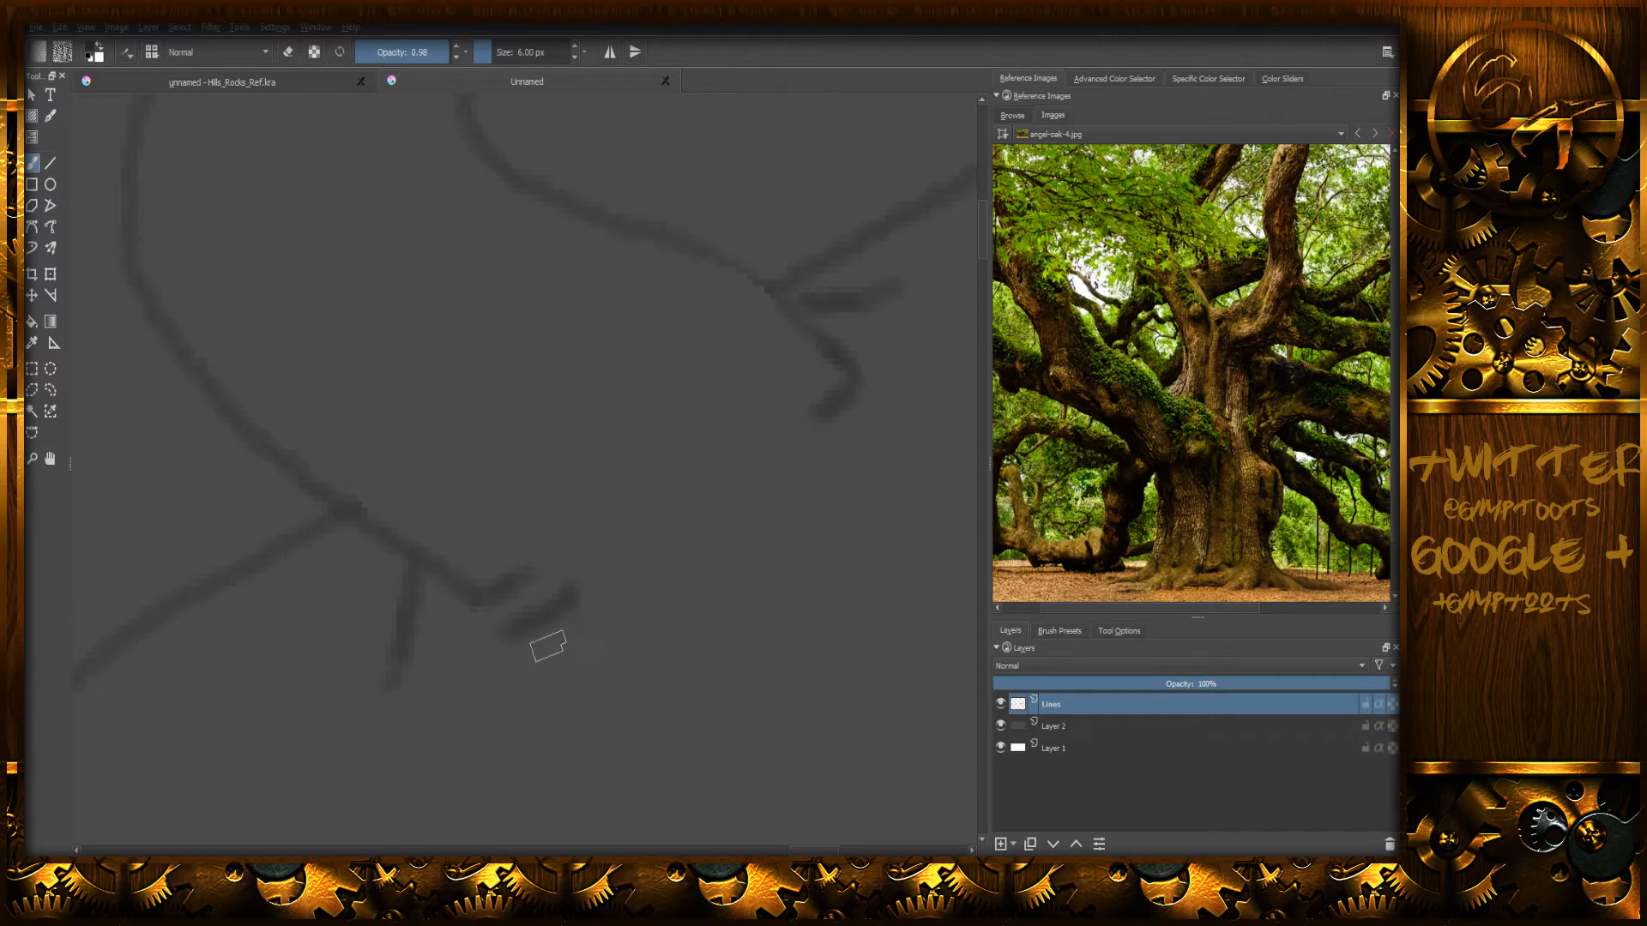
mouse_move(481, 689)
mouse_down()
mouse_move(618, 590)
mouse_move(624, 547)
mouse_up()
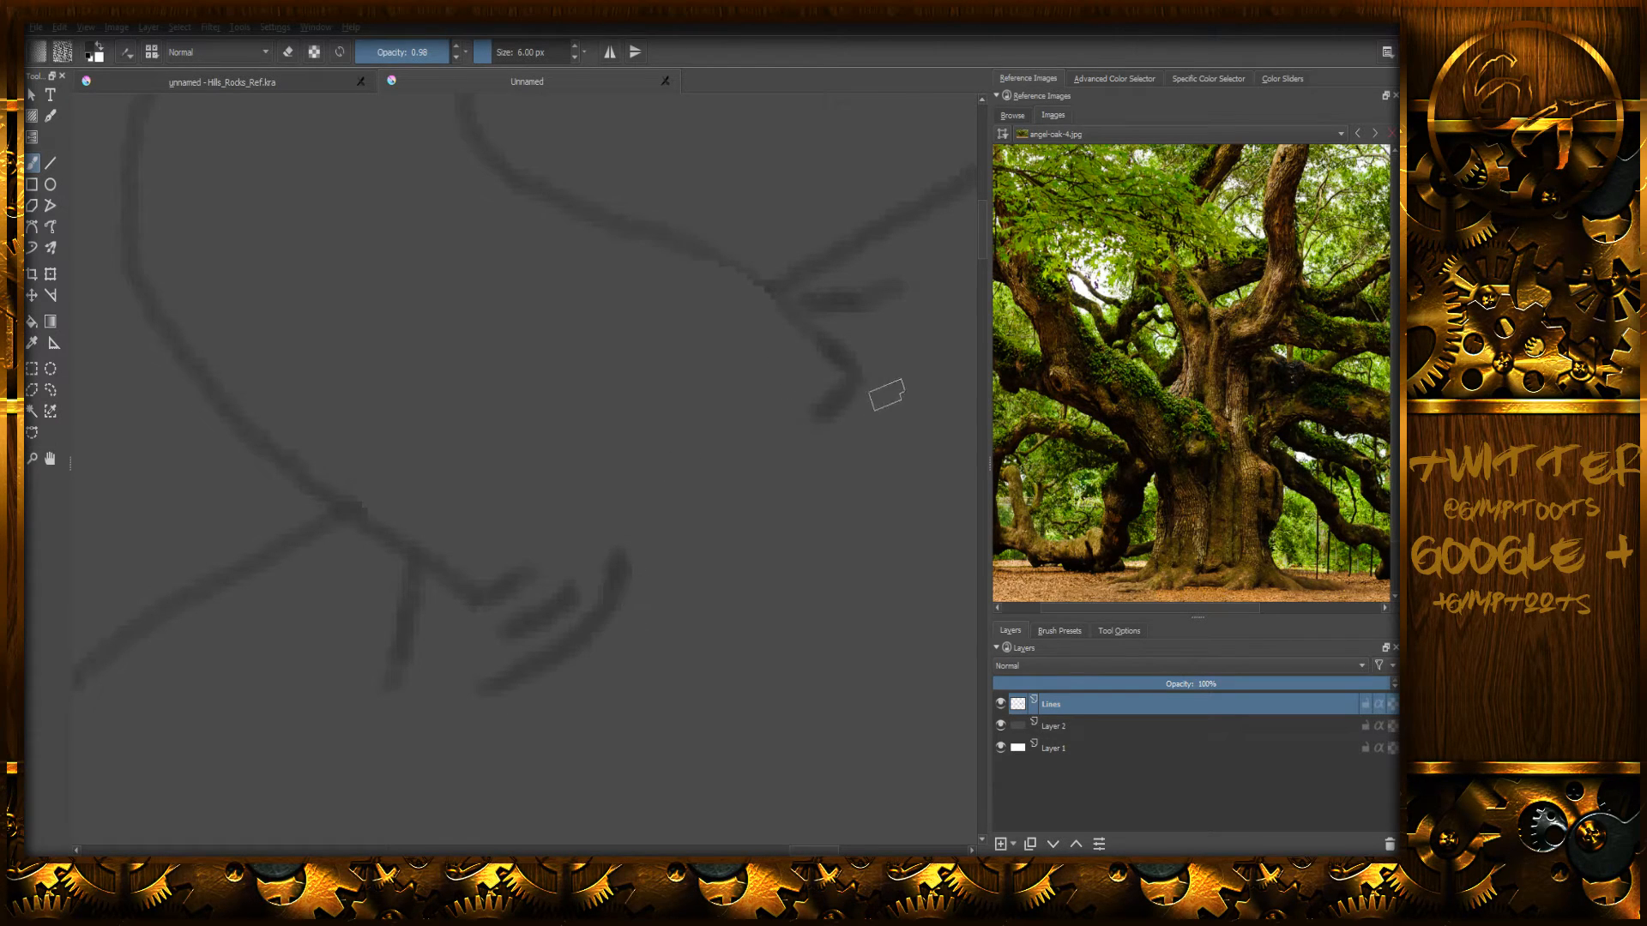
drag(868, 427, 803, 482)
mouse_move(911, 383)
mouse_down()
mouse_move(883, 478)
mouse_move(763, 542)
mouse_up()
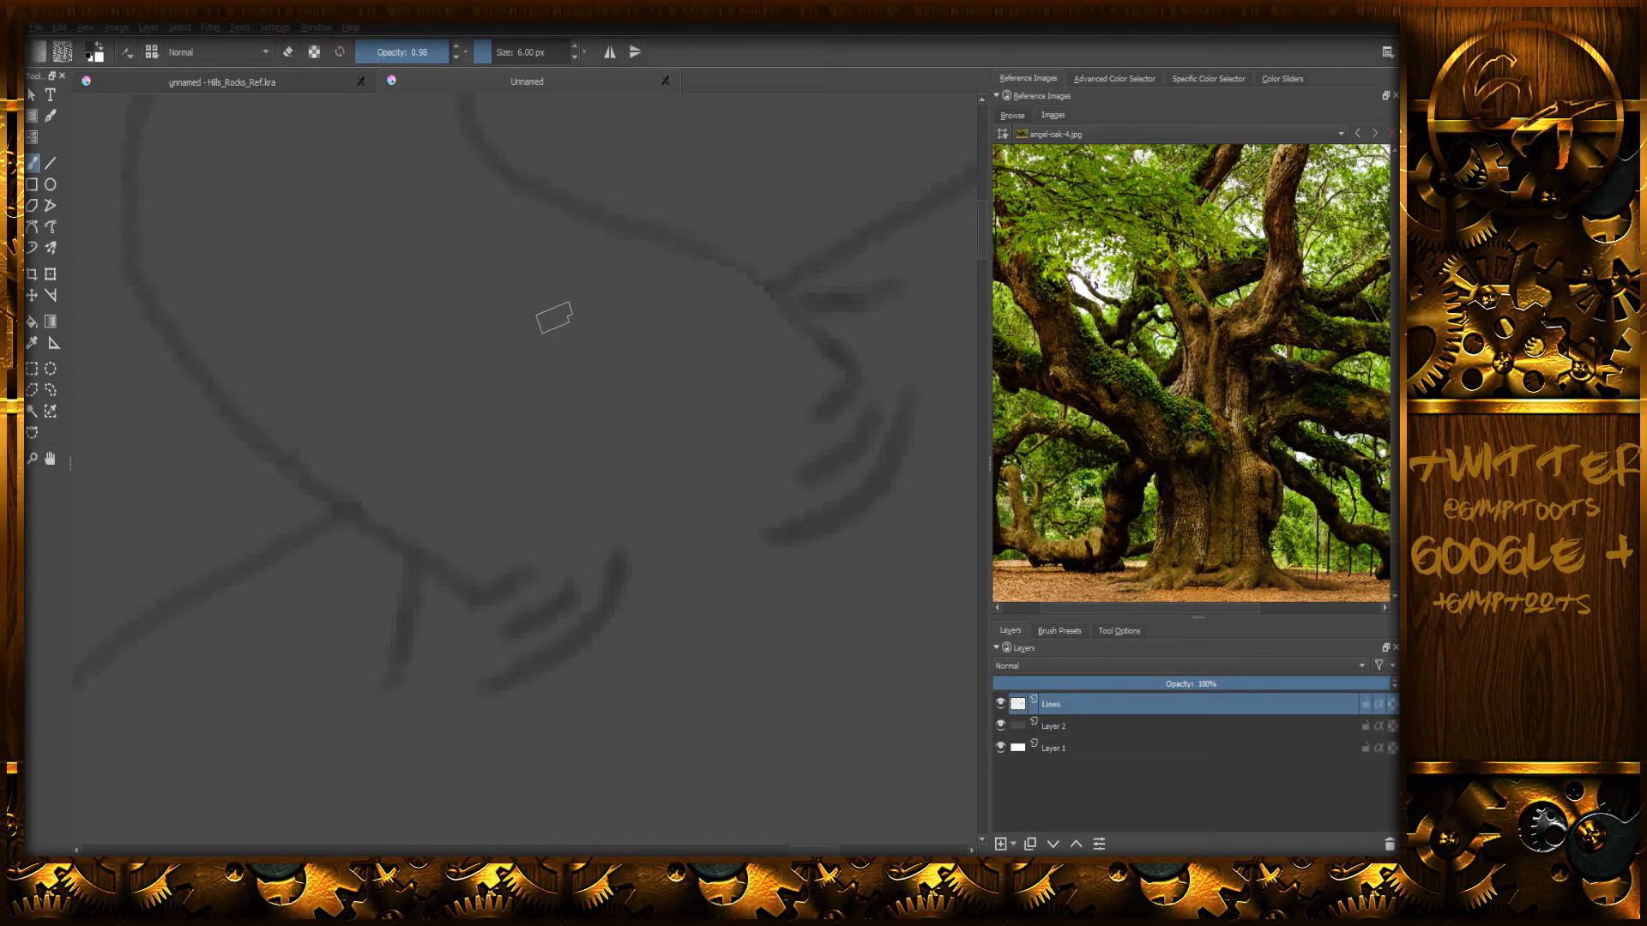
- Erase the stray mark beside the base of the second branch near the canvas's right edge
ctrl+scroll(703, 343, up, 10)
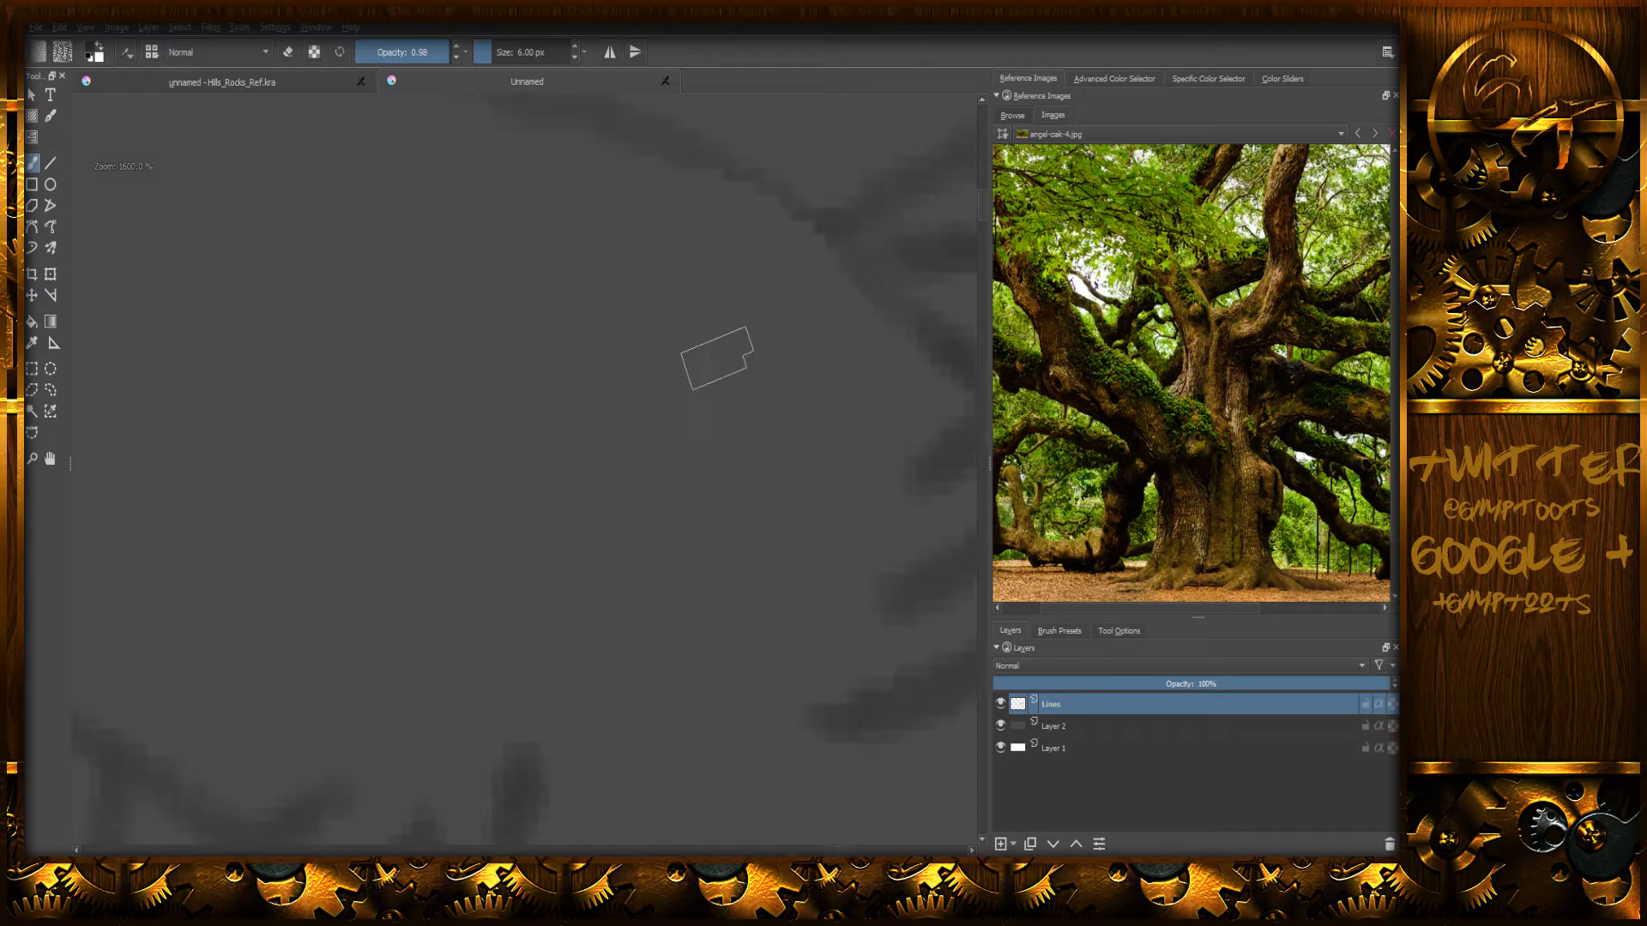
ctrl+scroll(705, 316, down, 10)
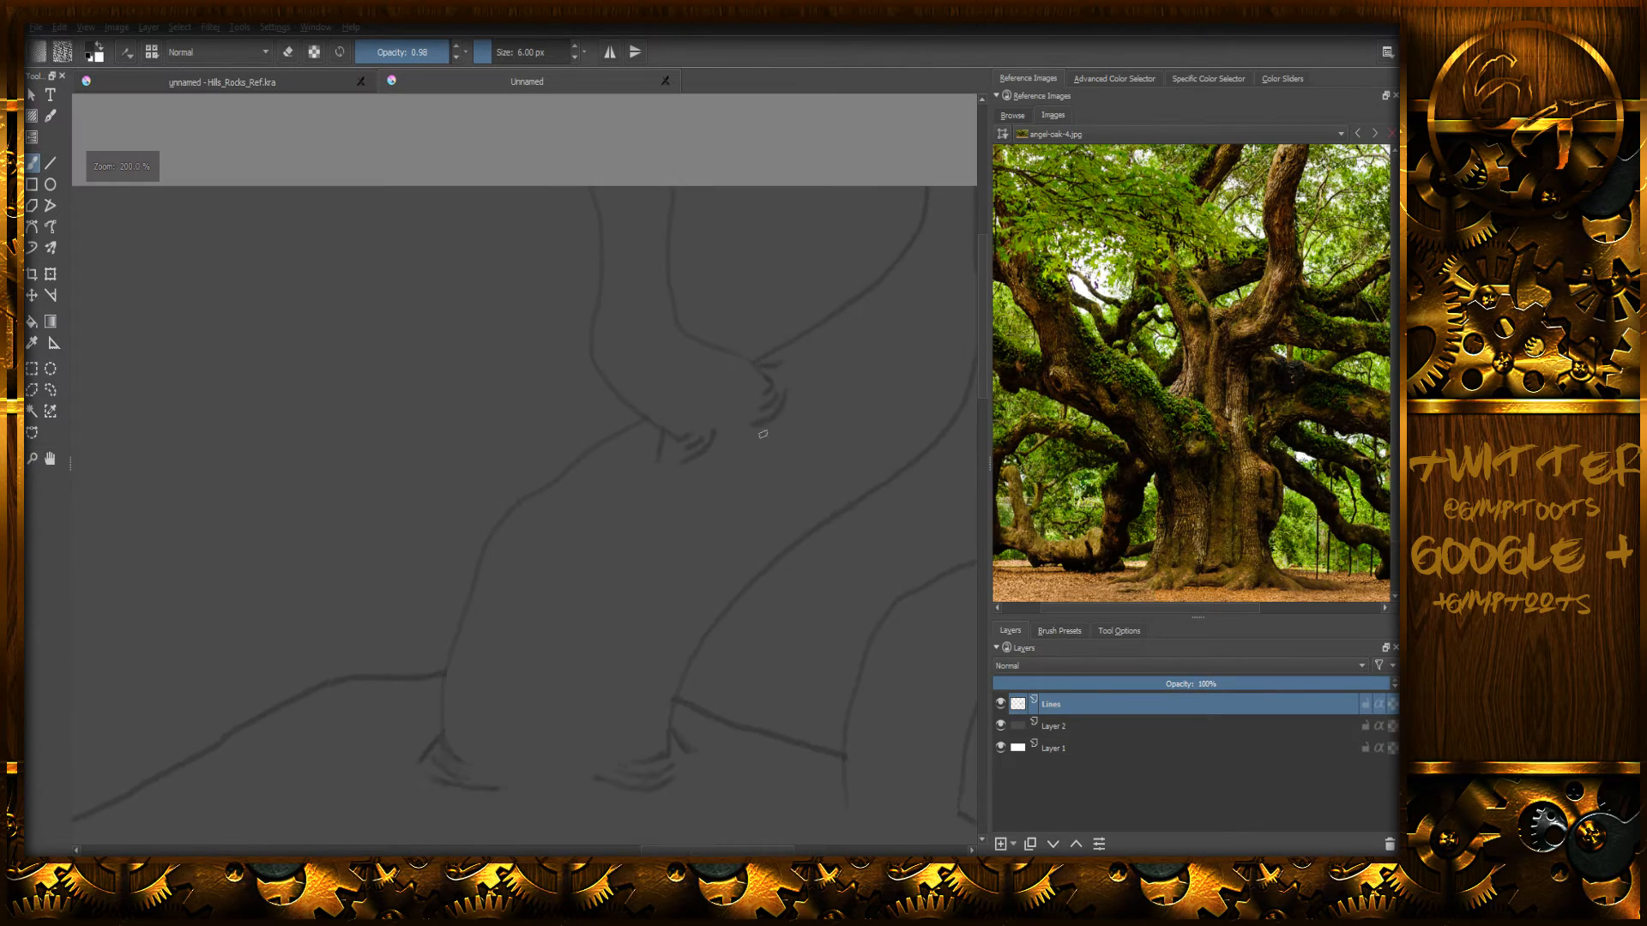
middle_drag(815, 524, 738, 474)
middle_drag(816, 565, 717, 455)
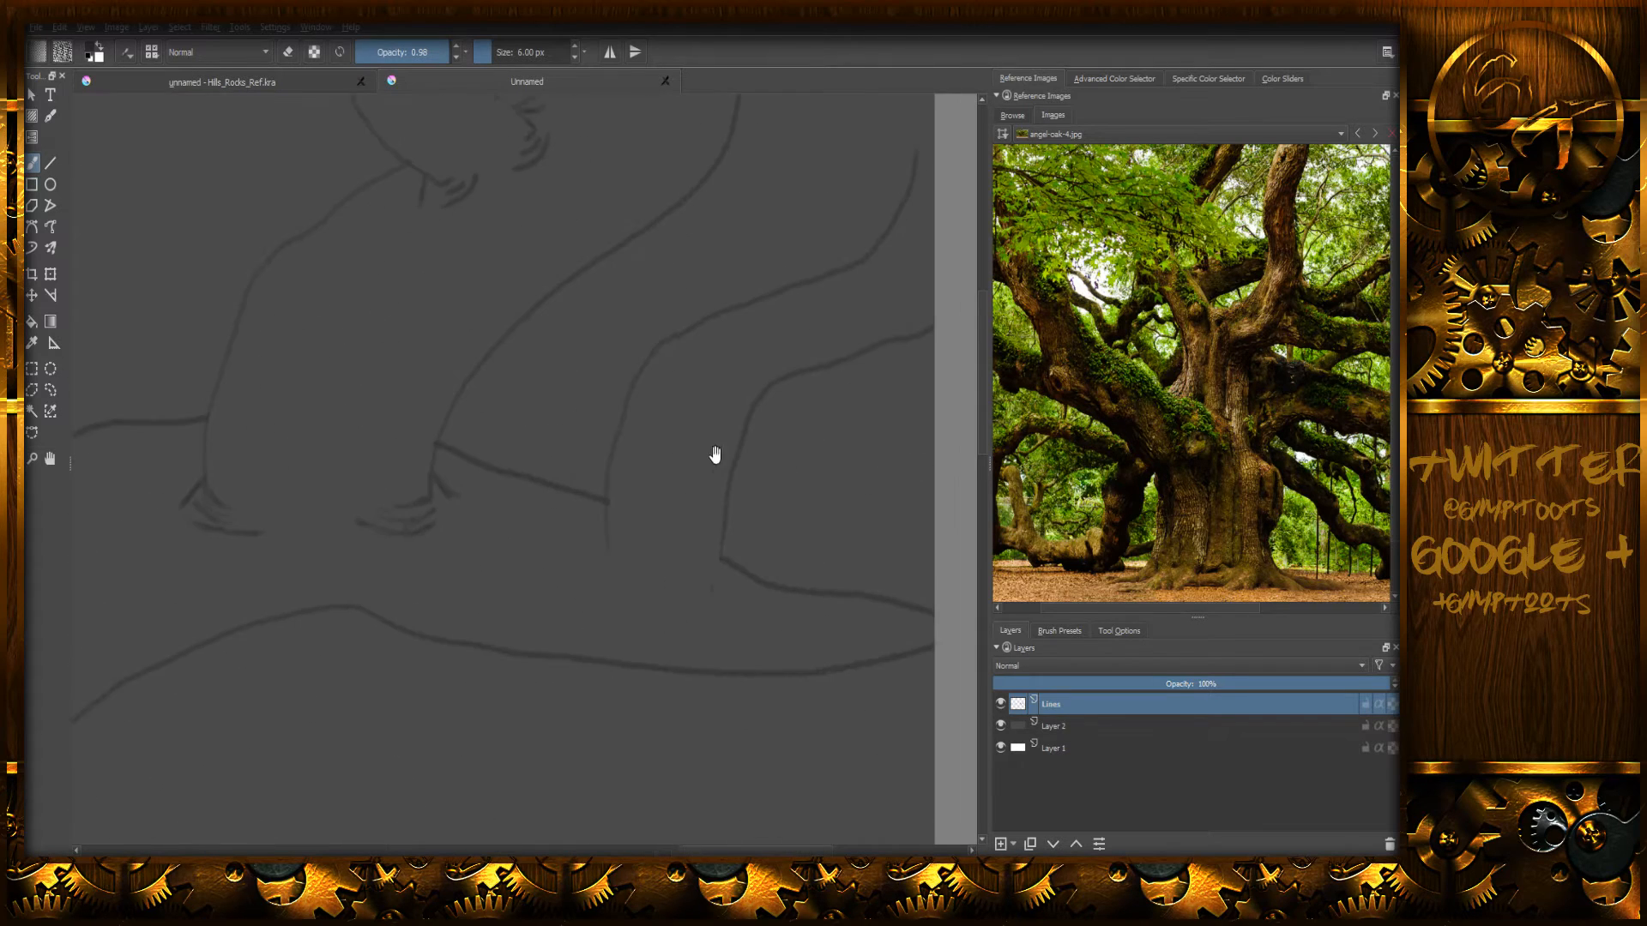
middle_drag(789, 605, 734, 485)
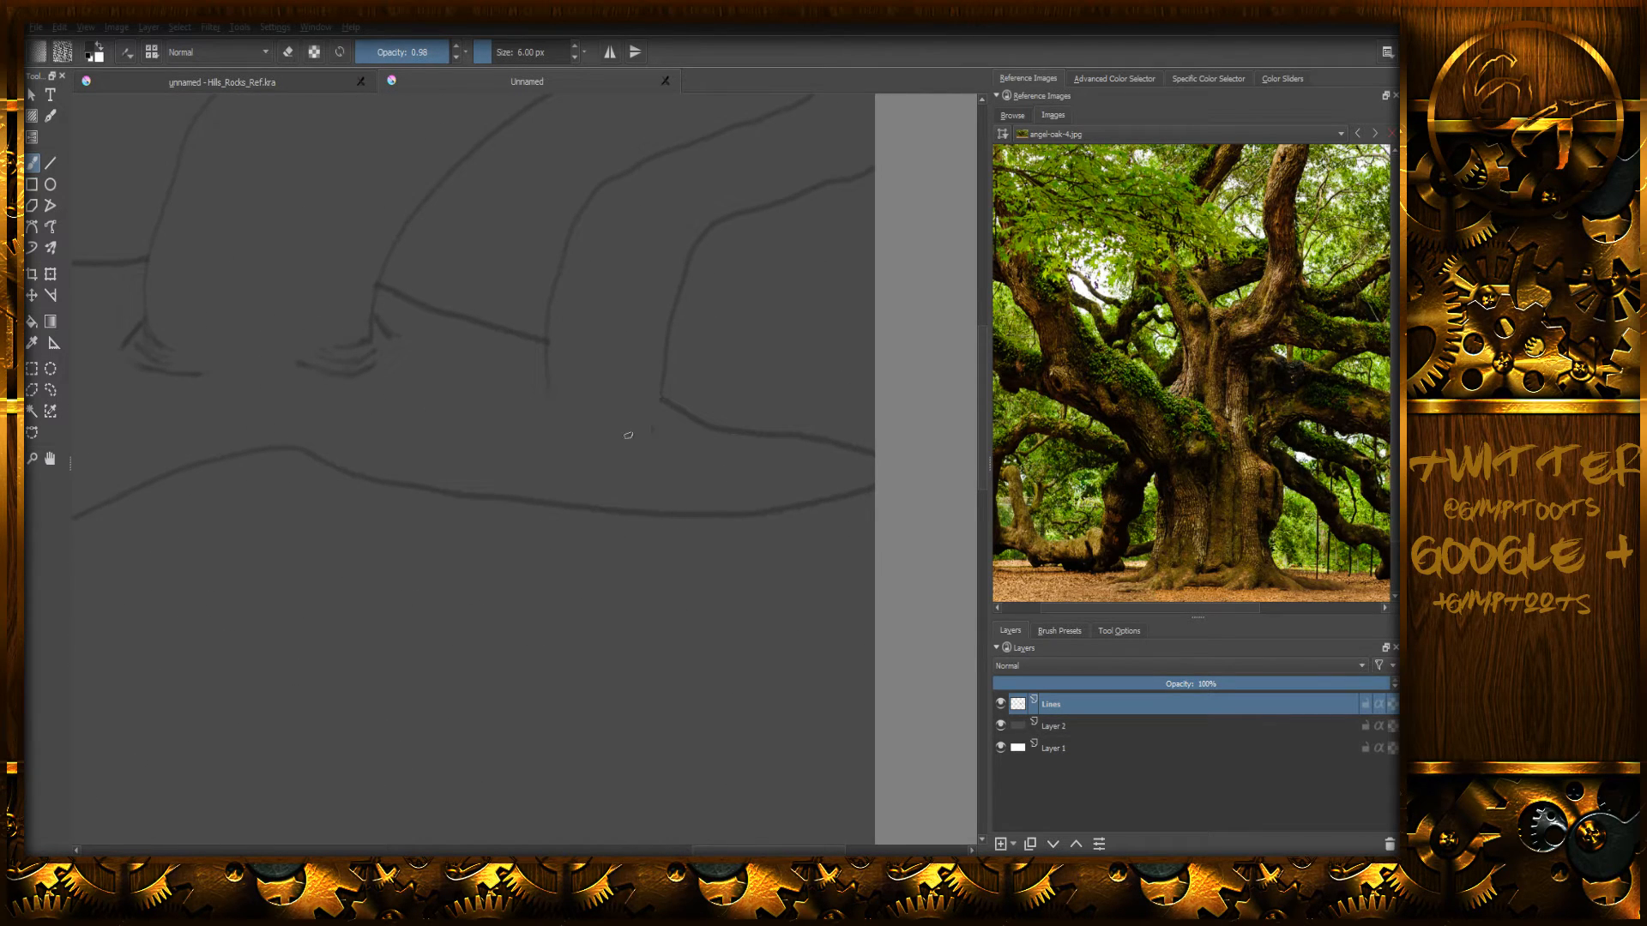
ctrl+scroll(634, 418, up, 7)
ctrl+scroll(635, 417, up, 2)
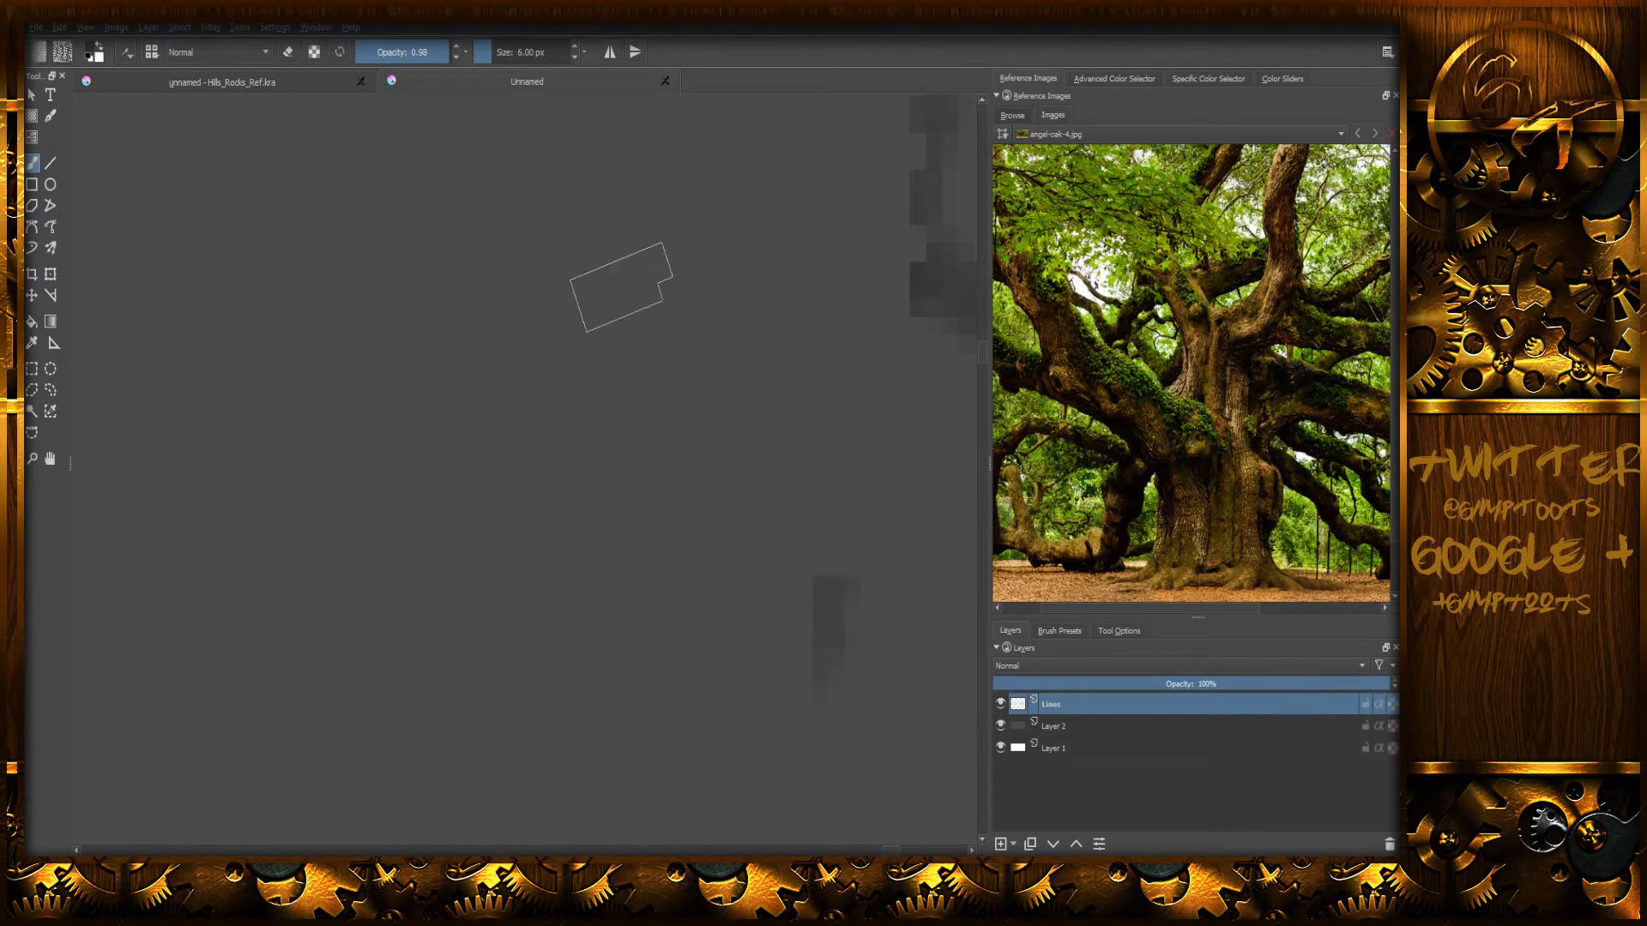
key(e)
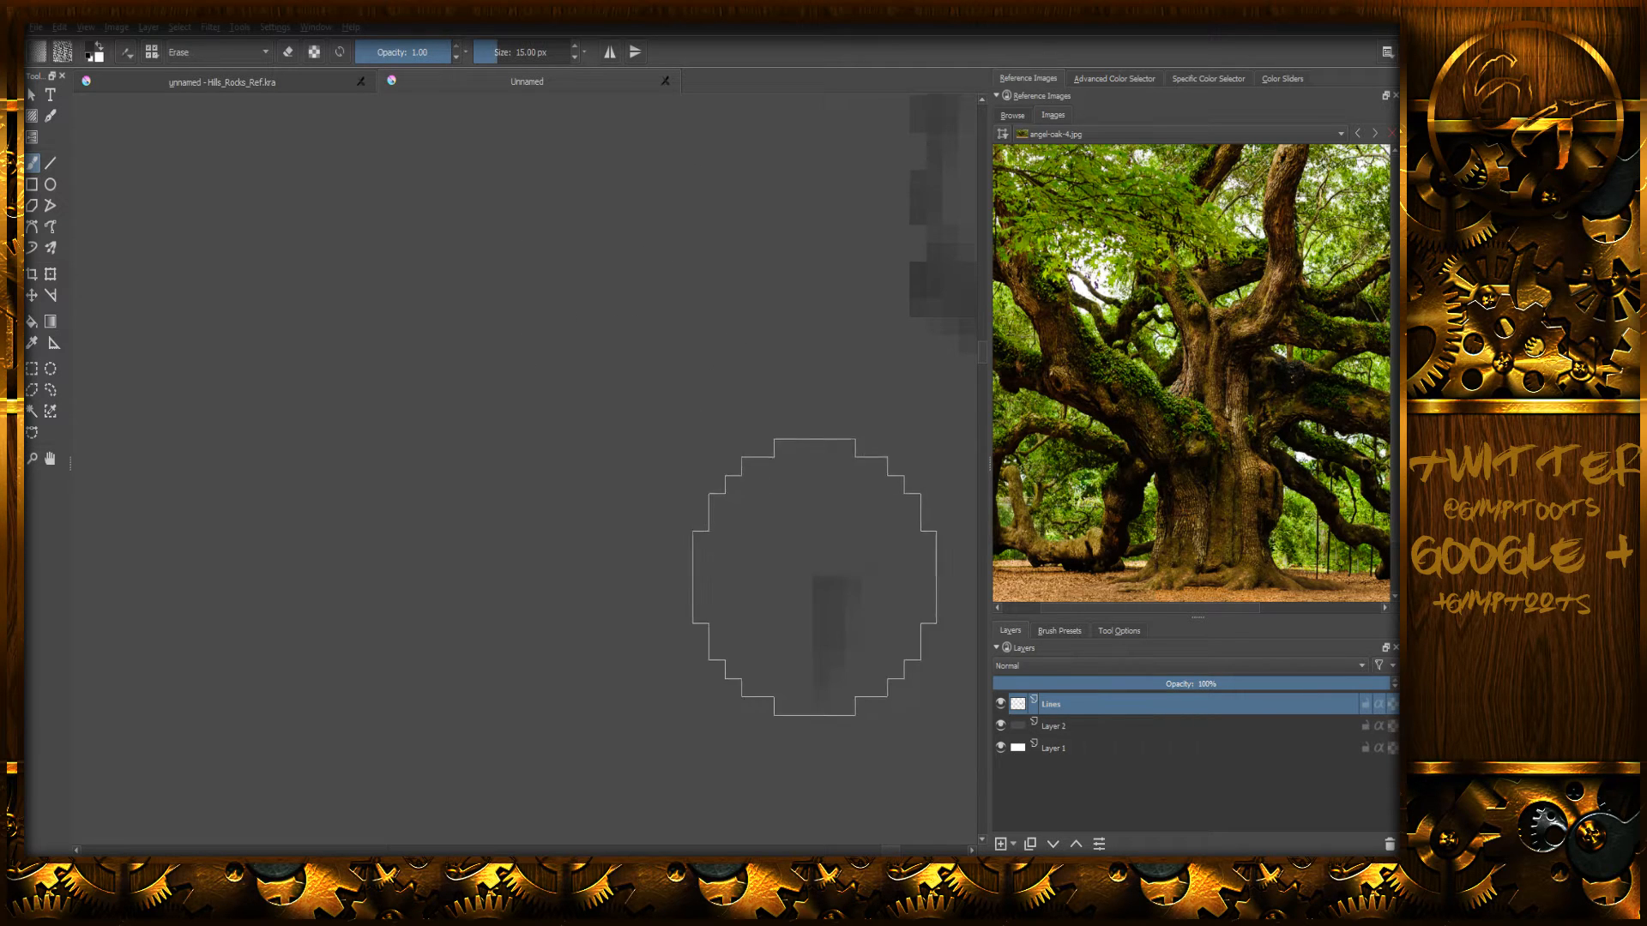
drag(841, 587, 853, 645)
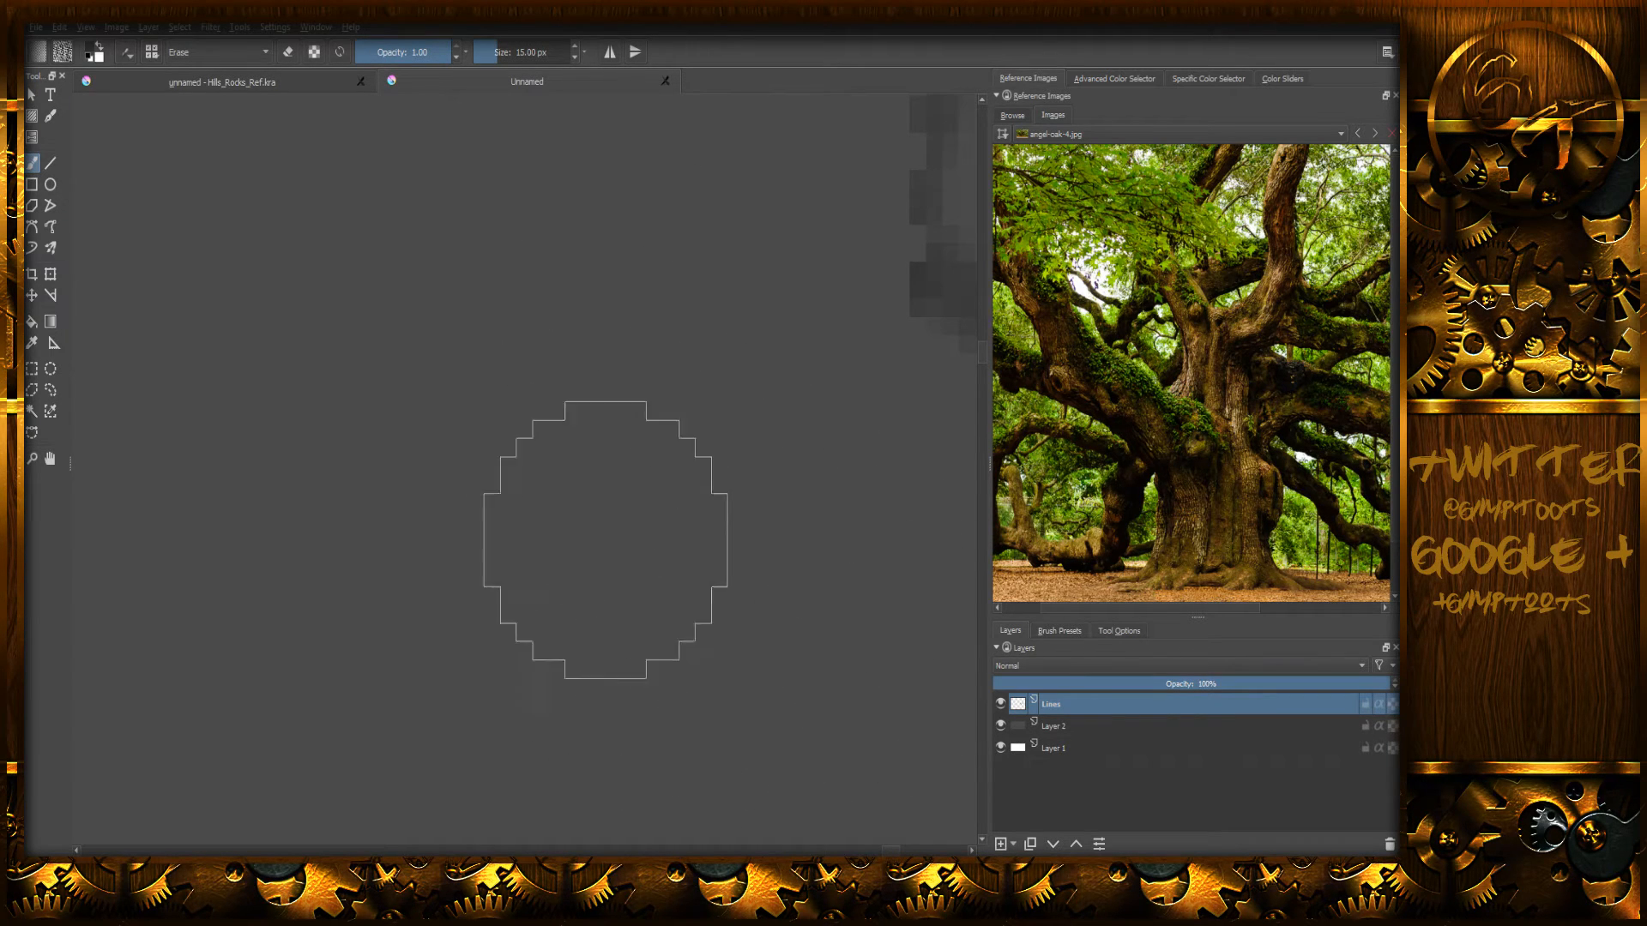
key(e)
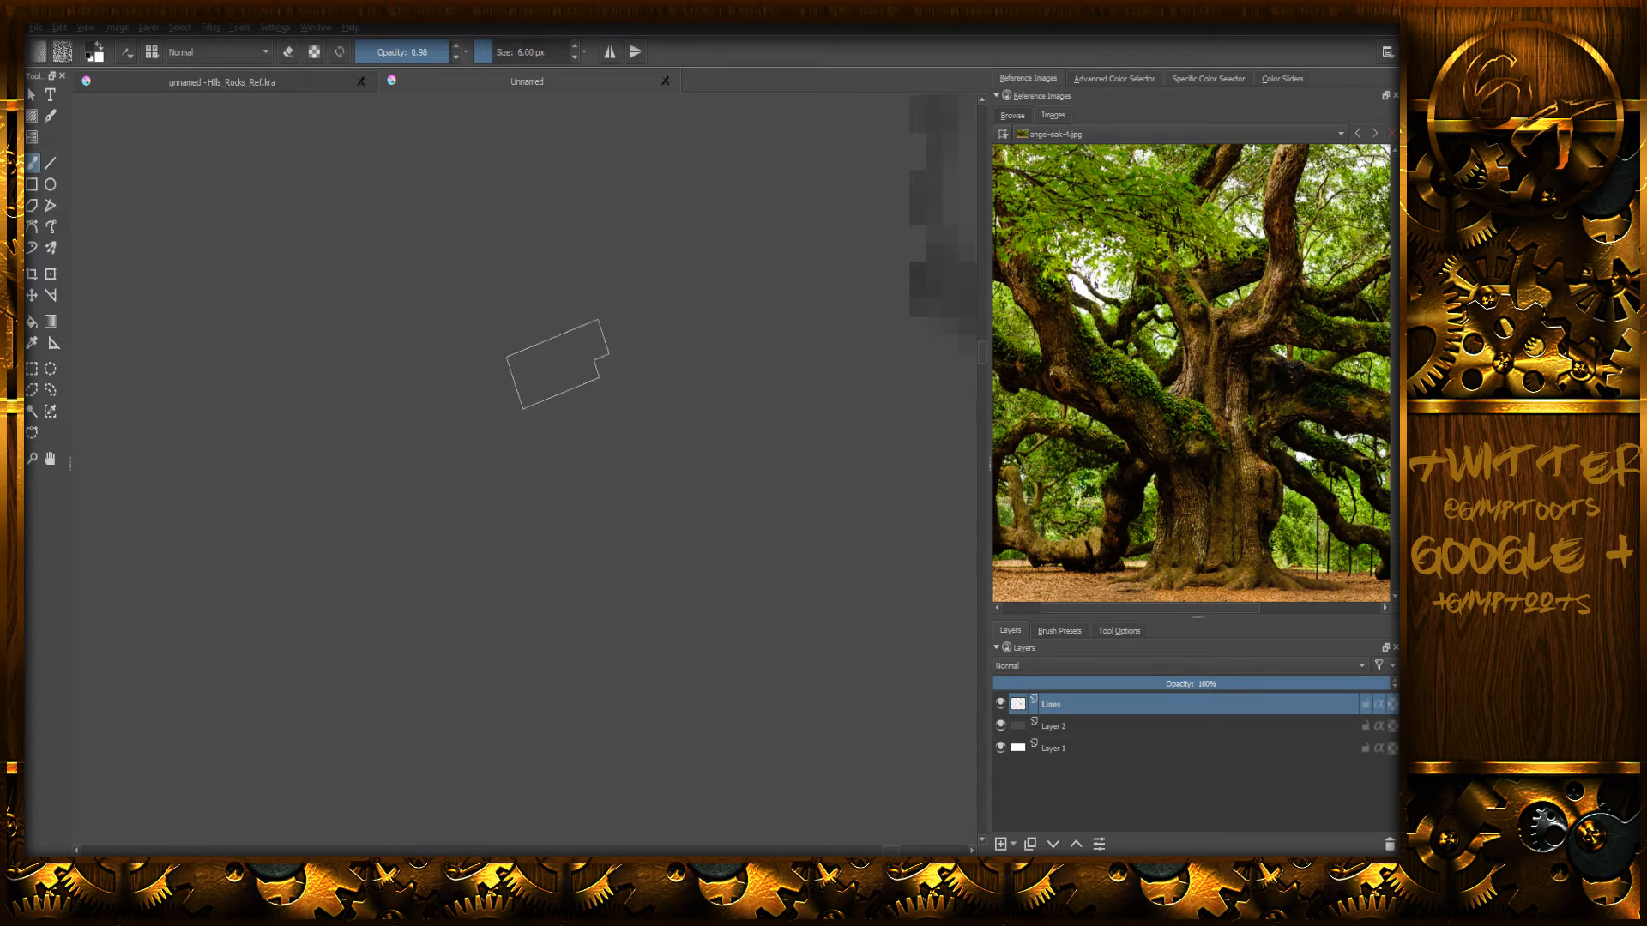
ctrl+scroll(654, 324, up, 1)
scroll(654, 324, down, 1)
scroll(655, 328, up, 1)
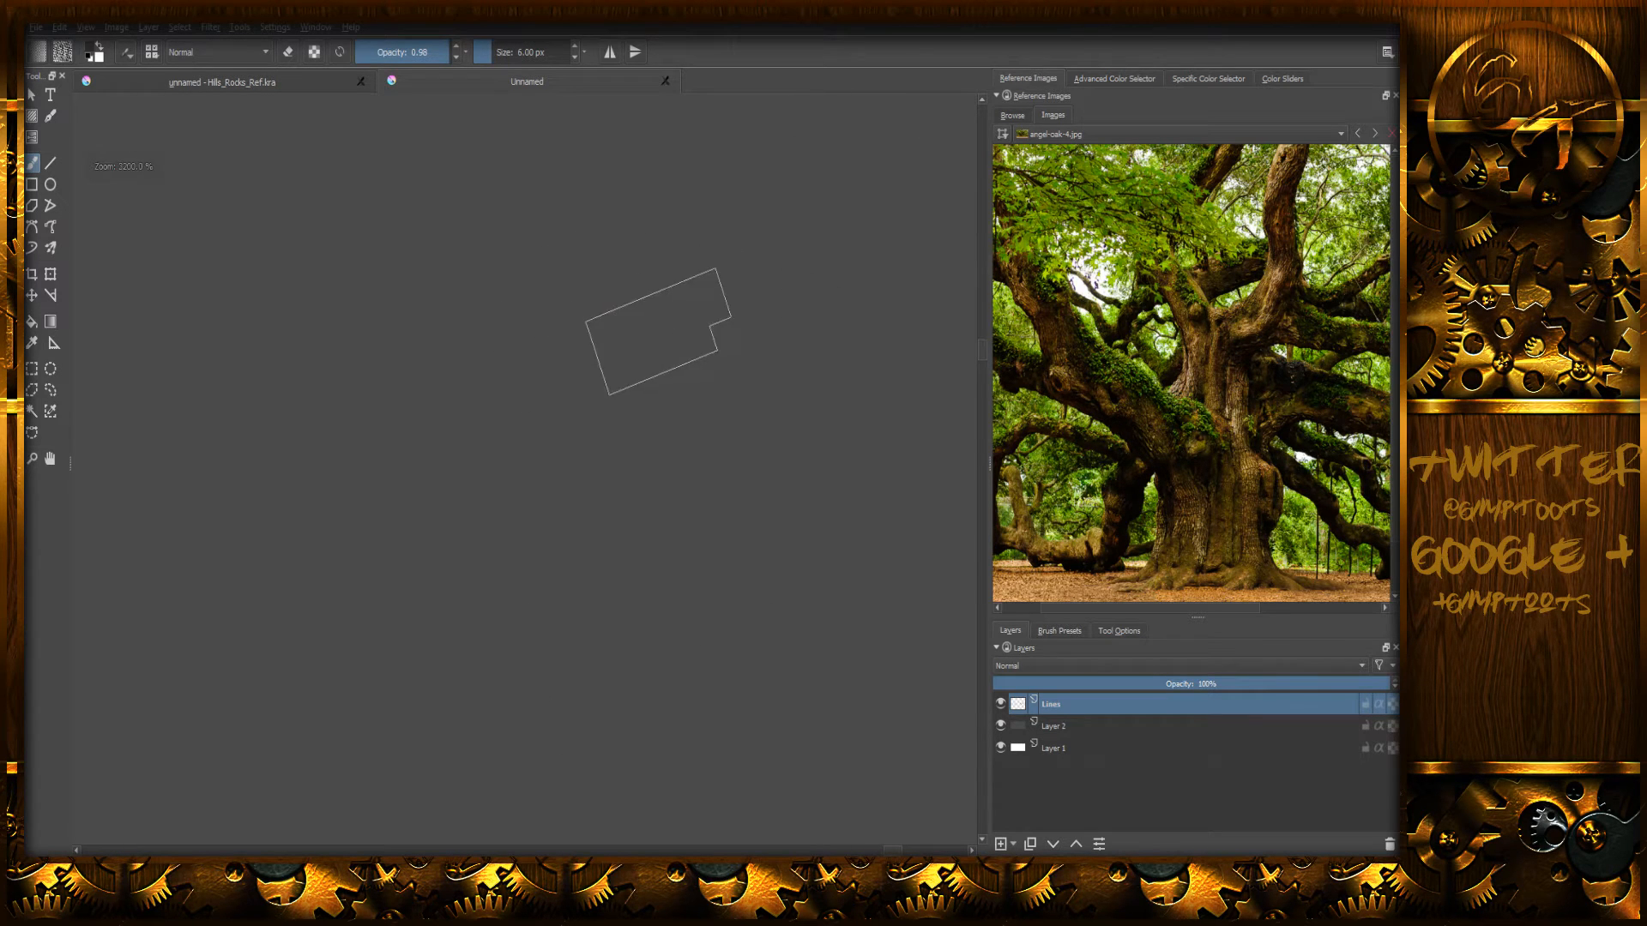
scroll(656, 315, down, 5)
scroll(654, 313, up, 1)
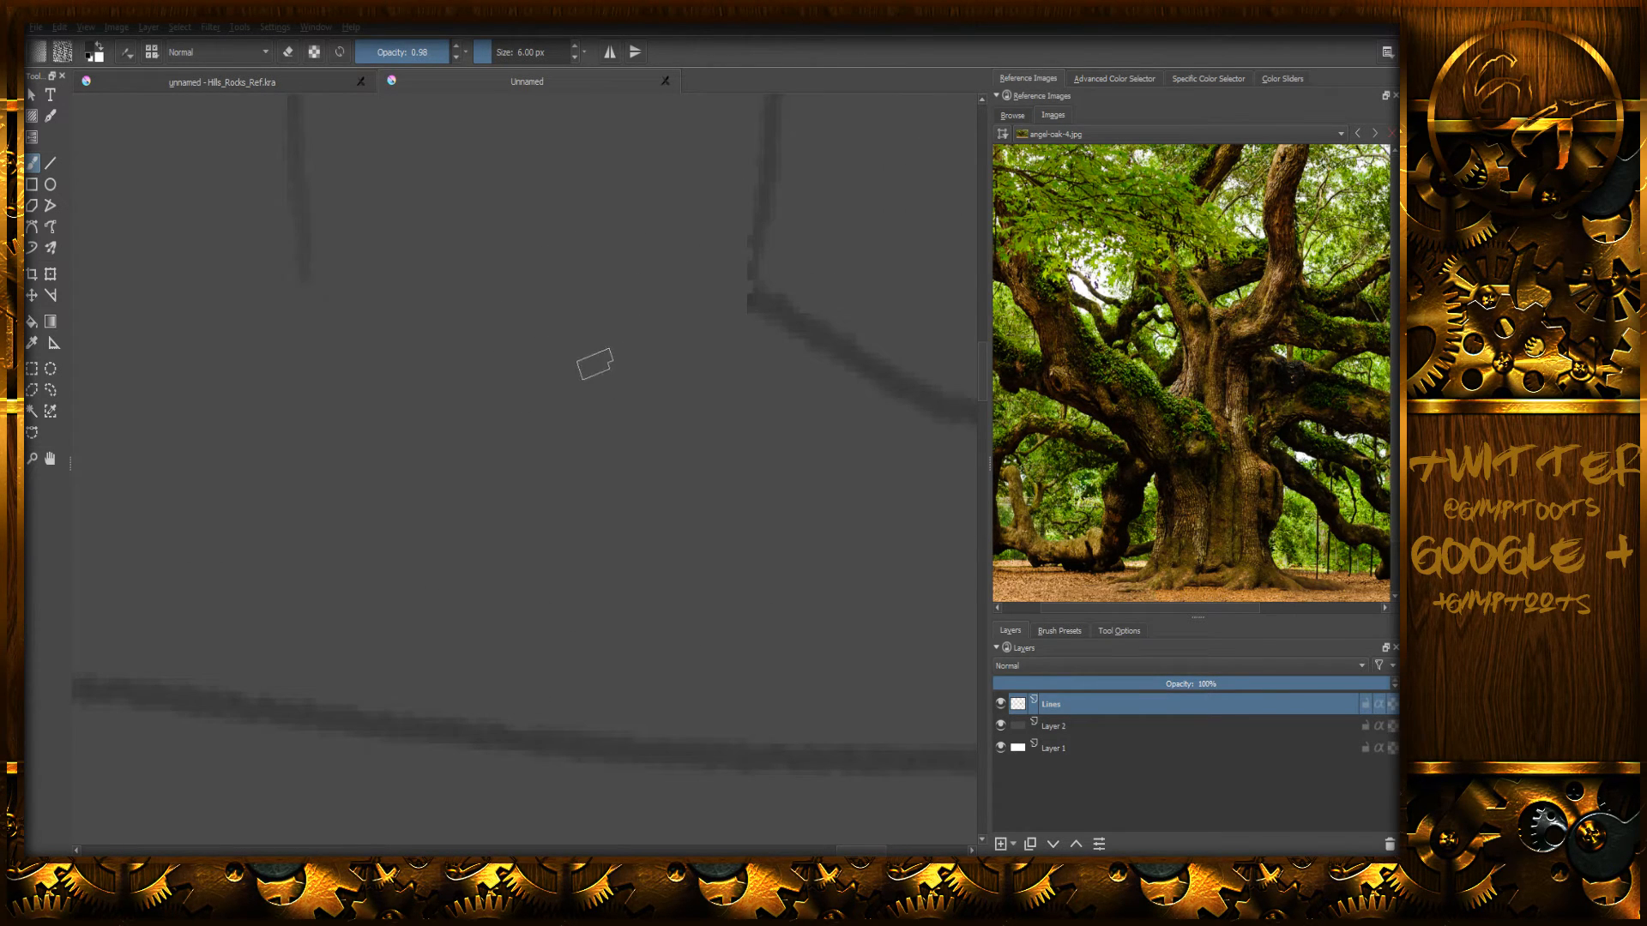
- Erase the stray end of the line at the left base of the rightmost secondary branch and redraw it downward with the 6 px brush
mouse_move(569, 375)
middle_down()
mouse_move(687, 419)
mouse_move(687, 479)
middle_up()
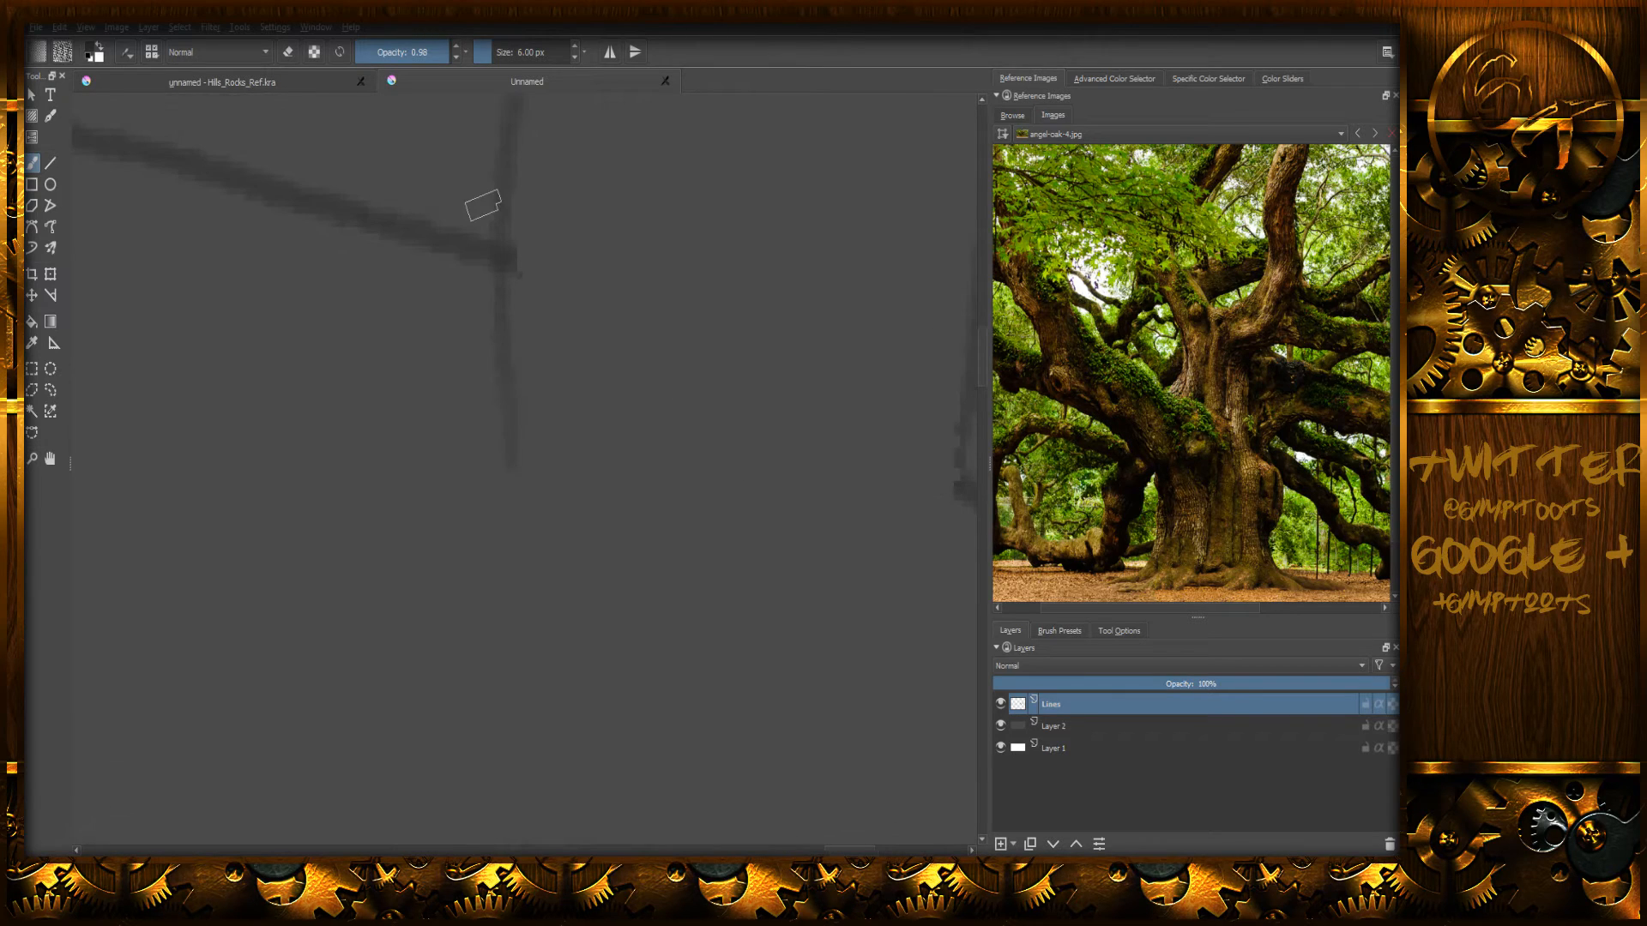
key(e)
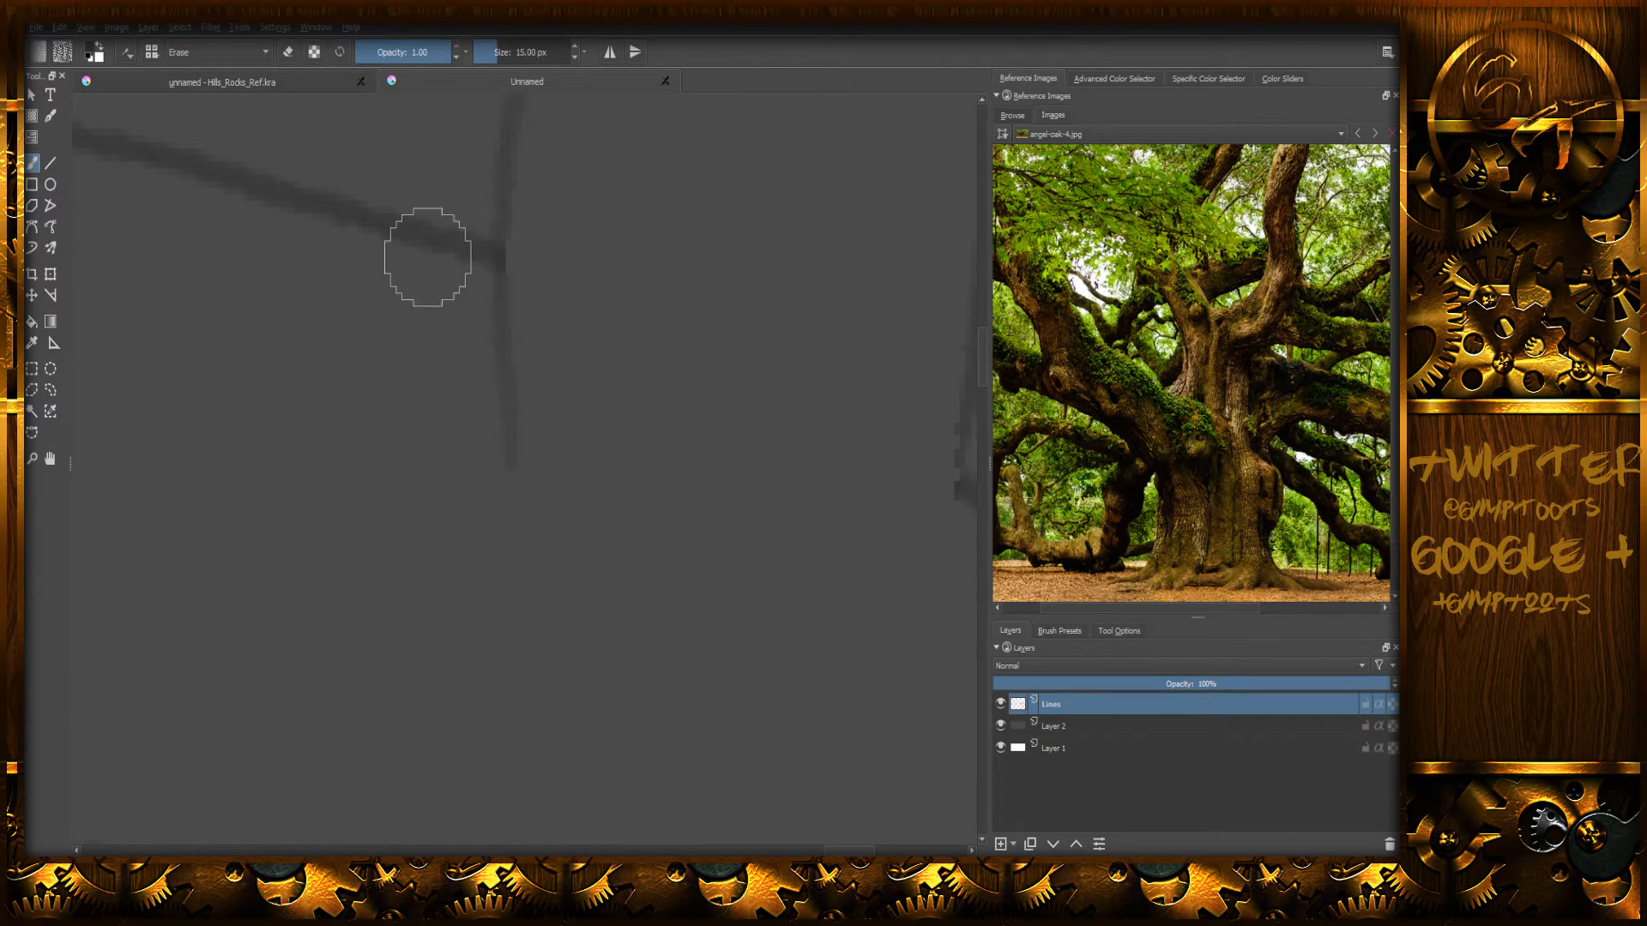
drag(568, 449, 514, 448)
key(e)
drag(506, 271, 519, 427)
- Extend the right edge of the same branch base down into the limb with a small forked crease
mouse_move(849, 532)
middle_down()
mouse_move(695, 497)
mouse_move(692, 477)
middle_up()
drag(816, 415, 777, 563)
drag(805, 499, 845, 568)
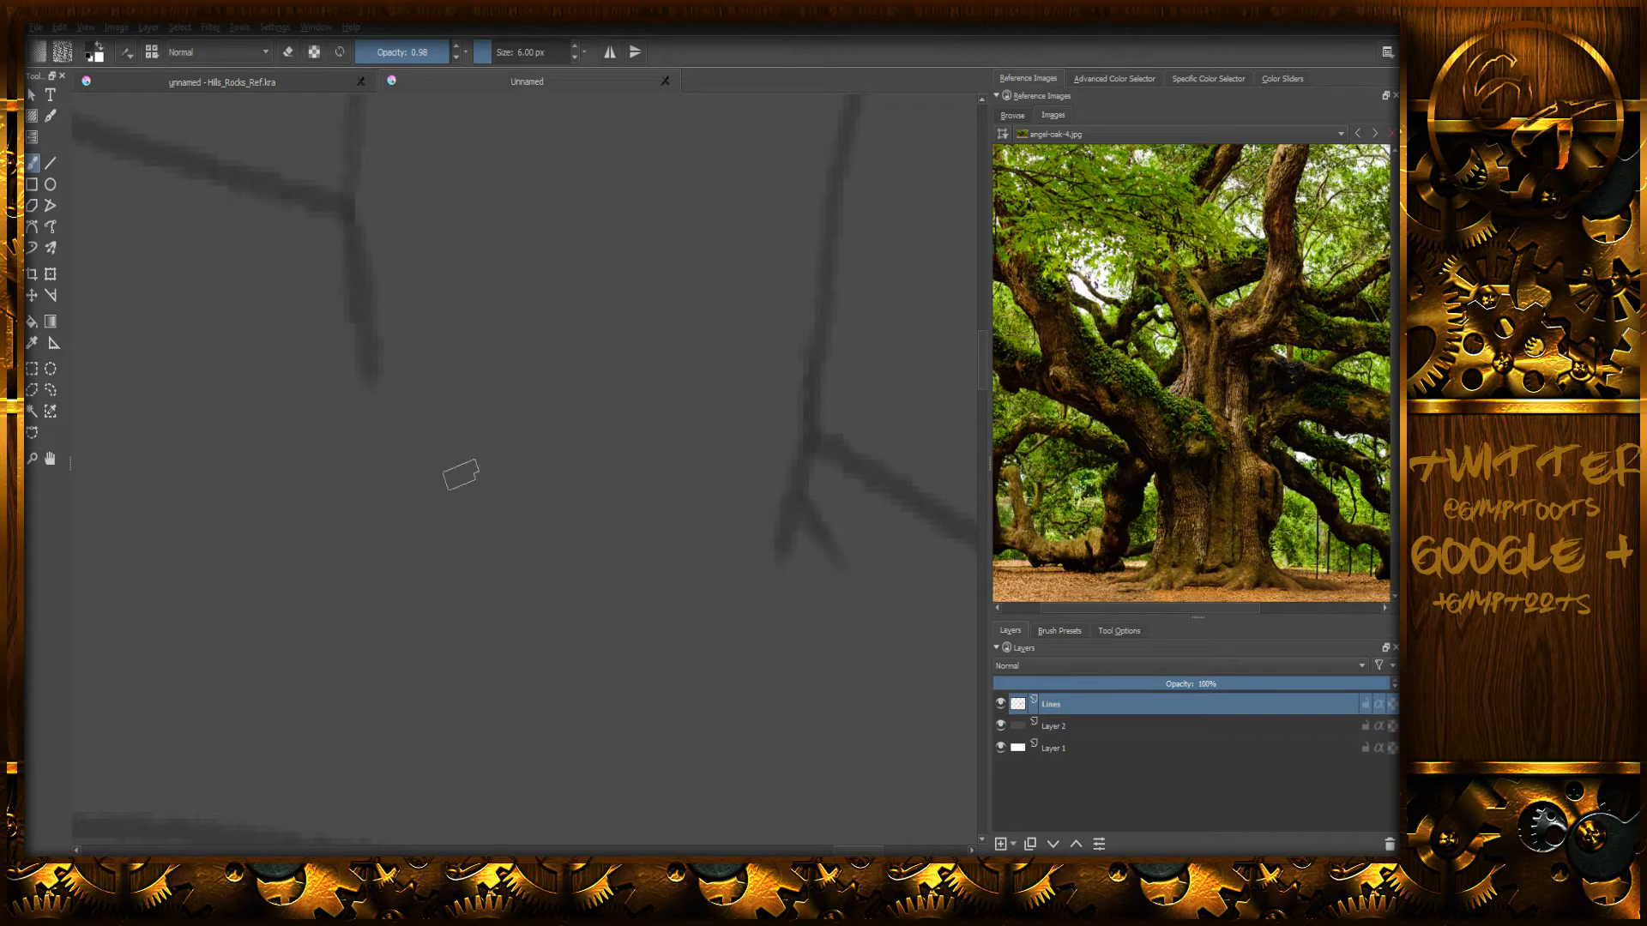
- Add short curved crease strokes below both corners of the branch base where it joins the limb
mouse_move(354, 294)
mouse_down()
mouse_move(275, 359)
mouse_move(432, 412)
mouse_up()
mouse_move(778, 568)
mouse_down()
mouse_move(696, 549)
mouse_move(755, 612)
mouse_up()
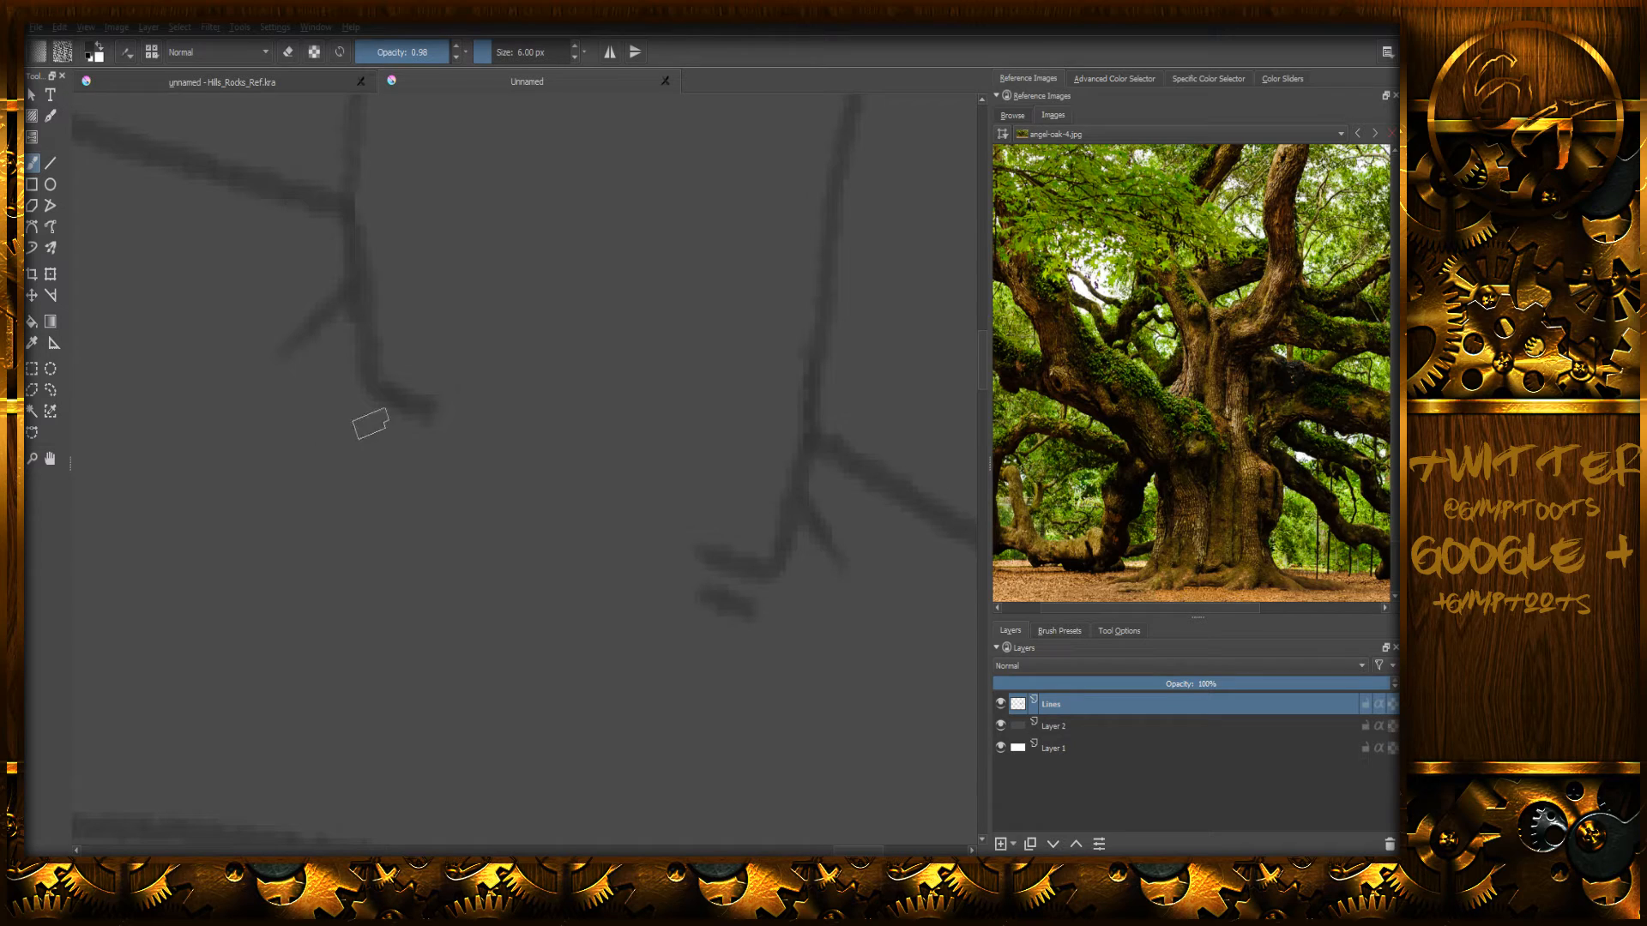
drag(374, 422, 424, 449)
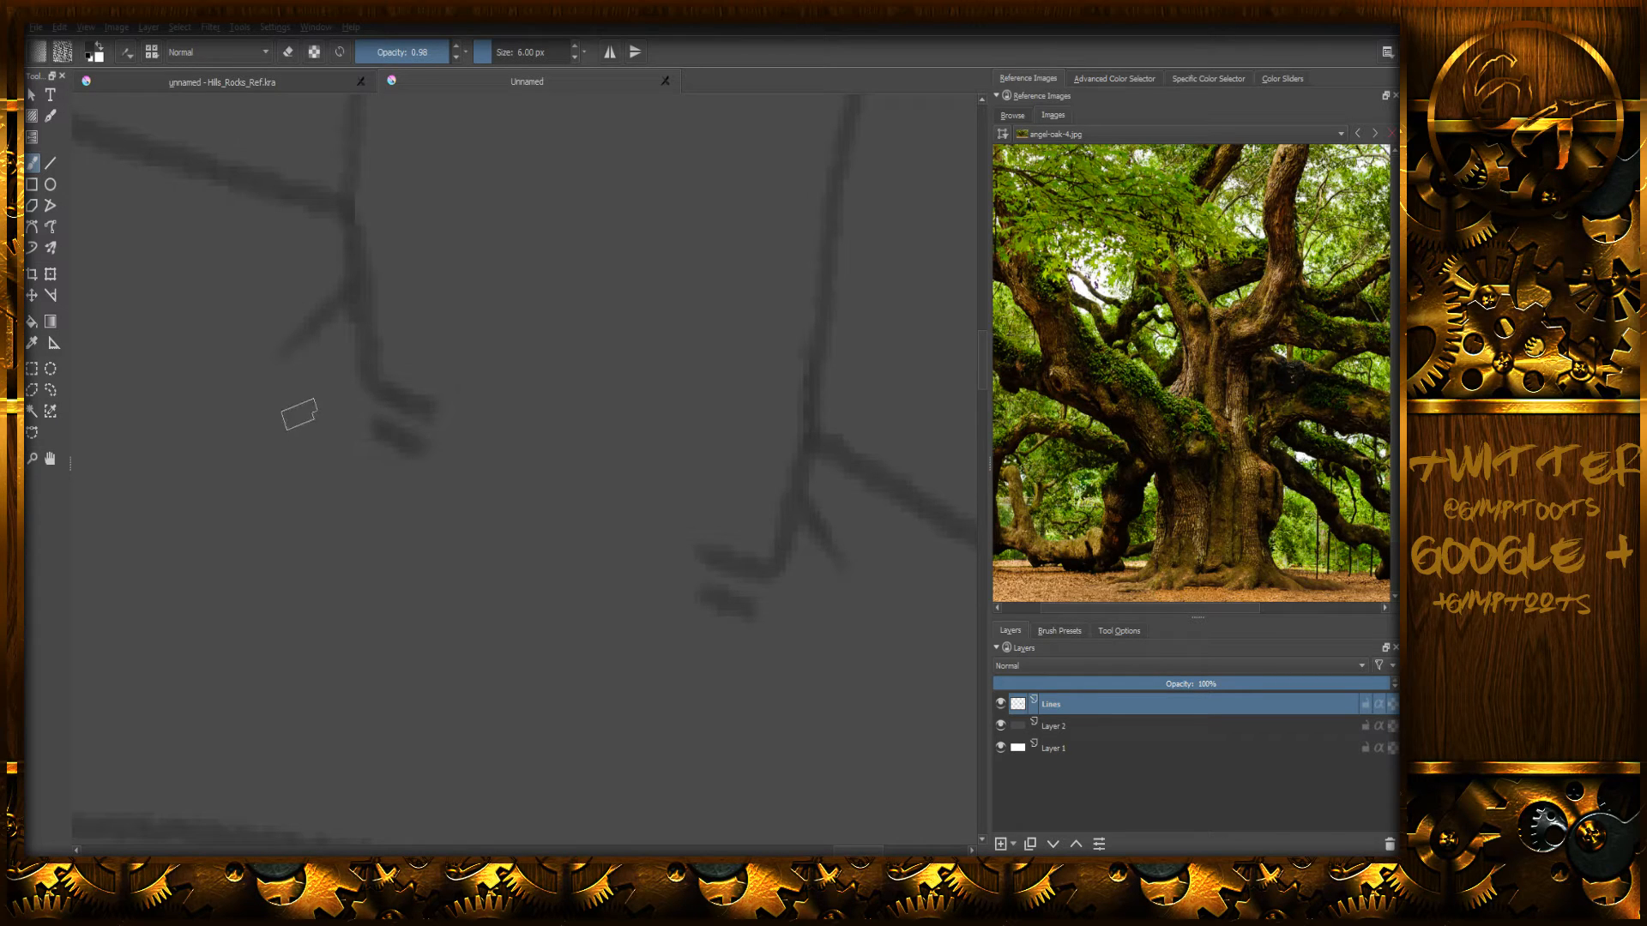
drag(320, 425, 457, 474)
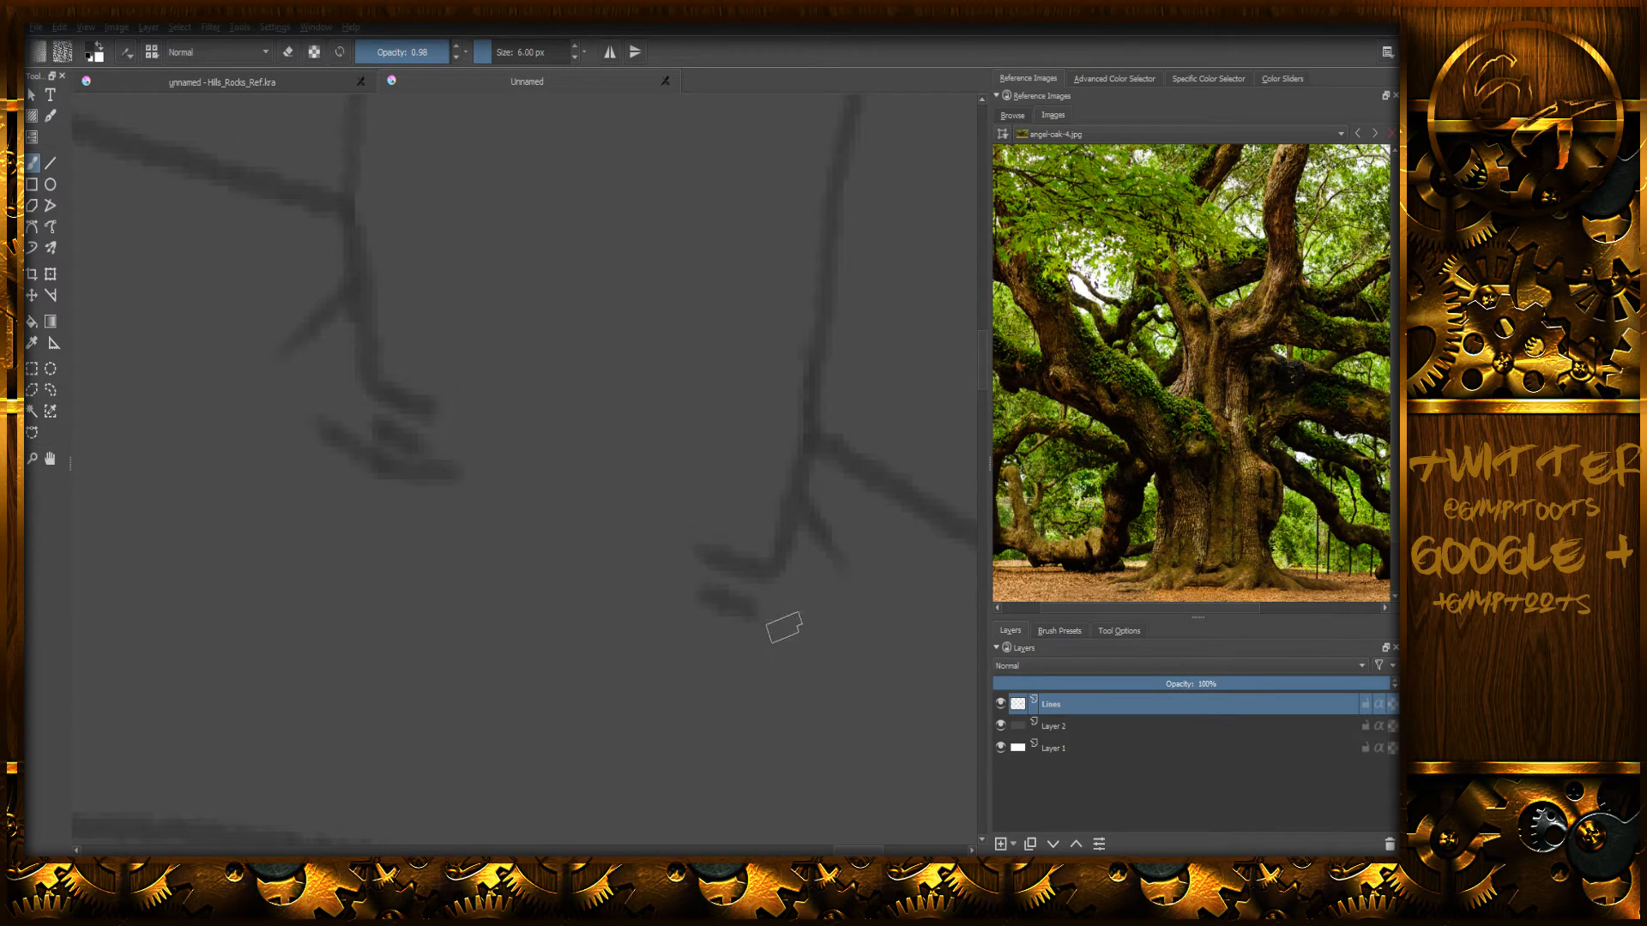
mouse_move(795, 639)
mouse_down()
mouse_move(677, 618)
mouse_move(639, 592)
mouse_up()
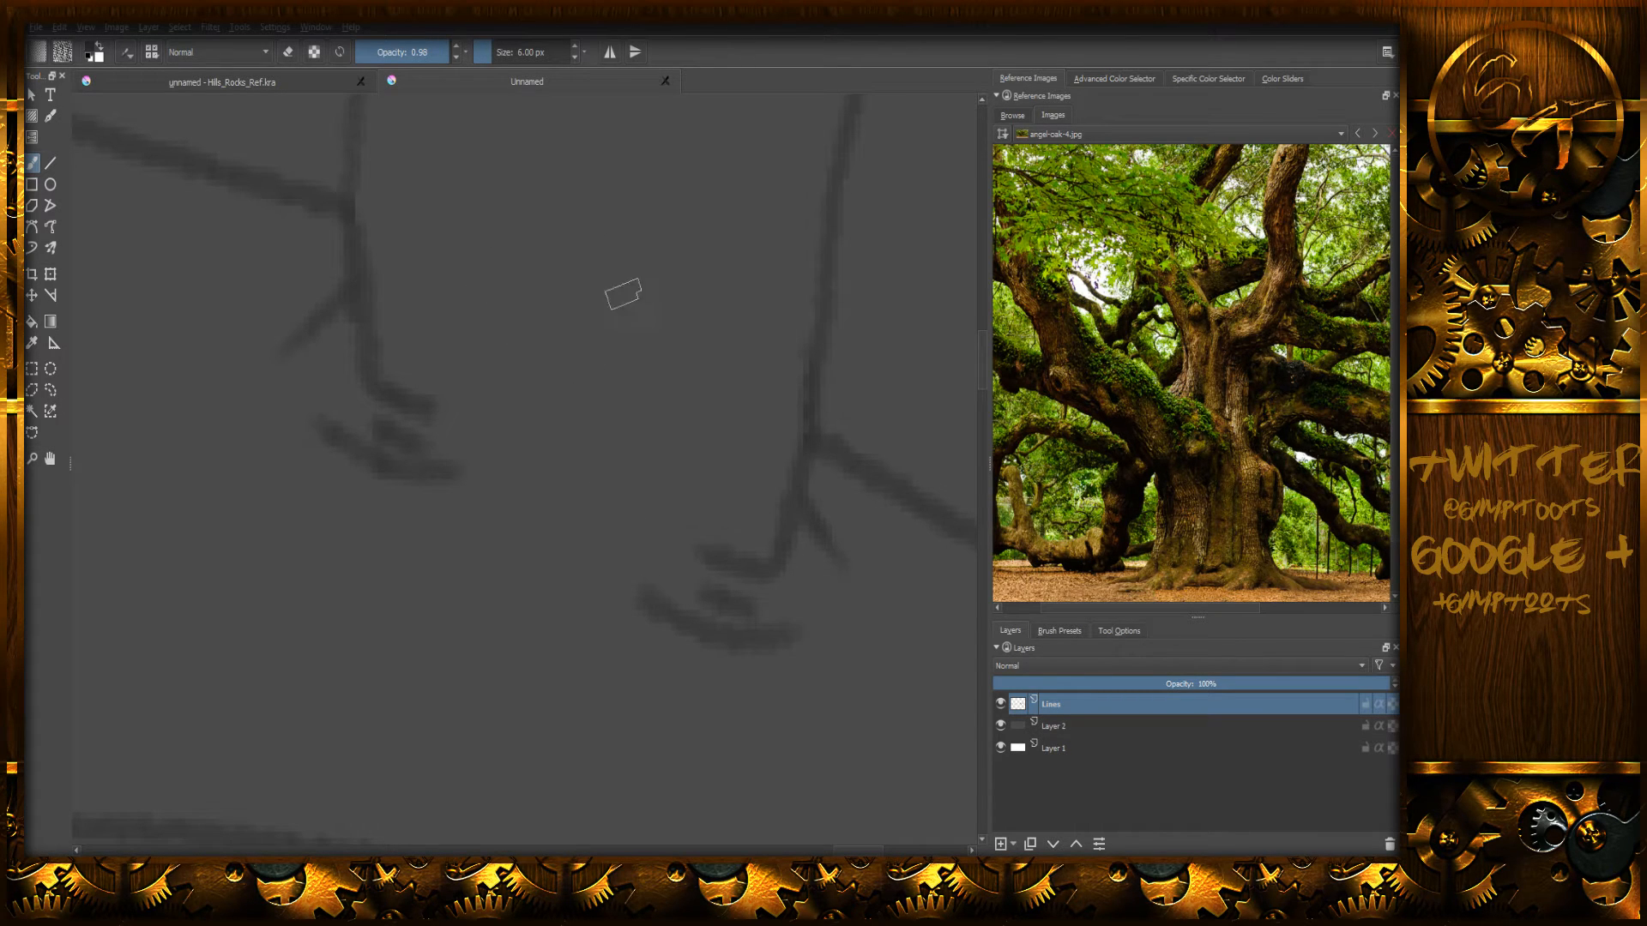
- Sketch a small oval knot inside the bend of the upper branch and fill its inner oval dark
scroll(689, 283, down, 2)
scroll(669, 357, down, 2)
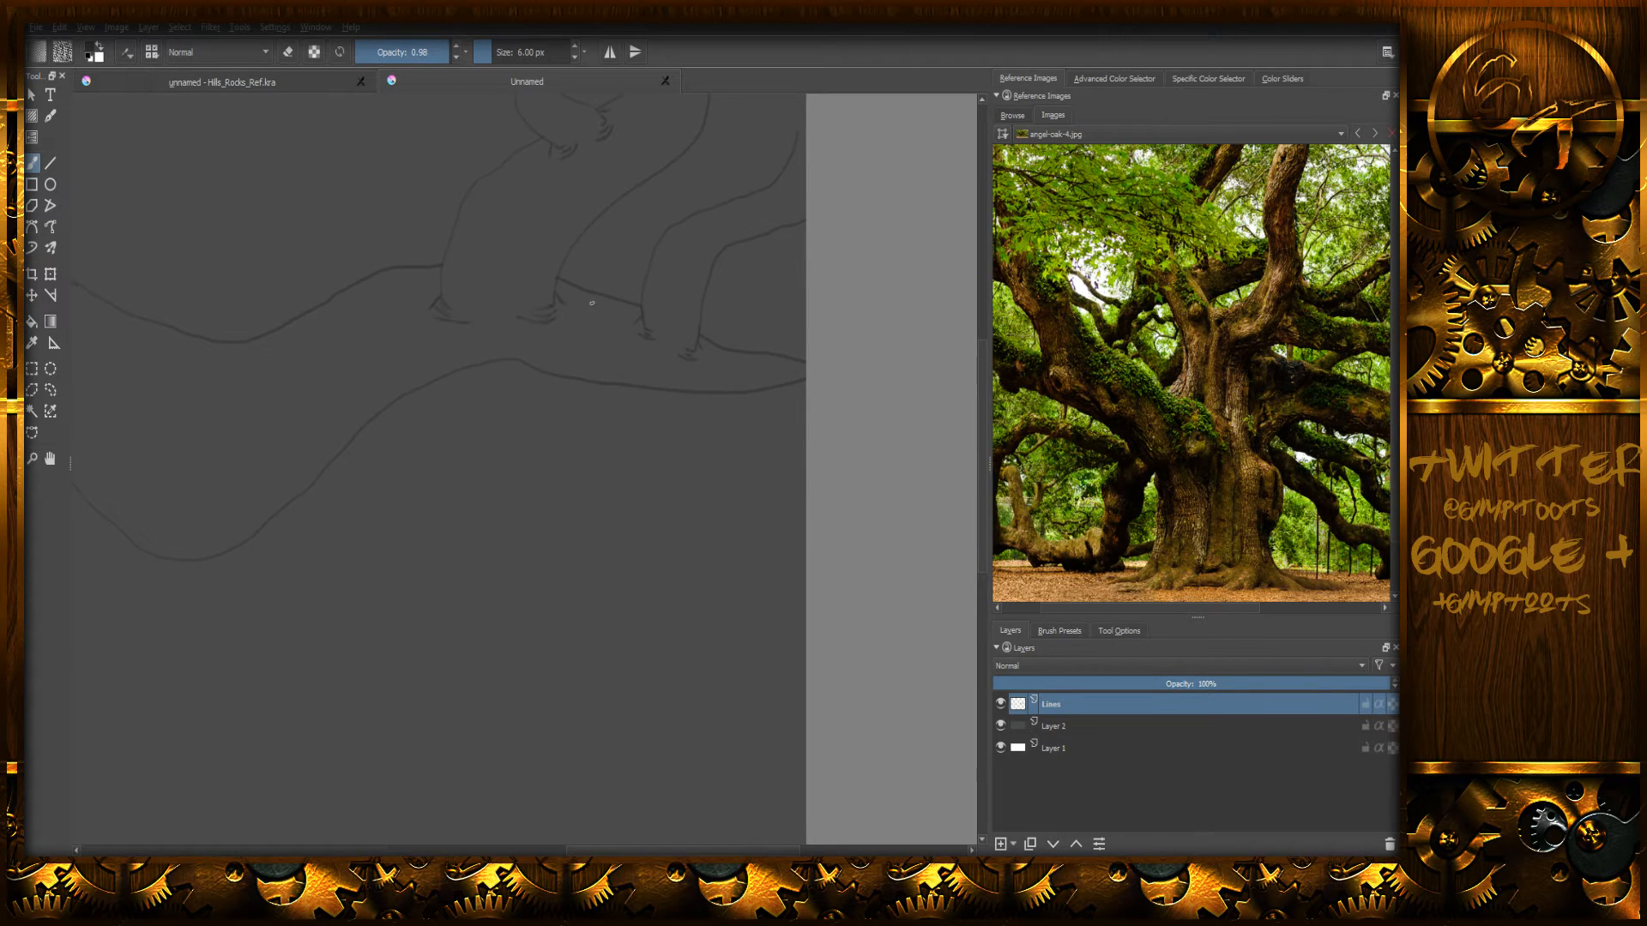
drag(599, 357, 640, 358)
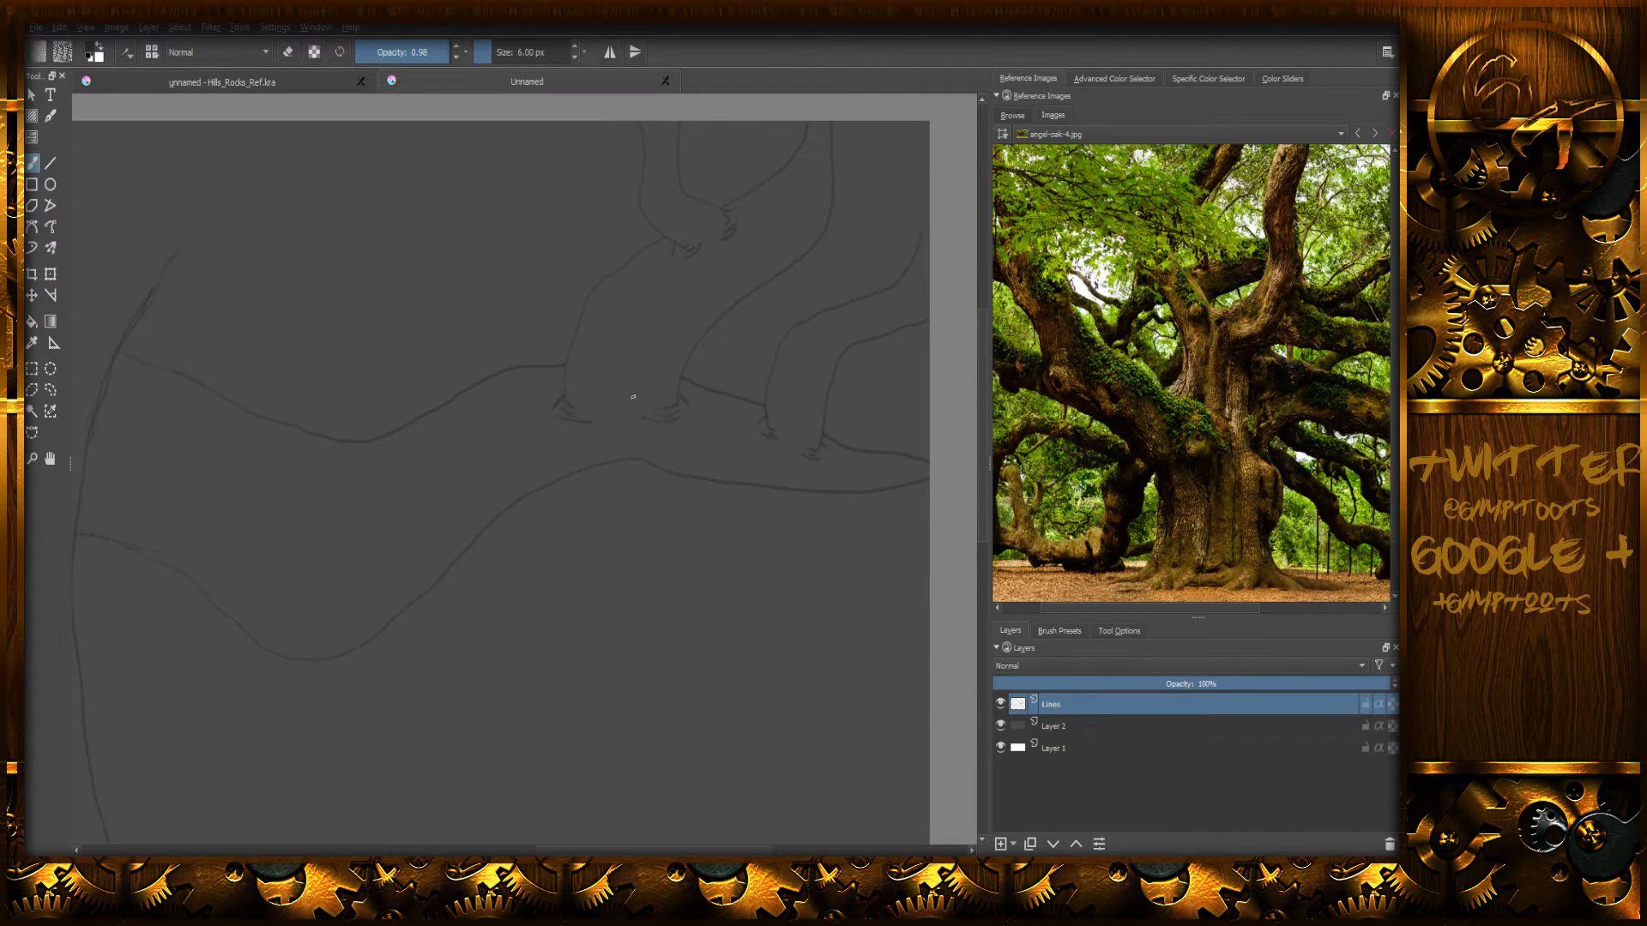
drag(861, 278, 752, 330)
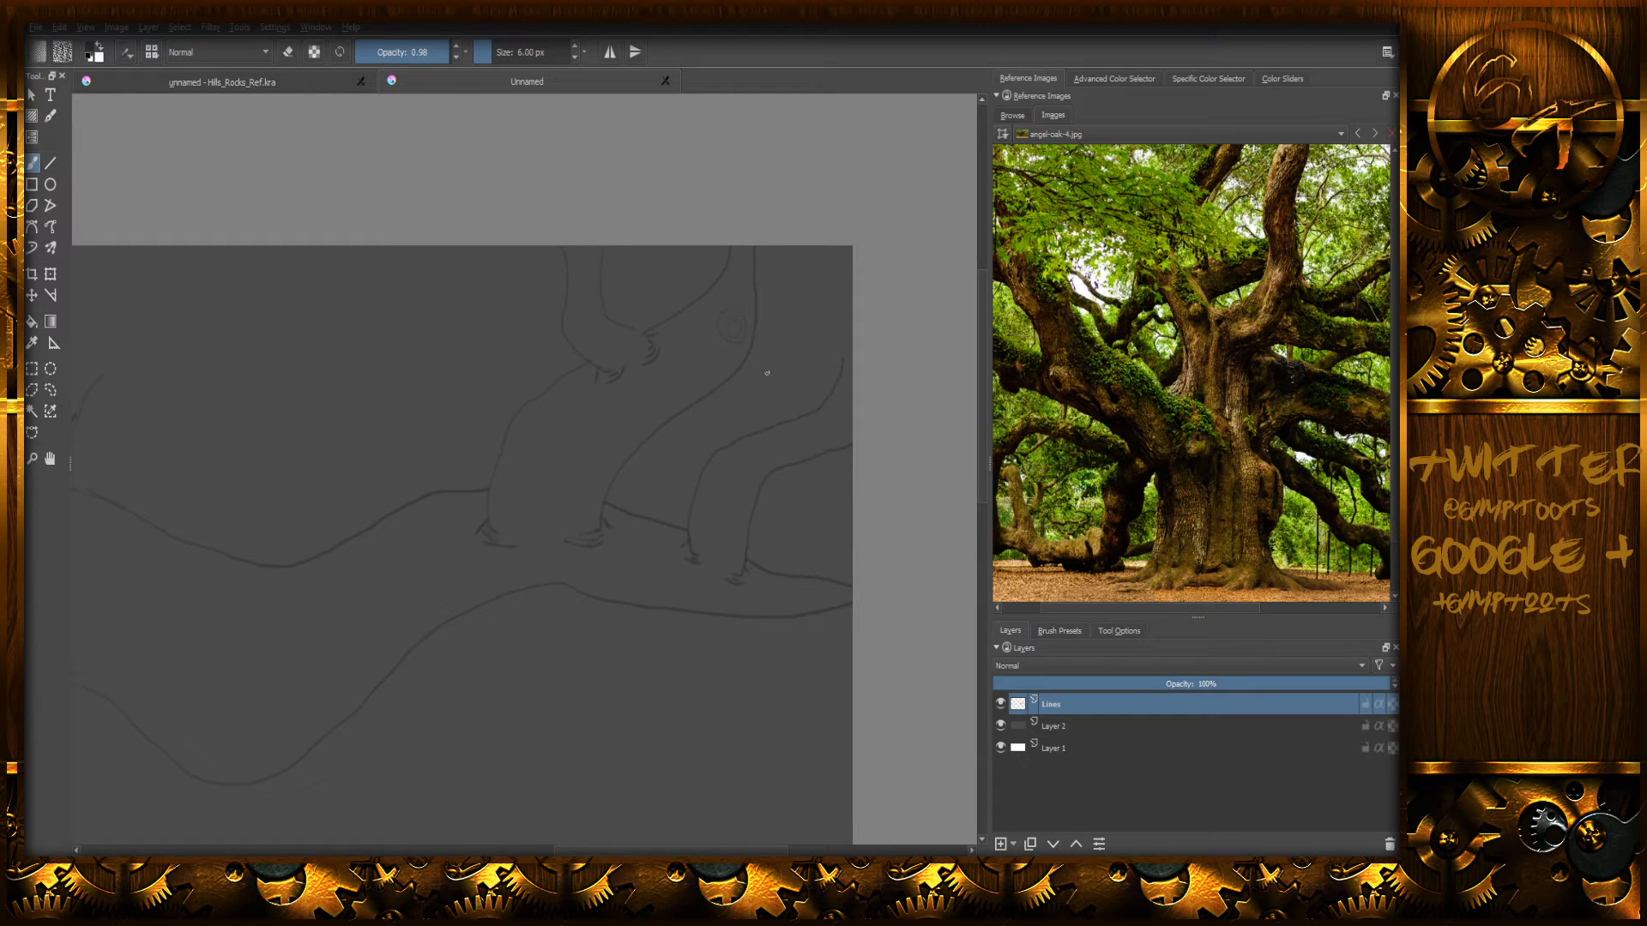
scroll(773, 321, up, 5)
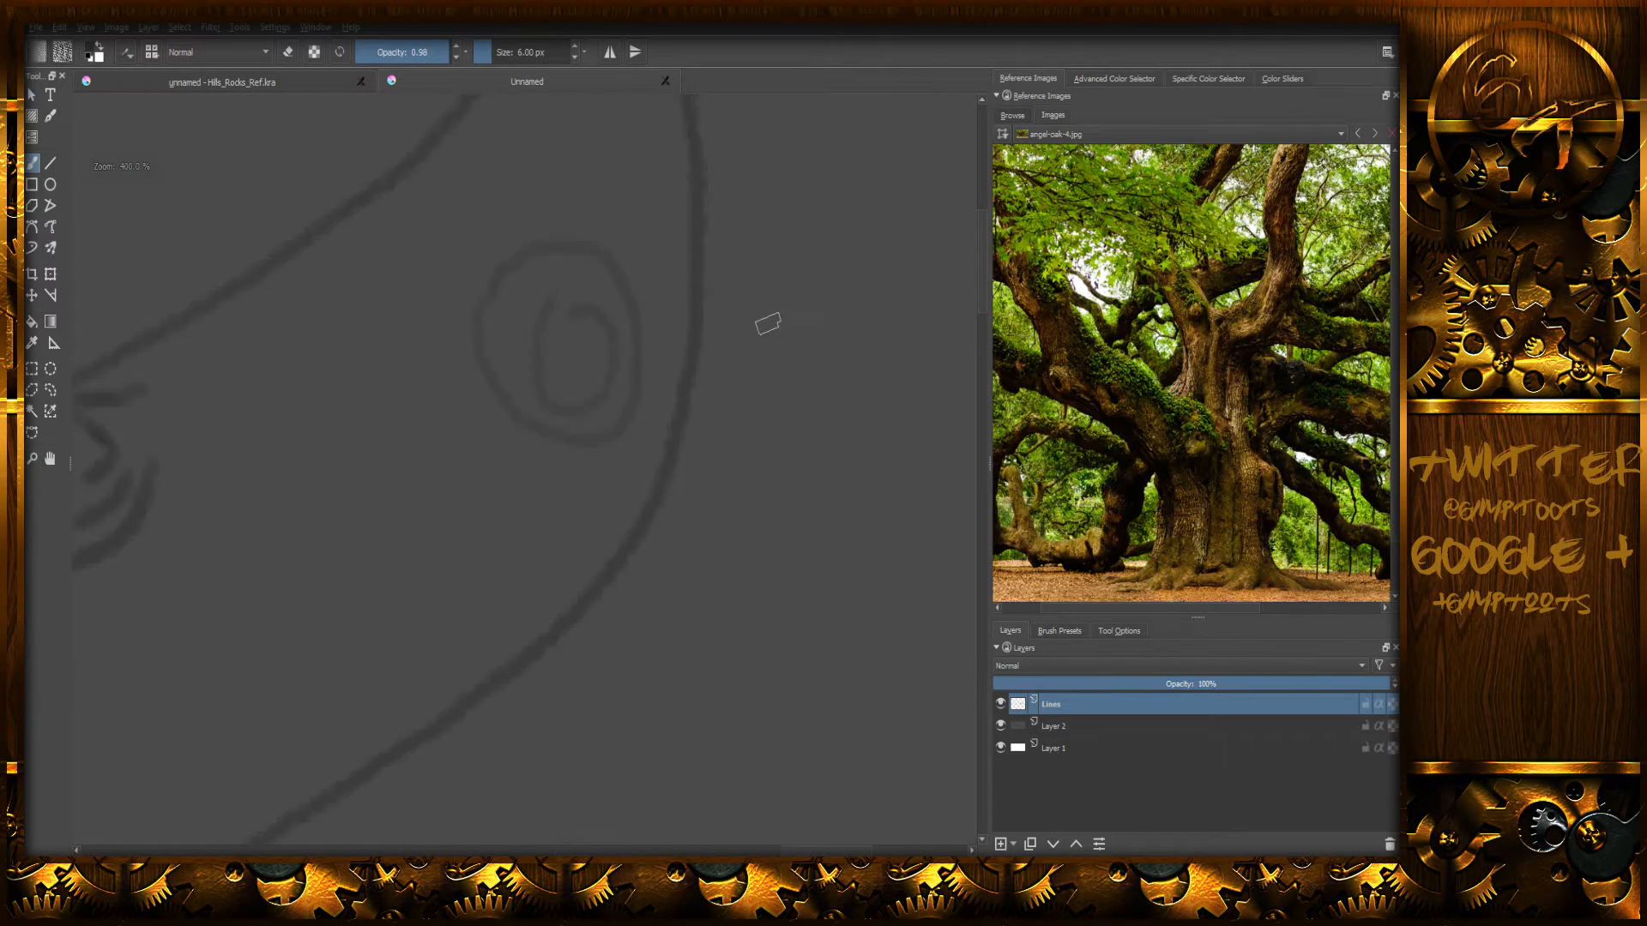
drag(615, 320, 635, 357)
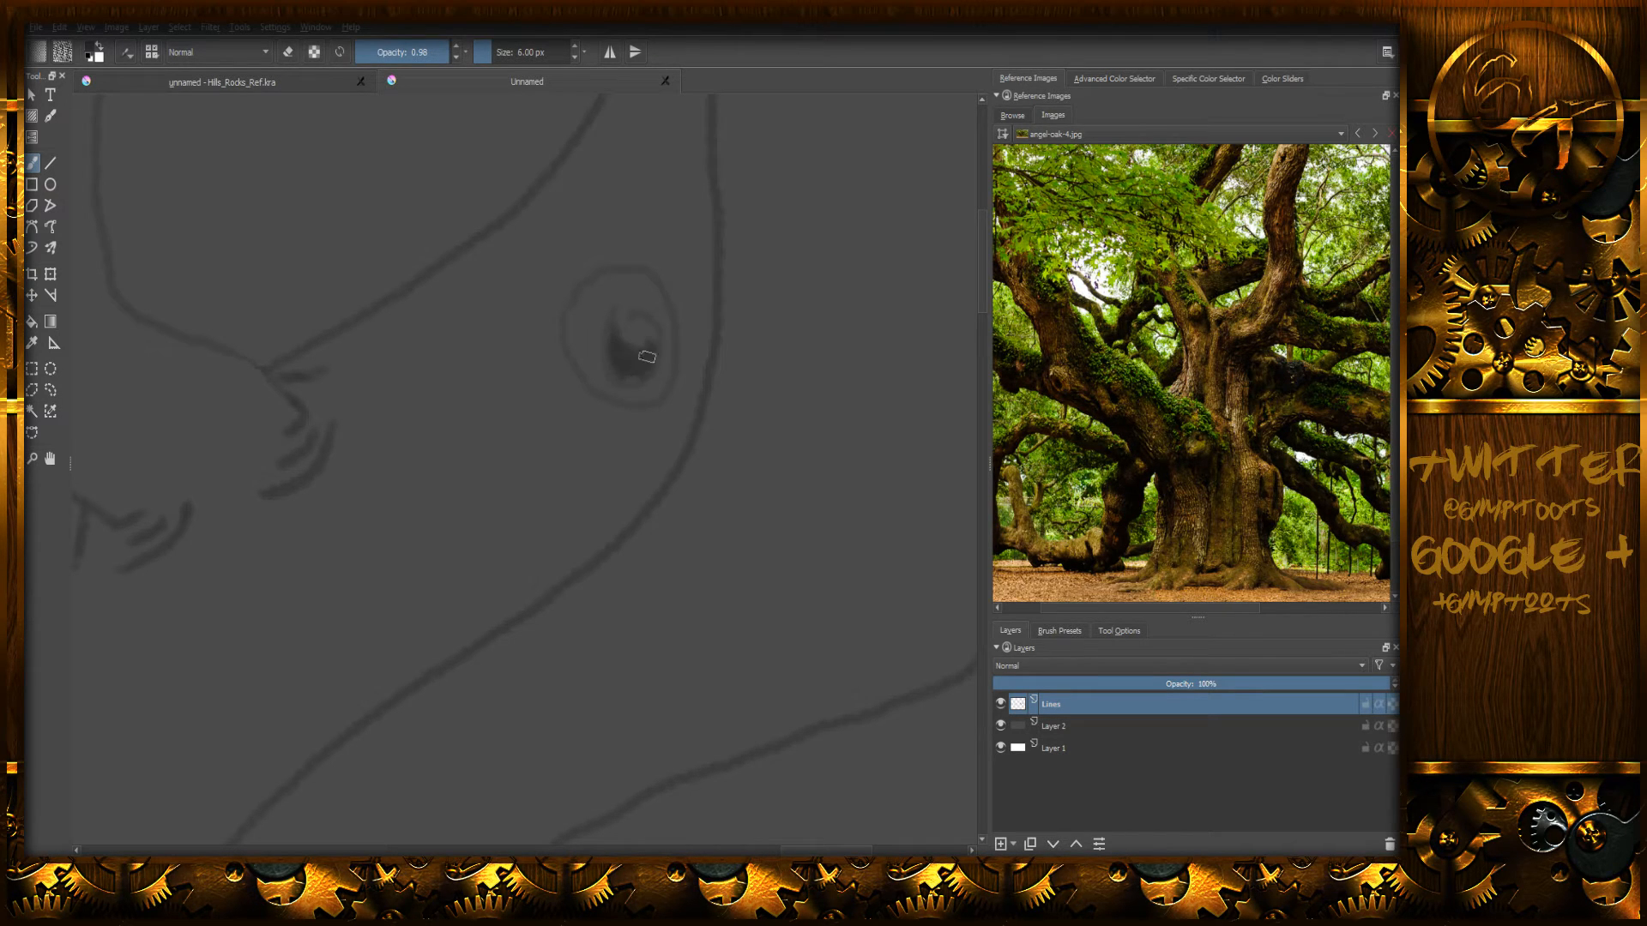
mouse_move(627, 329)
mouse_down()
mouse_move(642, 324)
mouse_move(622, 352)
mouse_move(634, 377)
mouse_move(611, 365)
mouse_move(617, 319)
mouse_move(623, 372)
mouse_move(649, 322)
mouse_move(642, 336)
mouse_move(621, 321)
mouse_move(627, 363)
mouse_up()
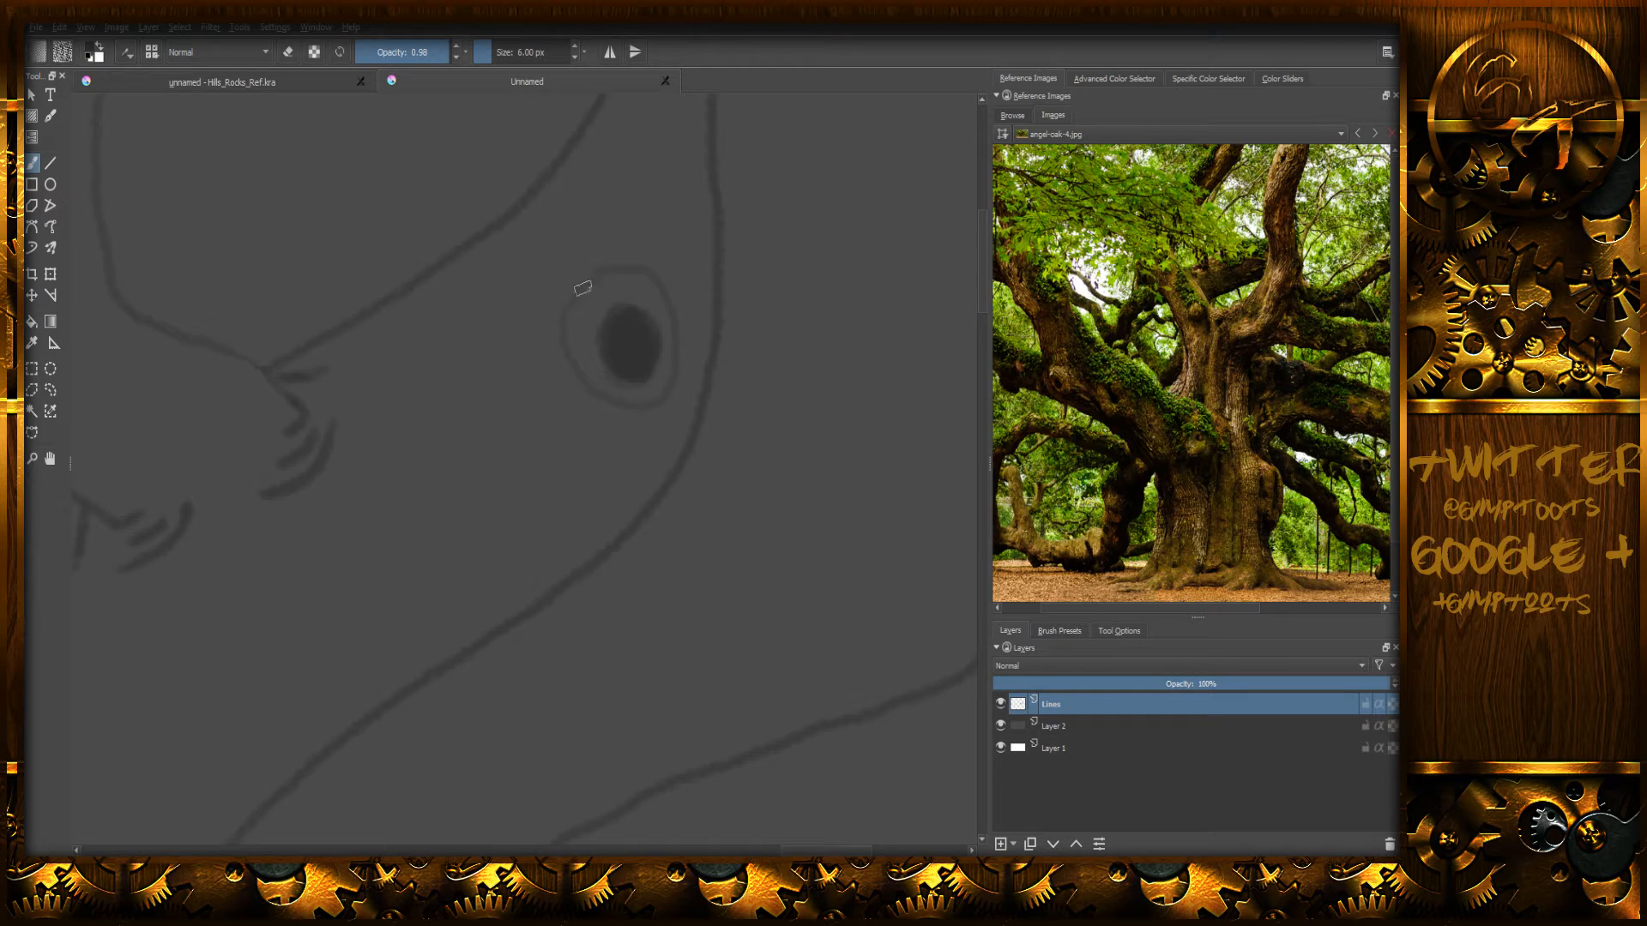
- Reduce the brush size to 3 px and draw fine broken rings around the upper branch's dark knot
key(bracketleft)
key(bracketleft)
key(bracketleft)
drag(603, 384, 614, 391)
scroll(679, 309, up, 1)
scroll(679, 318, down, 5)
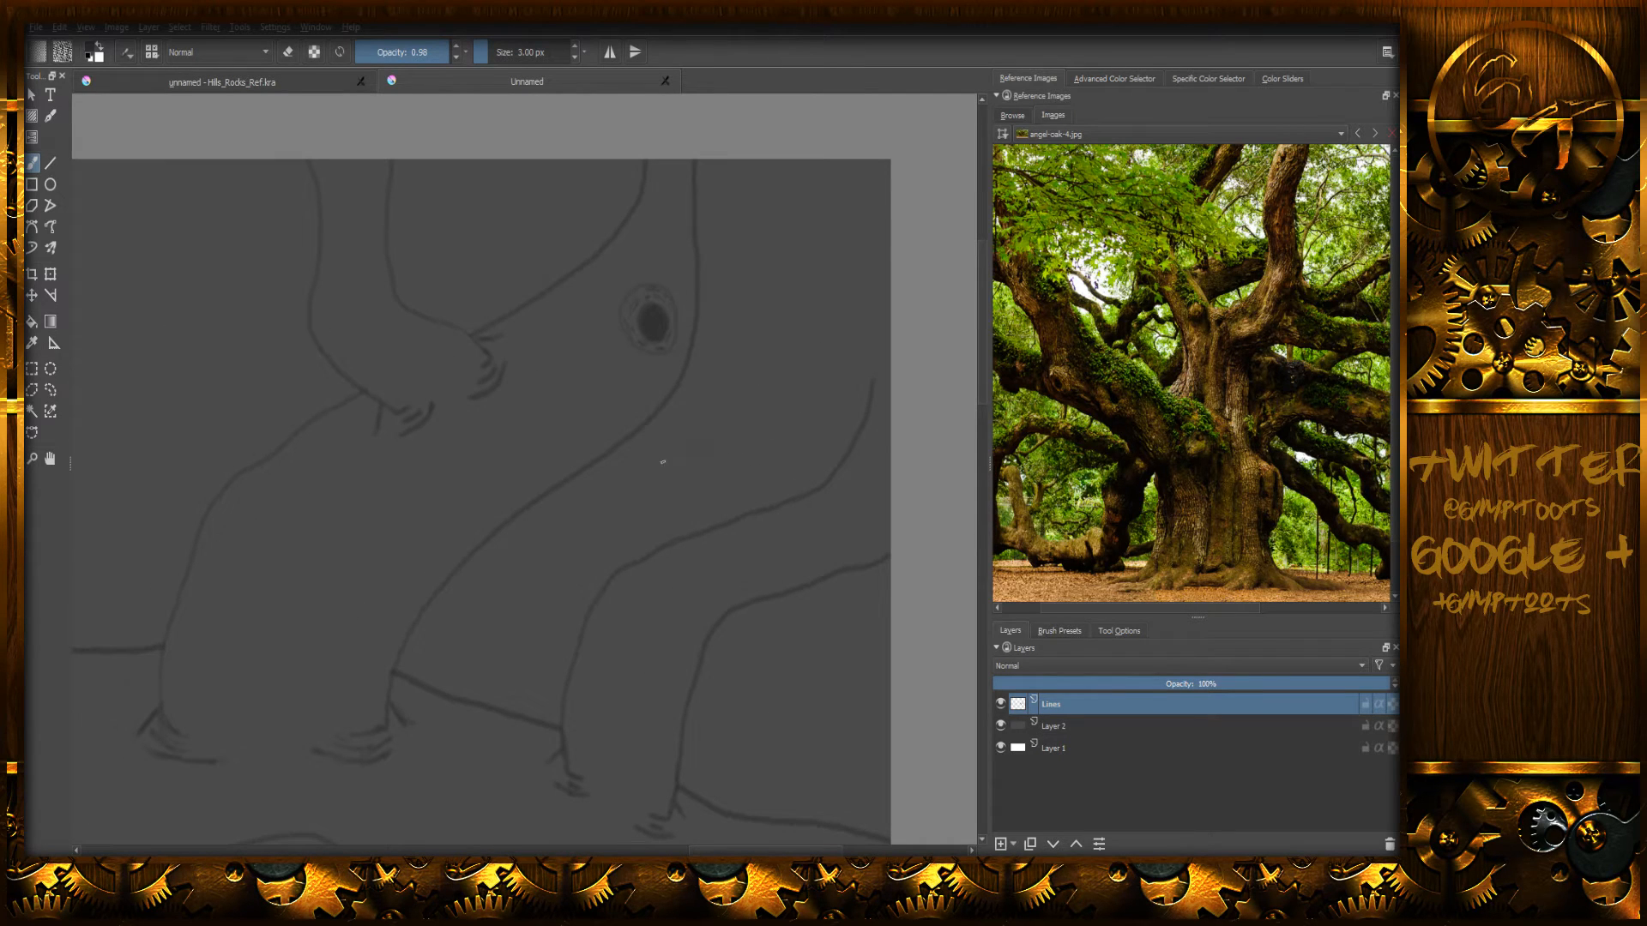
scroll(677, 448, down, 5)
scroll(661, 463, up, 4)
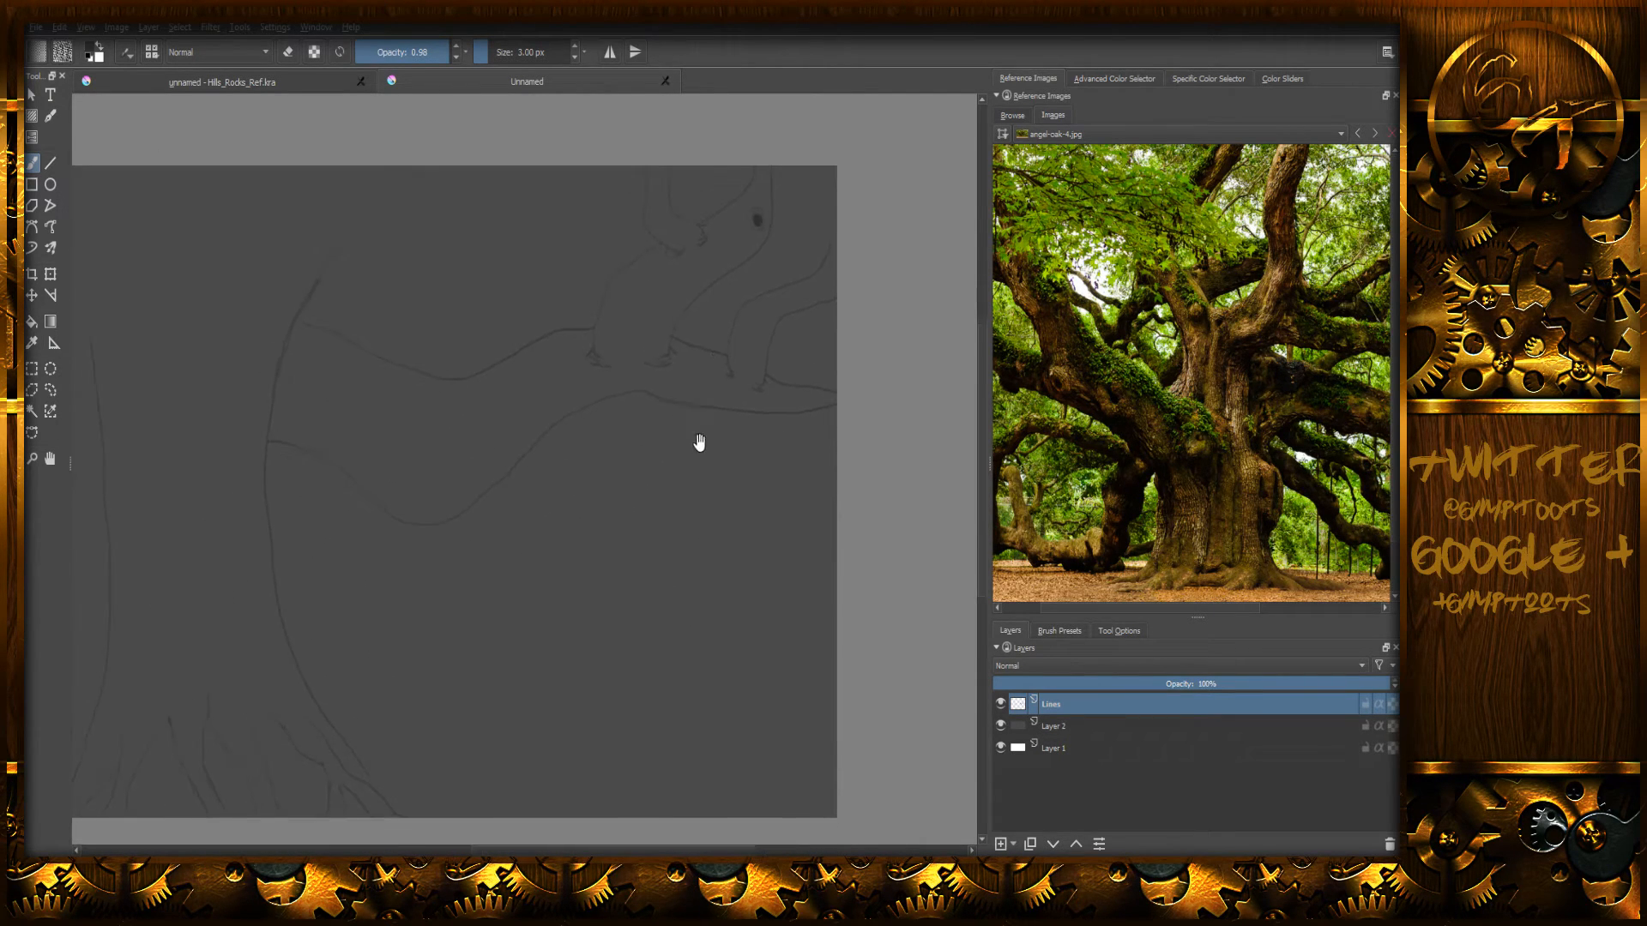
middle_drag(649, 435, 703, 462)
middle_drag(668, 425, 636, 493)
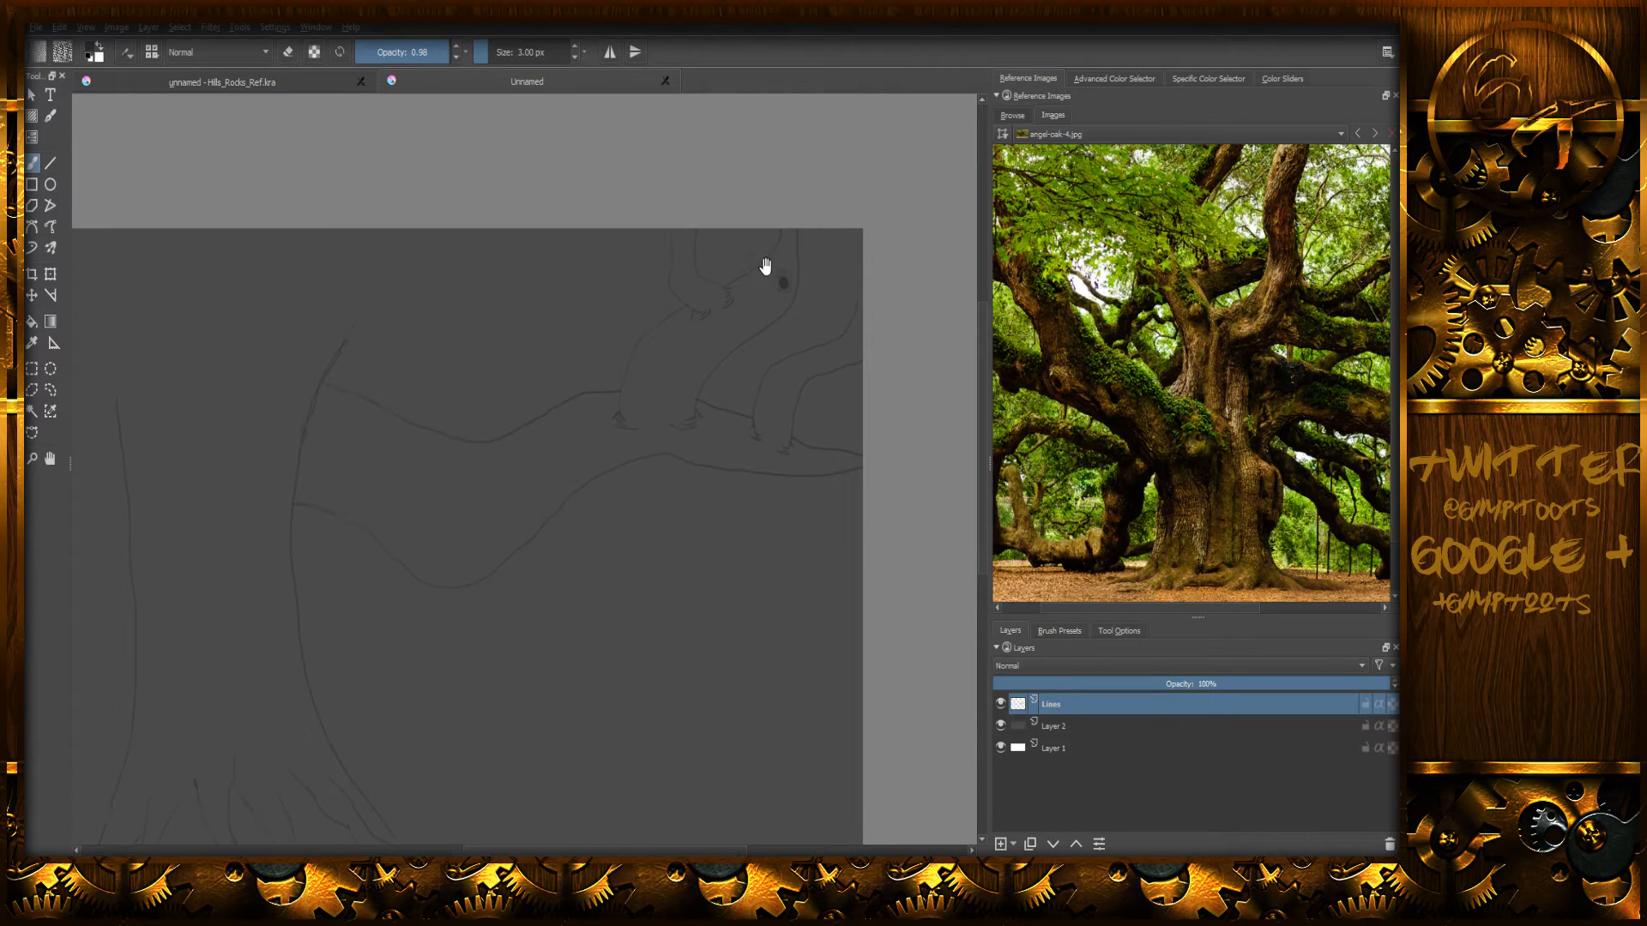
scroll(797, 274, down, 2)
scroll(798, 294, up, 6)
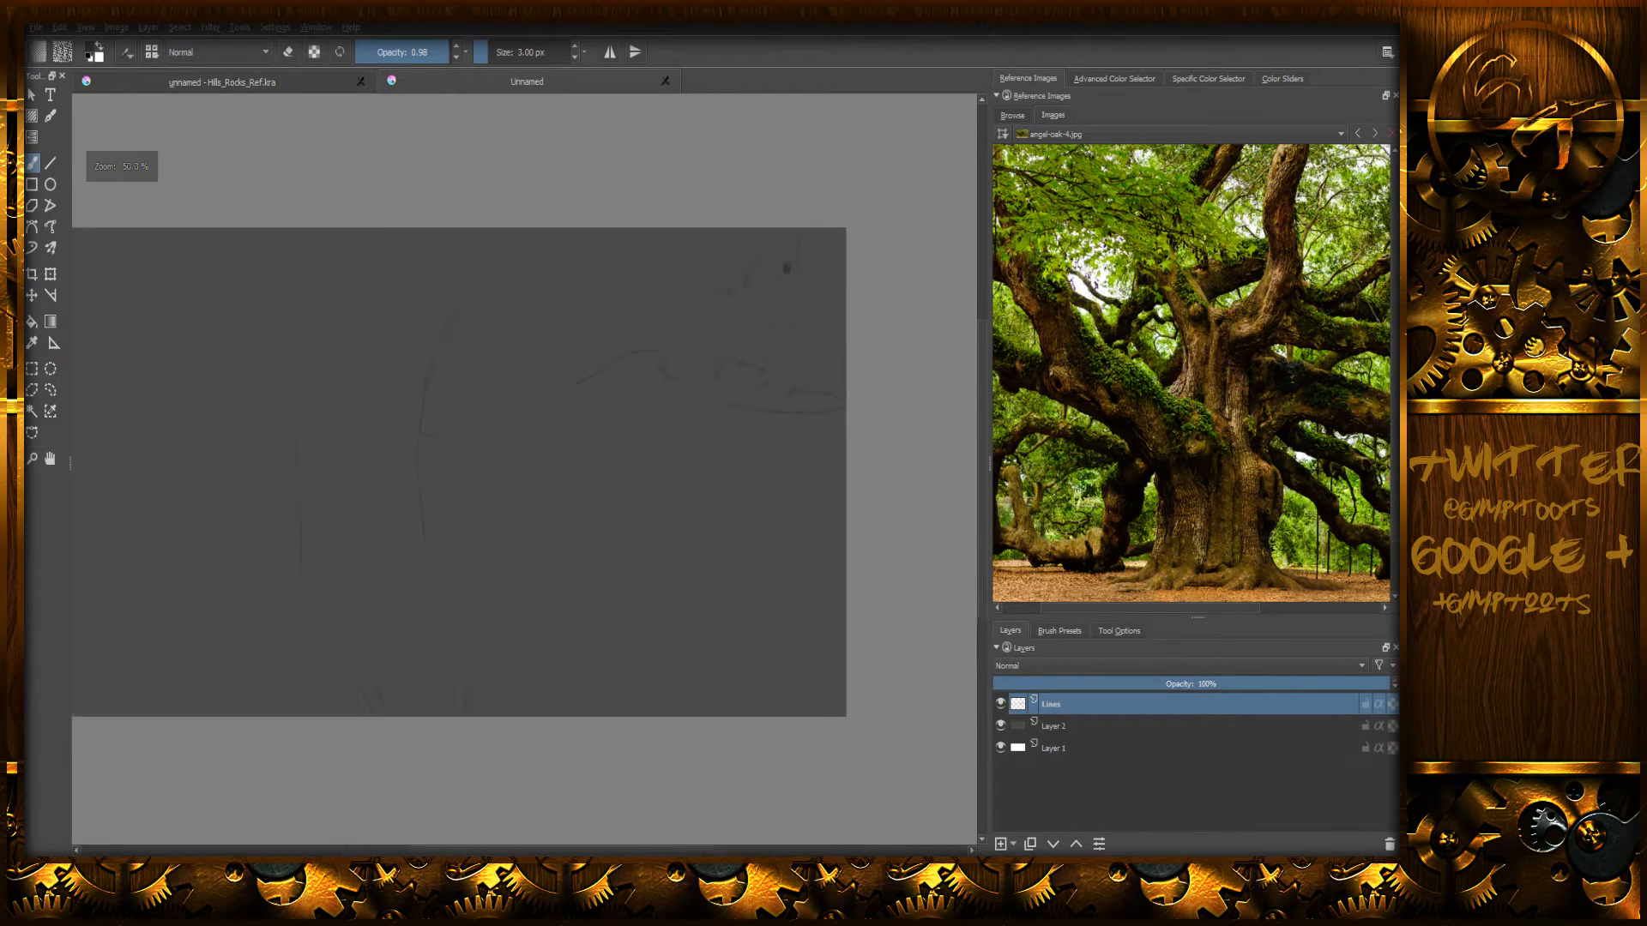
scroll(797, 295, down, 1)
middle_drag(765, 122, 781, 349)
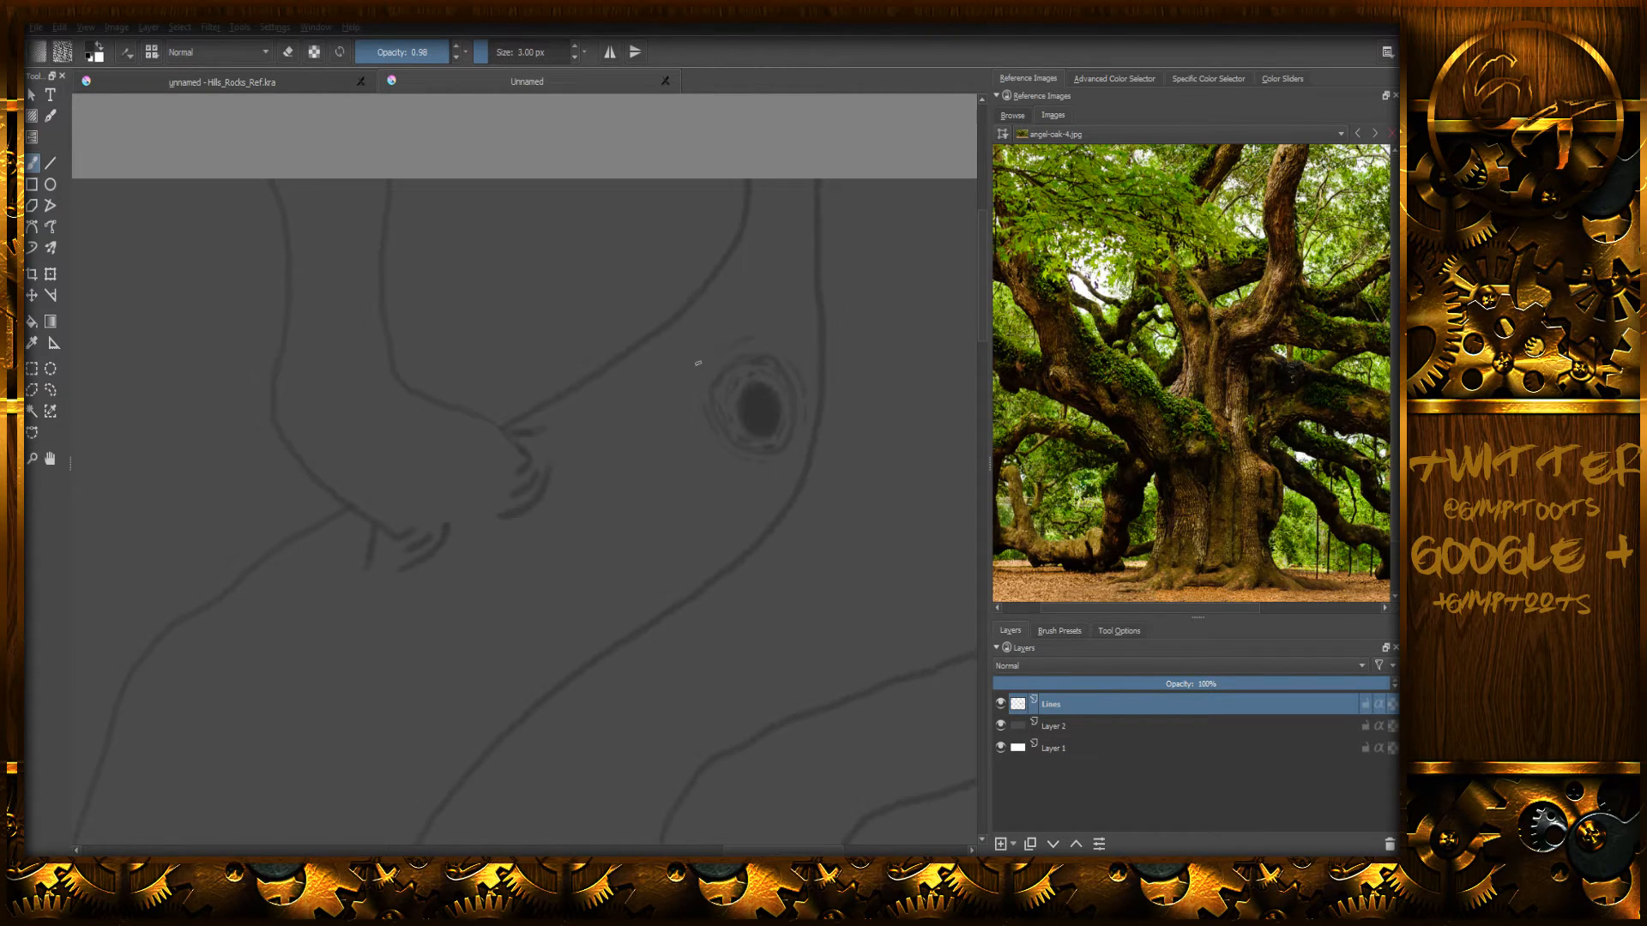
- Sketch two nested arches for a larger knot hole in the sag of the main limb's lower edge
scroll(743, 489, up, 1)
scroll(743, 489, down, 1)
scroll(746, 490, up, 2)
scroll(750, 495, down, 4)
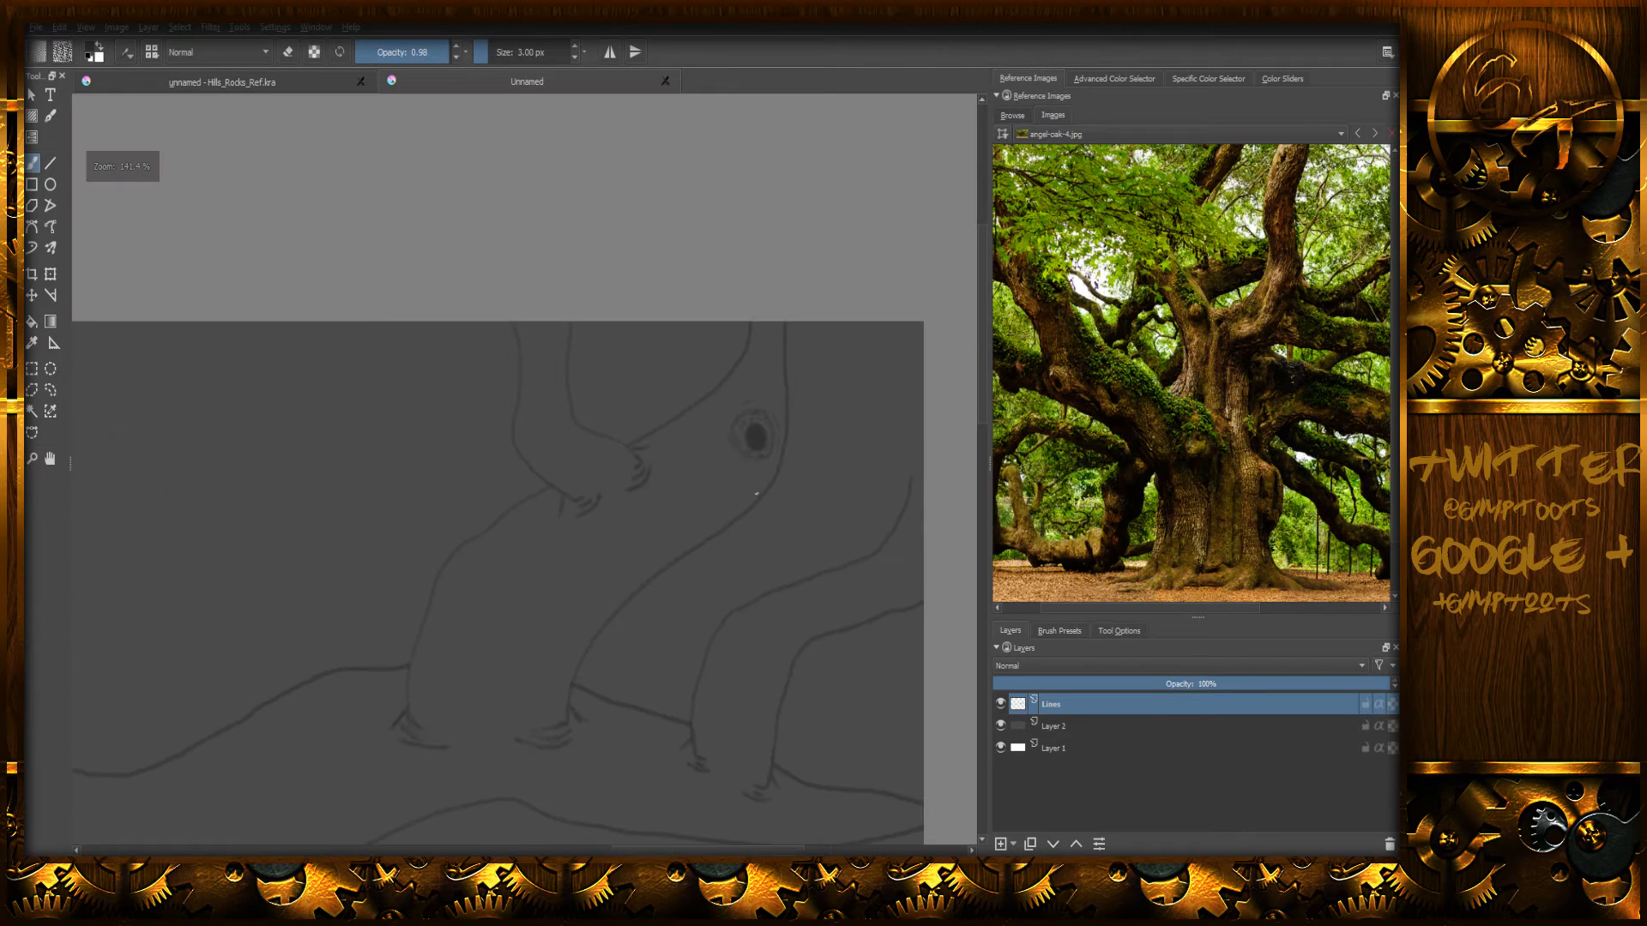
mouse_move(757, 570)
middle_down()
mouse_move(724, 497)
mouse_move(750, 511)
mouse_move(754, 463)
mouse_move(728, 481)
middle_up()
scroll(748, 566, down, 3)
middle_drag(714, 603, 774, 510)
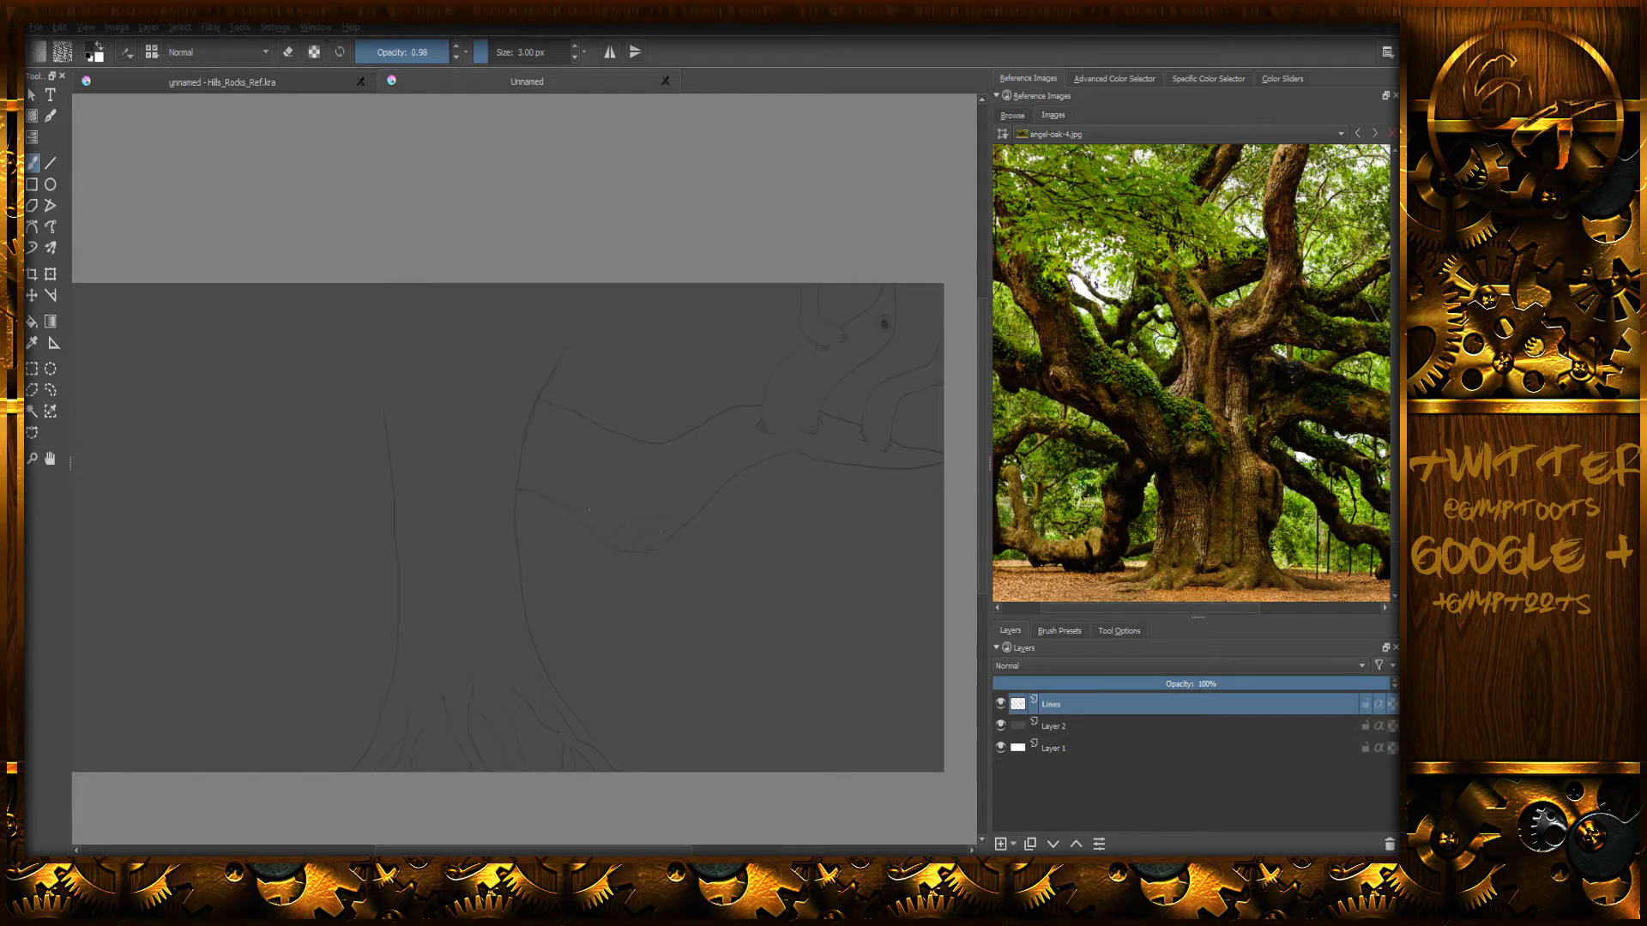
scroll(706, 577, down, 3)
scroll(704, 577, up, 4)
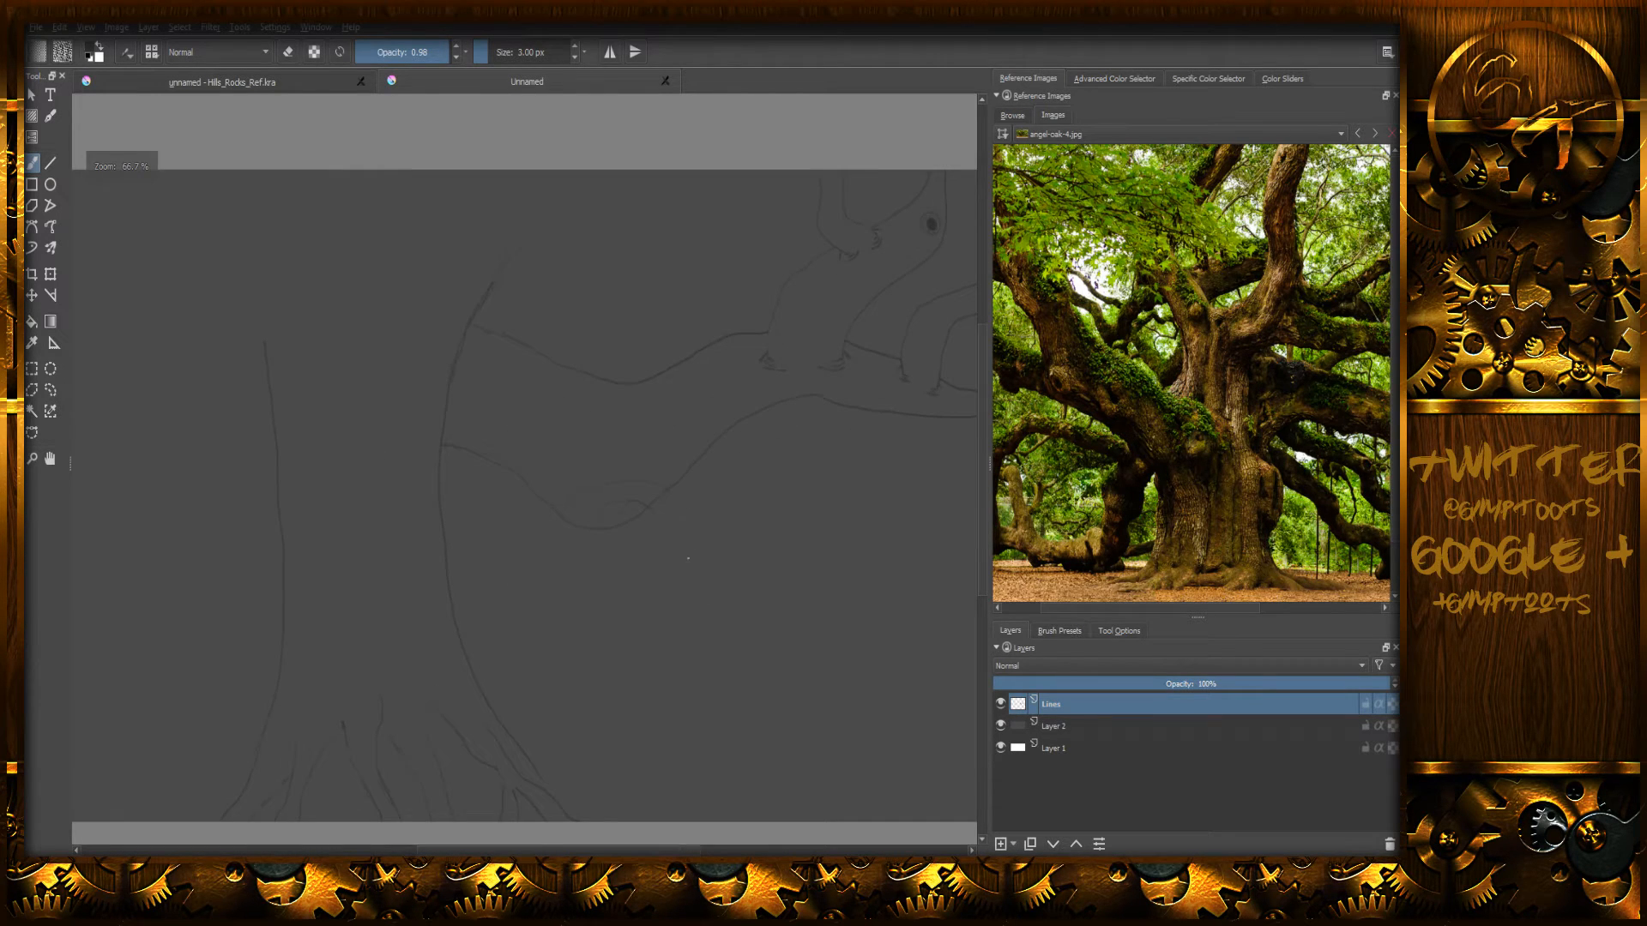
scroll(693, 563, up, 3)
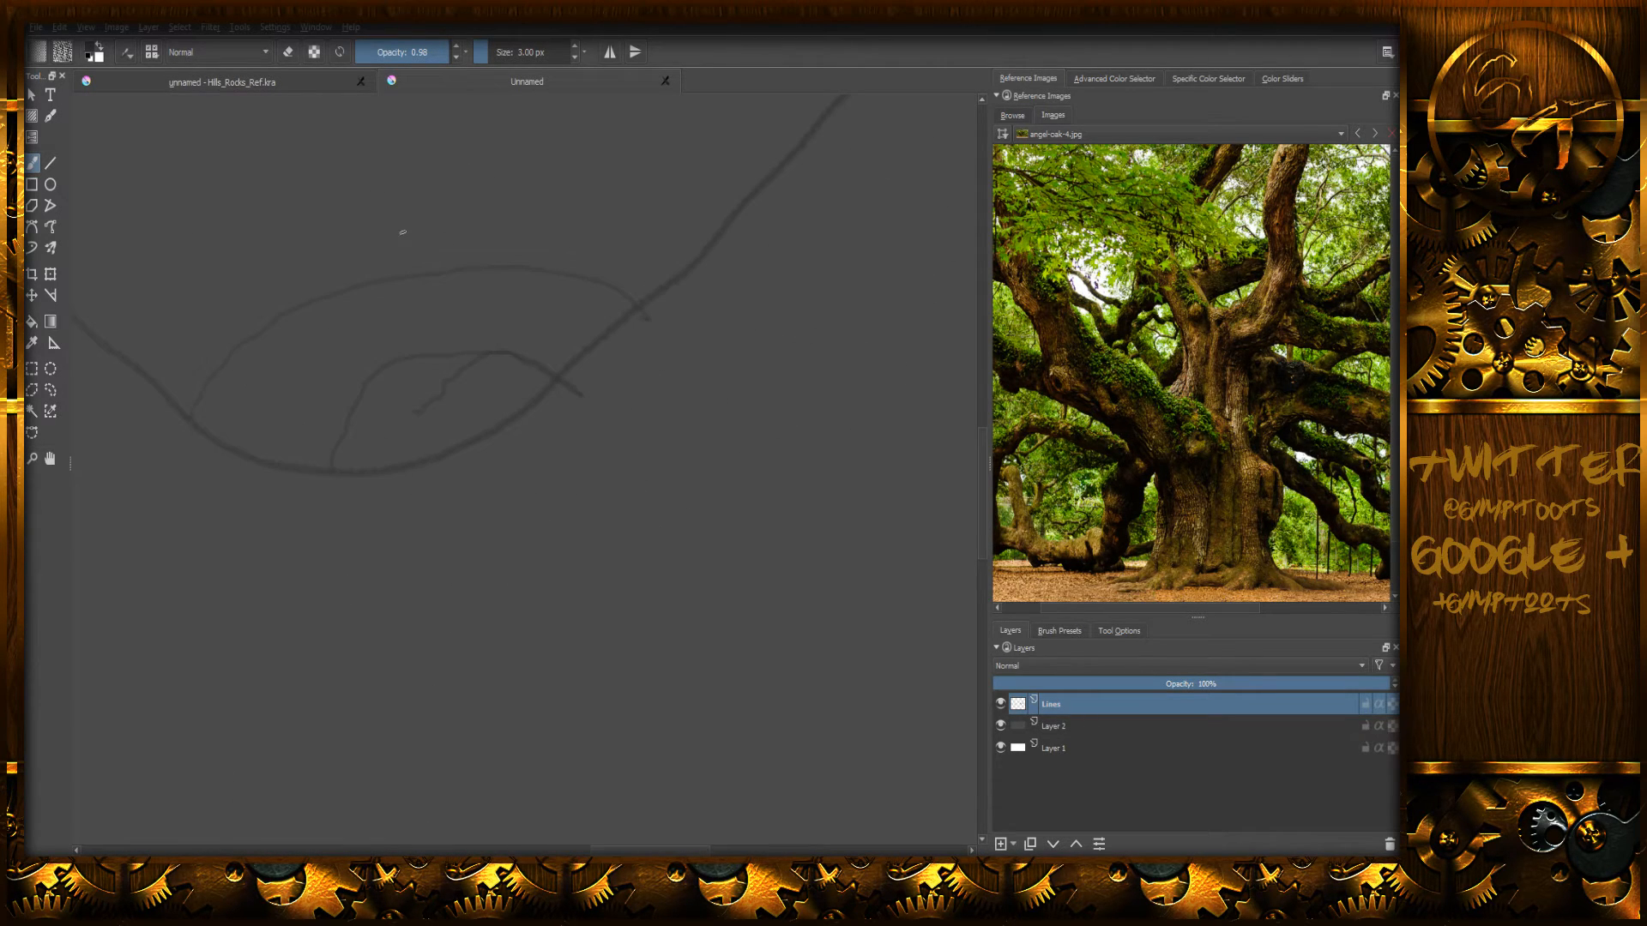
- Erase the stray lines at the inner arch of the larger knot and start hatching inside it
key(e)
mouse_move(445, 434)
mouse_down()
mouse_move(427, 404)
mouse_move(478, 368)
mouse_move(424, 405)
mouse_up()
key(e)
drag(399, 384, 388, 404)
drag(503, 370, 508, 368)
- Fill the inner arch of the larger knot with dark shading using the soft 0.12-opacity brush at 11 px
right_click(422, 429)
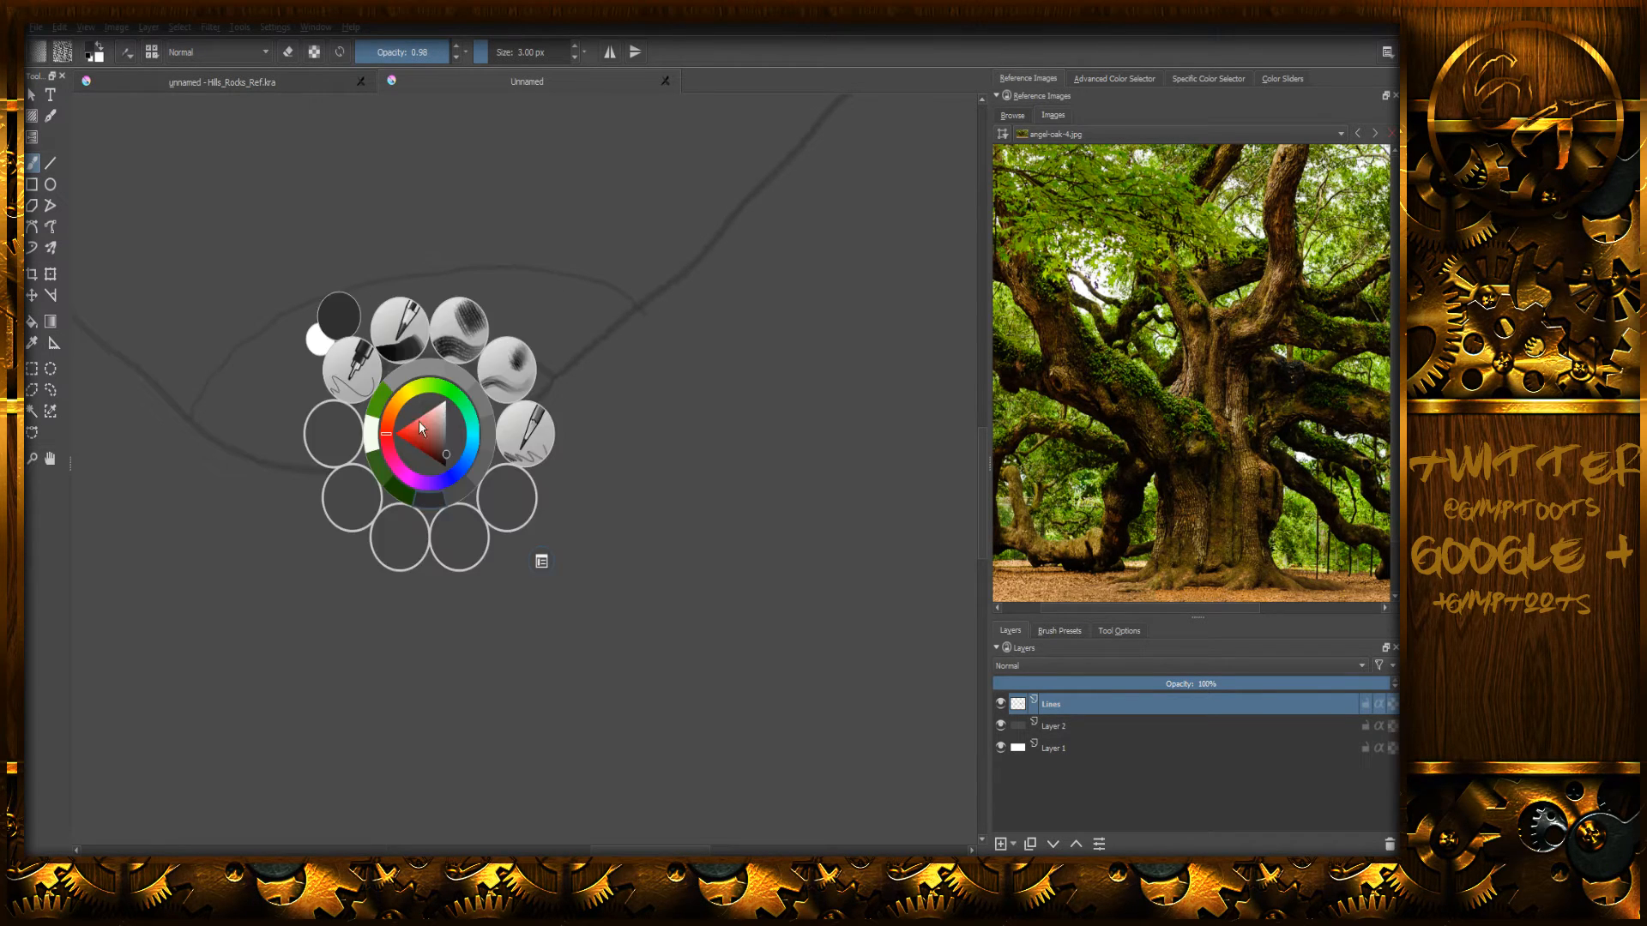
click(513, 359)
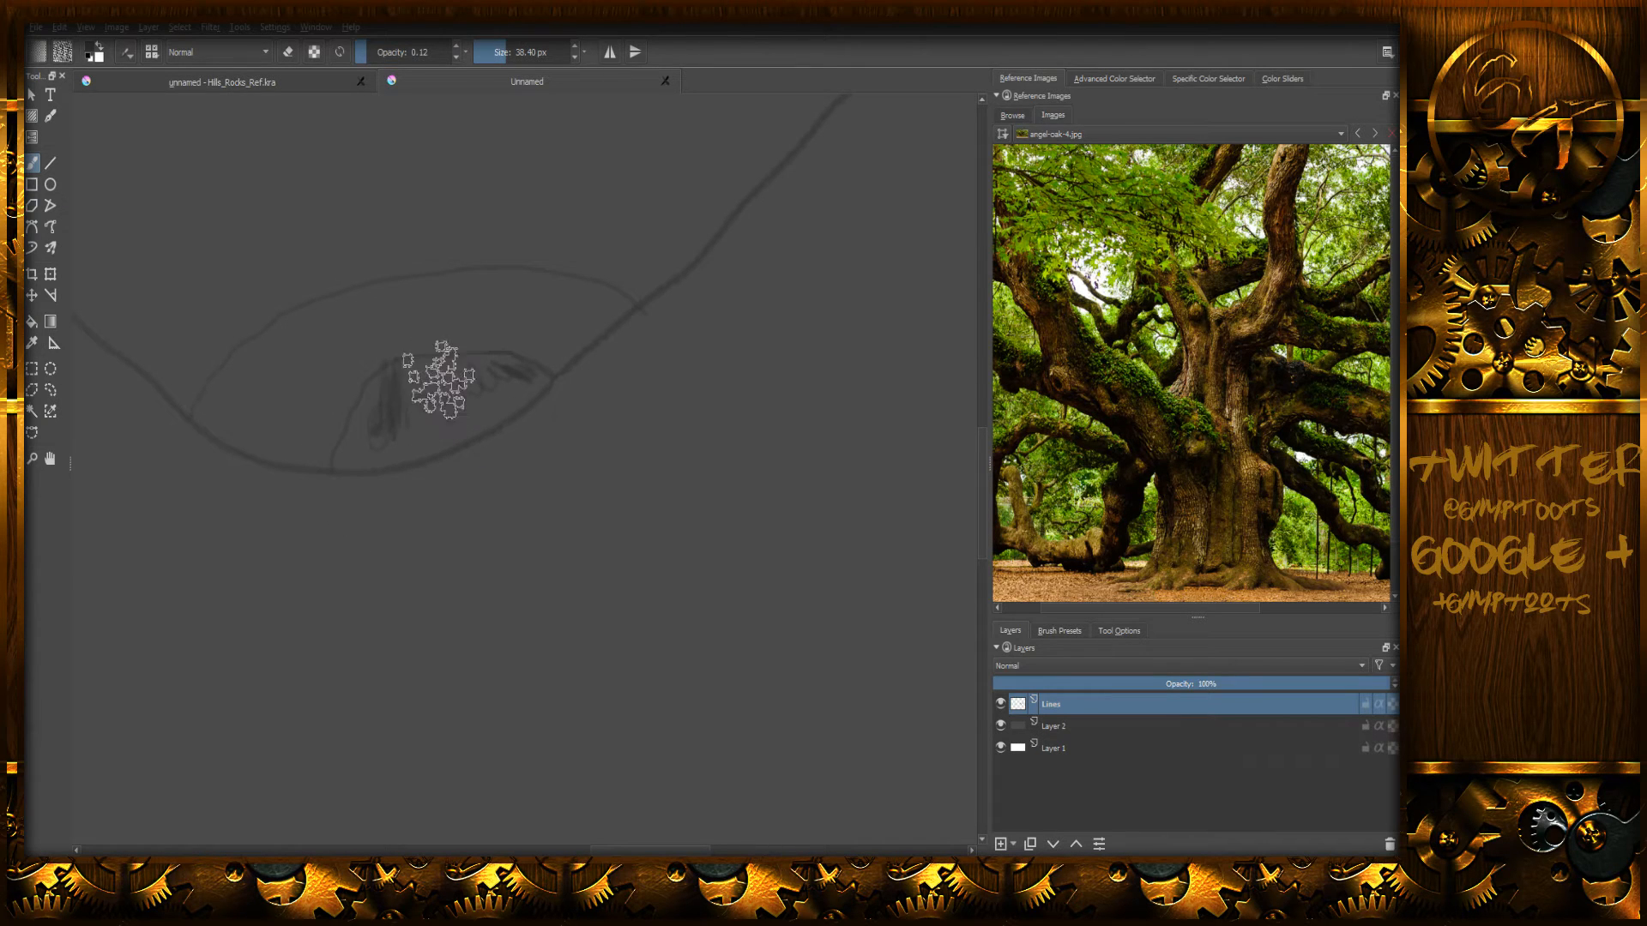
key(bracketleft)
key(bracketleft)
key(bracketleft)
key(bracketleft)
key(bracketleft)
key(bracketleft)
key(bracketleft)
key(bracketleft)
key(bracketleft)
key(bracketleft)
key(bracketleft)
key(bracketleft)
key(bracketleft)
mouse_move(422, 427)
mouse_down()
mouse_move(449, 398)
mouse_move(466, 413)
mouse_move(507, 368)
mouse_move(529, 379)
mouse_move(415, 448)
mouse_move(342, 452)
mouse_move(369, 410)
mouse_move(392, 451)
mouse_move(452, 372)
mouse_move(495, 396)
mouse_move(518, 368)
mouse_move(413, 426)
mouse_move(371, 397)
mouse_move(368, 440)
mouse_move(346, 429)
mouse_move(409, 364)
mouse_move(378, 392)
mouse_up()
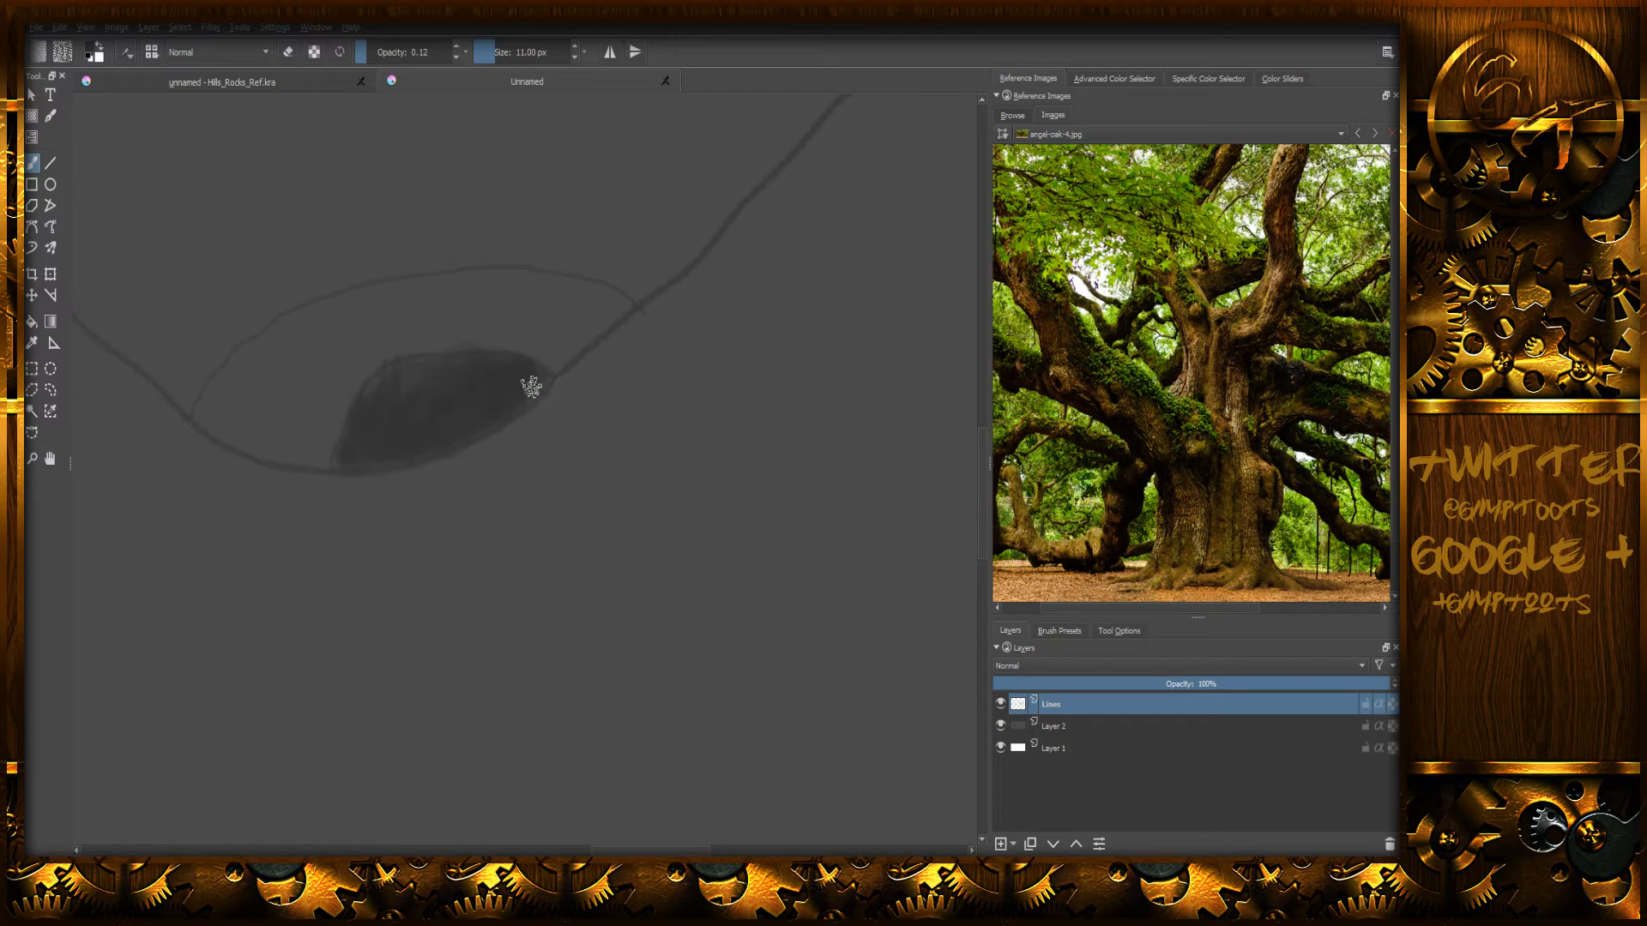
mouse_move(399, 393)
mouse_down()
mouse_move(431, 370)
mouse_move(513, 363)
mouse_move(429, 372)
mouse_move(390, 401)
mouse_move(368, 375)
mouse_move(449, 360)
mouse_move(415, 437)
mouse_move(360, 441)
mouse_move(362, 461)
mouse_up()
- Switch back to the pen brush at 3 px and draw thin curved contour lines around the dark hollow
right_click(492, 302)
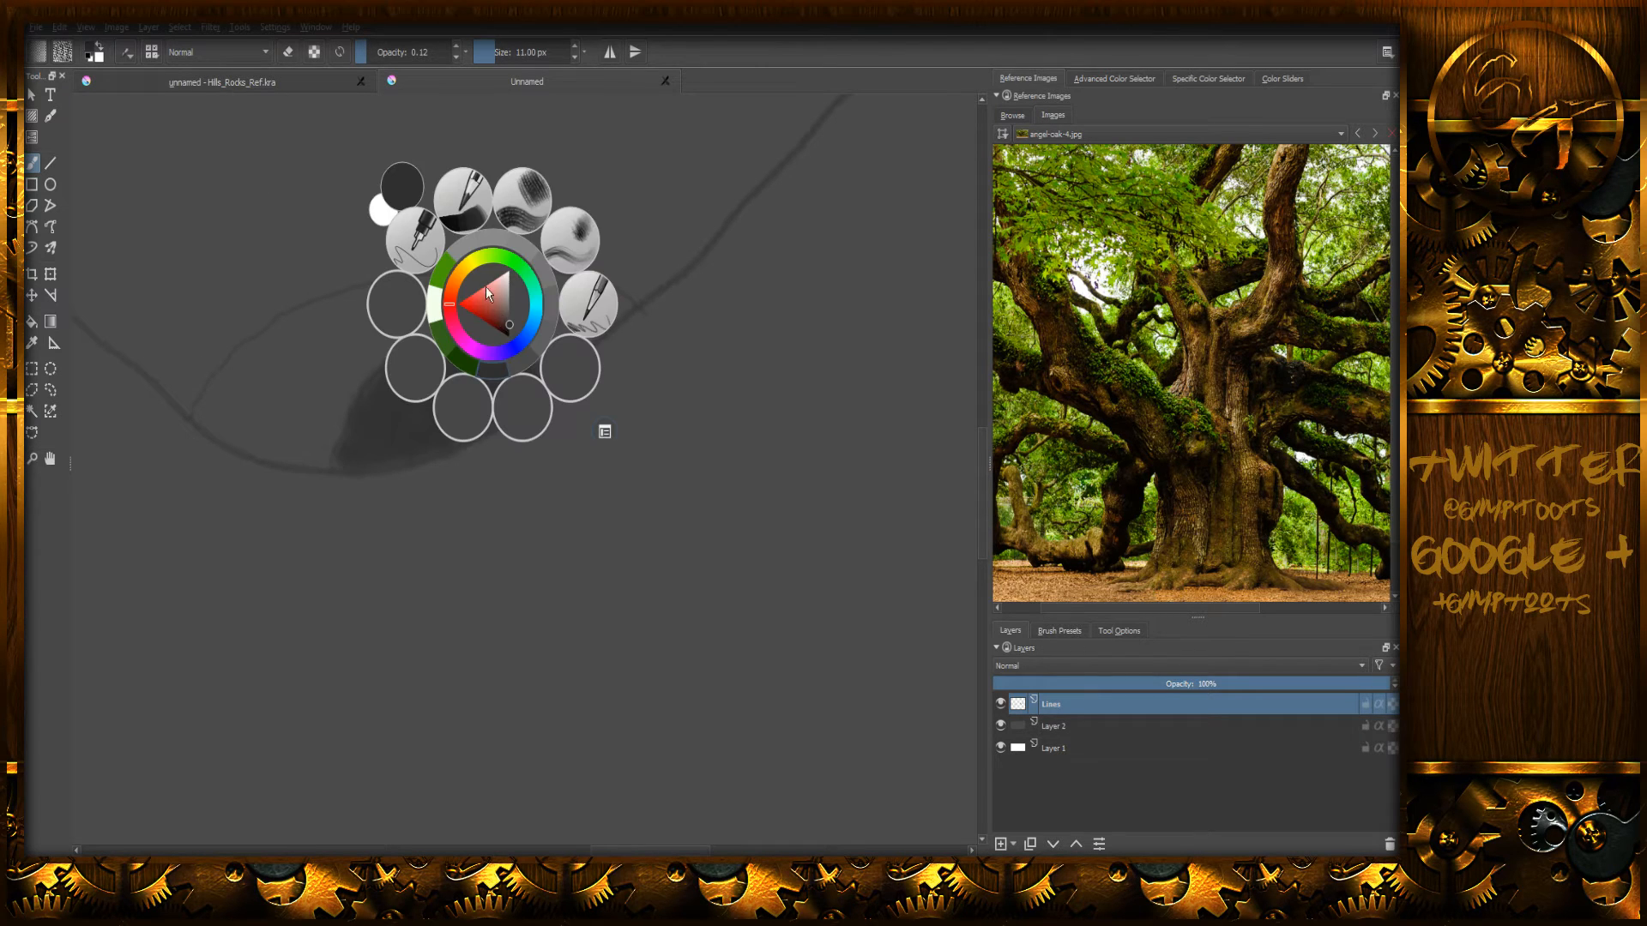
click(604, 300)
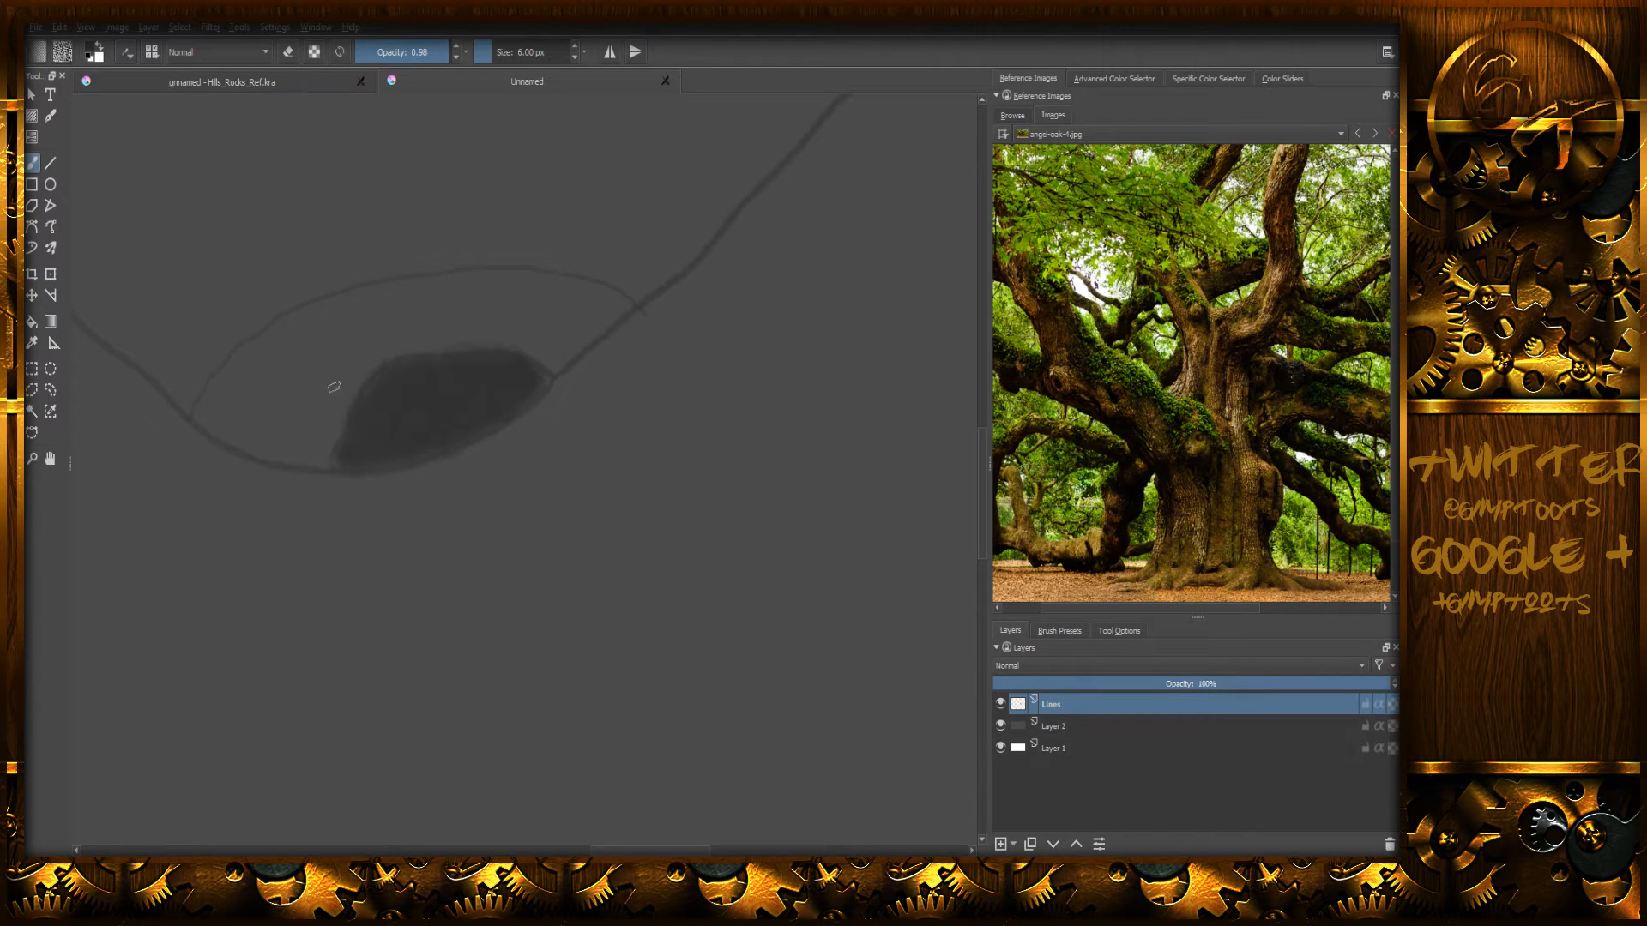
drag(313, 449, 314, 433)
key(ctrl+z)
key(bracketleft)
key(bracketleft)
key(bracketleft)
drag(295, 460, 297, 465)
- Examine the main limb, its knot details and the overall tree composition
scroll(580, 301, down, 9)
scroll(577, 283, up, 1)
middle_drag(552, 209, 597, 307)
scroll(640, 343, down, 2)
scroll(644, 348, up, 3)
scroll(647, 358, down, 1)
scroll(614, 404, up, 5)
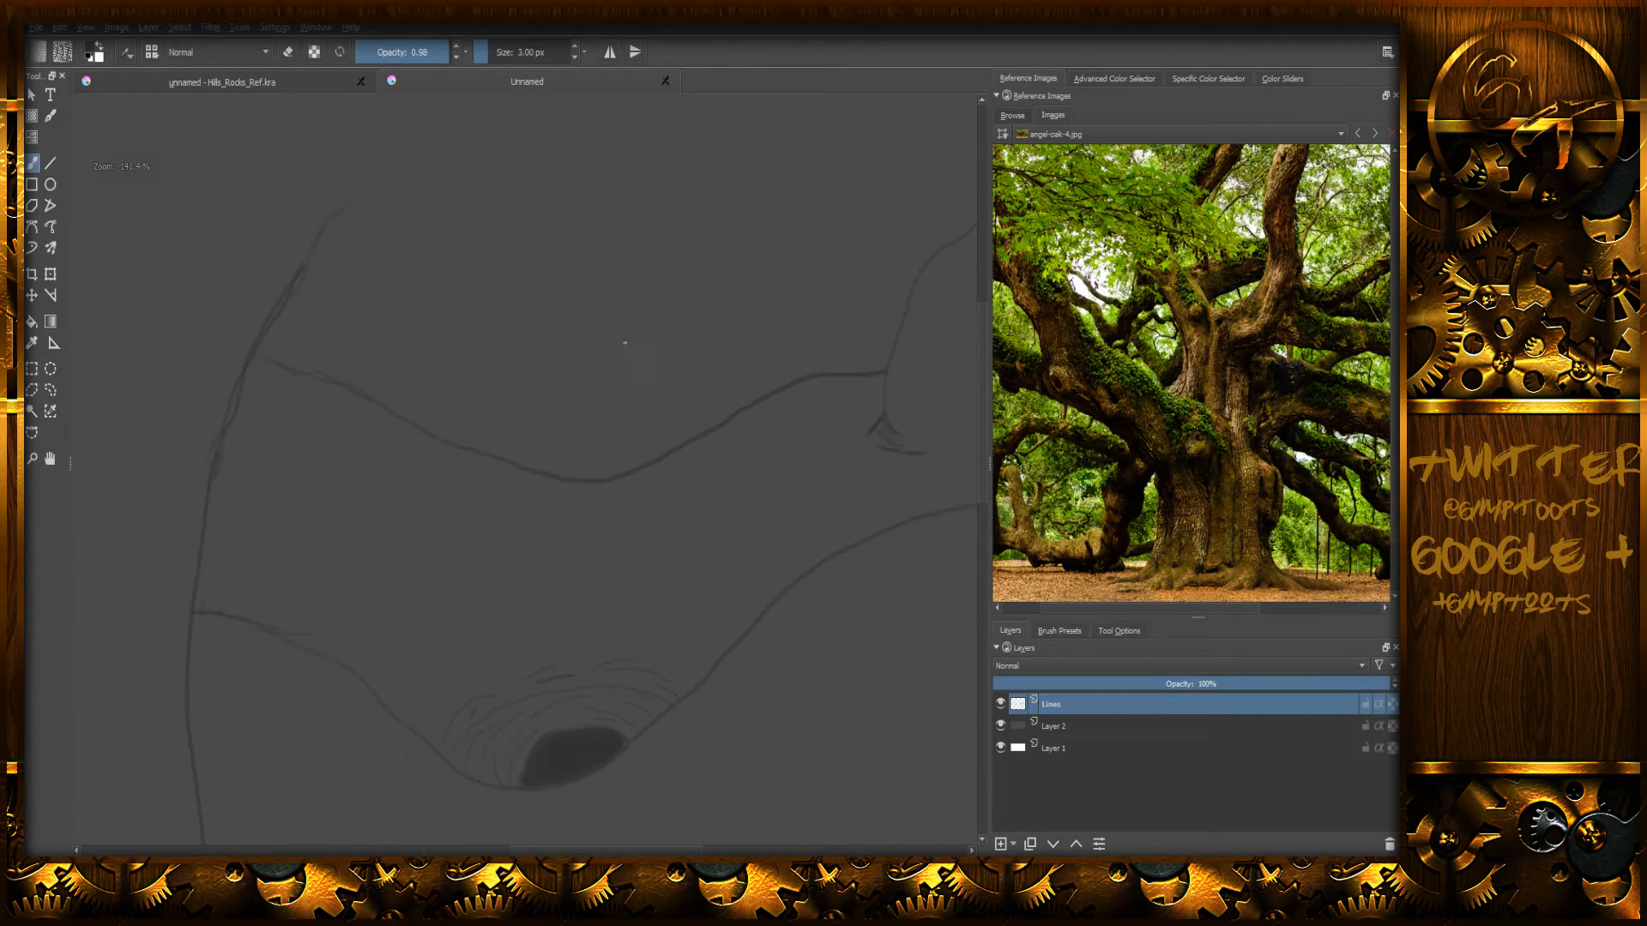
middle_drag(617, 434, 616, 352)
scroll(617, 347, up, 1)
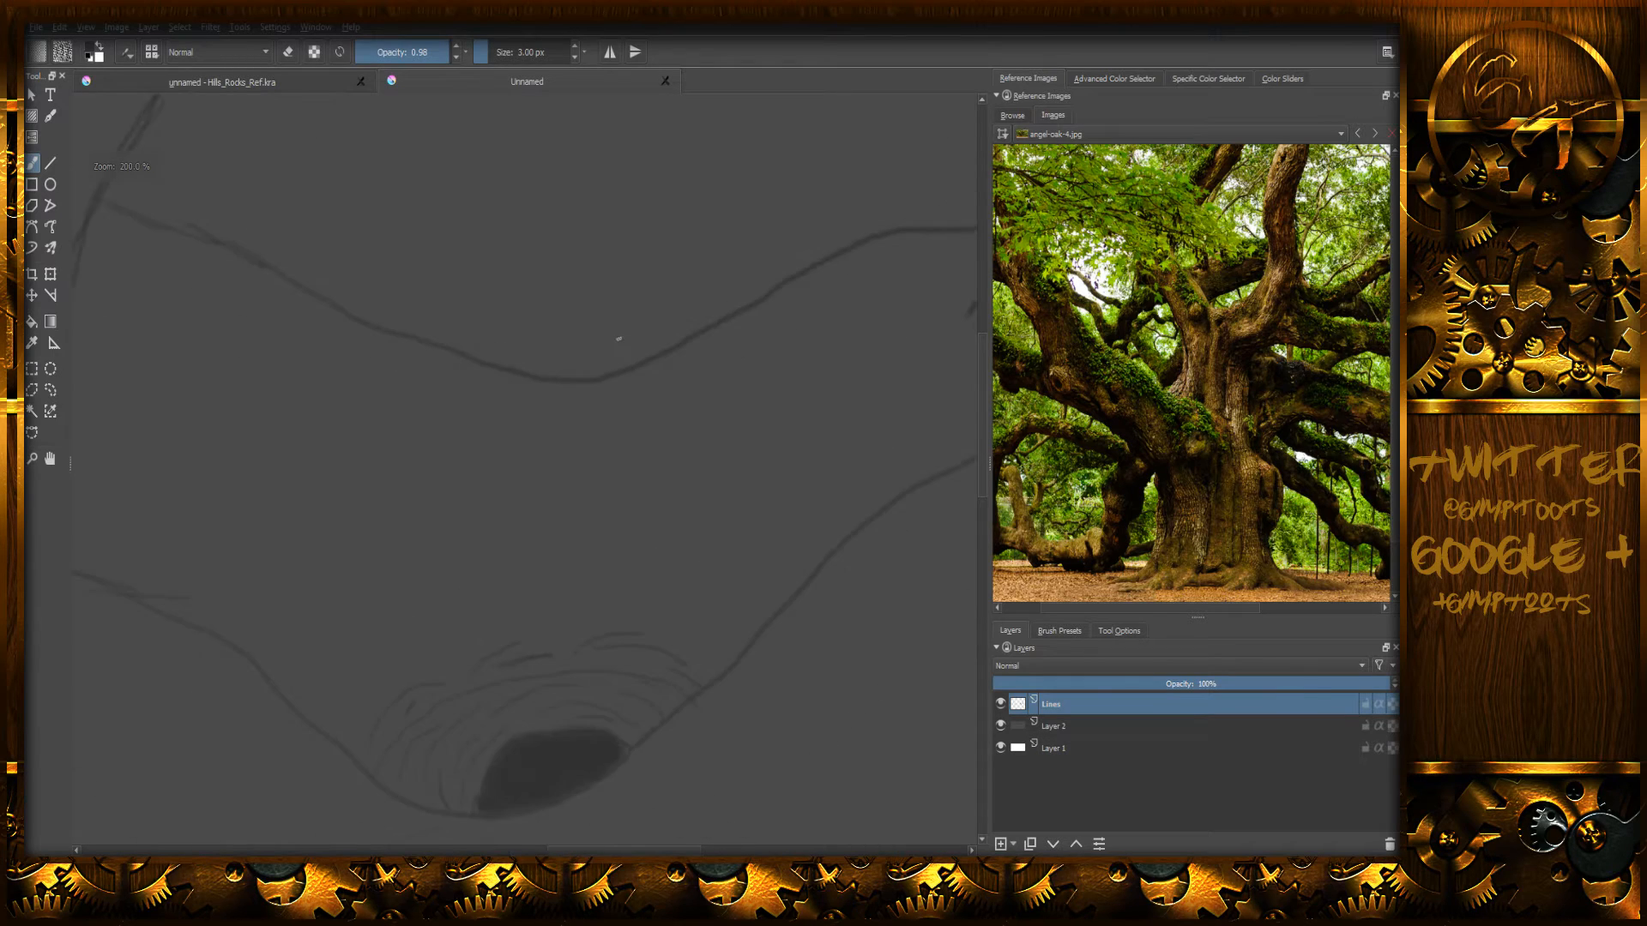
scroll(618, 343, down, 4)
middle_drag(563, 383, 610, 364)
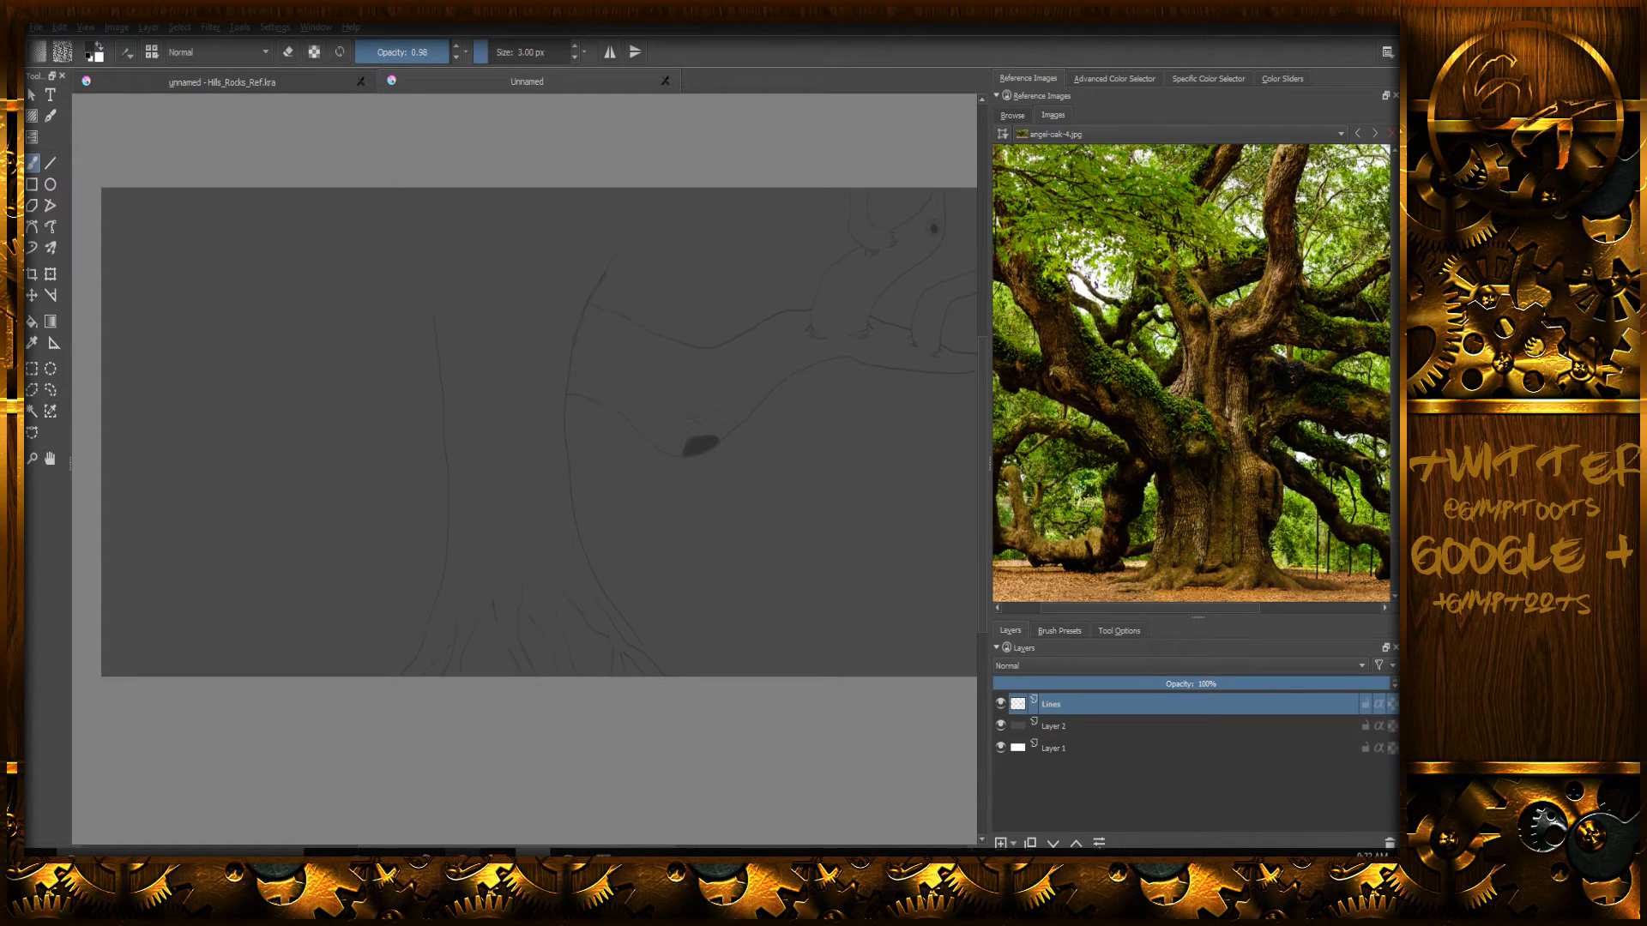
- Switch to the YouTube live dashboard in the browser, check the stream health and chat, and minimize the window
click(463, 855)
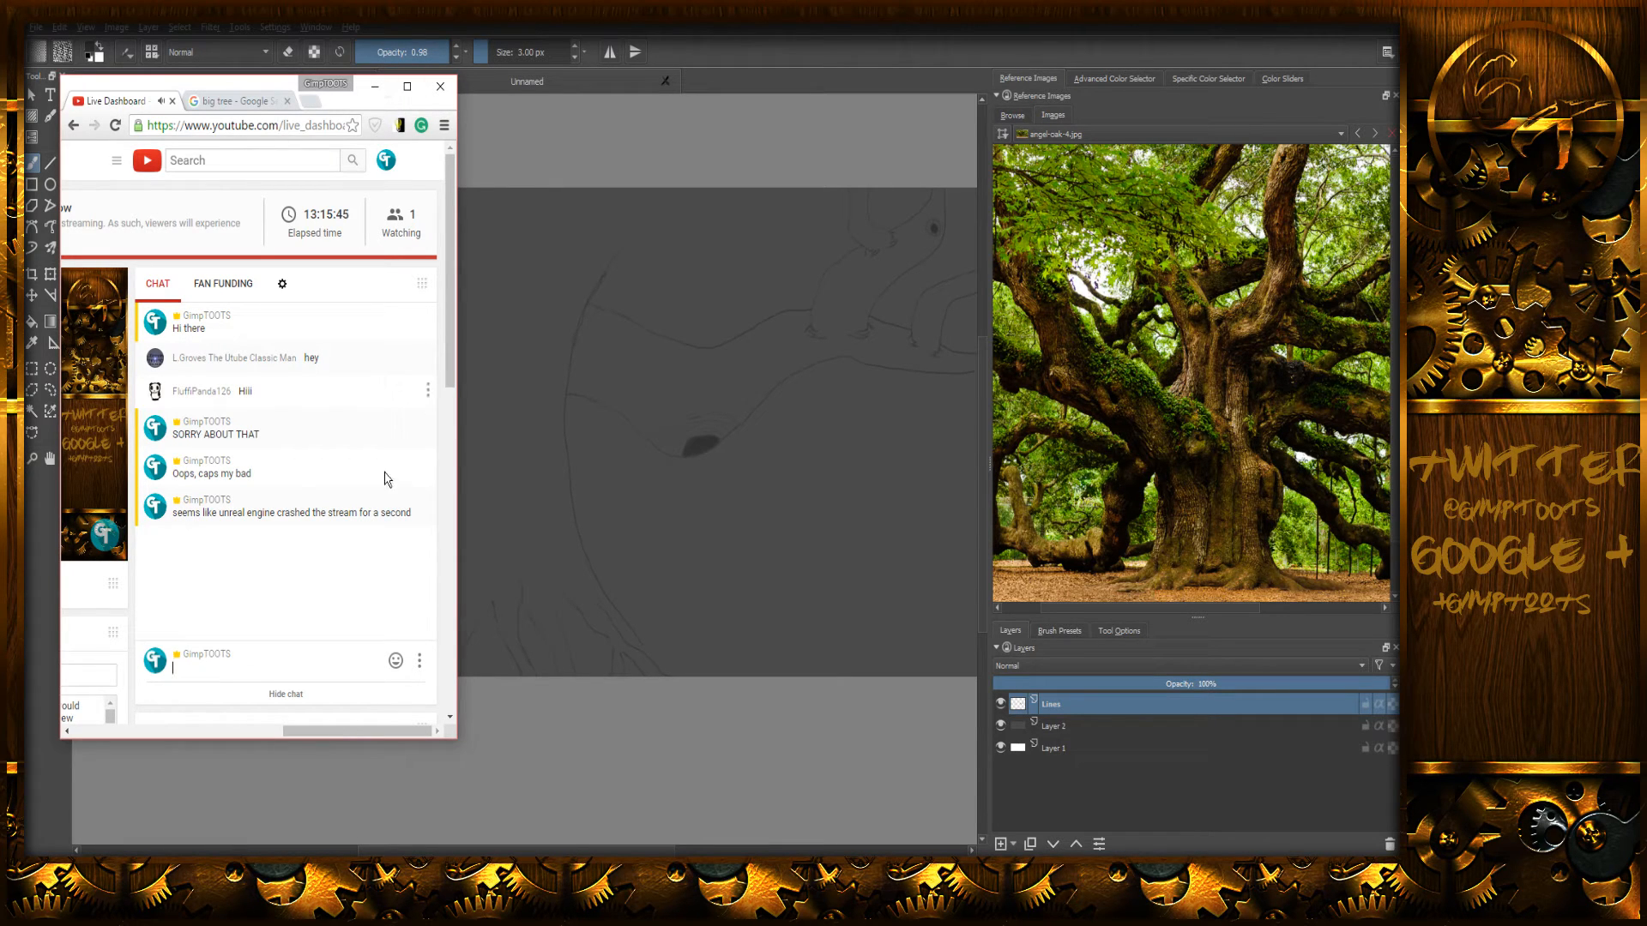
drag(374, 728, 226, 755)
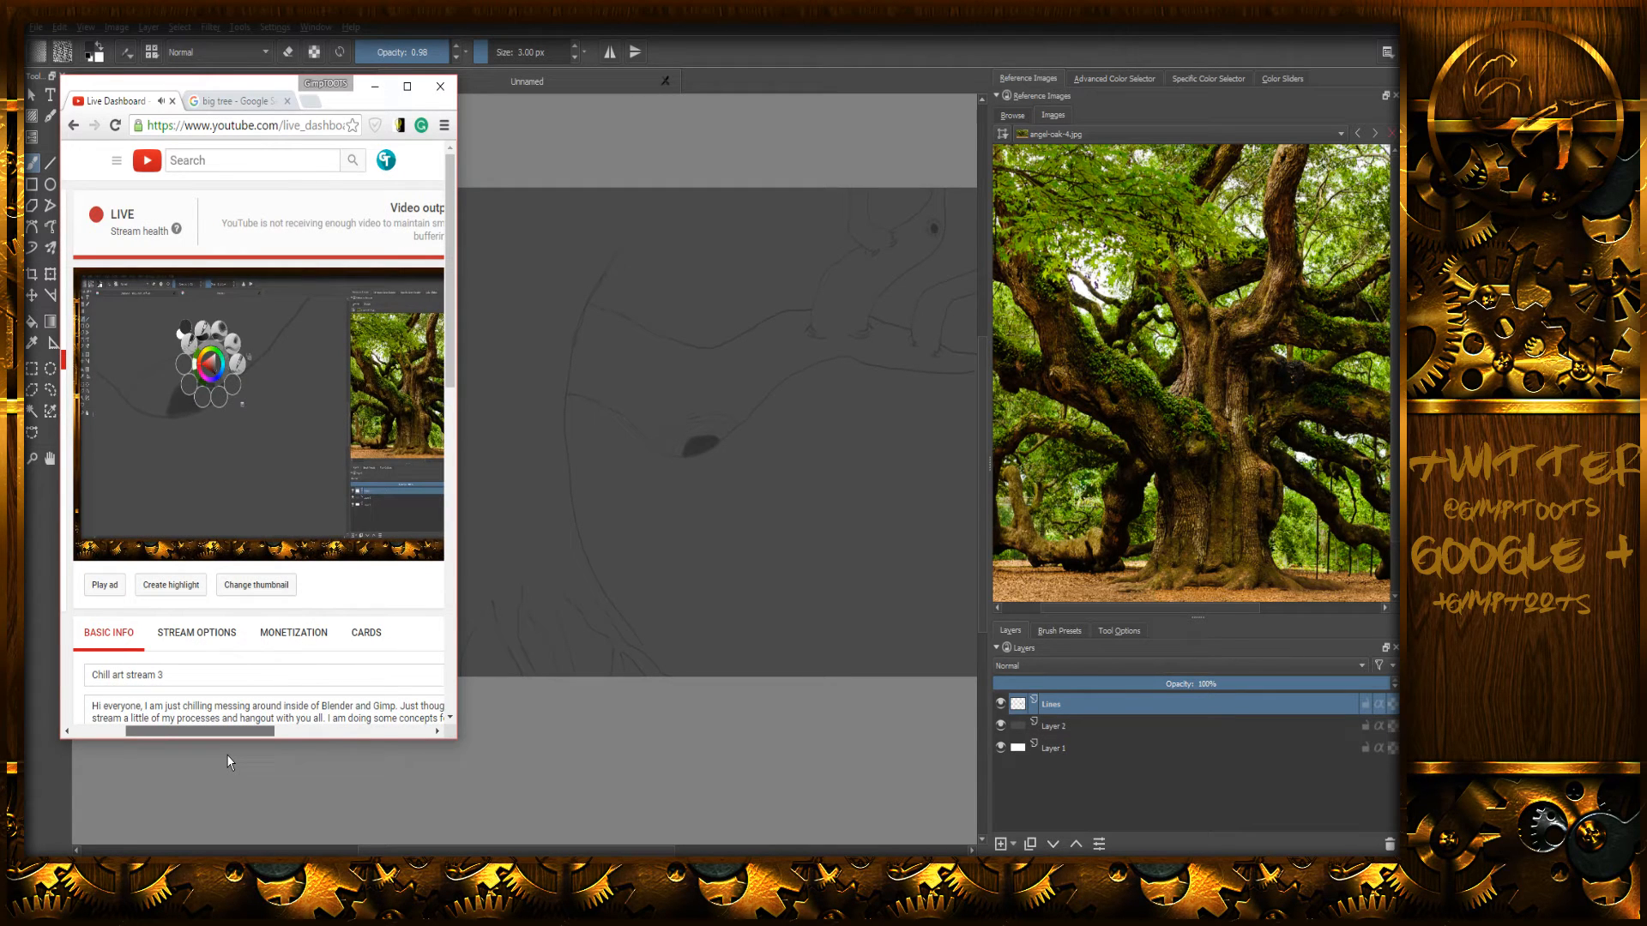
drag(227, 752, 327, 734)
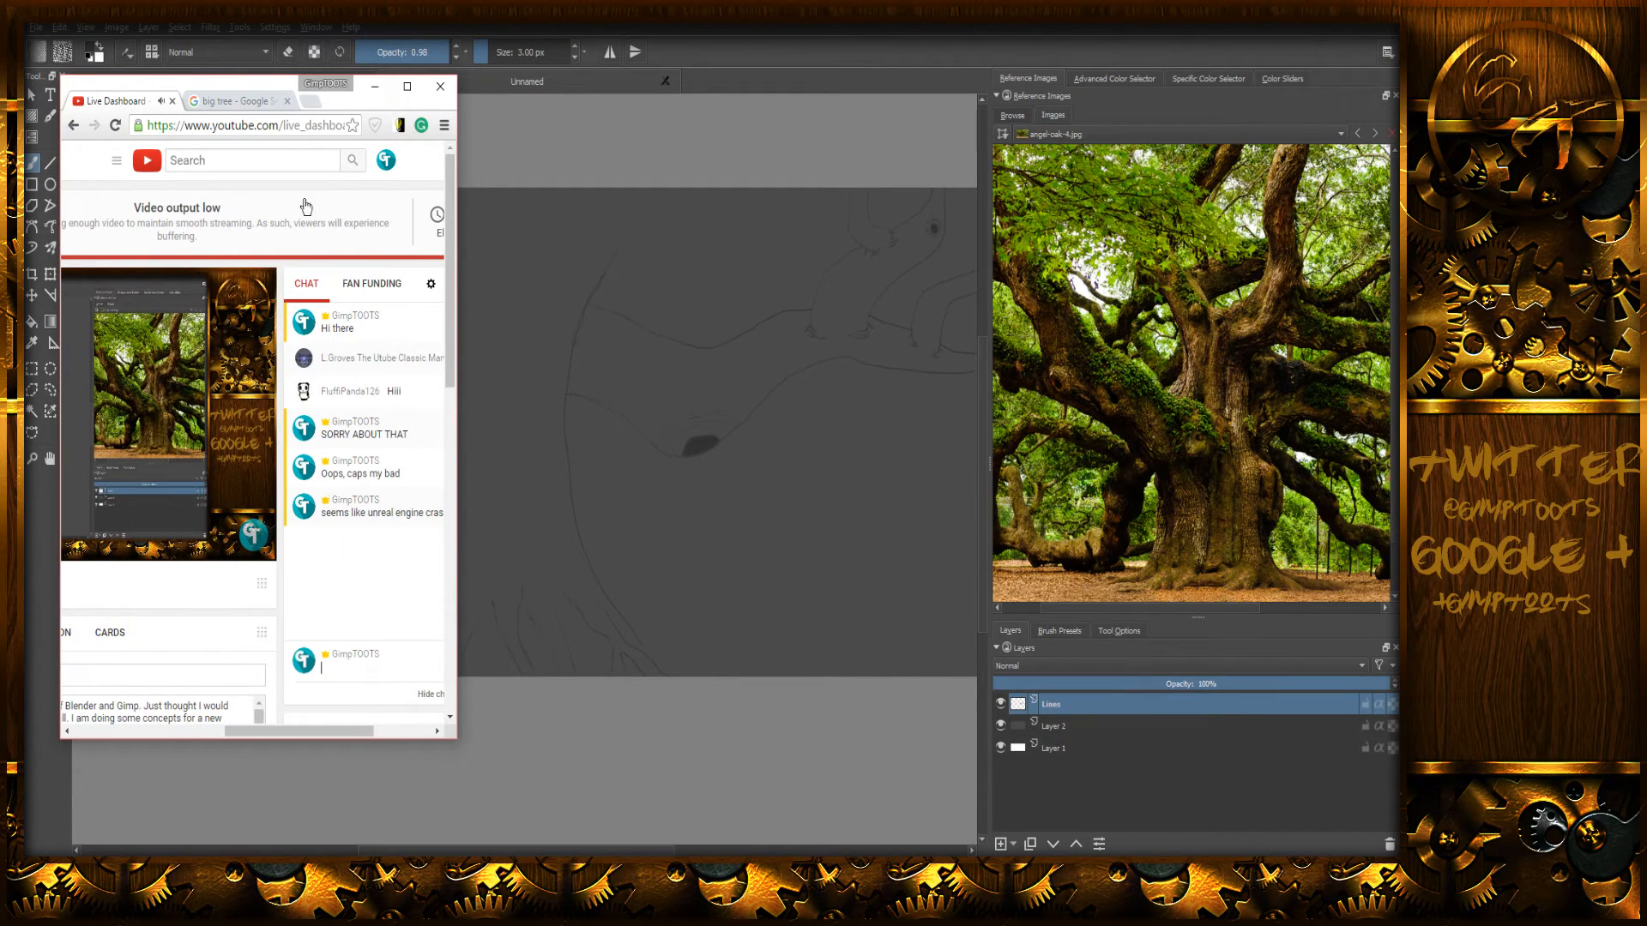
click(374, 85)
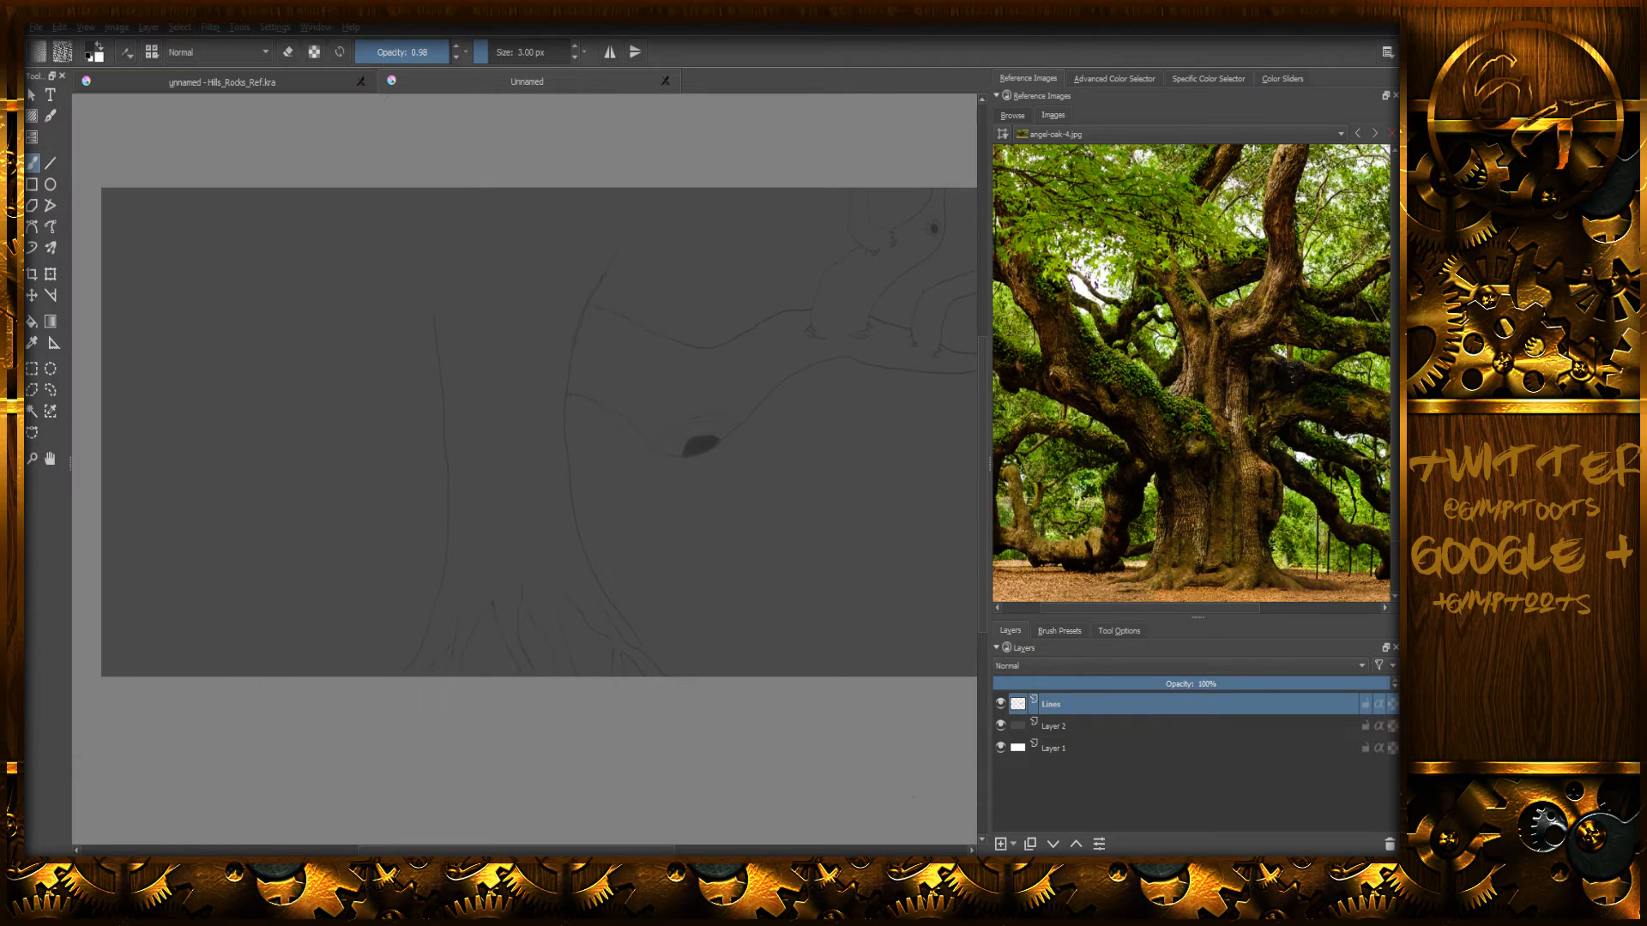
key(alt+space)
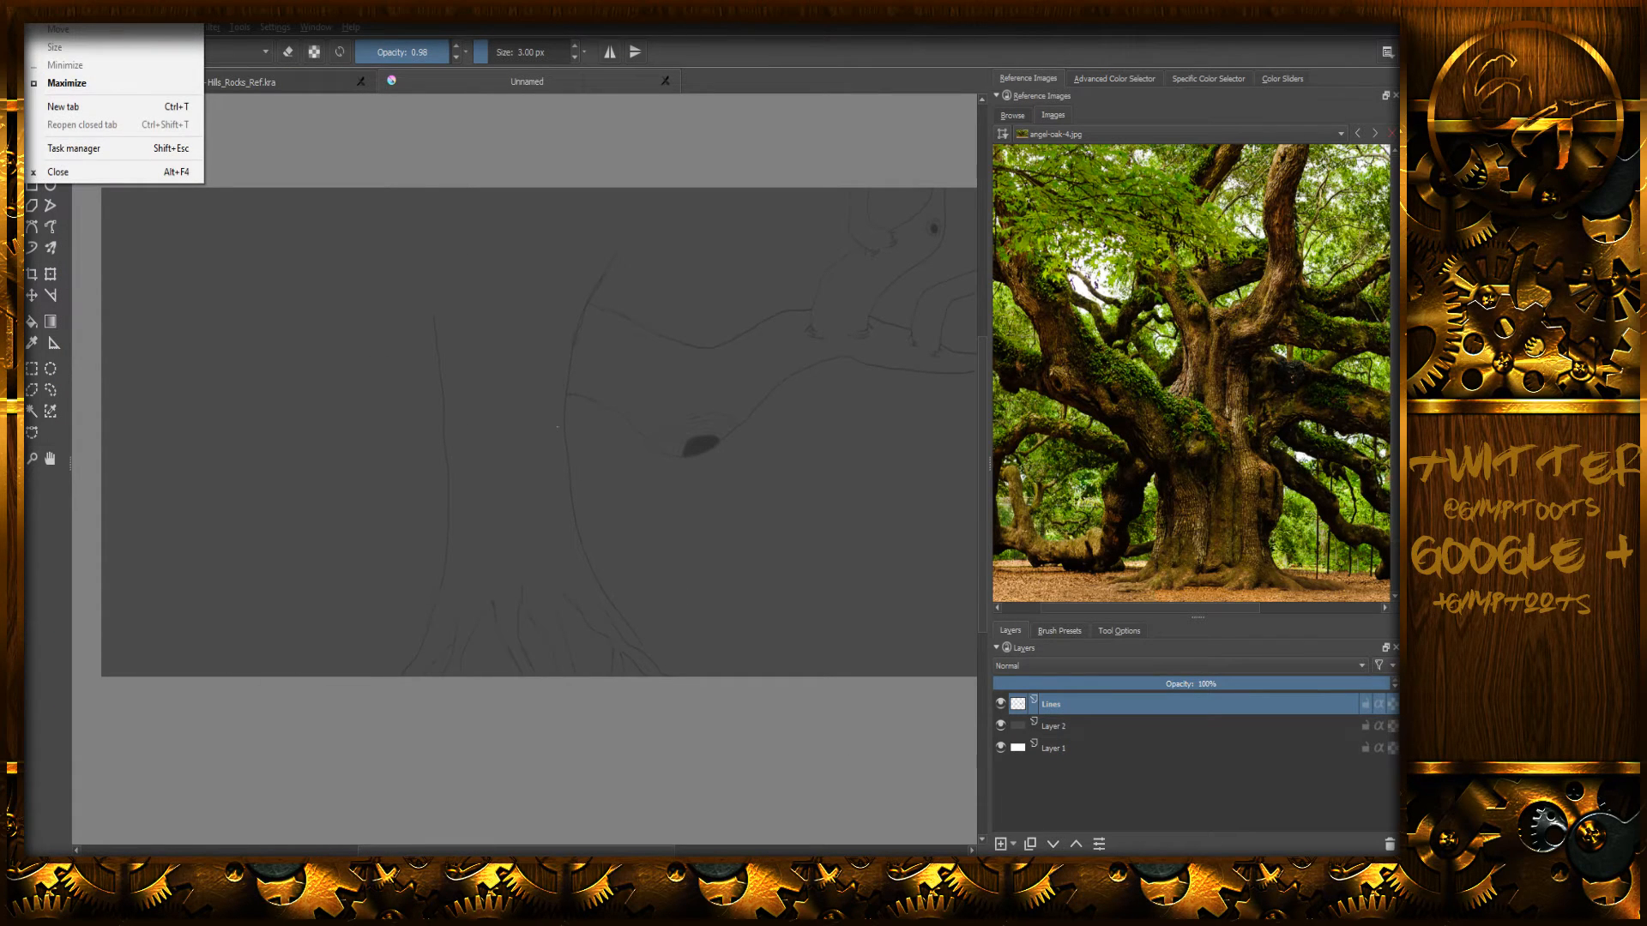
- Extend the trunk's left edge upward into an outward-leaning branch line and sketch the inner fork near the canvas's upper edge
key(Escape)
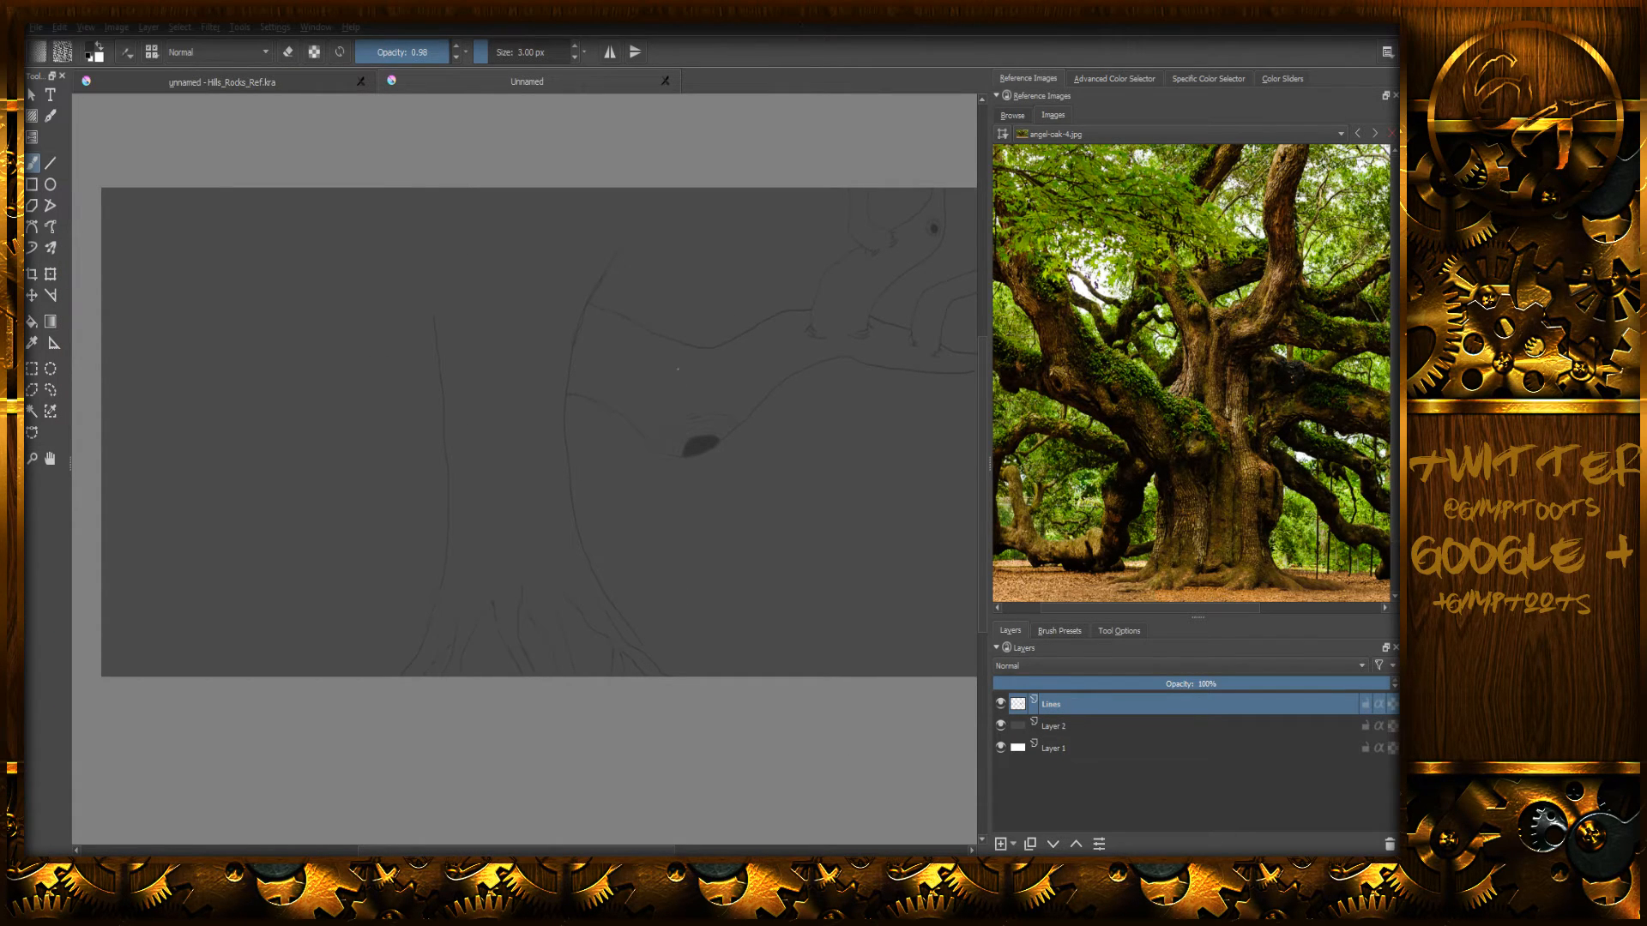
mouse_move(660, 431)
mouse_down()
mouse_move(631, 500)
mouse_move(651, 438)
mouse_move(608, 446)
mouse_up()
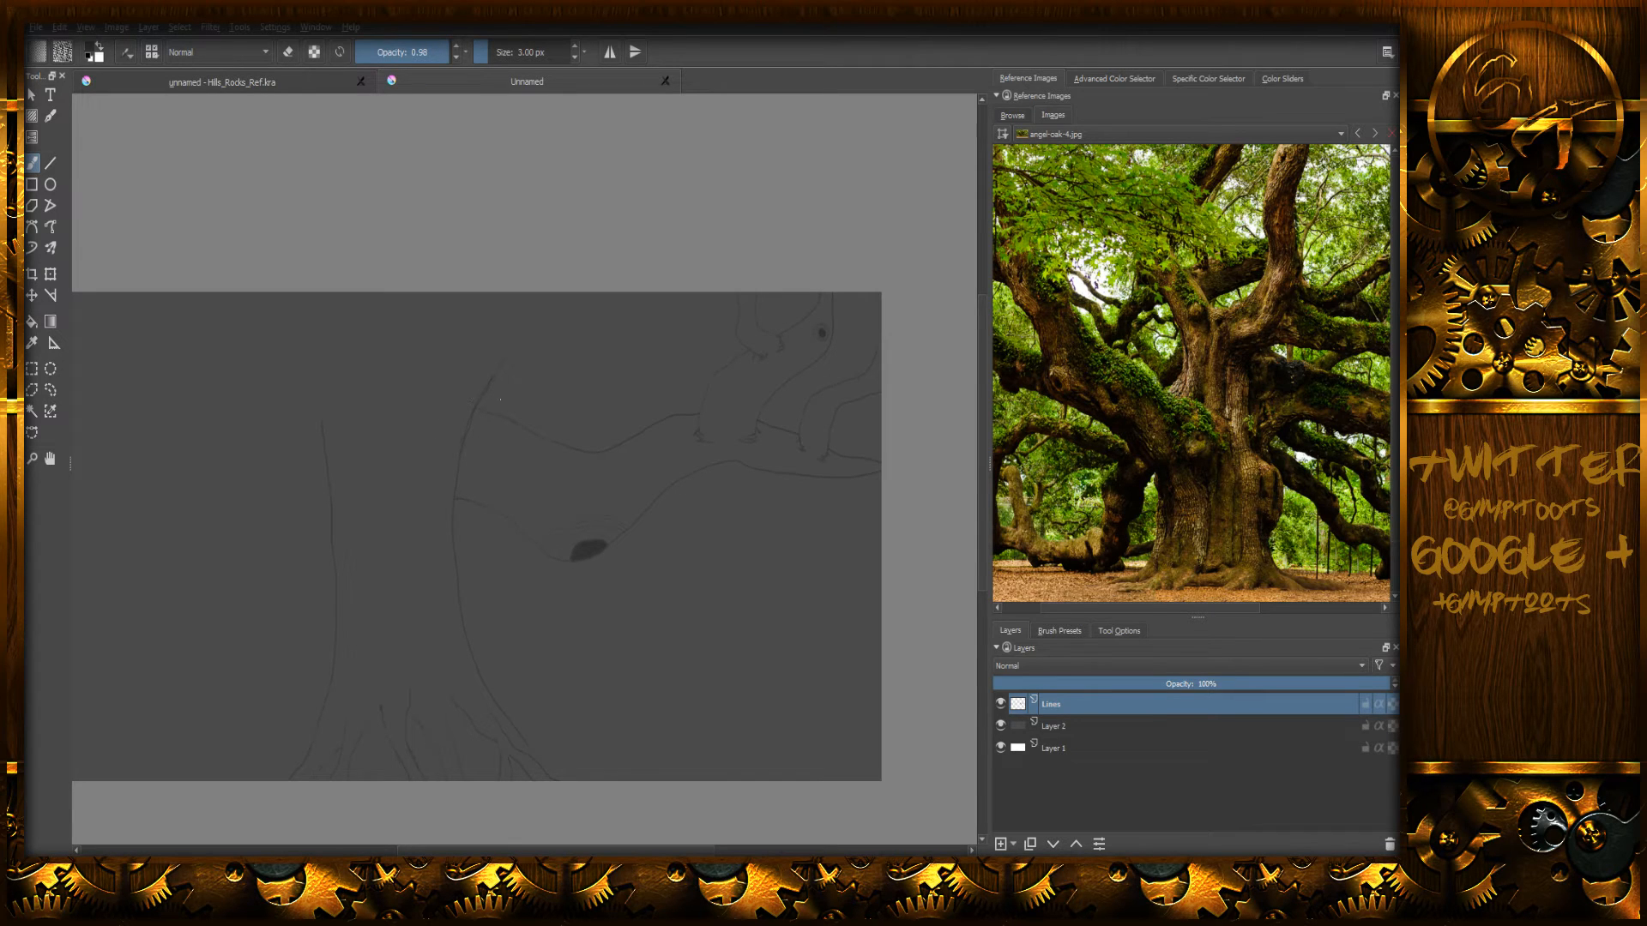
mouse_move(698, 596)
mouse_down()
mouse_move(589, 552)
mouse_move(642, 574)
mouse_move(647, 555)
mouse_move(678, 592)
mouse_up()
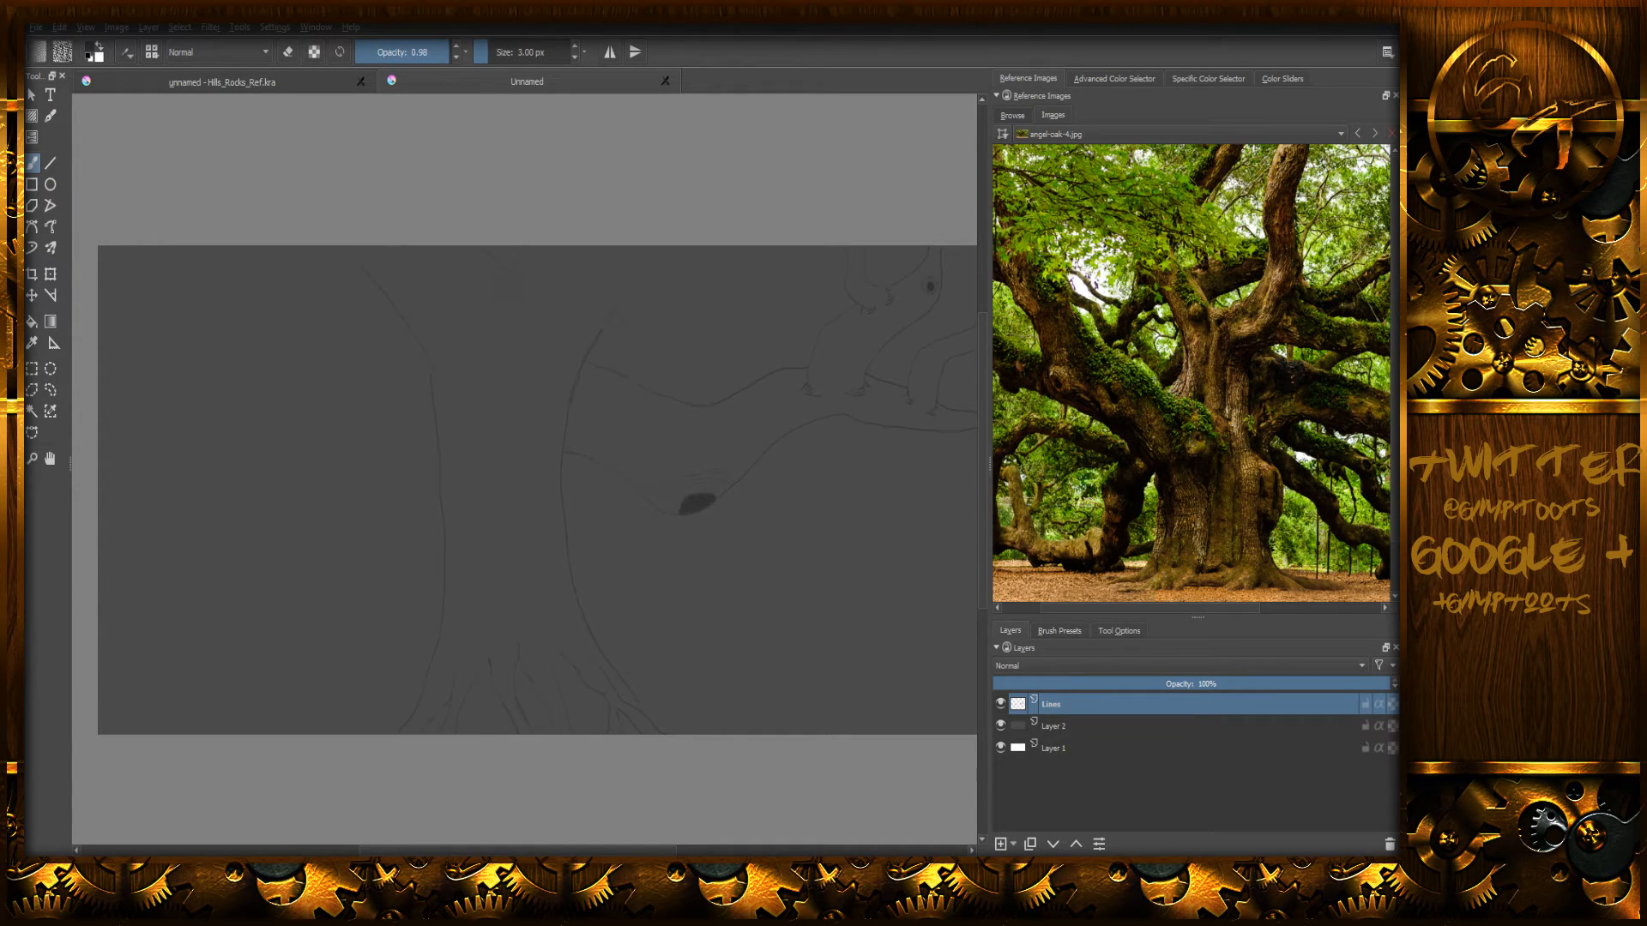
mouse_move(625, 426)
middle_down()
mouse_move(566, 415)
mouse_move(566, 346)
mouse_move(586, 344)
mouse_move(591, 363)
mouse_move(492, 378)
mouse_move(548, 342)
mouse_move(632, 353)
mouse_move(684, 434)
middle_up()
mouse_move(492, 323)
middle_down()
mouse_move(513, 349)
mouse_move(584, 349)
mouse_move(526, 452)
mouse_move(537, 382)
mouse_move(506, 366)
middle_up()
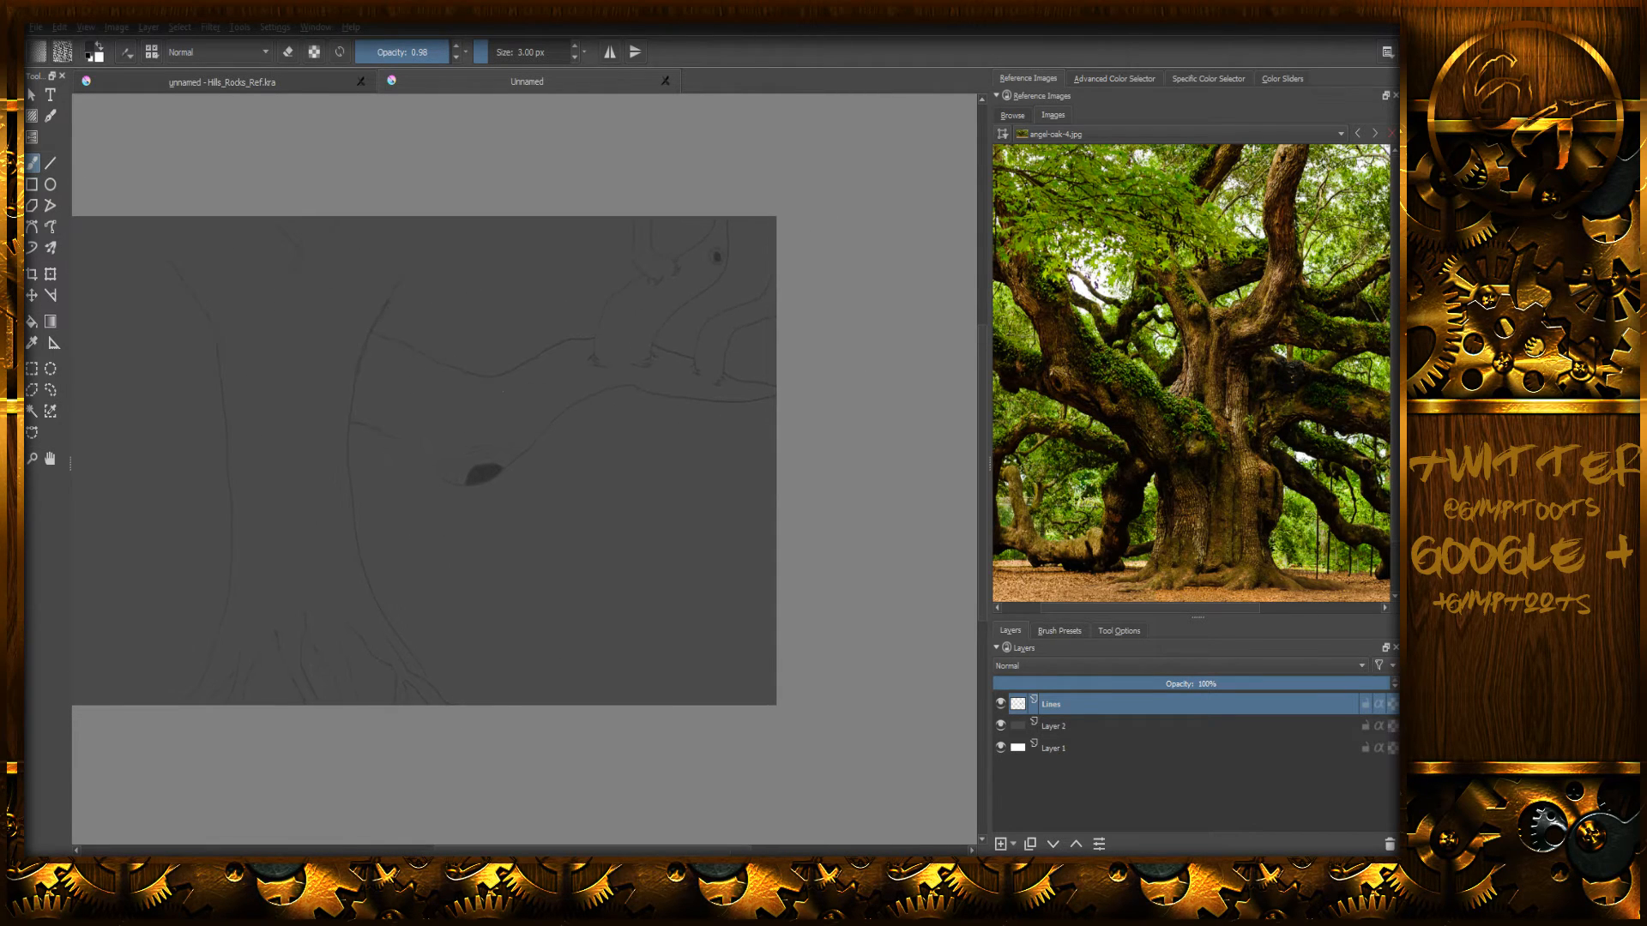
mouse_move(531, 509)
middle_down()
mouse_move(548, 485)
mouse_move(526, 449)
mouse_move(473, 487)
mouse_move(455, 460)
middle_up()
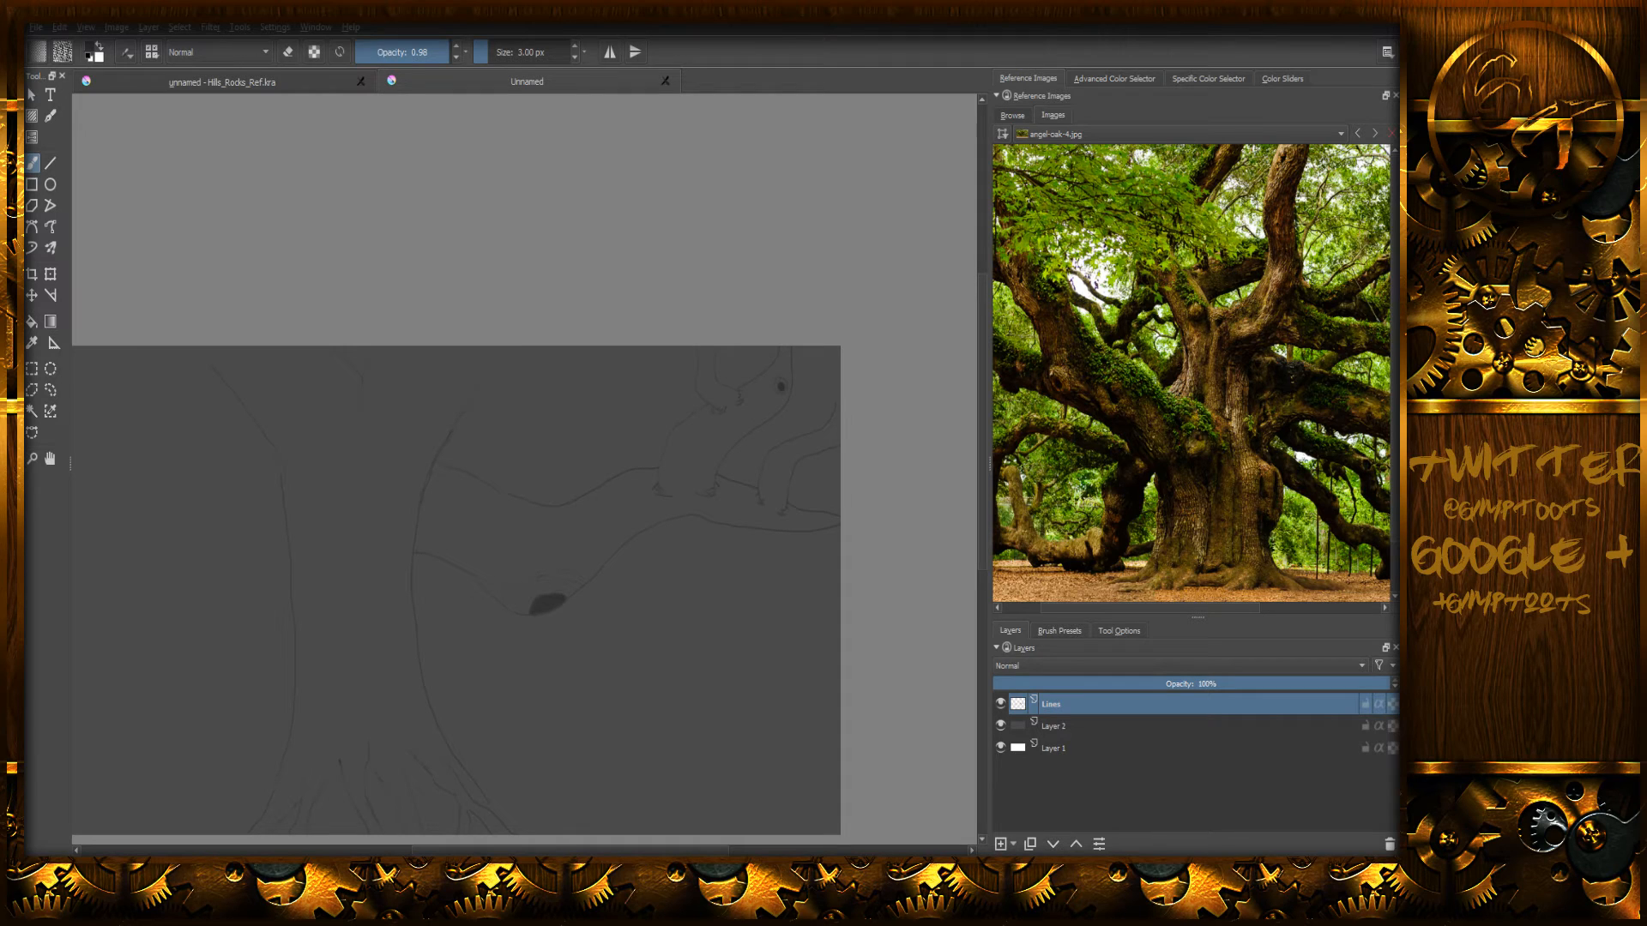
mouse_move(489, 484)
middle_down()
mouse_move(511, 504)
mouse_move(581, 489)
mouse_move(574, 458)
mouse_move(449, 446)
mouse_move(441, 477)
mouse_move(394, 323)
middle_up()
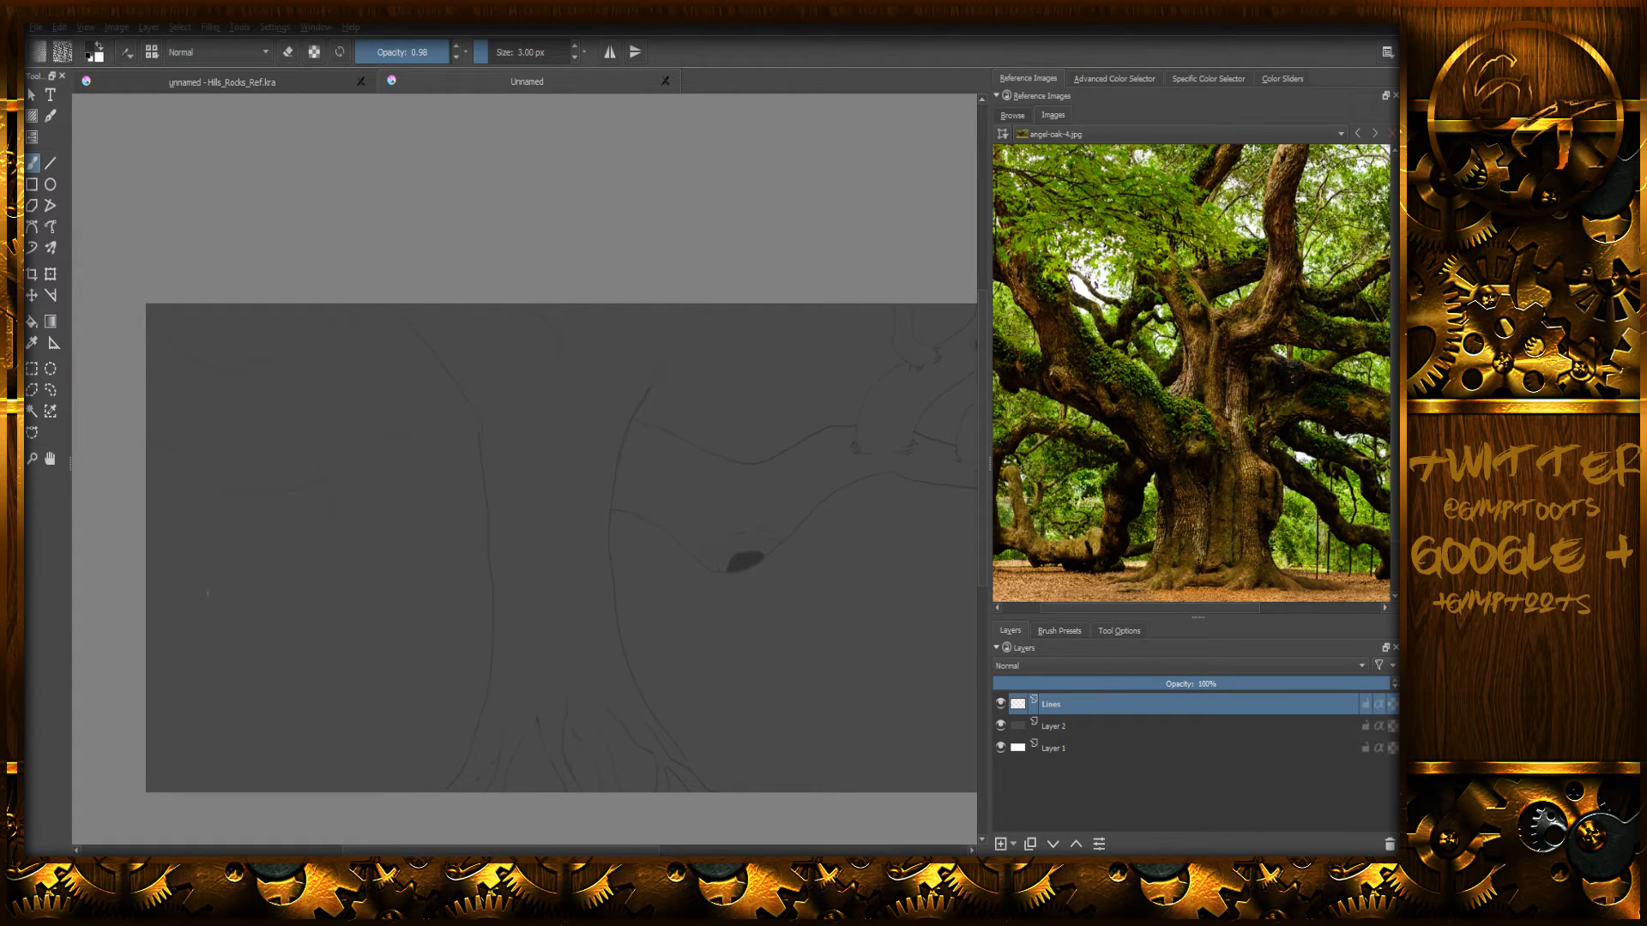
- Undo the last stroke and sketch faint contour lines for a limb reaching out from the left side of the trunk
key(ctrl+z)
key(6)
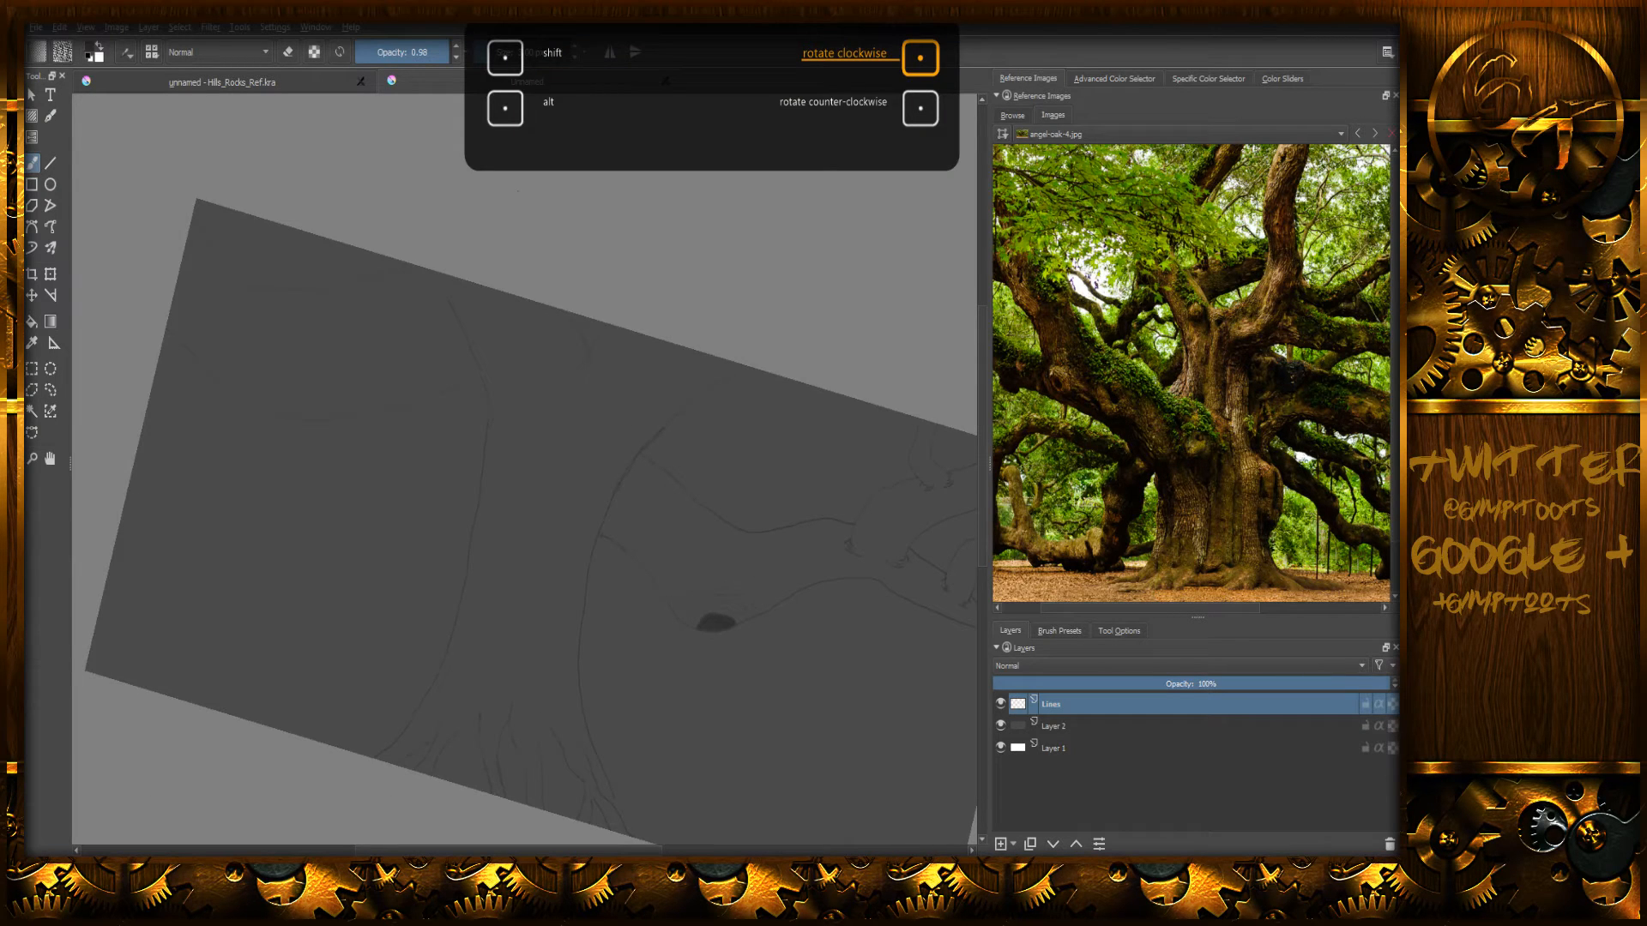
key(6)
key(6)
key(6)
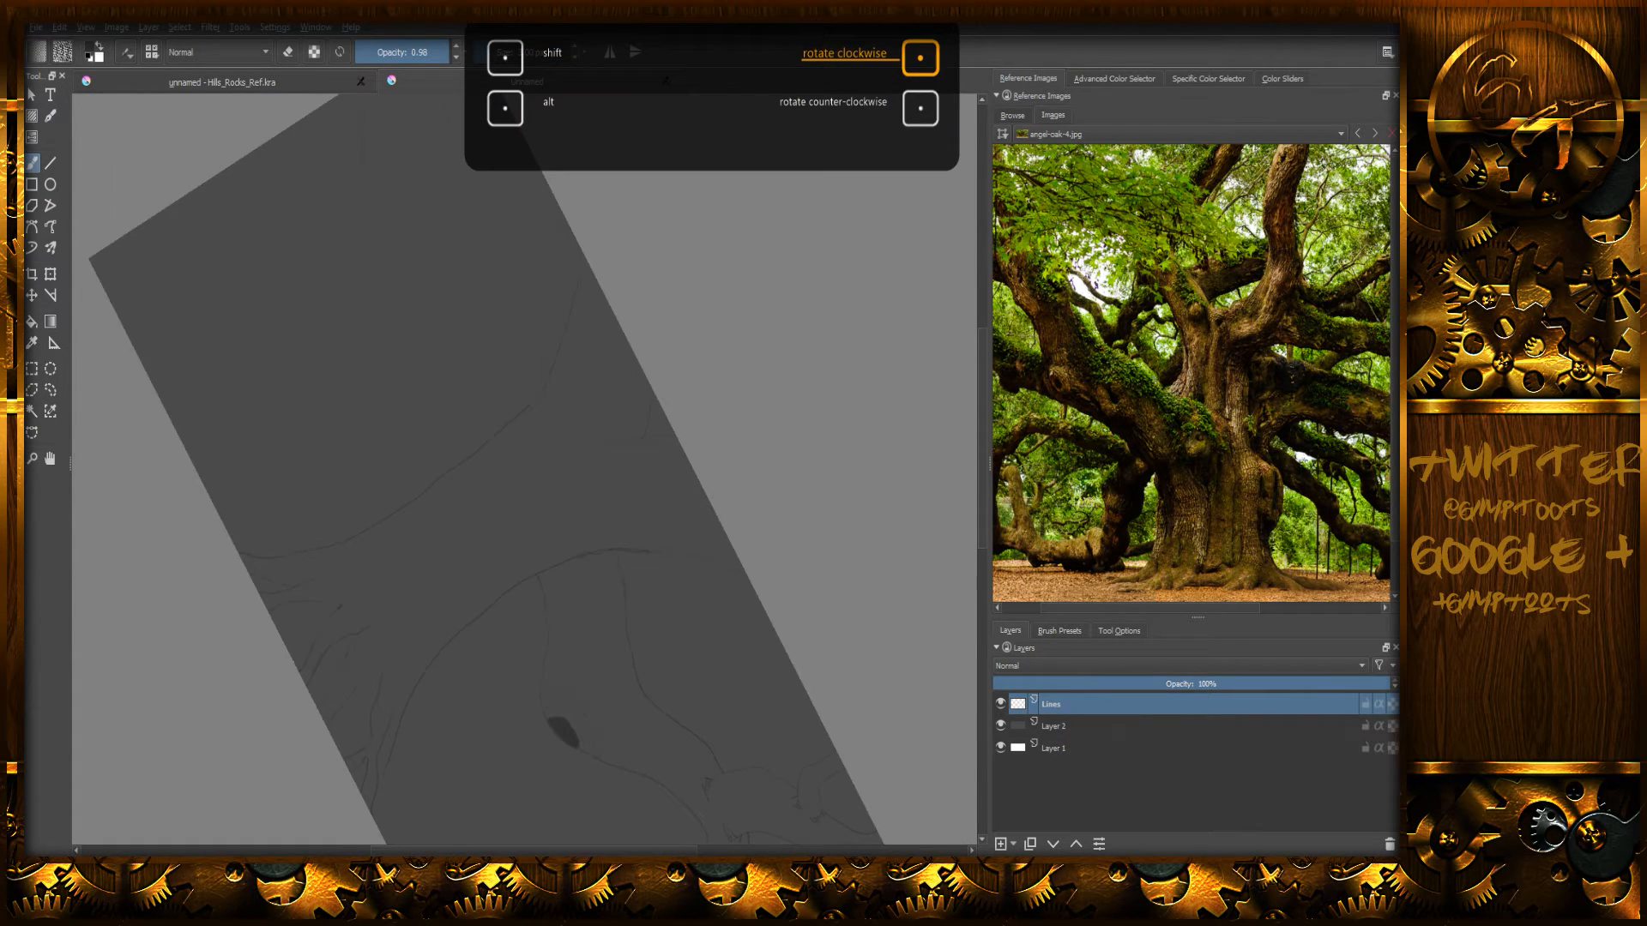
key(4)
key(4)
key(4)
key(4)
key(4)
key(4)
key(4)
key(4)
key(4)
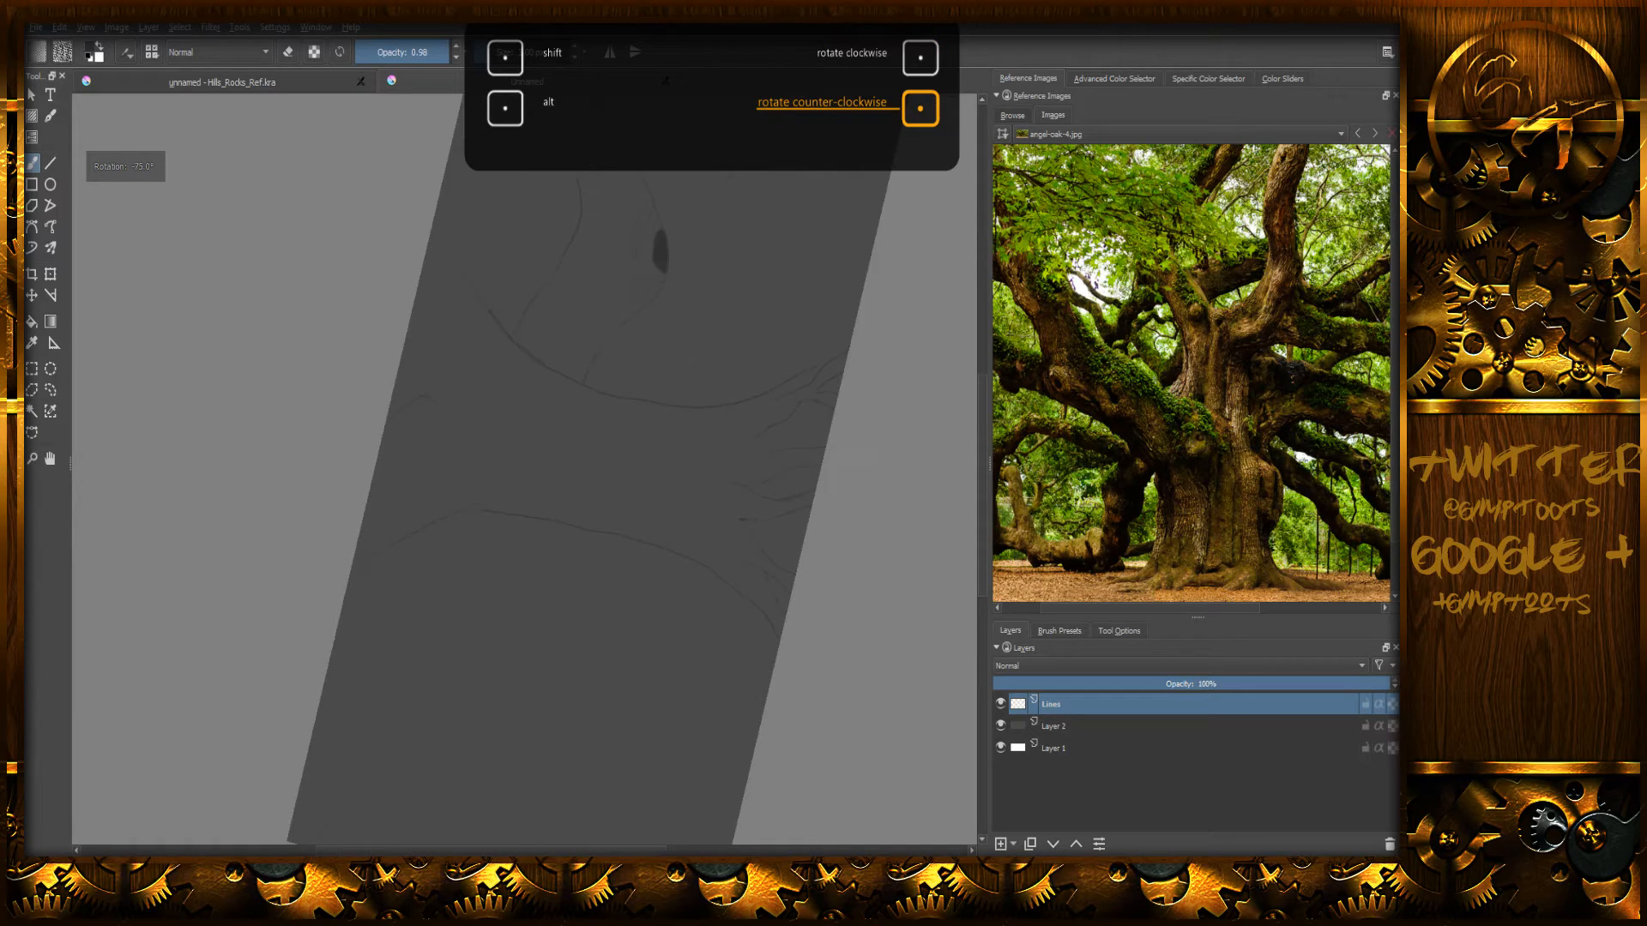
key(4)
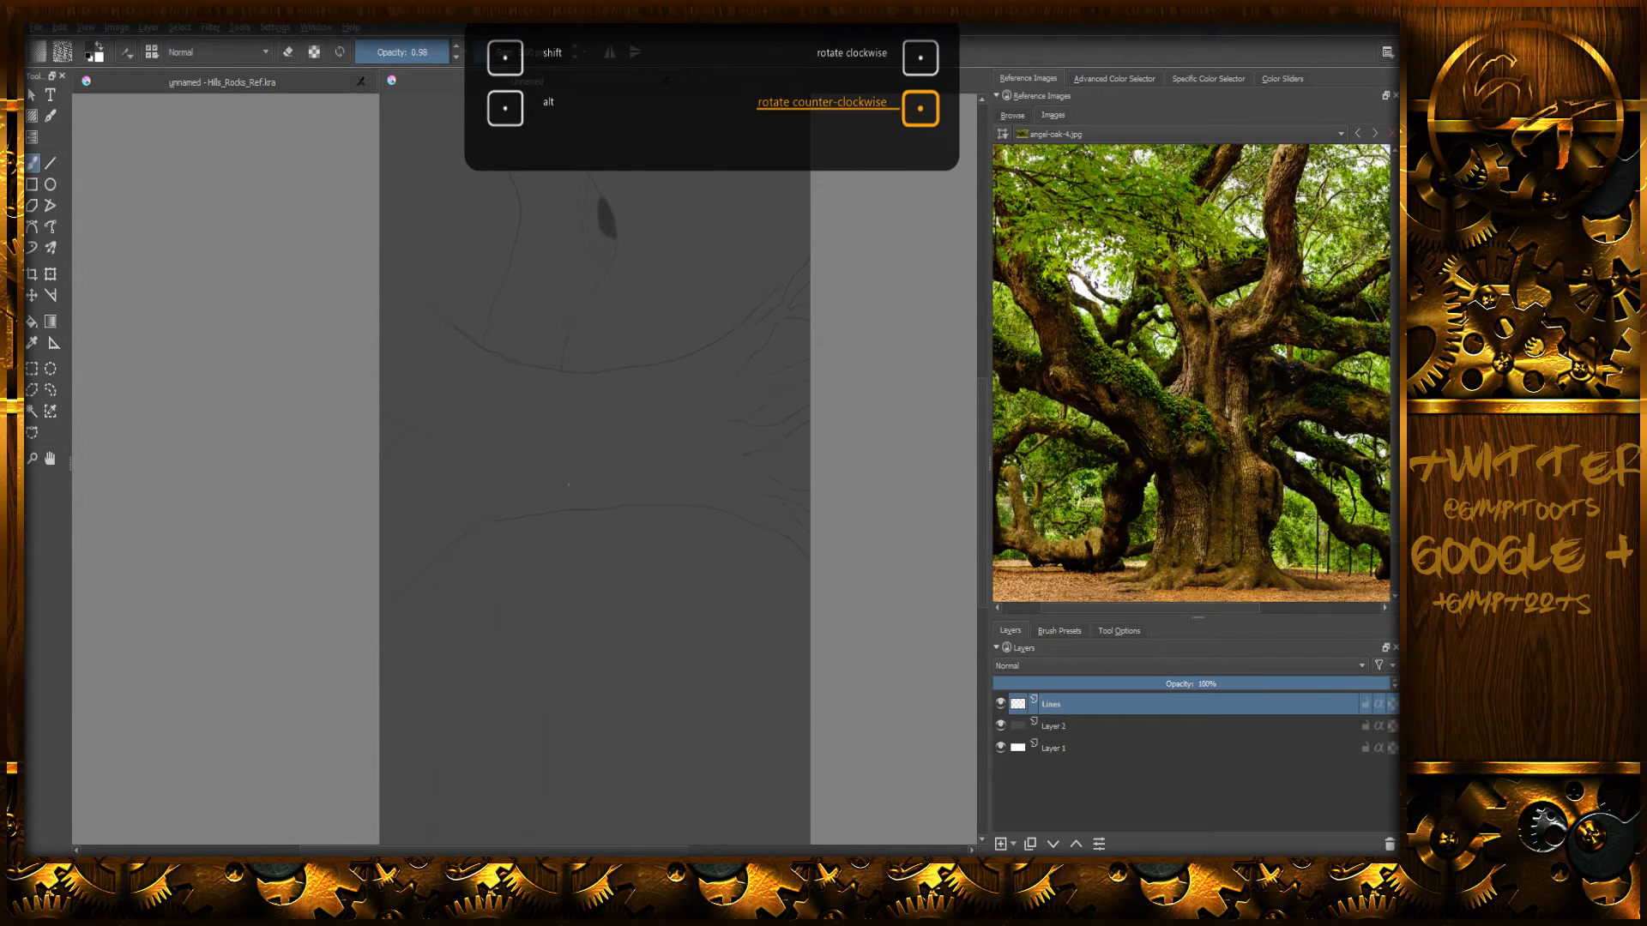
drag(592, 606, 610, 477)
drag(588, 551, 574, 504)
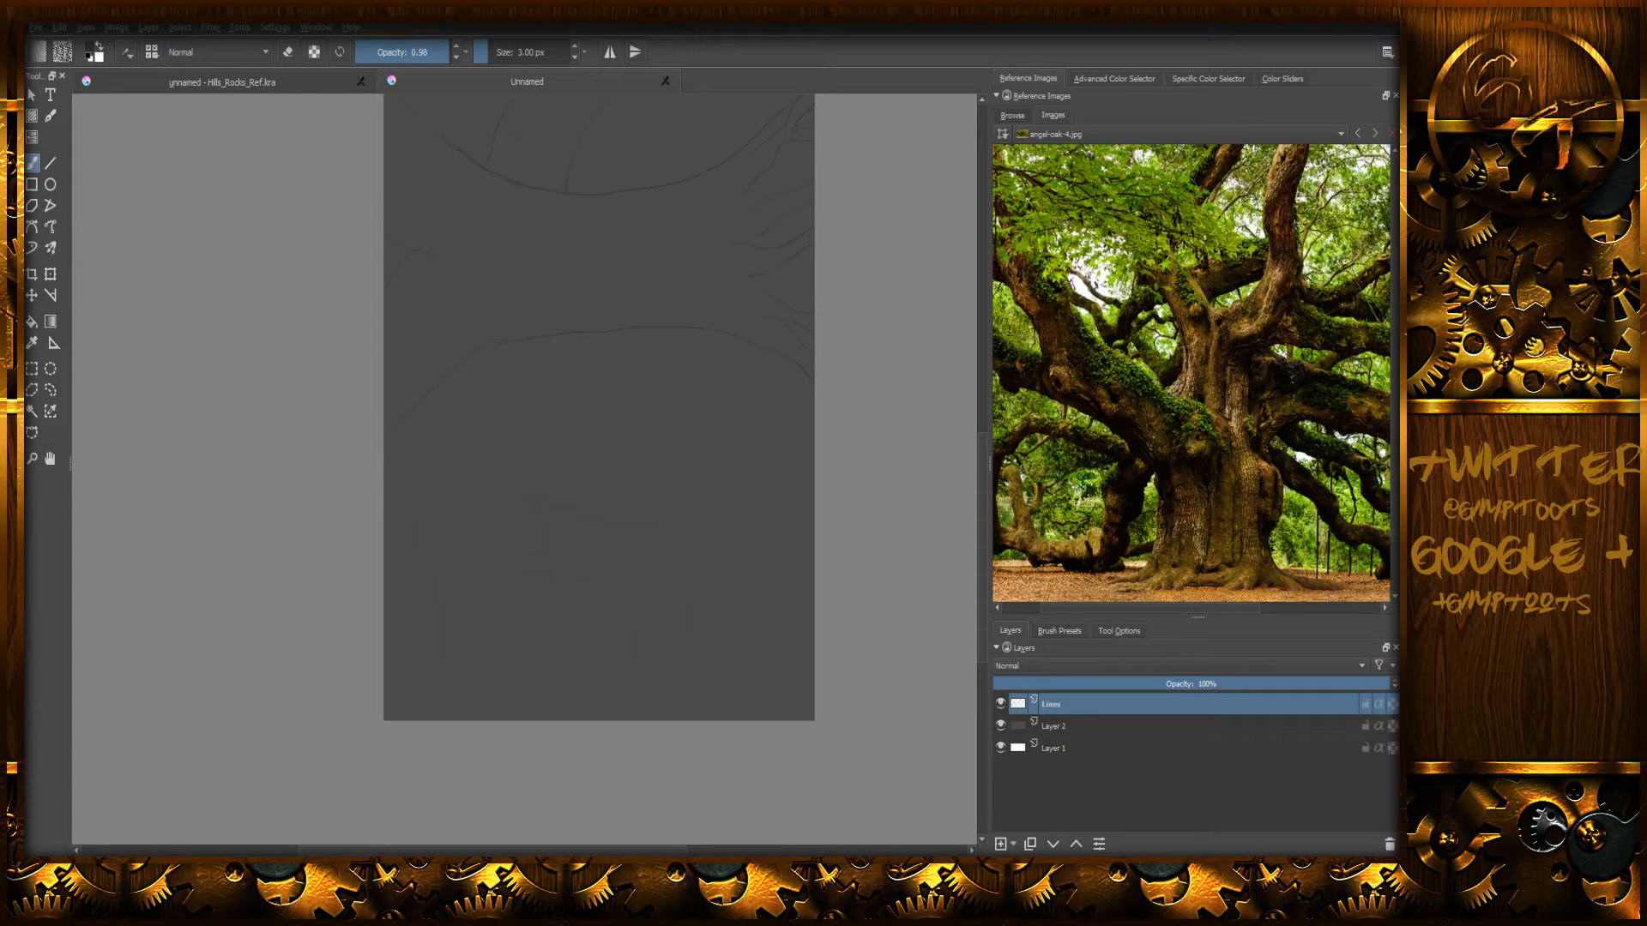
- Continue the left limb's outline with curved contour lines for smaller branches splitting off it
key(6)
key(6)
key(6)
key(6)
key(6)
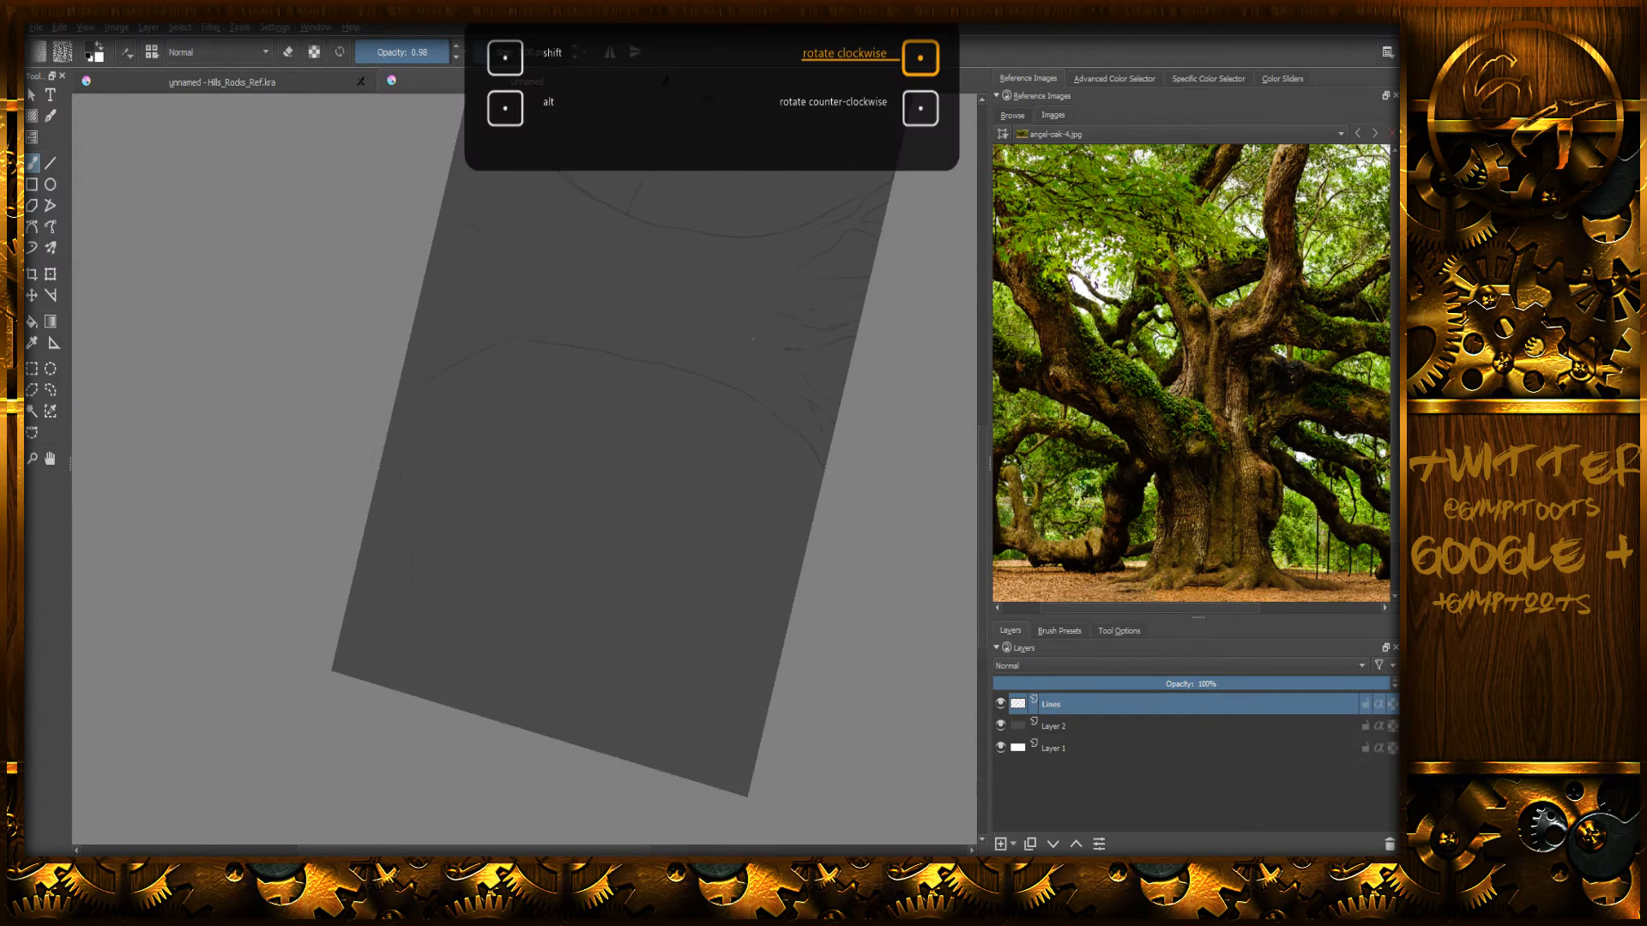
key(6)
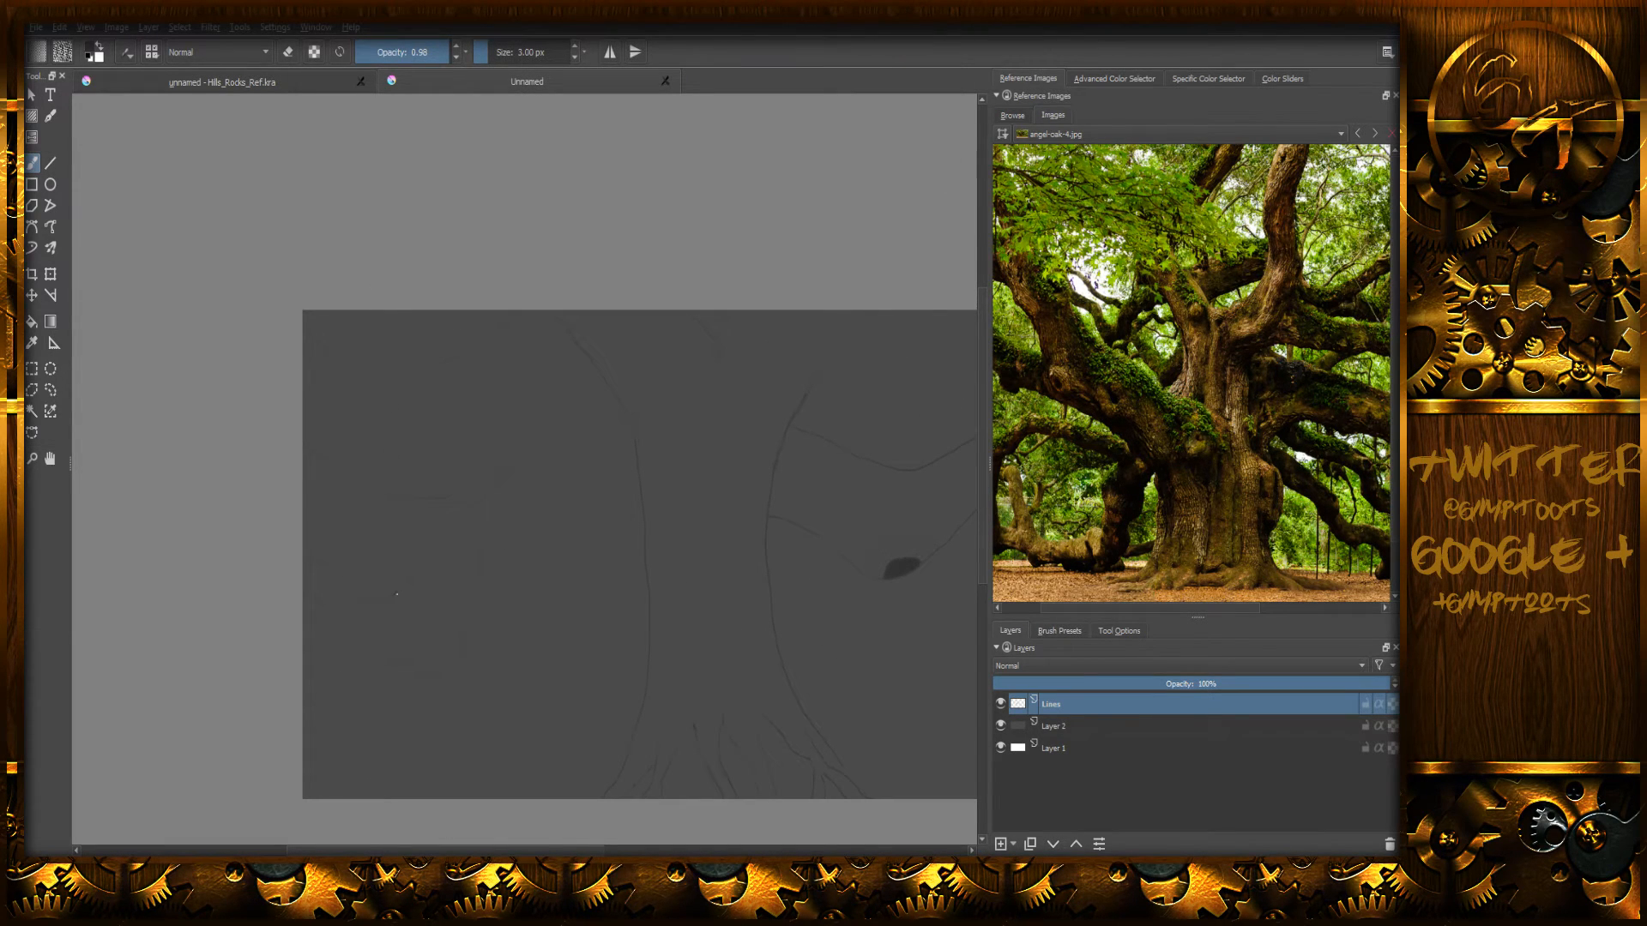
key(e)
key(e)
key(6)
key(6)
key(6)
key(6)
key(6)
key(6)
key(6)
key(6)
key(6)
key(6)
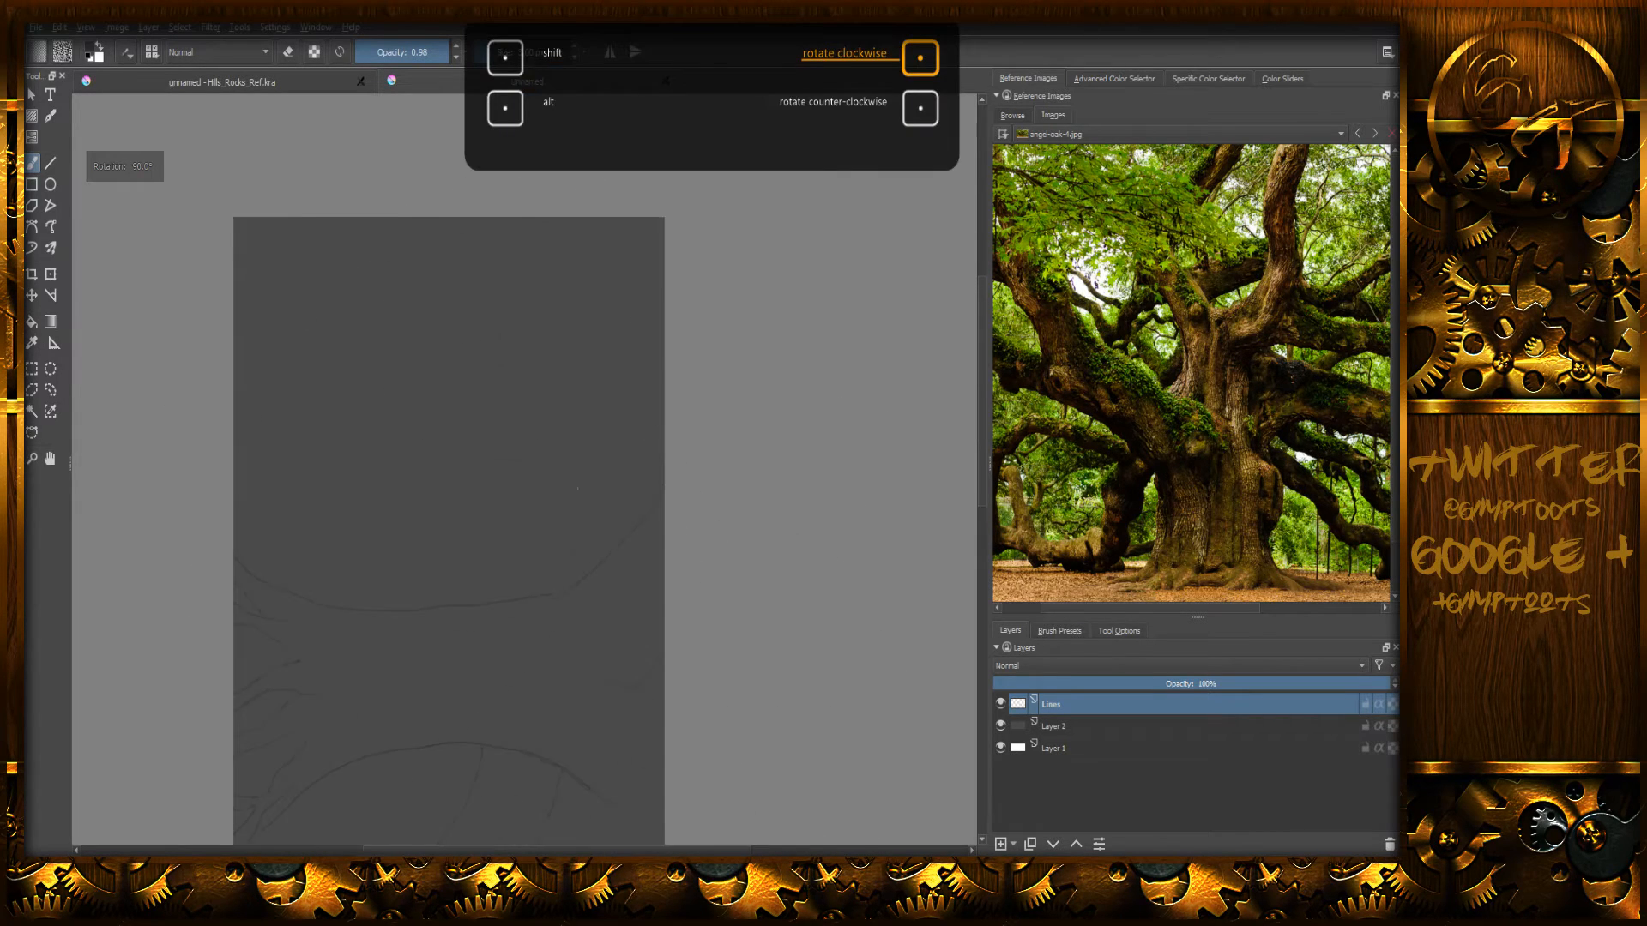
key(6)
key(6)
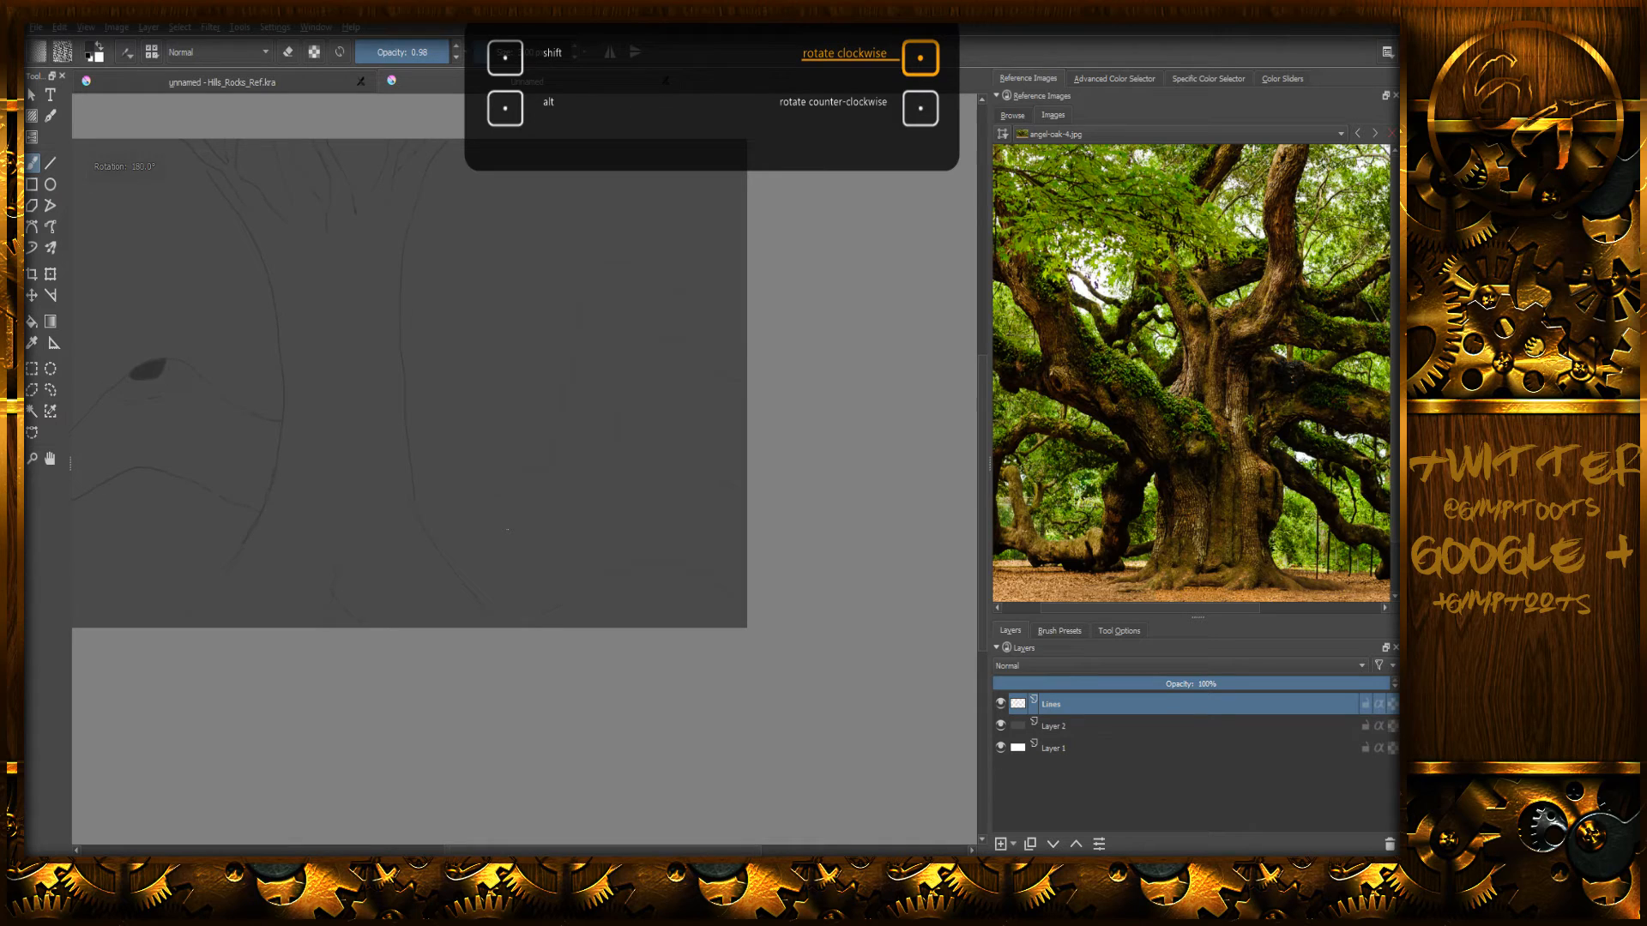
key(4)
key(6)
drag(592, 448, 703, 485)
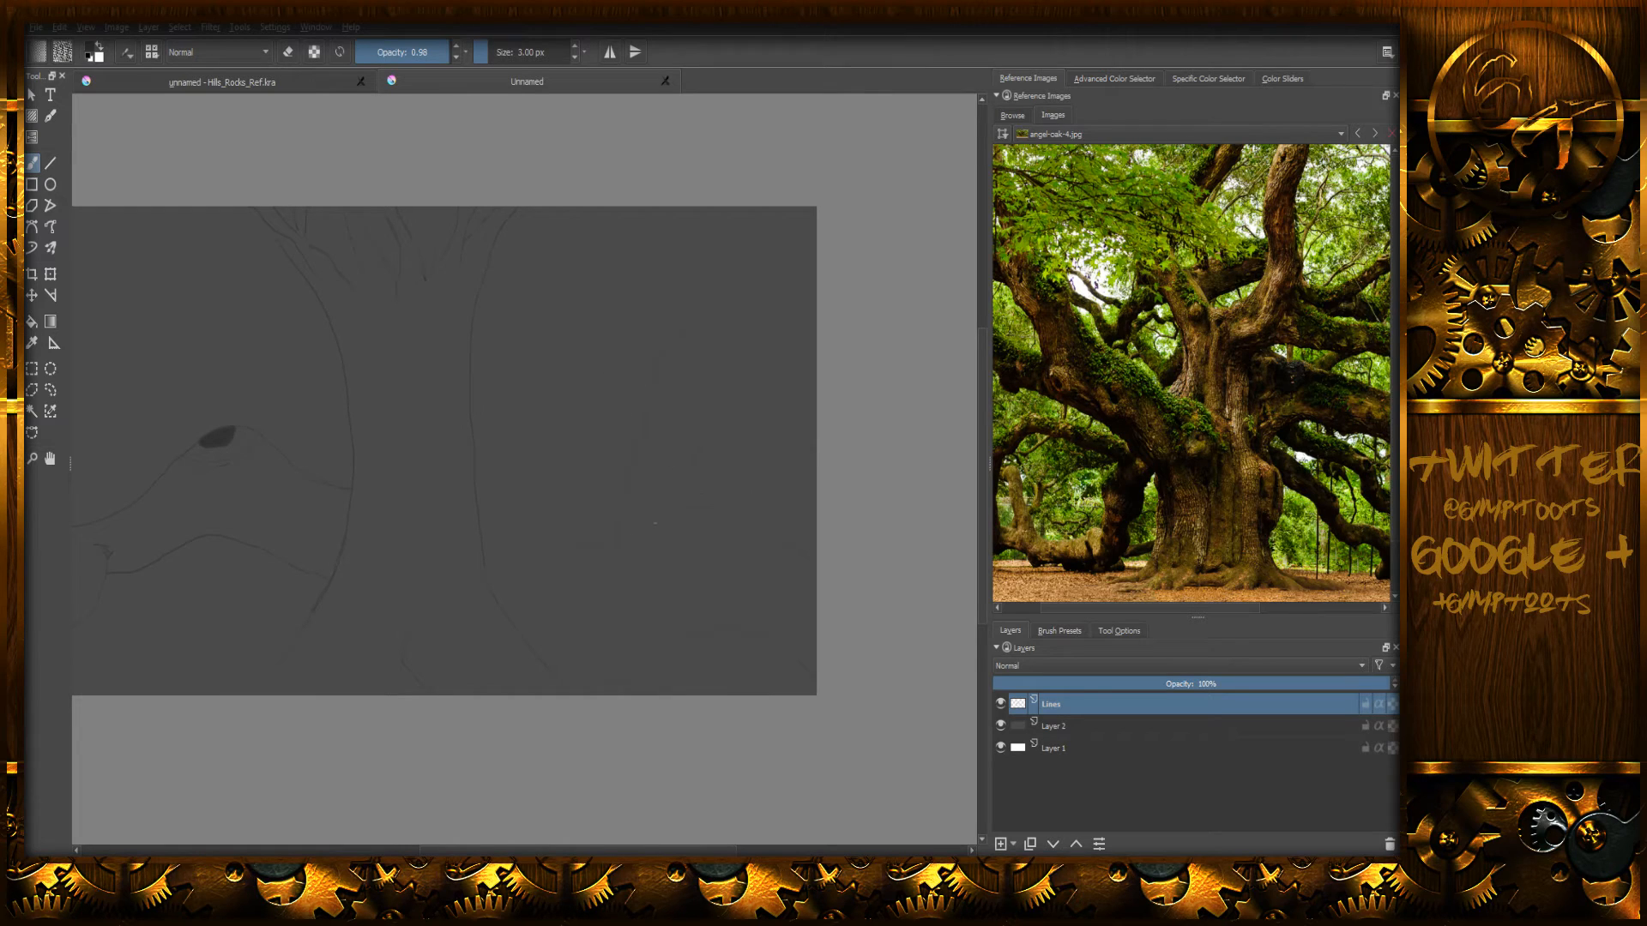
- Erase the overlapping line ends where the left limb's branches join and draw short curved crease marks at those joints
scroll(667, 522, up, 3)
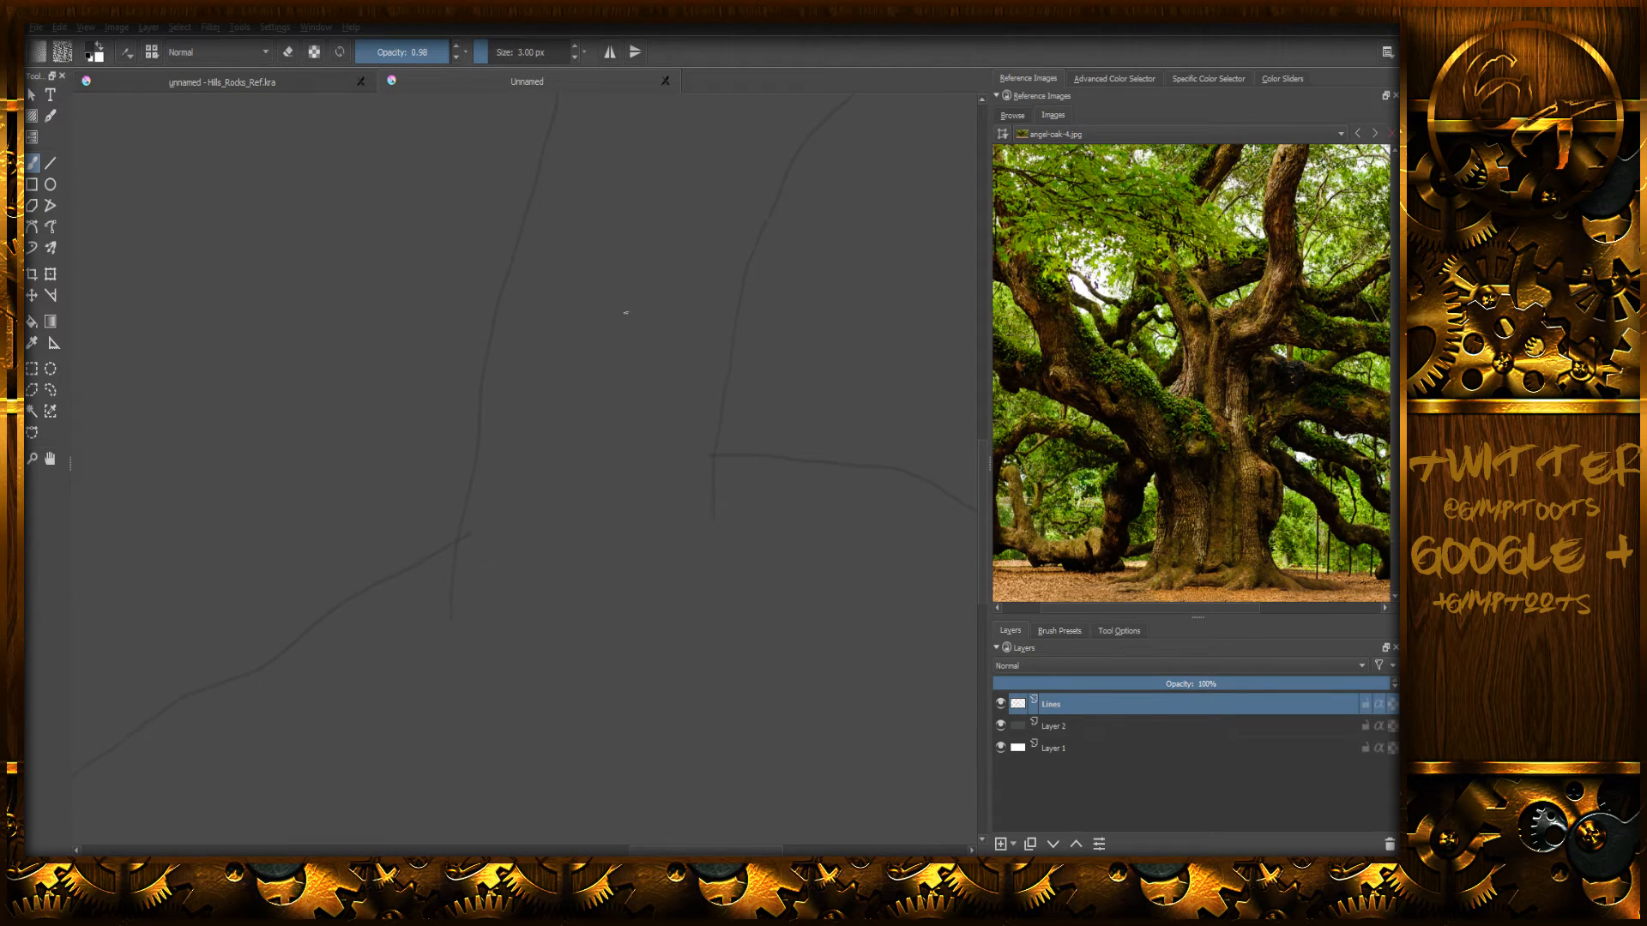
key(e)
drag(695, 526, 722, 529)
drag(467, 642, 455, 628)
key(e)
key(slash)
mouse_move(685, 483)
mouse_down()
mouse_move(679, 520)
mouse_move(694, 483)
mouse_up()
key(slash)
key(e)
key(e)
- Examine the left limb's joints upright and the overall tree composition from a distance and close up
key(4)
key(4)
key(4)
key(4)
key(4)
key(4)
key(4)
key(4)
key(4)
key(4)
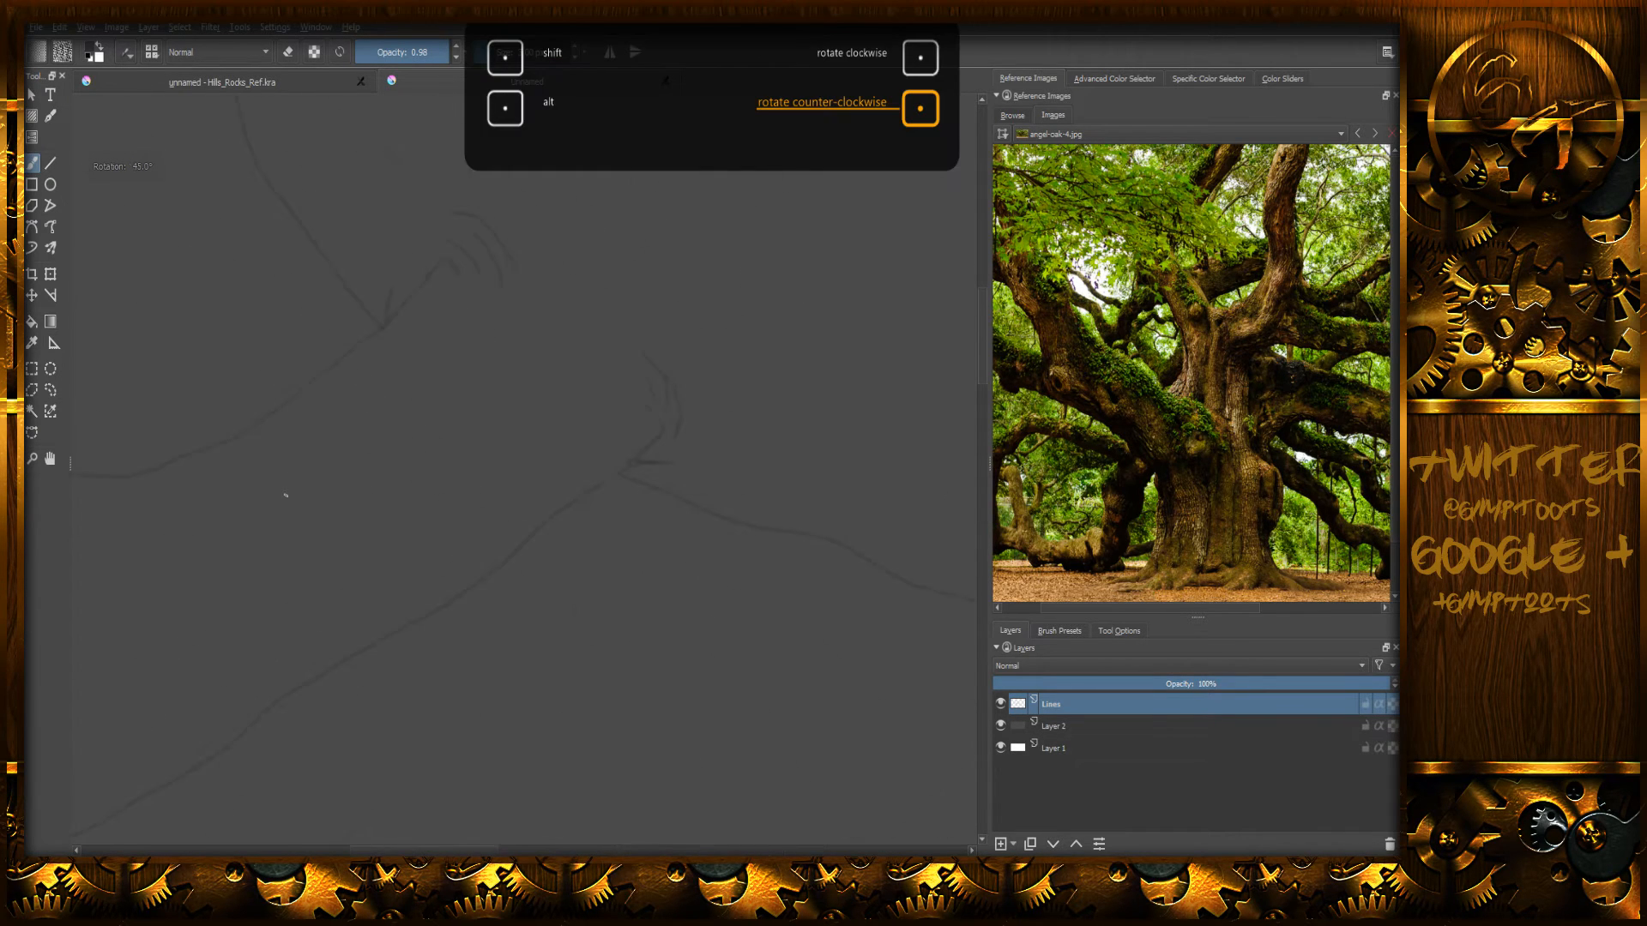
key(4)
key(4)
key(minus)
key(minus)
key(minus)
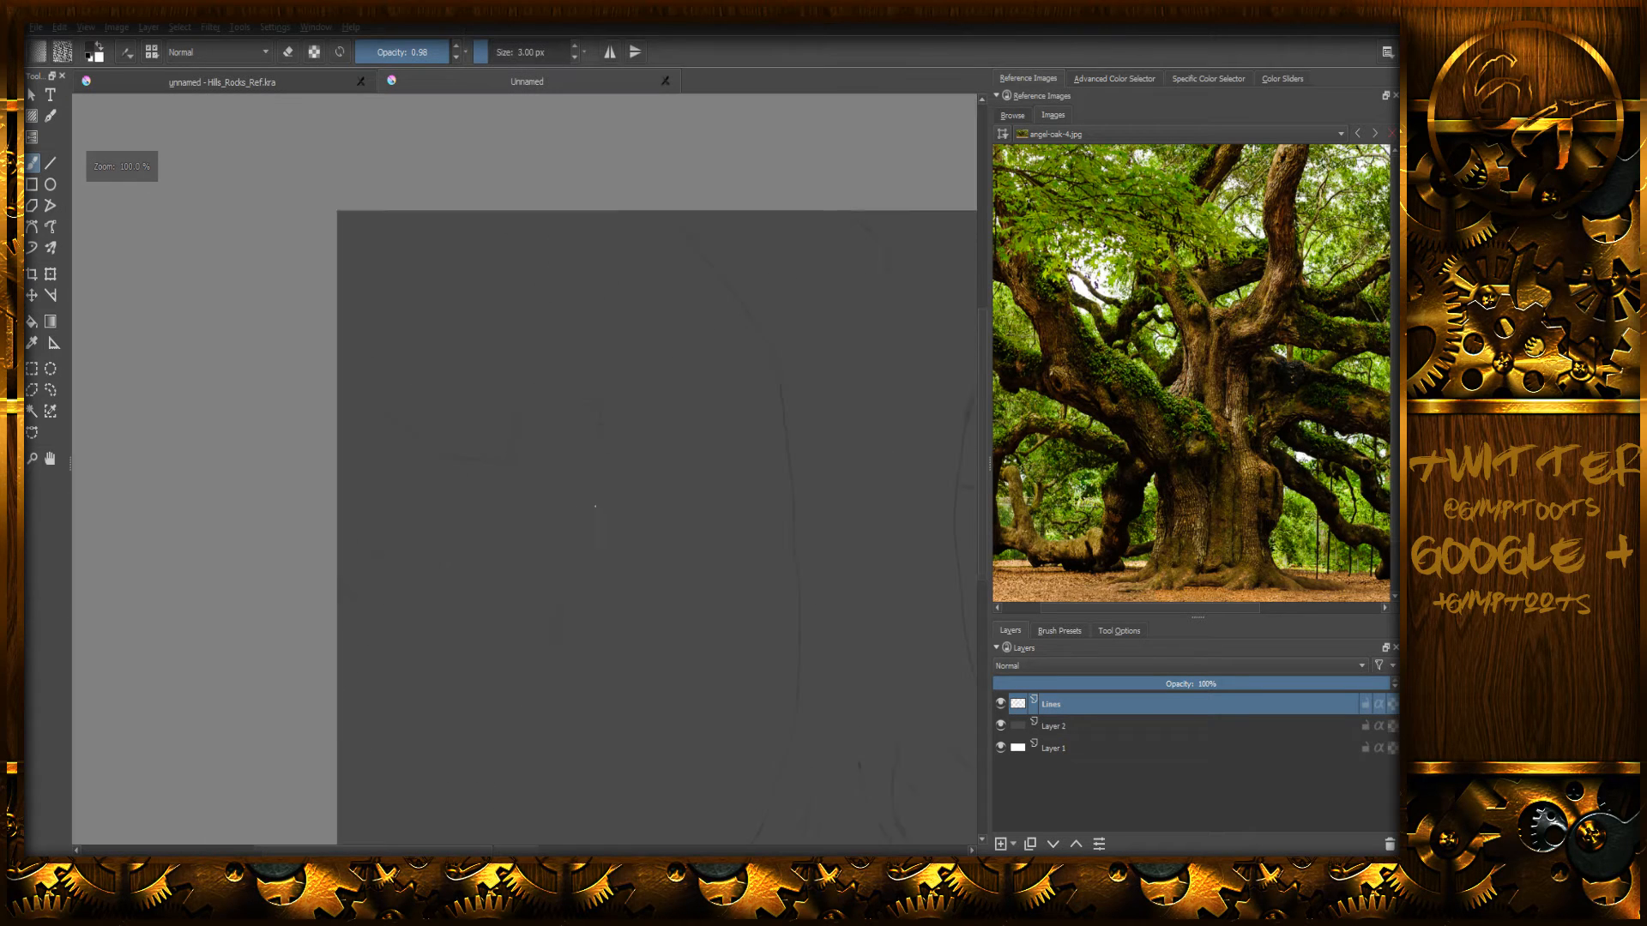
scroll(684, 513, down, 3)
scroll(683, 513, up, 5)
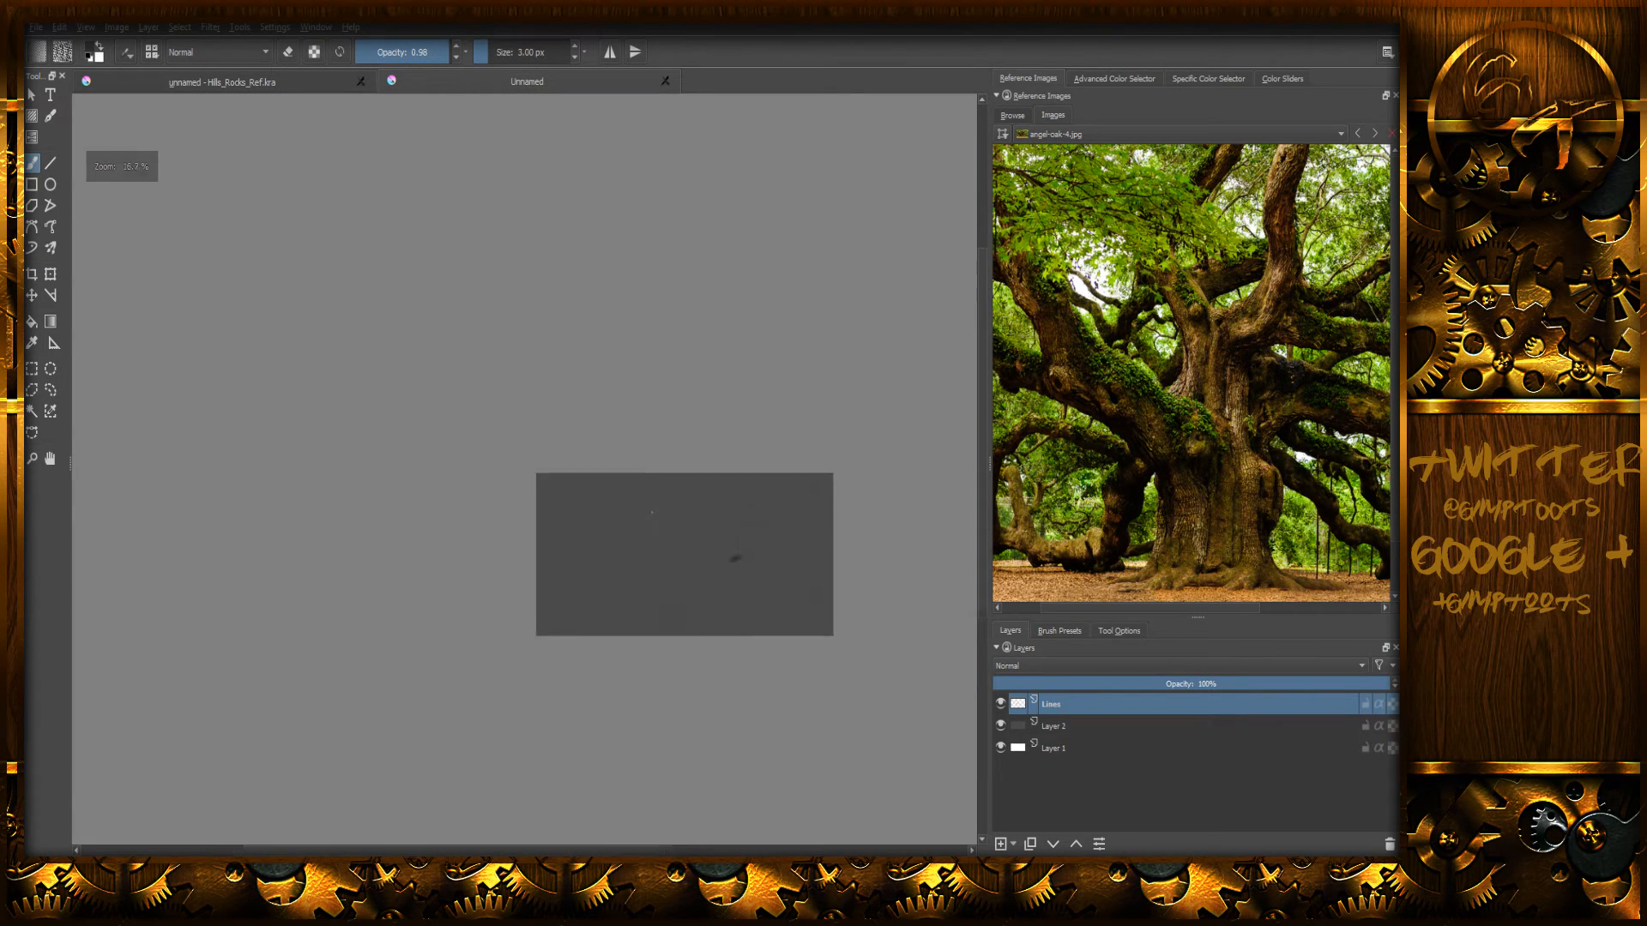
scroll(677, 538, down, 1)
drag(677, 558, 610, 551)
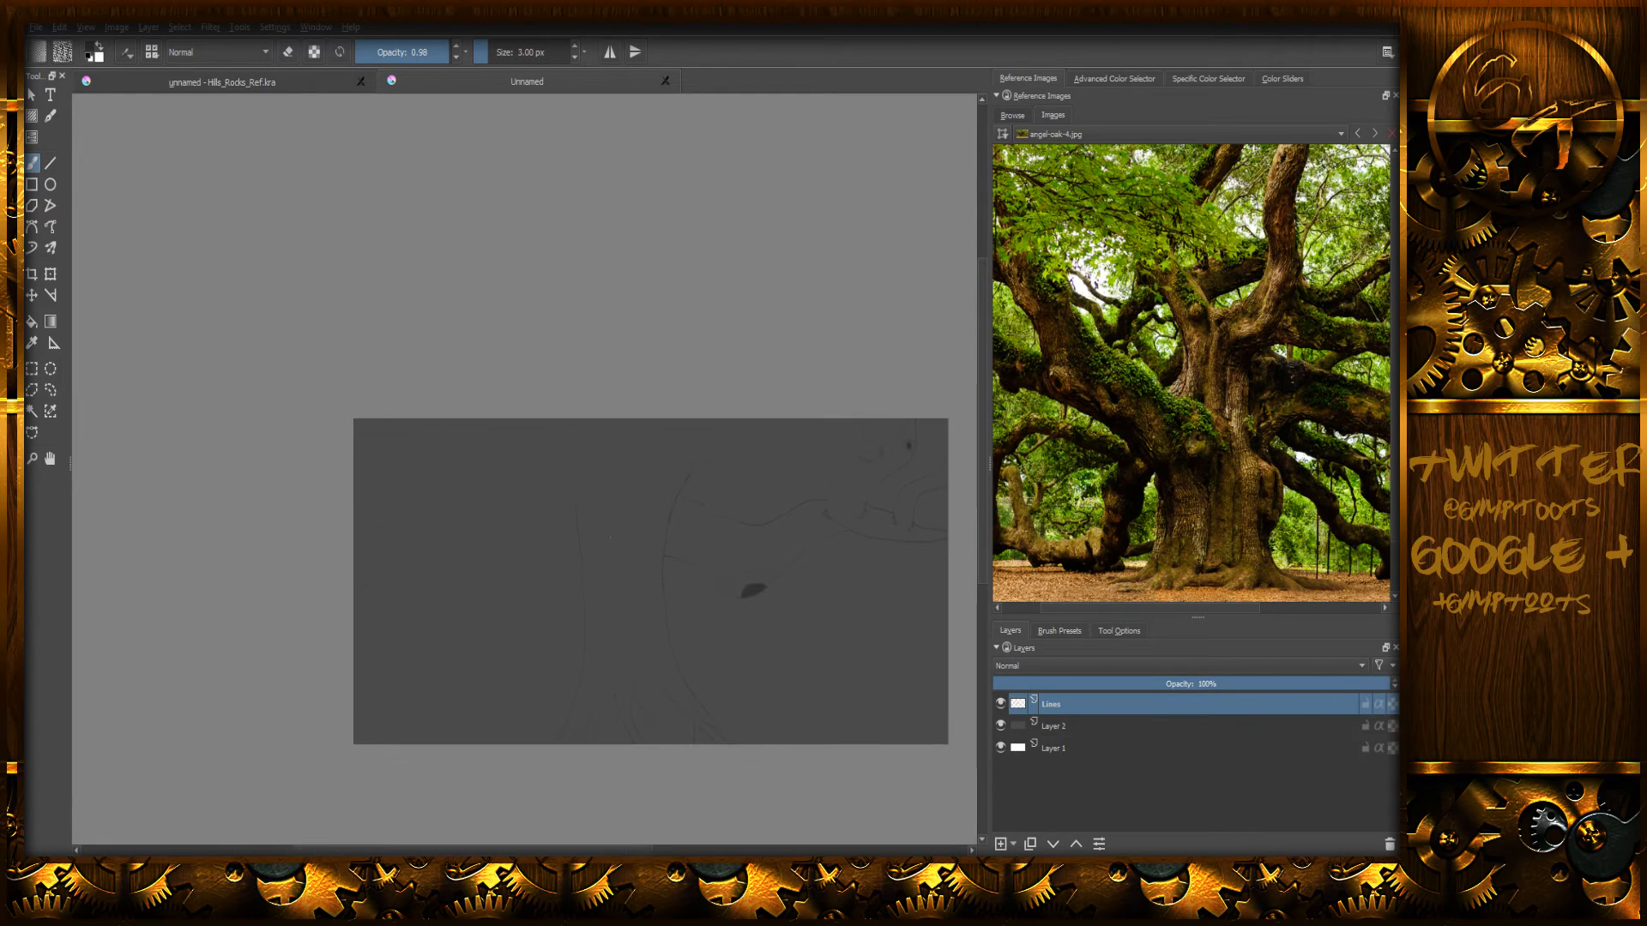
scroll(607, 543, up, 5)
scroll(547, 425, up, 1)
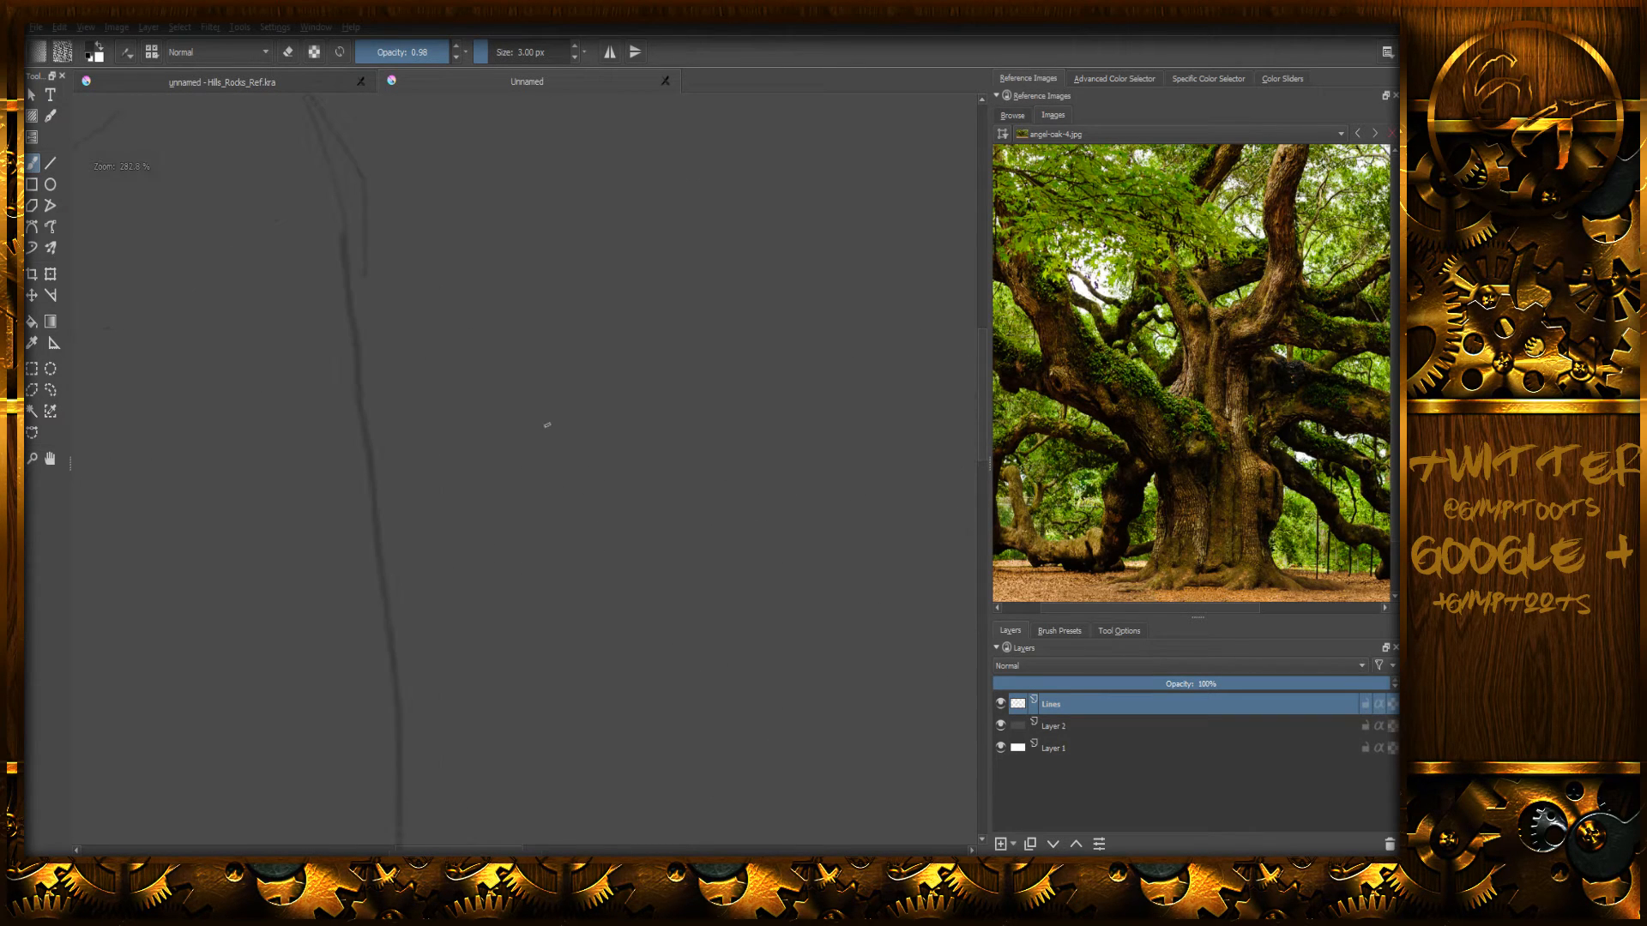
- Erase the overshooting line ends at the upper part of the trunk's left edge with the 15 px eraser
key(ctrl+shift+f)
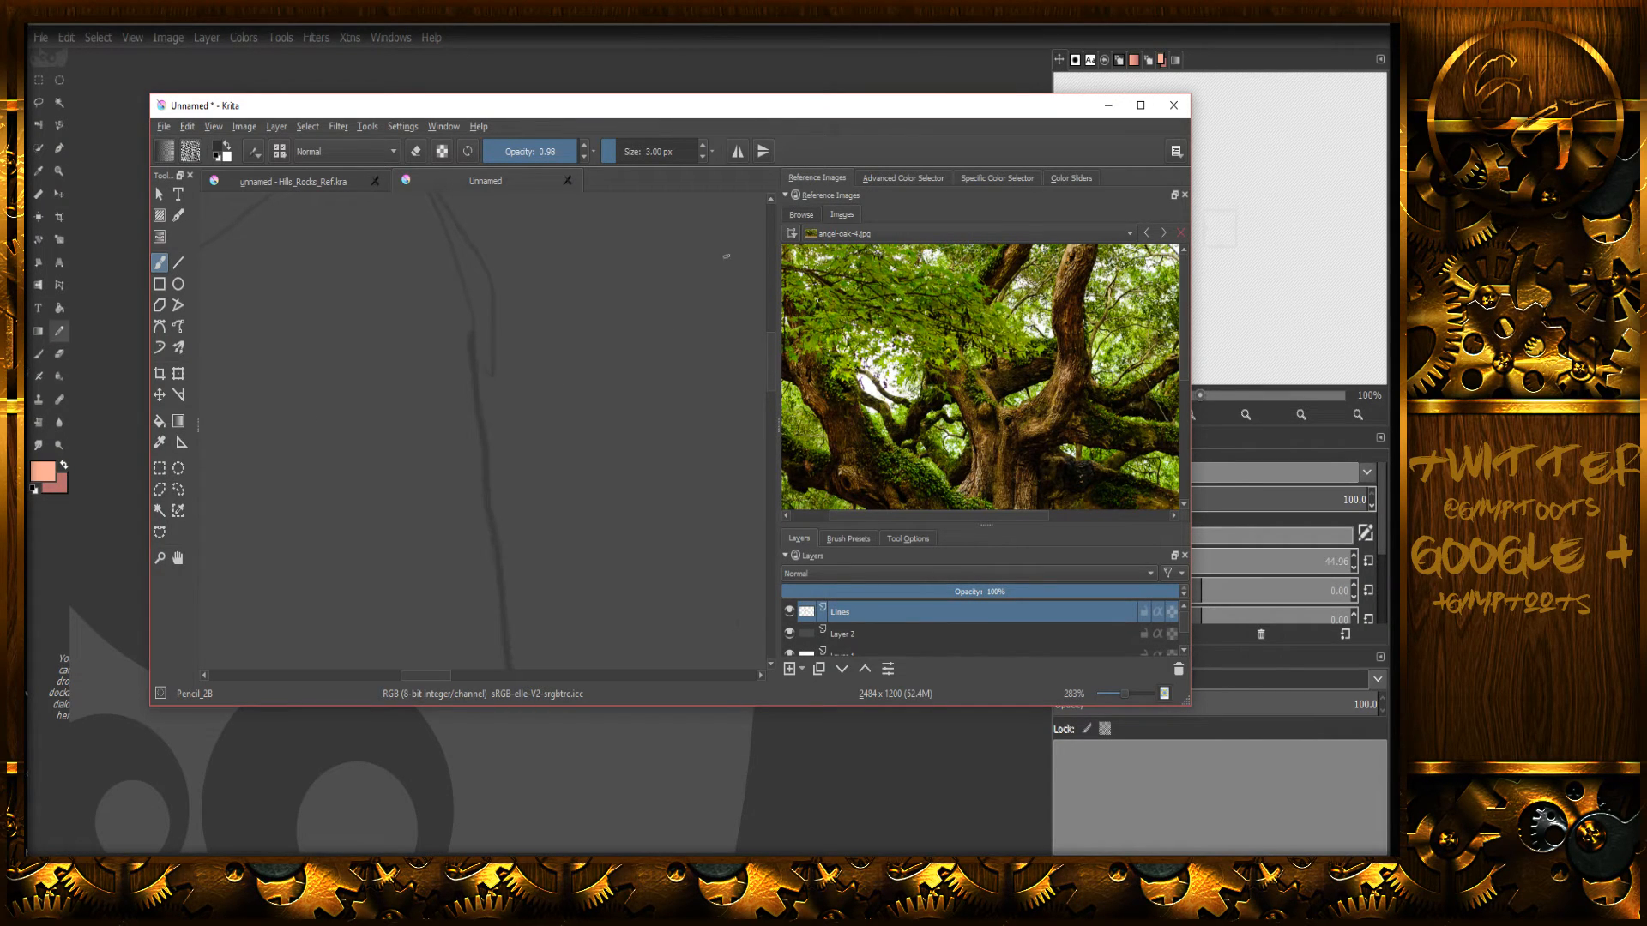
click(1140, 106)
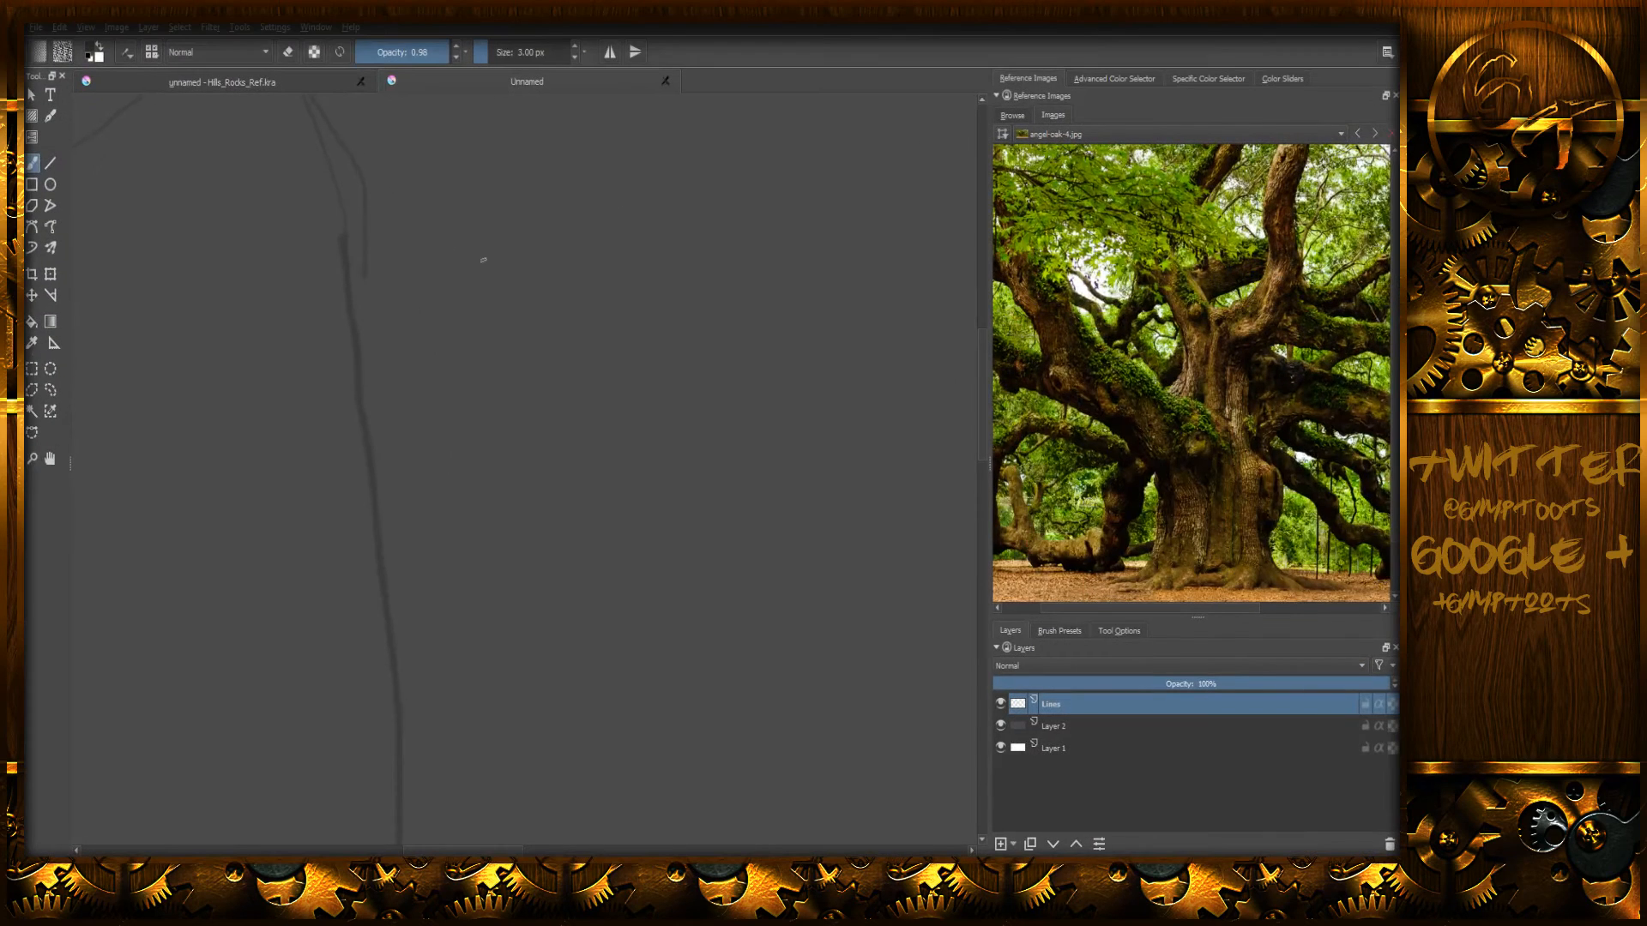
mouse_move(437, 231)
middle_down()
mouse_move(466, 437)
mouse_move(489, 412)
mouse_move(526, 457)
middle_up()
key(e)
mouse_move(475, 518)
mouse_down()
mouse_move(481, 492)
mouse_move(507, 647)
mouse_move(500, 617)
mouse_up()
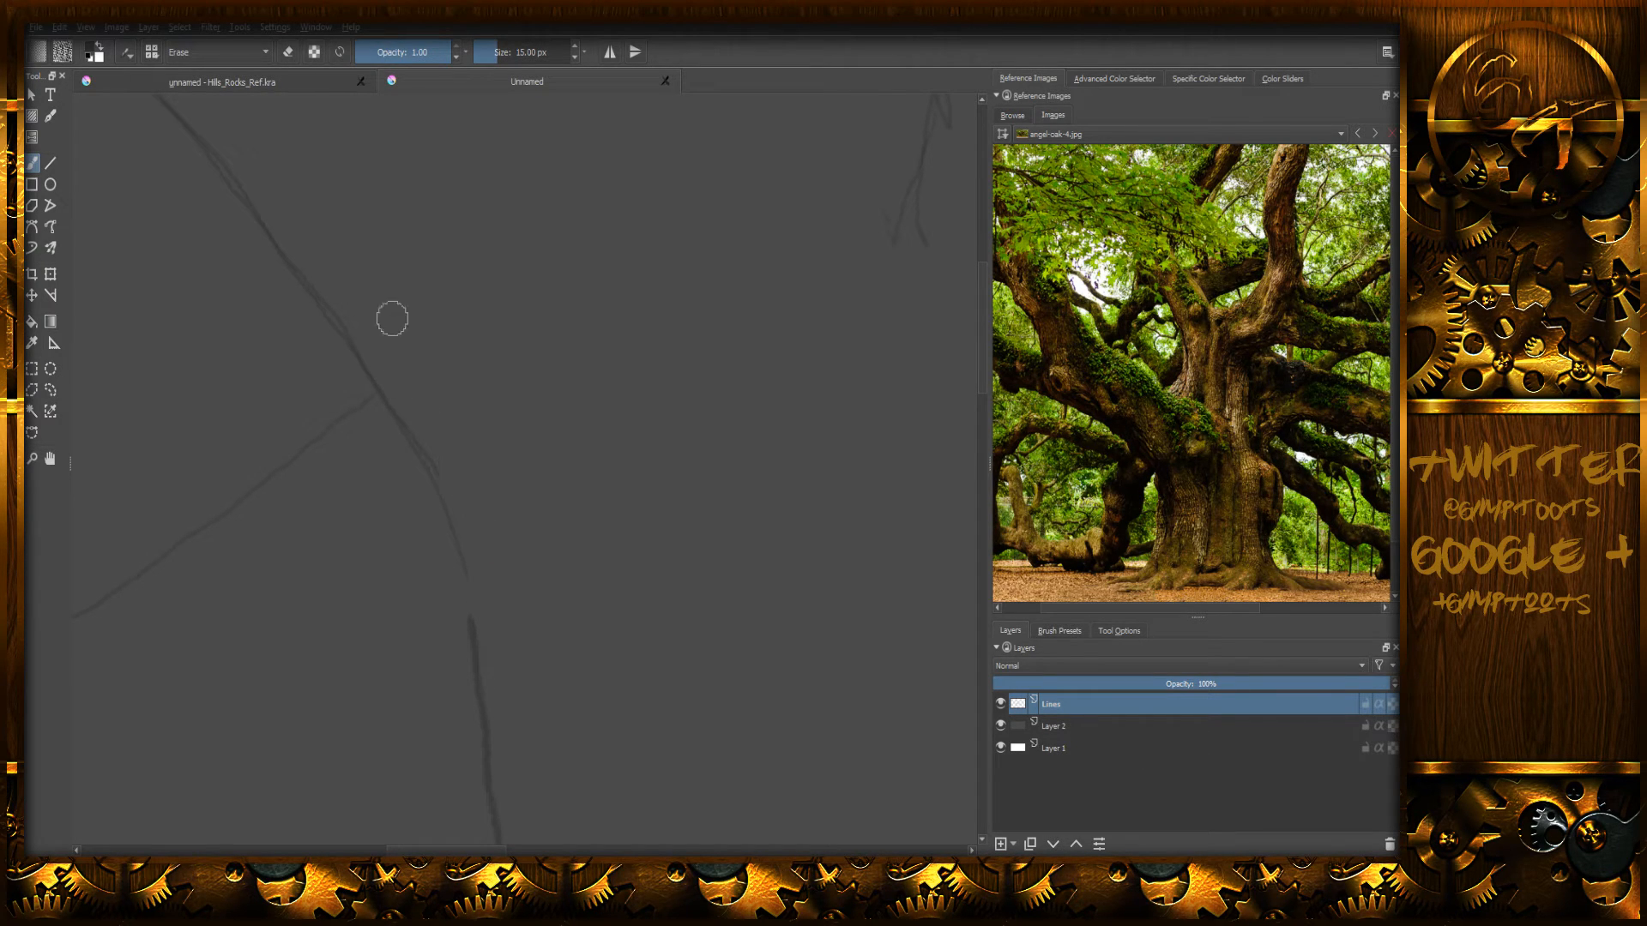
- Clean up the inner fork with the eraser and extend its left line to the canvas's upper edge with the 3 px pencil
middle_drag(626, 300, 573, 363)
middle_drag(738, 210, 569, 401)
middle_drag(534, 453, 547, 414)
drag(710, 353, 710, 399)
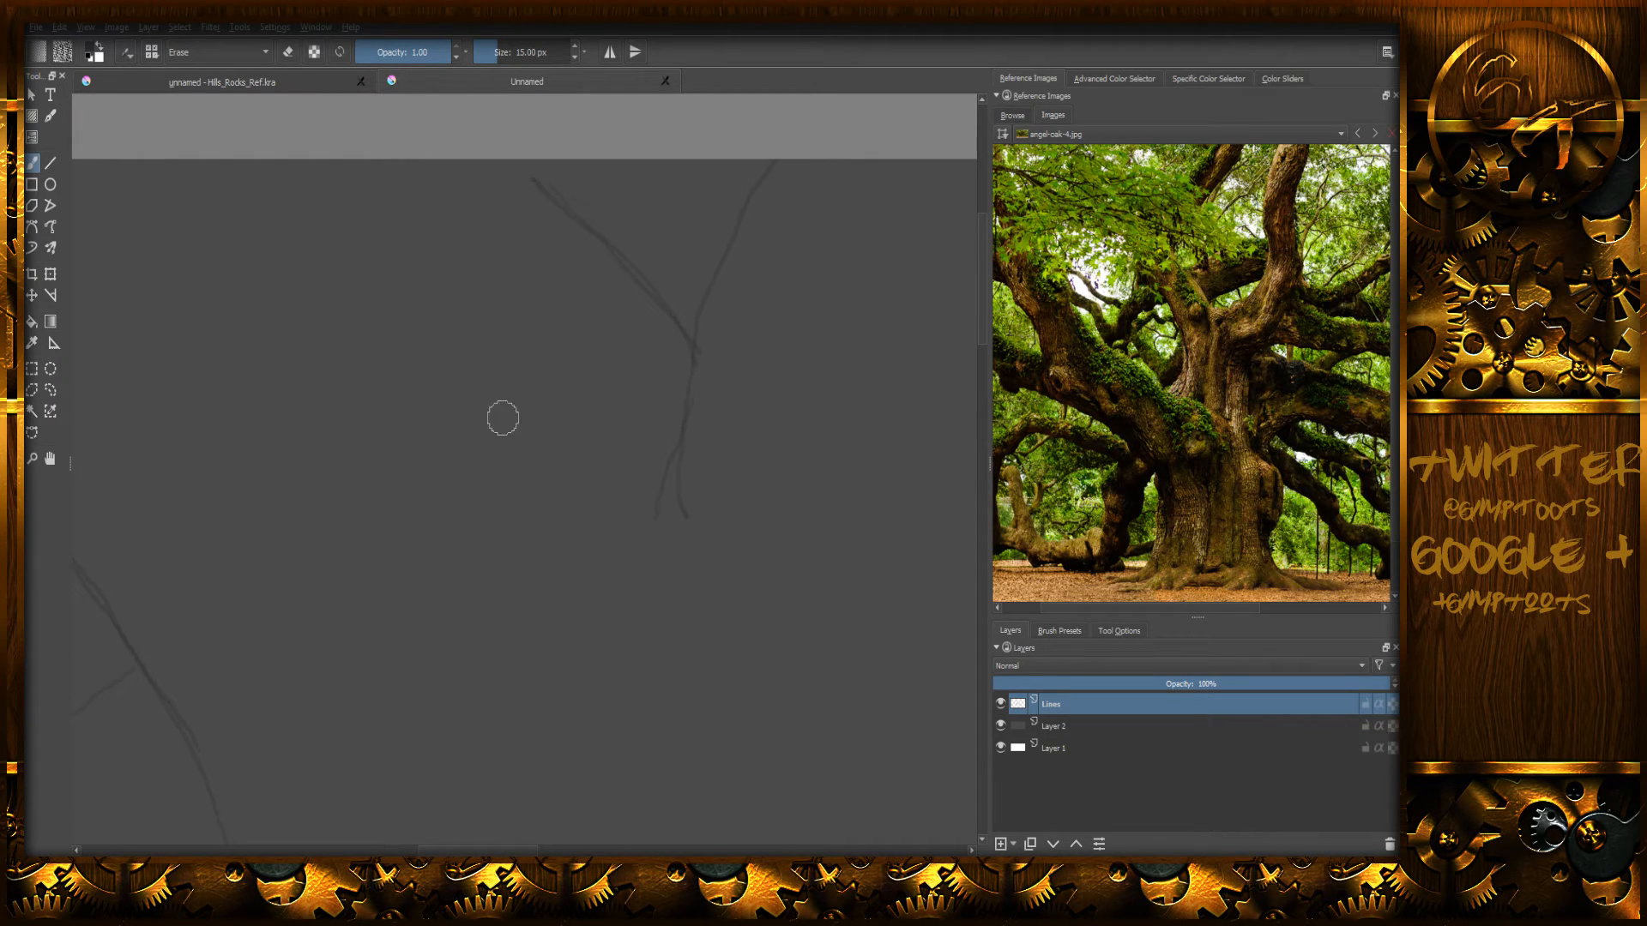
key(e)
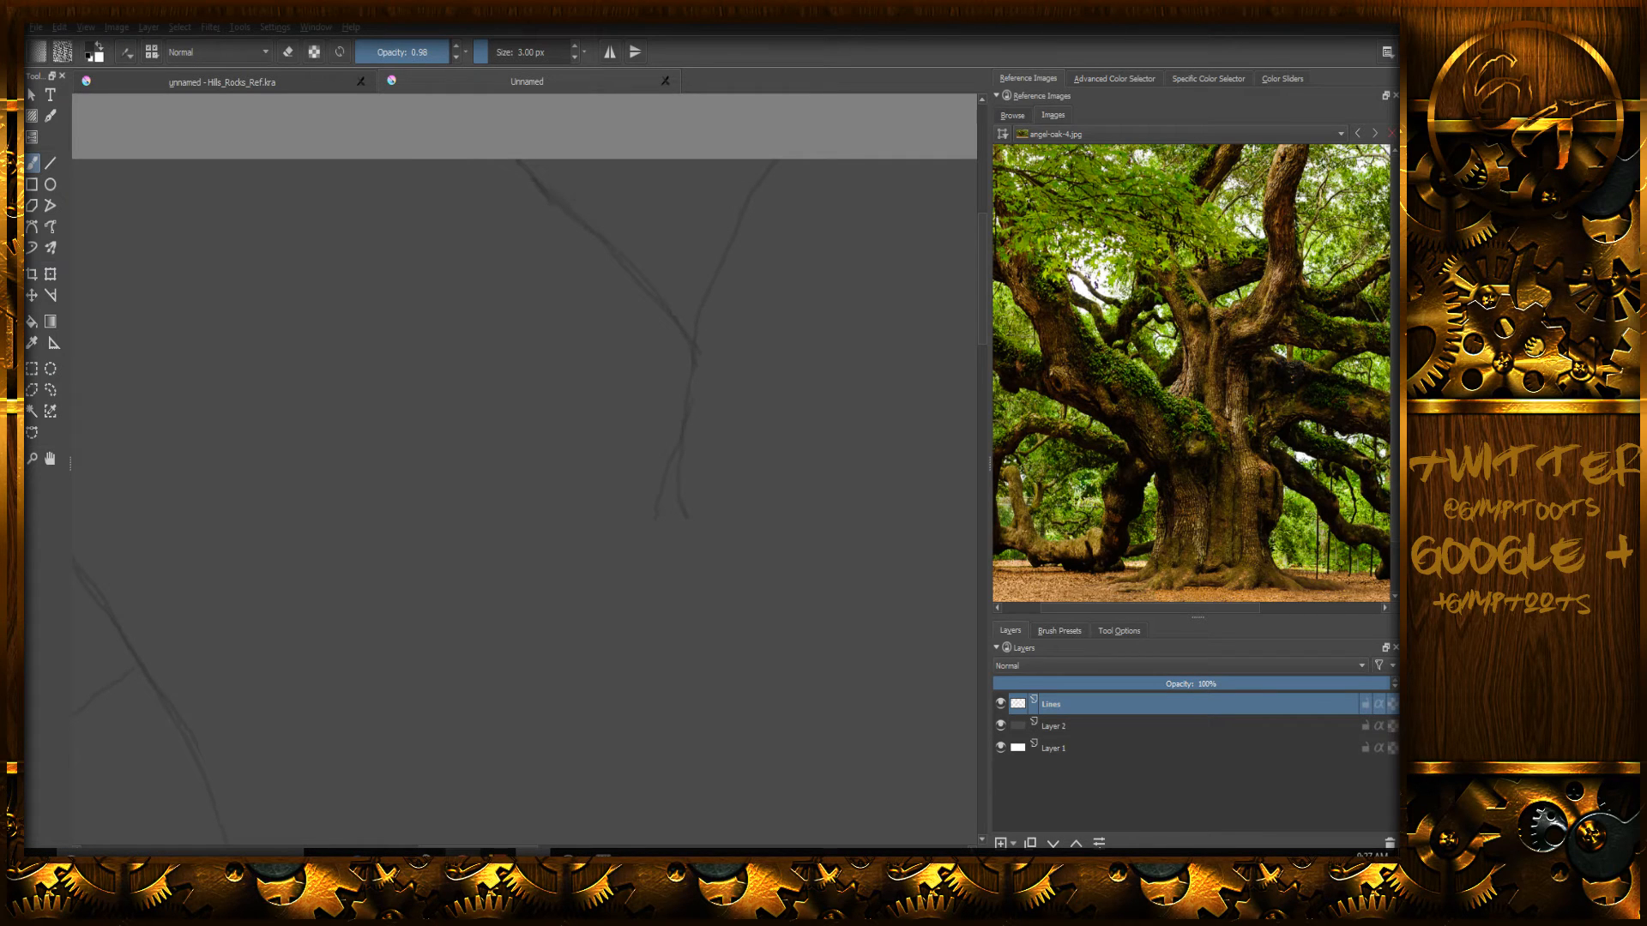
- Switch to the YouTube live dashboard to check the stream health, and open OBS to check its streaming statistics
click(463, 863)
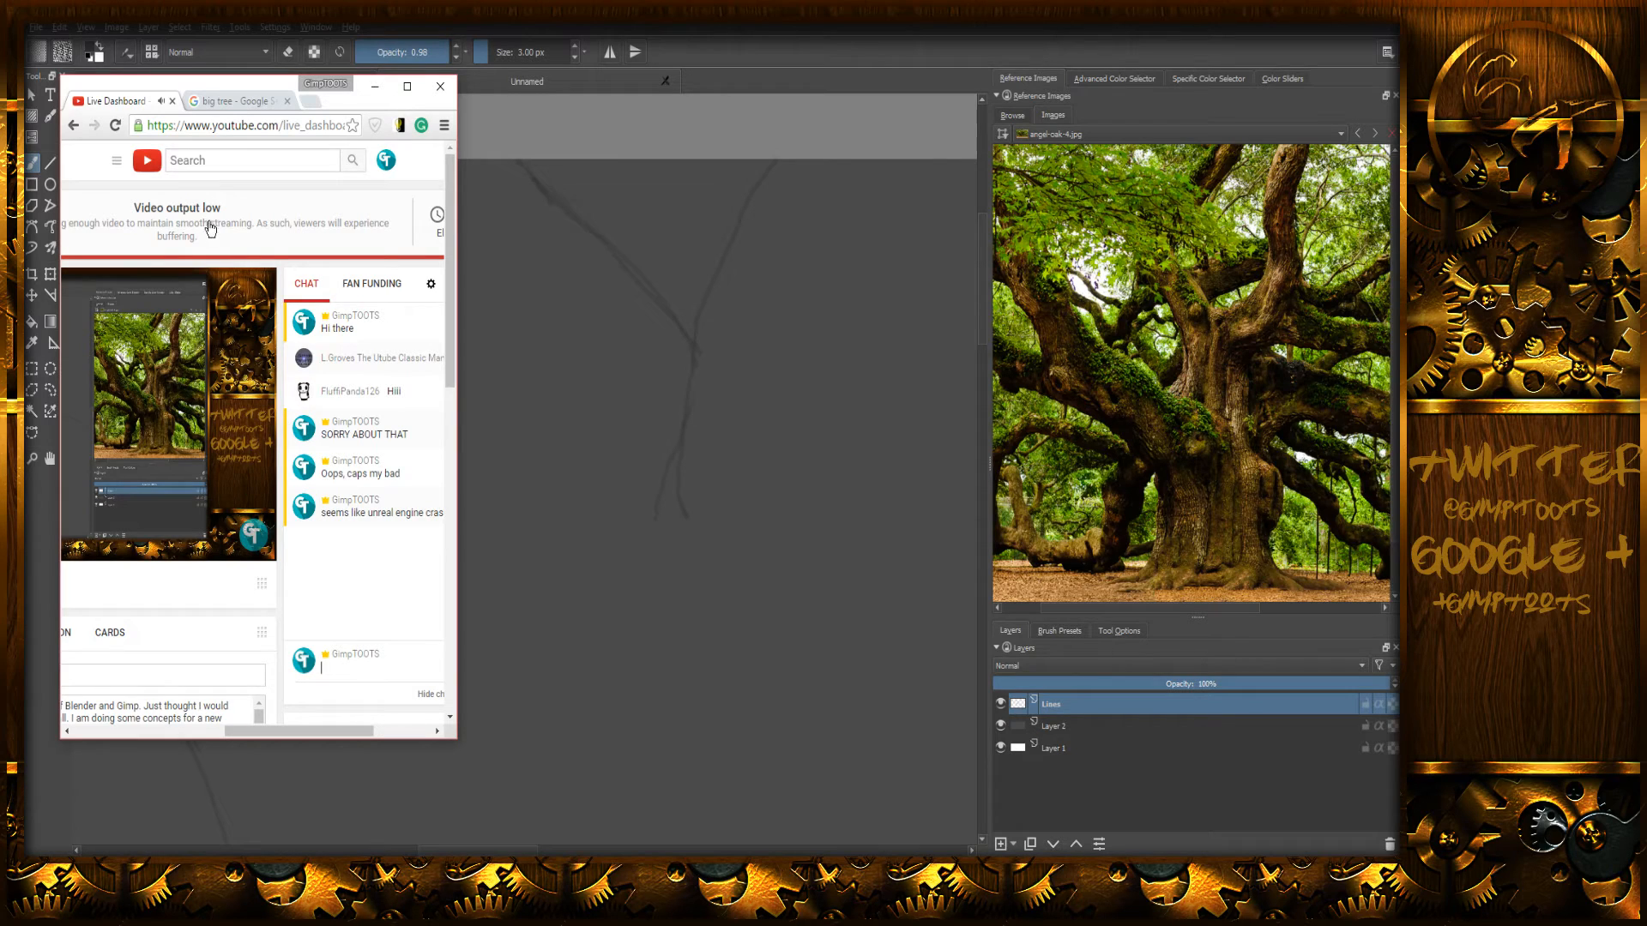
mouse_move(278, 734)
mouse_down()
mouse_move(188, 735)
mouse_move(195, 720)
mouse_up()
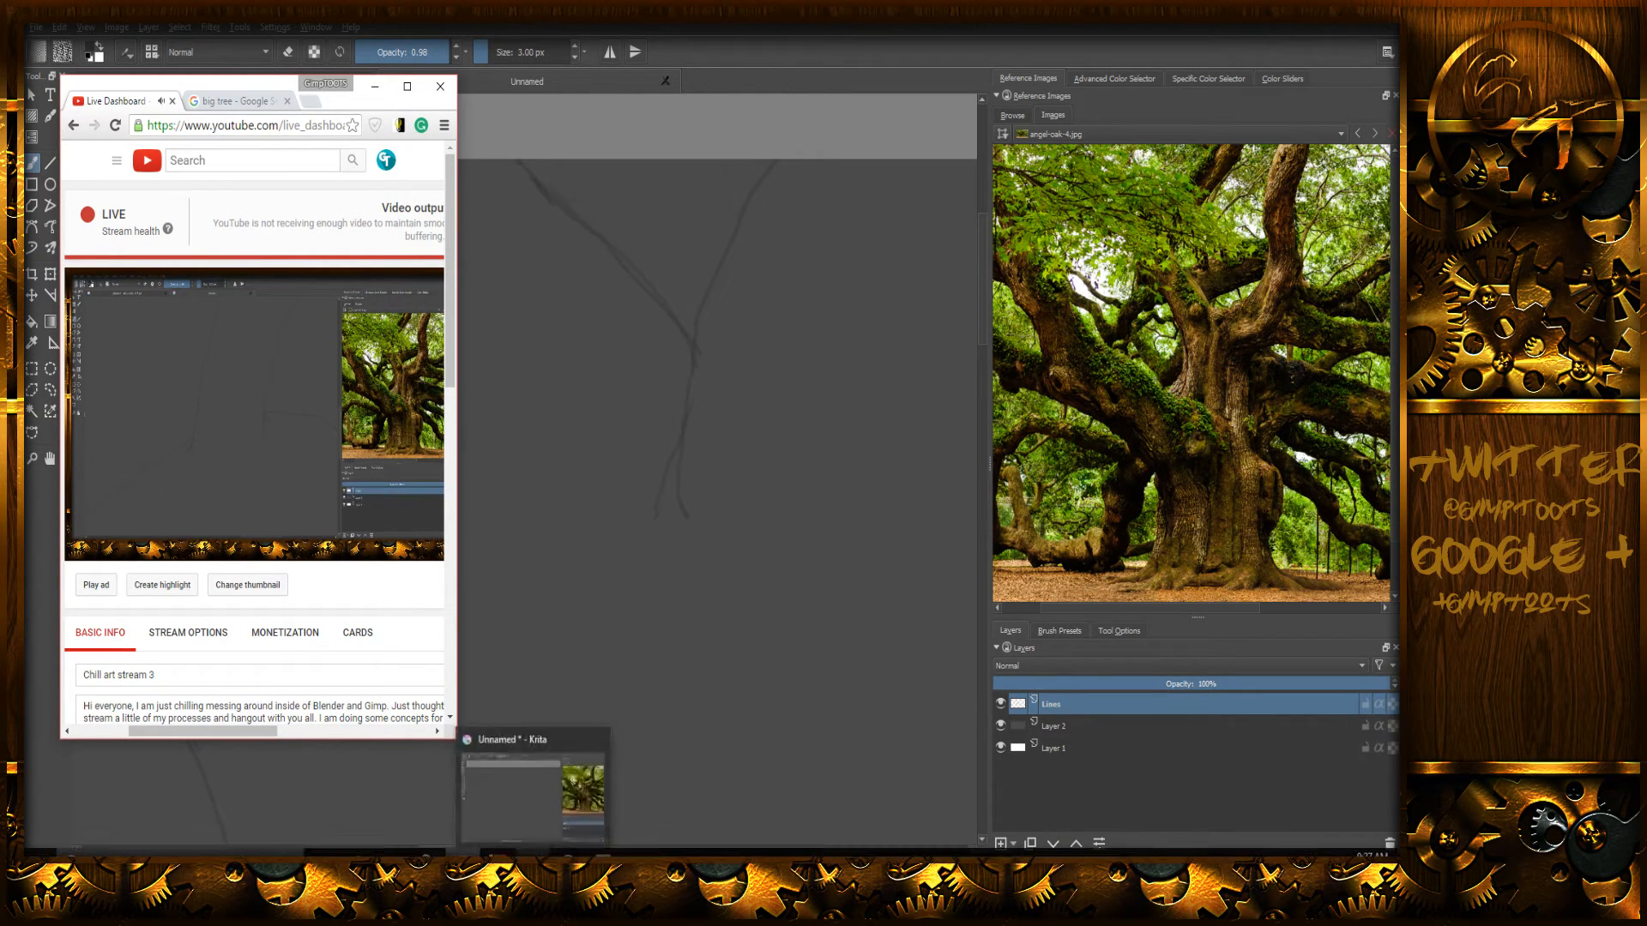
mouse_move(568, 856)
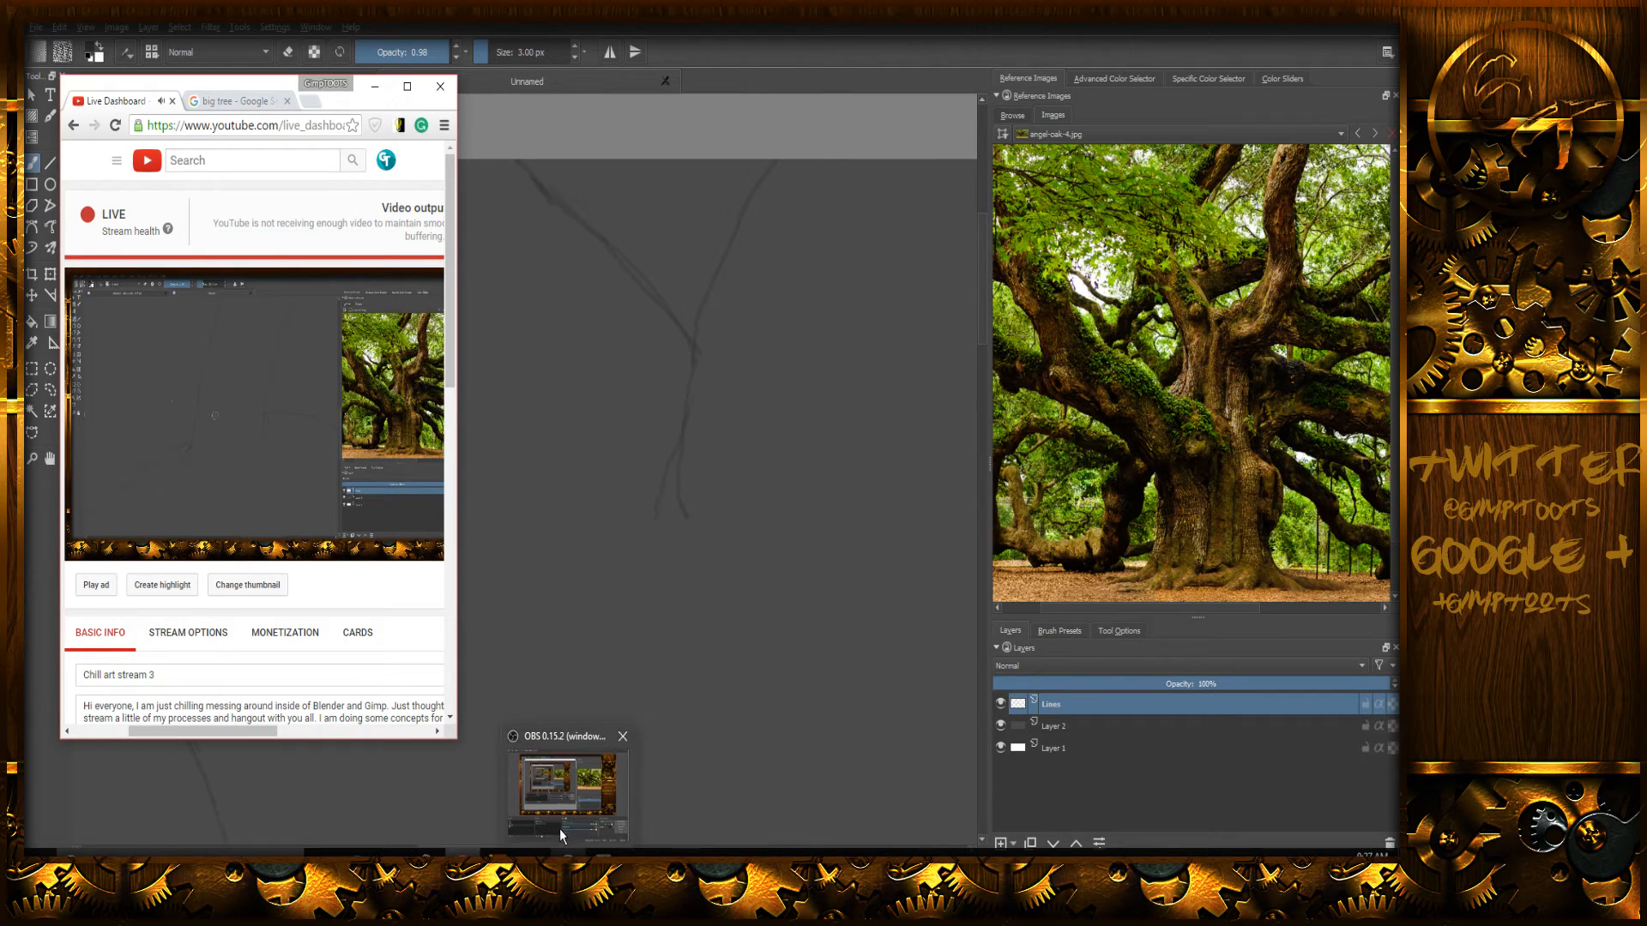
click(568, 856)
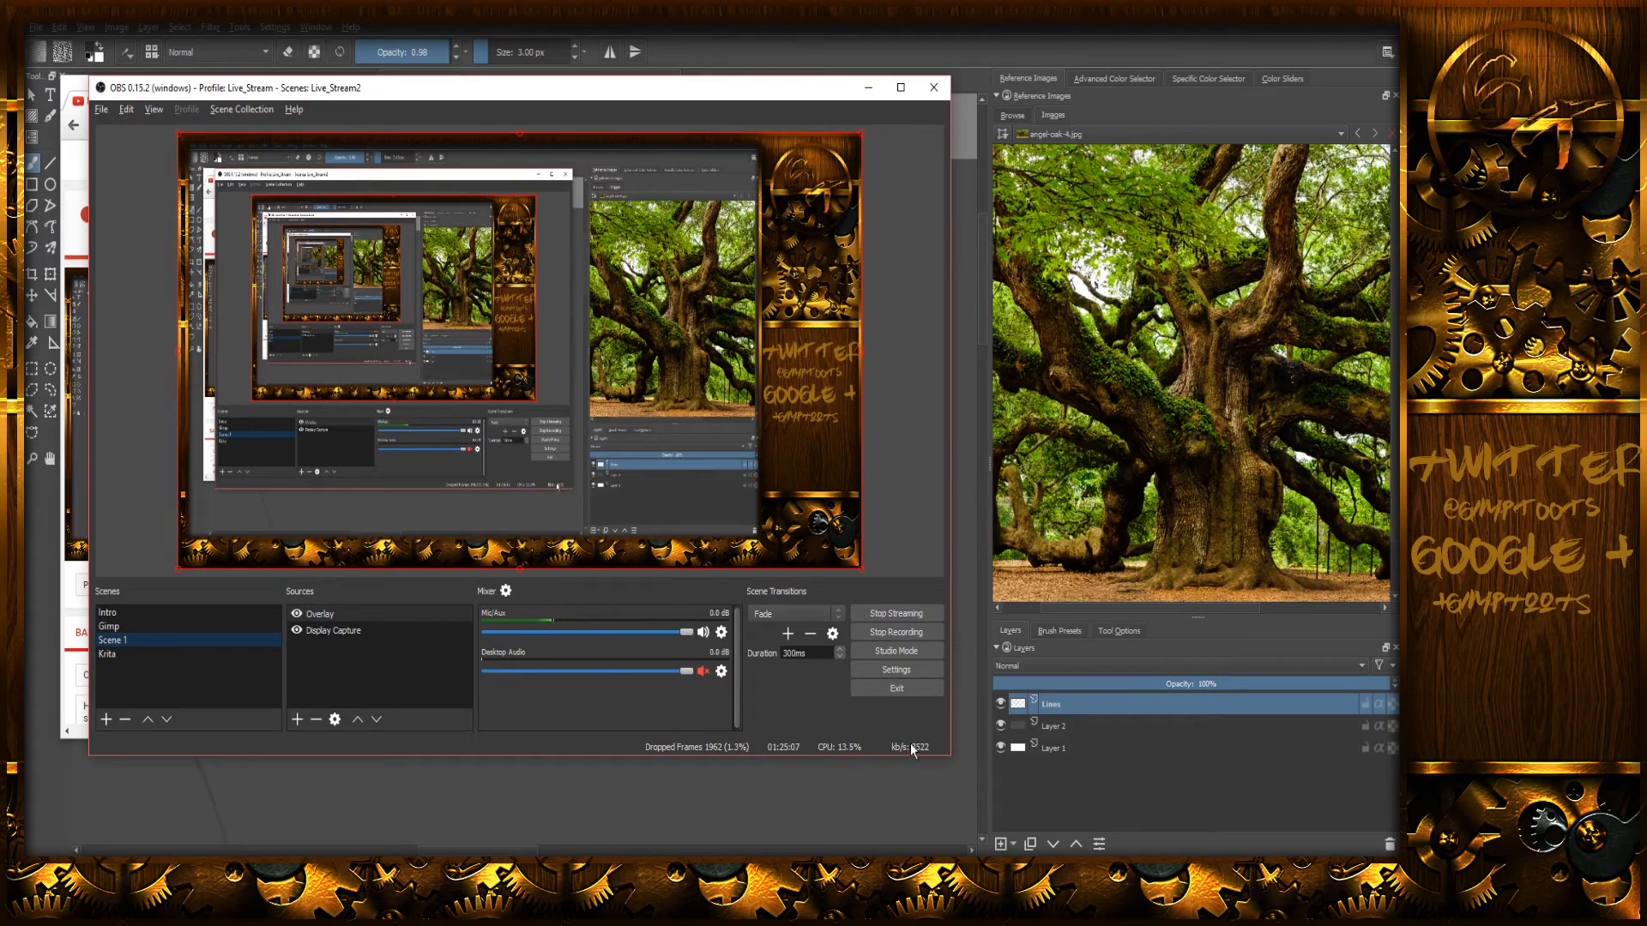
- Switch OBS to the Gimp scene and back to Scene 1, minimize OBS, and view the chat on the YouTube dashboard
click(220, 627)
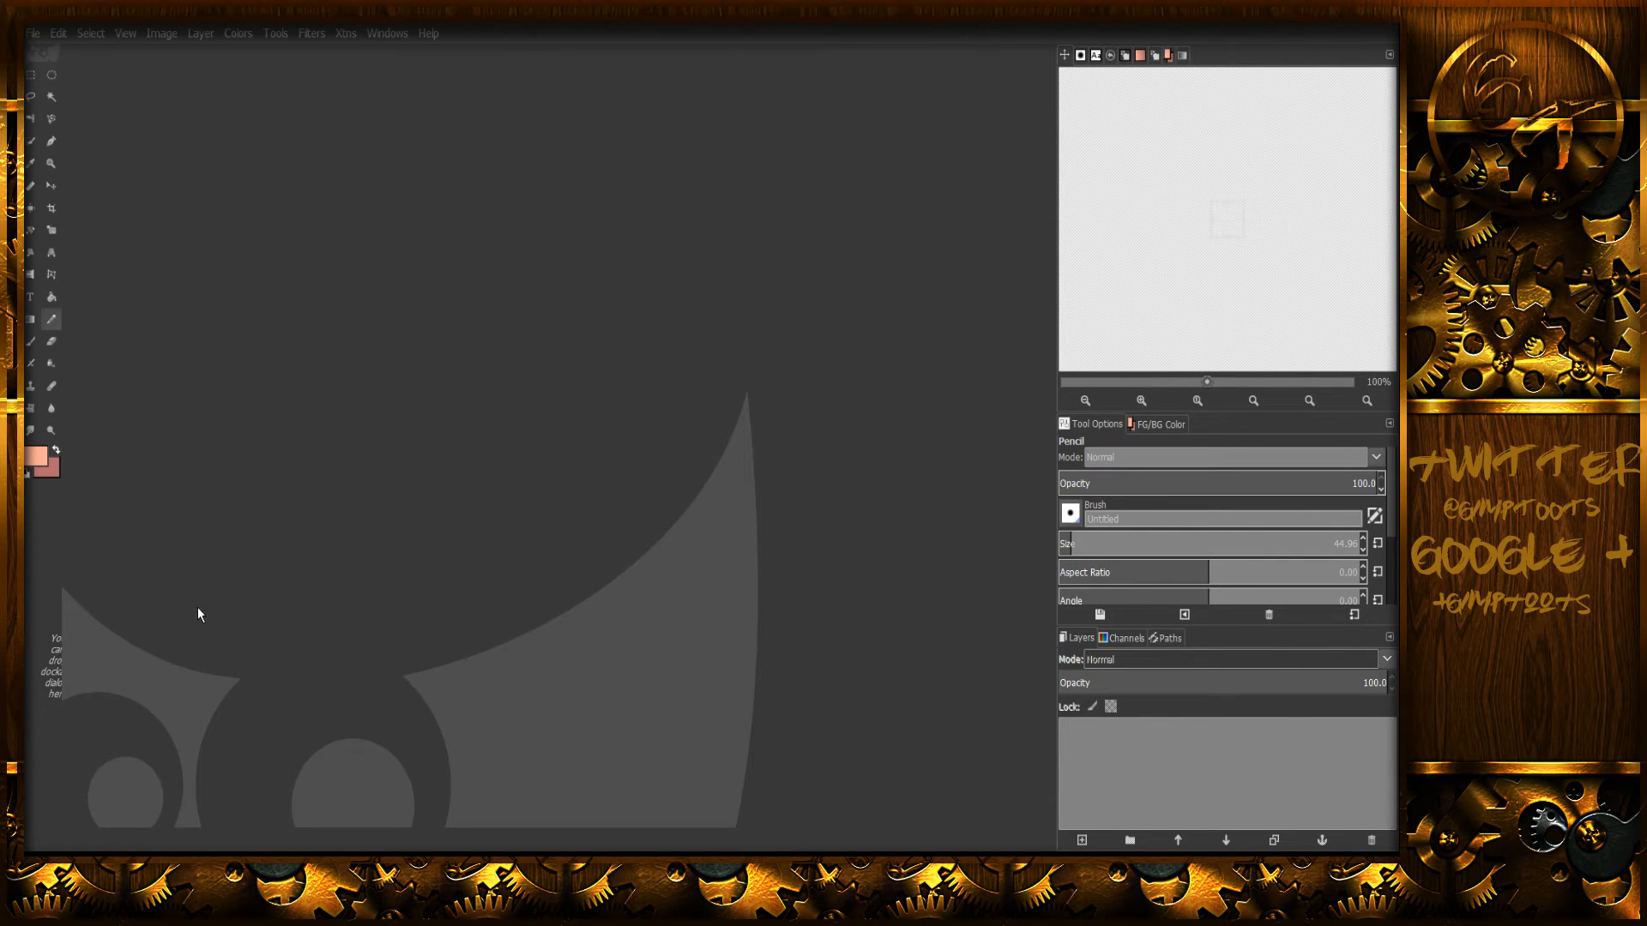
click(170, 639)
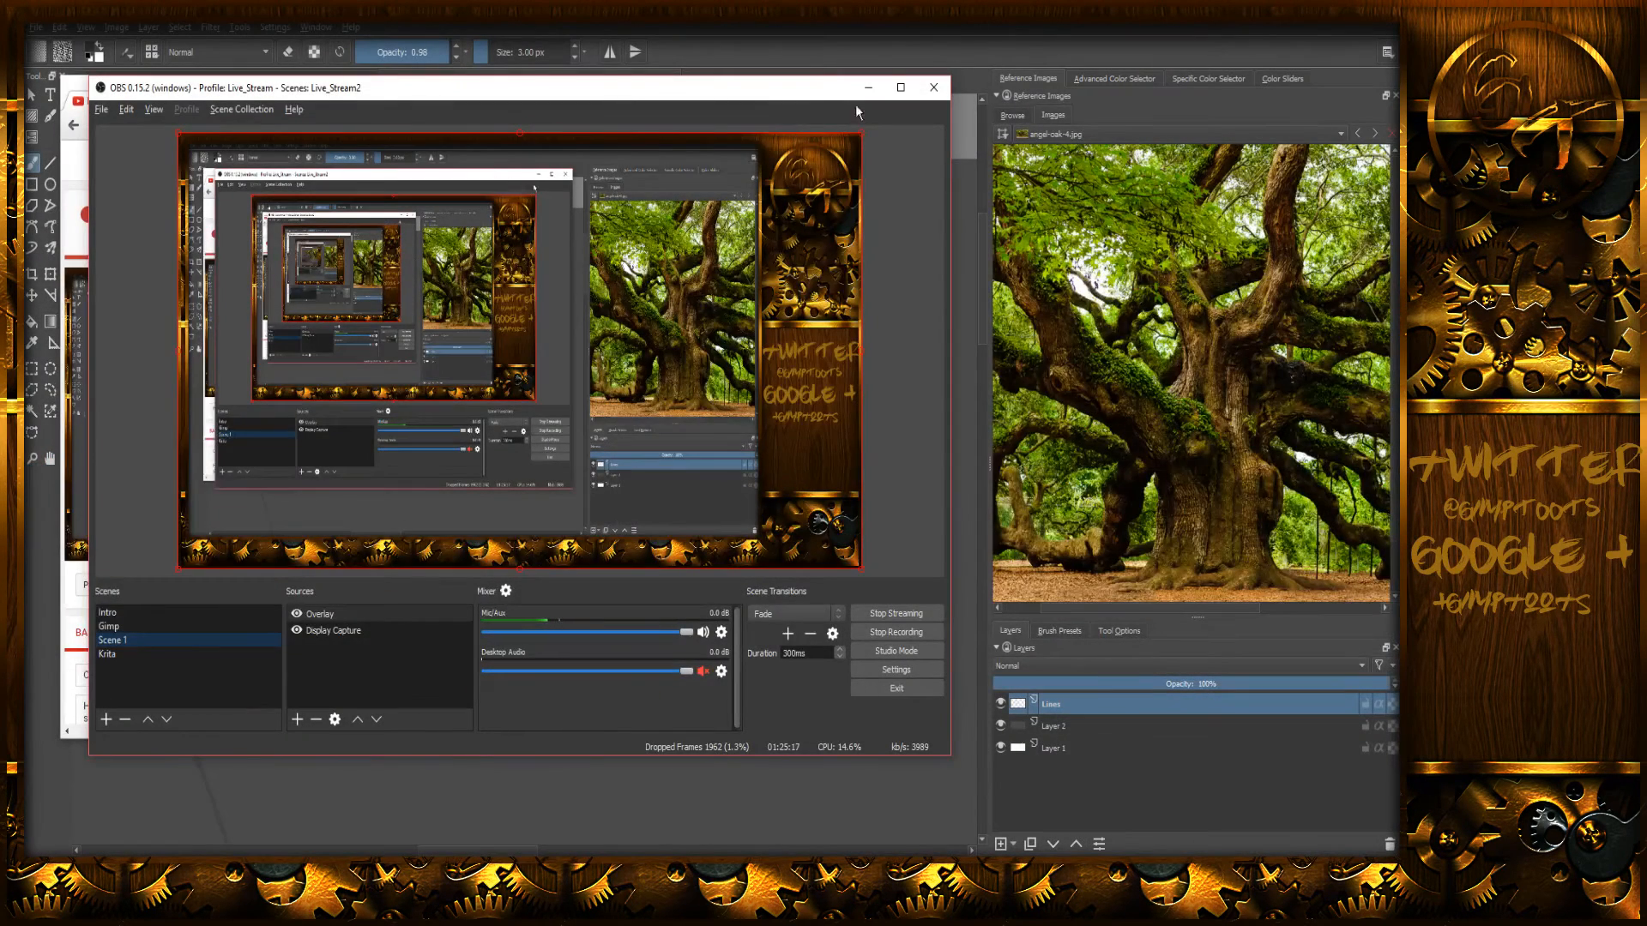
click(868, 87)
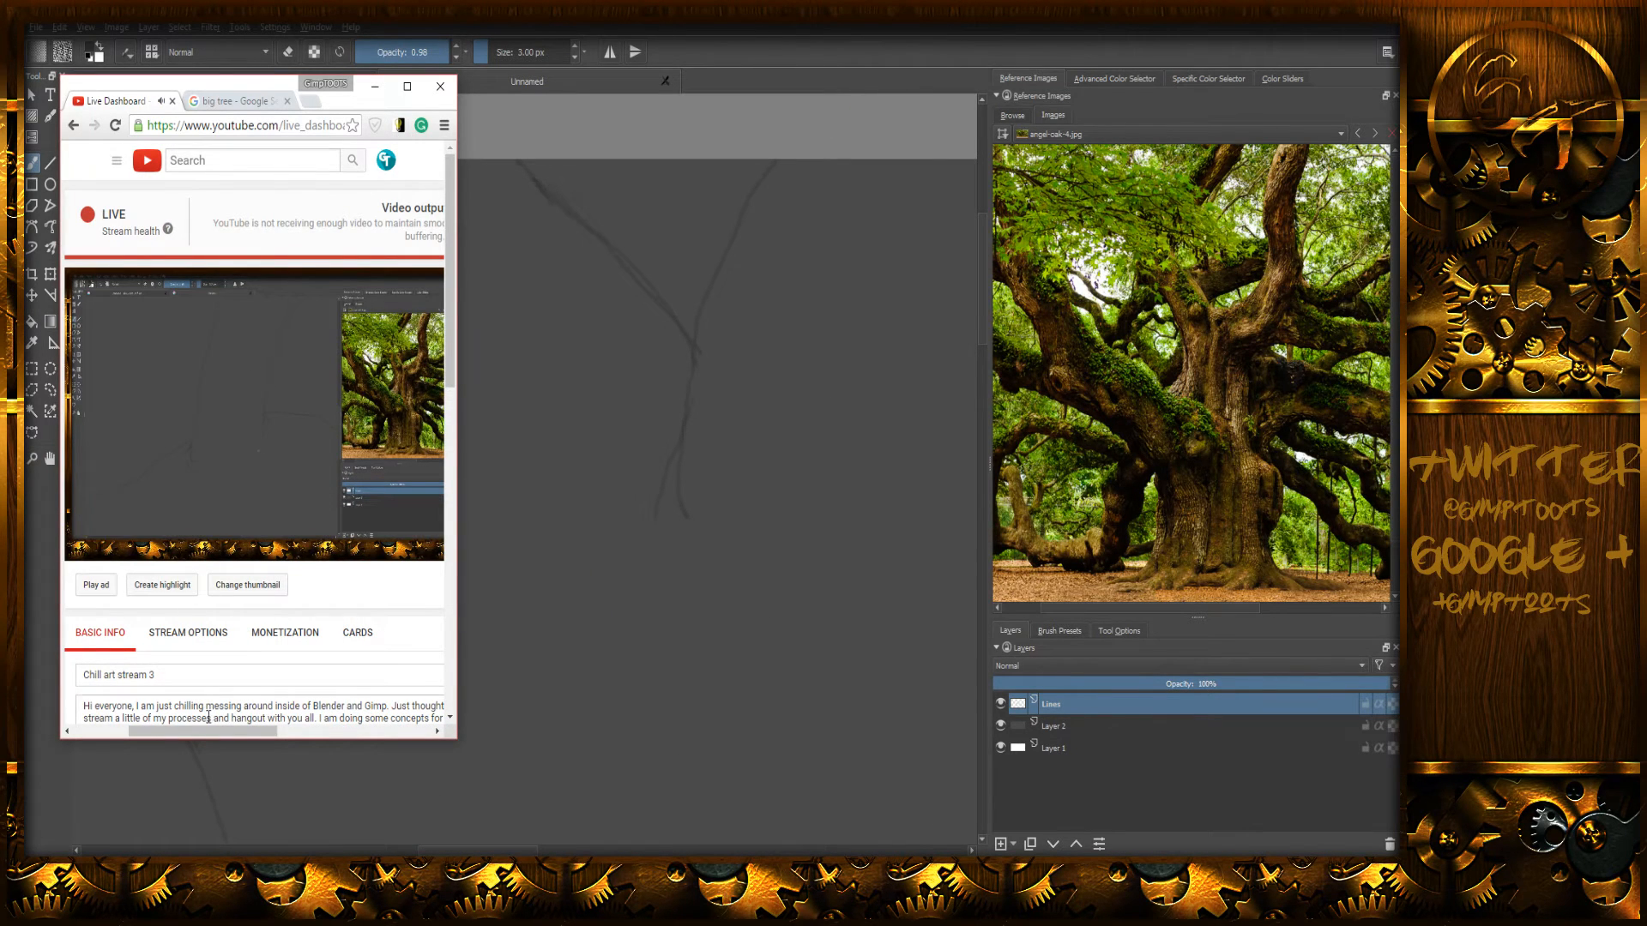
drag(199, 731, 312, 770)
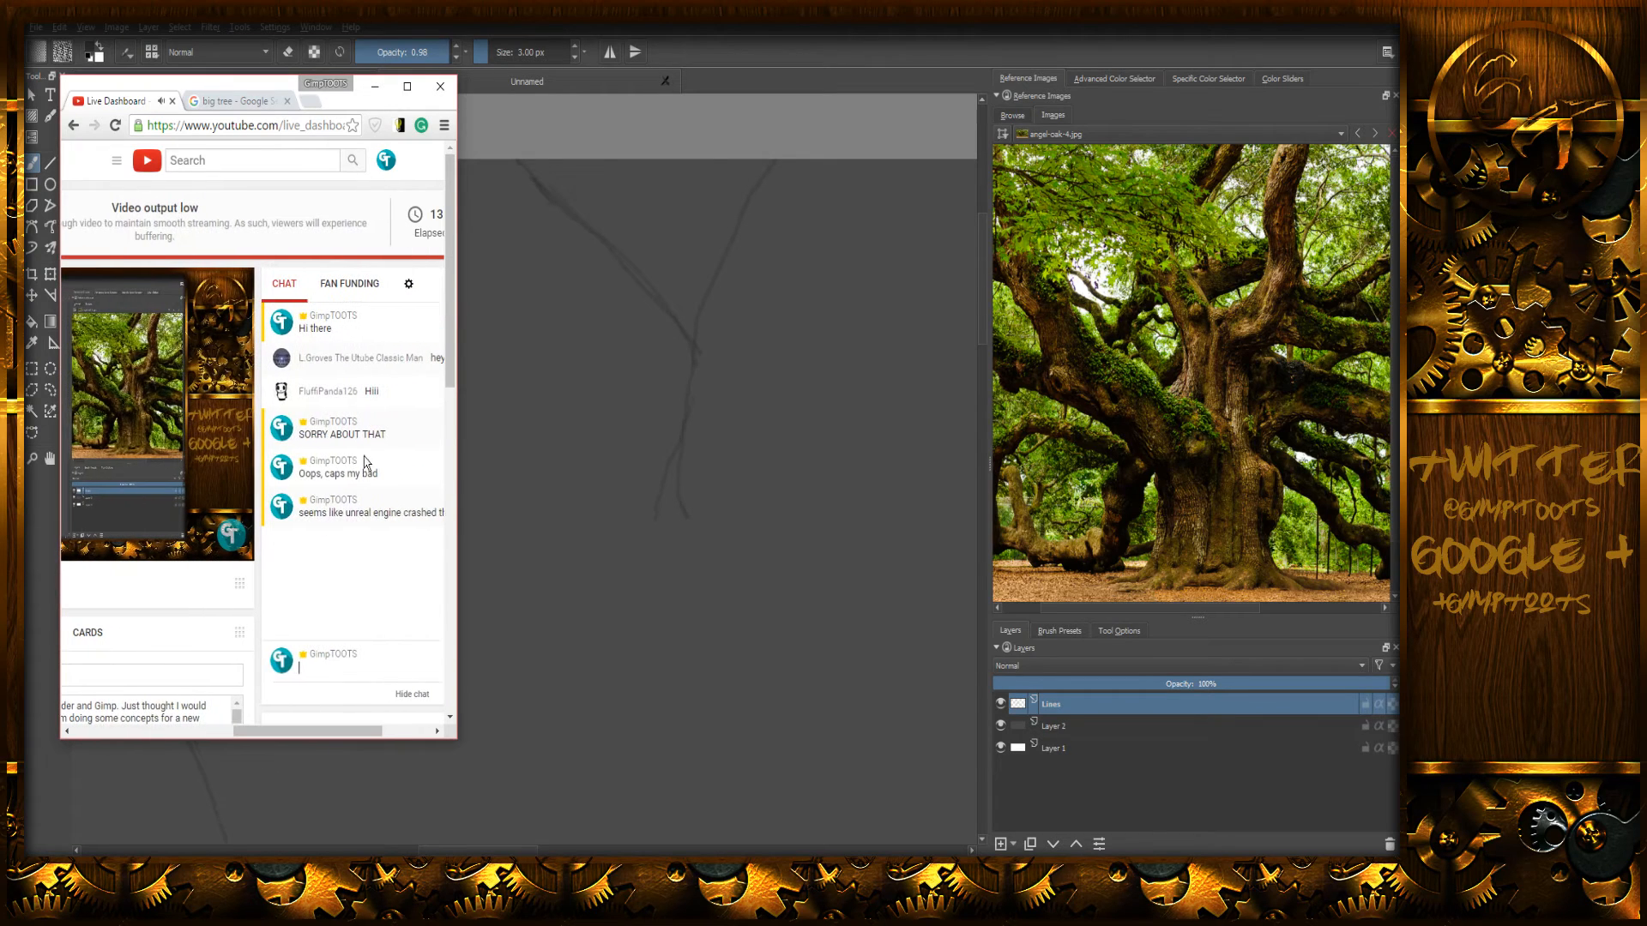
- Return to Krita, erase the split lower end of the upper fork's stem, and redraw it as a single line with the 3 px pencil
click(375, 86)
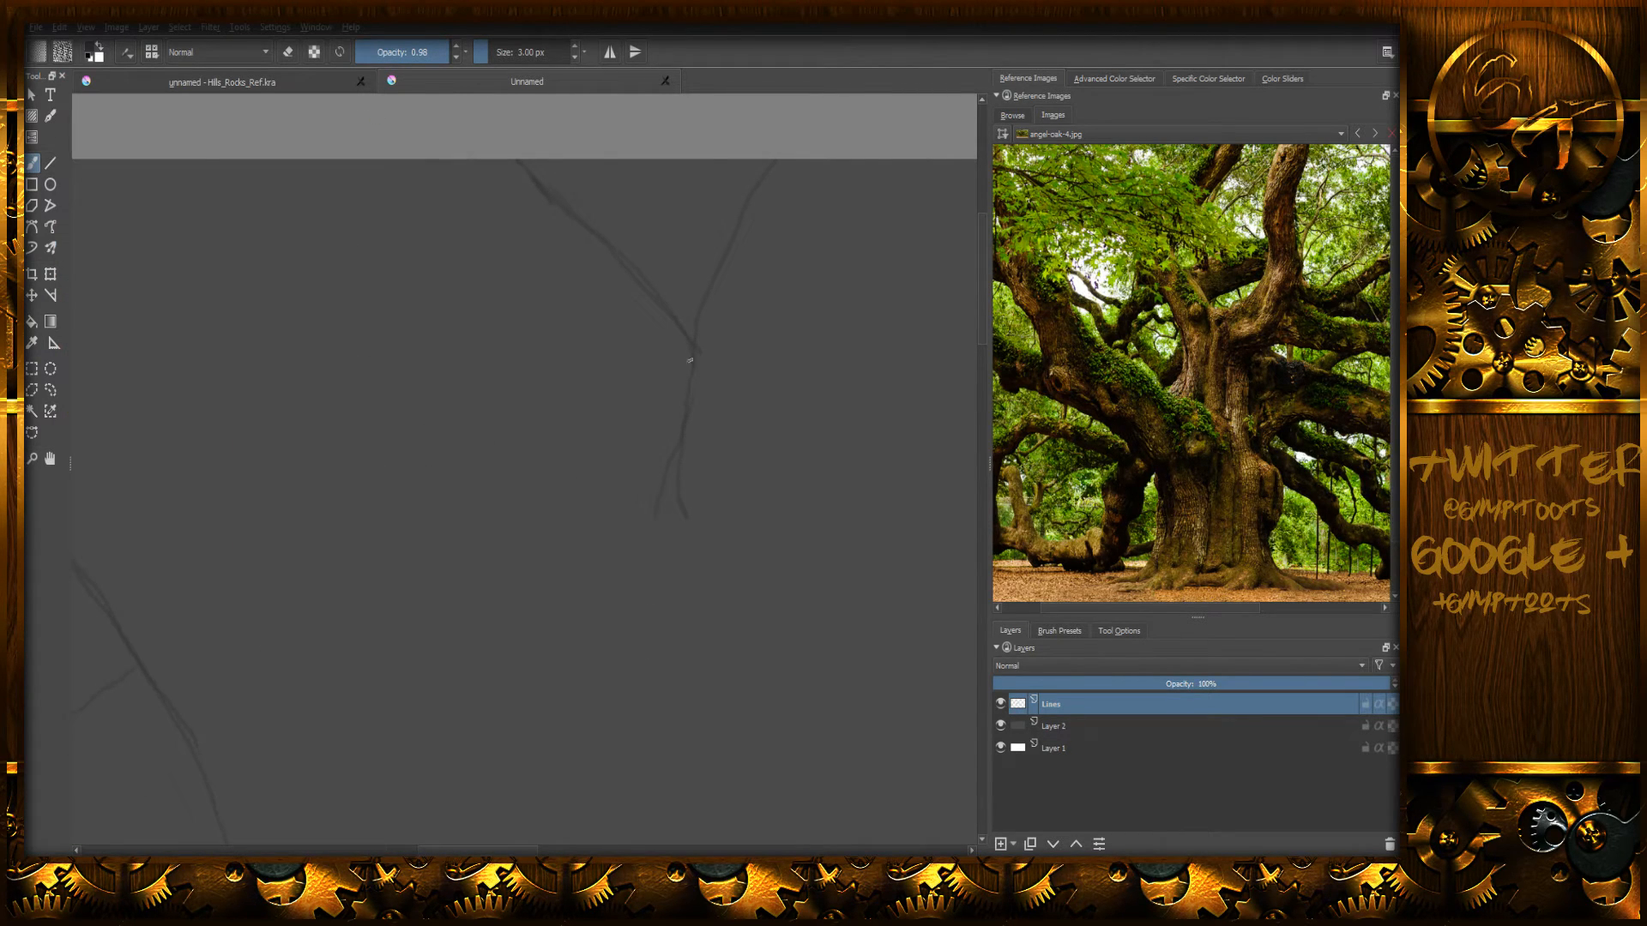
key(alt+space)
key(Escape)
key(e)
mouse_move(702, 386)
mouse_down()
mouse_move(695, 416)
mouse_move(706, 375)
mouse_up()
key(e)
key(e)
mouse_move(632, 445)
mouse_down()
mouse_move(673, 463)
mouse_move(675, 420)
mouse_move(695, 423)
mouse_move(684, 383)
mouse_up()
key(e)
key(e)
key(e)
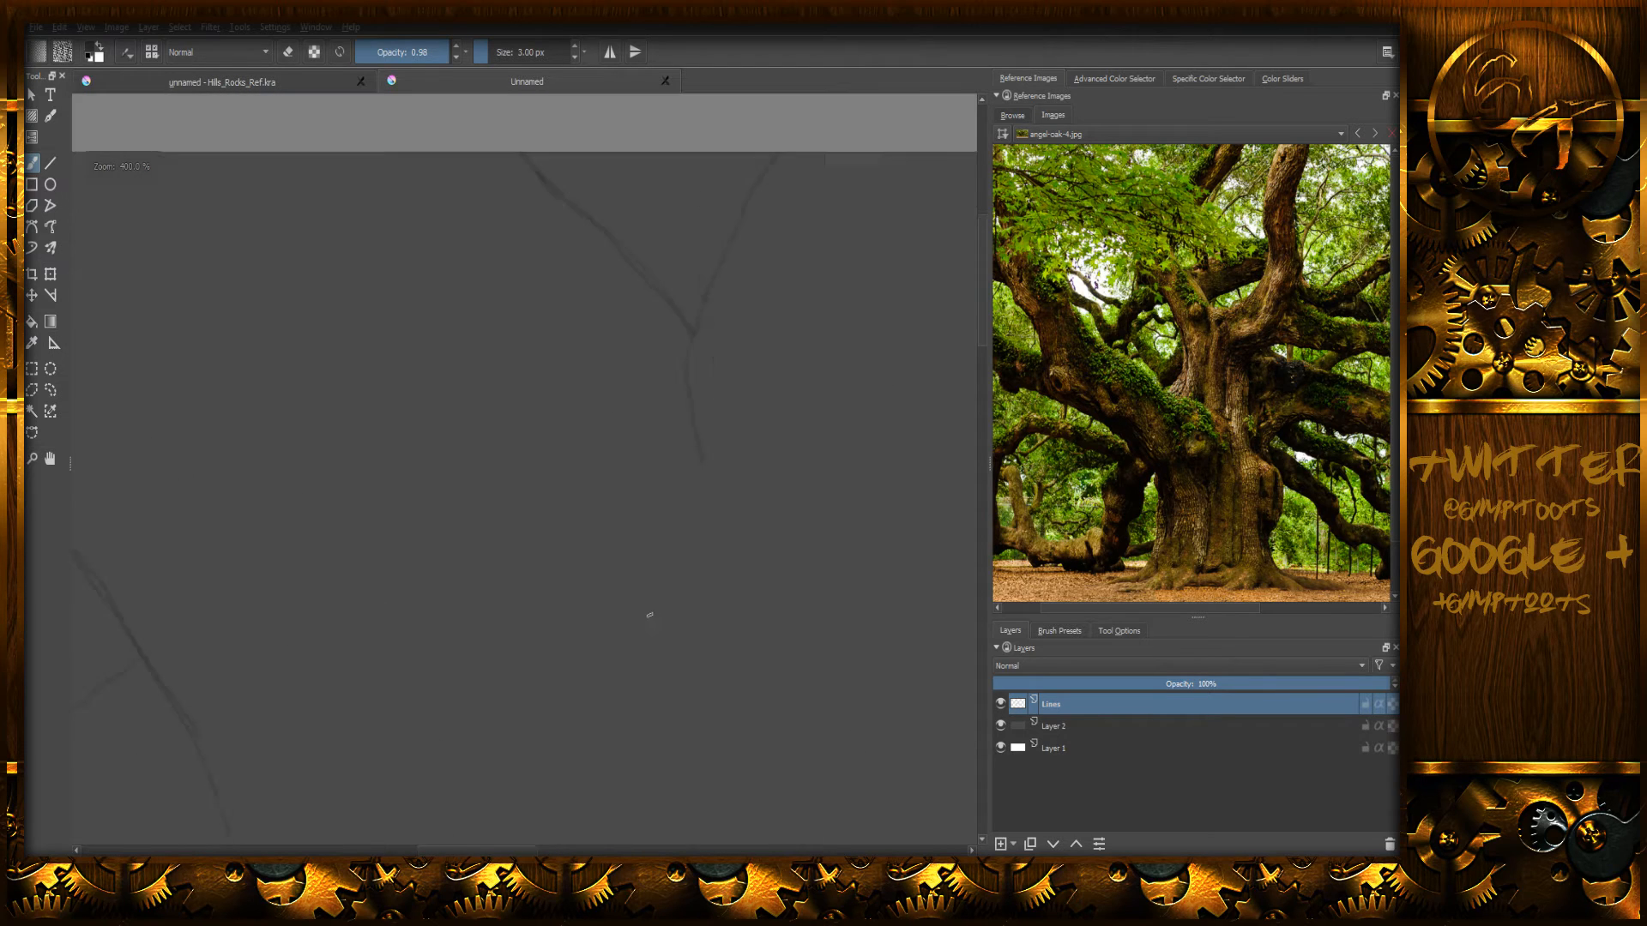
- Close the gap in the trunk's left edge with the 3 px pencil and clear the stray marks beside it
scroll(647, 631, down, 2)
mouse_move(633, 662)
middle_down()
mouse_move(633, 599)
mouse_move(712, 518)
mouse_move(625, 511)
mouse_move(668, 526)
mouse_move(629, 563)
mouse_move(713, 478)
mouse_move(388, 549)
mouse_move(477, 497)
mouse_move(846, 400)
mouse_move(492, 485)
mouse_move(540, 471)
mouse_move(707, 495)
middle_up()
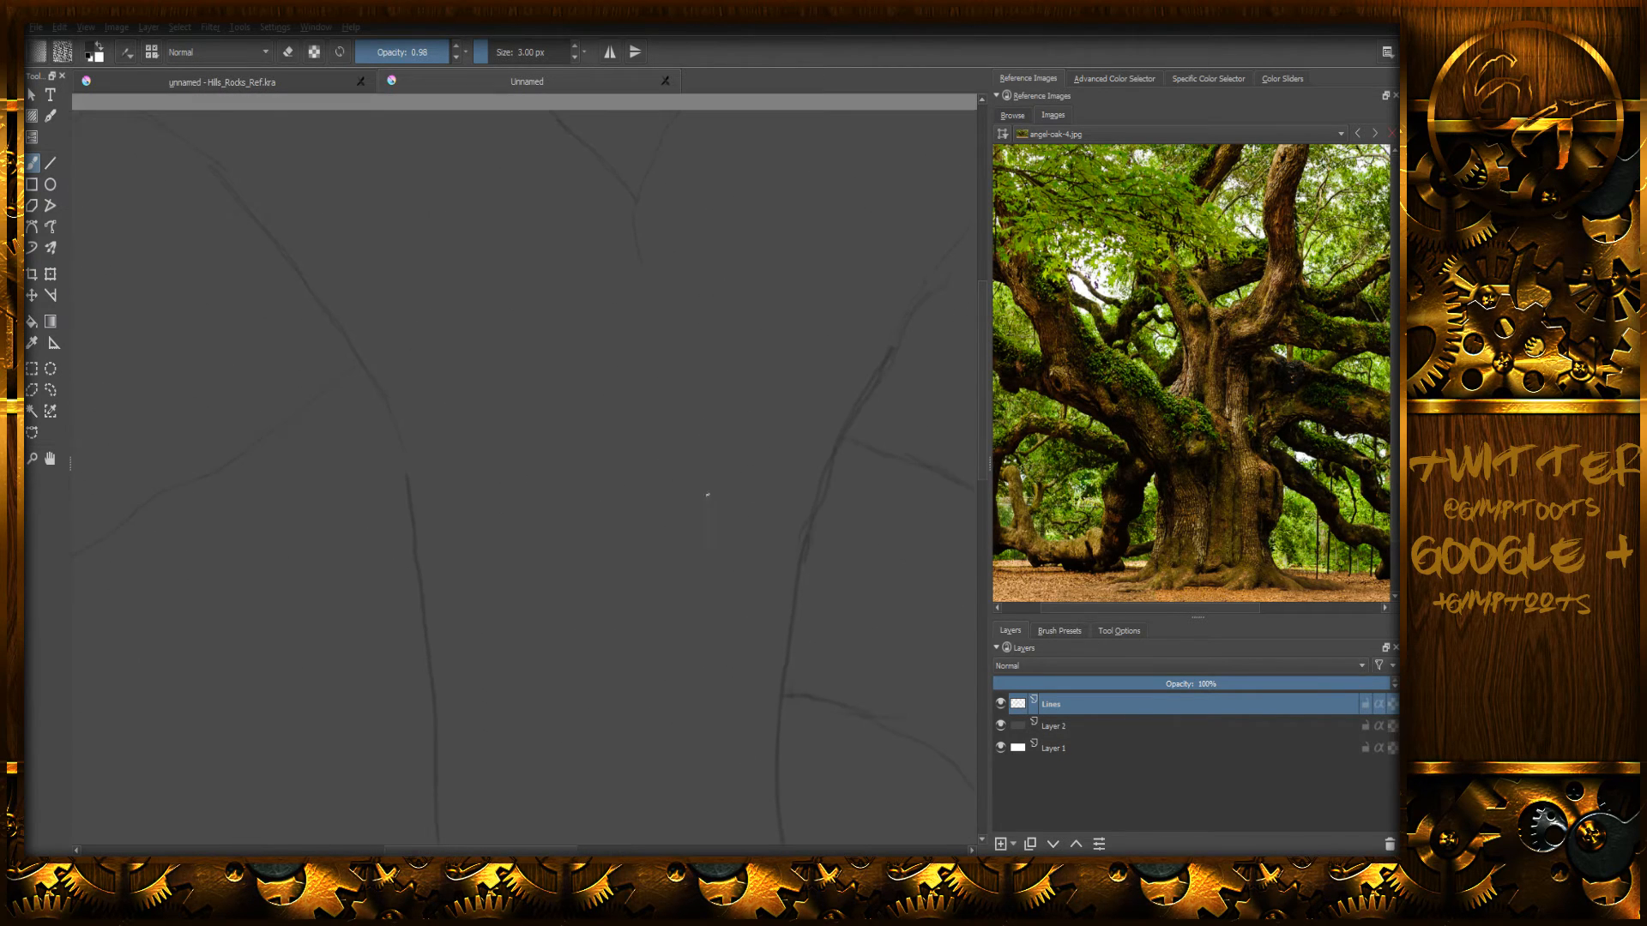
middle_drag(415, 531, 660, 561)
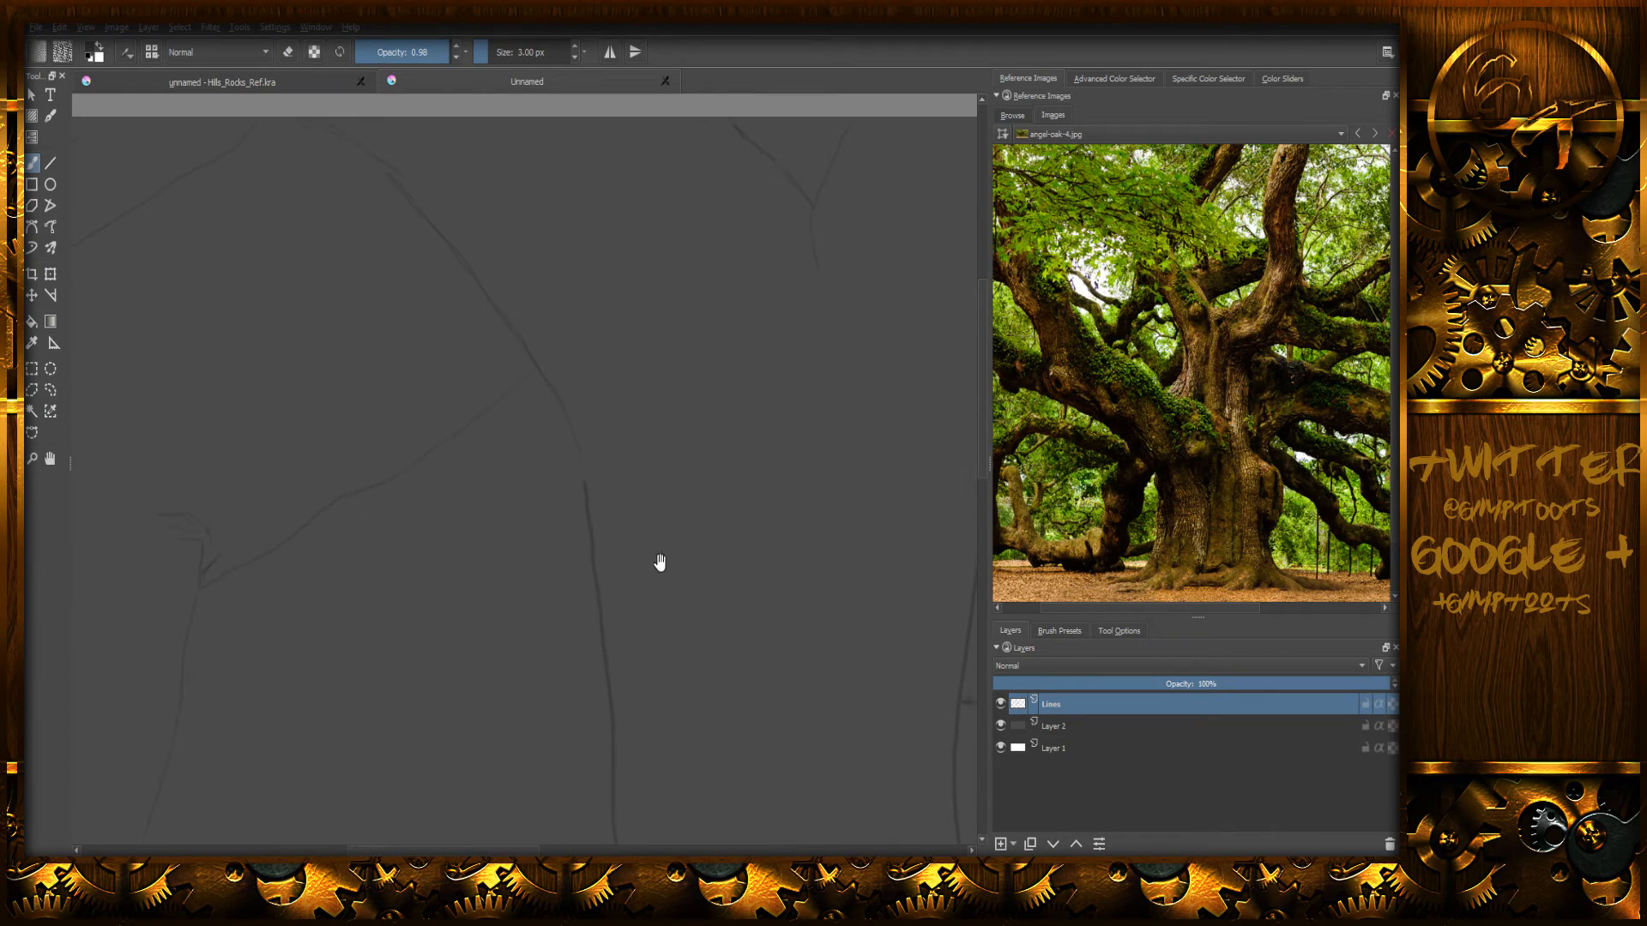
scroll(620, 481, up, 7)
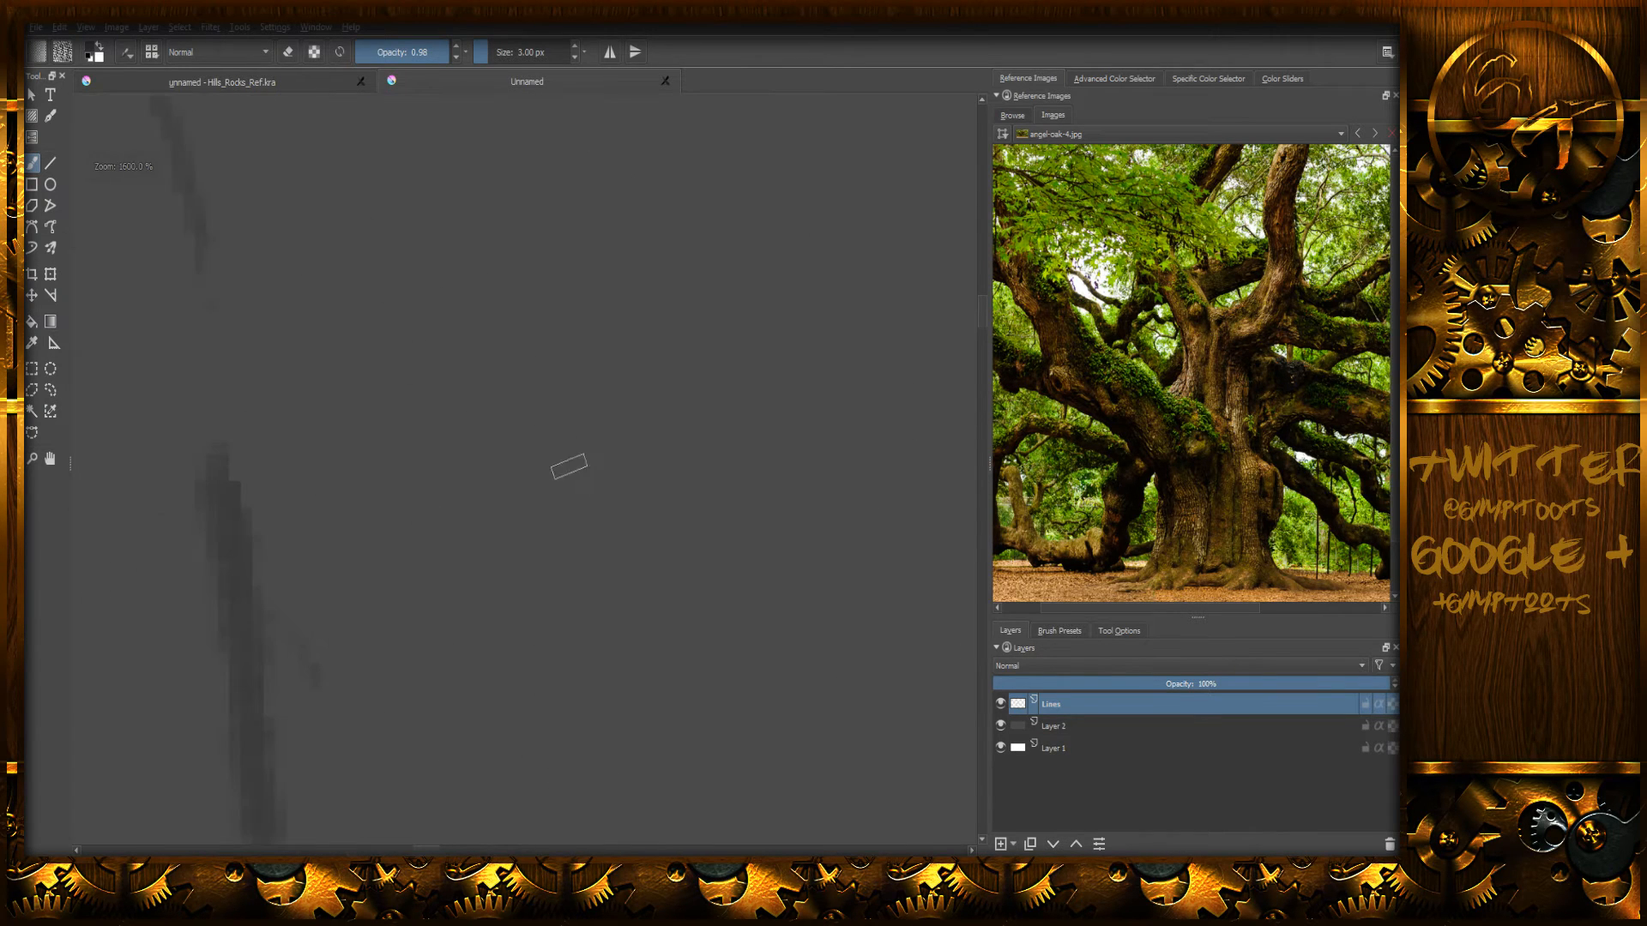
middle_drag(394, 417, 612, 532)
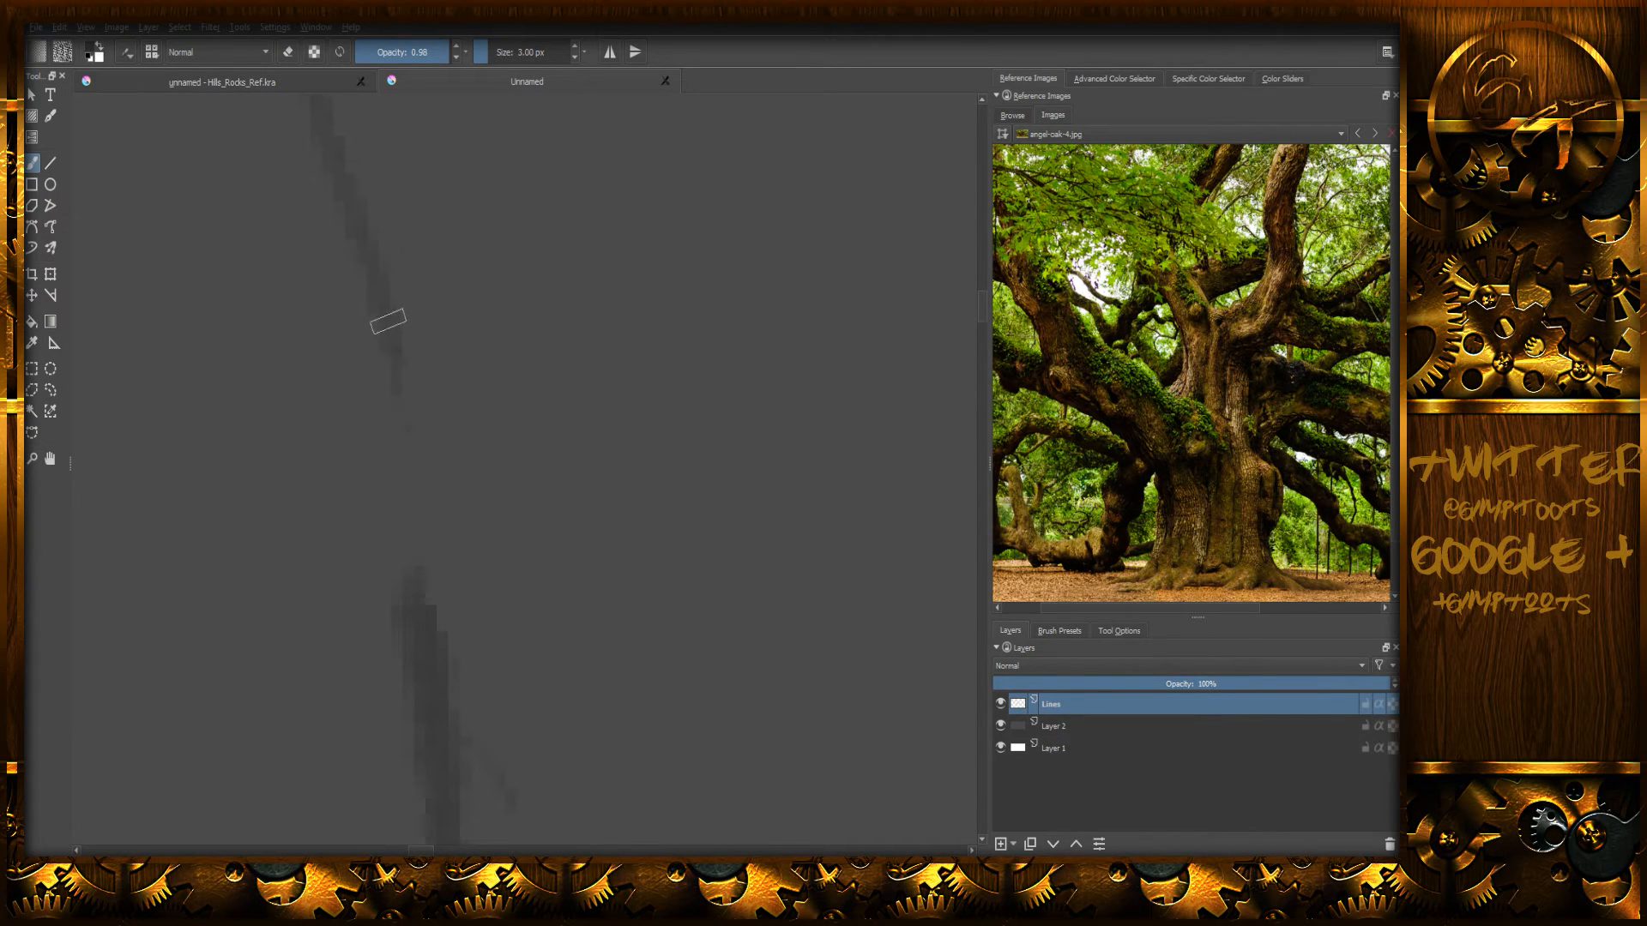
drag(409, 509, 444, 789)
key(e)
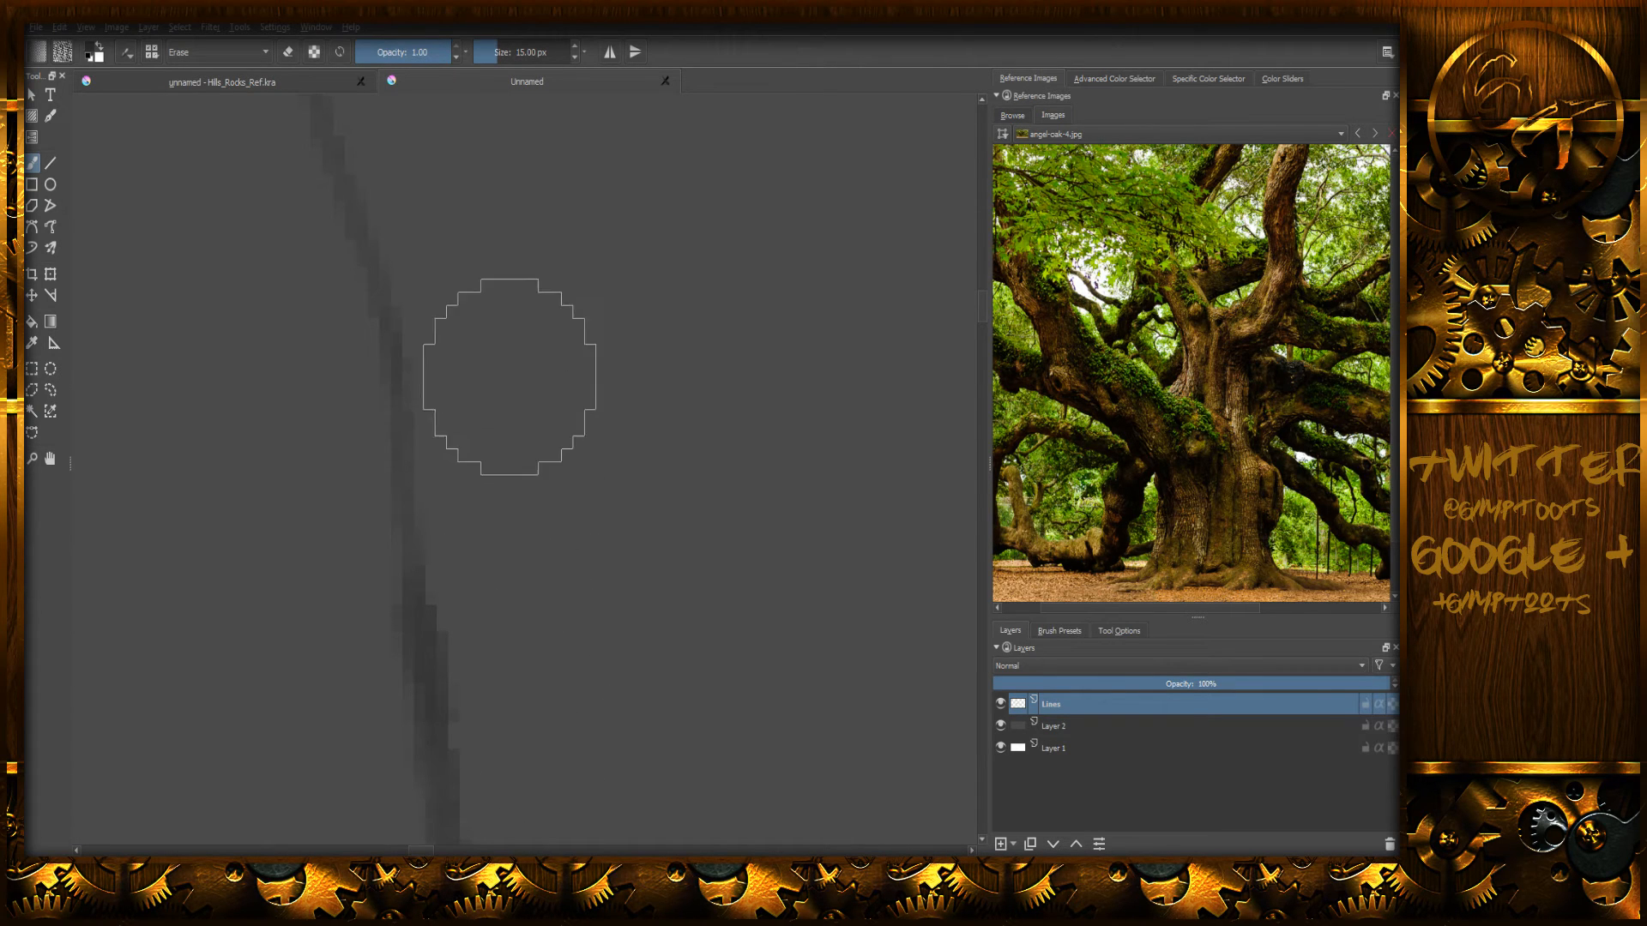
key(e)
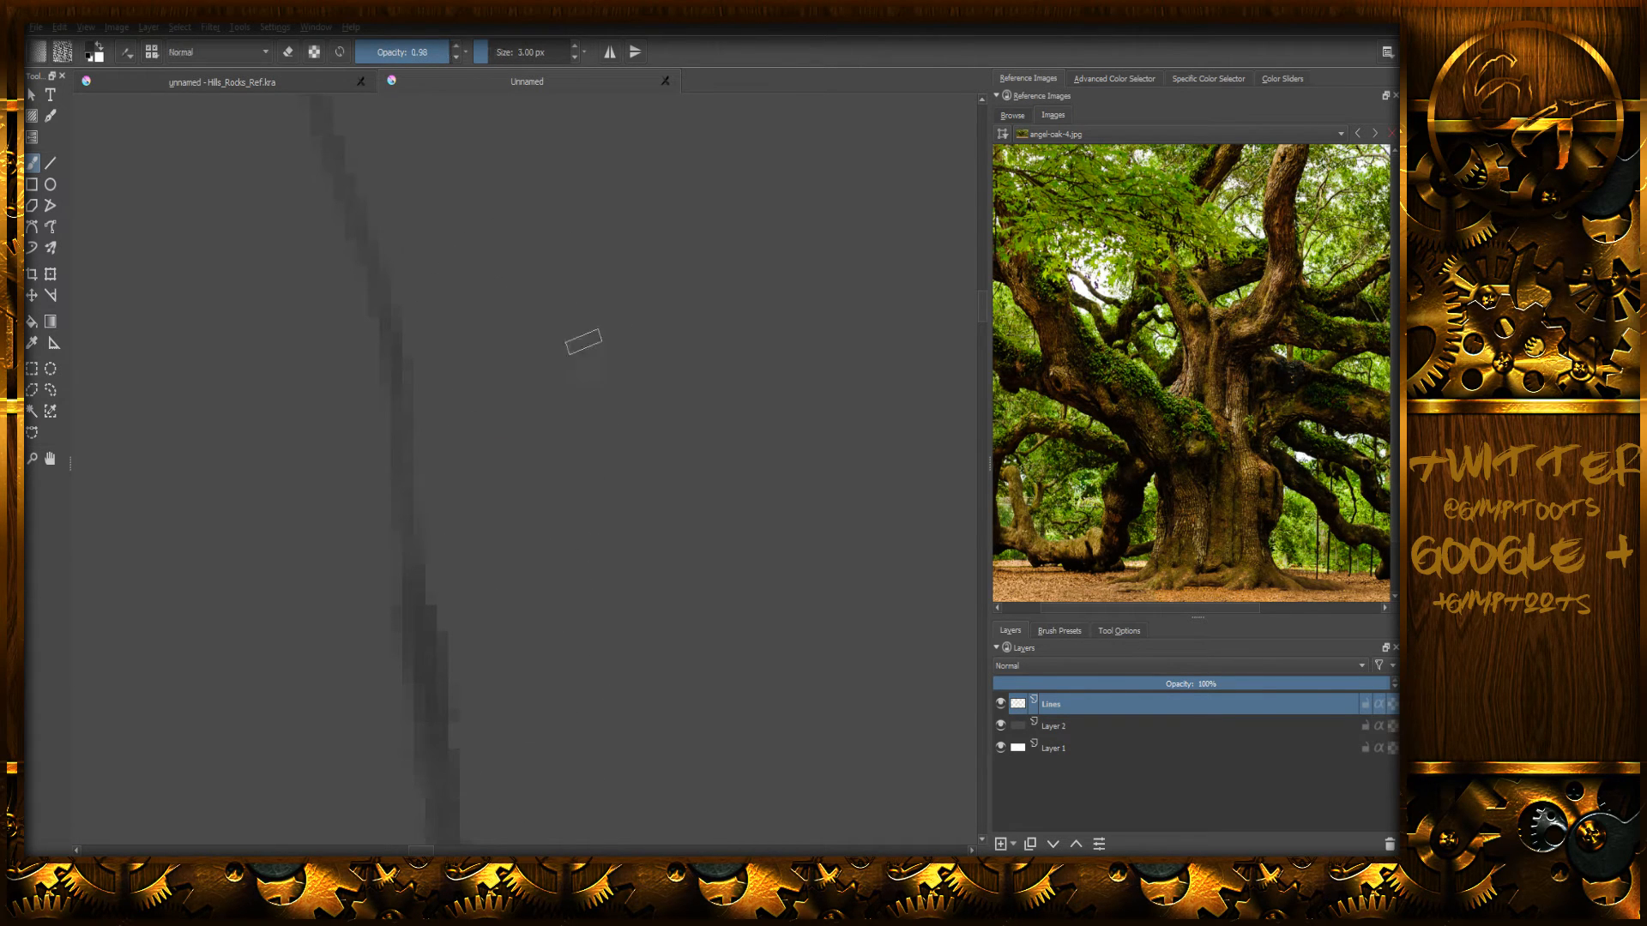
- Trim the rough strokes along the upper part of the trunk's left edge with the 15 px eraser
ctrl+scroll(637, 303, down, 2)
scroll(636, 303, down, 2)
scroll(636, 302, up, 2)
middle_drag(635, 268, 660, 424)
middle_drag(649, 305, 641, 416)
middle_drag(607, 356, 633, 505)
key(e)
mouse_move(573, 555)
mouse_down()
mouse_move(563, 474)
mouse_move(505, 383)
mouse_up()
- Erase the doubled strokes along the trunk's right edge below the upper right limb with the 15 px eraser
mouse_move(772, 428)
middle_down()
mouse_move(411, 457)
mouse_move(590, 373)
middle_up()
mouse_move(765, 368)
middle_down()
mouse_move(500, 415)
mouse_move(640, 349)
mouse_move(361, 472)
middle_up()
mouse_move(802, 511)
middle_down()
mouse_move(636, 246)
mouse_move(695, 177)
middle_up()
middle_drag(686, 394, 681, 249)
middle_drag(613, 553, 606, 408)
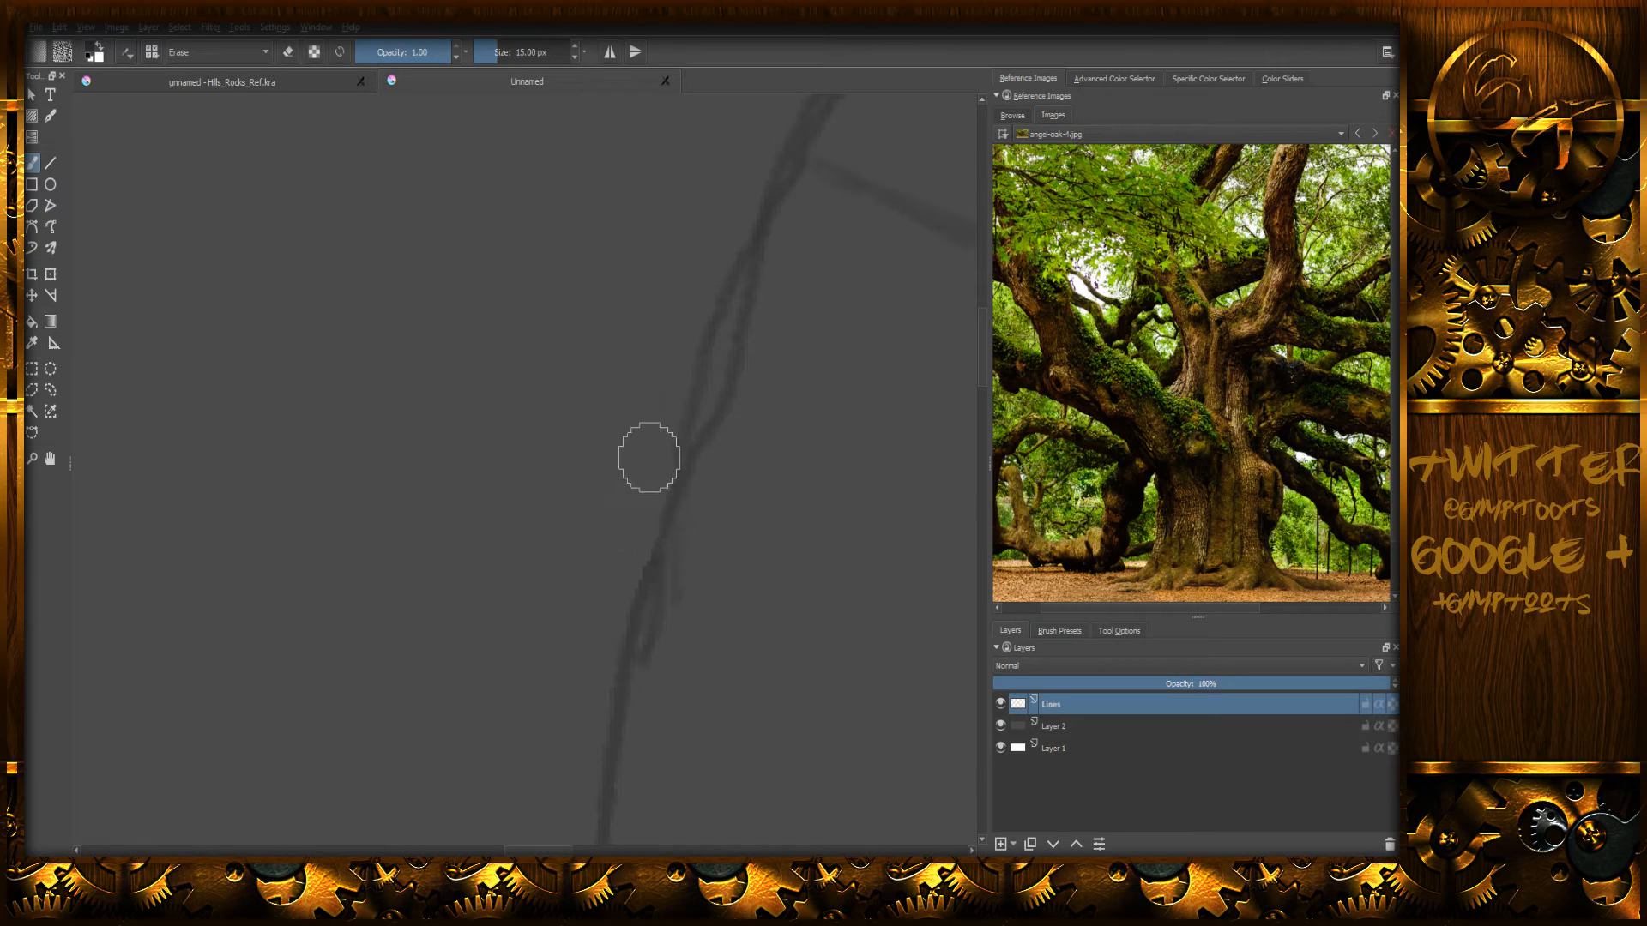
mouse_move(792, 295)
mouse_down()
mouse_move(742, 399)
mouse_move(680, 643)
mouse_up()
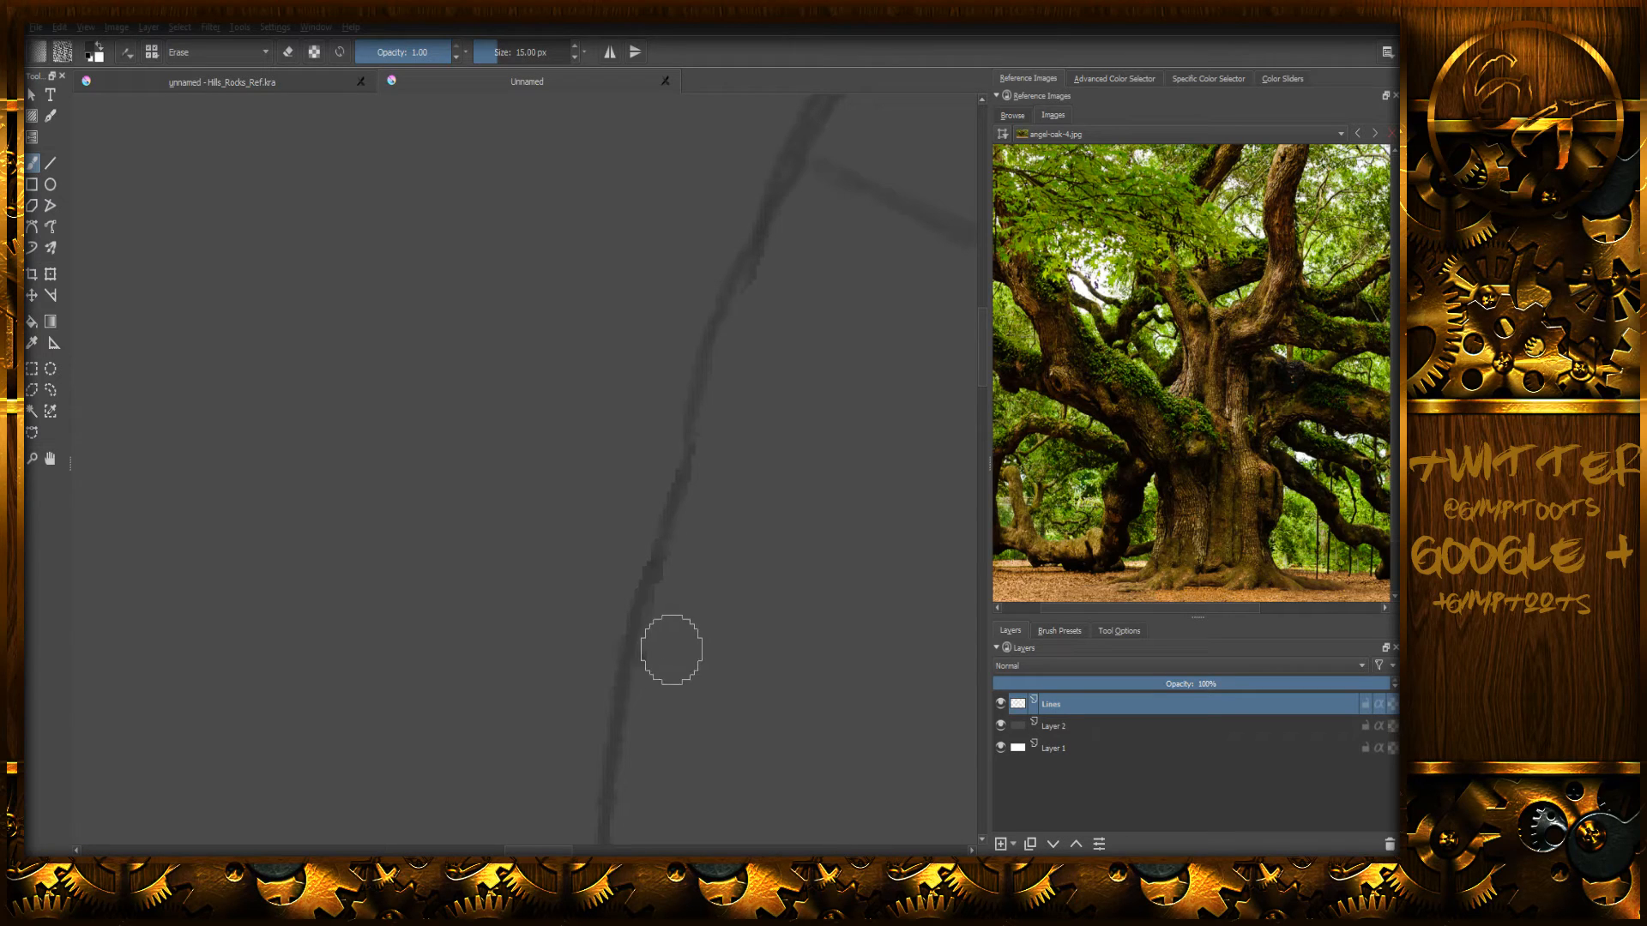
drag(795, 326, 511, 794)
mouse_move(694, 395)
mouse_down()
mouse_move(570, 570)
mouse_move(744, 315)
mouse_up()
- Erase the rough overlap where the thick and thin strokes meet on the upper part of the trunk's right edge
middle_drag(877, 126, 672, 466)
mouse_move(744, 322)
mouse_down()
mouse_move(618, 463)
mouse_move(615, 446)
mouse_move(552, 564)
mouse_up()
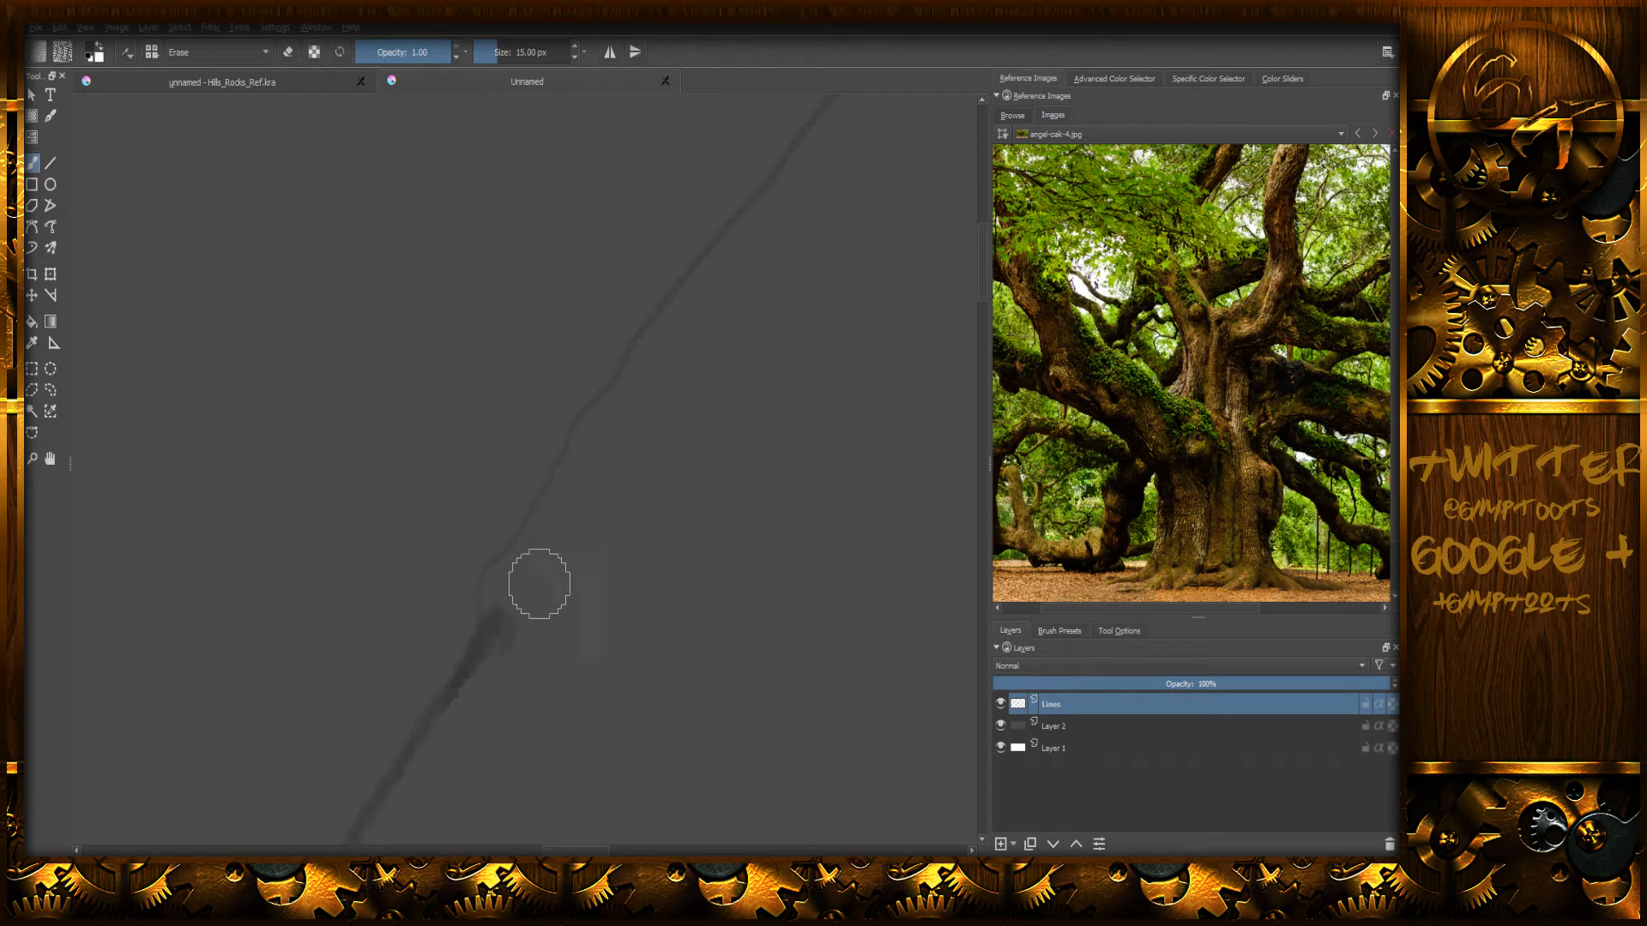
middle_drag(609, 544, 612, 559)
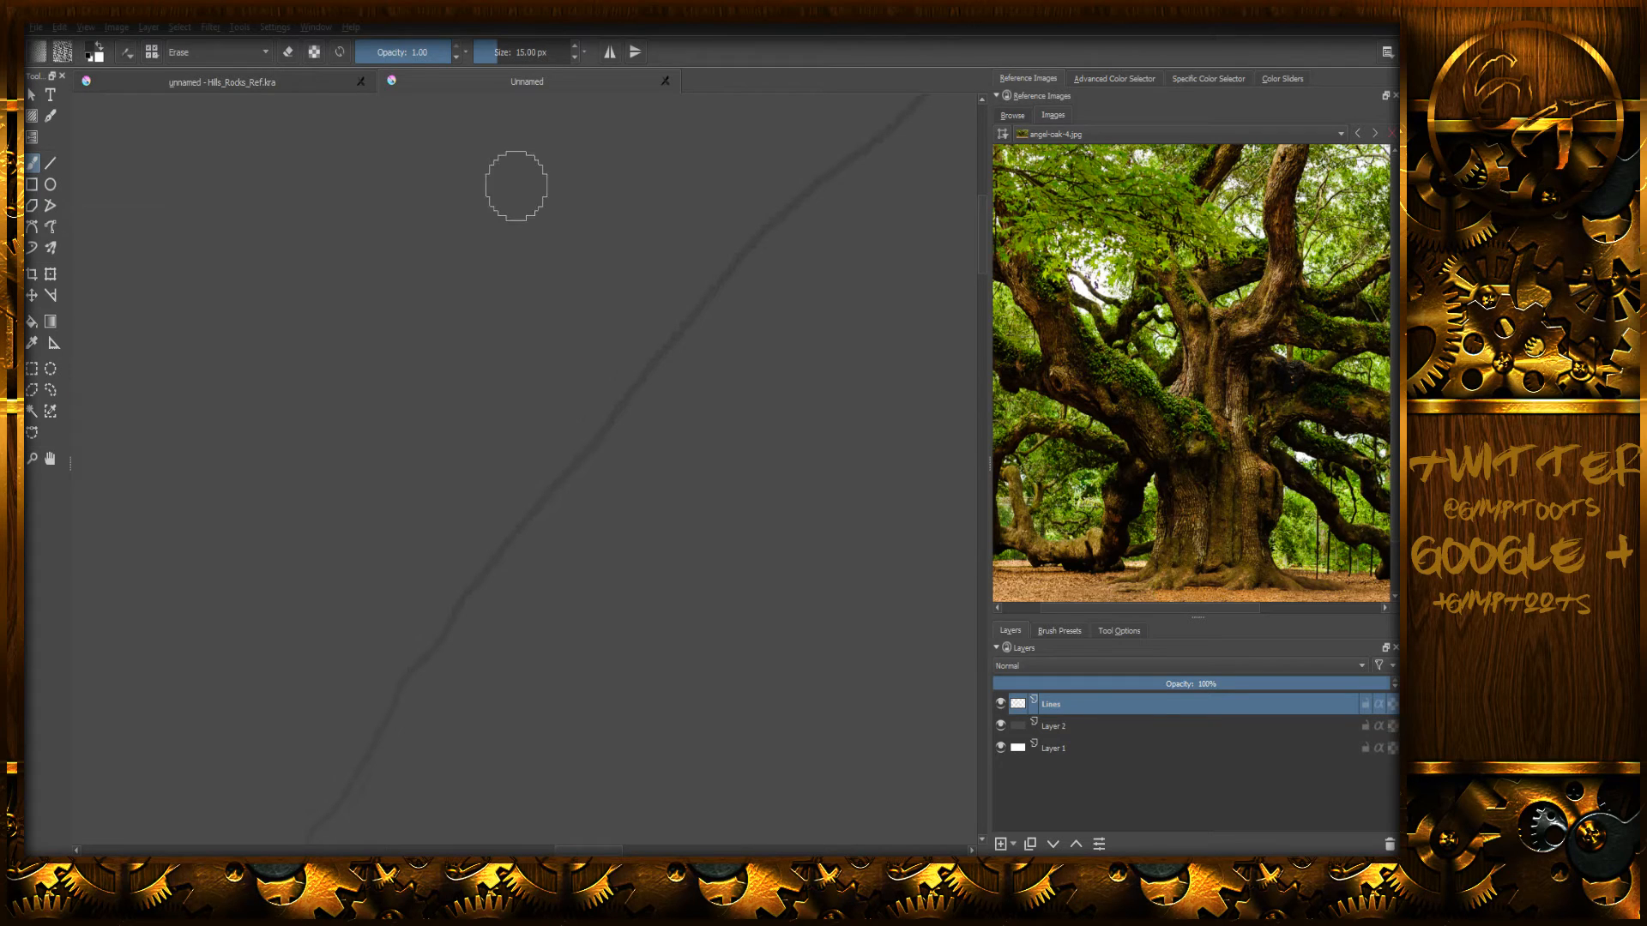
- Try to lower the opacity of the Lines layer
key(e)
scroll(643, 474, up, 3)
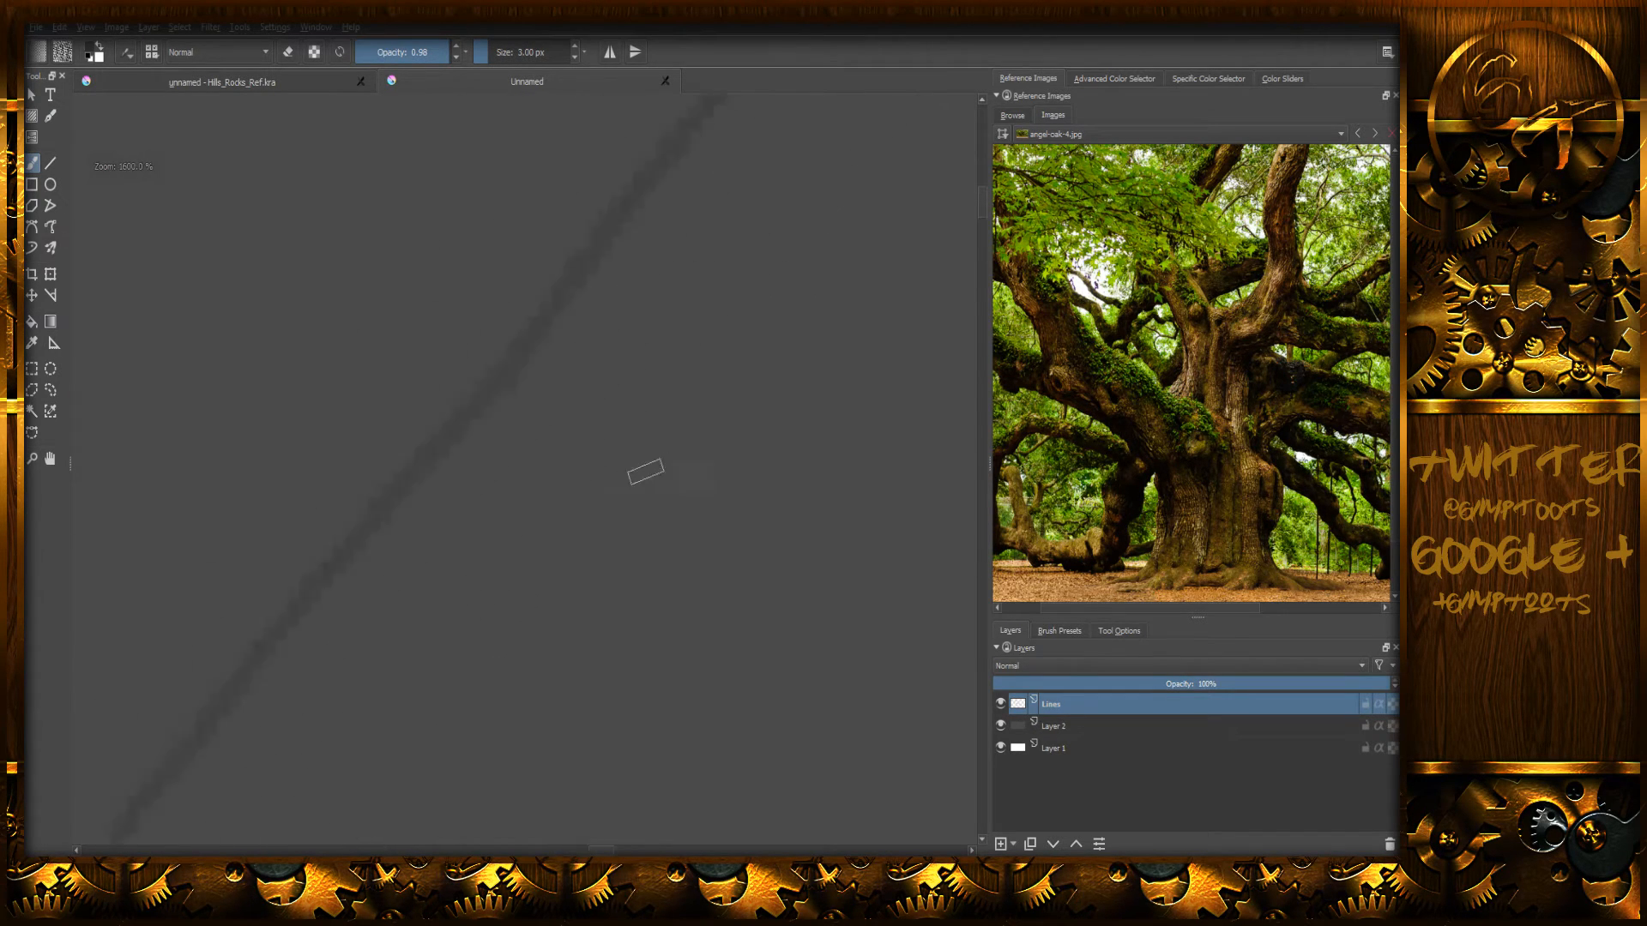
scroll(643, 471, down, 11)
middle_drag(658, 589, 675, 538)
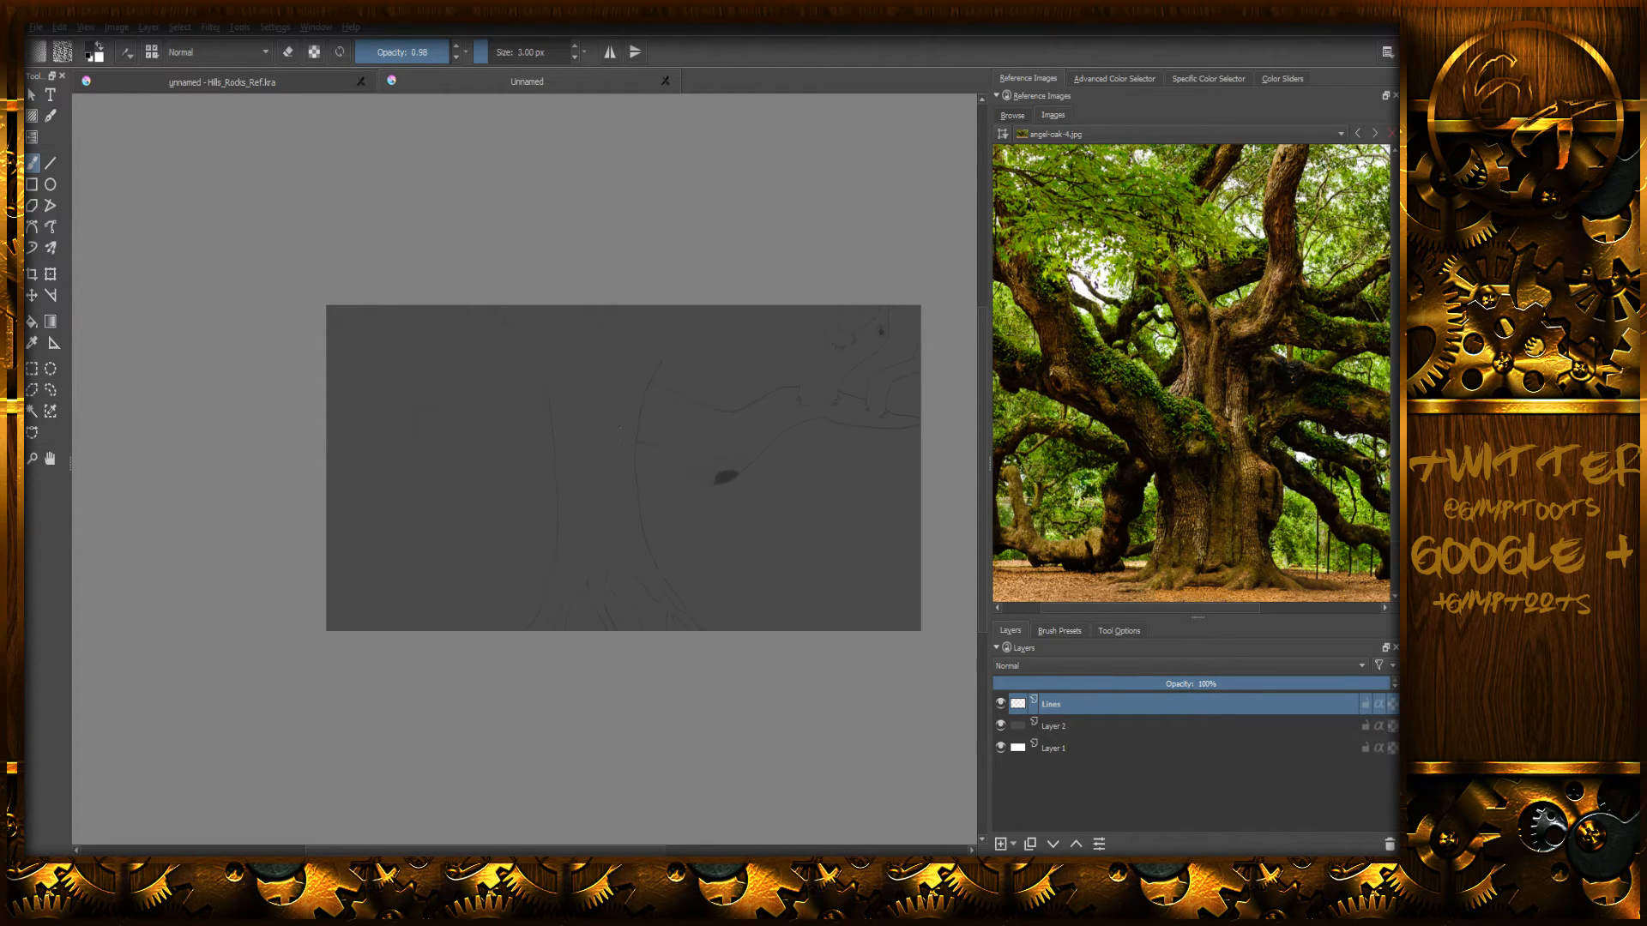
scroll(621, 428, up, 4)
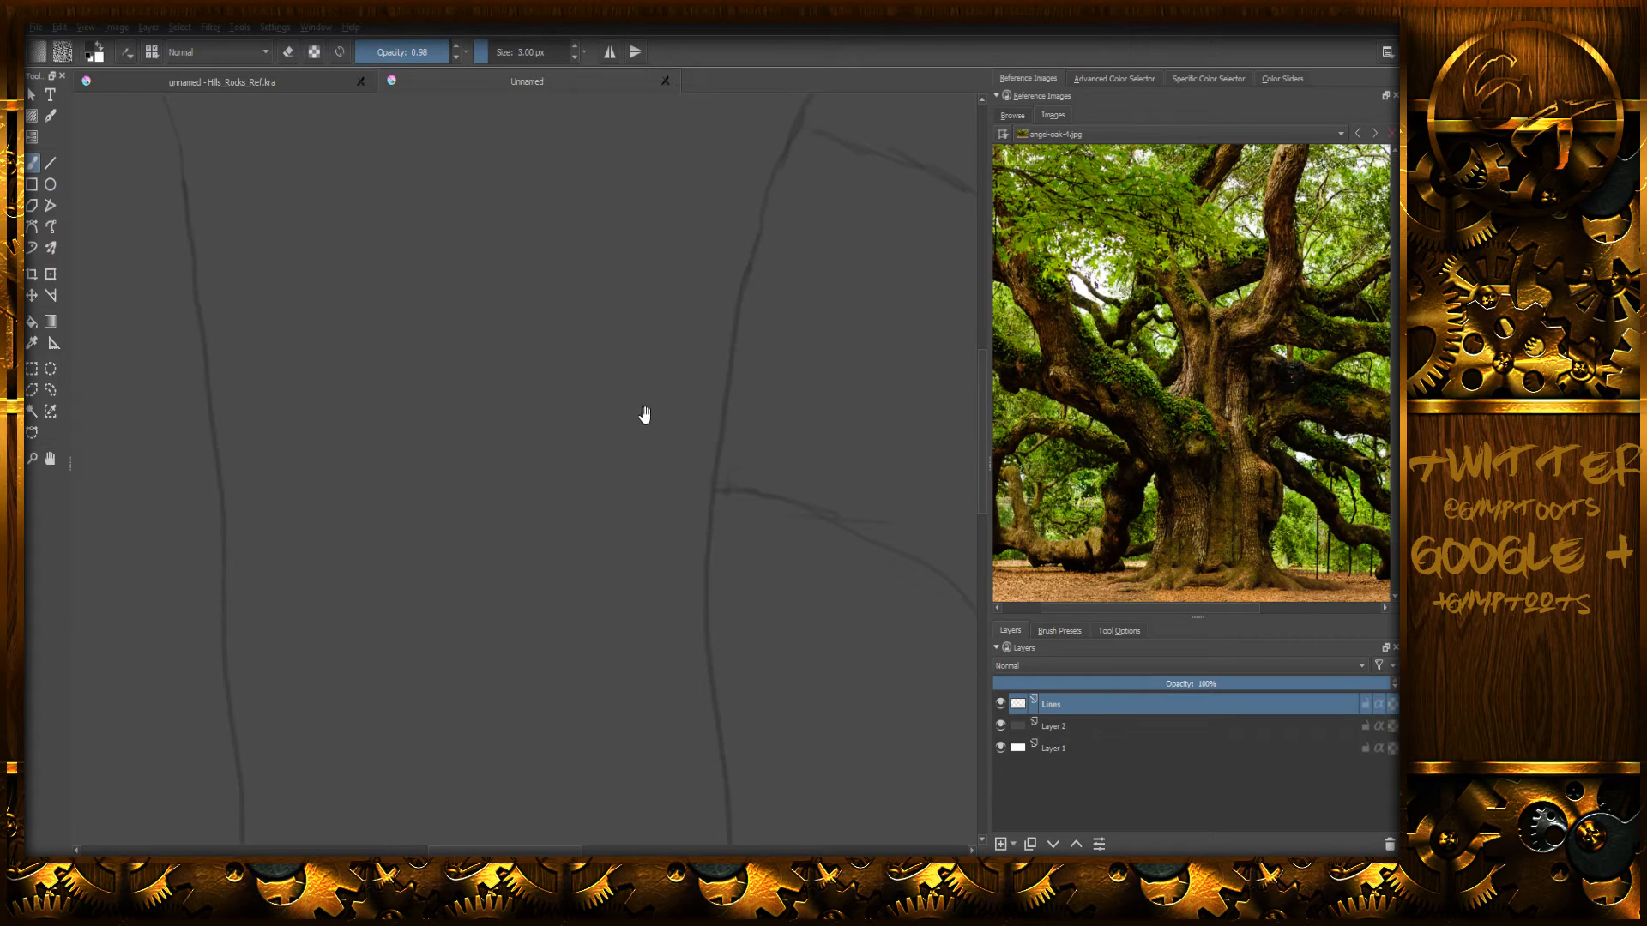
scroll(646, 415, down, 2)
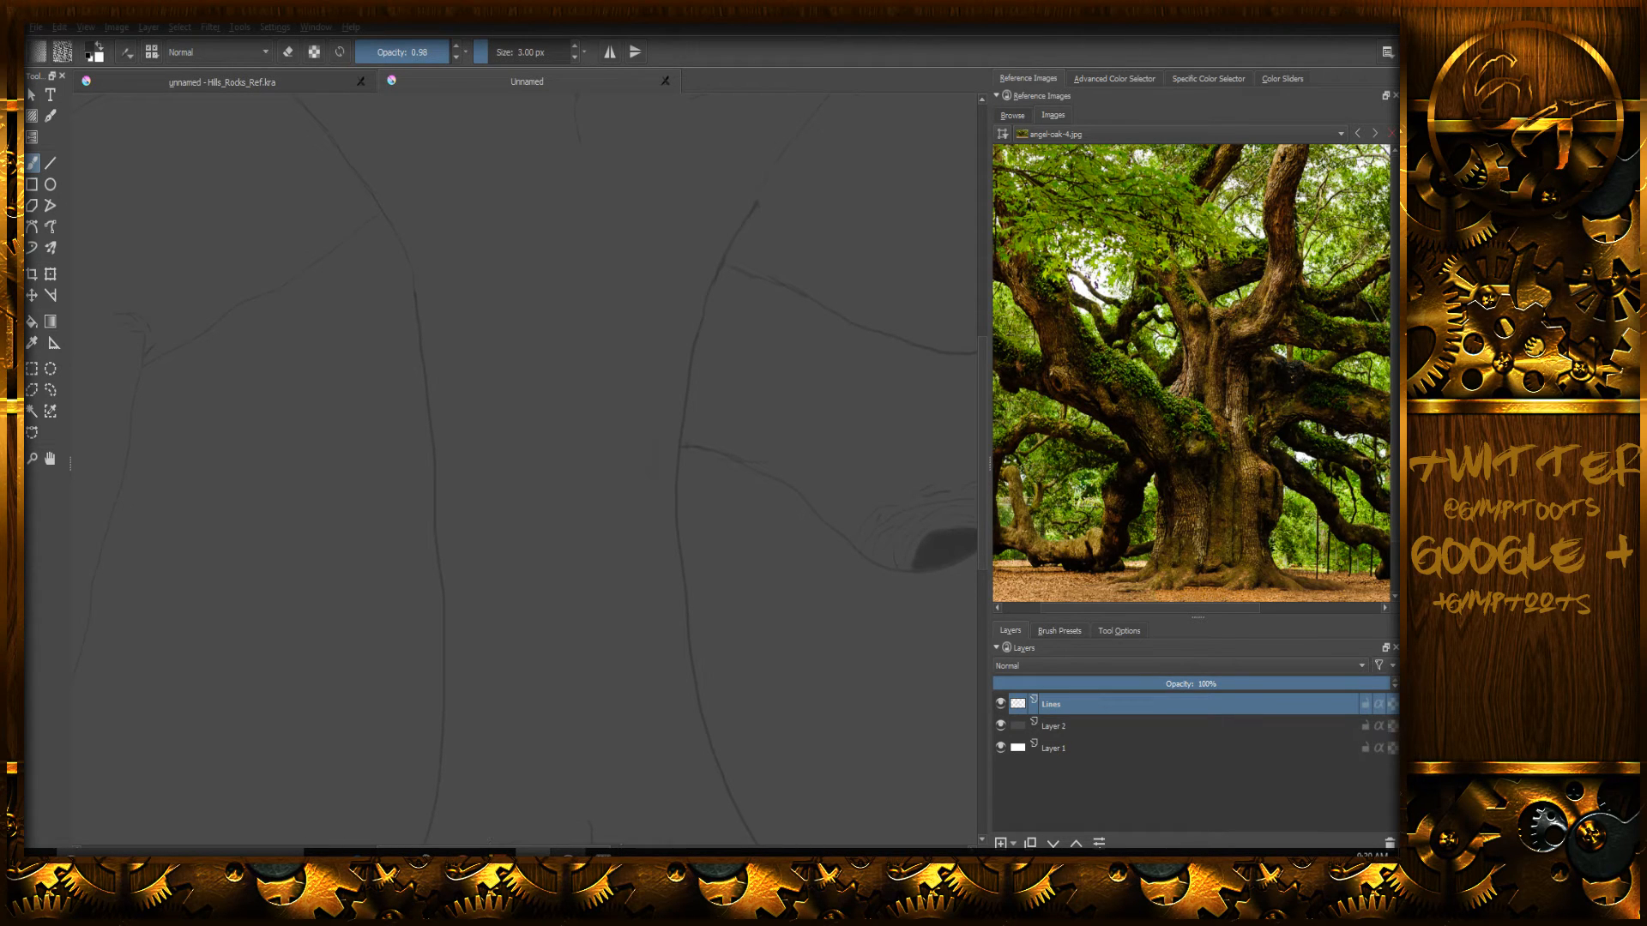
click(556, 853)
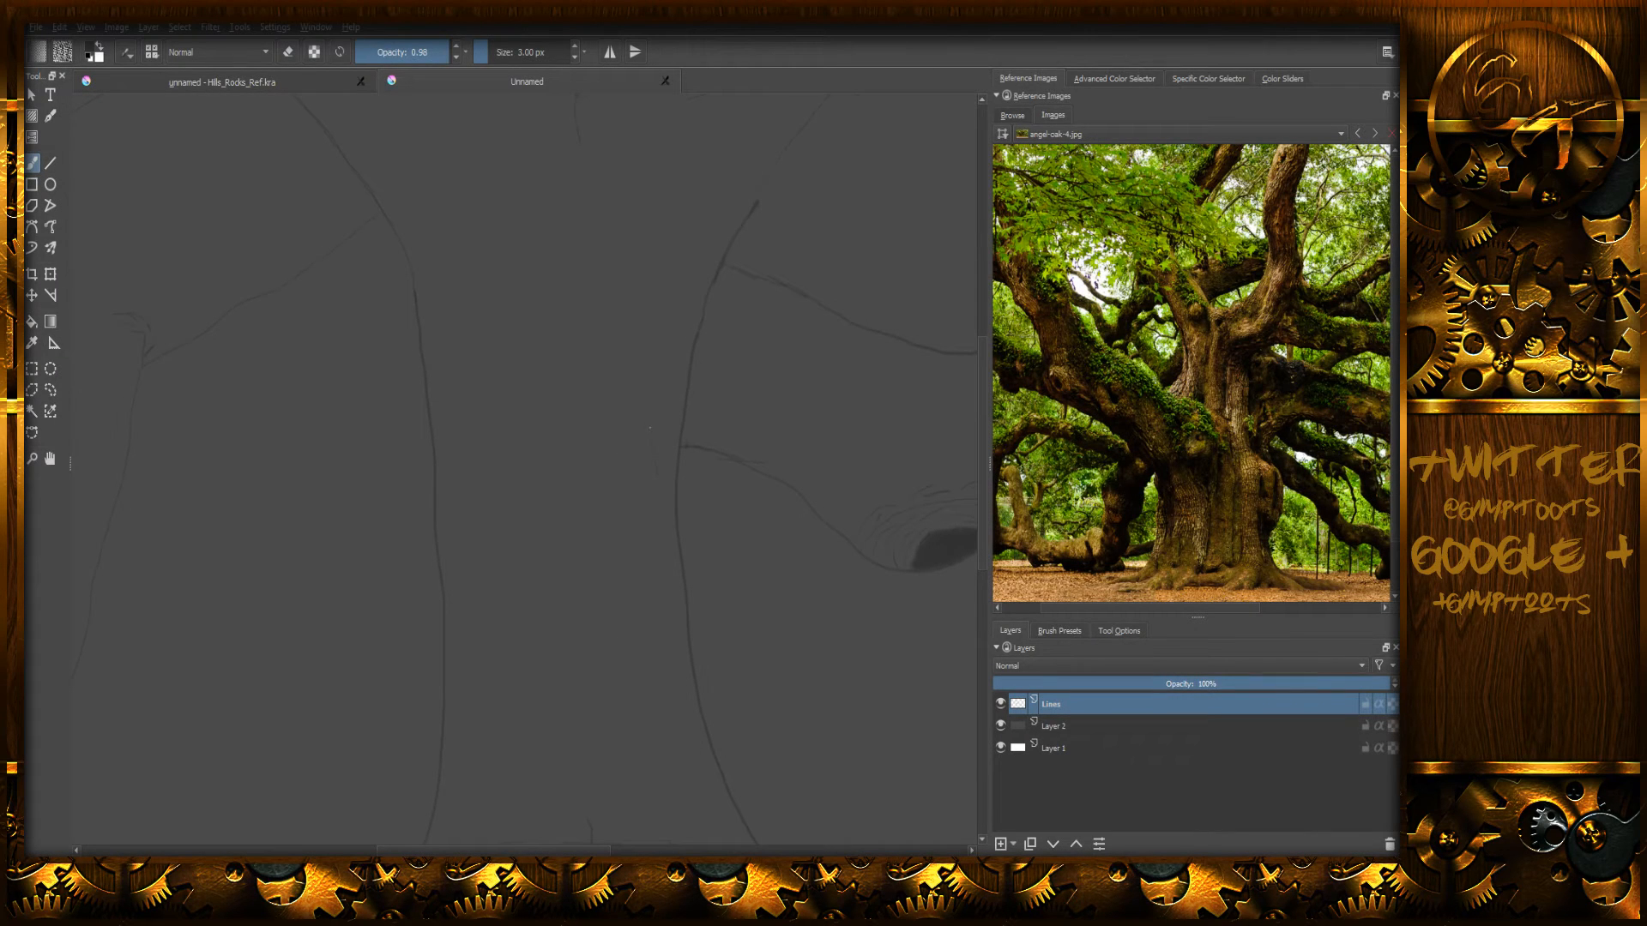
click(1095, 683)
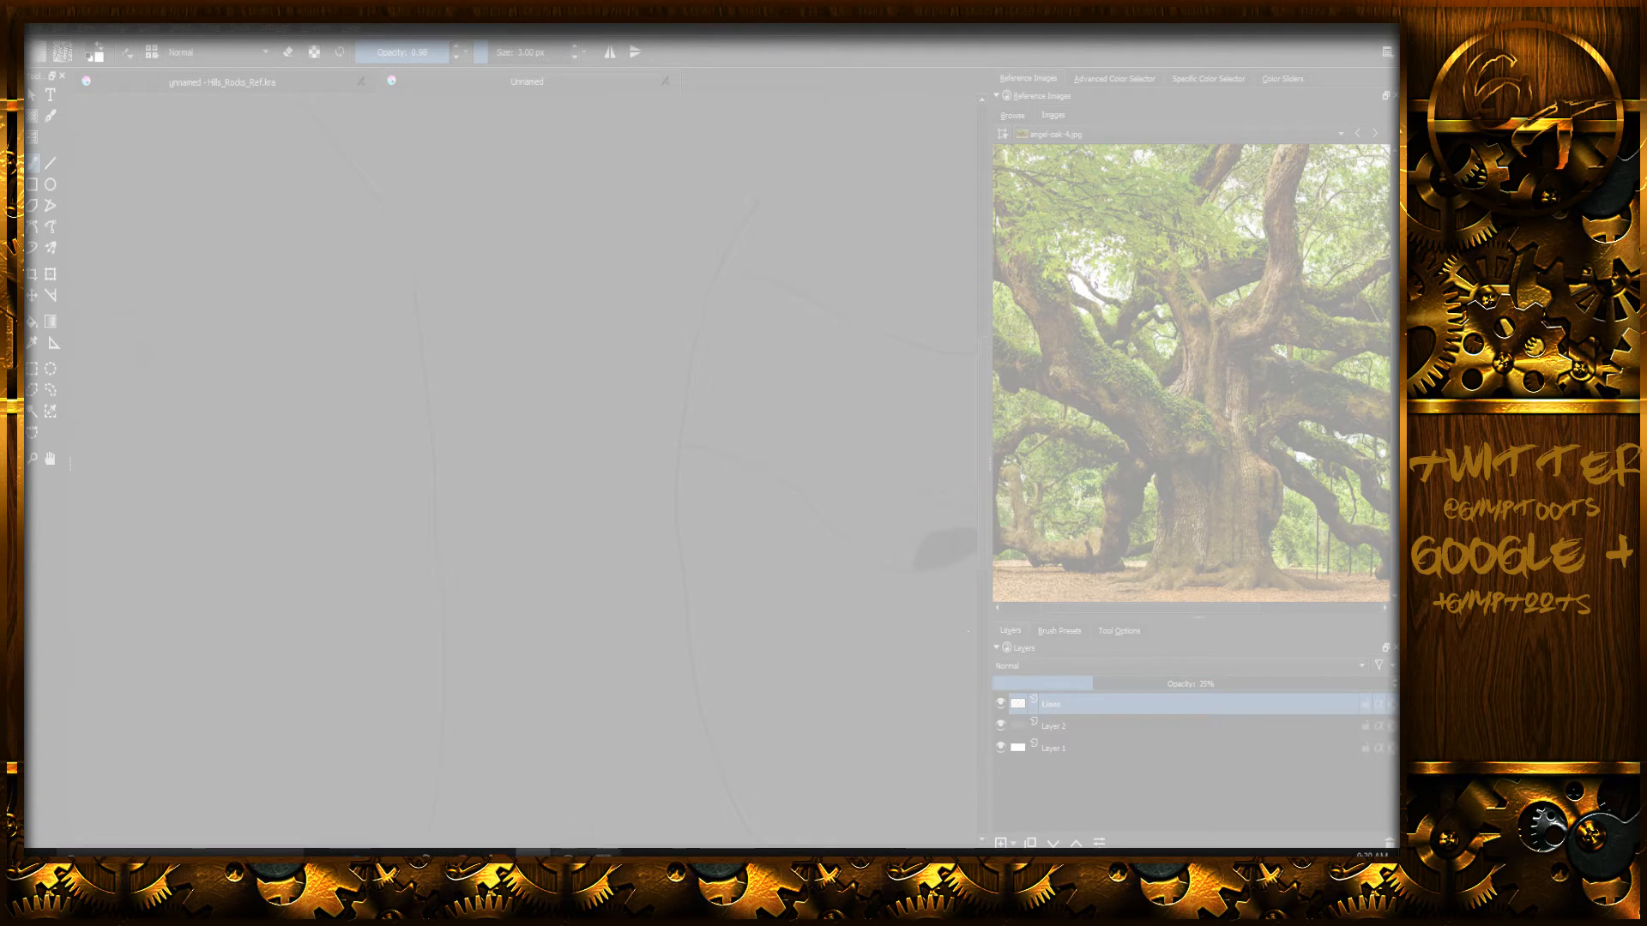
- Open OBS to check its streaming statistics, hide it again, and close the Epic Games Launcher
click(568, 856)
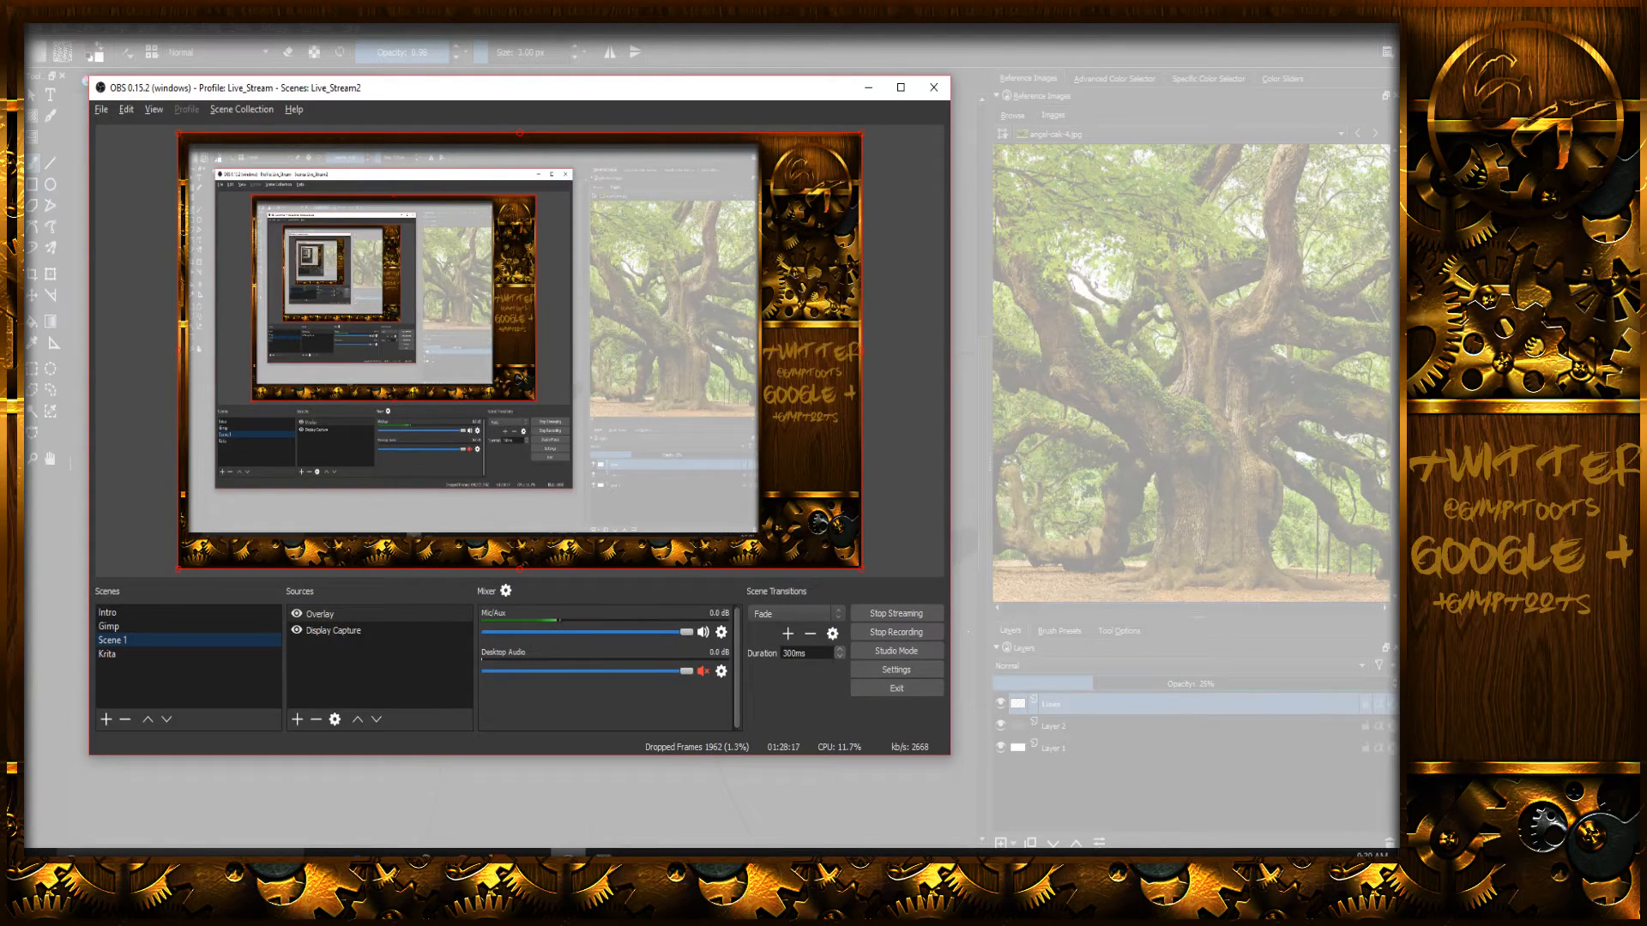
click(568, 856)
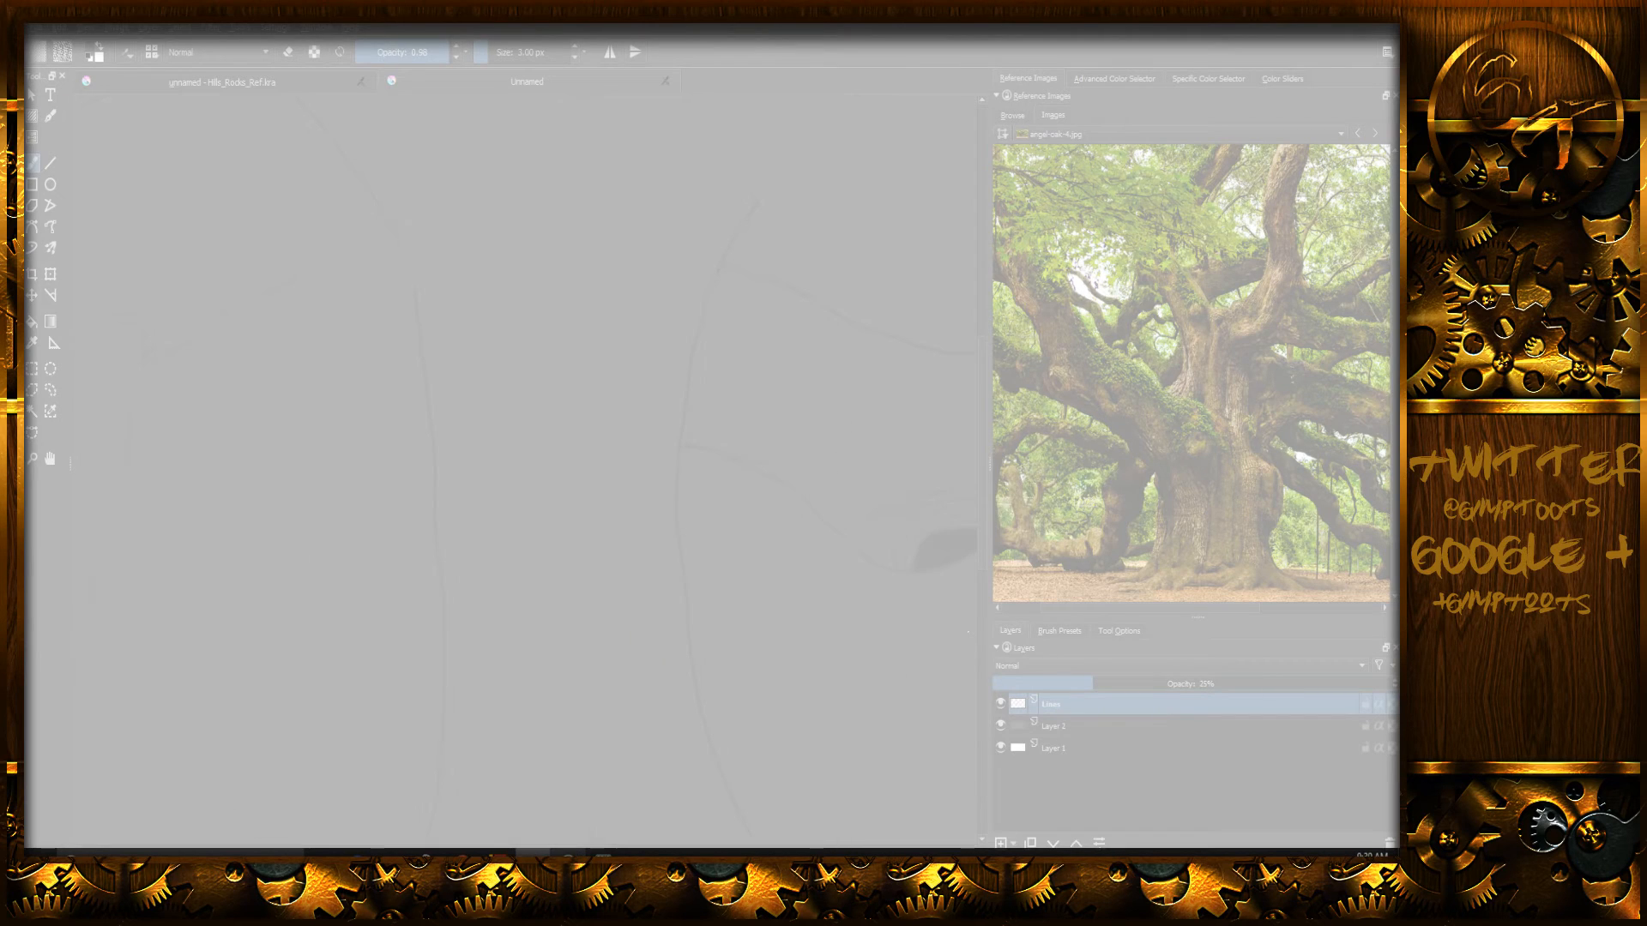
click(603, 855)
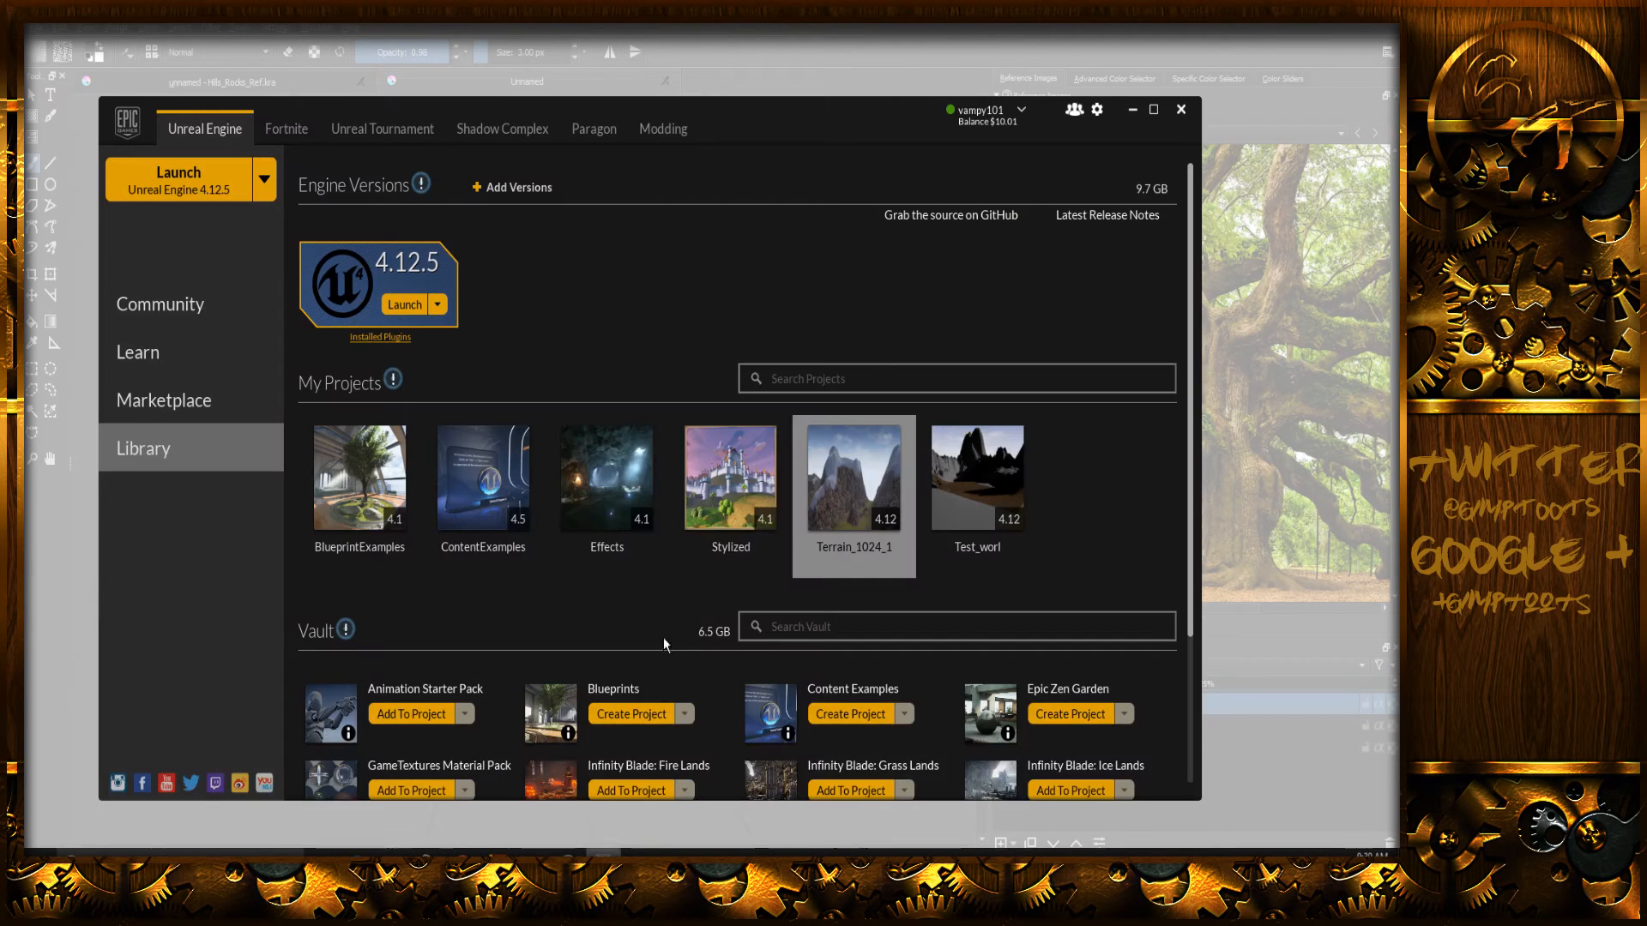
click(1181, 114)
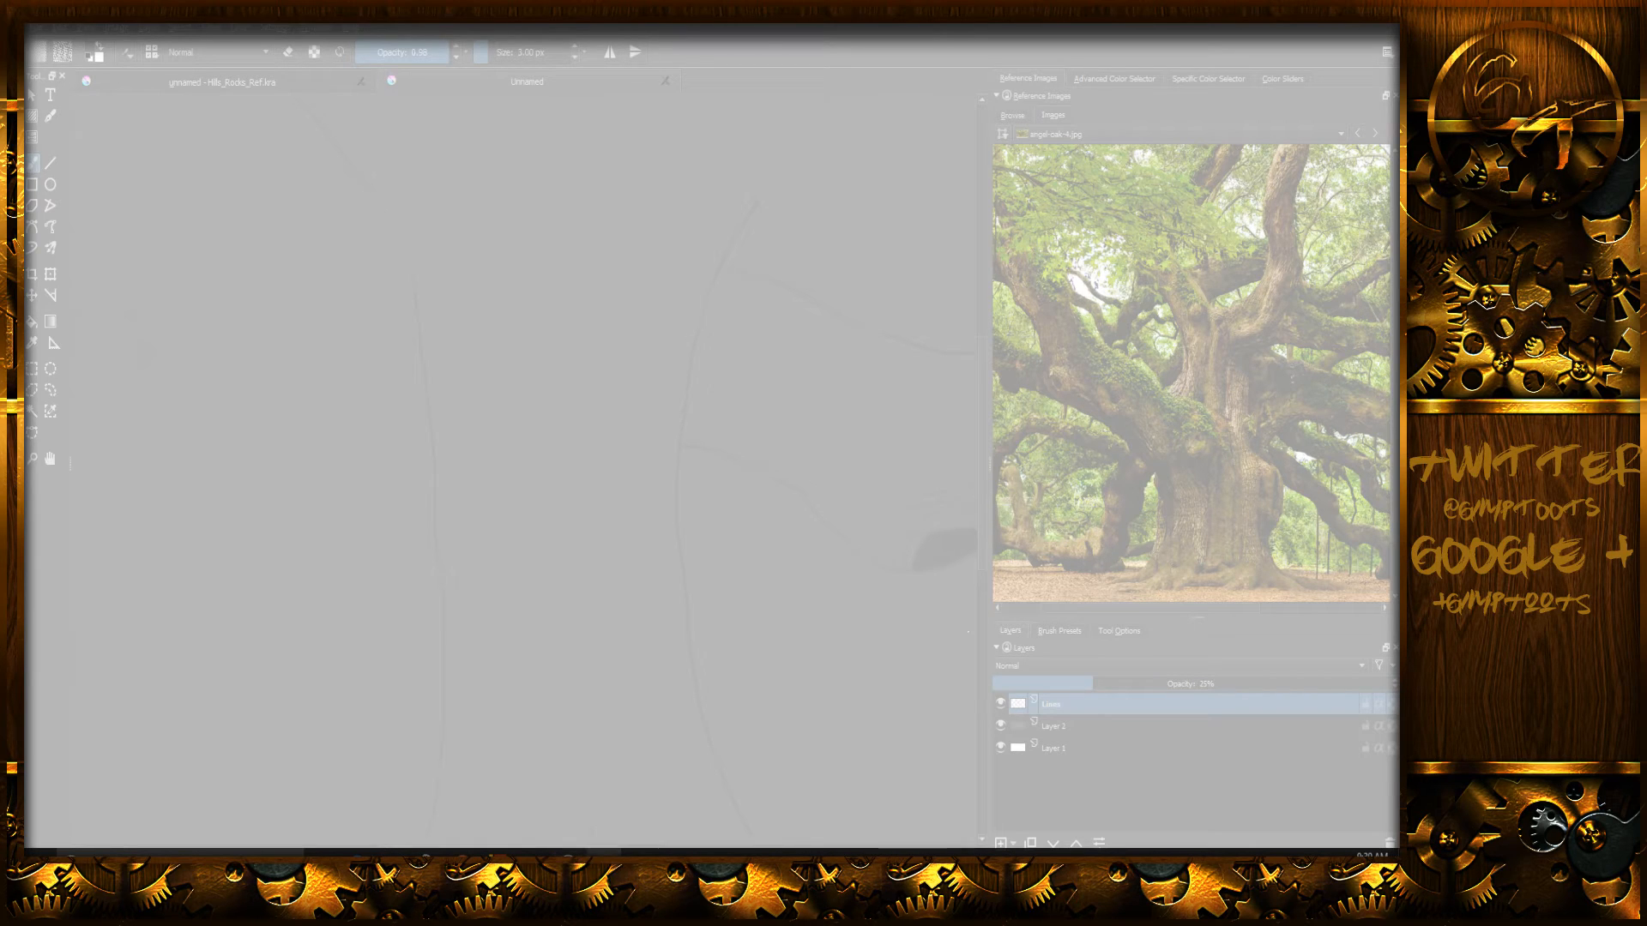
- Bring up GIMP, switch OBS to the Gimp scene, and minimize OBS to return to the recovered tree drawing in Krita
mouse_move(533, 854)
click(605, 853)
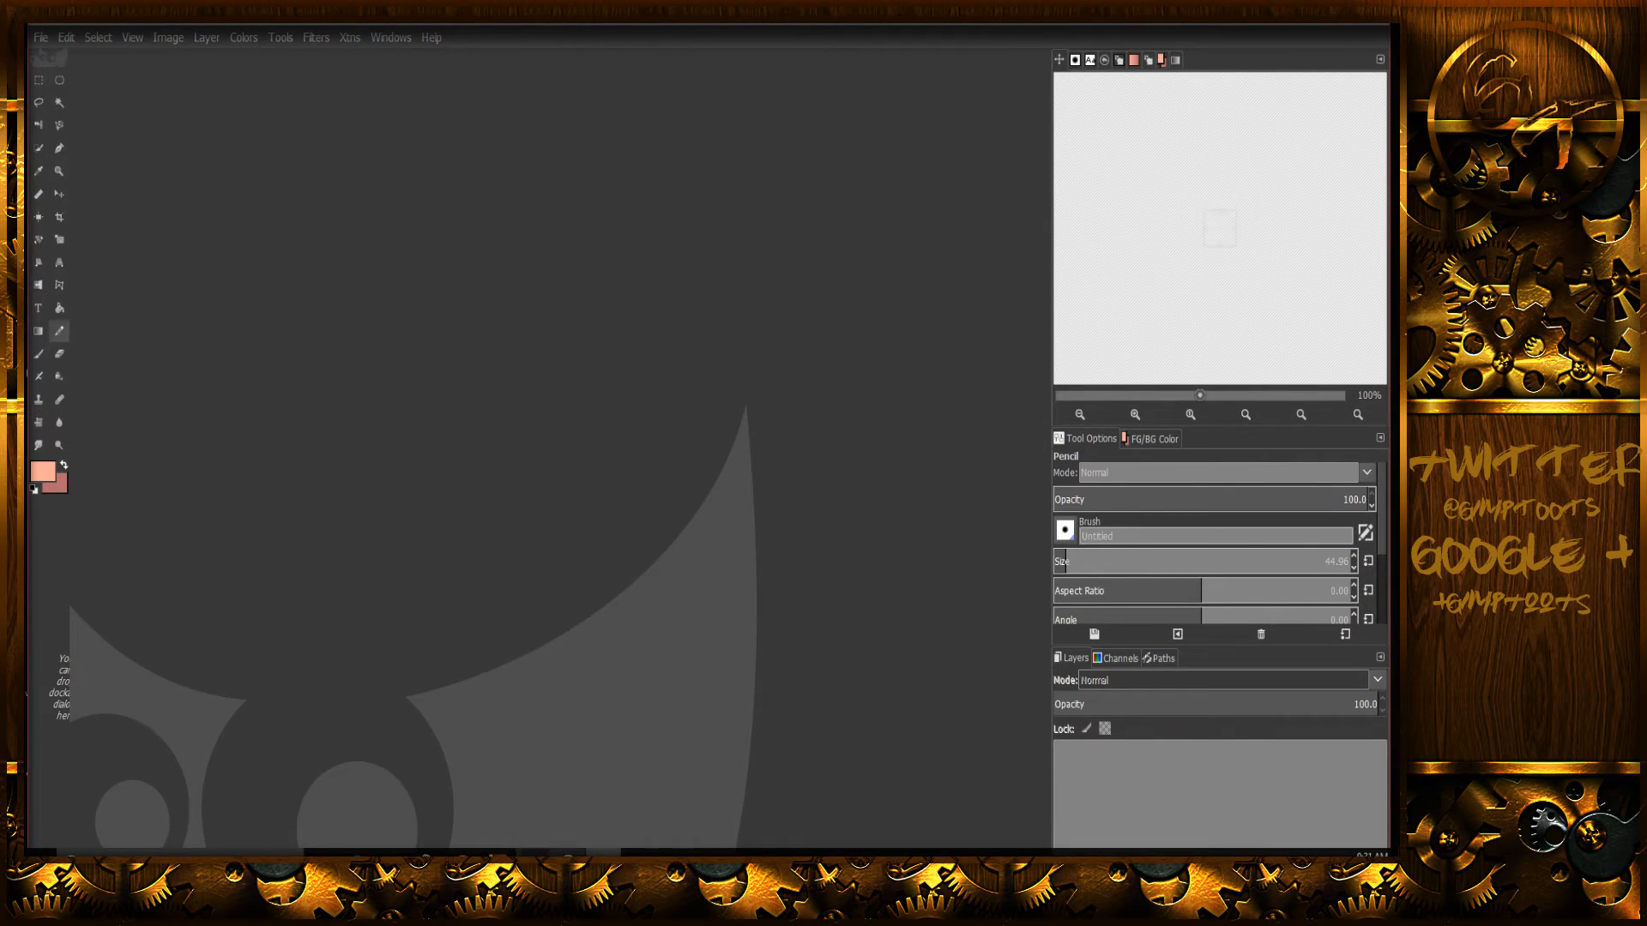
click(568, 853)
click(245, 624)
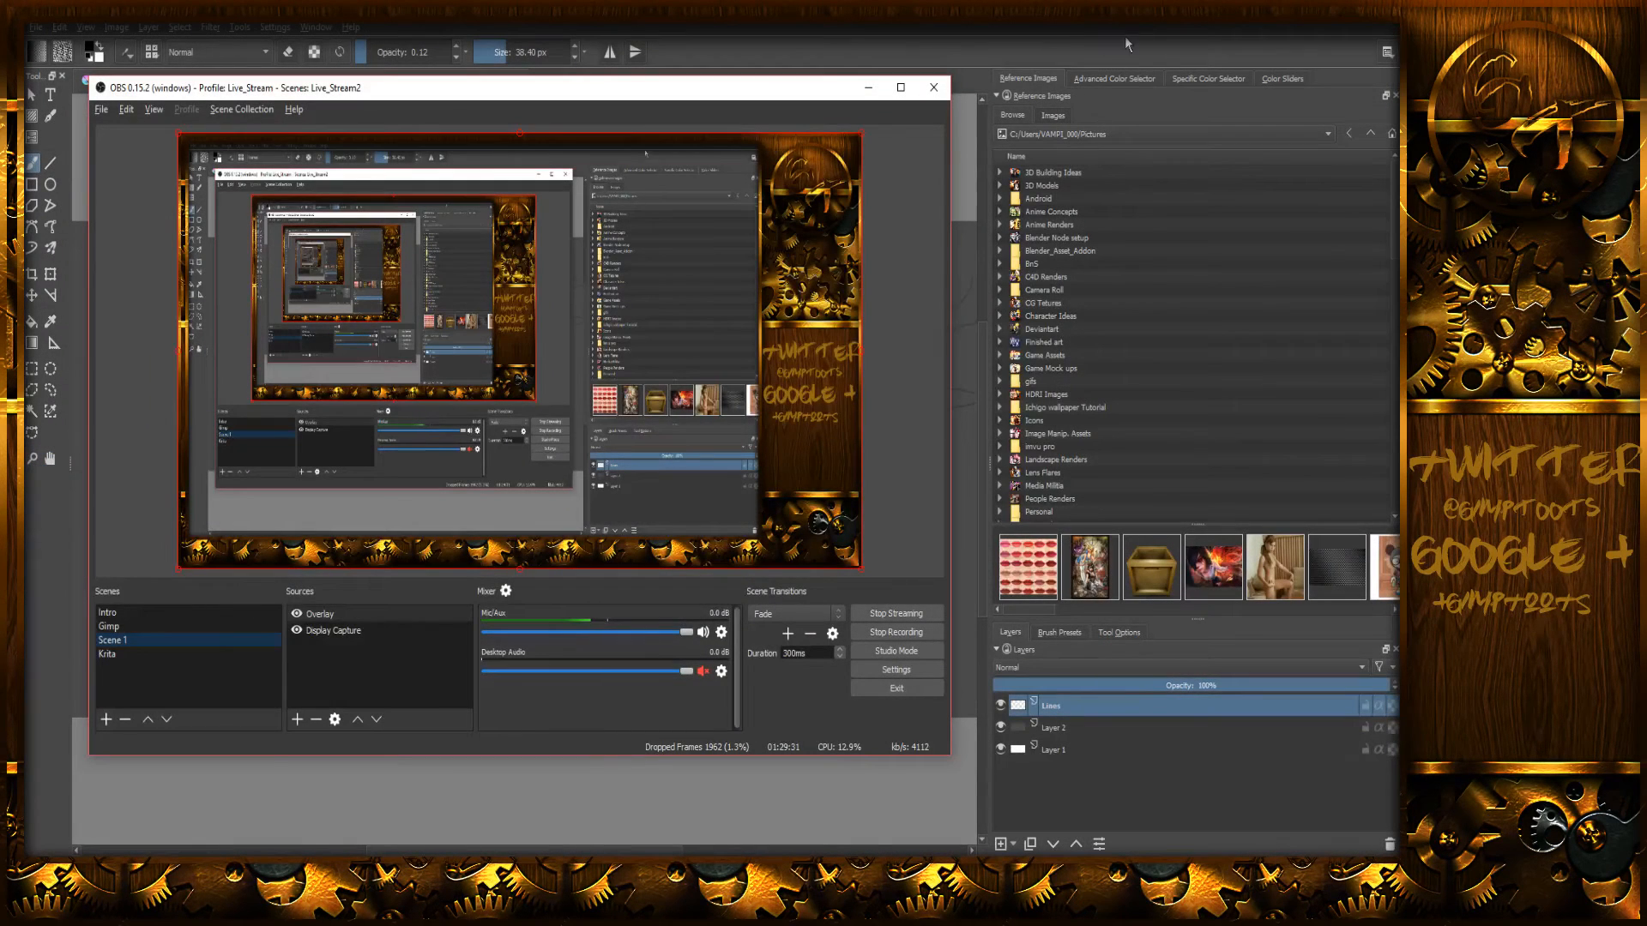
click(862, 90)
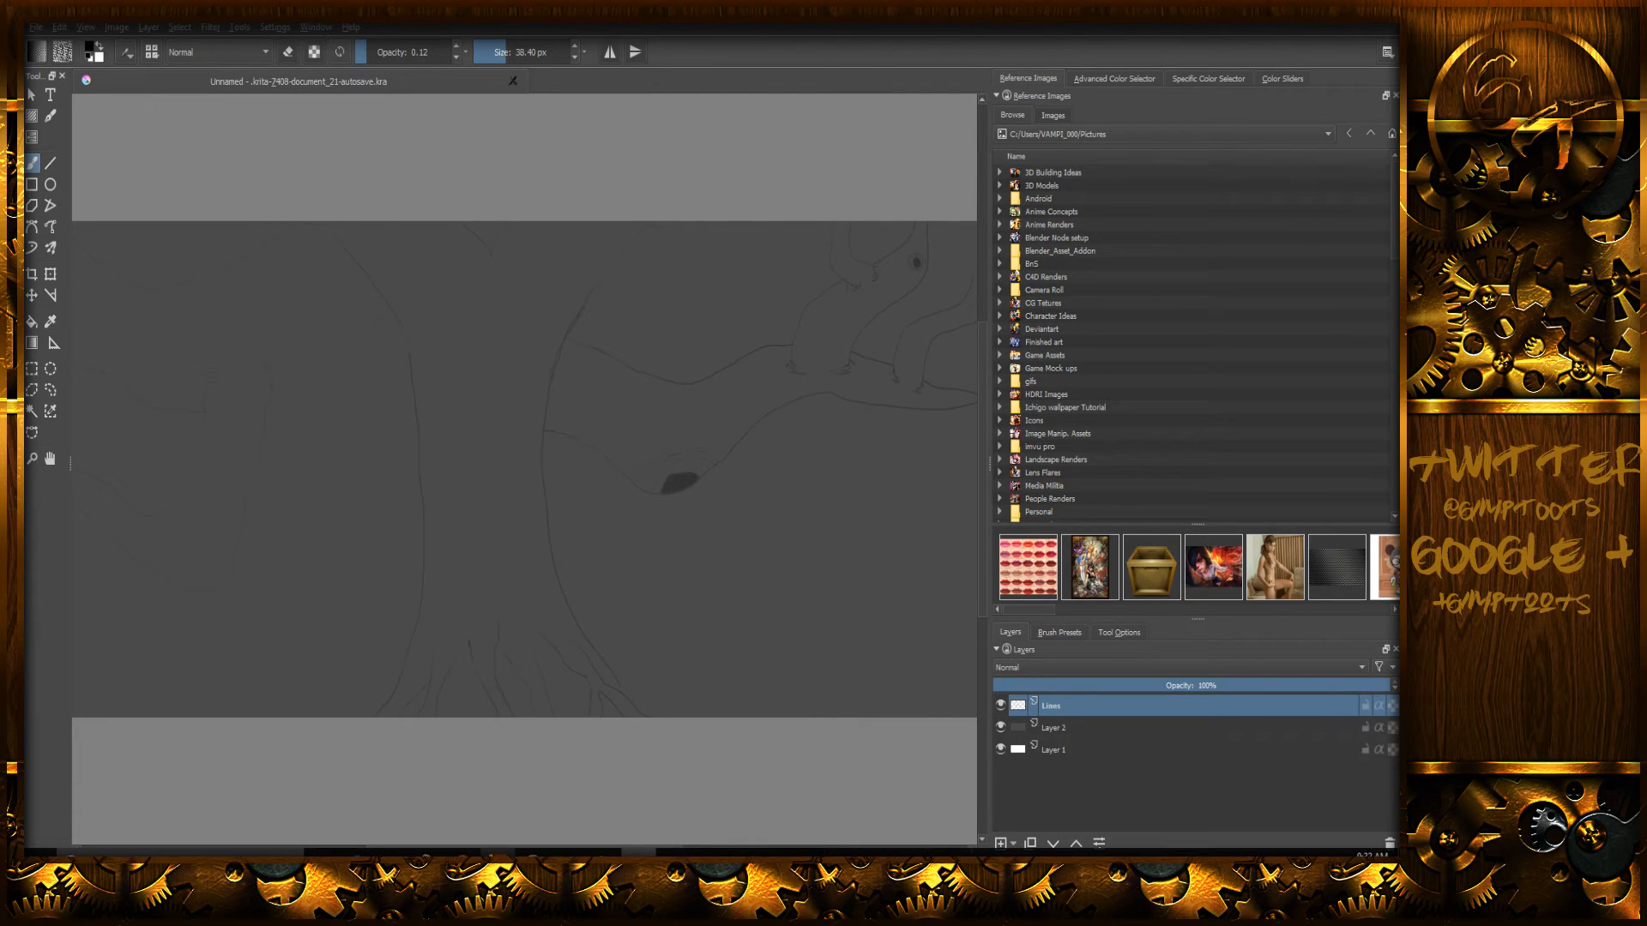
- Switch the brush to the 6 px pencil preset for the recovered tree drawing
mouse_move(506, 797)
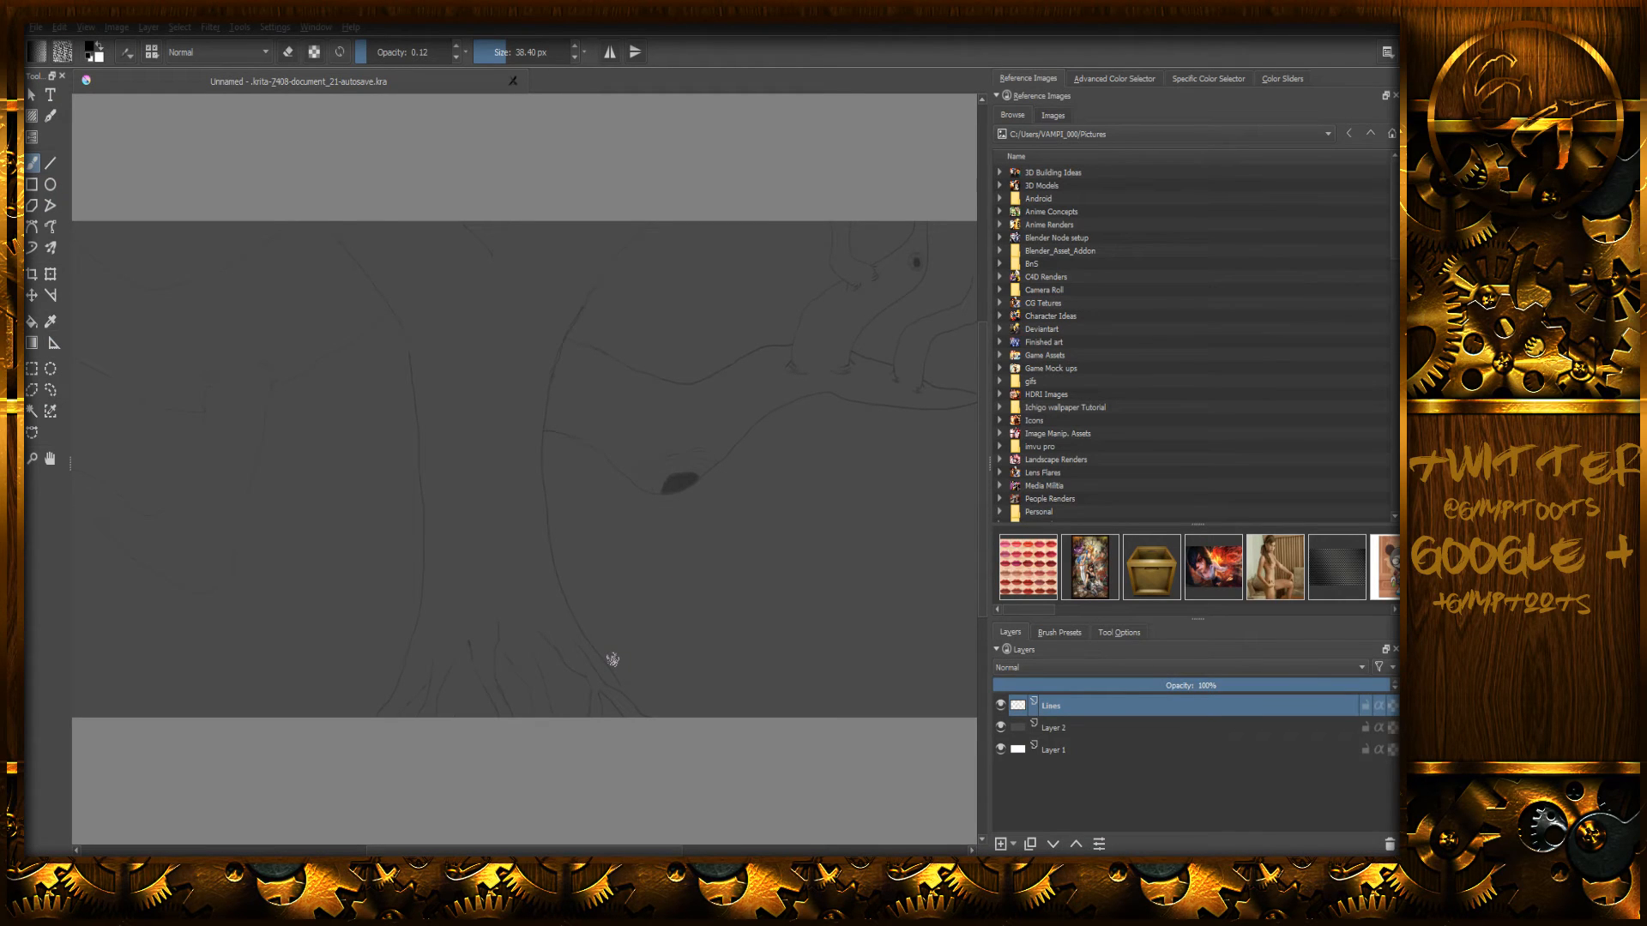
key(slash)
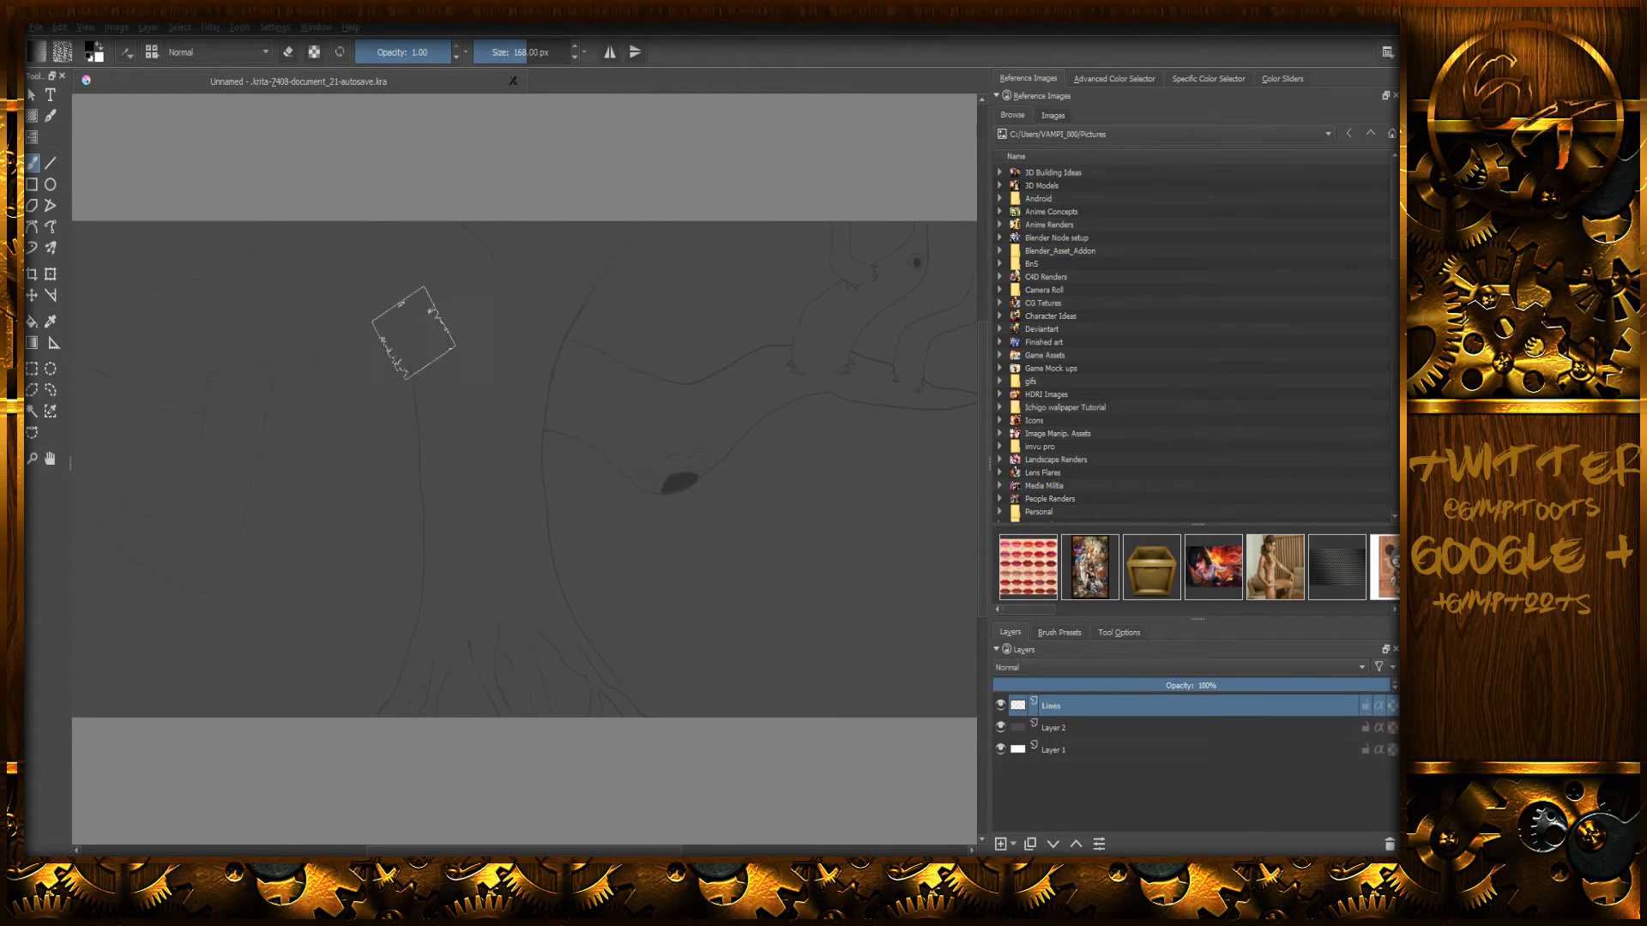
right_click(352, 313)
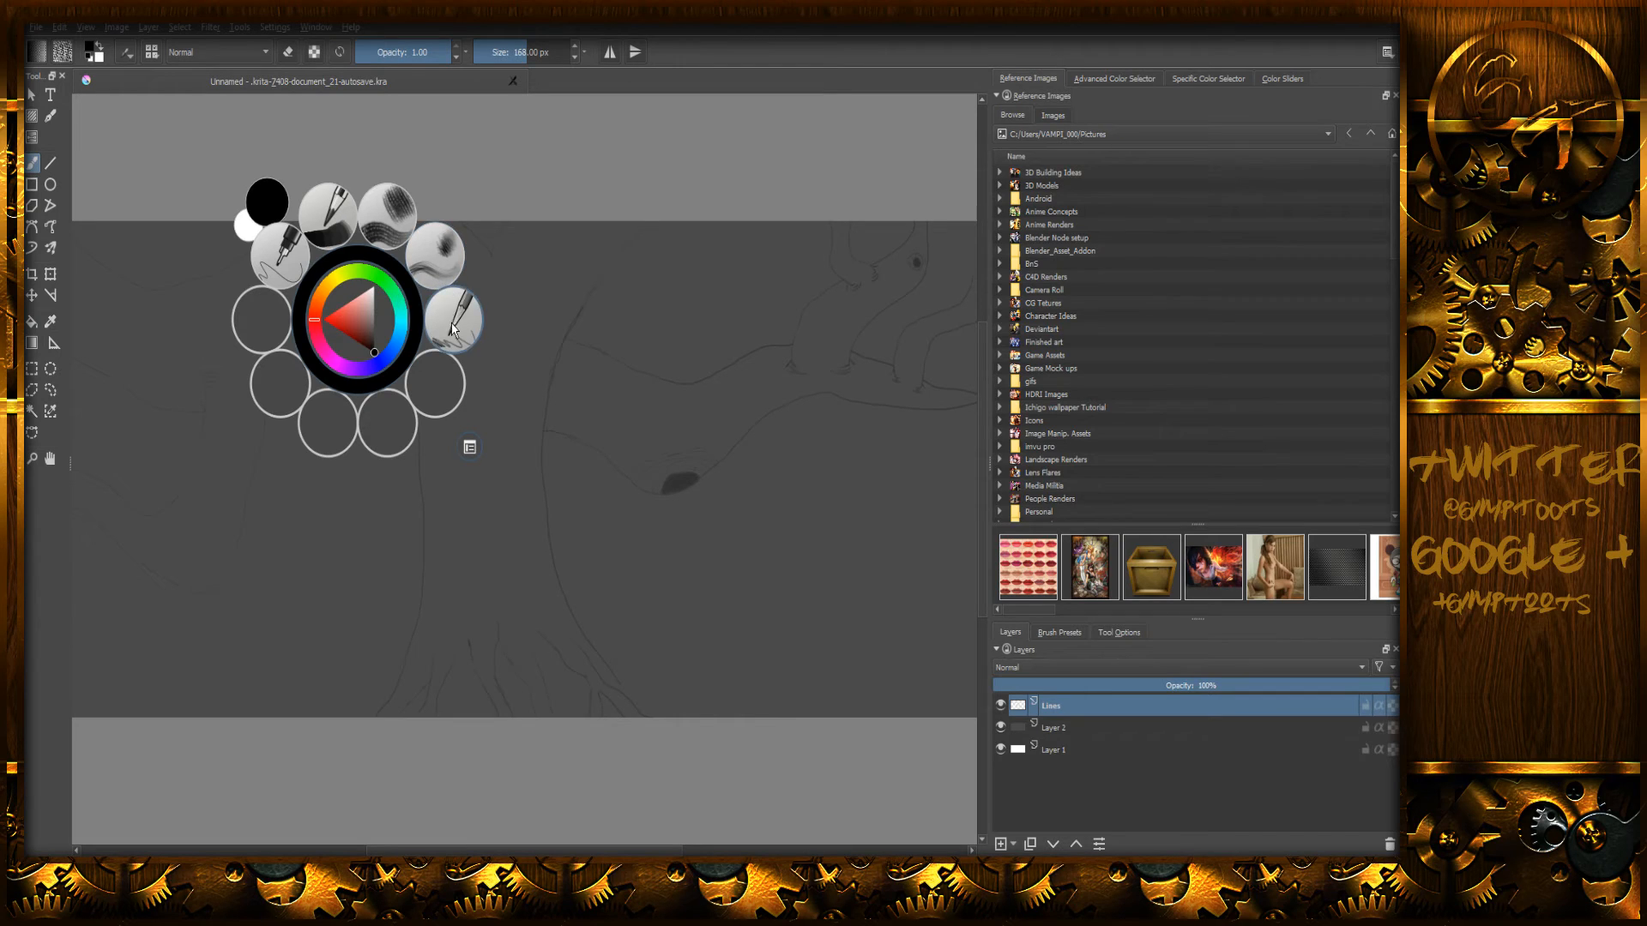
click(452, 330)
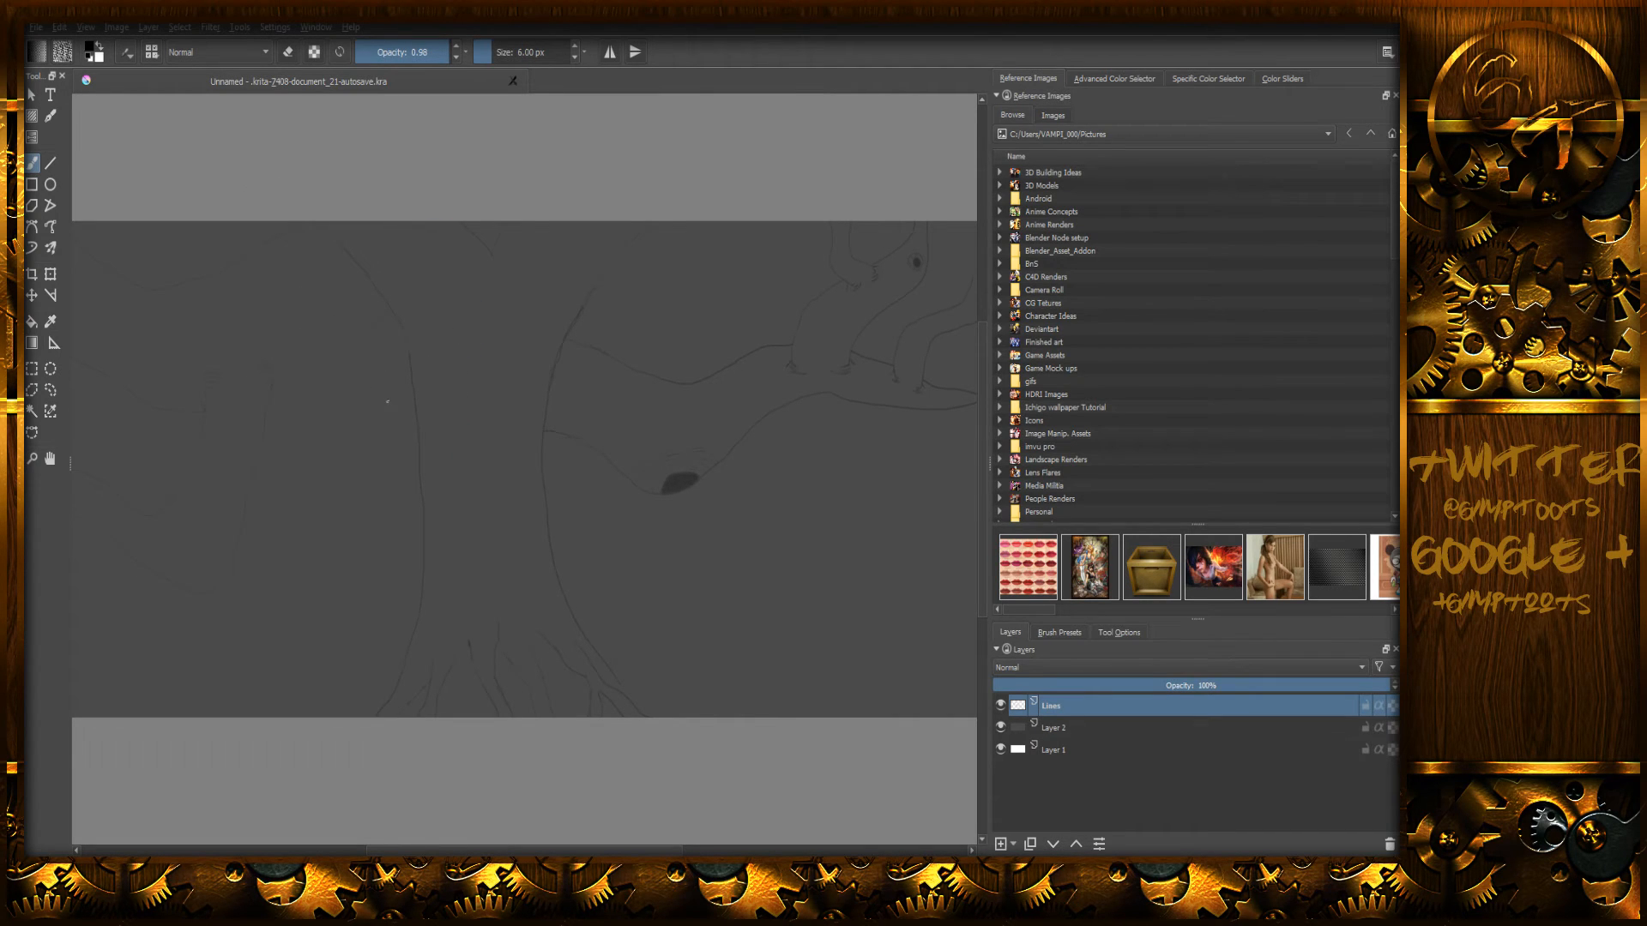
mouse_move(342, 455)
middle_down()
mouse_move(420, 426)
mouse_move(334, 430)
middle_up()
middle_drag(448, 343, 391, 402)
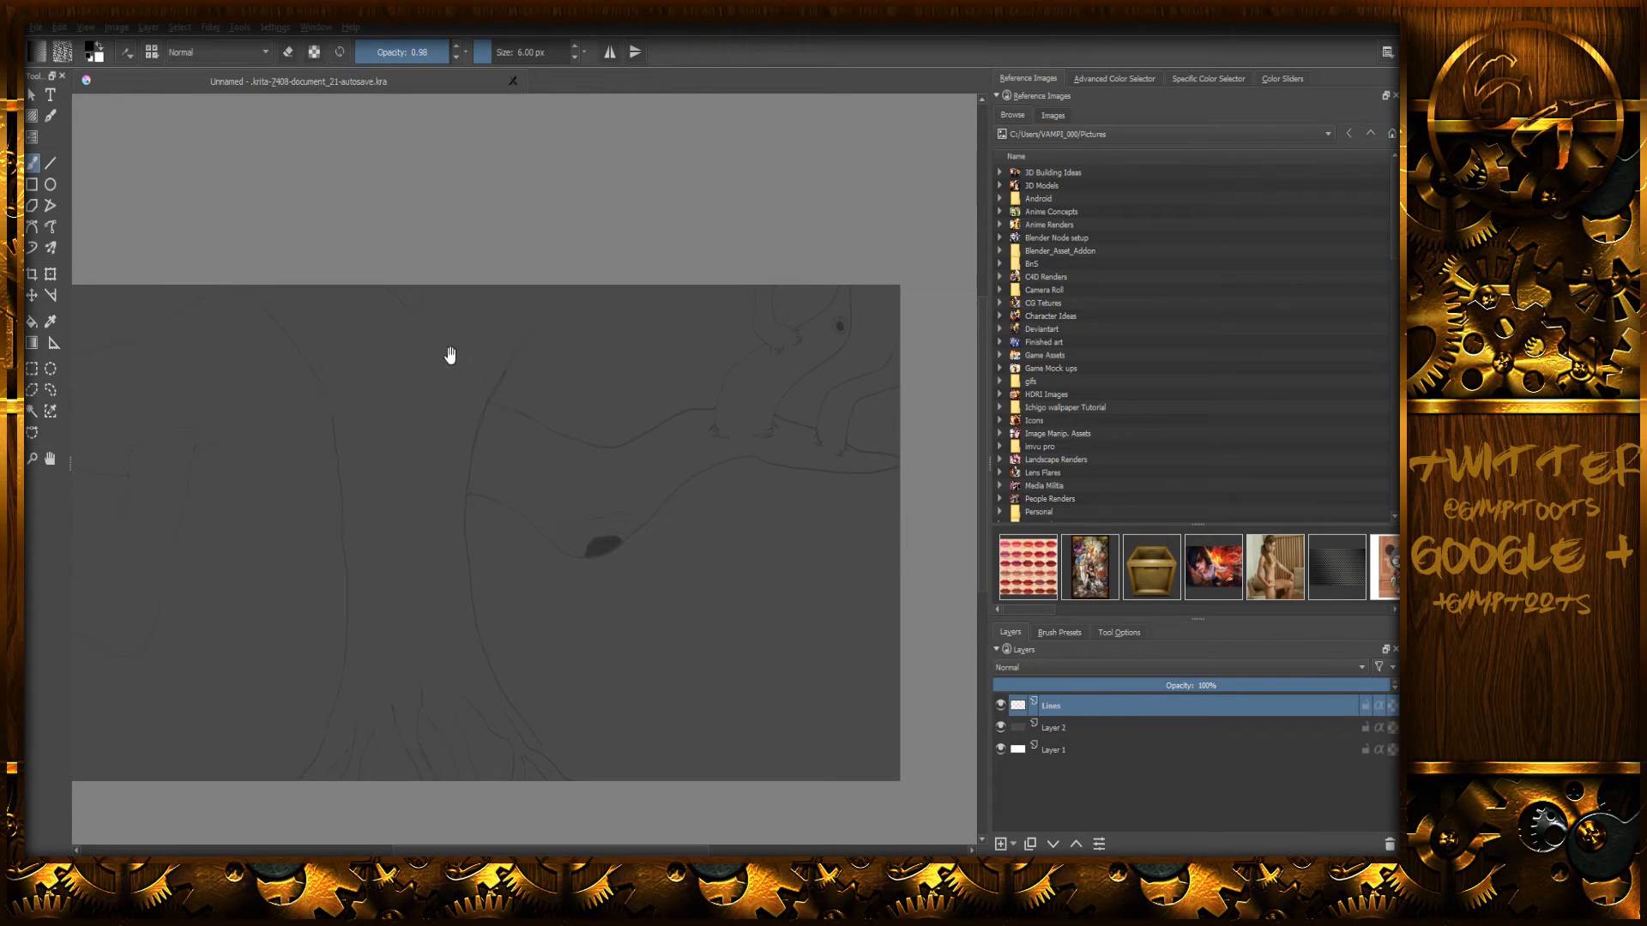
mouse_move(523, 319)
middle_down()
mouse_move(485, 341)
mouse_move(478, 324)
middle_up()
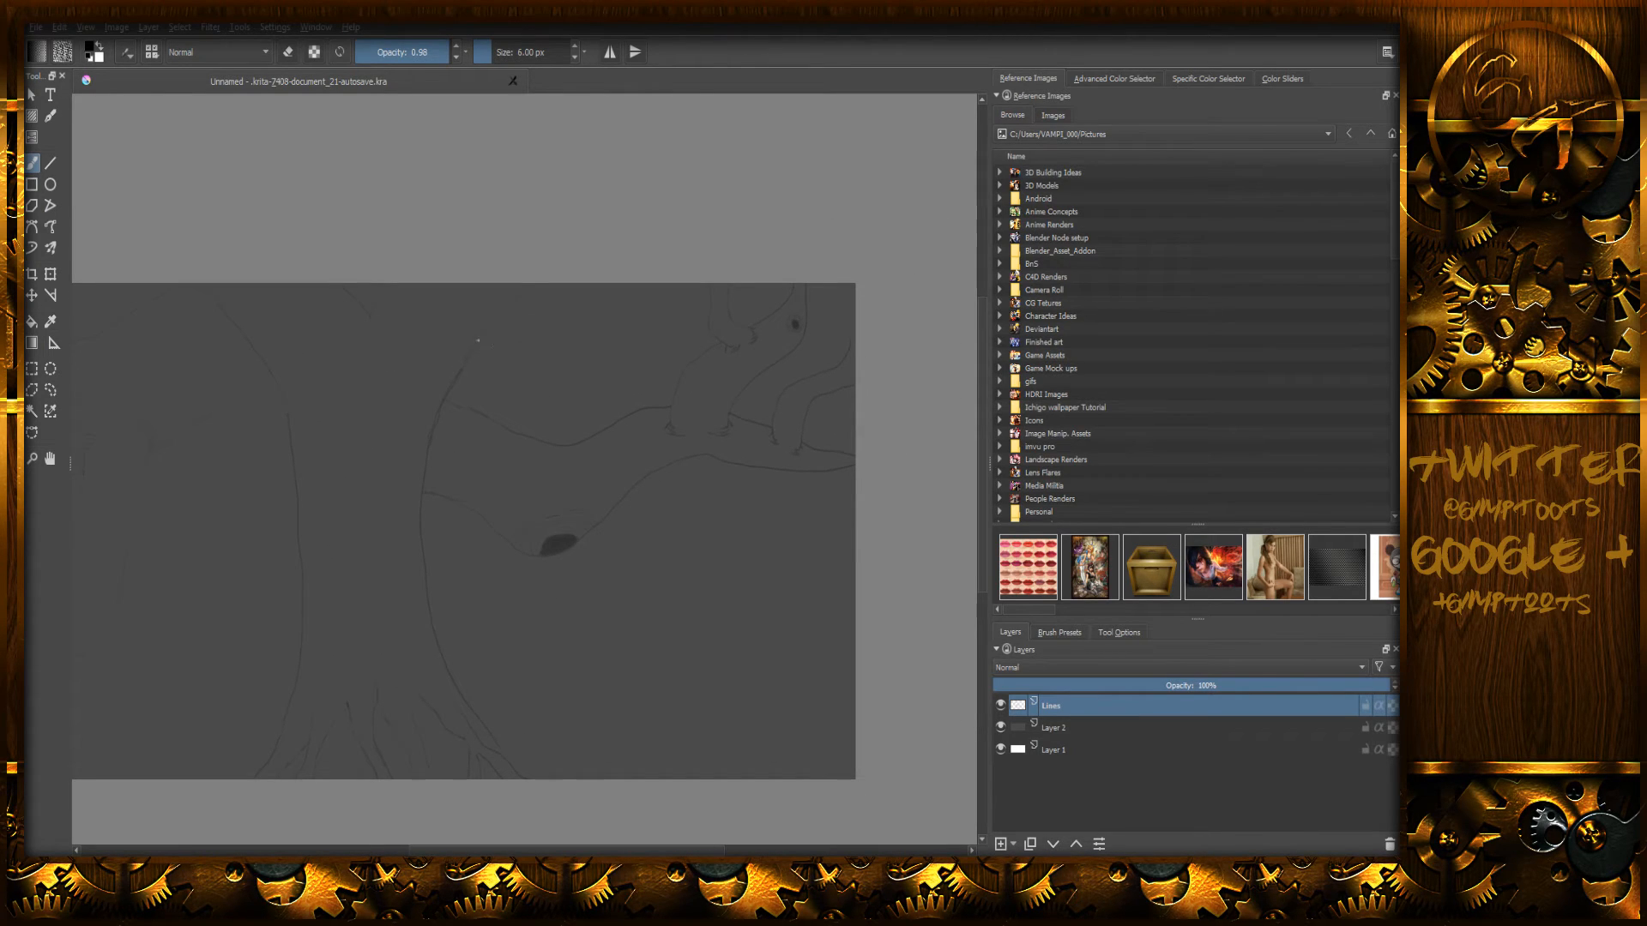
- Switch to the 15 px eraser and look over the trunk, right limb and roots of the recovered sketch
key(e)
mouse_move(522, 537)
middle_down()
mouse_move(628, 606)
mouse_move(661, 588)
mouse_move(581, 563)
mouse_move(485, 492)
mouse_move(511, 474)
mouse_move(471, 478)
middle_up()
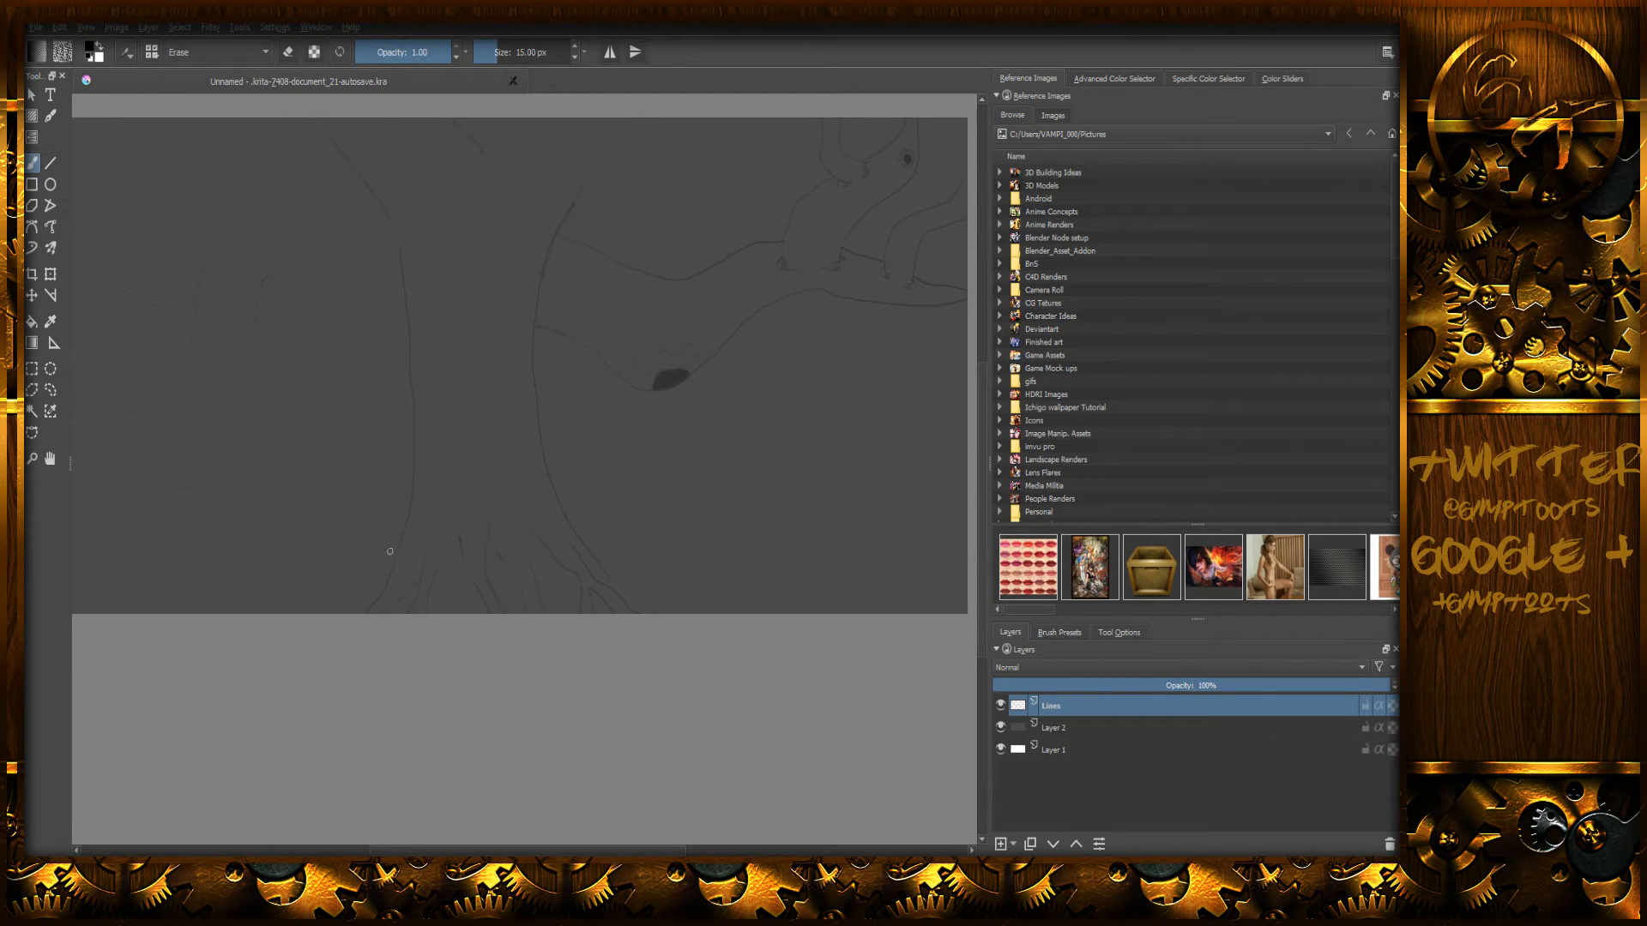
middle_drag(534, 234, 467, 386)
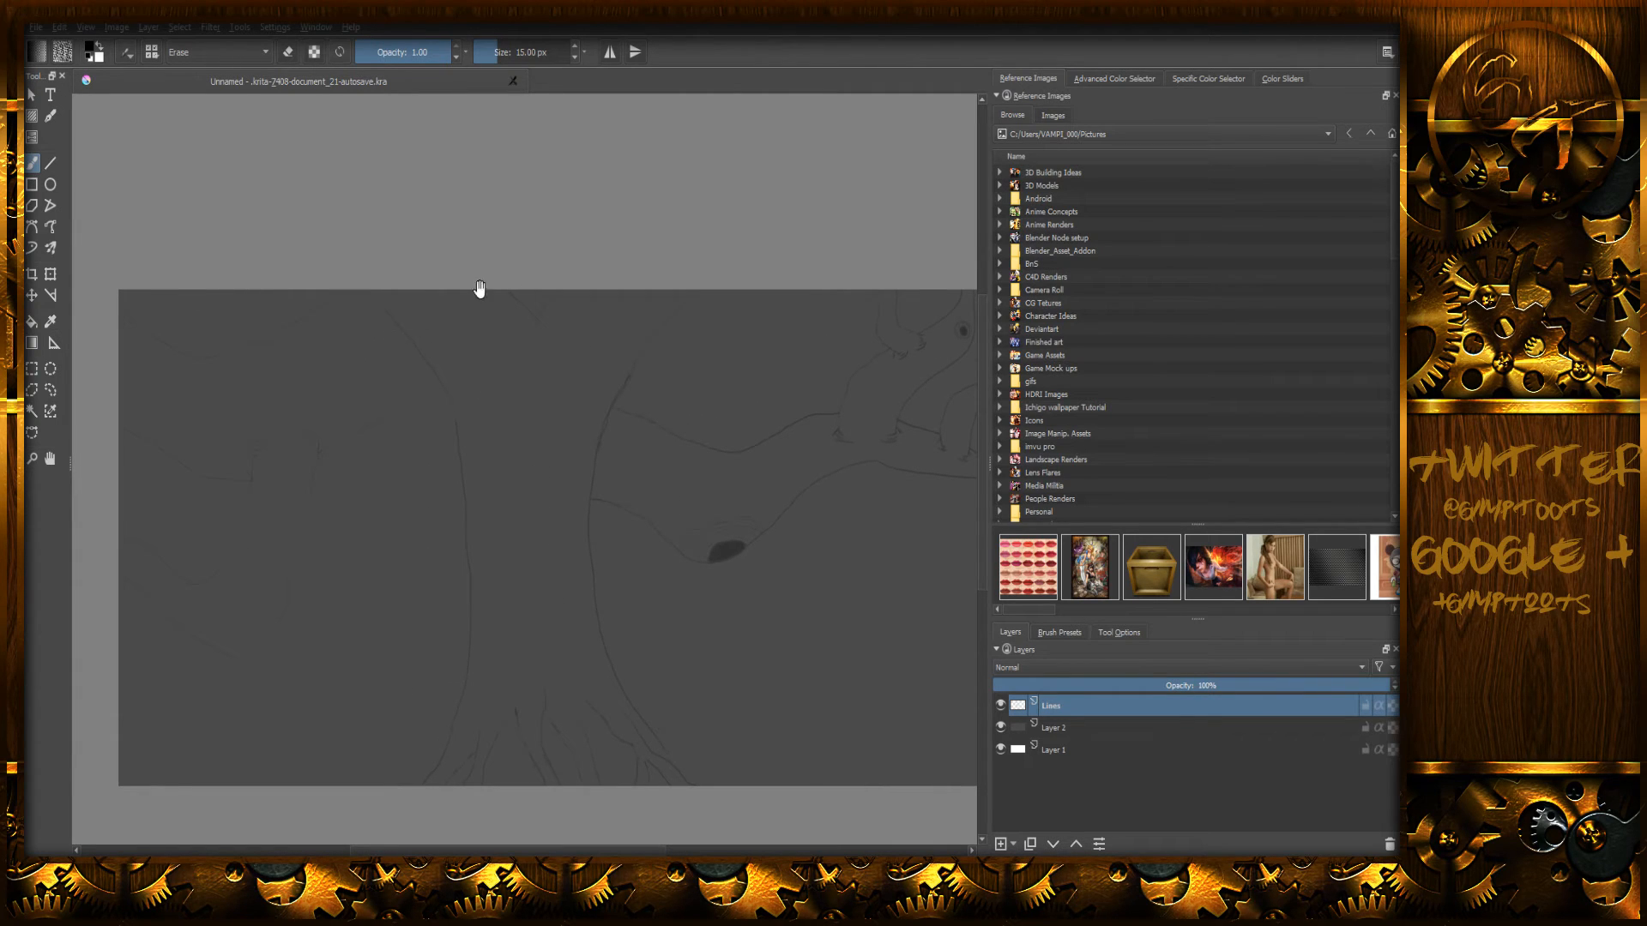
mouse_move(537, 364)
middle_down()
mouse_move(559, 357)
mouse_move(492, 395)
mouse_move(544, 345)
middle_up()
middle_drag(513, 535, 495, 444)
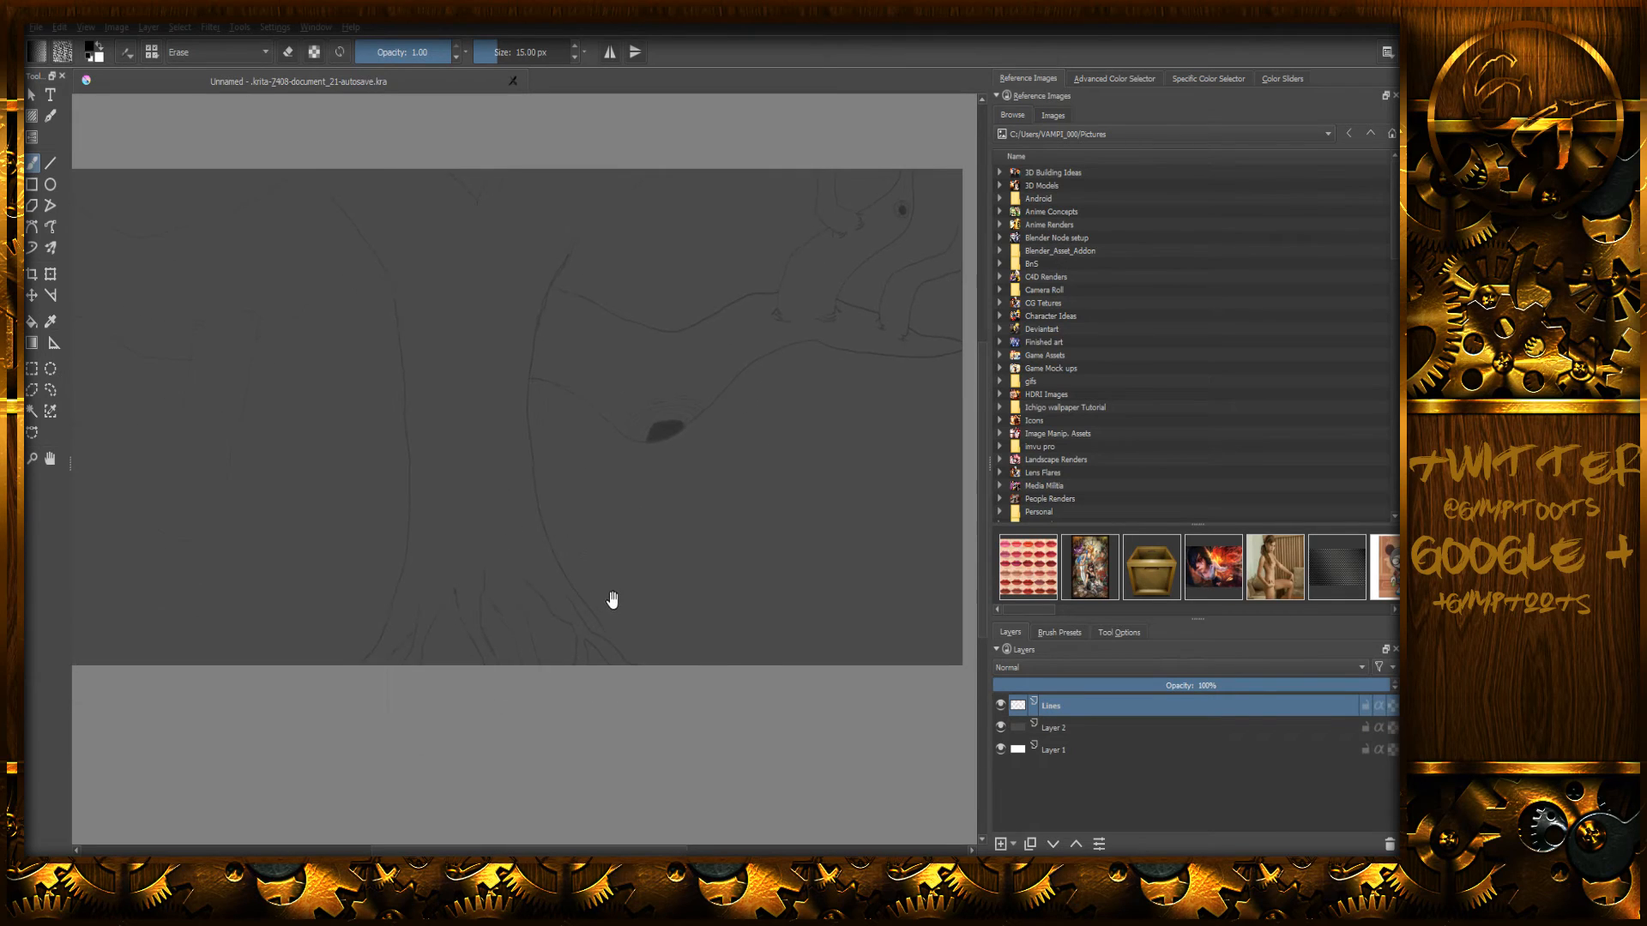
middle_drag(558, 518, 599, 566)
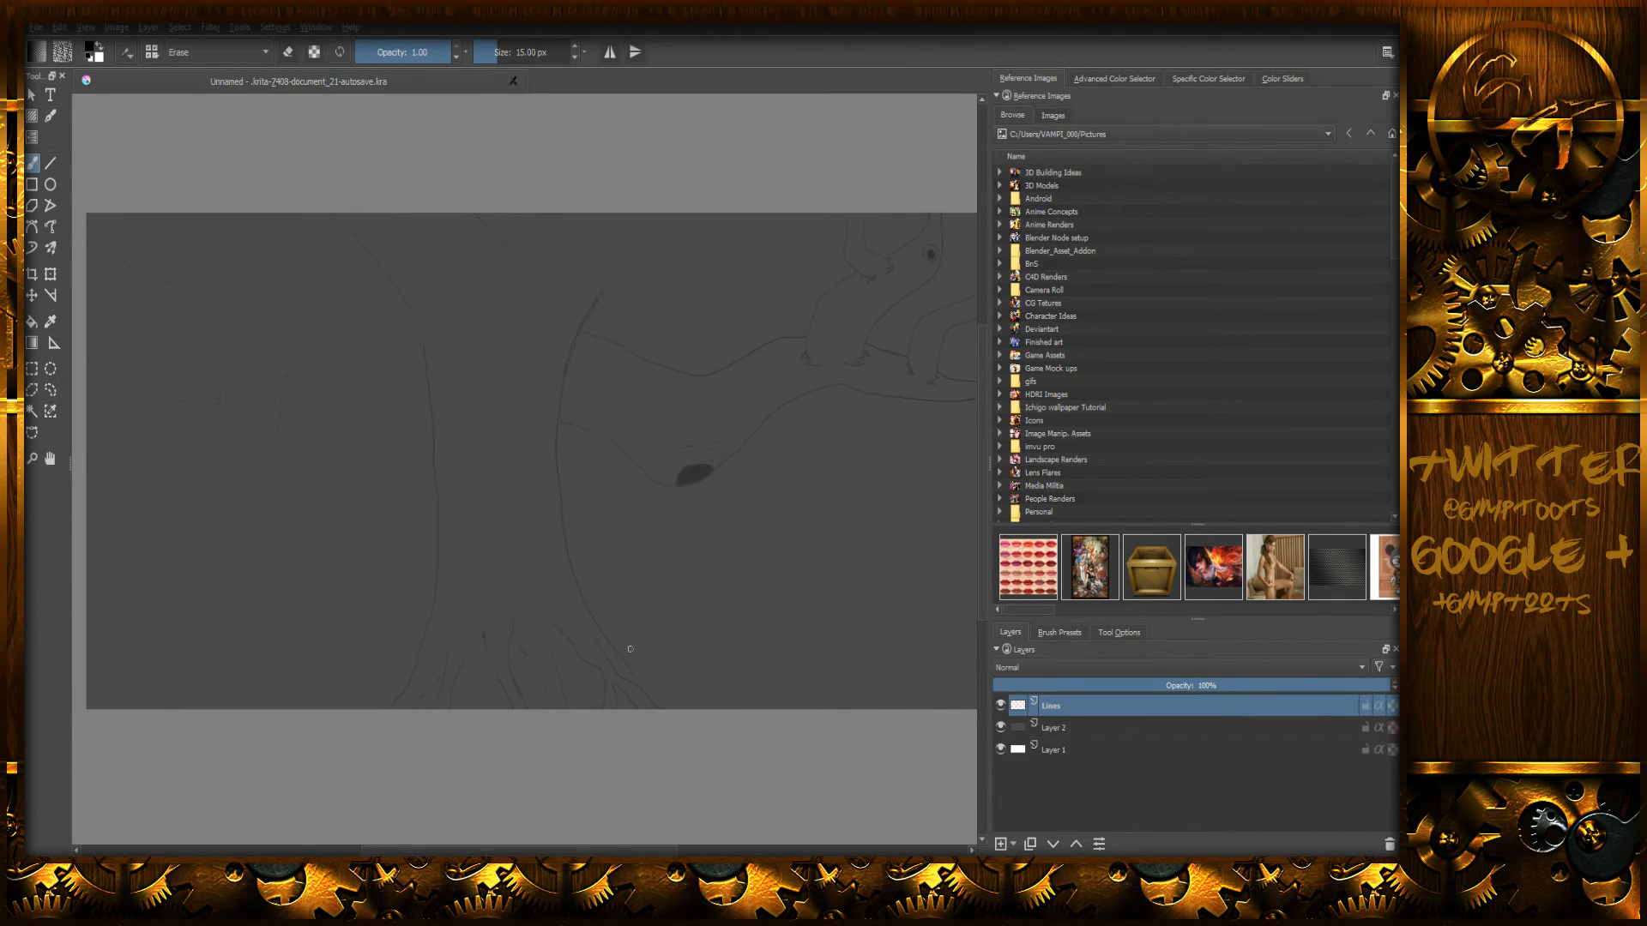
- Switch back to the 6 px pencil and try a limb stroke left of the trunk with the Lines layer at 100% opacity
mouse_move(651, 548)
middle_down()
mouse_move(551, 529)
mouse_move(640, 389)
mouse_move(661, 404)
mouse_move(635, 415)
mouse_move(650, 392)
mouse_move(632, 416)
mouse_move(683, 412)
mouse_move(661, 467)
mouse_move(500, 420)
mouse_move(512, 375)
mouse_move(530, 471)
mouse_move(500, 481)
mouse_move(526, 533)
mouse_move(453, 471)
mouse_move(464, 489)
mouse_move(489, 471)
mouse_move(434, 478)
mouse_move(518, 502)
middle_up()
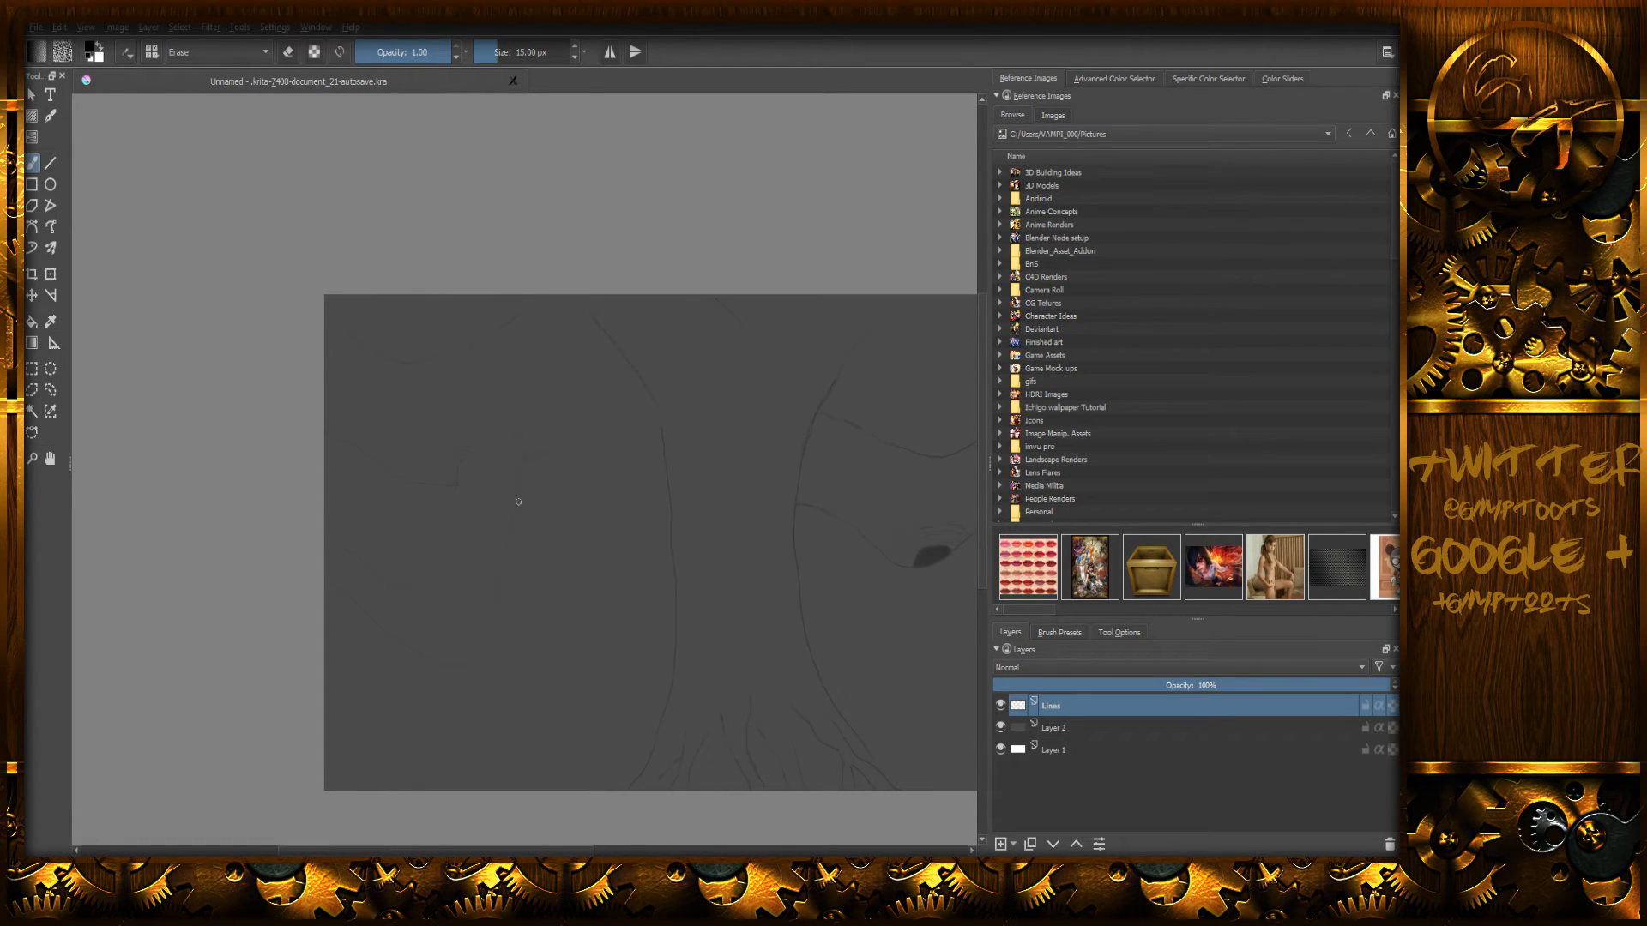
key(e)
mouse_move(519, 574)
mouse_down()
mouse_move(608, 525)
mouse_move(659, 536)
mouse_up()
key(ctrl+z)
click(1201, 685)
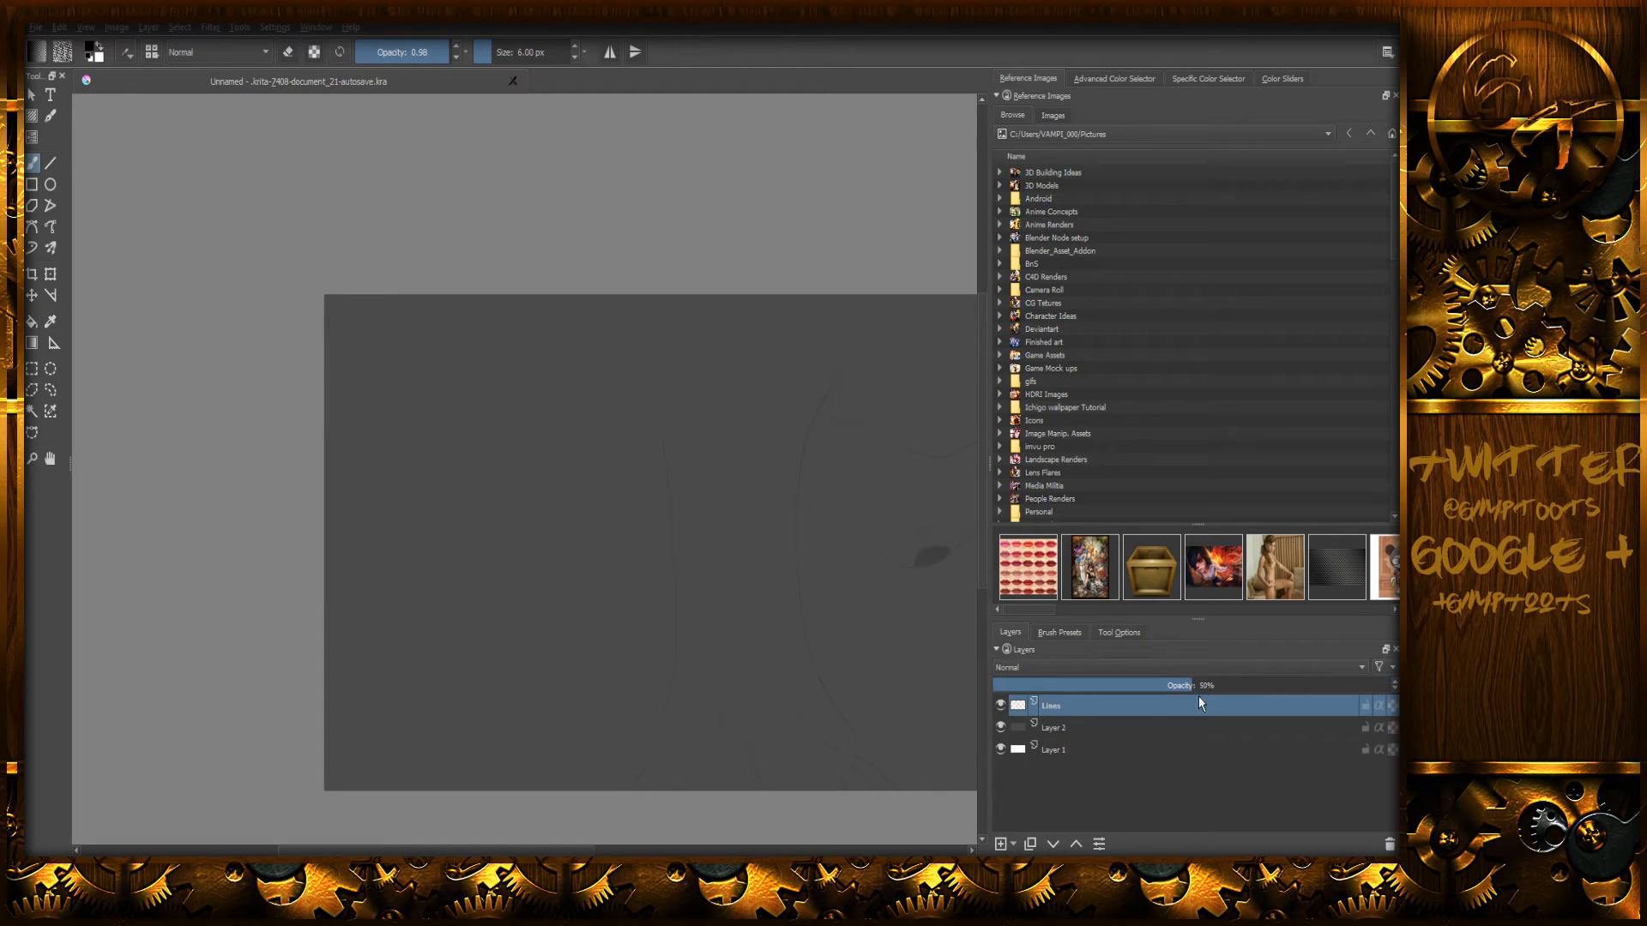
drag(1192, 684, 1398, 703)
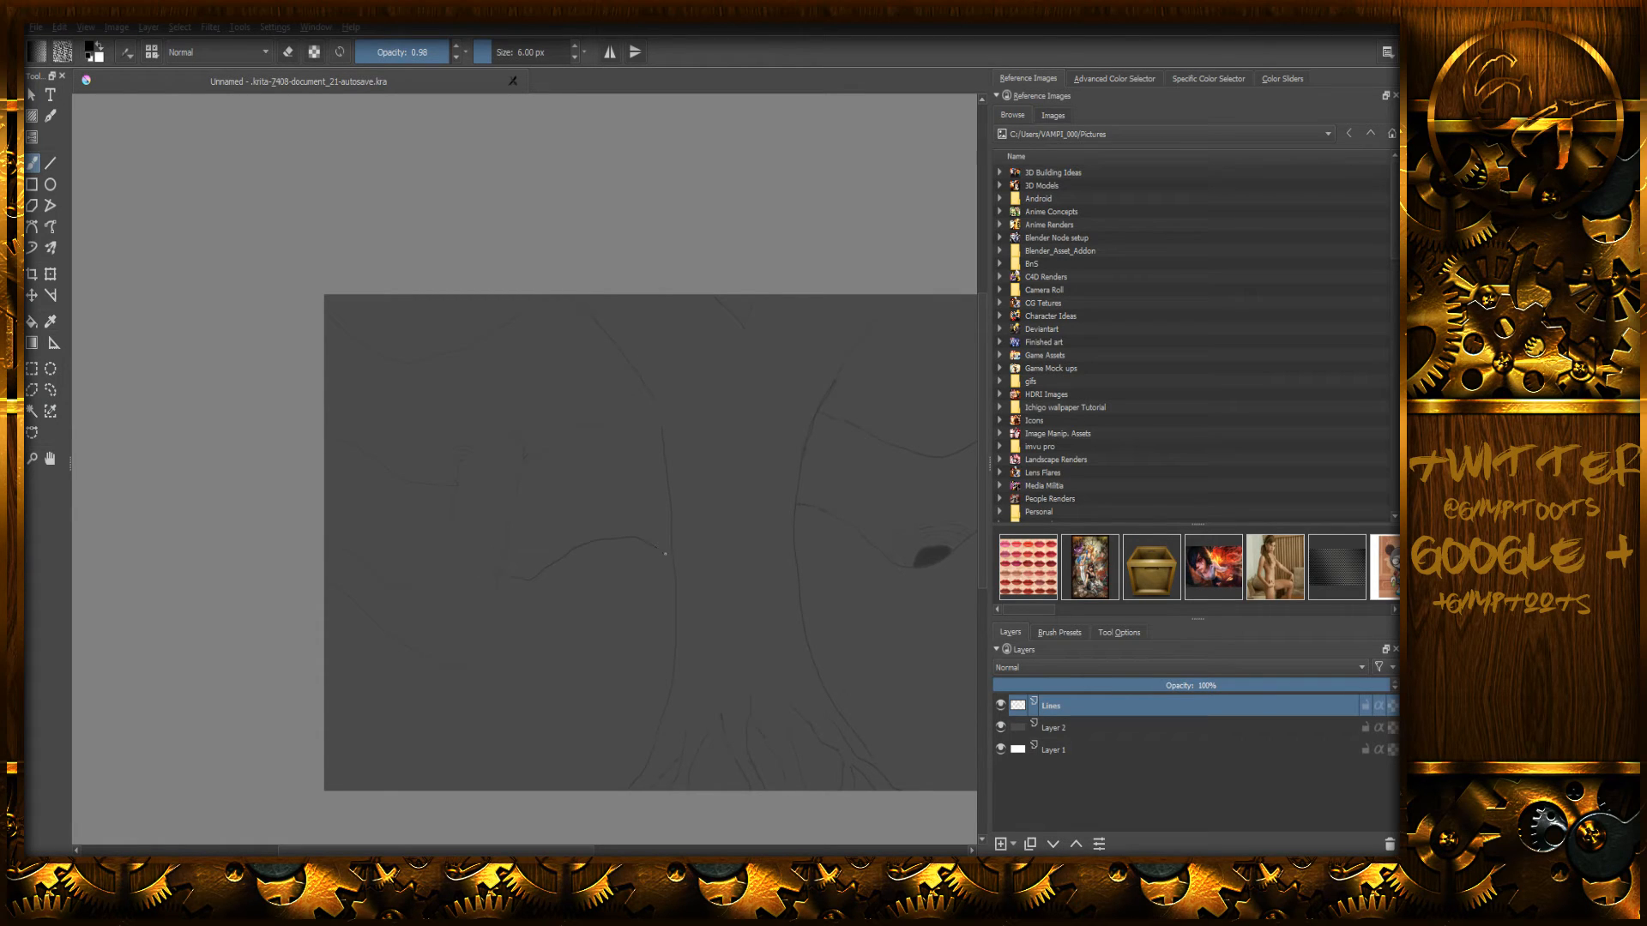
key(ctrl+z)
click(60, 27)
mouse_move(88, 29)
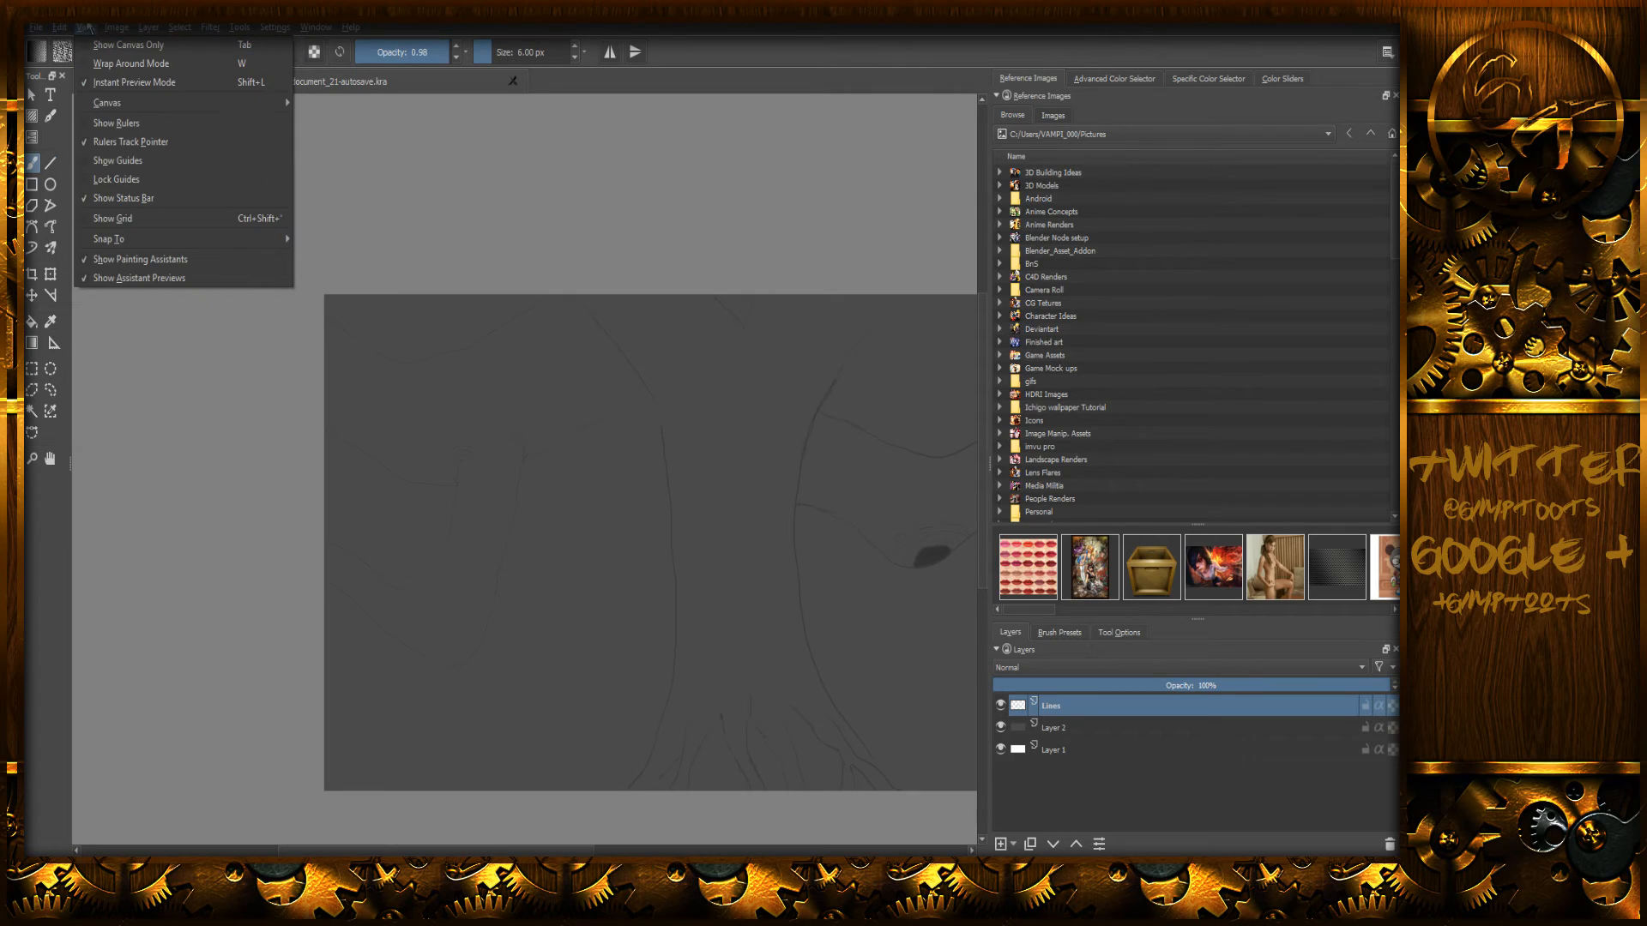
mouse_move(35, 28)
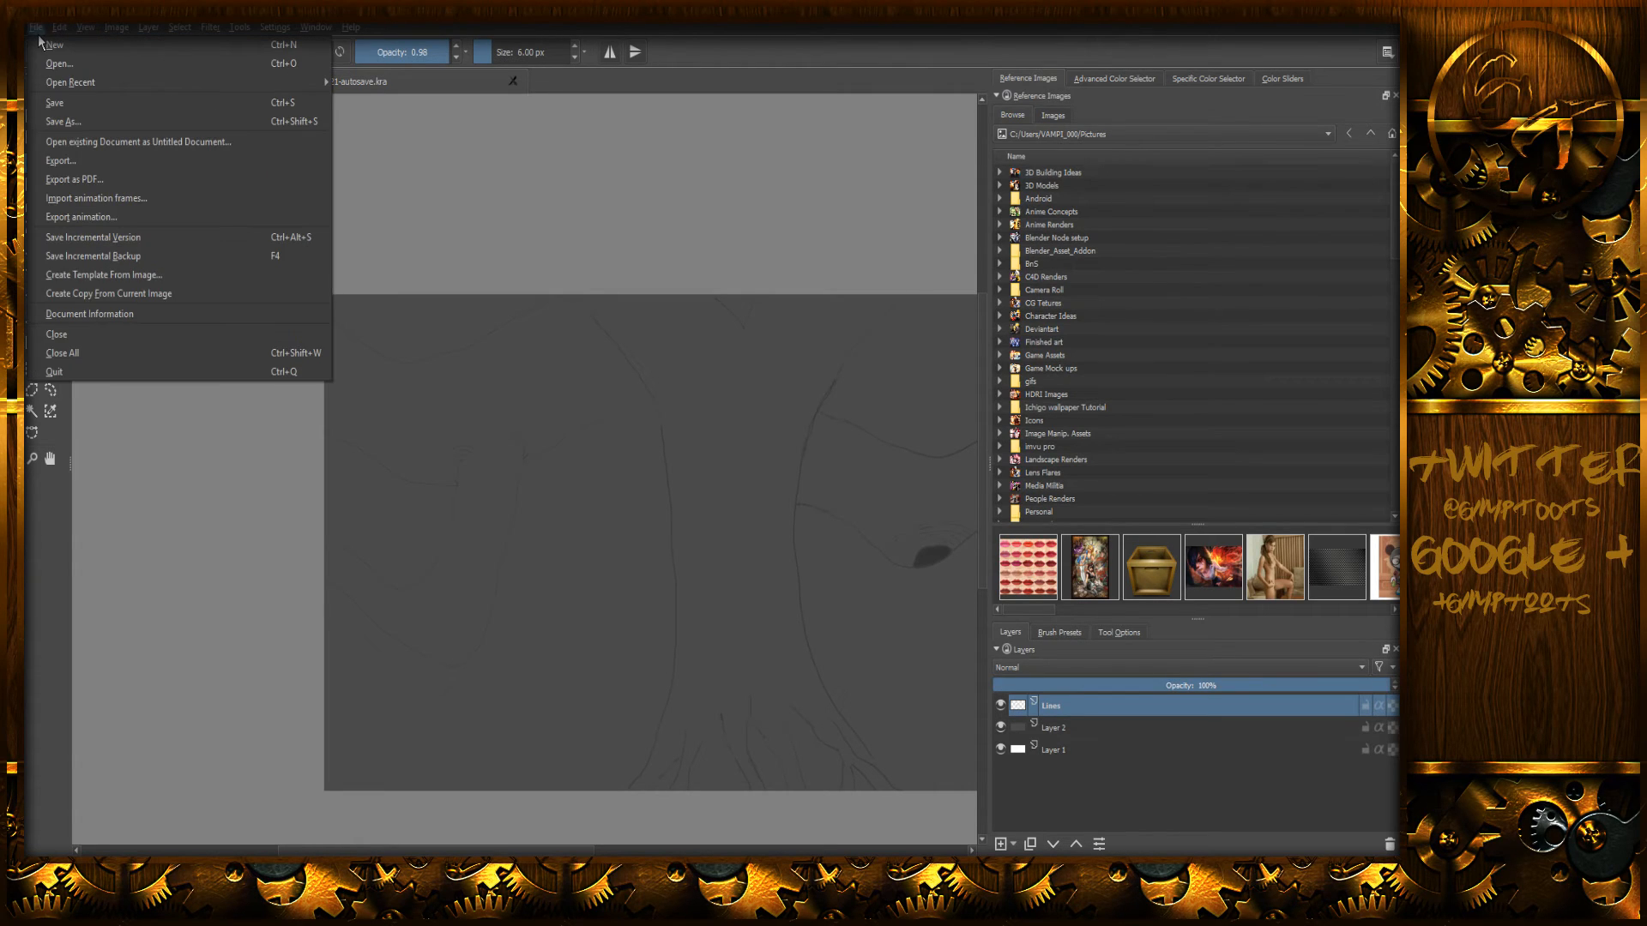
mouse_move(277, 28)
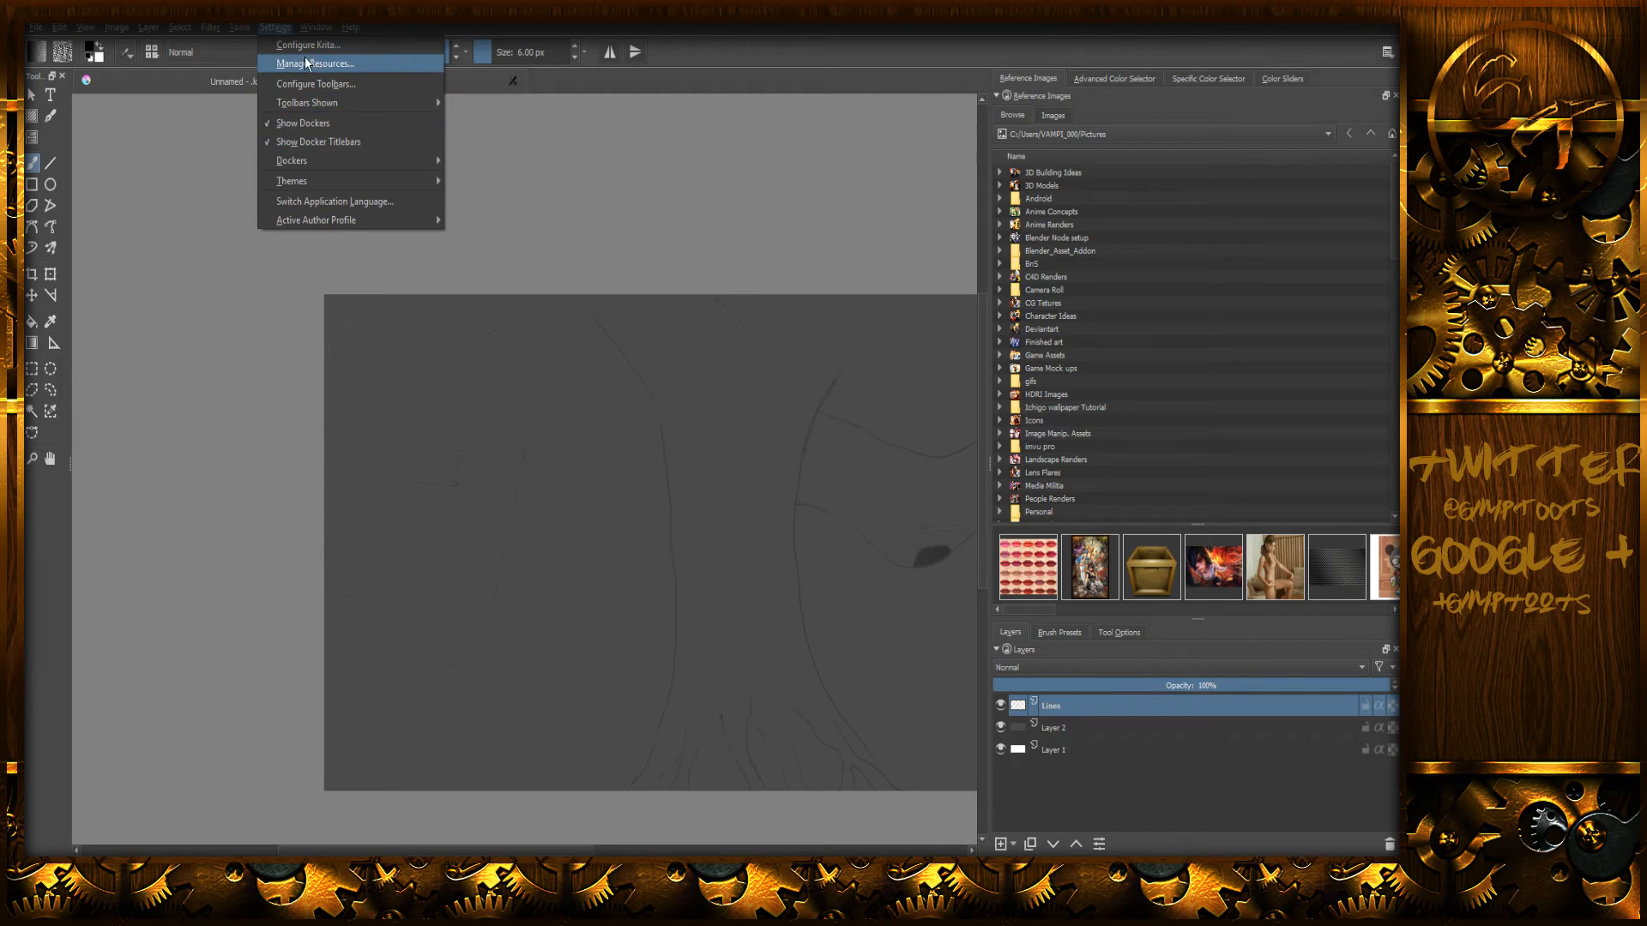
mouse_move(220, 35)
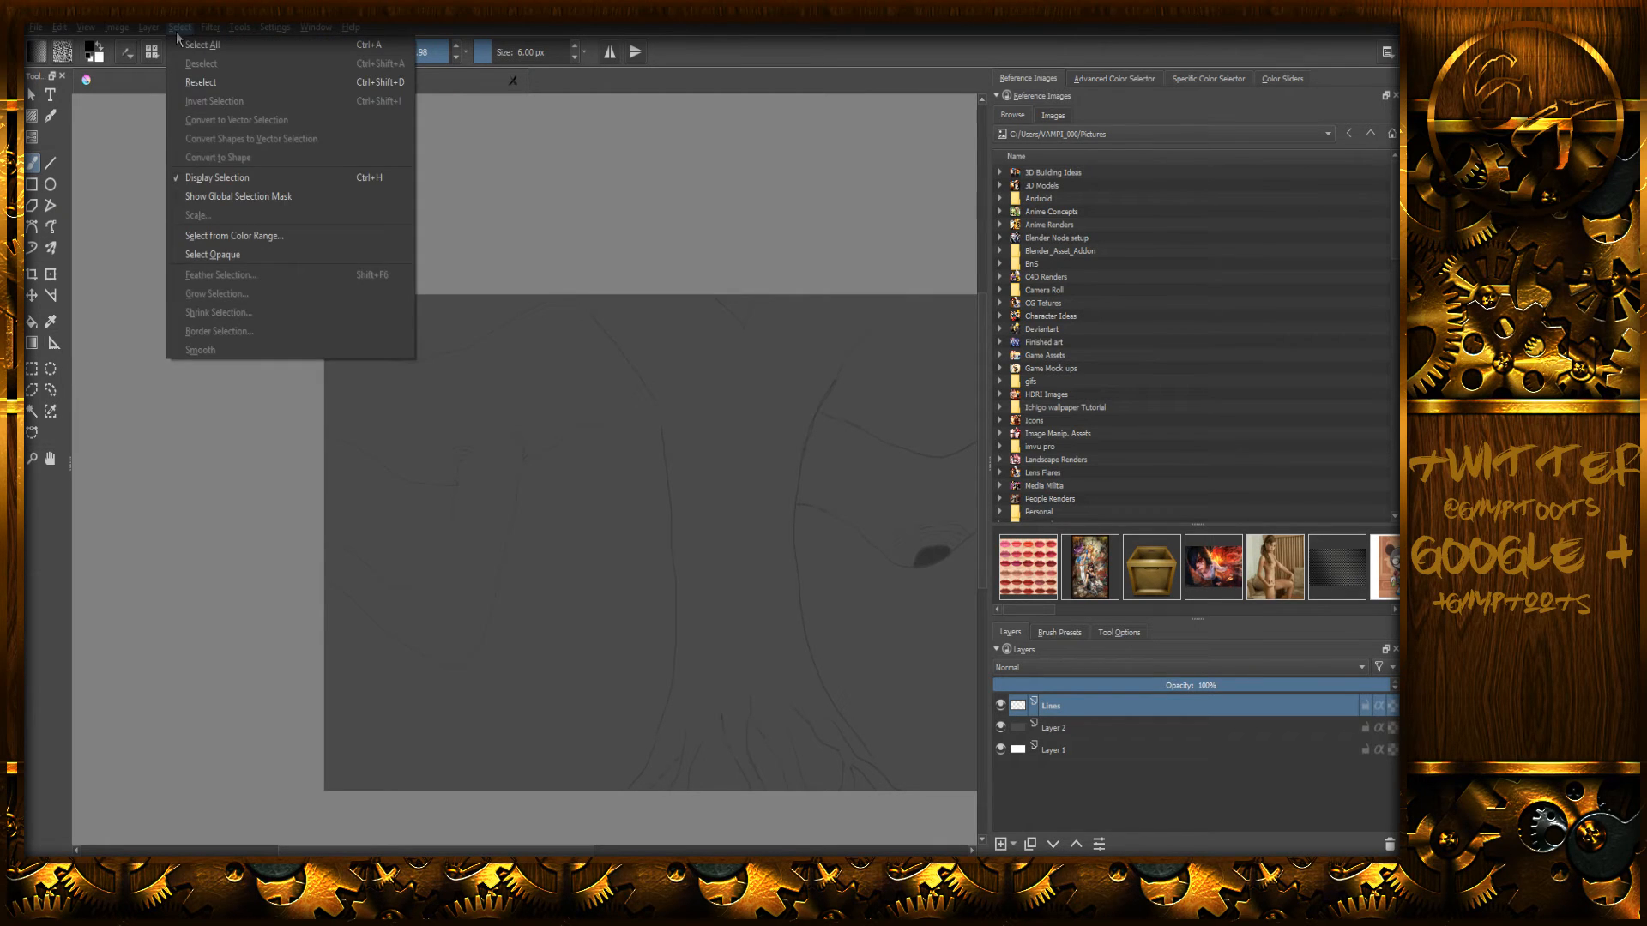
mouse_move(146, 36)
click(211, 29)
click(211, 30)
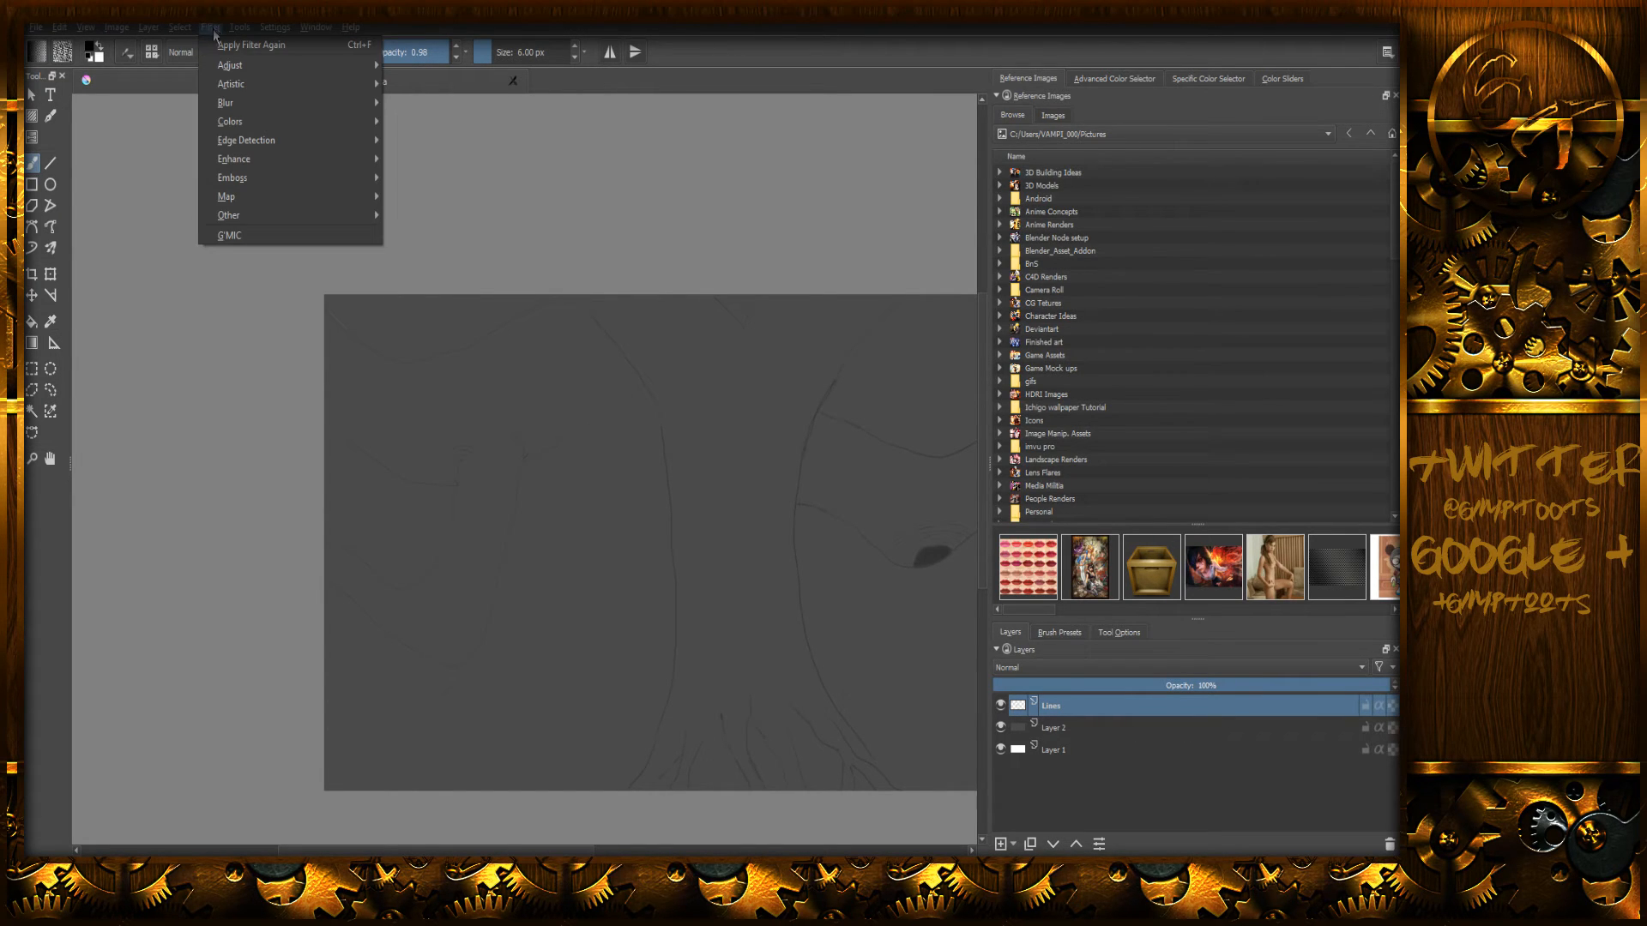
click(225, 34)
- Open the preferences and review the Display, Color Management and Canvas-only settings, including the display scaling mode
click(265, 31)
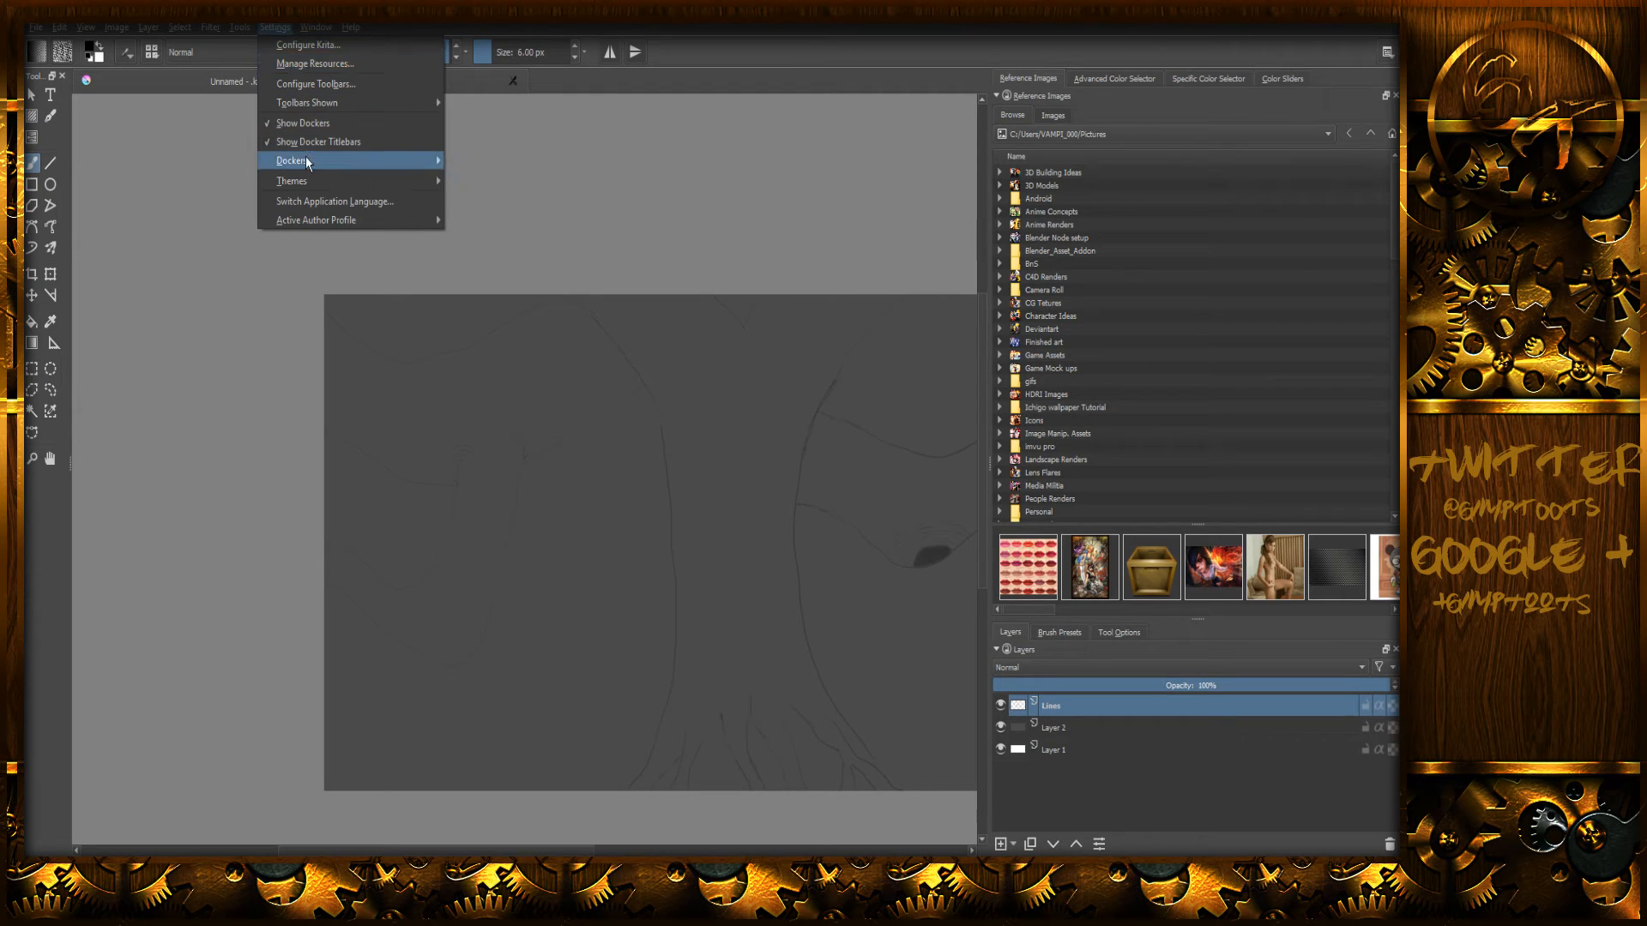
mouse_move(309, 181)
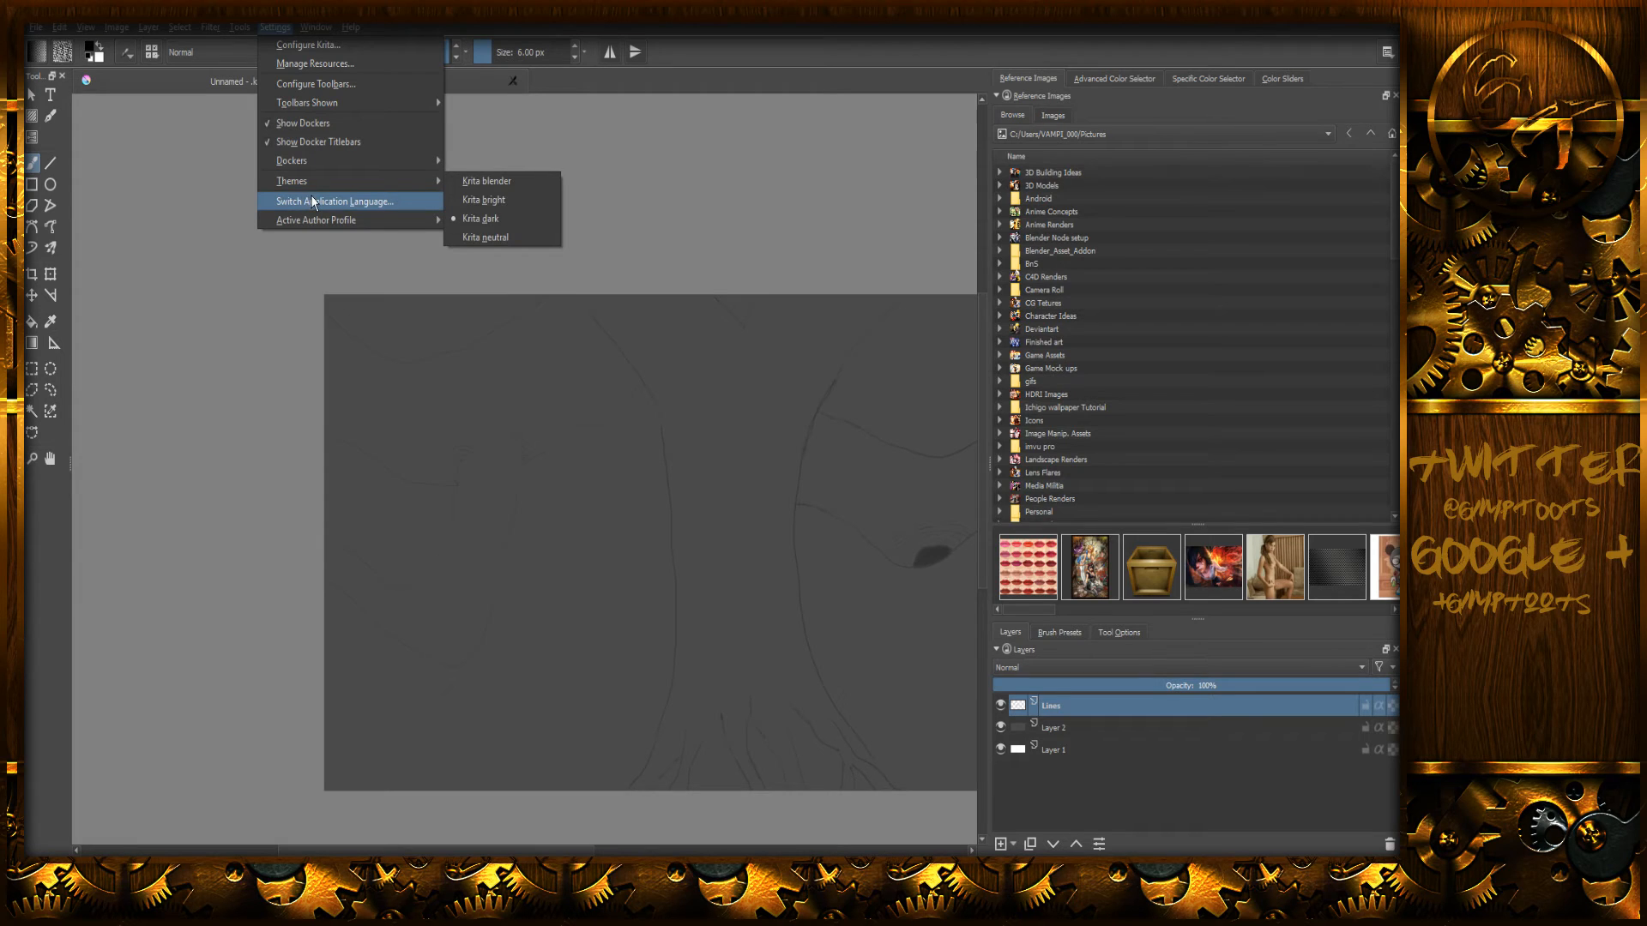
click(326, 49)
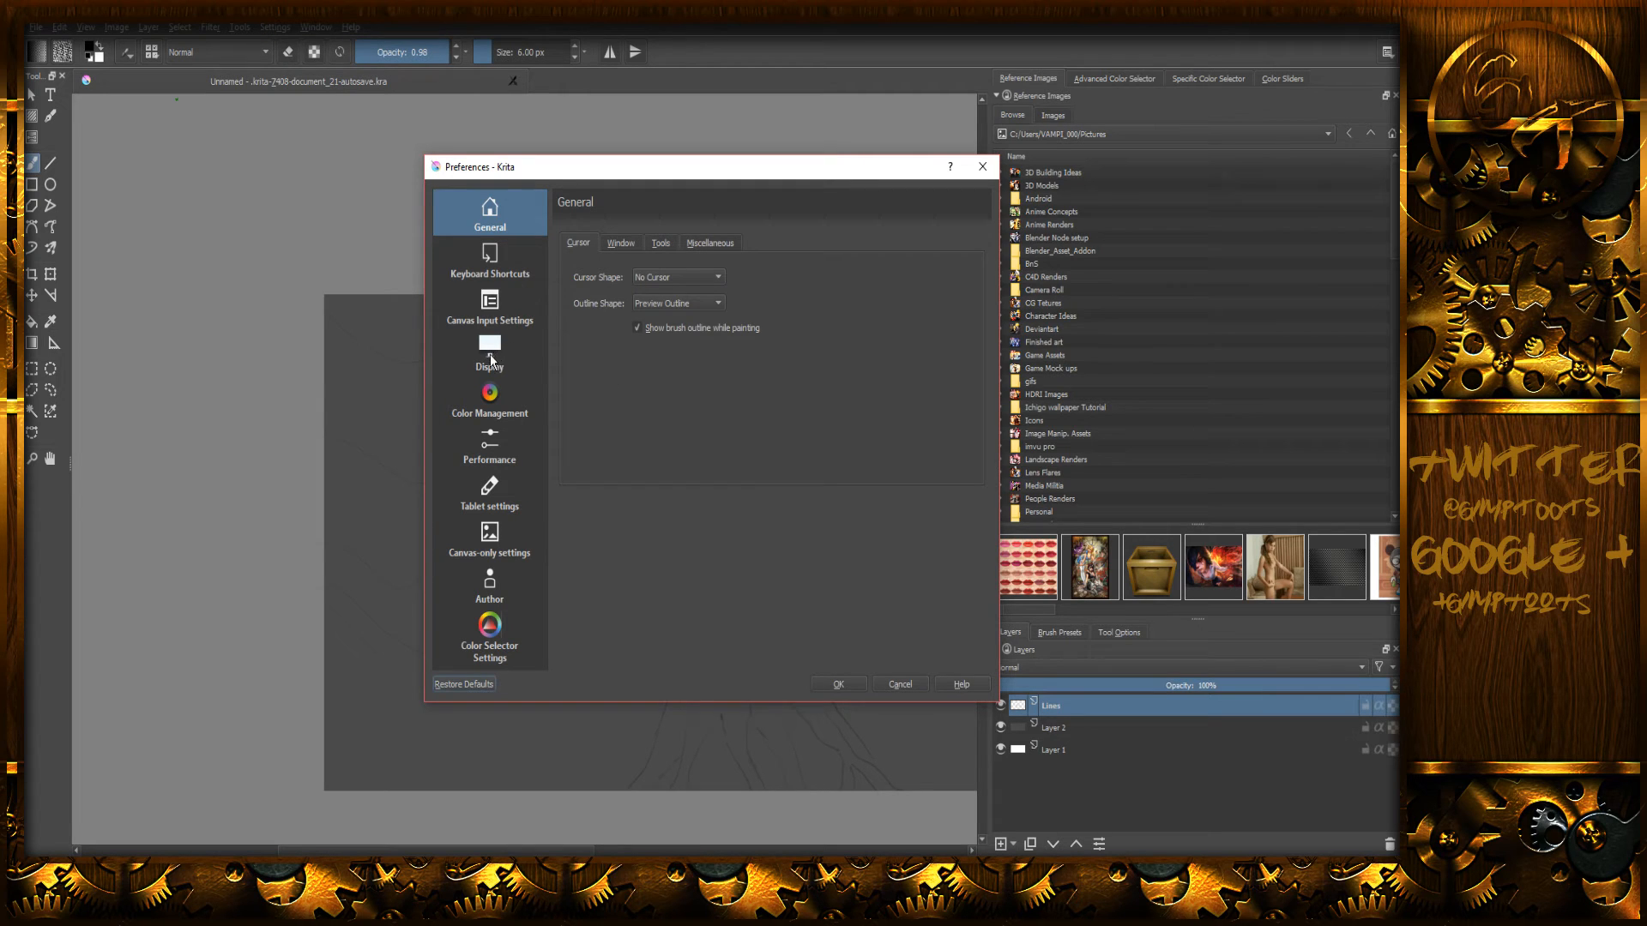
click(495, 360)
drag(647, 171, 539, 164)
click(585, 261)
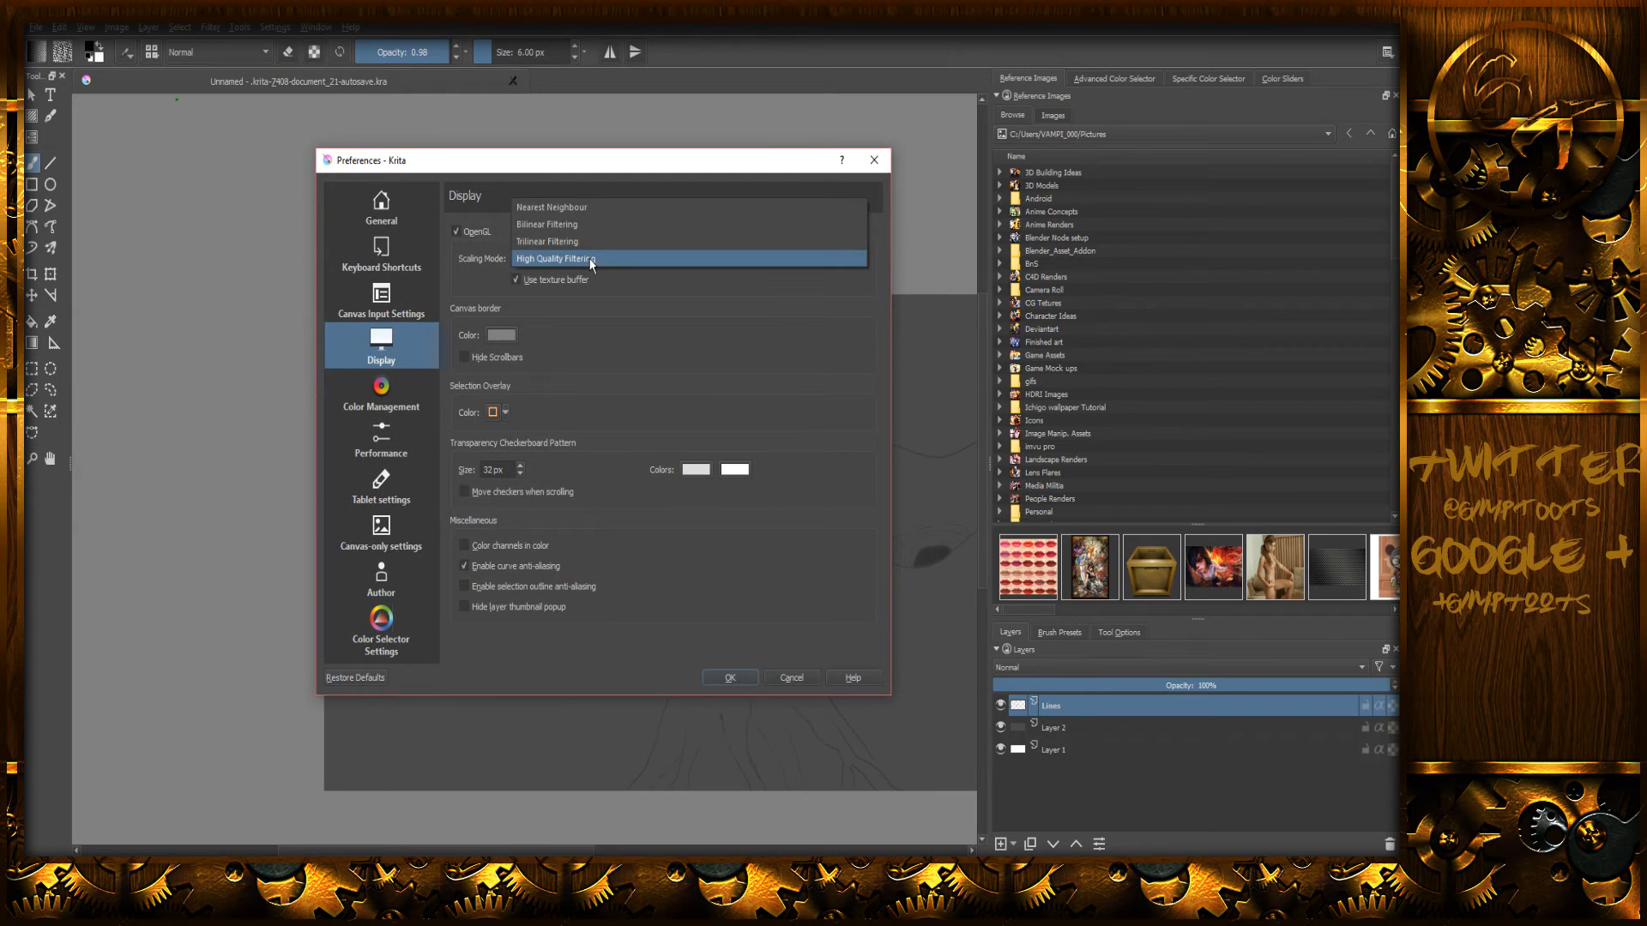
click(613, 266)
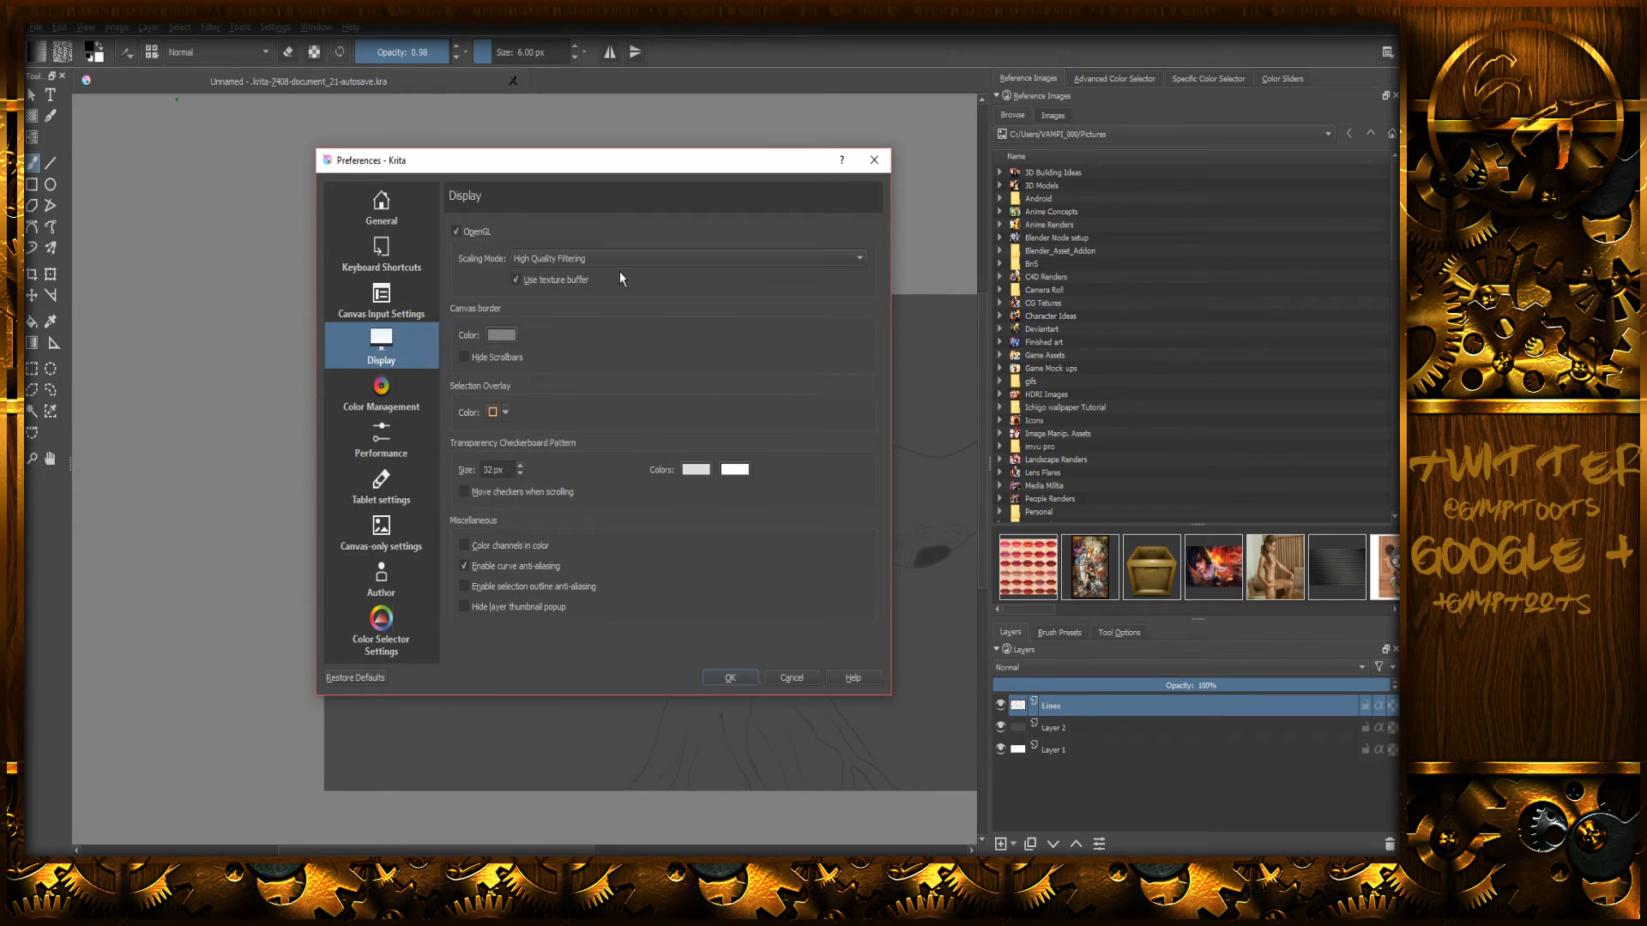
click(457, 232)
click(387, 400)
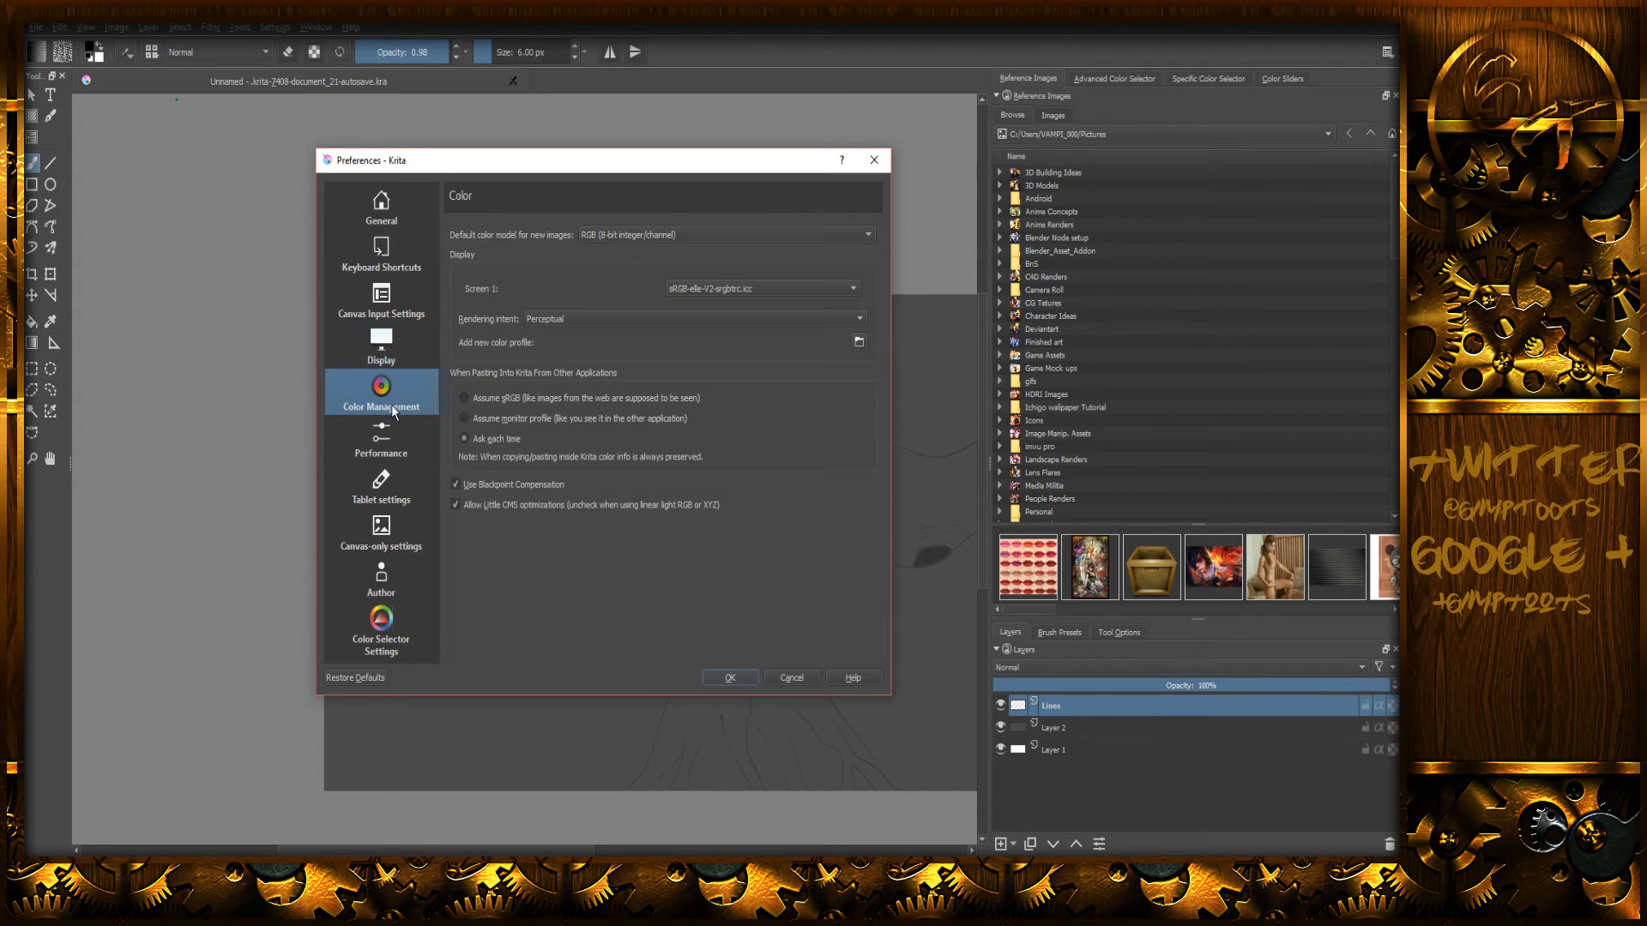
click(394, 529)
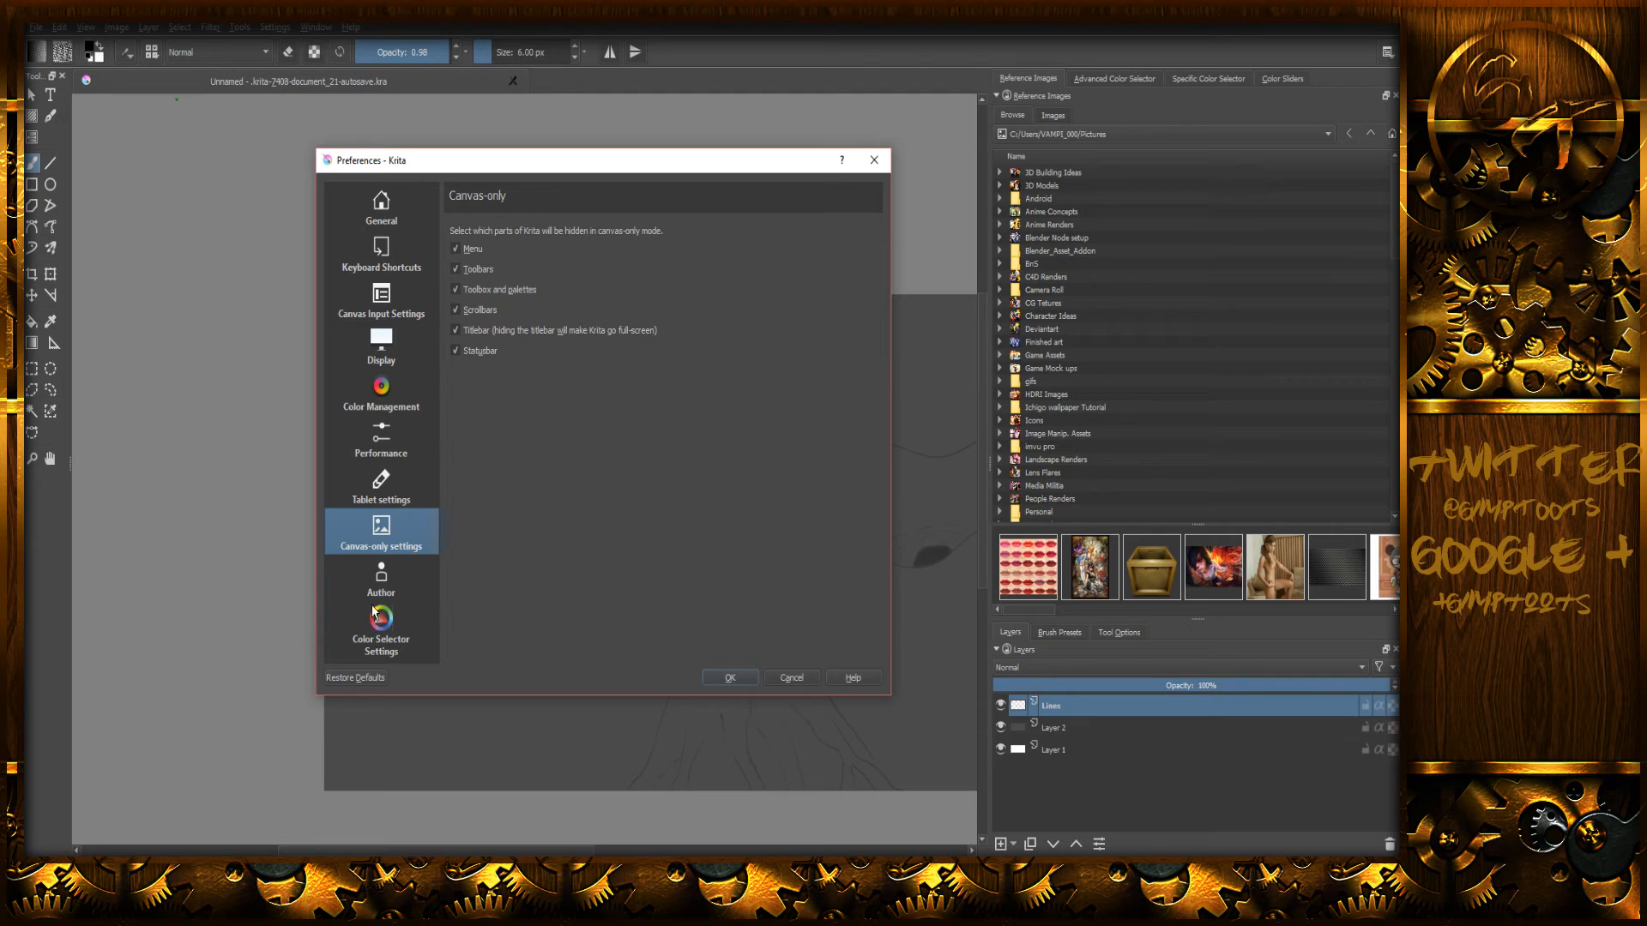
click(375, 498)
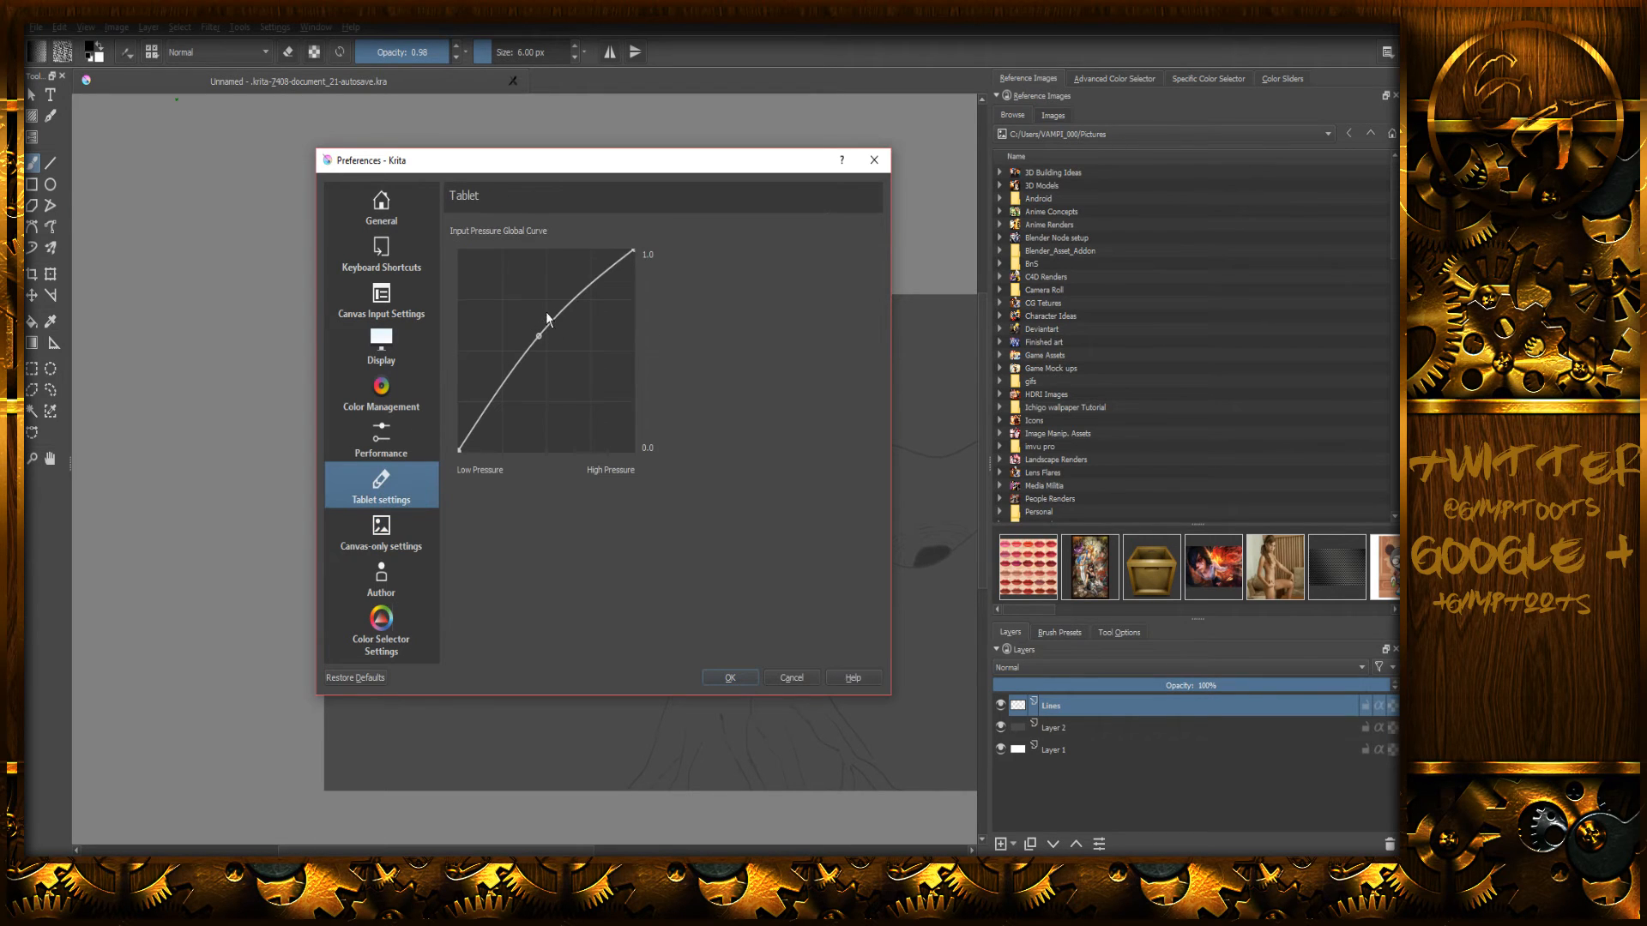
drag(538, 336, 538, 338)
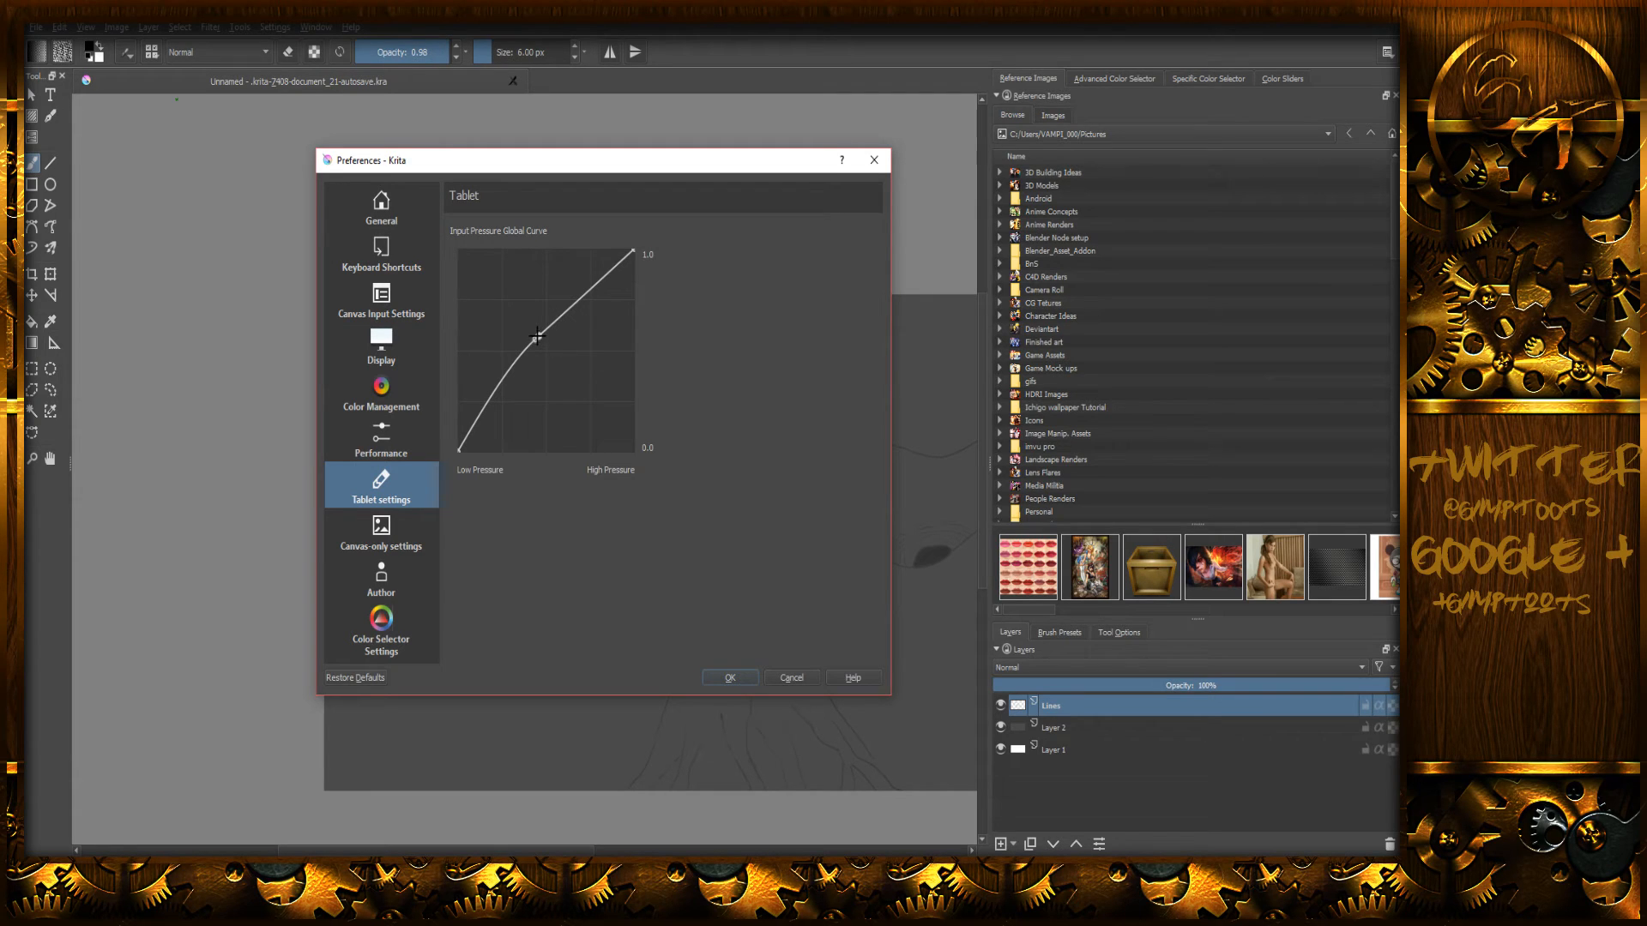
drag(533, 336, 517, 344)
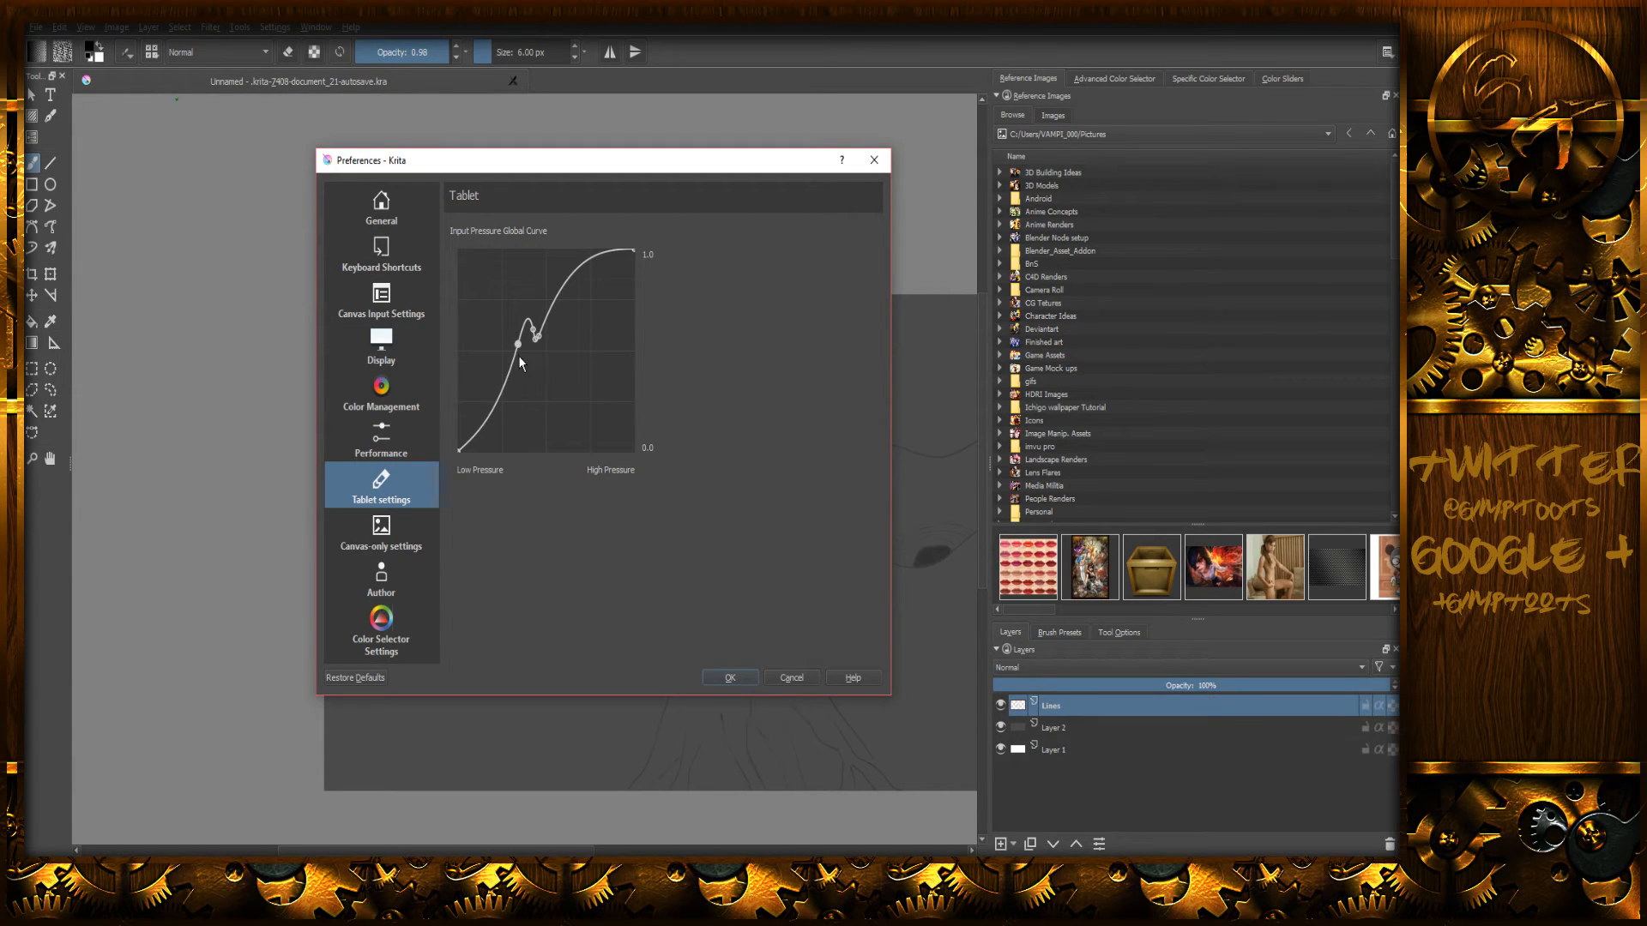
drag(516, 344, 494, 366)
click(539, 336)
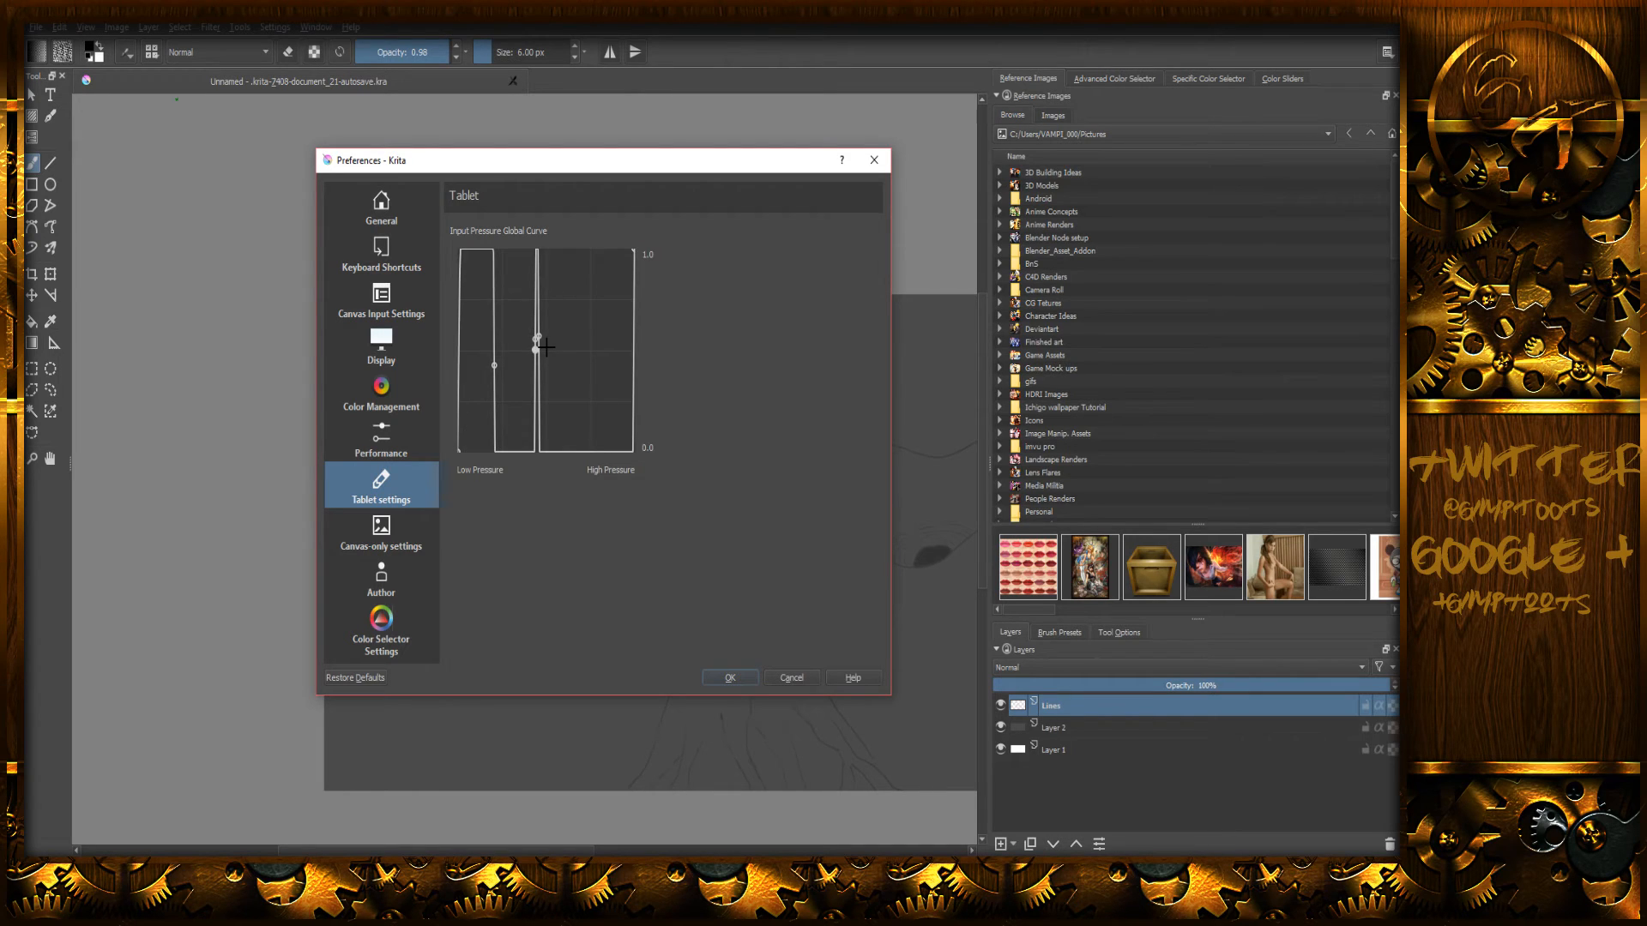
drag(536, 329, 512, 352)
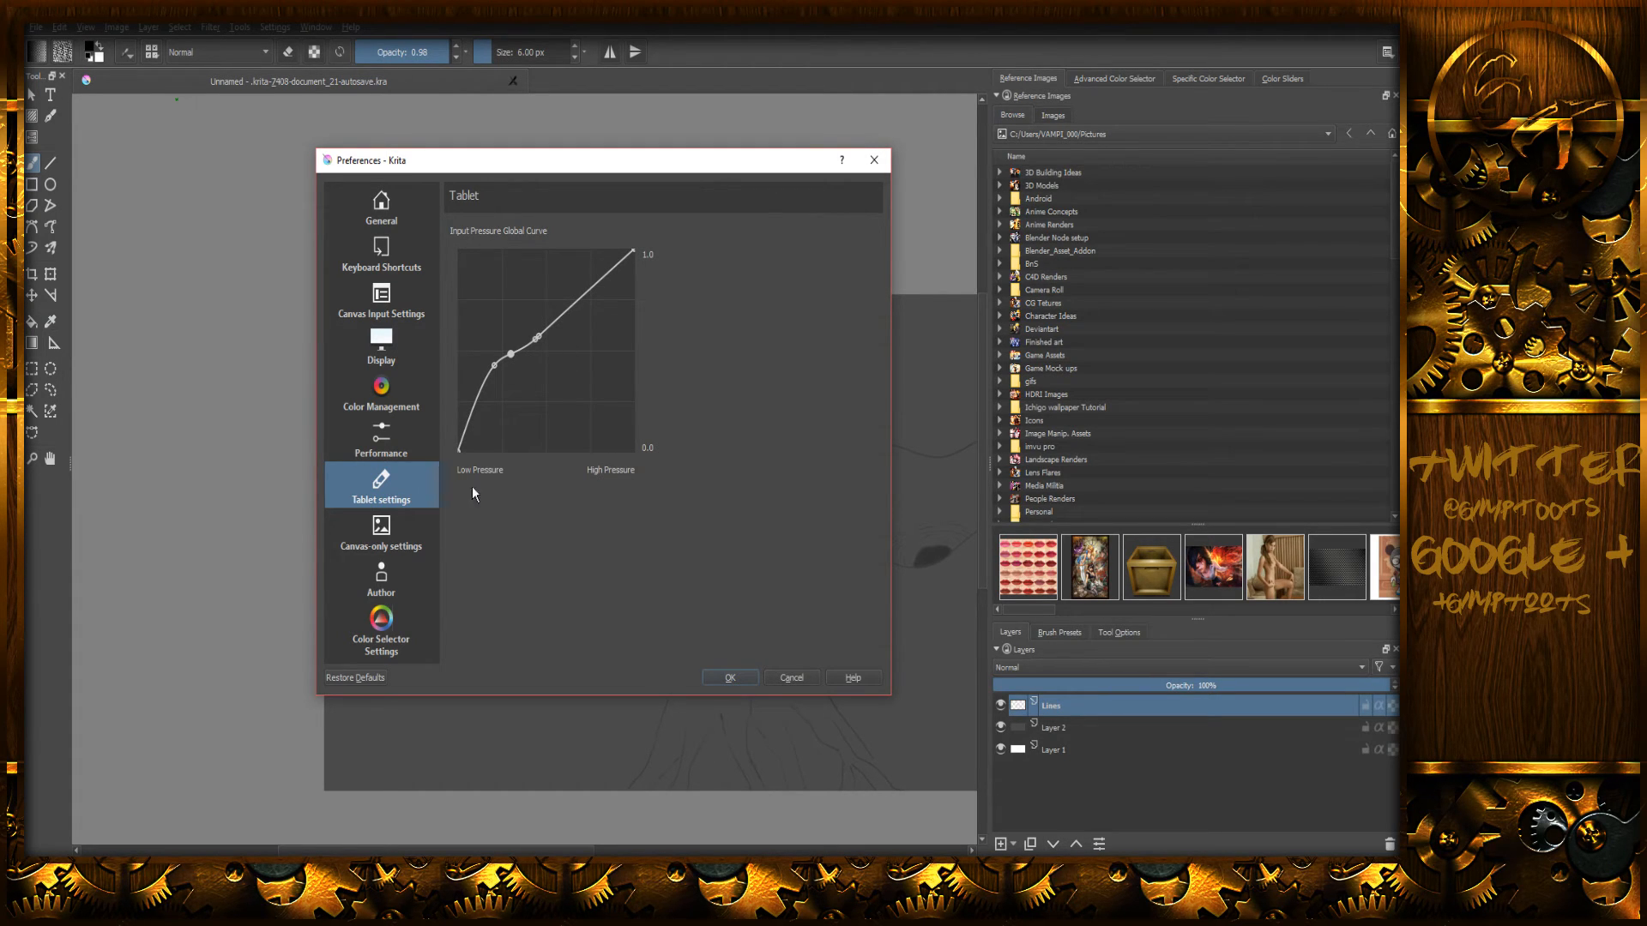
click(779, 678)
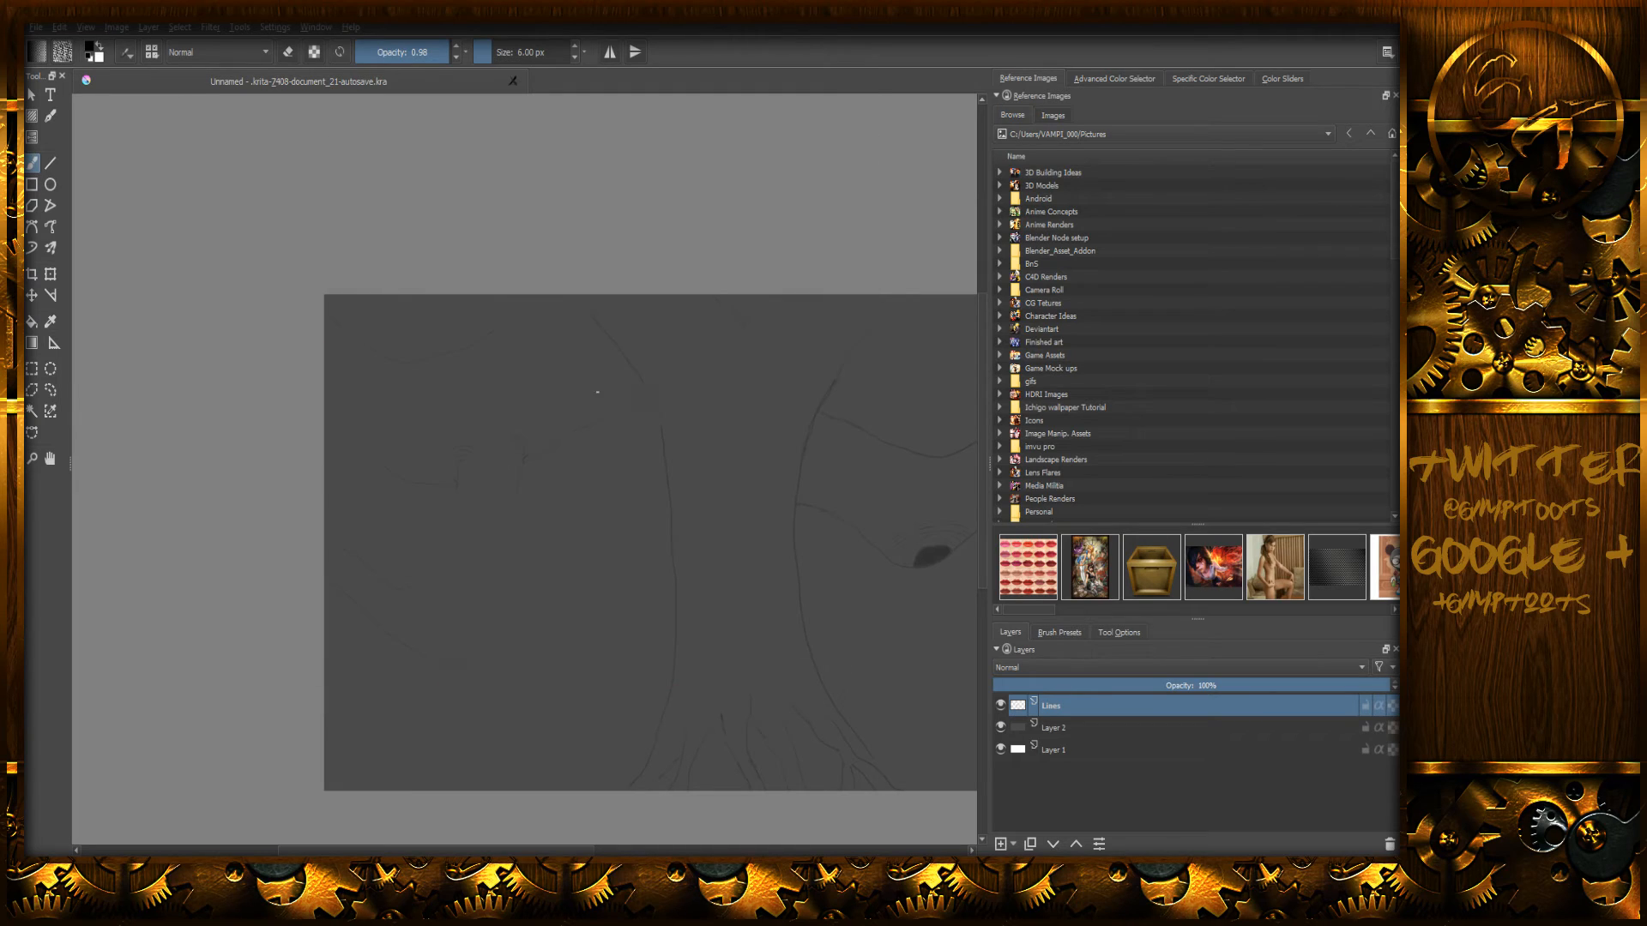
- Look over the resource bundle manager and close it
click(293, 27)
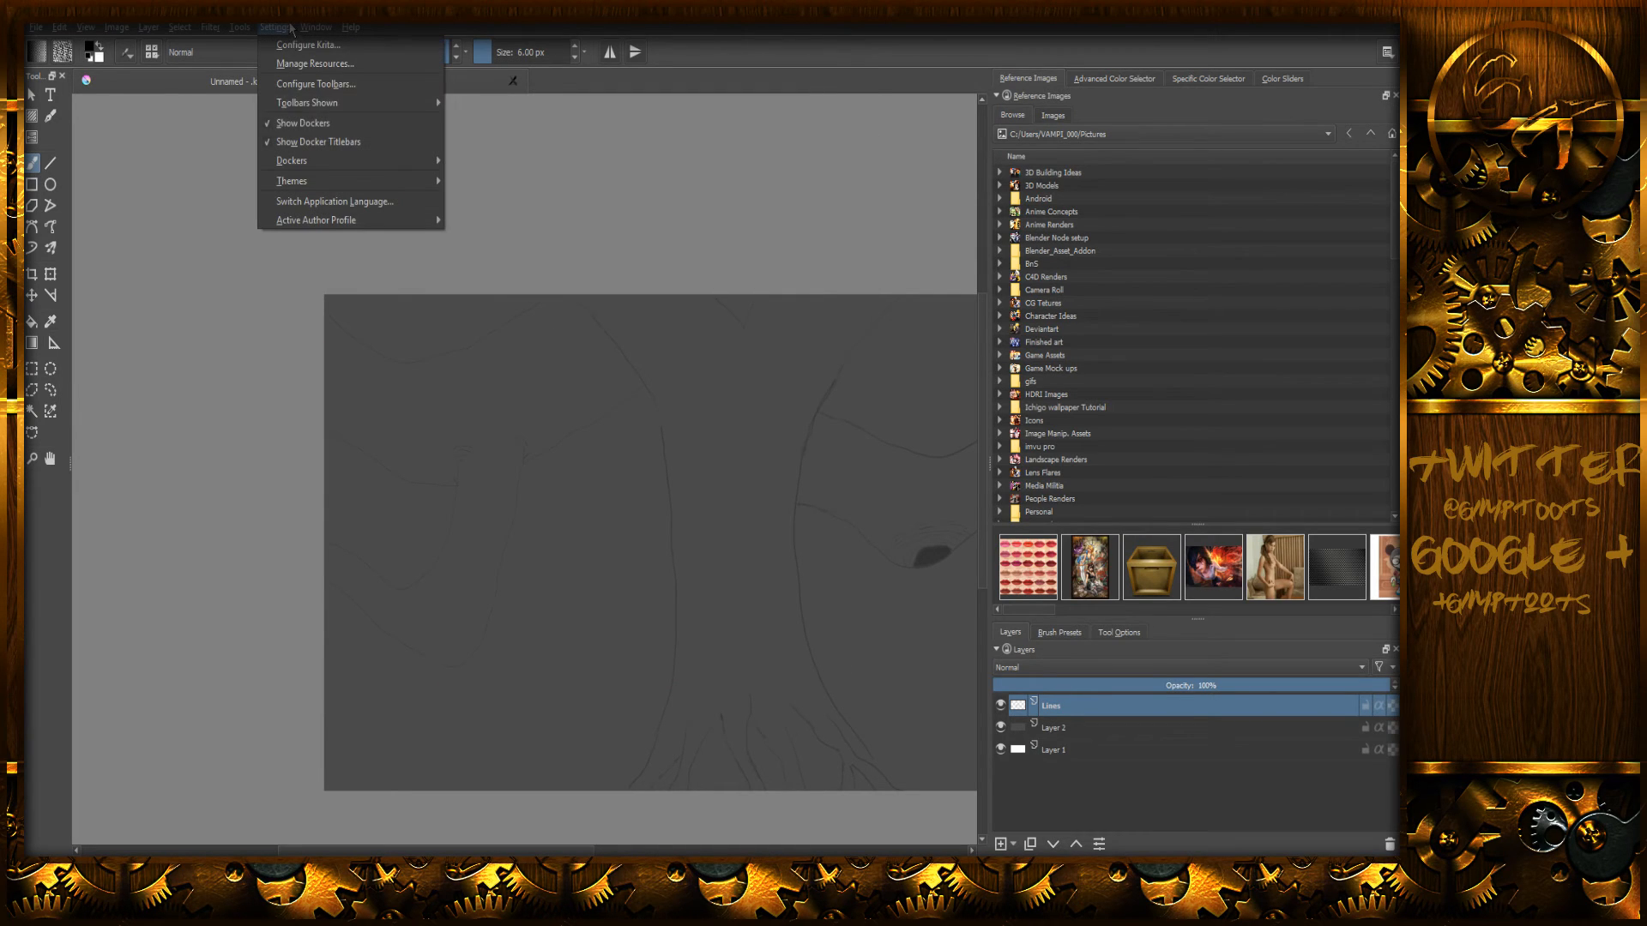
click(358, 64)
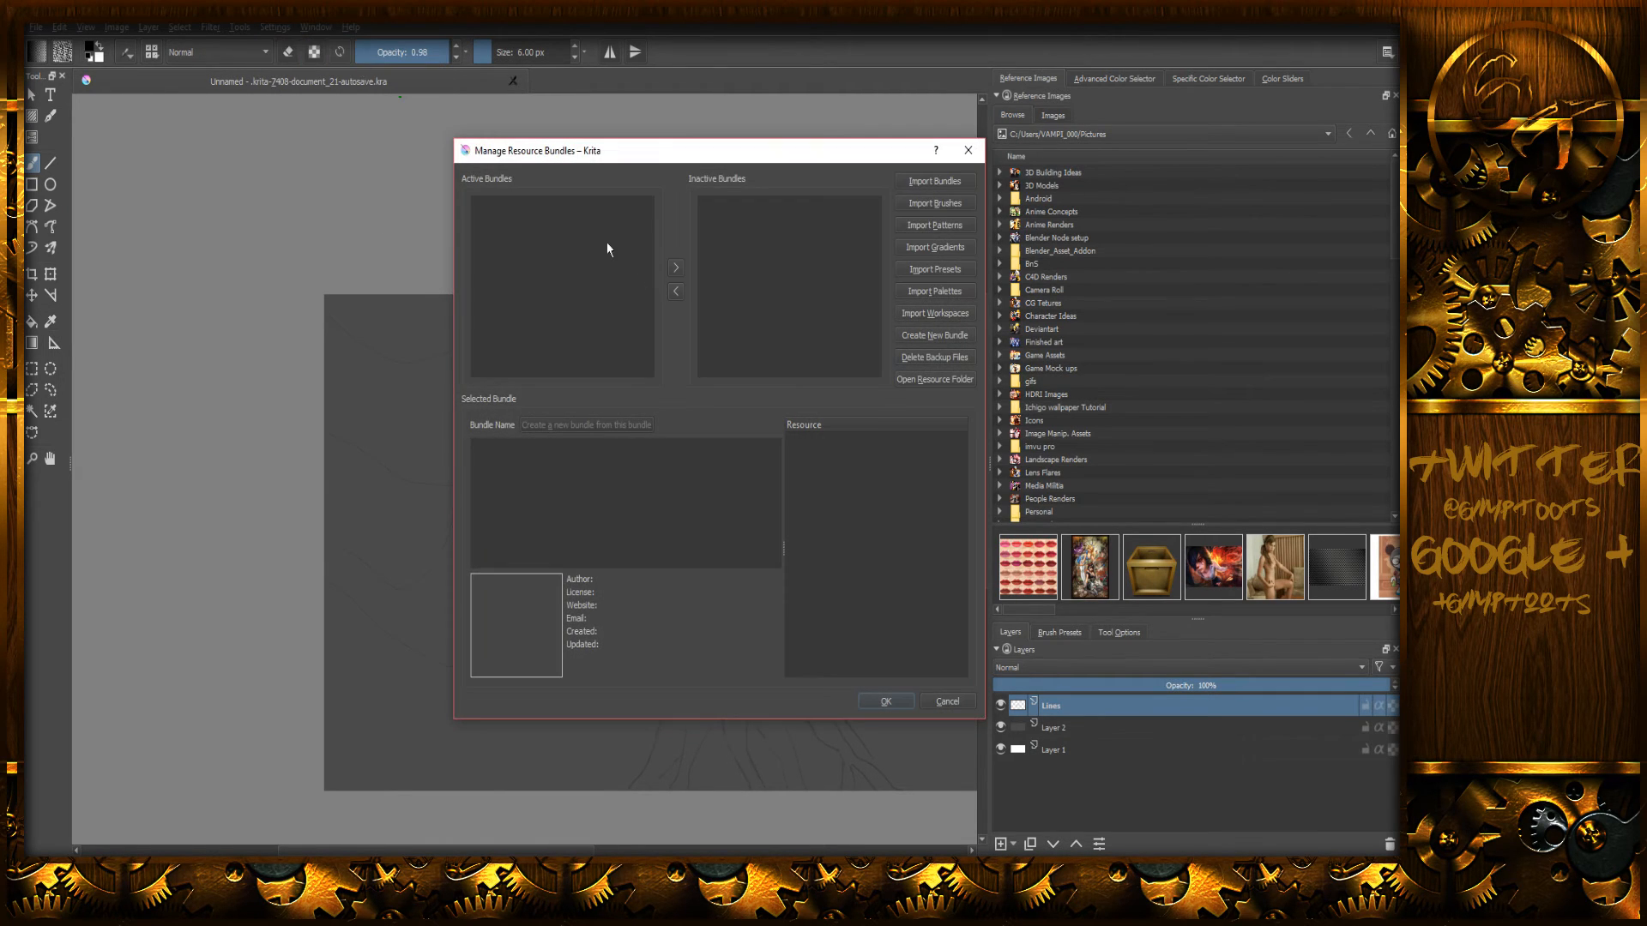
click(965, 151)
- Bend the tablet's global input pressure curve slightly upward at its middle point and apply the preferences
click(275, 27)
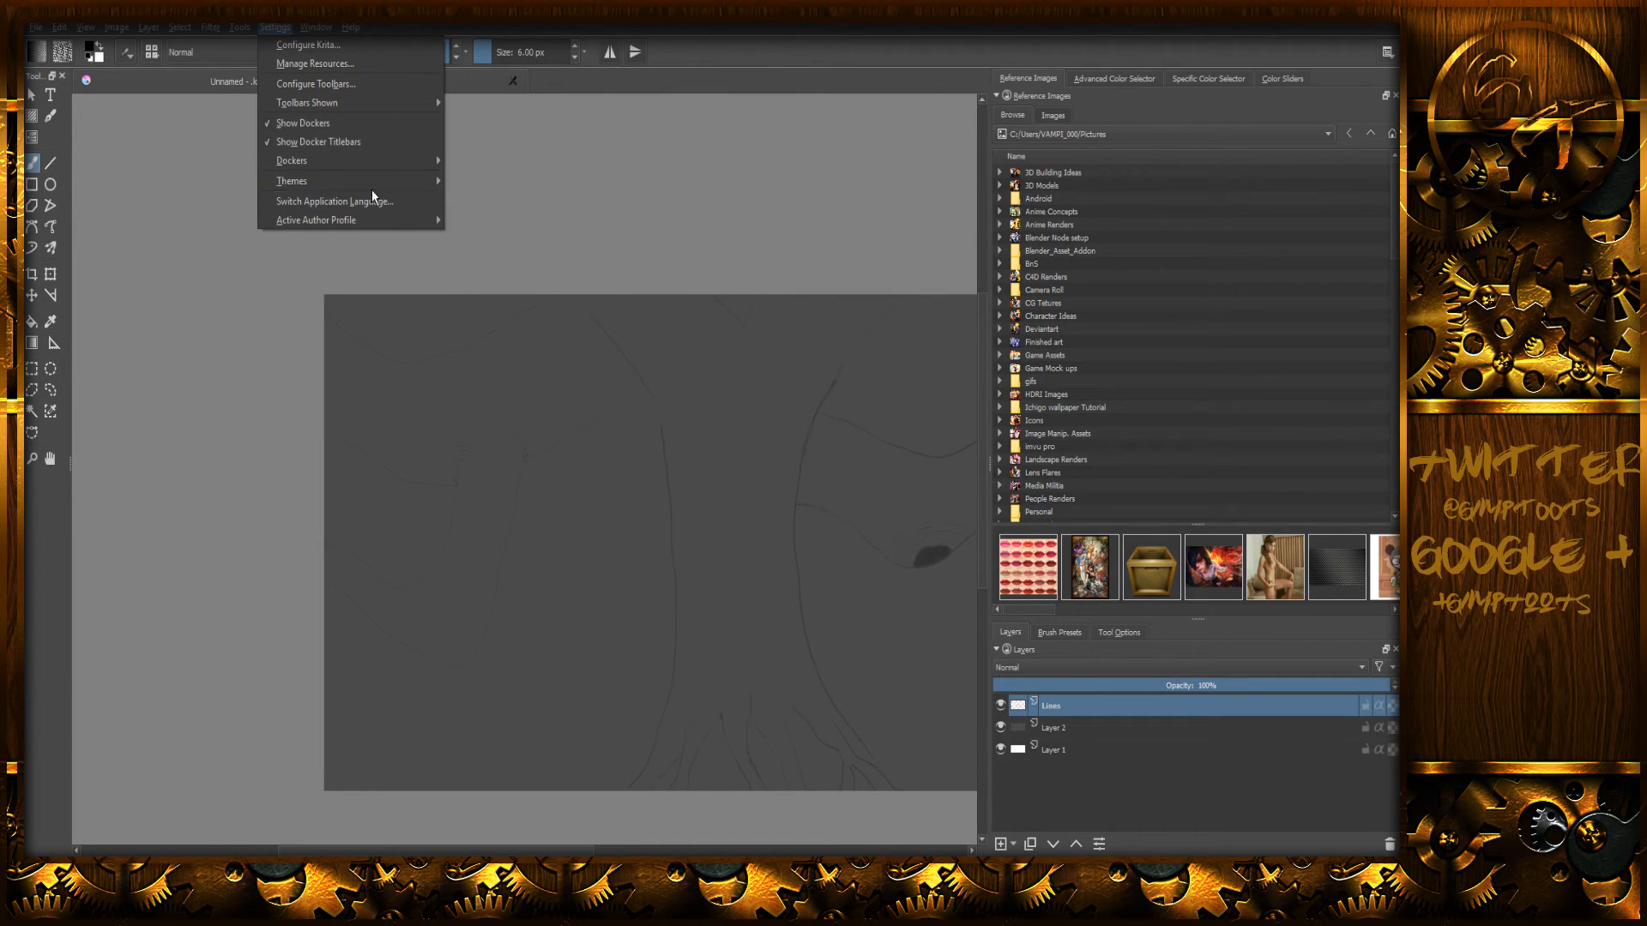
mouse_move(373, 183)
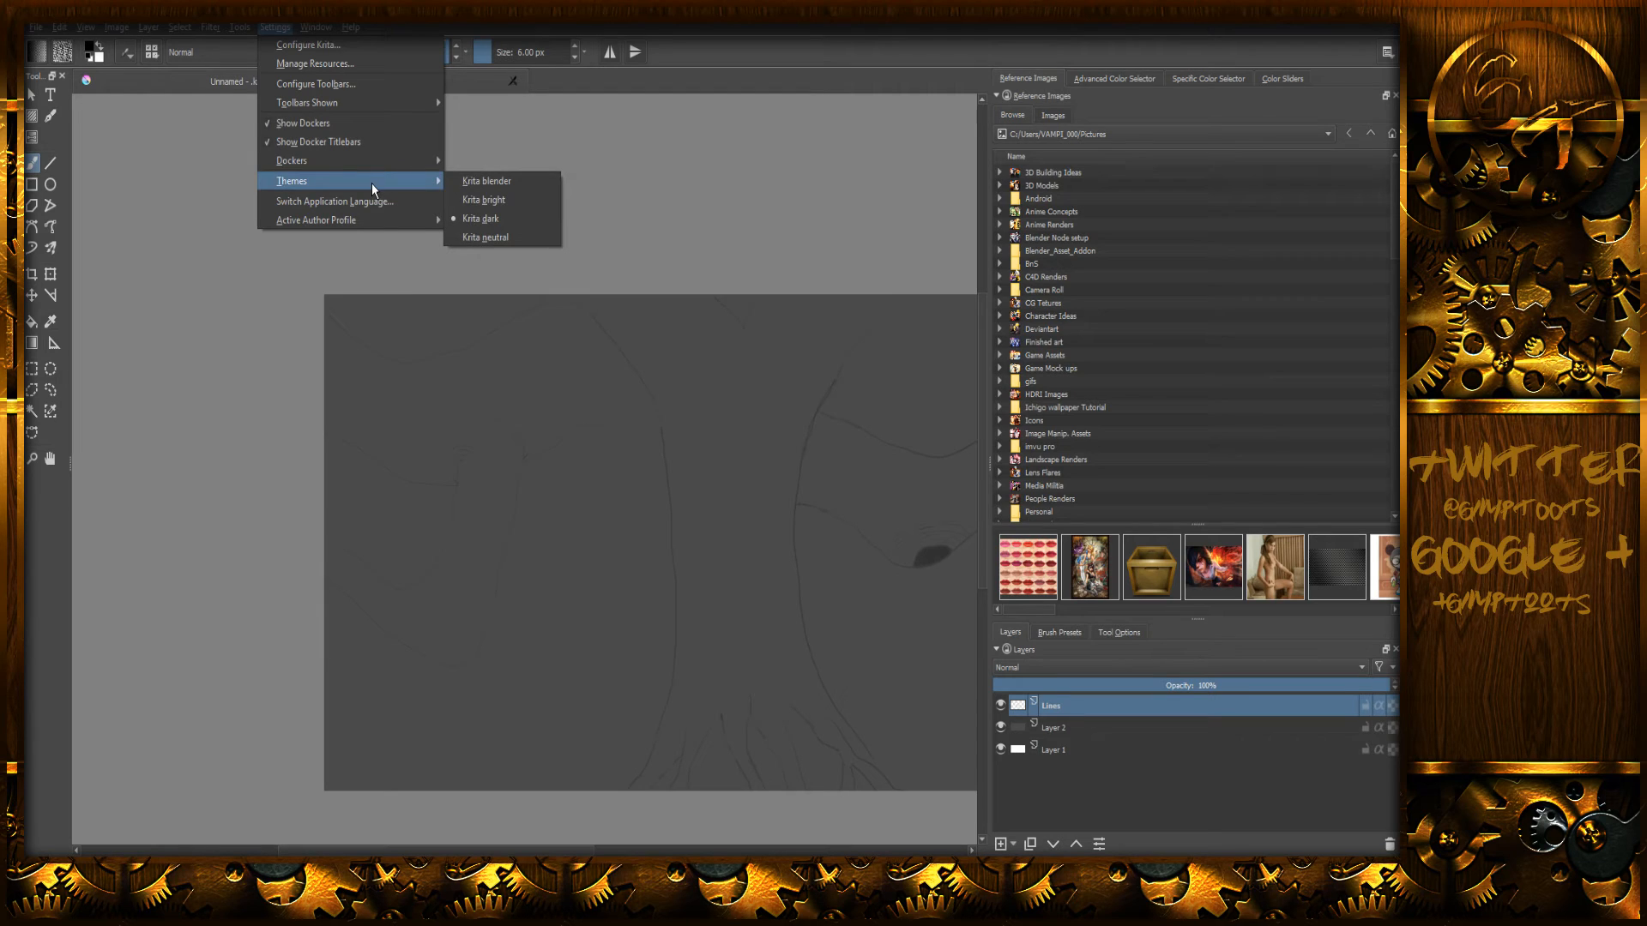
click(384, 46)
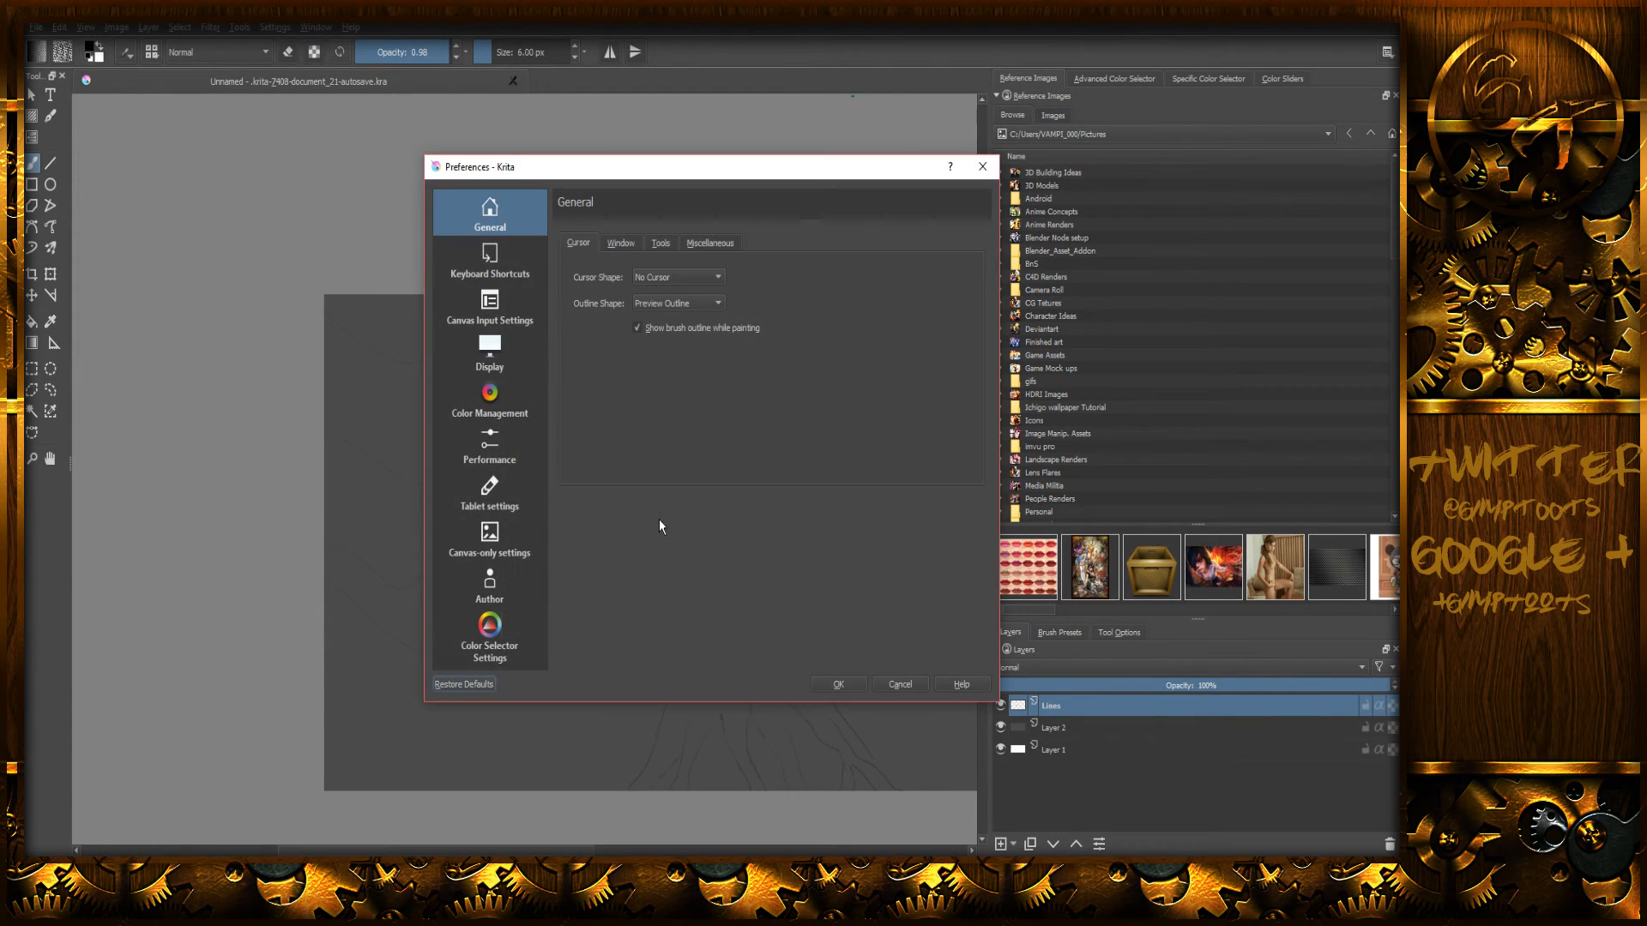
click(493, 536)
click(493, 488)
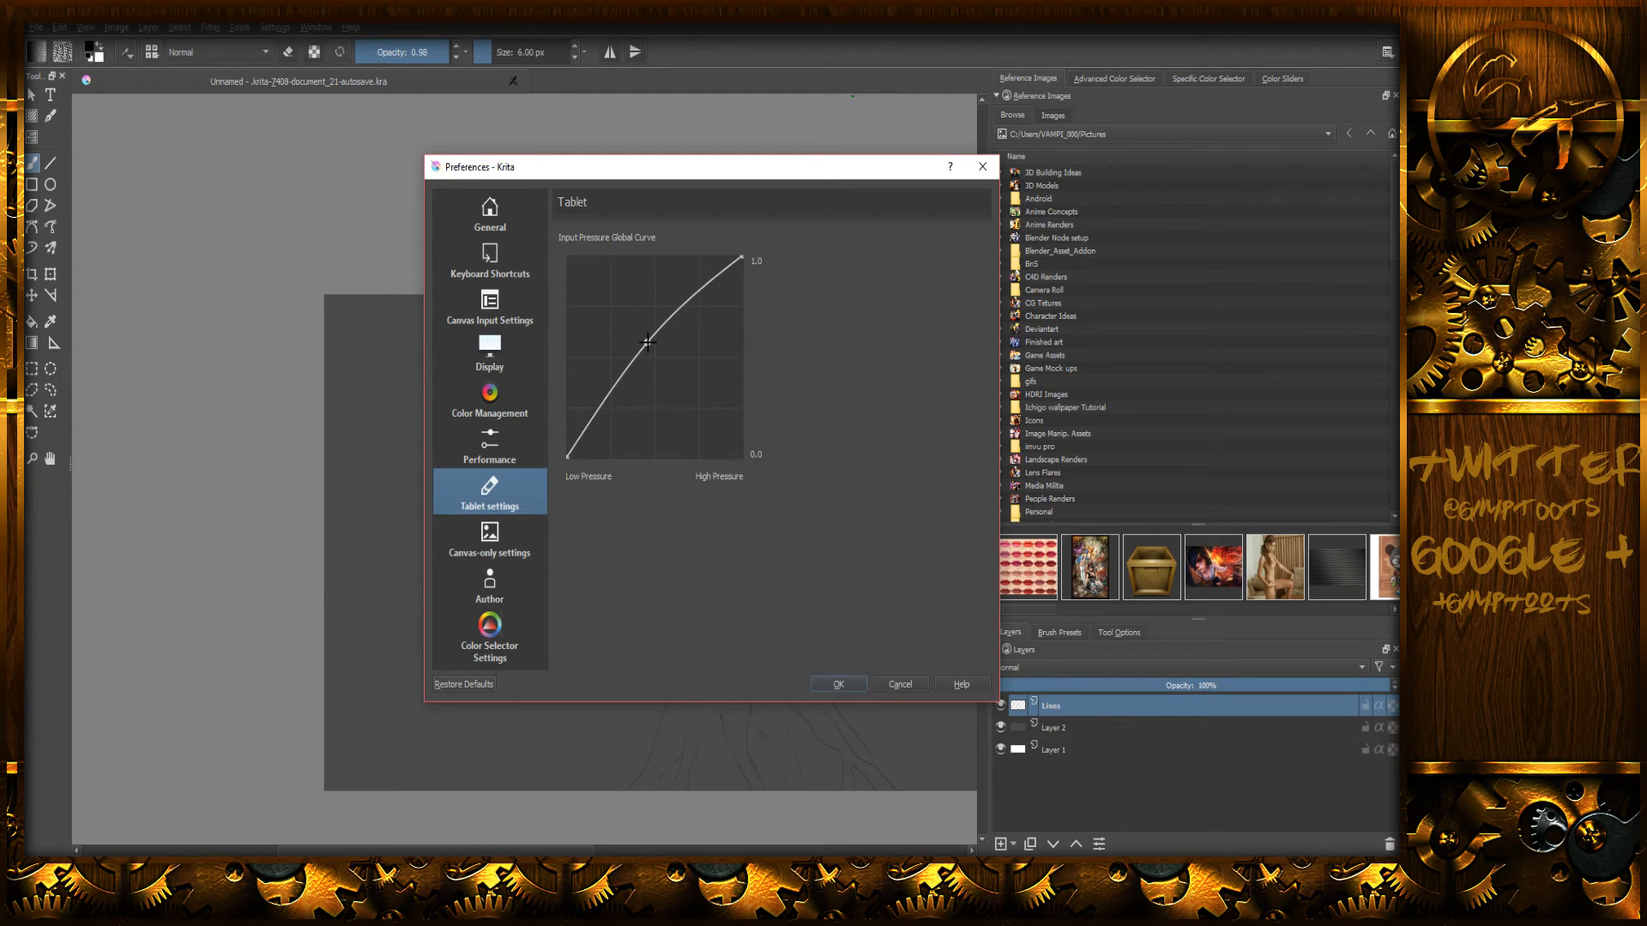
drag(648, 341, 640, 335)
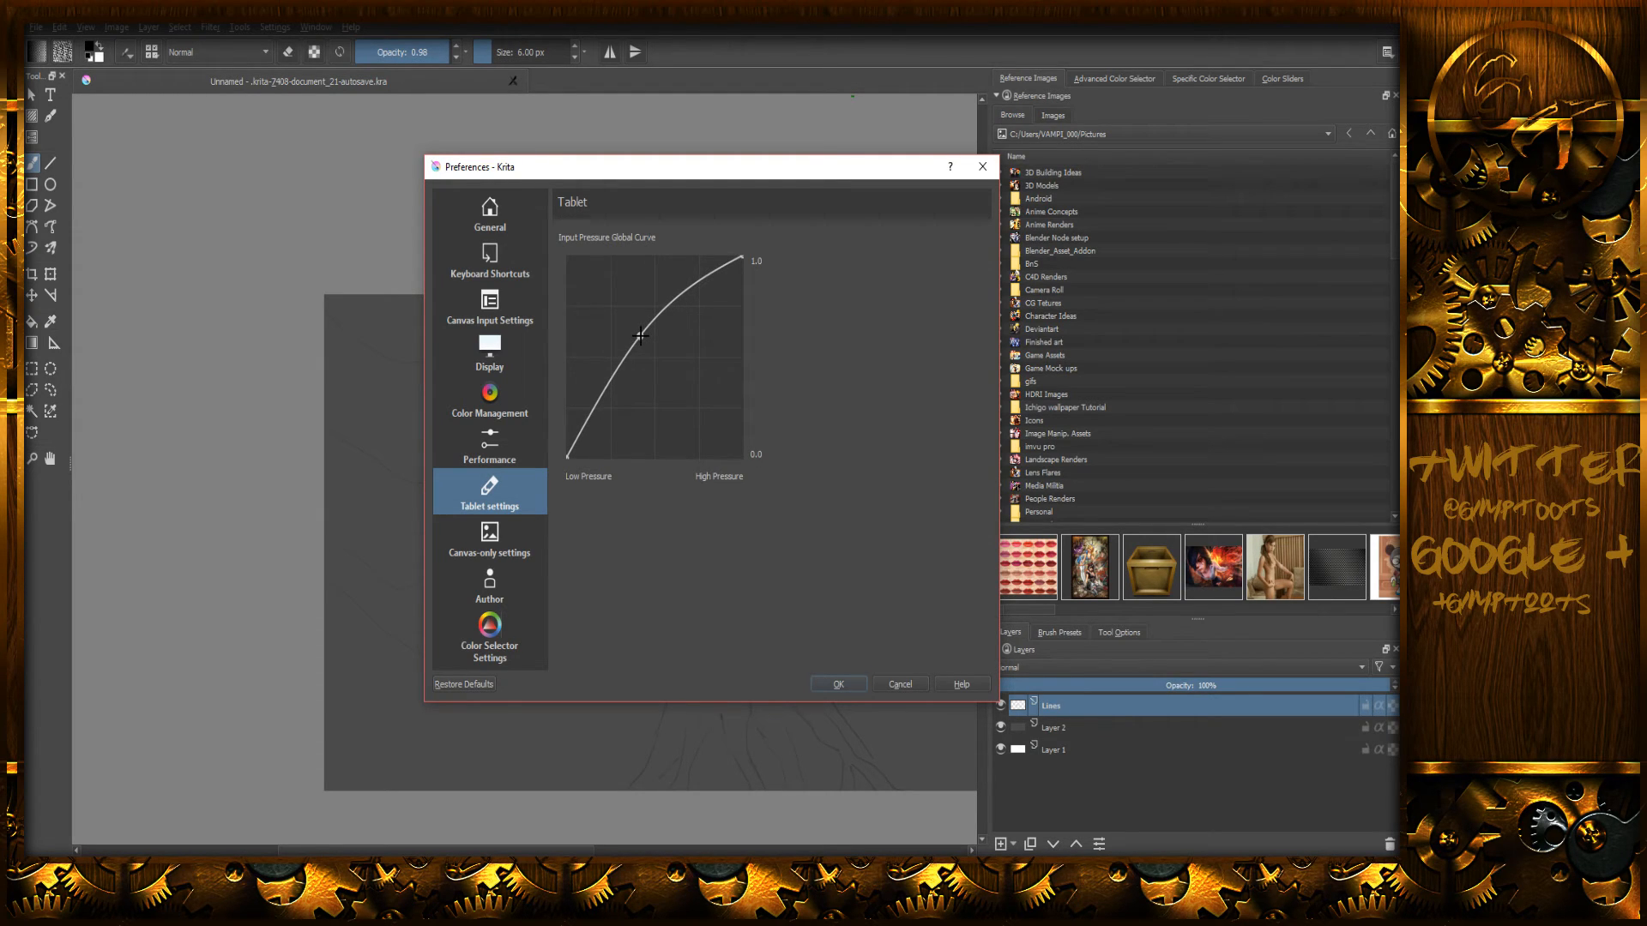
click(839, 685)
- Test the pen pressure with a limb stroke left of the trunk and undo it
middle_drag(720, 512, 490, 503)
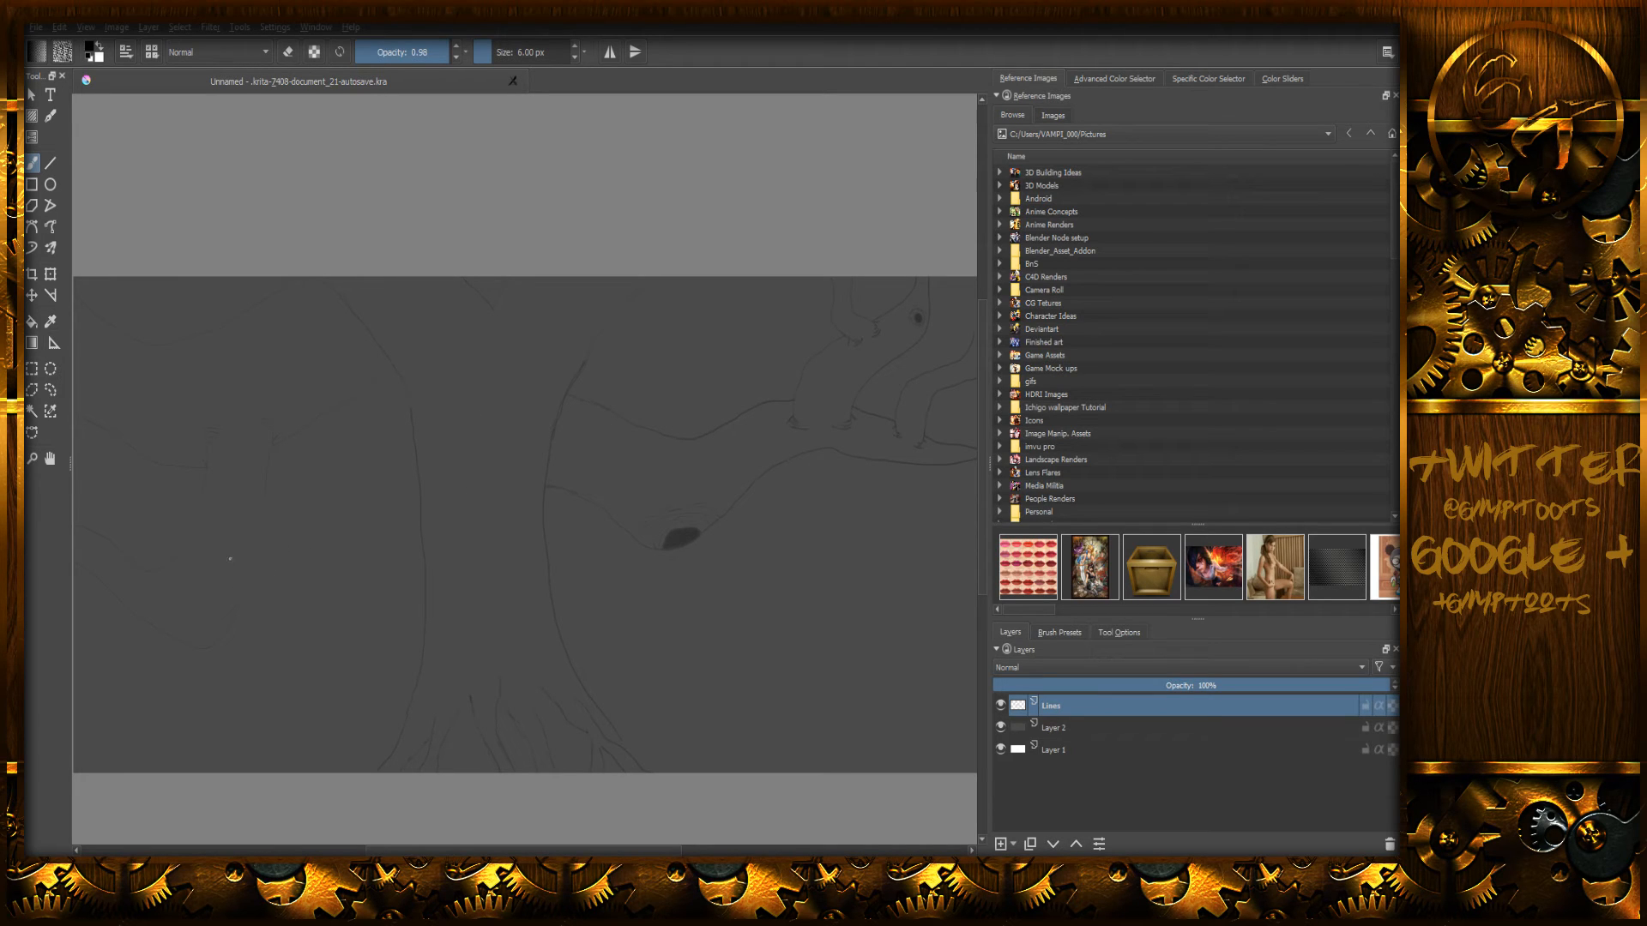
drag(288, 598, 418, 584)
key(ctrl+z)
- Search Windows for "wacom" and open Wacom Tablet Properties
mouse_move(310, 856)
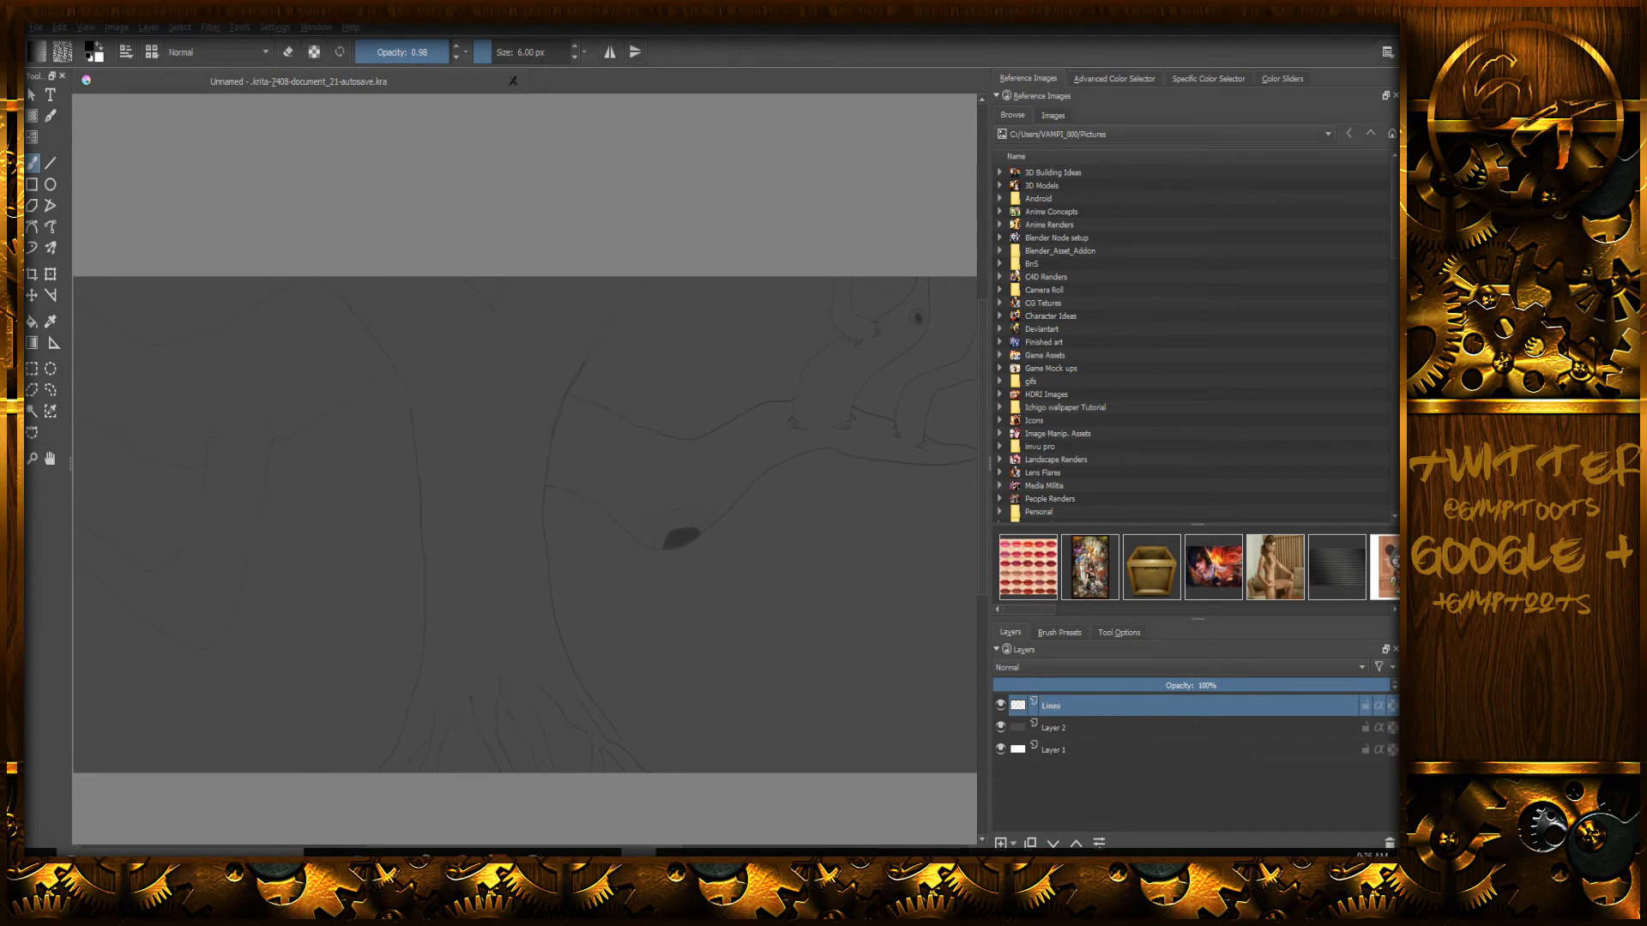
click(274, 852)
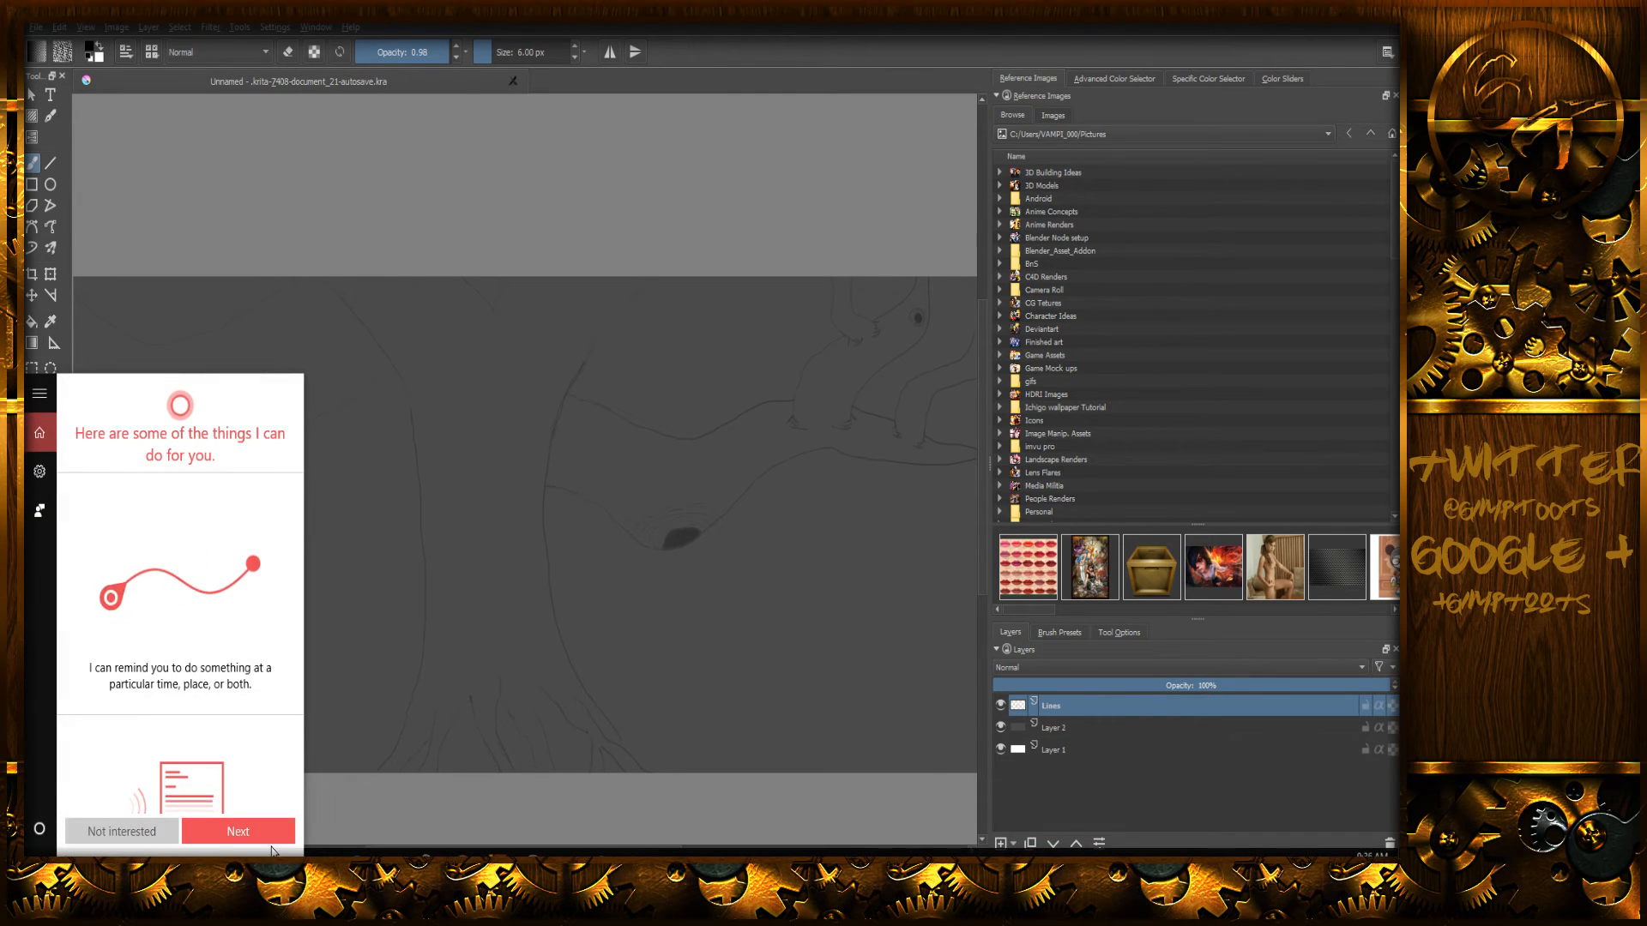
text(wacom)
key(Return)
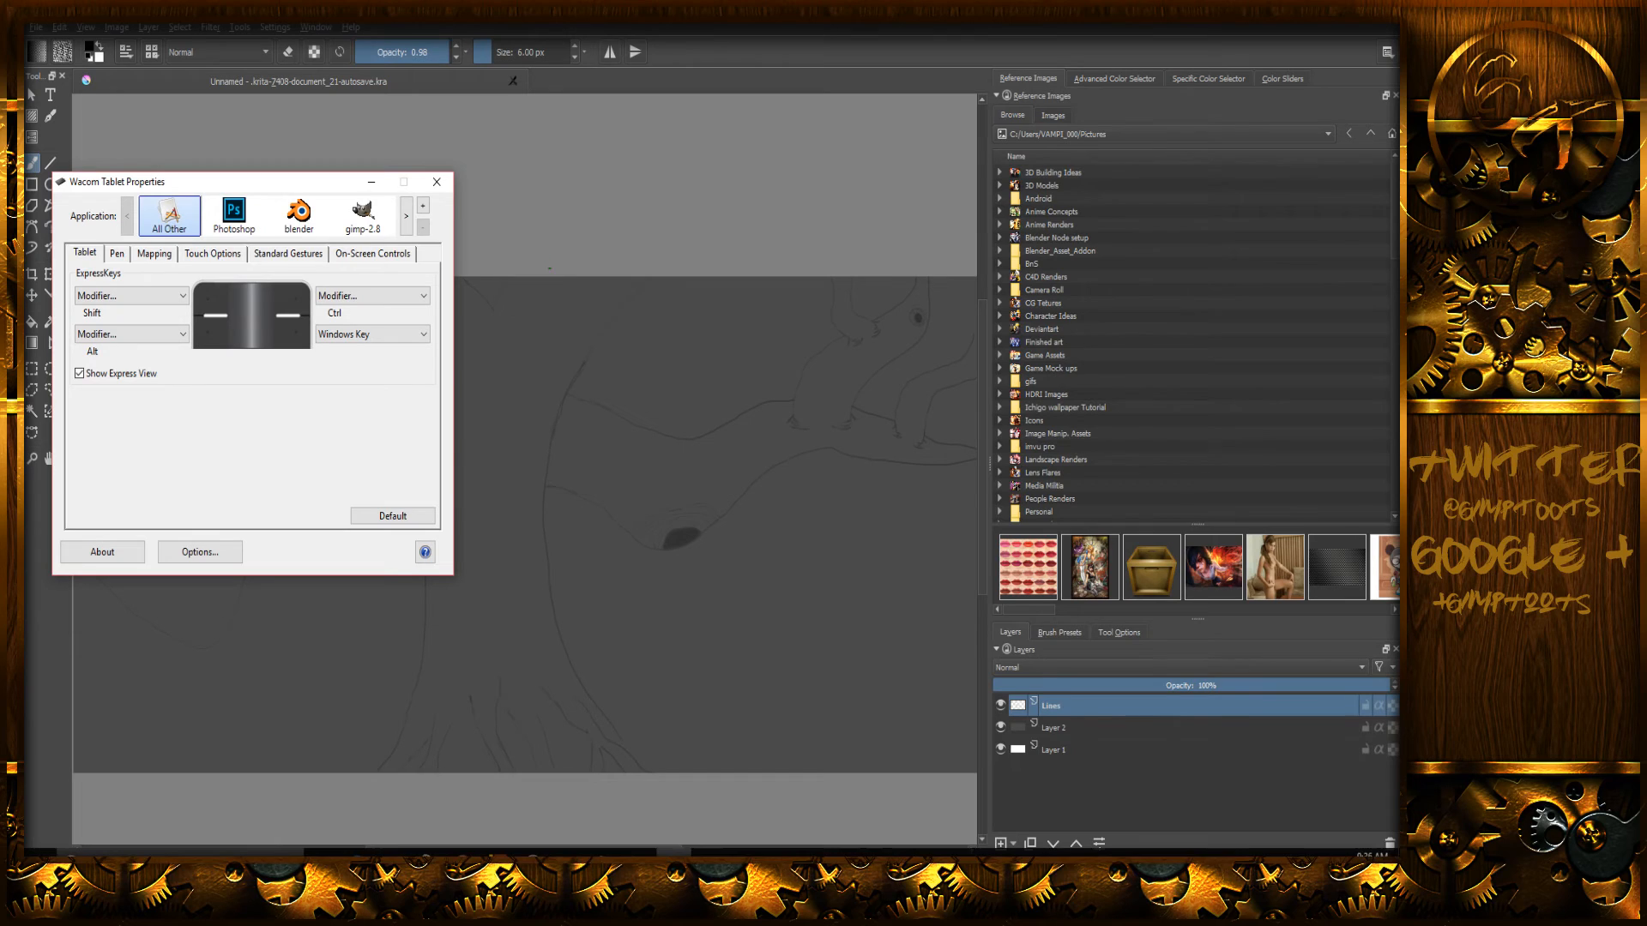
- Select the krita application profile in the tablet properties and display its pen settings
click(405, 222)
click(405, 222)
click(405, 221)
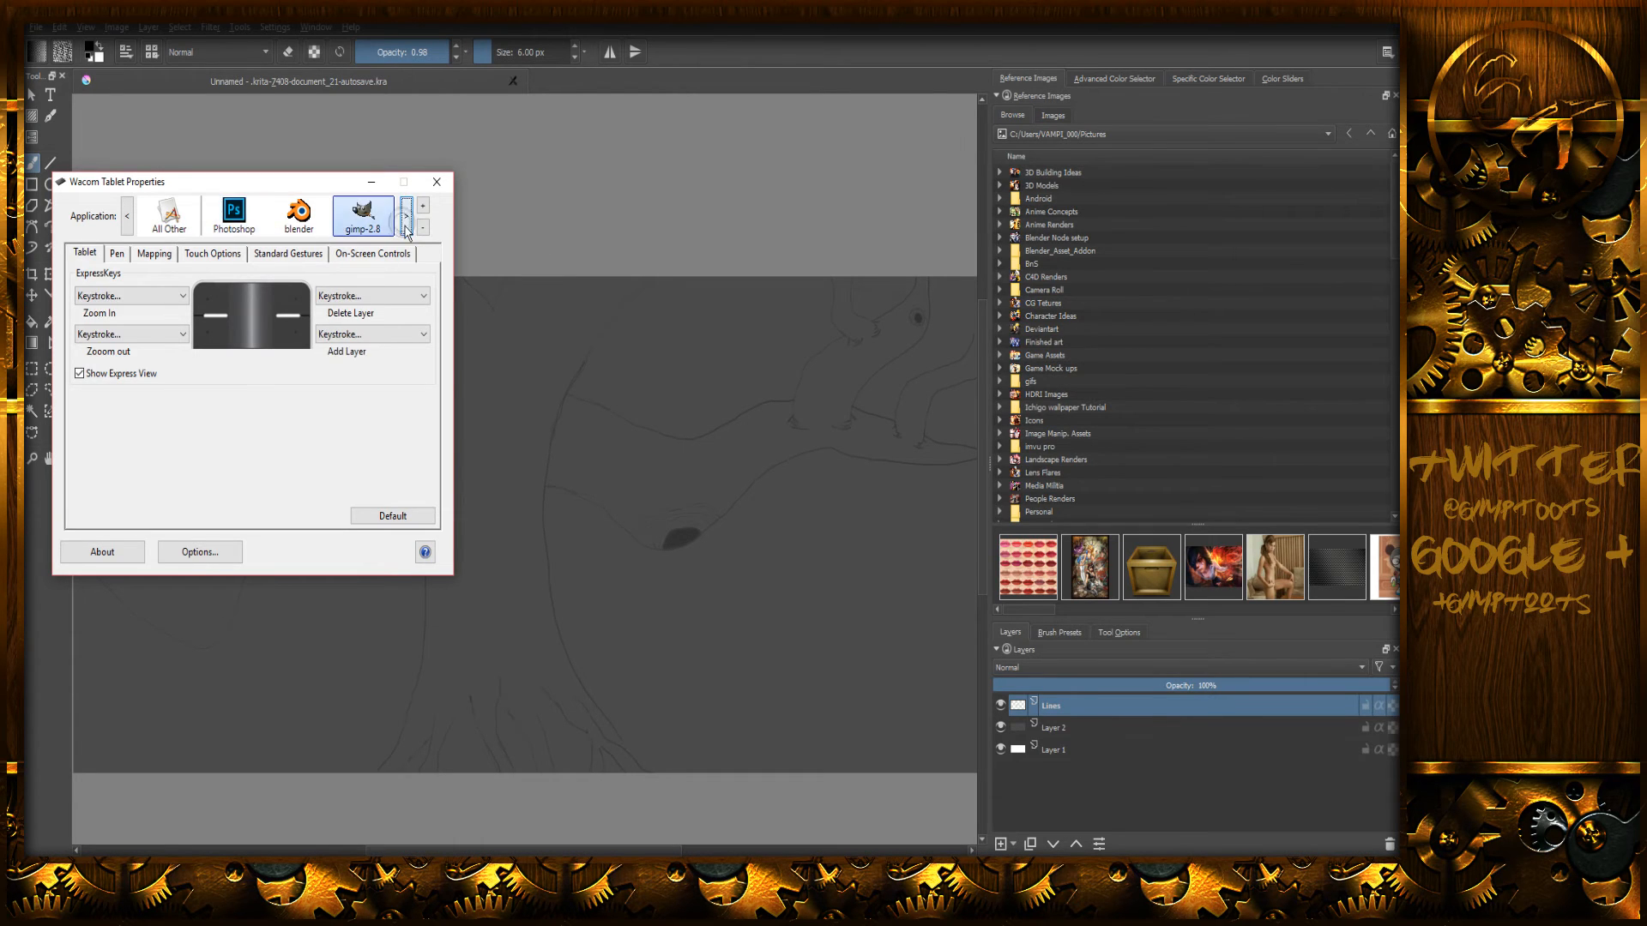
click(406, 223)
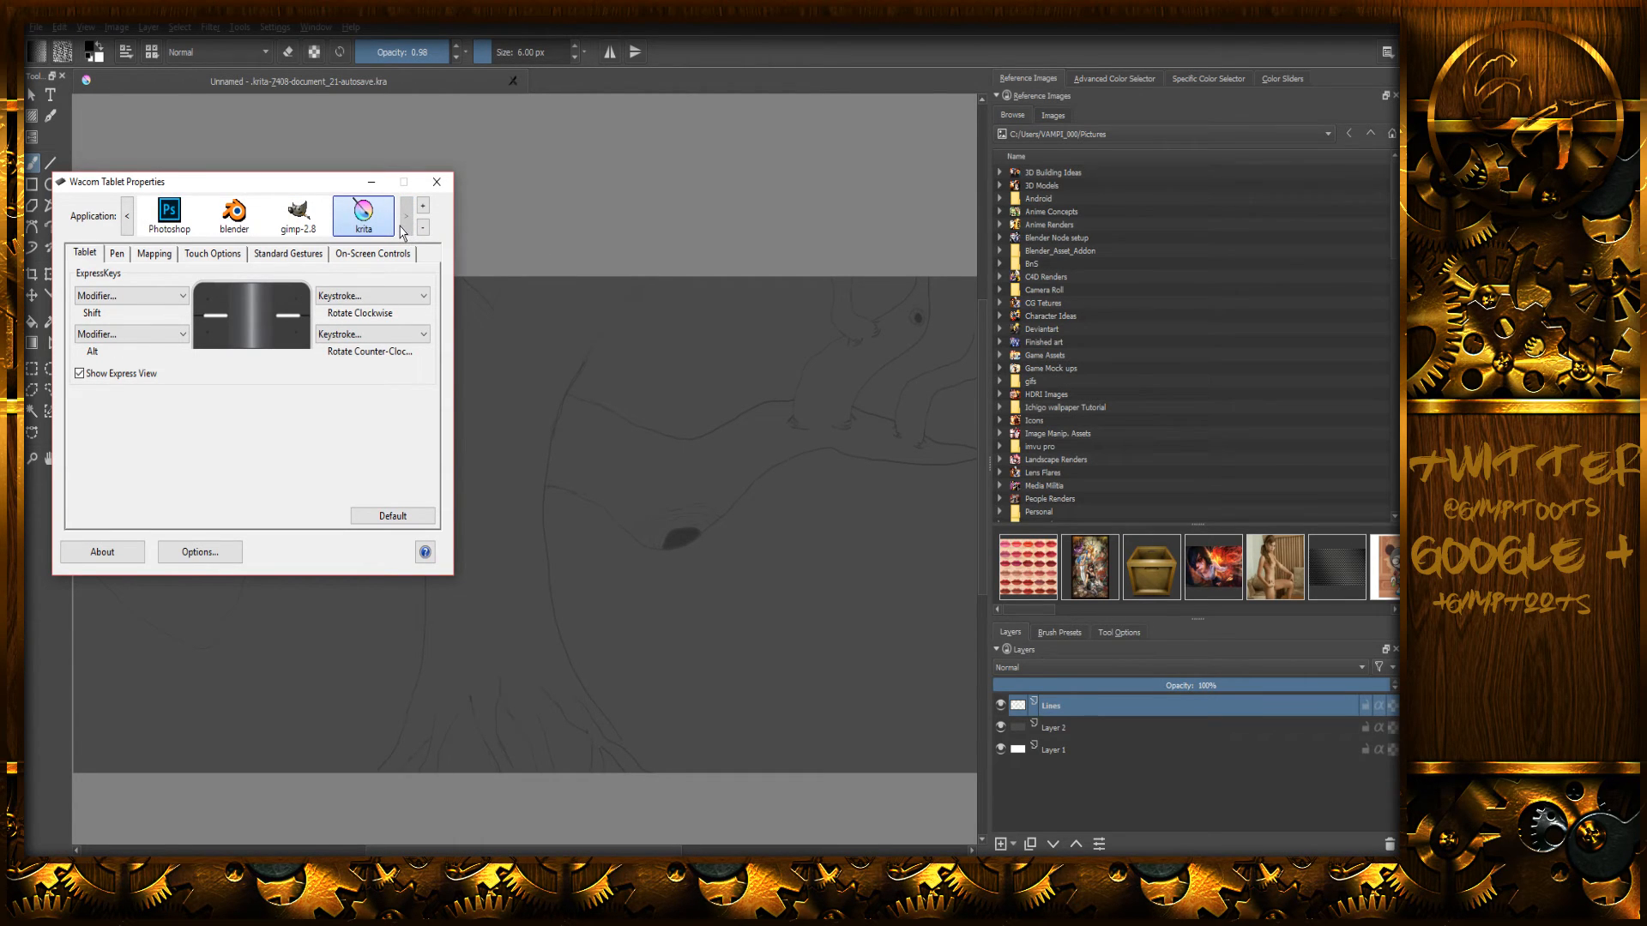
click(120, 255)
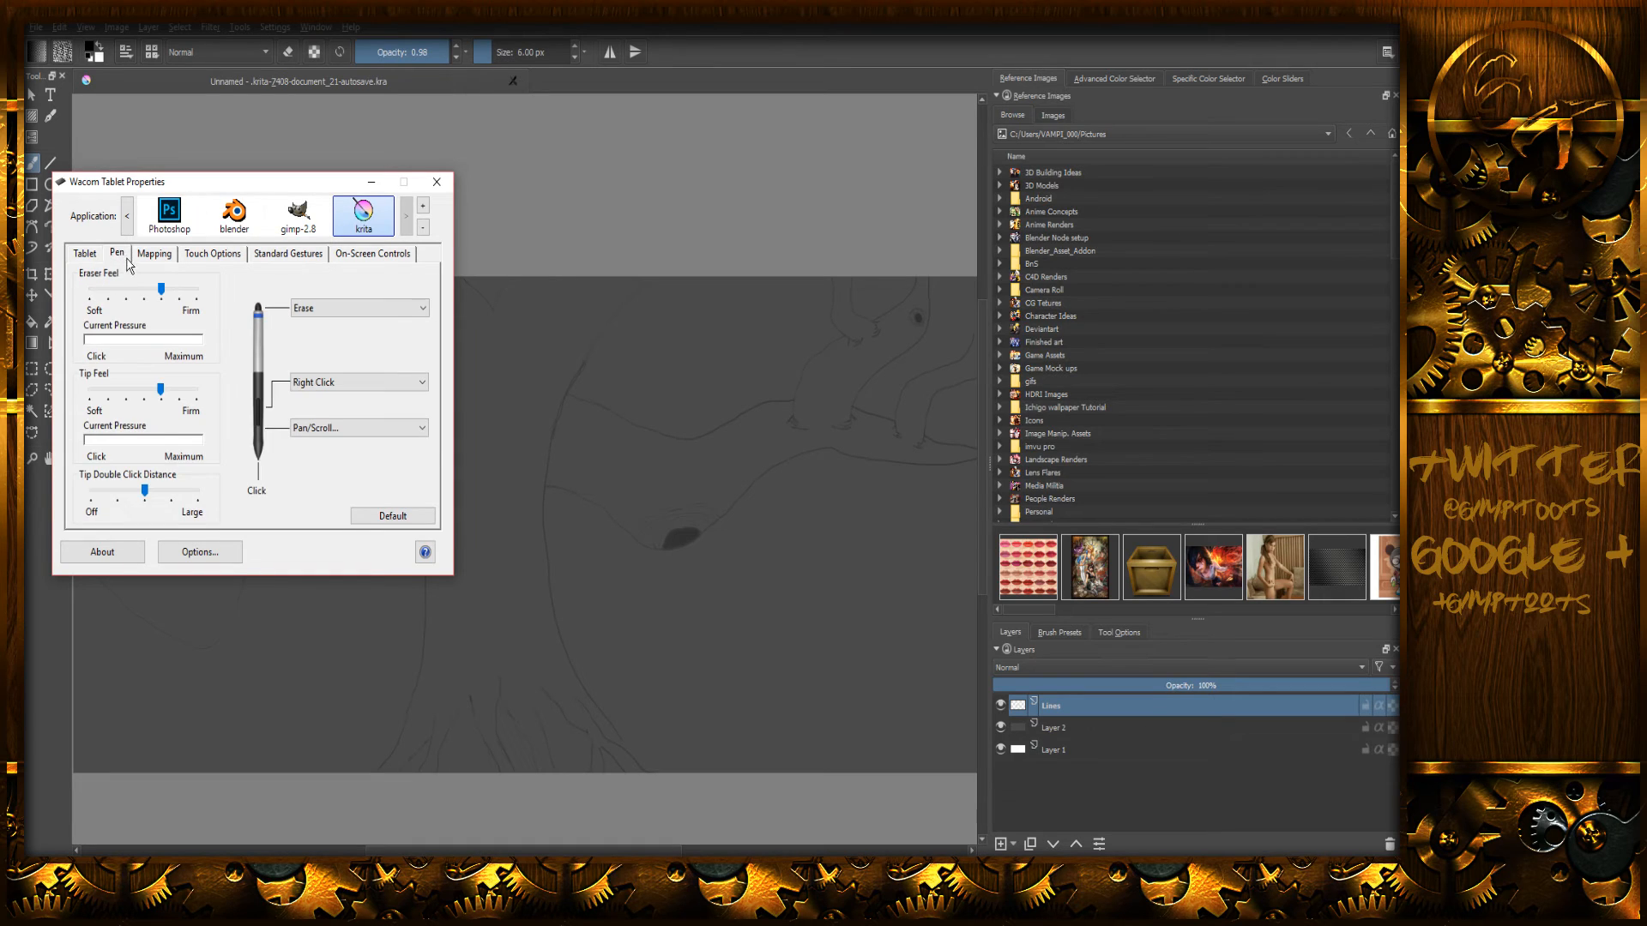
- Try a Tip Feel one notch firmer for the pen in the krita profile and return it to the previous notch
click(185, 396)
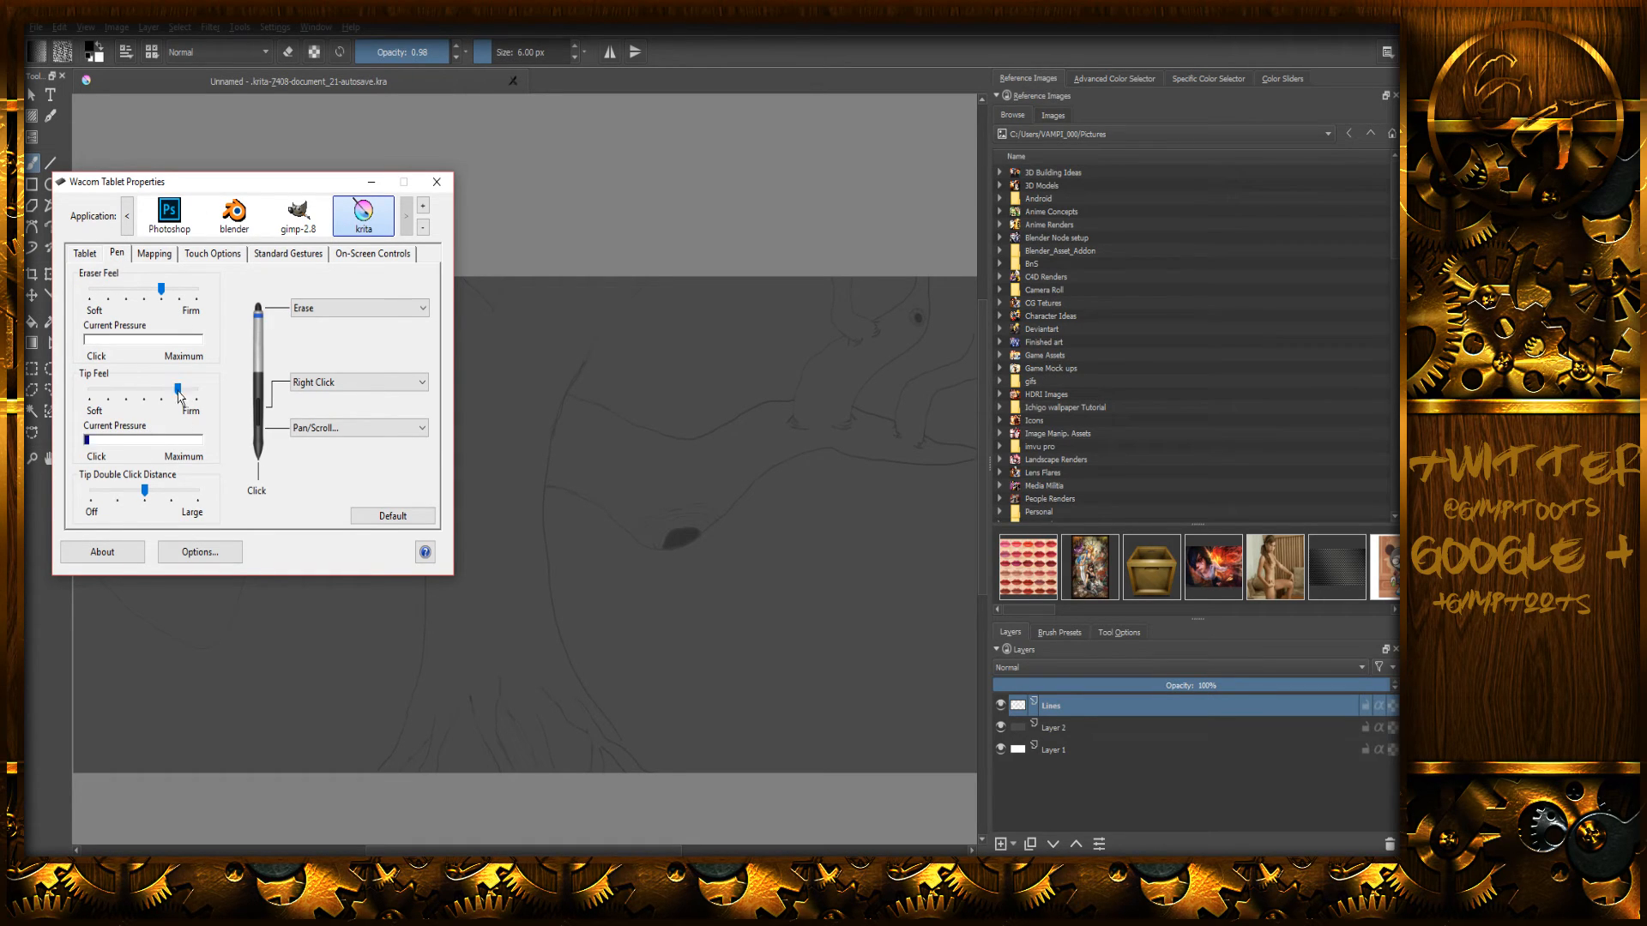
click(243, 468)
click(363, 185)
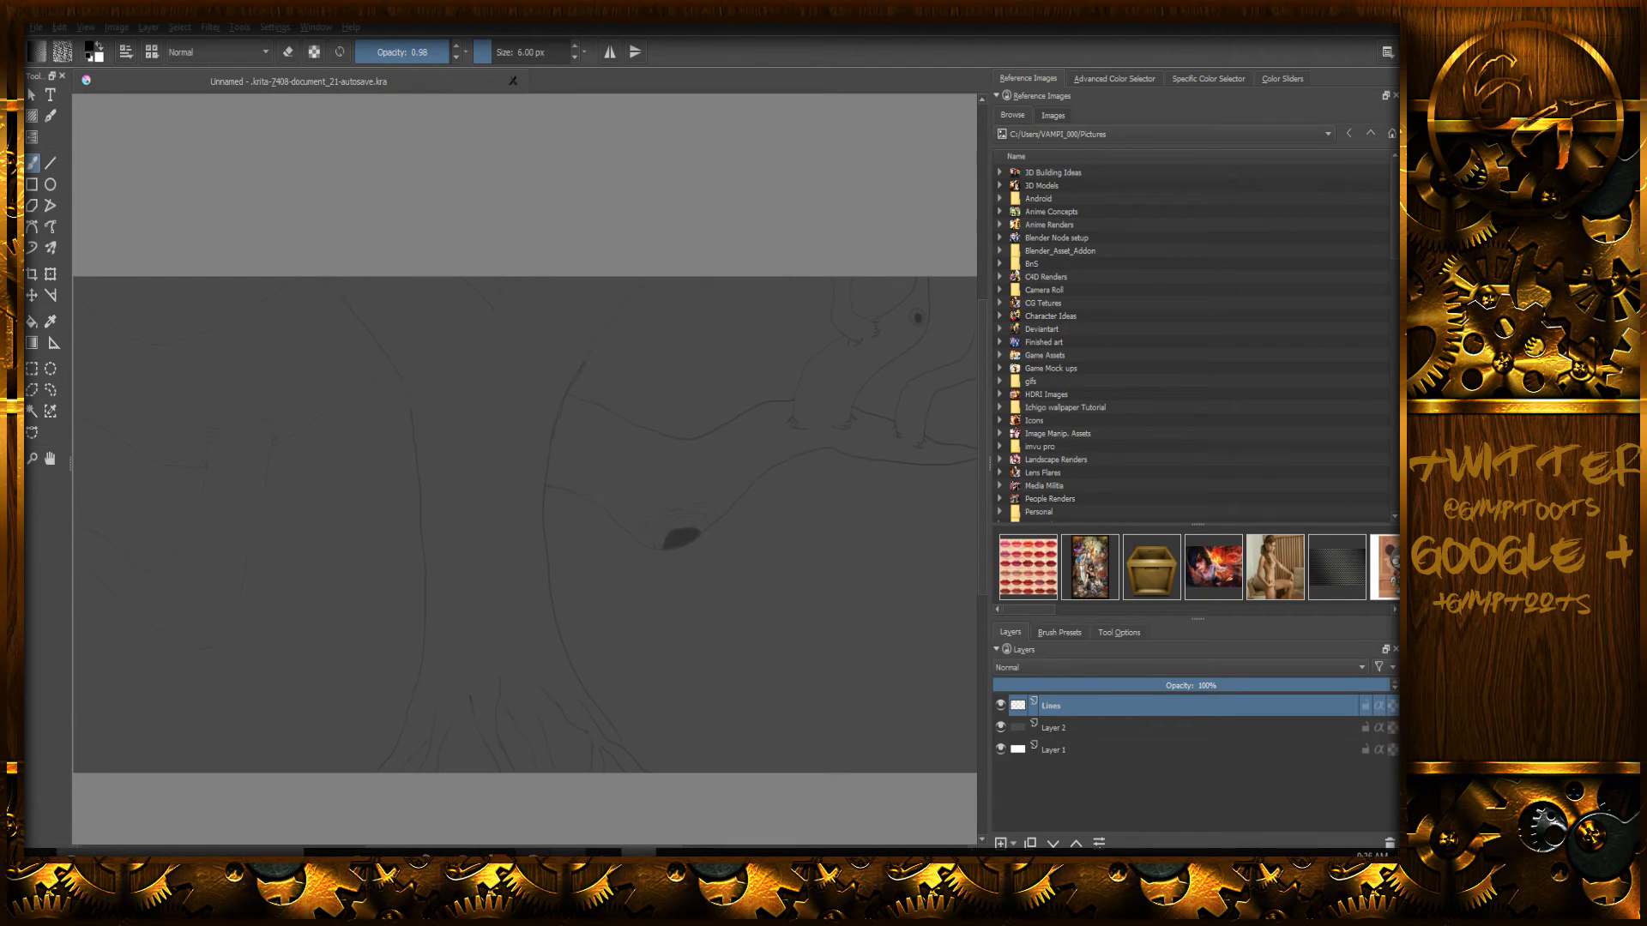
click(674, 861)
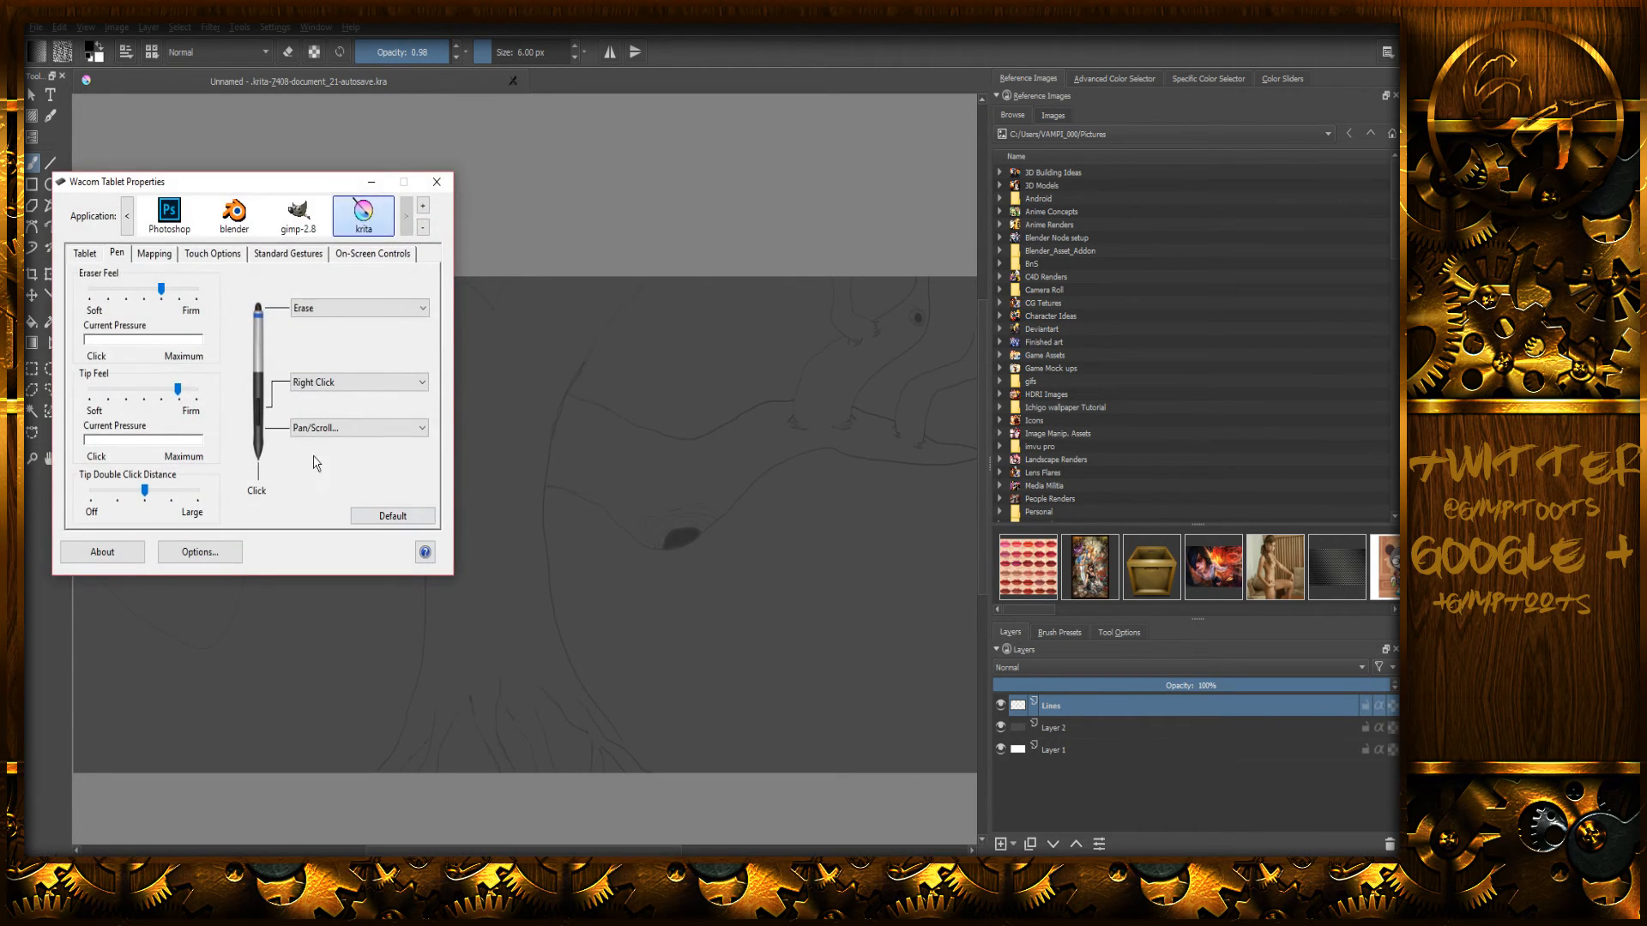
click(162, 392)
- Try a global input pressure curve bent downward at its middle point, testing it with a stroke beside the trunk and undoing the stroke
click(275, 26)
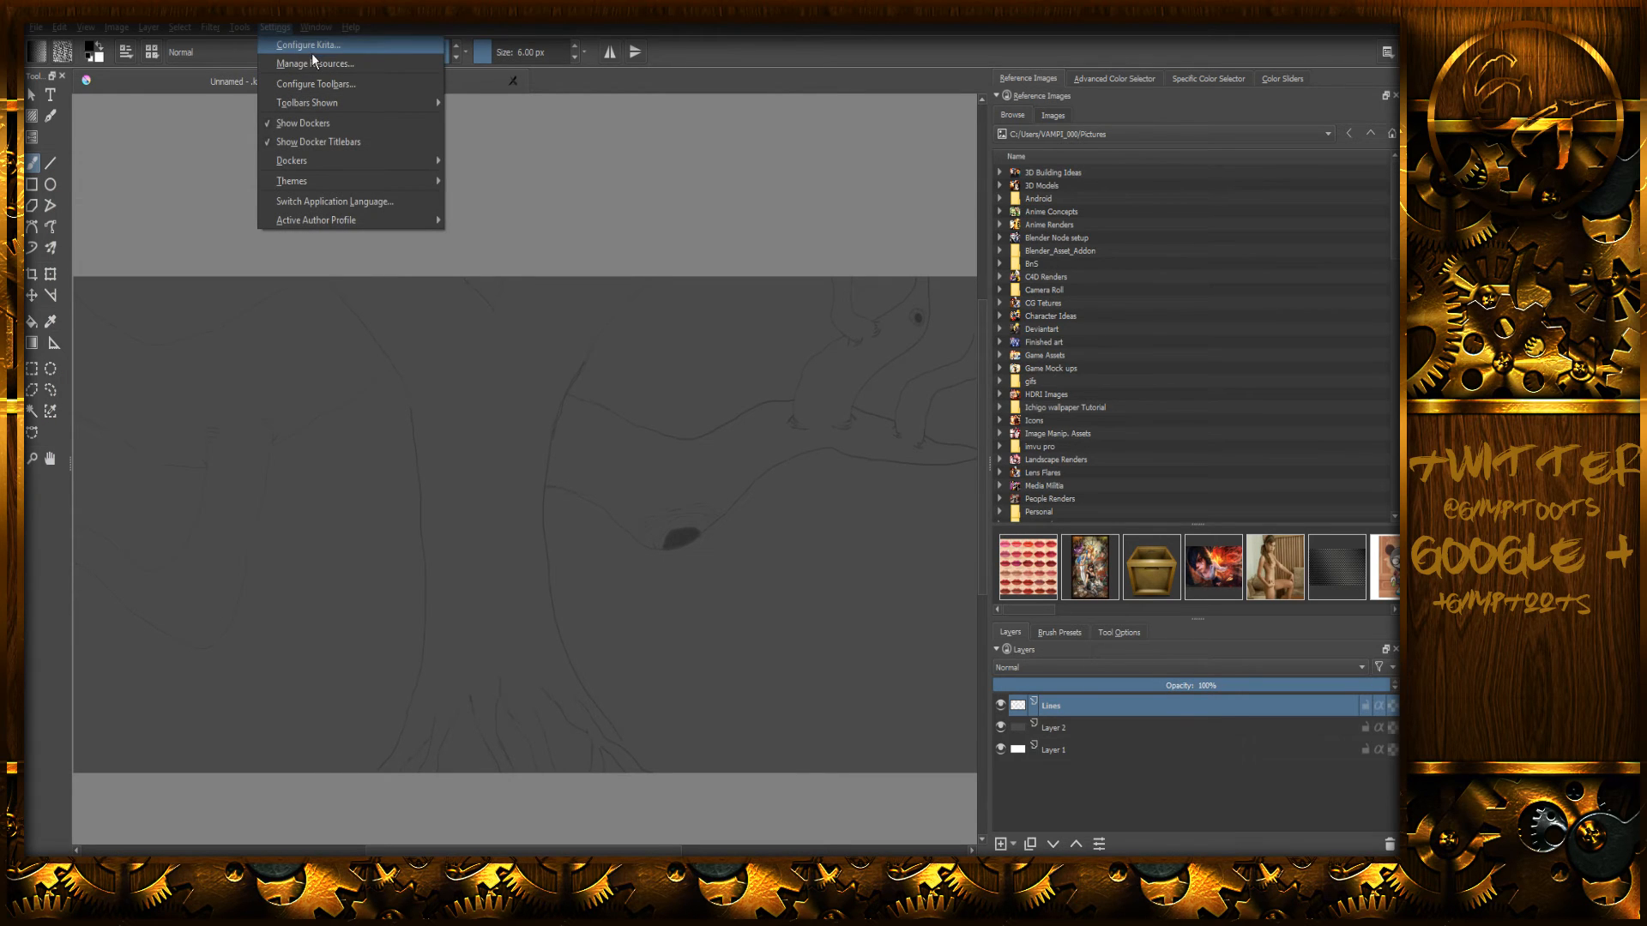
click(311, 49)
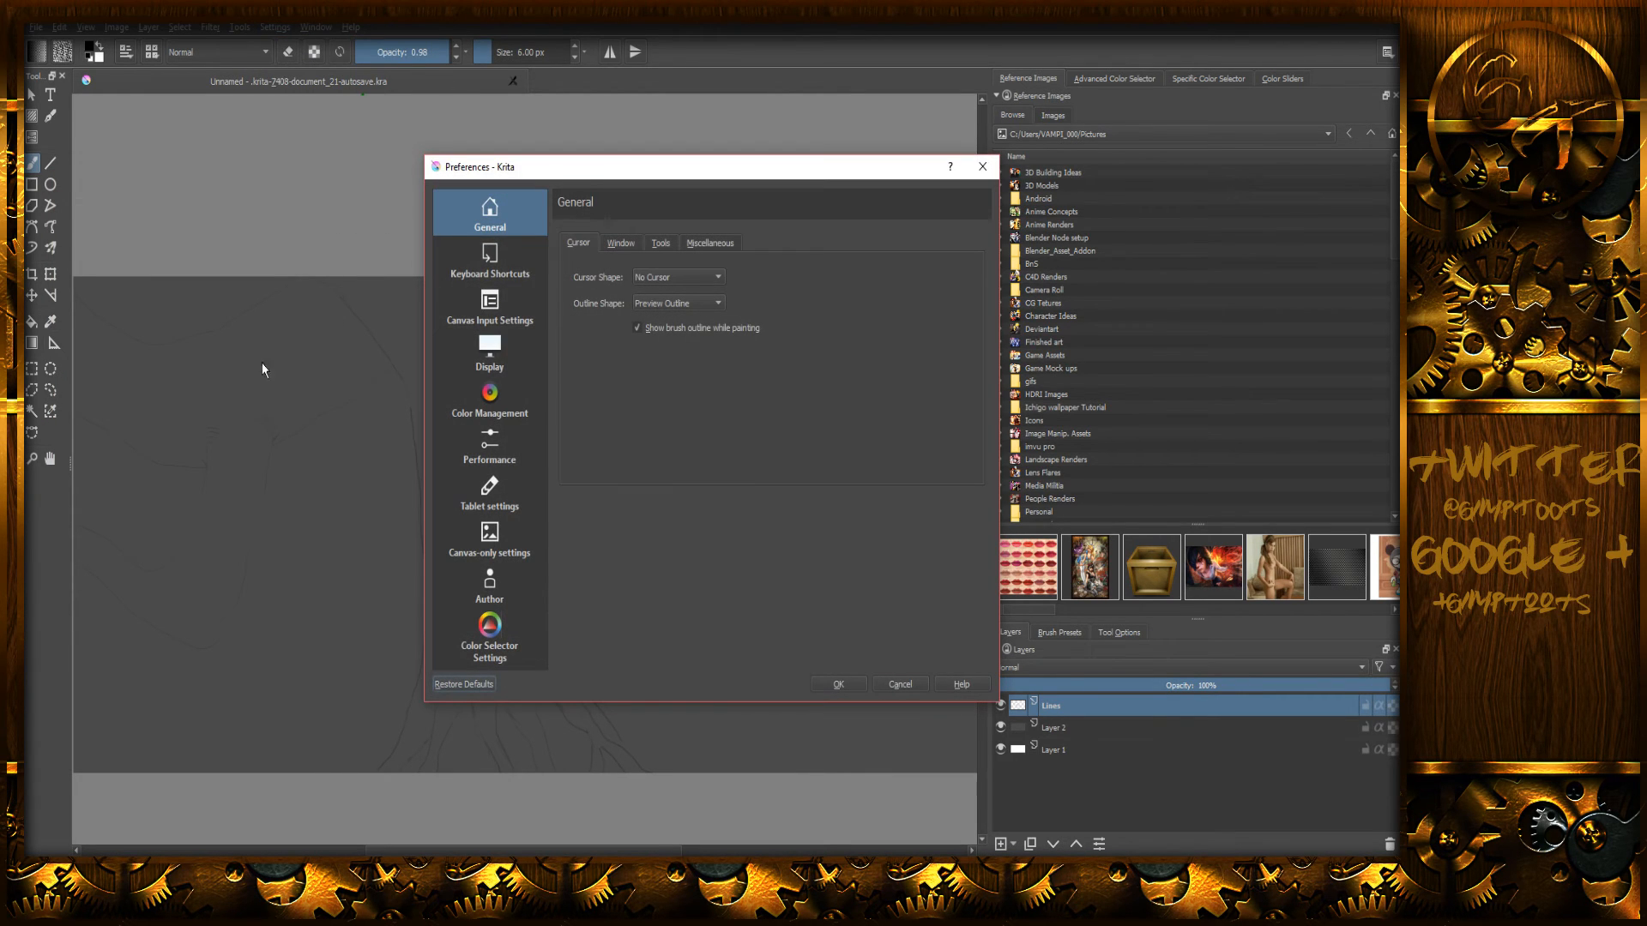
click(489, 493)
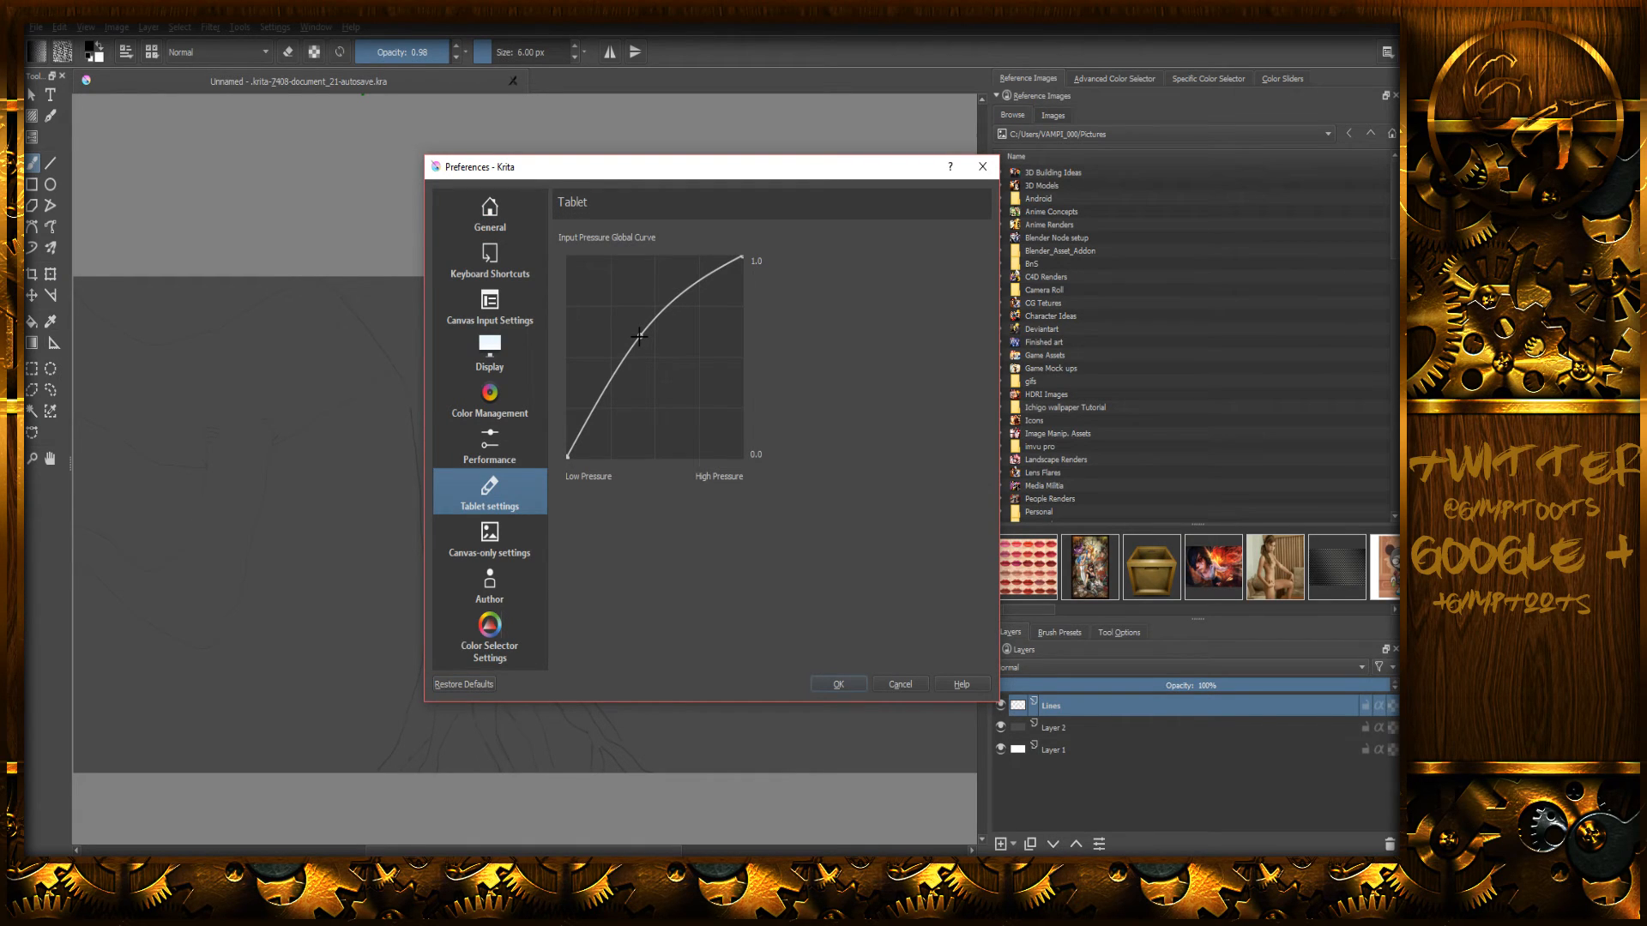
drag(640, 335, 667, 385)
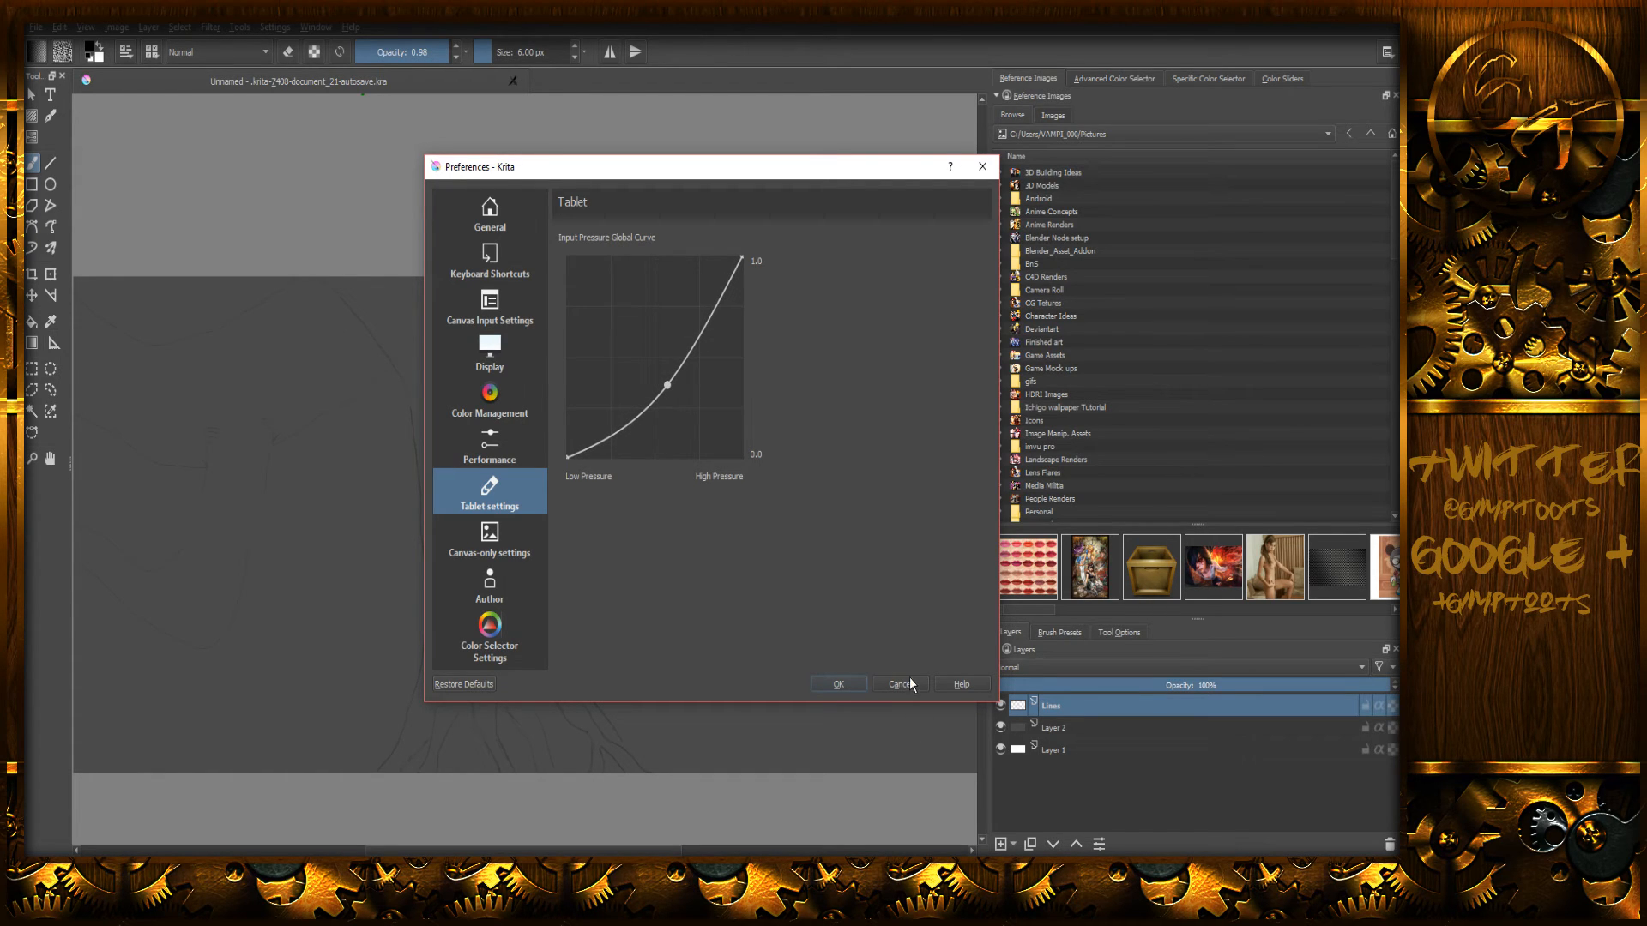
click(838, 687)
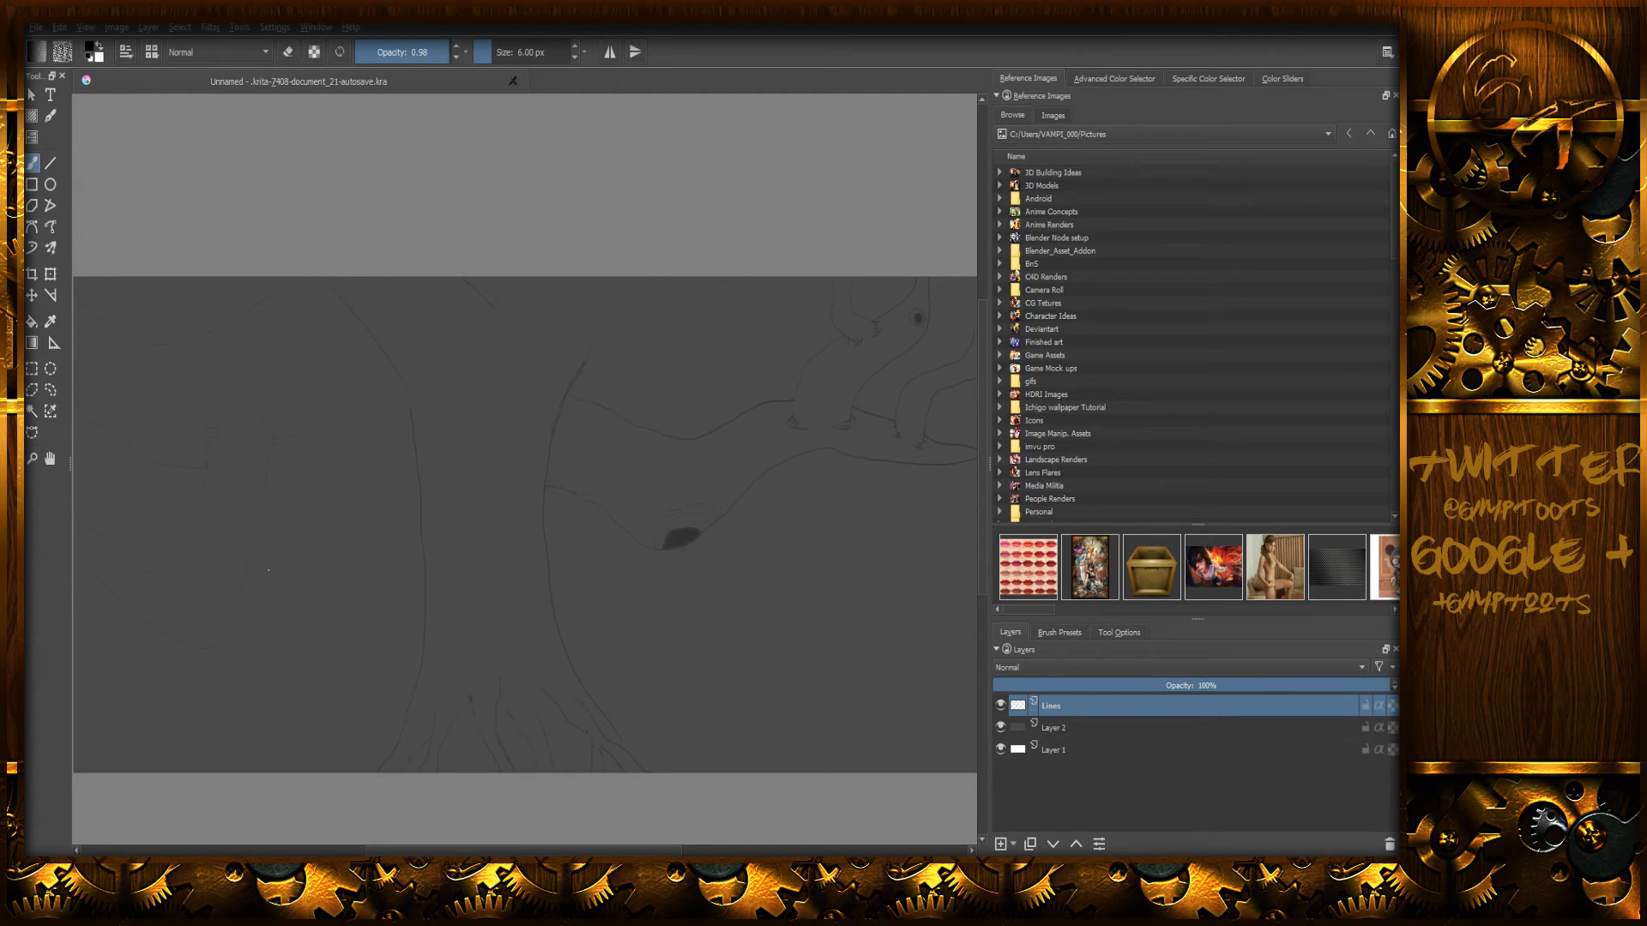
drag(271, 577, 386, 571)
key(ctrl+z)
- Bend the tablet's global input pressure curve upward above the diagonal at its middle point and apply the preferences
click(277, 27)
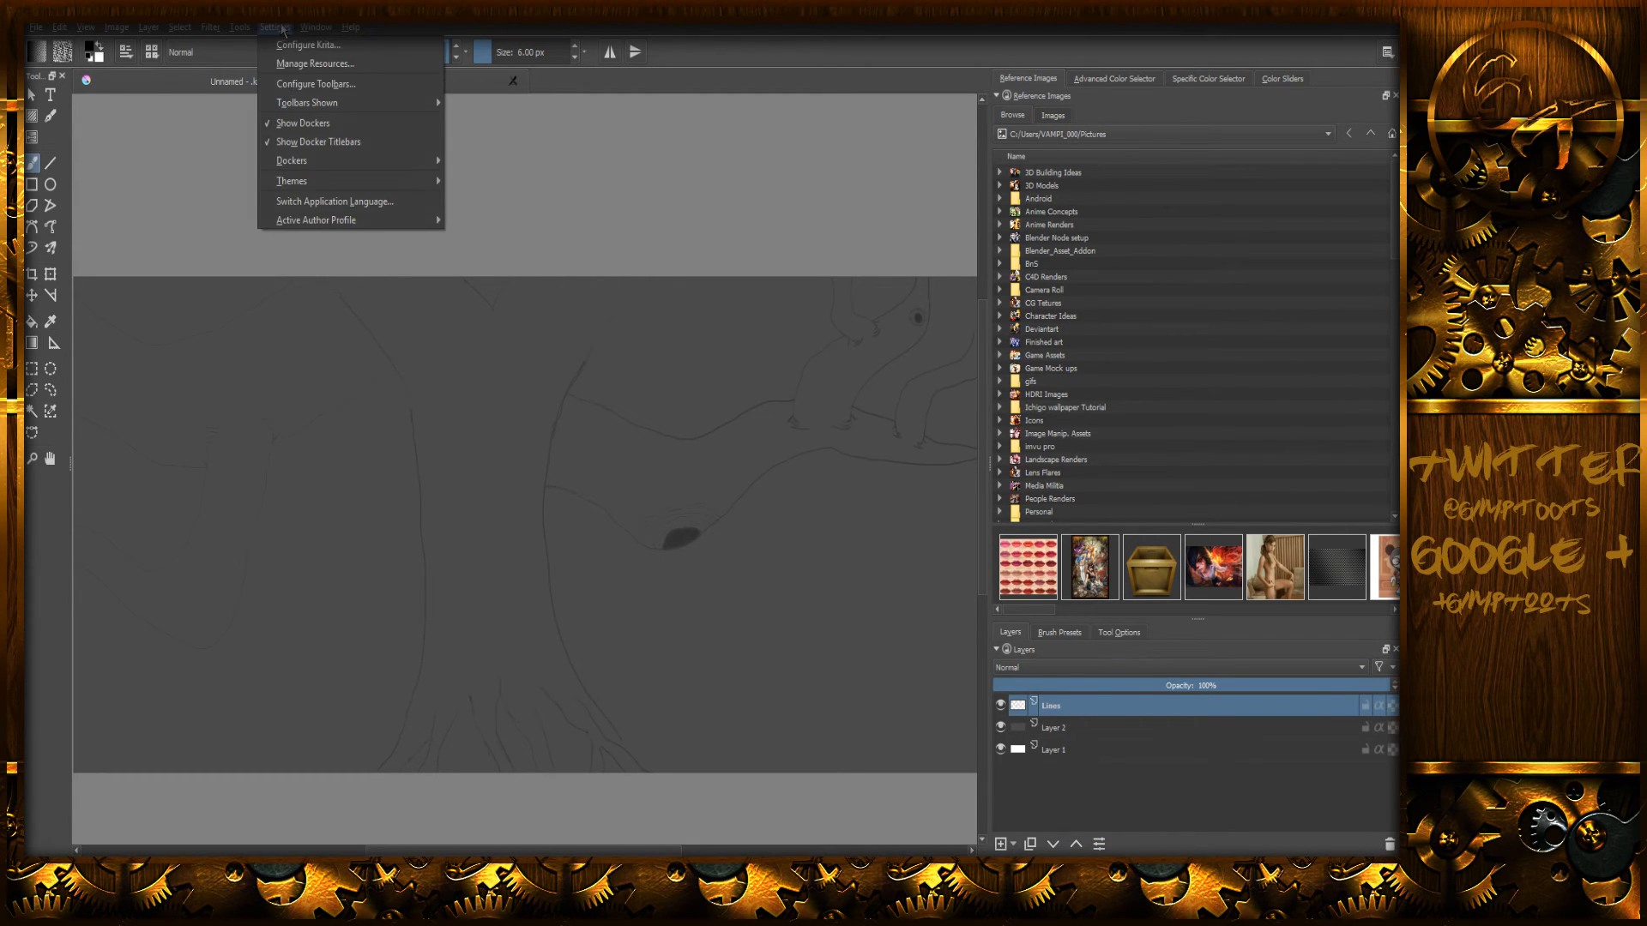
click(325, 46)
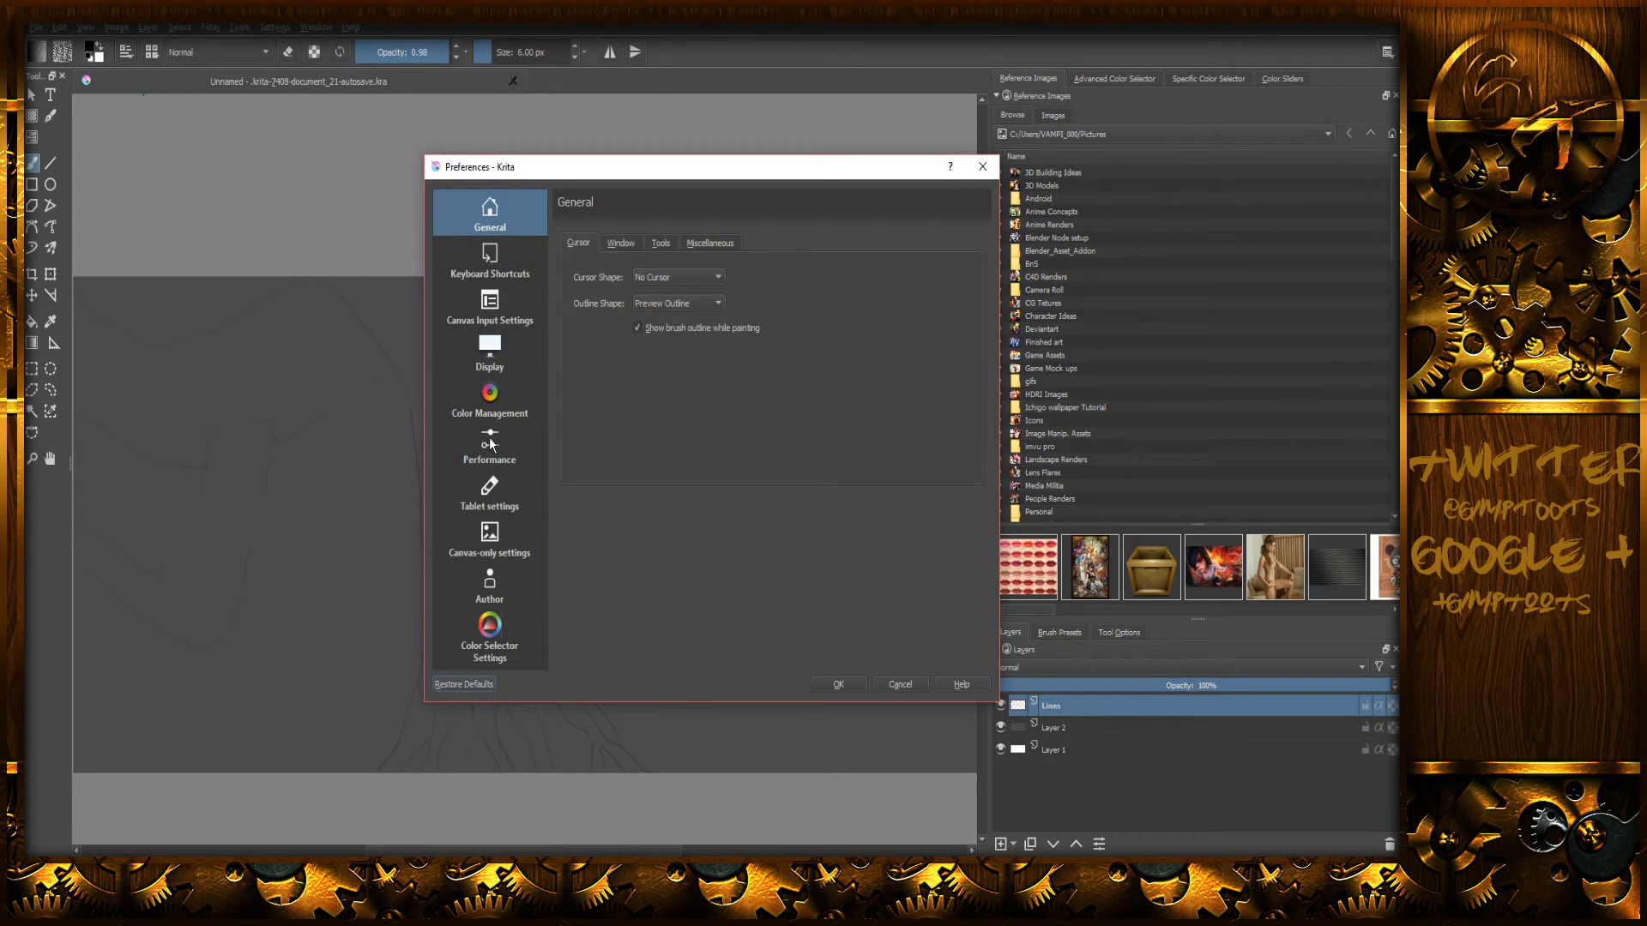
click(478, 500)
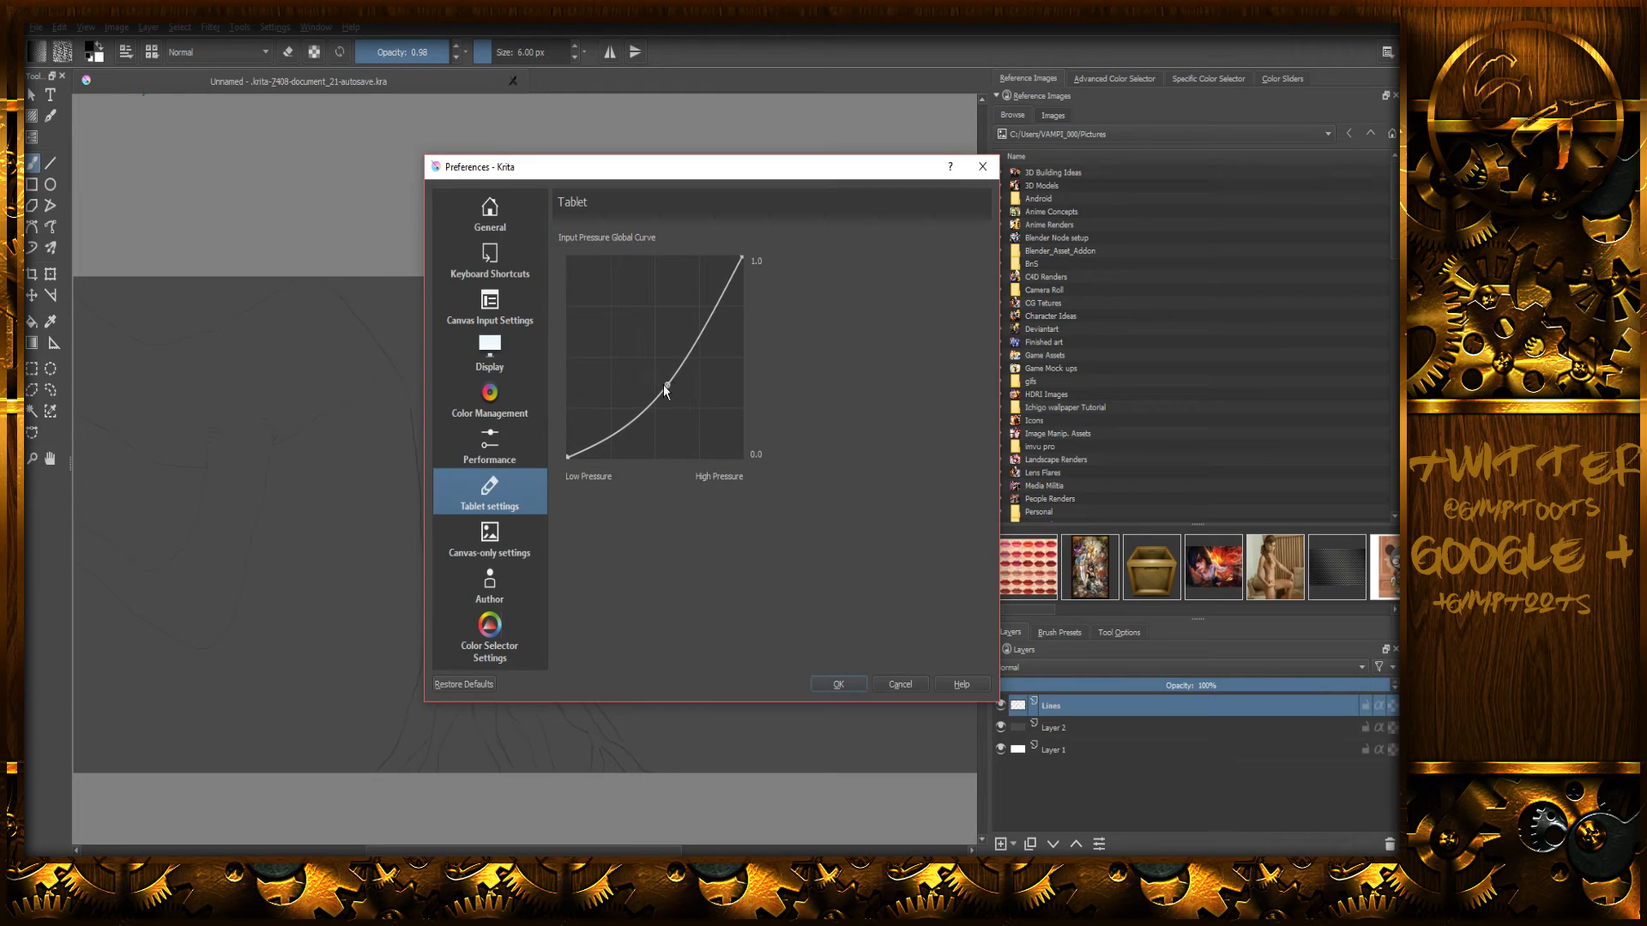
drag(668, 383, 632, 343)
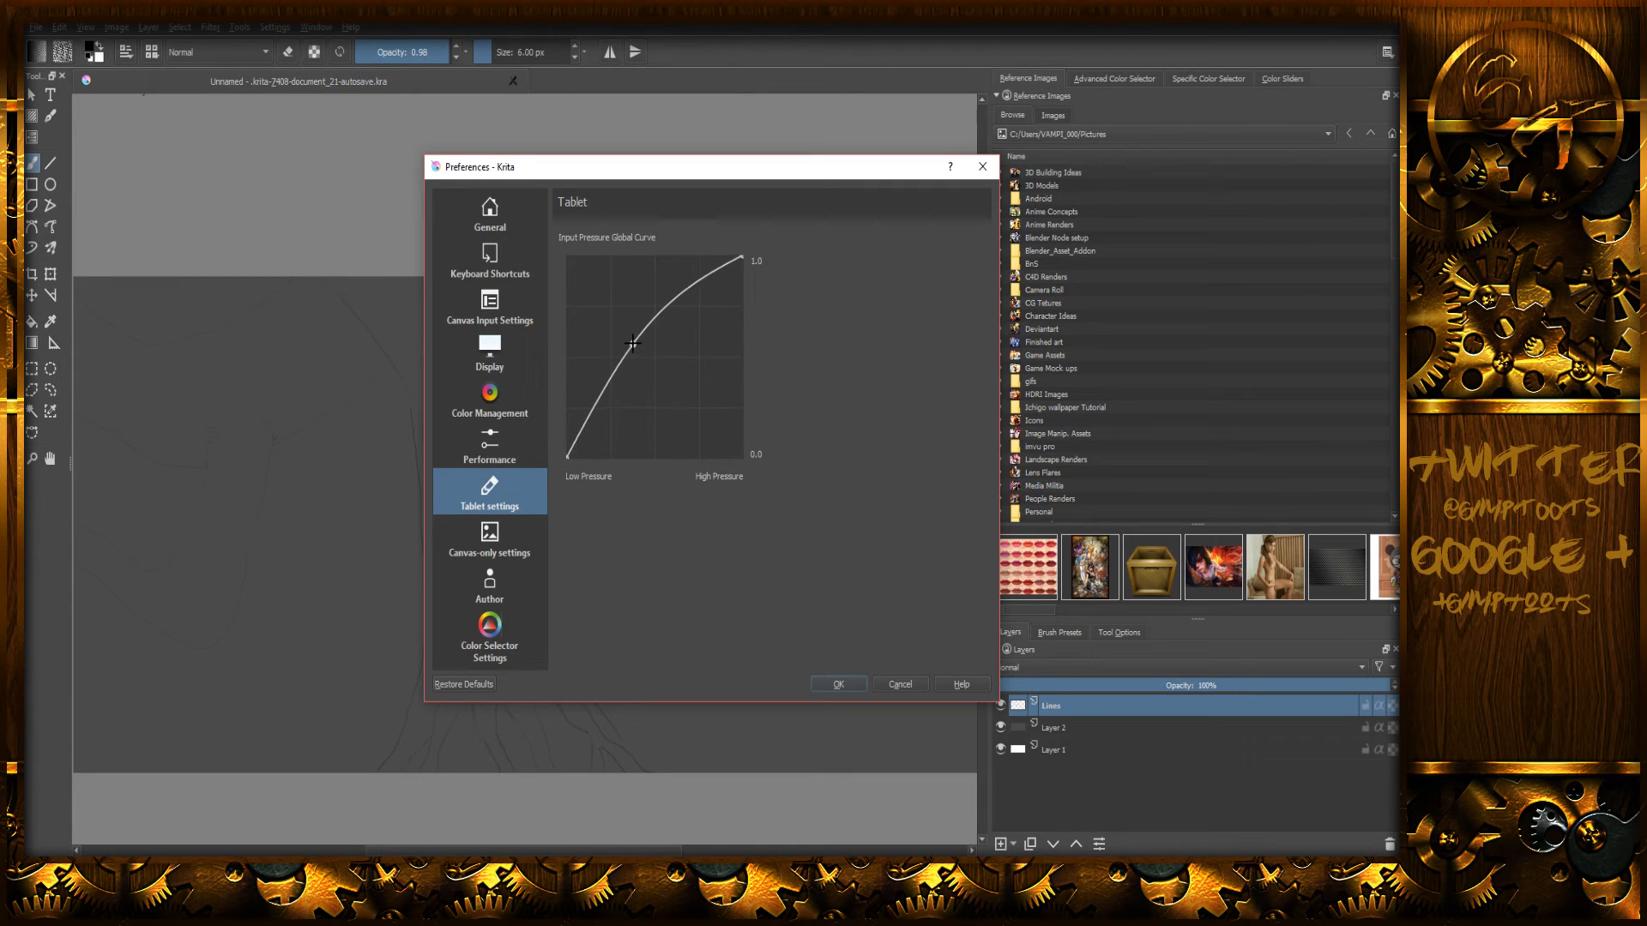
click(834, 685)
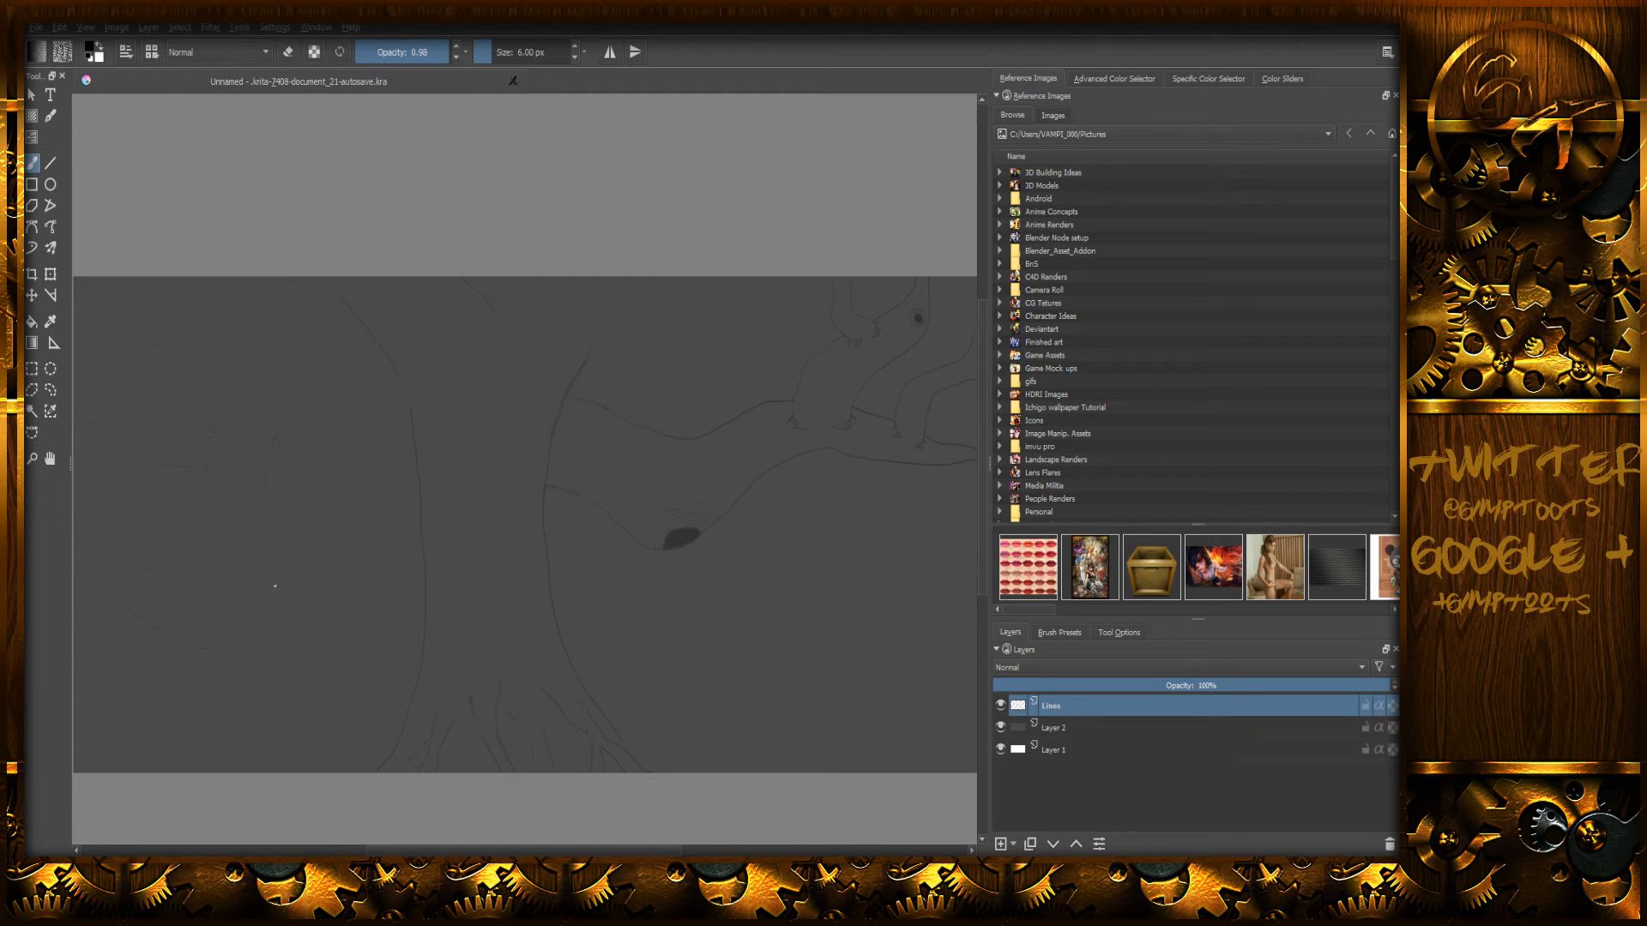
- Test the adjusted pen pressure with strokes in the area left of the trunk and undo them
drag(220, 547, 397, 571)
key(ctrl+z)
key(ctrl+z)
click(444, 58)
key(ctrl+z)
key(ctrl+z)
key(ctrl+z)
key(ctrl+z)
key(ctrl+z)
- Draw the upper and lower lines of a limb extending left from the trunk with the freehand brush
right_click(318, 548)
click(419, 558)
drag(286, 566, 381, 569)
key(ctrl+r)
click(32, 163)
- Turn on the display of guides and rulers for the canvas
click(86, 28)
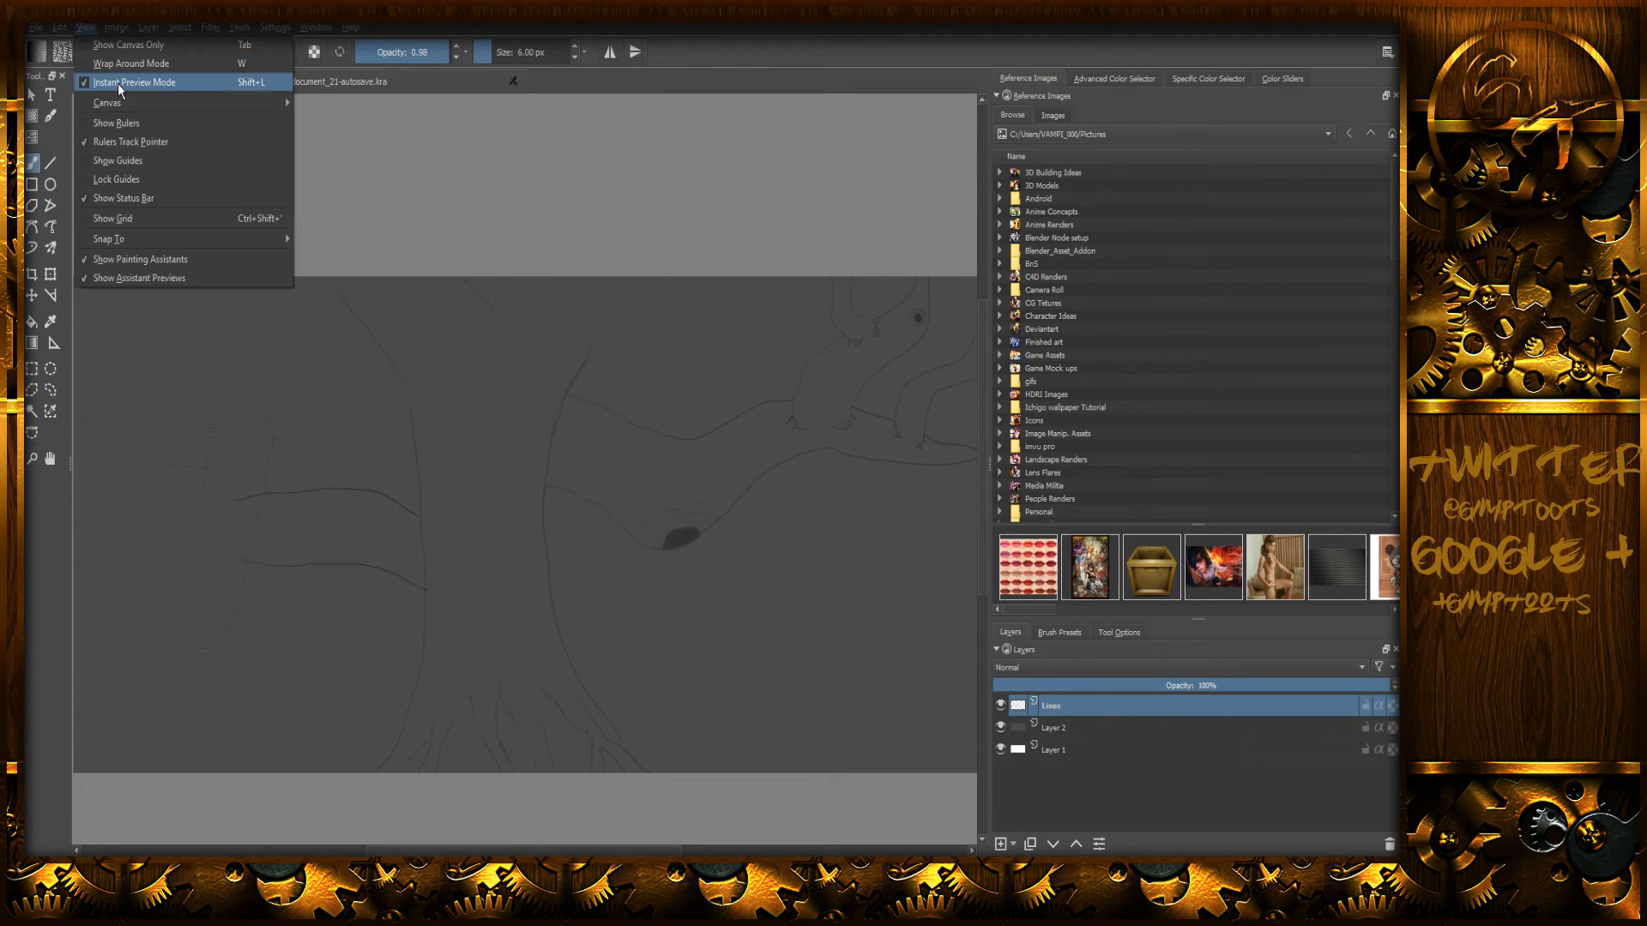
click(149, 161)
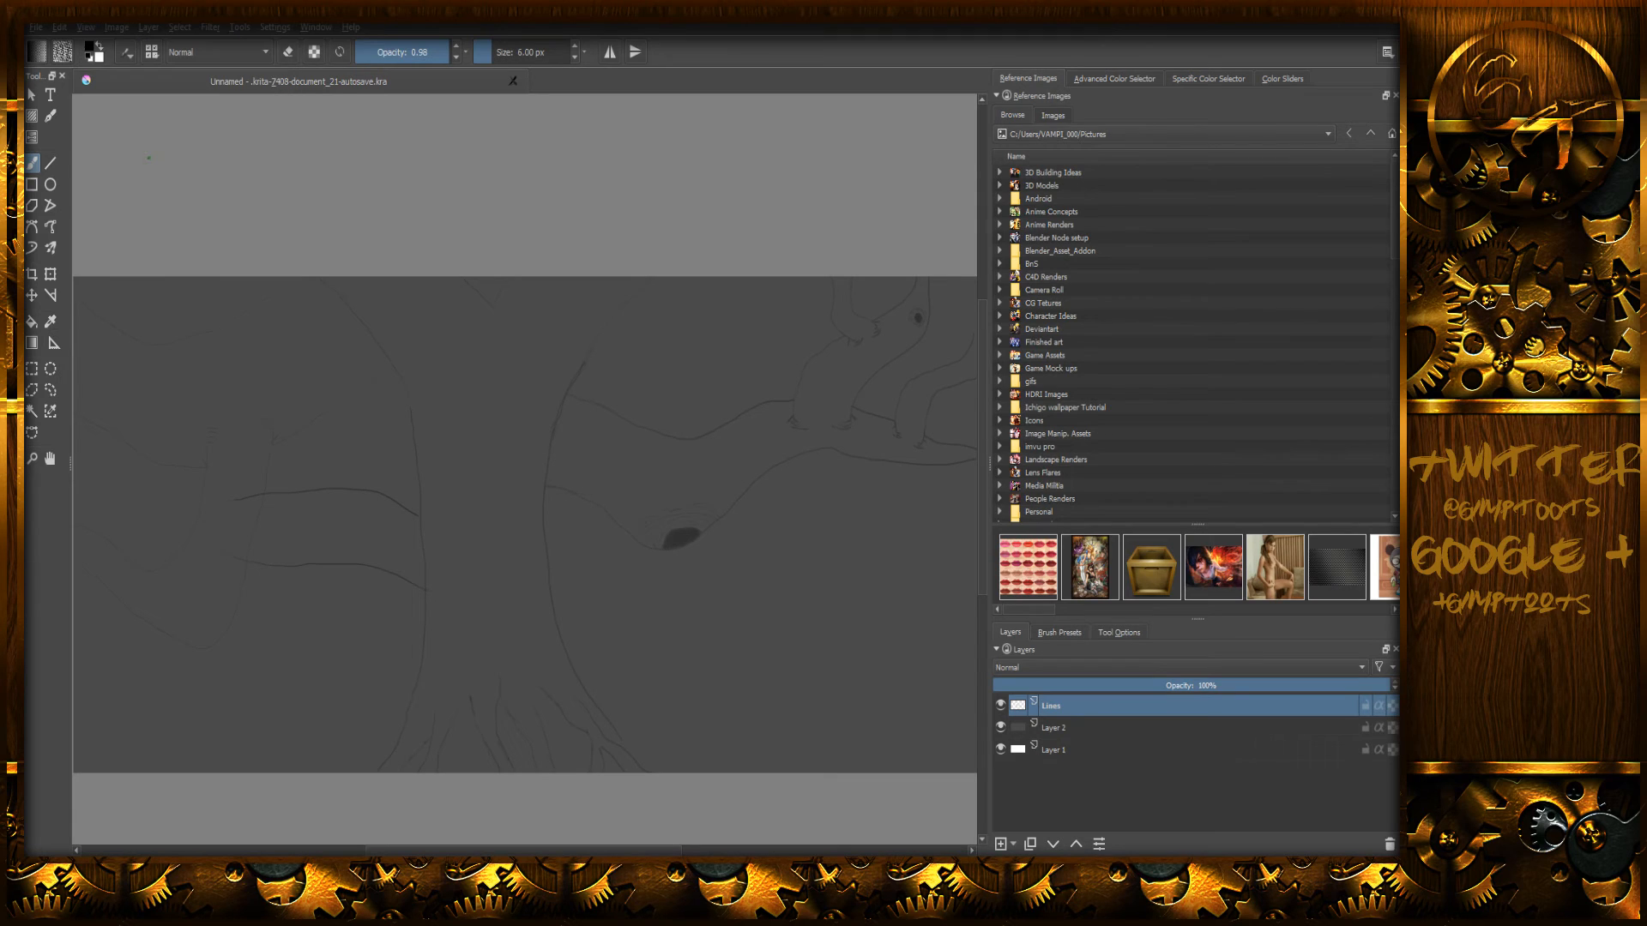
click(85, 28)
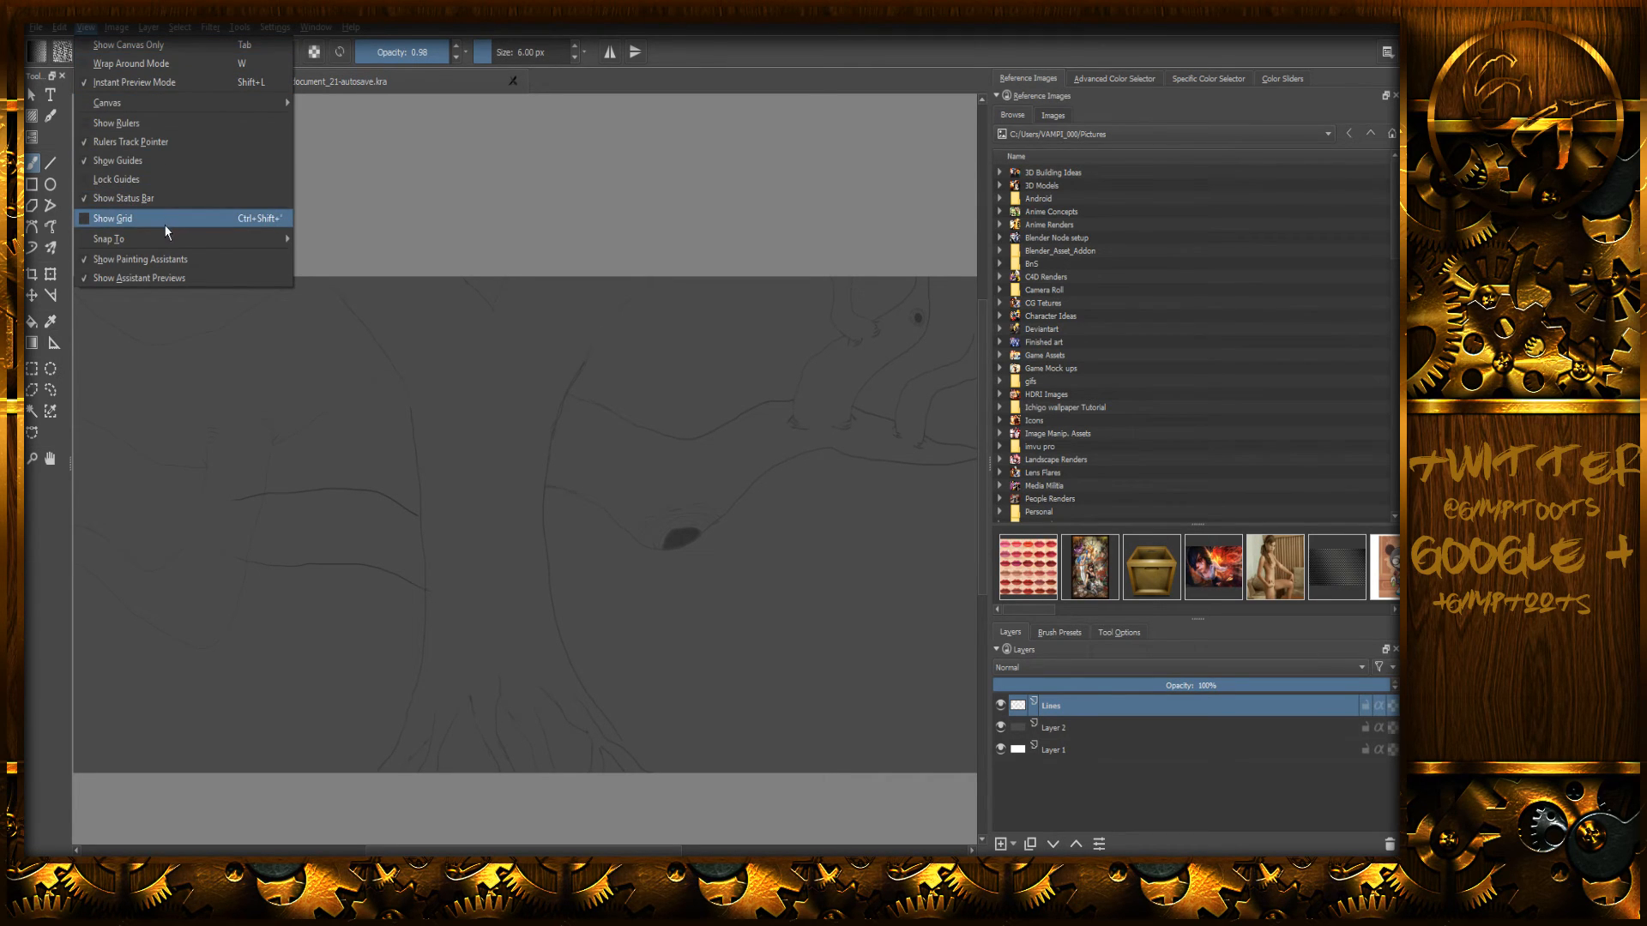
click(151, 123)
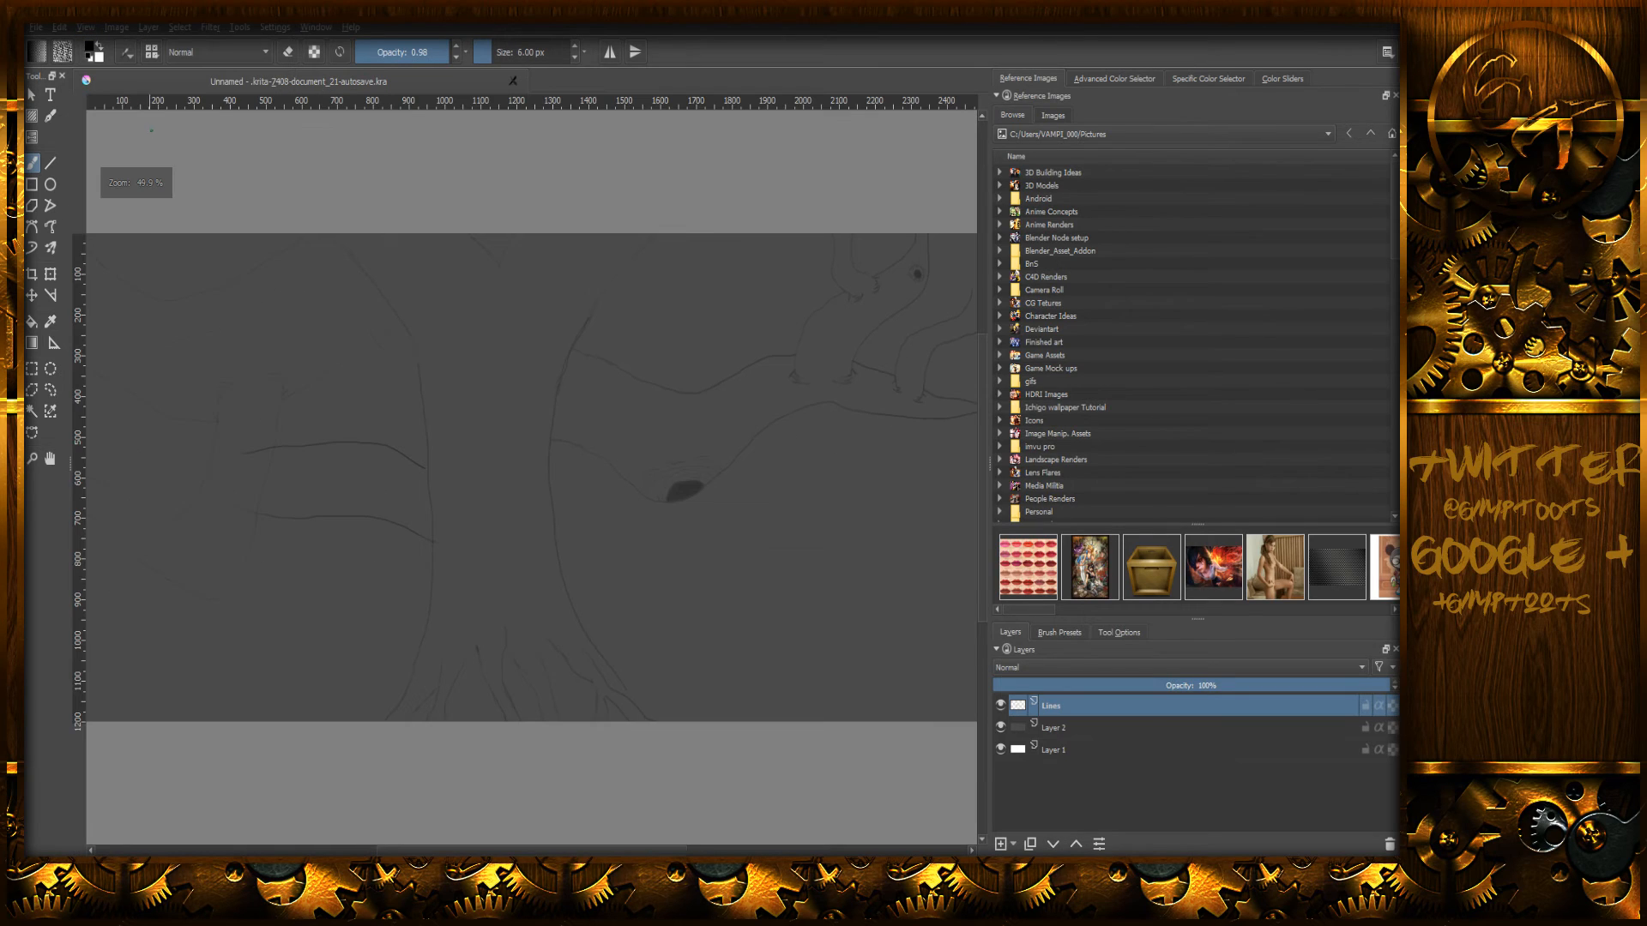
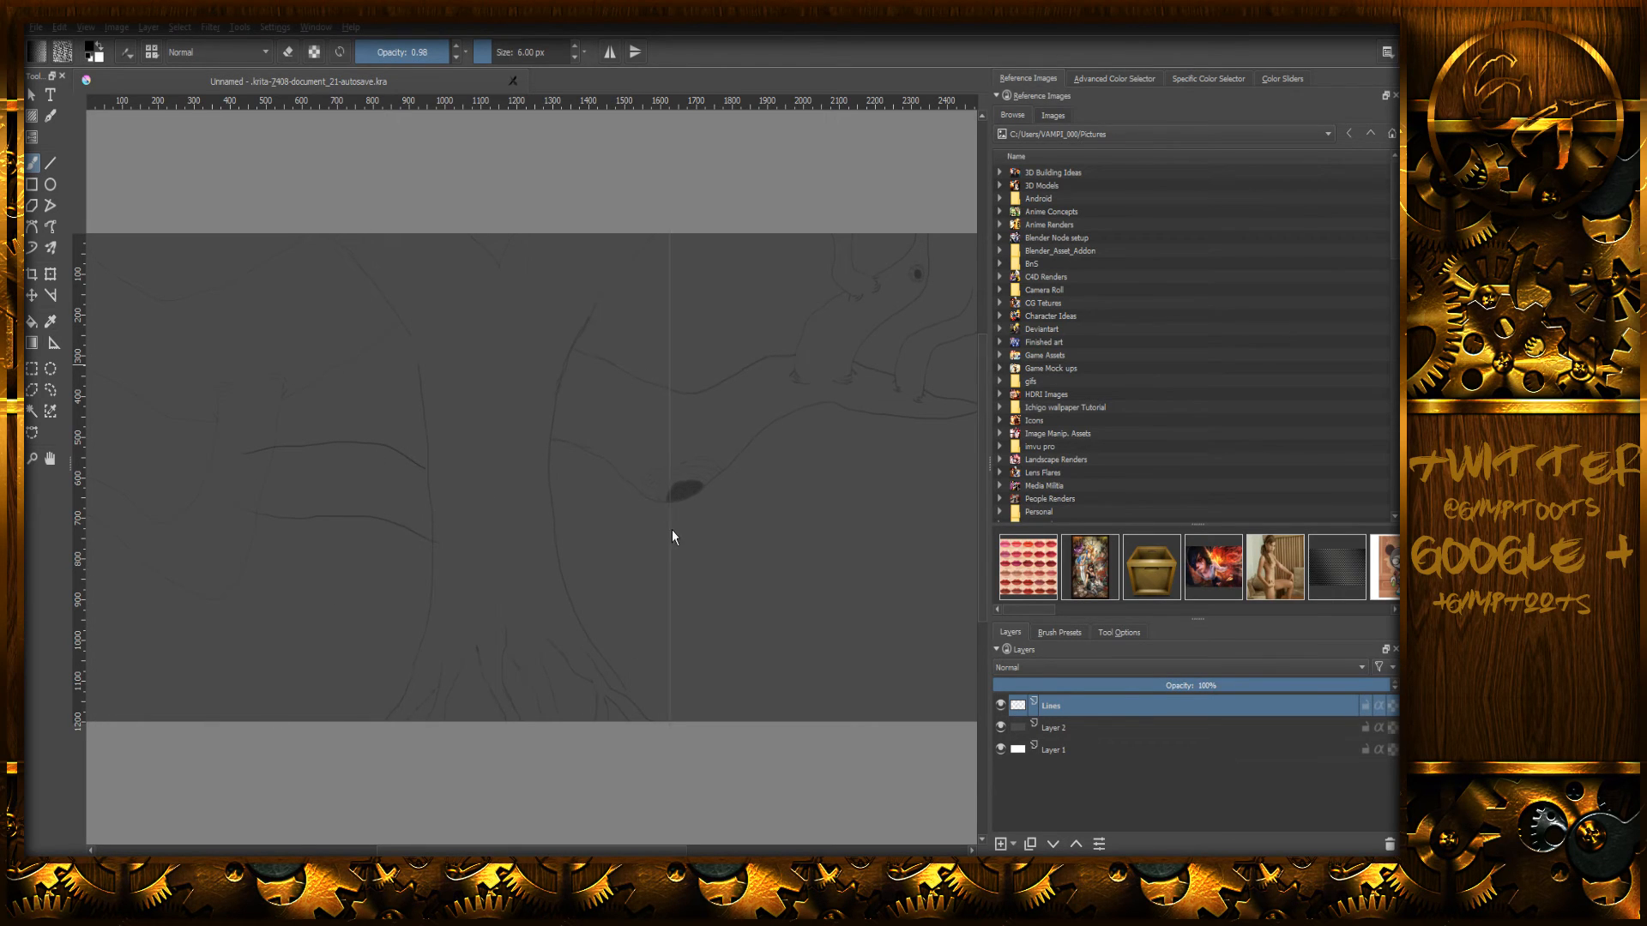
- Try a vertical guide through the knothole on the right limb and remove it
drag(760, 543, 748, 549)
key(ctrl)
drag(935, 282, 912, 337)
key(ctrl+z)
- Show the grid over the canvas and hide it again
click(116, 27)
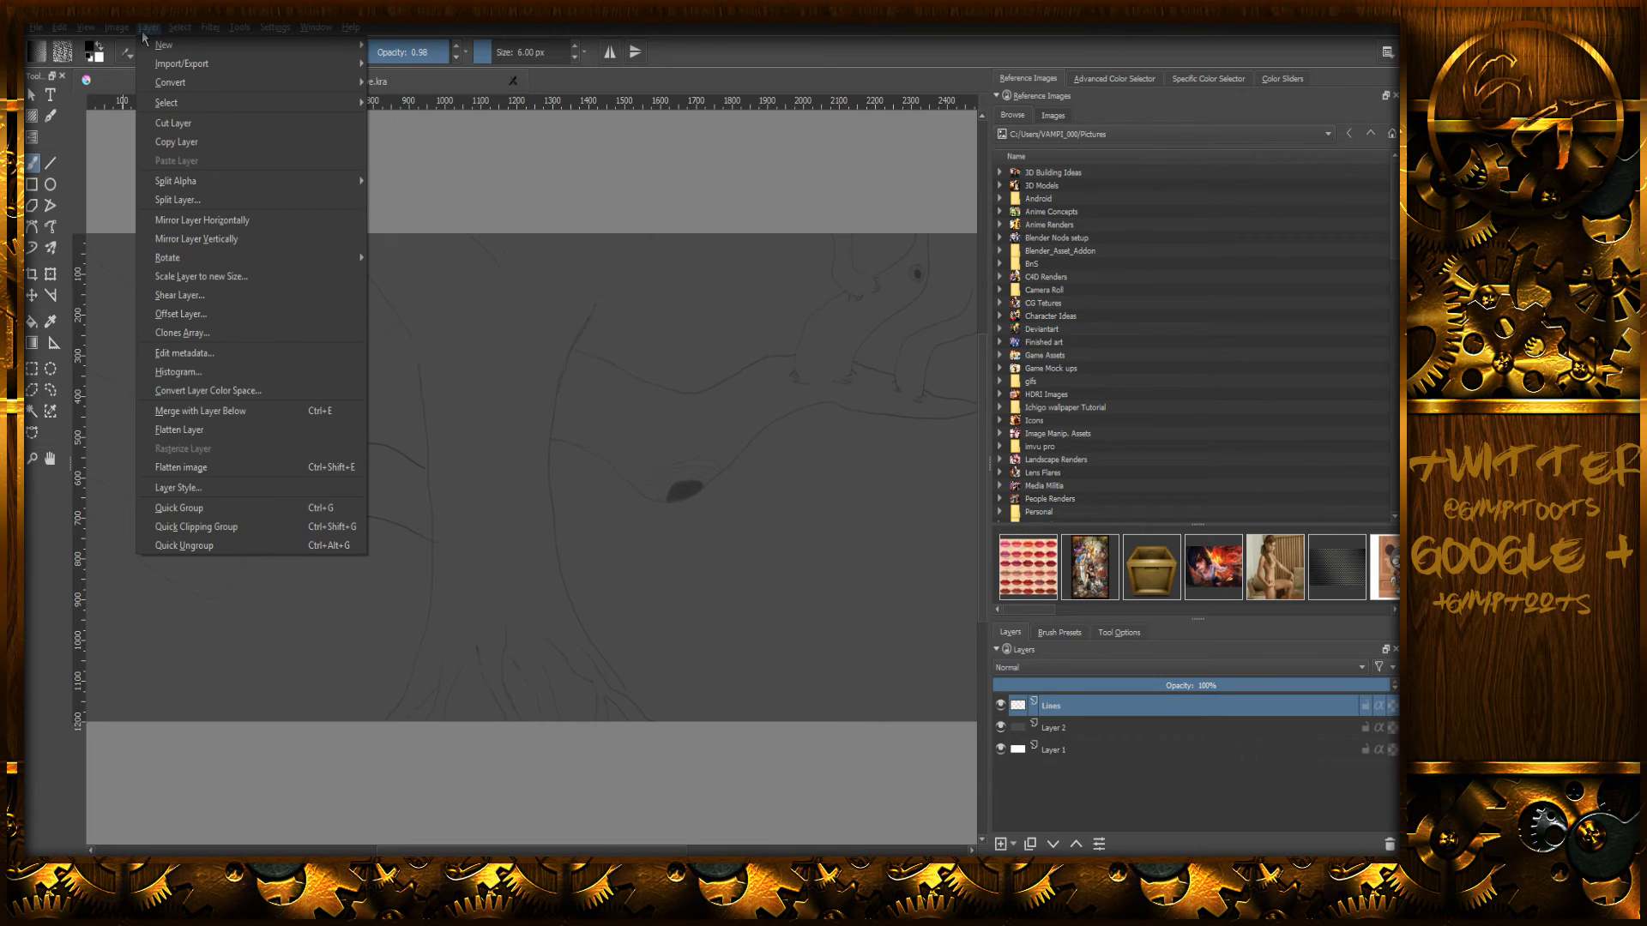
mouse_move(126, 34)
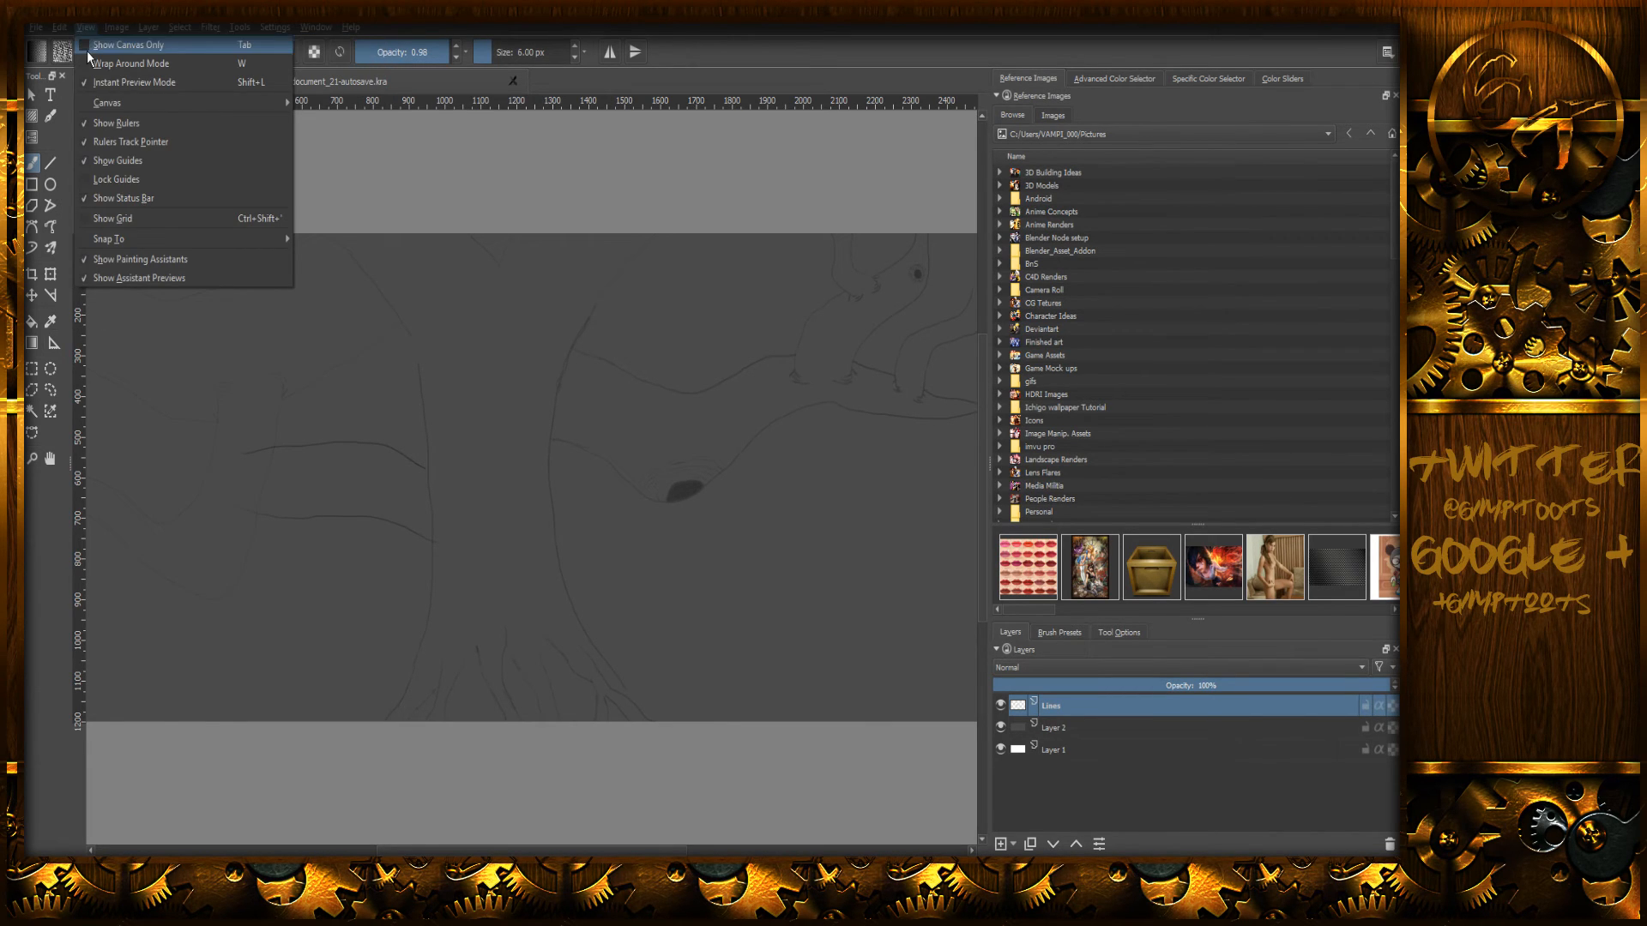
mouse_move(95, 109)
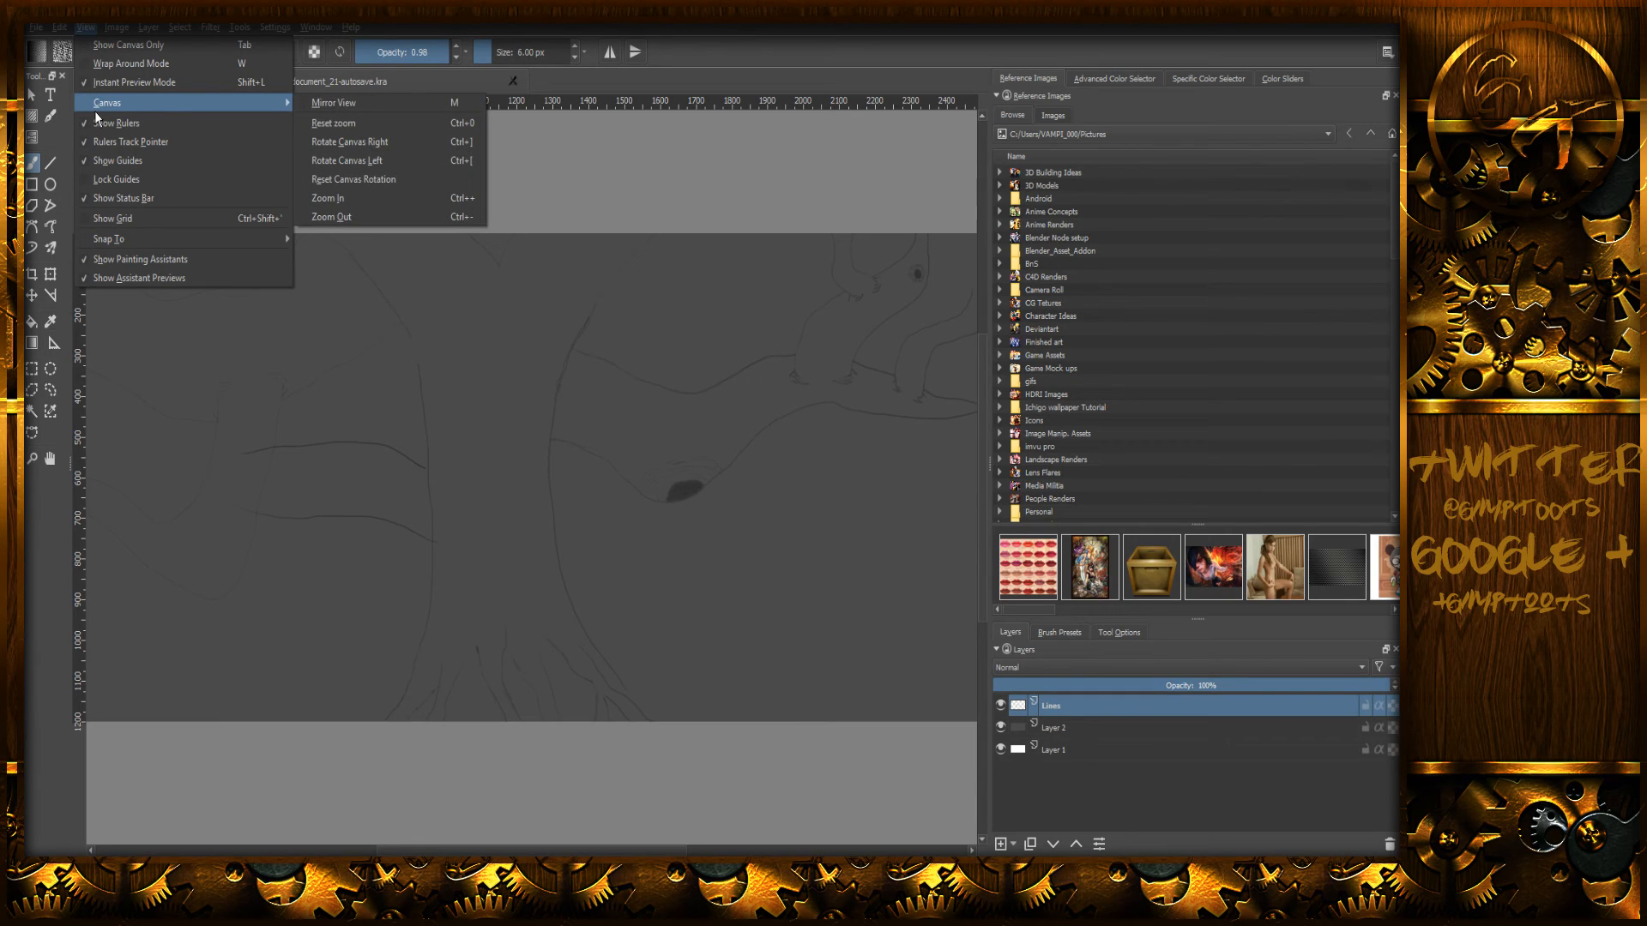
click(131, 218)
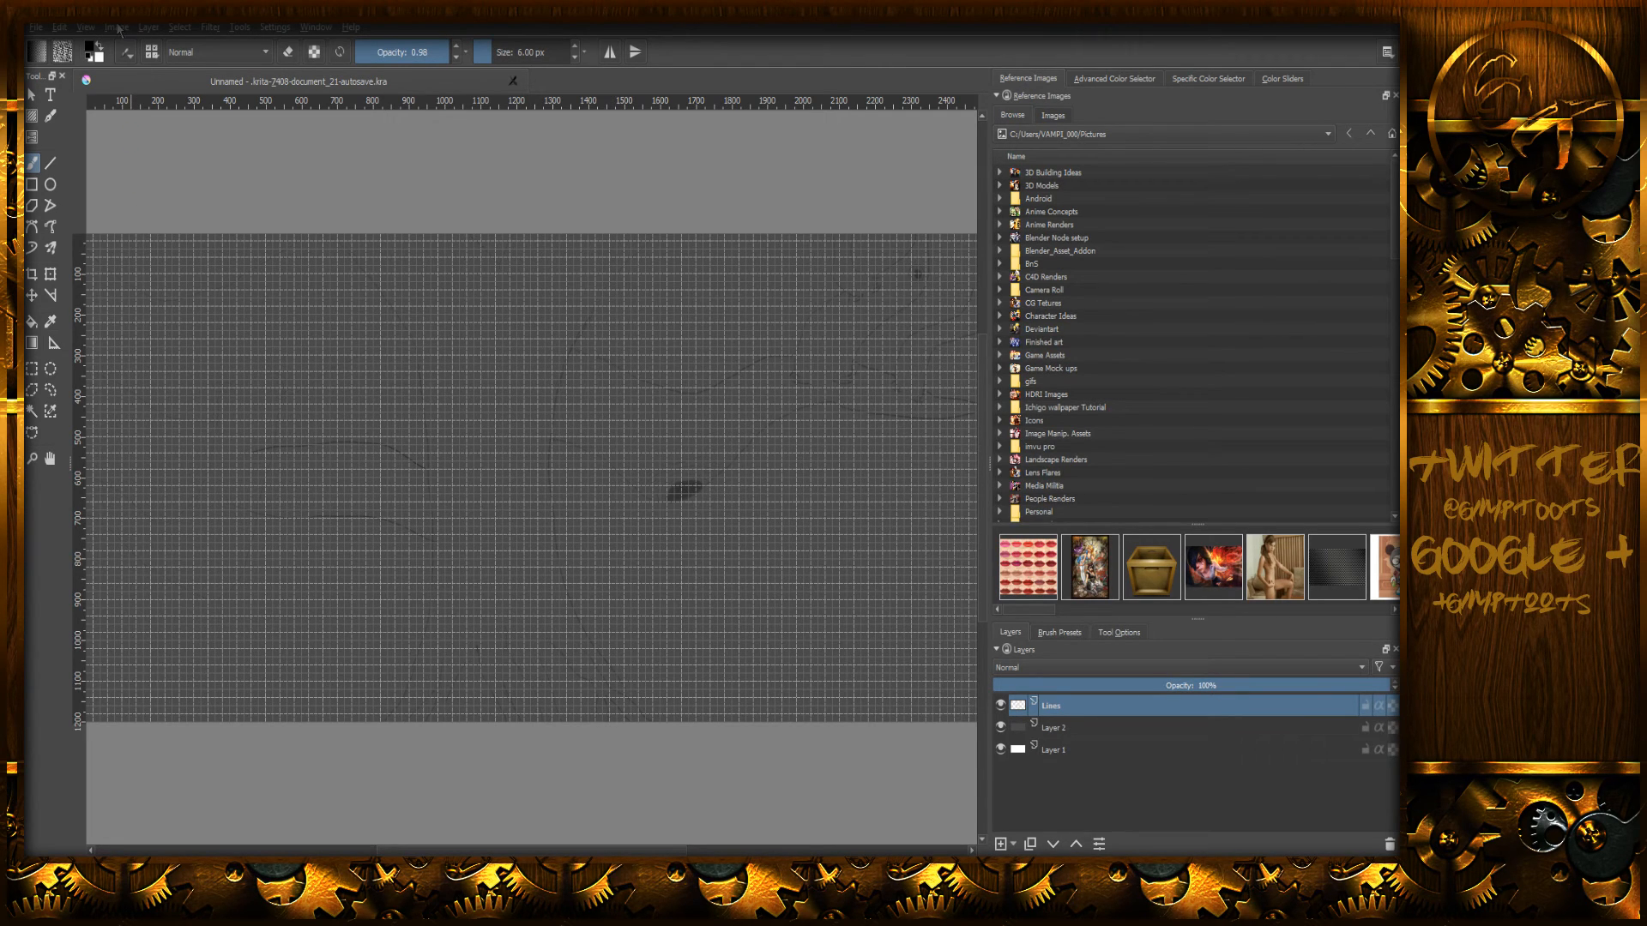
click(84, 27)
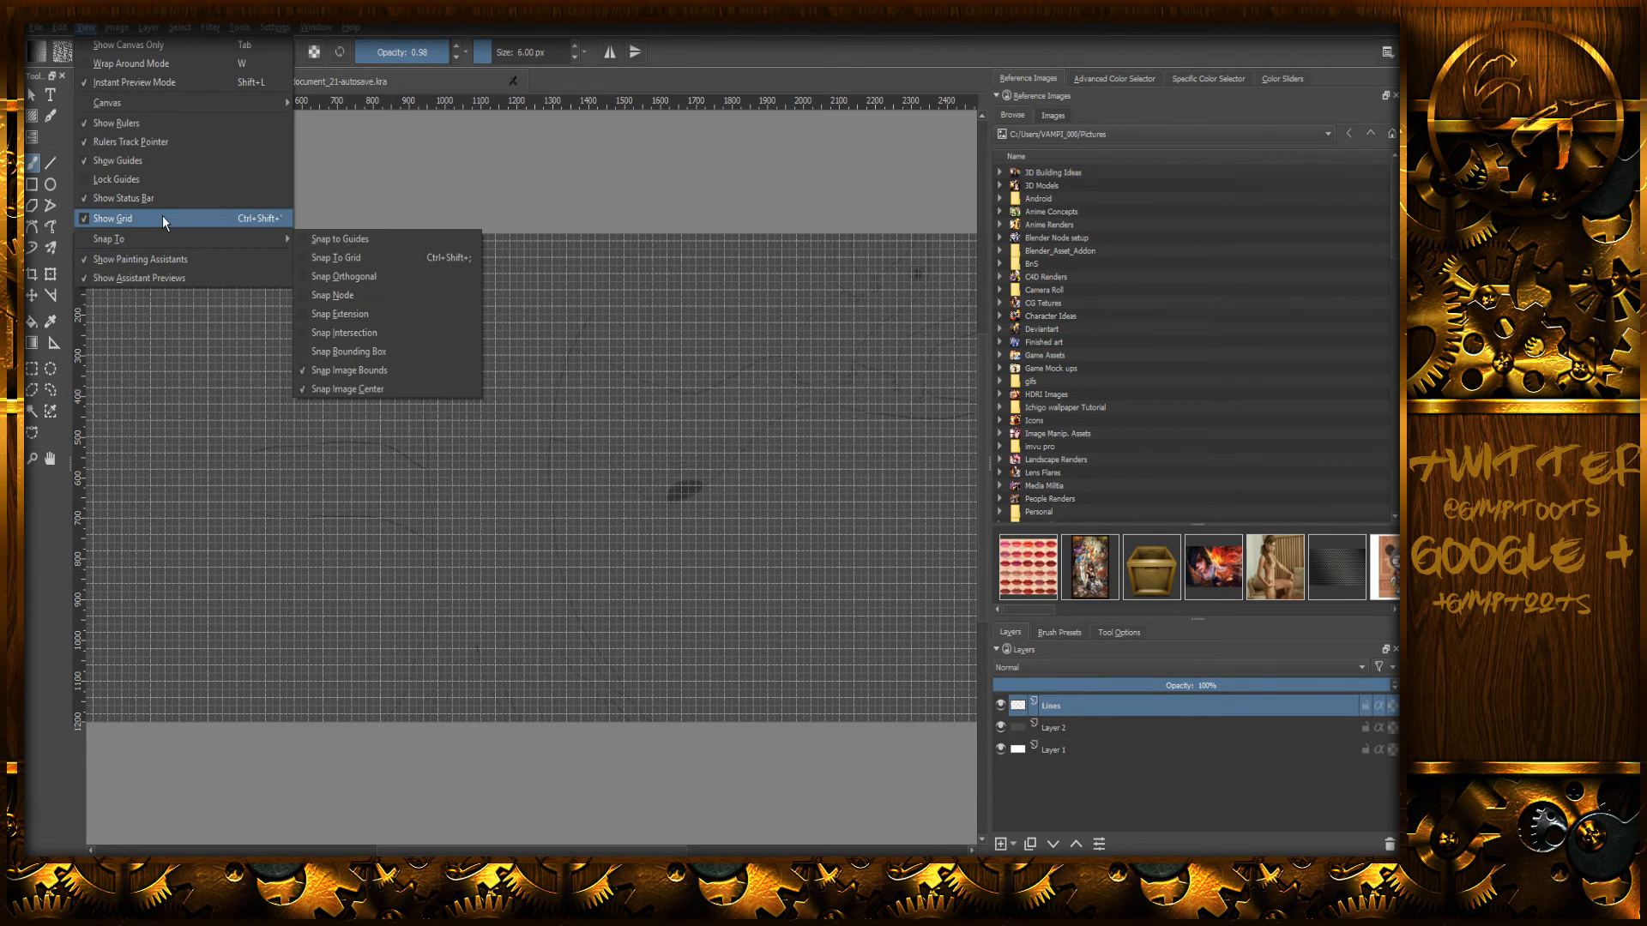
mouse_move(166, 238)
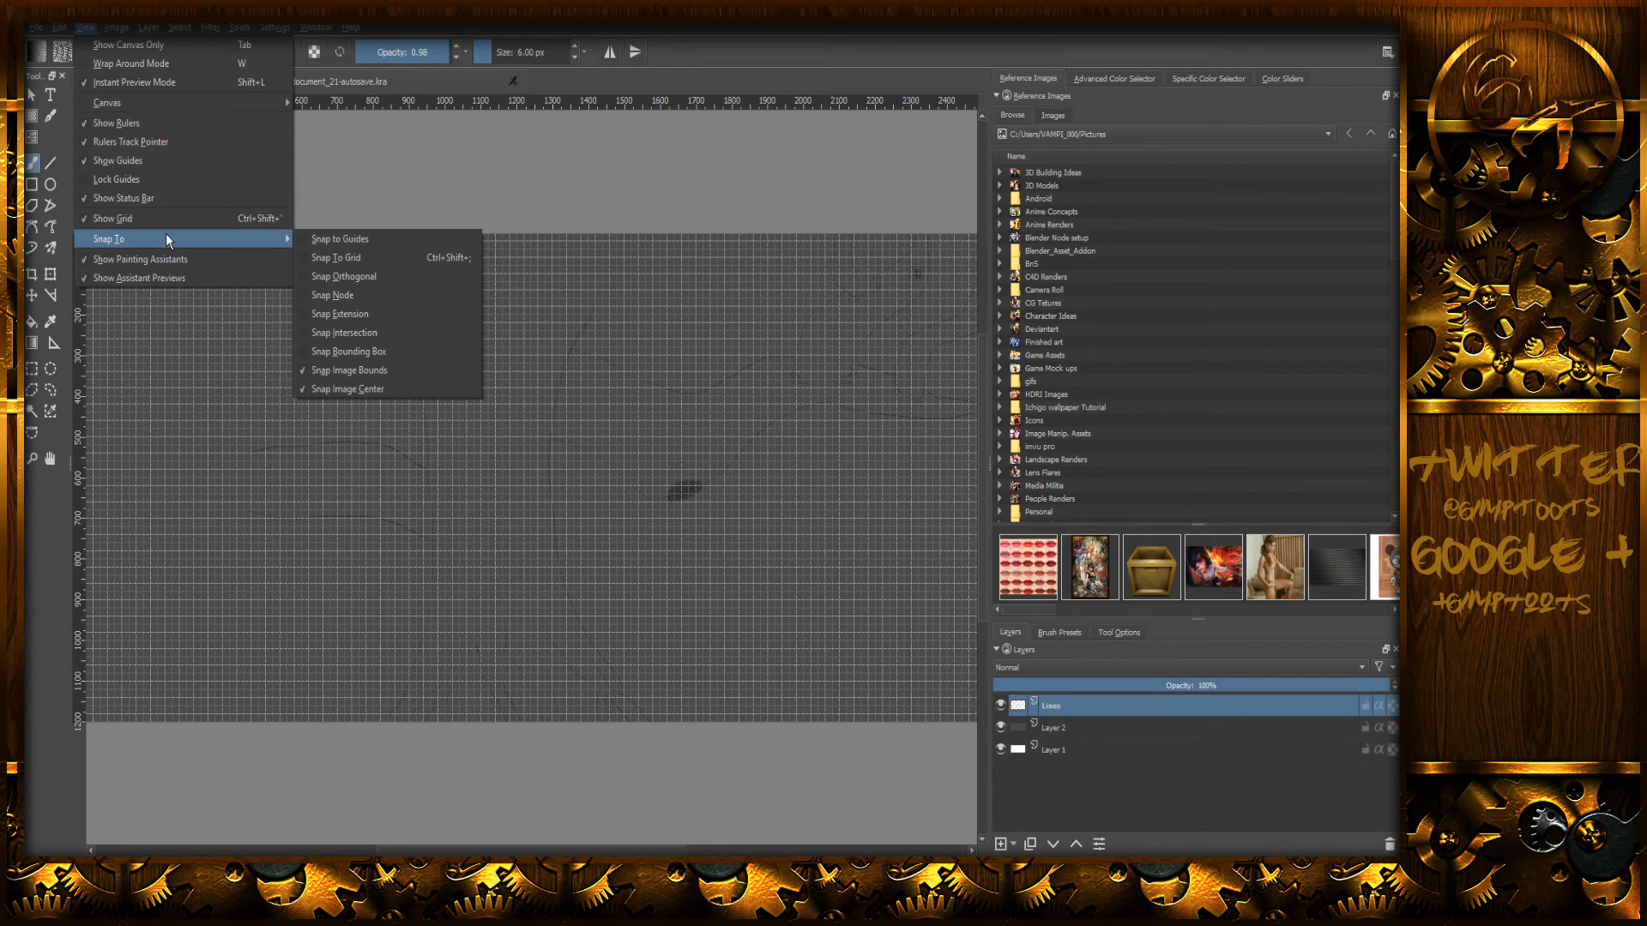
click(163, 212)
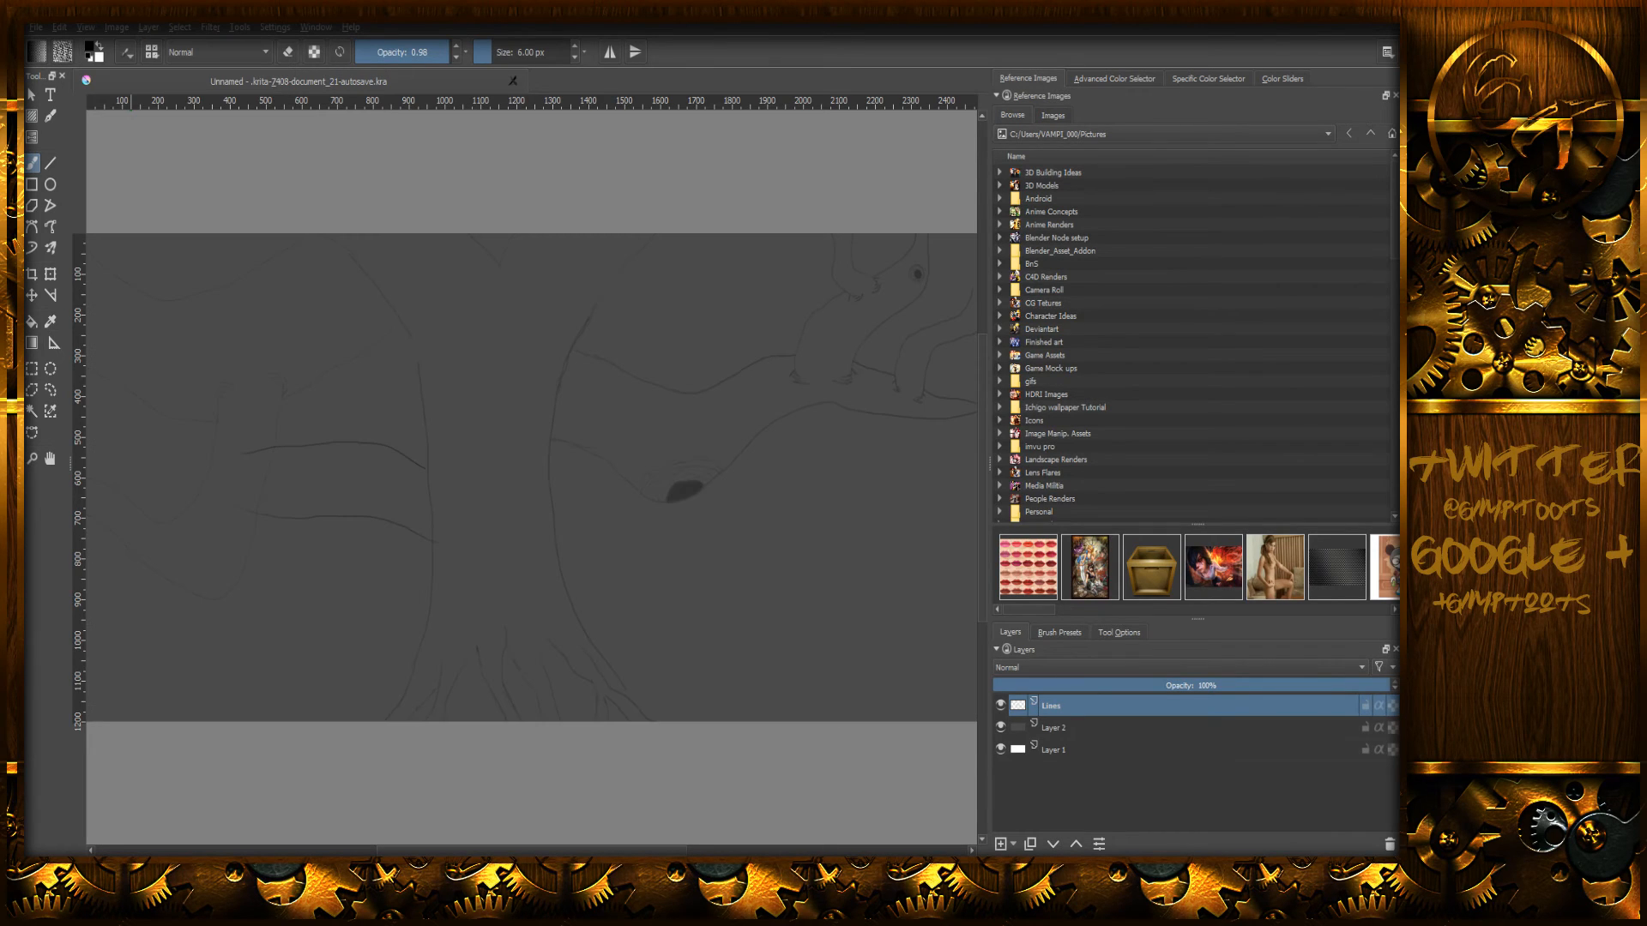
- Hide the rulers around the canvas
click(149, 29)
mouse_move(122, 31)
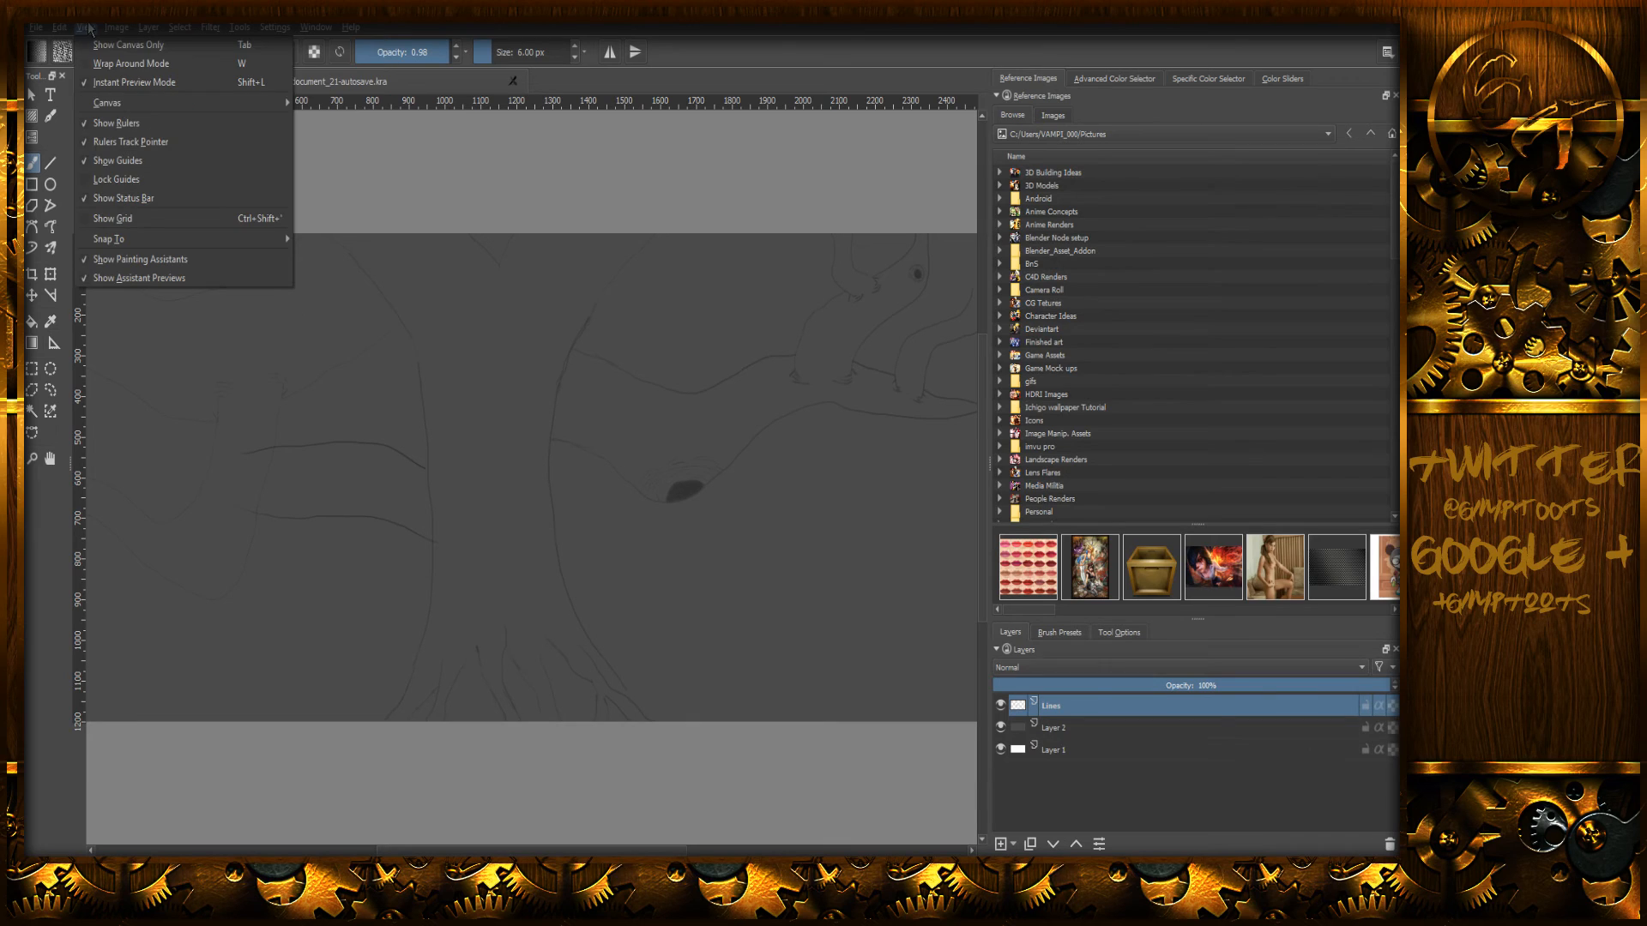
click(126, 123)
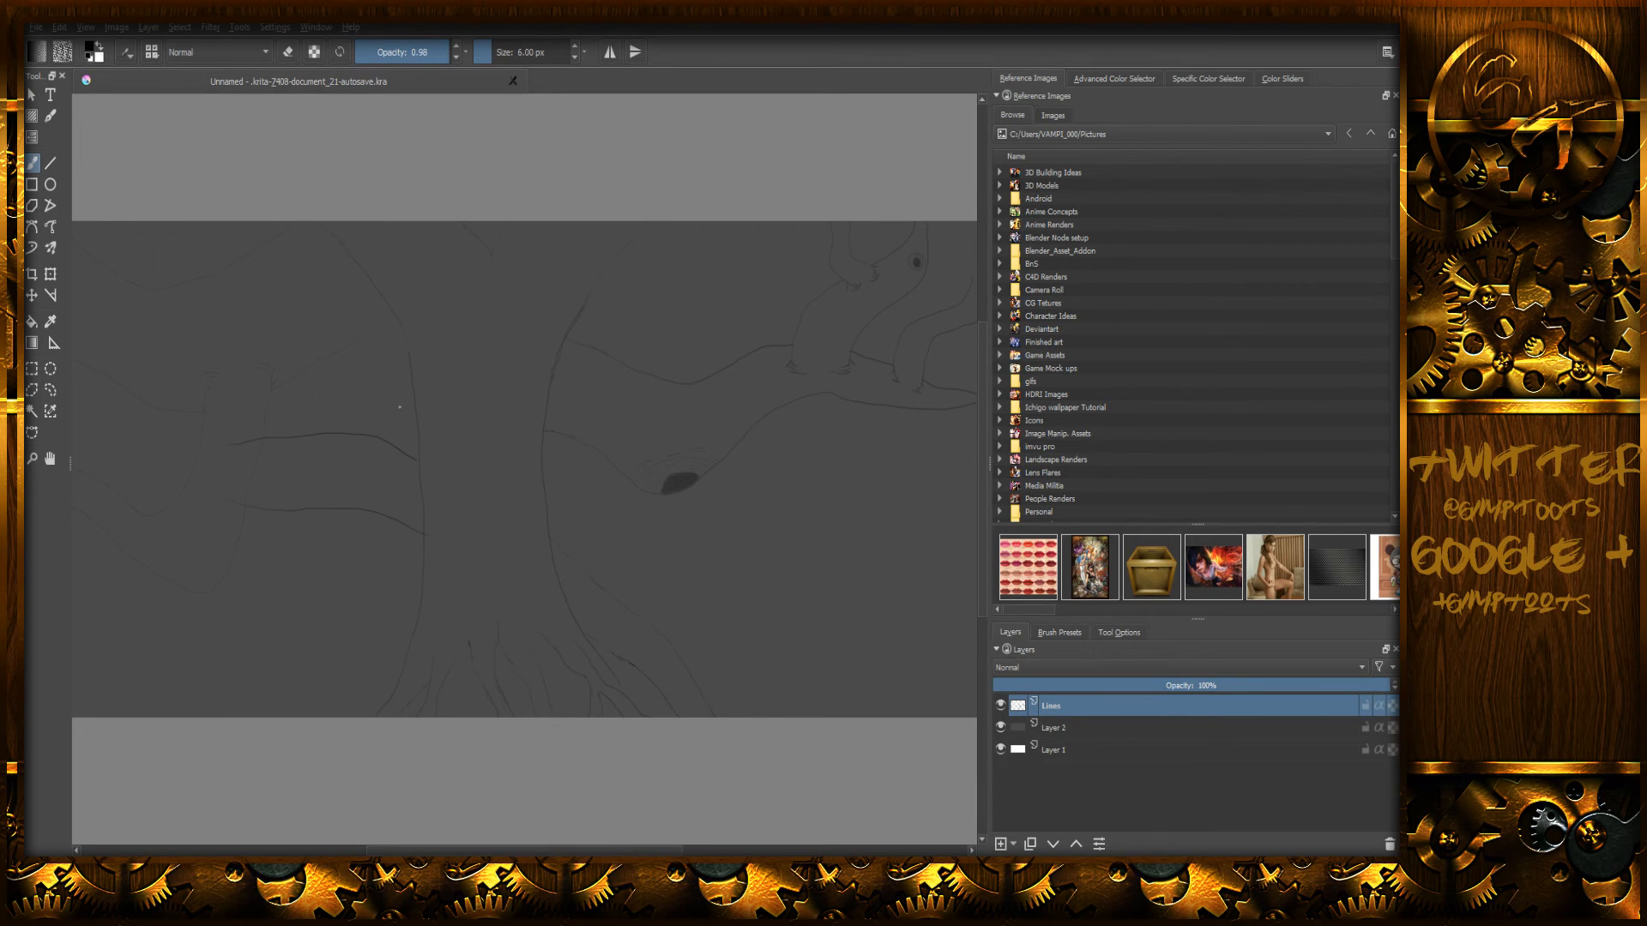
- Erase the faint outer ends of the two new limb lines and the old sketch line crossing between them with the 15 px eraser
ctrl+scroll(418, 459, down, 2)
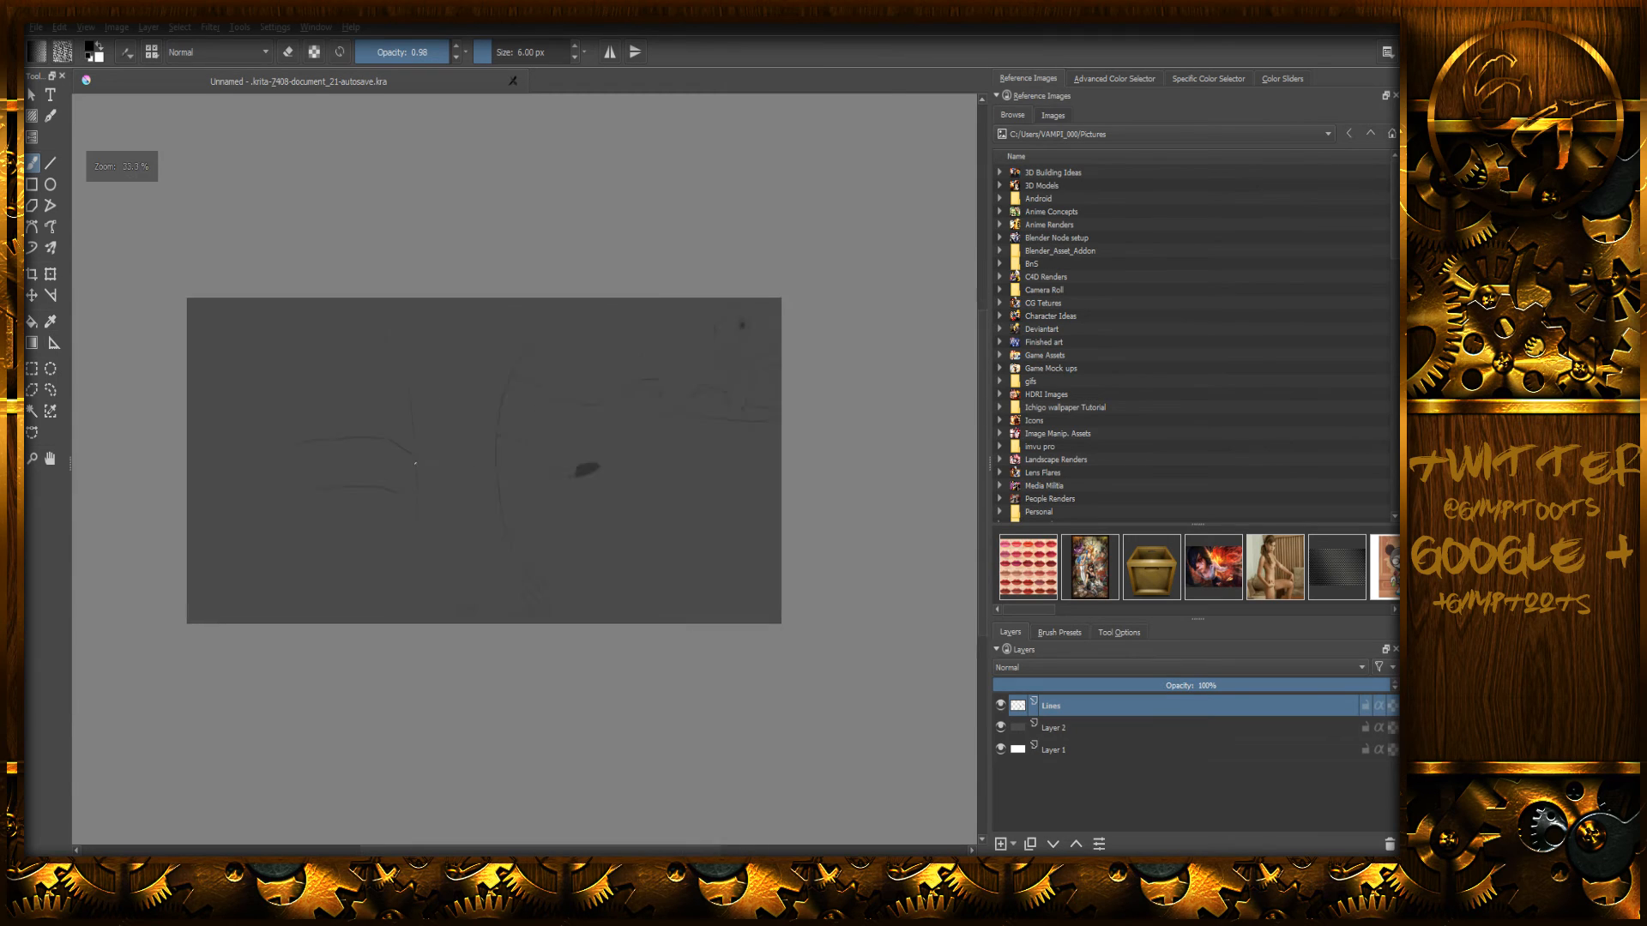
ctrl+scroll(424, 480, up, 4)
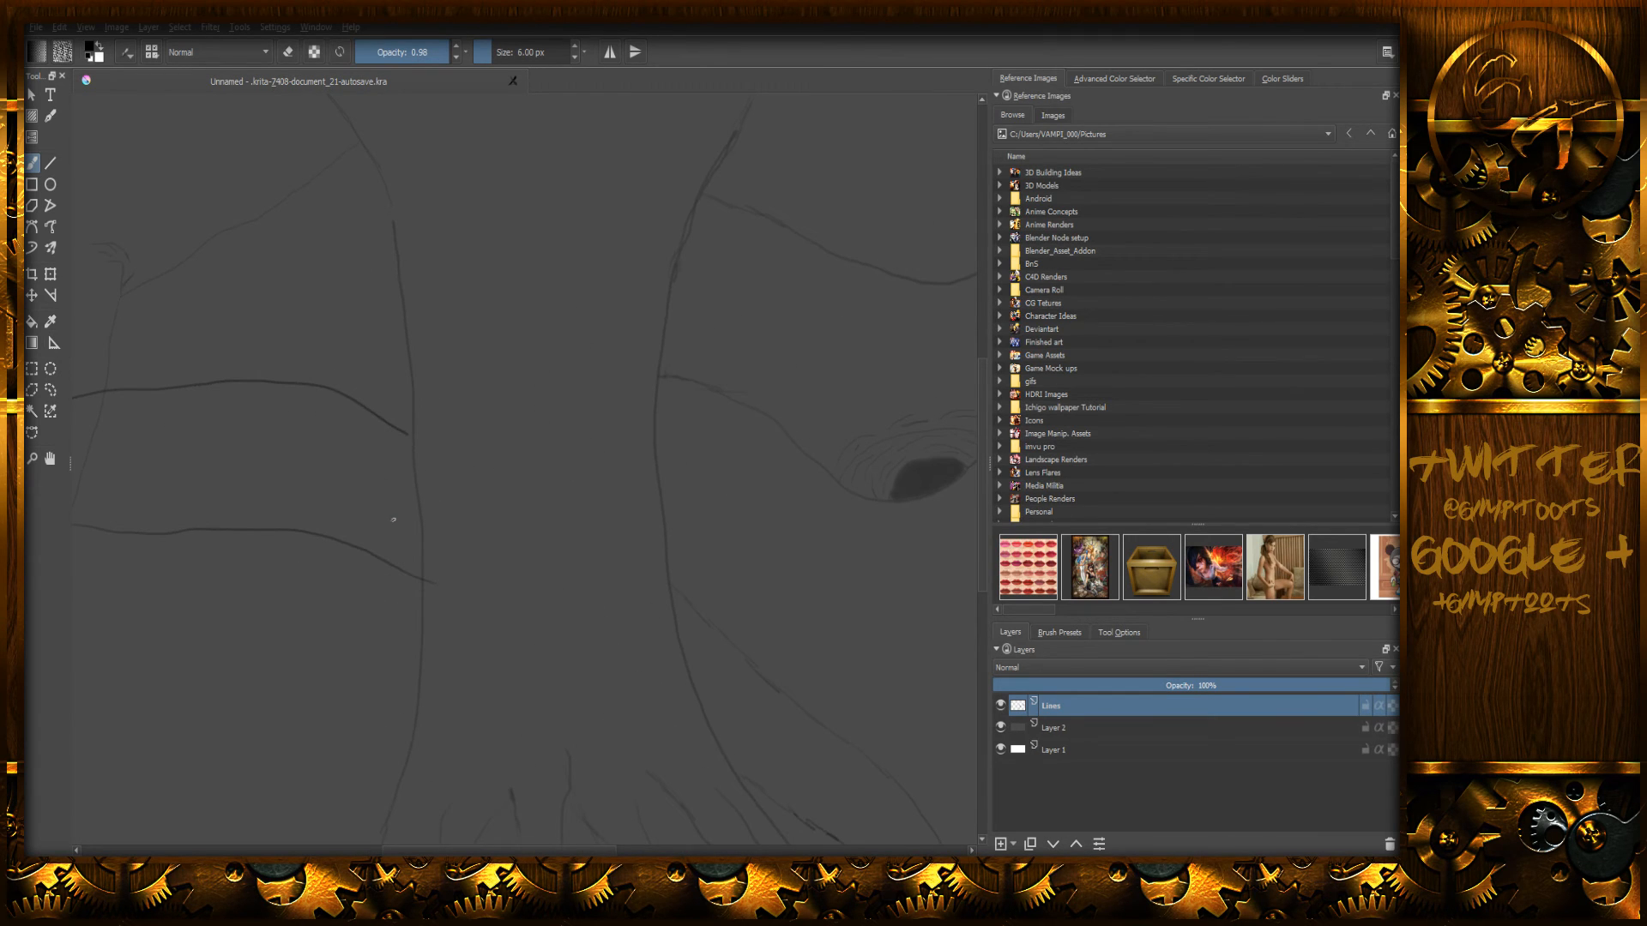
key(e)
key(e)
mouse_move(356, 526)
middle_down()
mouse_move(467, 511)
mouse_move(568, 545)
middle_up()
key(e)
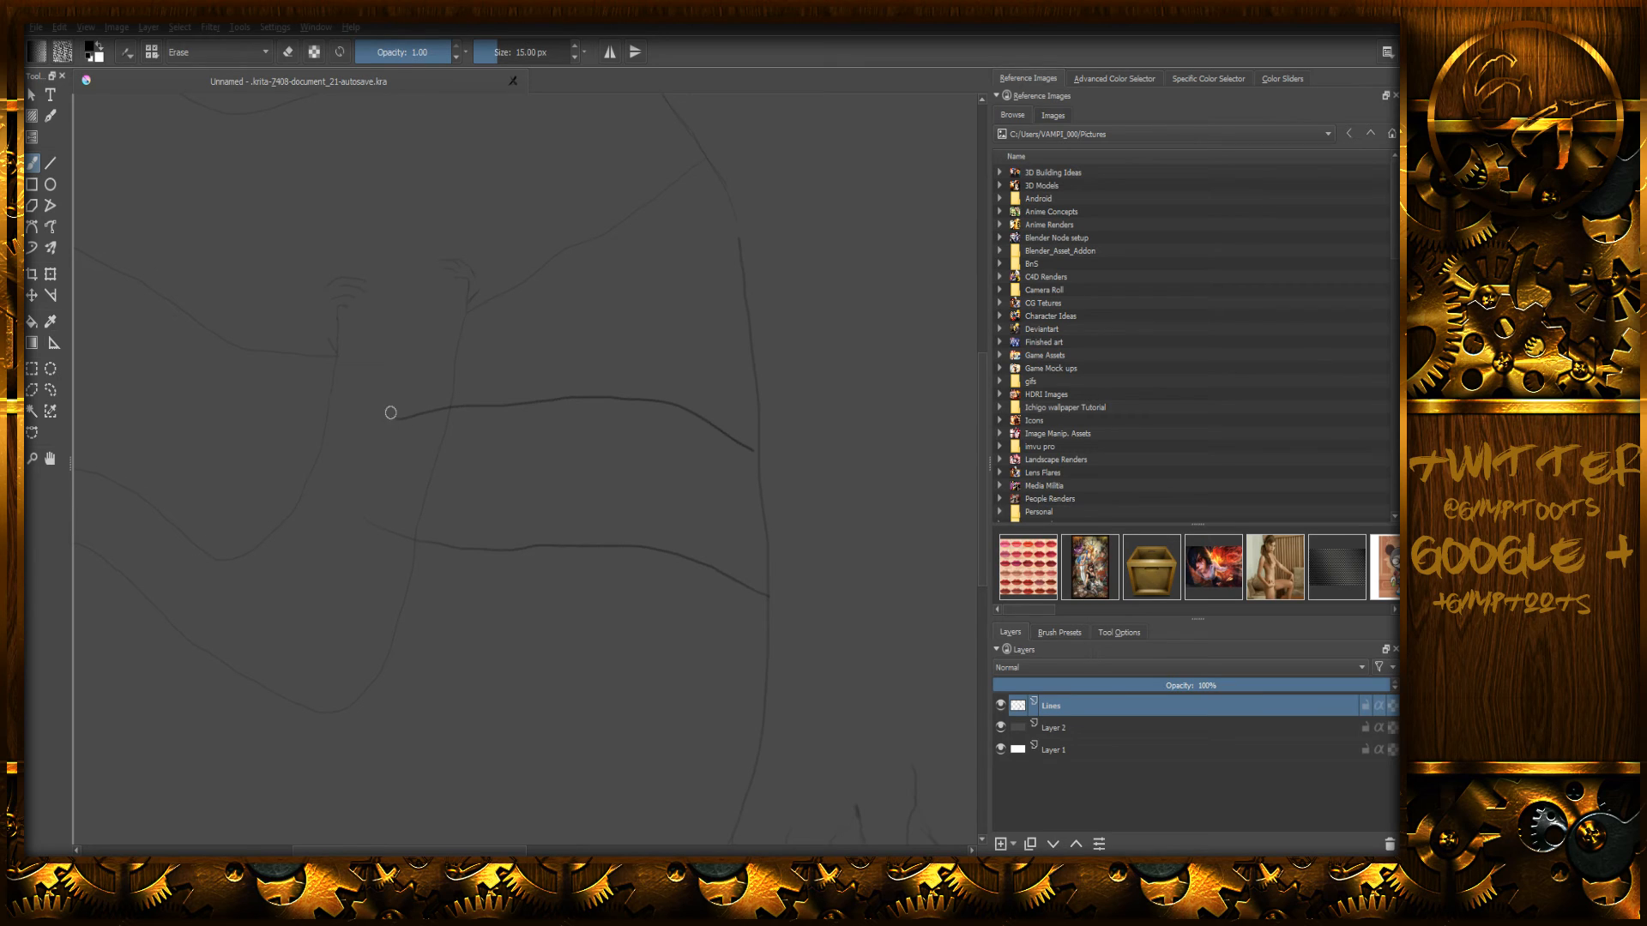
drag(401, 428, 425, 397)
mouse_move(368, 523)
mouse_down()
mouse_move(388, 518)
mouse_move(397, 540)
mouse_up()
drag(450, 416, 428, 499)
- Rotate the canvas clockwise and draw curved bark-fold strokes at the outer end of the upper limb line with the 6 px brush
key(e)
key(6)
key(6)
key(6)
key(6)
key(6)
key(6)
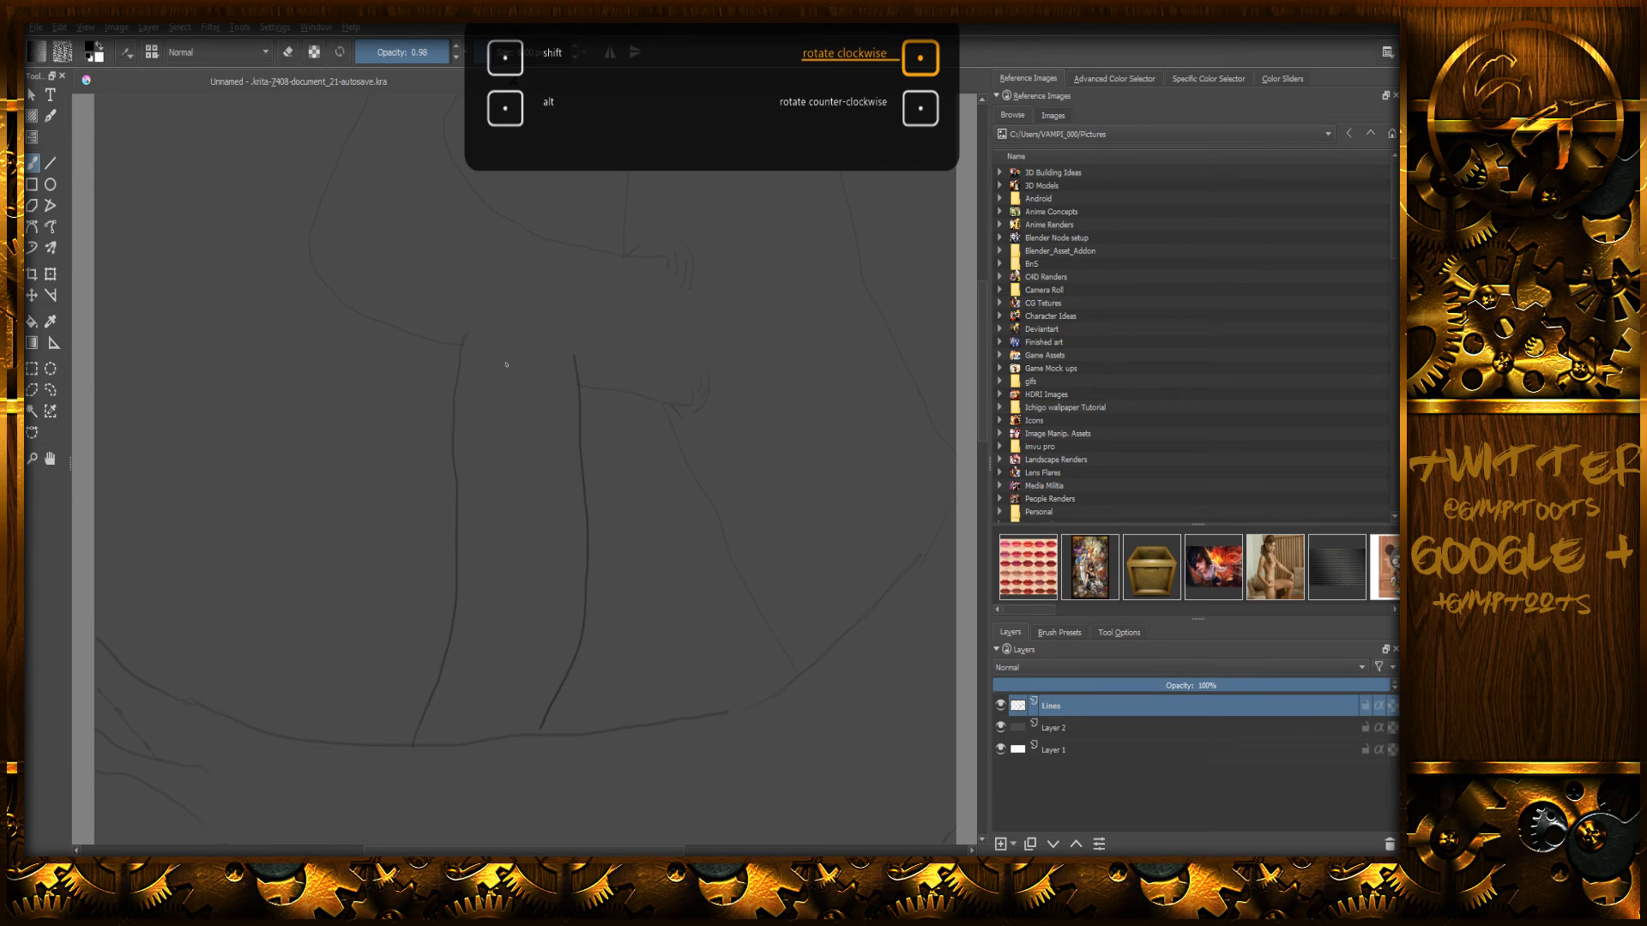
scroll(580, 300, up, 1)
scroll(580, 300, down, 4)
scroll(584, 303, up, 8)
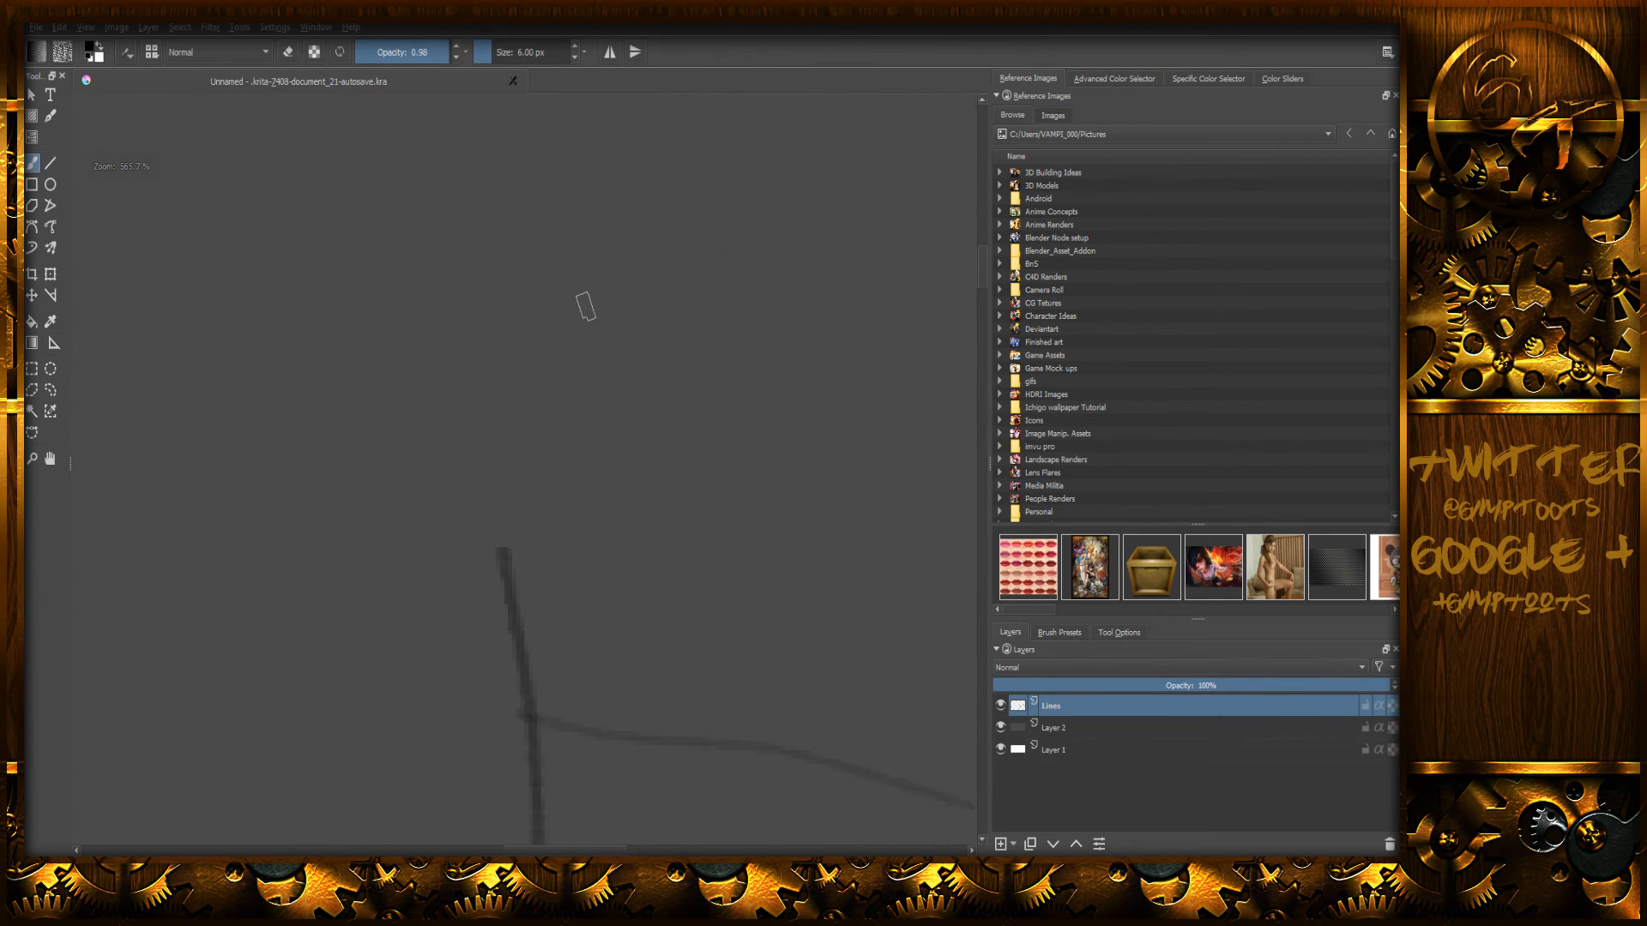
scroll(585, 305, down, 5)
scroll(586, 303, down, 2)
scroll(587, 304, up, 6)
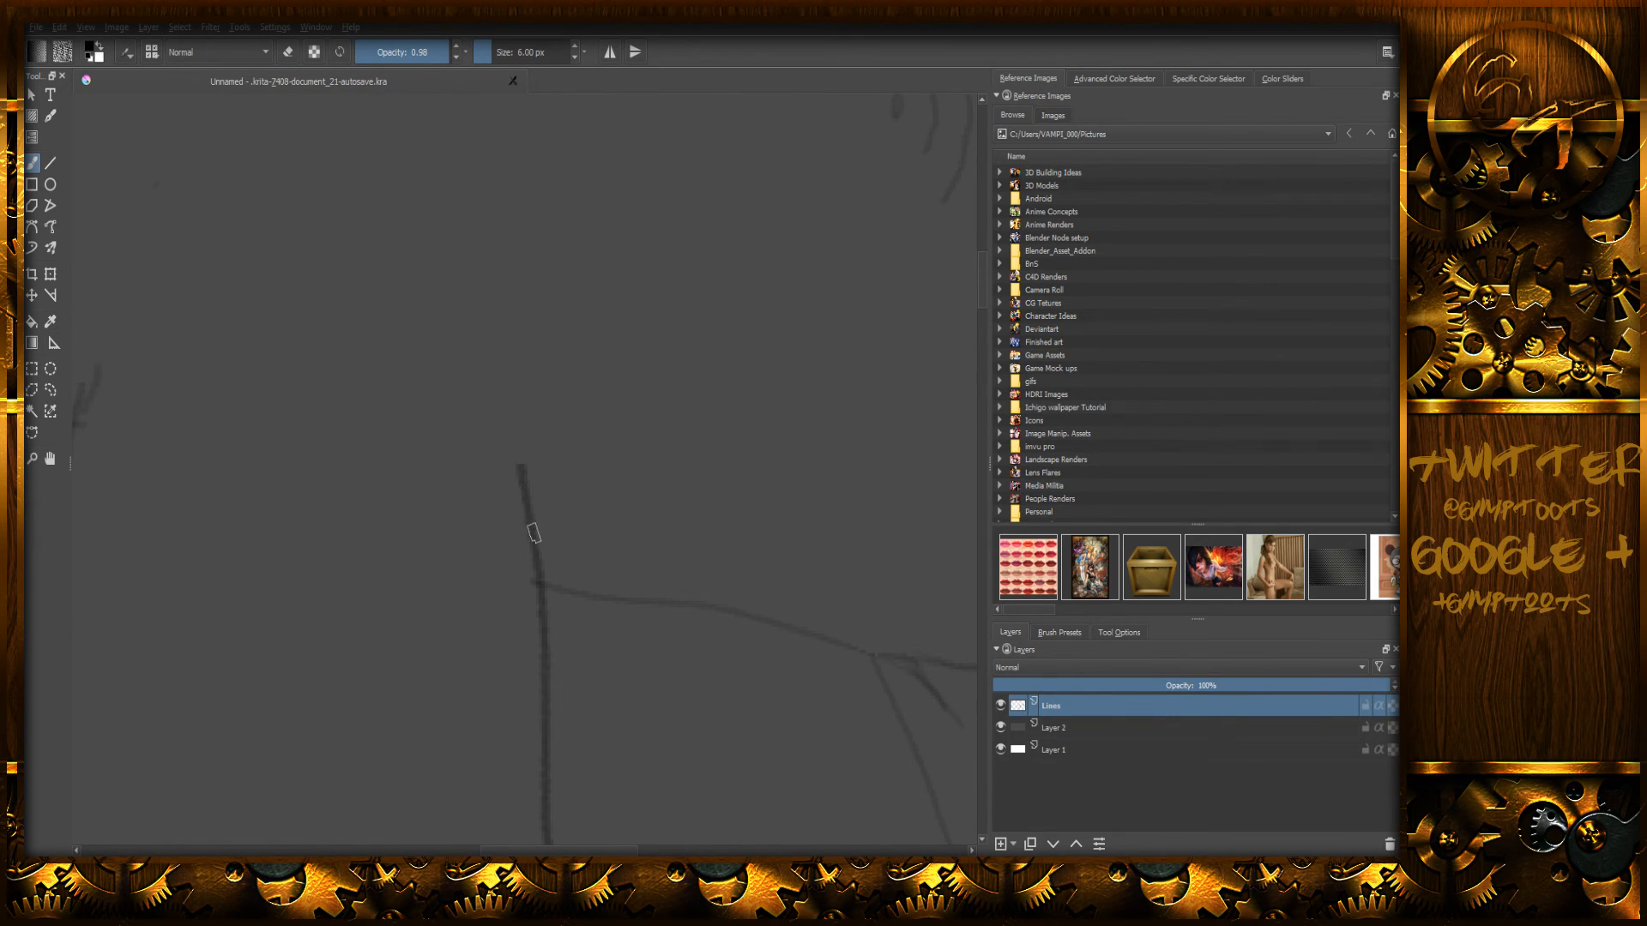
drag(537, 532, 610, 437)
mouse_move(456, 422)
mouse_down()
mouse_move(518, 464)
mouse_move(445, 410)
mouse_move(491, 371)
mouse_move(426, 368)
mouse_up()
drag(591, 399, 366, 355)
- Draw curved bark-fold strokes at the outer ends of both new limb lines with the 6 px brush
mouse_move(416, 404)
middle_down()
mouse_move(609, 471)
mouse_move(573, 434)
middle_up()
mouse_move(452, 426)
mouse_down()
mouse_move(477, 373)
mouse_move(429, 371)
mouse_move(521, 376)
mouse_move(539, 348)
mouse_up()
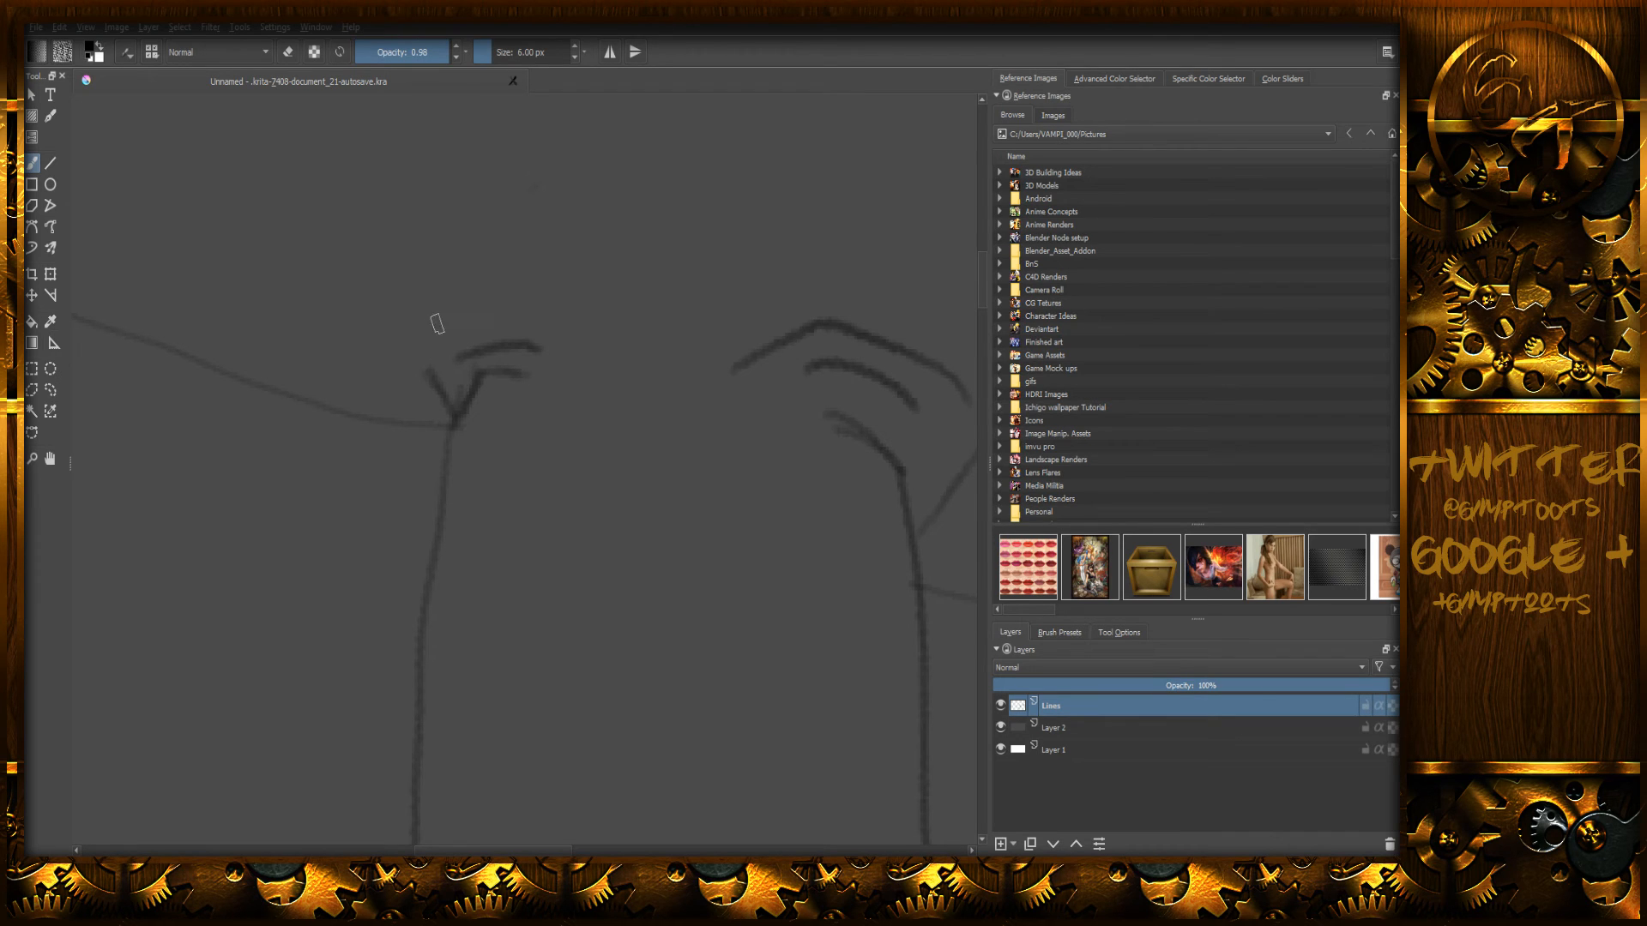
mouse_move(732, 387)
middle_down()
mouse_move(571, 500)
mouse_move(569, 522)
middle_up()
drag(412, 424, 444, 441)
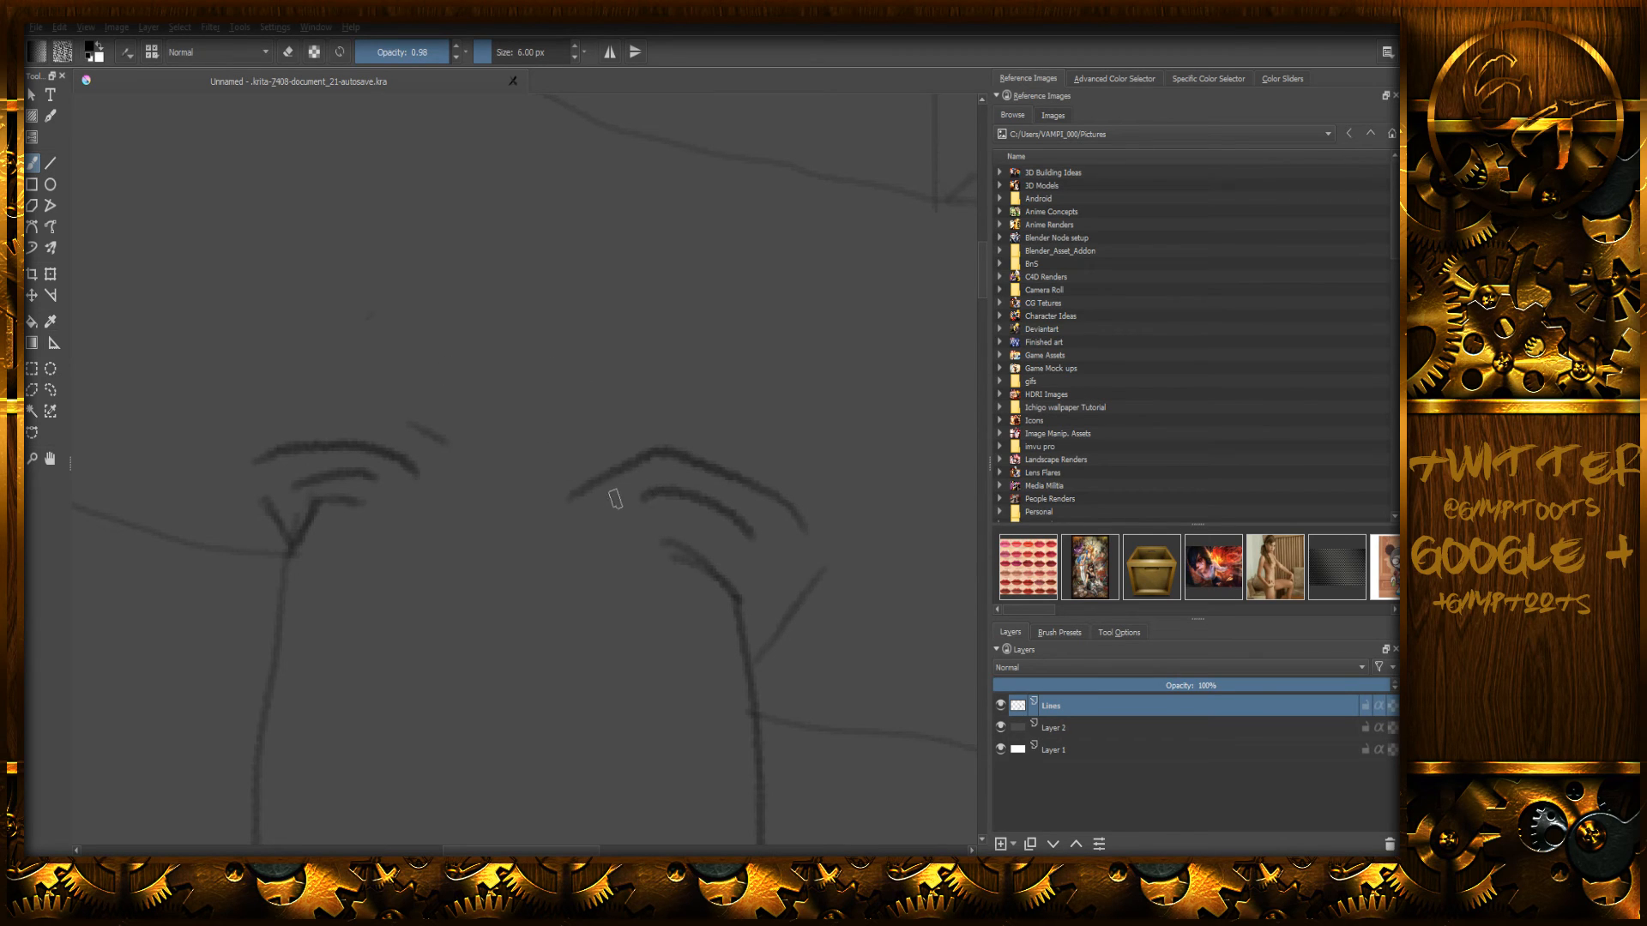
mouse_move(544, 606)
middle_down()
mouse_move(548, 472)
mouse_move(481, 511)
mouse_move(471, 500)
mouse_move(554, 431)
mouse_move(625, 514)
mouse_move(497, 460)
mouse_move(537, 477)
mouse_move(543, 436)
middle_up()
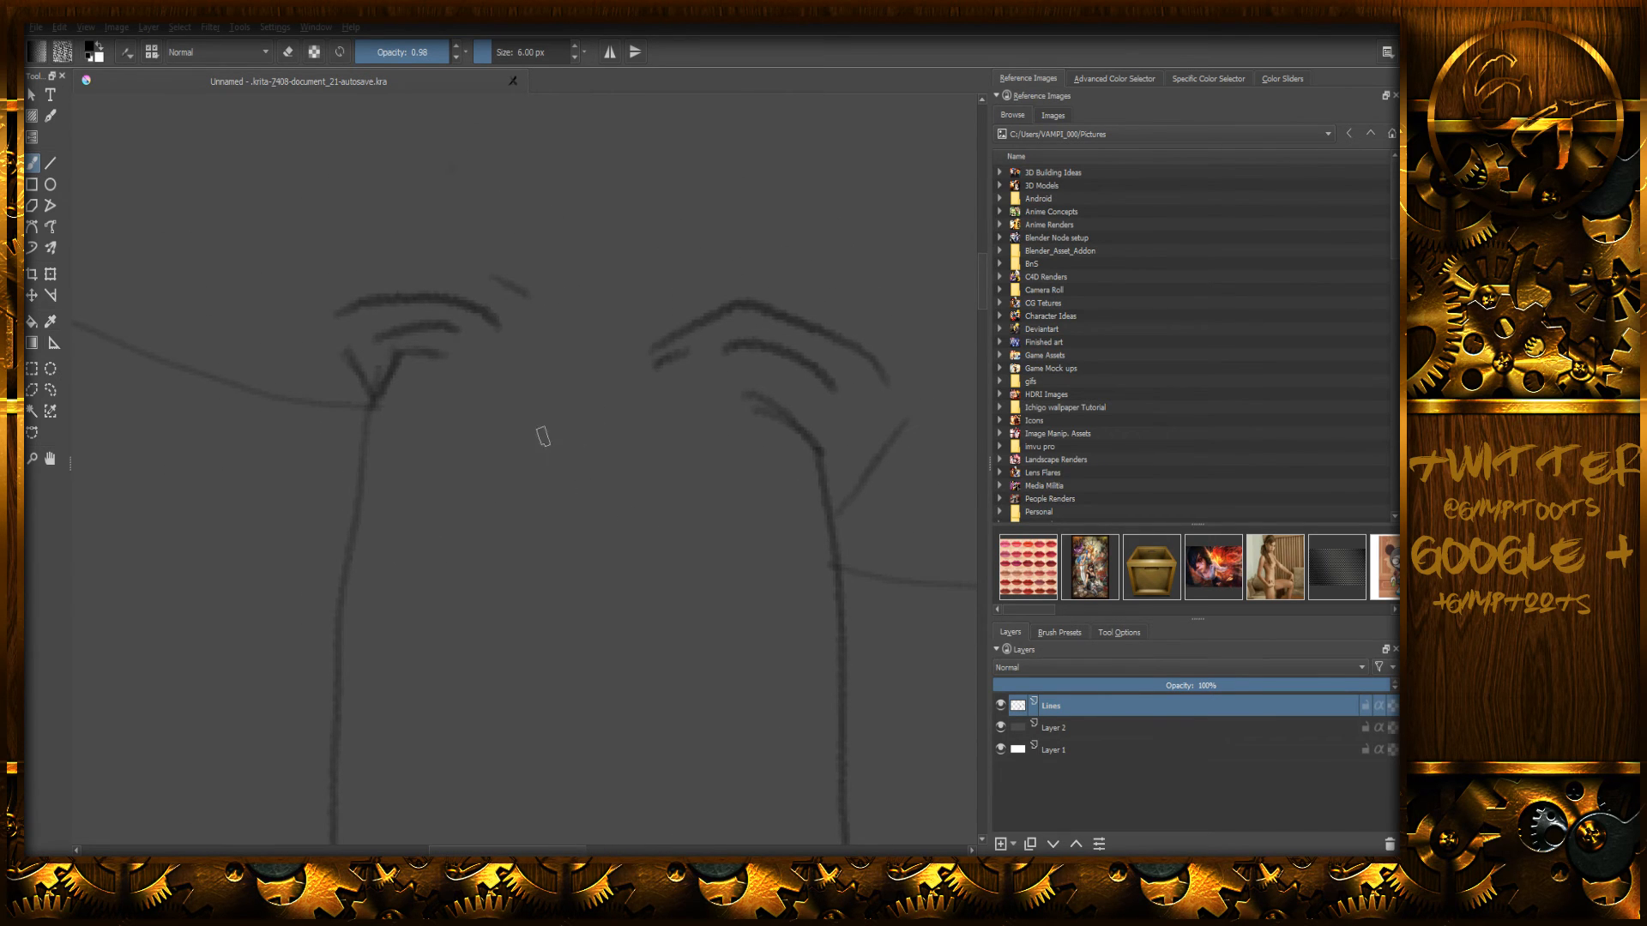
- Rotate the canvas back counter-clockwise to its upright orientation
scroll(551, 397, up, 3)
scroll(569, 372, down, 6)
scroll(575, 366, up, 2)
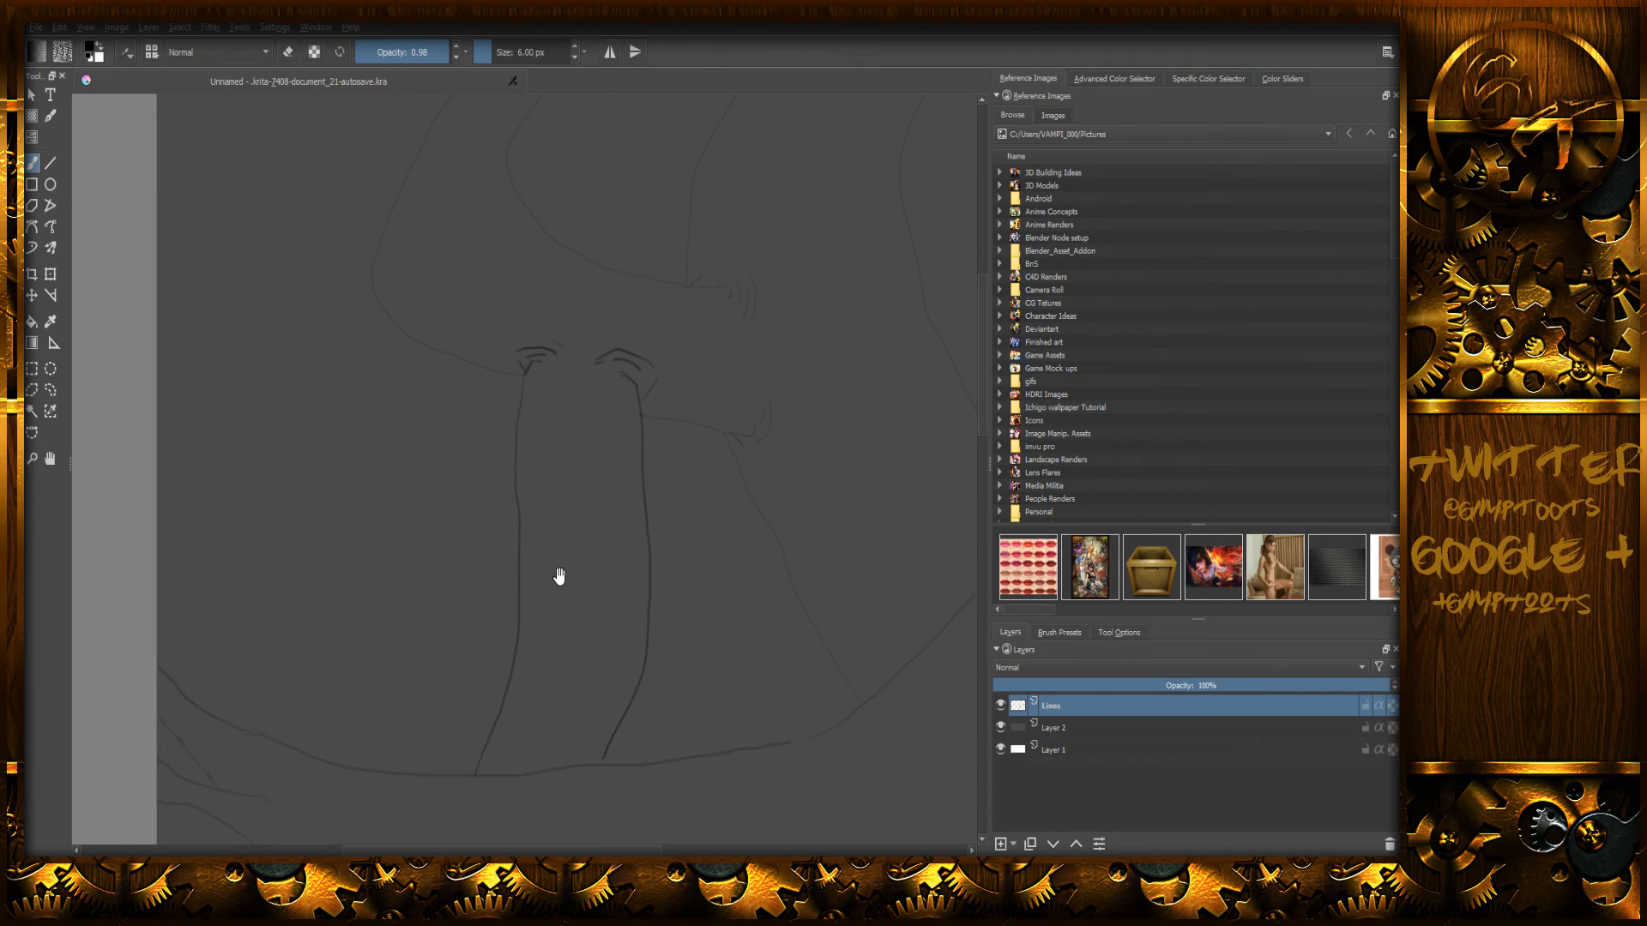
middle_drag(566, 587, 543, 497)
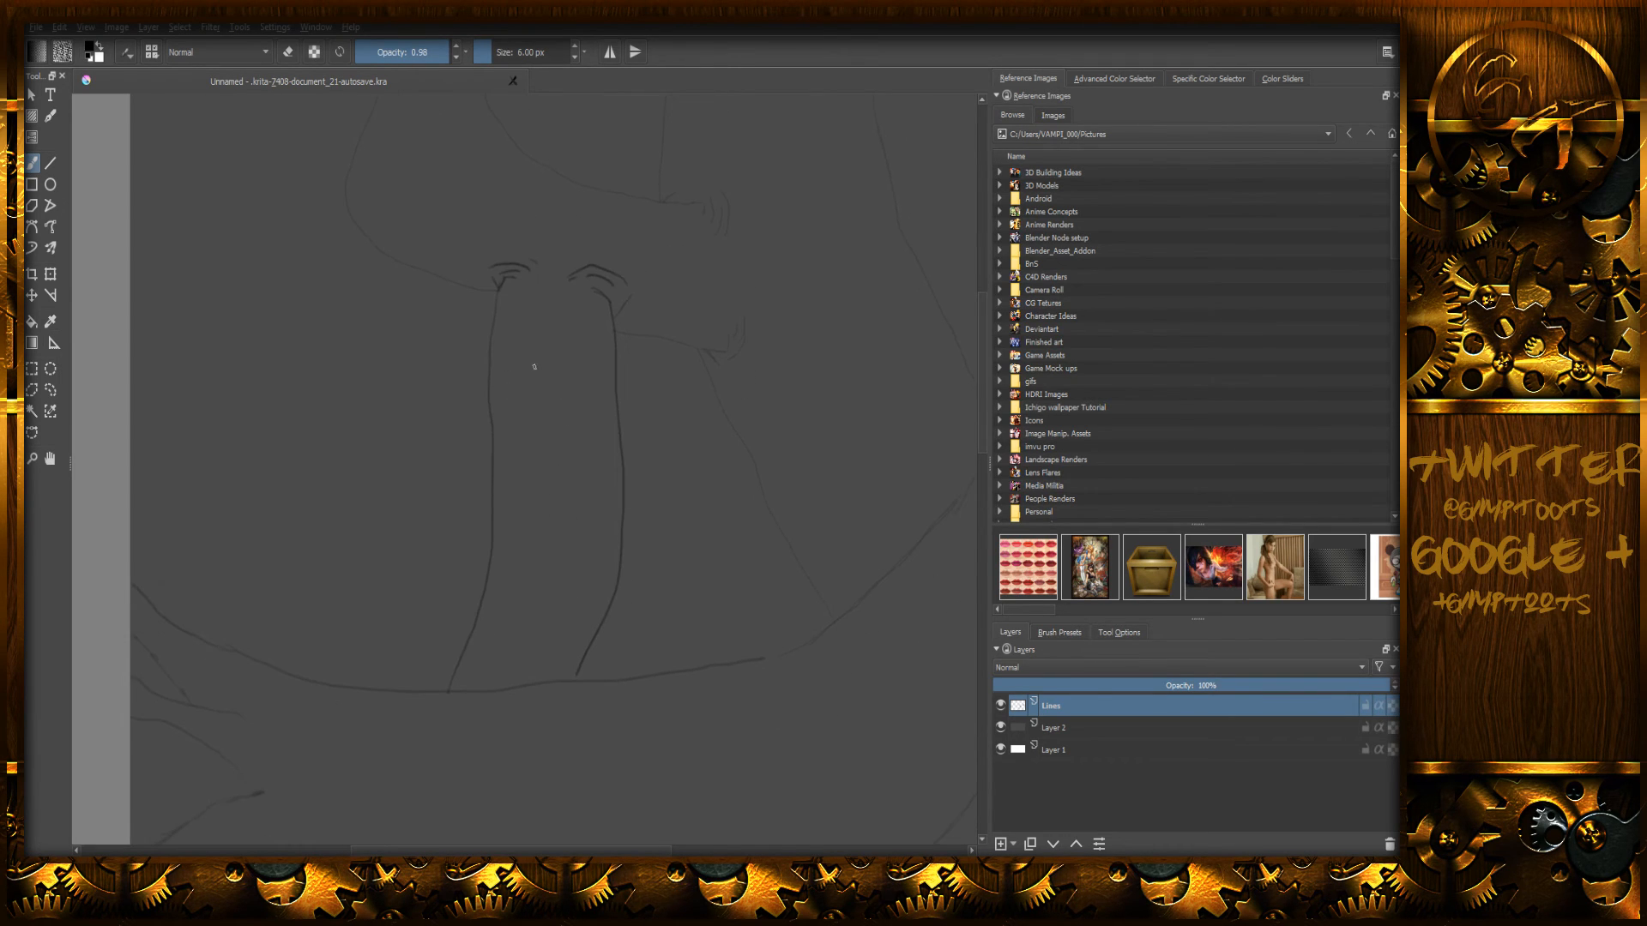
key(4)
key(4)
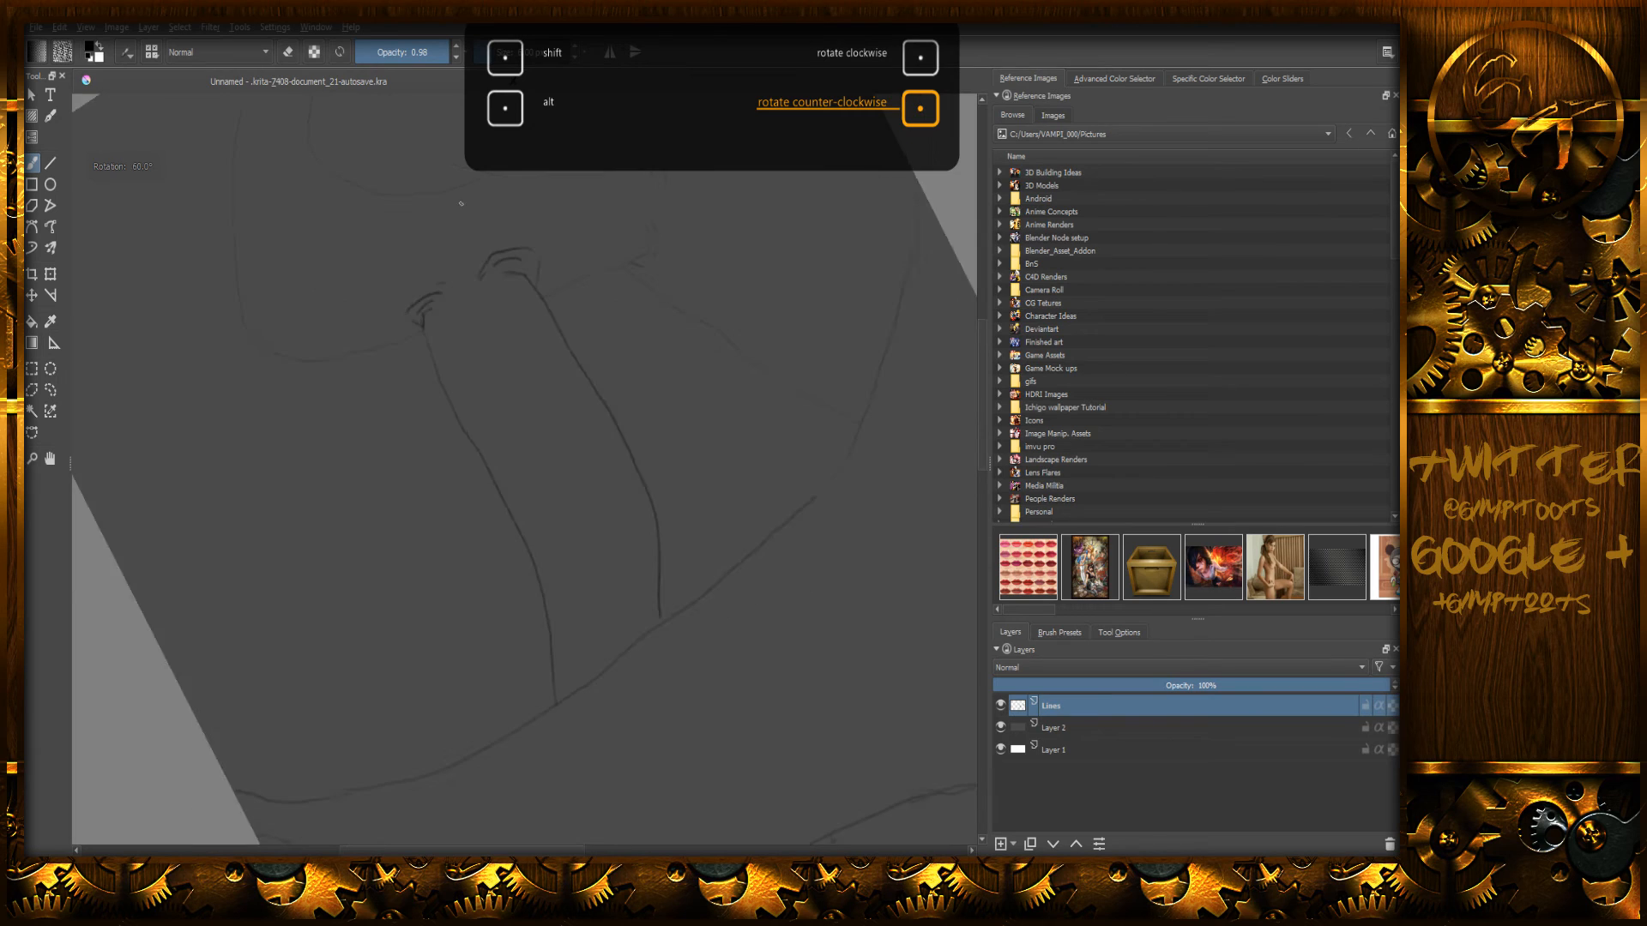
key(5)
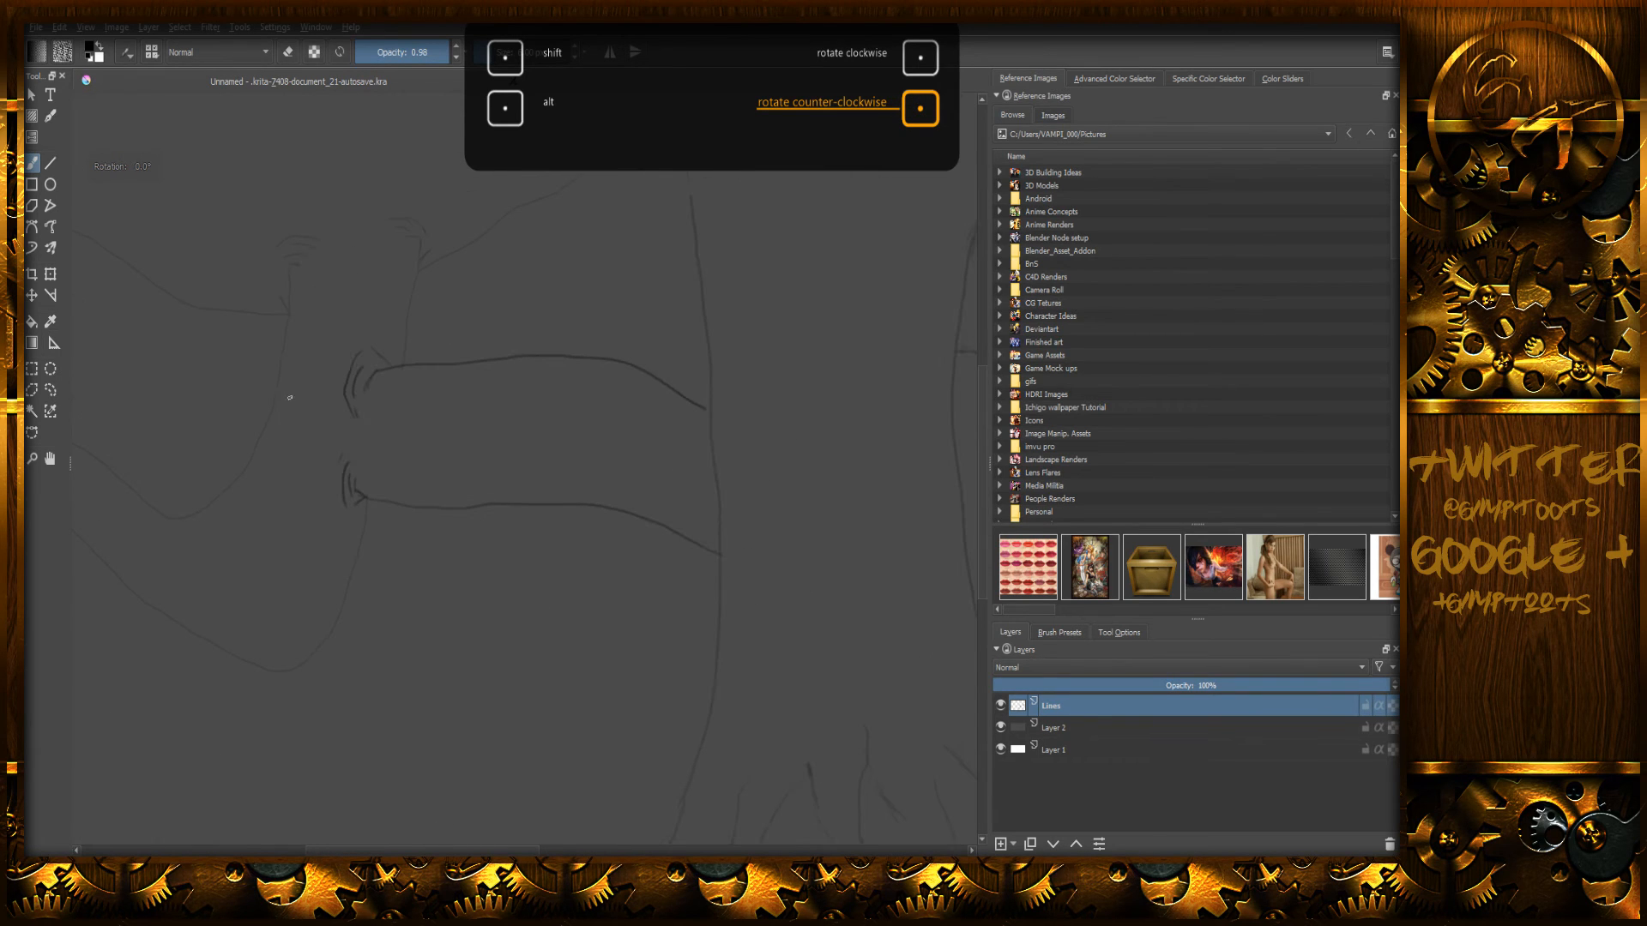
middle_drag(669, 464, 534, 420)
mouse_move(608, 486)
middle_down()
mouse_move(552, 439)
mouse_move(581, 507)
mouse_move(569, 489)
mouse_move(548, 506)
mouse_move(525, 566)
mouse_move(538, 579)
middle_up()
- Erase the faint inner root lines at the base of the trunk with the 15 px eraser
key(e)
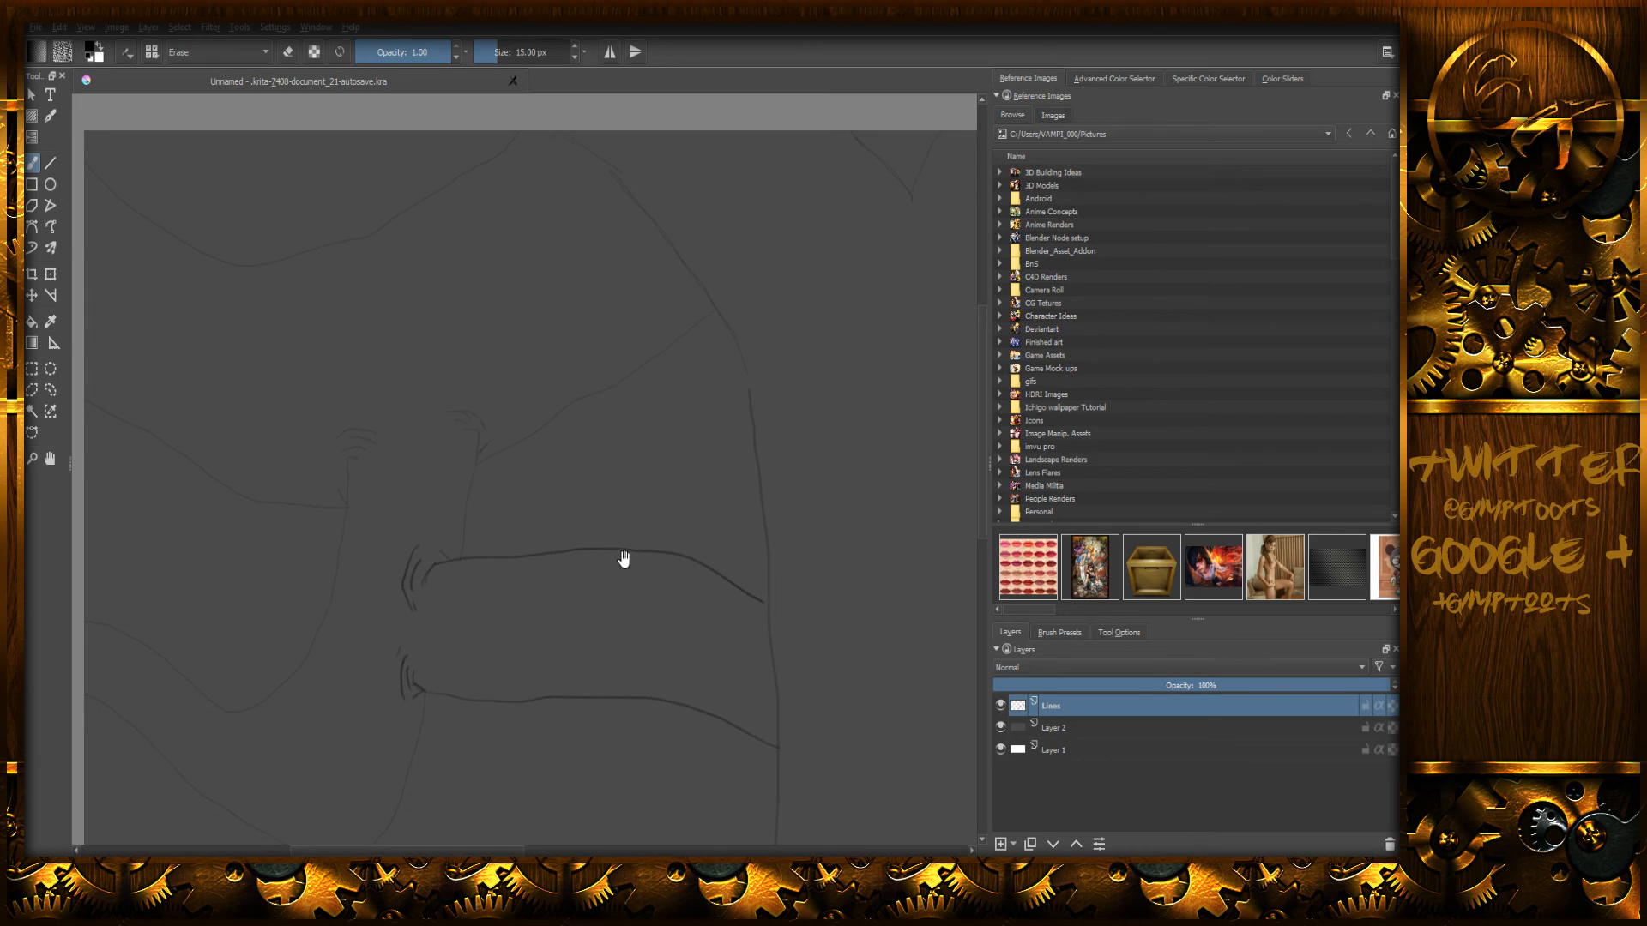
drag(641, 587, 376, 446)
drag(695, 560, 357, 374)
mouse_move(615, 567)
mouse_down()
mouse_move(544, 518)
mouse_move(537, 445)
mouse_move(489, 426)
mouse_move(378, 437)
mouse_up()
mouse_move(496, 391)
mouse_down()
mouse_move(566, 394)
mouse_move(570, 420)
mouse_move(487, 408)
mouse_move(552, 364)
mouse_move(632, 445)
mouse_move(481, 489)
mouse_move(485, 436)
mouse_move(434, 467)
mouse_move(452, 477)
mouse_move(478, 386)
mouse_move(497, 398)
mouse_move(625, 371)
mouse_move(600, 408)
mouse_move(606, 310)
mouse_move(566, 511)
mouse_move(466, 466)
mouse_move(532, 592)
mouse_up()
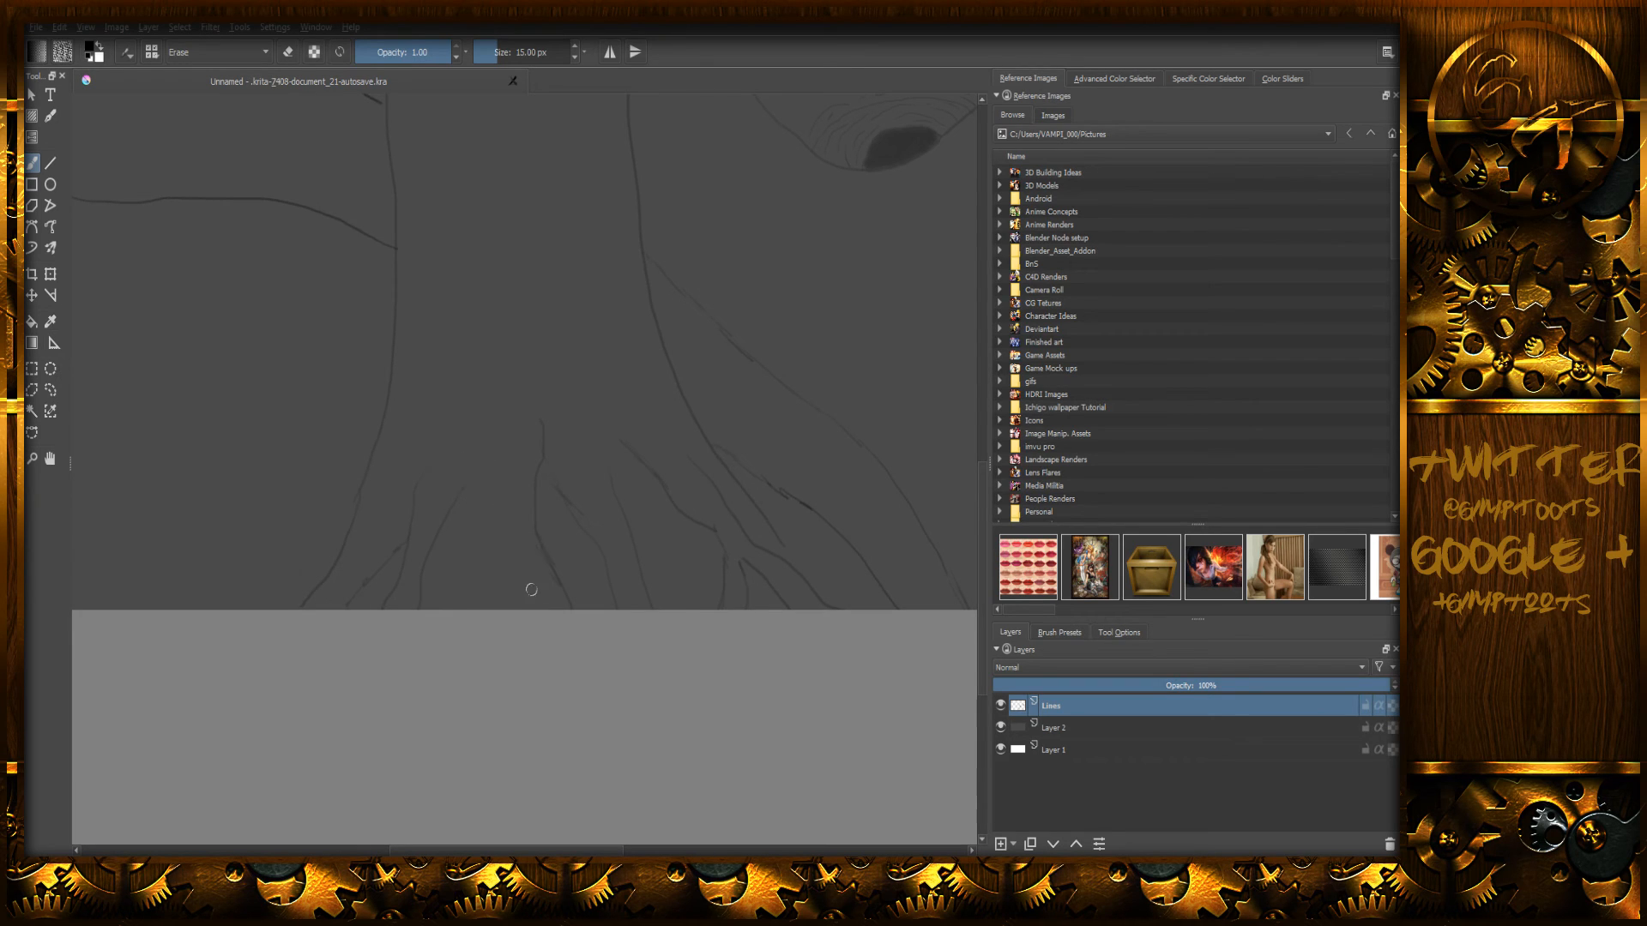
drag(455, 513, 448, 511)
drag(417, 594, 428, 566)
mouse_move(600, 467)
mouse_down()
mouse_move(617, 526)
mouse_move(692, 536)
mouse_move(716, 561)
mouse_move(669, 488)
mouse_move(688, 548)
mouse_up()
mouse_move(743, 621)
mouse_down()
mouse_move(745, 586)
mouse_move(780, 595)
mouse_up()
- Redraw the central root line at the trunk's base as a darker stroke with the 6 px brush
key(e)
scroll(563, 391, up, 4)
scroll(566, 367, down, 6)
middle_drag(711, 177, 646, 411)
mouse_move(704, 344)
middle_down()
mouse_move(658, 357)
mouse_move(728, 336)
middle_up()
middle_drag(699, 408, 727, 398)
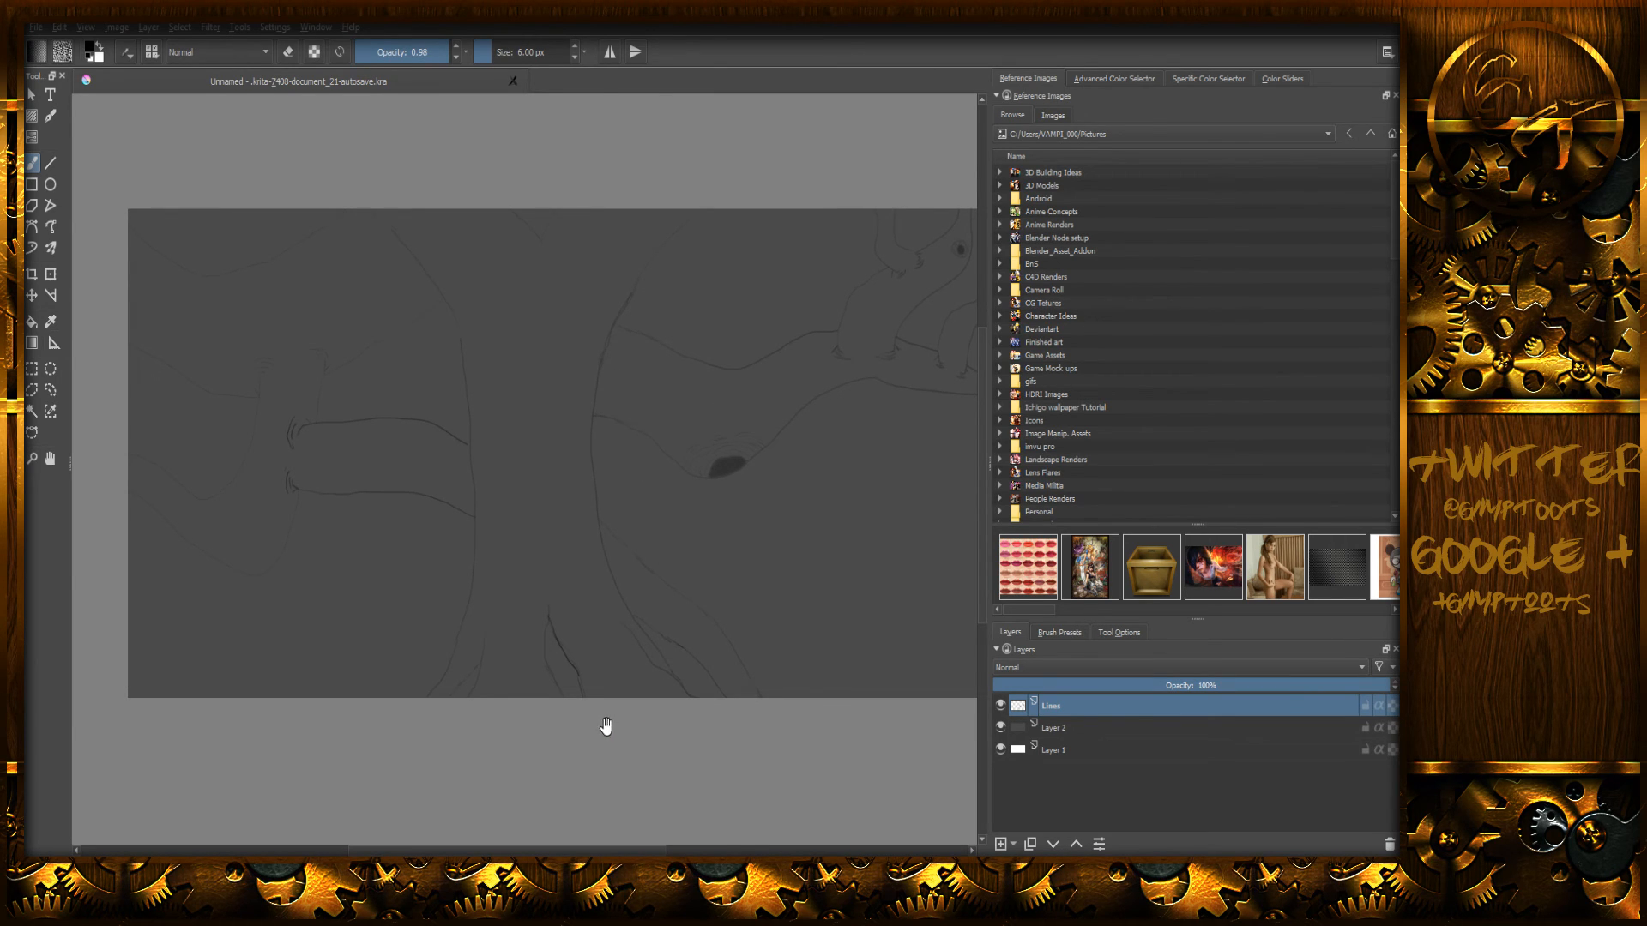
- Examine the roots, the trunk outline, the right limb and the left limbs for lines that still need cleaning up
scroll(609, 725, down, 2)
scroll(620, 712, up, 5)
scroll(587, 693, down, 1)
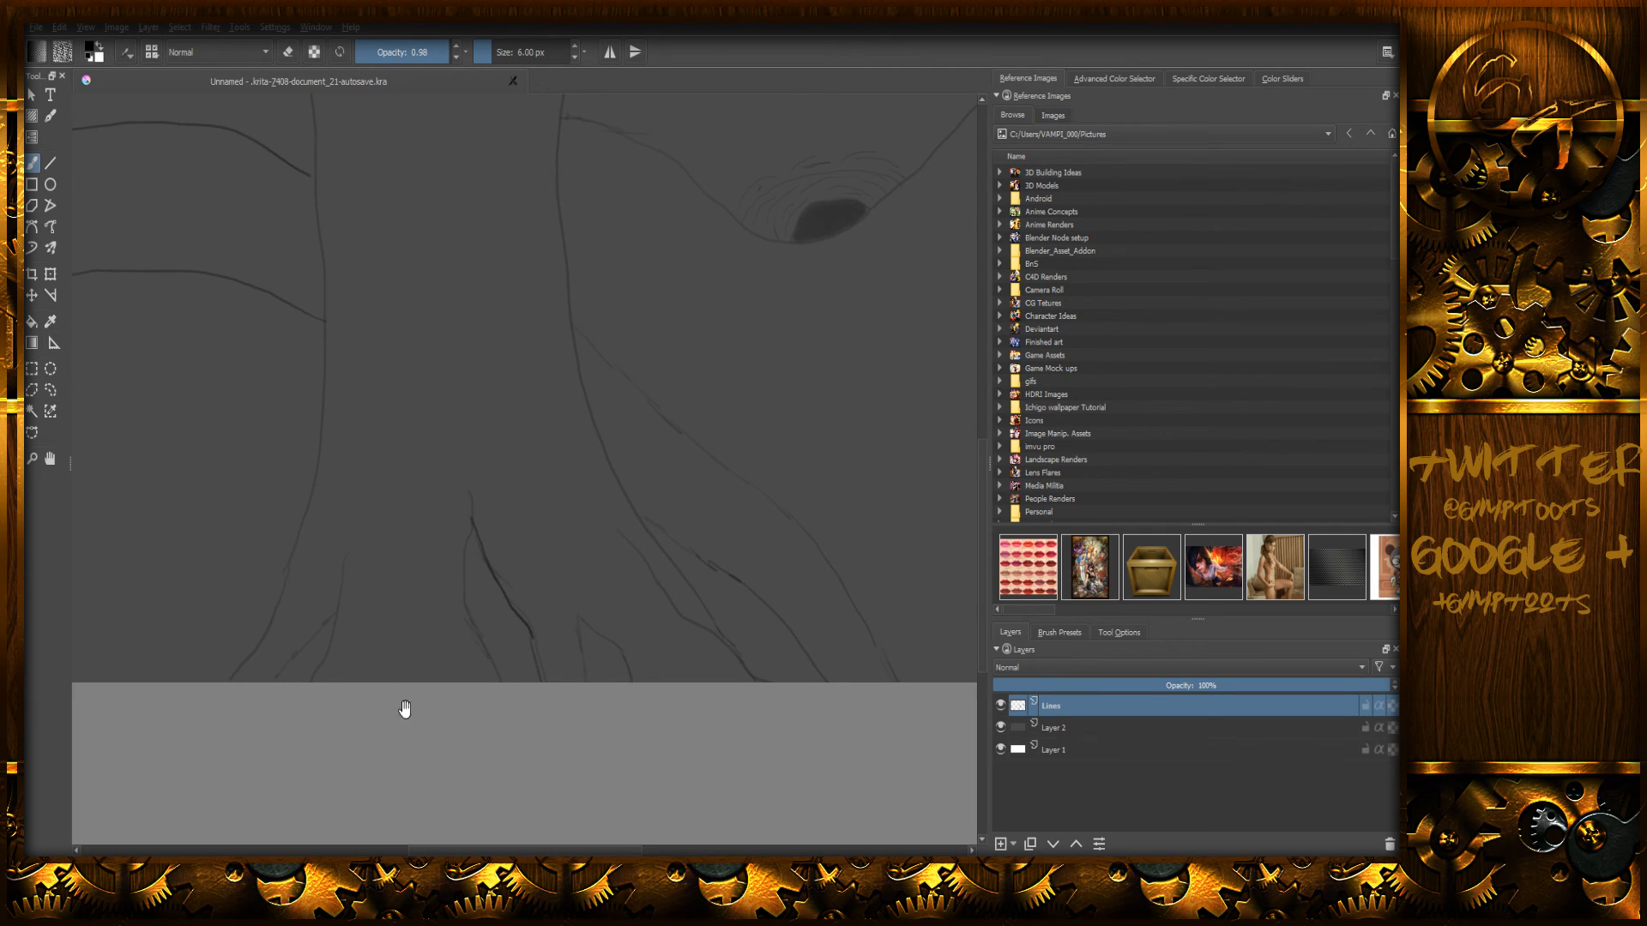
drag(402, 703, 449, 680)
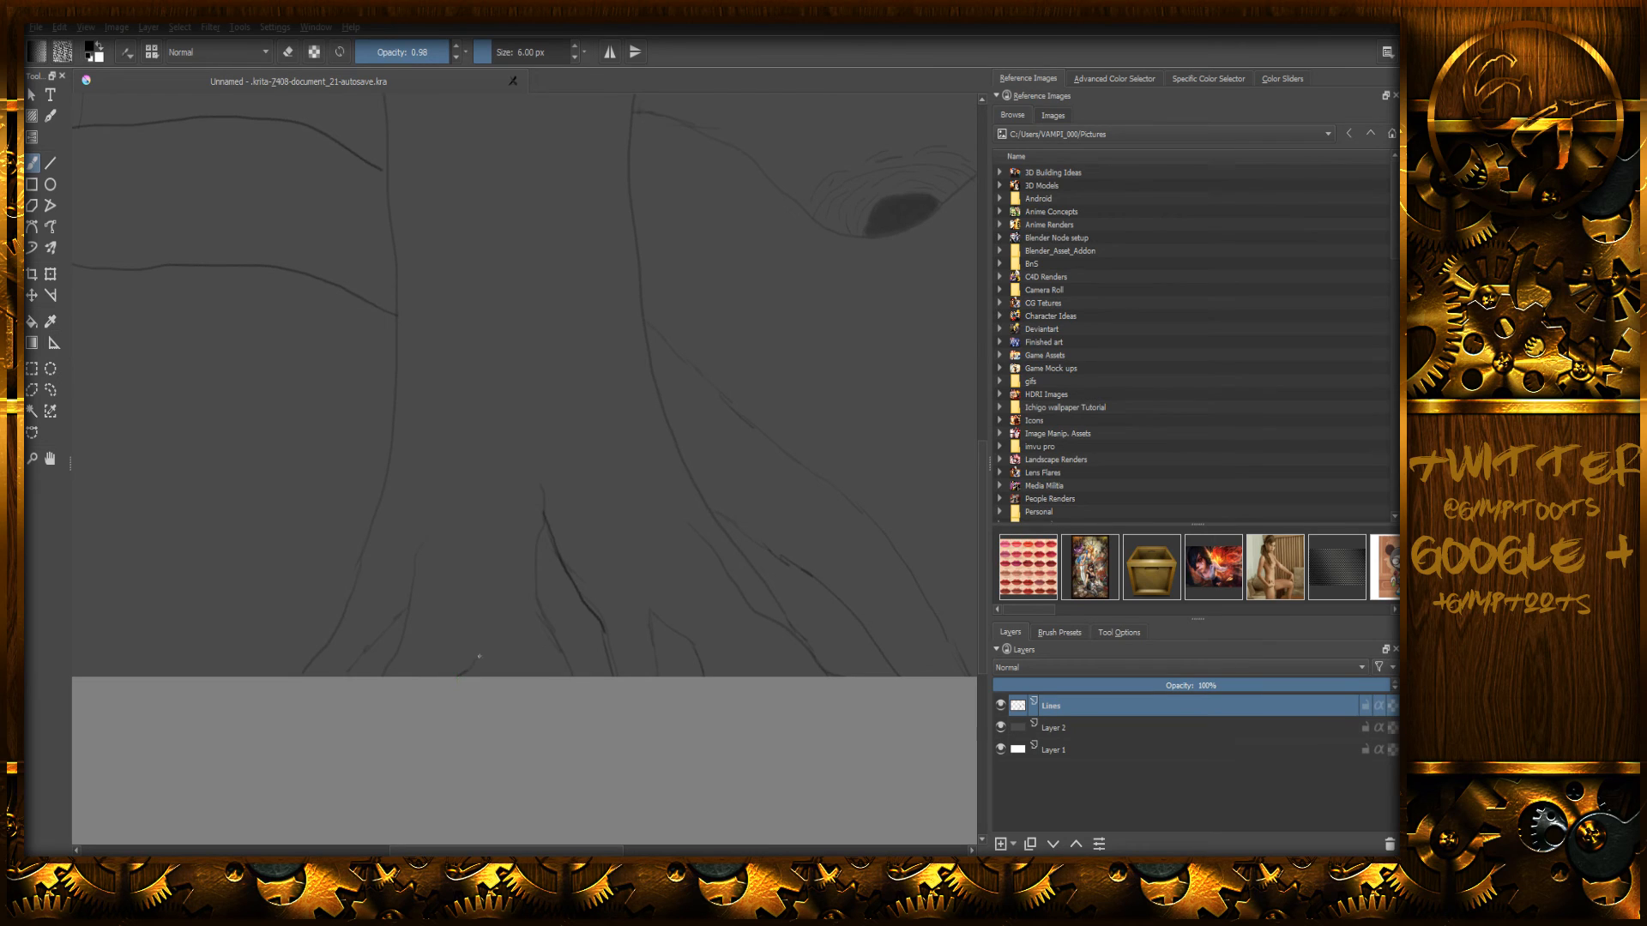
mouse_move(615, 684)
mouse_down()
mouse_move(570, 655)
mouse_move(569, 614)
mouse_move(520, 596)
mouse_move(522, 563)
mouse_move(583, 559)
mouse_up()
mouse_move(531, 383)
mouse_down()
mouse_move(589, 466)
mouse_move(578, 482)
mouse_up()
drag(641, 335, 568, 442)
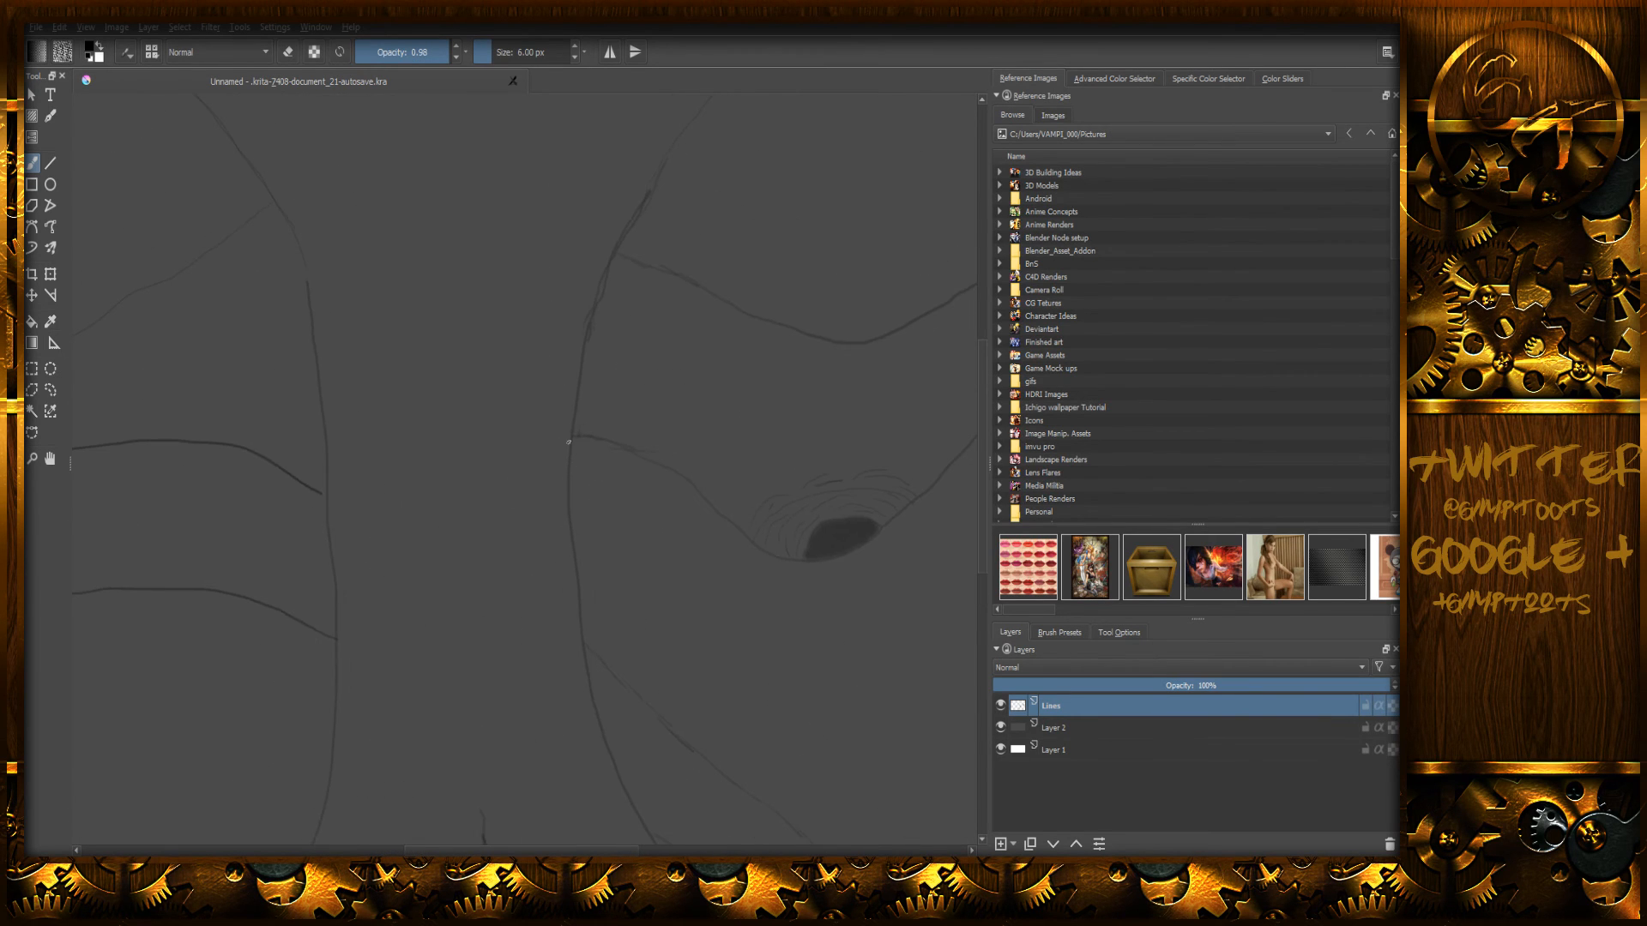
key(e)
scroll(728, 291, up, 3)
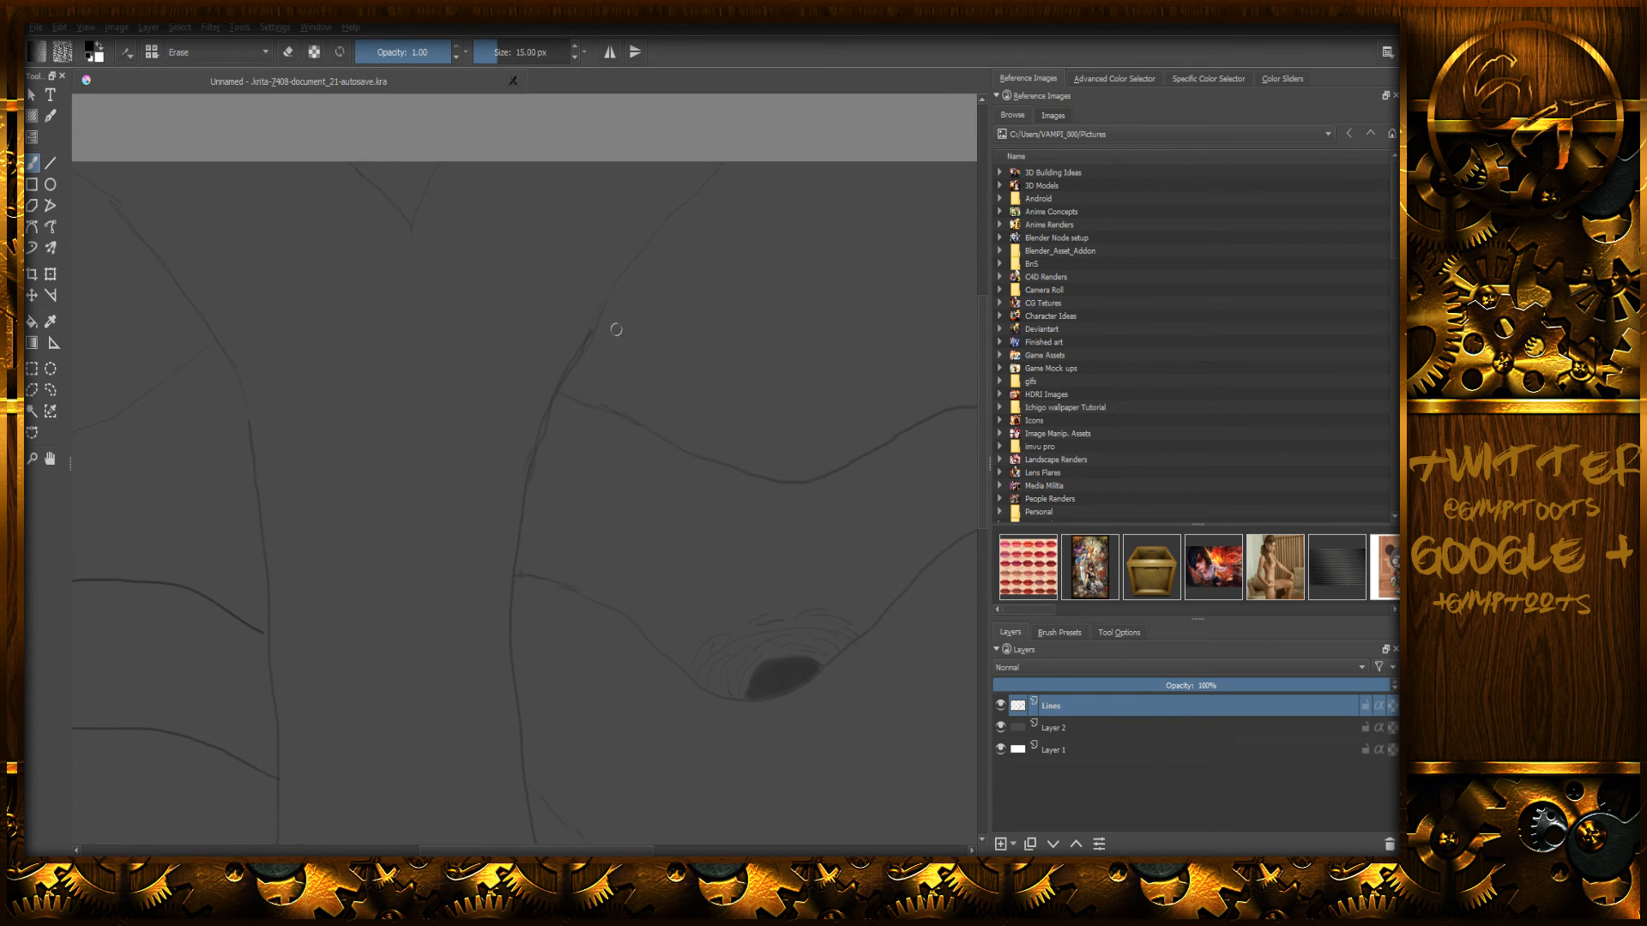
middle_drag(628, 326, 620, 319)
mouse_move(520, 624)
middle_down()
mouse_move(592, 490)
mouse_move(660, 430)
middle_up()
mouse_move(623, 399)
middle_down()
mouse_move(660, 495)
mouse_move(721, 570)
middle_up()
middle_drag(601, 472, 660, 564)
mouse_move(615, 471)
middle_down()
mouse_move(652, 535)
mouse_move(672, 412)
mouse_move(762, 318)
mouse_move(684, 388)
middle_up()
middle_drag(647, 515, 591, 401)
mouse_move(625, 511)
middle_down()
mouse_move(529, 429)
mouse_move(441, 399)
middle_up()
mouse_move(705, 498)
middle_down()
mouse_move(667, 449)
mouse_move(587, 456)
middle_up()
middle_drag(741, 346, 520, 489)
mouse_move(745, 331)
middle_down()
mouse_move(518, 472)
mouse_move(618, 406)
middle_up()
mouse_move(762, 300)
middle_down()
mouse_move(677, 329)
mouse_move(573, 409)
mouse_move(618, 357)
mouse_move(763, 354)
mouse_move(596, 434)
mouse_move(662, 349)
mouse_move(601, 381)
mouse_move(709, 412)
mouse_move(699, 378)
middle_up()
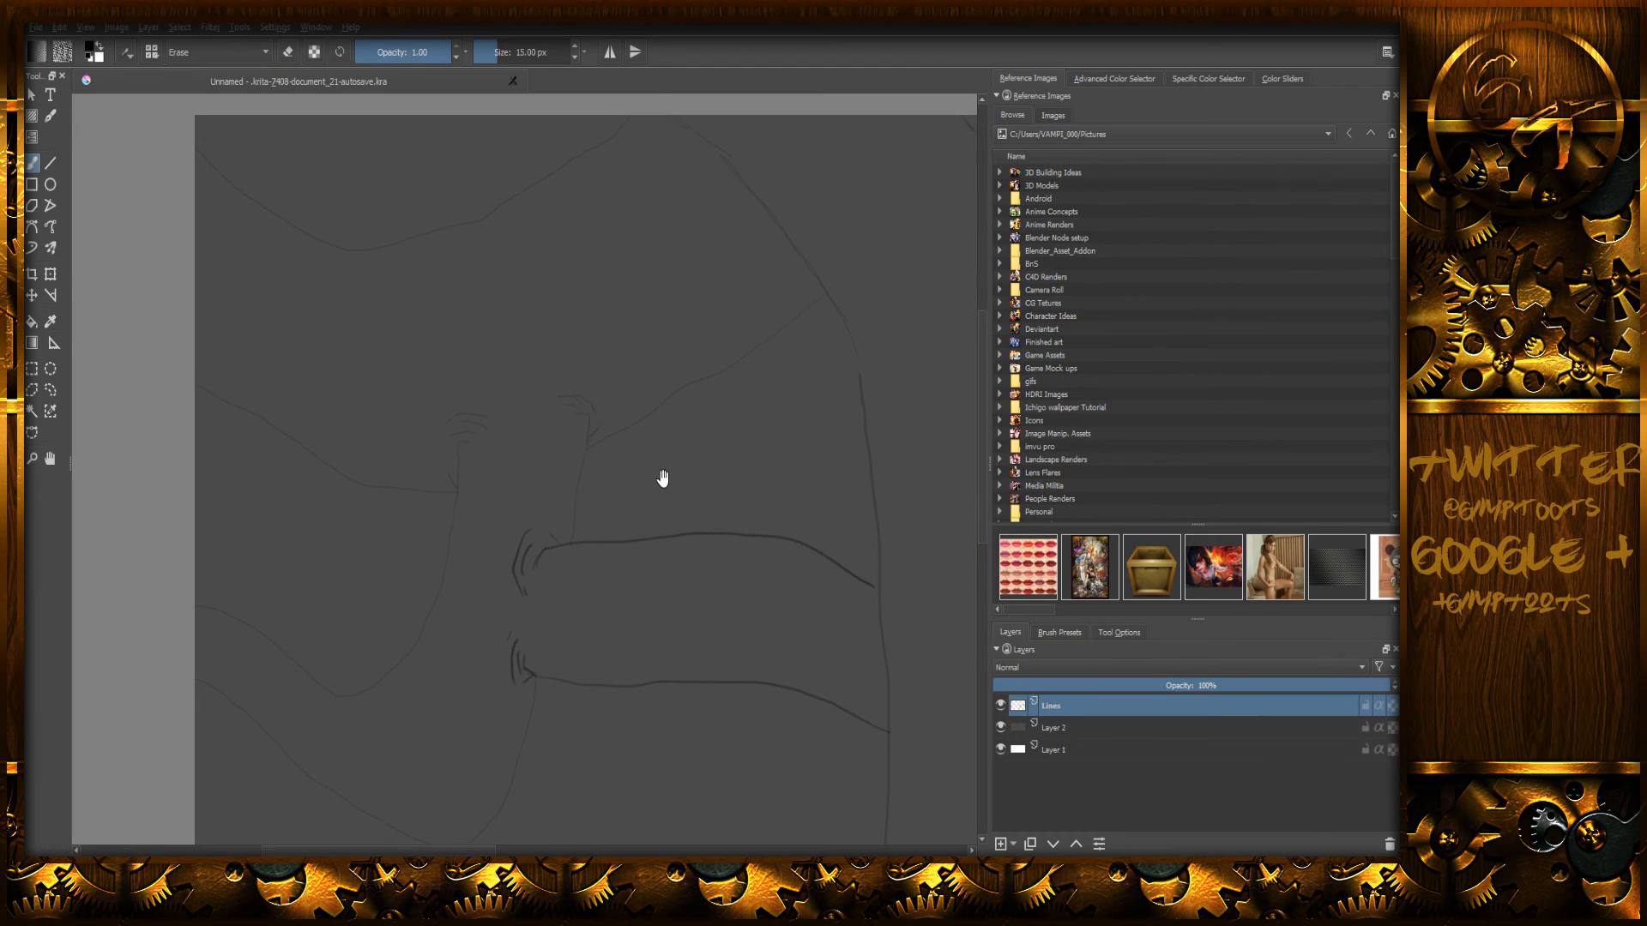
- Draw two short branch lines at the canvas's upper-left corner with the 4 px brush, erasing and redrawing the right one
middle_drag(493, 338, 522, 470)
key(e)
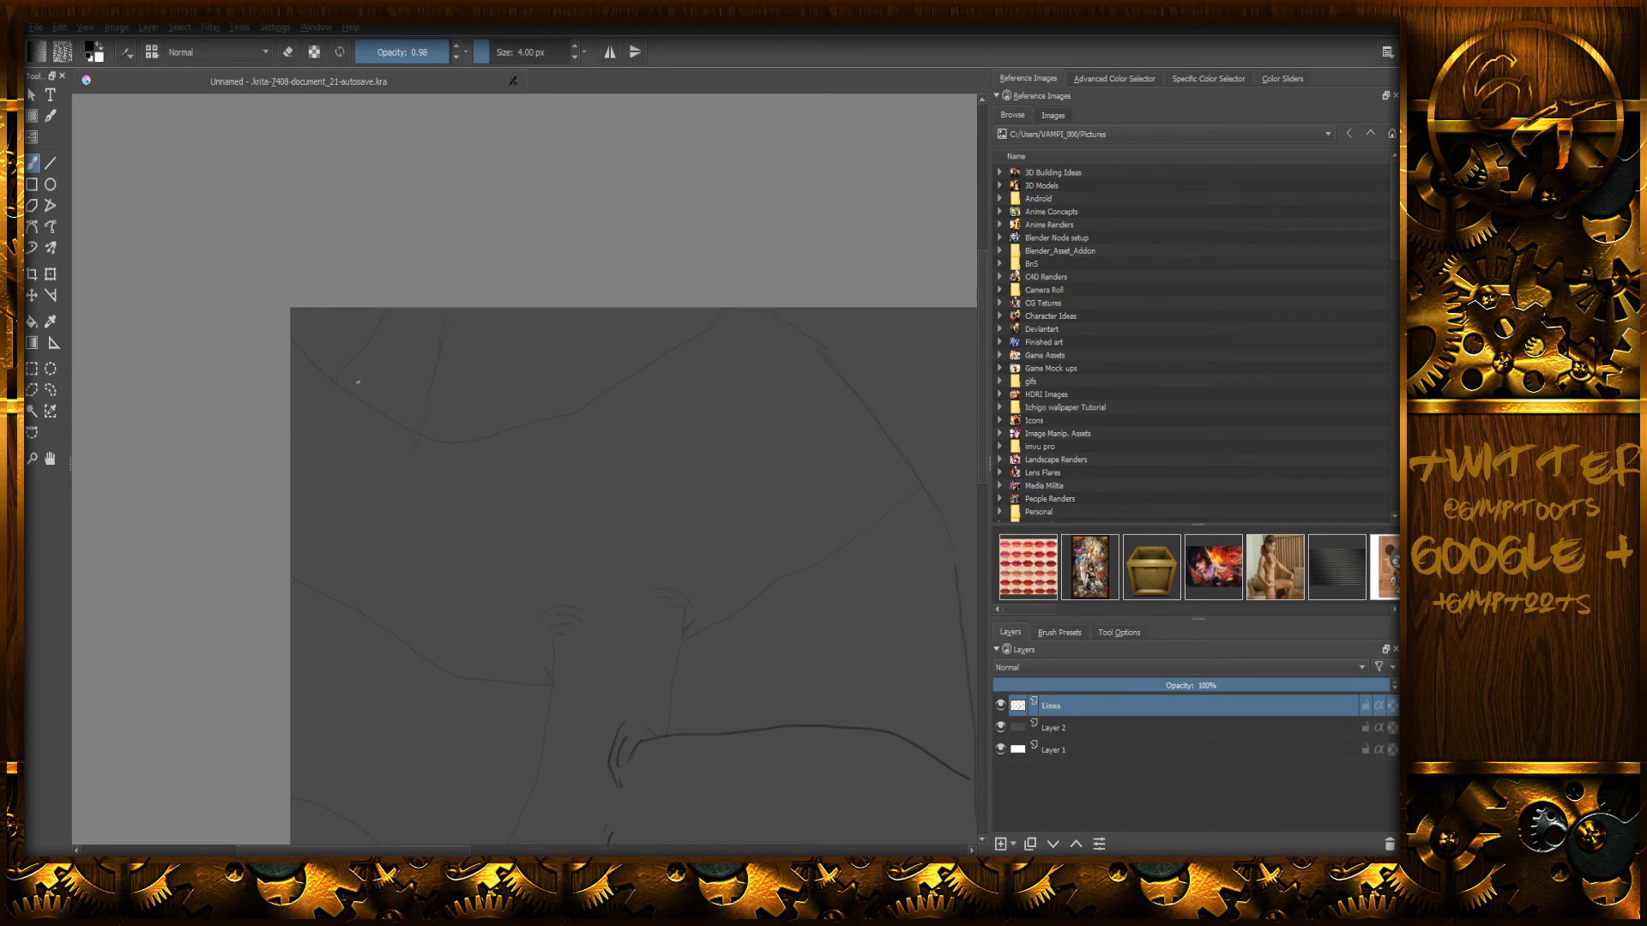
key(e)
mouse_move(451, 329)
mouse_down()
mouse_move(433, 406)
mouse_move(430, 385)
mouse_up()
key(e)
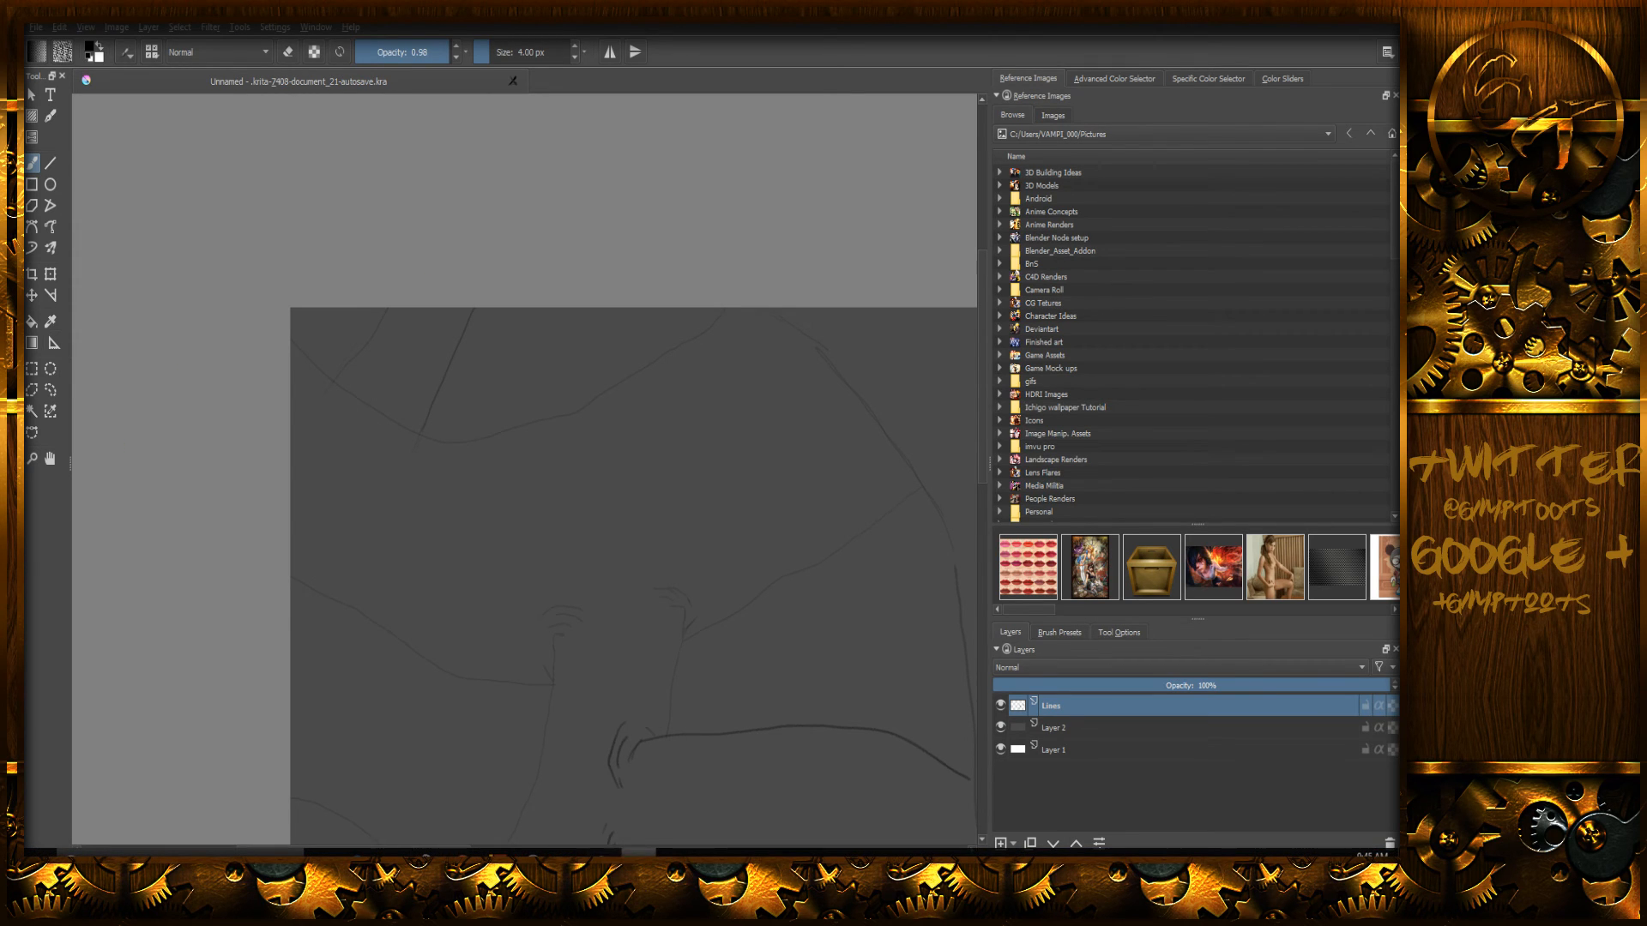
- Check Krita's pen tip feel in Wacom Tablet Properties and return to the drawing
click(675, 858)
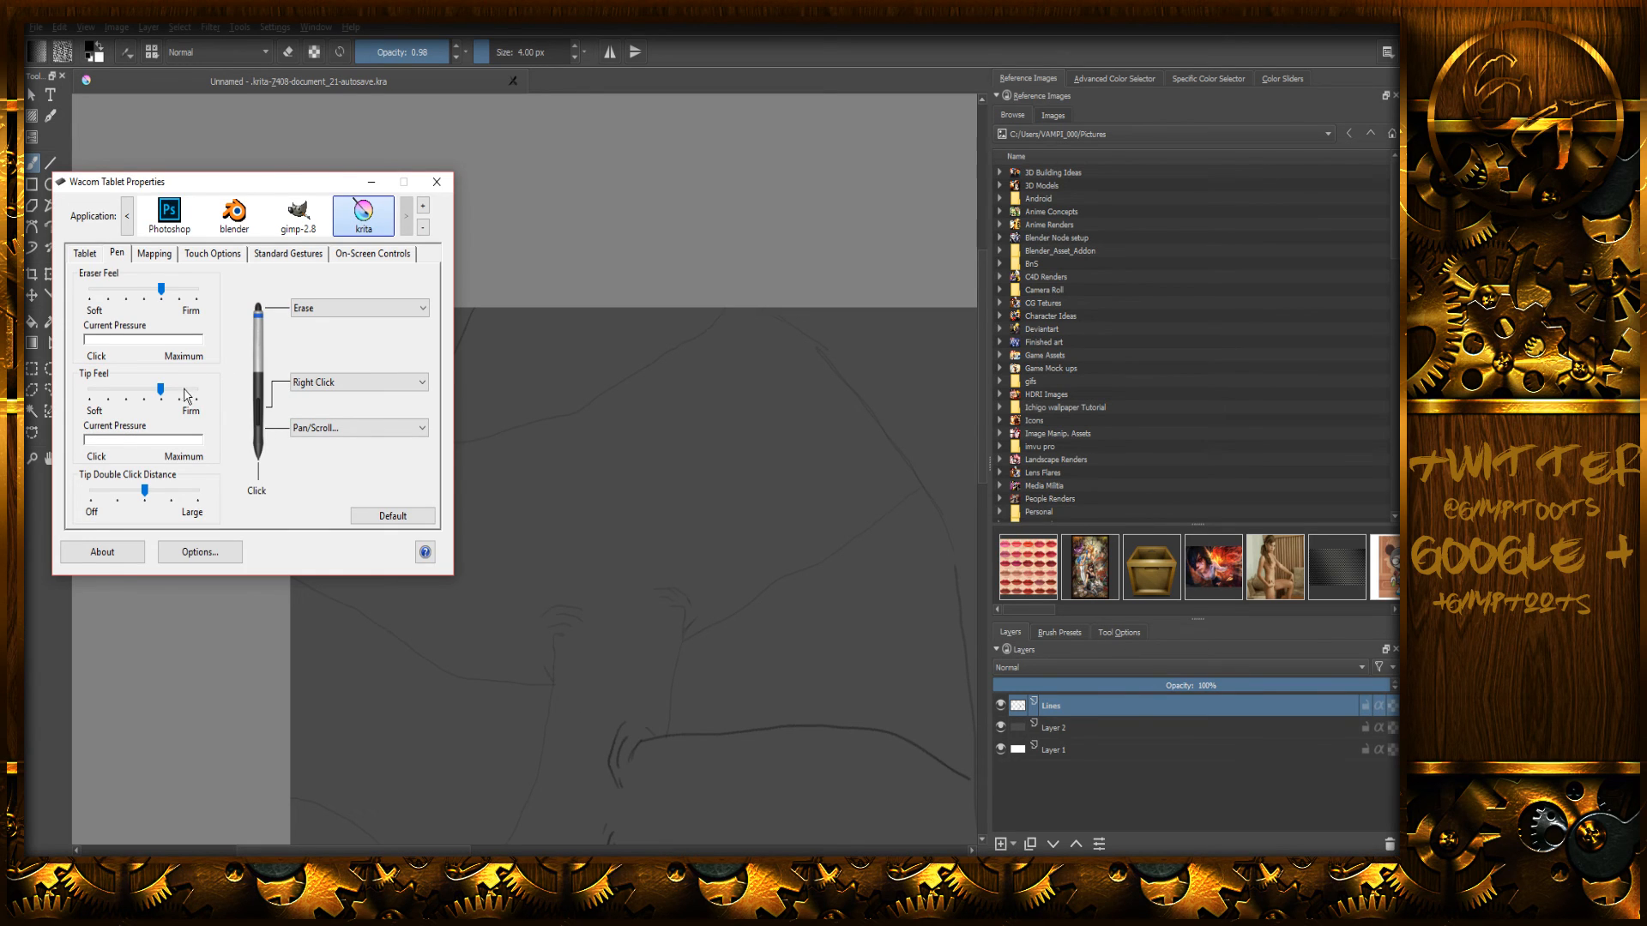
click(340, 167)
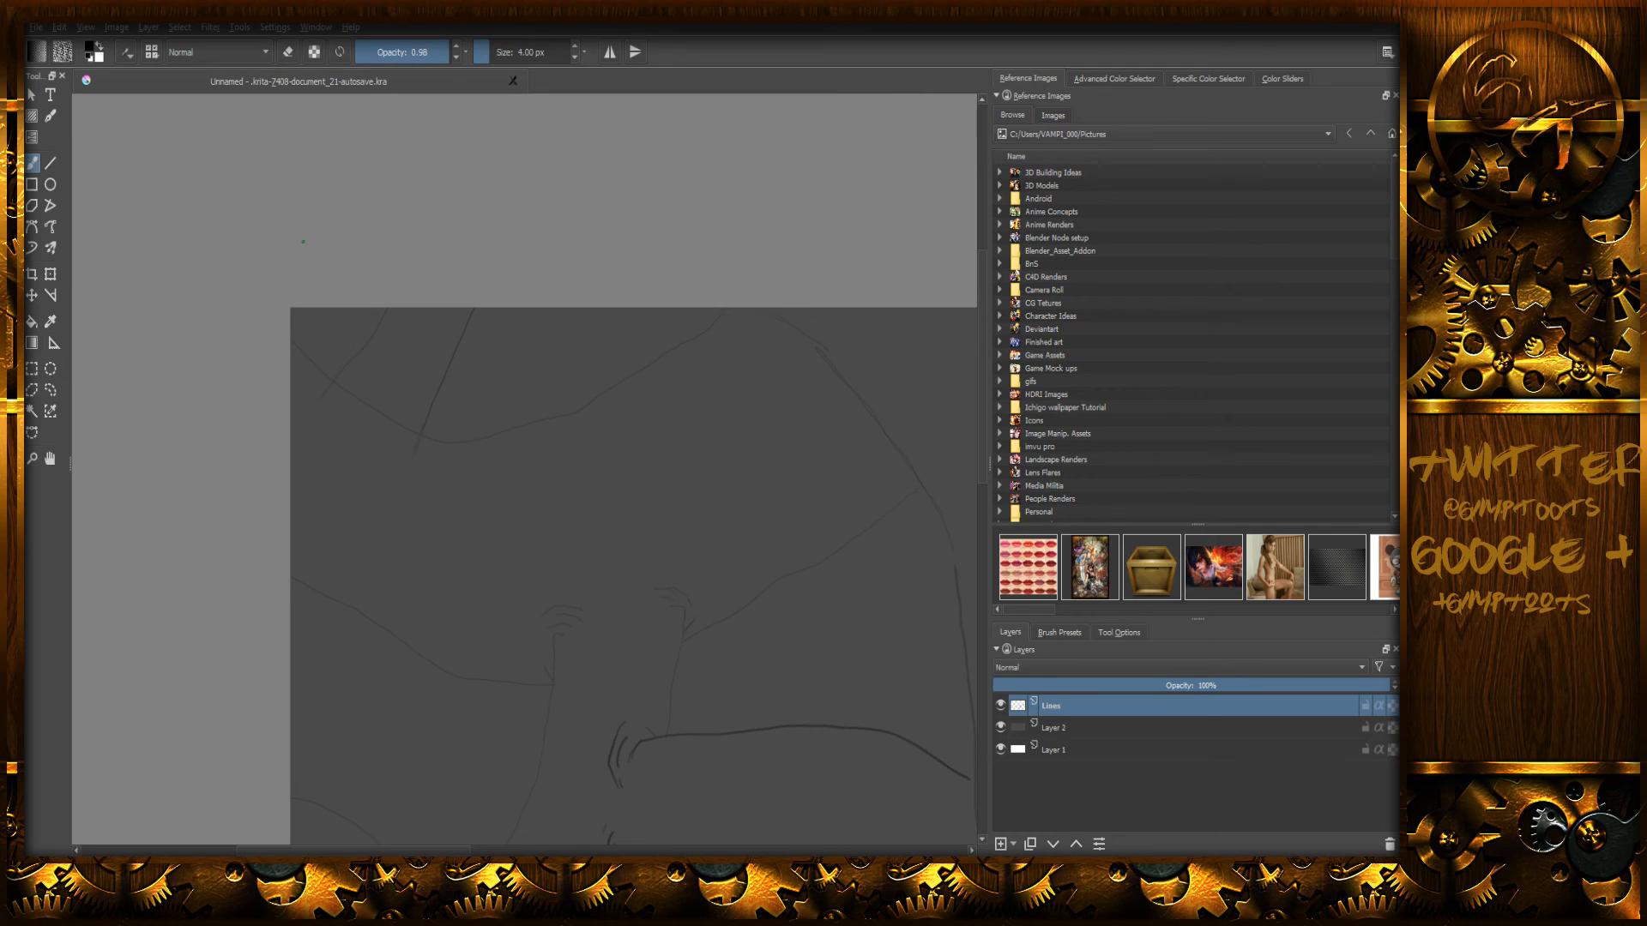
- Draw short bark strokes at the lower ends of the two upper-left branch lines, curving the left branch's end into a hook
scroll(375, 420, up, 5)
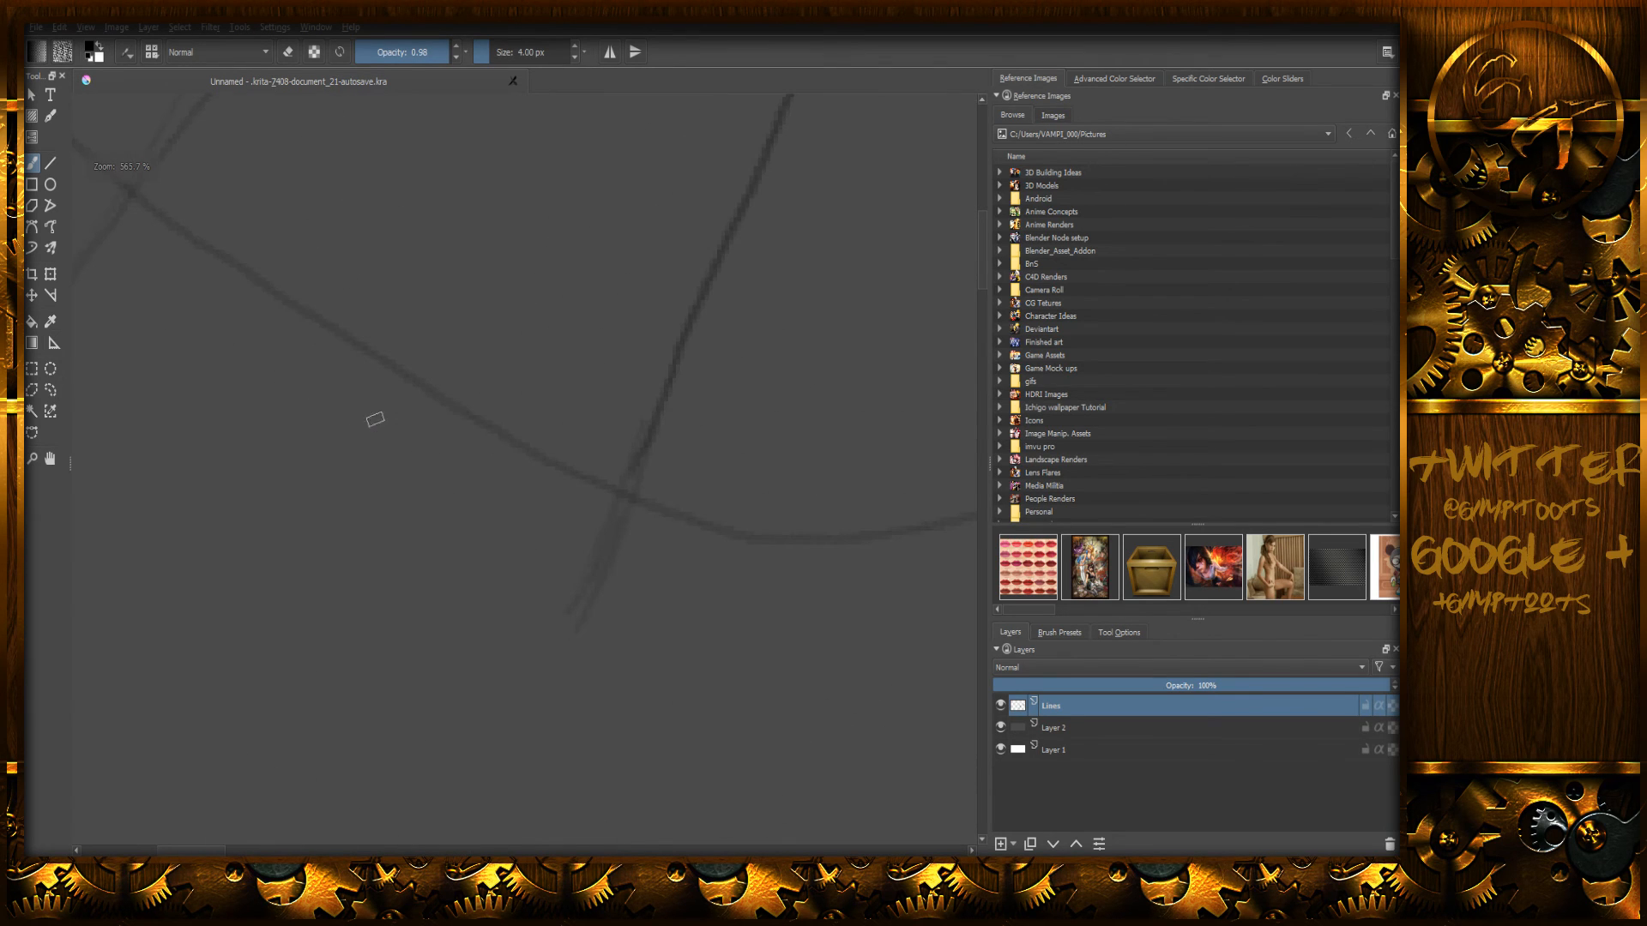
middle_drag(477, 553, 374, 473)
drag(468, 434, 513, 518)
middle_drag(404, 490, 613, 631)
middle_drag(328, 431, 540, 570)
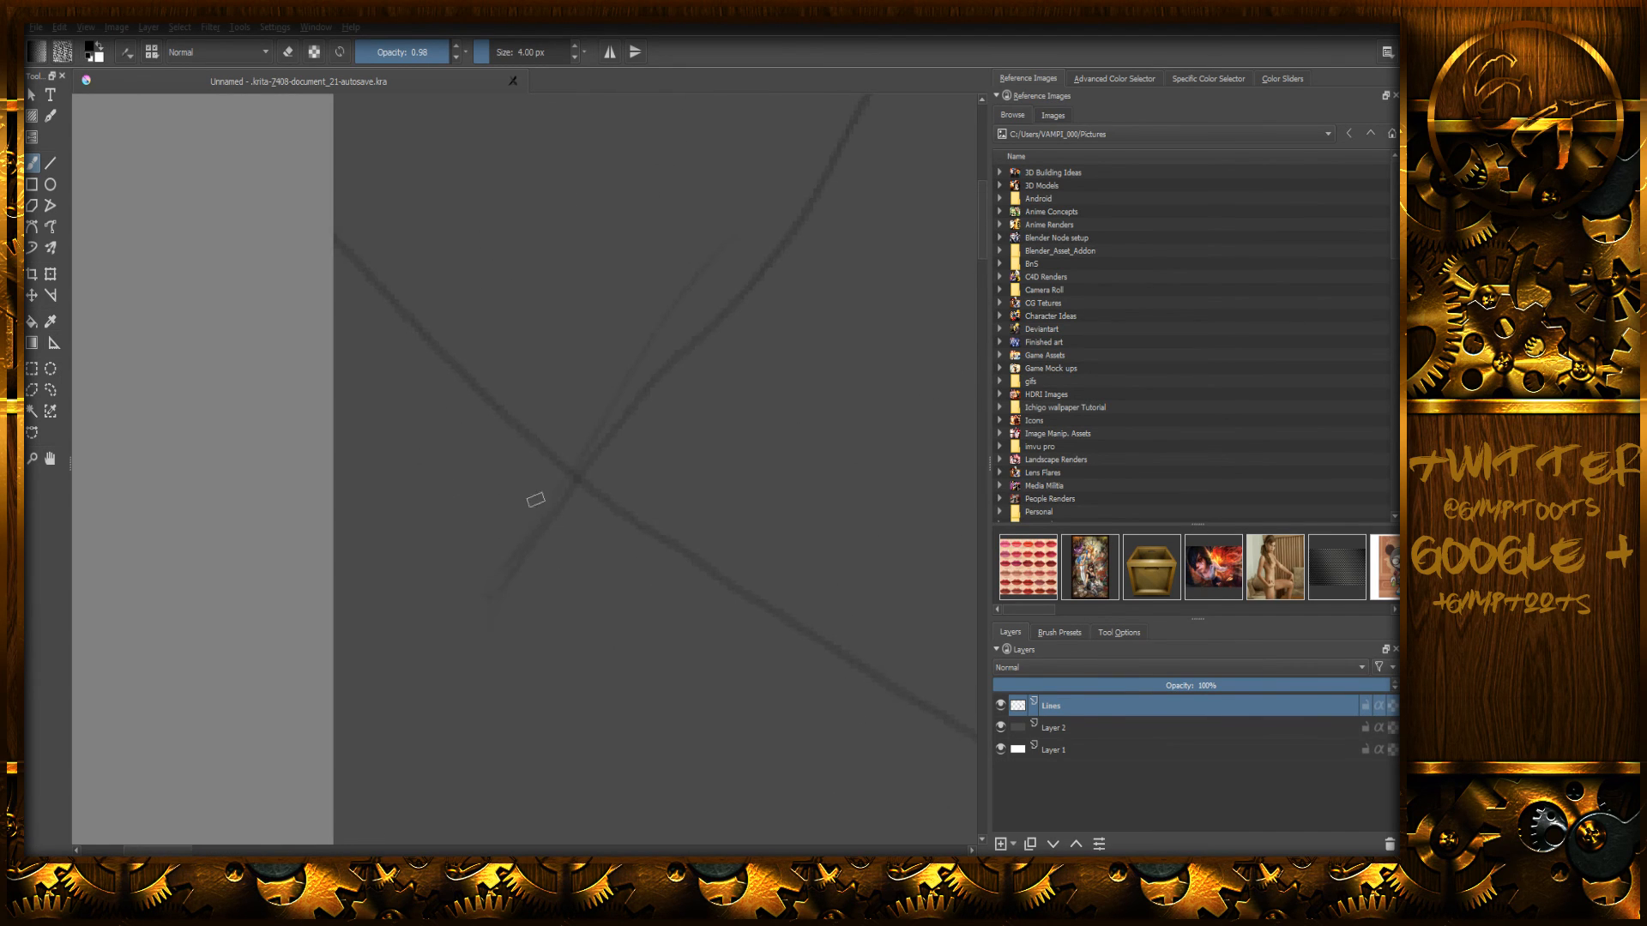
drag(532, 509, 437, 496)
mouse_move(500, 589)
mouse_down()
mouse_move(501, 655)
mouse_move(559, 704)
mouse_up()
middle_drag(649, 650, 453, 448)
middle_drag(608, 649, 451, 535)
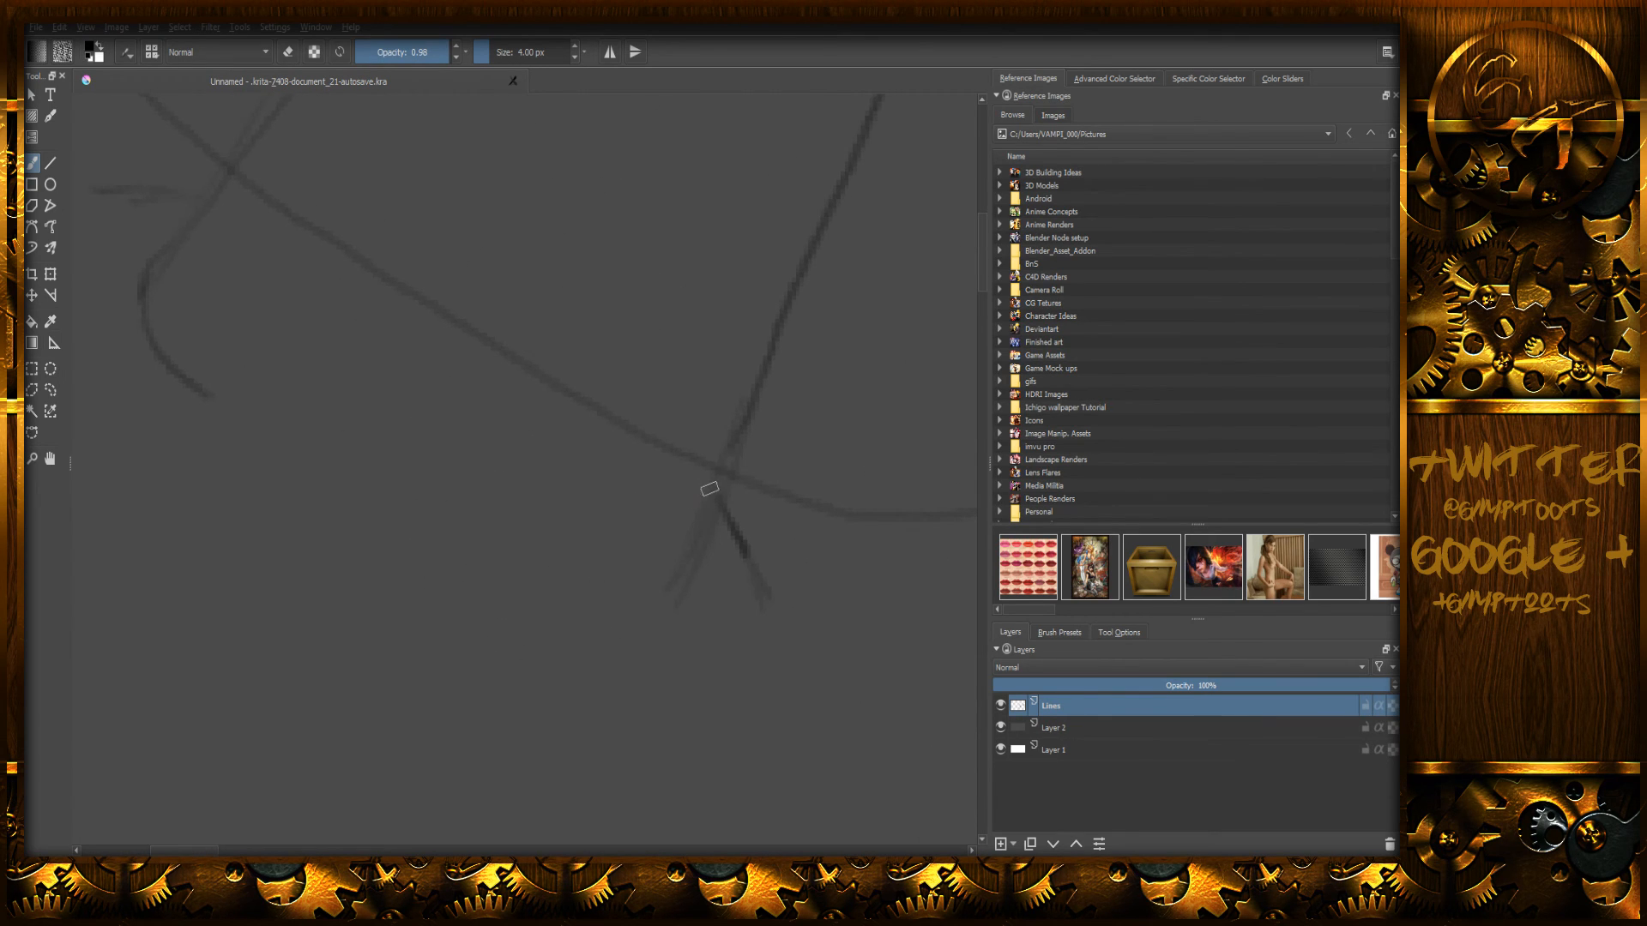
- Trim the faint tail of the right branch line with the 15 px eraser and draw curved bark folds beside it
key(slash)
drag(639, 576, 674, 596)
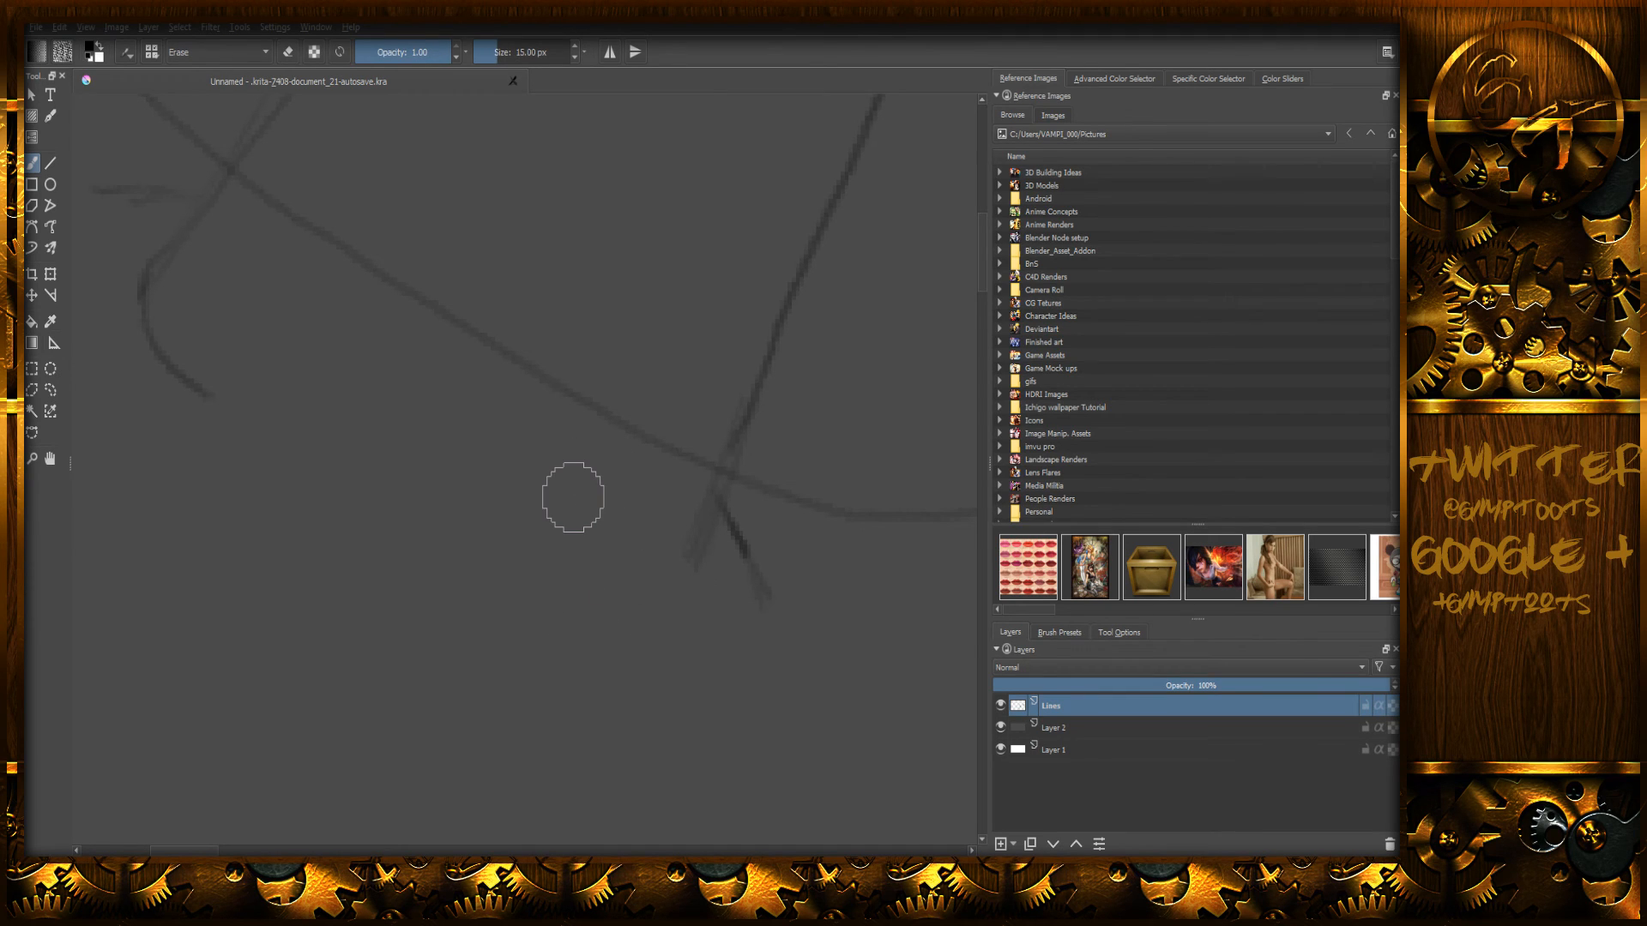
key(slash)
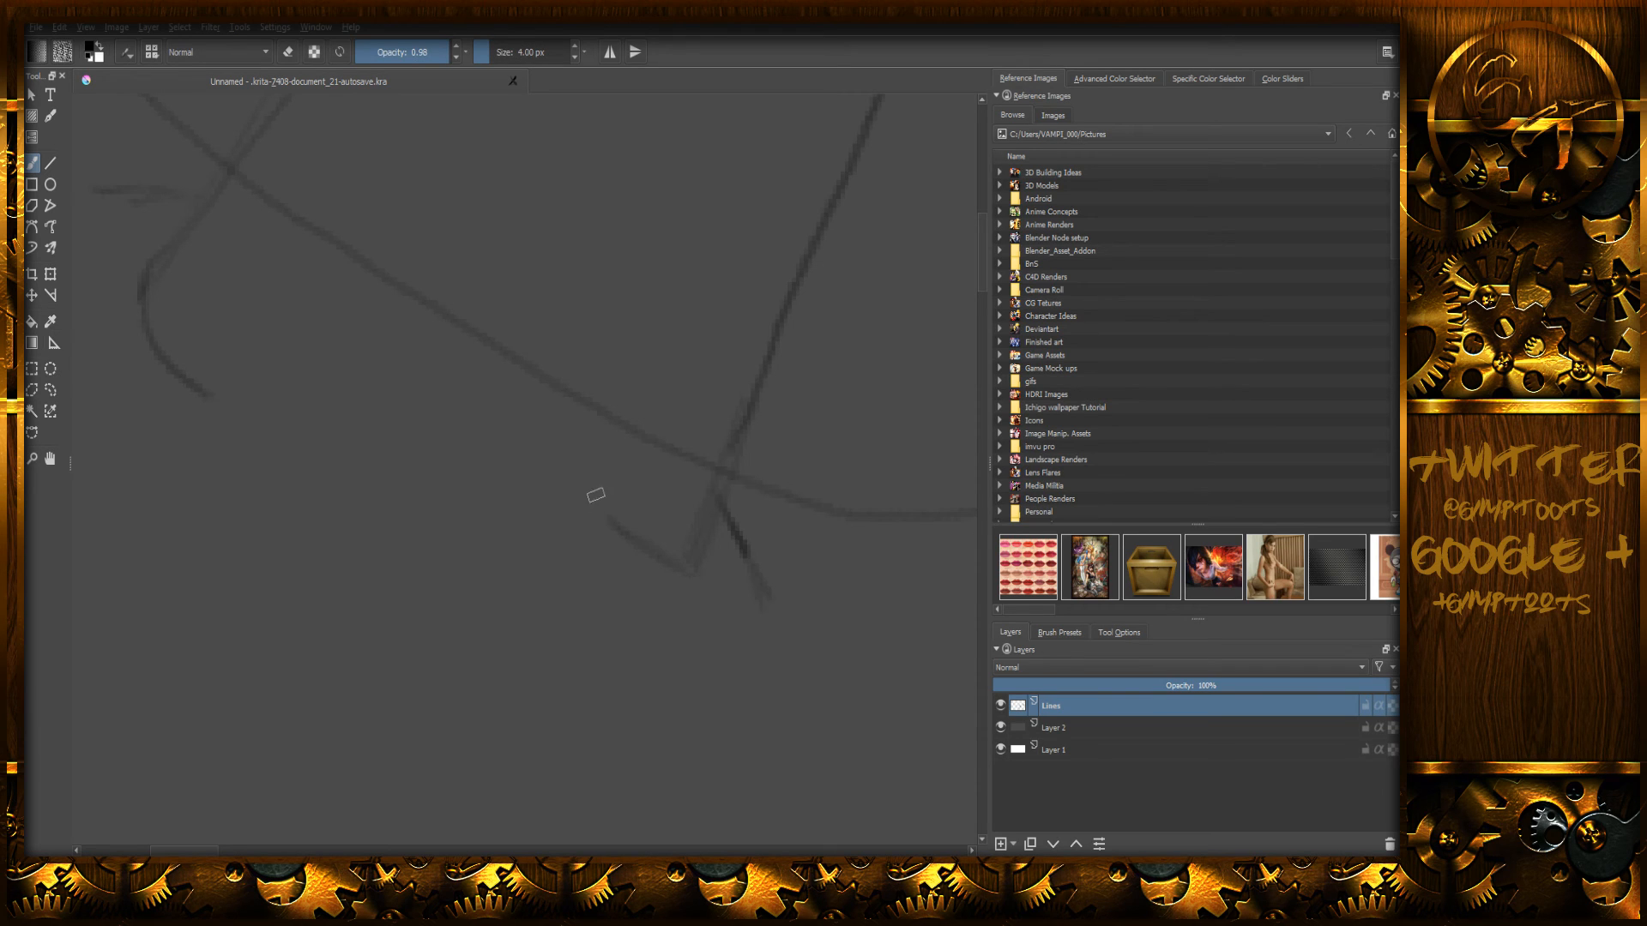
drag(611, 518, 682, 586)
drag(559, 499, 681, 643)
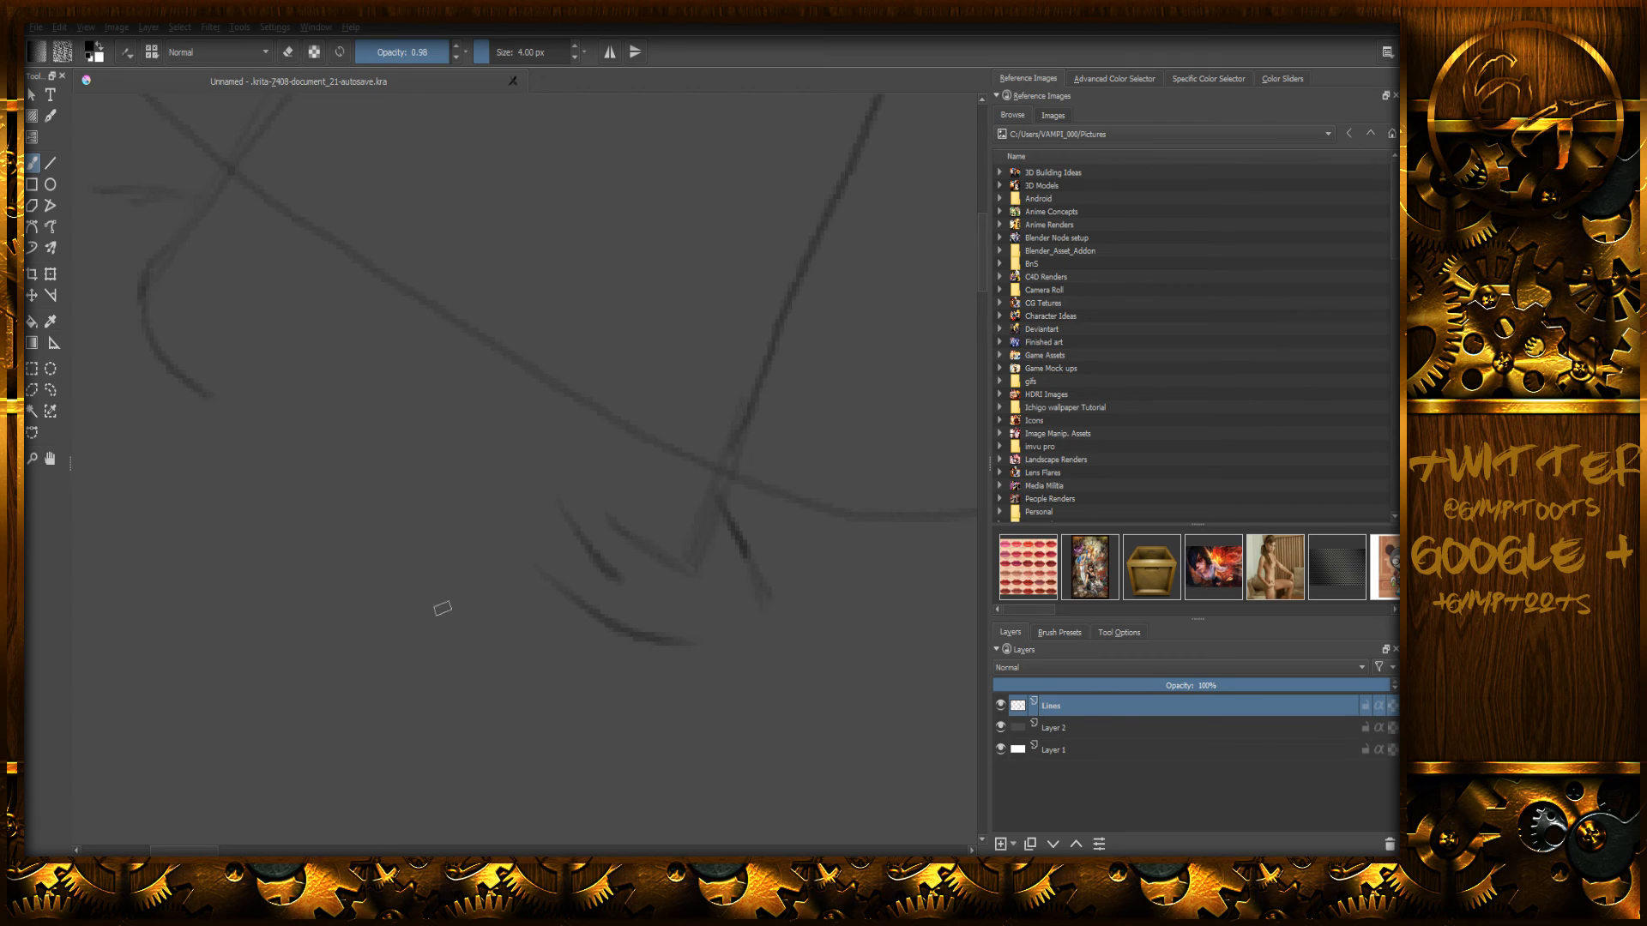
- Draw two curved bark-fold strokes below the hooked end of the left branch line
middle_drag(378, 563, 478, 594)
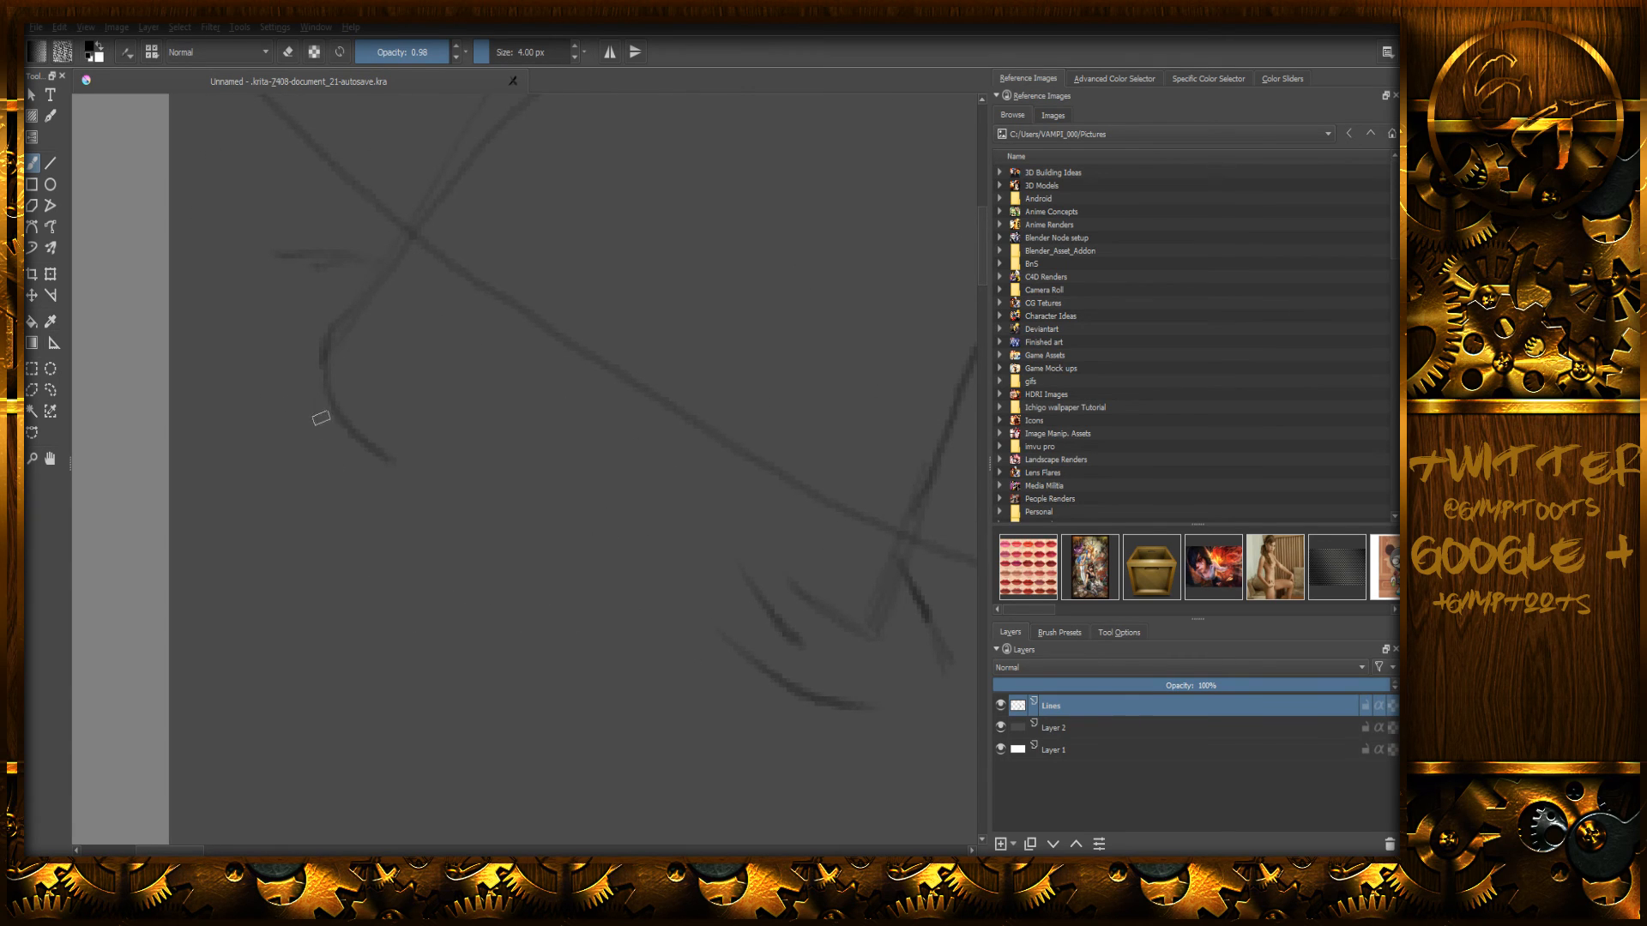
drag(322, 442, 397, 493)
drag(274, 429, 429, 540)
- Erase the old limb line between the two upper-left branches and the stray sketch line beside the left branch
mouse_move(578, 477)
middle_down()
mouse_move(467, 511)
mouse_move(355, 599)
middle_up()
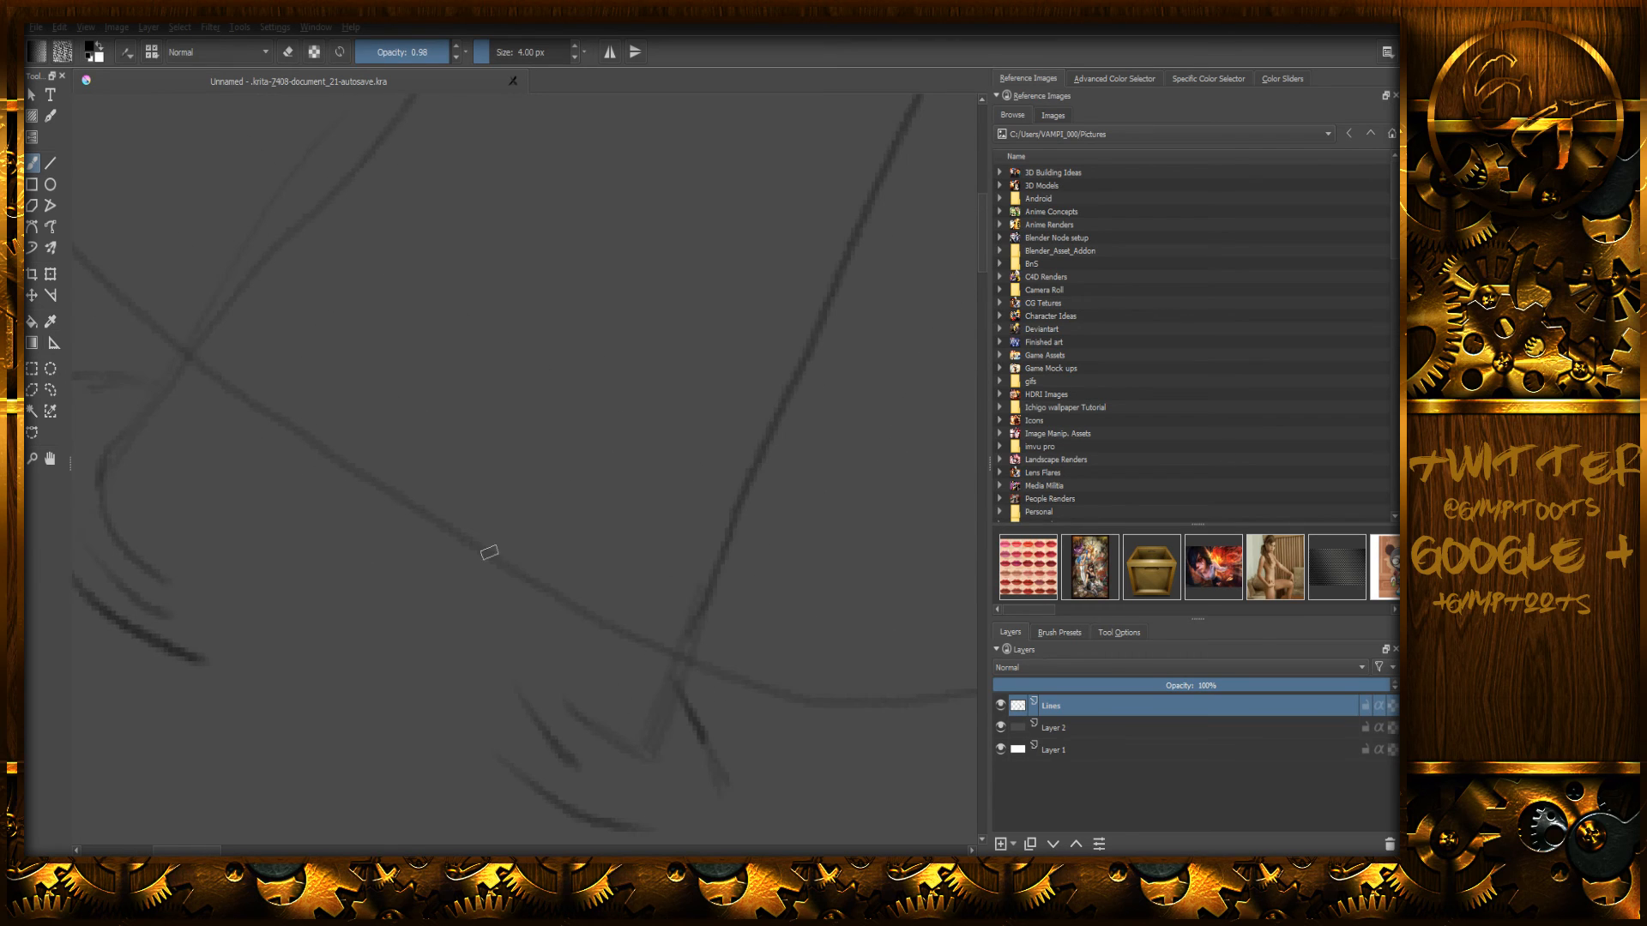
key(e)
mouse_move(458, 528)
mouse_down()
mouse_move(570, 595)
mouse_move(618, 592)
mouse_move(633, 643)
mouse_move(672, 591)
mouse_move(618, 721)
mouse_move(551, 591)
mouse_up()
middle_drag(495, 543, 627, 621)
mouse_move(436, 503)
mouse_down()
mouse_move(557, 596)
mouse_move(366, 499)
mouse_move(349, 446)
mouse_move(341, 463)
mouse_move(352, 265)
mouse_move(452, 173)
mouse_move(374, 302)
mouse_up()
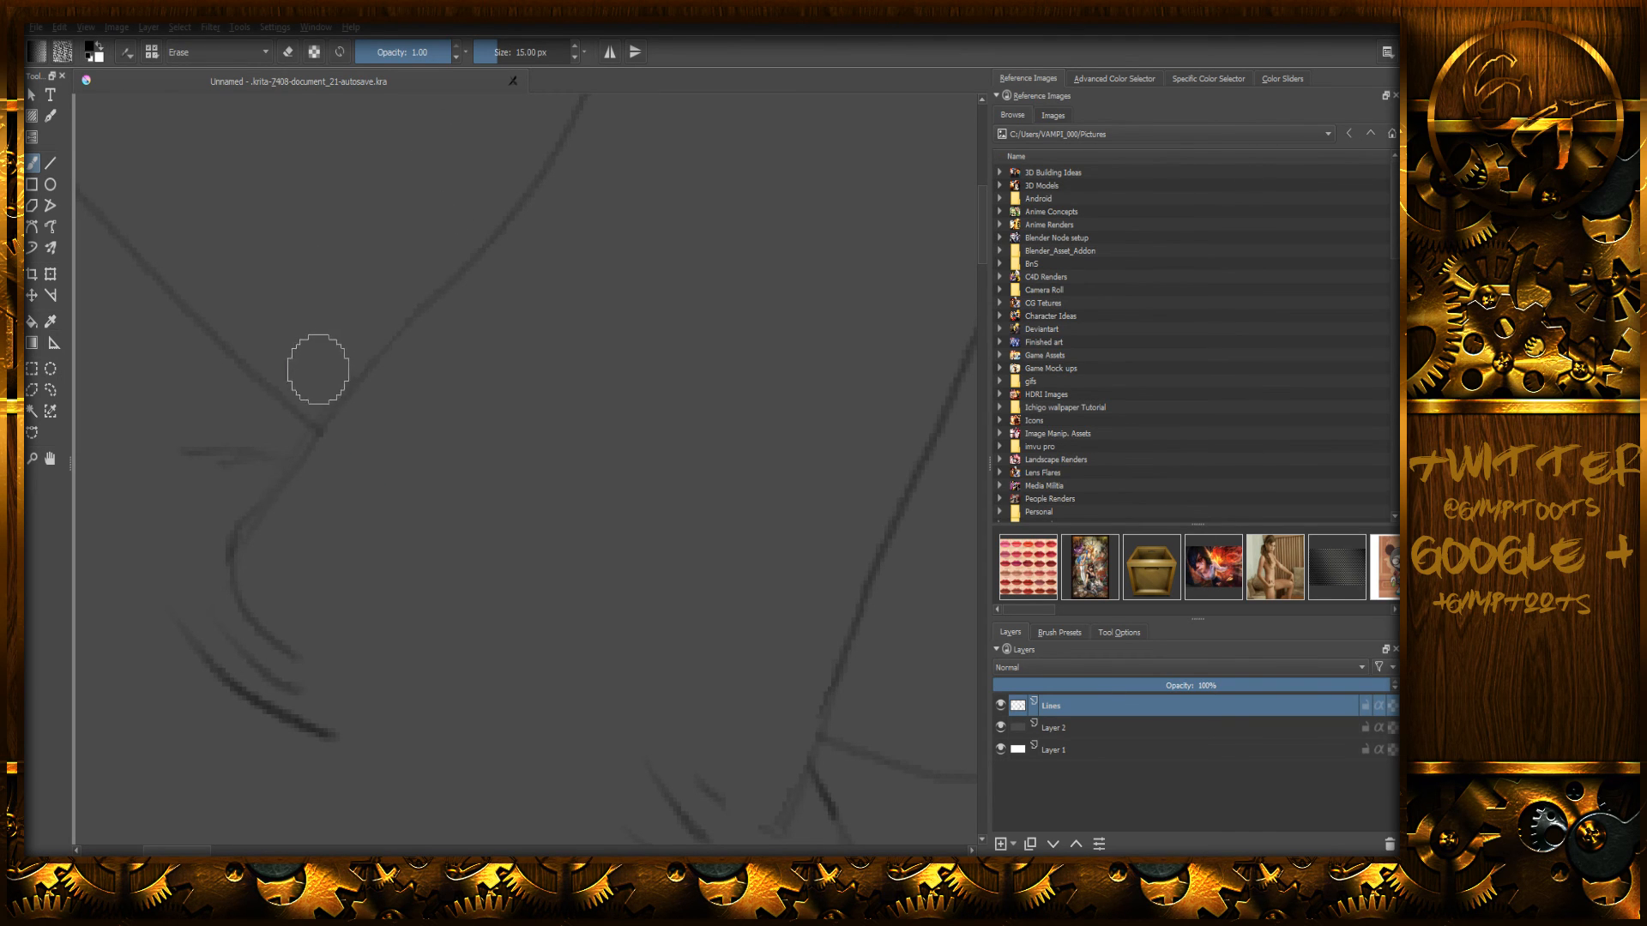
mouse_move(507, 599)
middle_down()
mouse_move(426, 430)
mouse_move(467, 393)
middle_up()
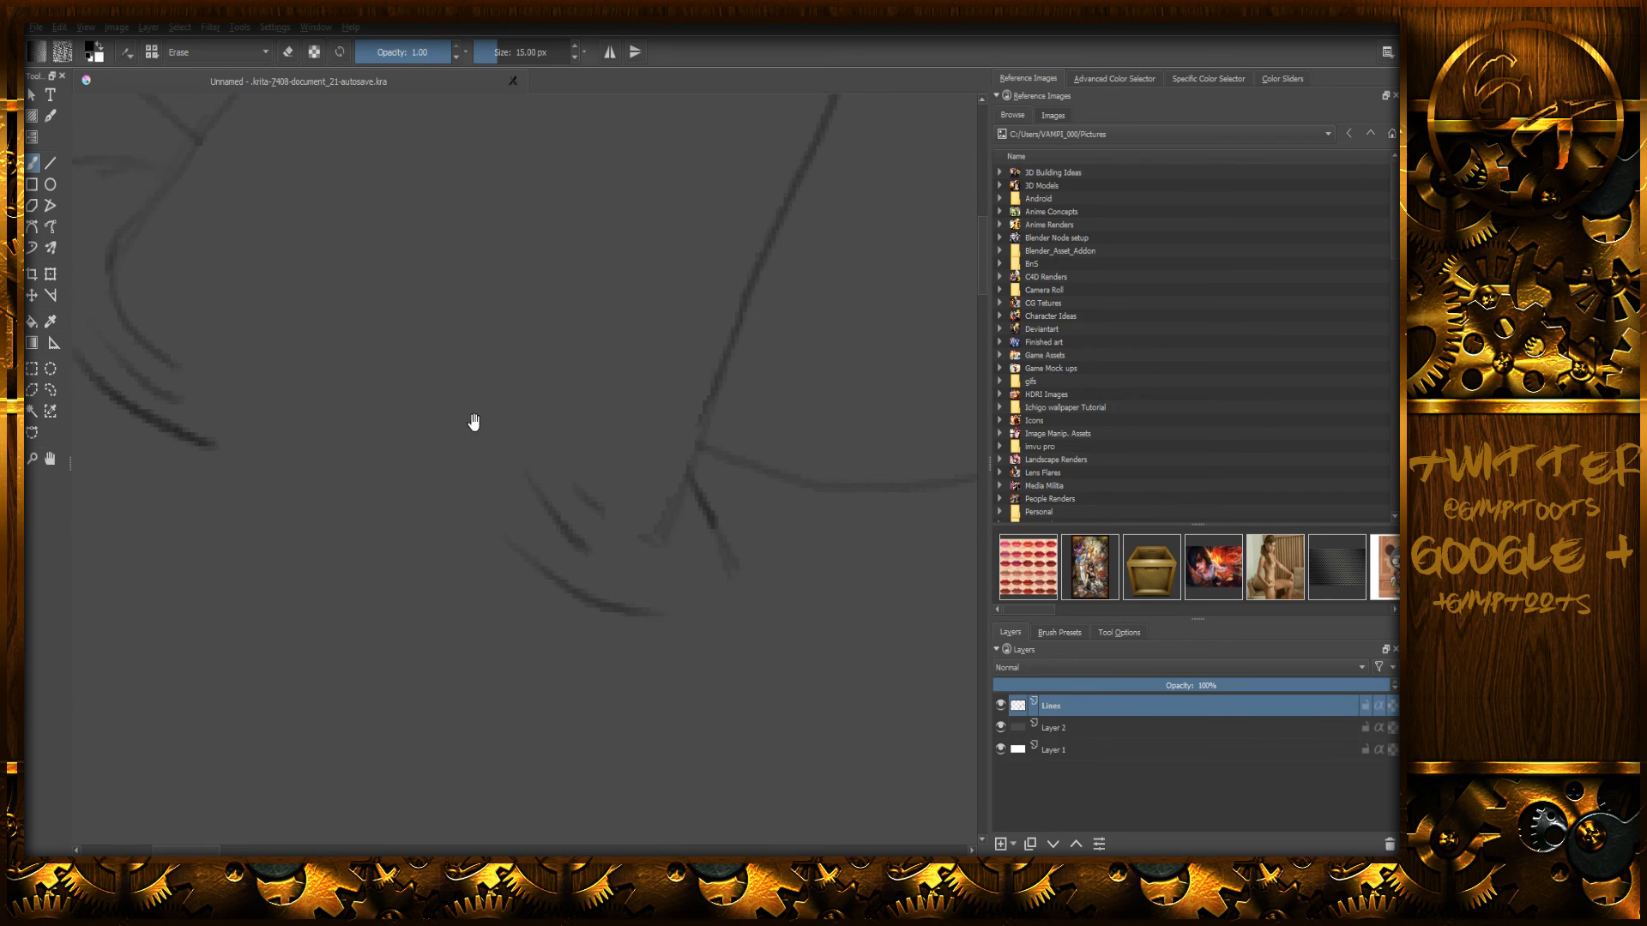
- Return the zoom to 100% and examine the finished upper-left branches and the whole tree drawing
key(e)
middle_drag(633, 603, 569, 566)
middle_drag(491, 418, 638, 593)
mouse_move(389, 248)
middle_down()
mouse_move(492, 408)
mouse_move(451, 517)
middle_up()
mouse_move(455, 365)
middle_down()
mouse_move(397, 357)
mouse_move(349, 262)
middle_up()
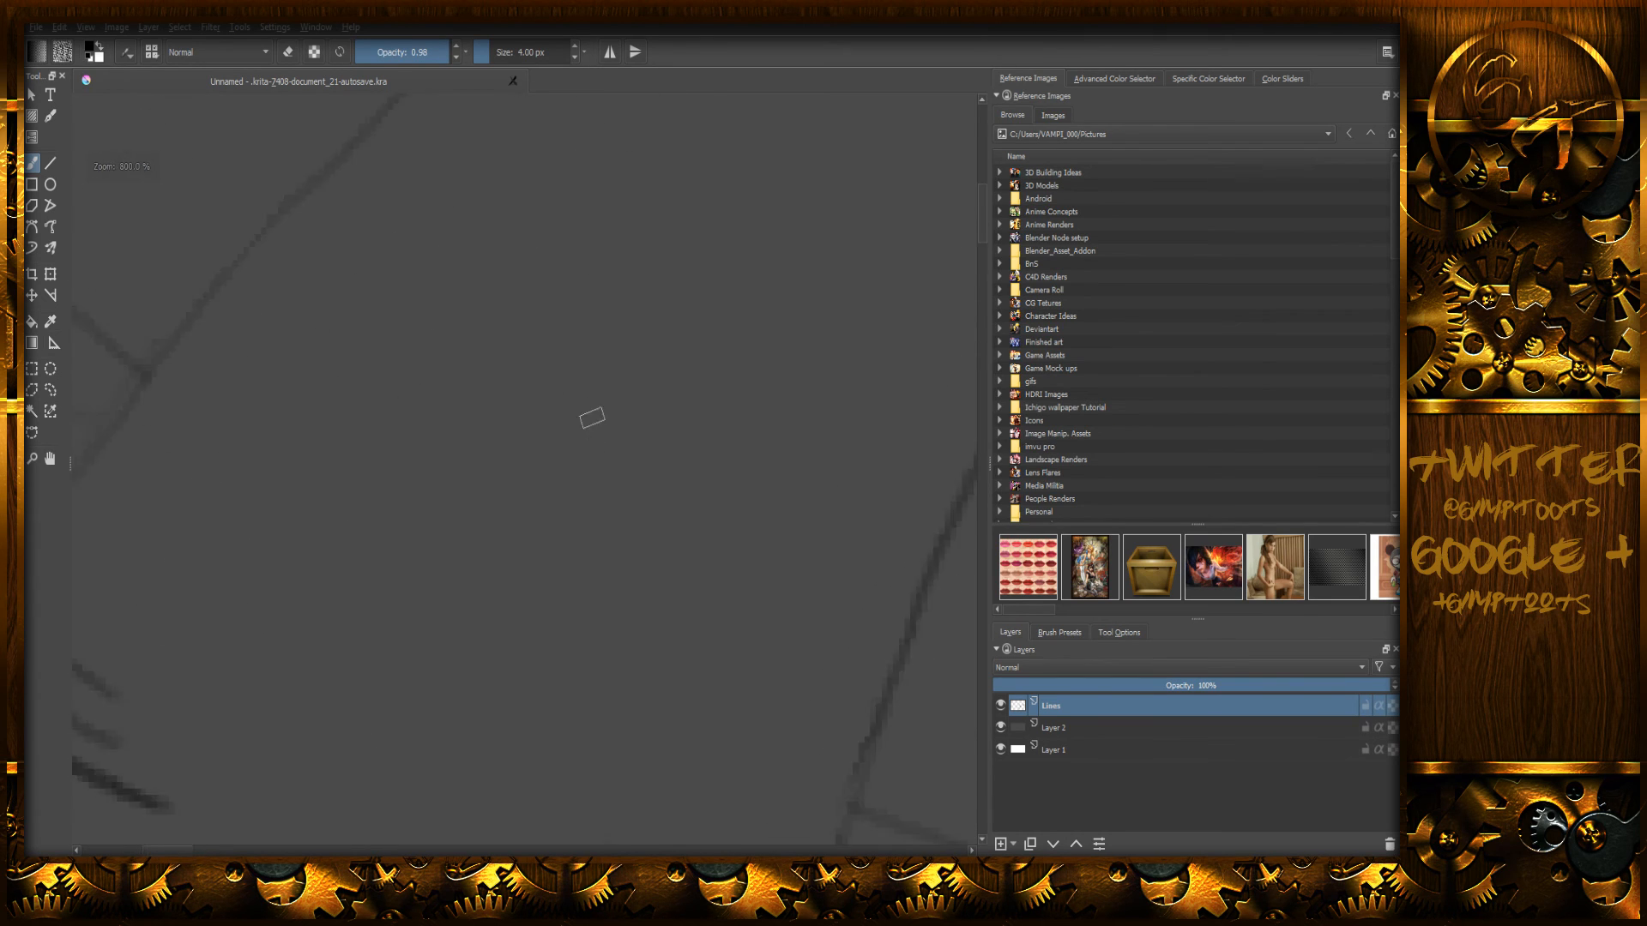
key(1)
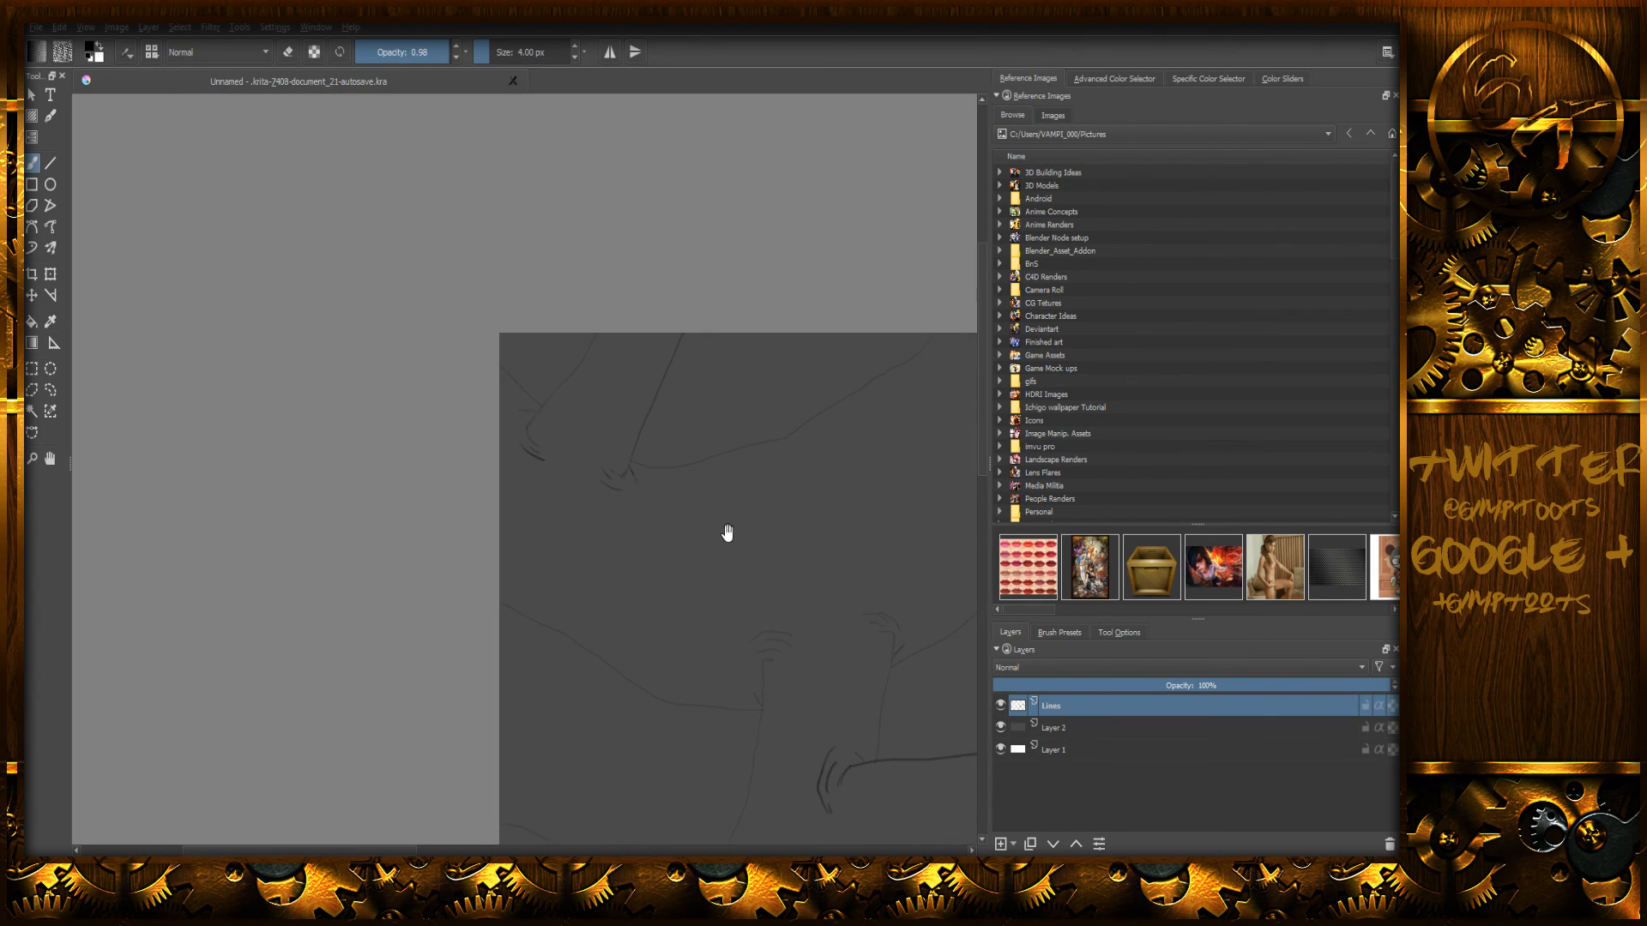
middle_drag(888, 587, 695, 448)
mouse_move(803, 619)
middle_down()
mouse_move(651, 551)
mouse_move(606, 503)
mouse_move(515, 474)
middle_up()
scroll(653, 410, up, 3)
scroll(653, 410, down, 6)
scroll(653, 404, up, 1)
mouse_move(688, 438)
middle_down()
mouse_move(572, 452)
mouse_move(544, 485)
mouse_move(582, 467)
mouse_move(566, 456)
mouse_move(565, 481)
middle_up()
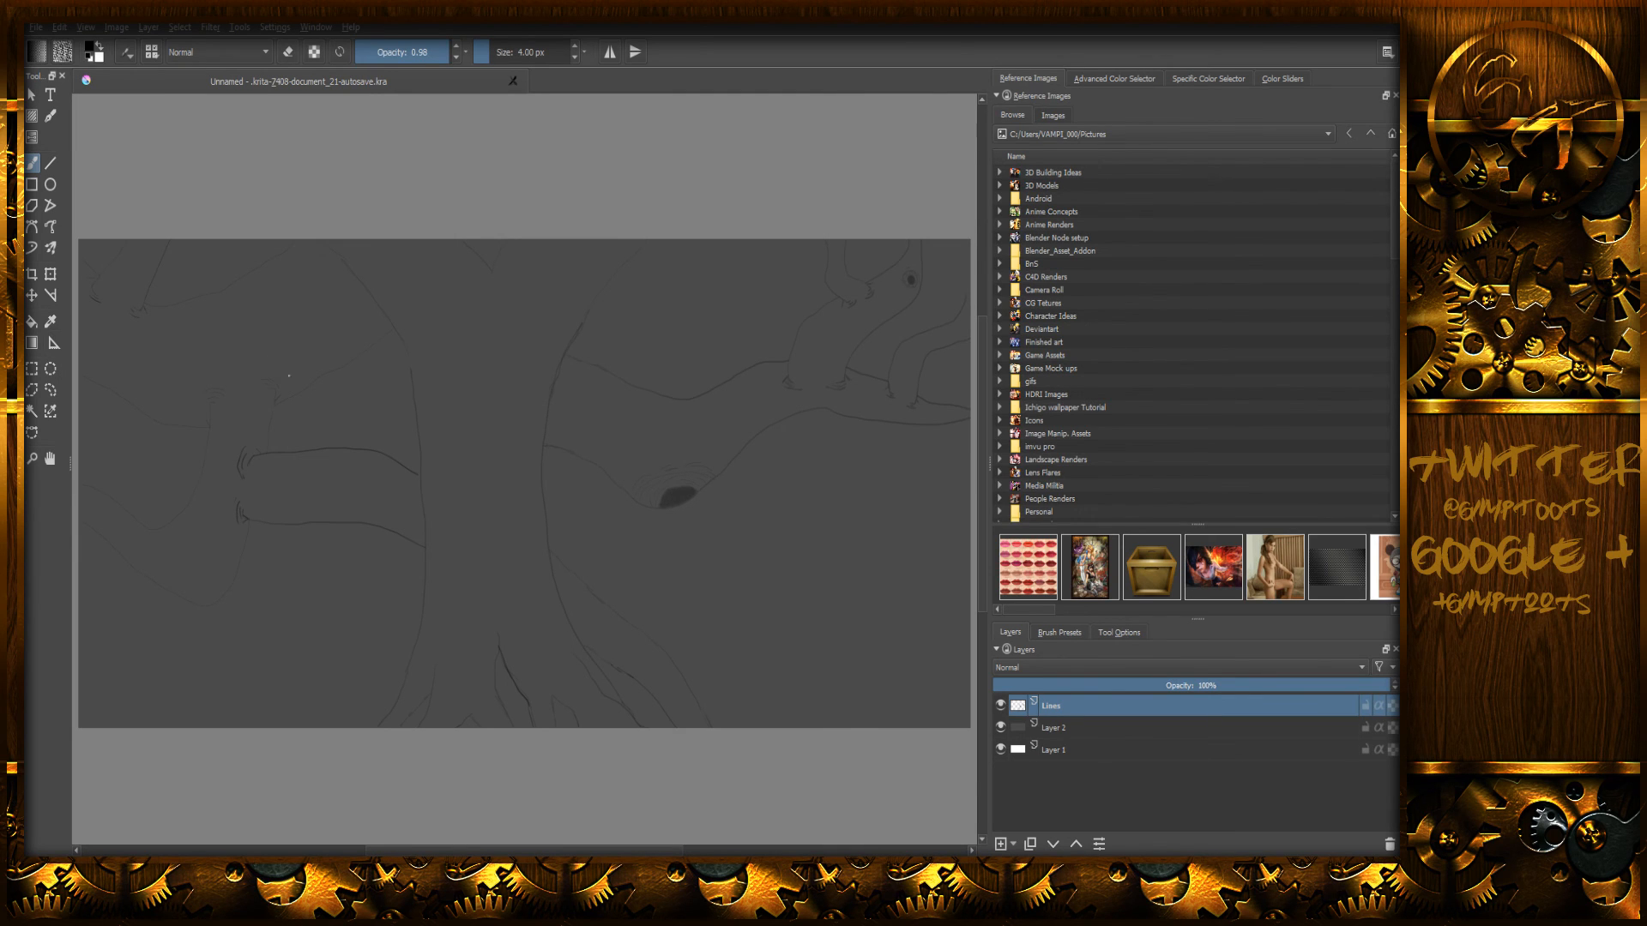
- Save the drawing as MotherTree_Ref_01 in the Documents > Terrain > Ref folder on Local Disk (E:)
click(45, 26)
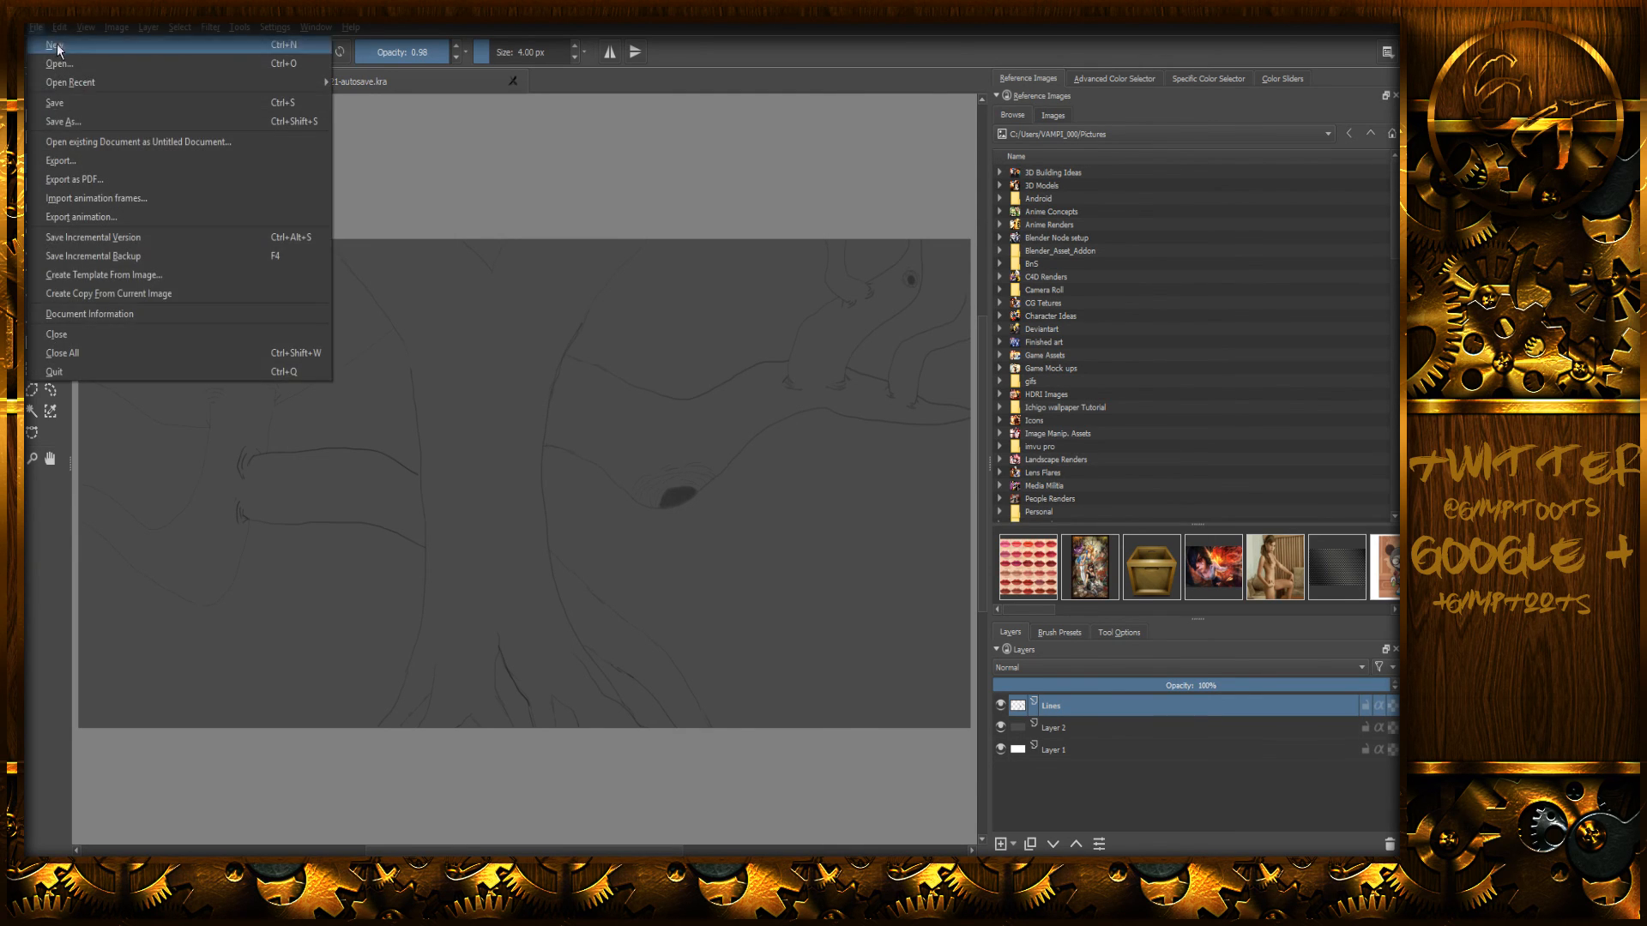
click(112, 112)
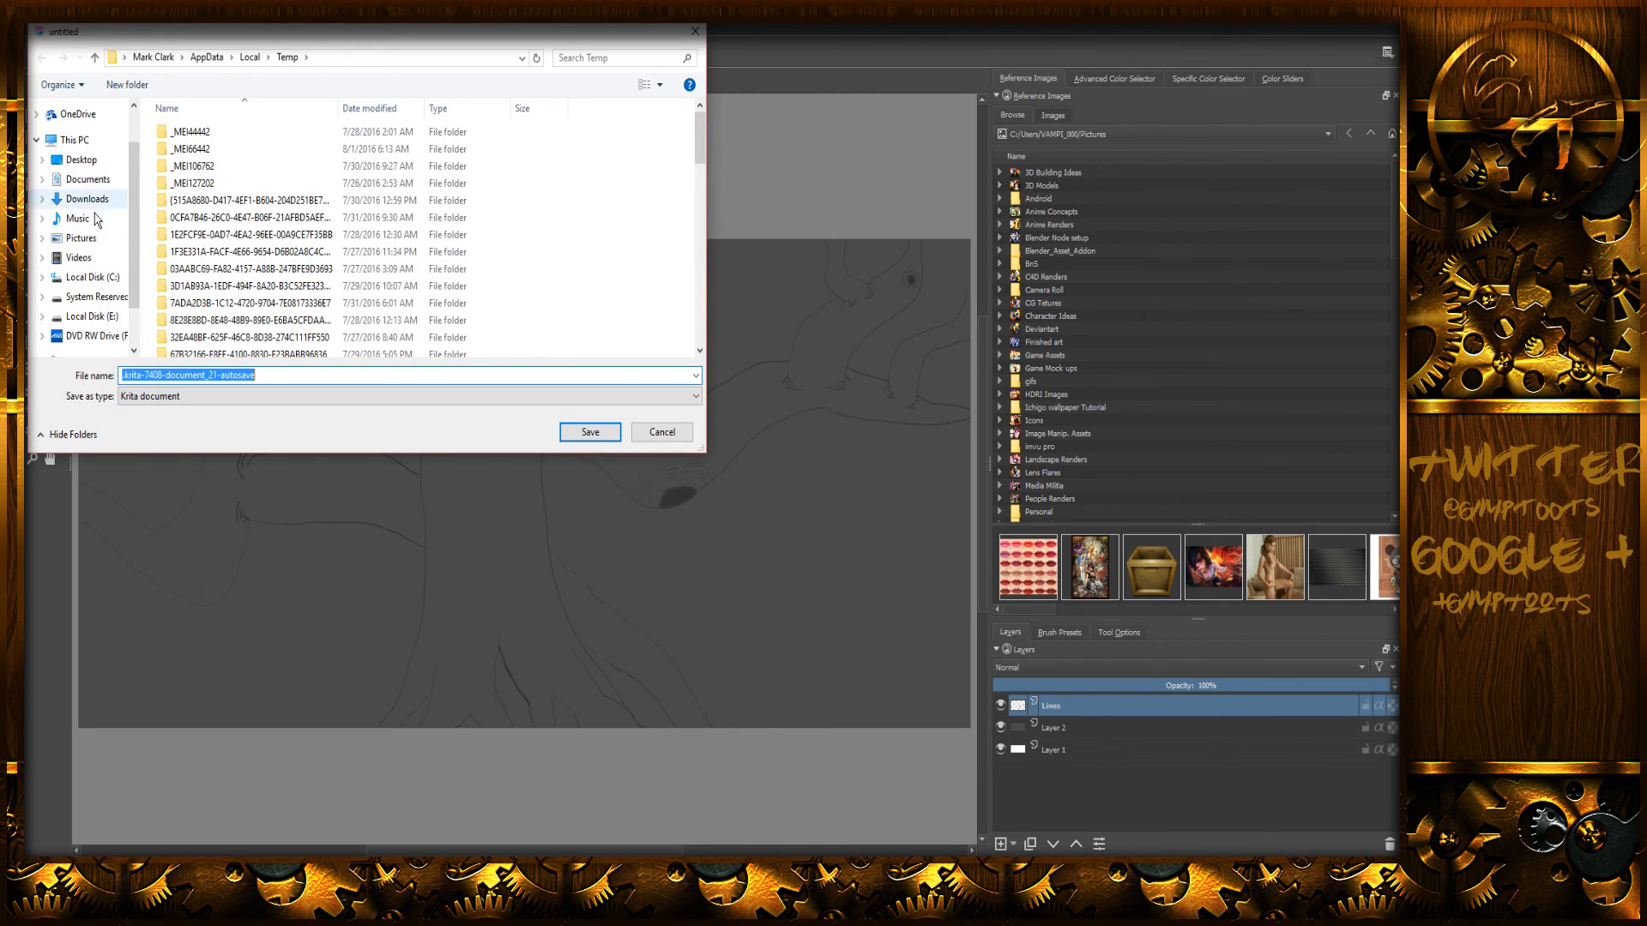
click(96, 297)
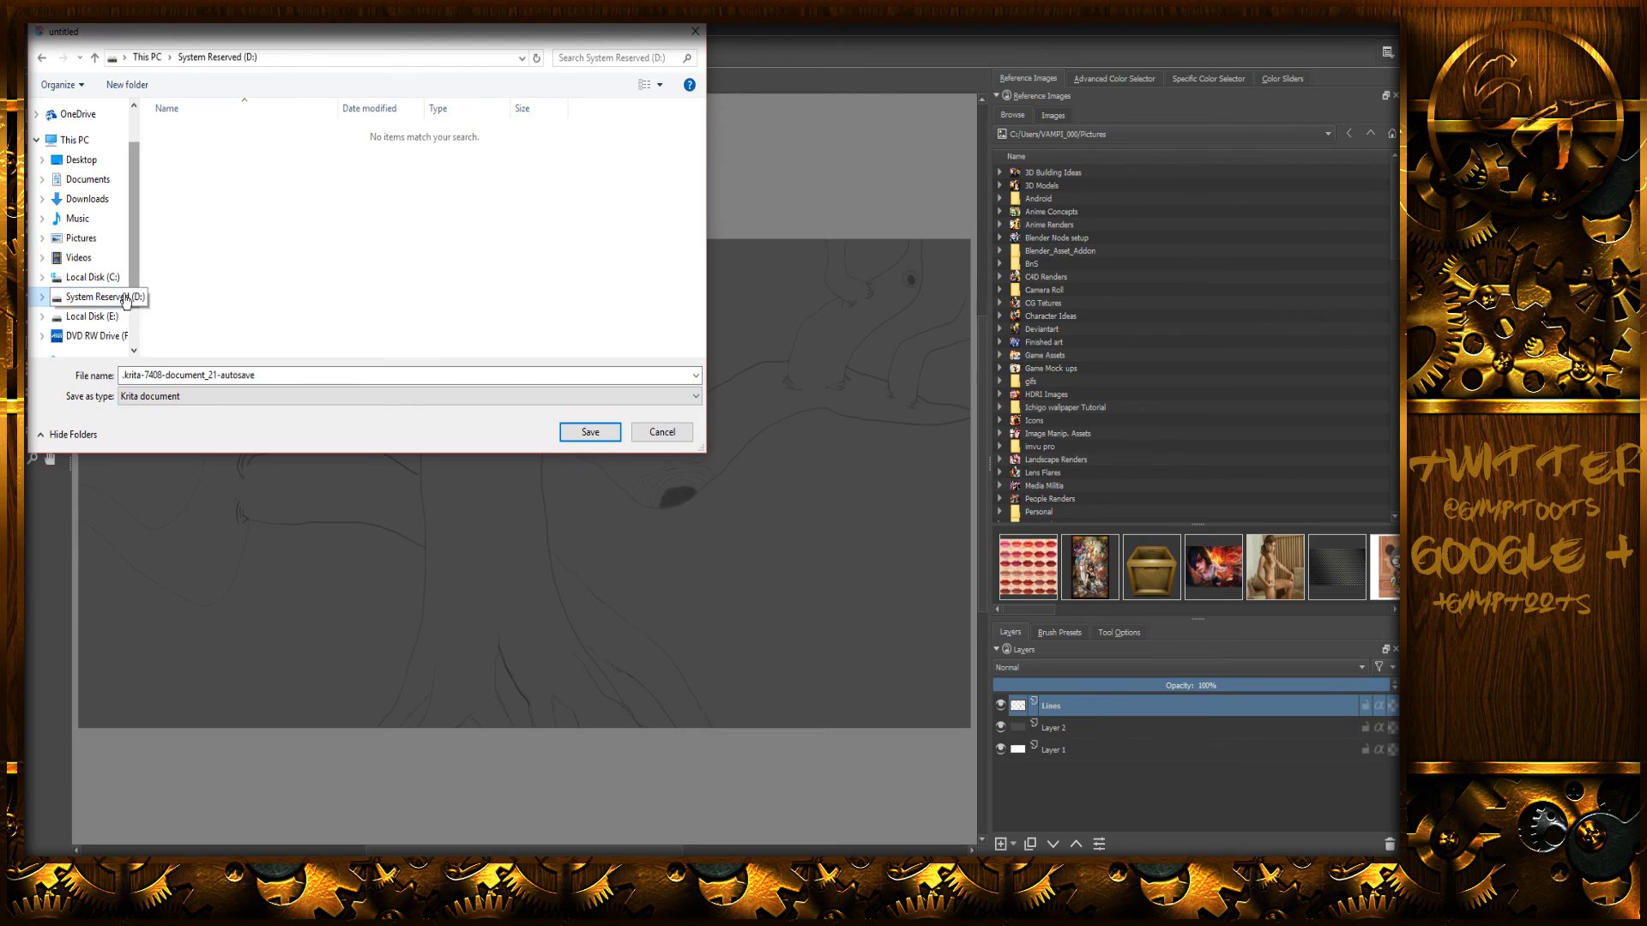
click(108, 317)
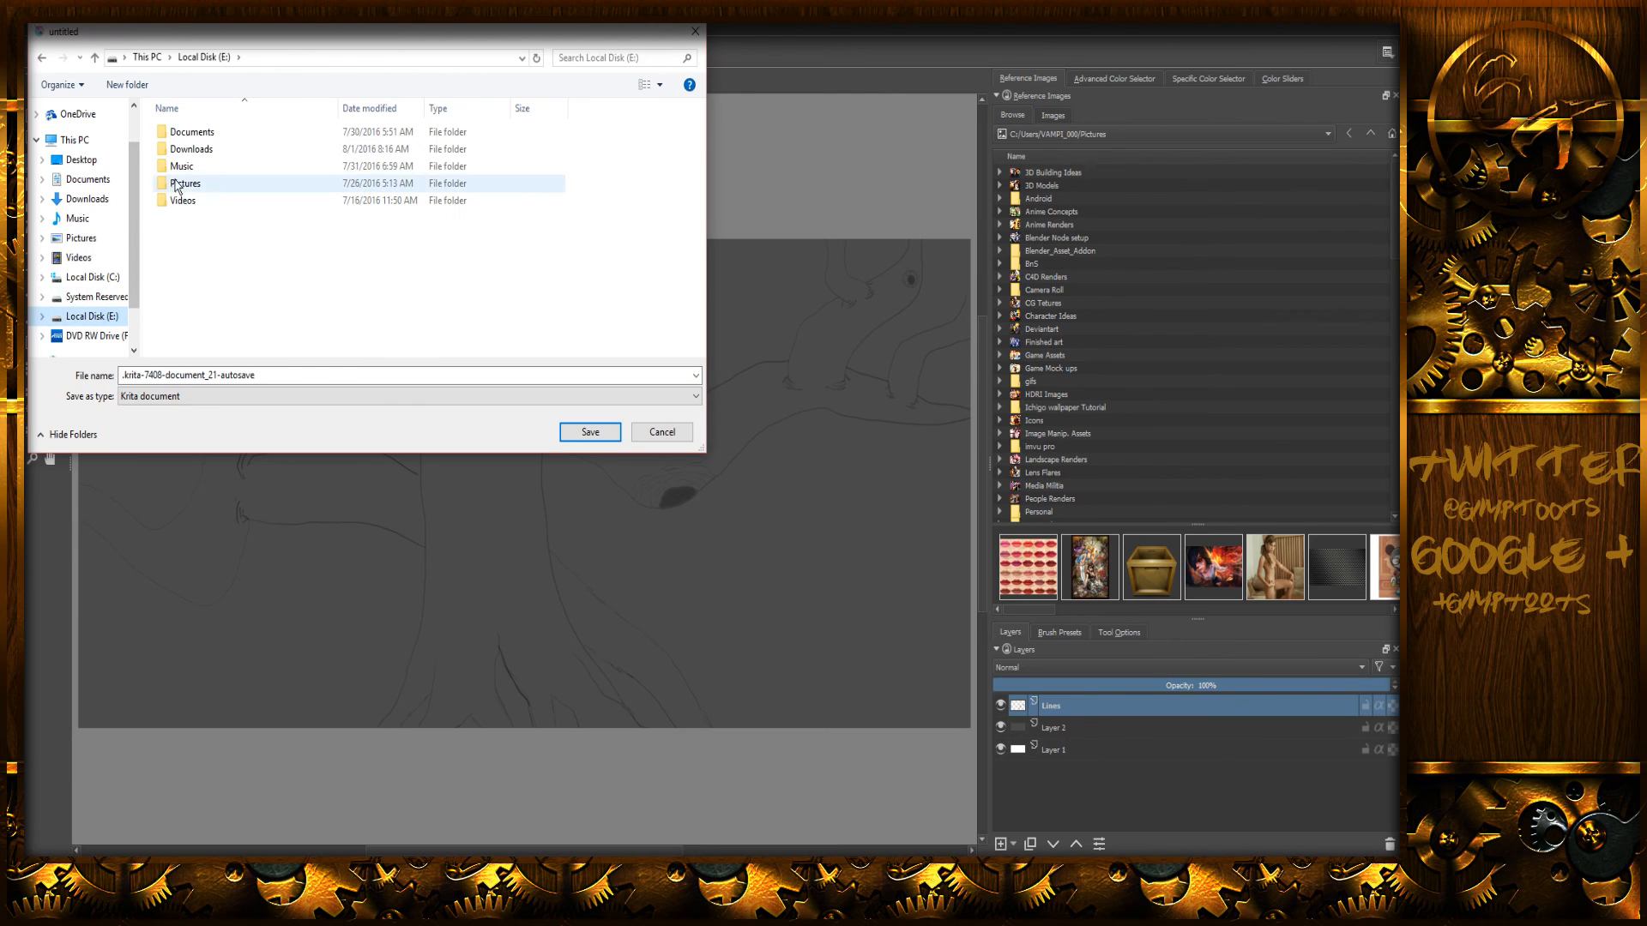
click(201, 136)
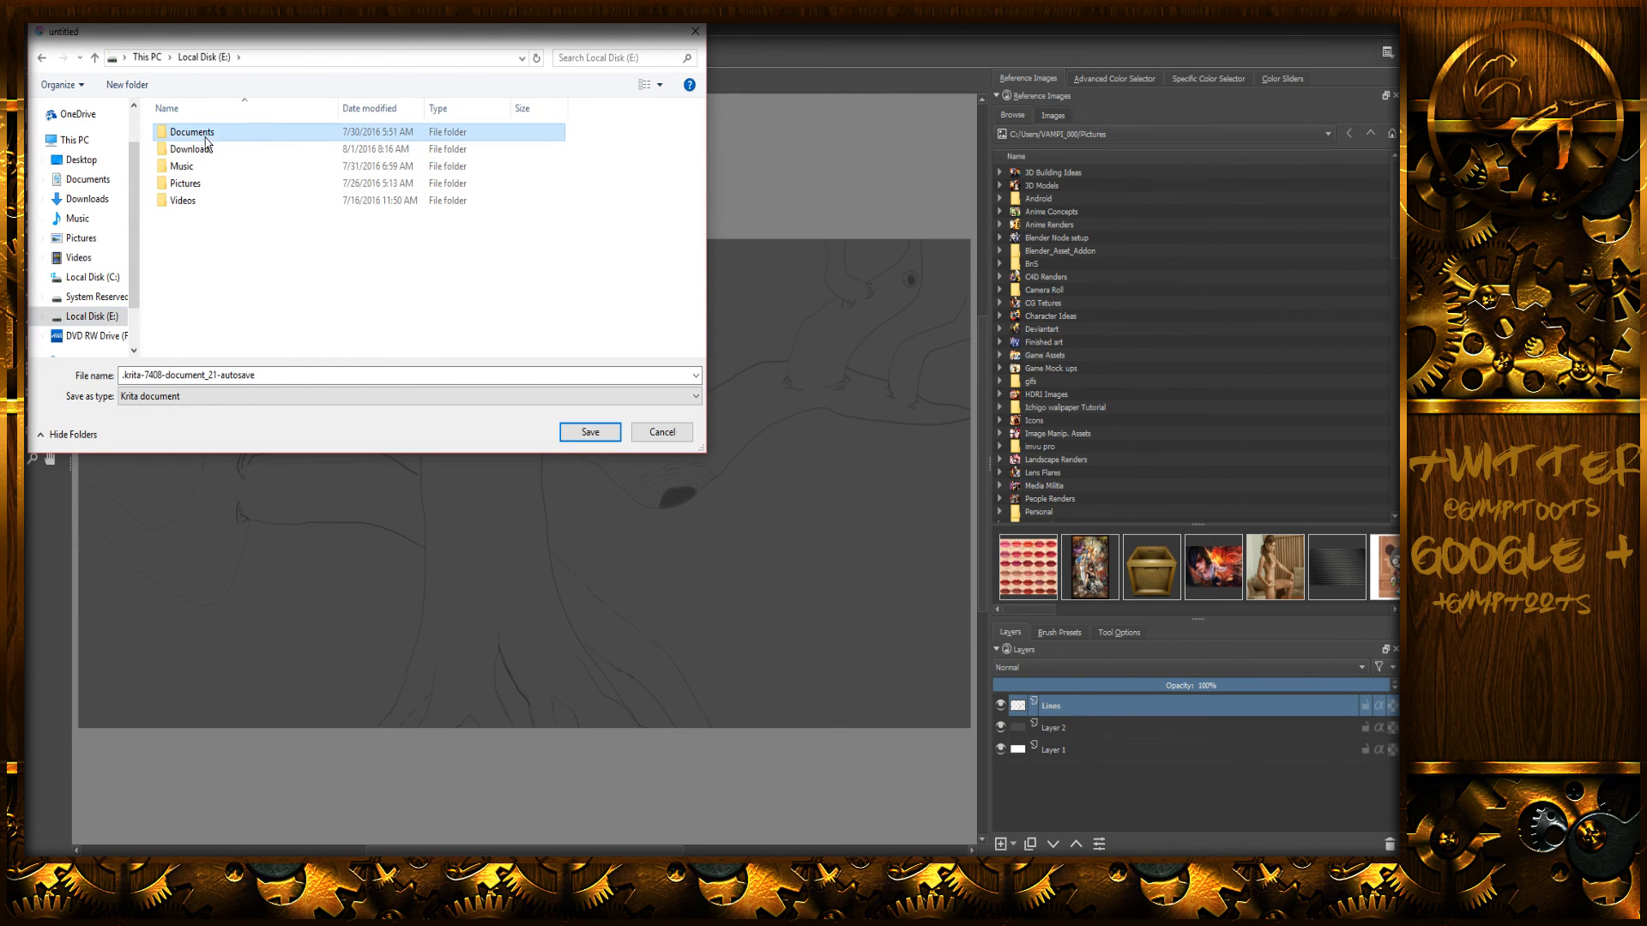
double_click(203, 138)
click(203, 288)
double_click(204, 289)
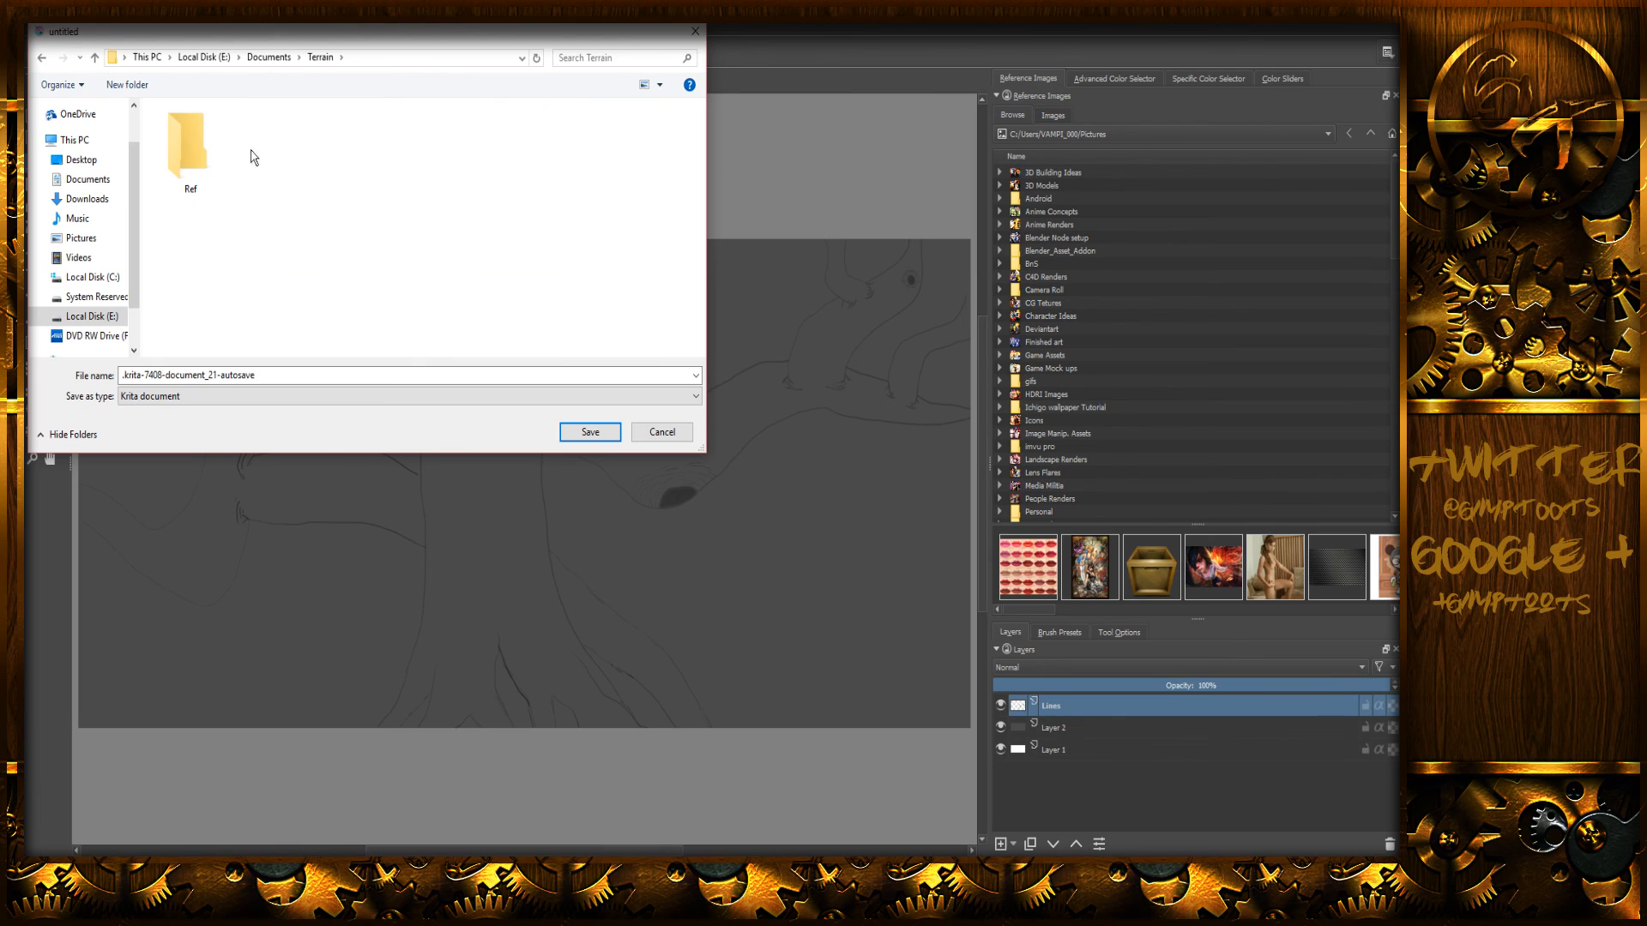
double_click(193, 149)
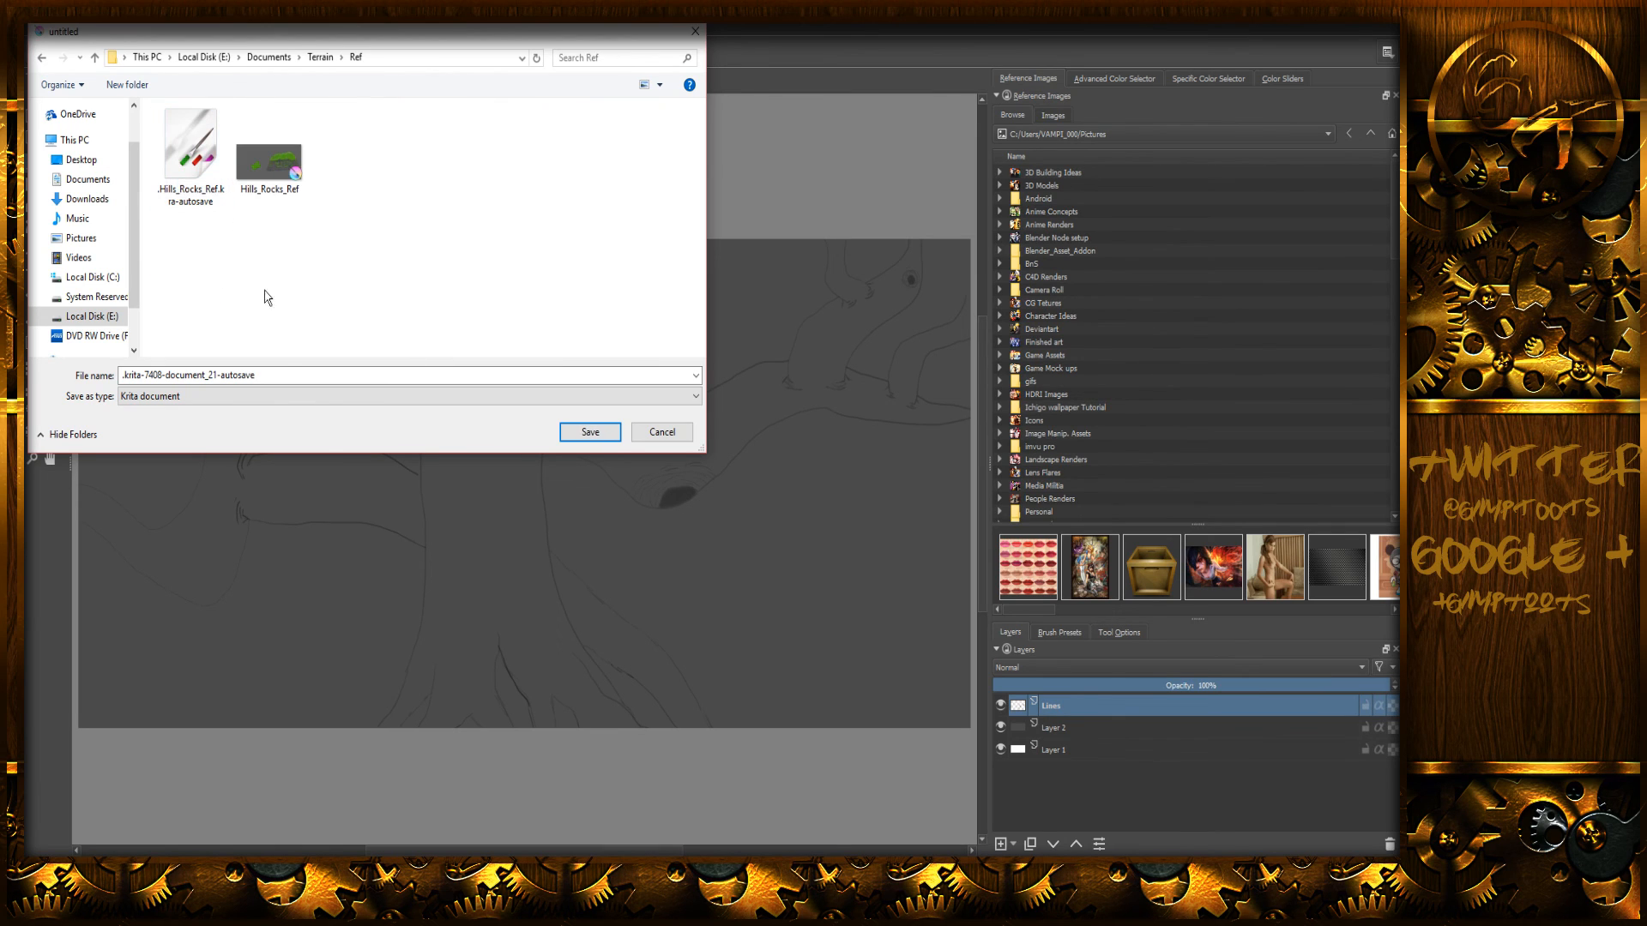
triple_click(278, 372)
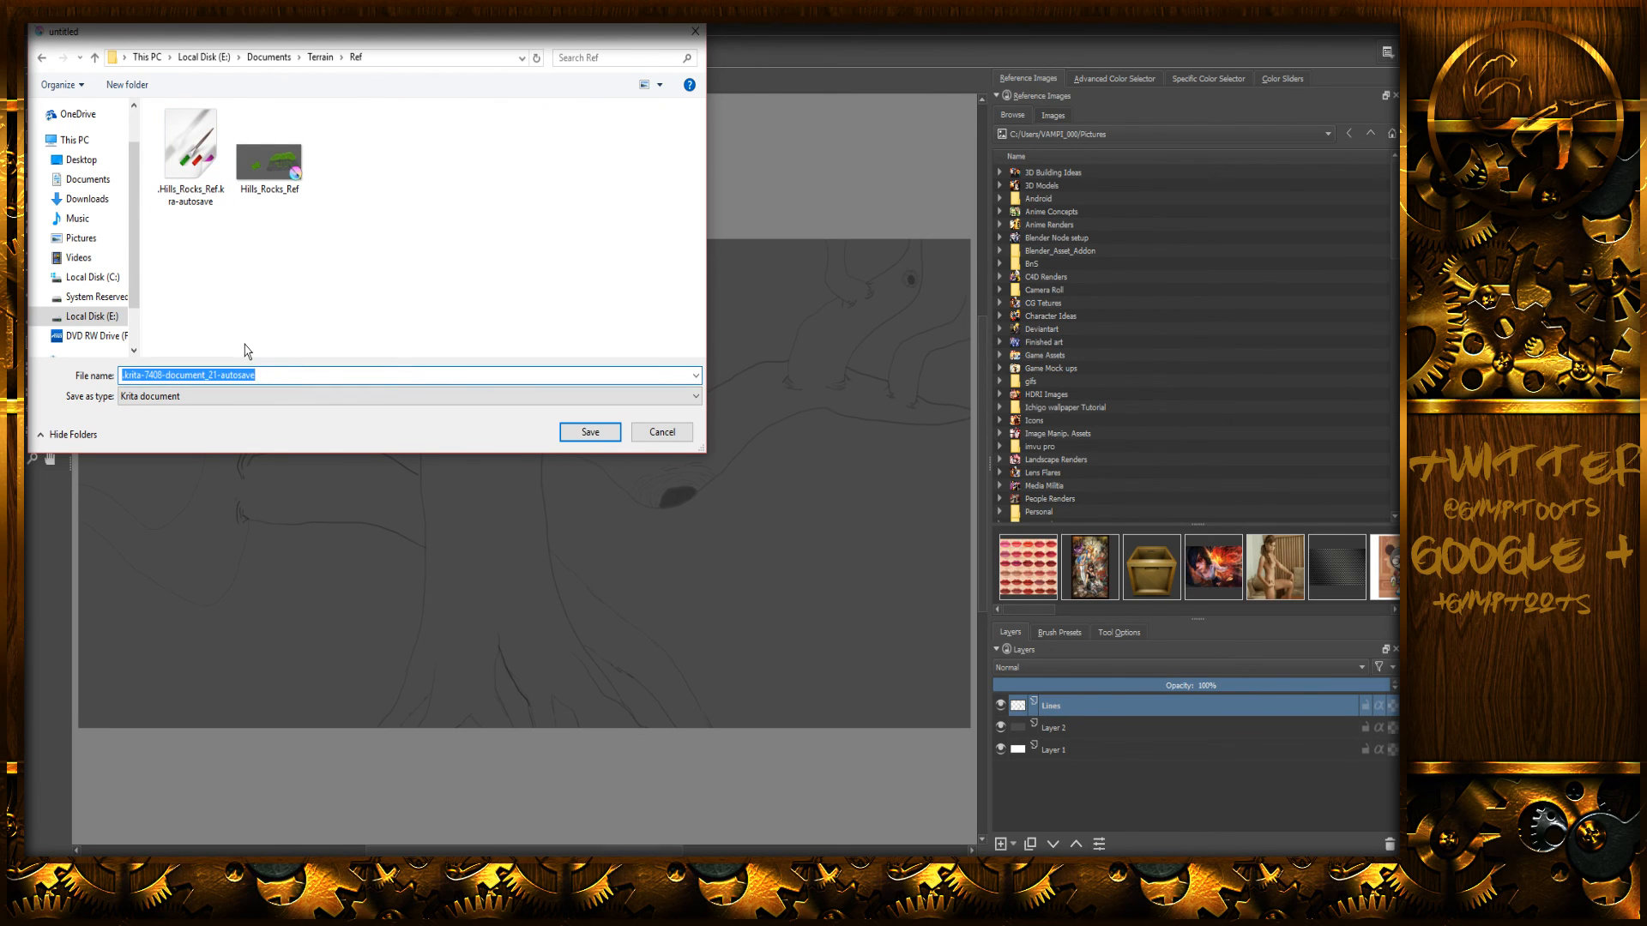
text(MotherTree_Ref_01)
key(Return)
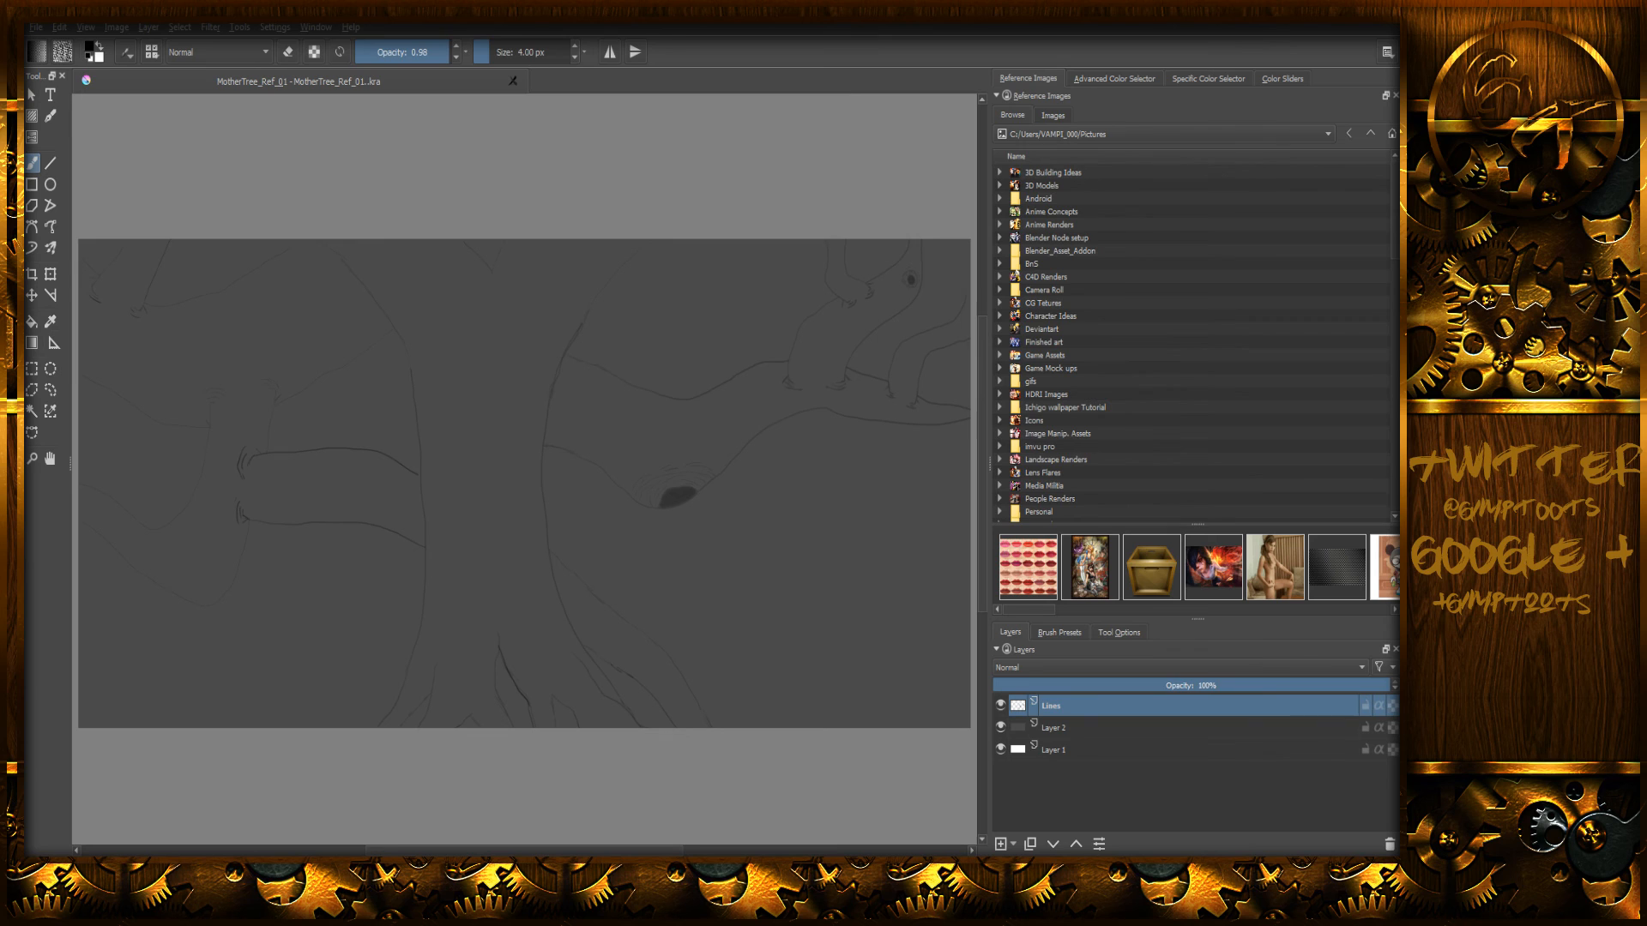
- Switch to the YouTube live dashboard in the browser, check the chat and stream preview, and return to the drawing
key(space)
mouse_move(753, 496)
mouse_down()
mouse_move(625, 470)
mouse_move(632, 490)
mouse_up()
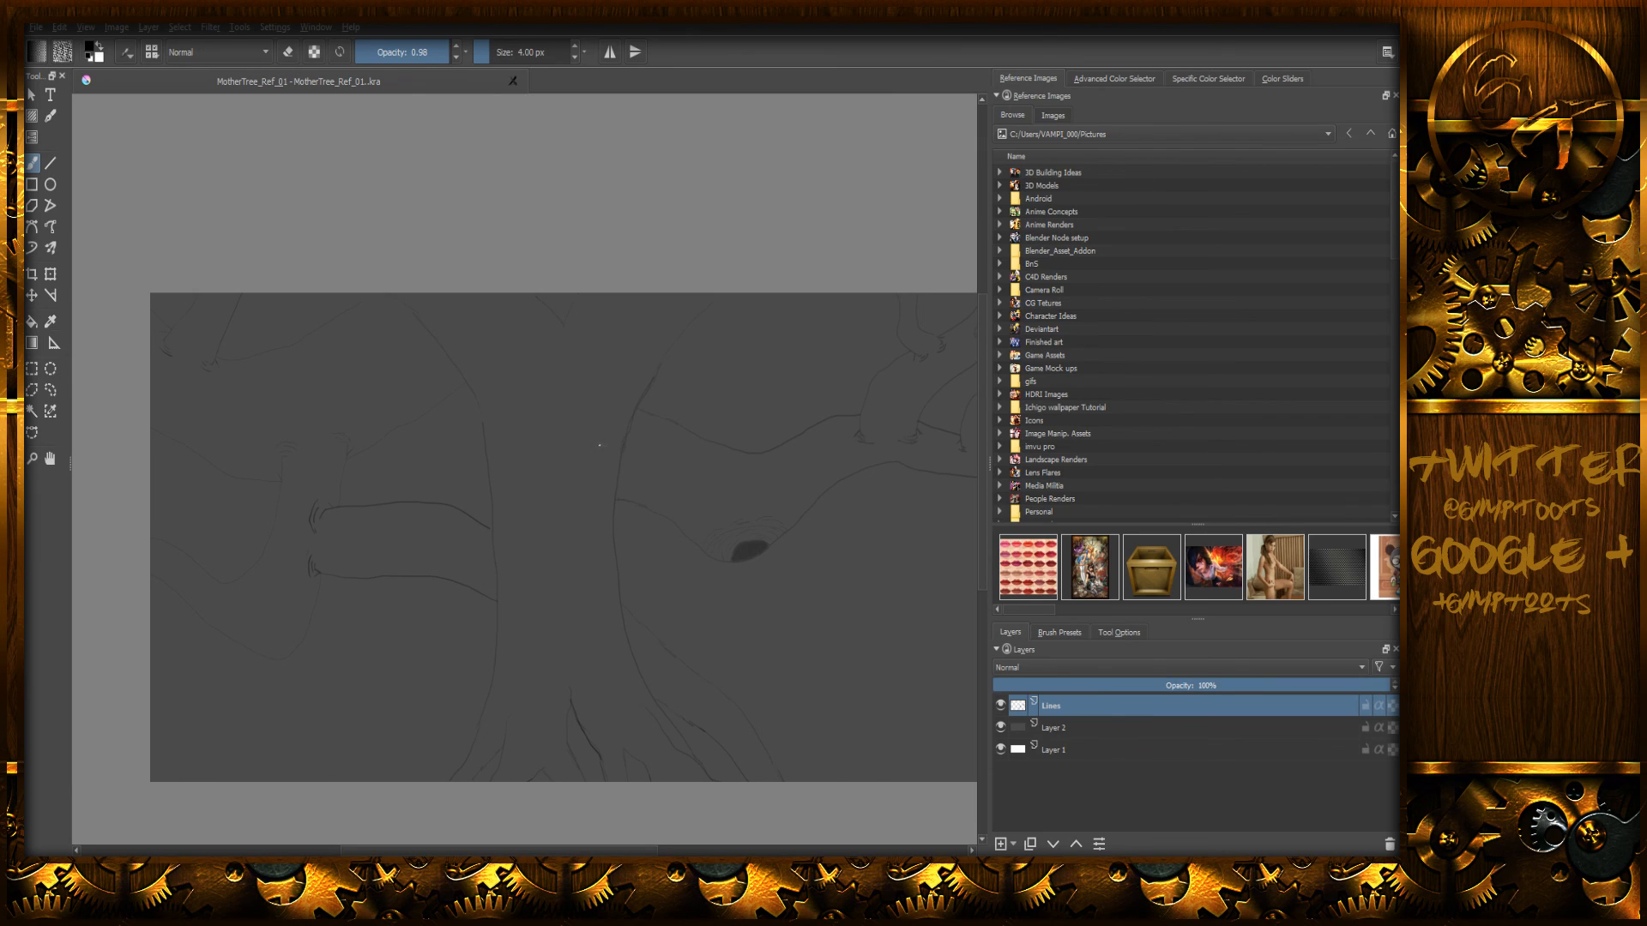
mouse_move(532, 507)
middle_down()
mouse_move(466, 478)
mouse_move(499, 504)
middle_up()
middle_drag(464, 449, 472, 469)
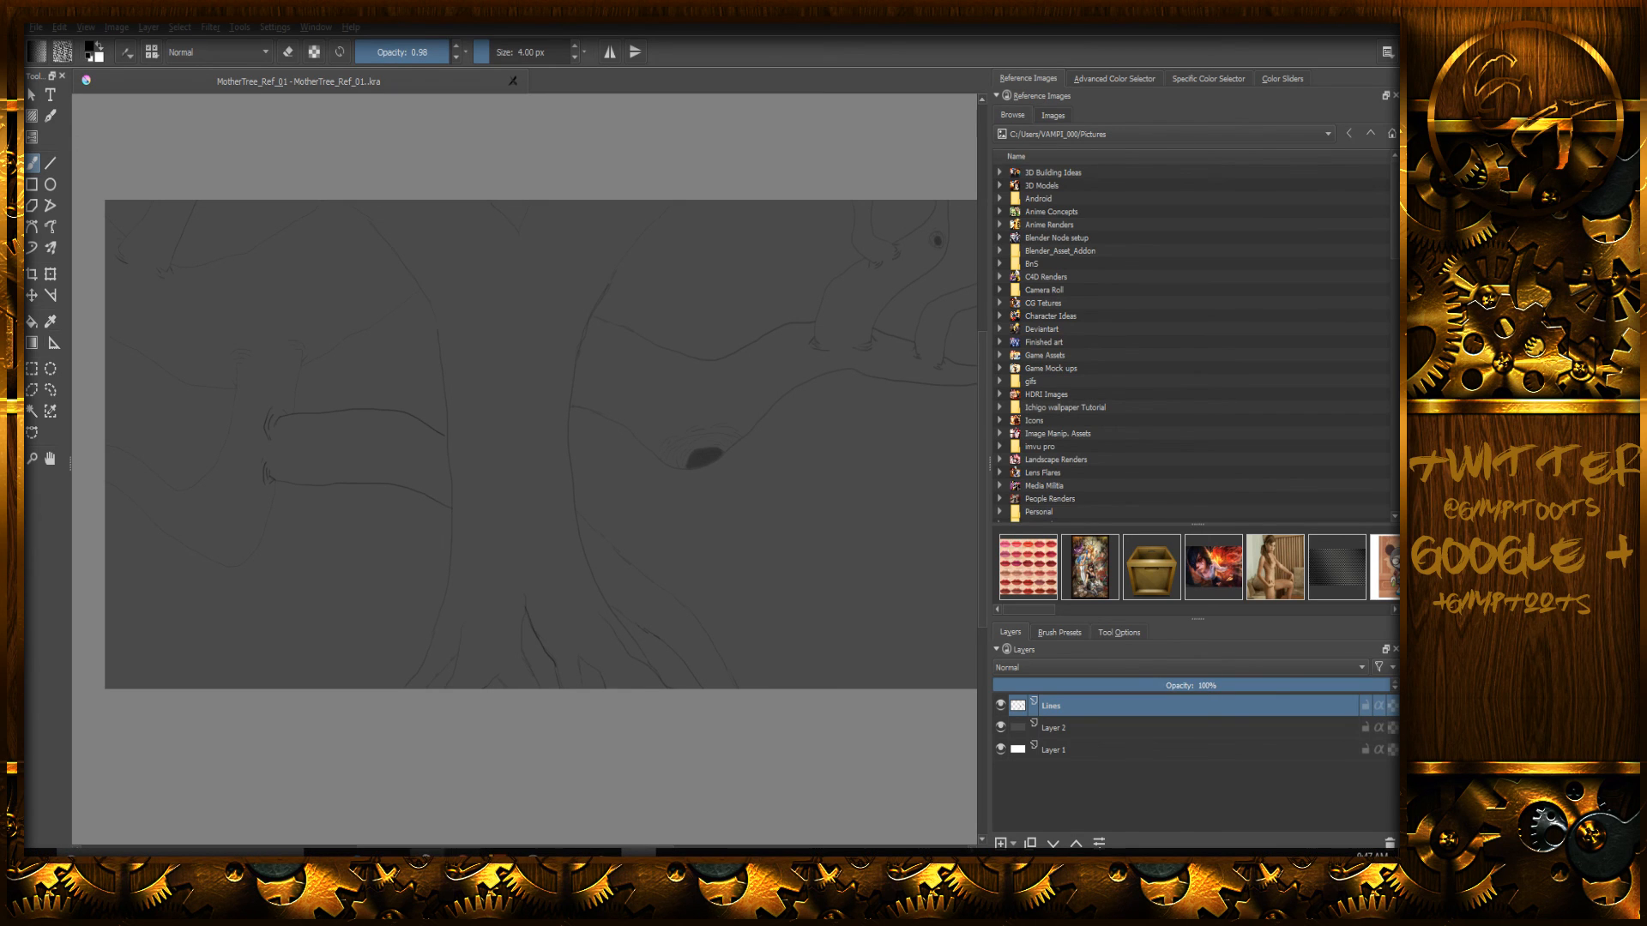
click(462, 856)
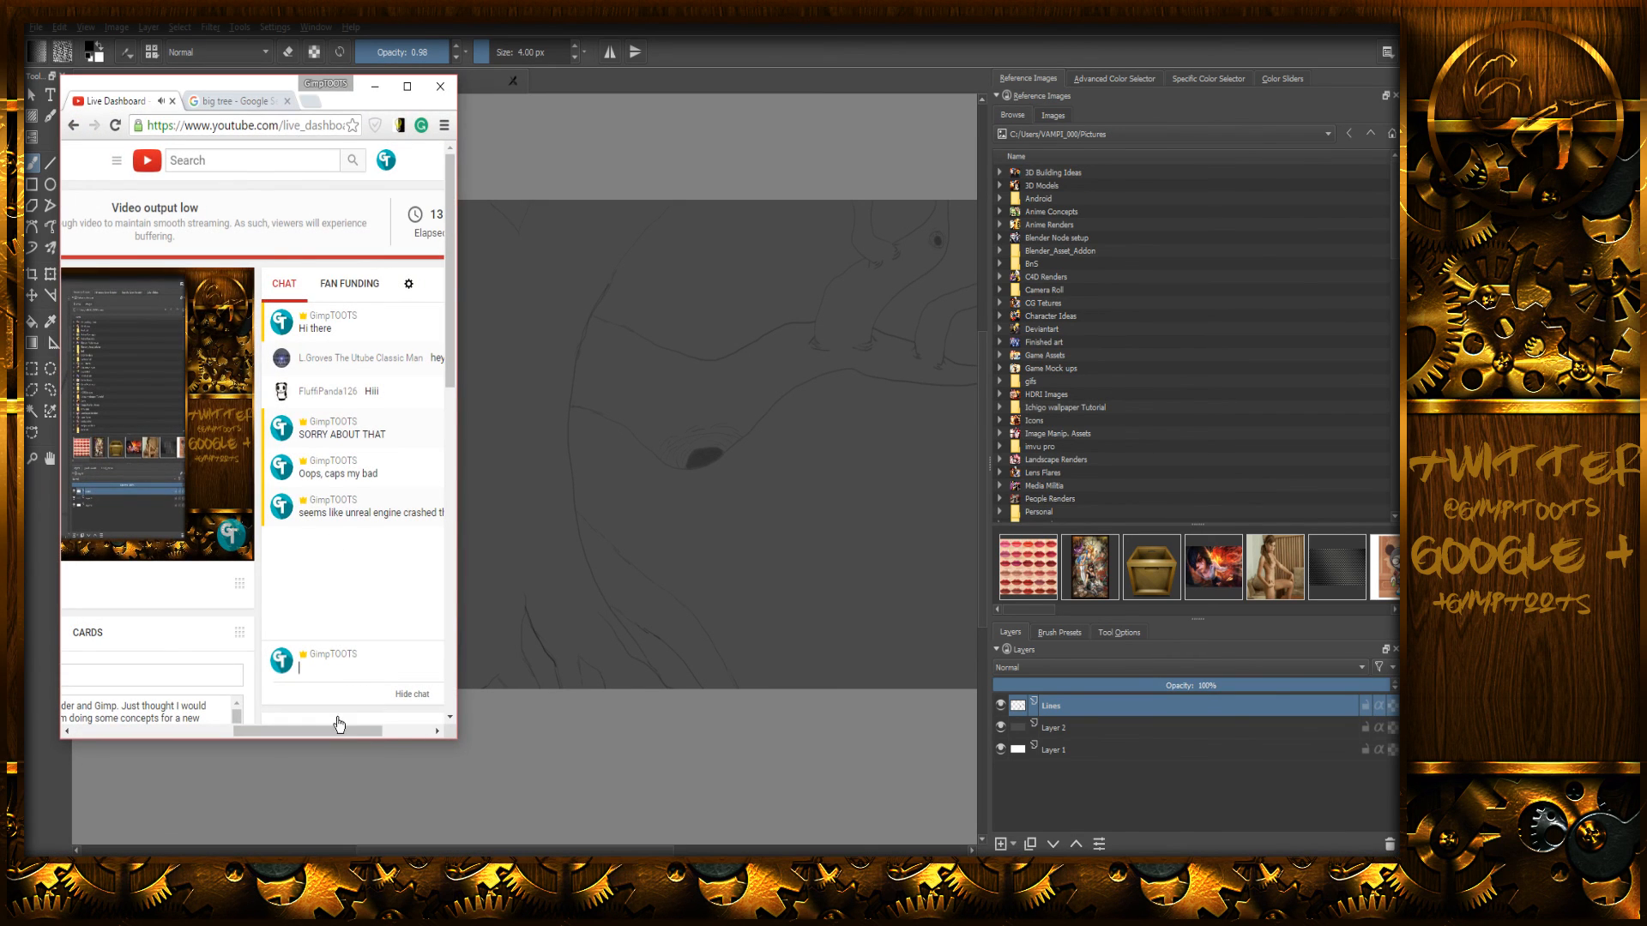
mouse_move(343, 729)
mouse_down()
mouse_move(383, 734)
mouse_move(194, 723)
mouse_move(366, 726)
mouse_move(258, 734)
mouse_move(216, 717)
mouse_move(243, 715)
mouse_up()
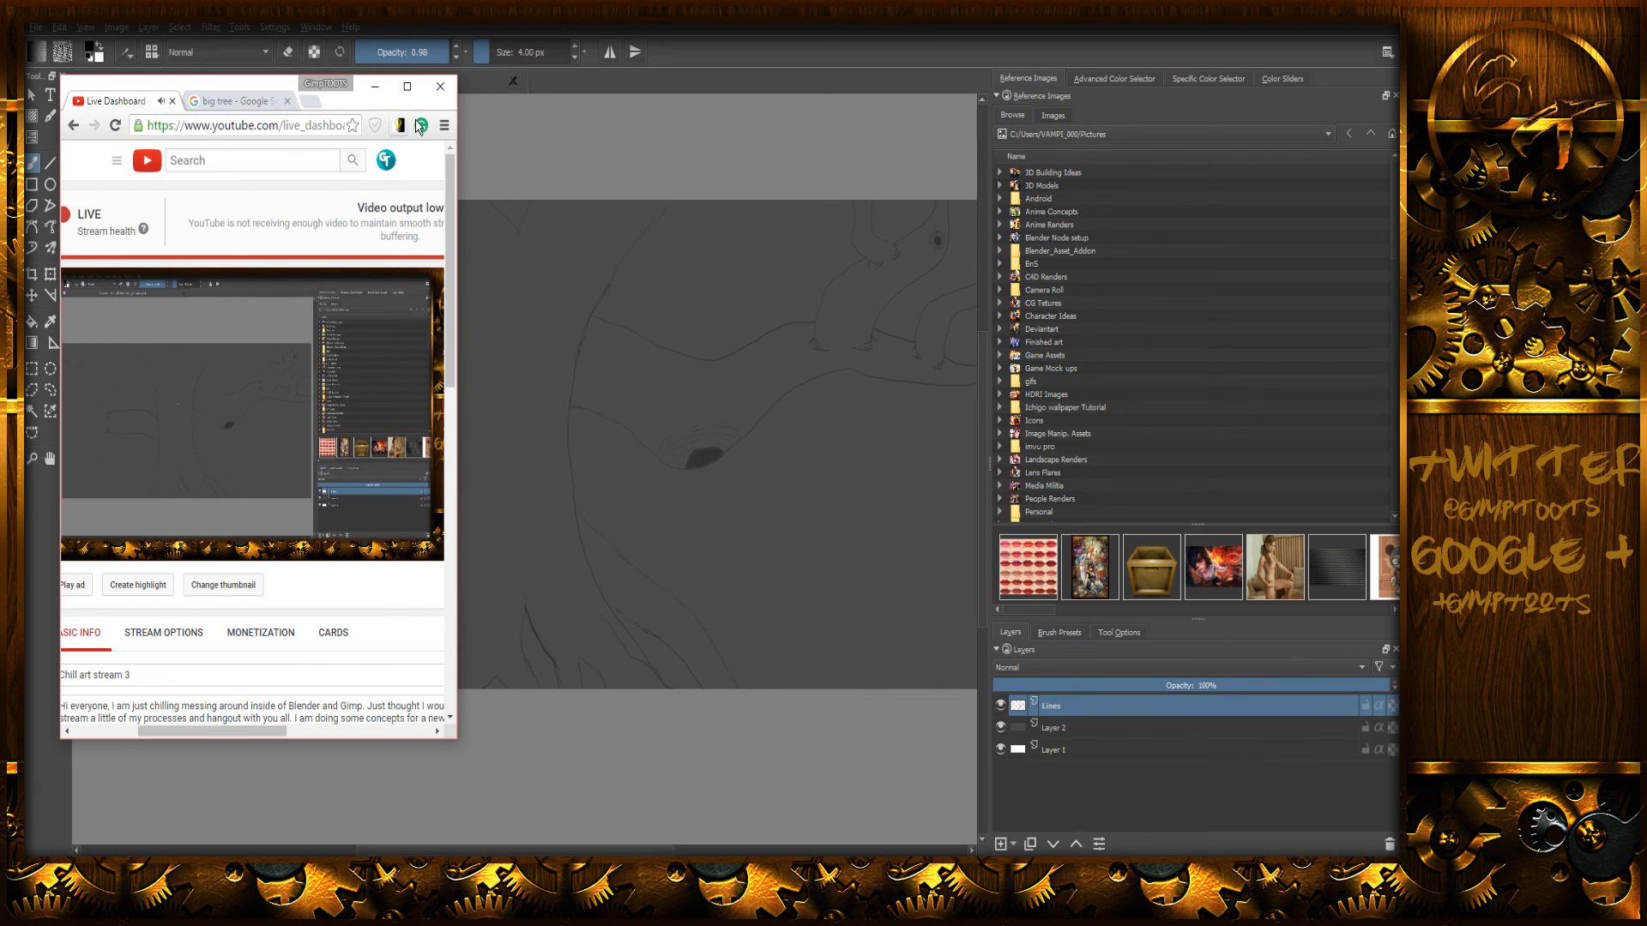
click(375, 86)
- Add a paint layer above the Lines layer and swap the brush colour to white
mouse_move(659, 510)
middle_down()
mouse_move(607, 511)
mouse_move(600, 471)
mouse_move(596, 505)
mouse_move(595, 463)
middle_up()
mouse_move(603, 320)
middle_down()
mouse_move(603, 401)
mouse_move(595, 368)
mouse_move(577, 405)
mouse_move(585, 392)
middle_up()
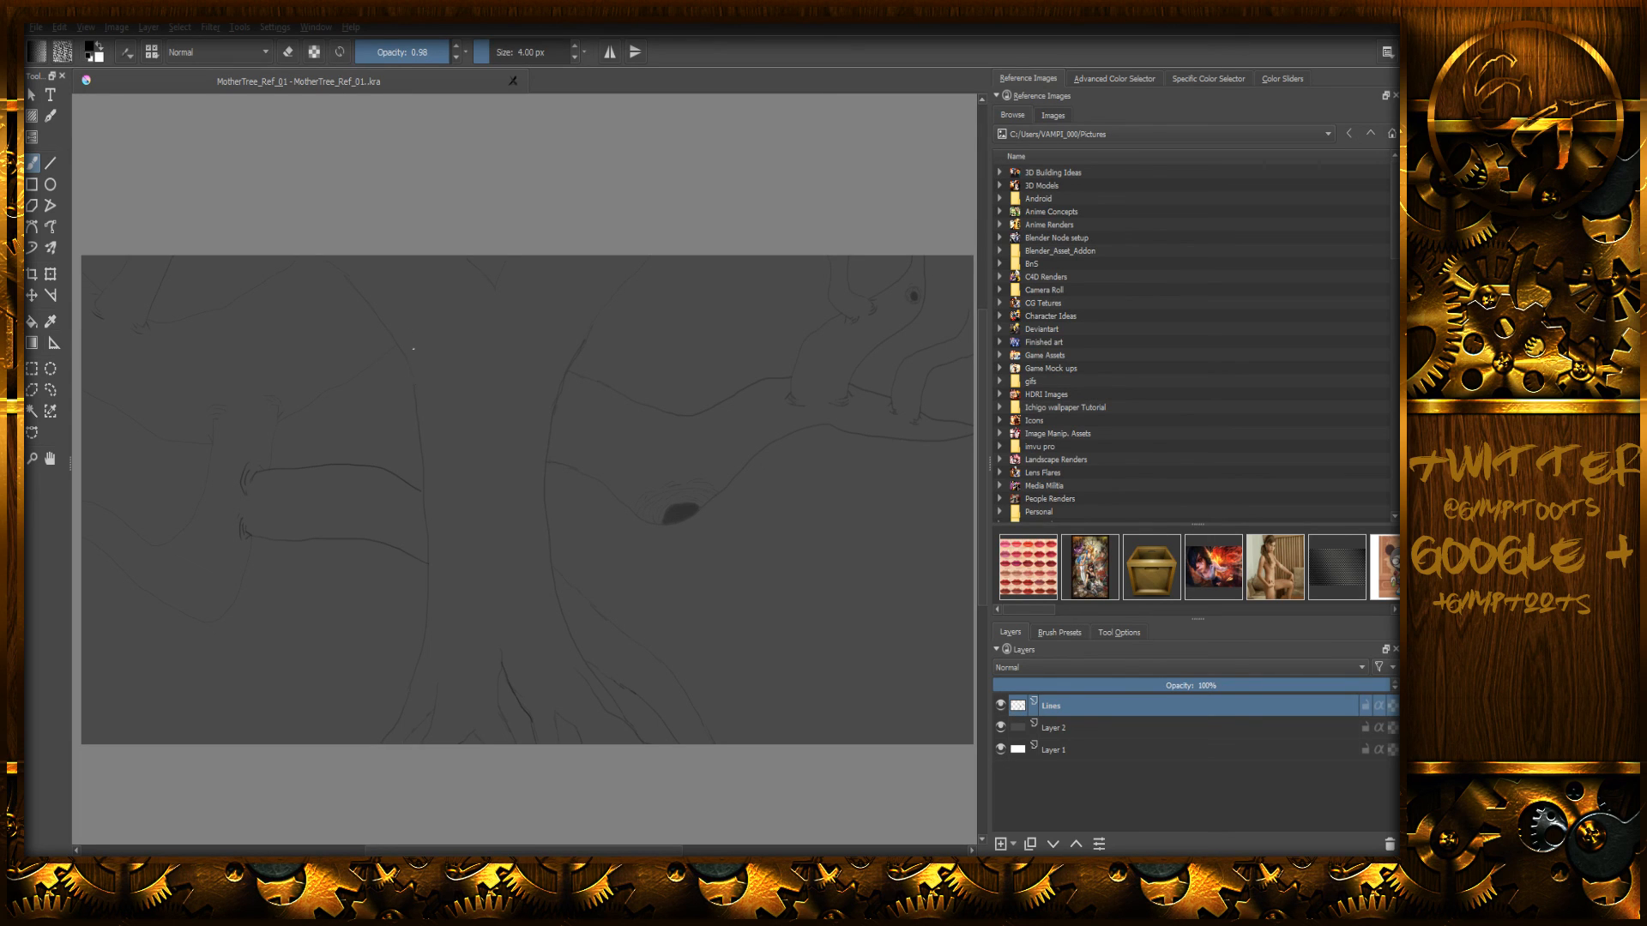
middle_drag(569, 441, 514, 415)
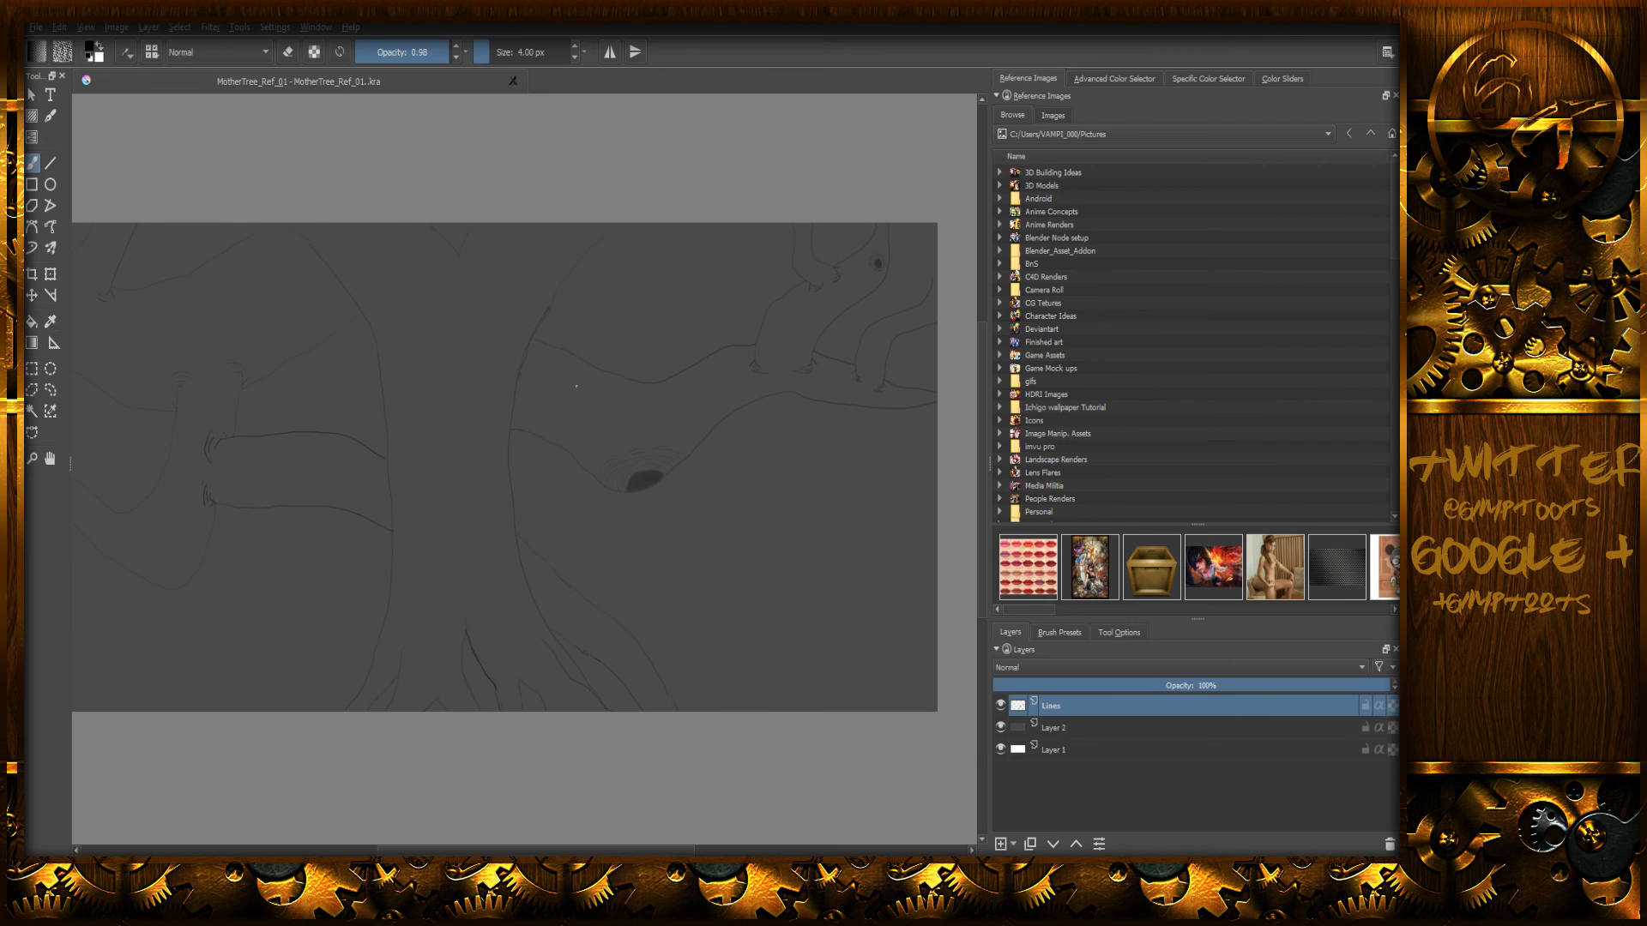
mouse_move(555, 515)
middle_down()
mouse_move(548, 500)
mouse_move(526, 533)
mouse_move(474, 507)
mouse_move(541, 516)
middle_up()
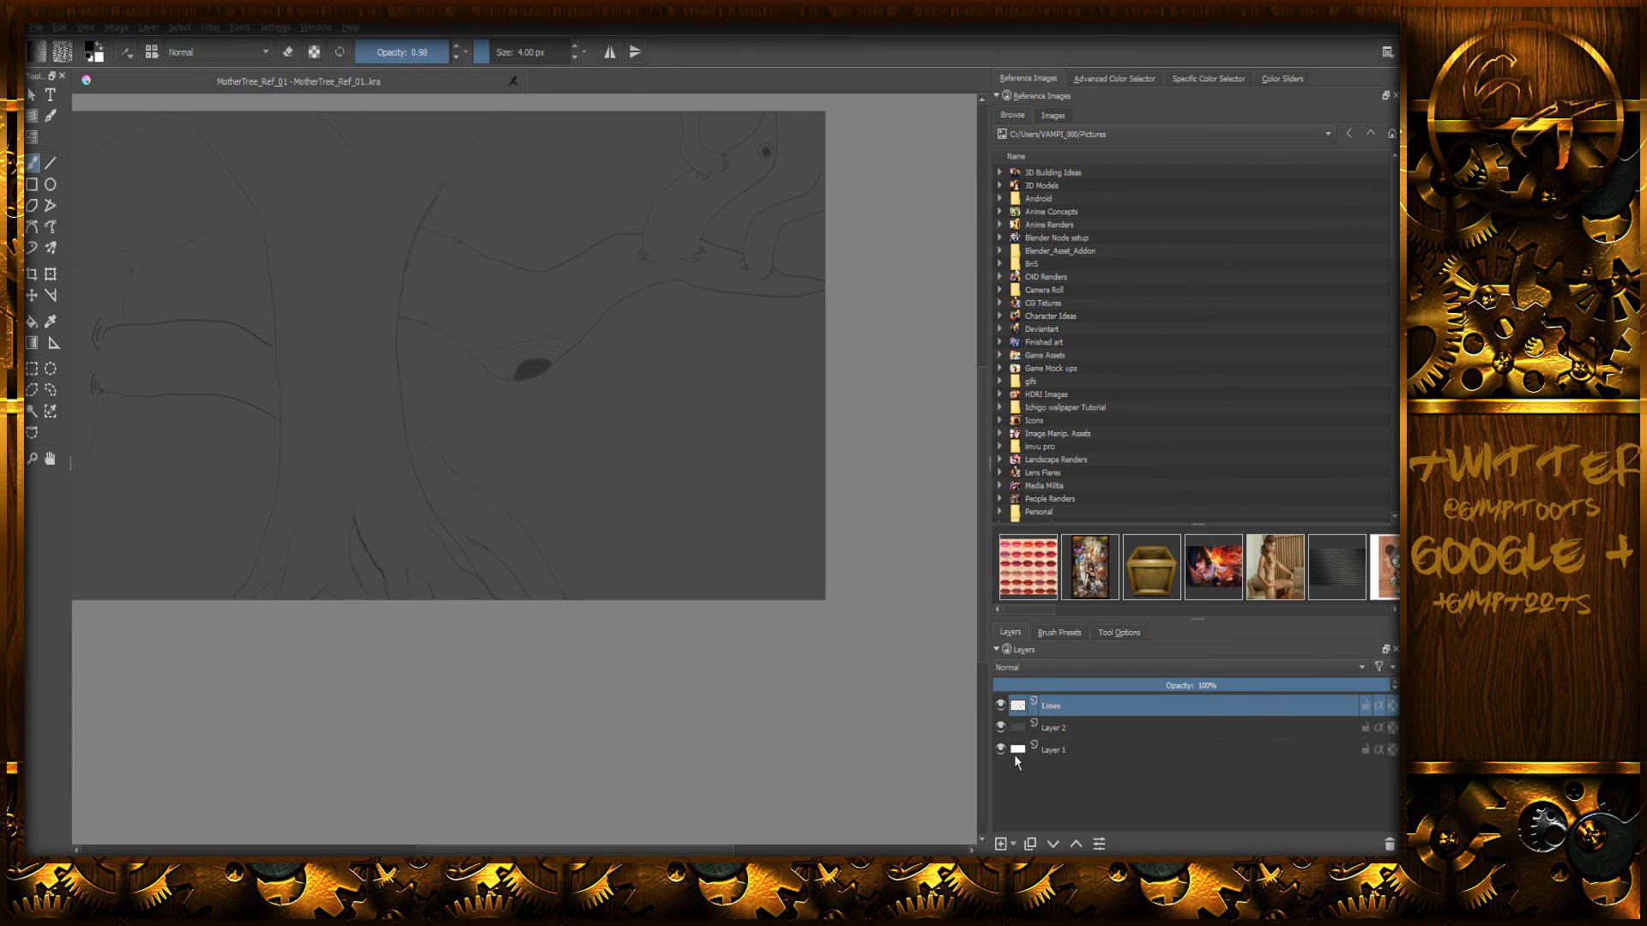
click(1013, 844)
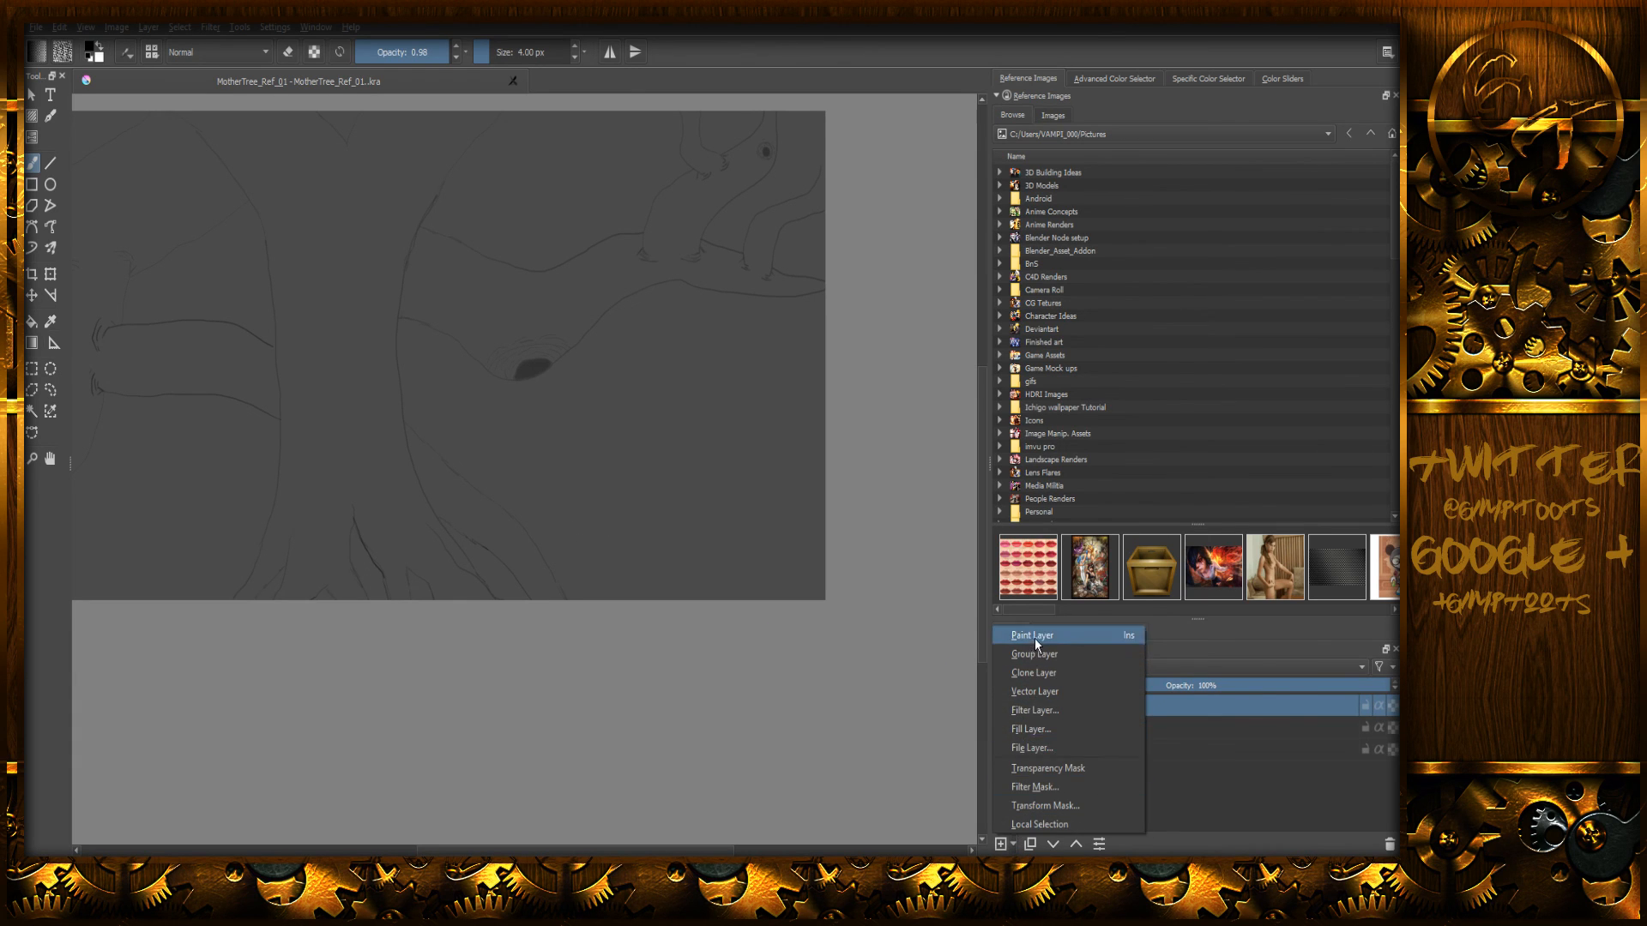
click(1023, 643)
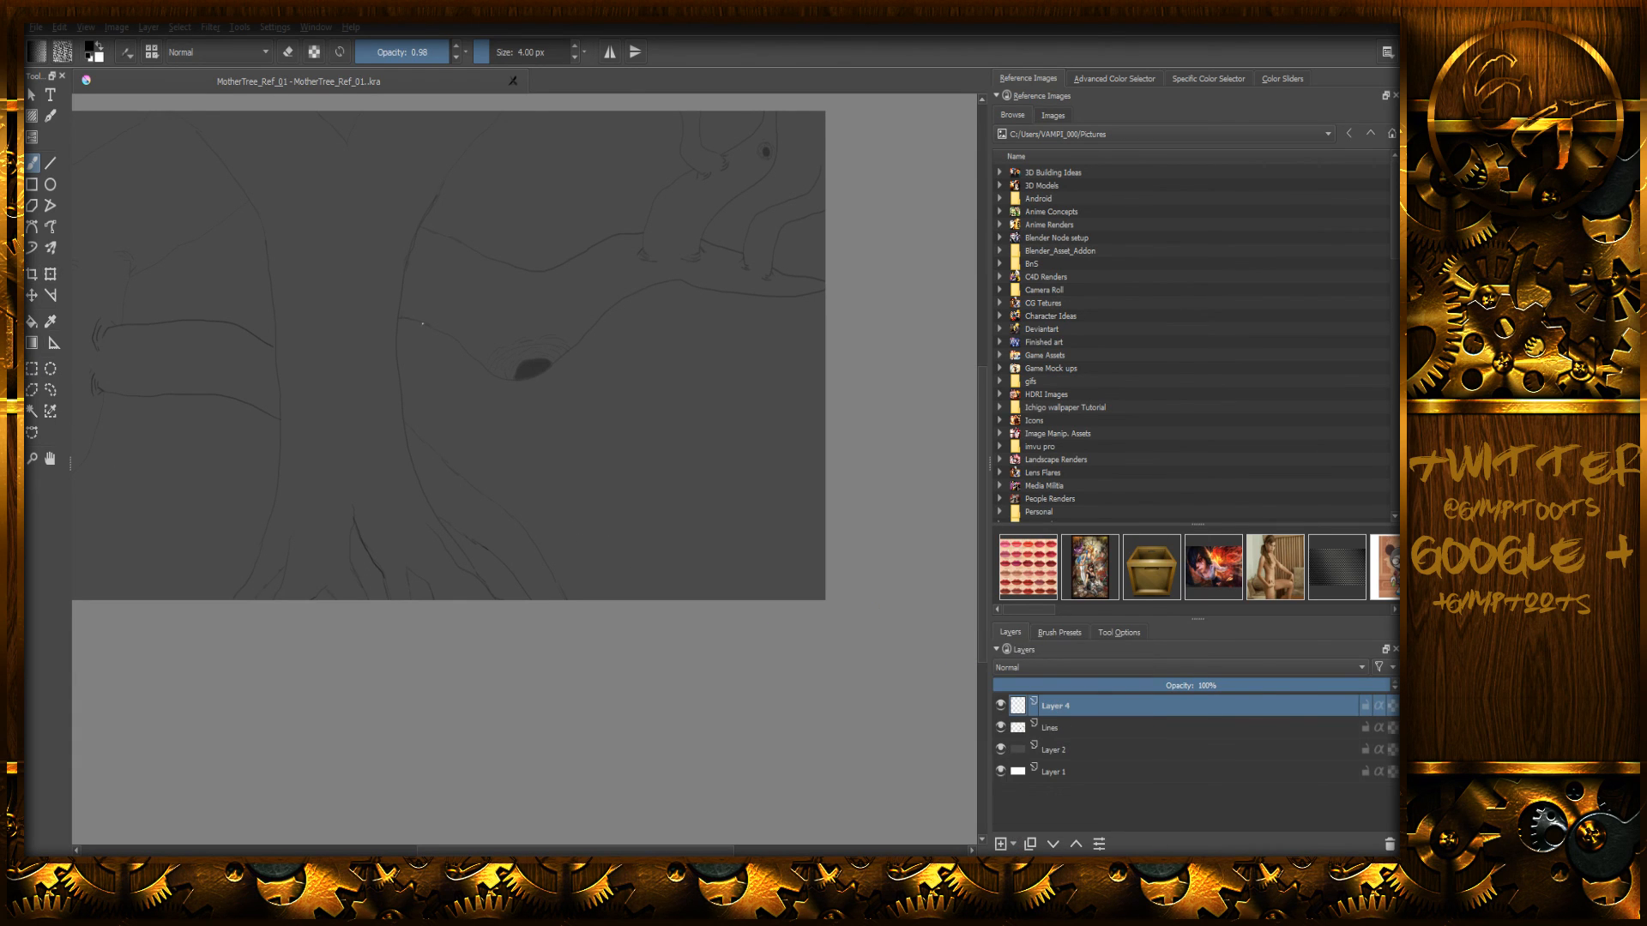
right_click(550, 371)
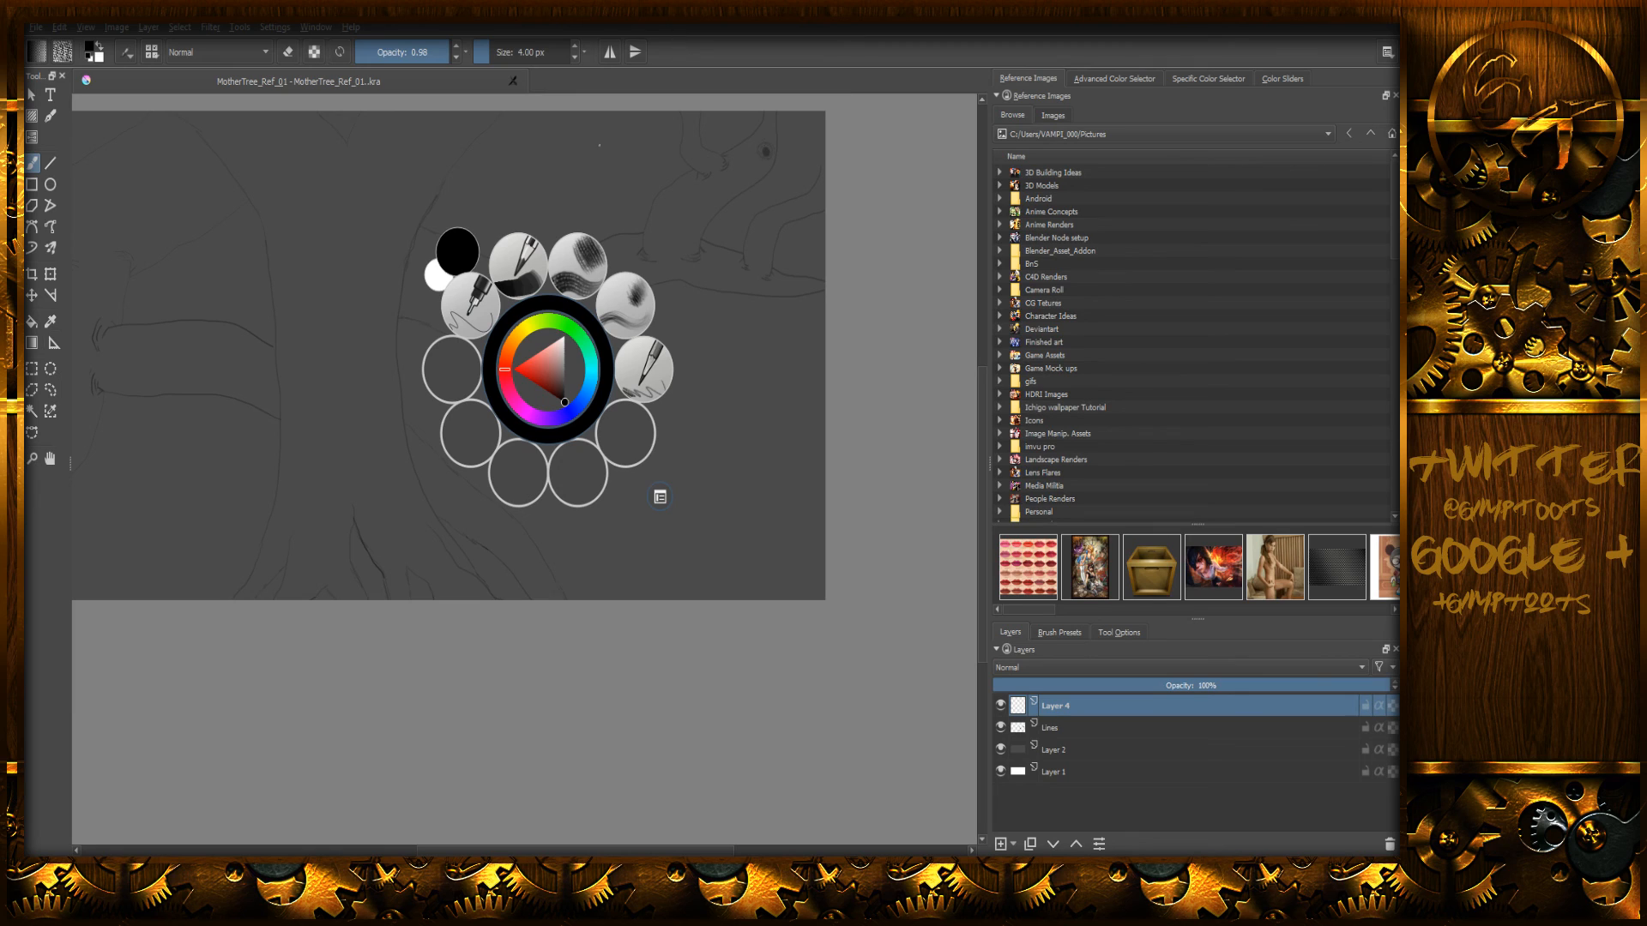
click(698, 469)
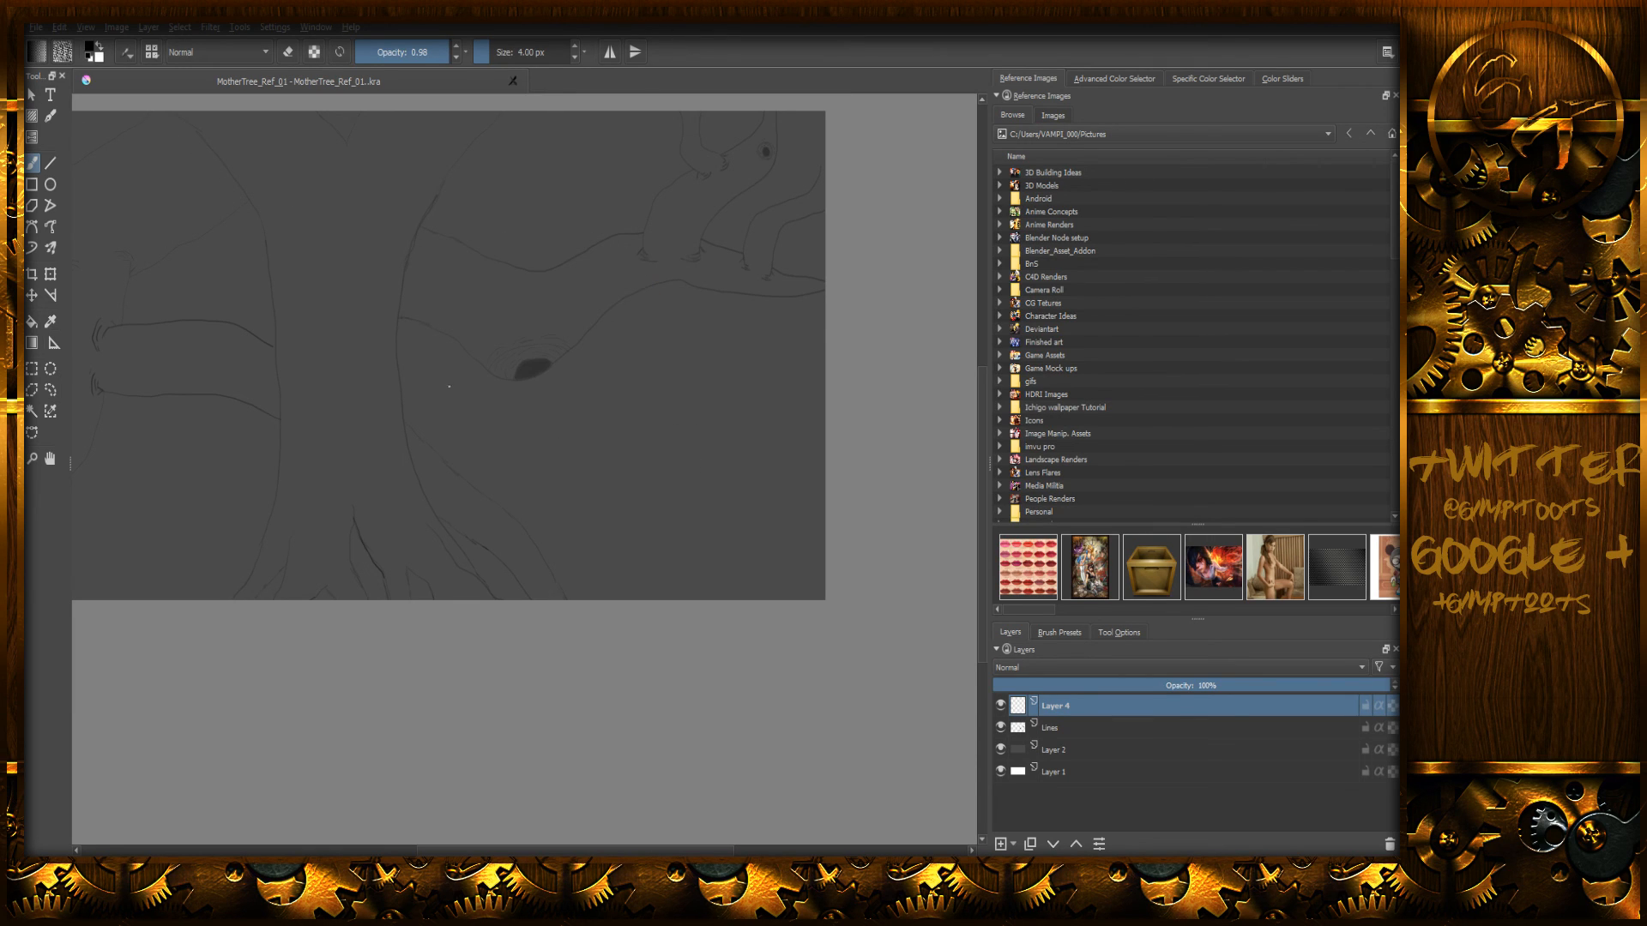
key(x)
- Try to handwrite a white signature in the empty area below the right limb and undo its strokes
drag(583, 490, 799, 370)
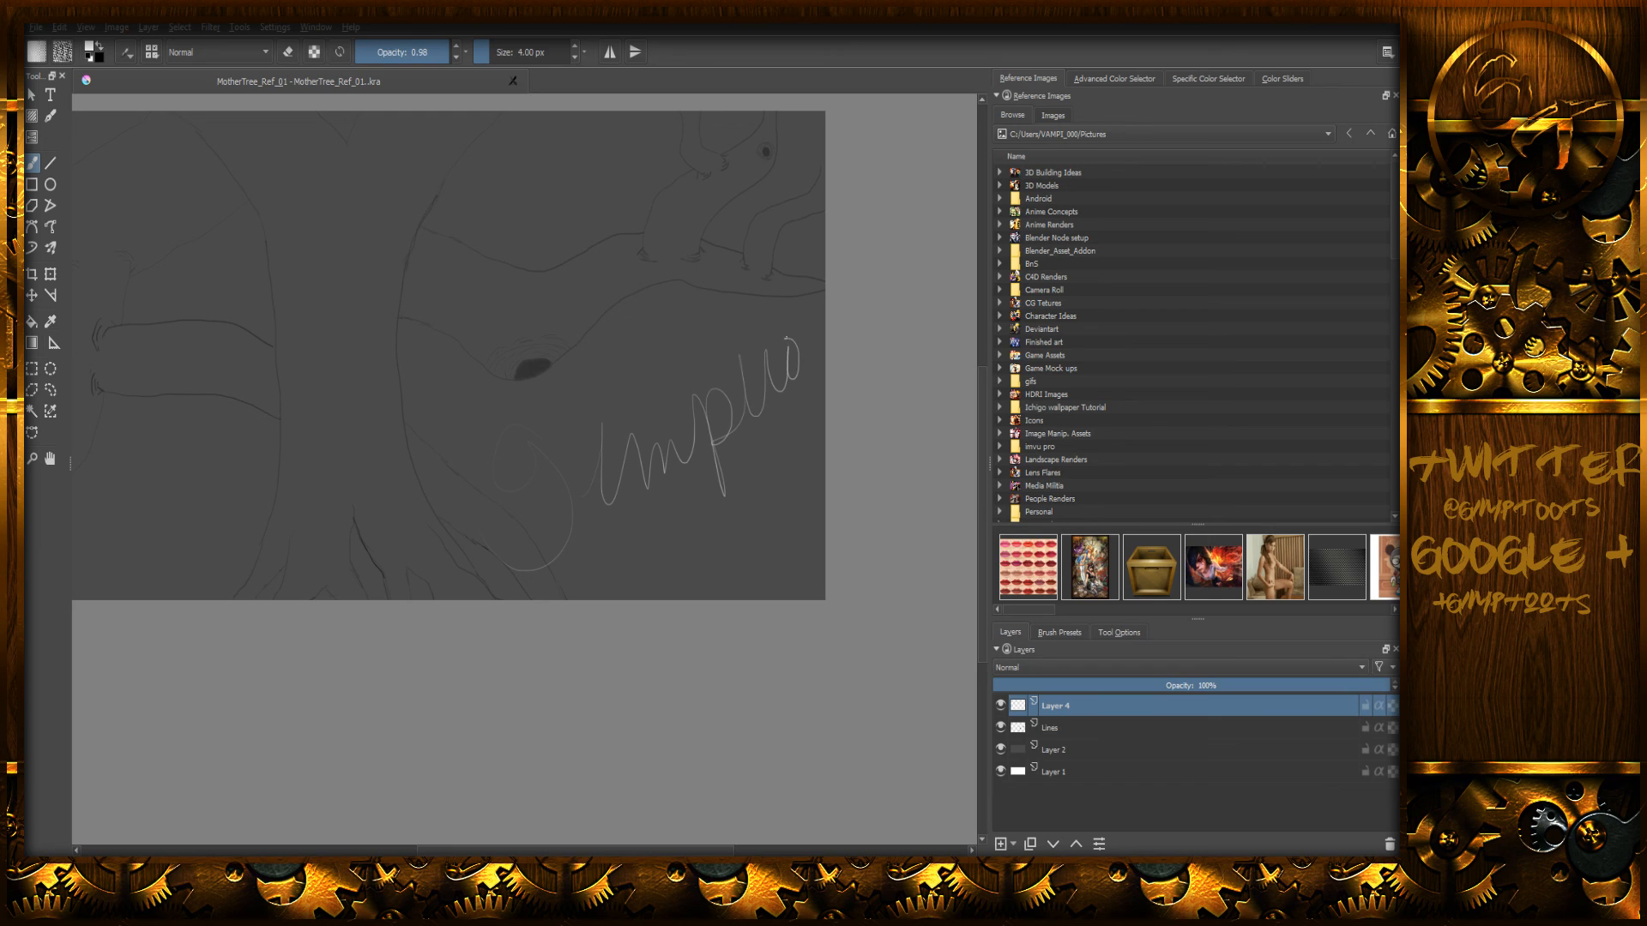
key(ctrl+z)
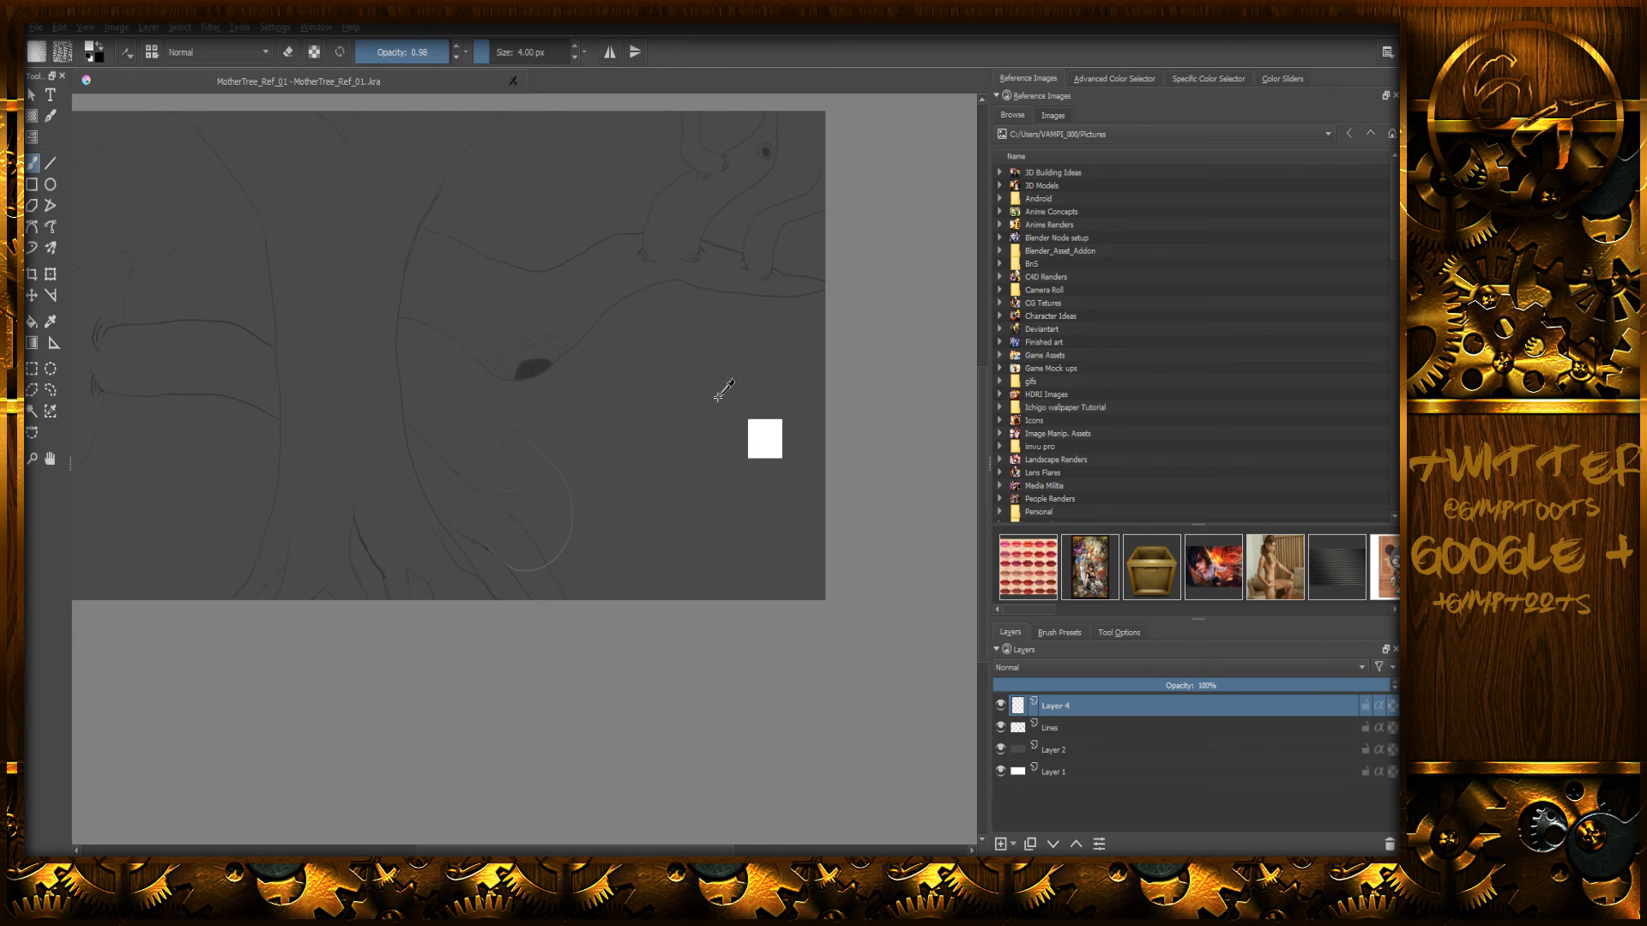
key(ctrl+z)
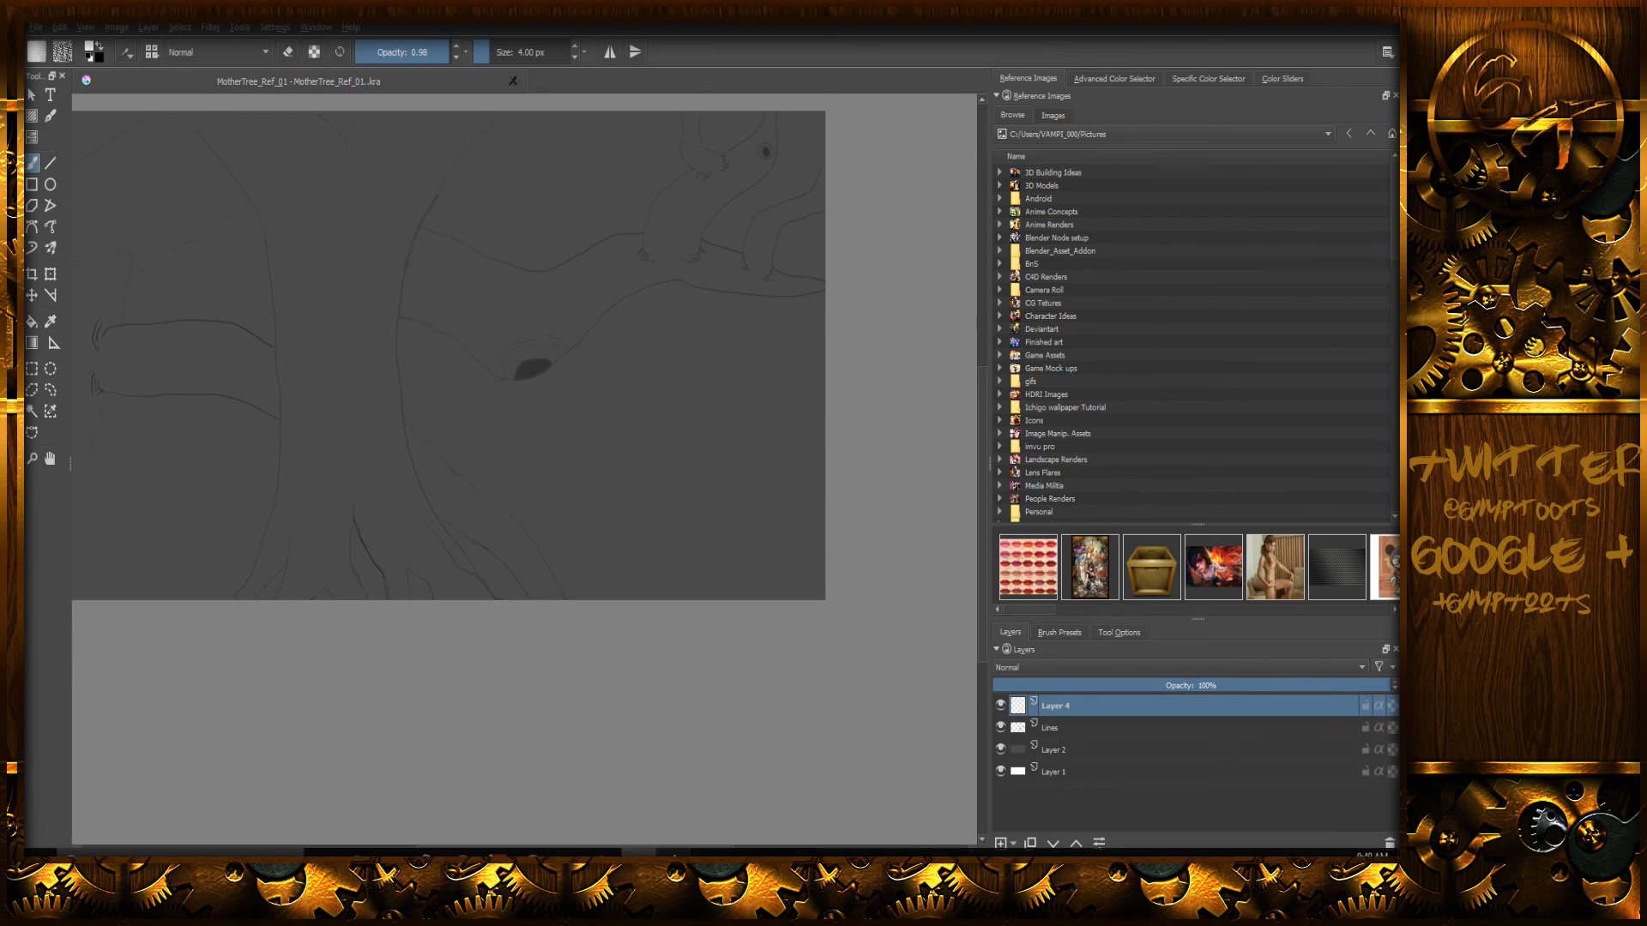
- Check the pen settings in Wacom Tablet Properties and handwrite the white signature "Gimptoots" large across the tree trunk
click(674, 853)
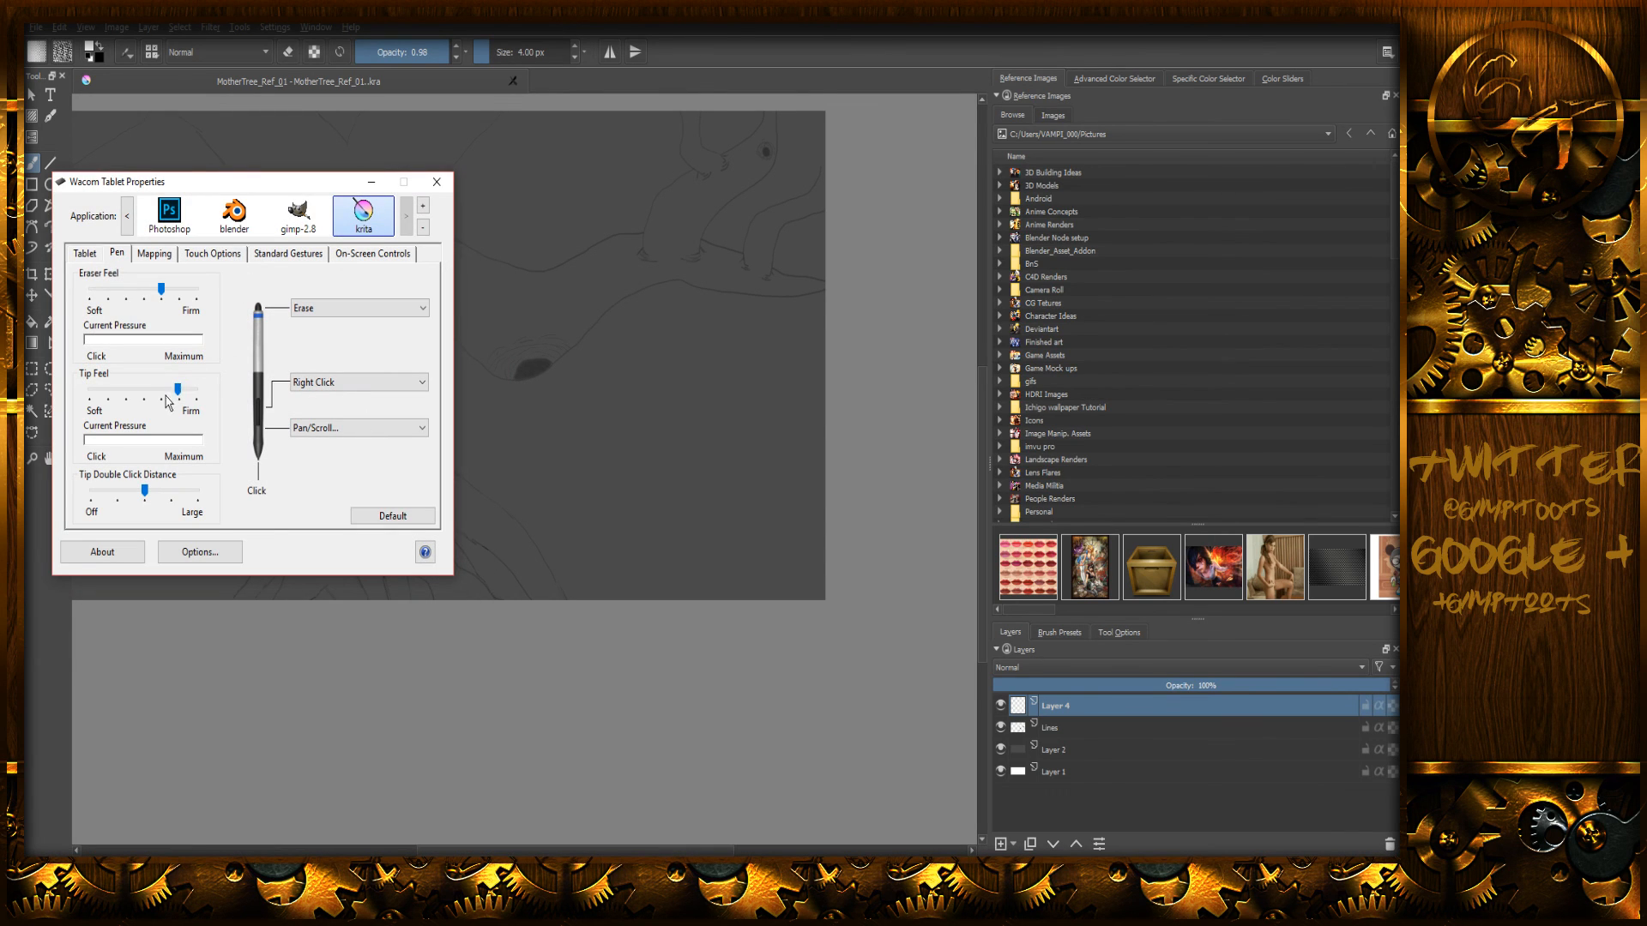
click(372, 182)
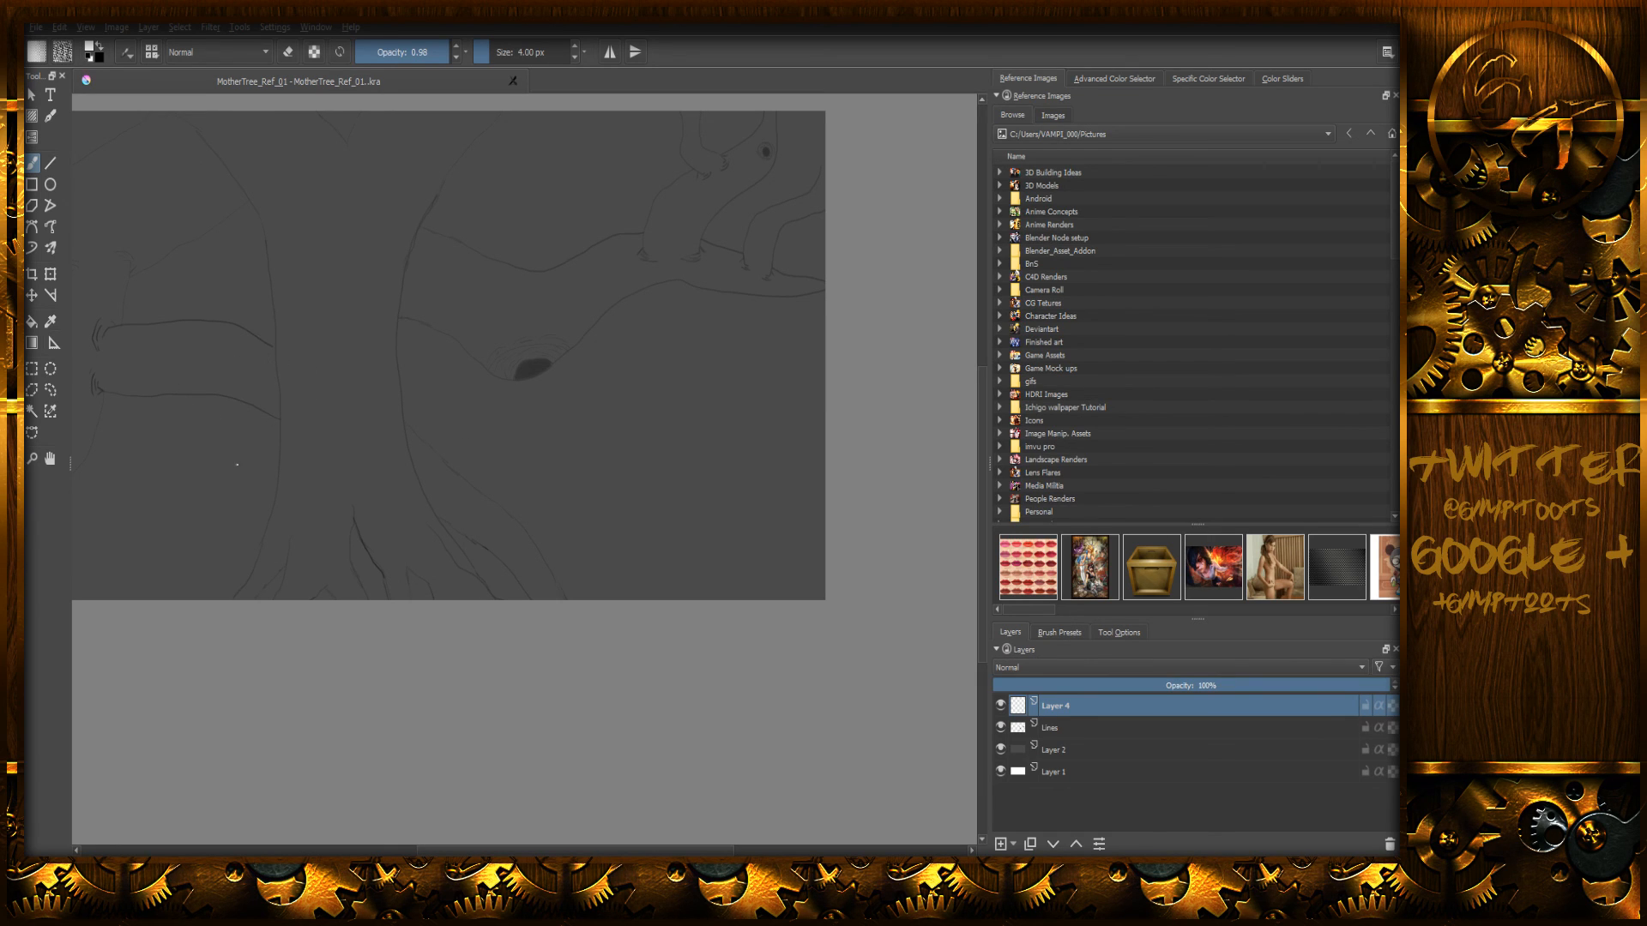
mouse_move(249, 393)
mouse_down()
mouse_move(298, 511)
mouse_move(214, 496)
mouse_up()
mouse_move(314, 379)
mouse_down()
mouse_move(320, 455)
mouse_move(396, 393)
mouse_move(411, 405)
mouse_move(441, 347)
mouse_move(486, 339)
mouse_move(511, 277)
mouse_move(609, 229)
mouse_move(378, 319)
mouse_move(689, 116)
mouse_up()
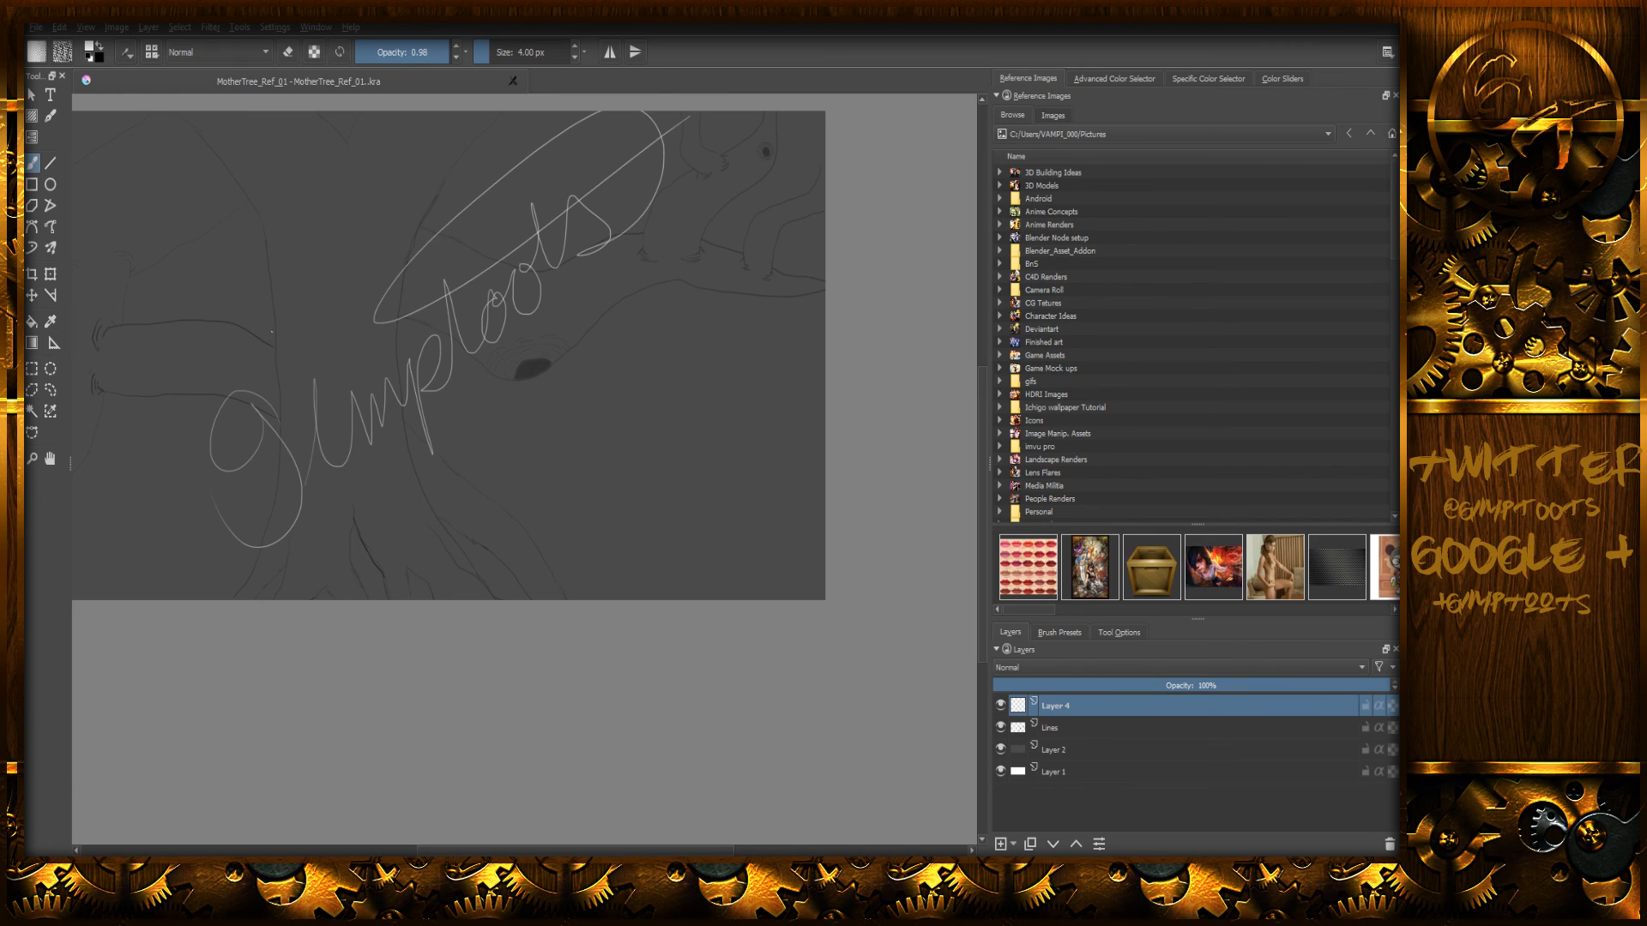
mouse_move(286, 350)
mouse_down()
mouse_move(325, 342)
mouse_move(299, 381)
mouse_up()
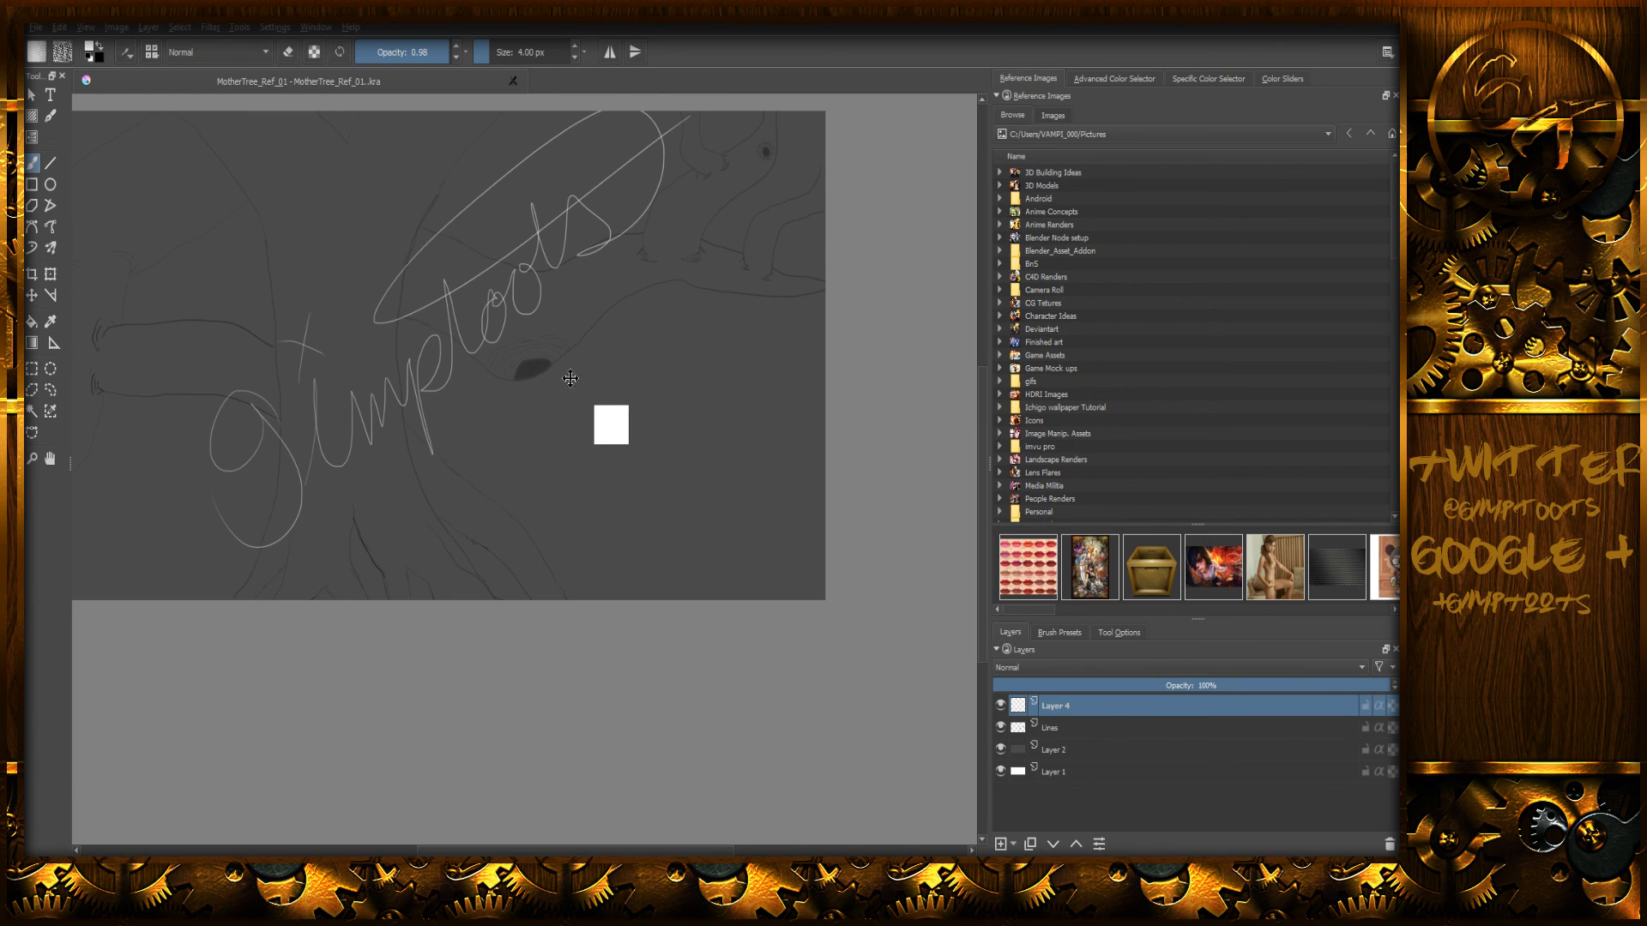
- Transform the signature: rotate it level, shrink it to a small mark, and place it in the canvas's lower-right corner
key(ctrl+t)
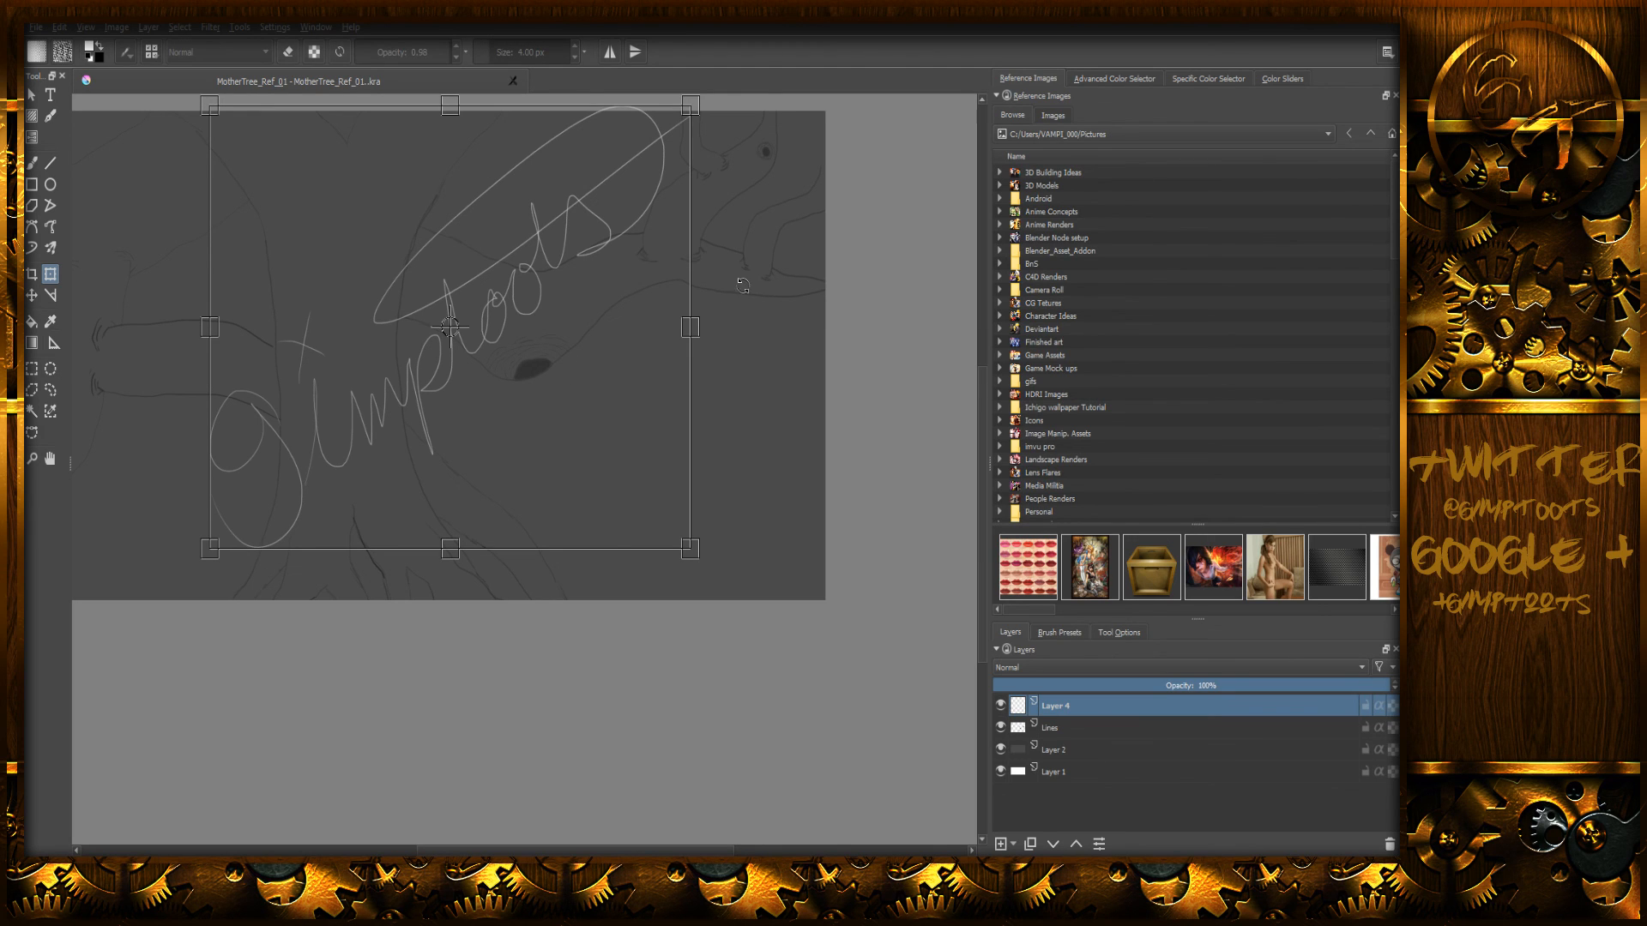
mouse_move(697, 107)
mouse_down()
mouse_move(663, 141)
mouse_move(696, 215)
mouse_move(668, 324)
mouse_move(741, 305)
mouse_up()
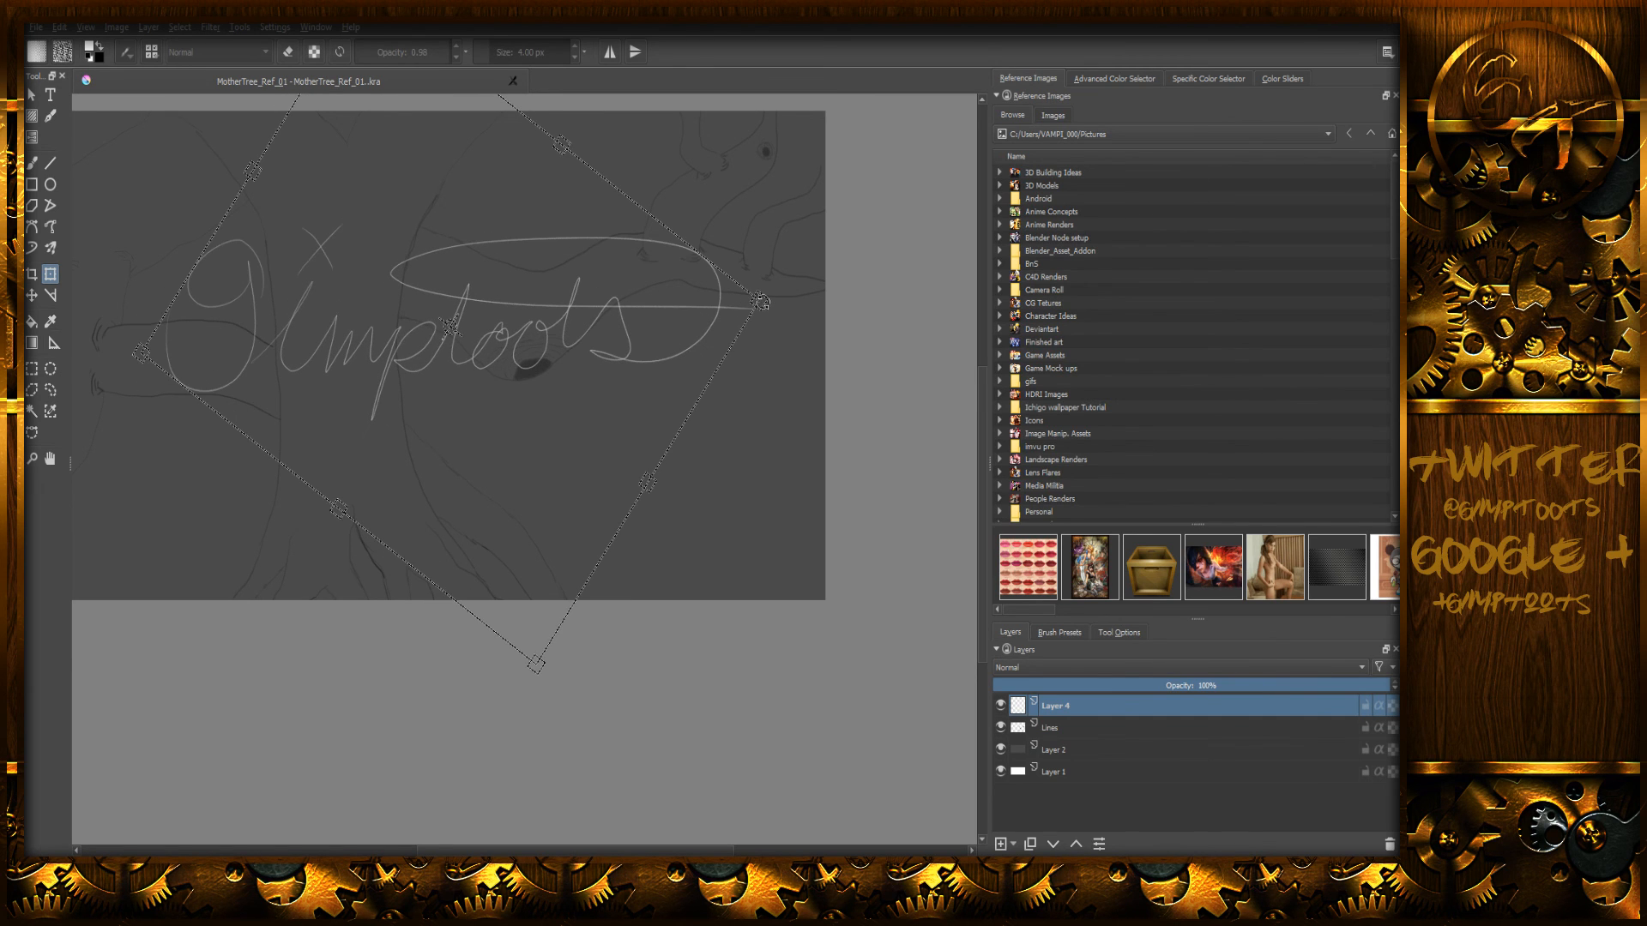
drag(761, 298, 220, 332)
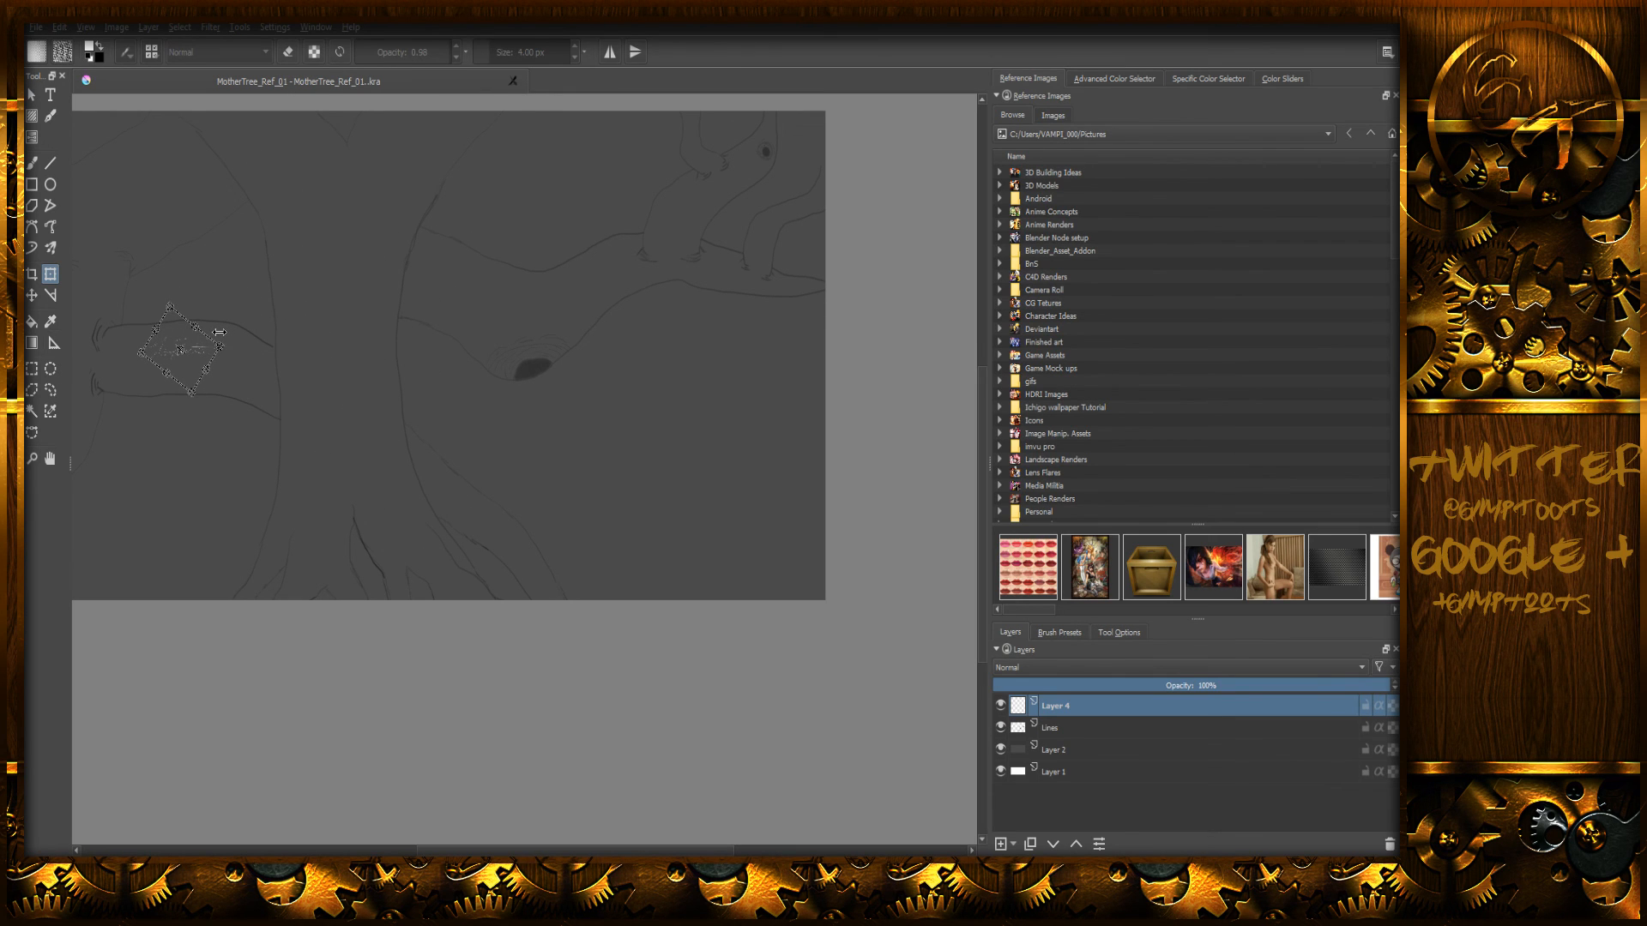
drag(204, 357, 767, 563)
key(Return)
drag(446, 348, 592, 499)
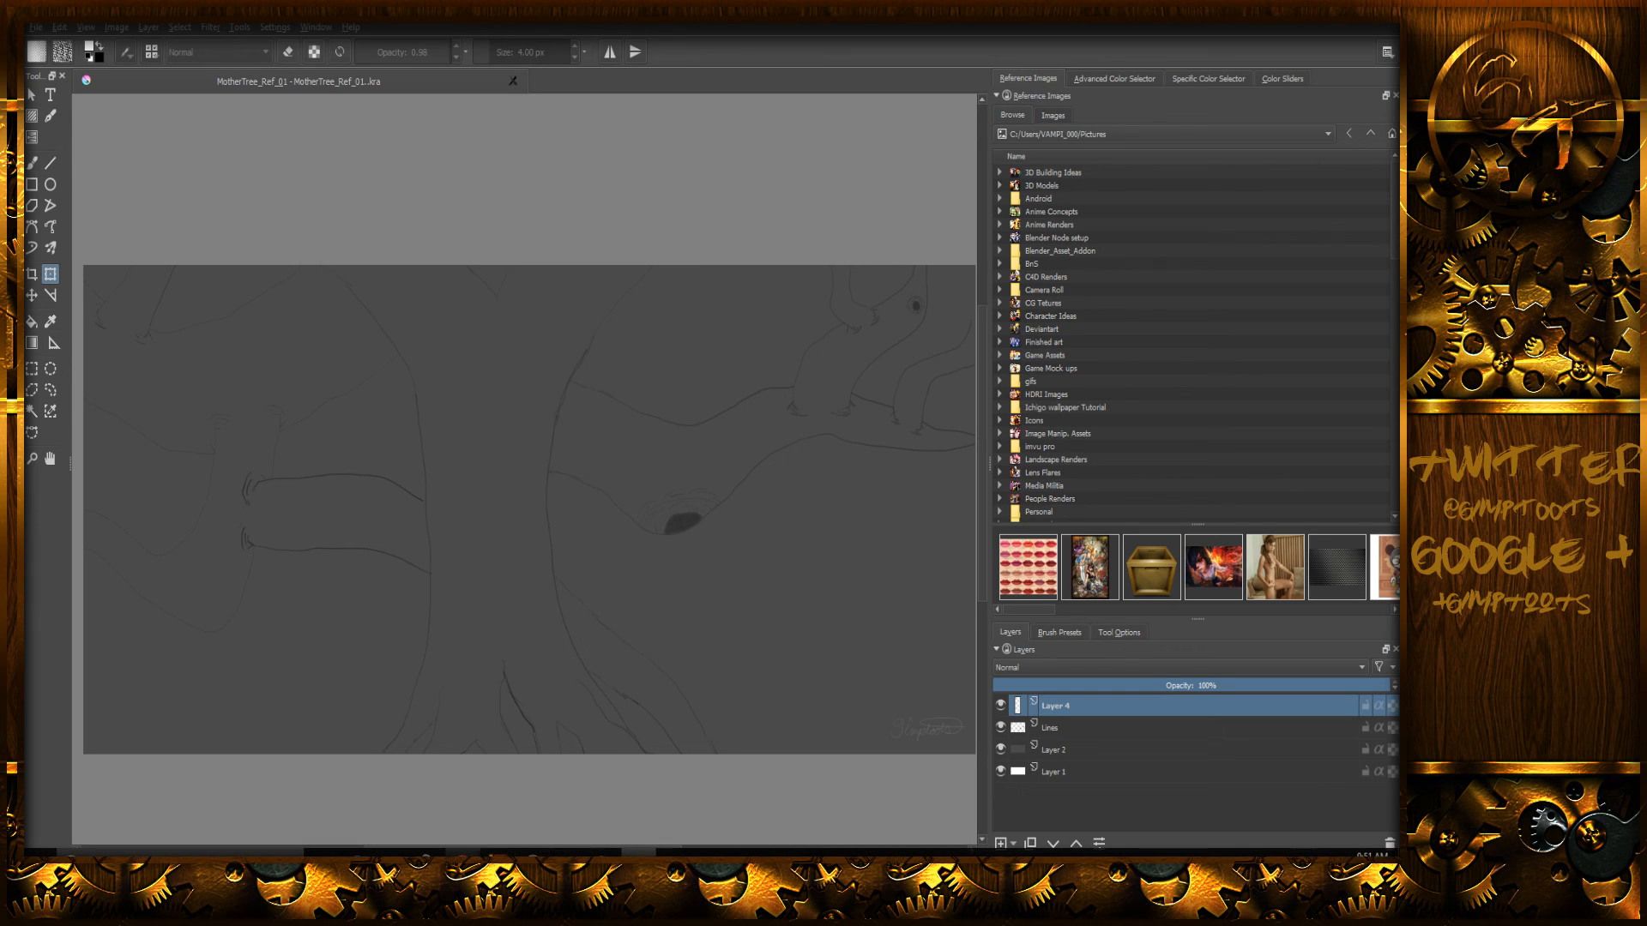
- Look through the chat, viewer details and preview on the YouTube live dashboard, and switch to OBS
click(468, 852)
drag(256, 732, 421, 744)
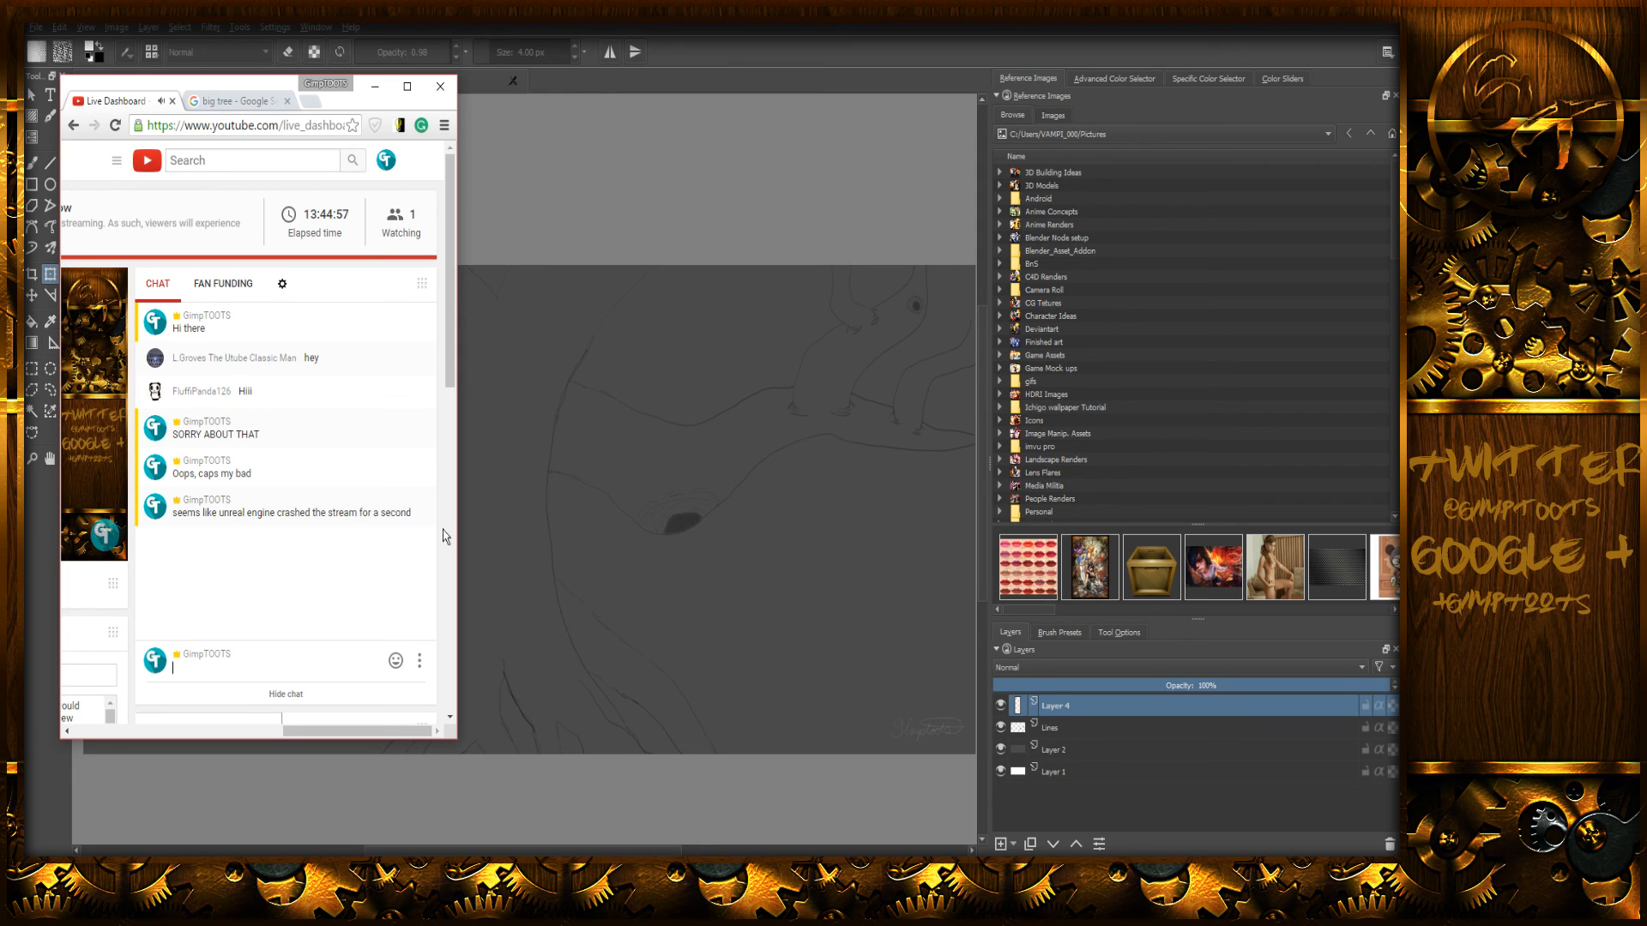
mouse_move(371, 734)
mouse_down()
mouse_move(199, 733)
mouse_move(372, 719)
mouse_up()
drag(449, 354, 451, 392)
drag(362, 730, 243, 730)
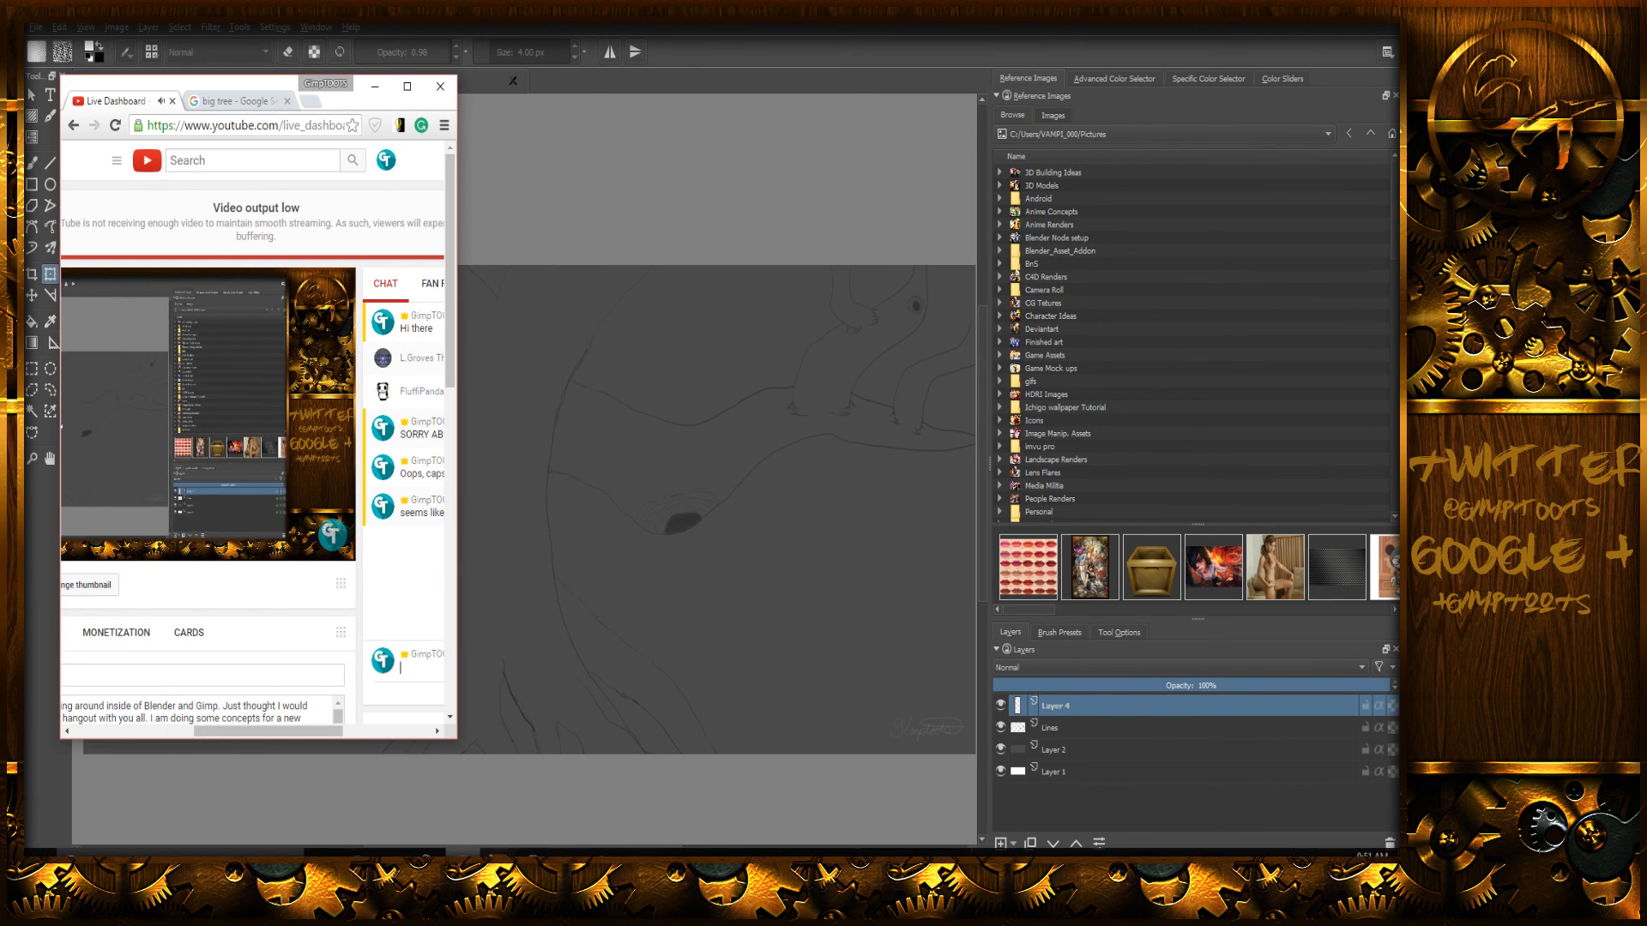
click(463, 854)
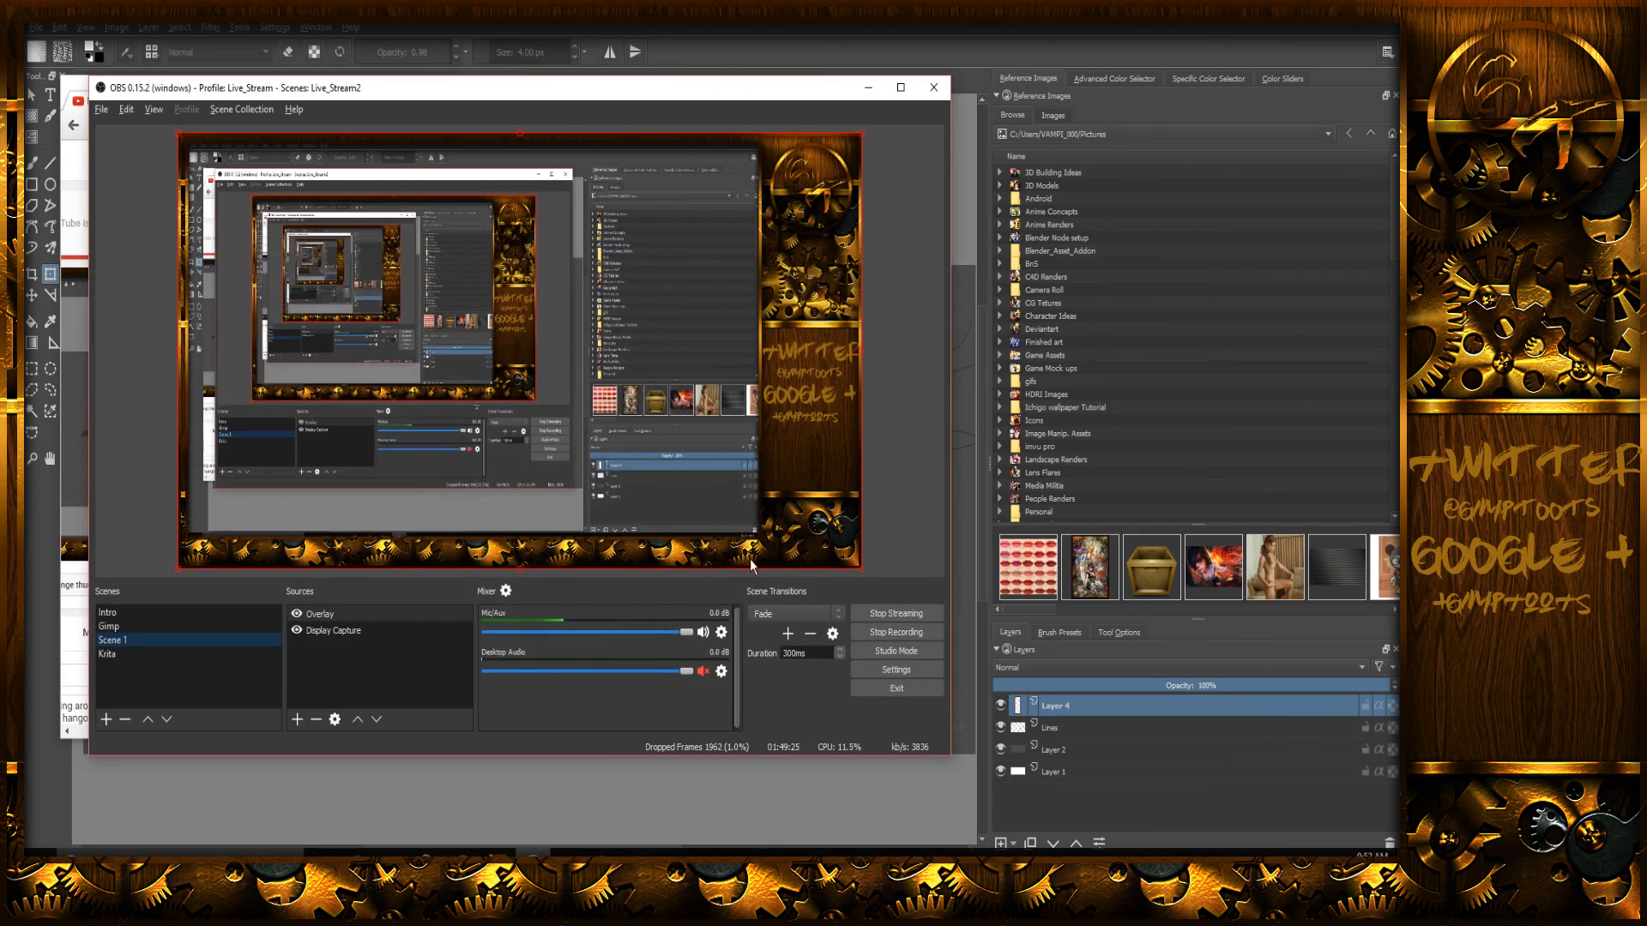